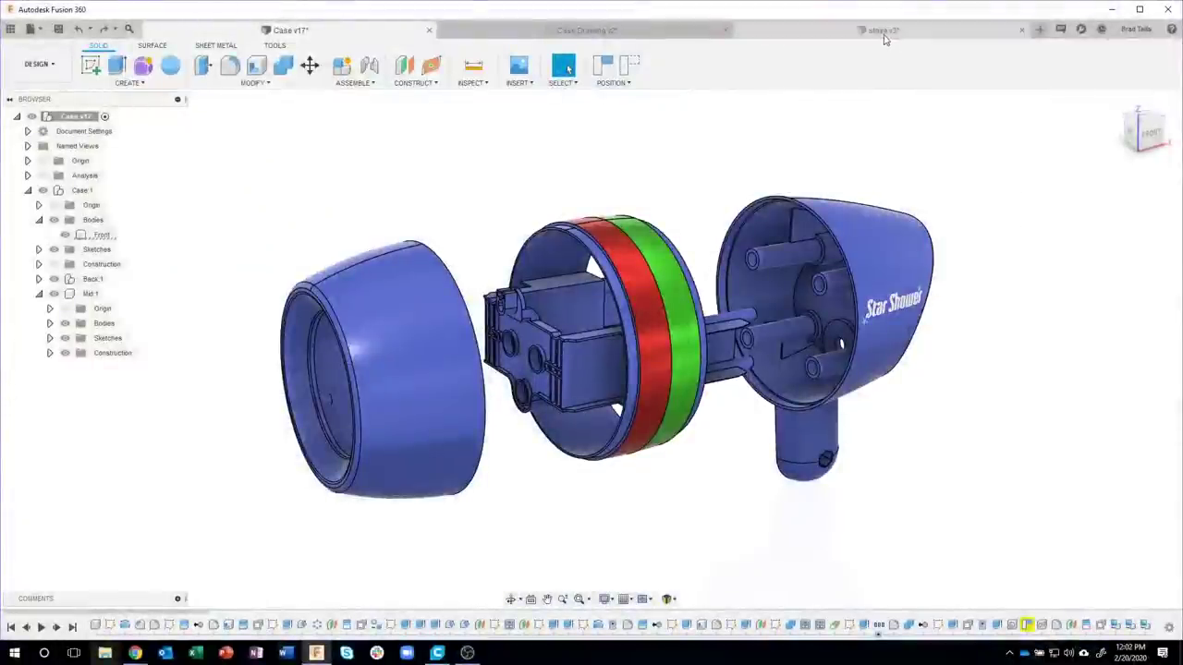
- Switch to the stake v3 design tab in place of the Case v17 assembly
left_click(882, 33)
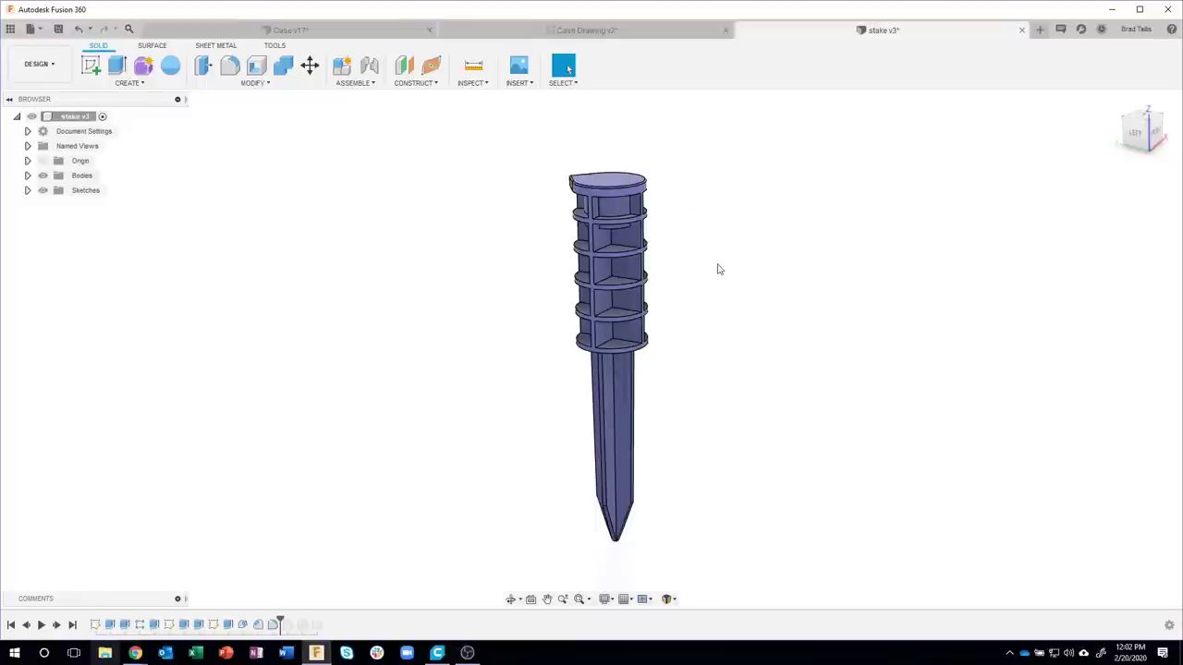
- Orbit the stake to a new angle and start a constant-radius Fillet from MODIFY
mouse_move(717, 269)
middle_mouse_down("shift")
mouse_move(764, 277)
mouse_move(715, 256)
mouse_move(728, 234)
mouse_move(694, 158)
mouse_move(711, 179)
mouse_move(508, 157)
middle_mouse_up("shift")
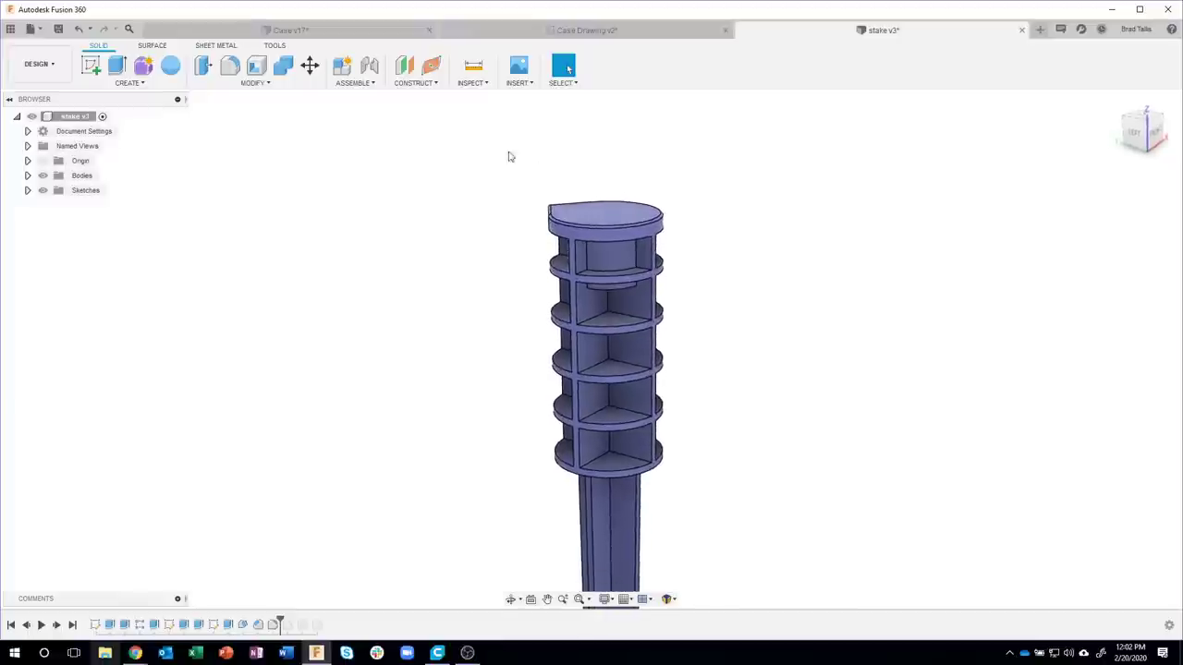
left_click(243, 85)
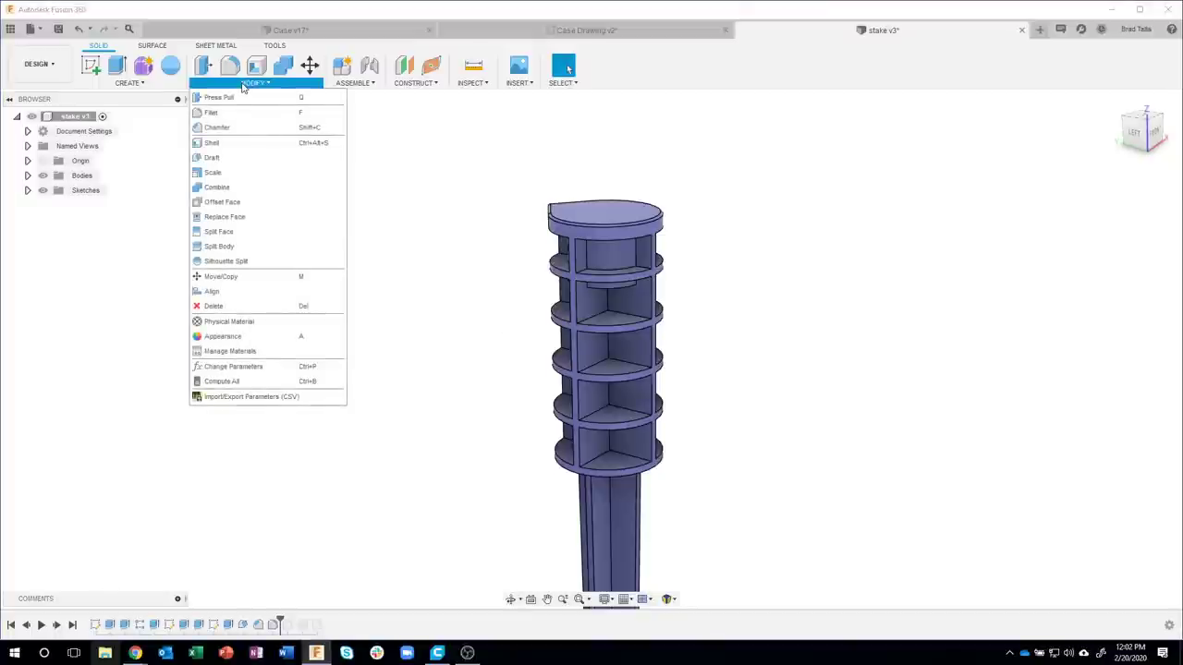
left_click(389, 141)
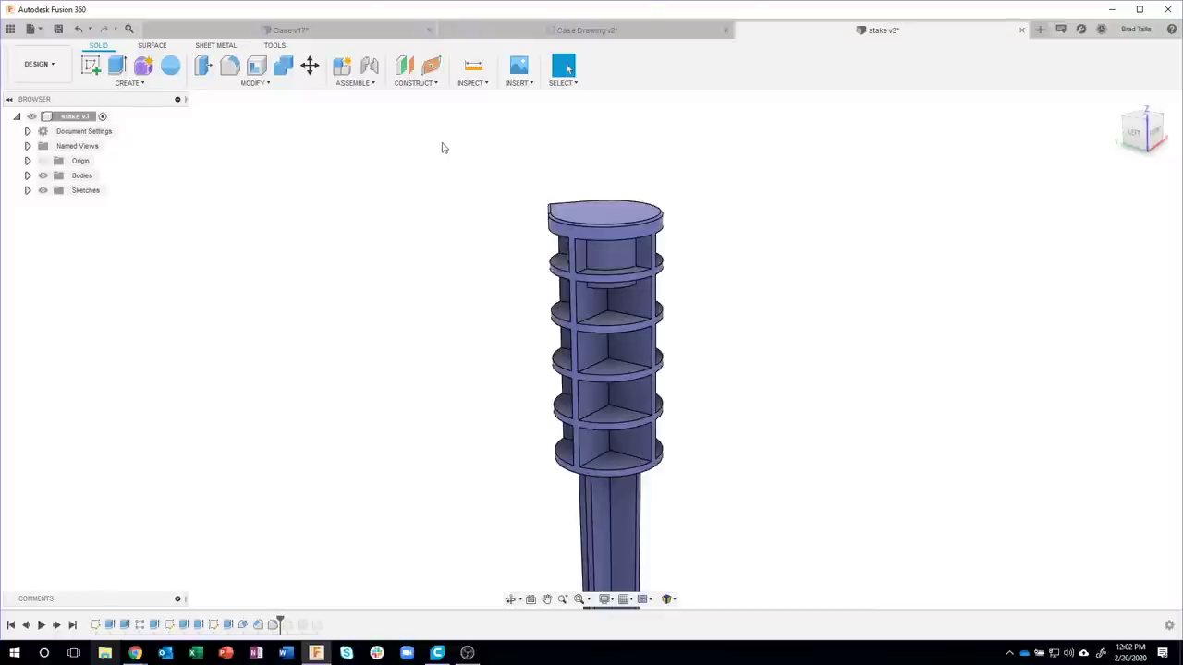
left_click(268, 85)
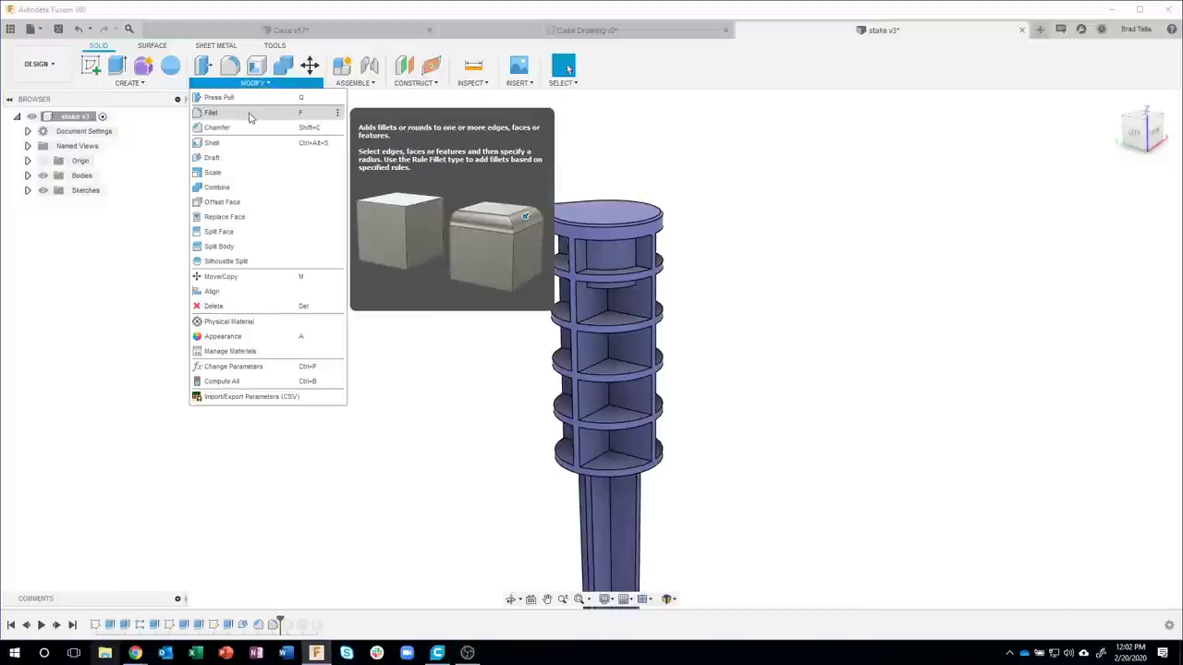
left_click(249, 114)
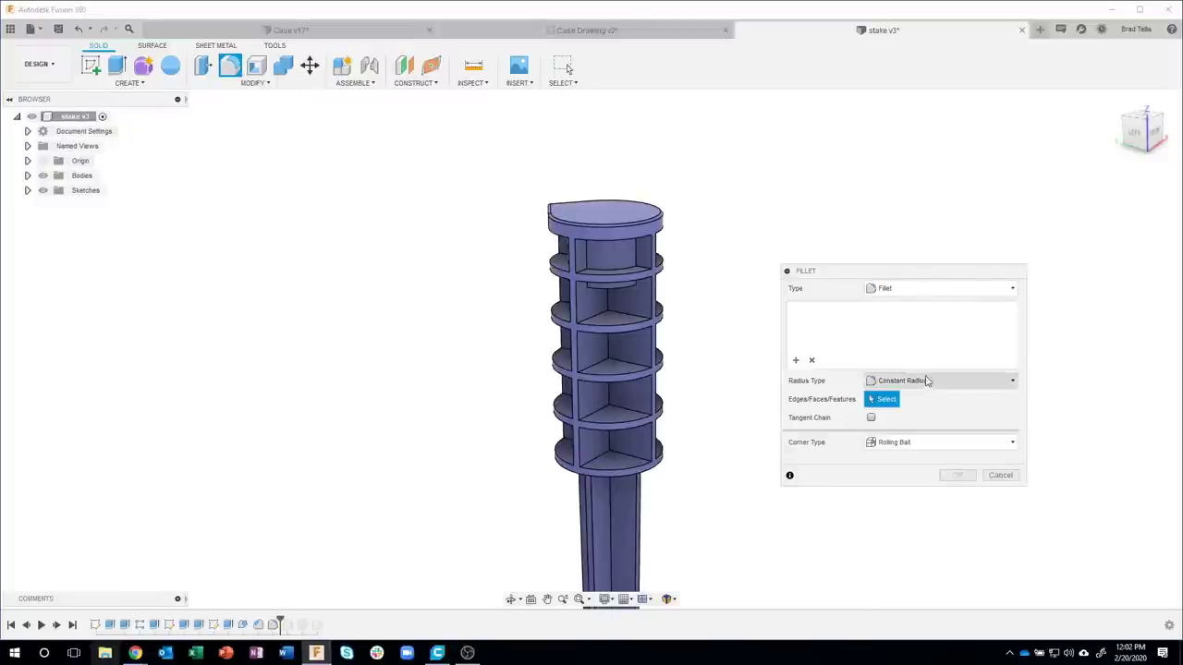
- Window-select the stake's upper edges and faces, inspect them, then cancel the fillet
left_click_drag(491, 167, 721, 507)
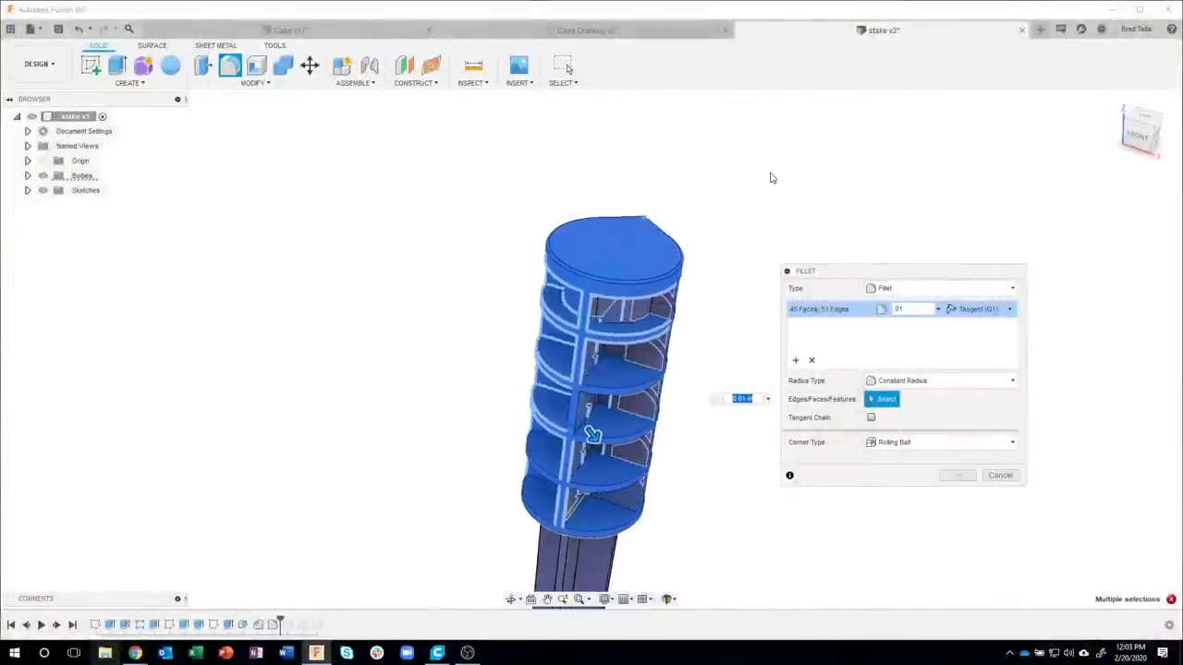
scroll(686, 403, "up", 5)
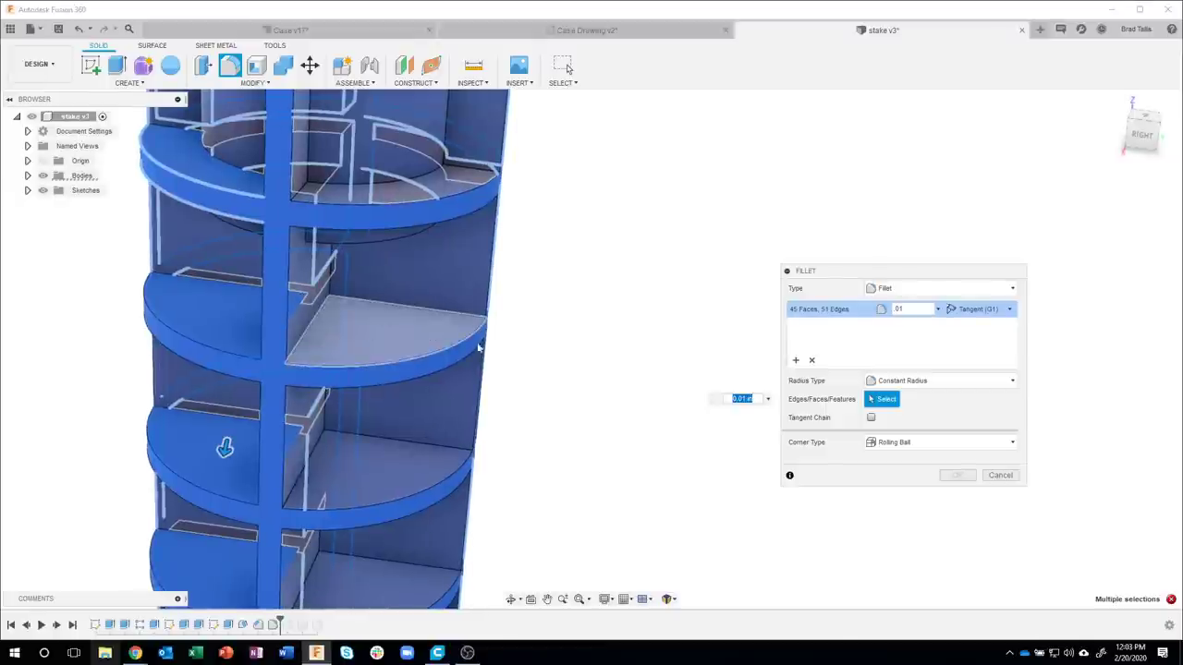
mouse_move(631, 454)
middle_mouse_down("shift")
mouse_move(653, 401)
mouse_move(513, 186)
mouse_move(877, 393)
mouse_move(638, 324)
mouse_move(868, 472)
middle_mouse_up("shift")
left_click(994, 476)
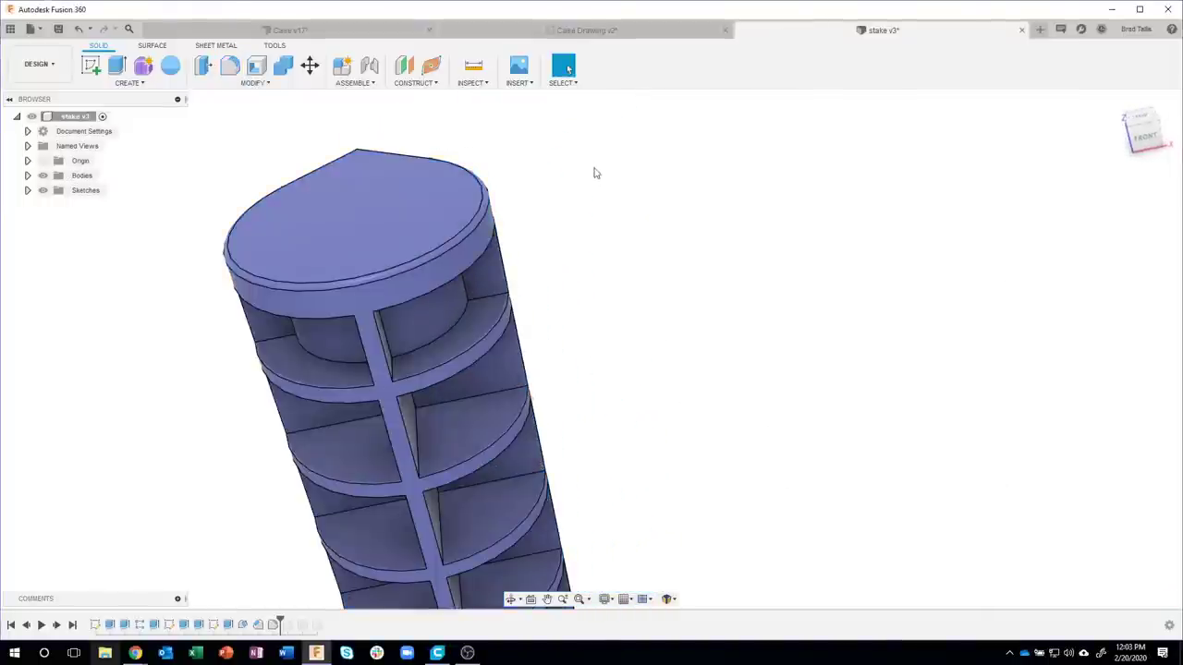
mouse_move(595, 173)
middle_mouse_down("shift")
mouse_move(520, 82)
mouse_move(570, 85)
middle_mouse_up("shift")
- Enable Select Through in the selection filters and start a new Fillet on the stake
left_click(571, 85)
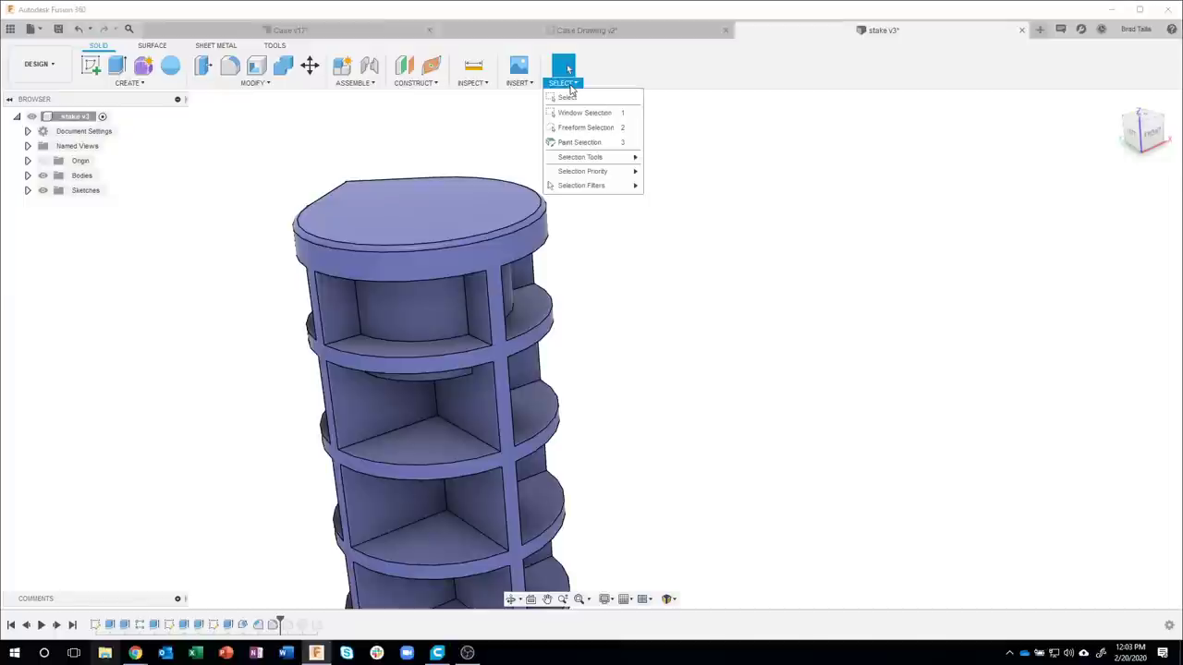
mouse_move(583, 186)
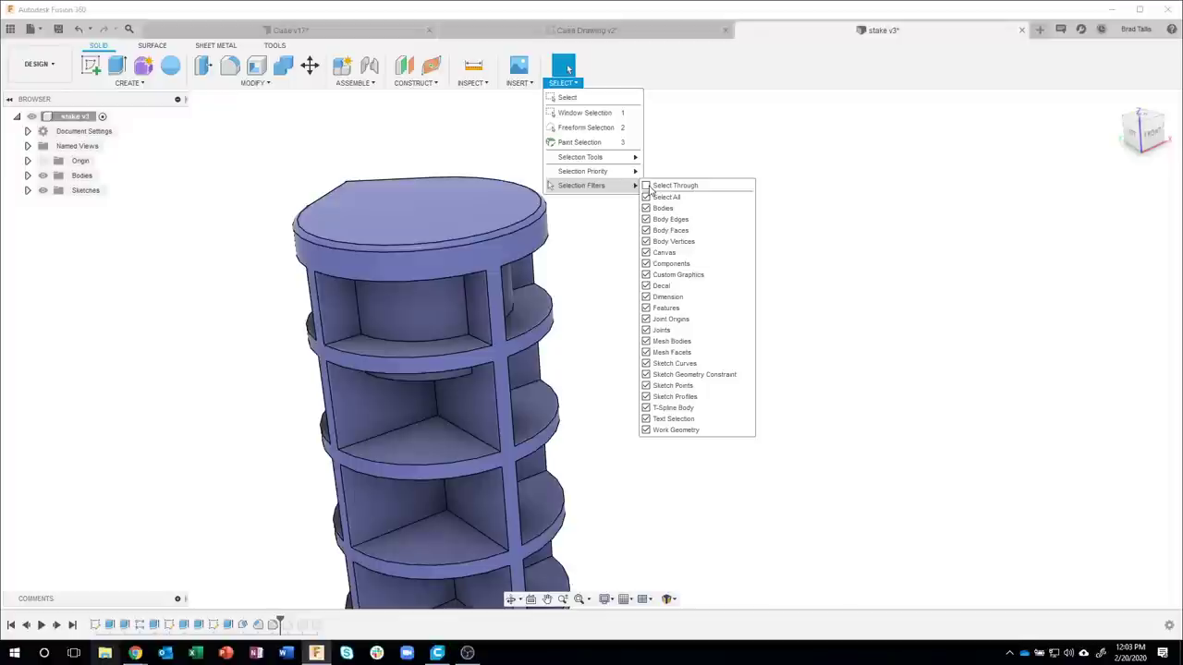
left_click(723, 159)
middle_click_drag(705, 212, 296, 115, "shift")
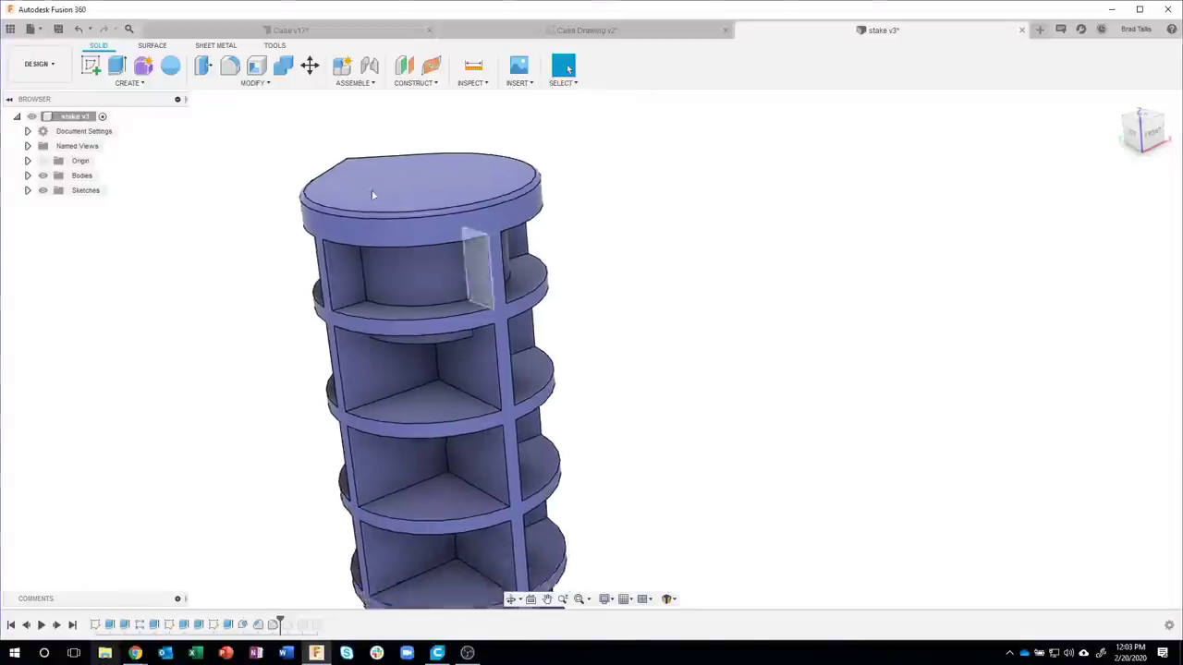
left_click(266, 85)
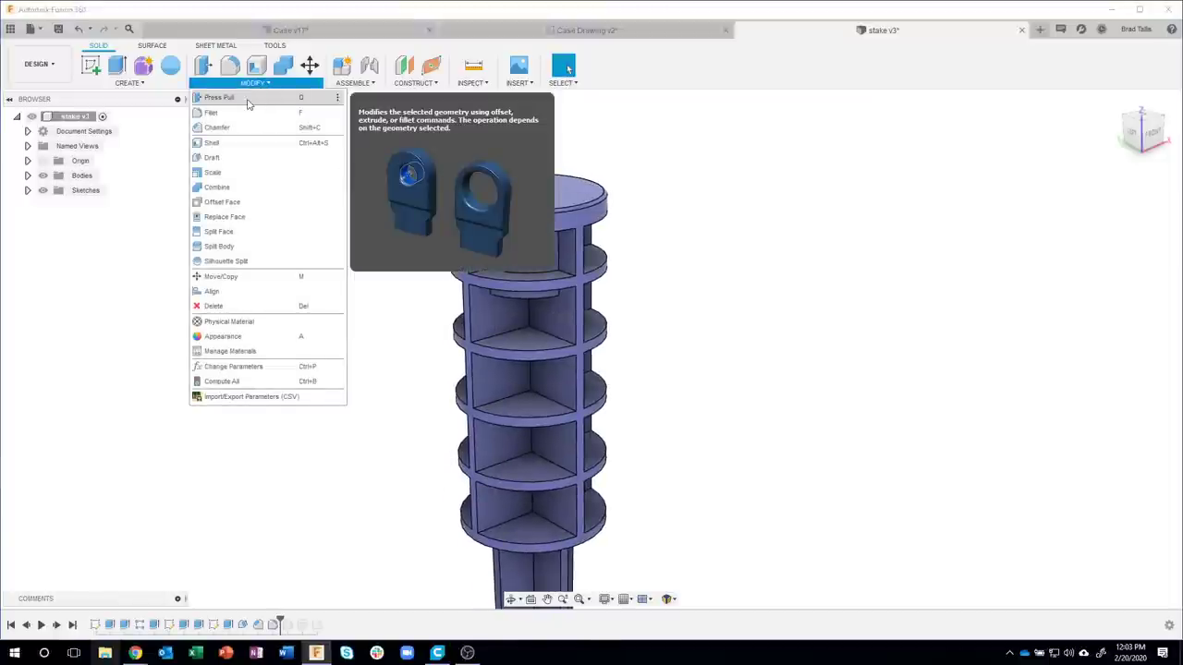
left_click(259, 112)
- Window-select the upper stake for a 0.01 in fillet, inspect it, then cancel
middle_click_drag(602, 153, 373, 130, "shift")
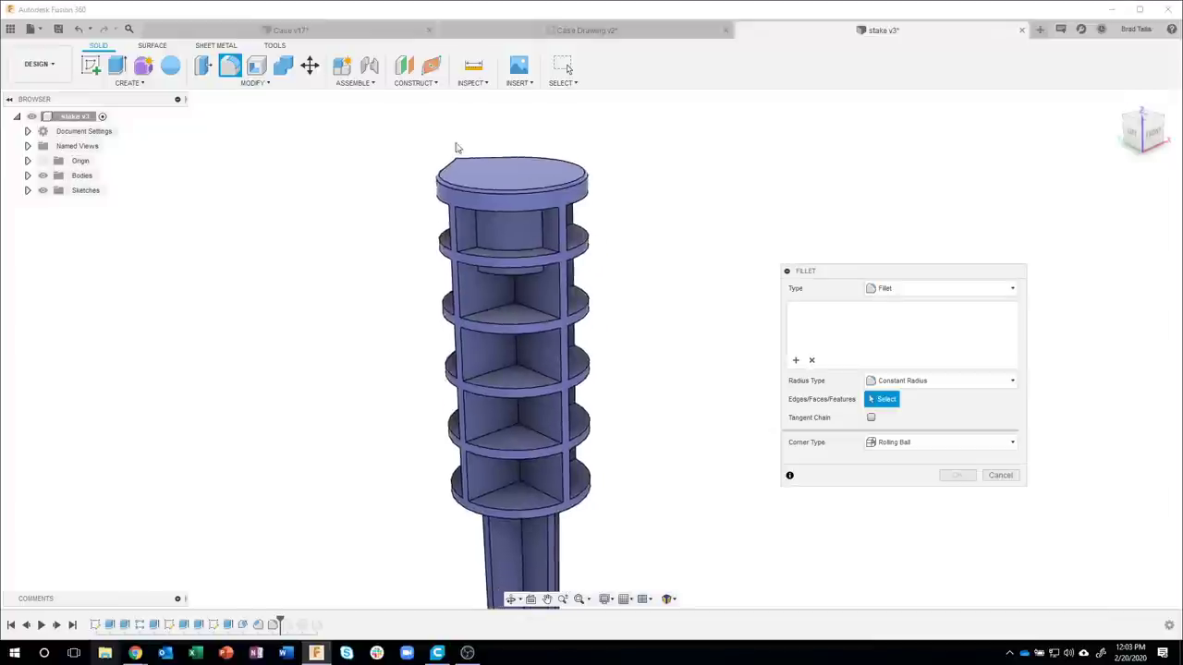
mouse_move(366, 127)
left_mouse_down()
mouse_move(640, 427)
mouse_move(668, 520)
left_mouse_up()
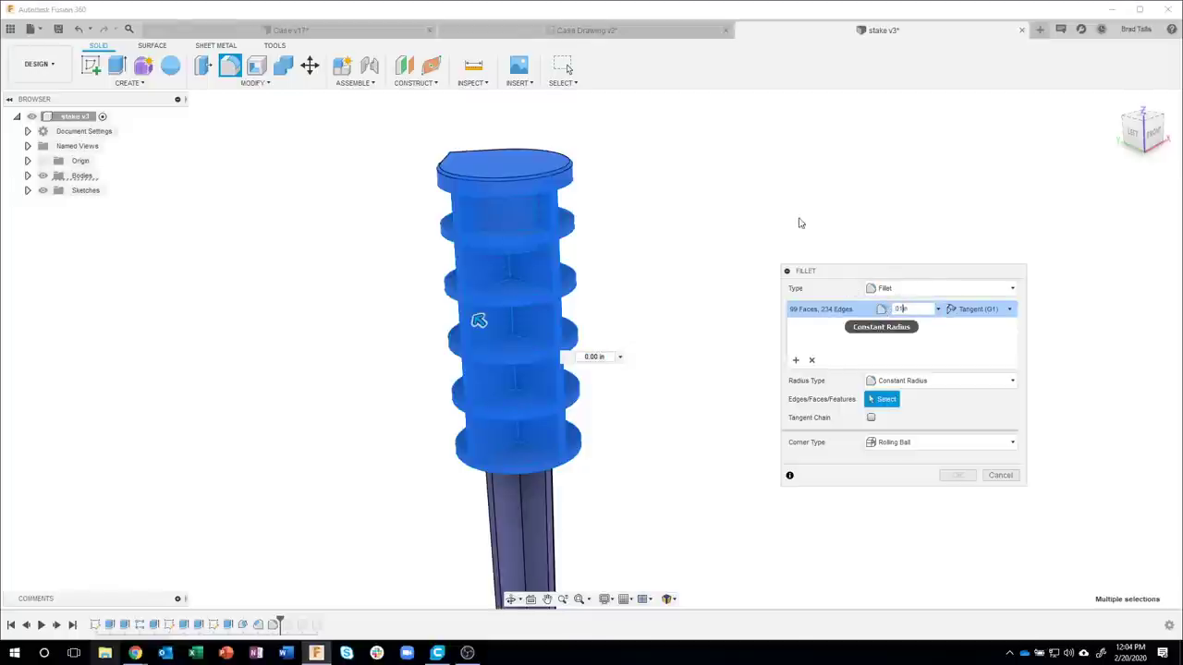
mouse_move(739, 225)
middle_mouse_down("shift")
mouse_move(705, 222)
mouse_move(652, 299)
mouse_move(541, 311)
mouse_move(533, 290)
mouse_move(471, 278)
mouse_move(633, 290)
mouse_move(629, 368)
mouse_move(650, 405)
mouse_move(533, 256)
mouse_move(435, 169)
mouse_move(593, 262)
mouse_move(642, 262)
middle_mouse_up("shift")
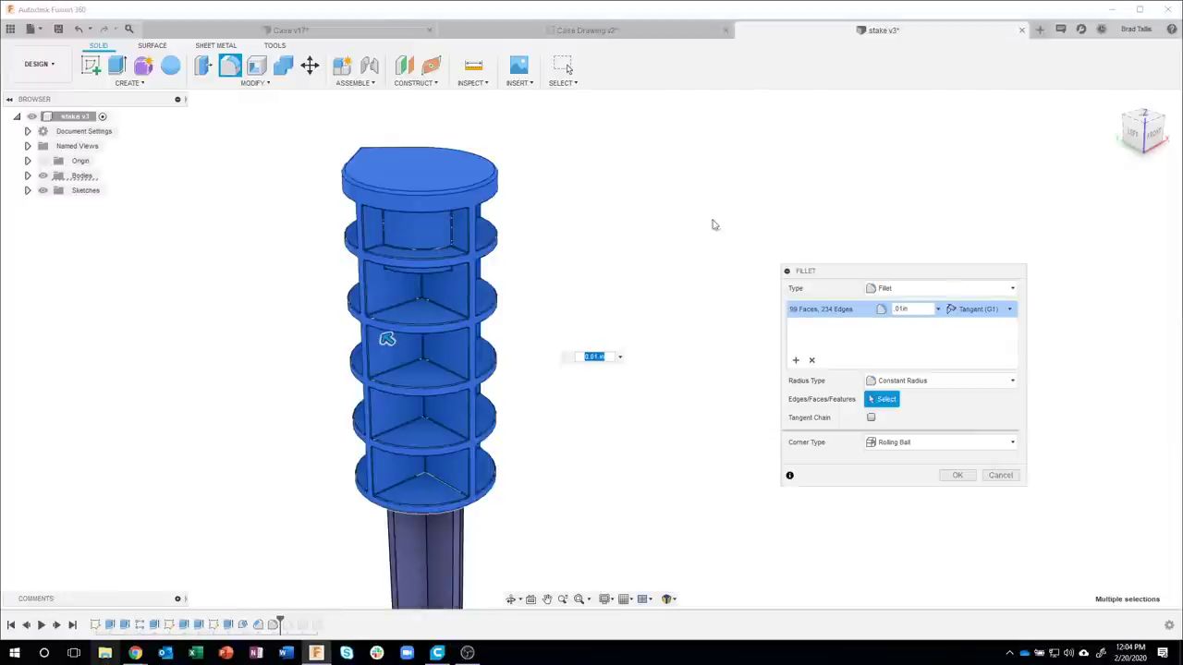
left_click(999, 476)
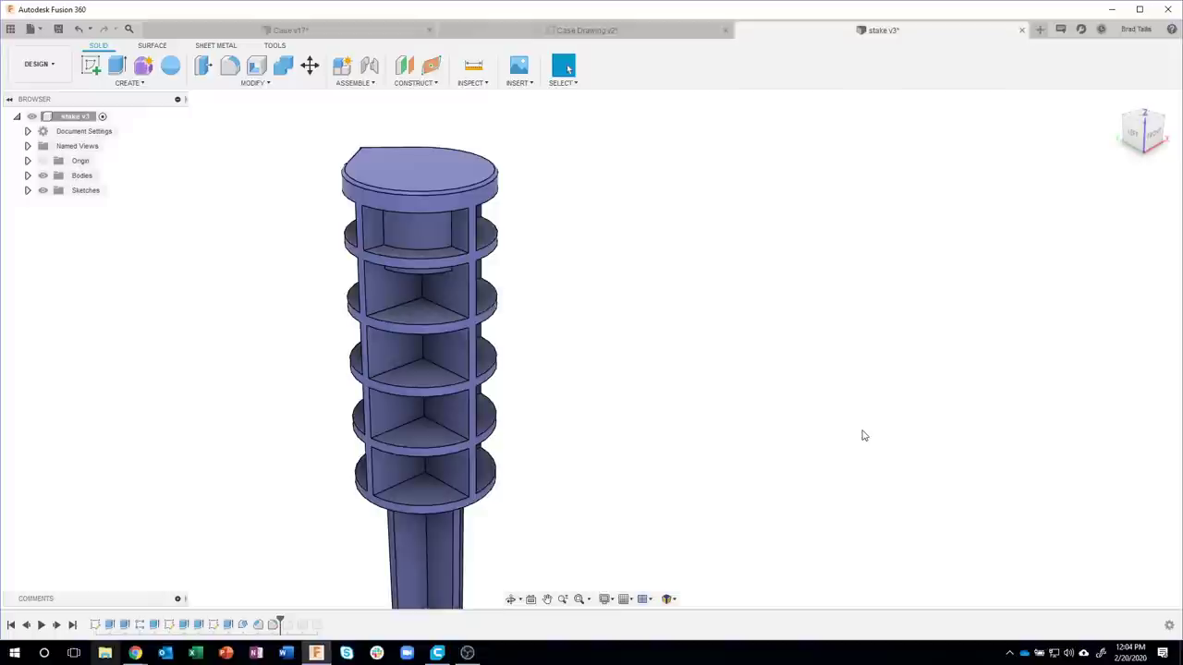
- Create a new blank Untitled design alongside the case and stake documents
left_click(351, 31)
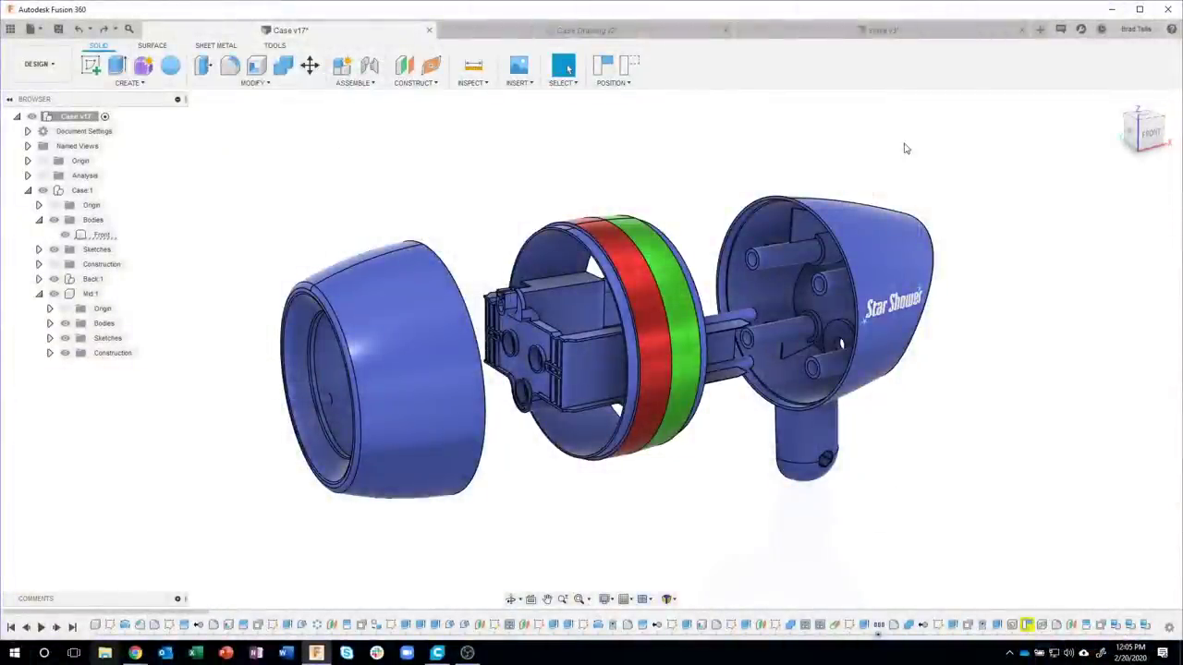
left_click(1041, 30)
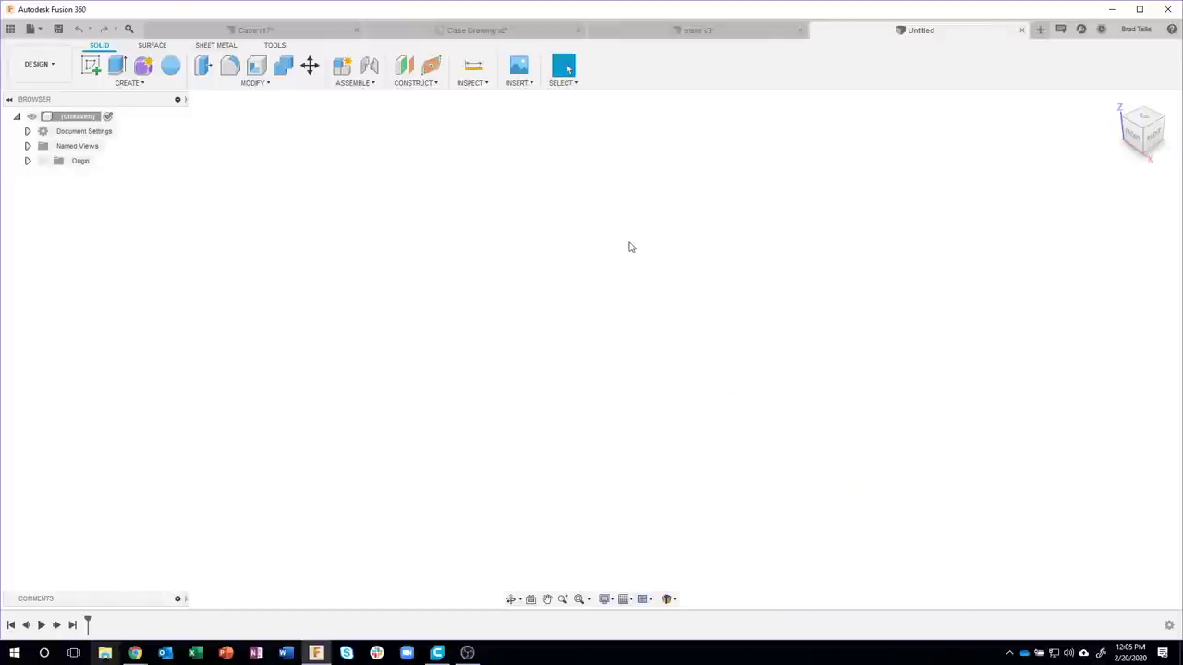
left_click(296, 31)
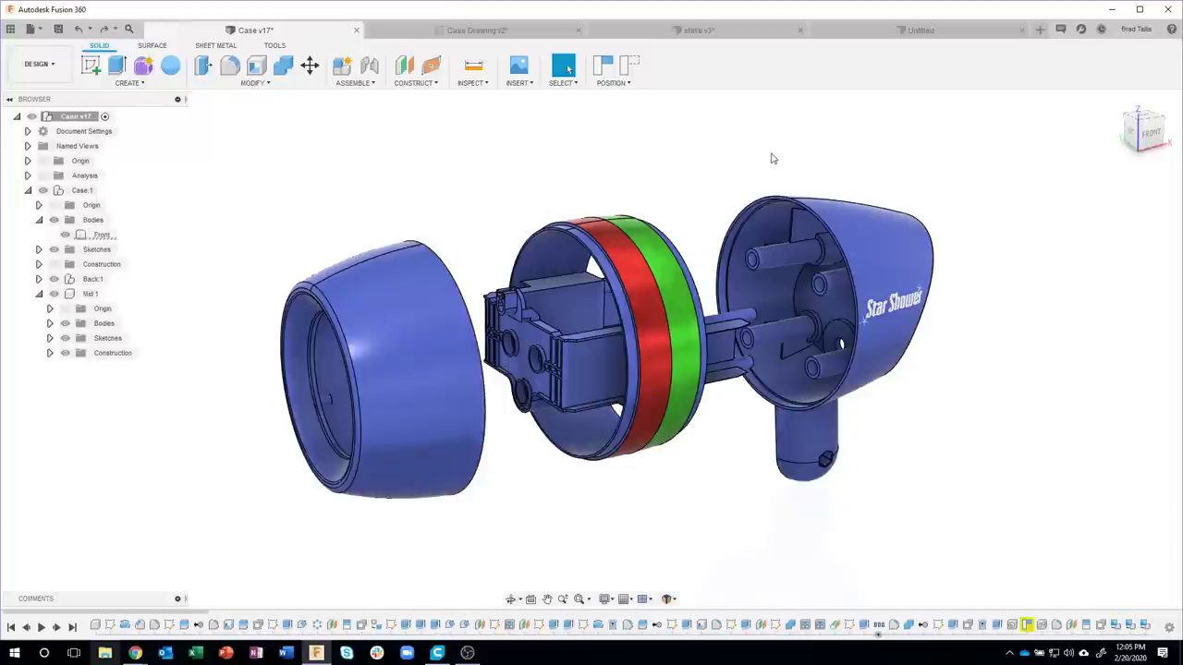
left_click(913, 31)
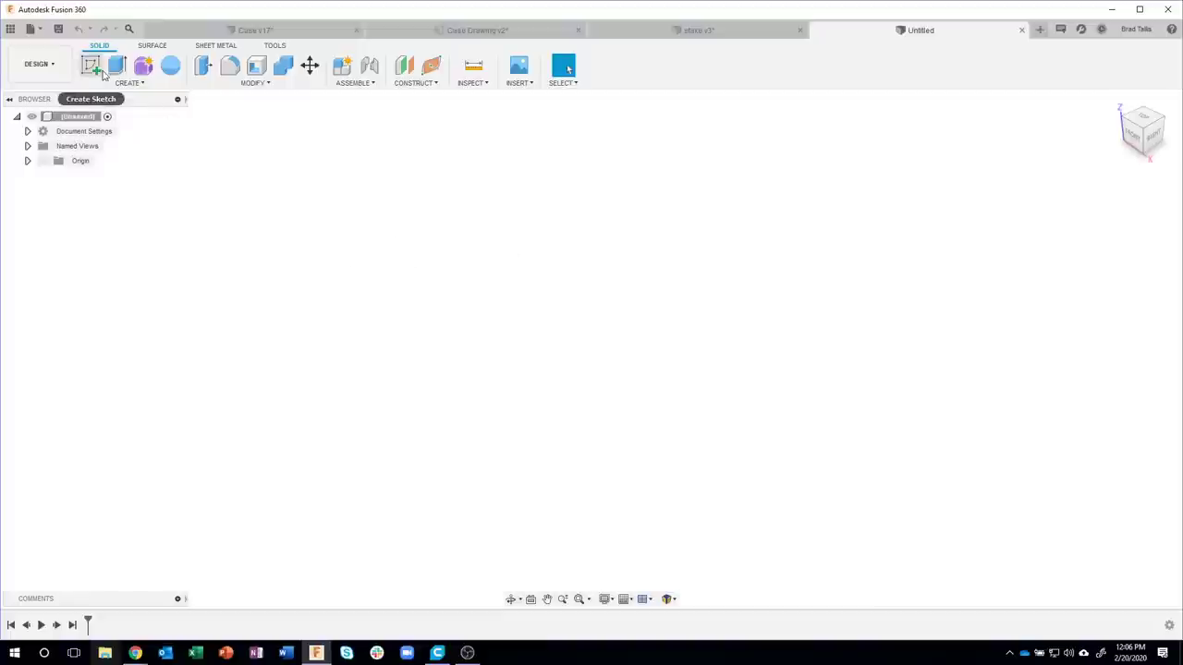
- Add a new component named Case to the blank design
left_click(338, 72)
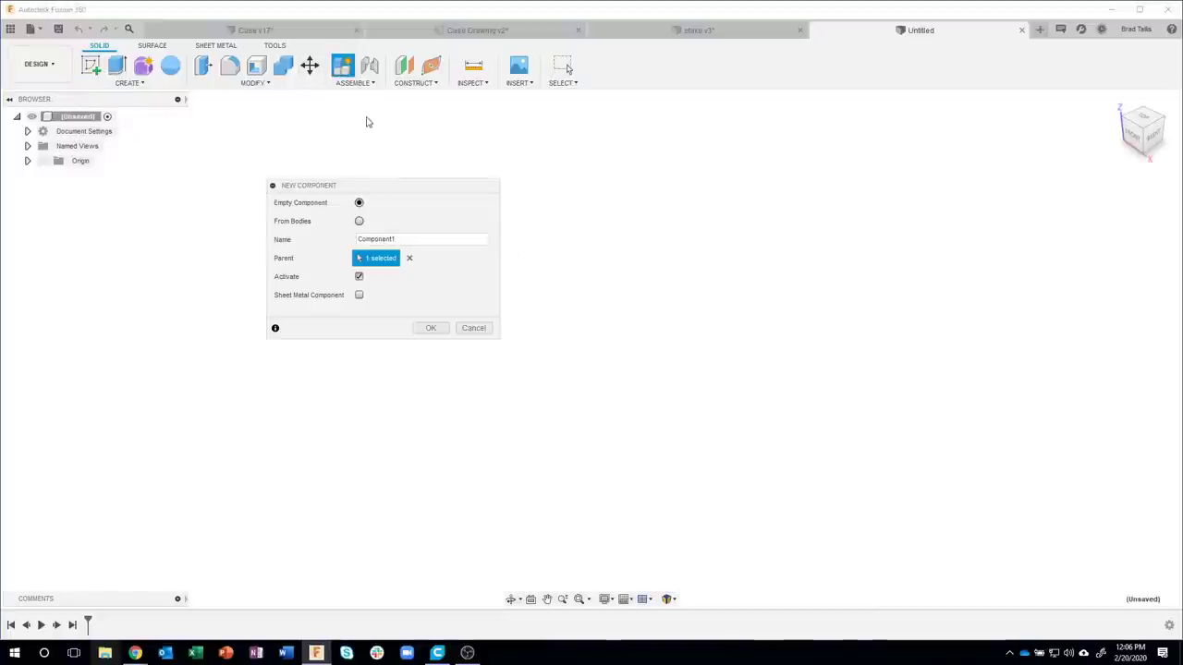
left_click_drag(382, 237, 343, 241)
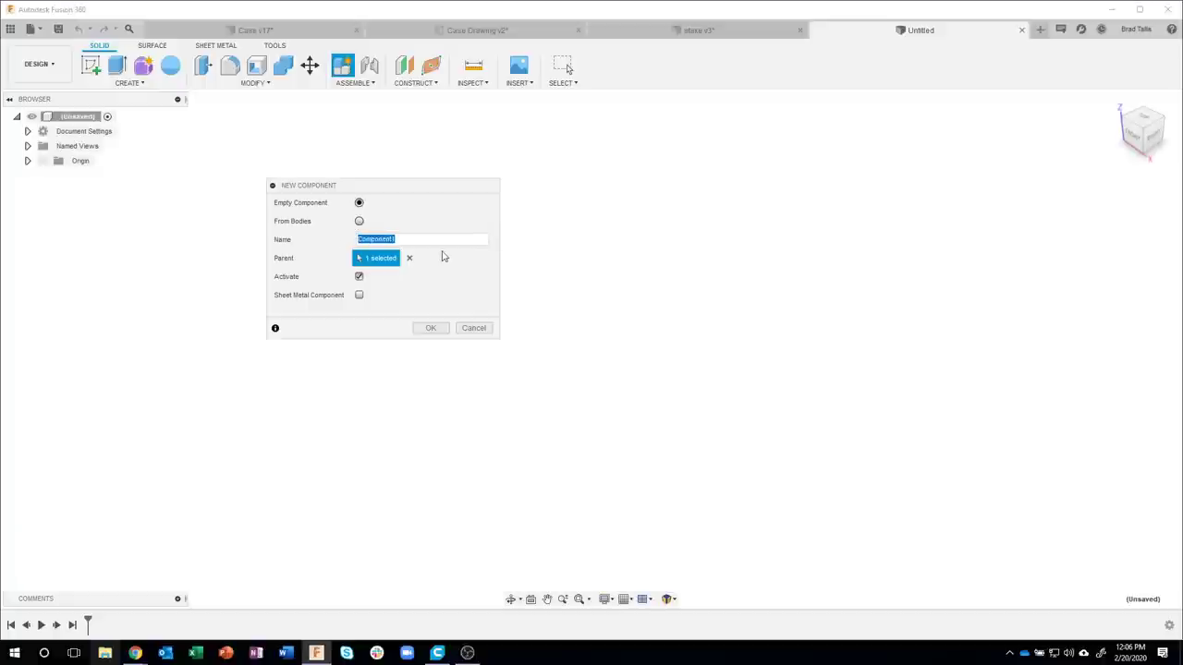
type("Case")
key("Return")
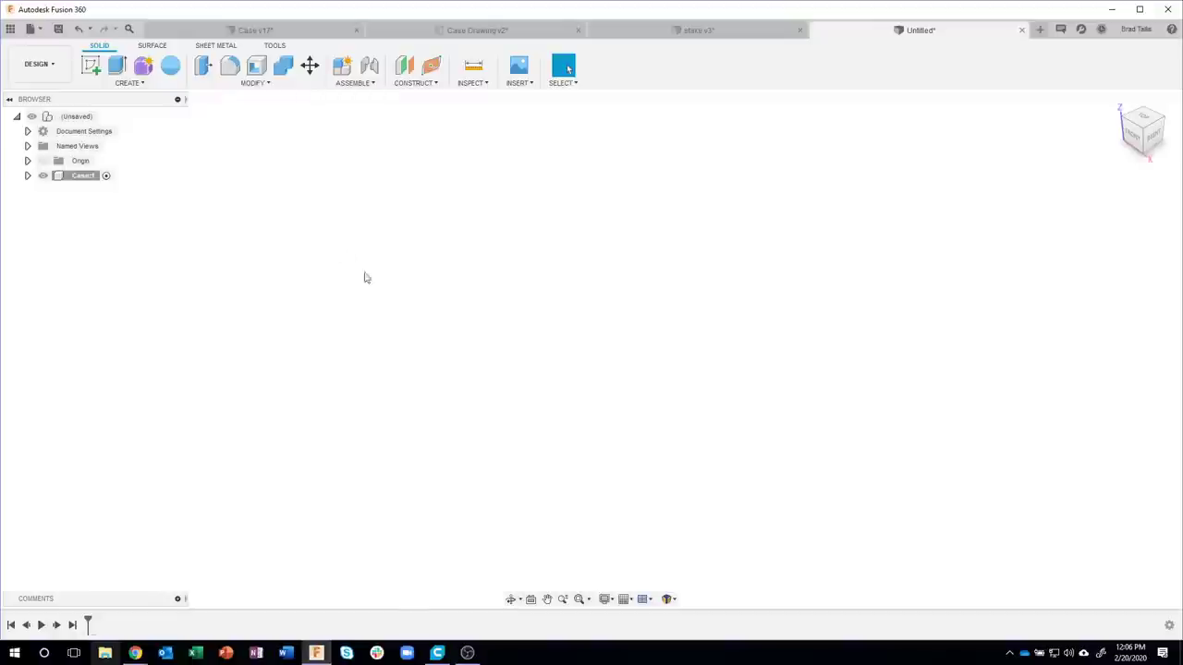
- Save the design as New_Case in the project folder
left_click(59, 30)
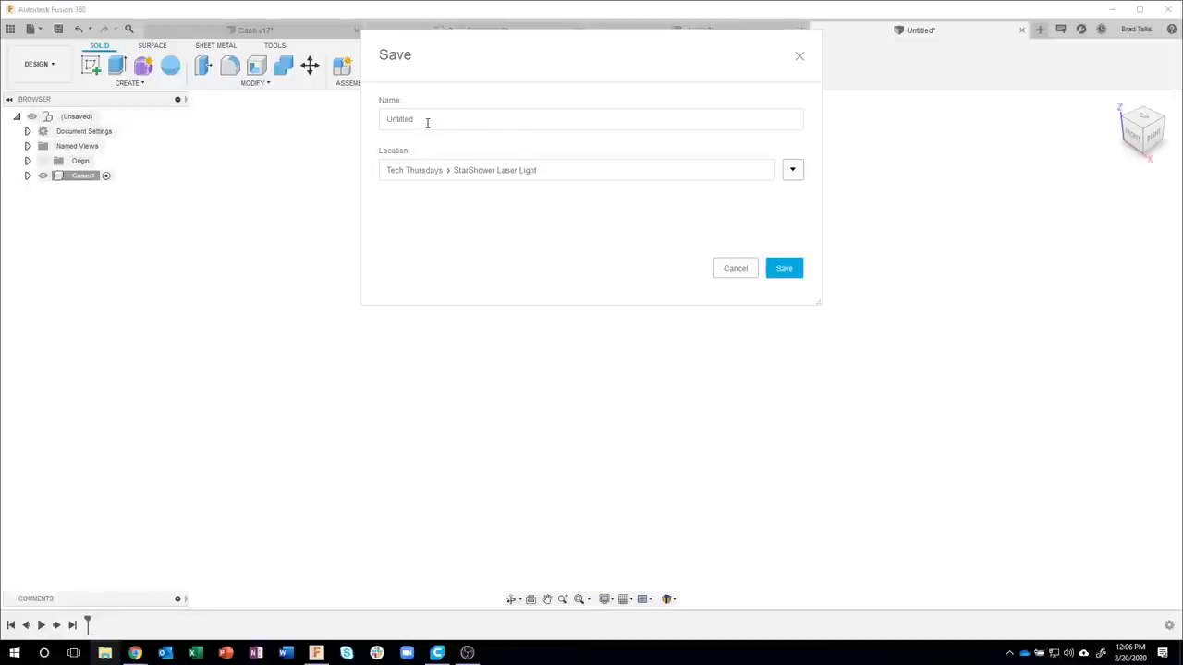
left_click_drag(427, 122, 374, 116)
type("New_Case")
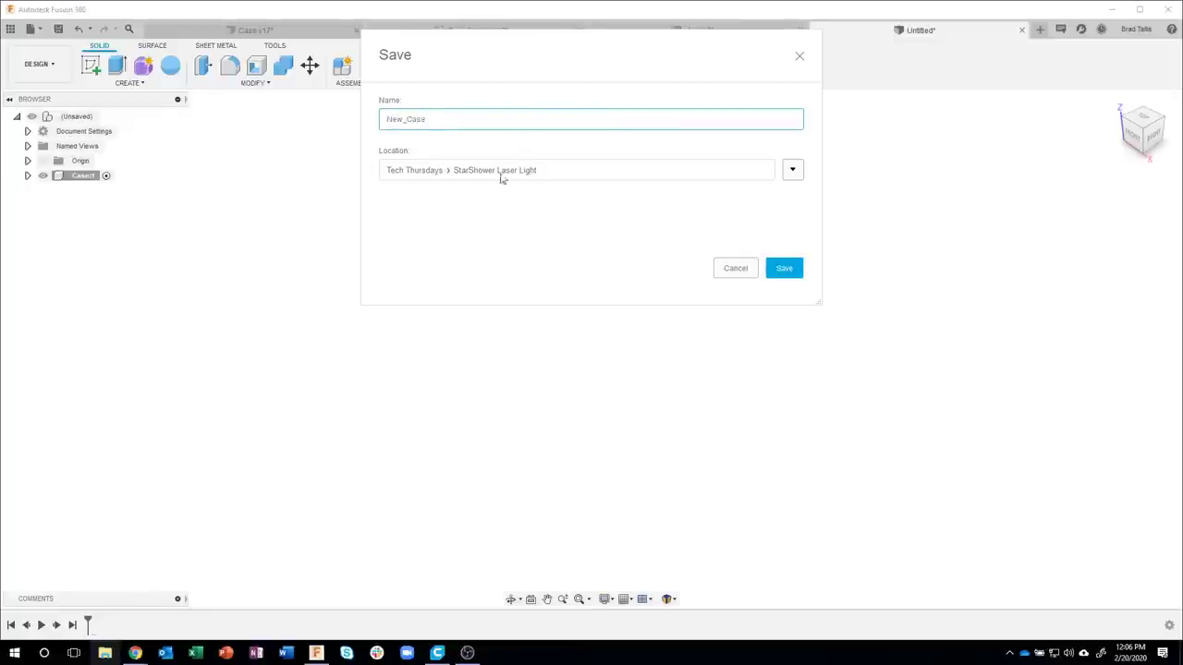
left_click(782, 273)
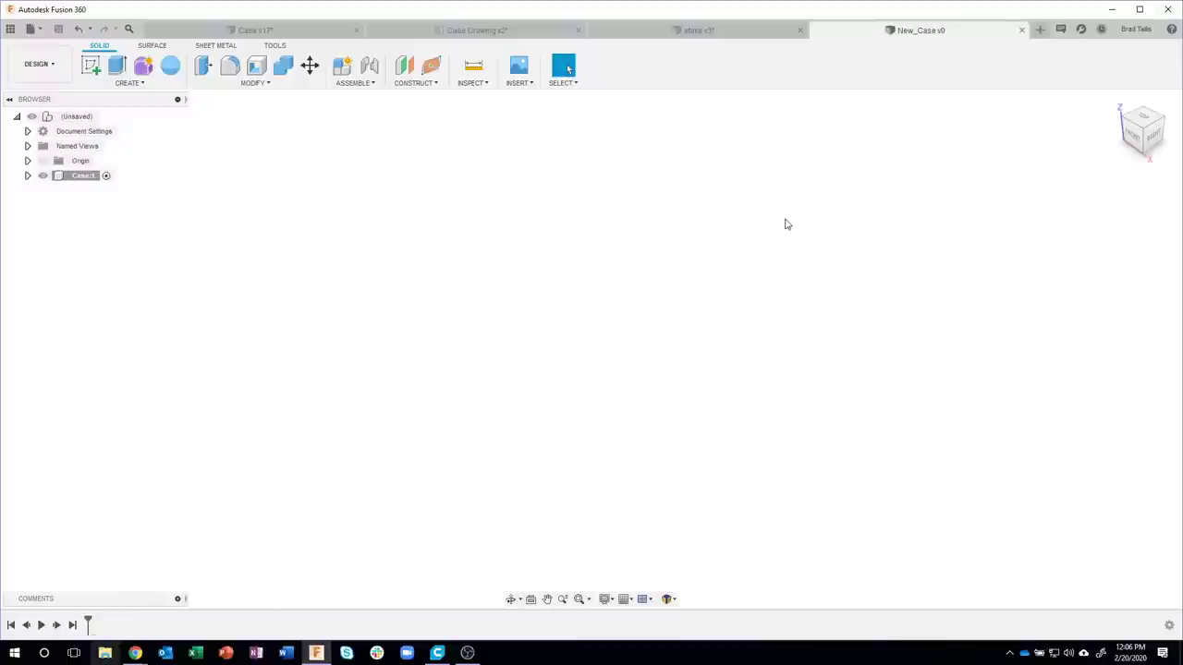
- Sketch on the front plane three vertical lines: left from the origin, then middle and right
left_click(91, 65)
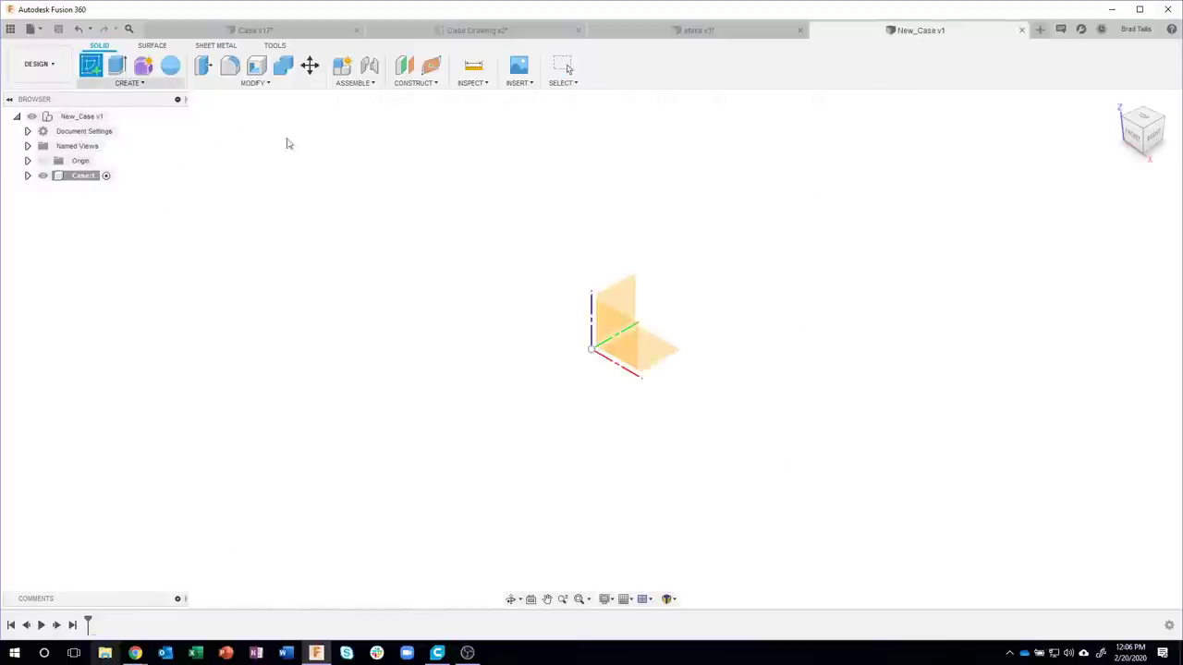
left_click(633, 332)
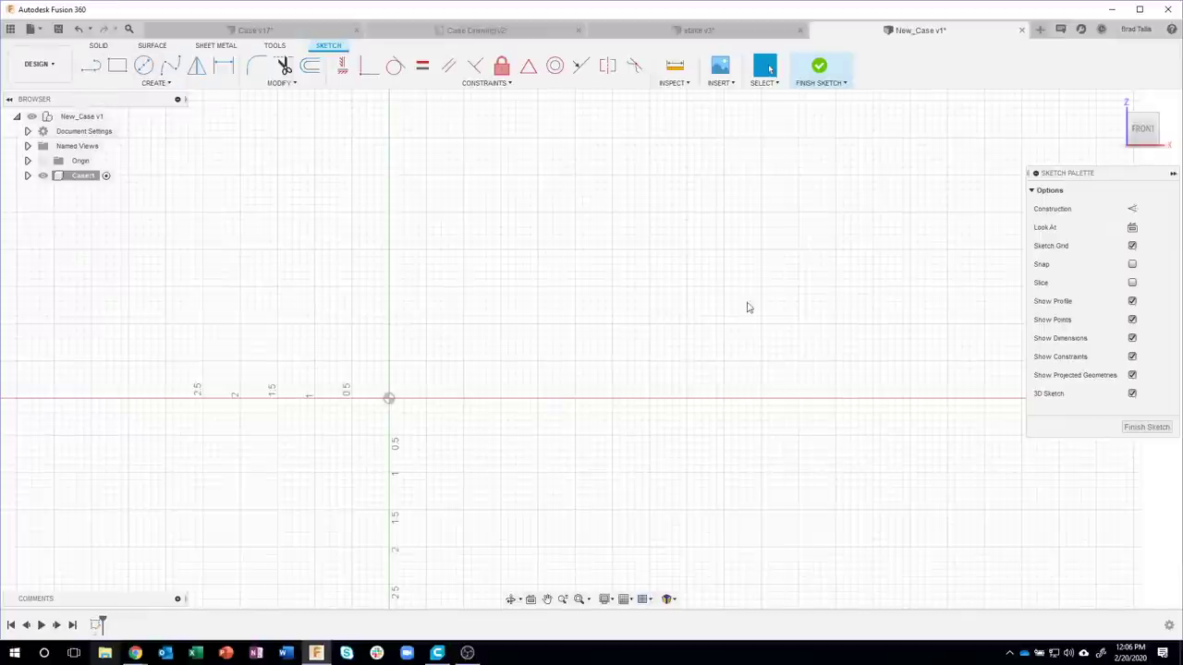
left_click(97, 71)
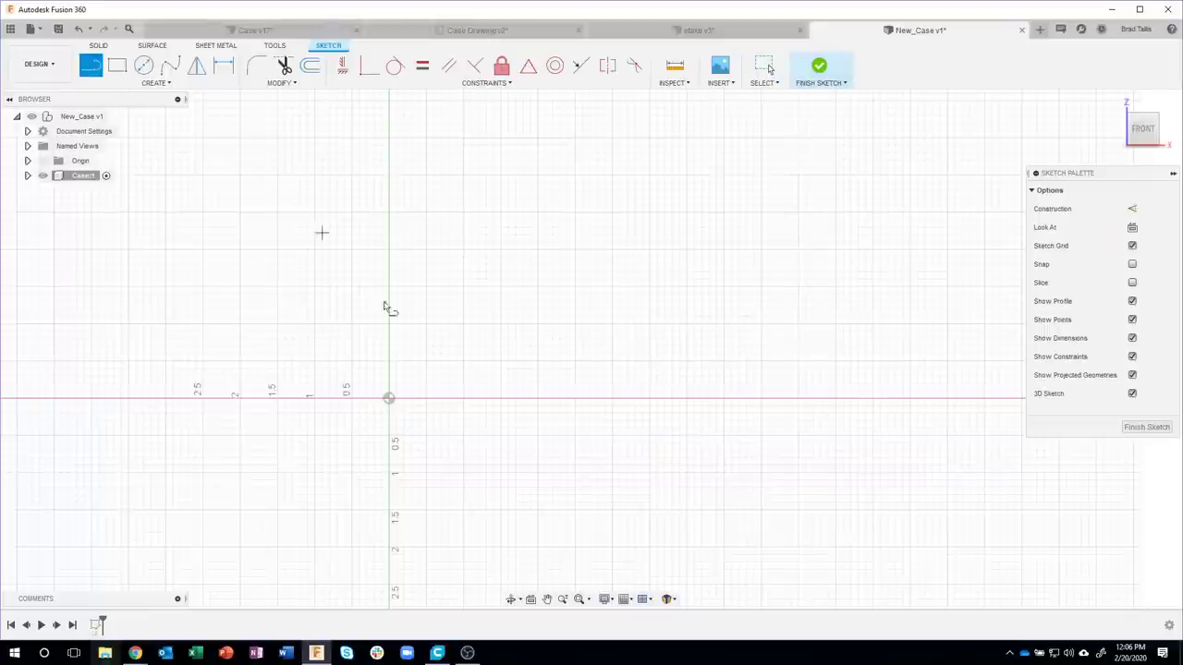
left_click(388, 398)
left_click(388, 253)
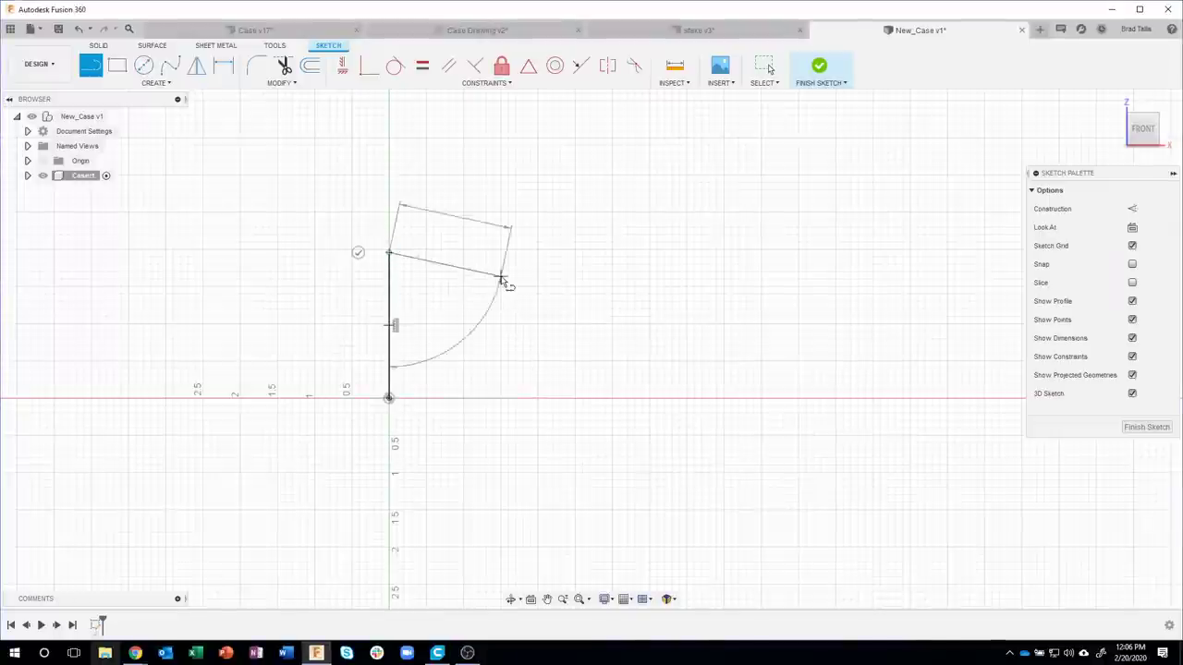
key("Escape")
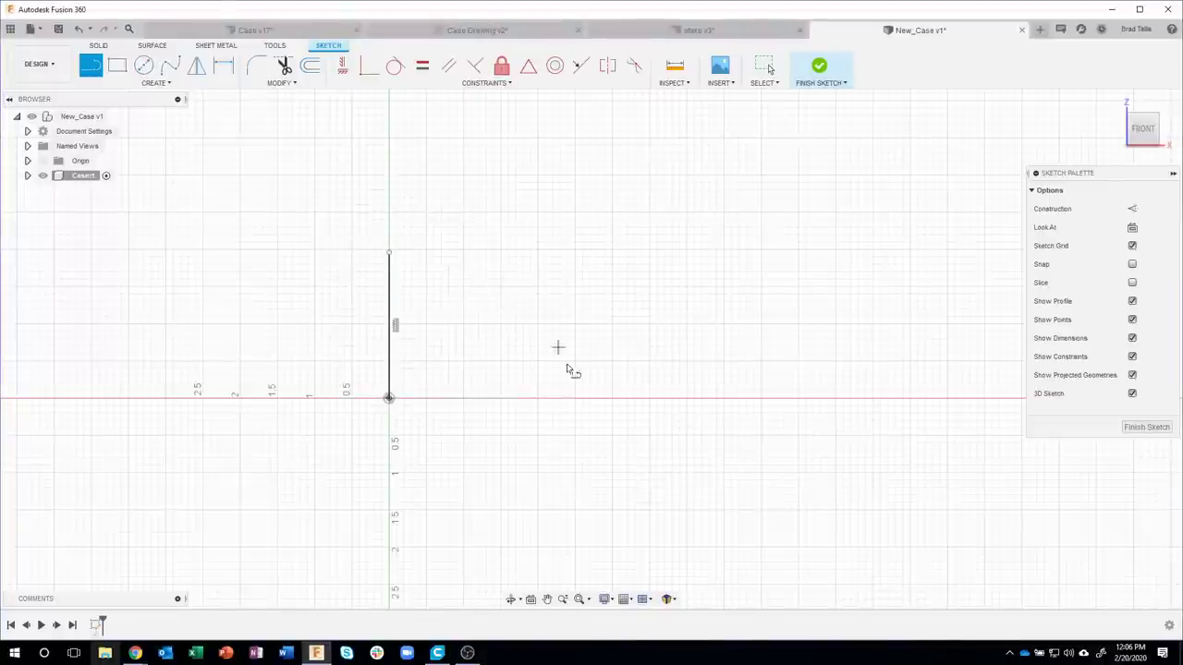
left_click(578, 422)
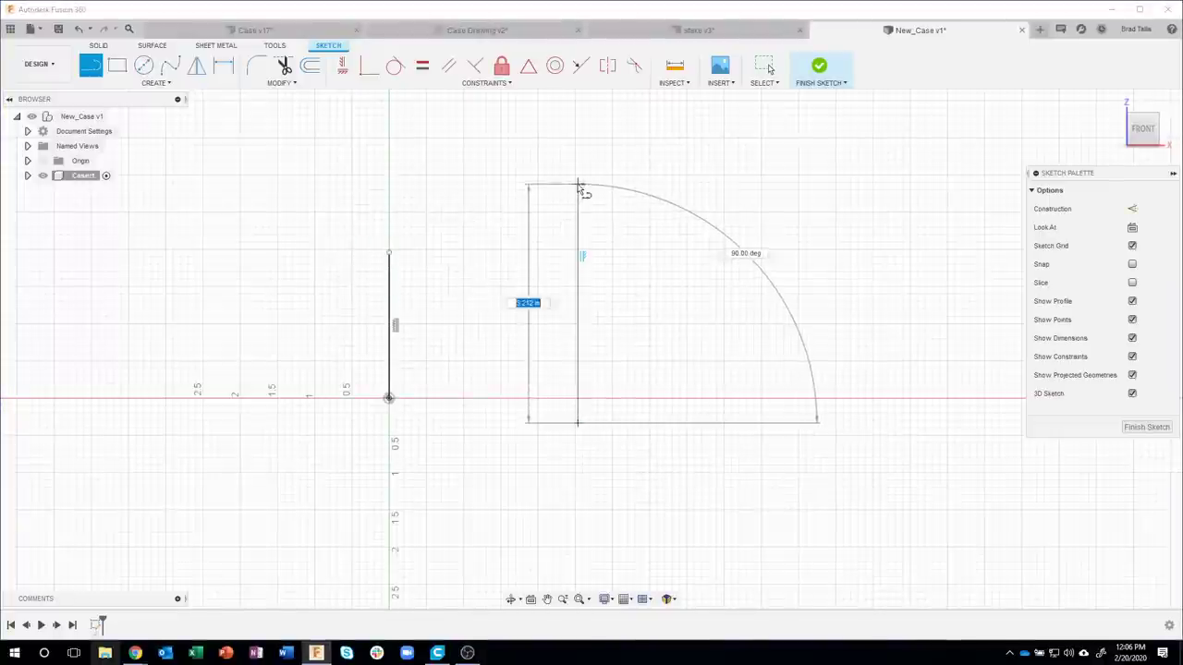
left_click(578, 185)
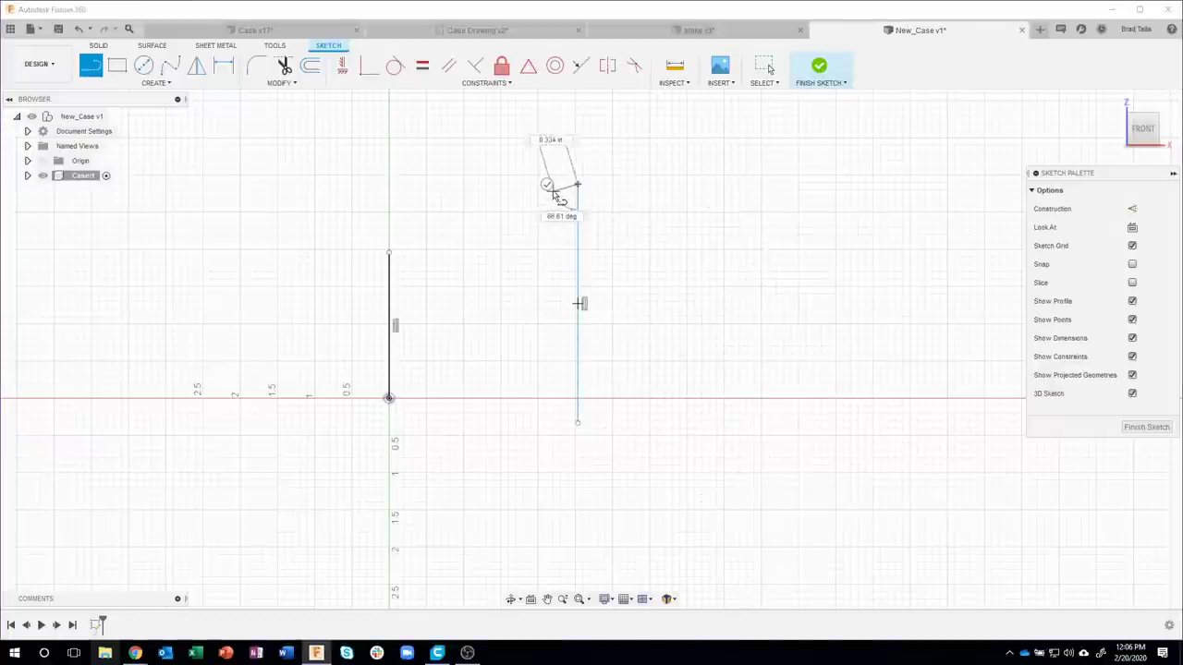
key("Escape")
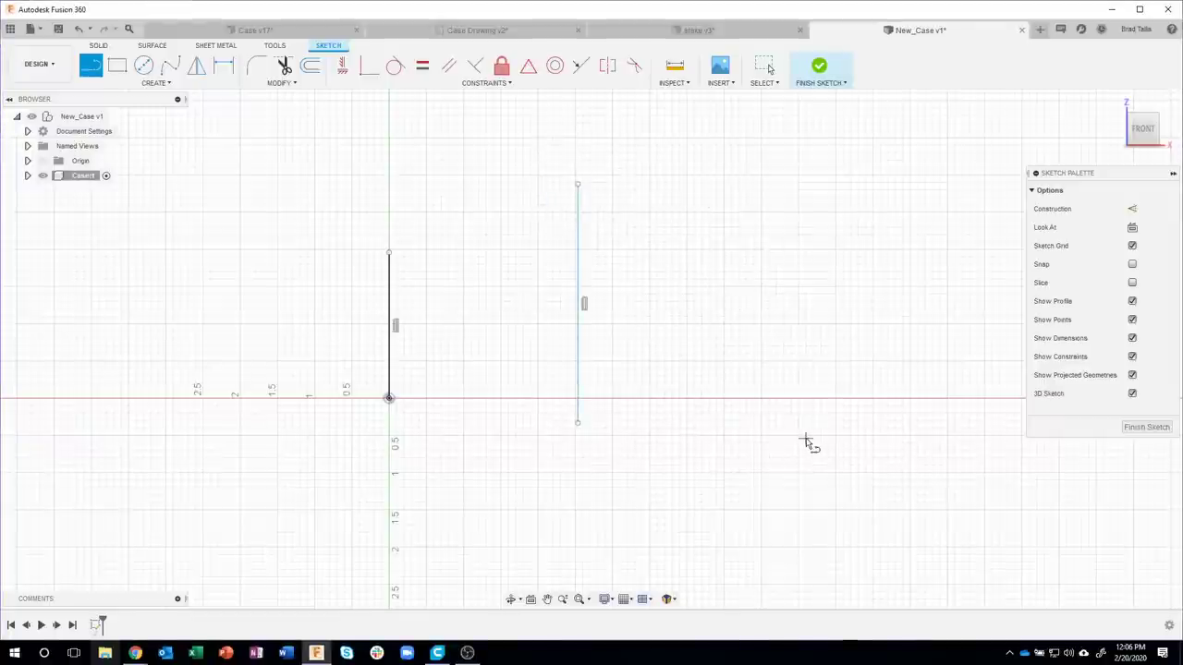
left_click(808, 436)
left_click(808, 285)
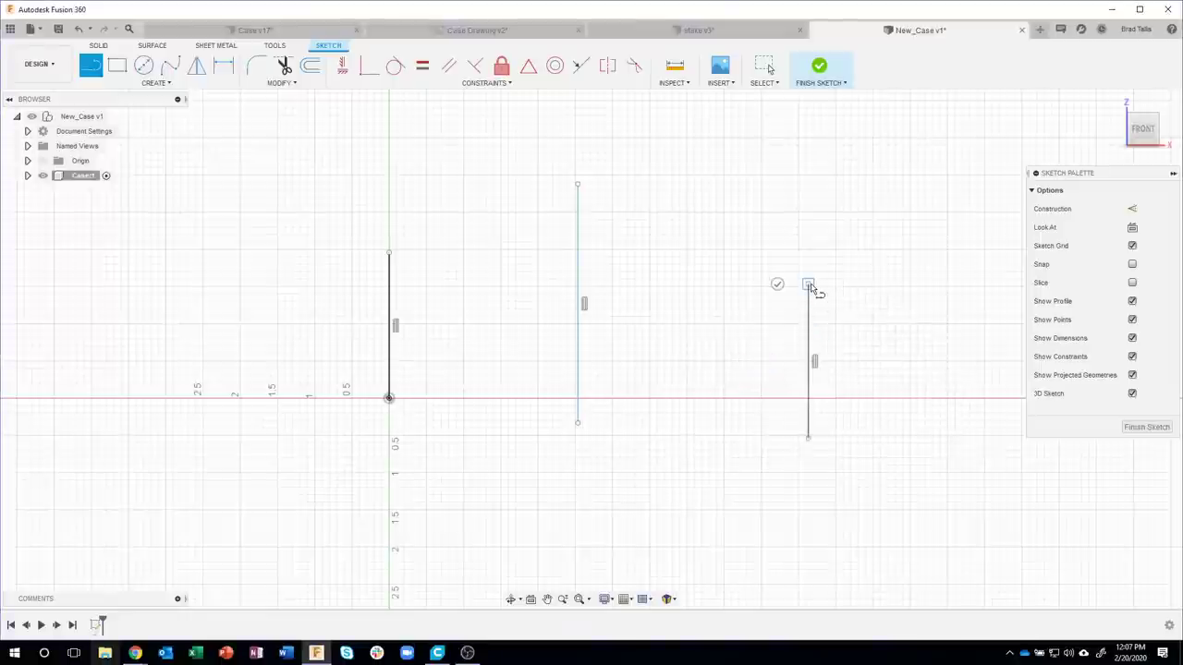
key("Escape")
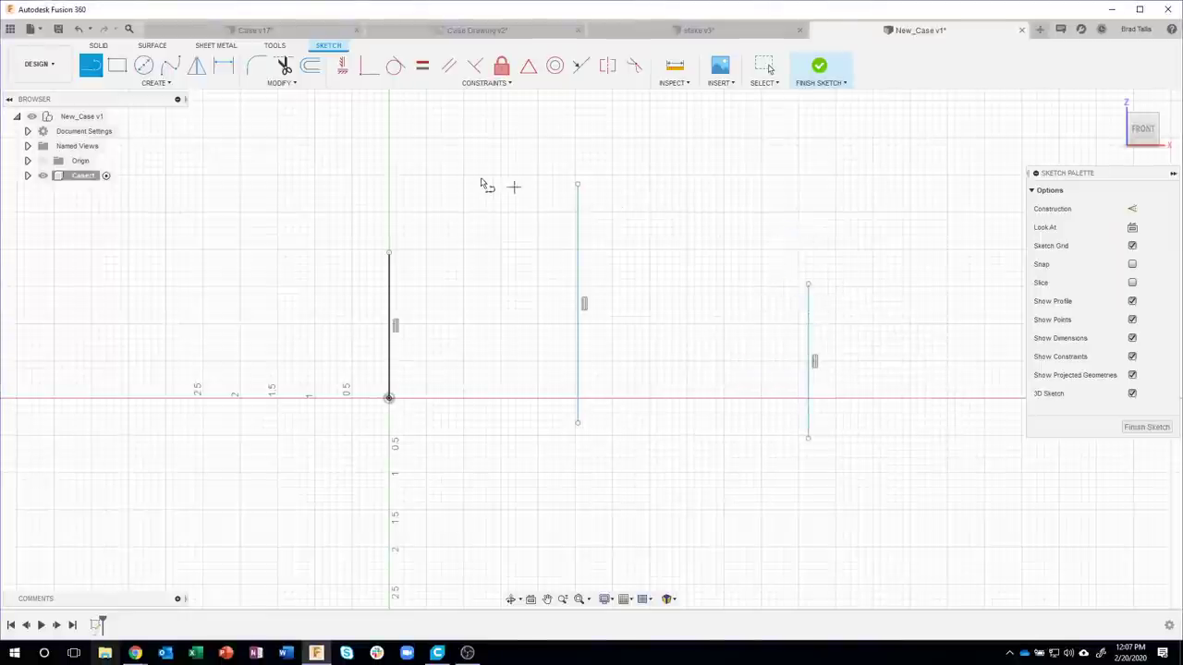
key("Escape")
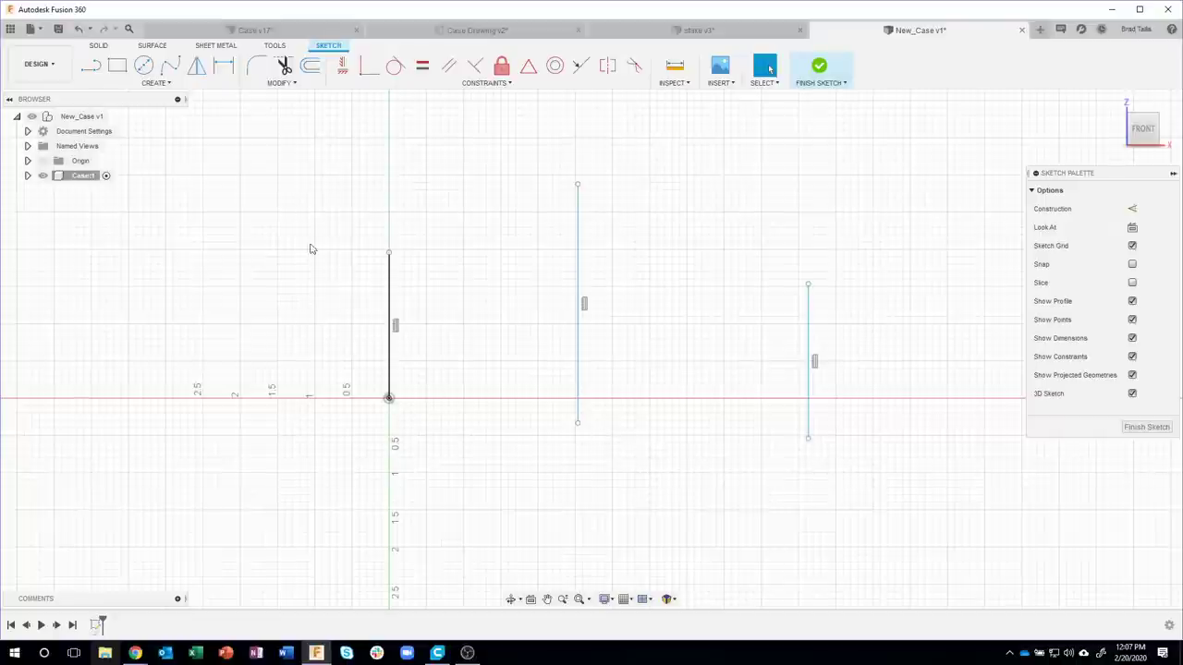
- Constrain the middle and right lines' bottom endpoints level with the origin
left_click(346, 74)
left_click(578, 424)
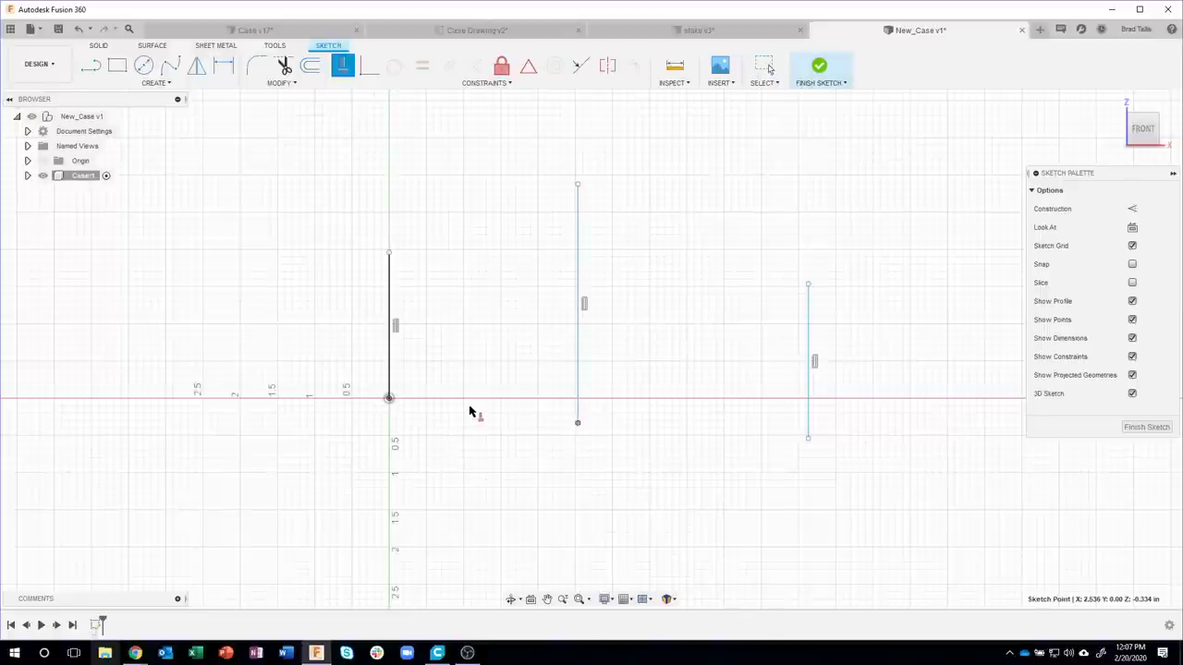
left_click(389, 399)
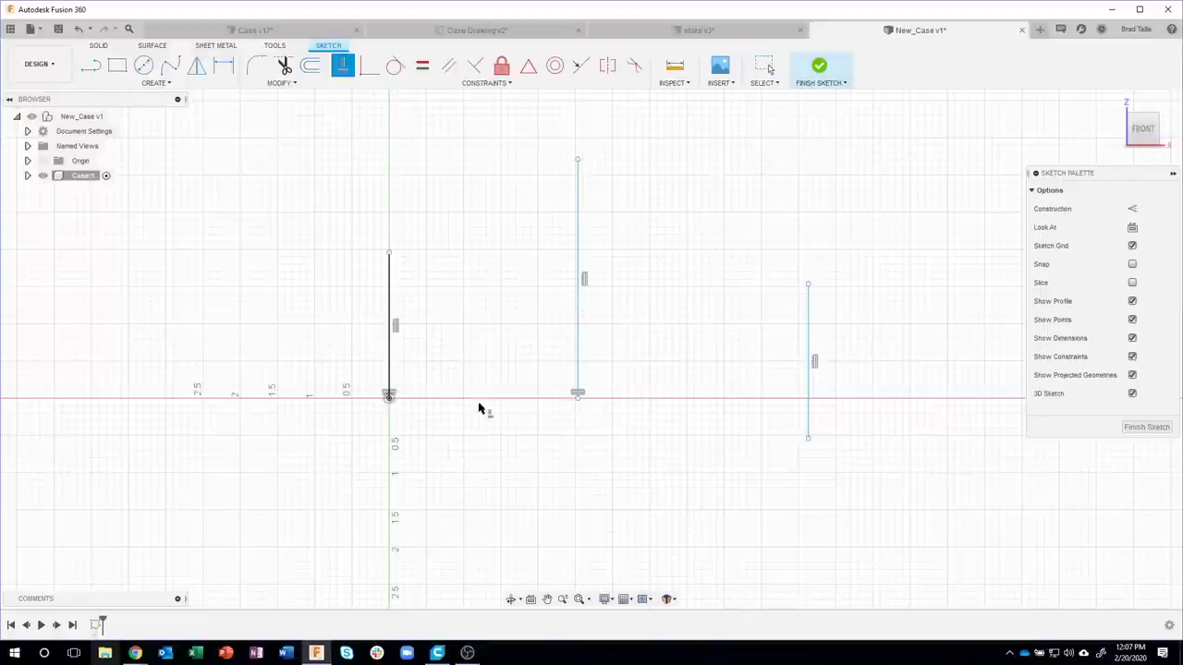
left_click(809, 440)
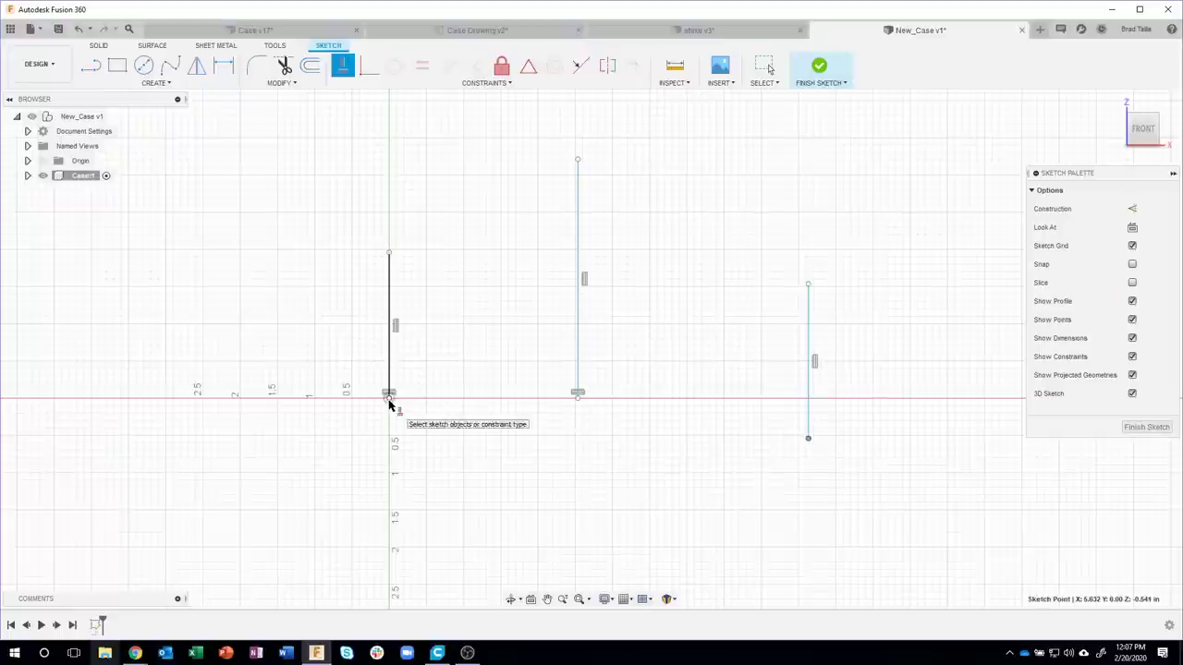
left_click(389, 396)
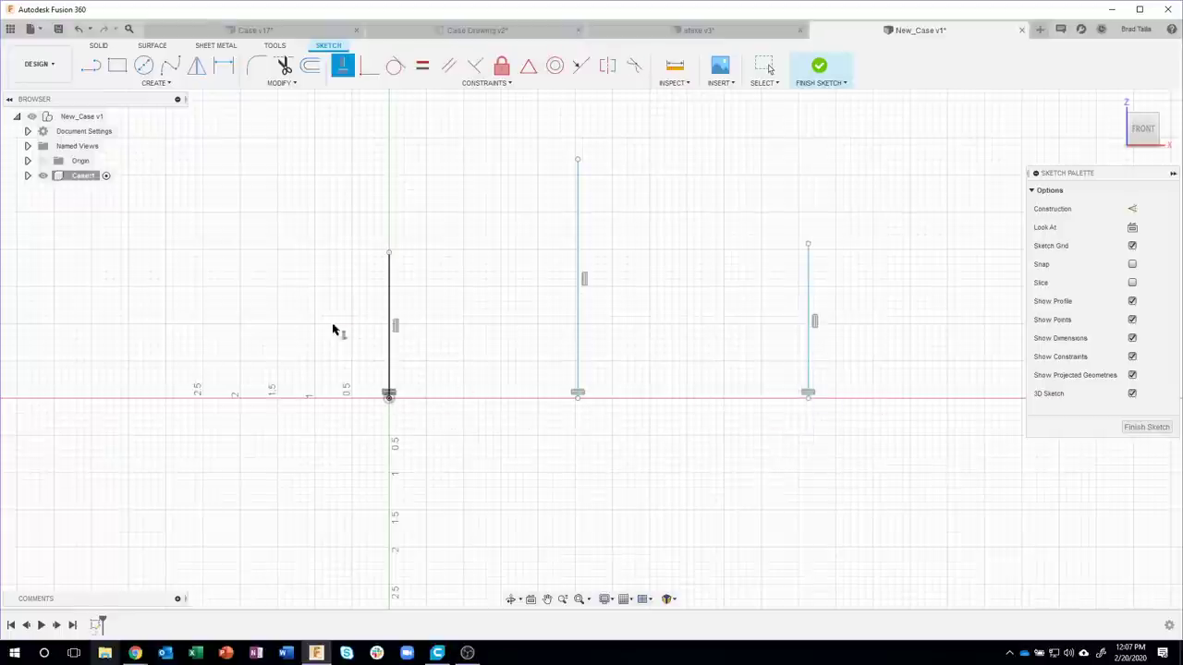
- Draw a spline through the top endpoints of the left, middle and right lines
key("Escape")
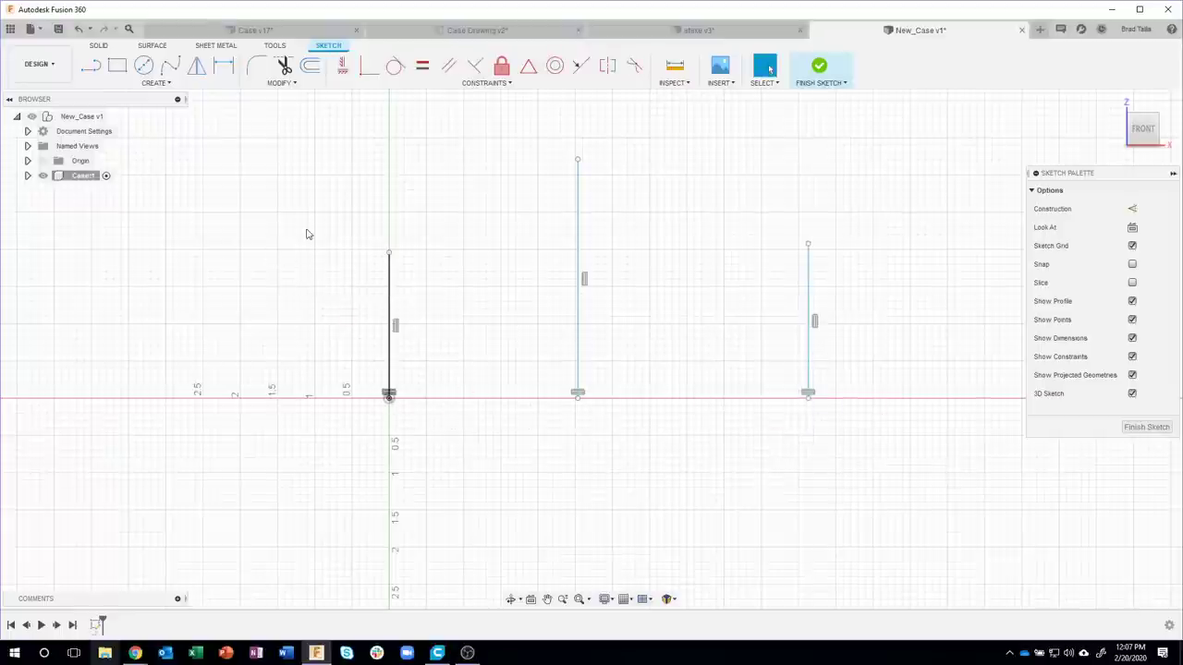
left_click(170, 65)
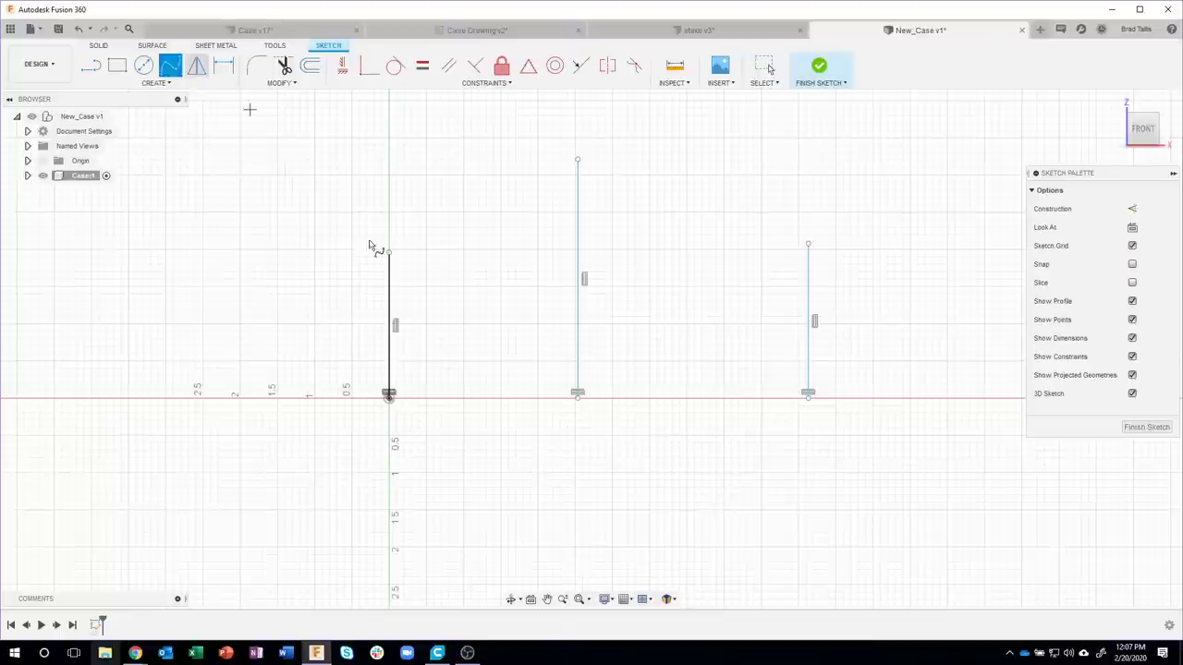
left_click(389, 252)
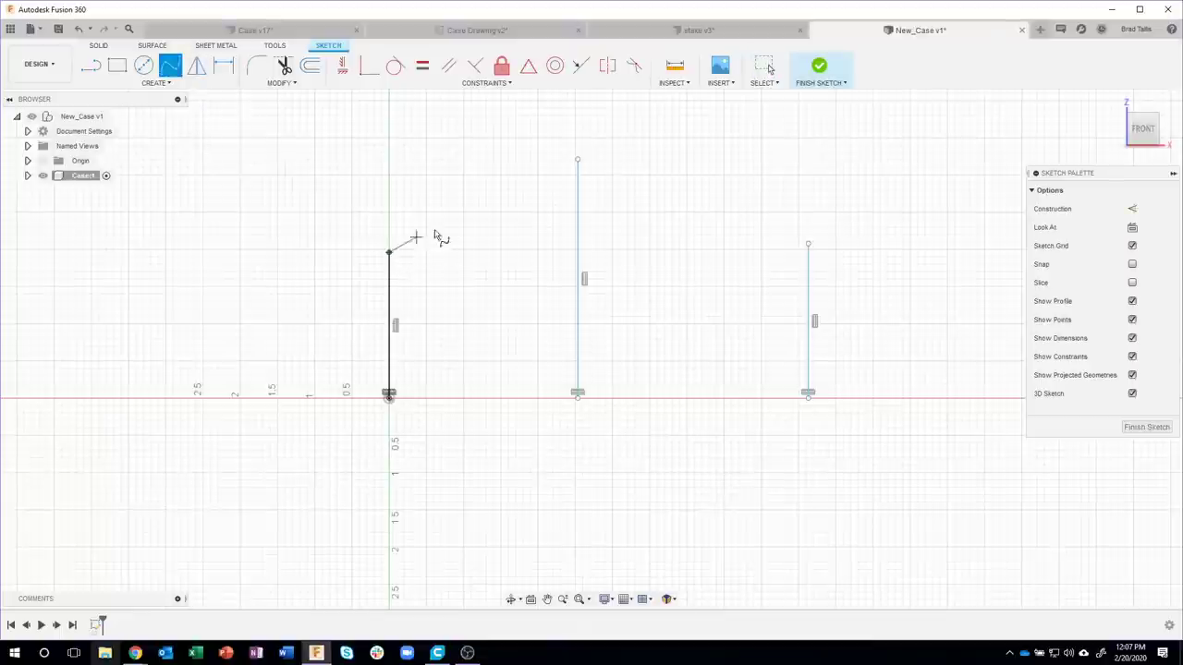
left_click(577, 160)
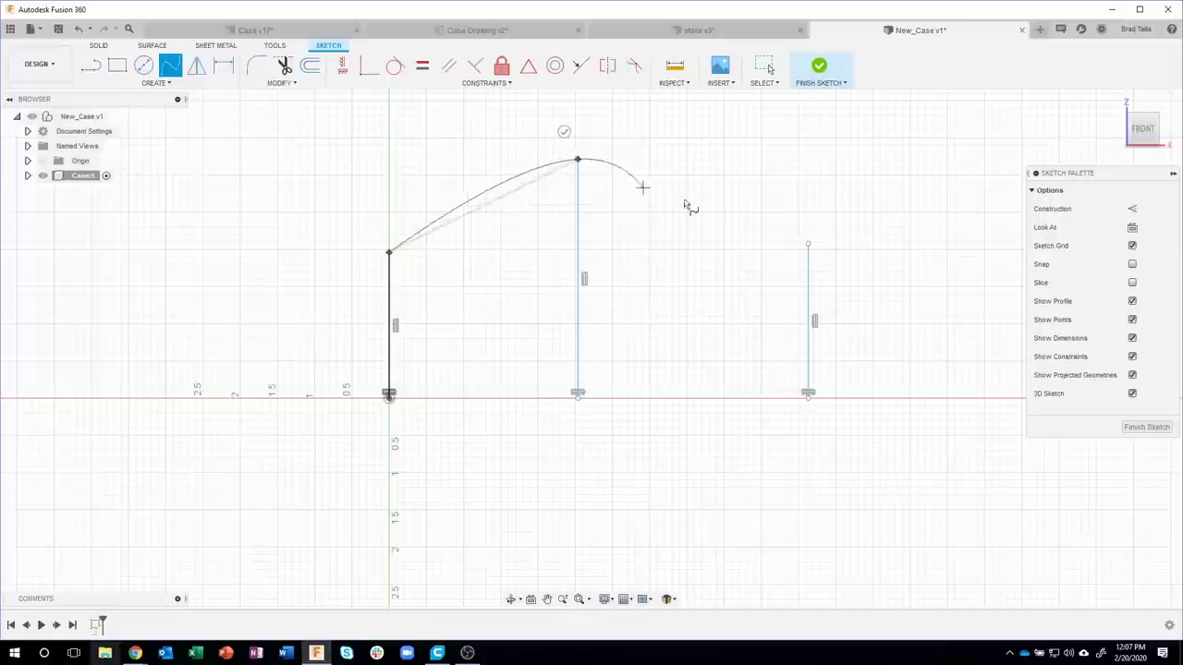
left_click(807, 246)
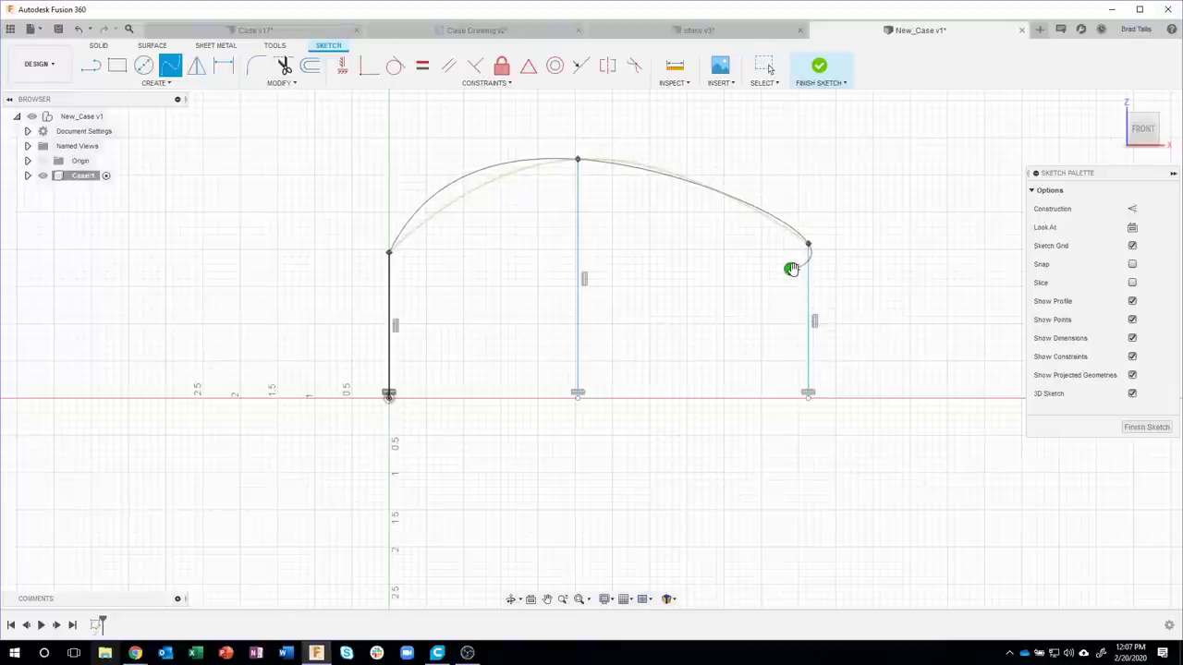
left_click(791, 269)
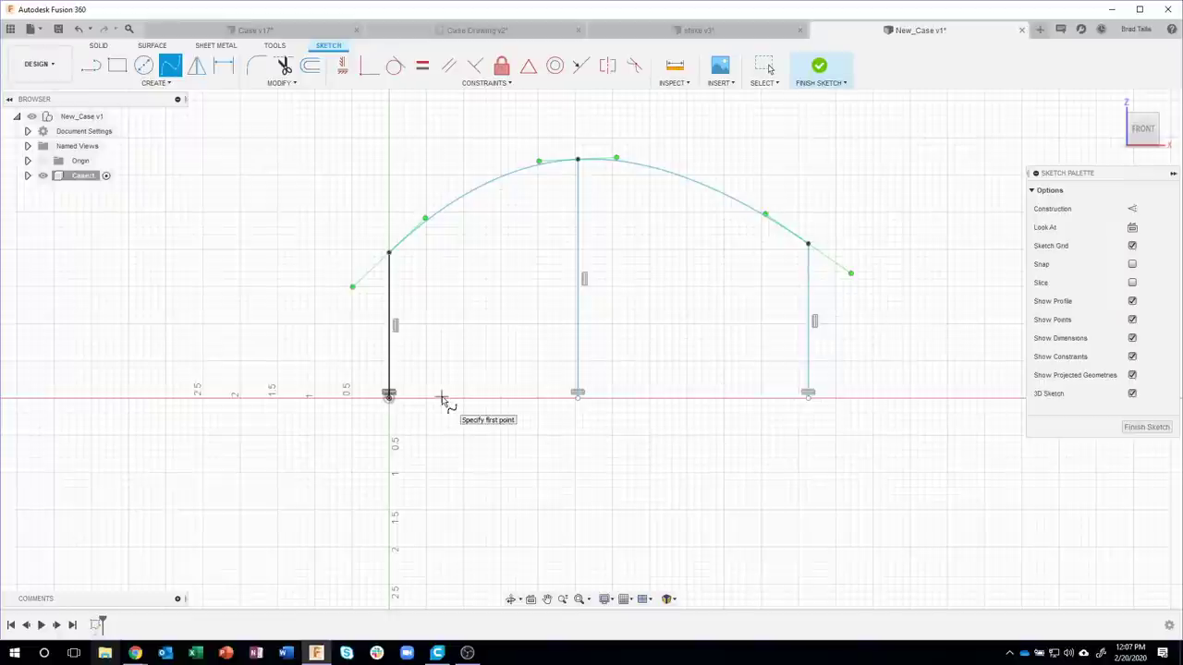
- Dimension the left, middle and right vertical lines at 1.75, 2.25 and 1.50 in
key("Escape")
key("d")
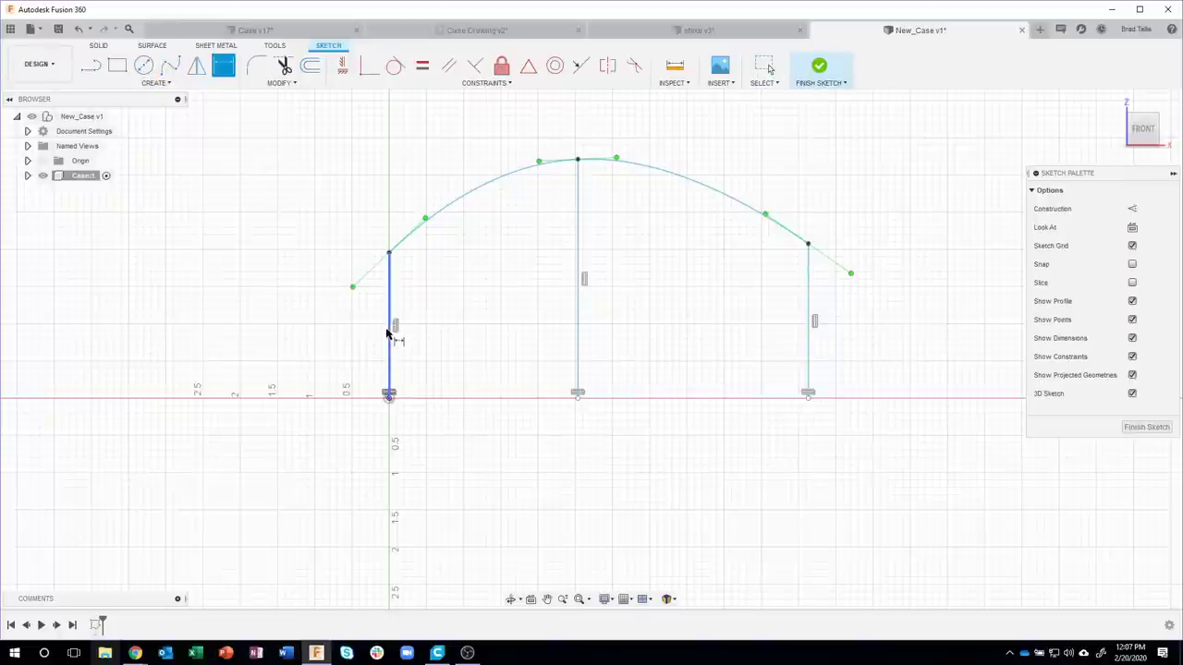
left_click(389, 328)
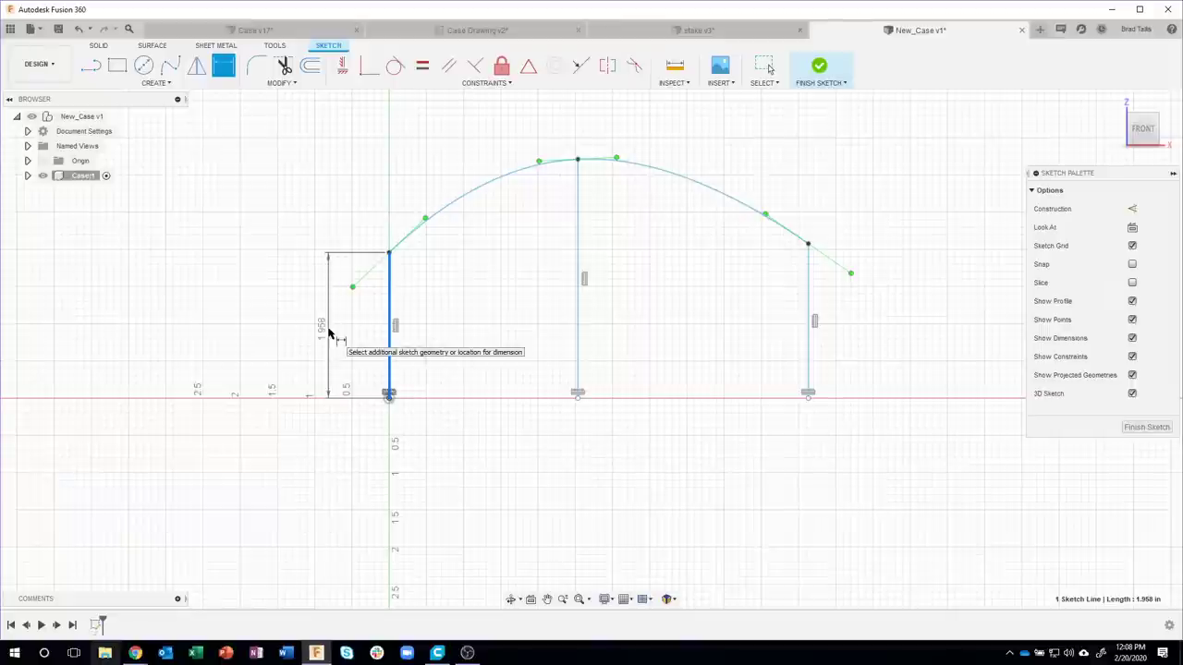
left_click(329, 332)
type("1.75")
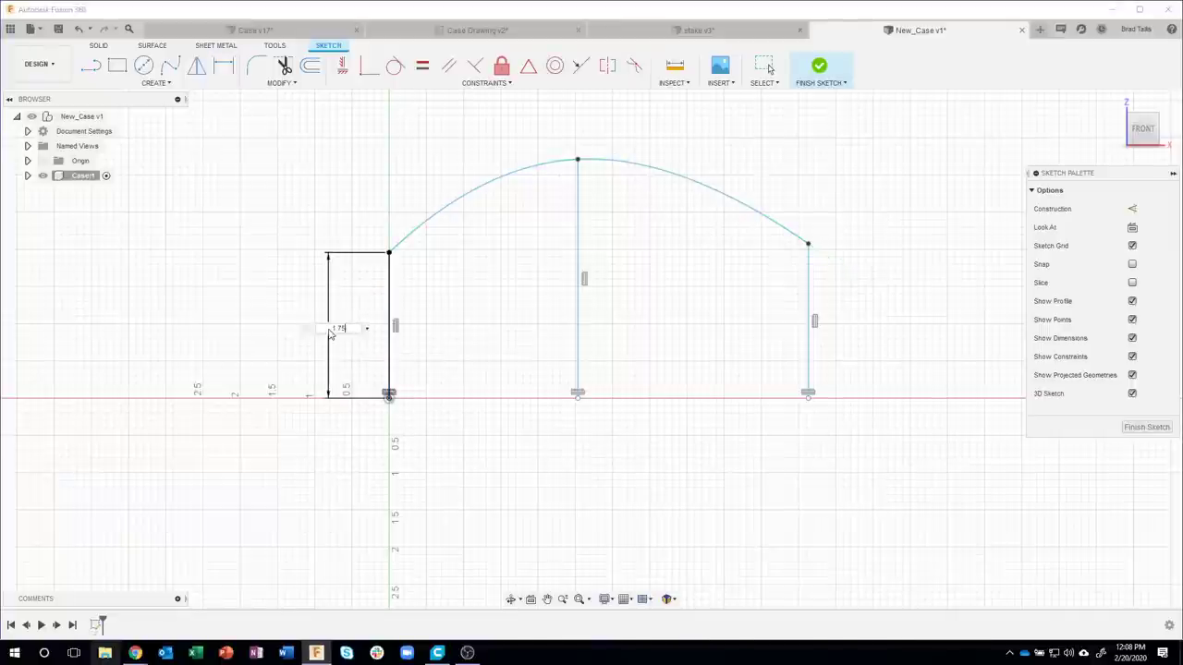
key("Return")
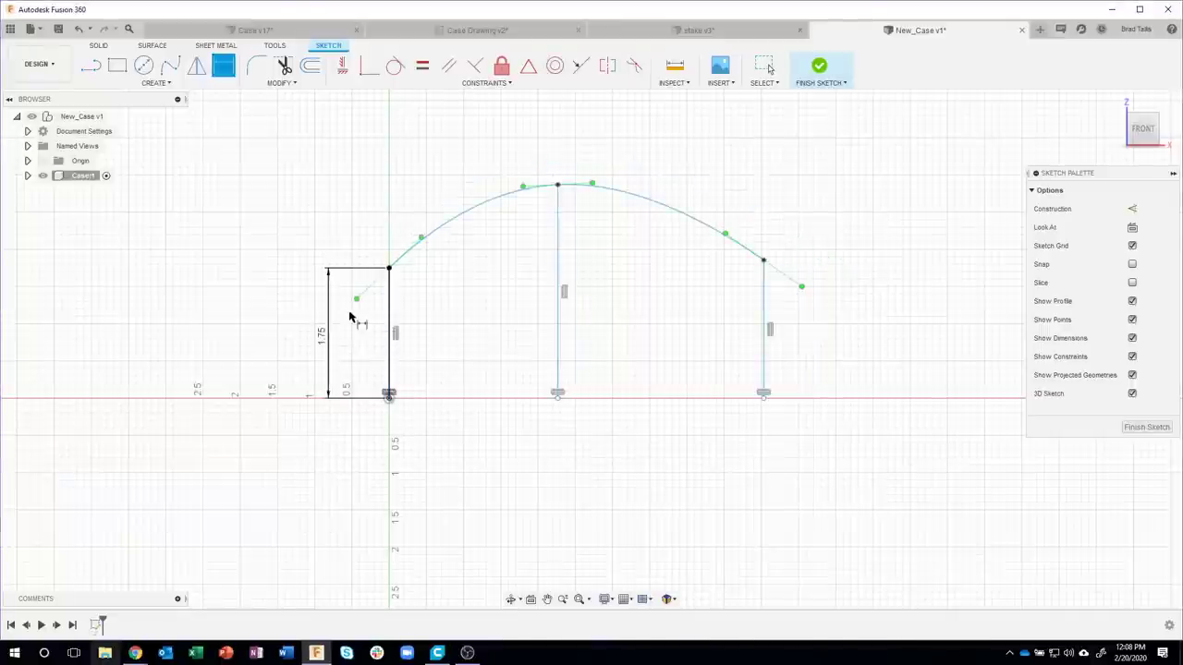
left_click(558, 314)
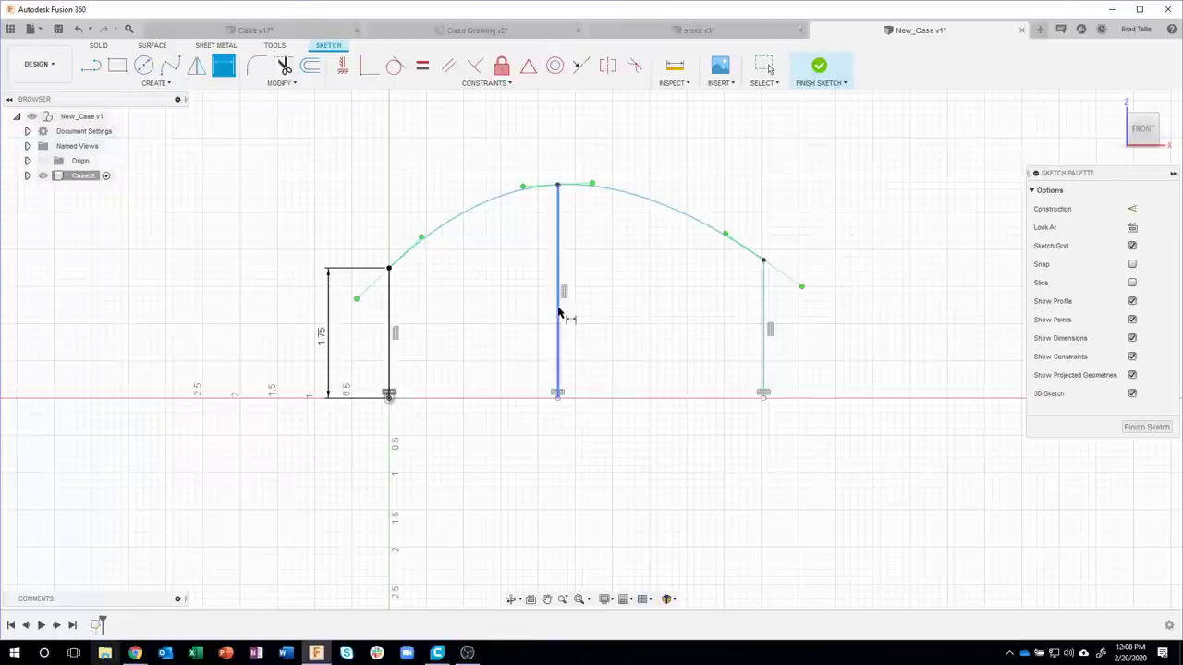
left_click(504, 308)
type("2.25")
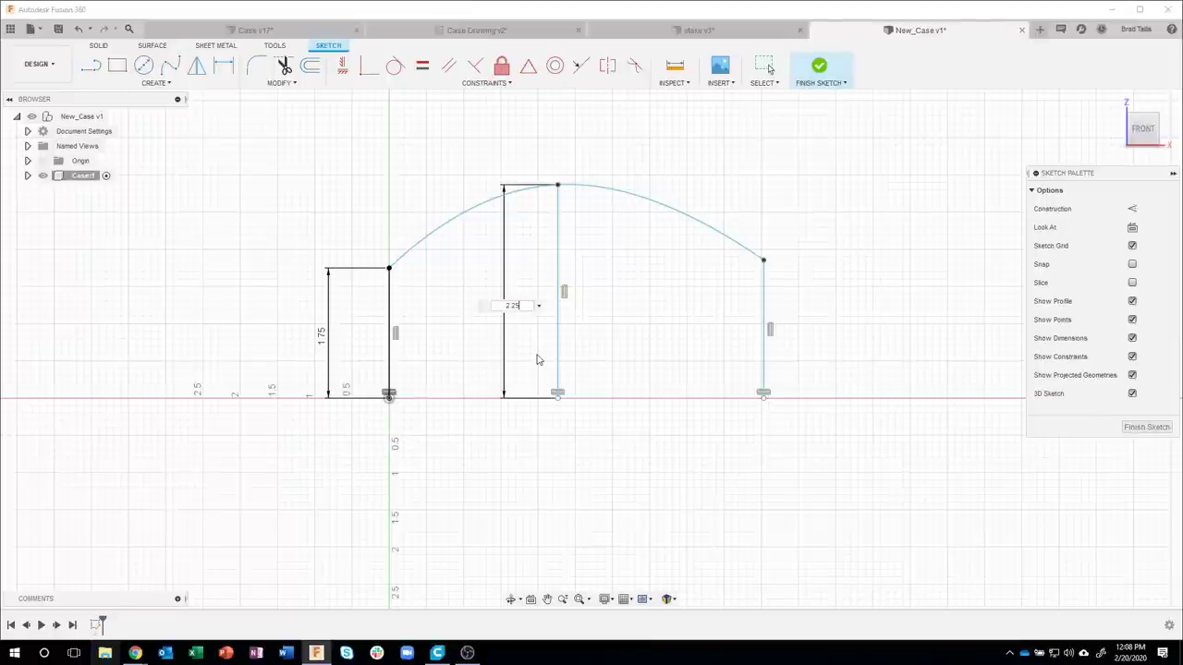
key("Return")
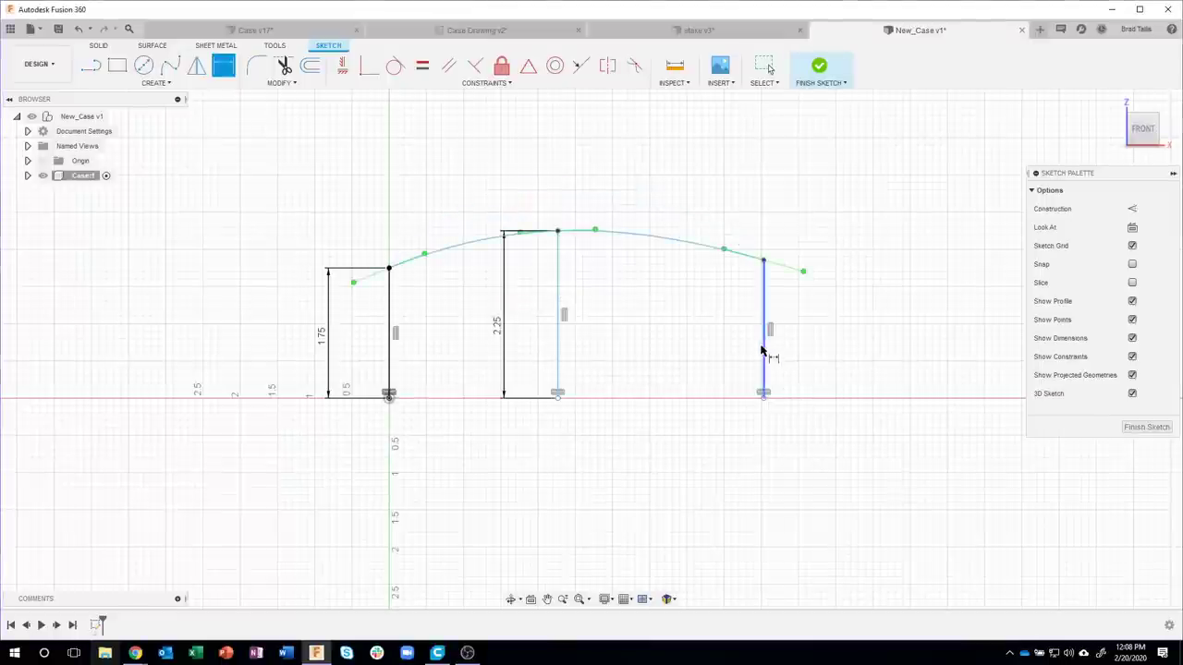
left_click(765, 336)
left_click(726, 344)
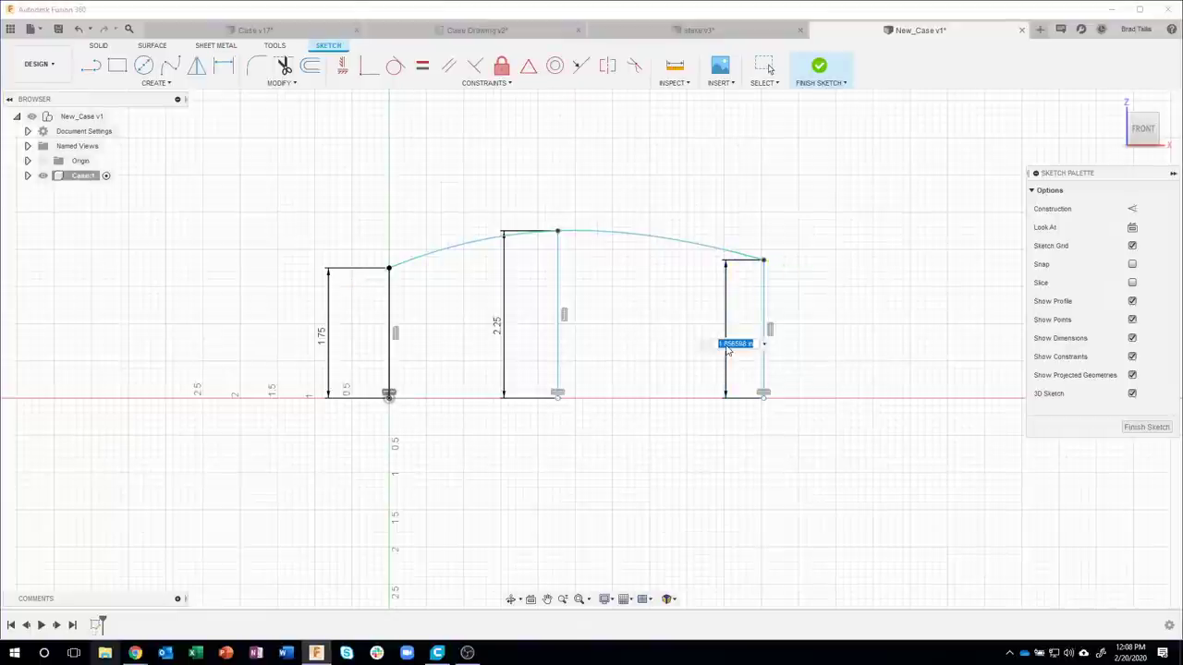
type("1.5")
key("Return")
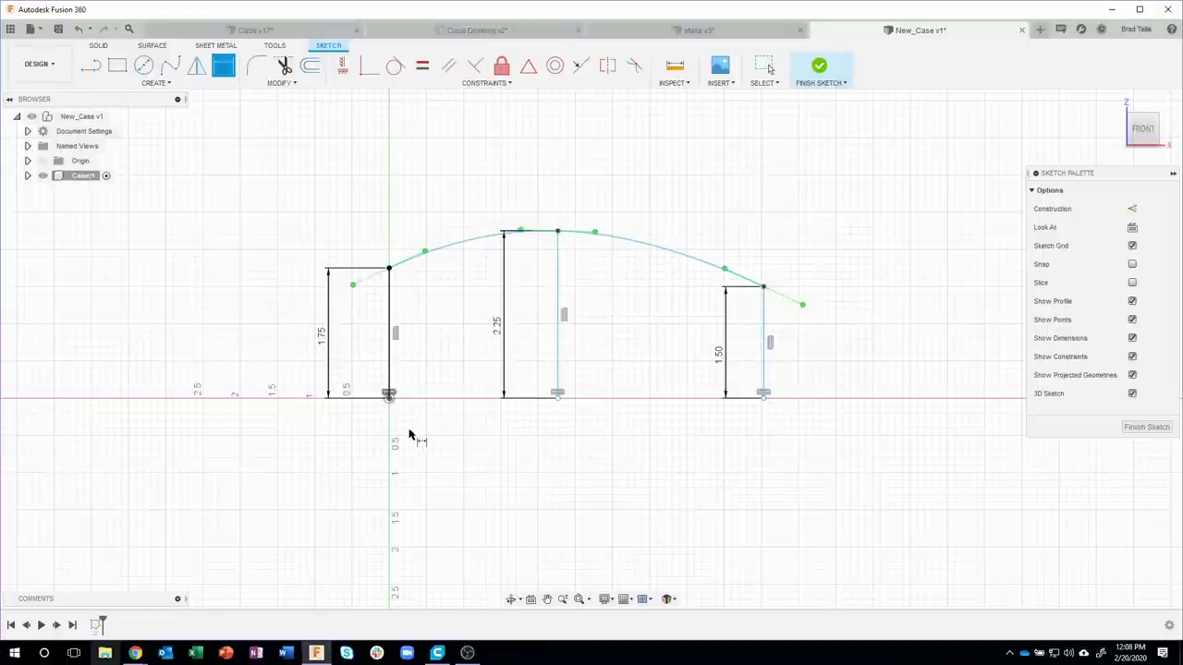
- Dimension the spacing between the left and middle lines' bottom points at 2.50 in
left_click(390, 403)
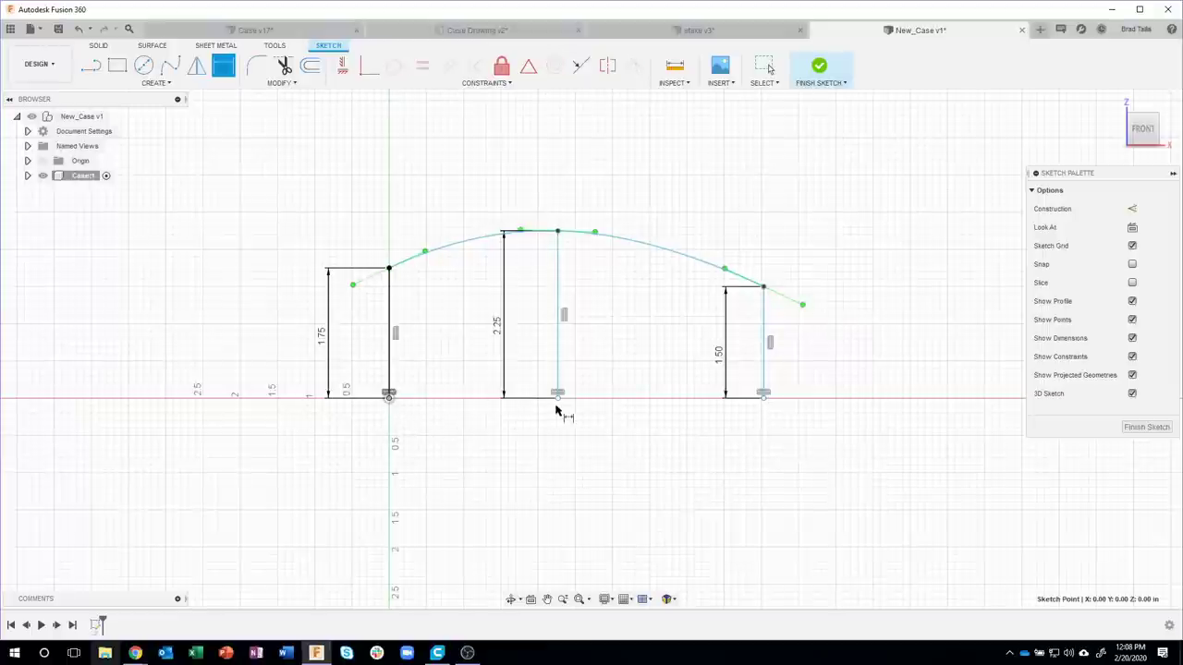
left_click(557, 398)
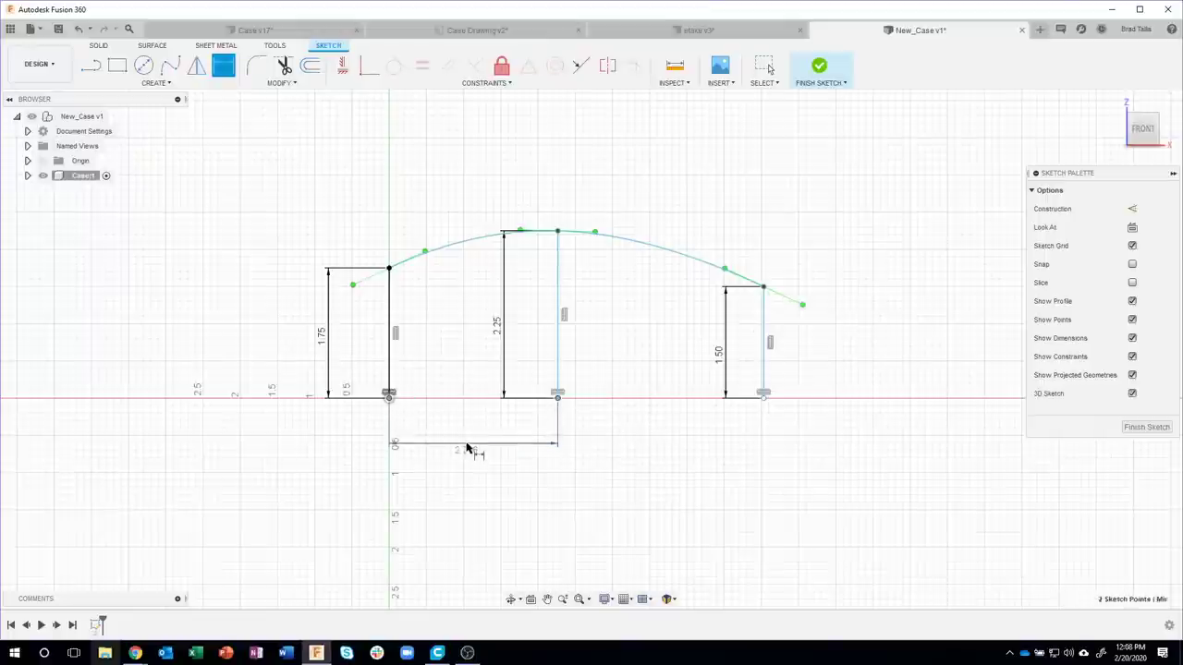
left_click(469, 444)
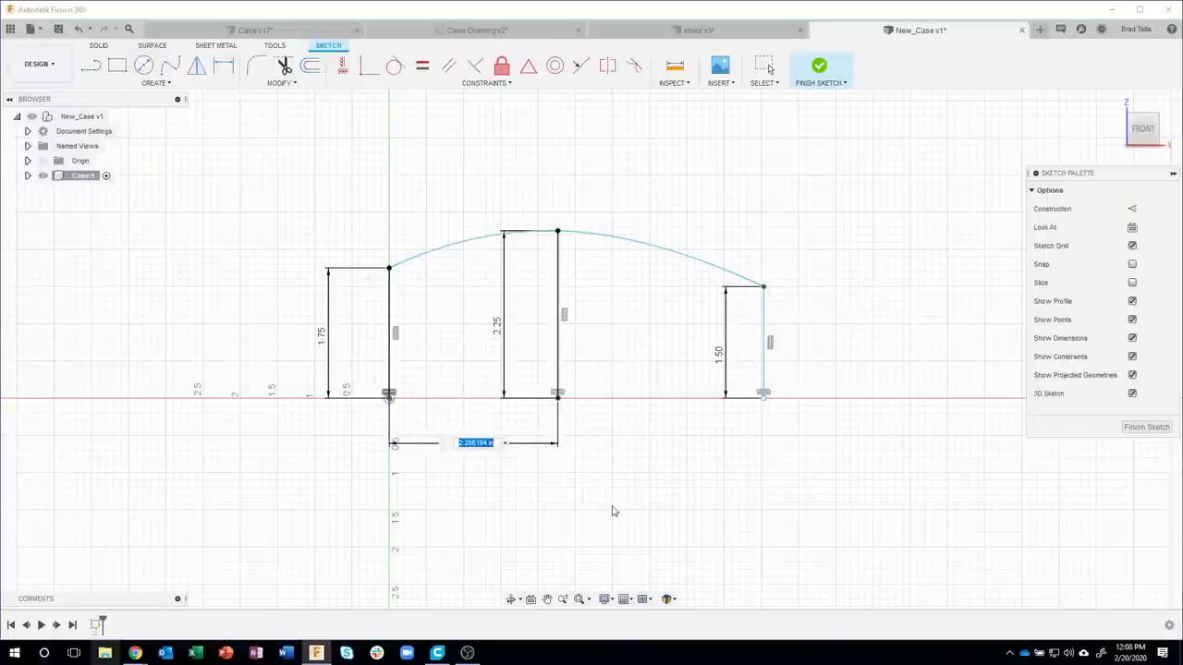
type("2.5")
key("Return")
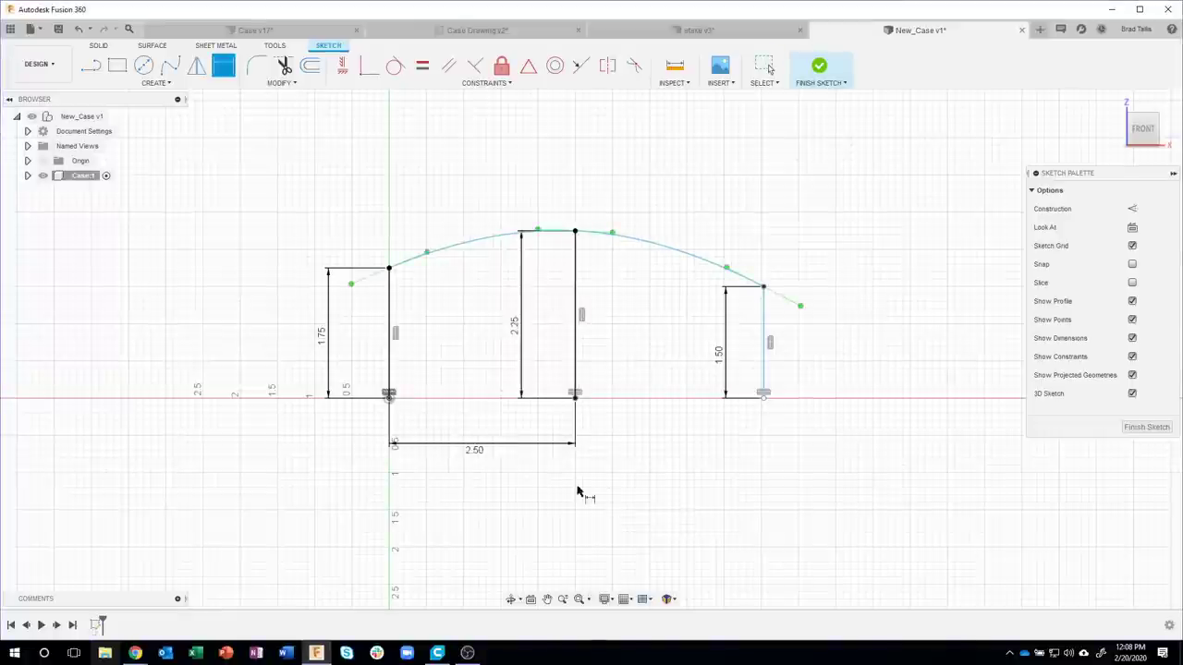
- Set the profile's overall length to 6.75 in, then switch to the Case Drawing v2 document
left_click(389, 397)
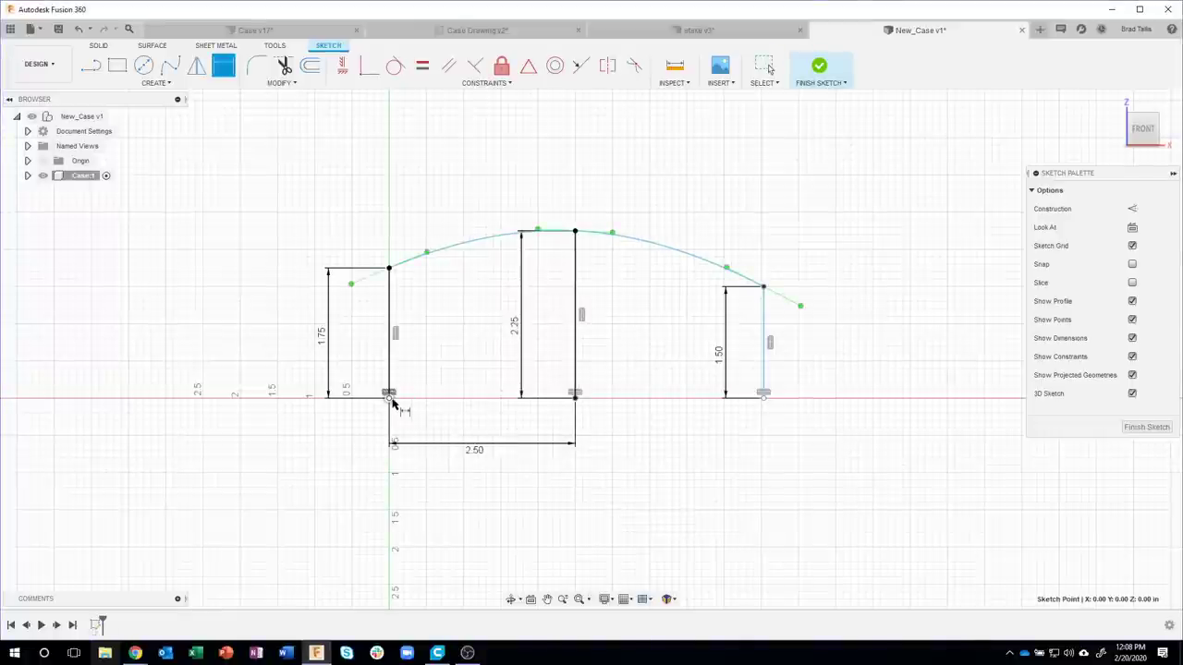
left_click(763, 401)
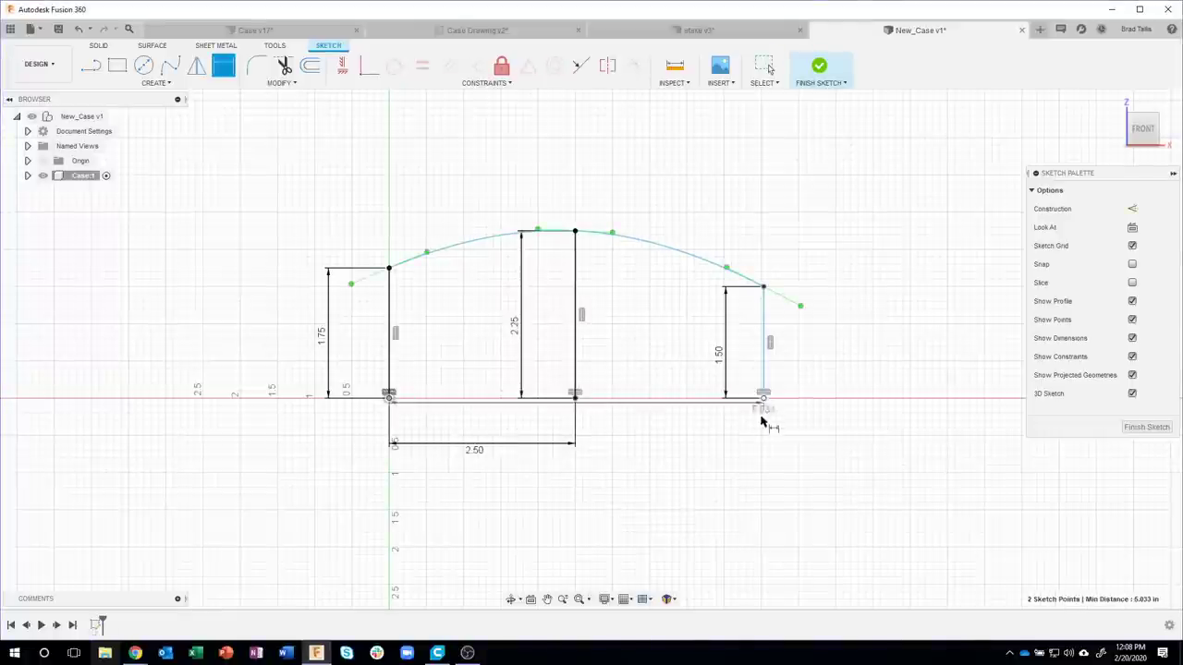
left_click(602, 491)
type("6.75")
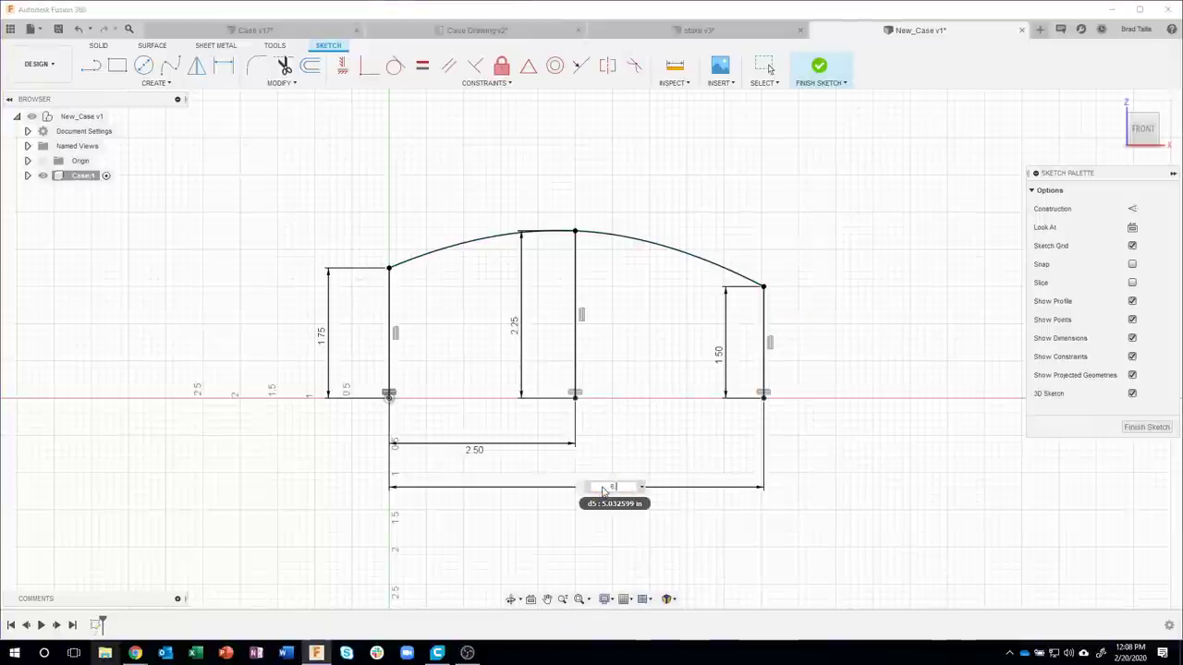
key("Return")
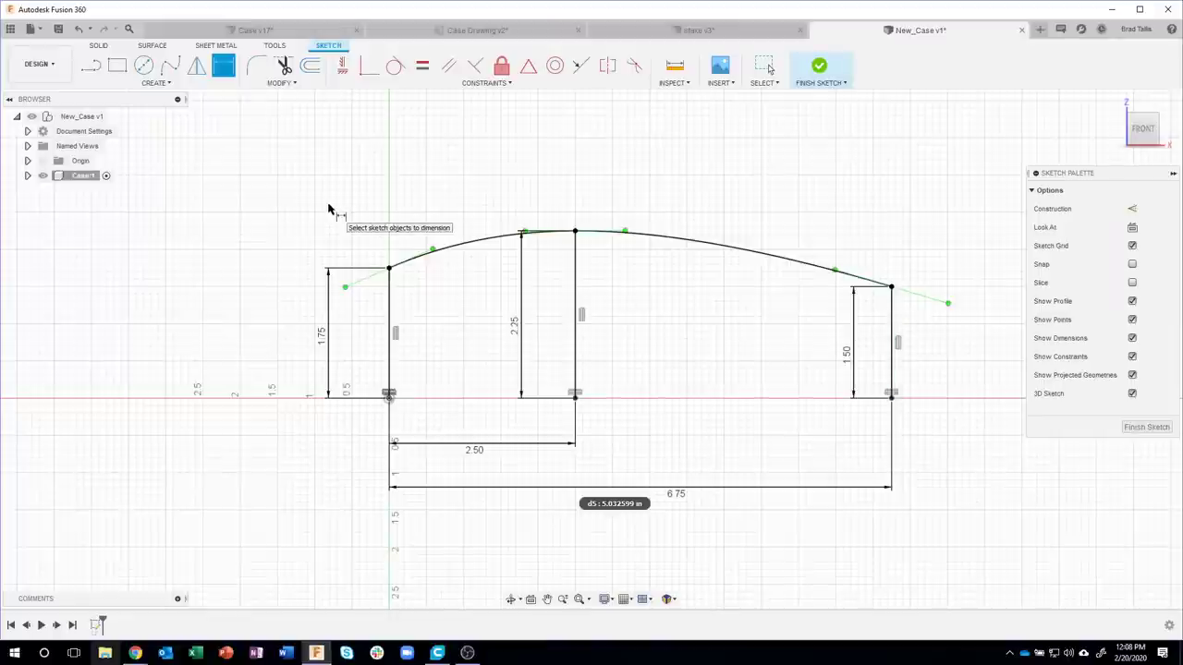
key("Escape")
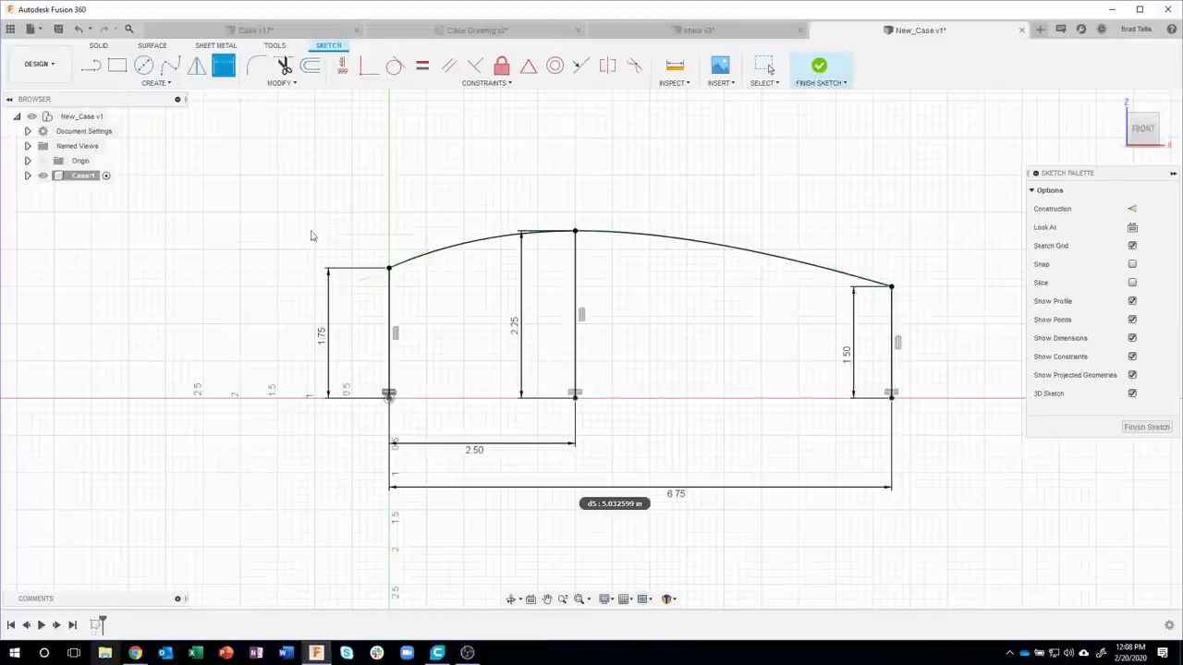
left_click(462, 30)
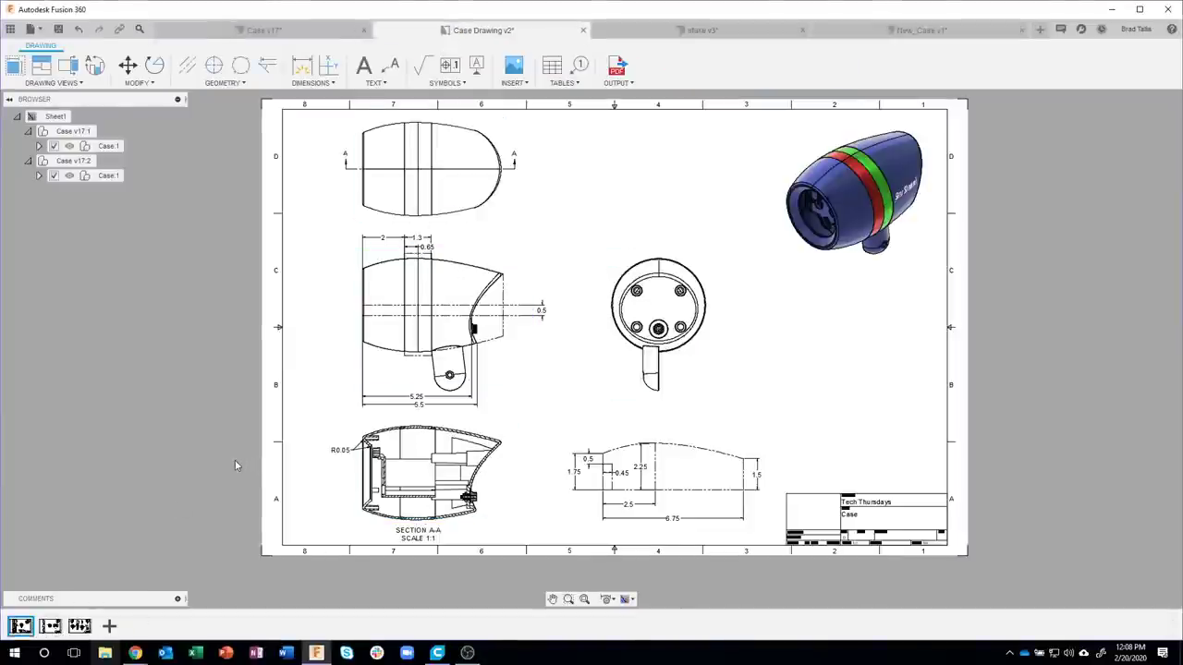
- Zoom around the first drawing sheet, then bring Sheet2 fully into view
scroll(704, 526, "up", 1)
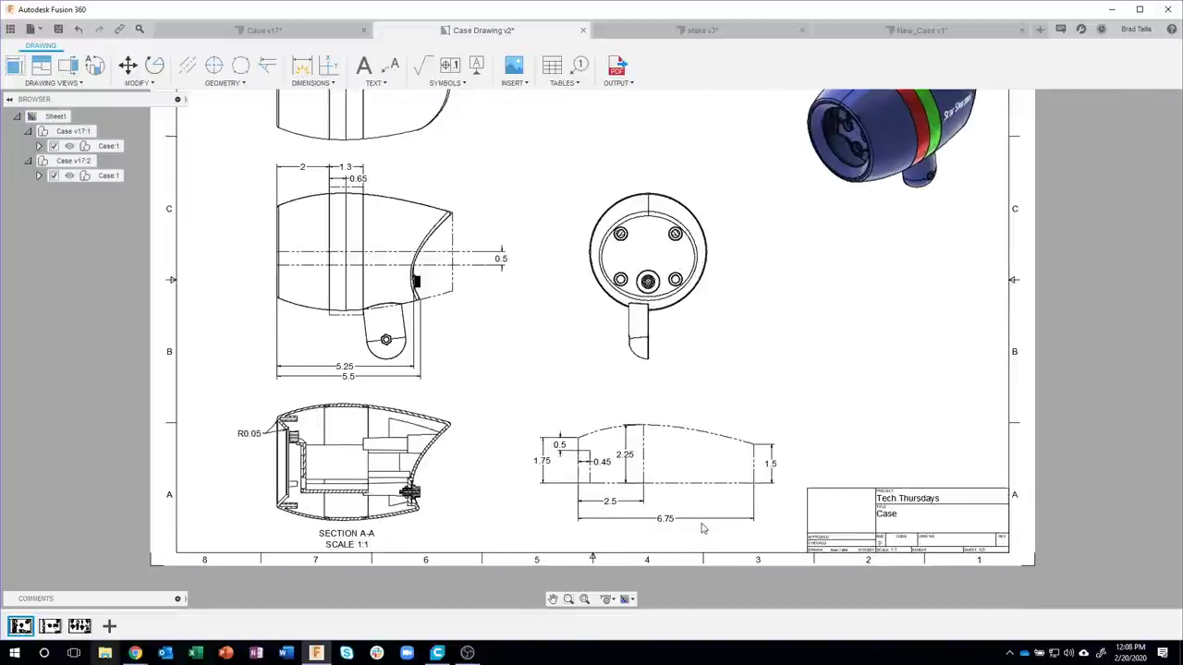
scroll(704, 527, "up", 2)
scroll(705, 526, "up", 2)
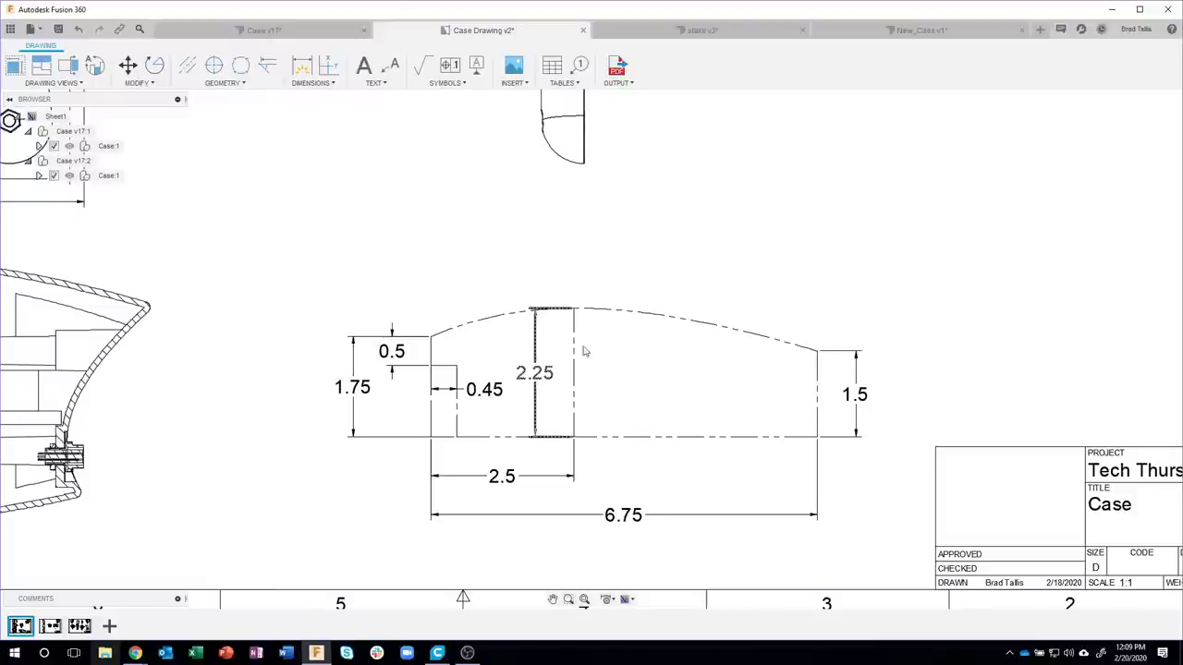
scroll(759, 254, "down", 1)
scroll(760, 254, "down", 2)
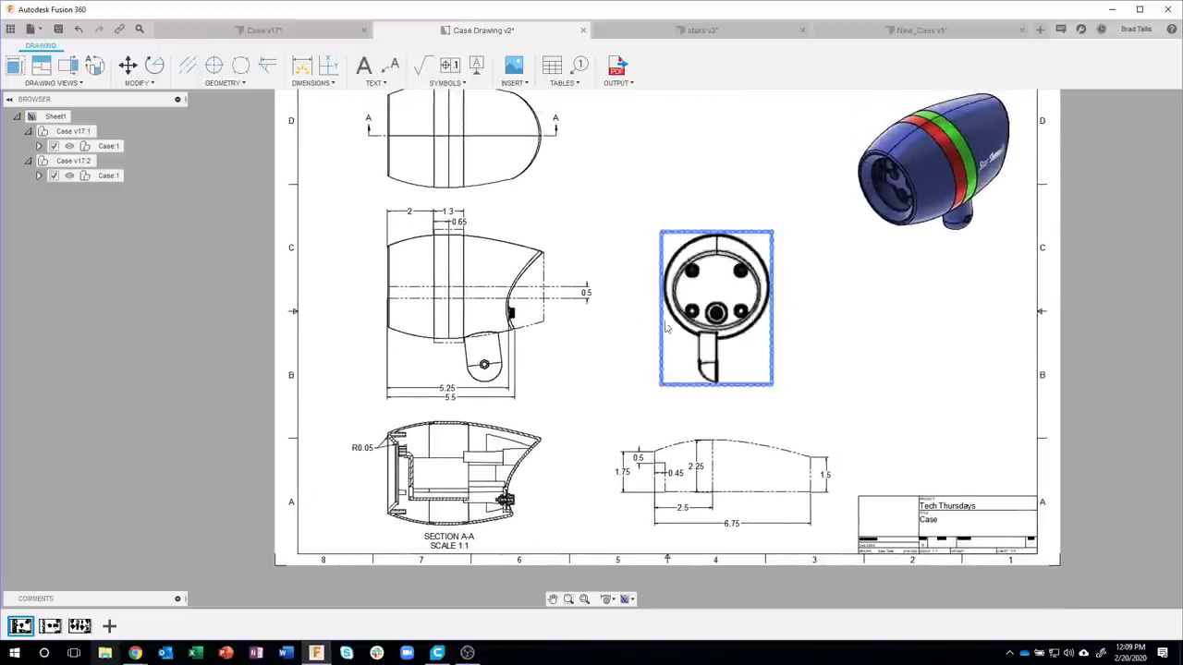
left_click(50, 632)
middle_click_drag(304, 483, 496, 556)
scroll(496, 556, "down", 1)
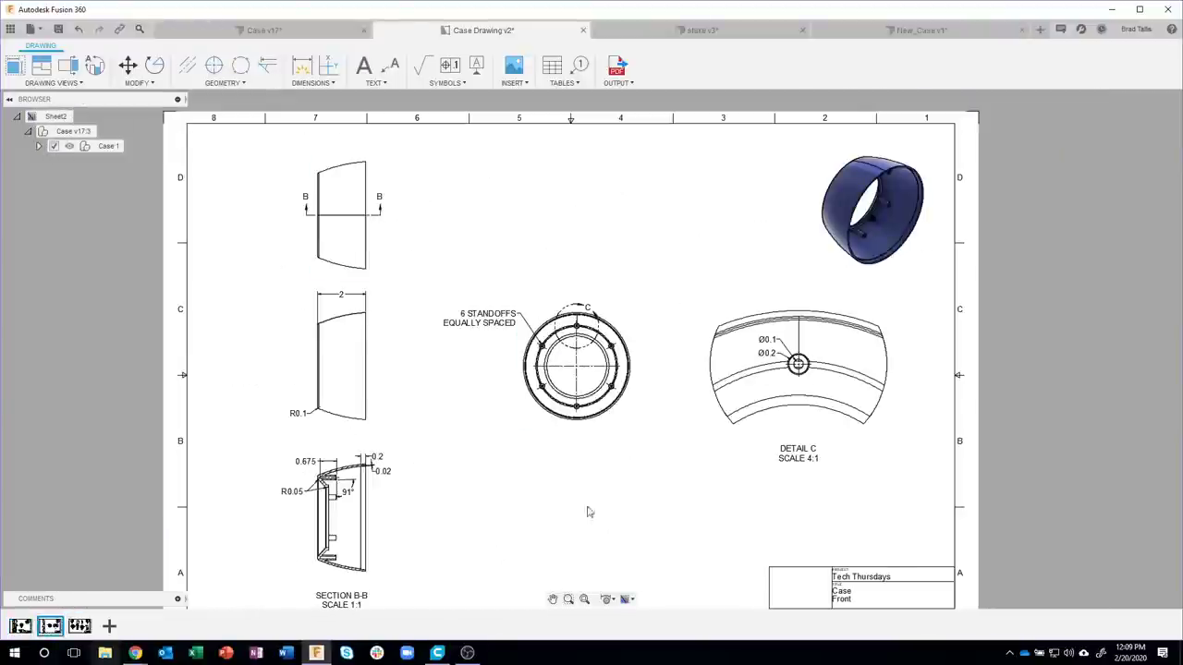
- Inspect Sheet3, go back to Sheet1, then return to the New_Case v1 sketch
left_click(91, 626)
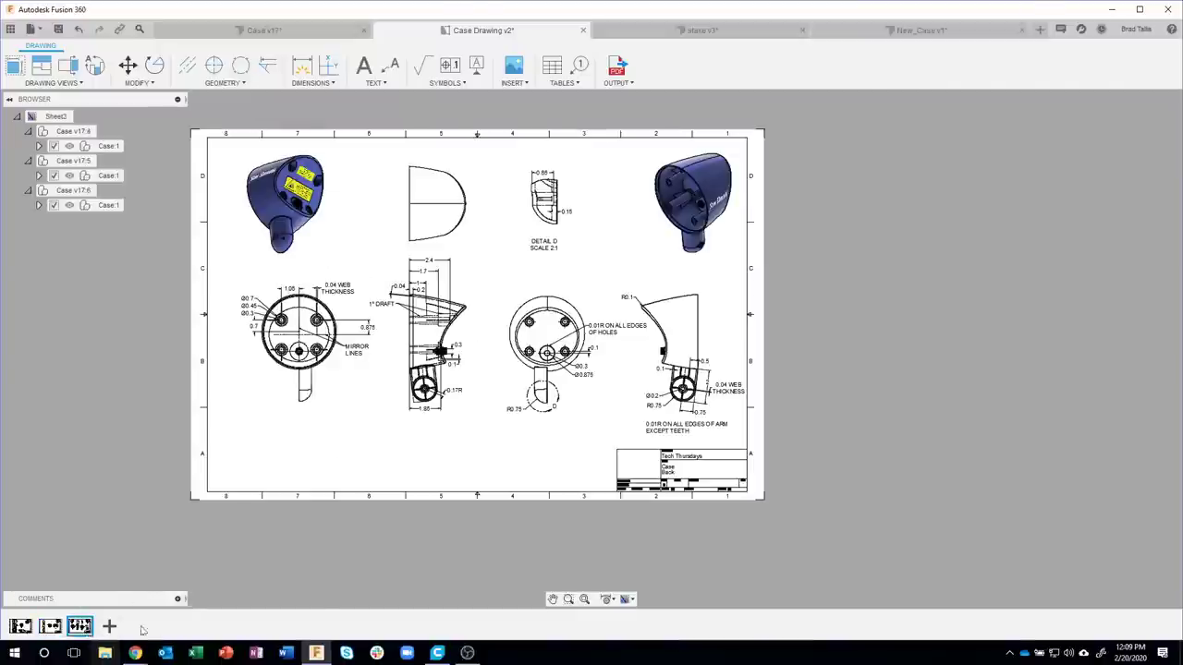
scroll(459, 421, "up", 1)
scroll(531, 464, "up", 1)
scroll(541, 476, "up", 1)
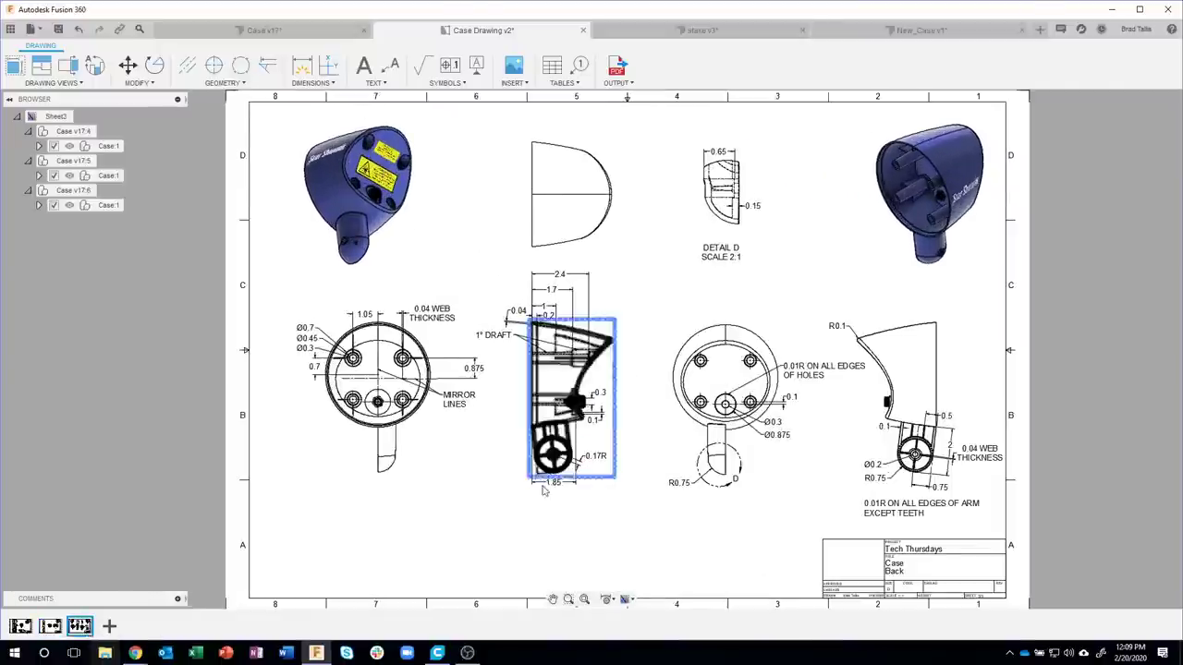
scroll(546, 487, "up", 1)
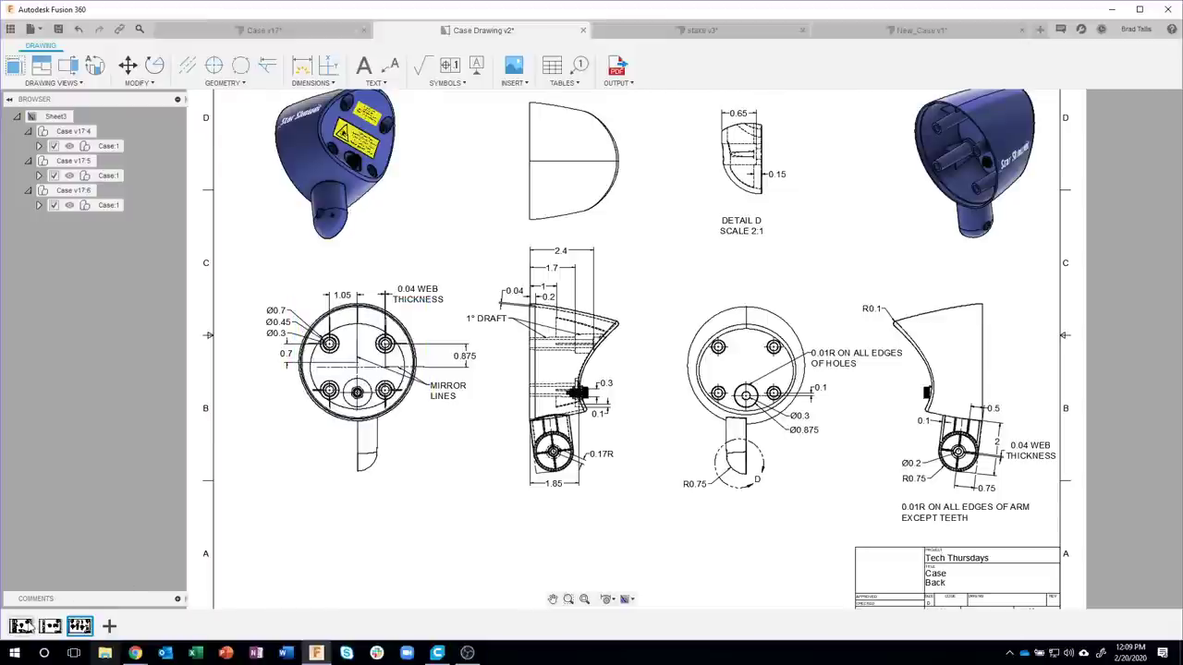
left_click(21, 627)
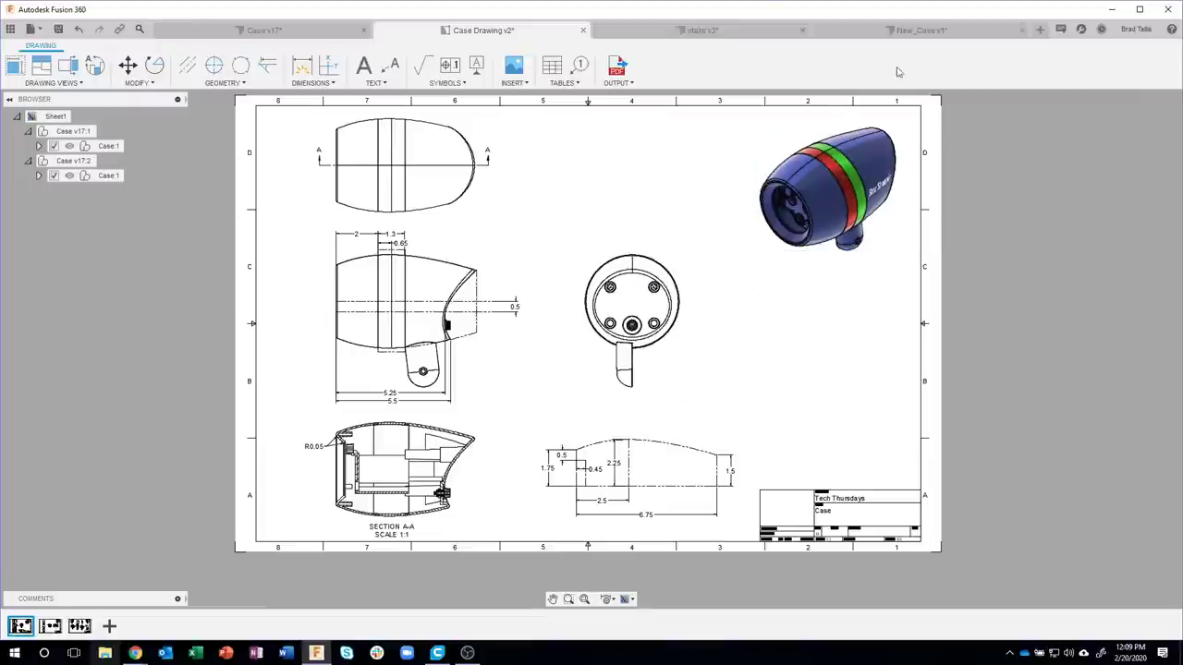
left_click(896, 31)
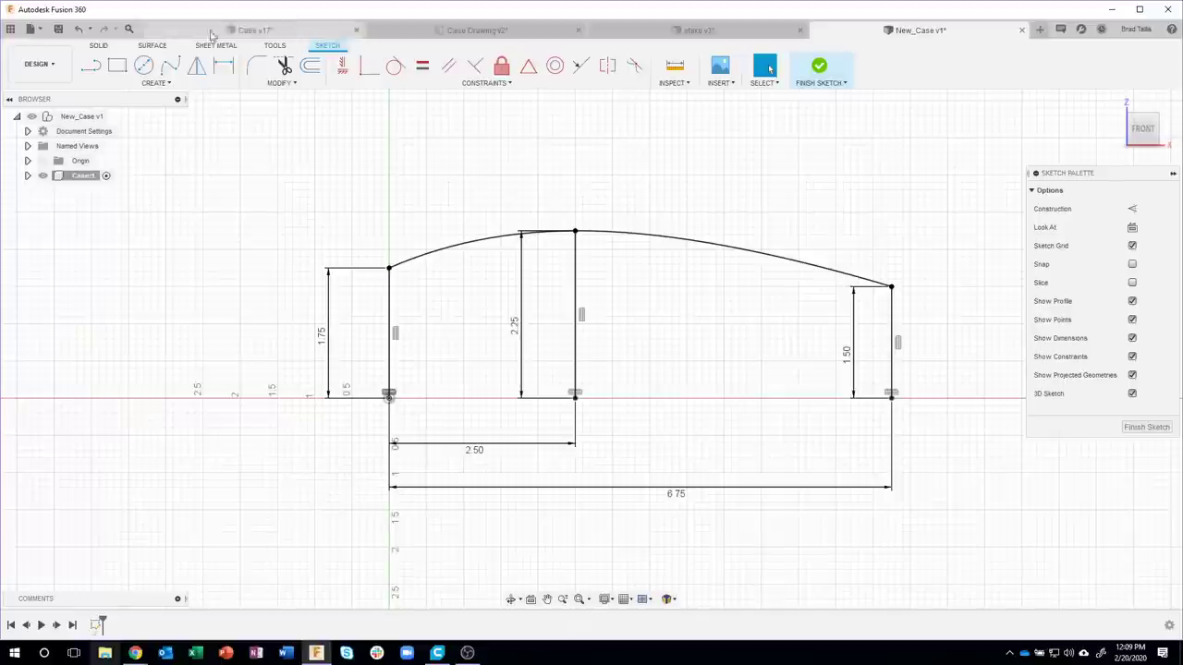
- Draw the lower-left step down to the baseline and a bottom line to the right corner, closing the profile
left_click(90, 65)
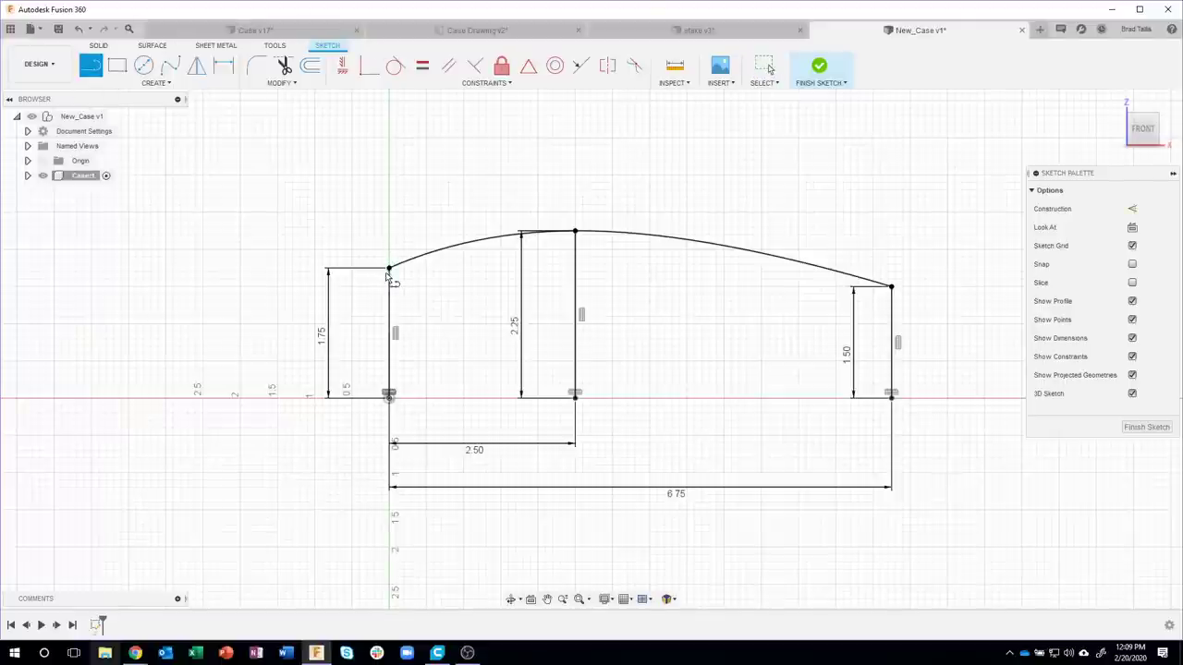
left_click(388, 278)
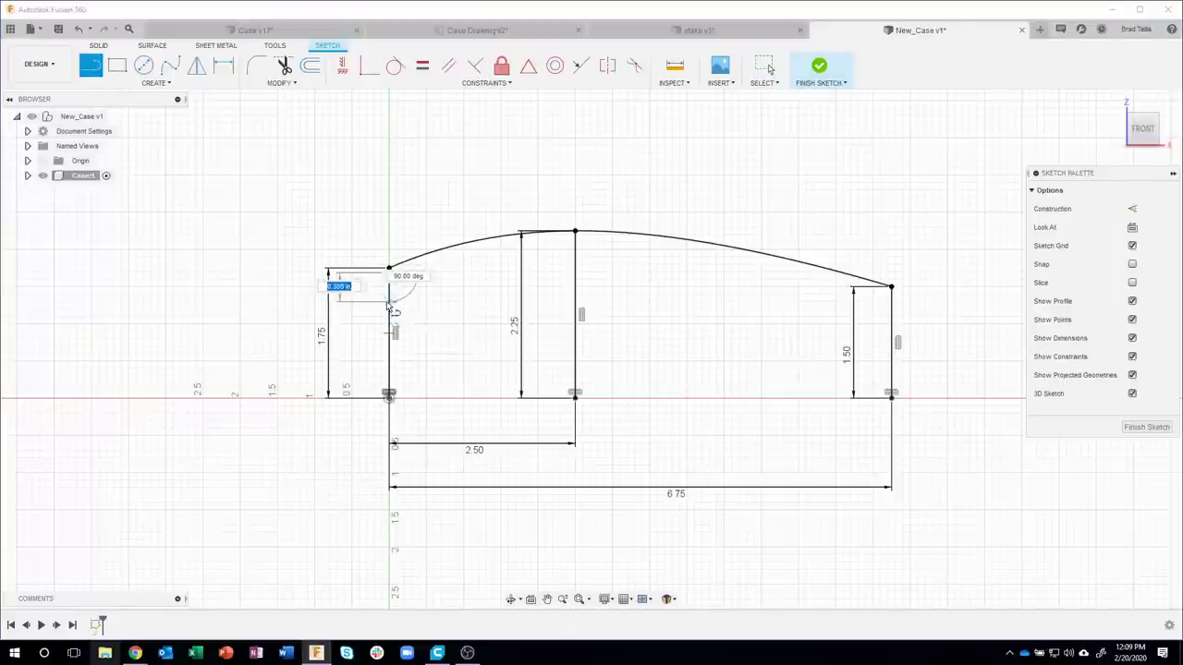
key("Escape")
key("l")
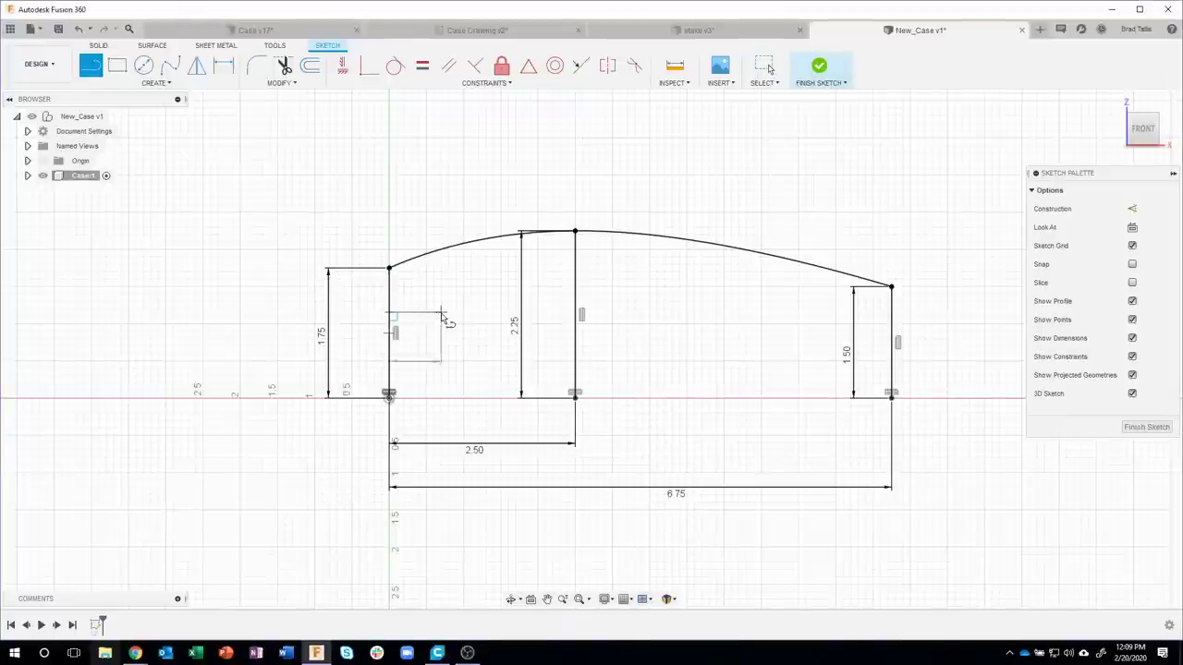
left_click(439, 314)
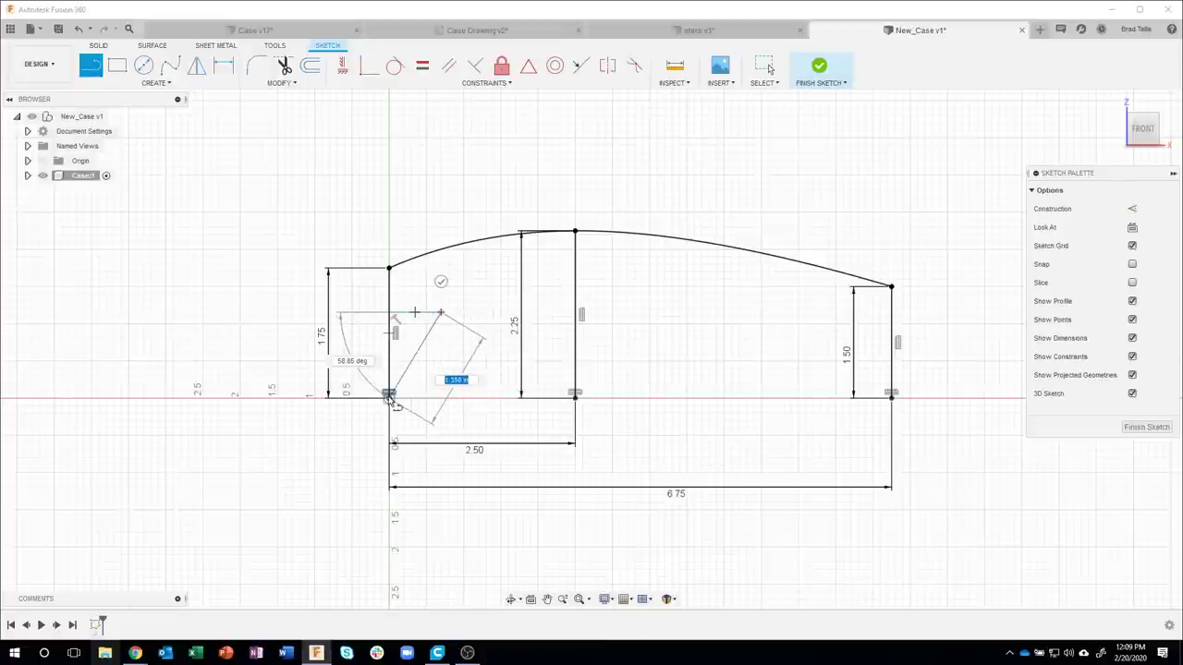
left_click(440, 398)
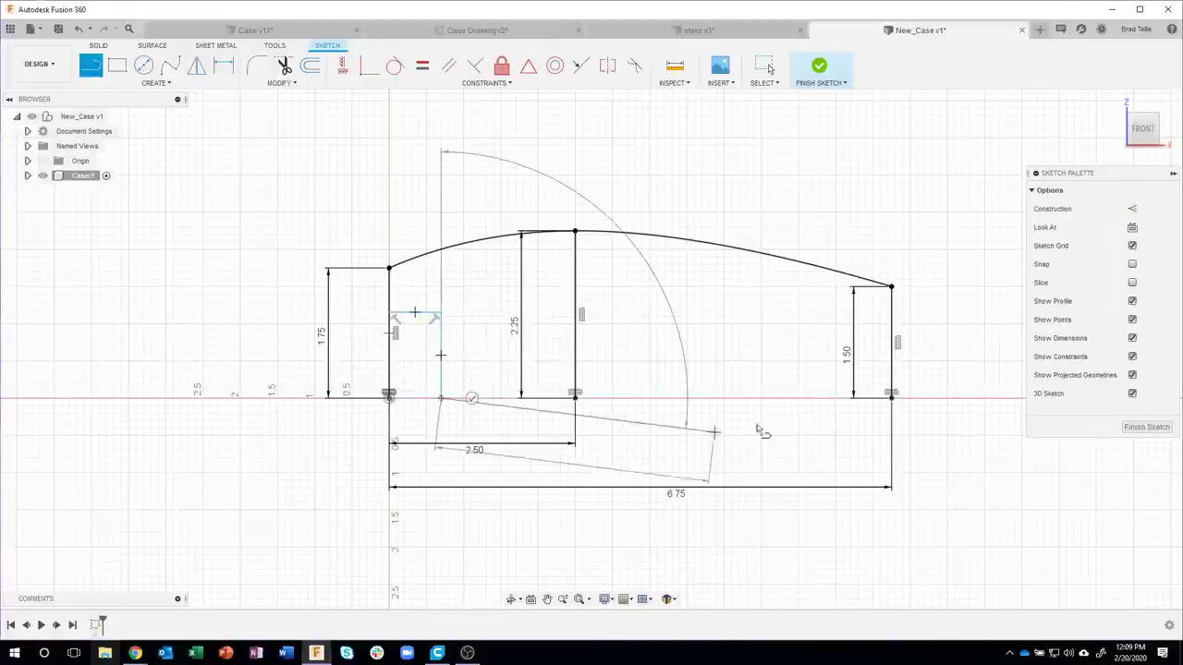
left_click(891, 398)
key("Escape")
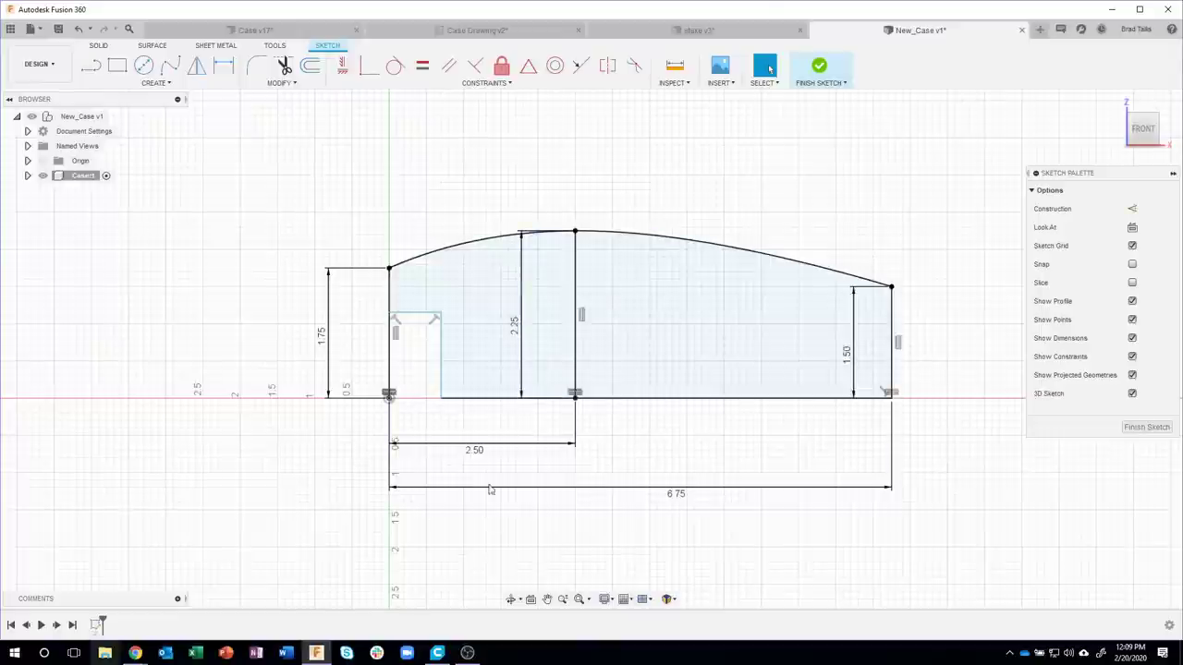
left_click(223, 66)
- Dimension the step's top edge at 0.45 in and its drop from the arc's start at 0.50 in
left_click(416, 316)
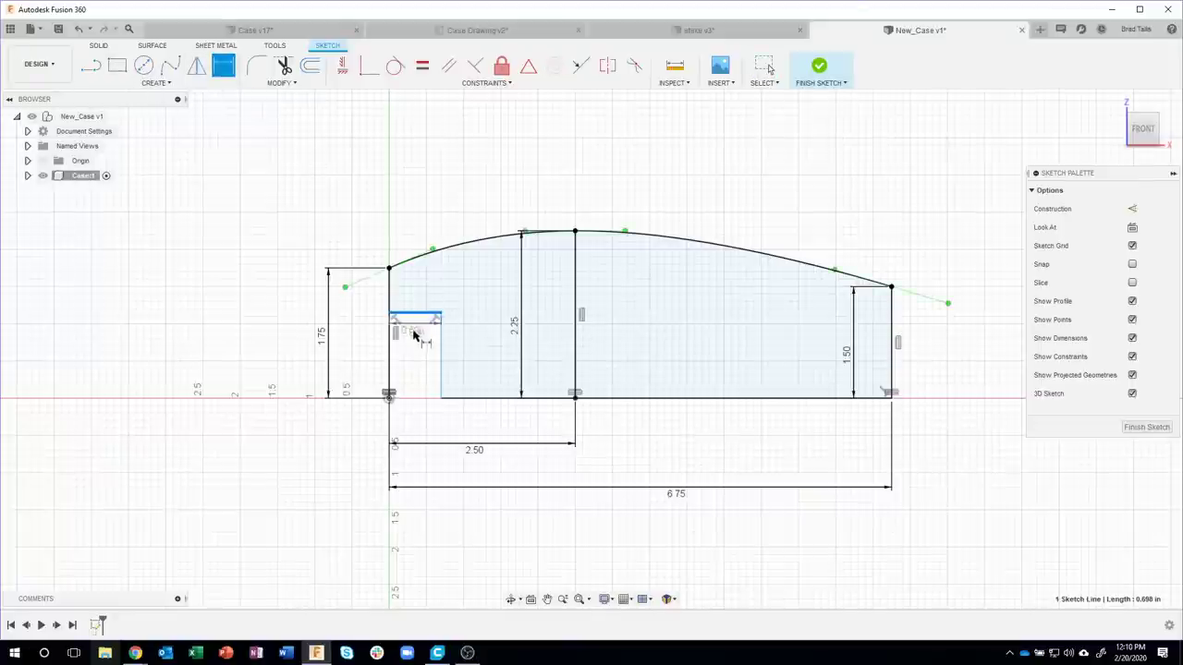
left_click(425, 342)
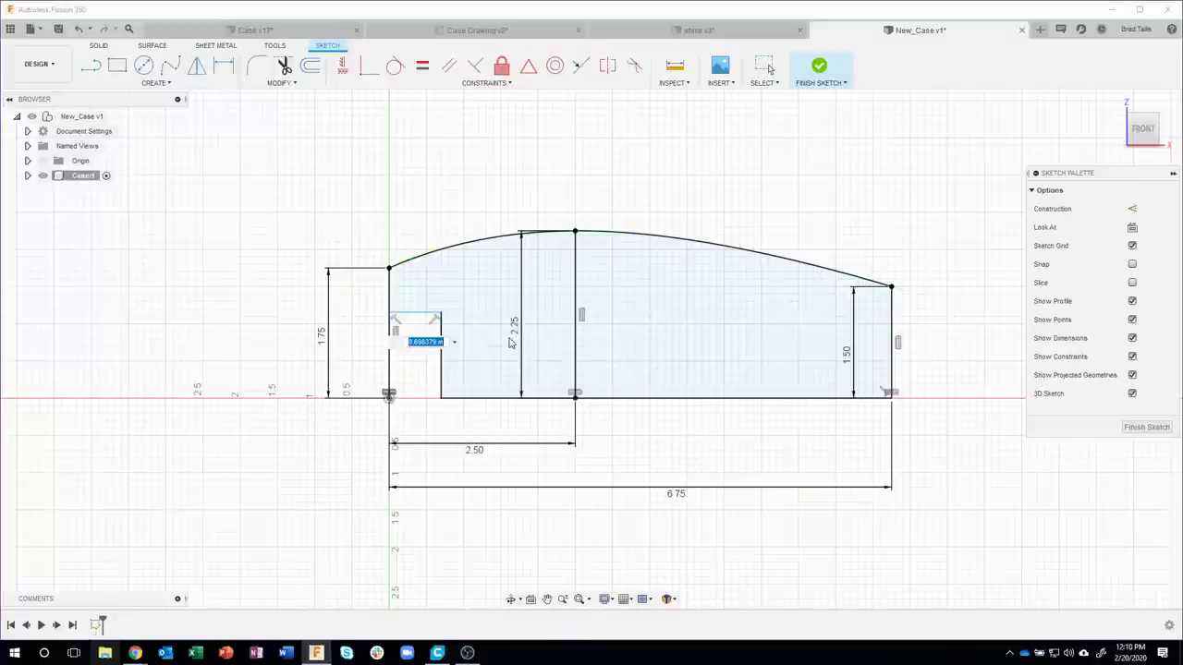
type(".45")
key("Return")
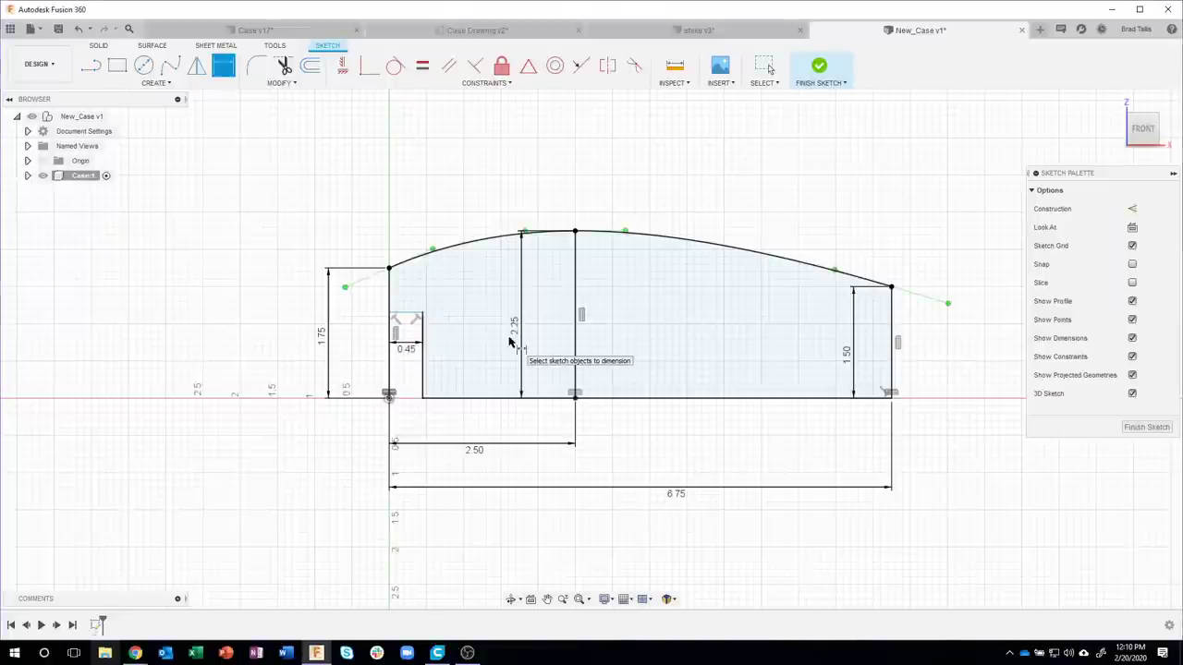
left_click(389, 269)
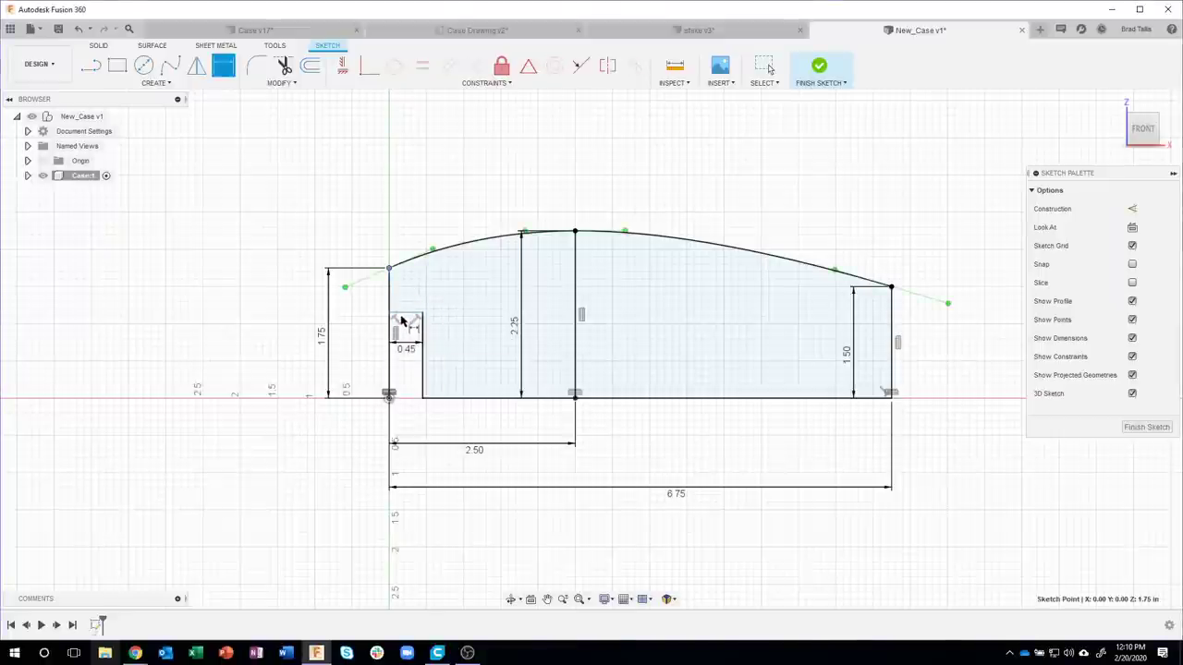
left_click(400, 317)
left_click(373, 305)
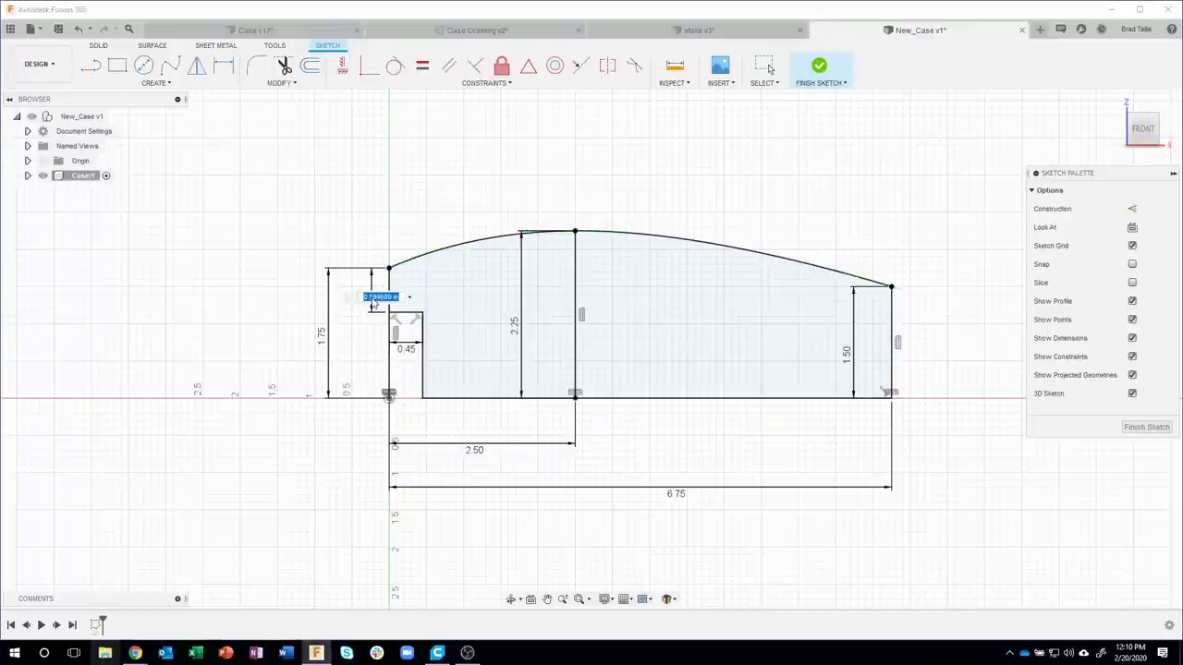
key("BackSpace")
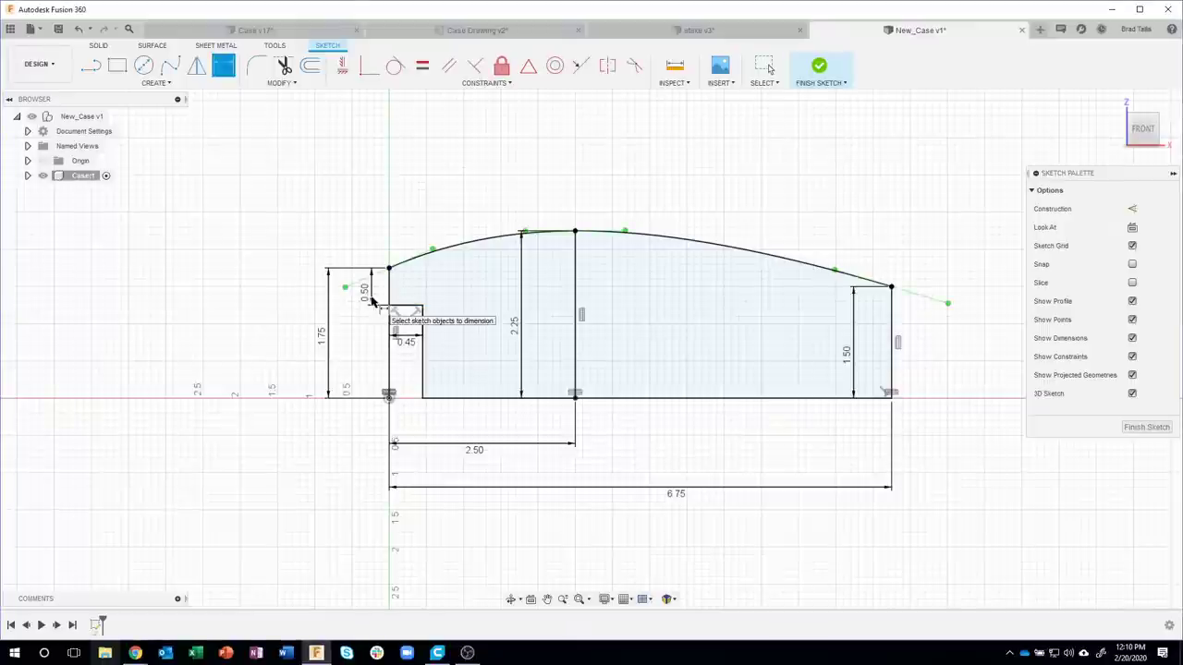
key("Return")
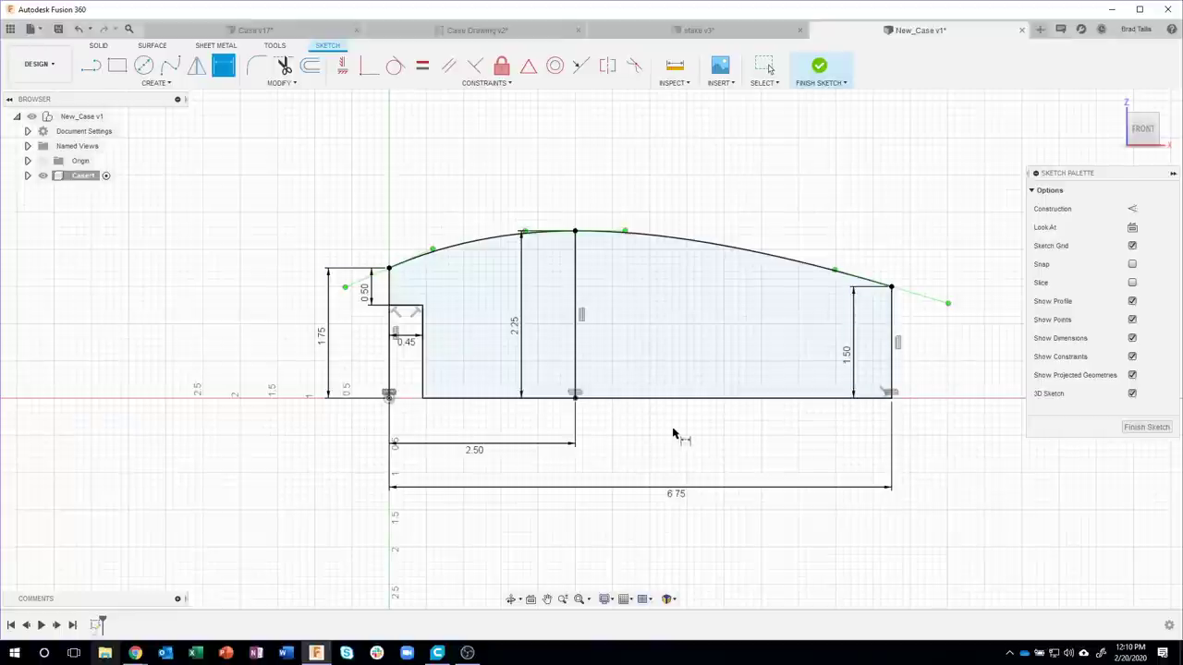
- Finish the sketch and select both the small left and large right profile regions
left_click(821, 74)
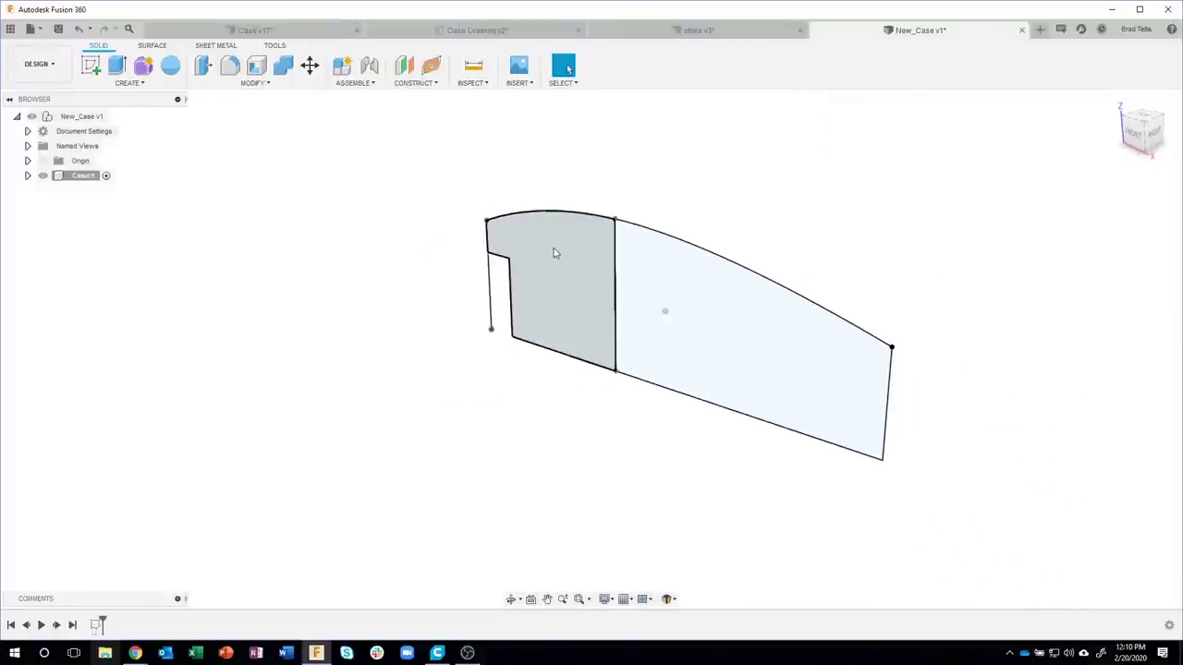
left_click(554, 253)
left_click(660, 266)
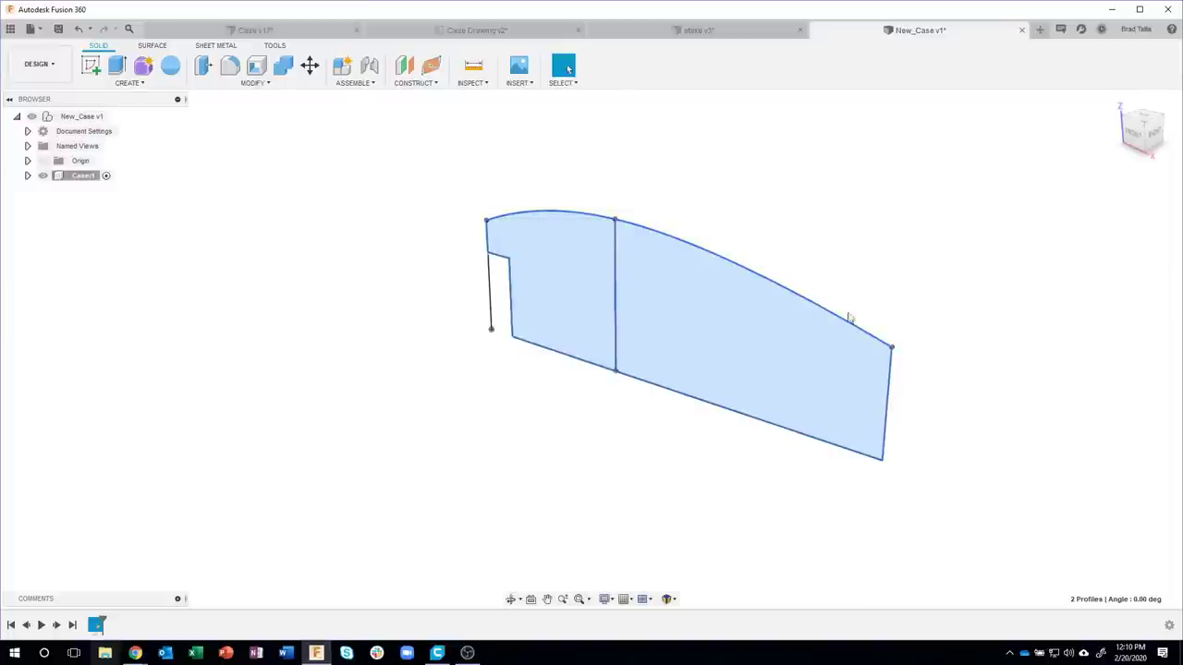
- Revolve both profiles 360° as a new body about the bottom sketch line
left_click(129, 82)
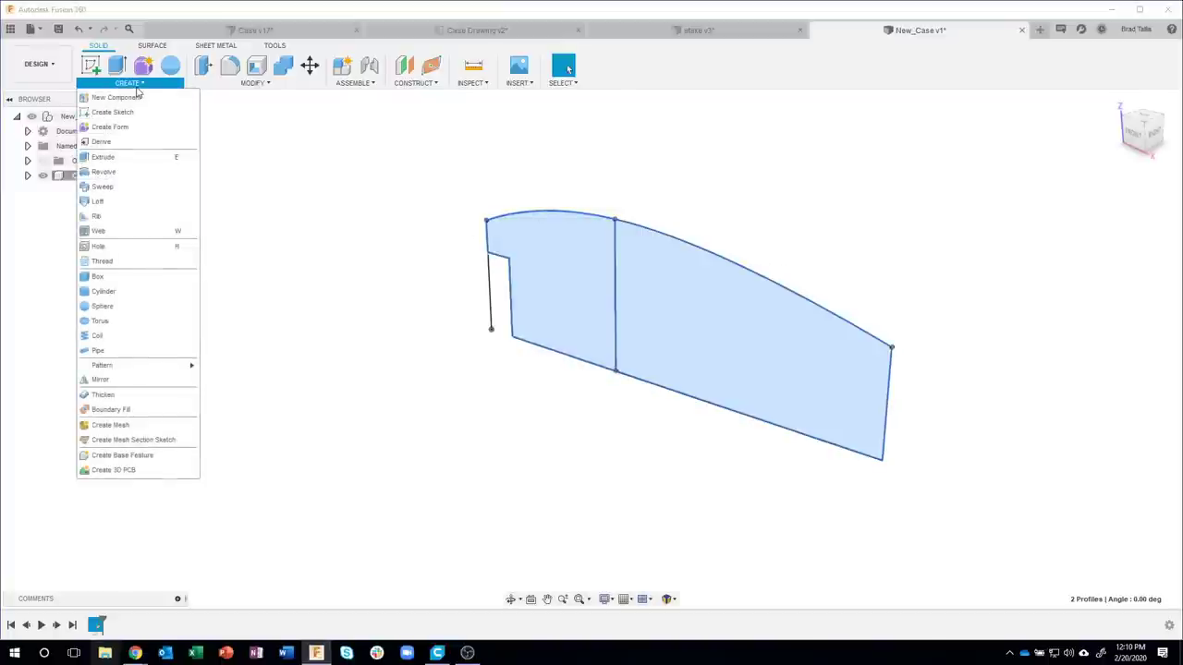
left_click(104, 172)
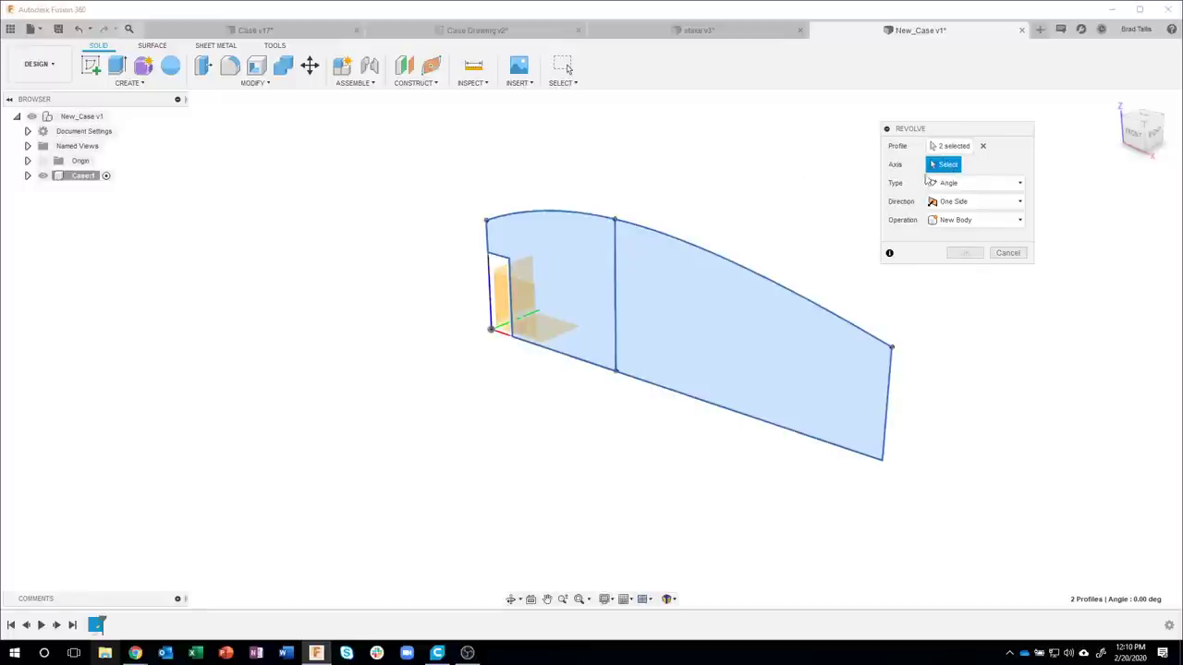
left_click(652, 383)
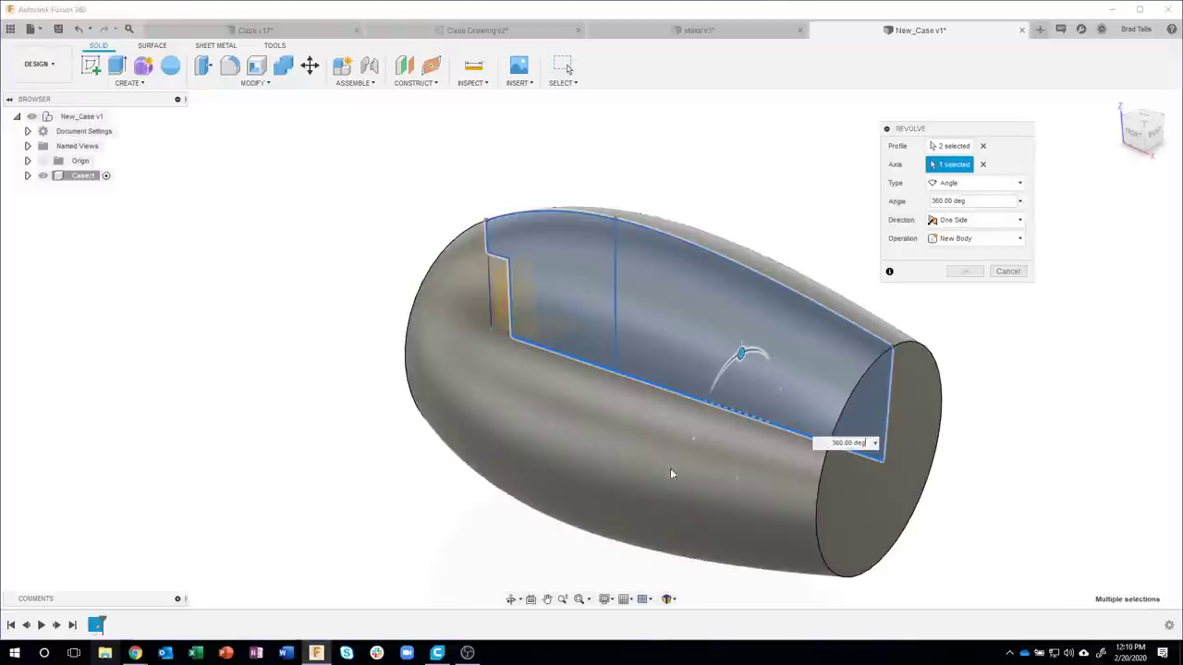
mouse_move(1044, 405)
middle_mouse_down("shift")
mouse_move(1000, 473)
mouse_move(510, 394)
mouse_move(983, 377)
middle_mouse_up("shift")
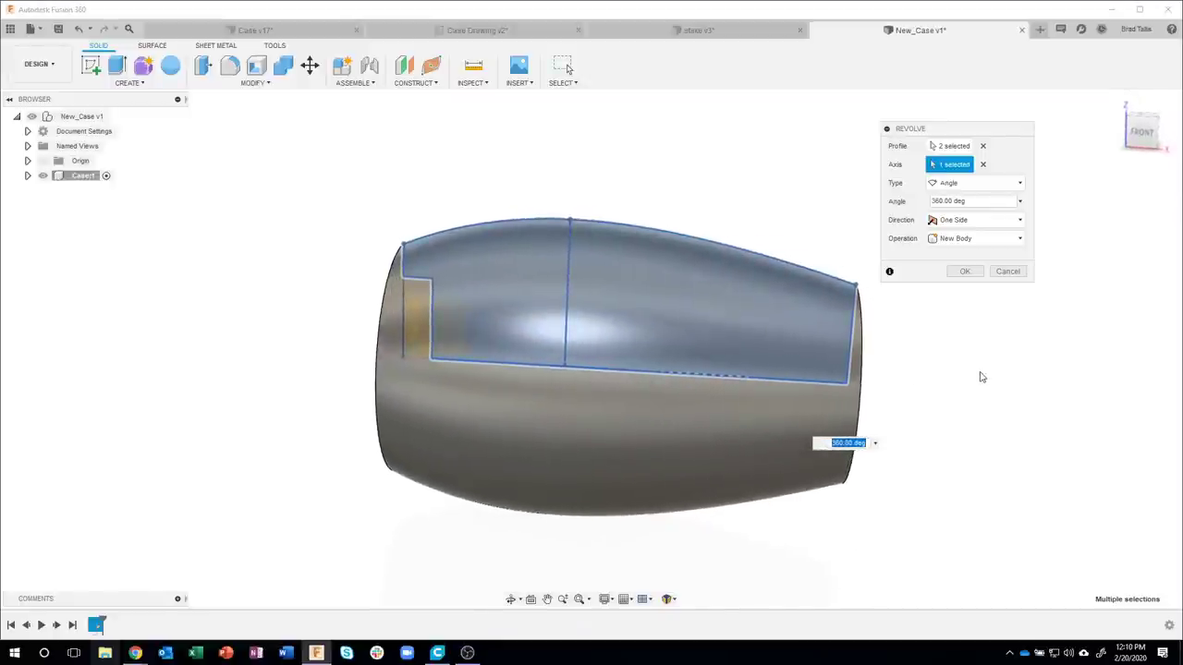
left_click(966, 274)
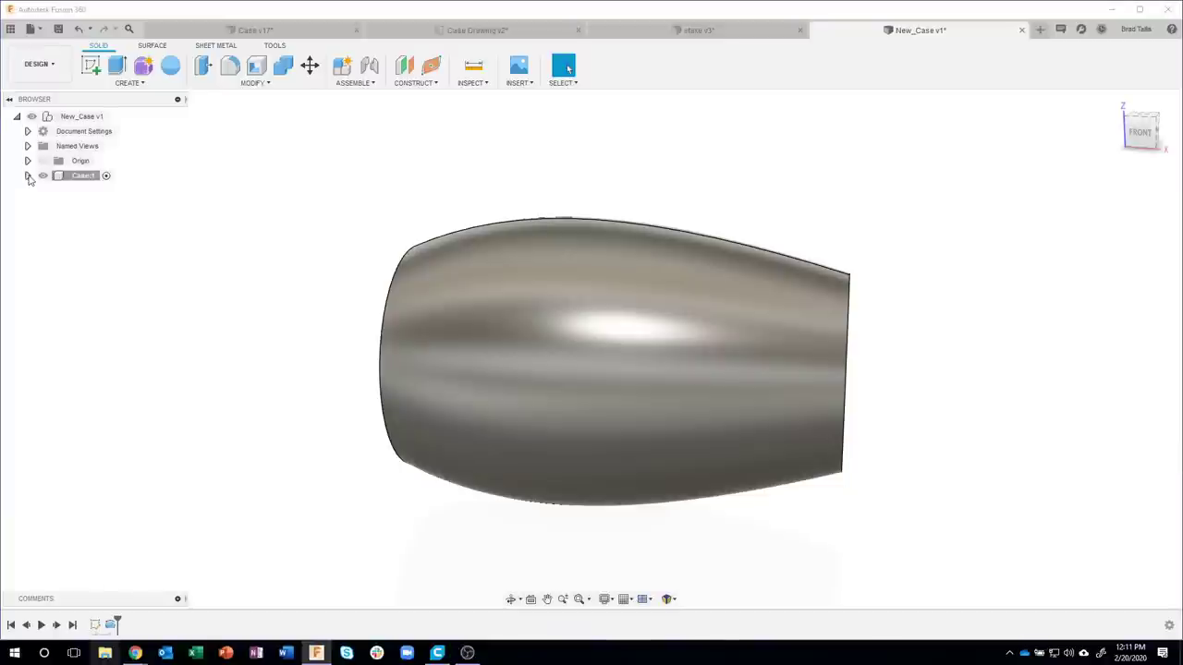
- Expand Case1 with its Bodies and Sketches folders and turn to an angled view of the bore
left_click(28, 176)
left_click(38, 206)
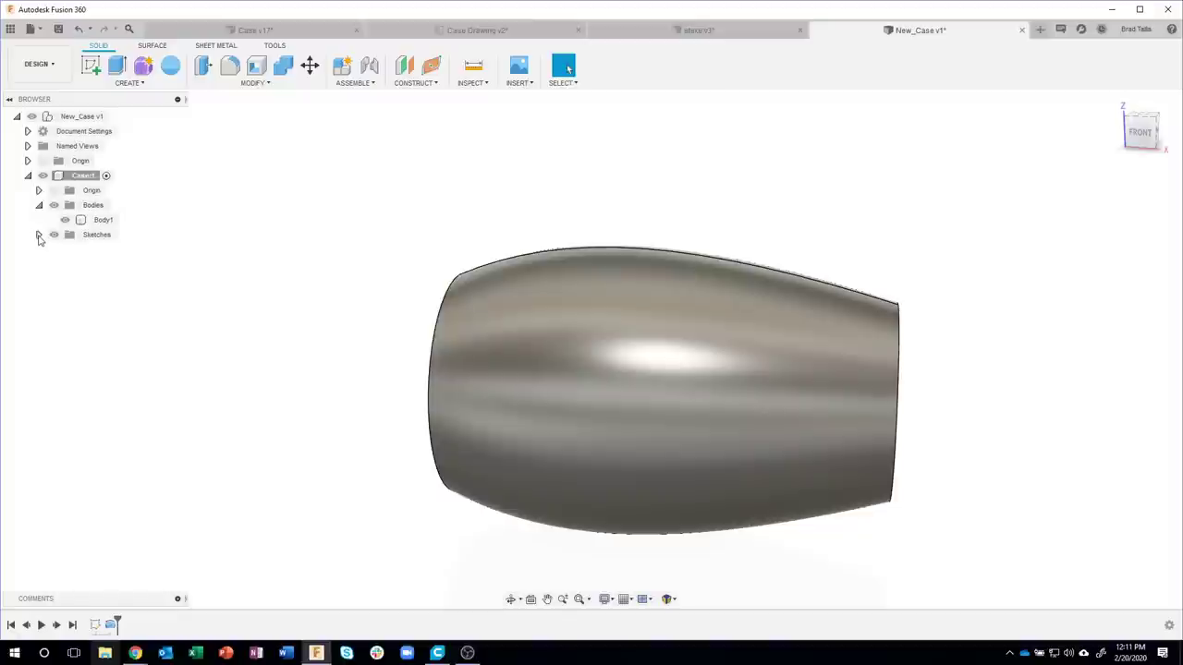
left_click(39, 236)
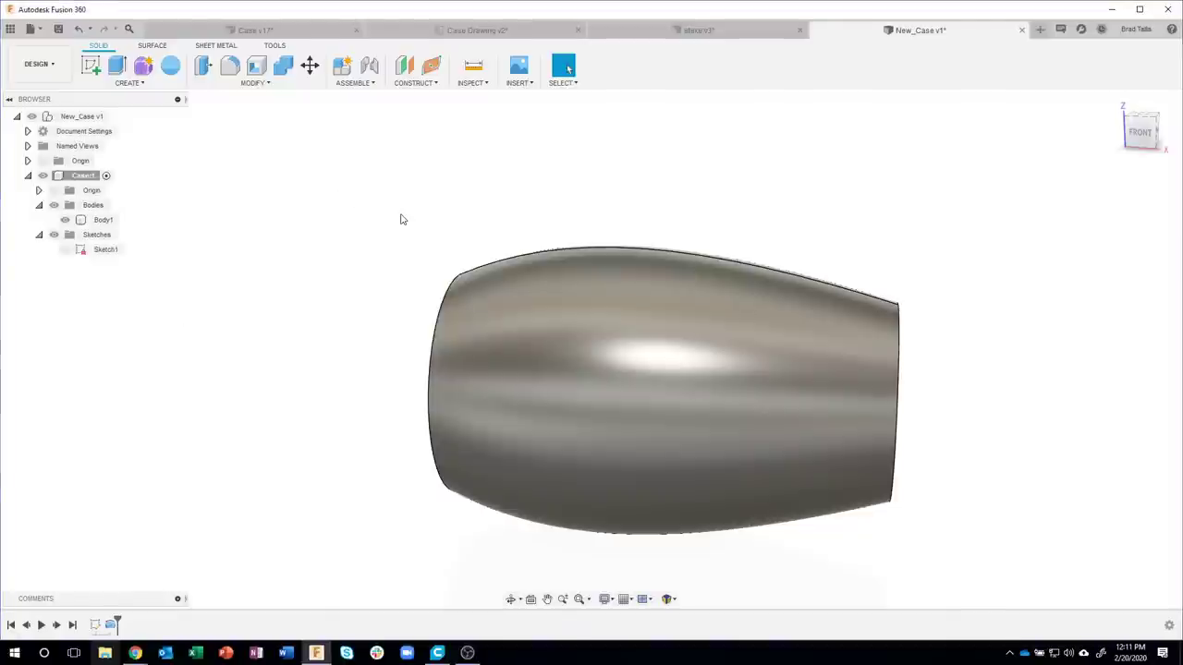
key("F6")
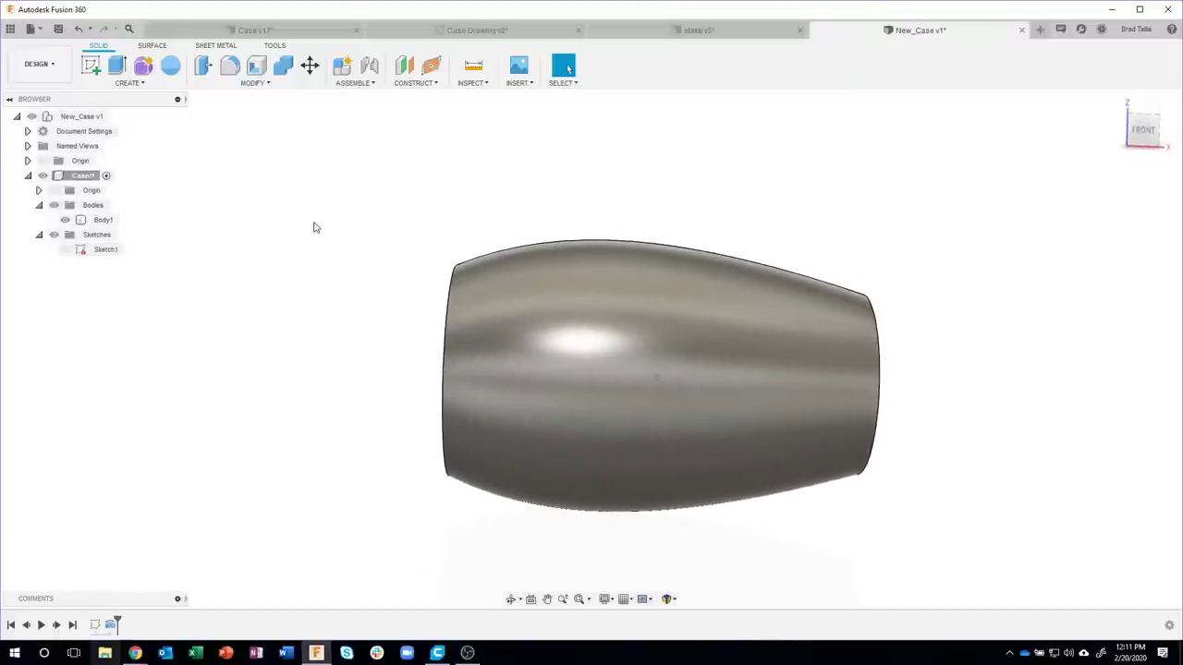
key("F6")
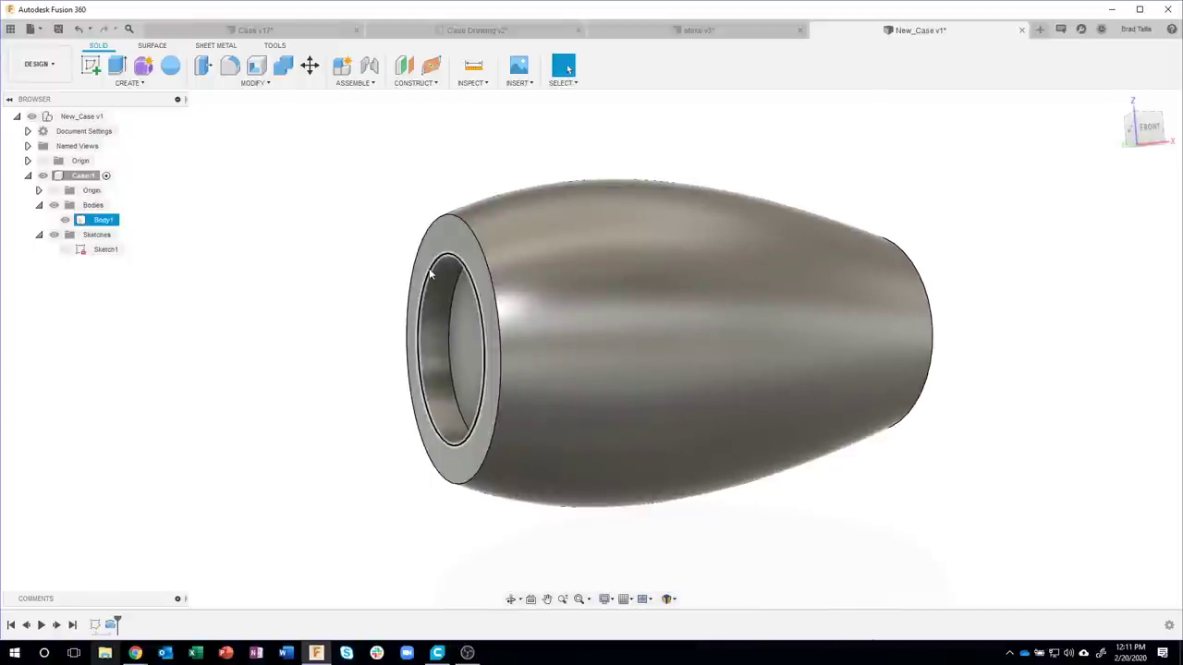
- Apply a 0.1 in chamfer to the inner edge of the case's open end
left_click(430, 273)
right_click(429, 273)
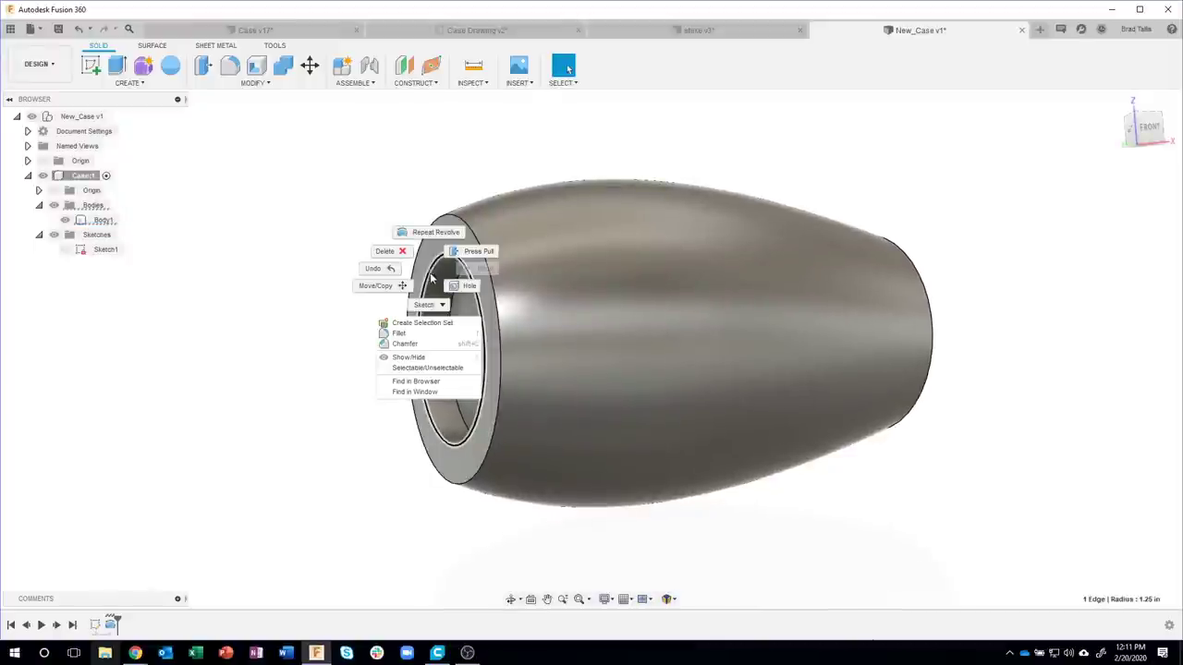
left_click(424, 345)
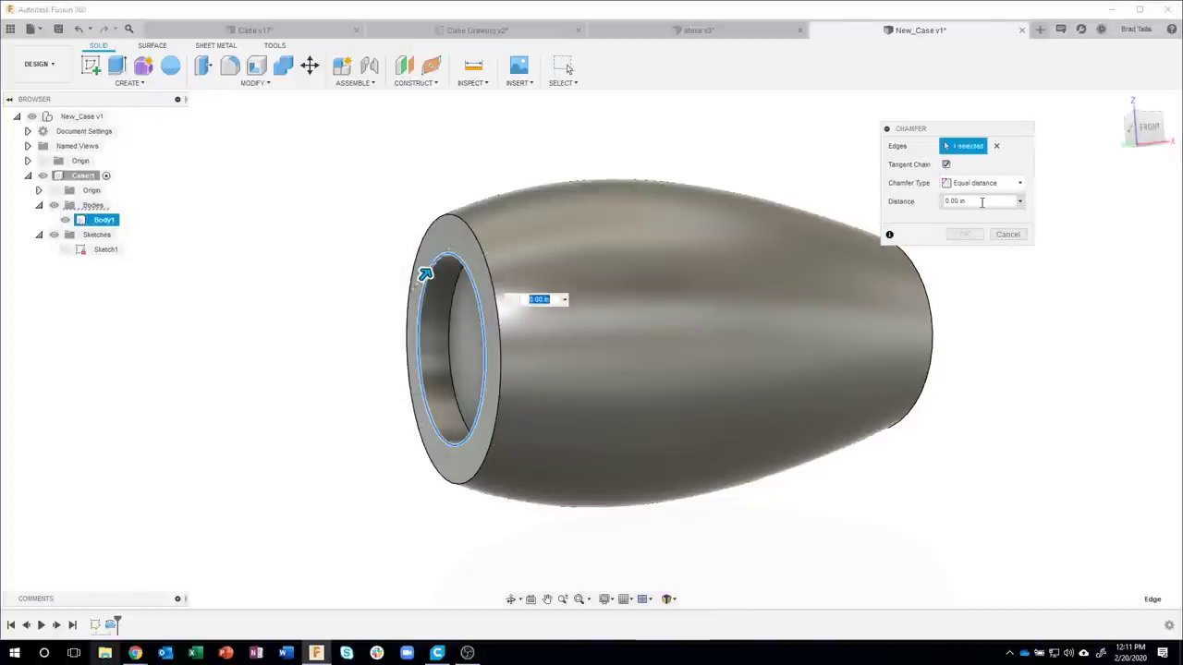
left_click(953, 202)
type(".1")
key("Return")
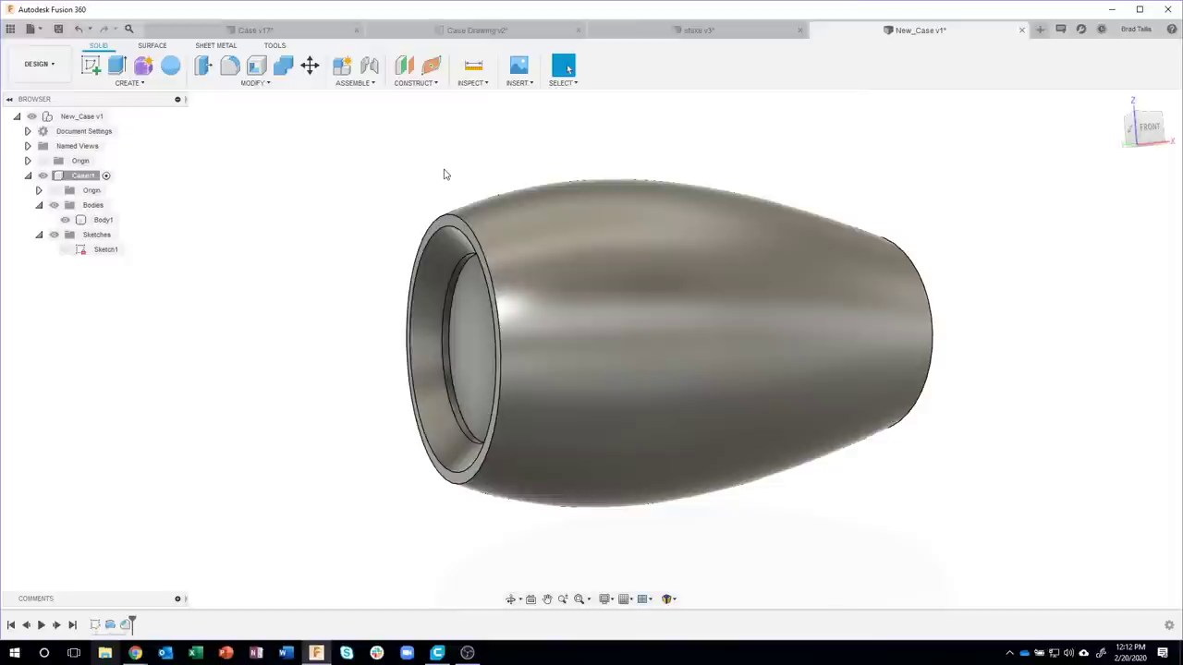
- Fillet the outer and inner front rim edges at 0.05 in
scroll(442, 173, "up", 5)
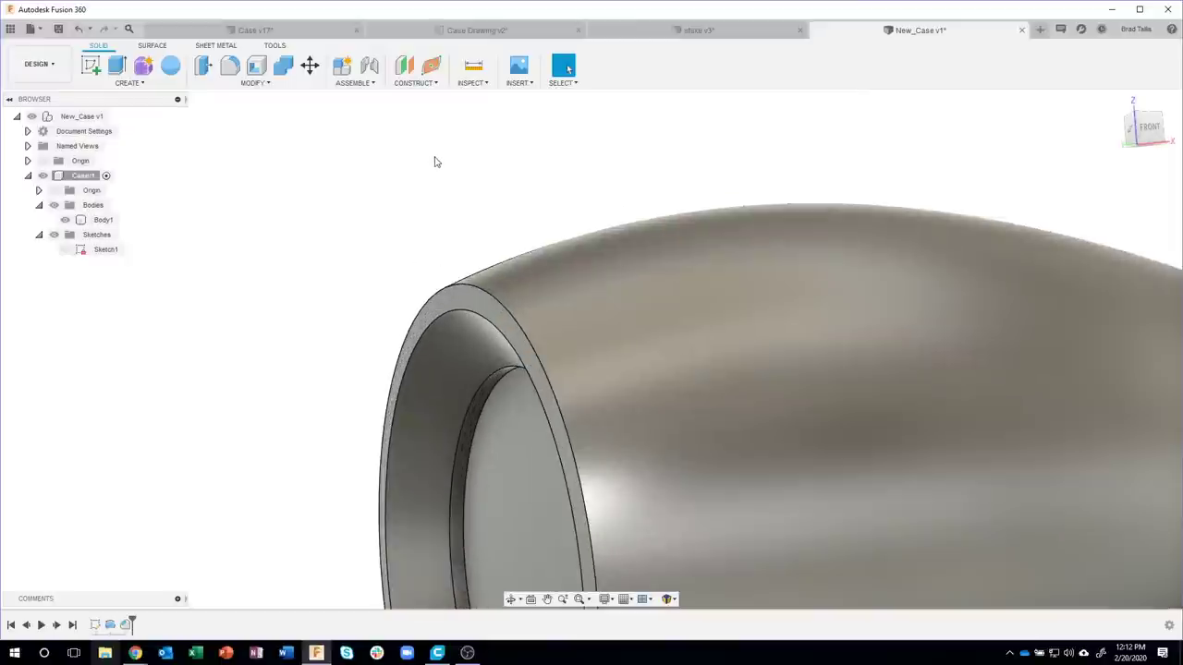
left_click_drag(421, 230, 520, 209)
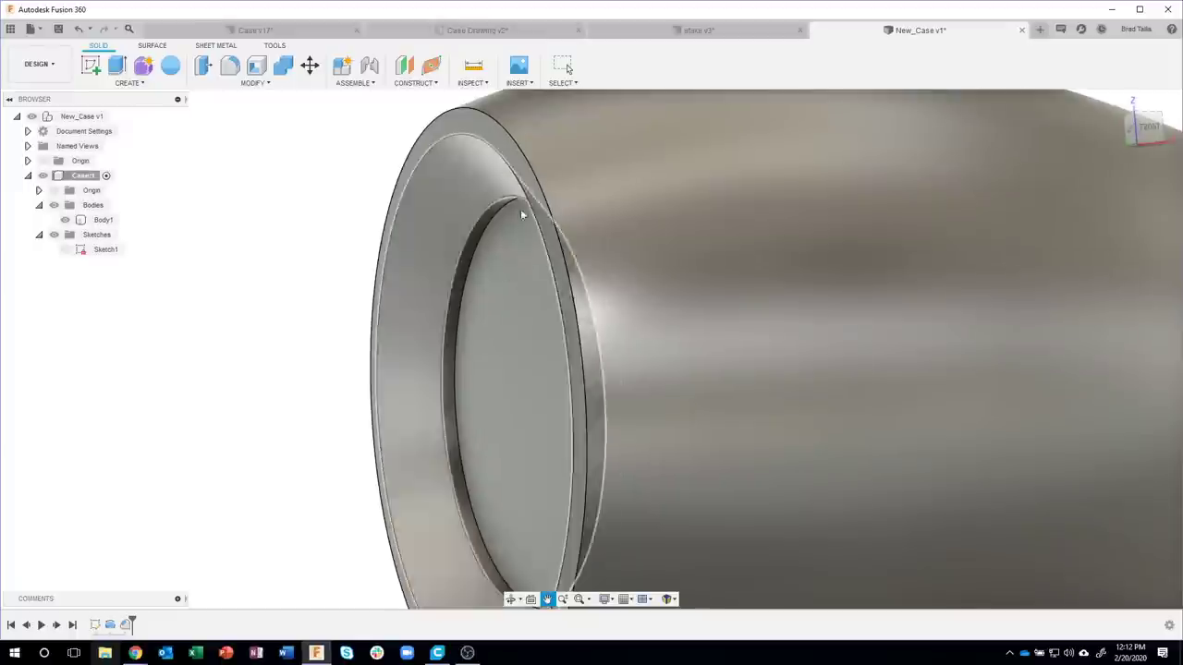
key("Escape")
right_click(416, 161)
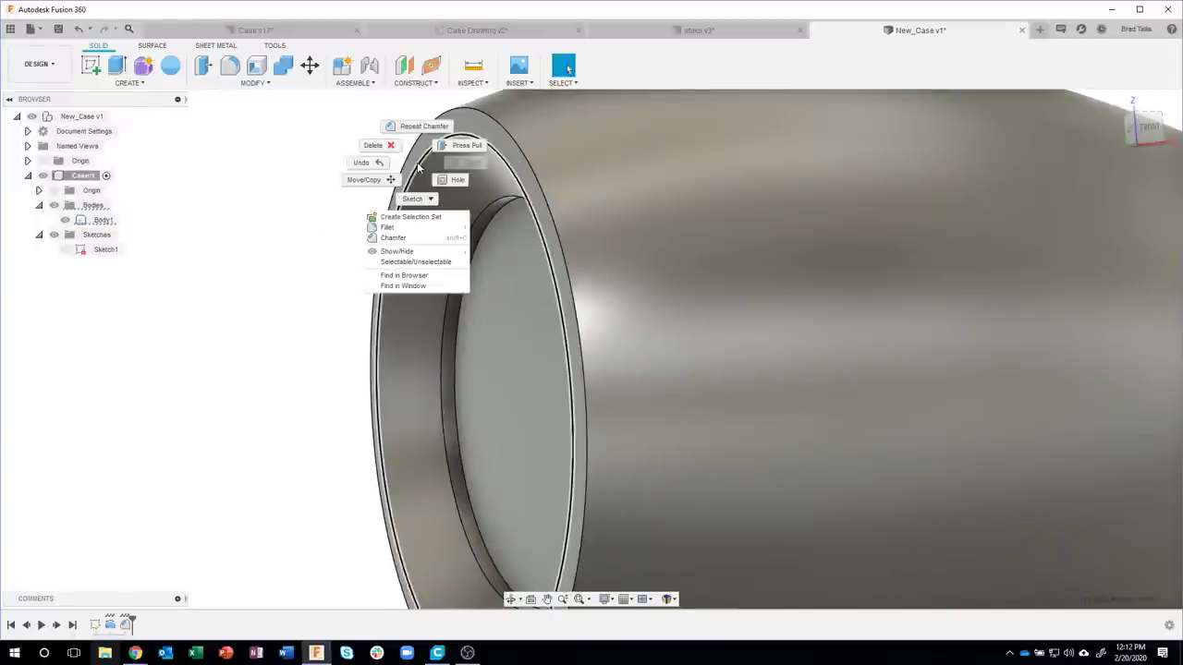
left_click(392, 227)
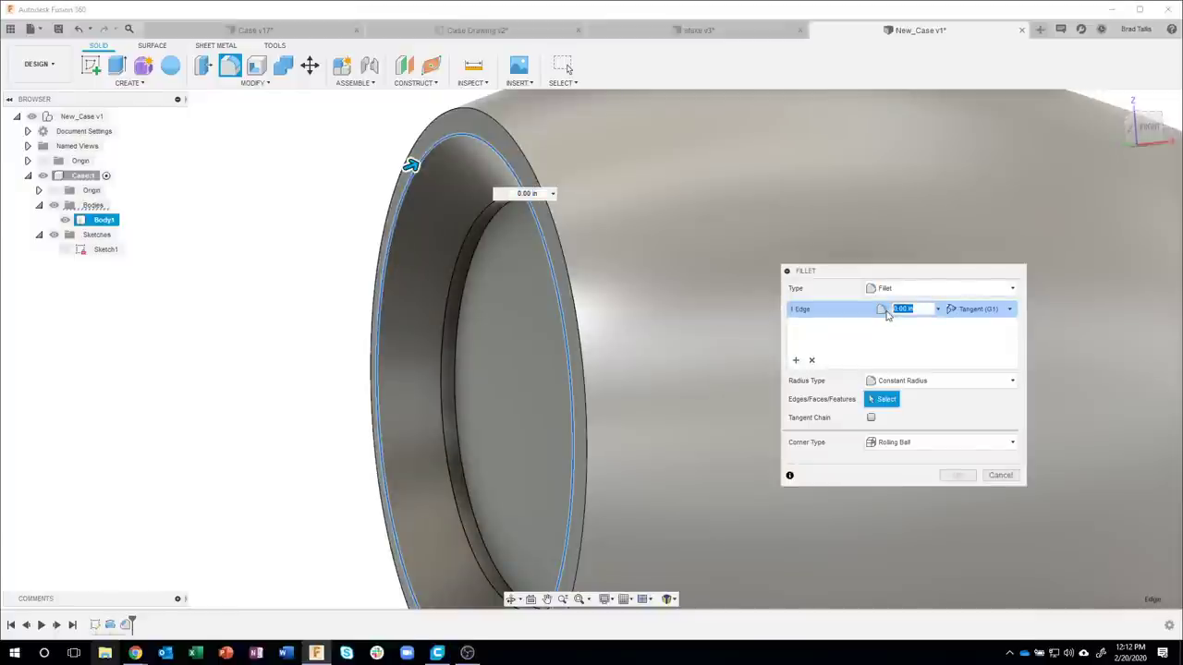
type("0.05")
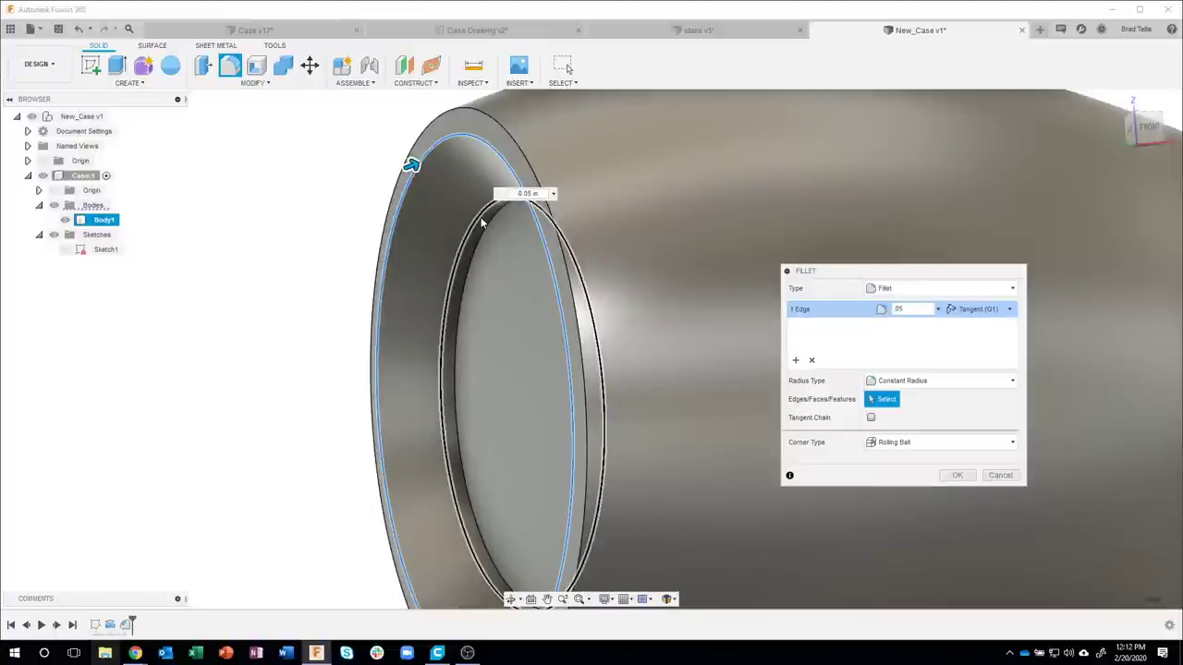
left_click(480, 222)
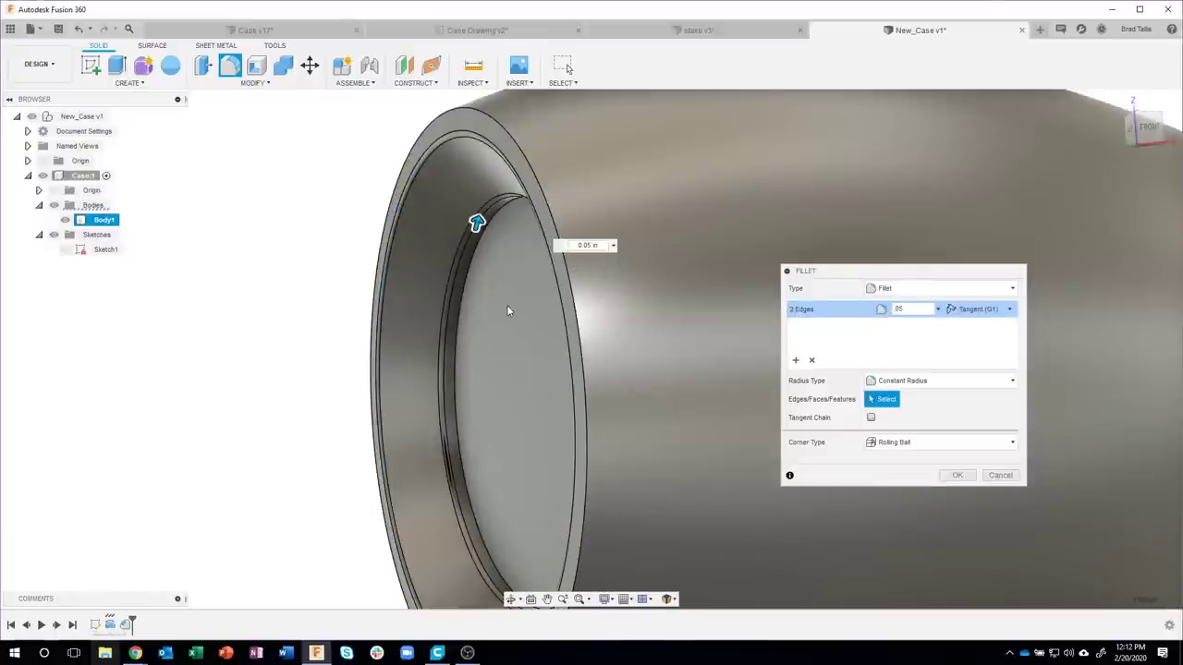
left_click(960, 474)
- Zoom out and switch to the Case Drawing v2 document
scroll(243, 407, "down", 3)
scroll(242, 407, "down", 3)
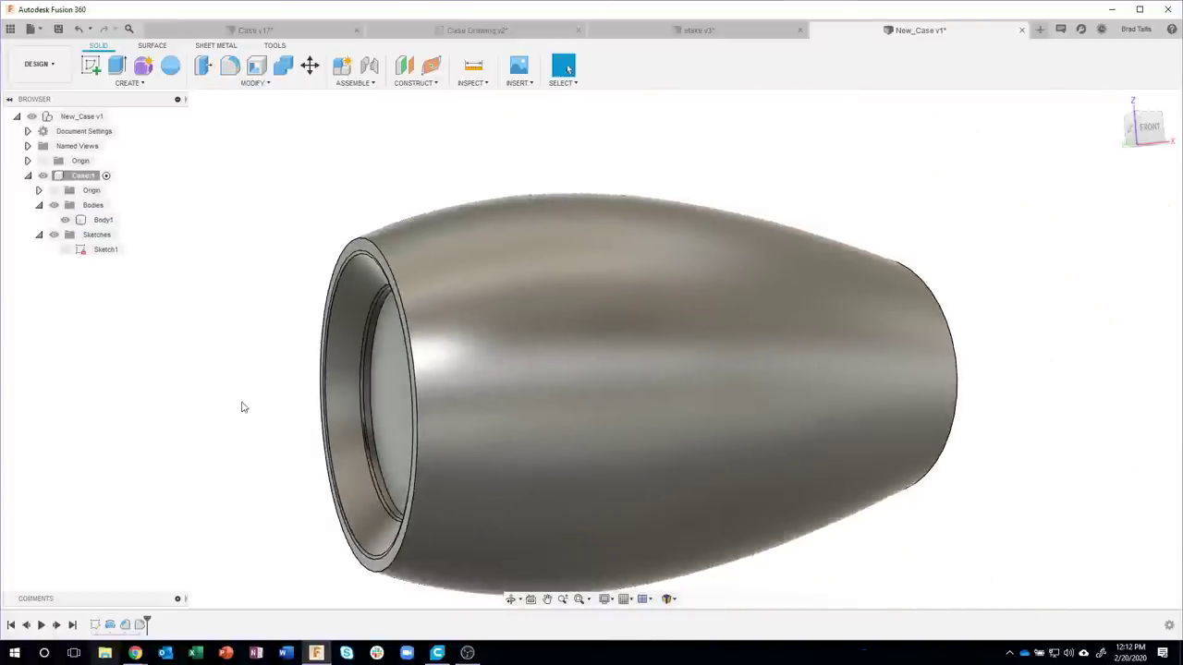
scroll(242, 408, "down", 1)
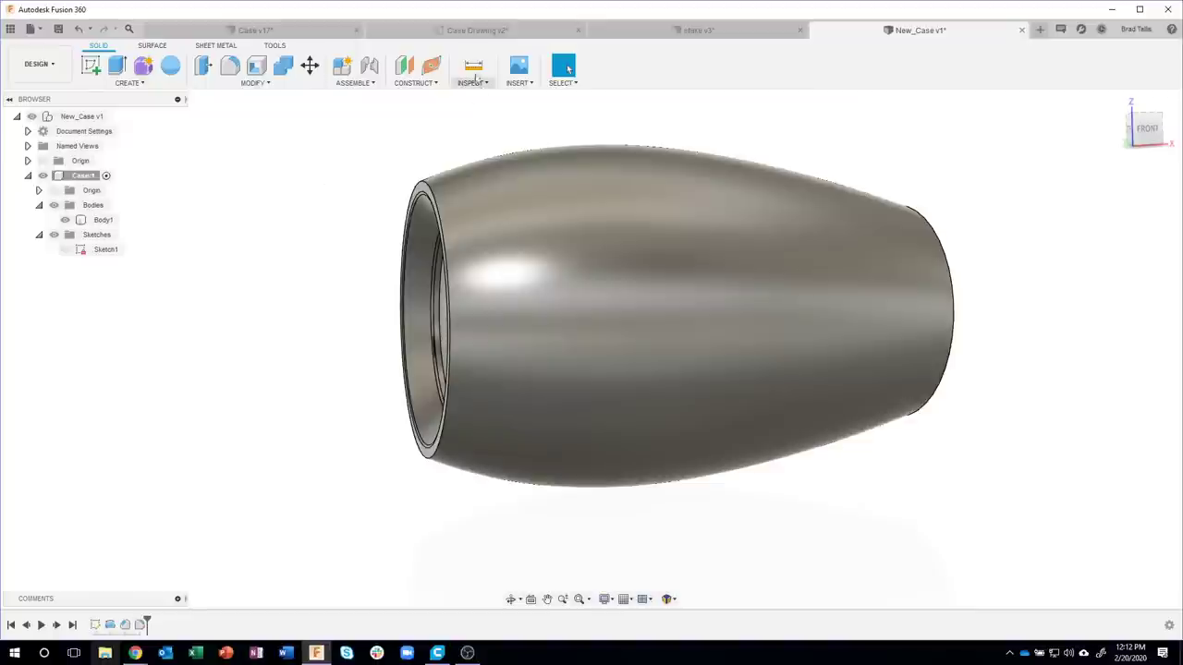
left_click(477, 30)
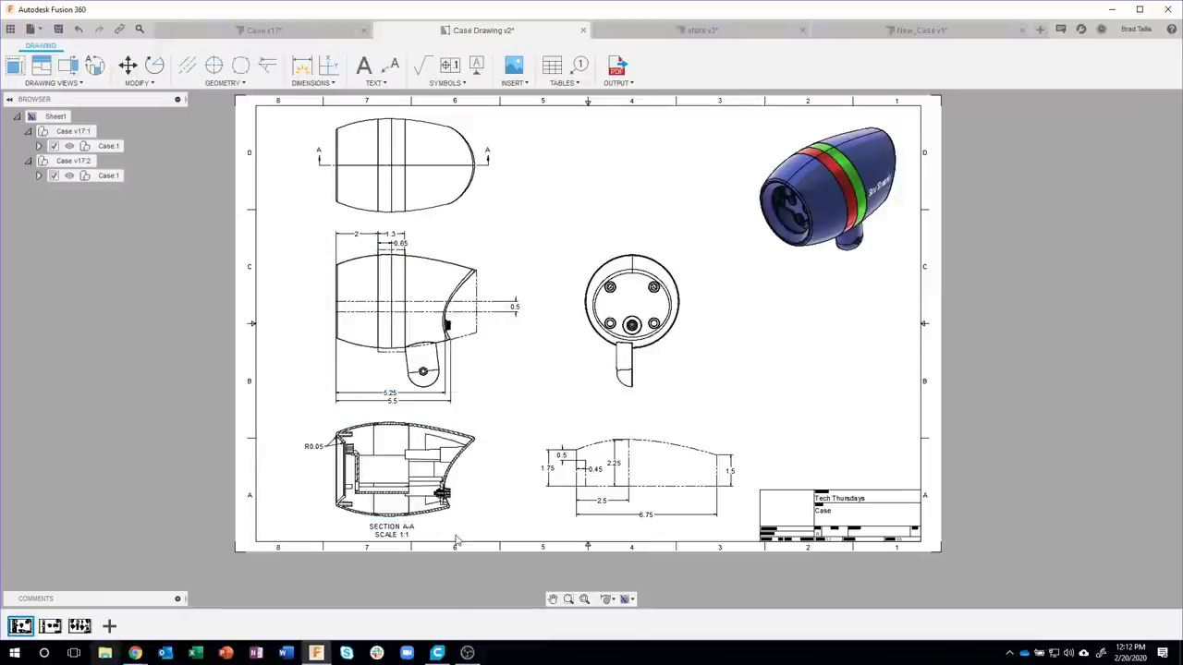
- Return to the New_Case v1 design tab
left_click(836, 30)
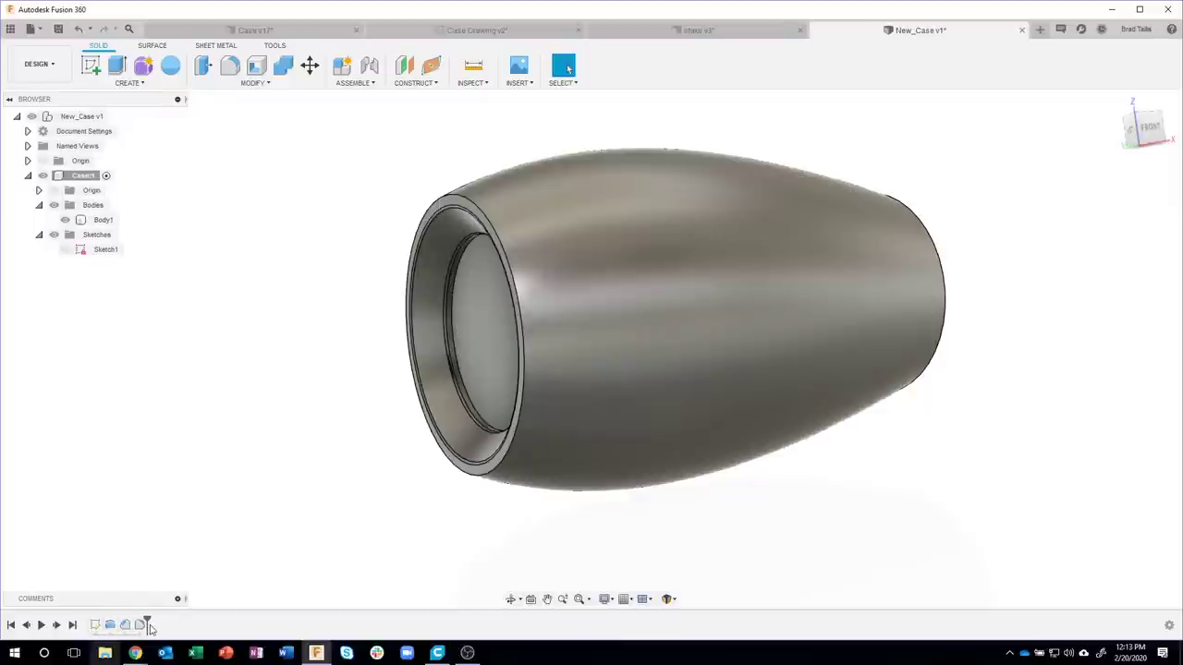
double_click(96, 624)
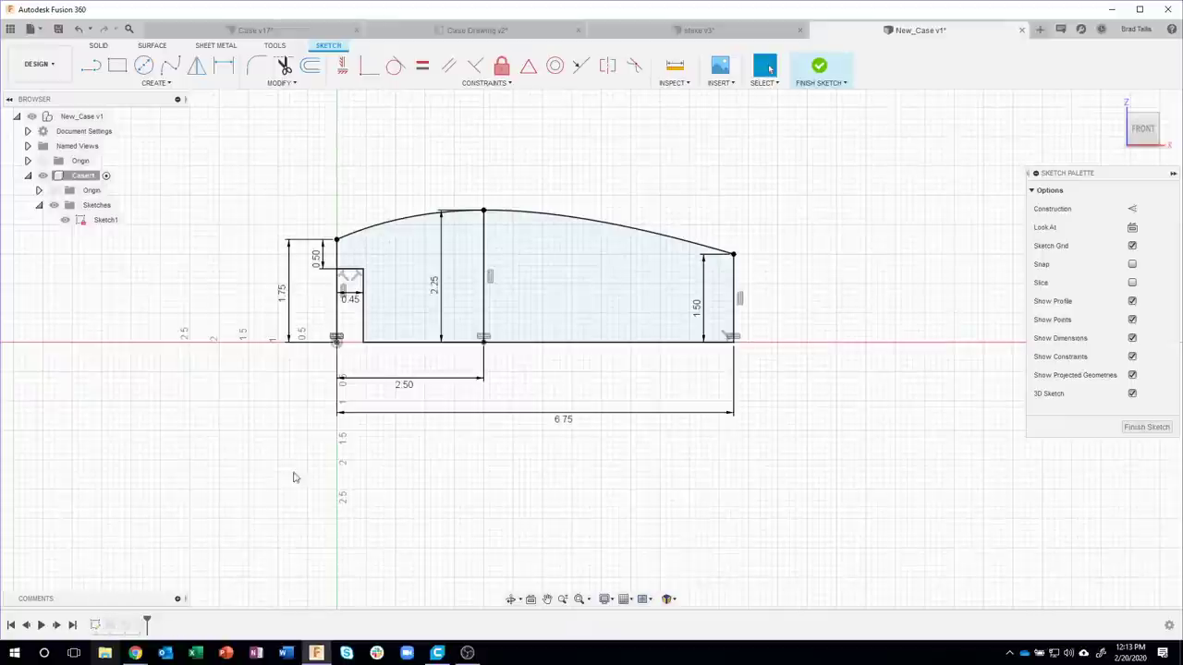
left_click(817, 74)
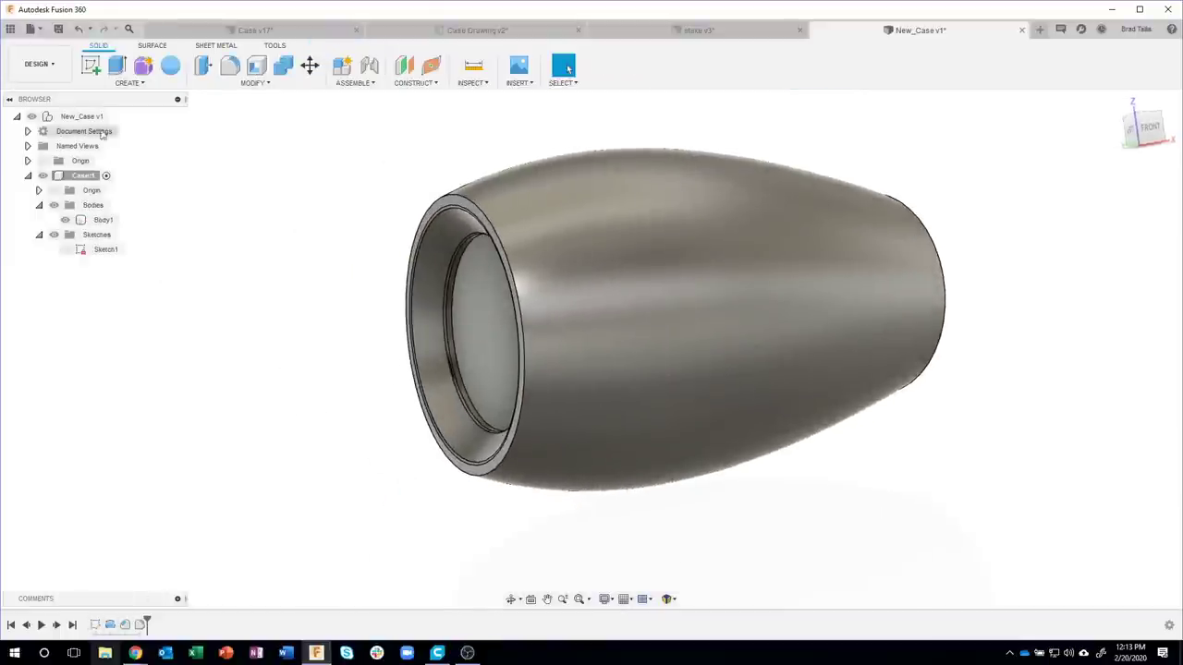
- Create Sketch2 on the XZ front origin plane and enter it for drawing
left_click(96, 71)
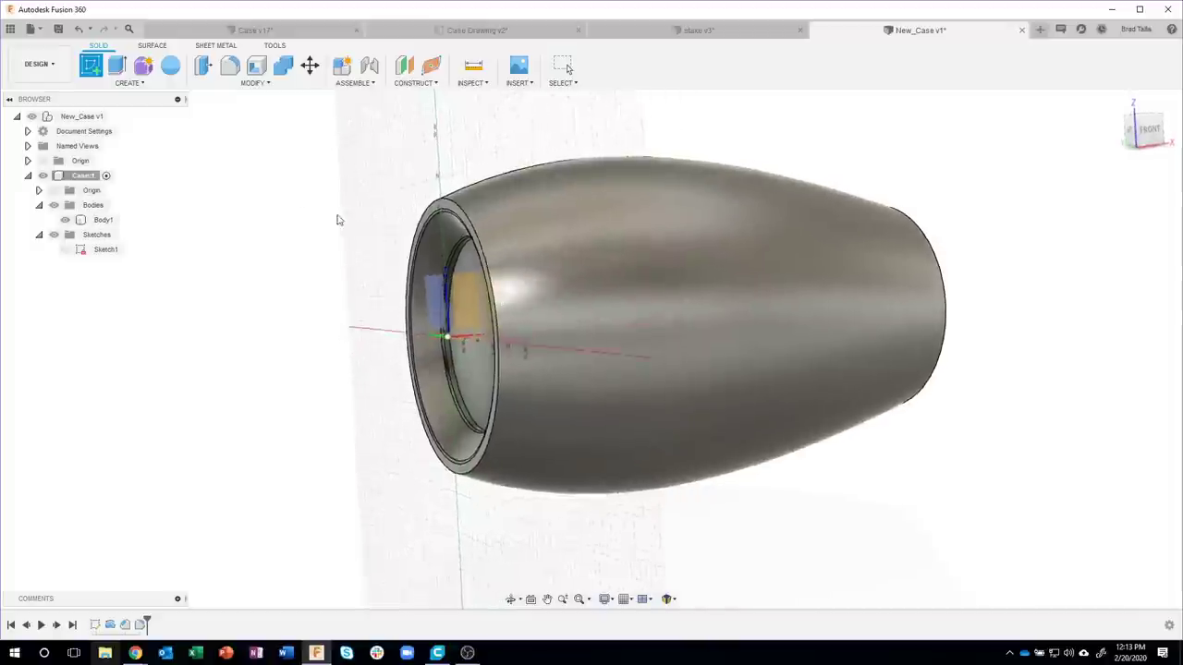
left_click(498, 351)
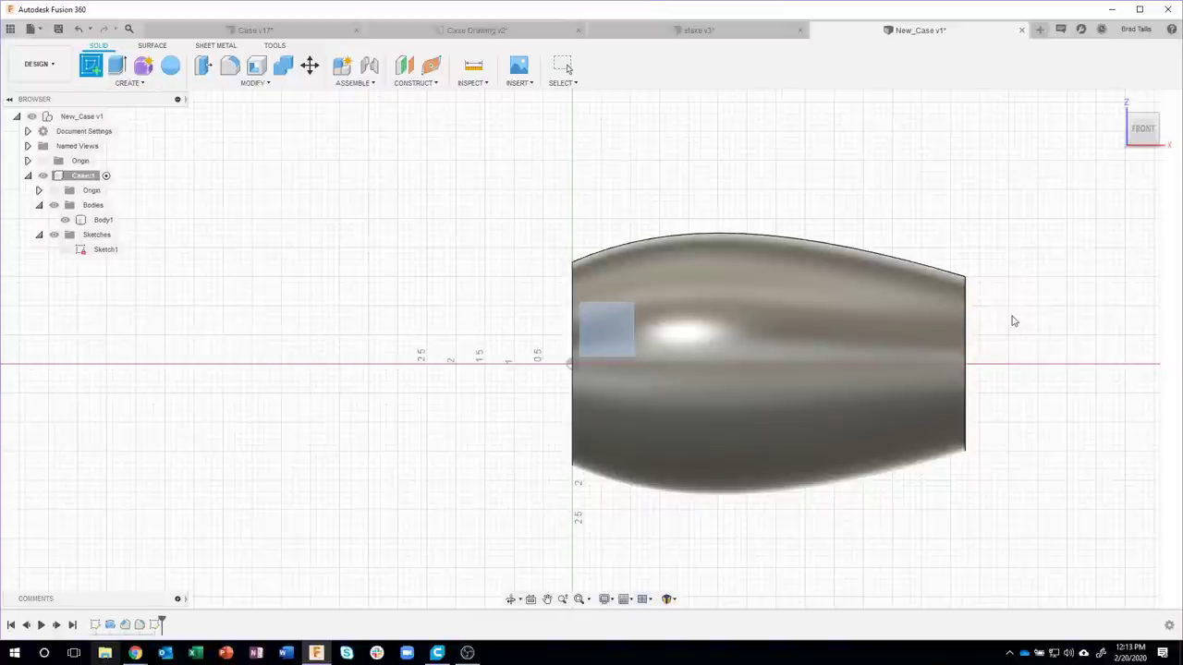
left_click(857, 298)
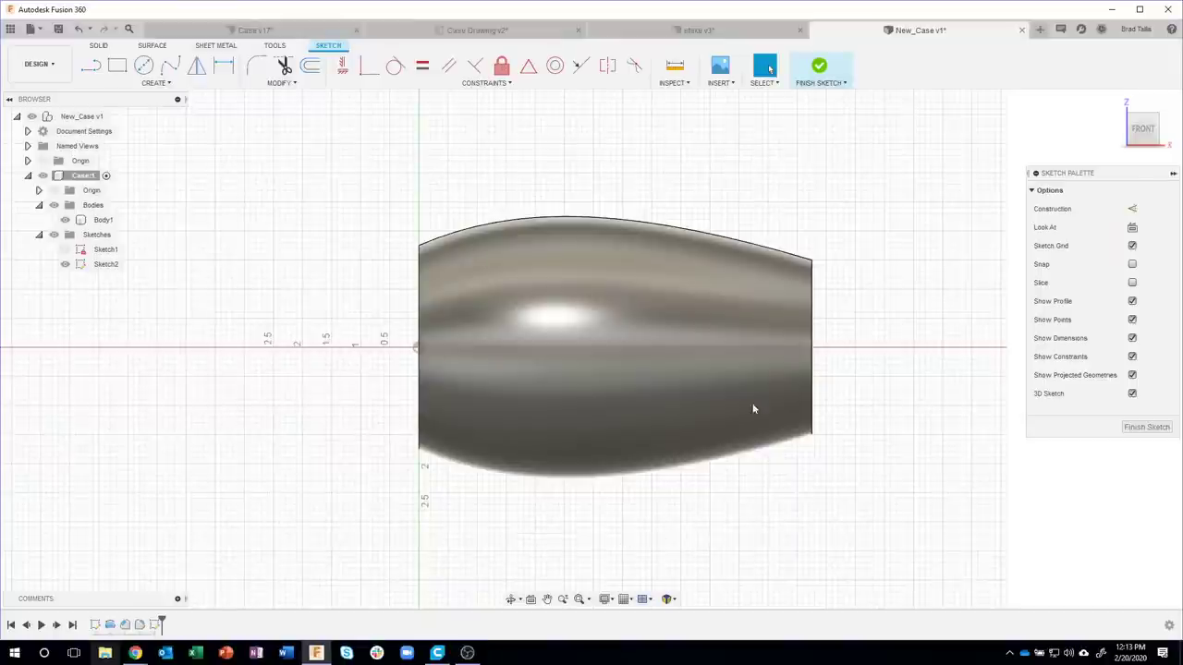
- Draw a 7.973 in horizontal construction line along the case axis and call up Project
left_click(91, 64)
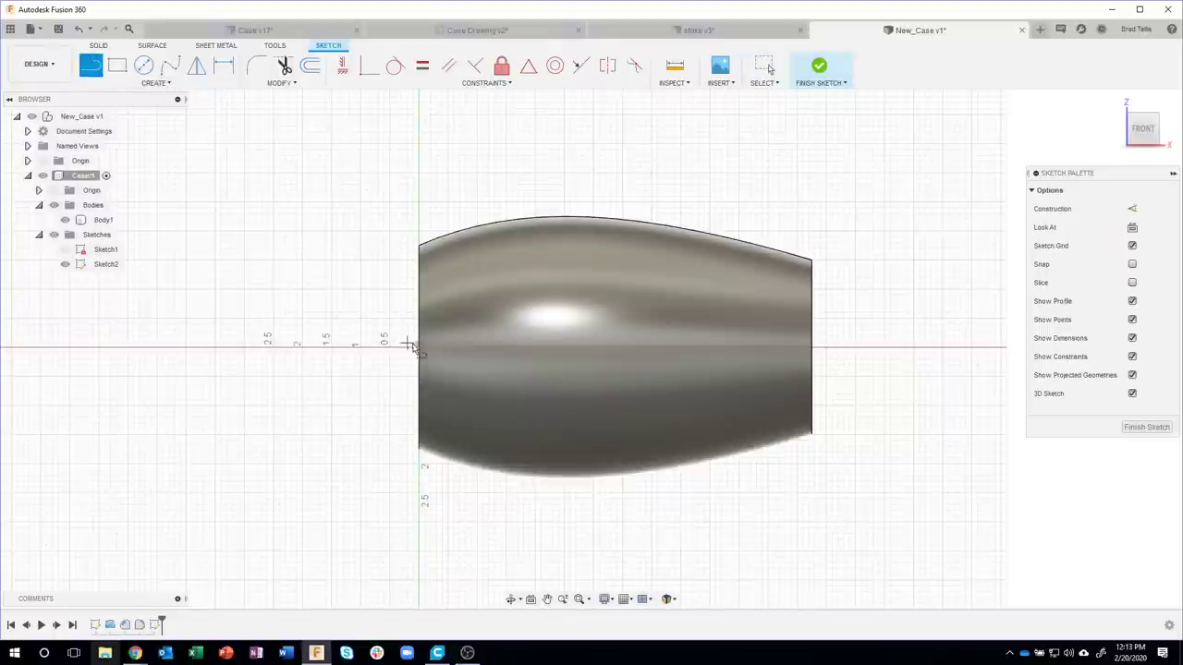
left_click(415, 350)
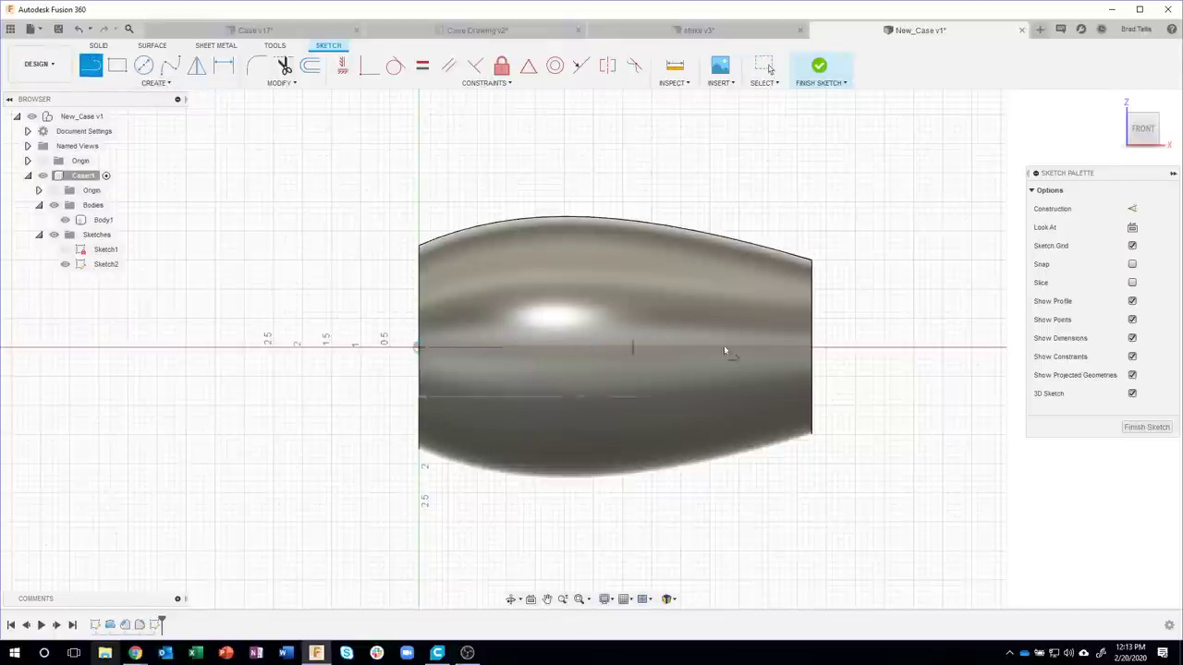
left_click(882, 349)
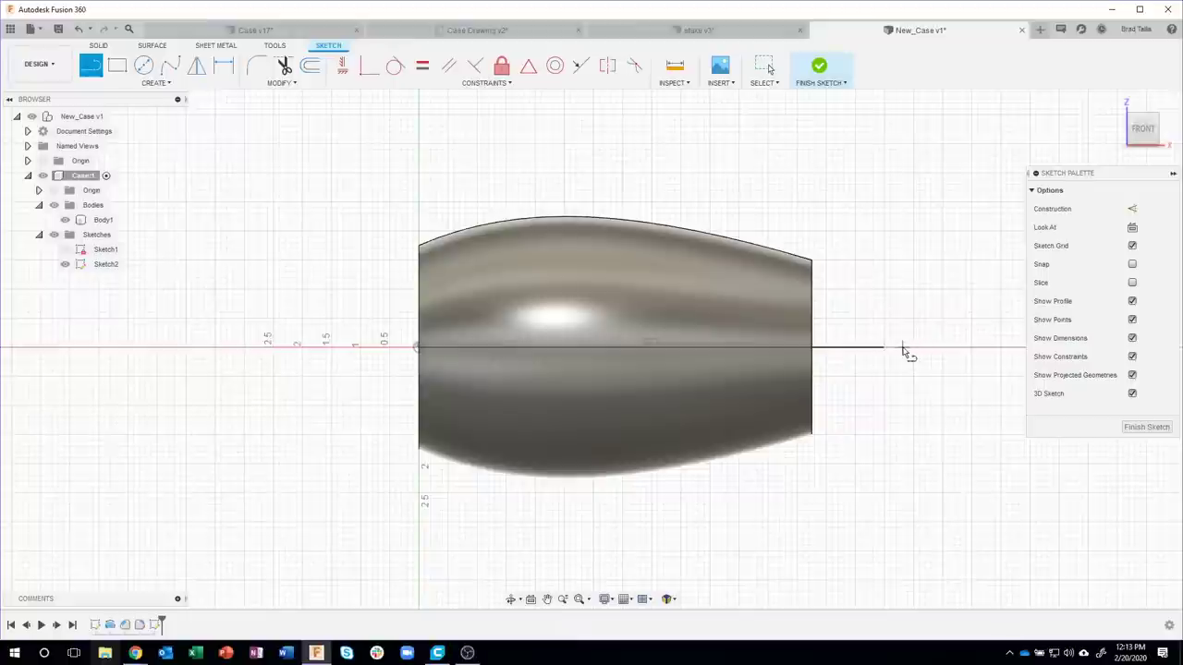
key("Escape")
left_click(845, 349)
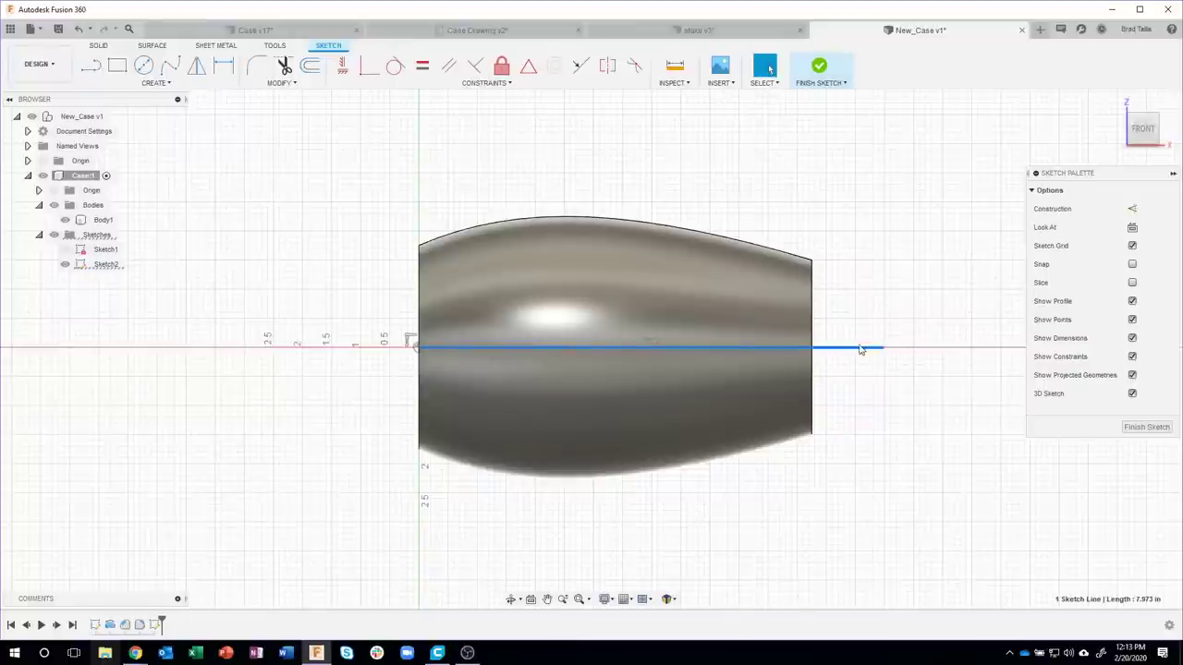
left_click(1132, 209)
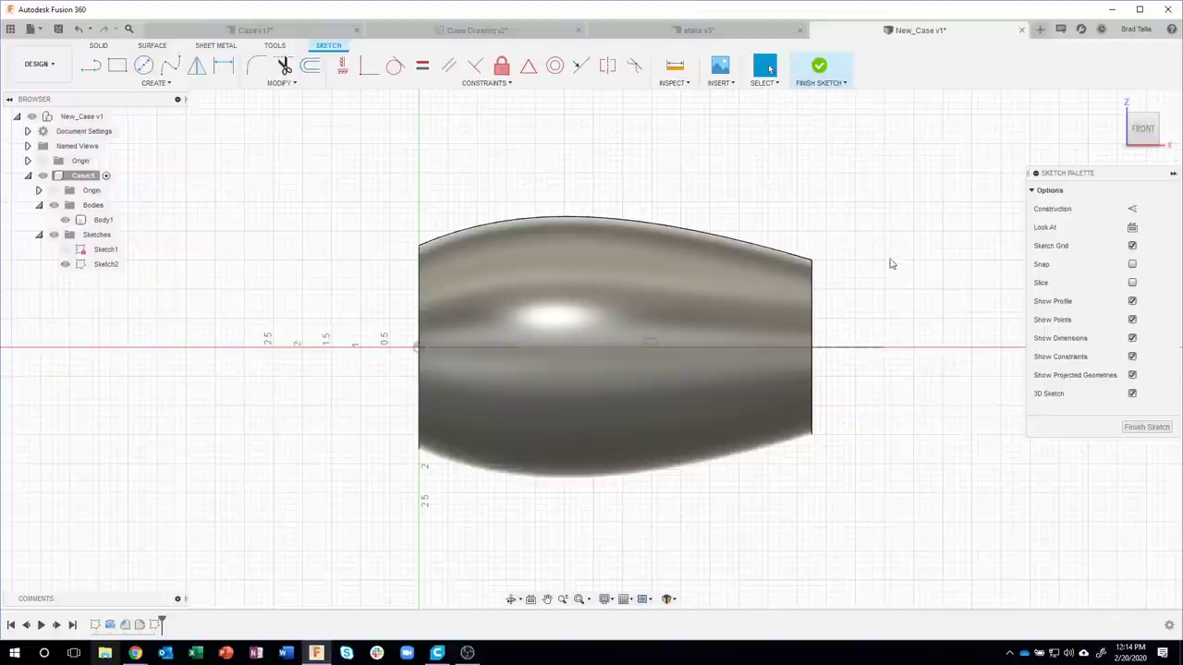
key("p")
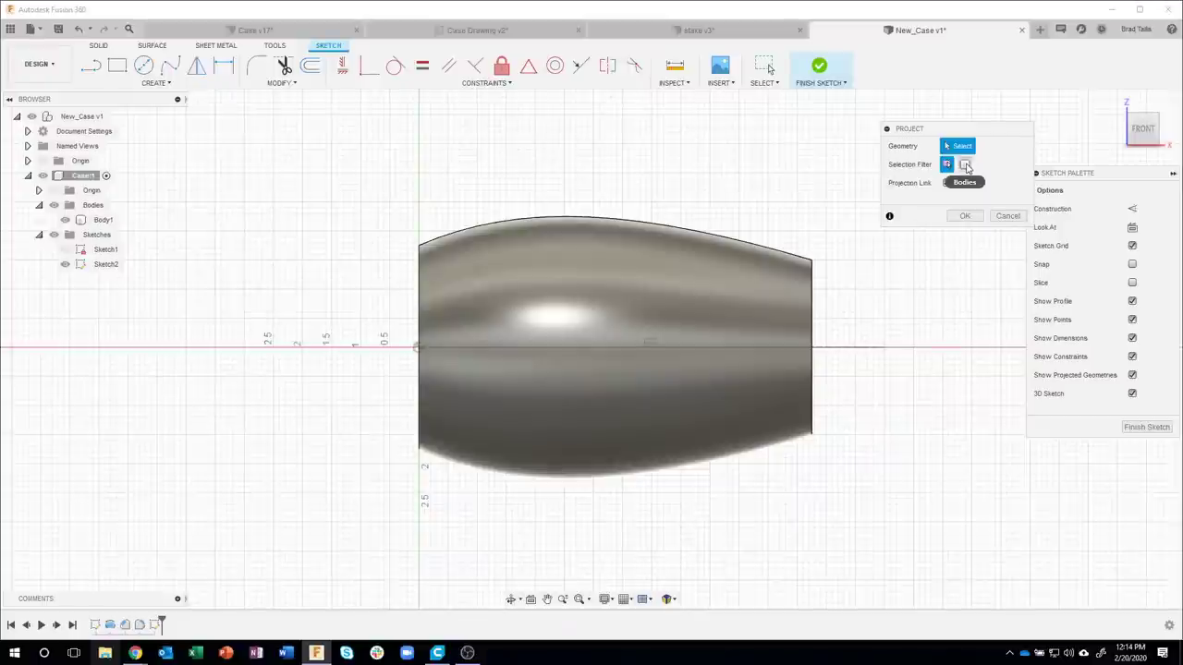
- Project Body1's outline into Sketch2 using the body filter, then hide the body
left_click(966, 164)
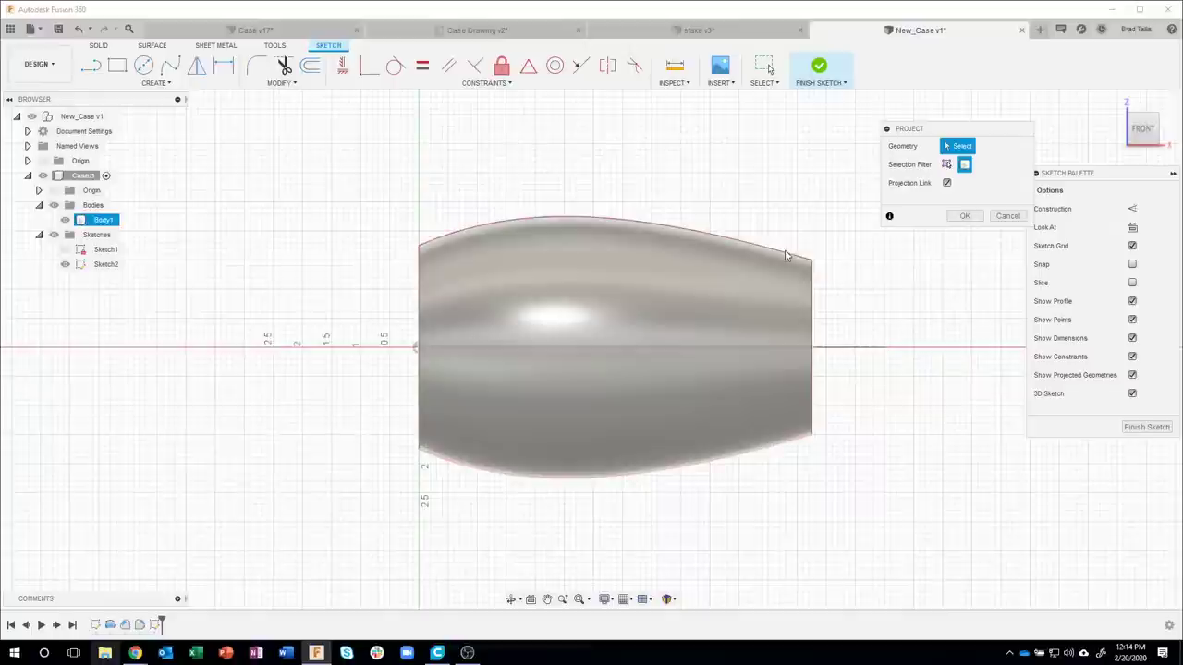
left_click(721, 291)
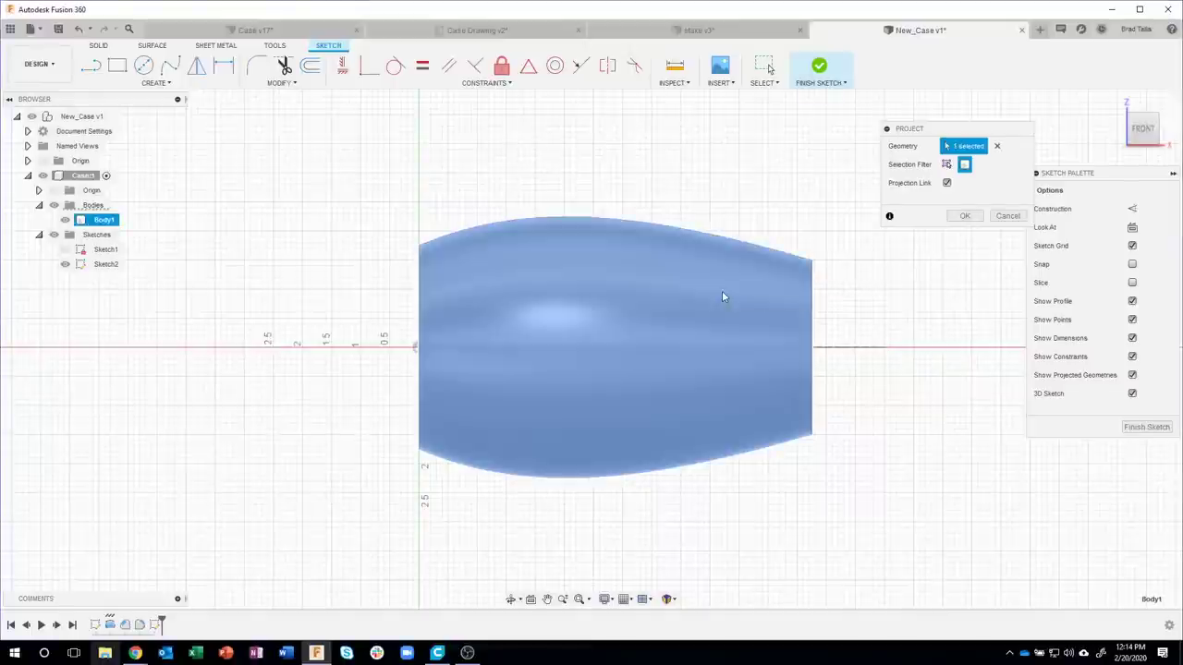
left_click(962, 217)
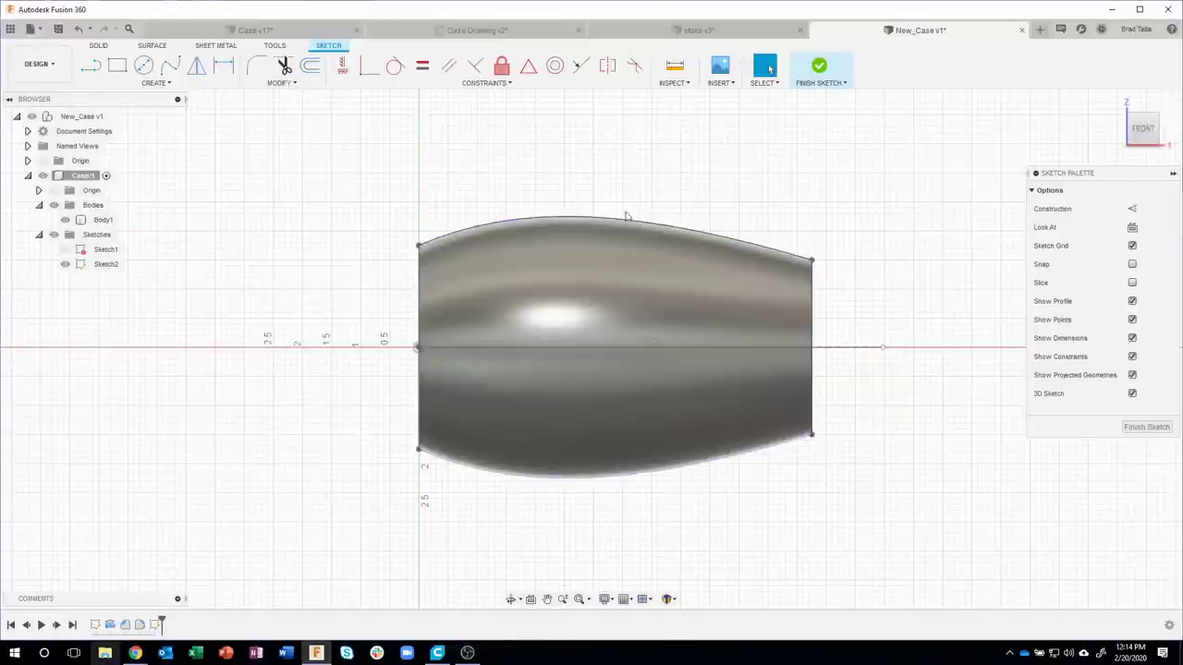
left_click(65, 219)
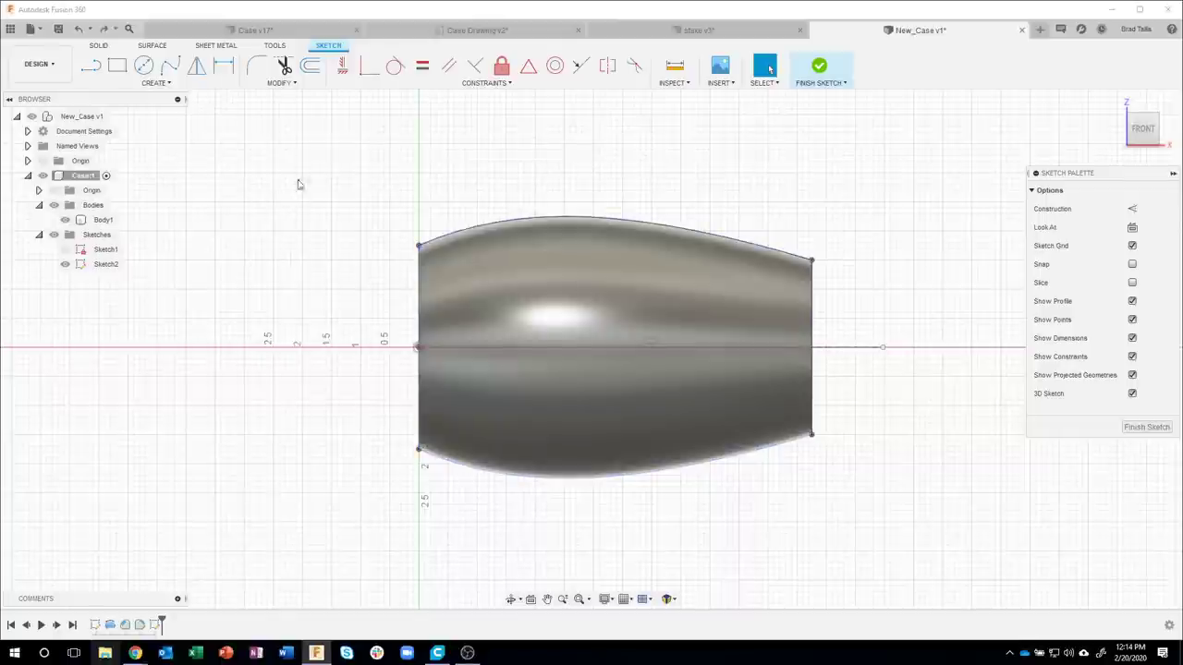
- Project the body outline again and check the projected left line and top arc
key("p")
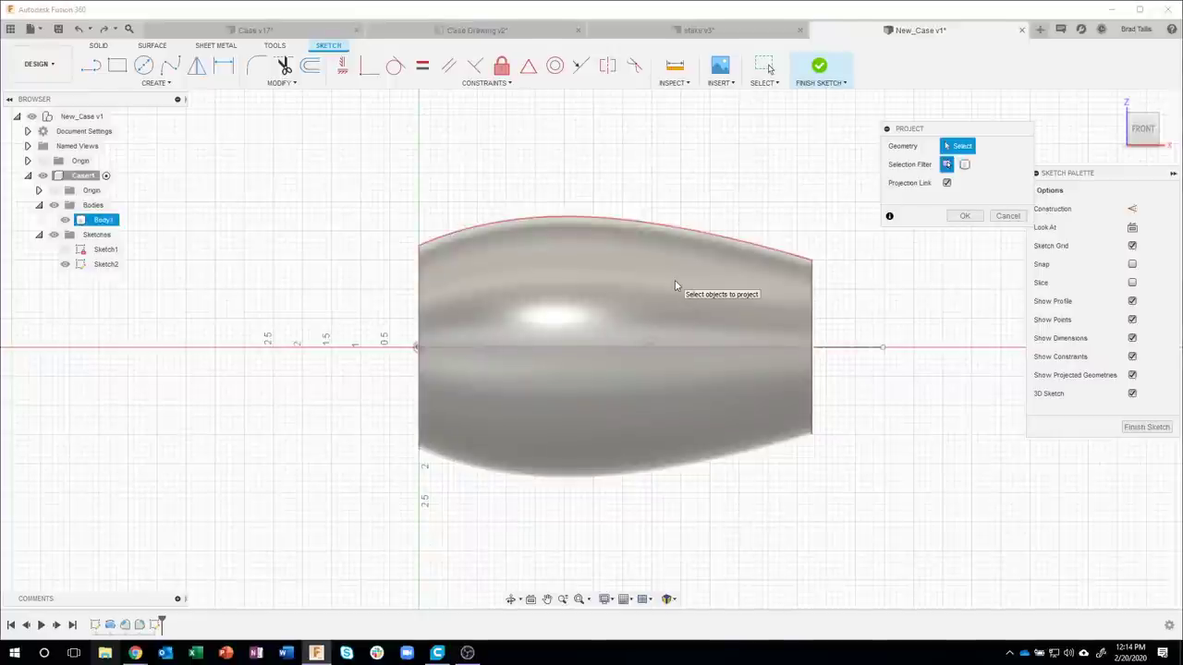
left_click(675, 285)
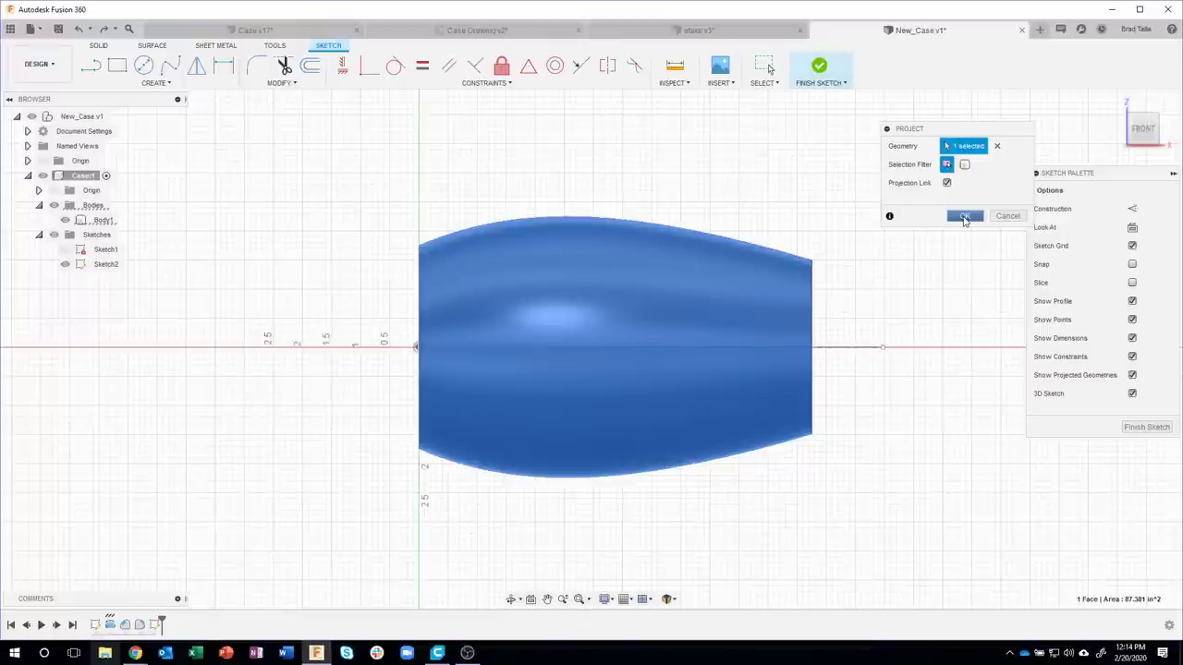
left_click(963, 216)
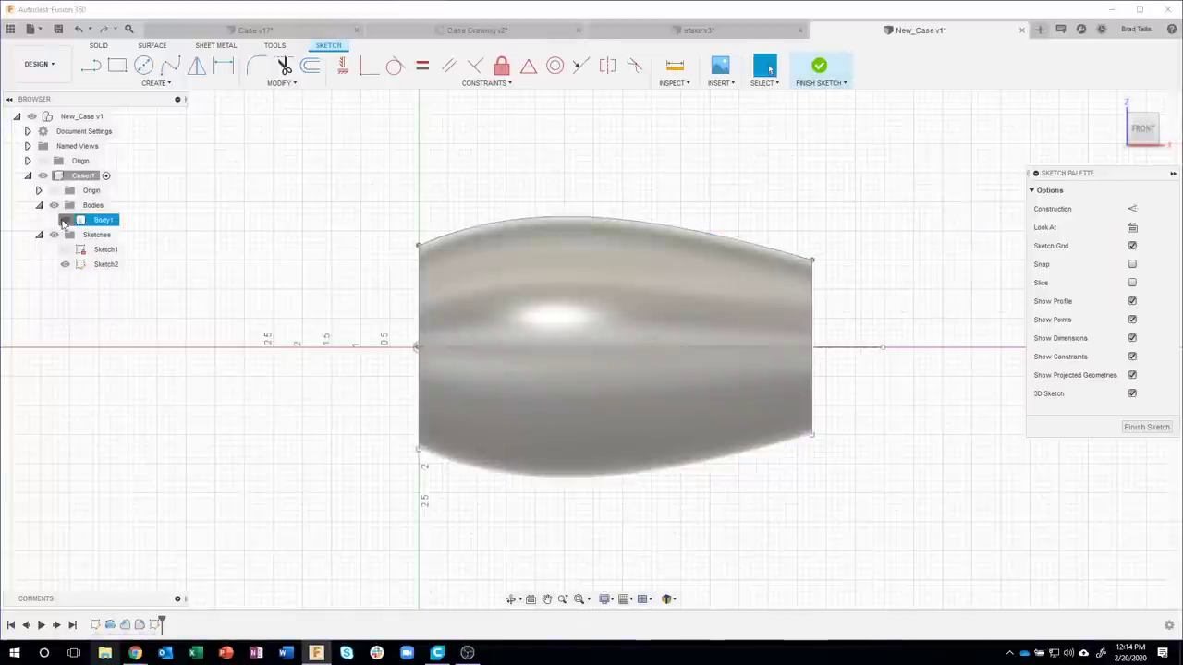
left_click(64, 220)
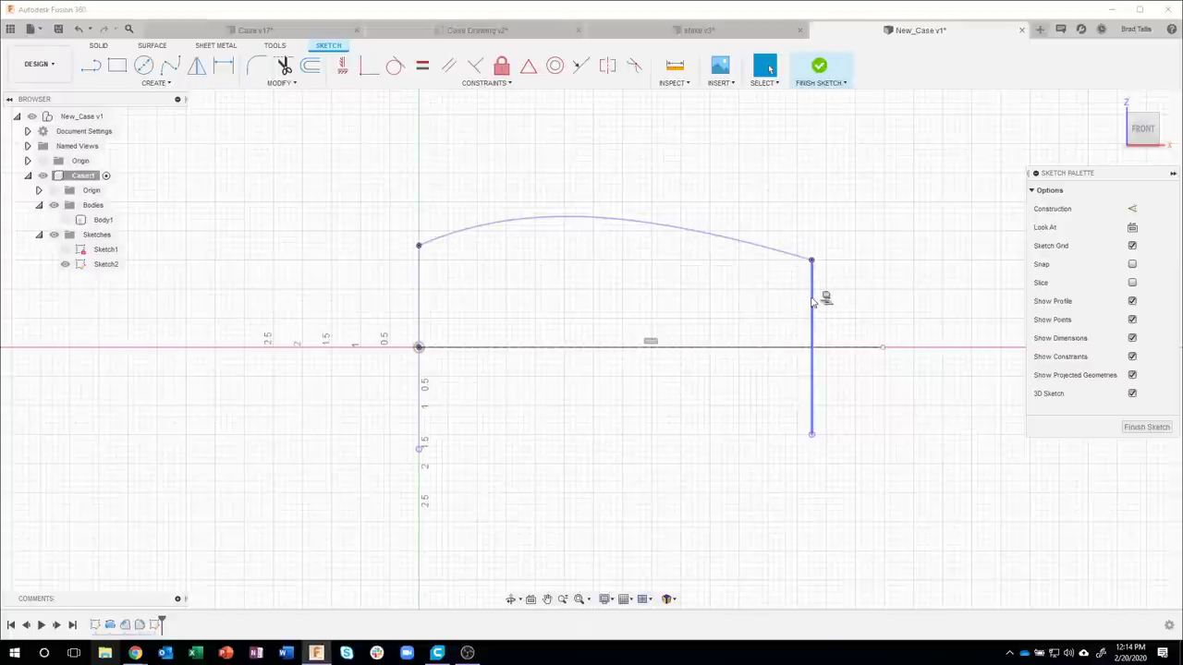
left_click(419, 290)
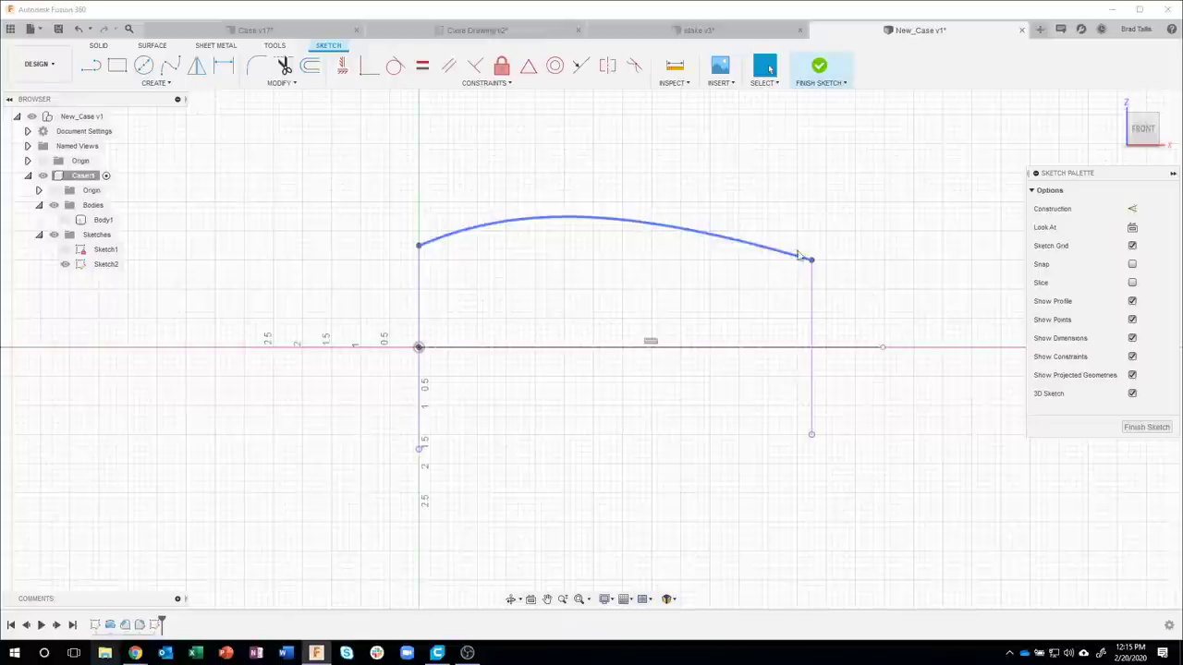
left_click(799, 256)
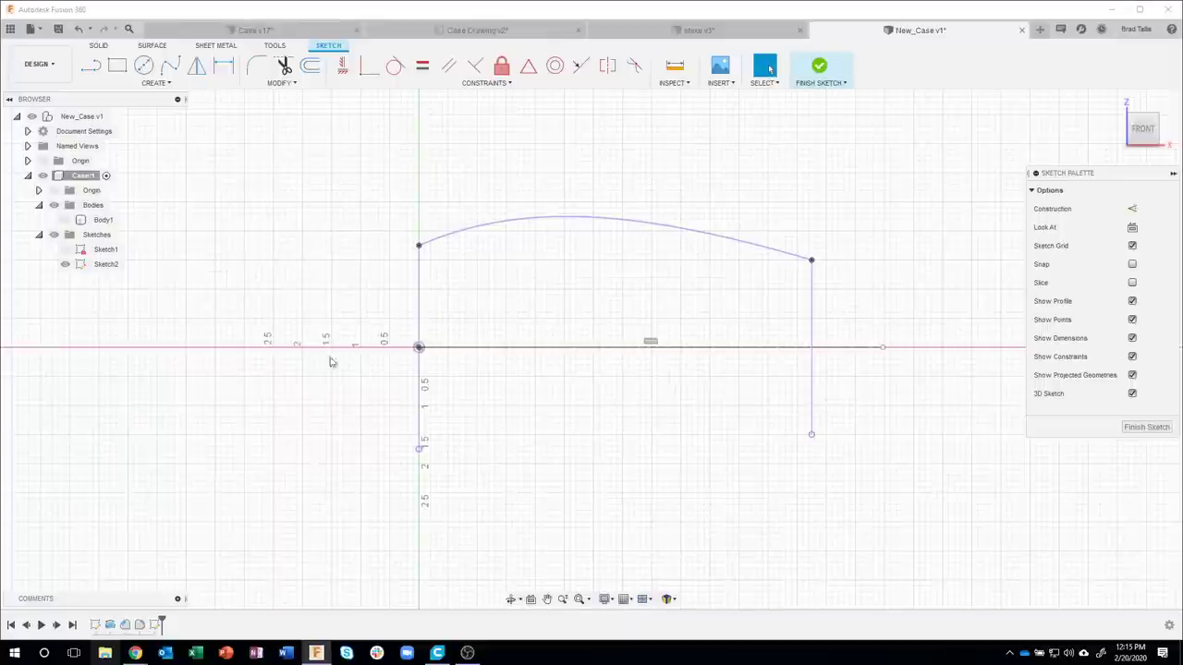
- Show Body1 again and project its edges into Sketch2 once more
key("v")
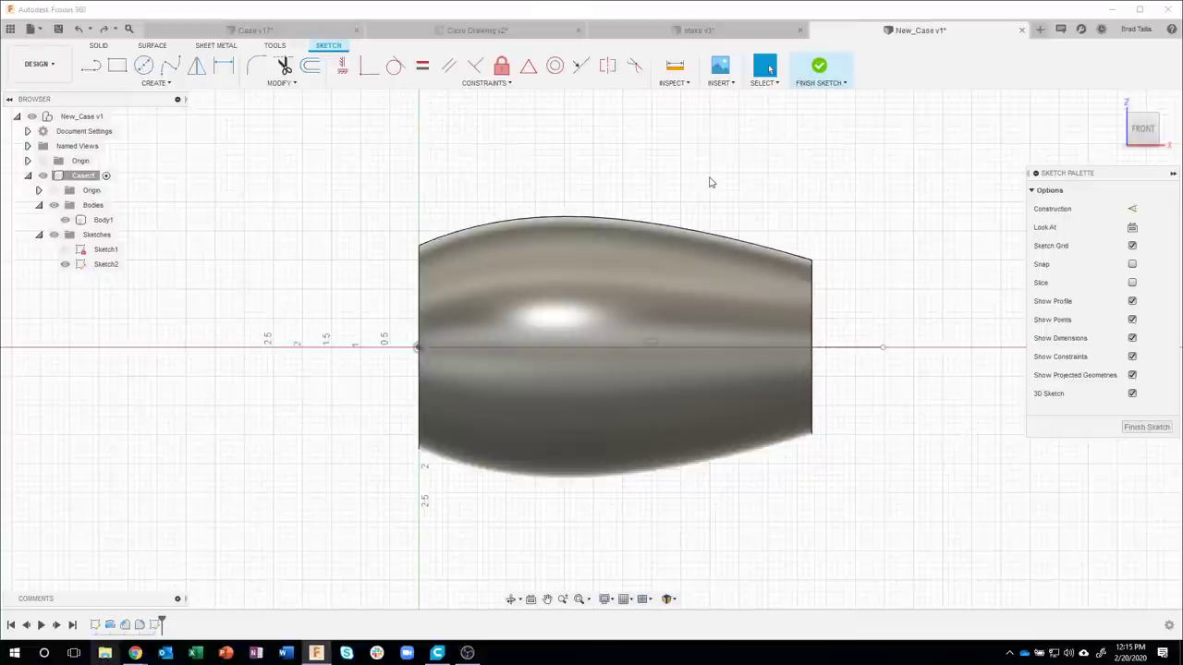
left_click(732, 316)
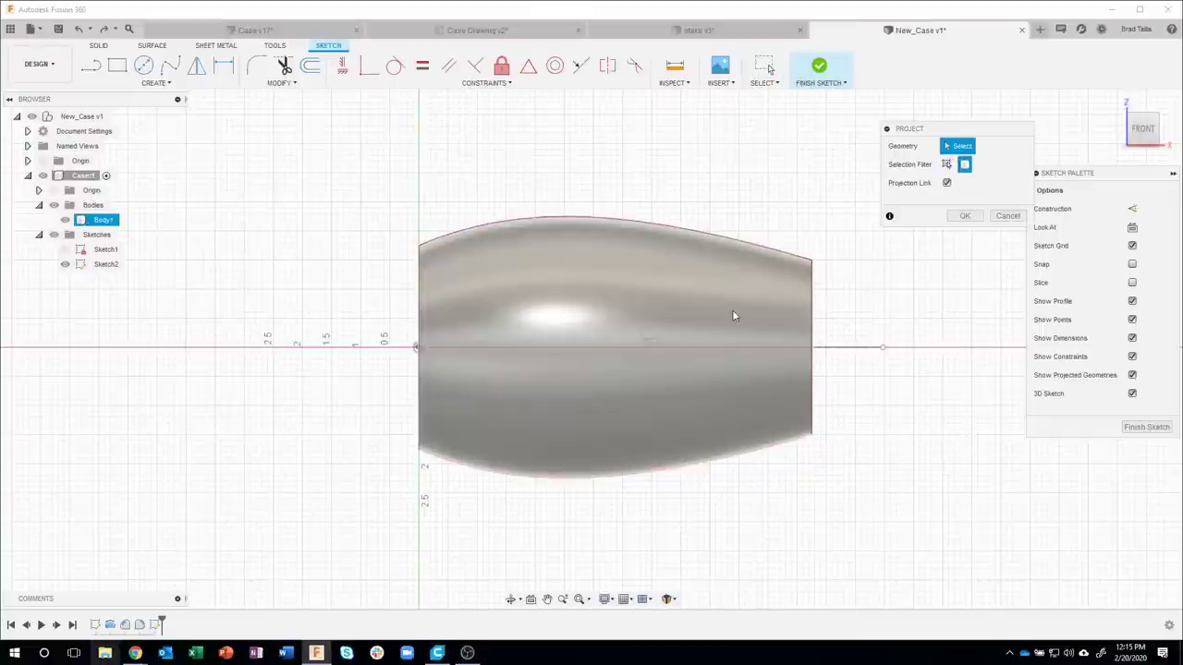
left_click(965, 215)
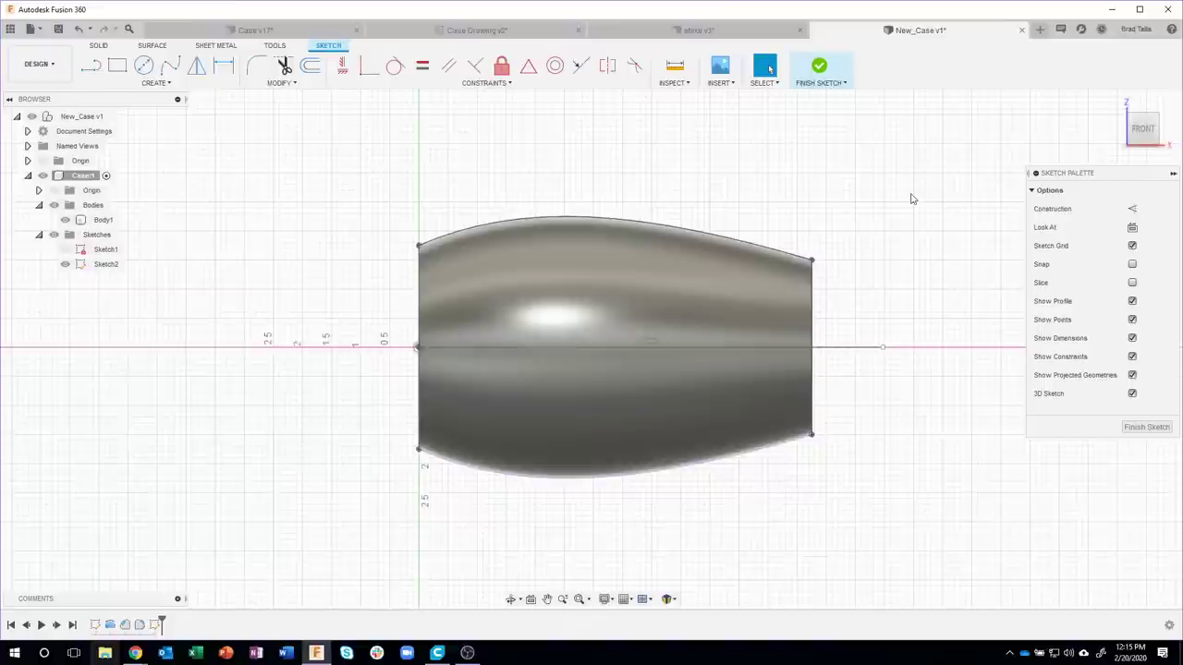
left_click(170, 65)
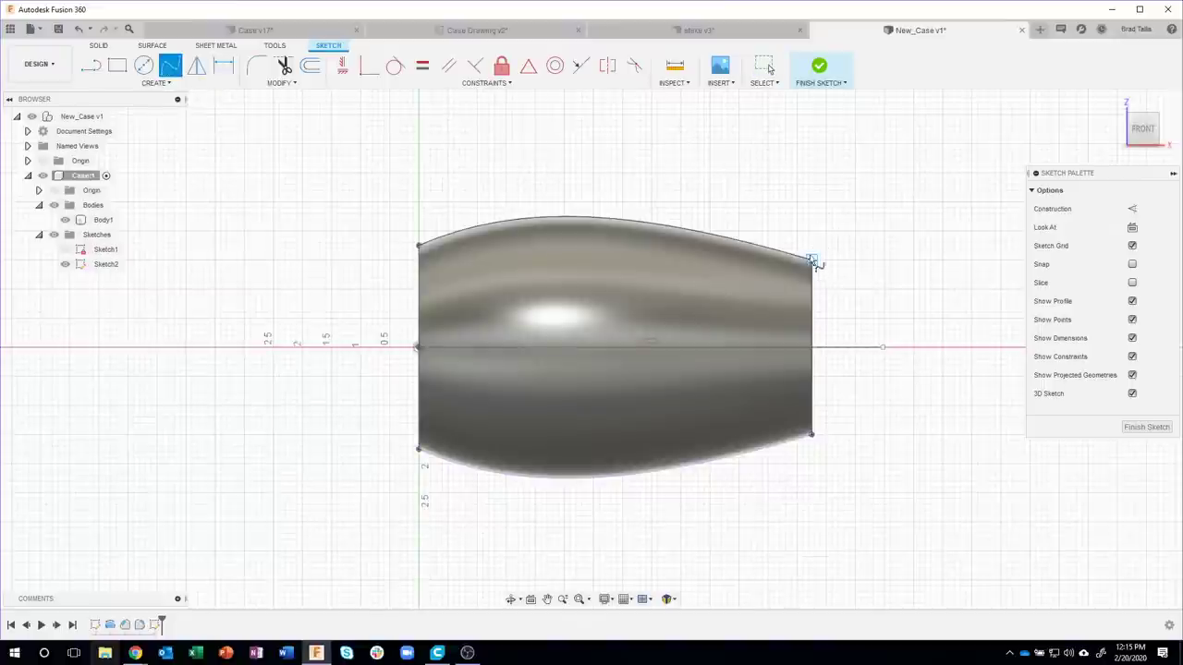
- Offset the centre axis line to make a parallel line 0.50 in below it
key("Escape")
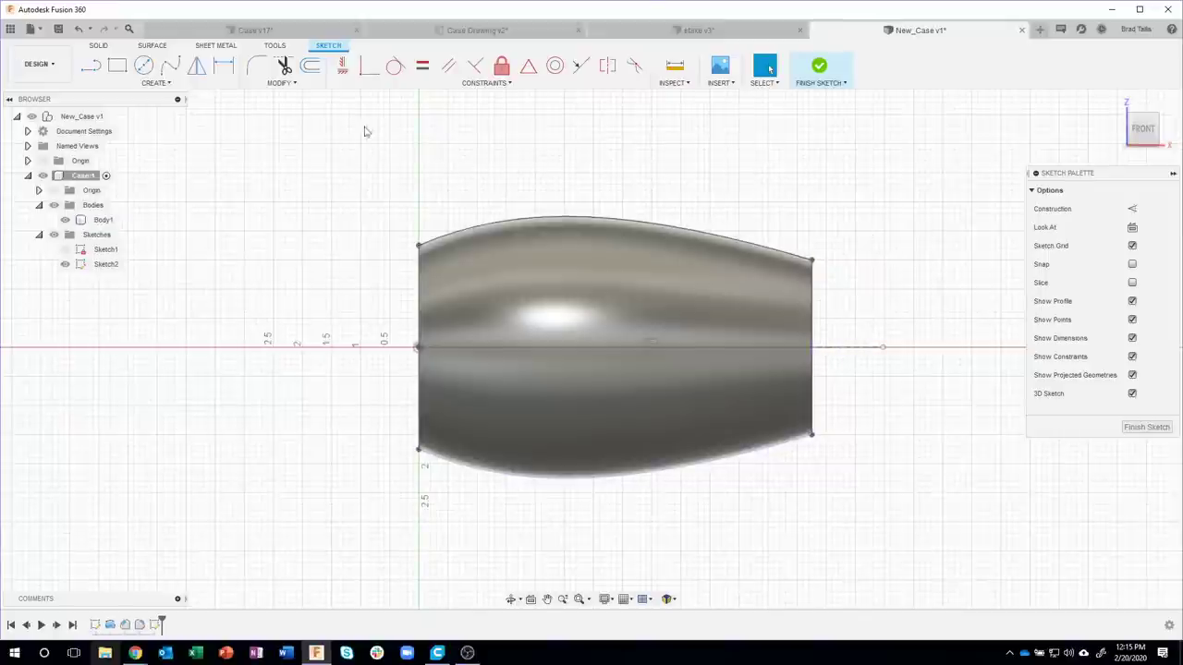
left_click(309, 66)
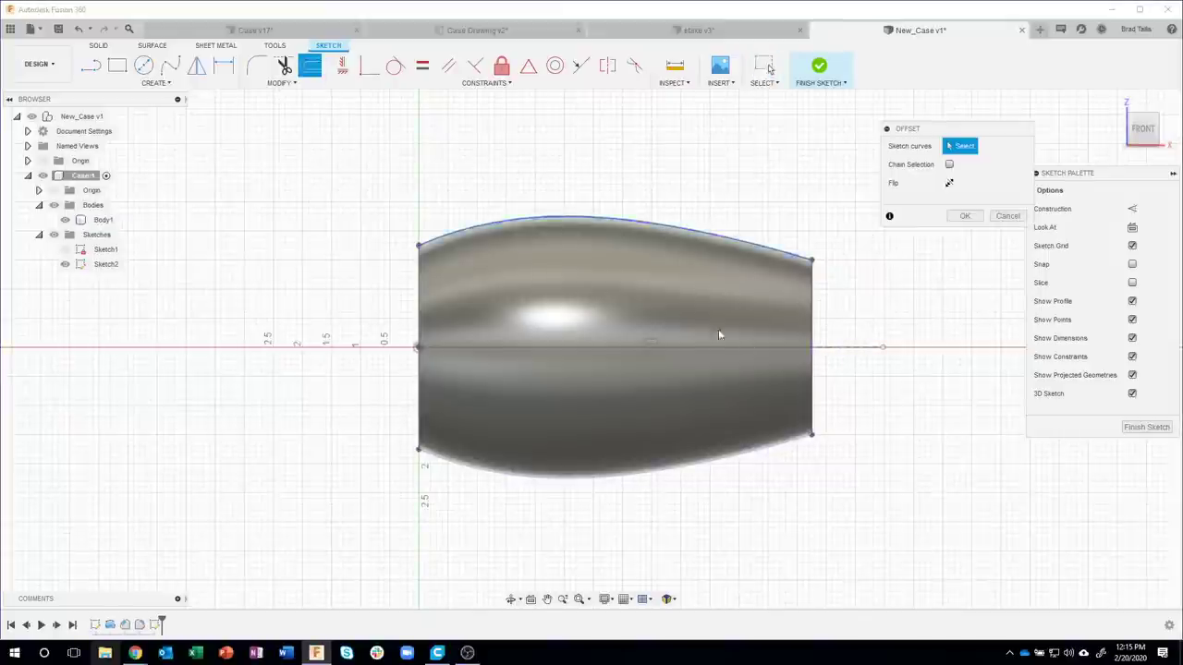
left_click(851, 348)
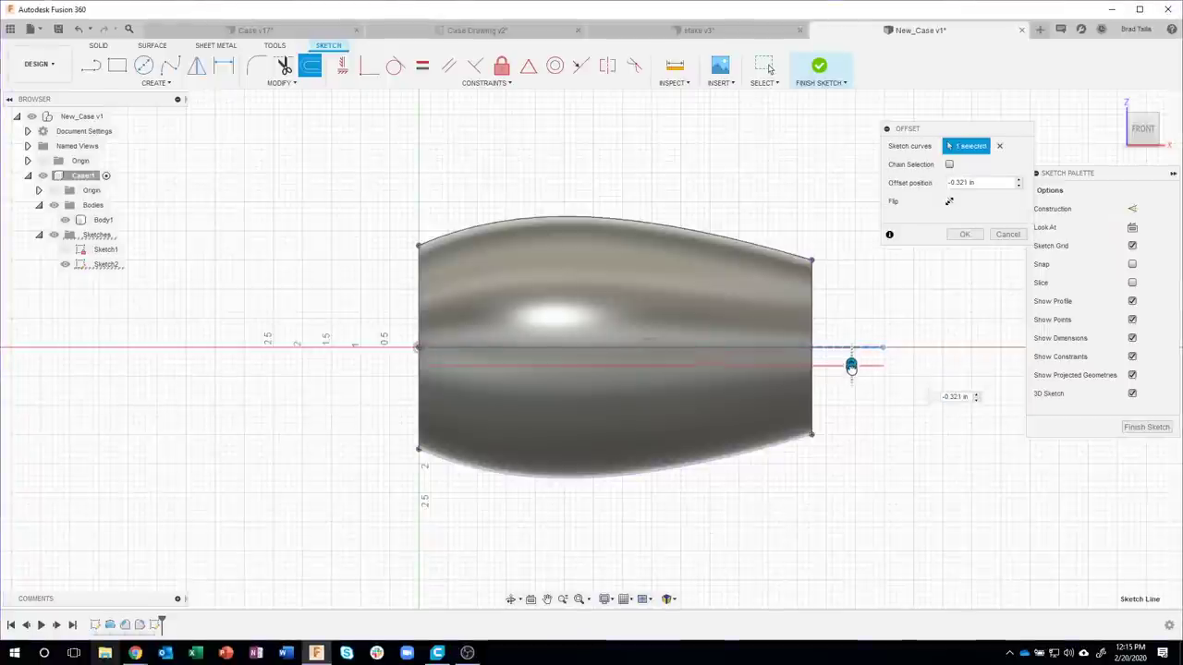
type("-5")
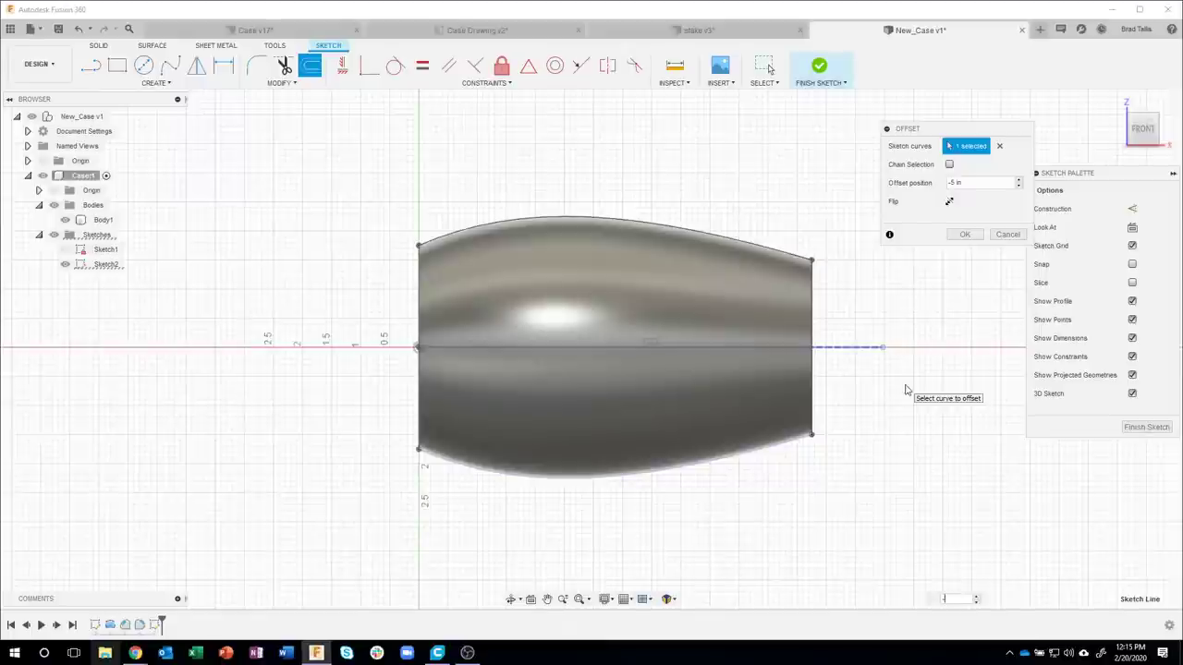
type(".")
key("Return")
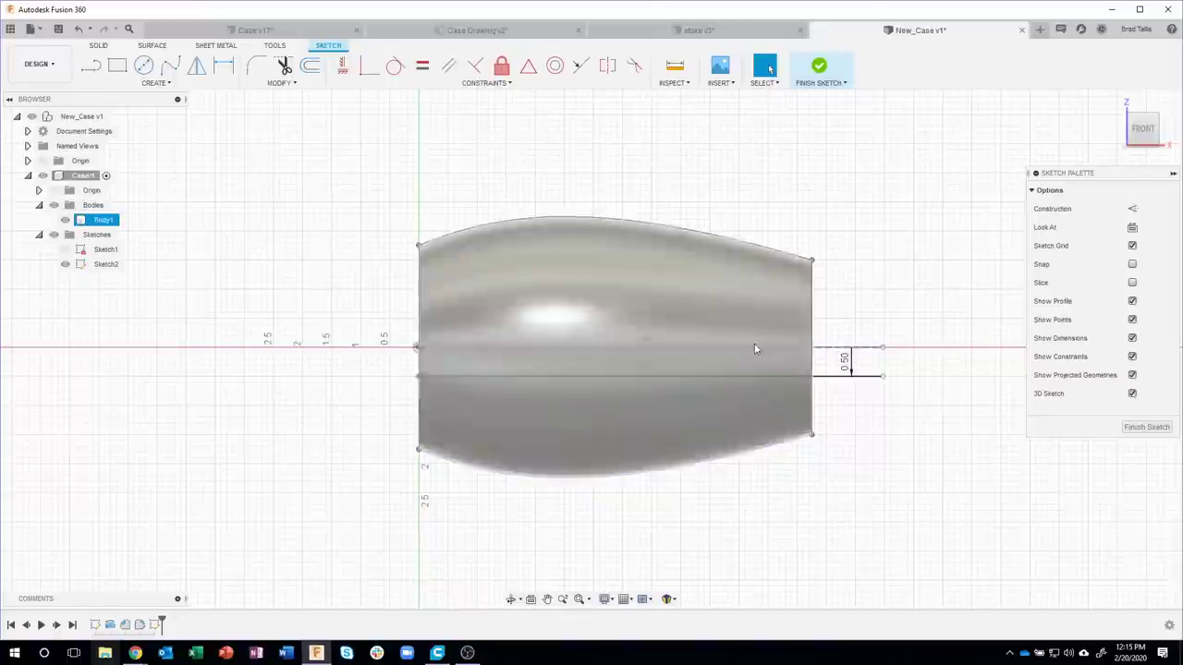
left_click(740, 376)
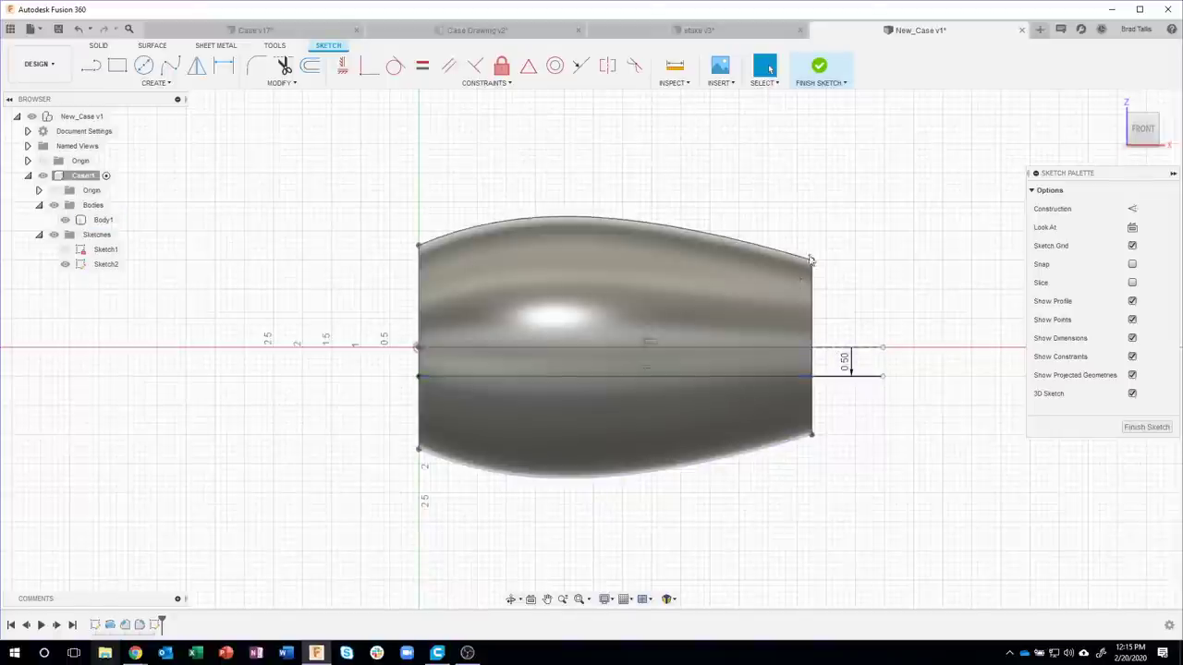
- Sketch a spline from the top-right corner through the offset line to the lower edge
left_click(170, 66)
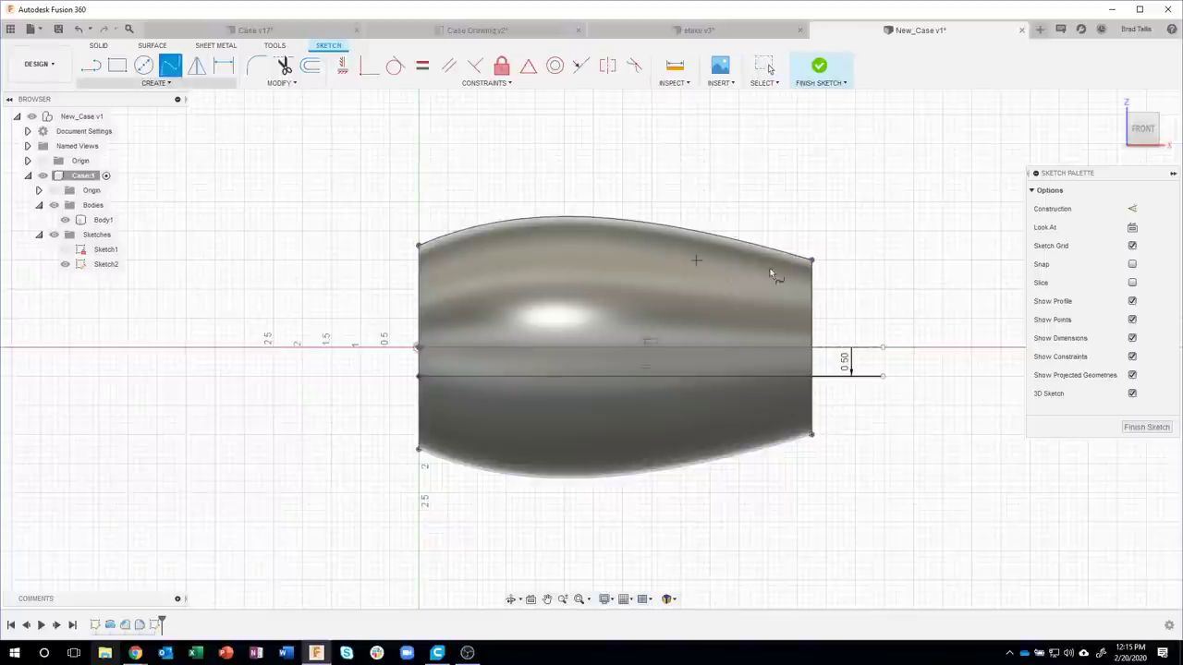
left_click(717, 377)
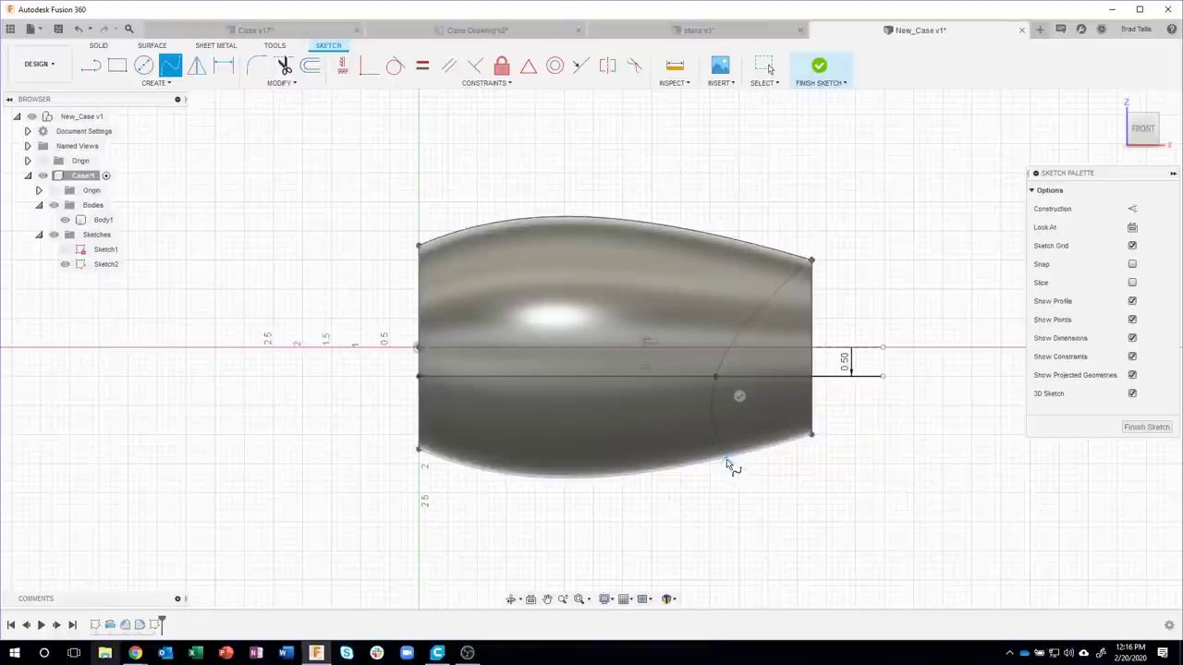
left_click(723, 459)
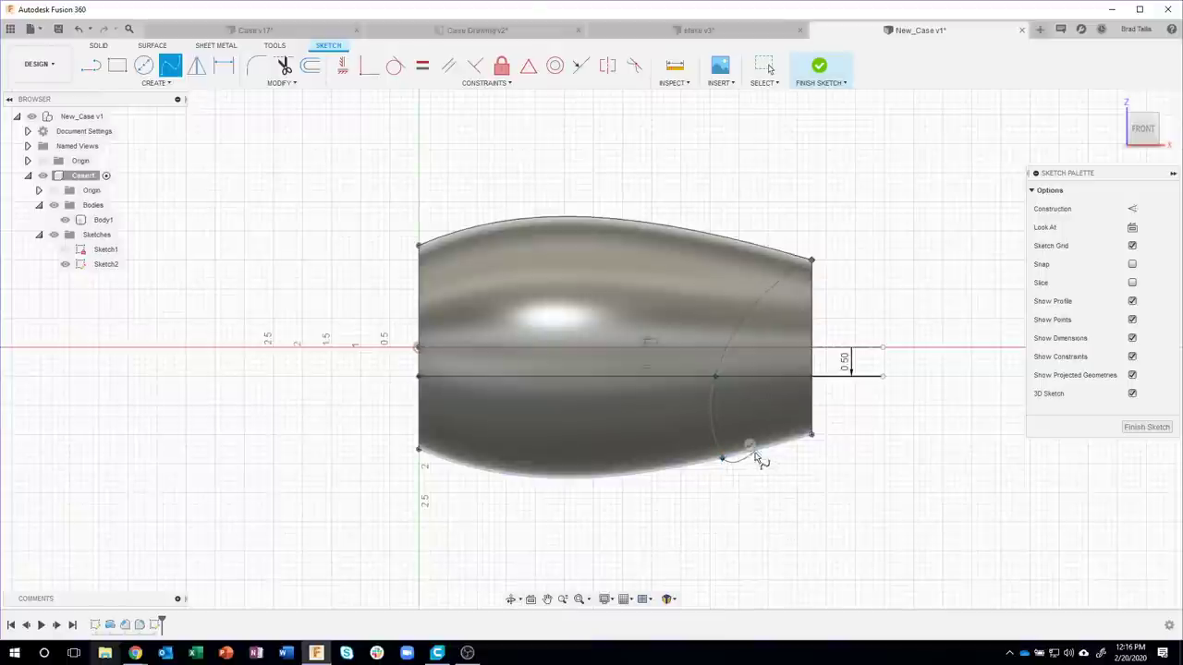
left_click(749, 446)
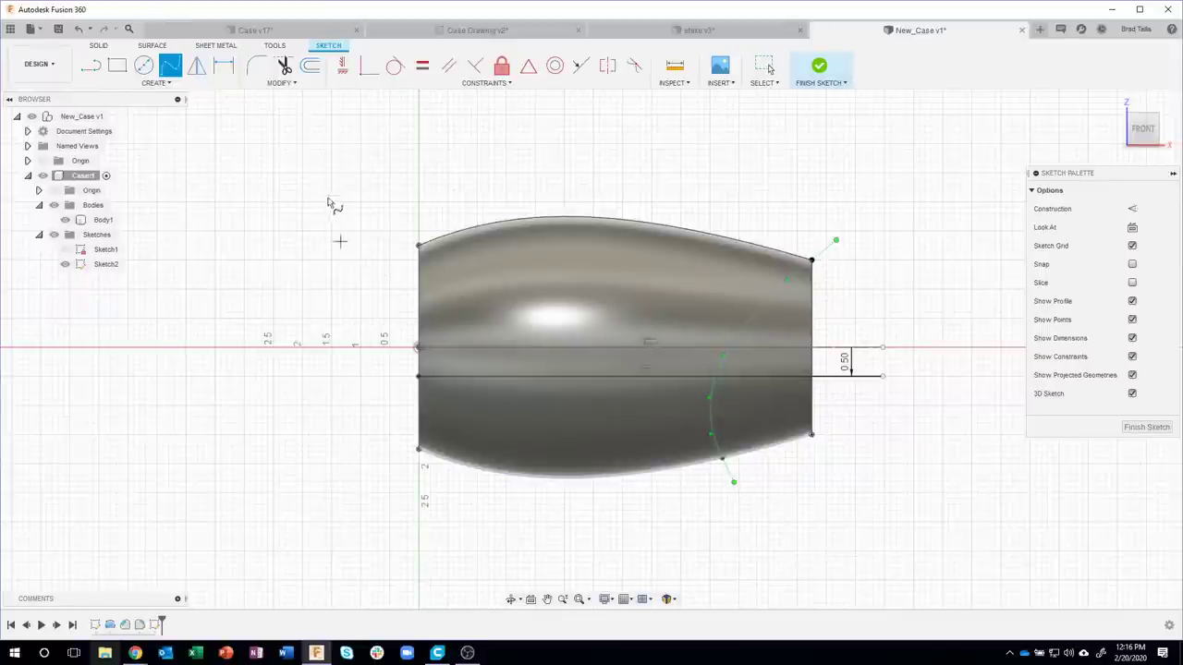
key("d")
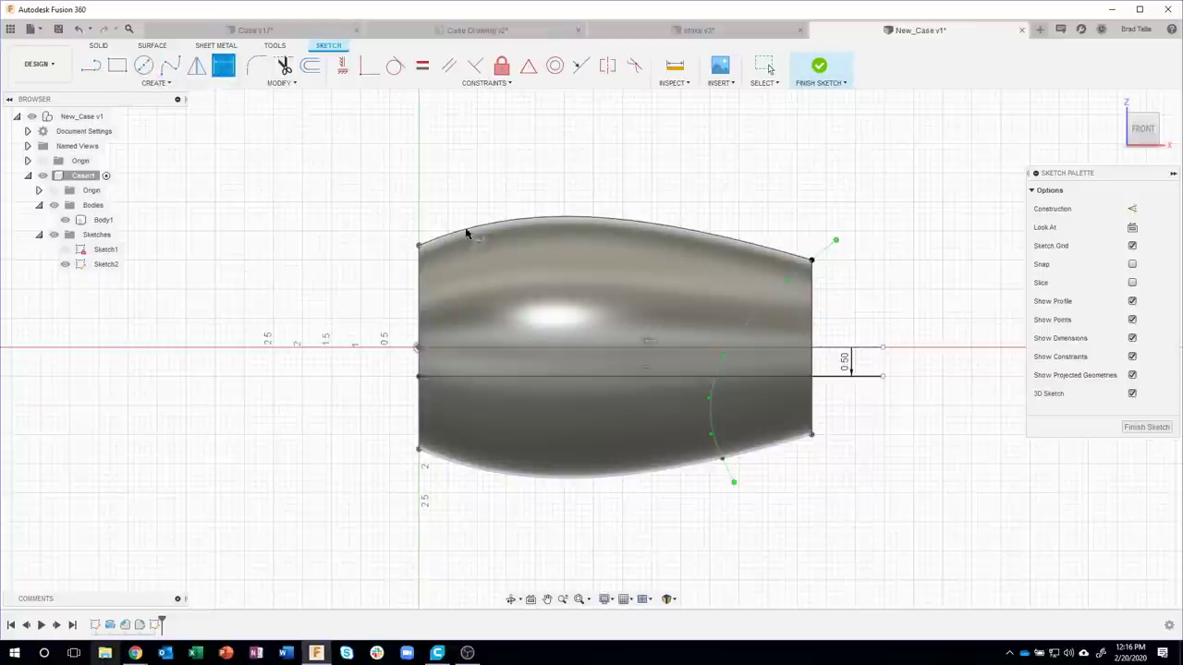
- Dimension the spline points 5.25 and 5.50 in from the case's left end, then finish Sketch2
left_click(717, 378)
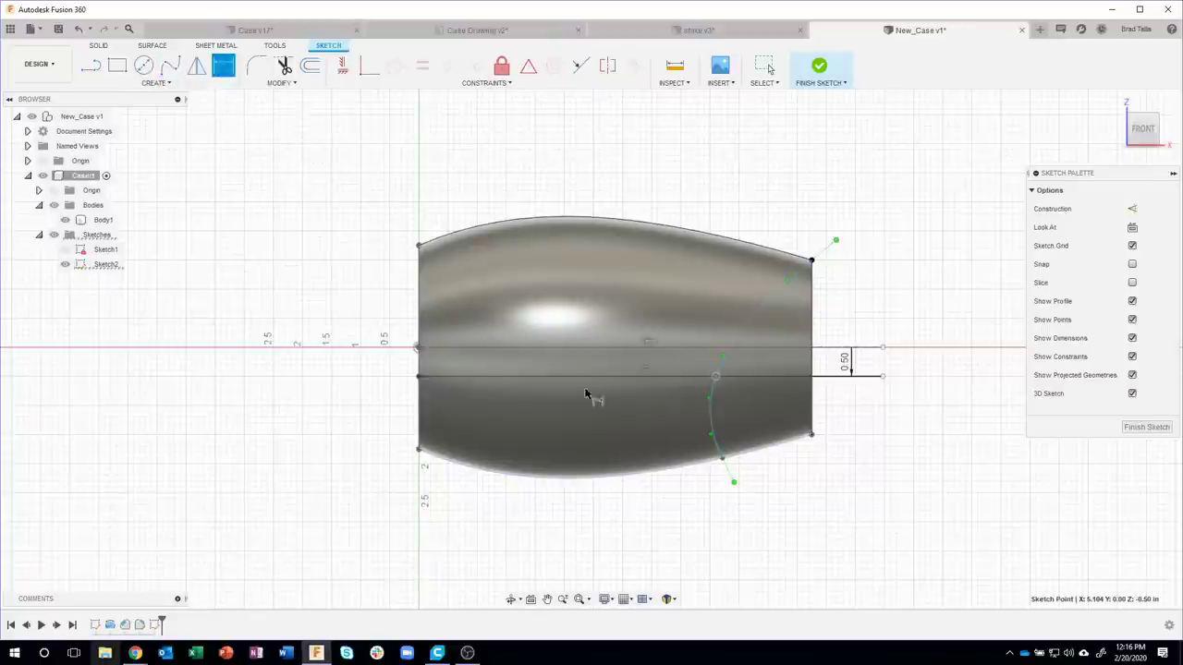
left_click(420, 376)
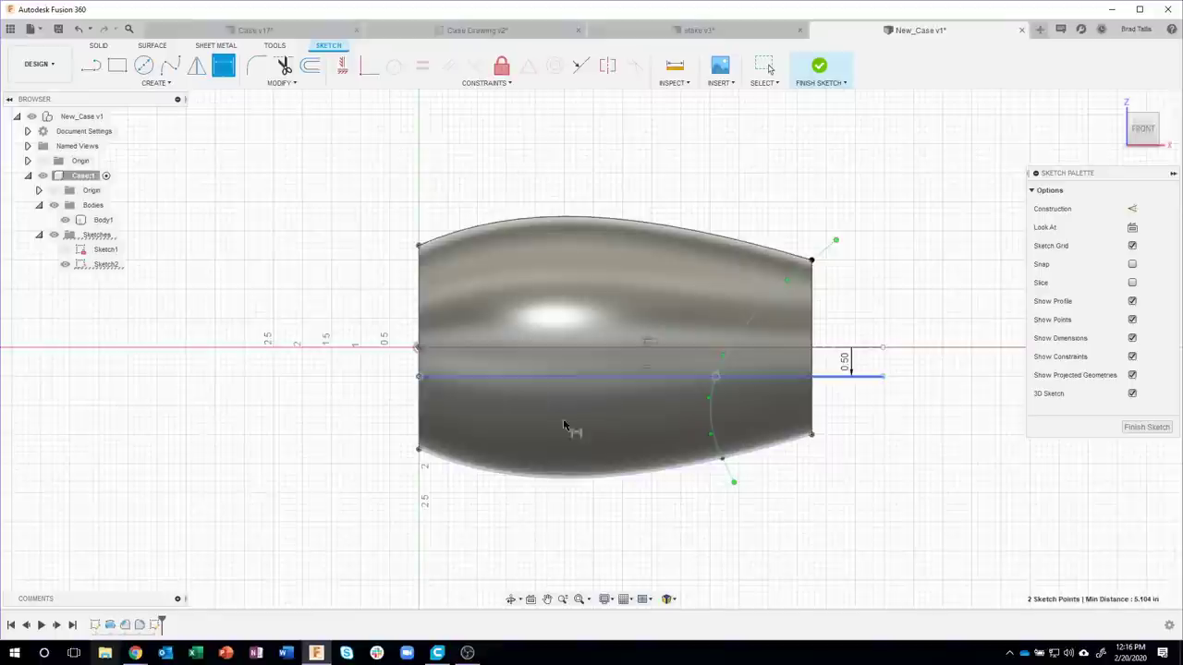
left_click(596, 545)
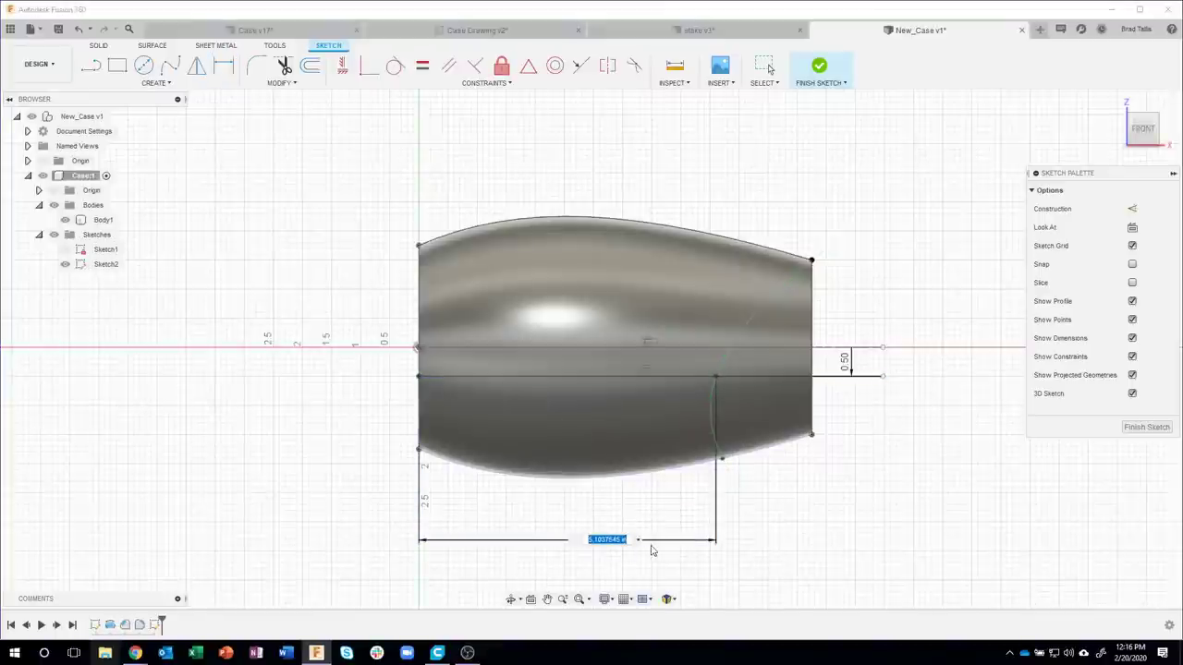
type("5.2")
type("5")
key("Return")
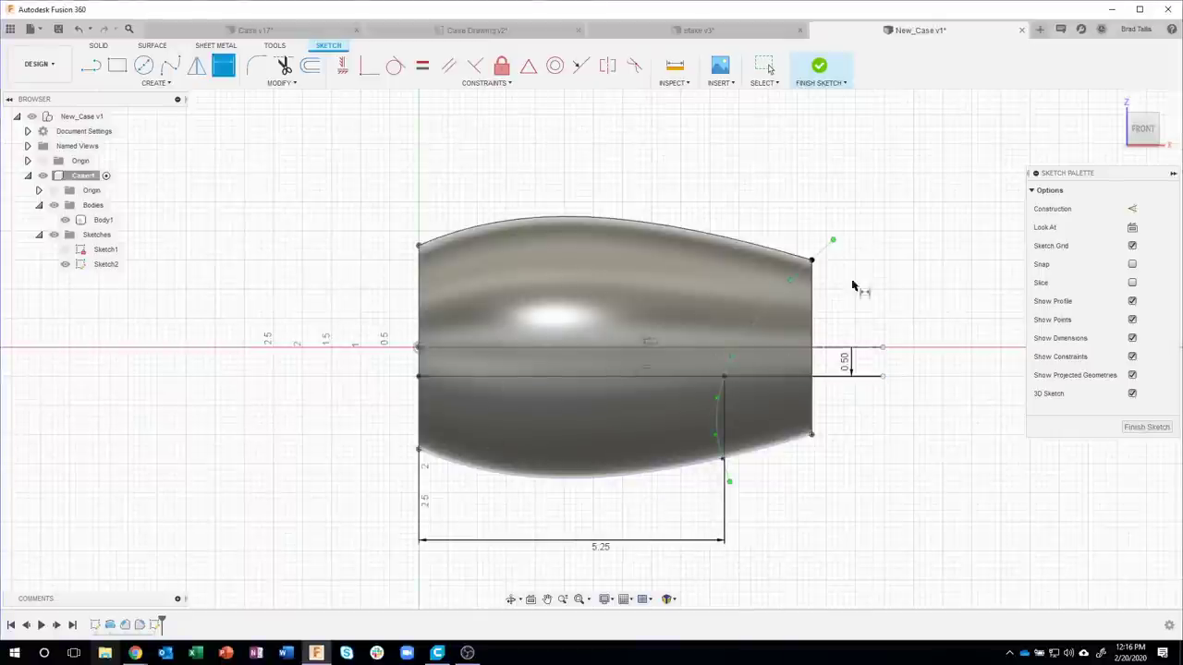
left_click(723, 459)
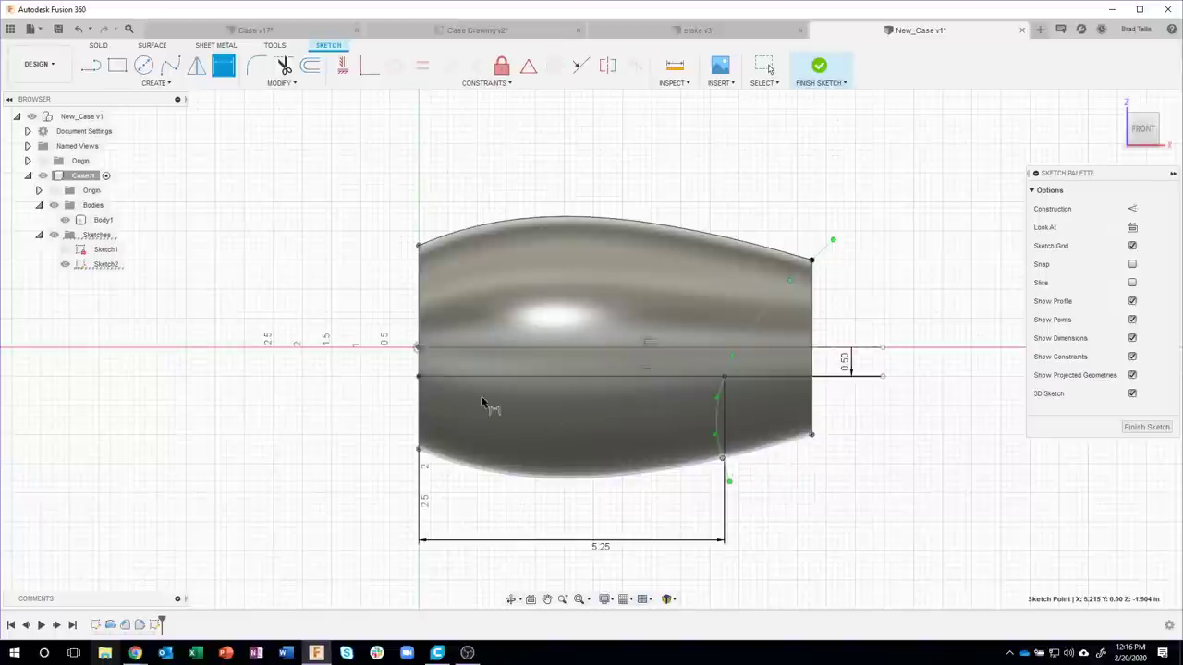
left_click(418, 376)
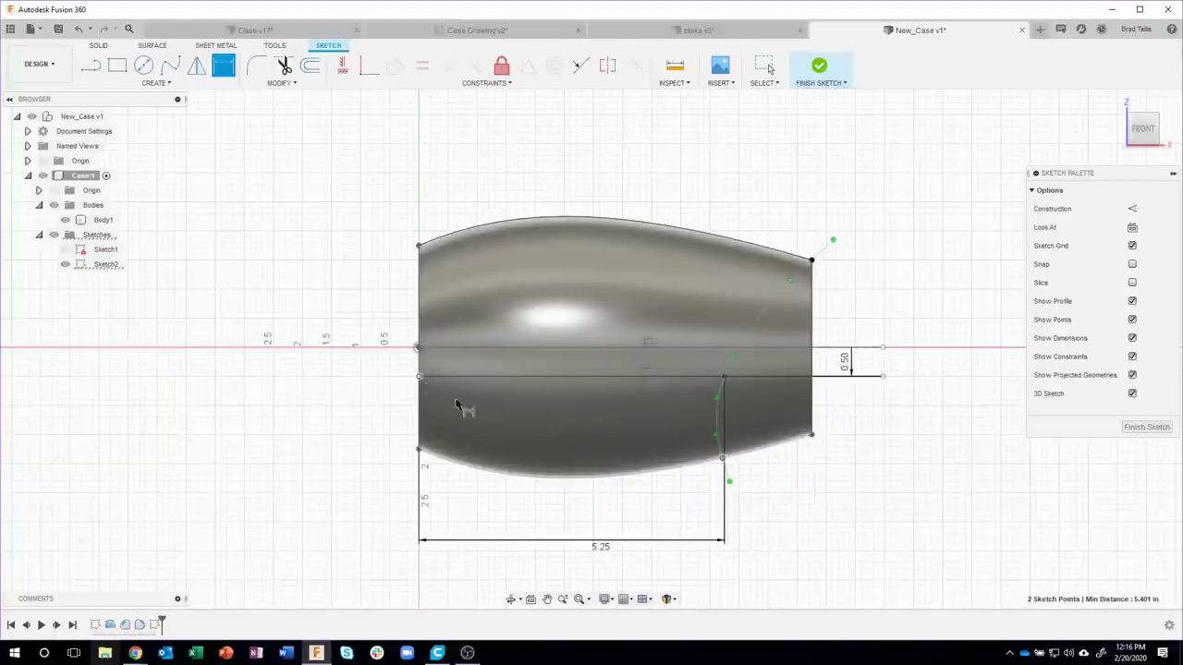
left_click(638, 573)
type("5")
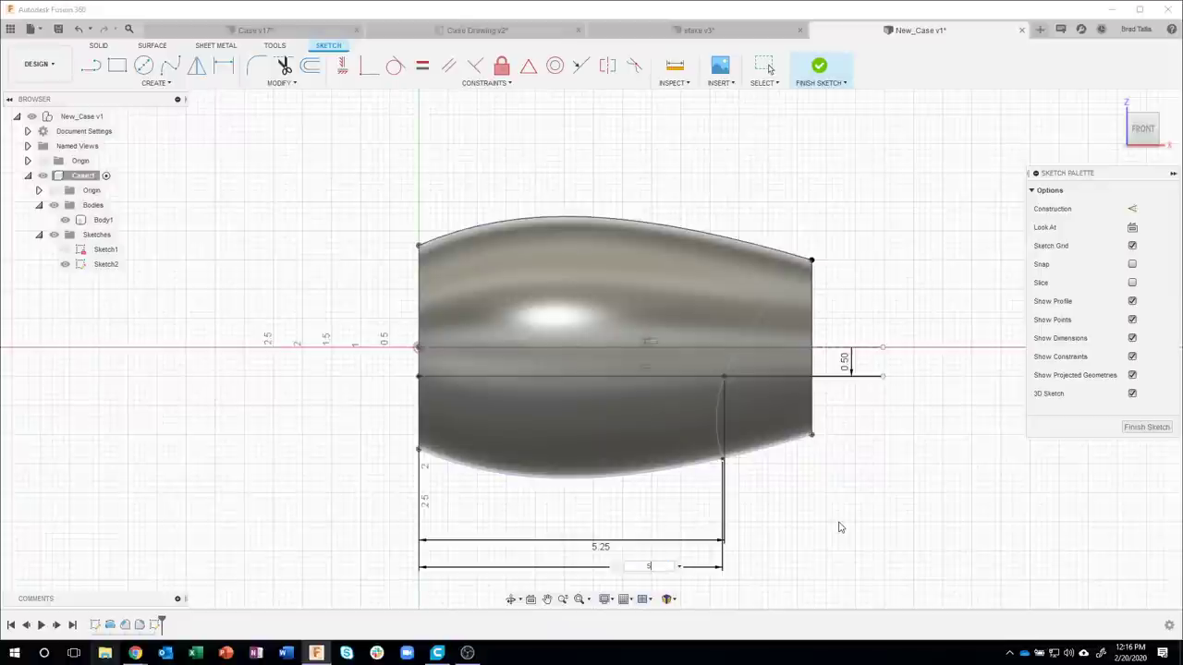
type(".5")
key("Return")
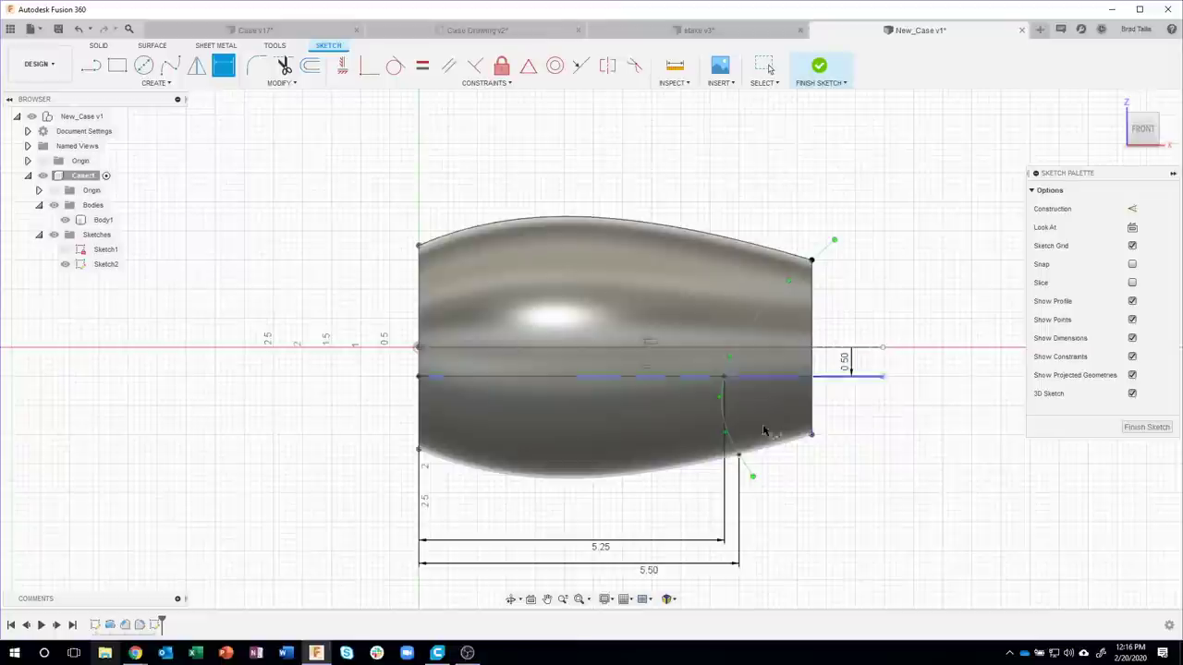
left_click(819, 73)
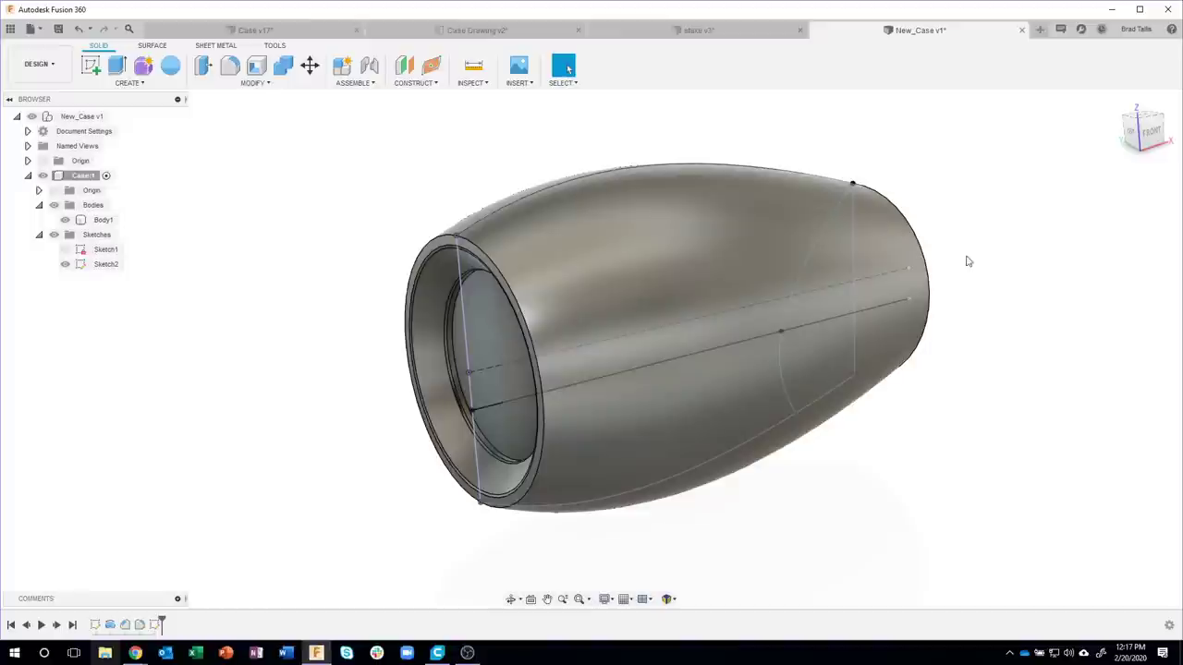
- Orbit to an angled three-quarter view of the case showing its open end
mouse_move(961, 216)
middle_mouse_down("shift")
mouse_move(887, 204)
mouse_move(893, 174)
middle_mouse_up("shift")
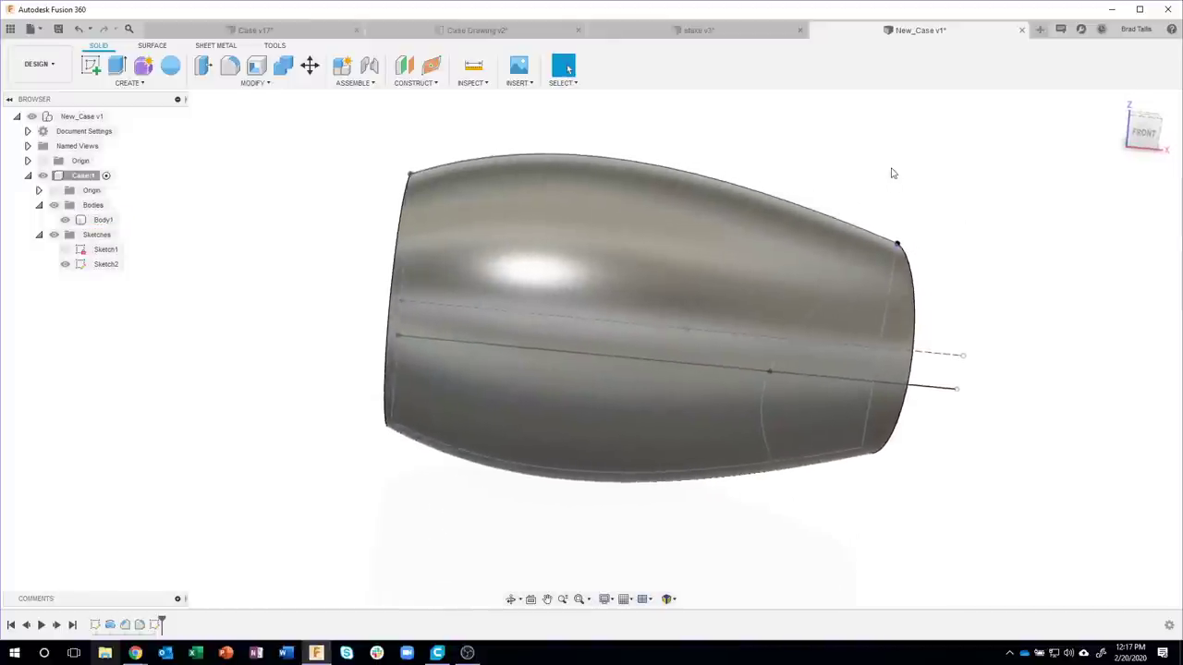
mouse_move(430, 131)
middle_mouse_down("shift")
mouse_move(329, 119)
mouse_move(277, 93)
middle_mouse_up("shift")
- Split the case body along the Sketch2 curve into Body1 and Body2
left_click(269, 86)
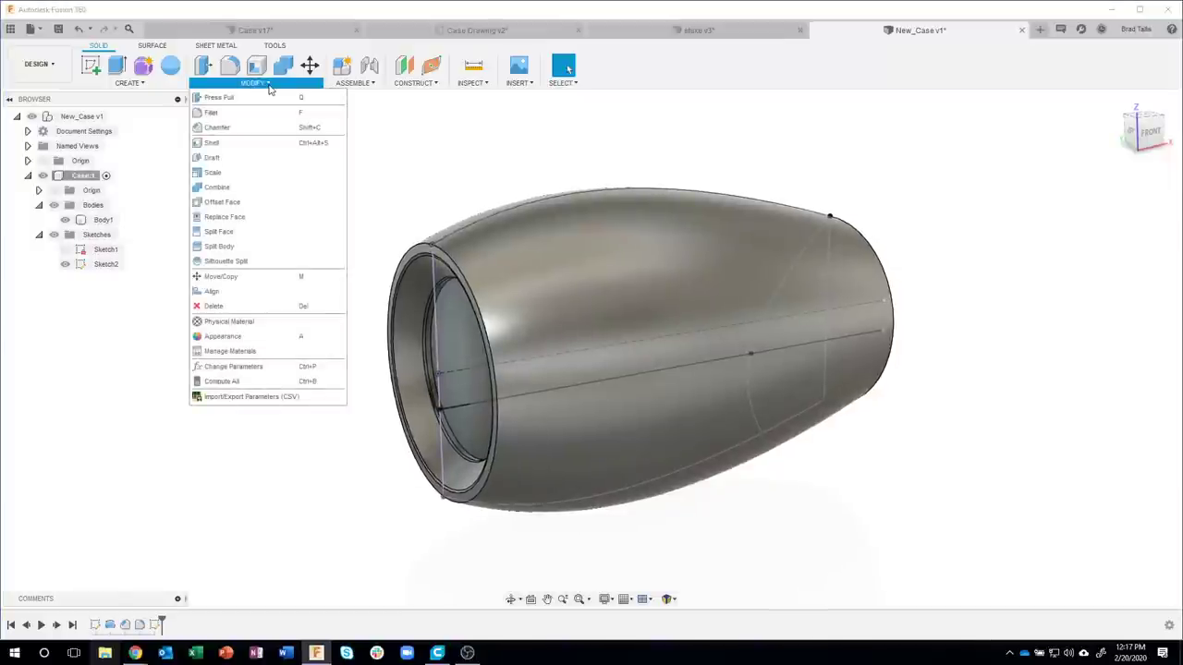
left_click(220, 246)
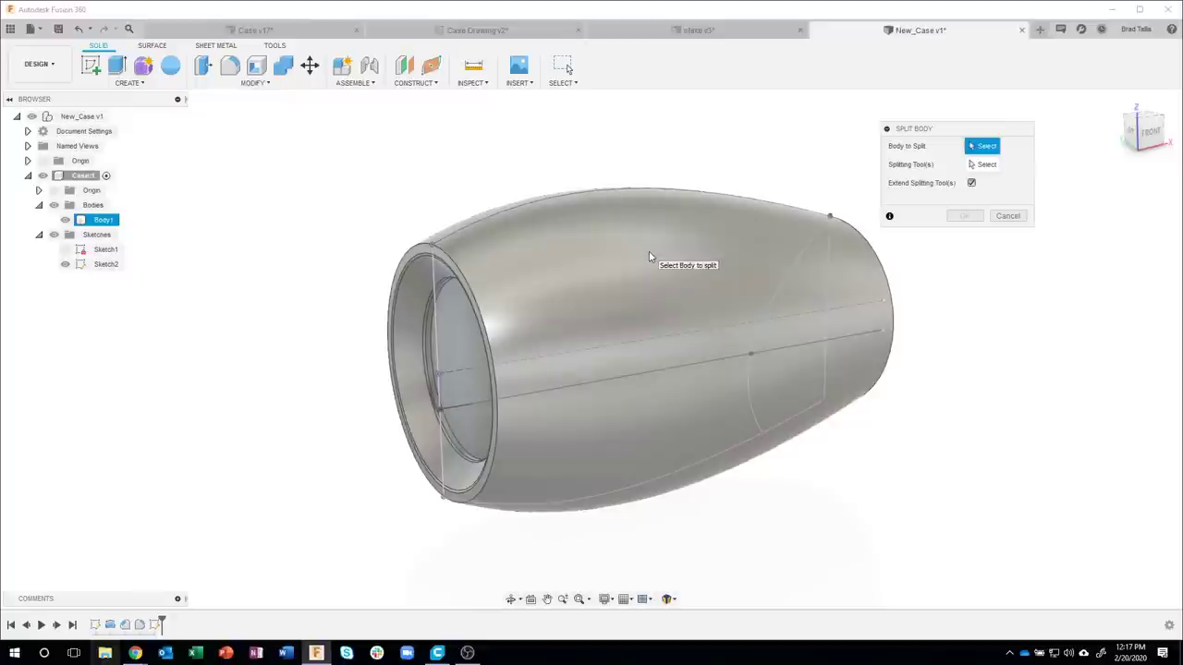
left_click(699, 250)
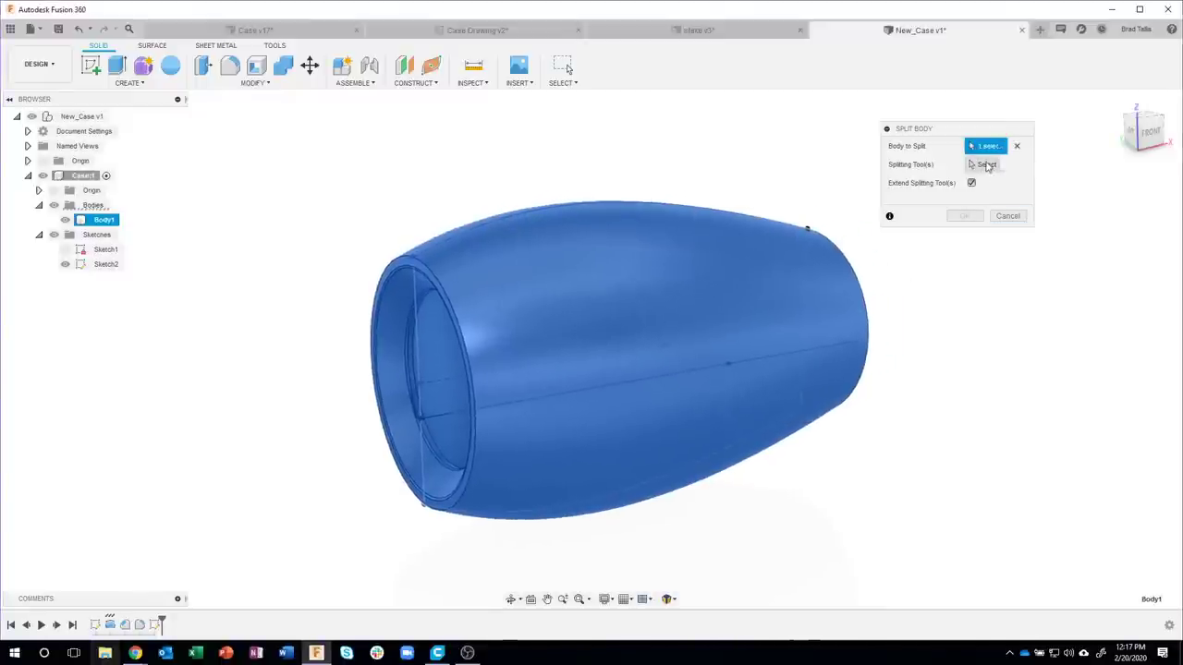
left_click(986, 164)
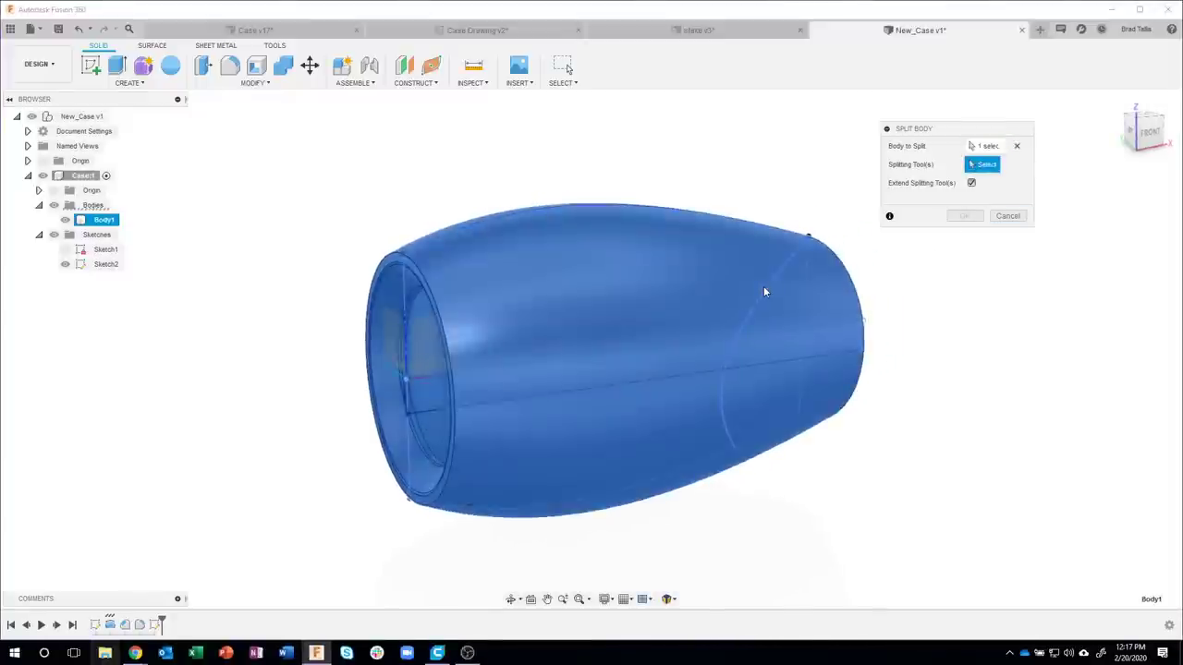
left_click(773, 287)
mouse_move(773, 287)
middle_mouse_down("shift")
mouse_move(956, 561)
mouse_move(919, 454)
mouse_move(992, 422)
mouse_move(971, 357)
mouse_move(793, 228)
middle_mouse_up("shift")
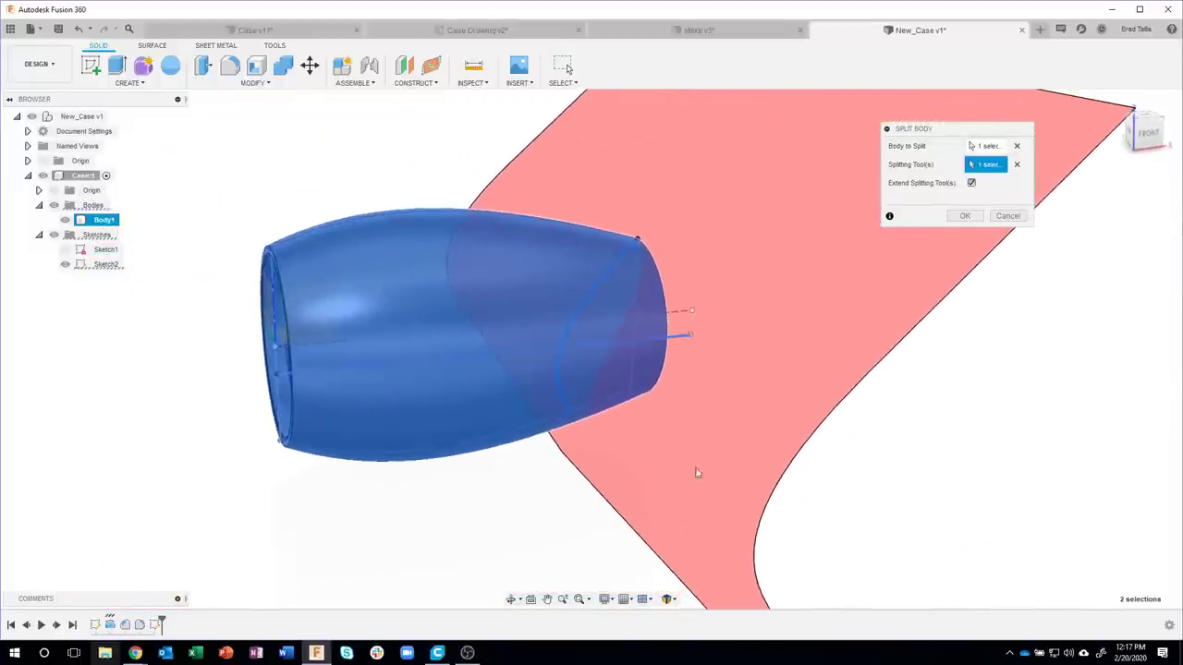
middle_click_drag(995, 256, 969, 216, "shift")
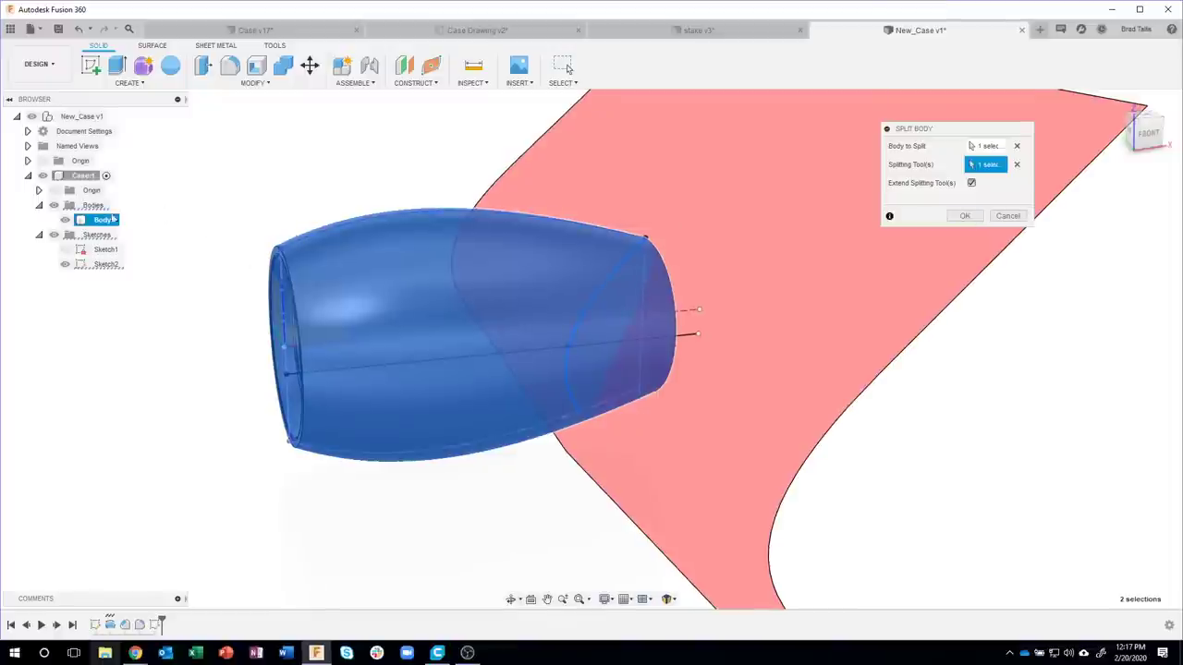
left_click(974, 217)
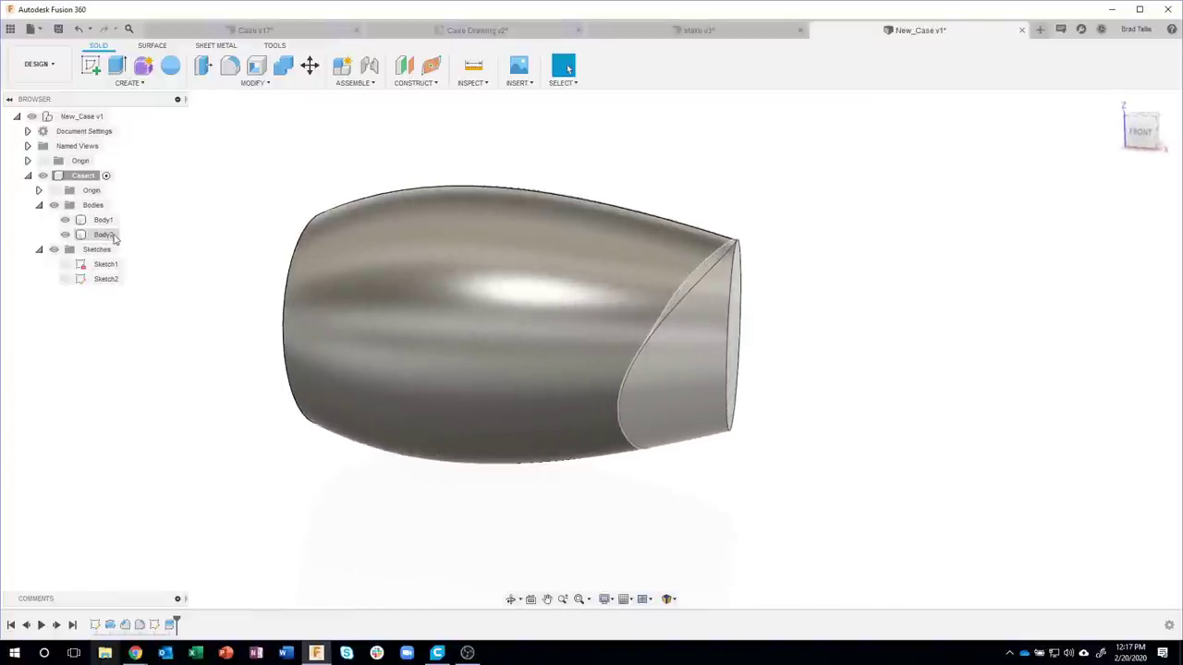
- Remove Body2 from the design via the browser
right_click(105, 236)
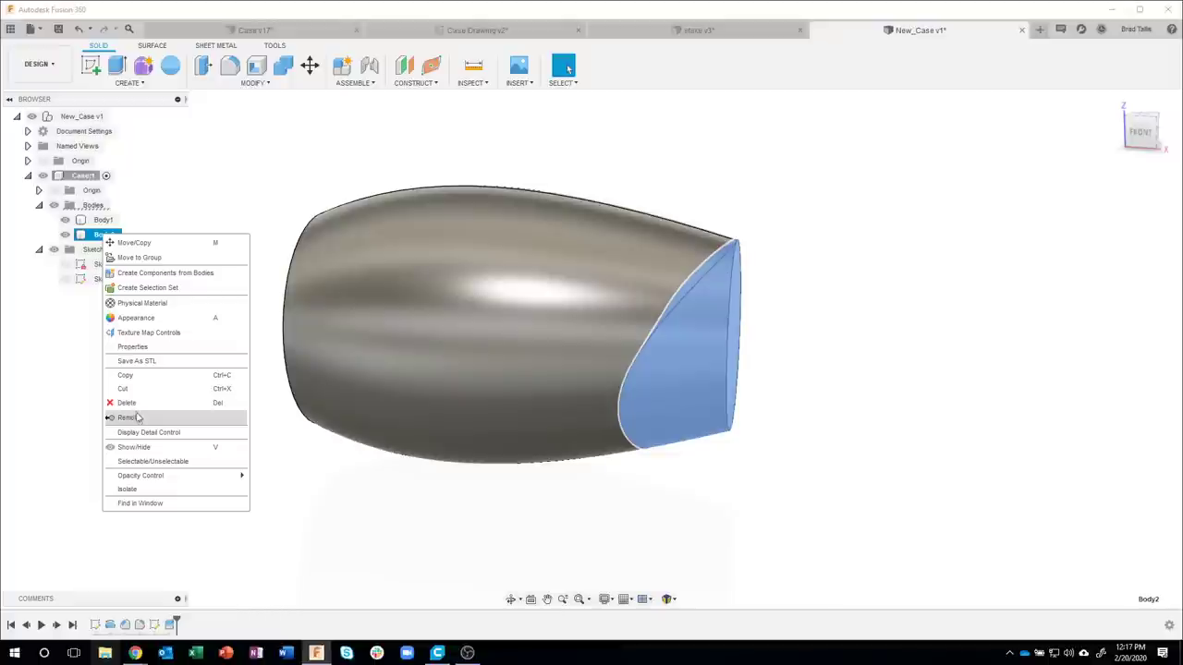
left_click(139, 416)
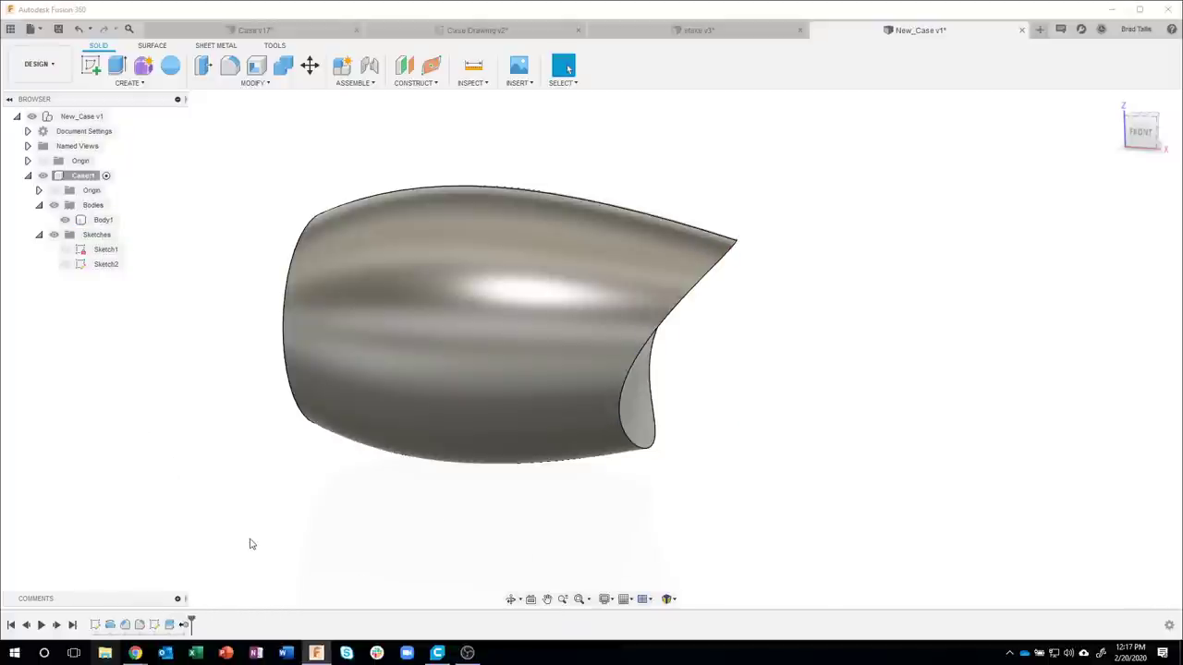
right_click(104, 221)
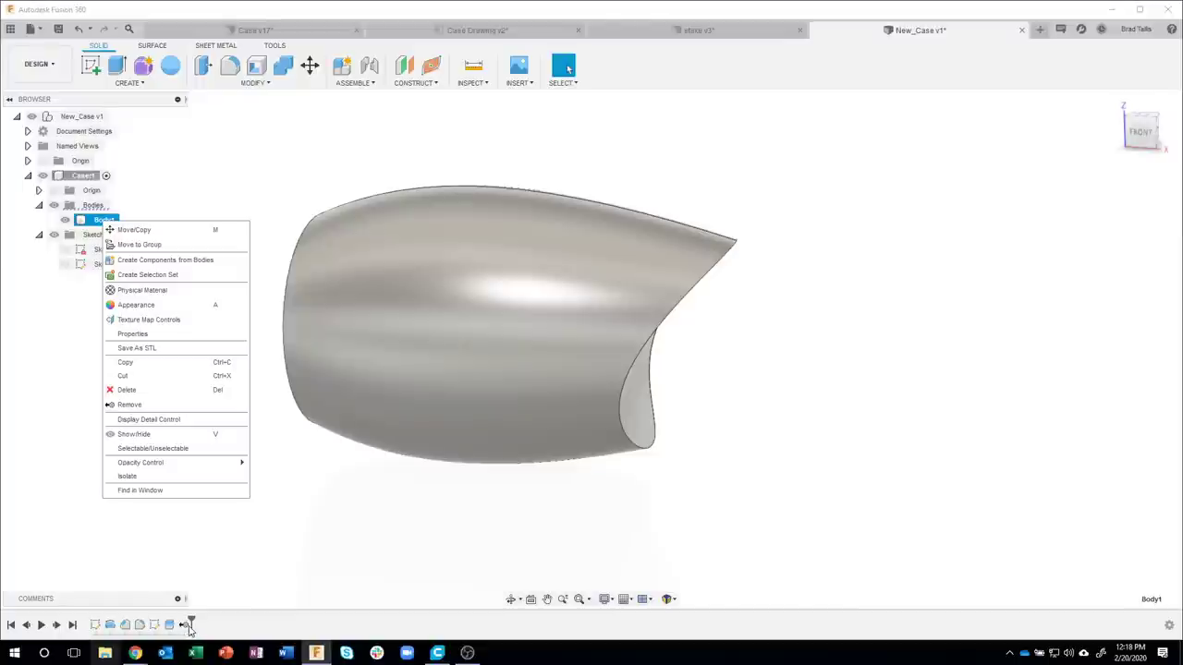
- Suppress the Body2 removal in the timeline, restore it, and inspect the cut end
left_click(238, 565)
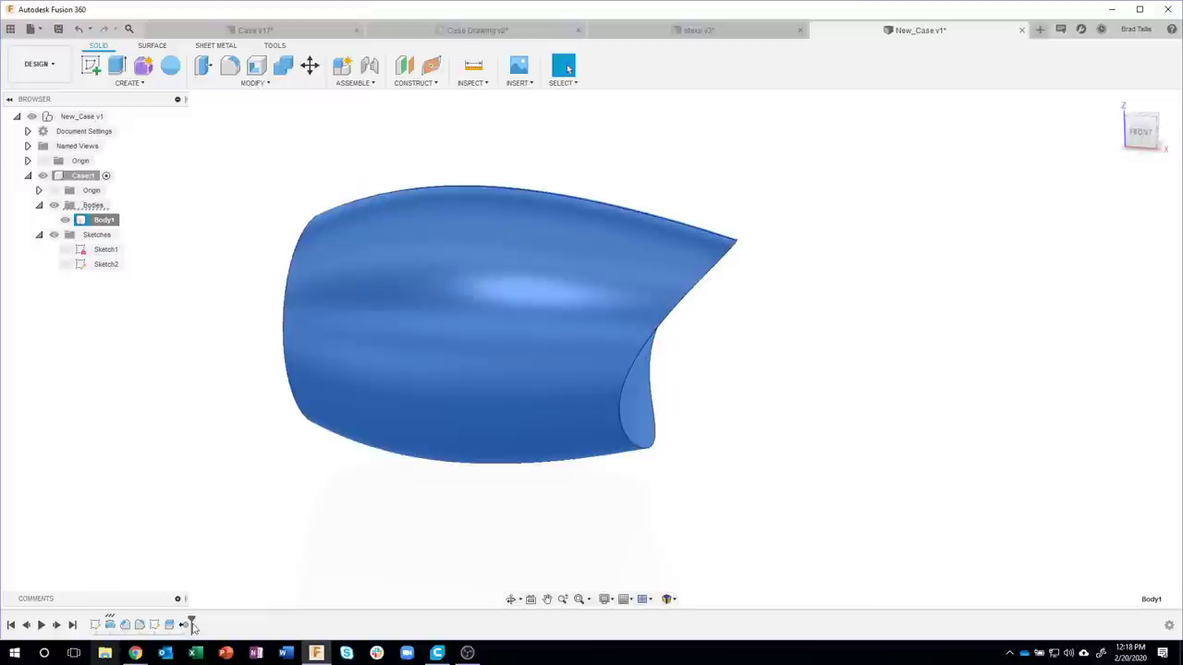
right_click(184, 626)
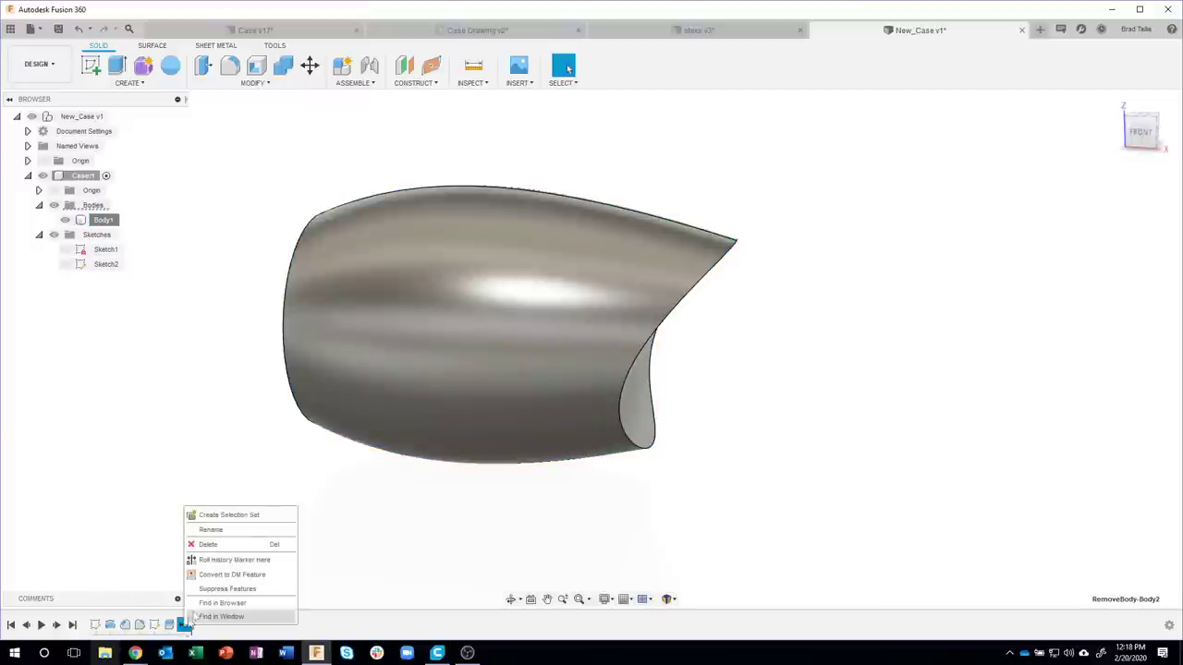
left_click(233, 587)
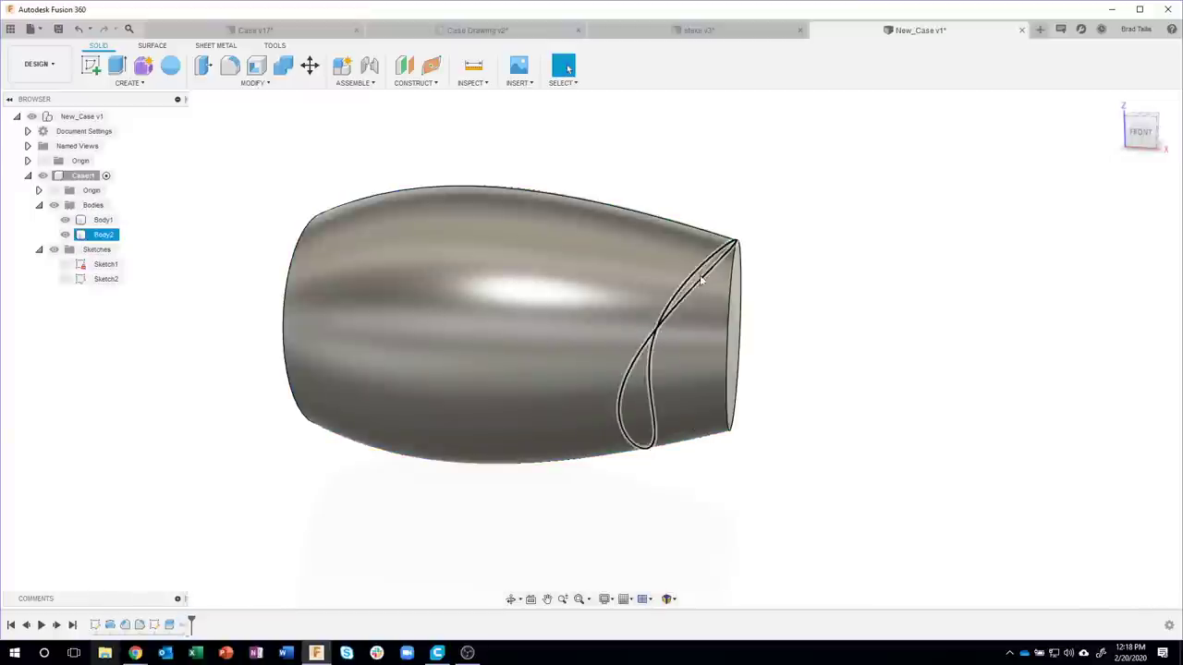
right_click(183, 625)
left_click(229, 587)
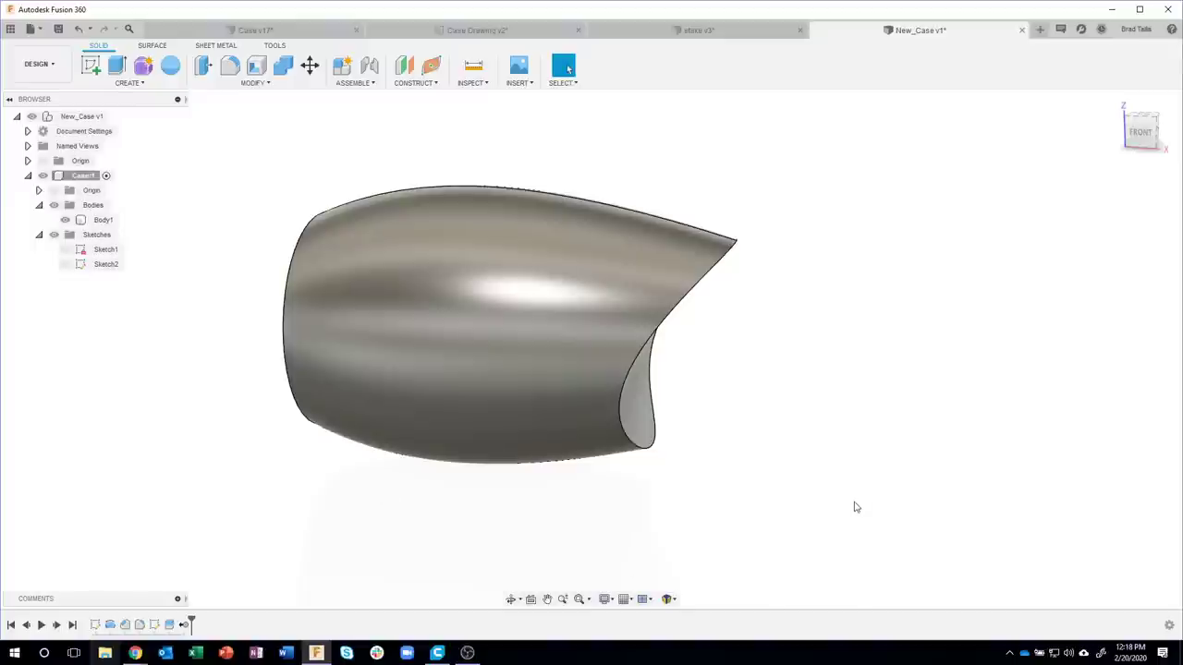
middle_click_drag(854, 507, 853, 505, "shift")
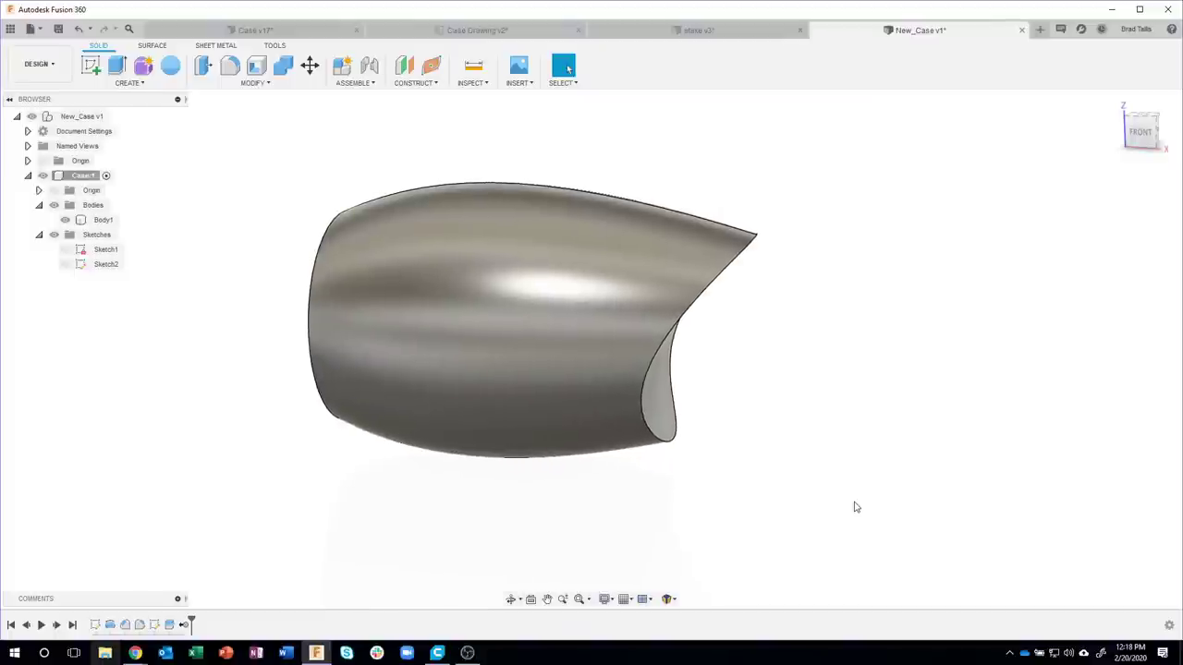
middle_click_drag(854, 463, 816, 382, "shift")
- Start a 0.1 in fillet on the curved cut edge of Body1
left_click(727, 325)
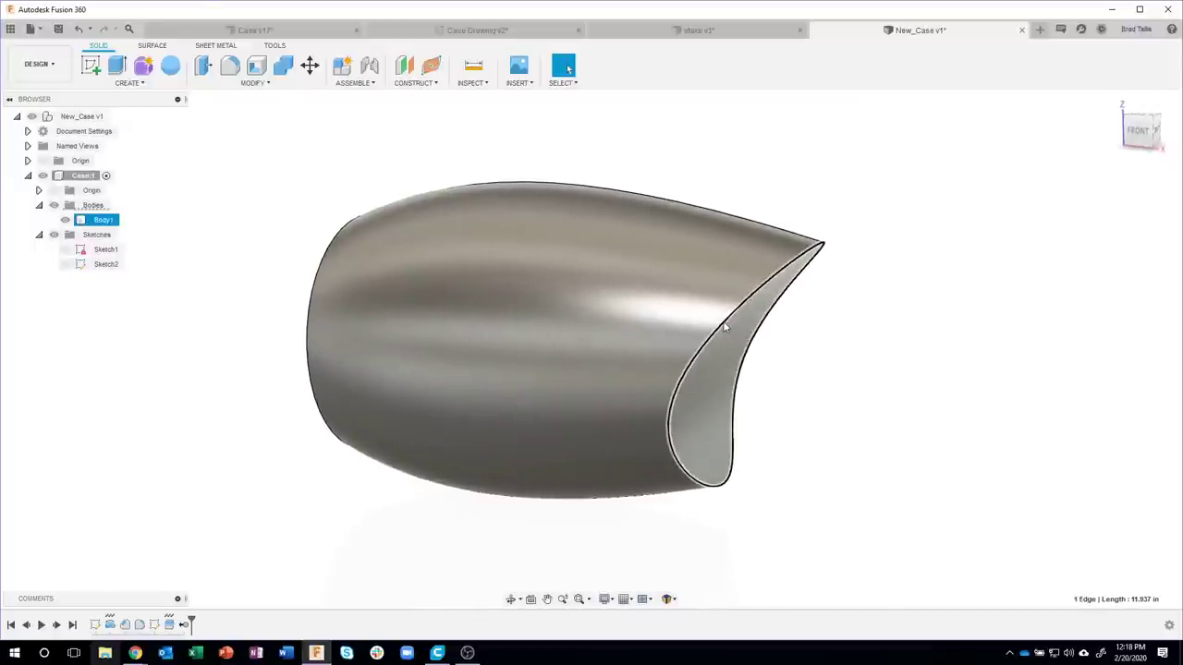
right_click(727, 325)
left_click(702, 386)
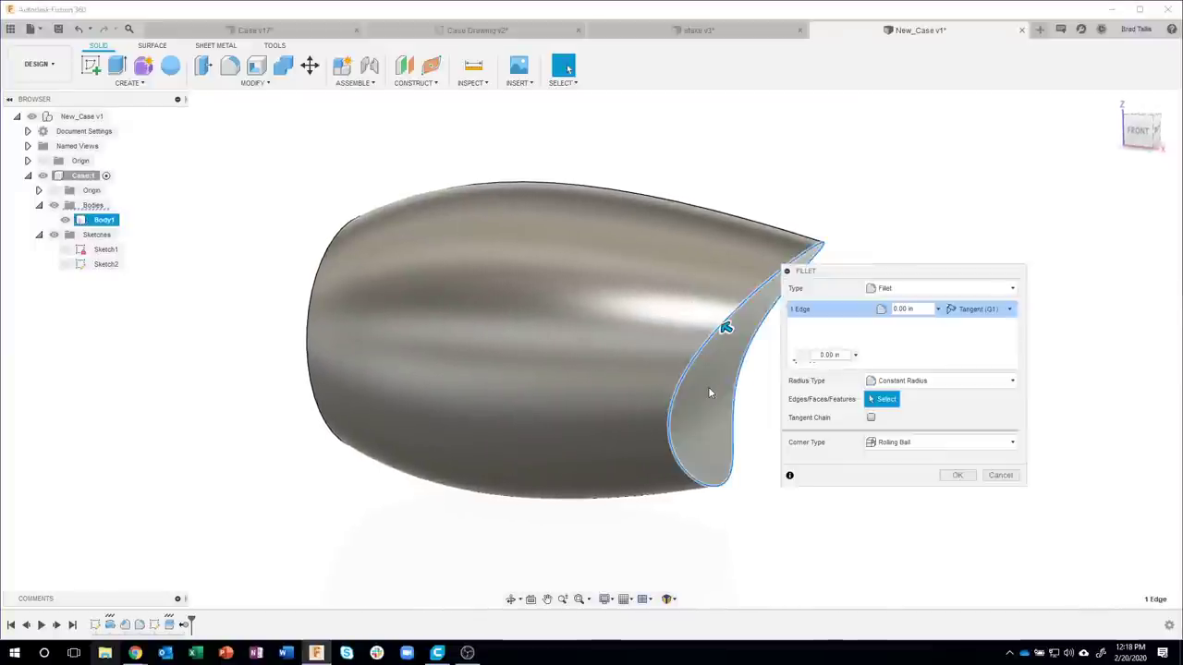
left_click(933, 307)
type(".1")
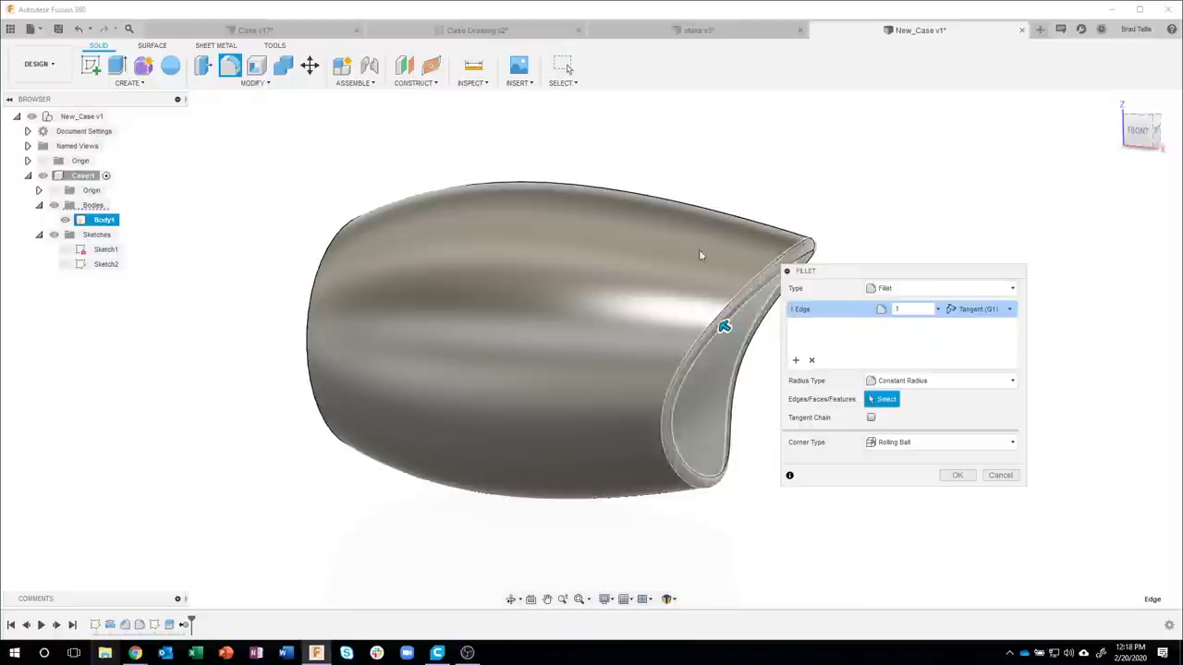
- Add the front rim edge to the 0.1 in fillet and apply it
mouse_move(872, 256)
middle_mouse_down("shift")
mouse_move(588, 243)
mouse_move(419, 277)
middle_mouse_up("shift")
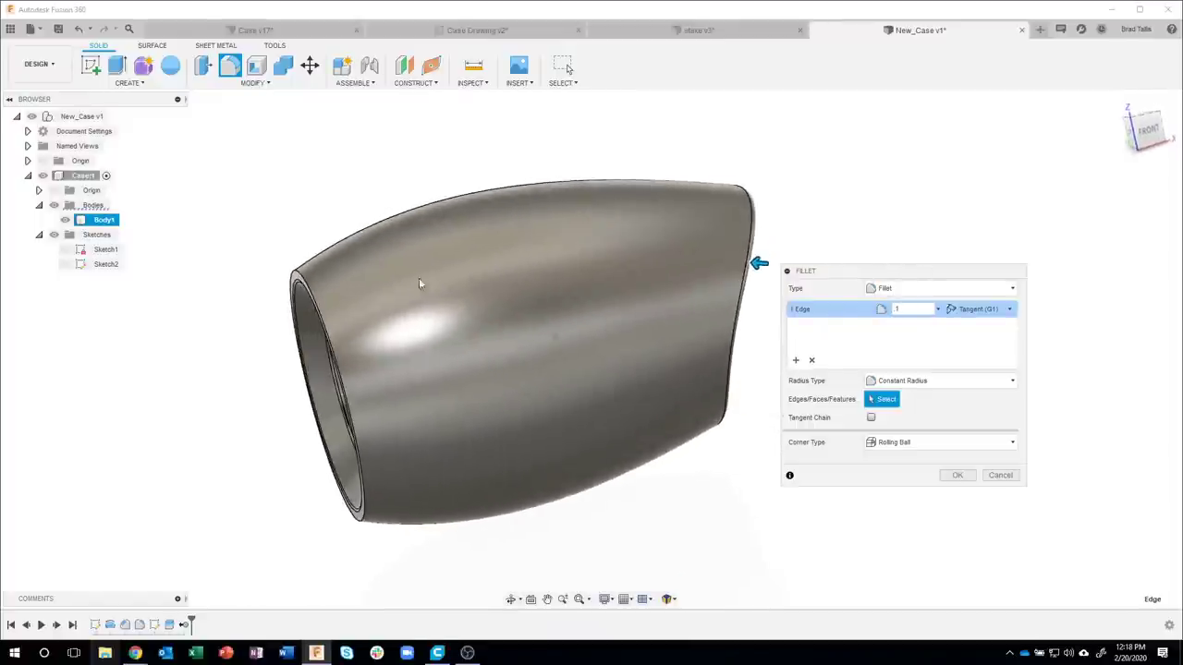
left_click(296, 277)
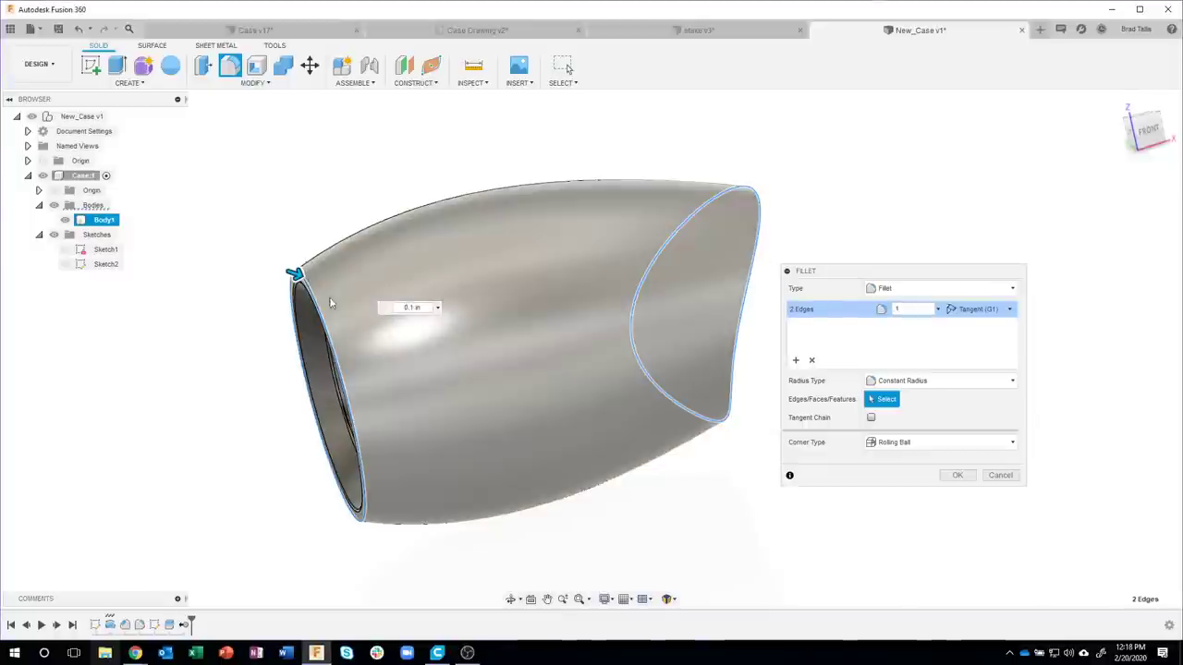
mouse_move(510, 485)
middle_mouse_down("shift")
mouse_move(520, 496)
mouse_move(507, 525)
middle_mouse_up("shift")
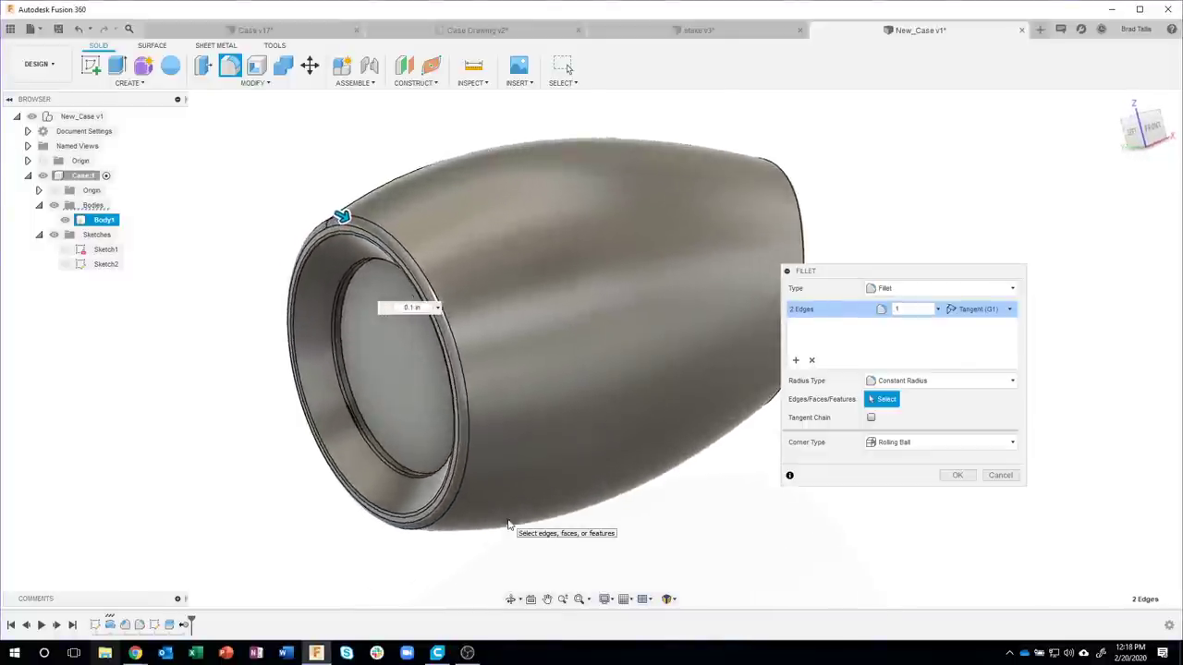
middle_click_drag(665, 483, 457, 590, "shift")
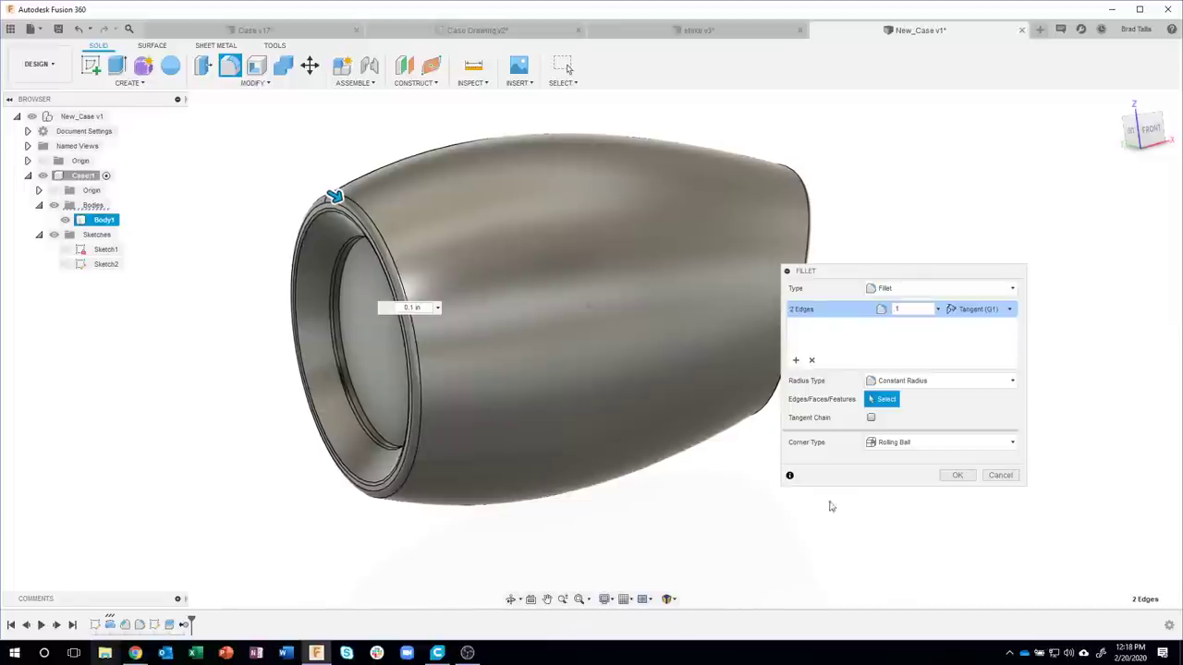
left_click(957, 475)
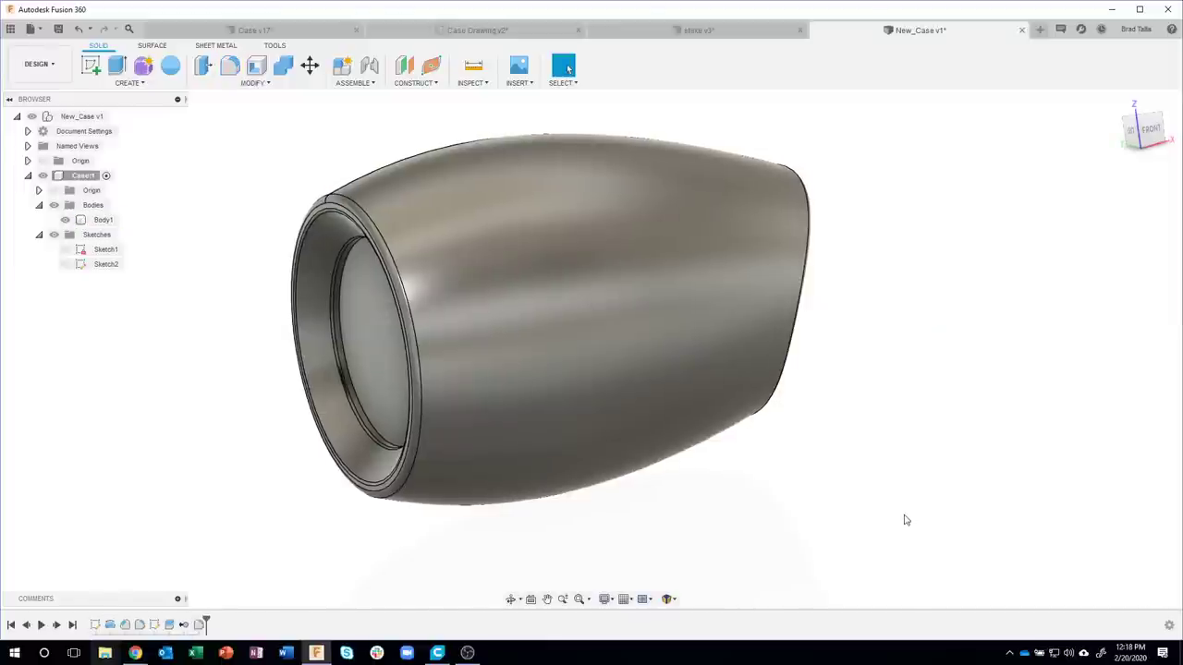
middle_click_drag(906, 520, 612, 450, "shift")
left_click(611, 450)
mouse_move(520, 432)
middle_mouse_down("shift")
mouse_move(418, 357)
mouse_move(277, 296)
middle_mouse_up("shift")
left_click(253, 274)
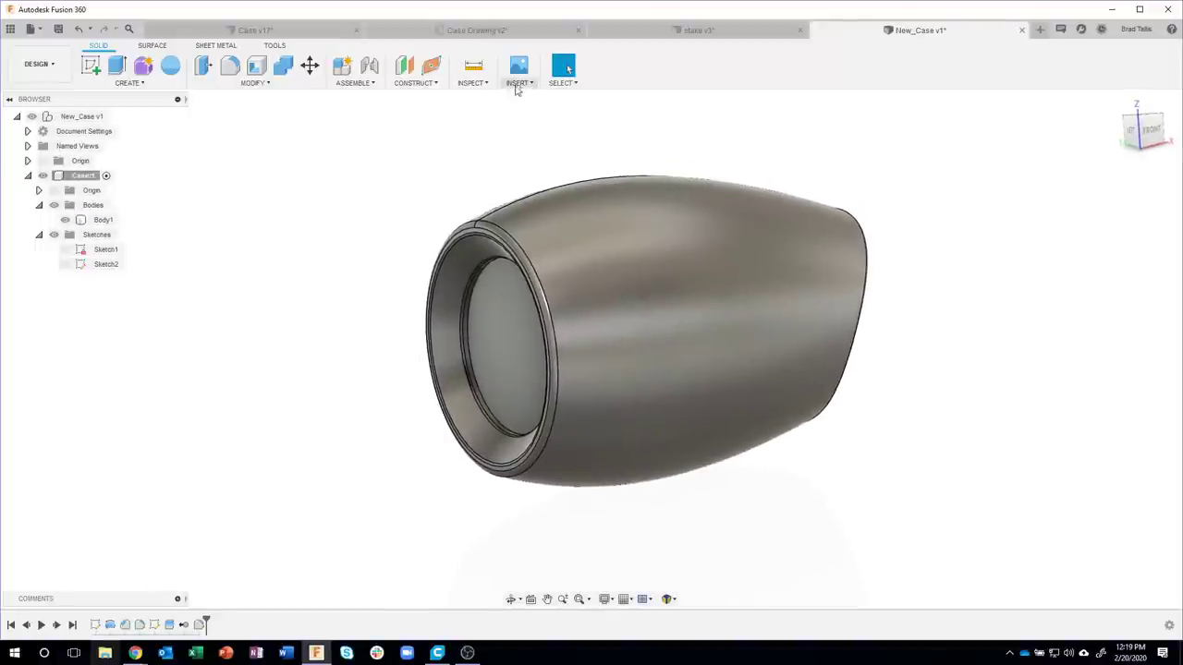
- Save an XZ-plane section analysis of the case, then hide the Analysis folder
left_click(475, 87)
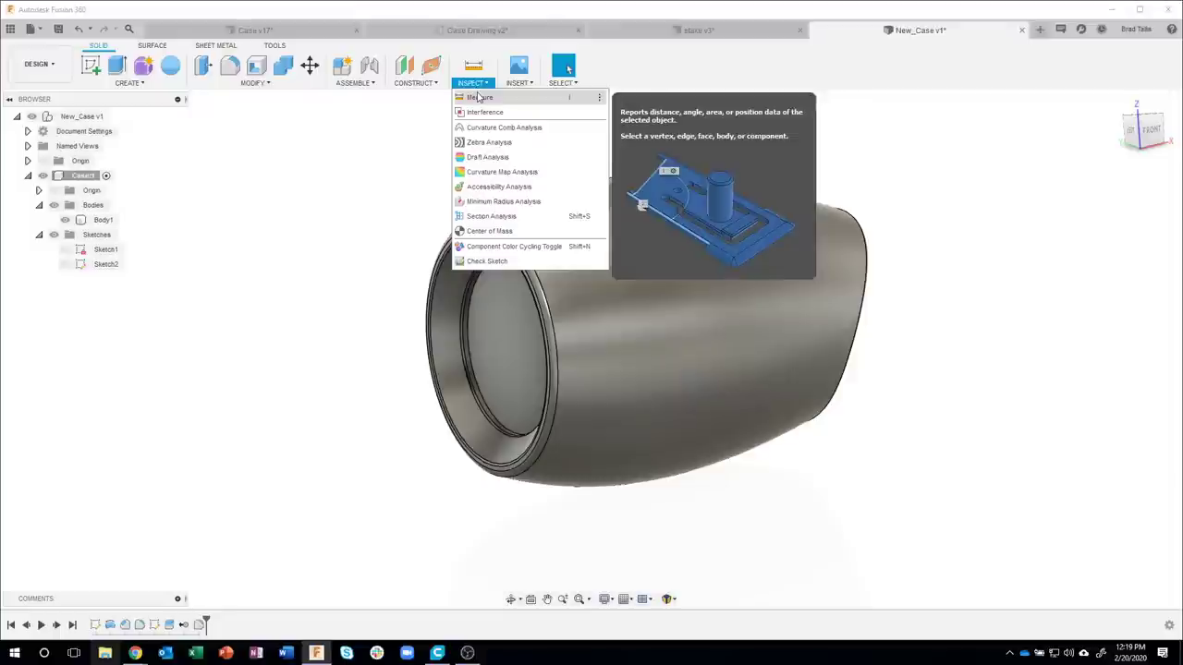
left_click(491, 215)
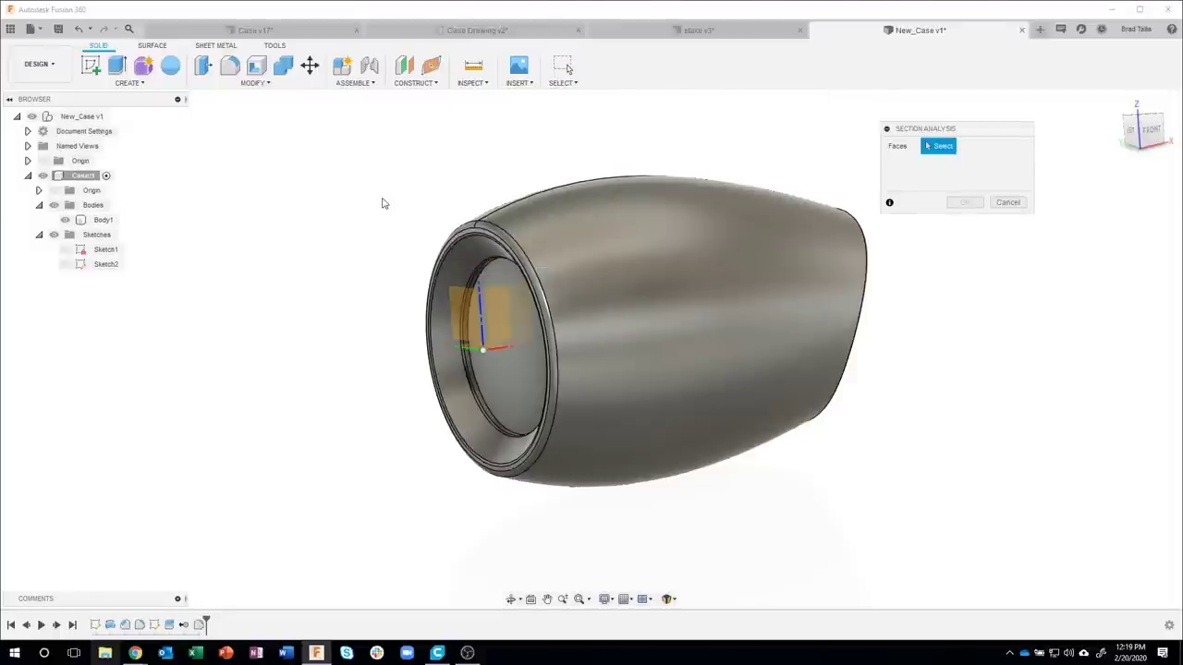
left_click(492, 323)
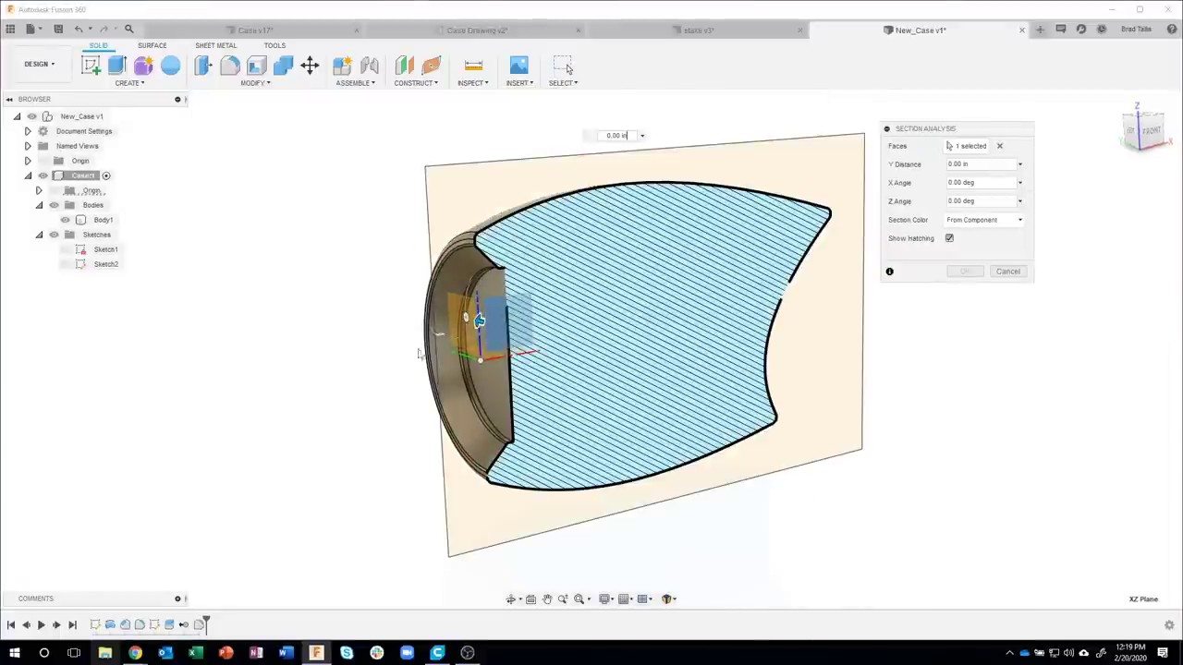
mouse_move(653, 488)
middle_mouse_down("shift")
mouse_move(825, 298)
mouse_move(887, 286)
middle_mouse_up("shift")
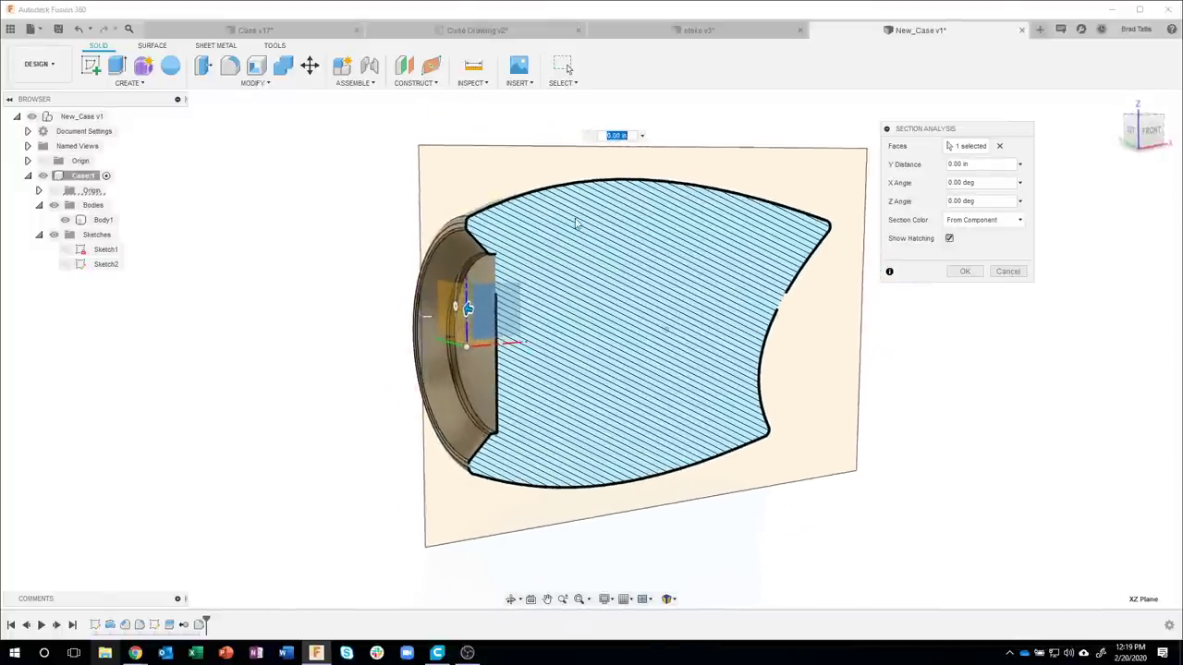
left_click(961, 271)
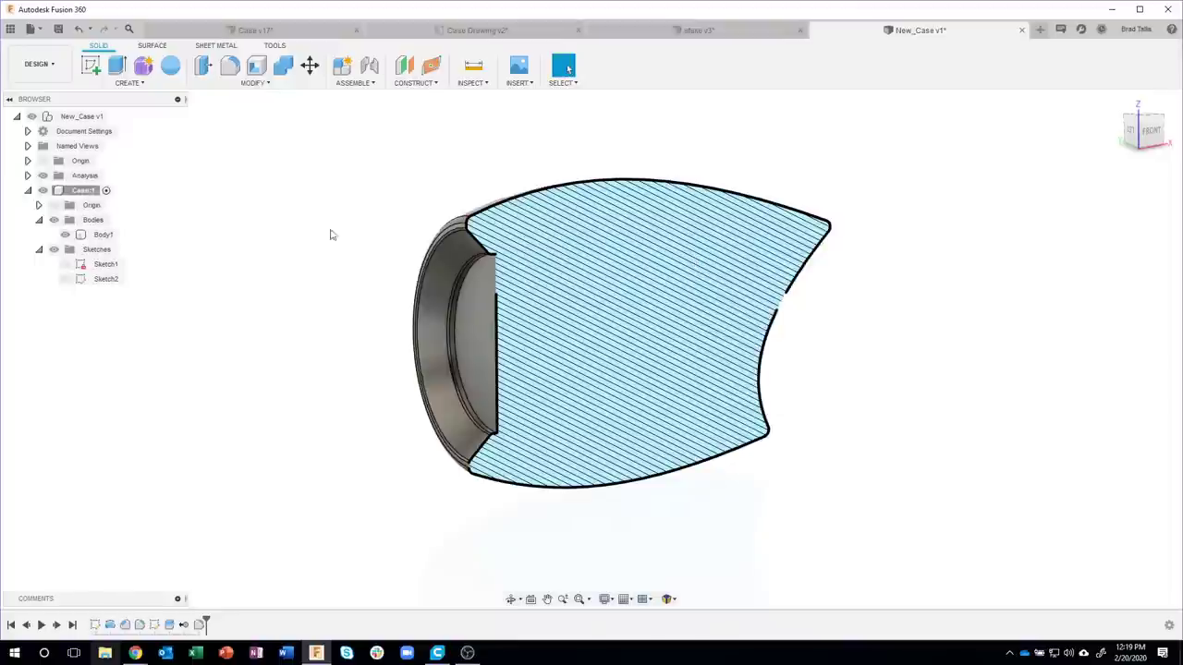
left_click(43, 176)
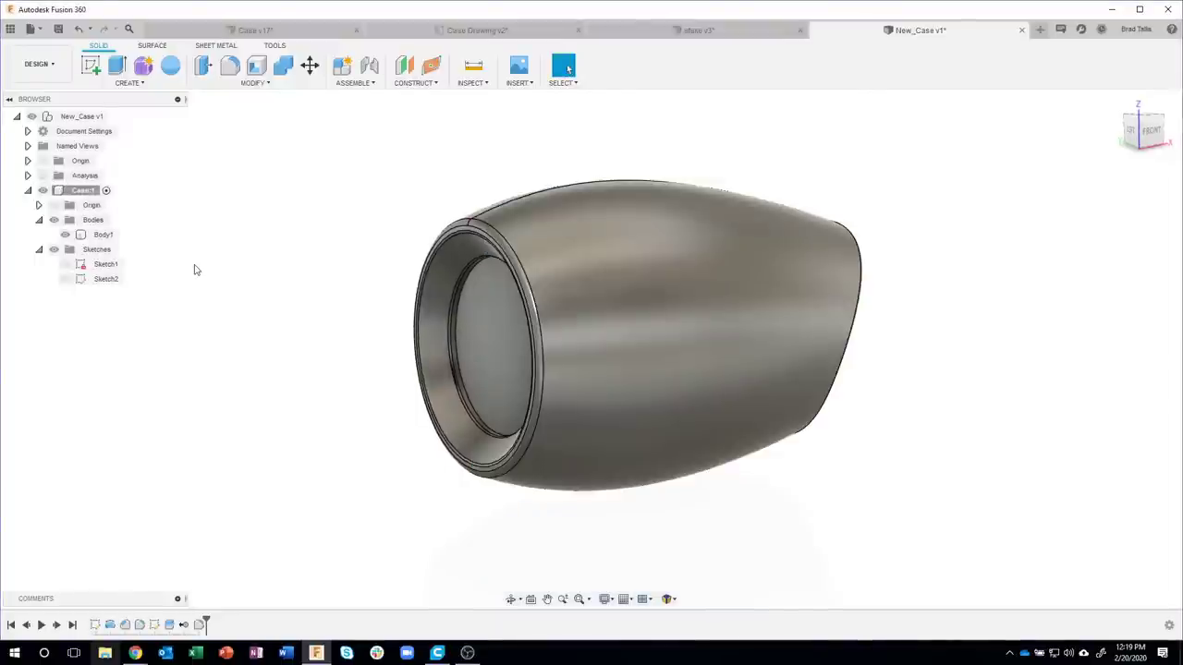
- Shell Body1 with 0.1 in inside thickness, removing its front end face
left_click(255, 82)
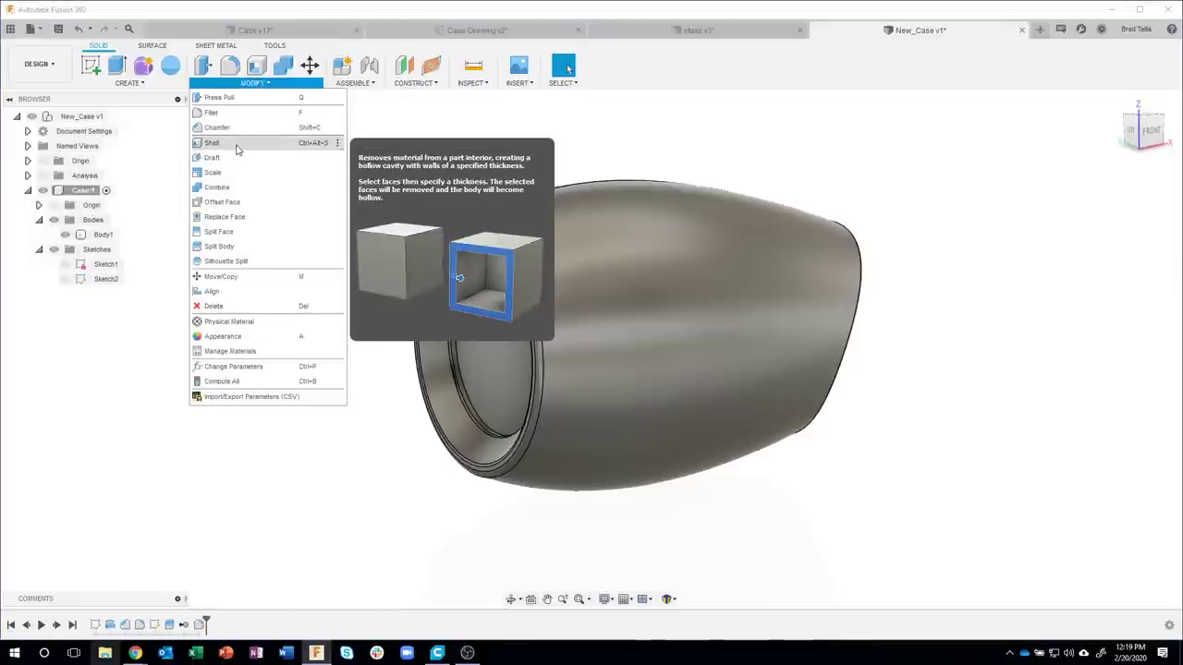
left_click(238, 149)
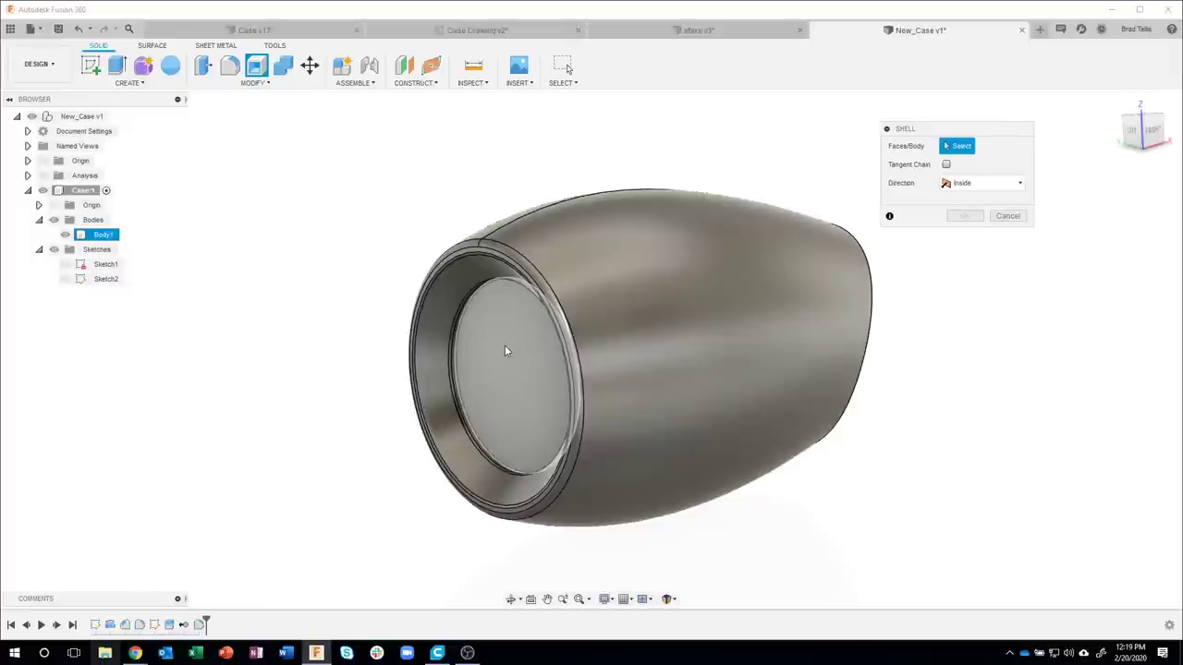
left_click(505, 350)
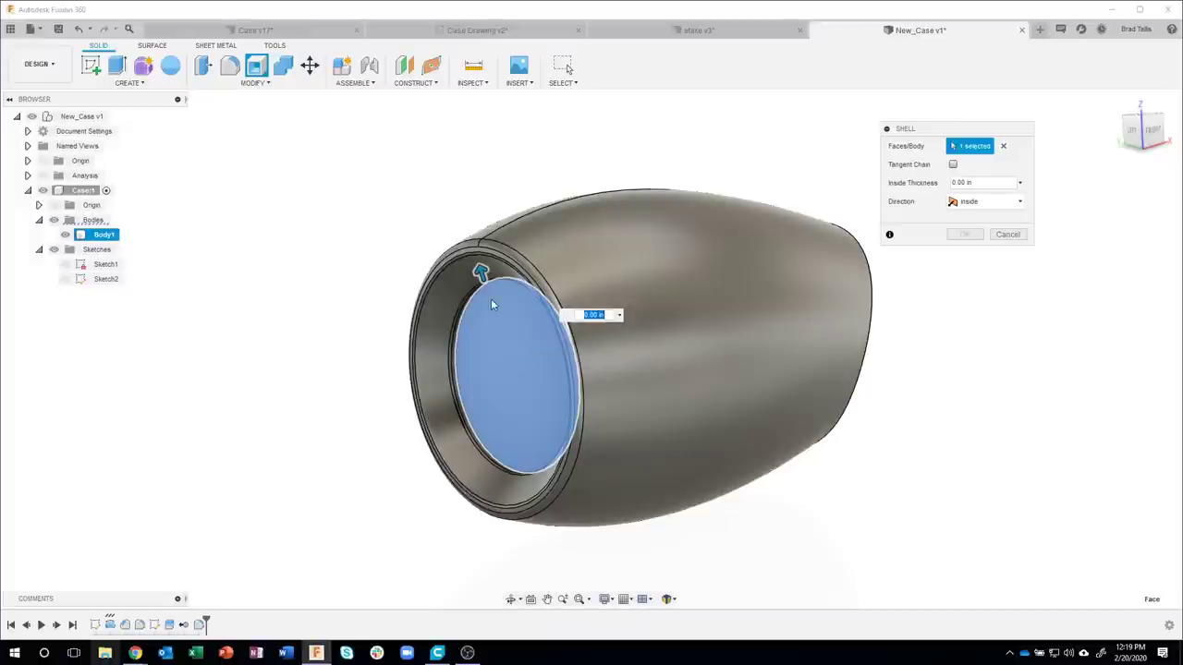
left_click_drag(480, 273, 488, 295)
middle_click_drag(591, 472, 678, 528, "shift")
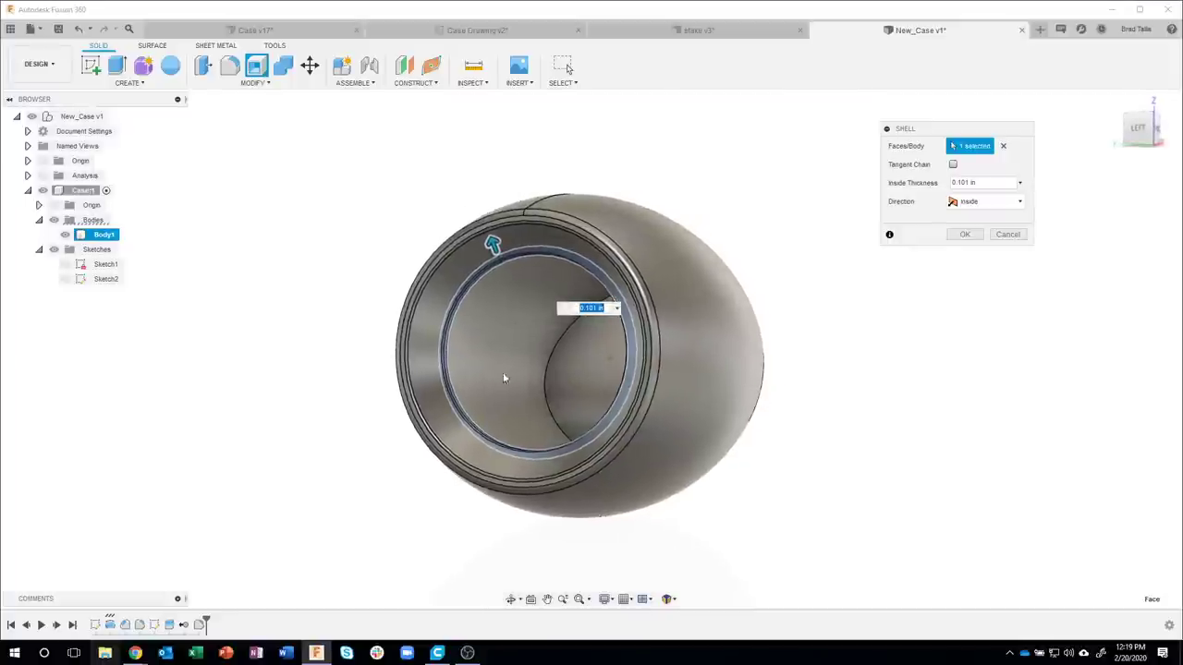
middle_click_drag(503, 377, 494, 270, "shift")
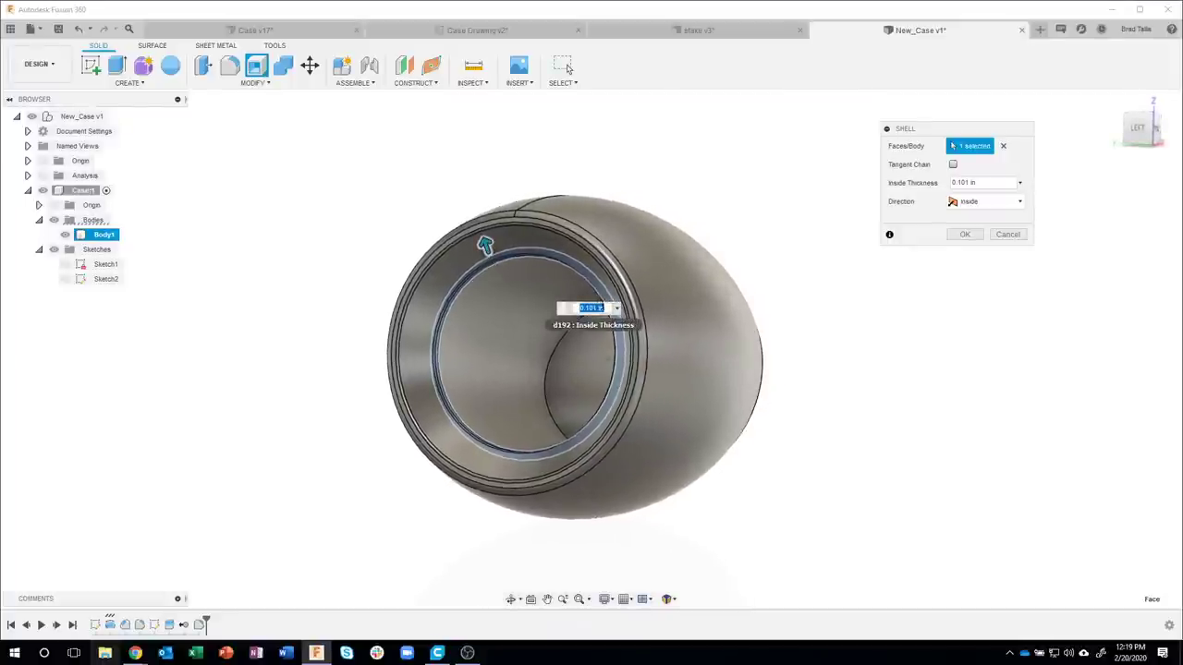
left_click_drag(601, 307, 567, 311)
key("BackSpace")
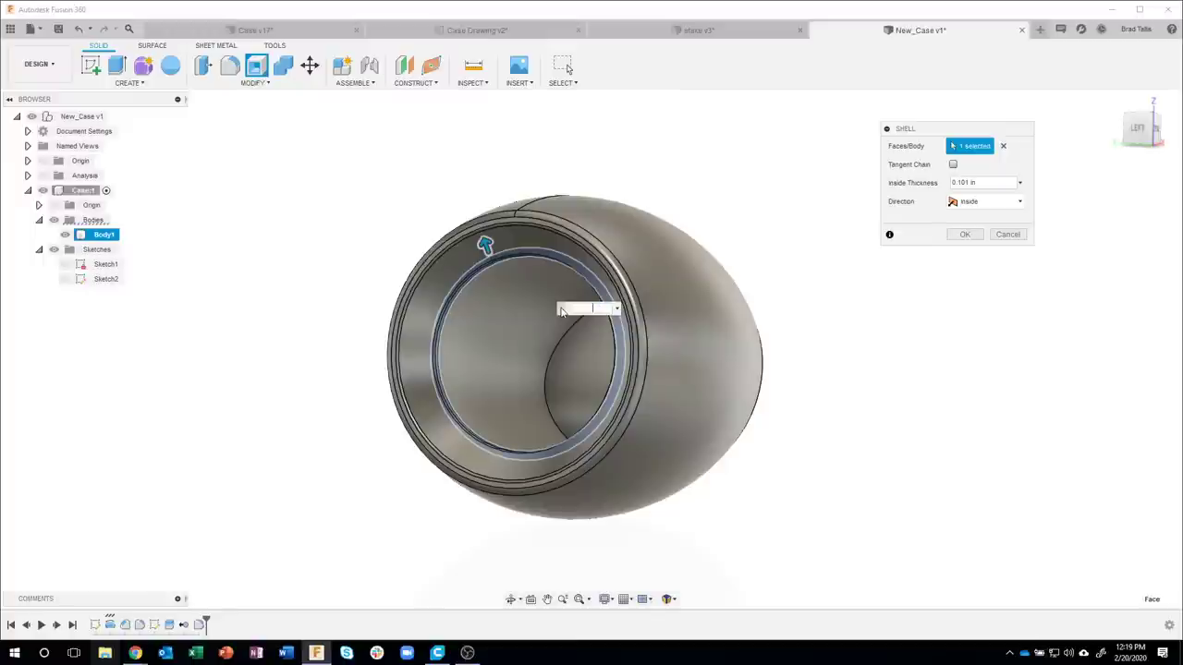
type("0.1")
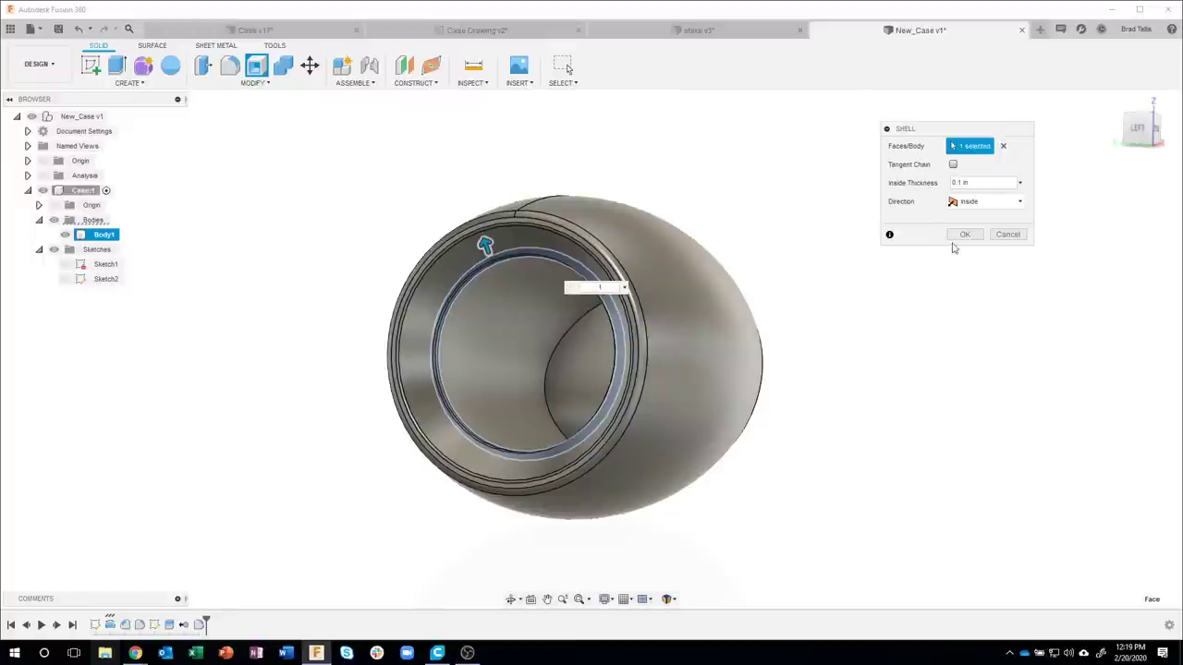
left_click(962, 234)
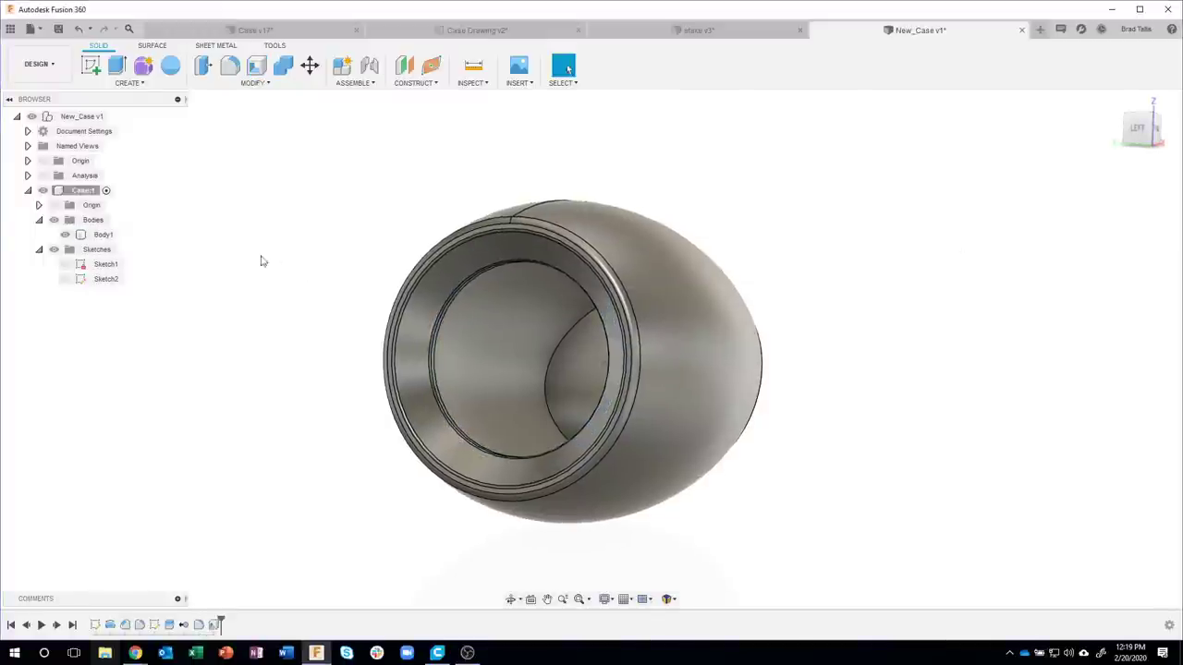
left_click(42, 176)
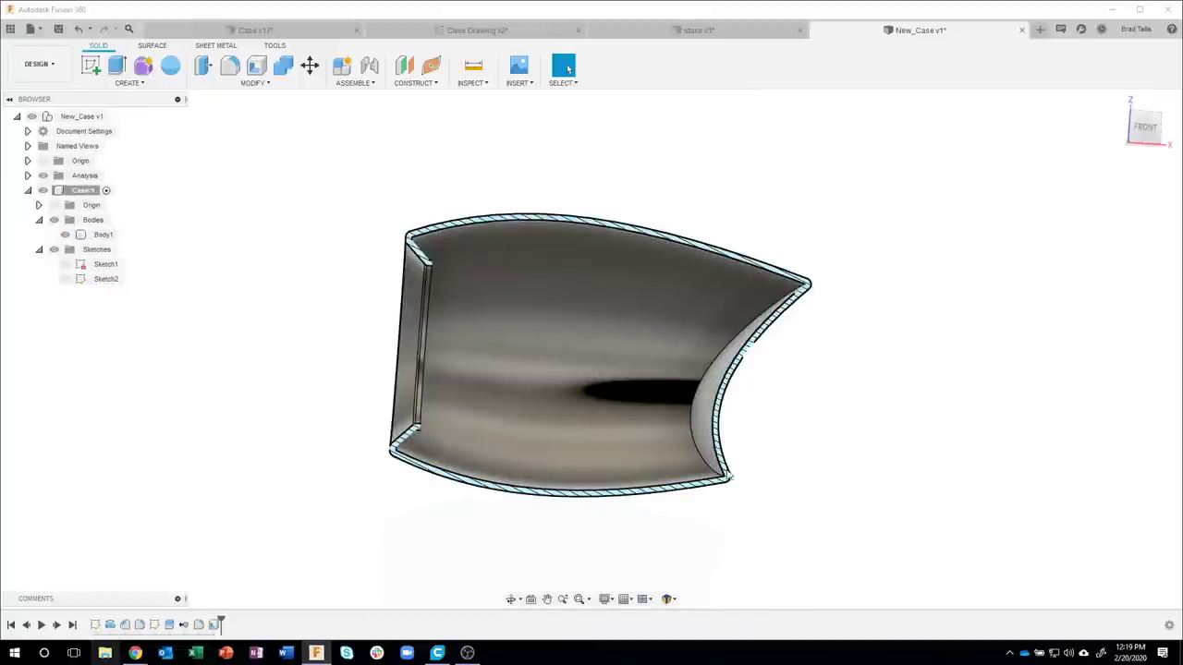
left_click(702, 277)
middle_click_drag(208, 256, 51, 202, "shift")
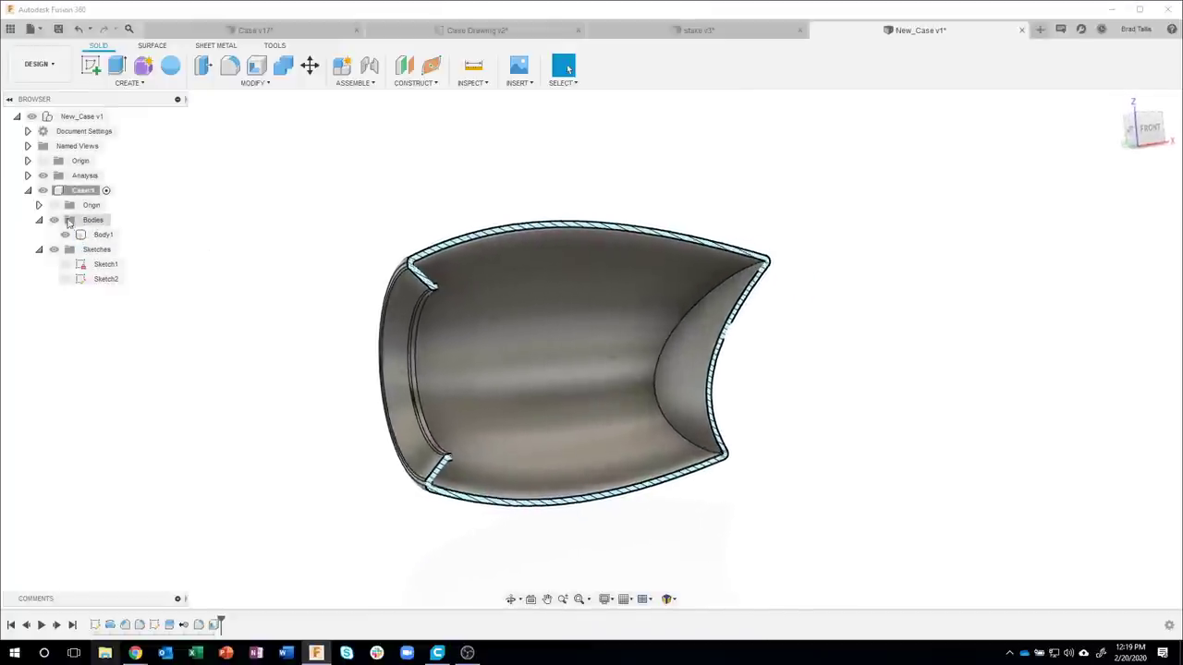
left_click(43, 177)
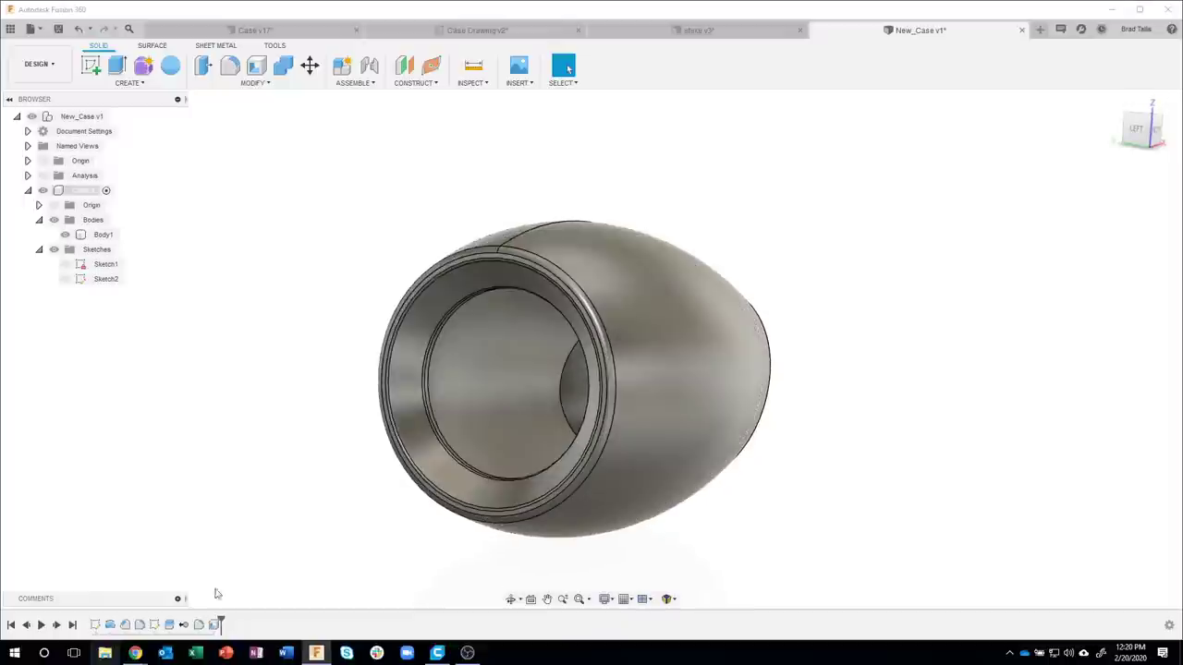
left_click(499, 359)
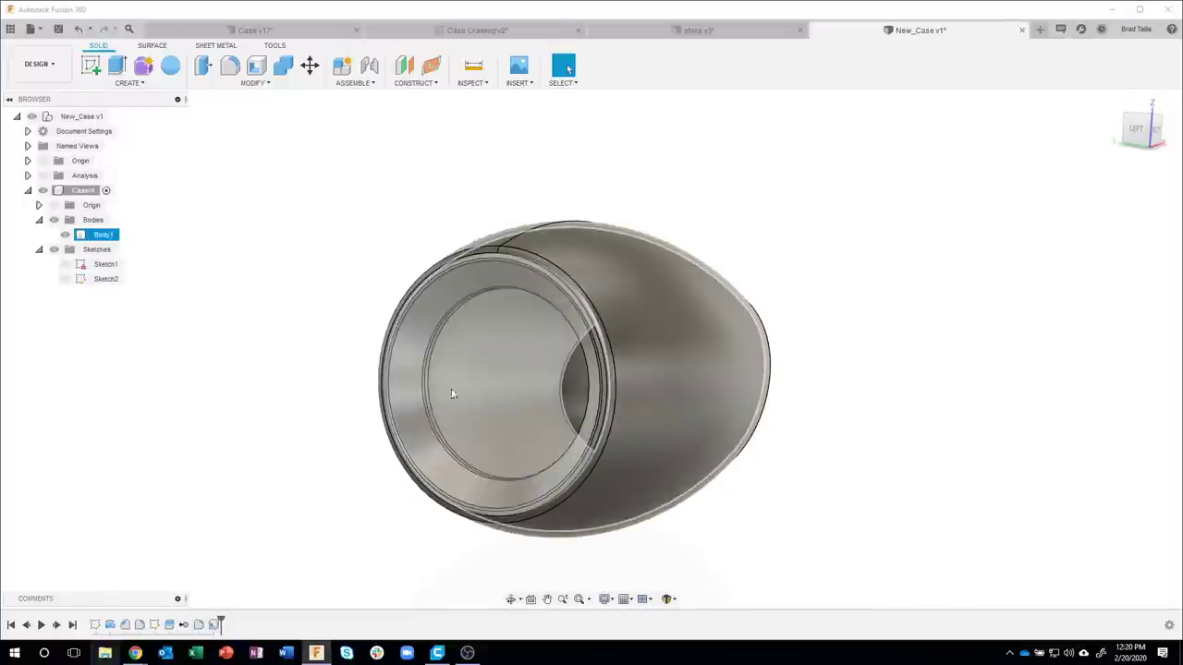
left_click(313, 208)
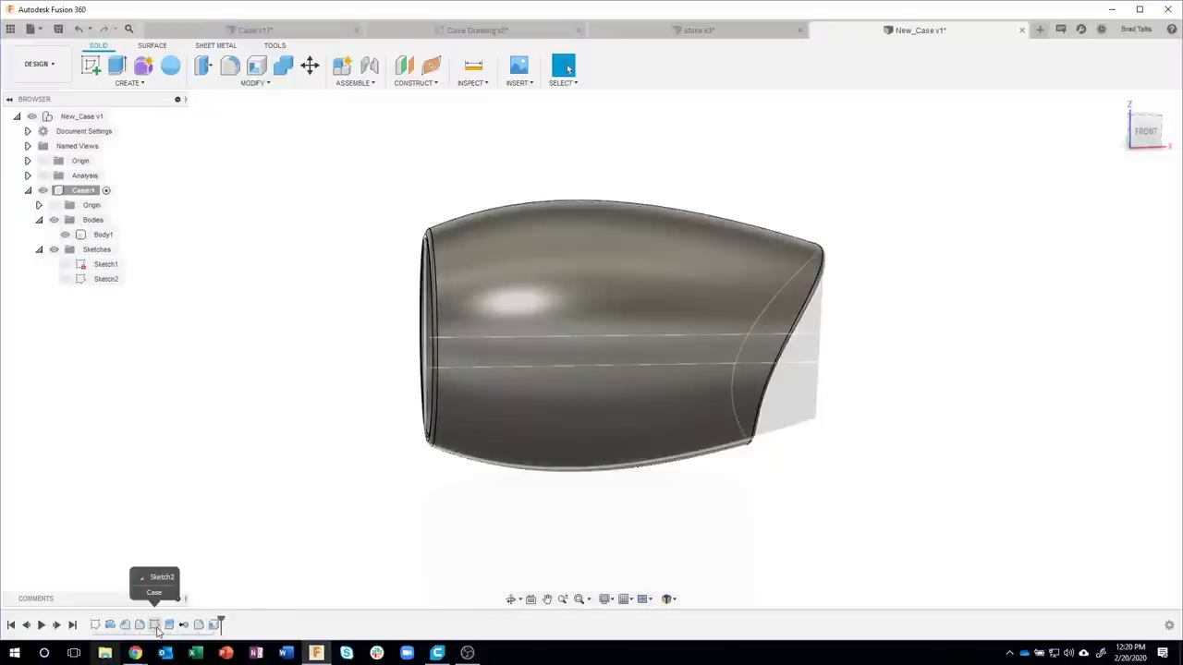
- Reopen Sketch2 and draw a 2-point rectangle spanning the case from above to below
double_click(155, 625)
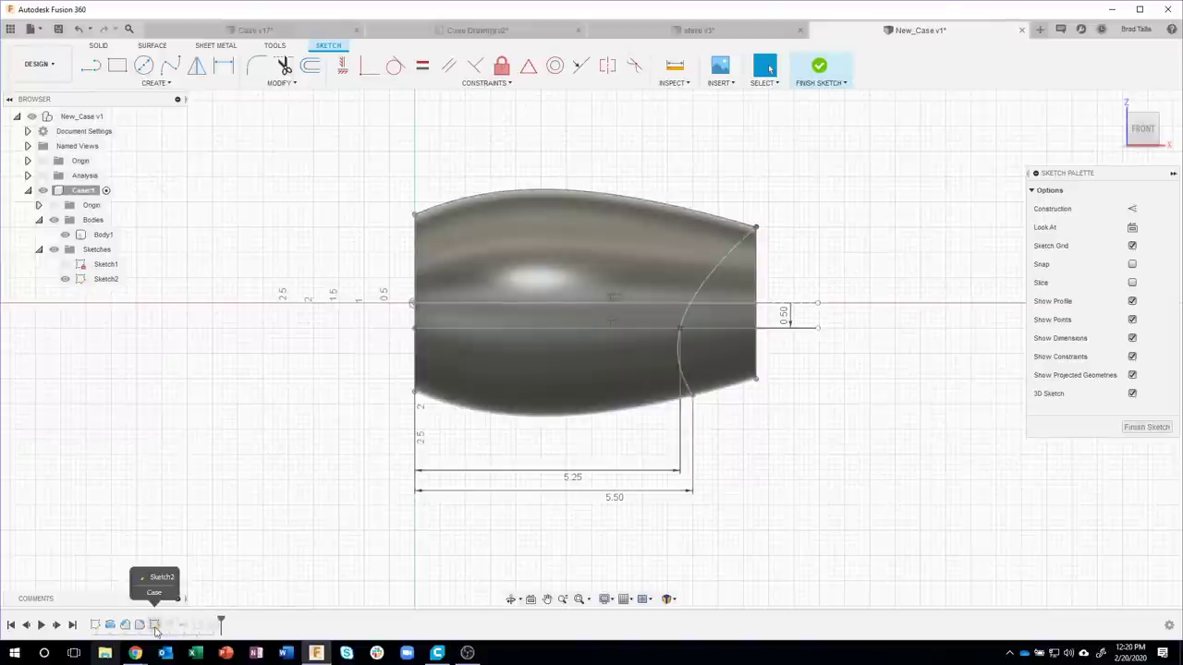
left_click(117, 64)
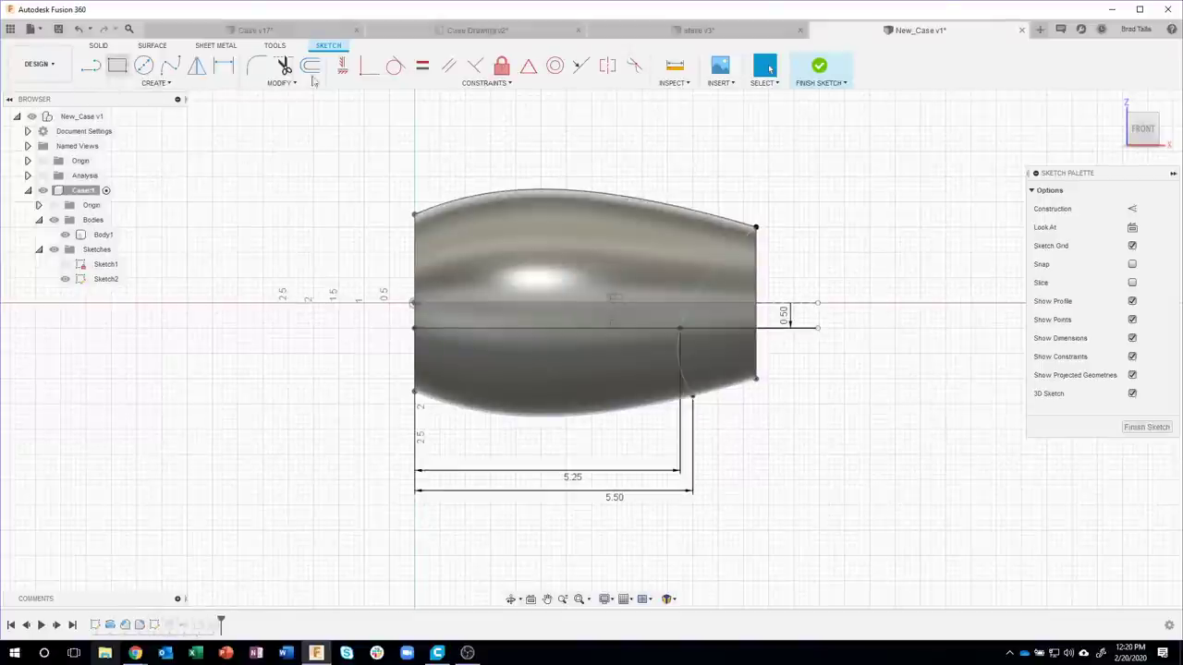
left_click(471, 164)
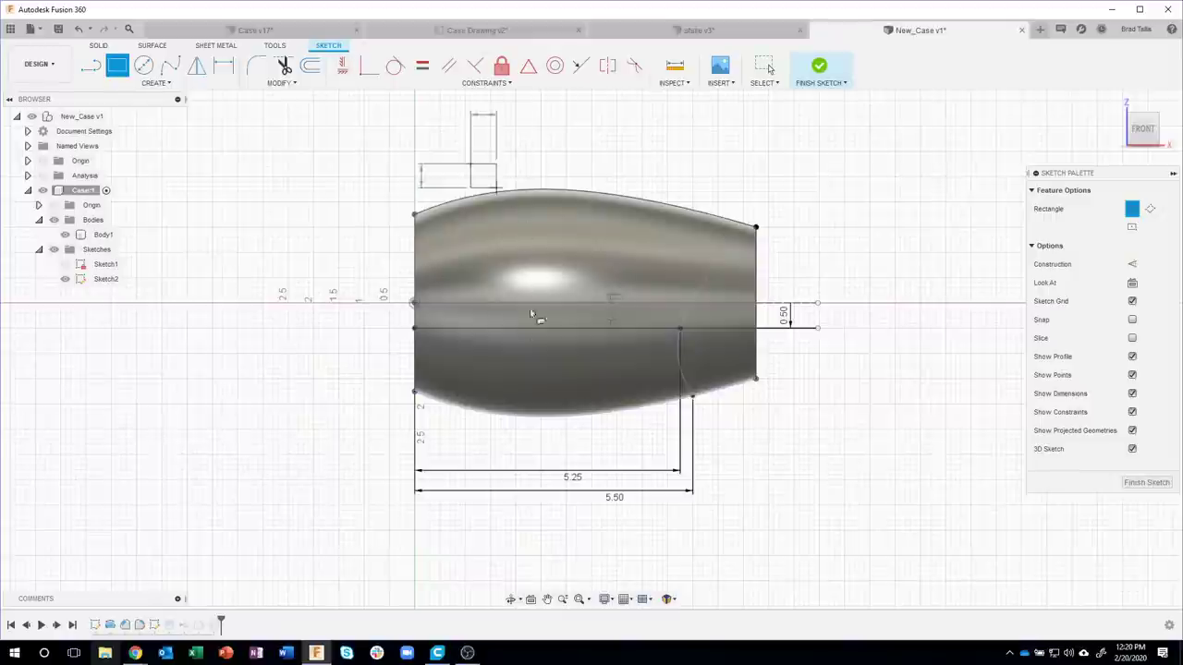
left_click(560, 444)
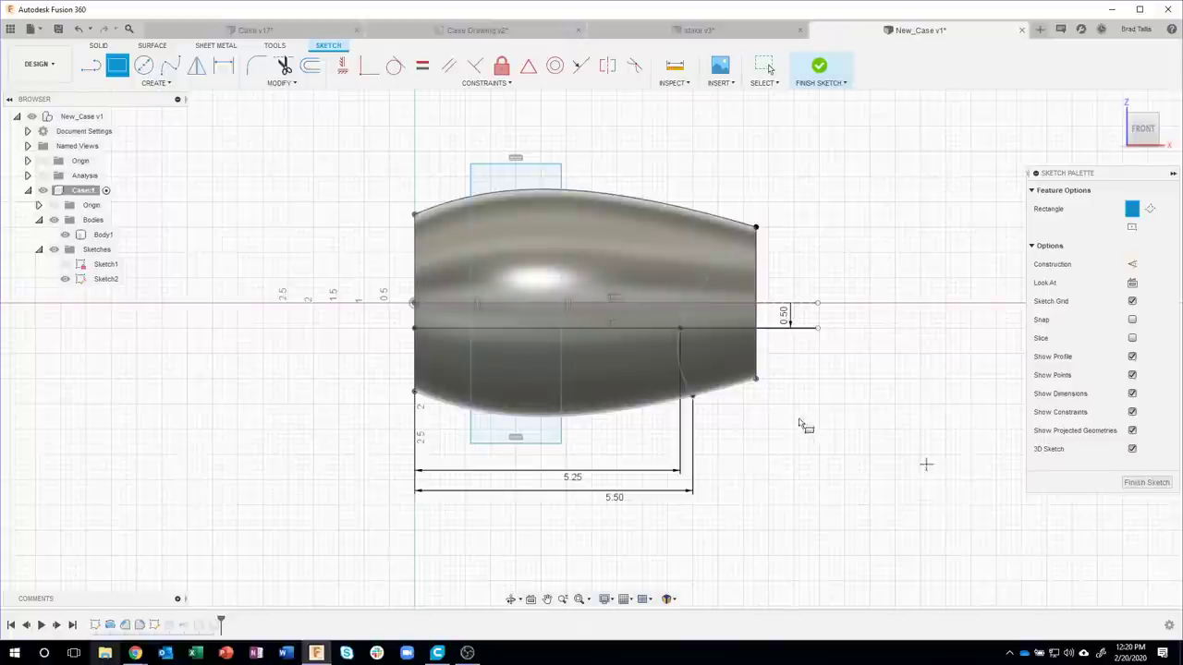
- Dimension the rectangle 1.30 wide, placed 2.00 from the case's left end
key("d")
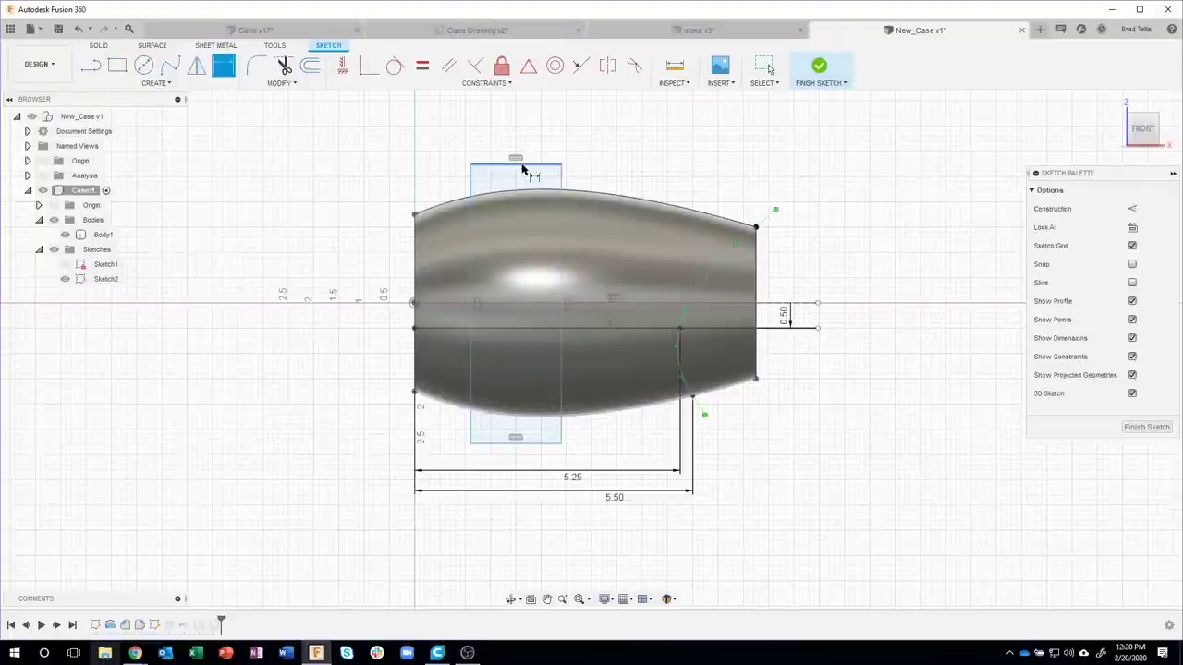
left_click(522, 166)
left_click(608, 144)
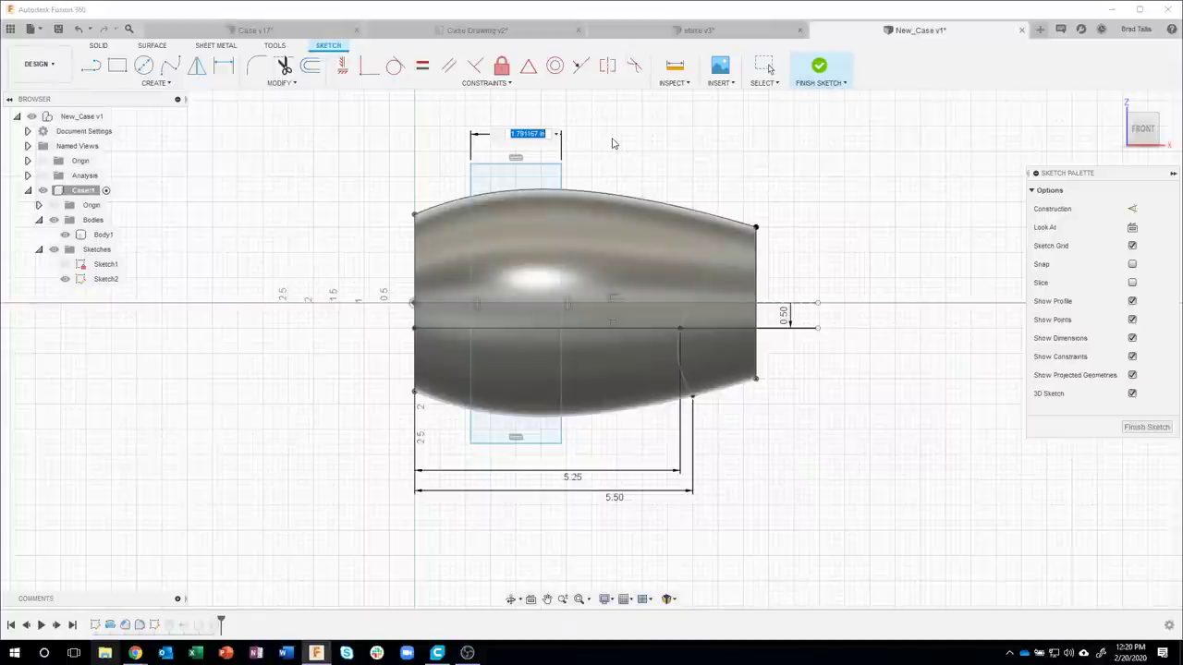
type("1.3")
key("Return")
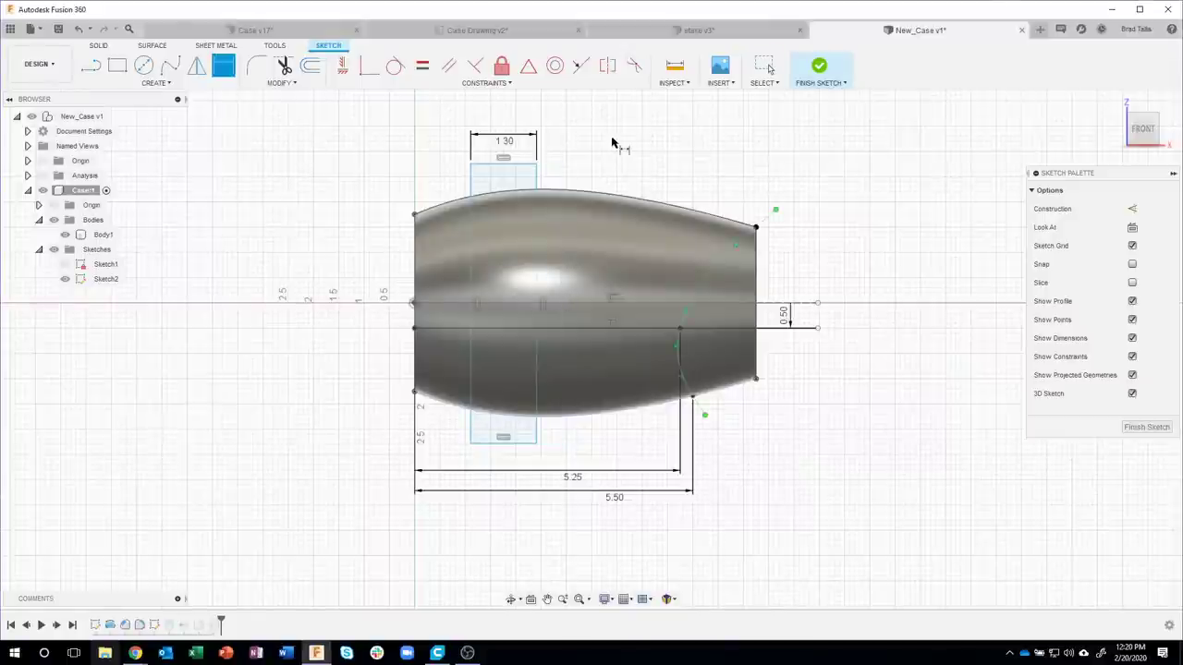
left_click(471, 185)
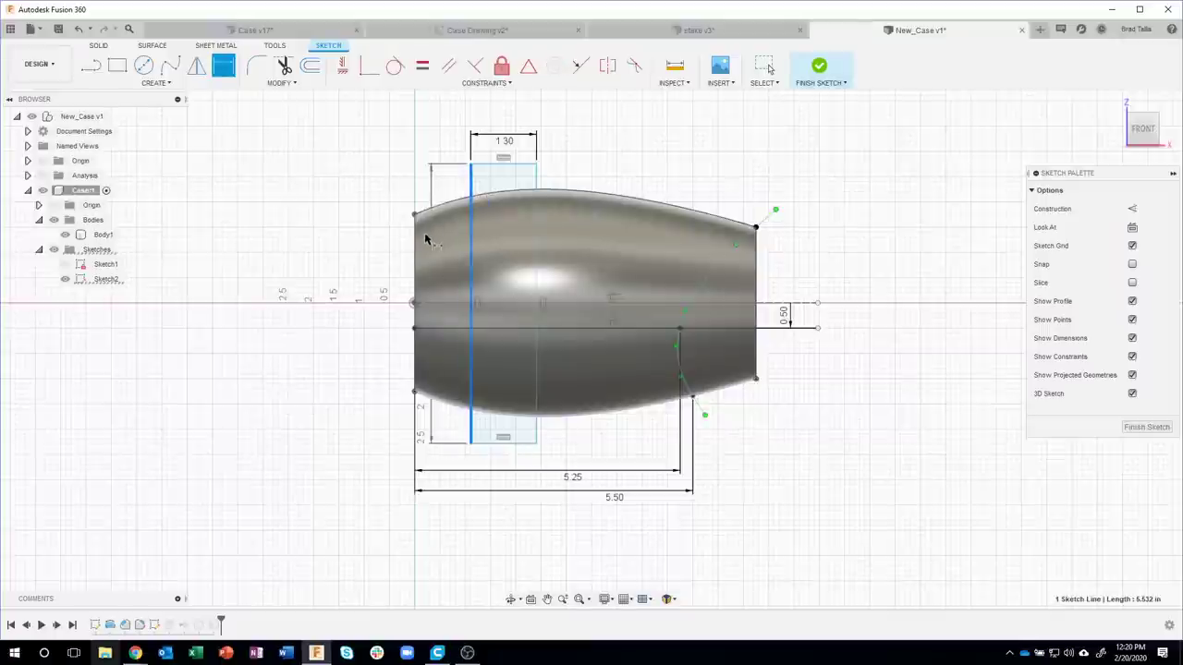
left_click(416, 241)
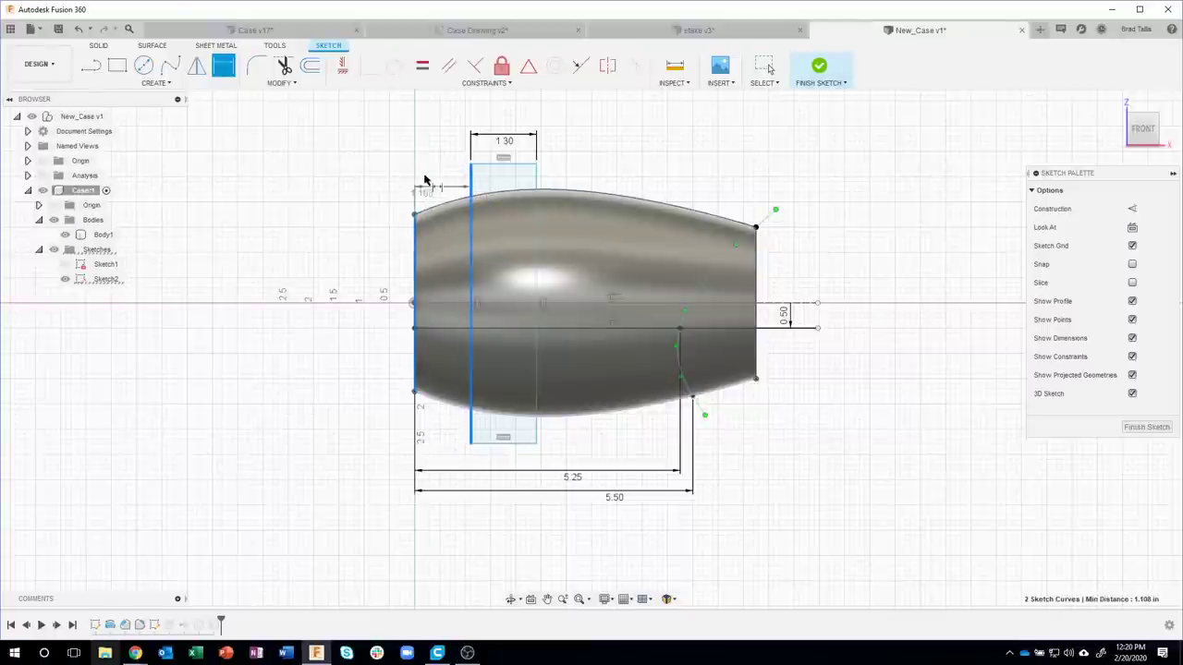
left_click(435, 117)
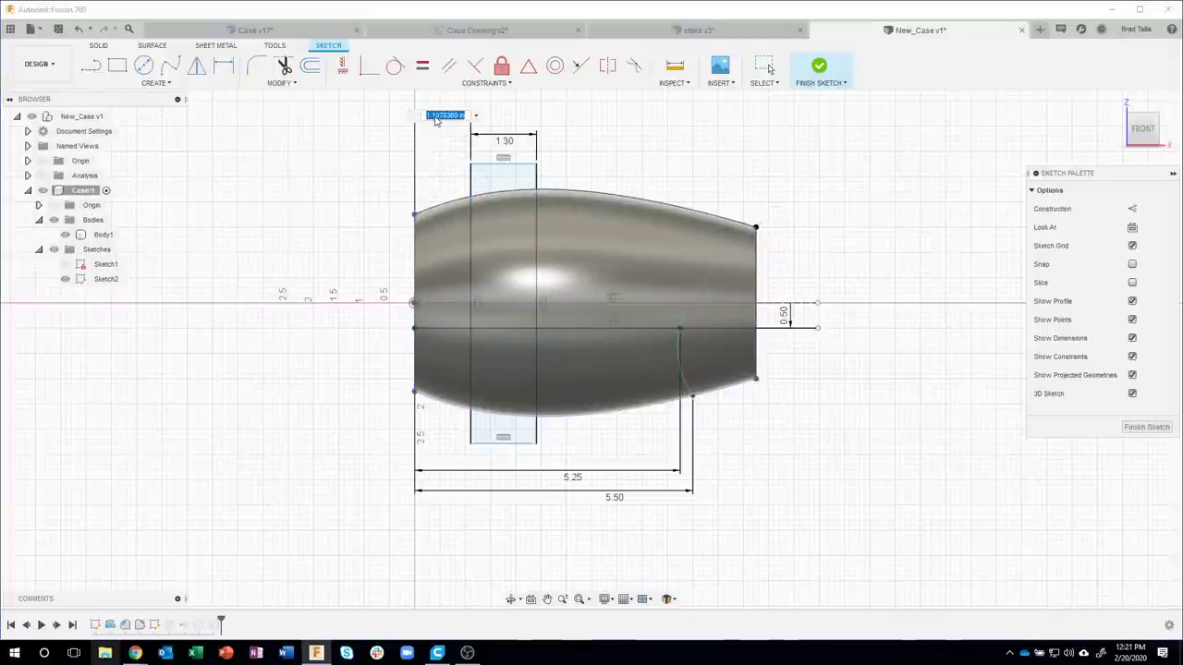
type("2")
key("Return")
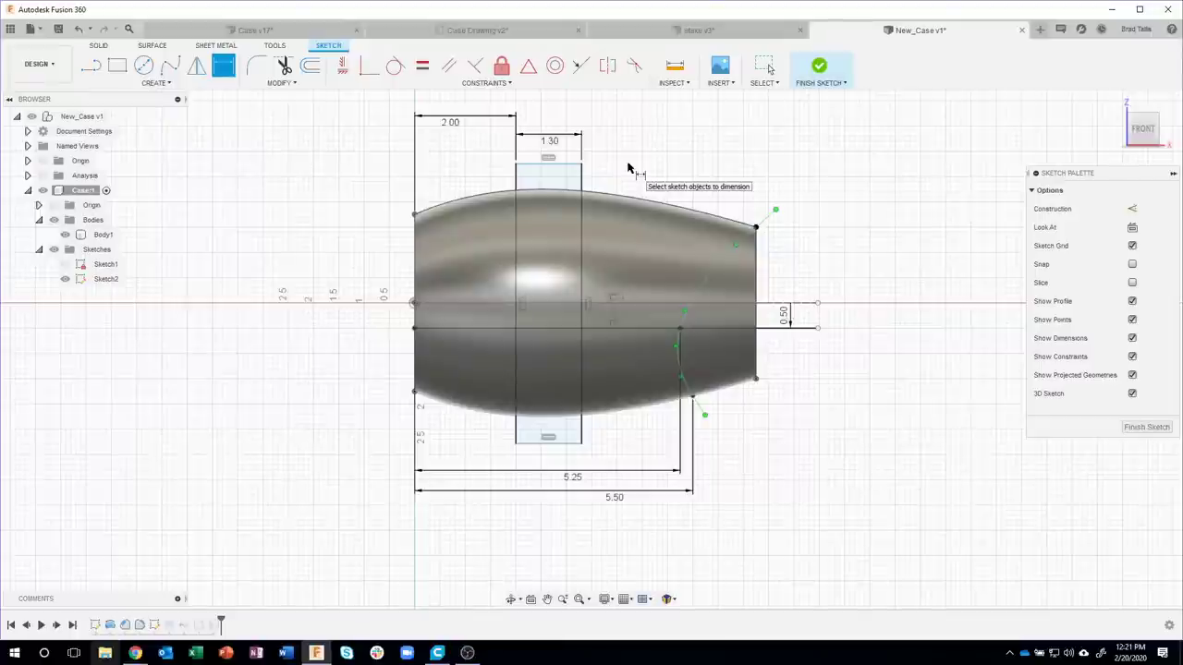
- Add a 5.50 length dimension to the rectangle's right edge
left_click(581, 185)
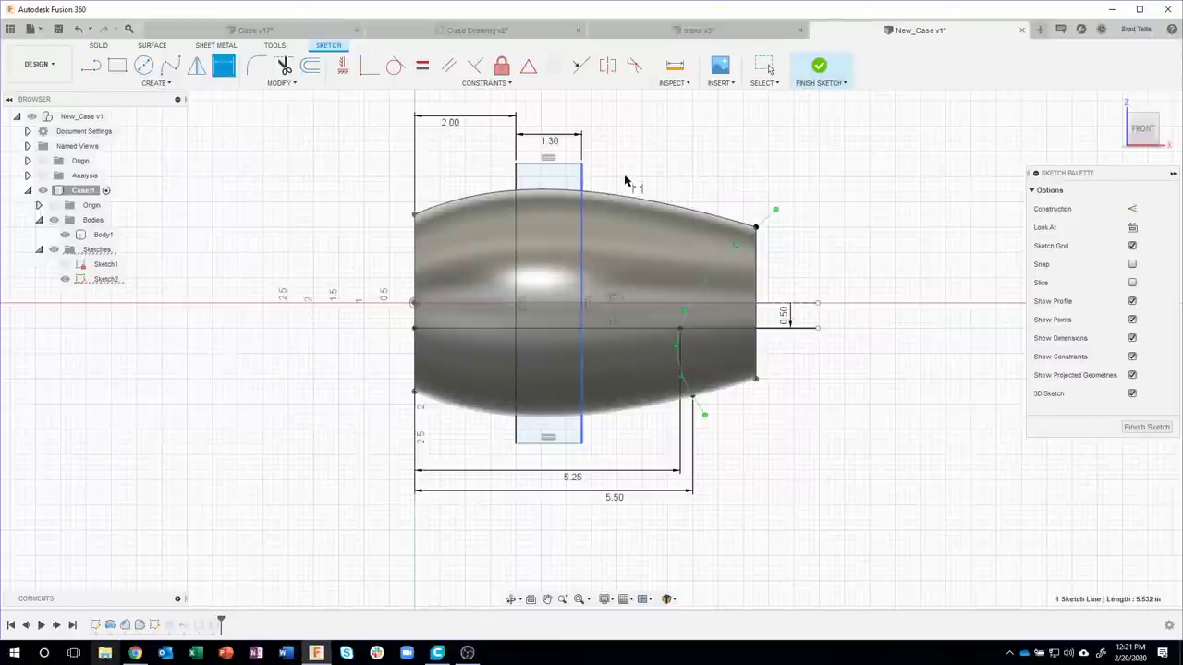
left_click(647, 183)
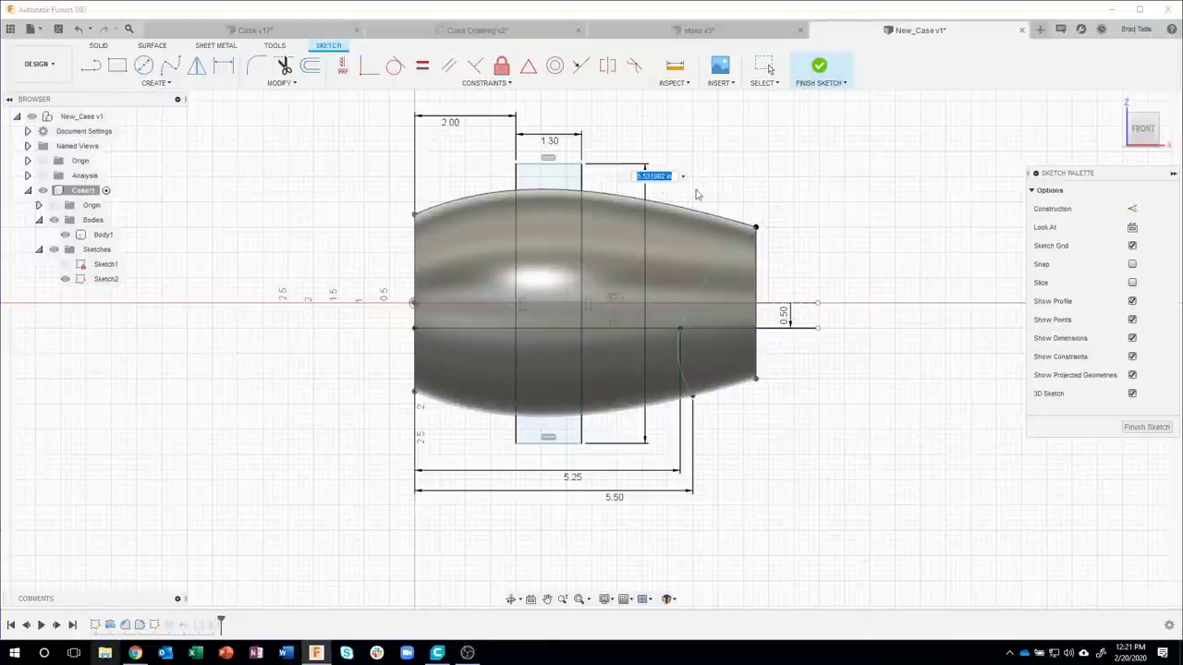
type("5.5")
key("Return")
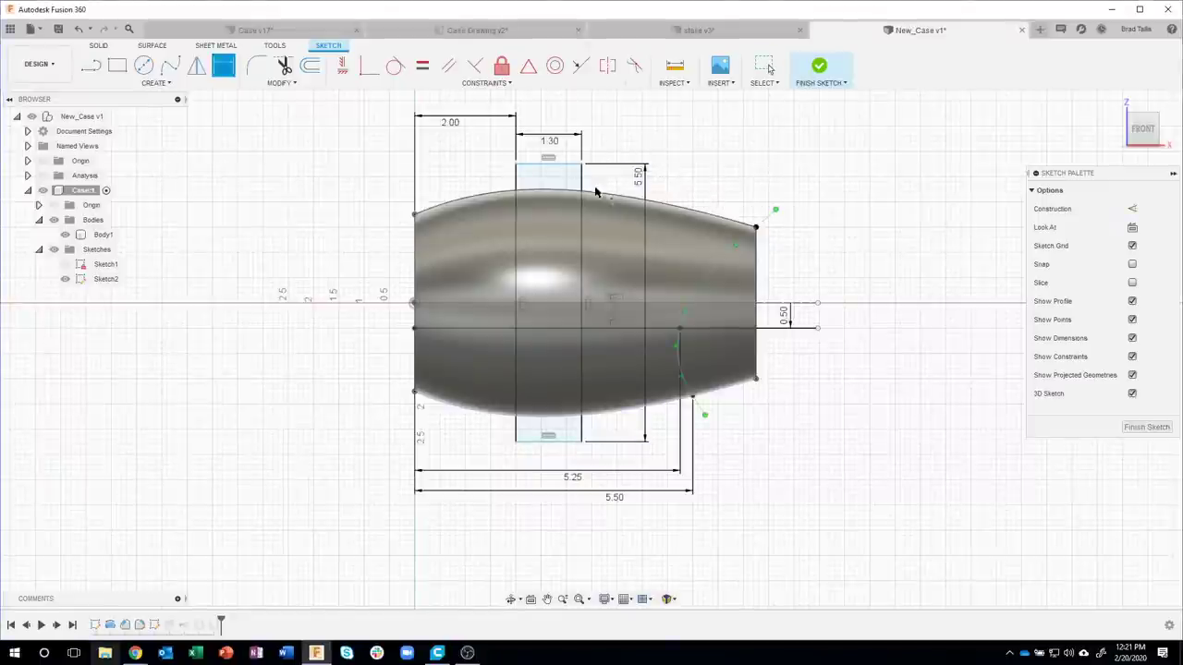
- Remove the 5.532 height dimension and finish Sketch2
left_click(581, 258)
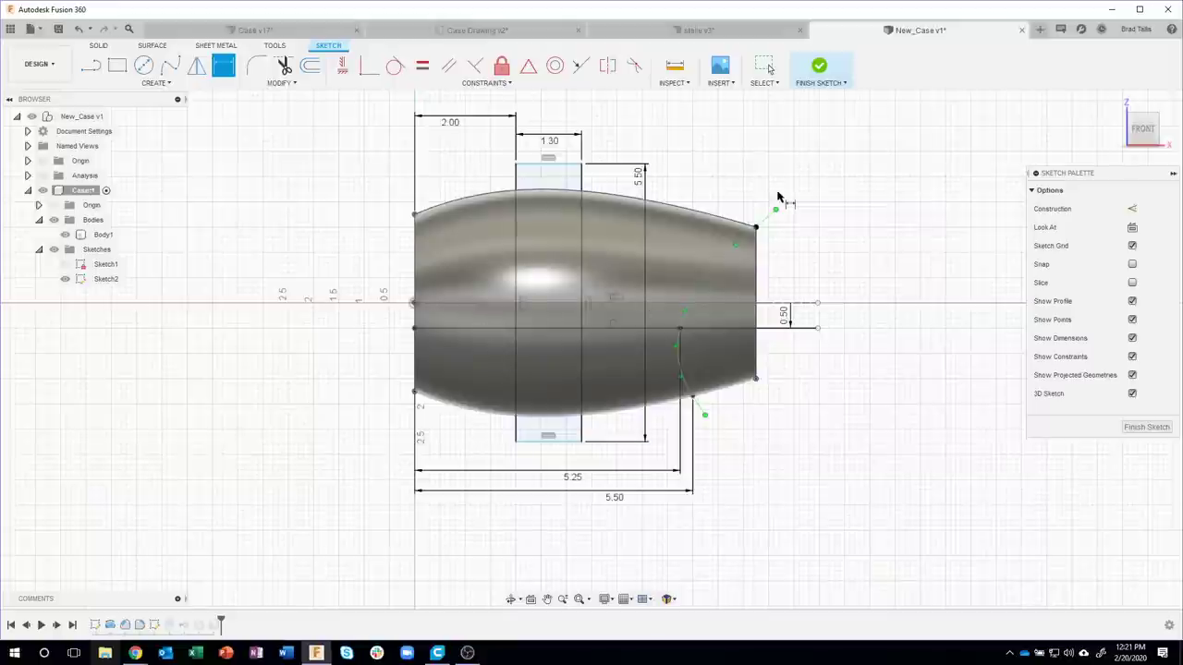
key("Escape")
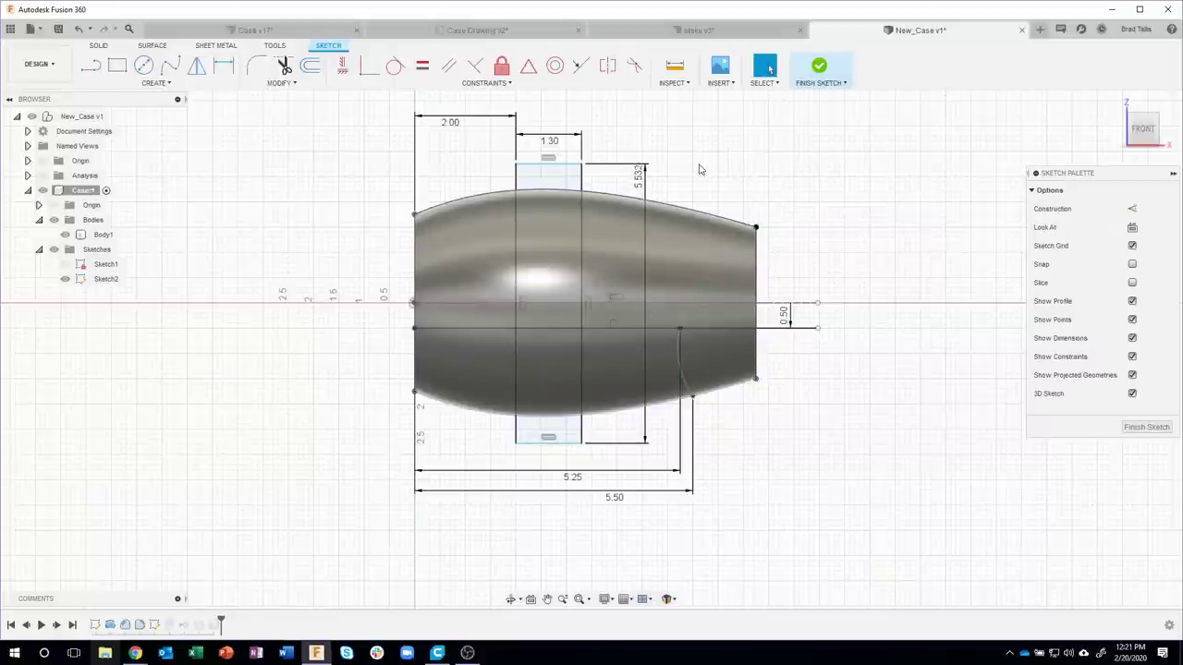
key("ctrl+z")
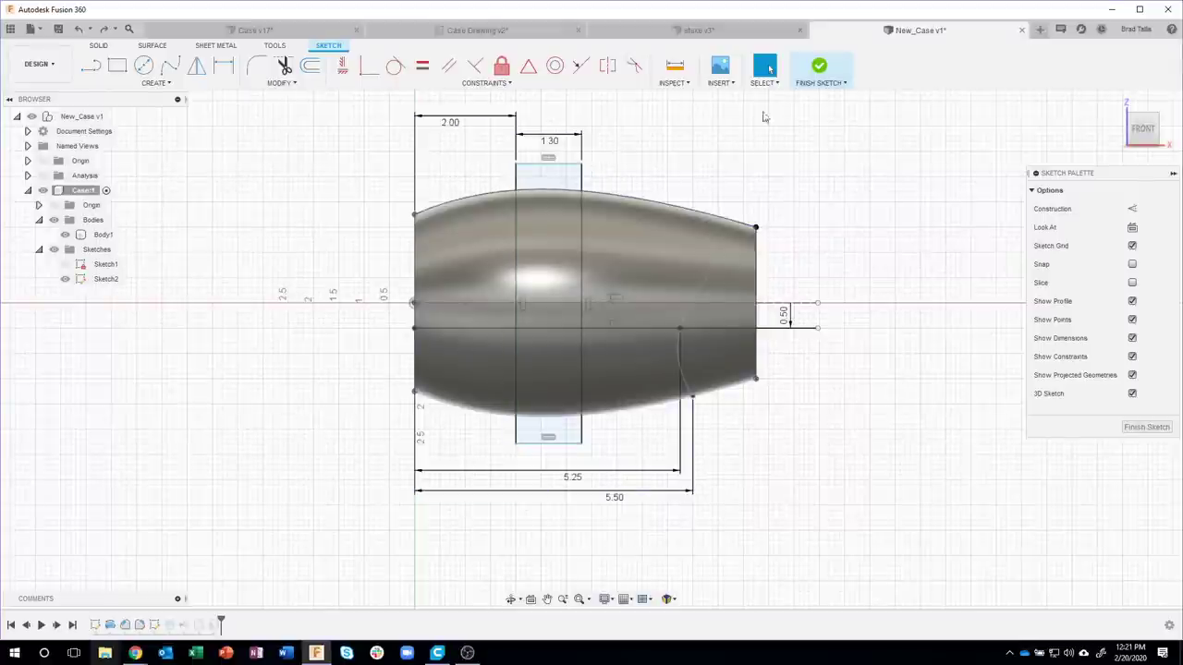
left_click(818, 66)
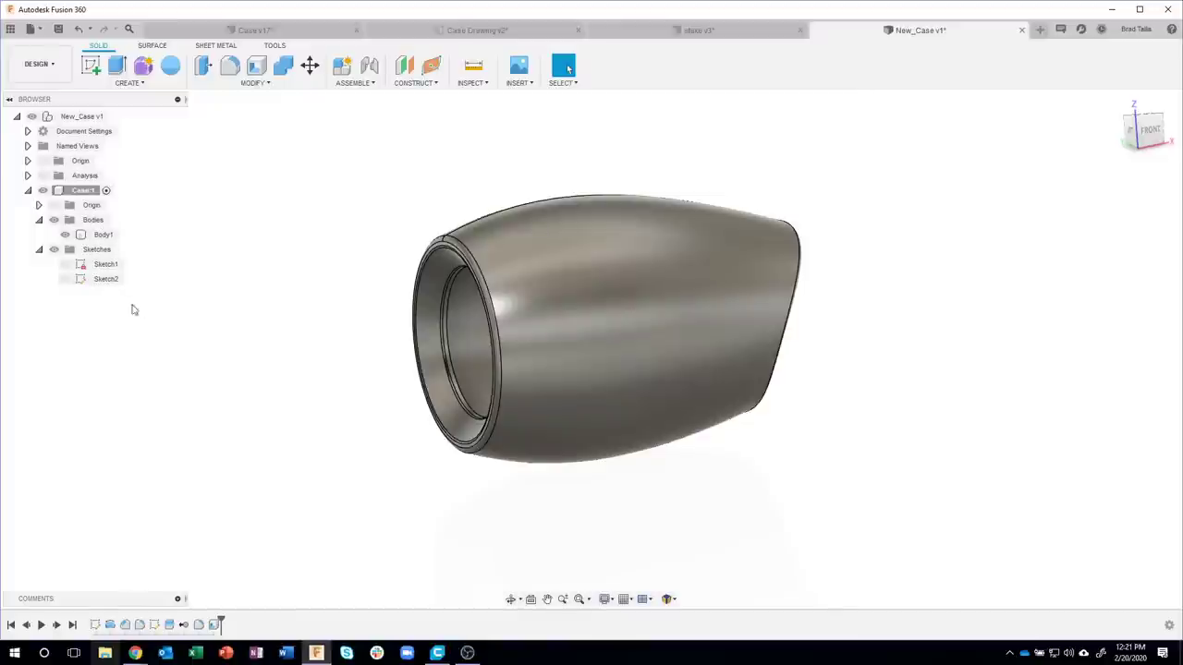
- Make Sketch2's band rectangle visible over the hollow case and open the MODIFY menu
left_click(65, 279)
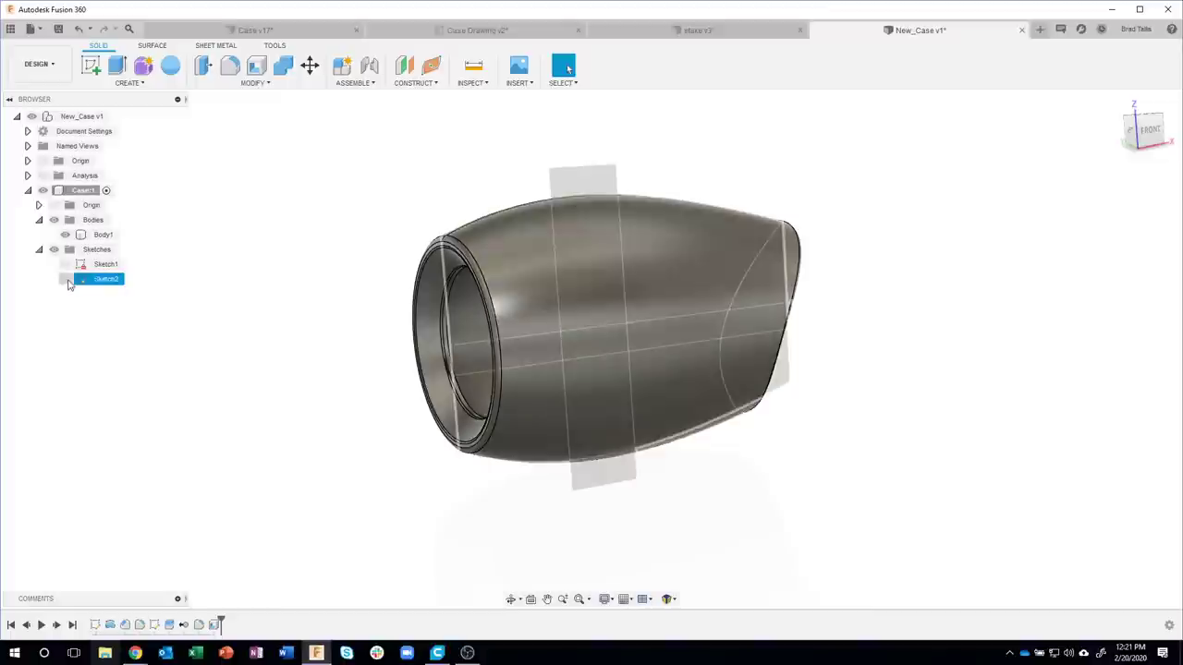
left_click(65, 280)
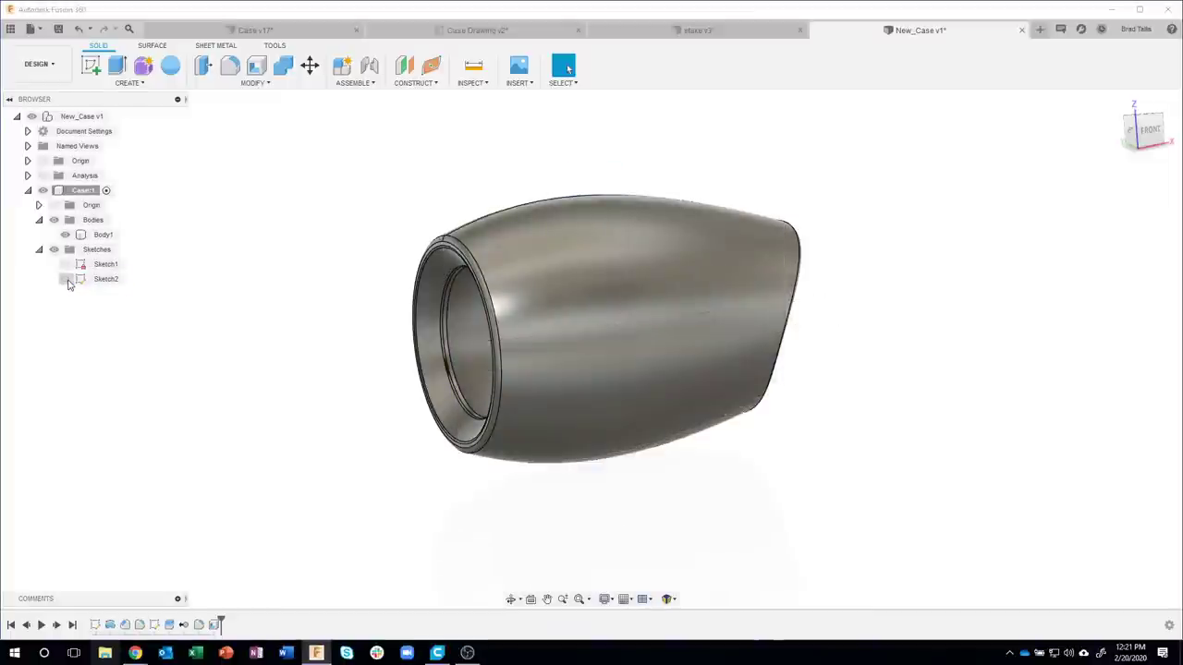
left_click(66, 280)
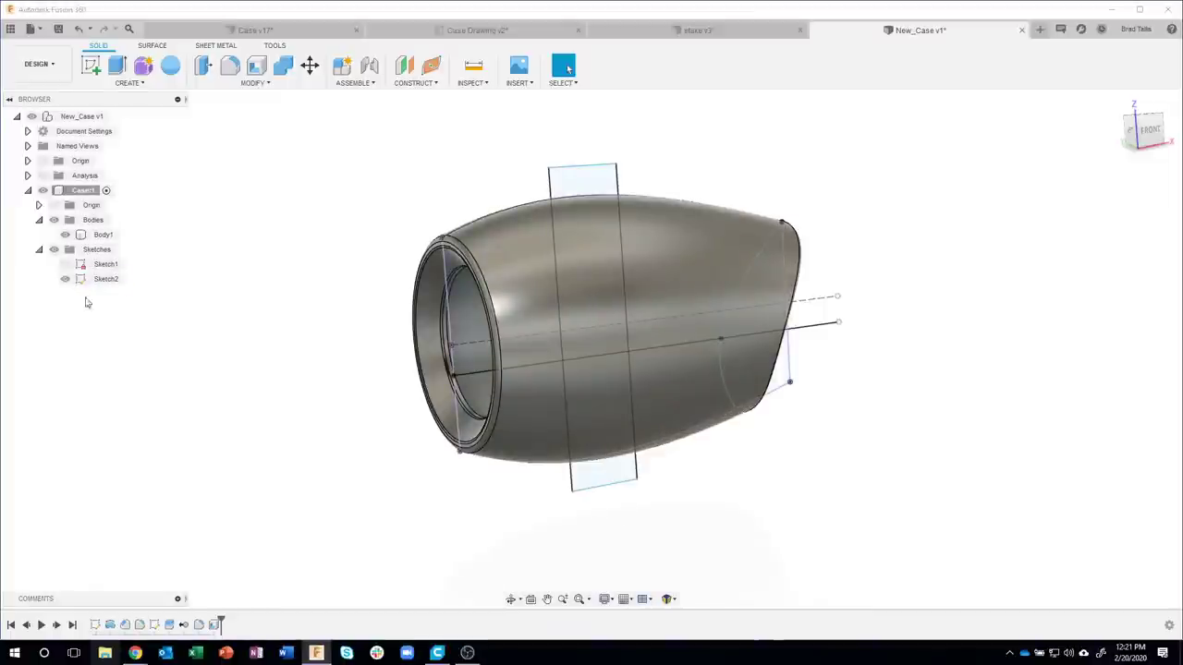
middle_click_drag(180, 365, 102, 296, "shift")
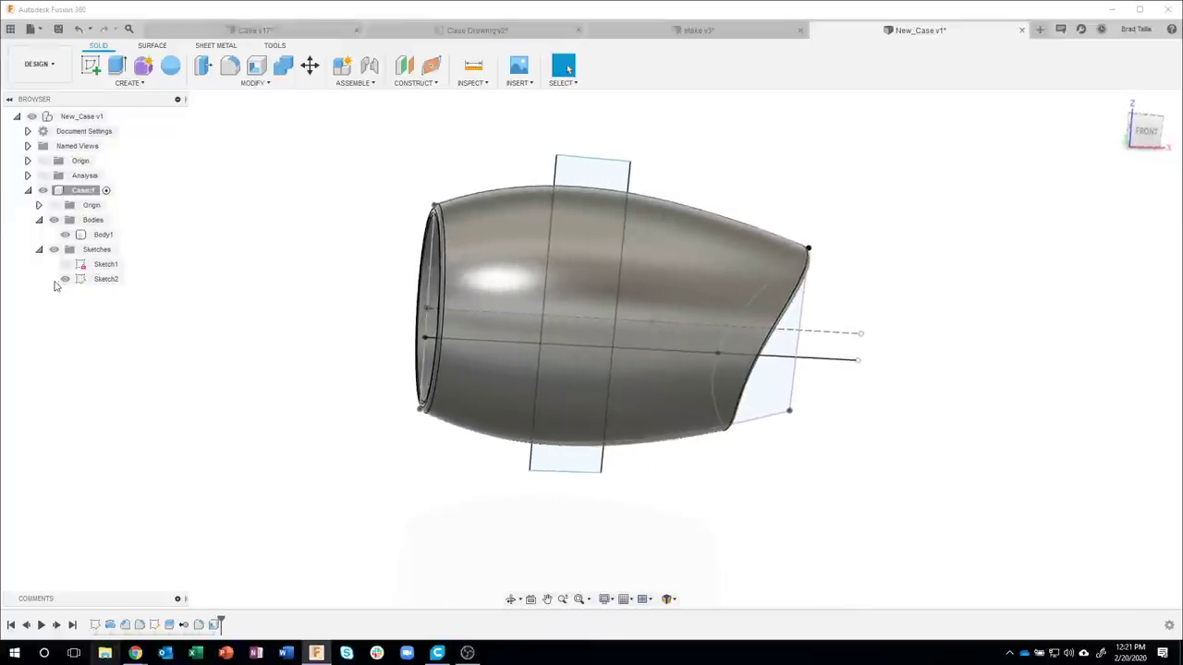
left_click(70, 283)
key("Escape")
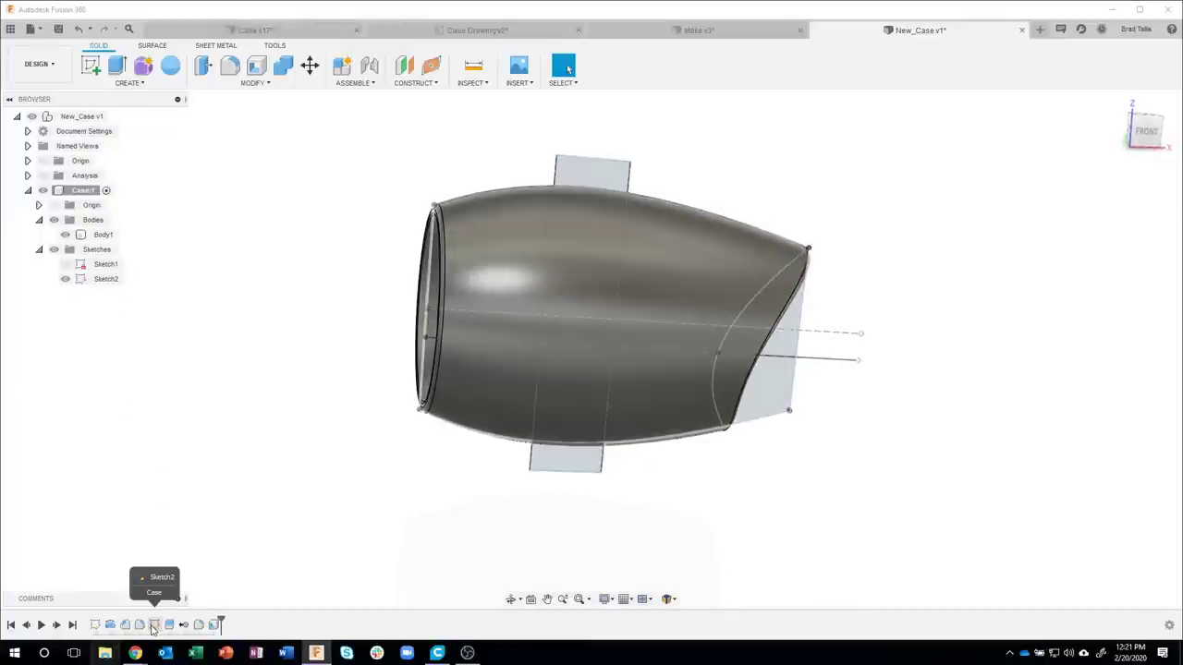
middle_click_drag(264, 364, 267, 361, "shift")
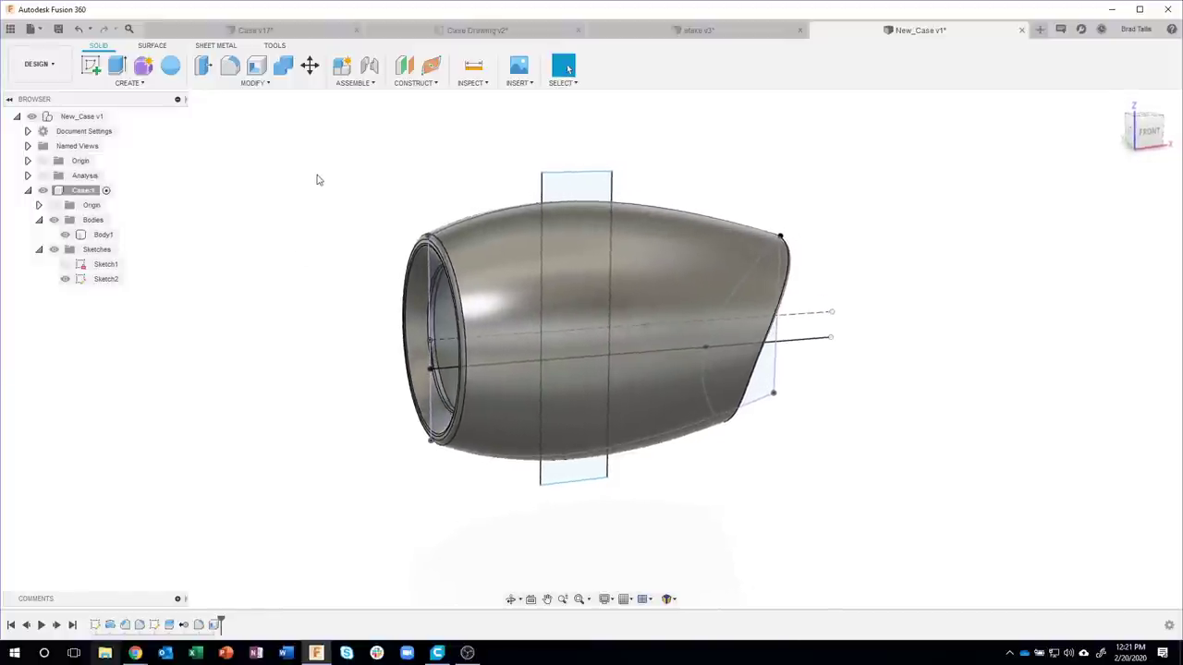
left_click(255, 83)
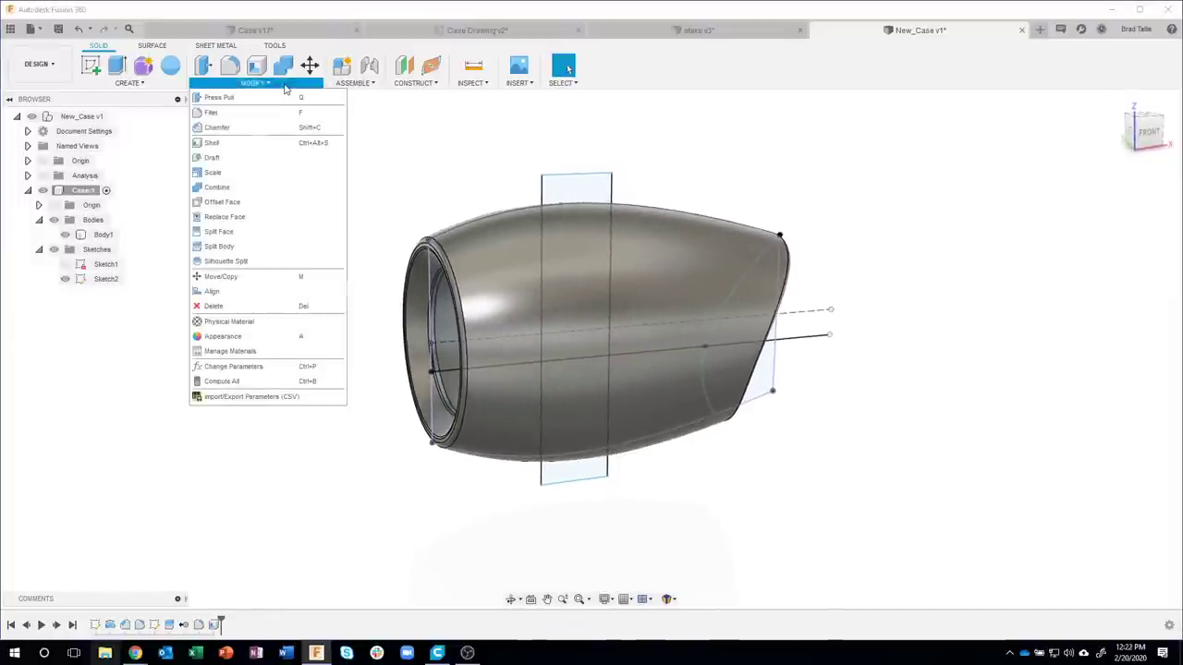
- Split Body1 using the Sketch2 band profile, giving Body1, Body3 and Body4
left_click(234, 249)
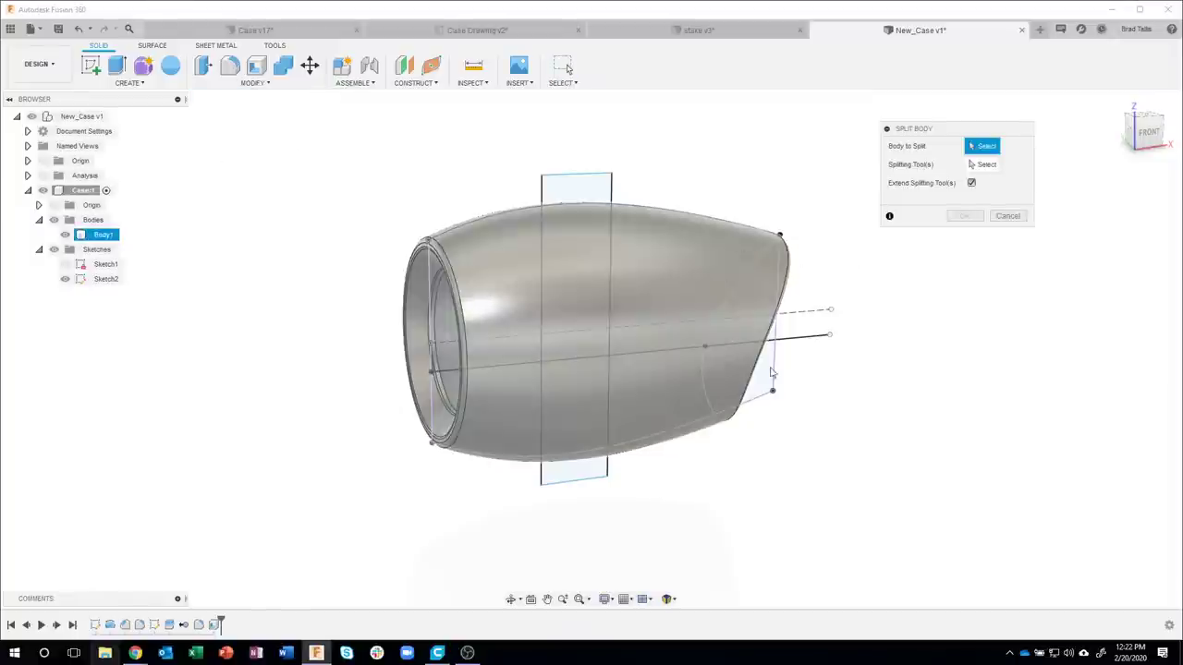
left_click(659, 234)
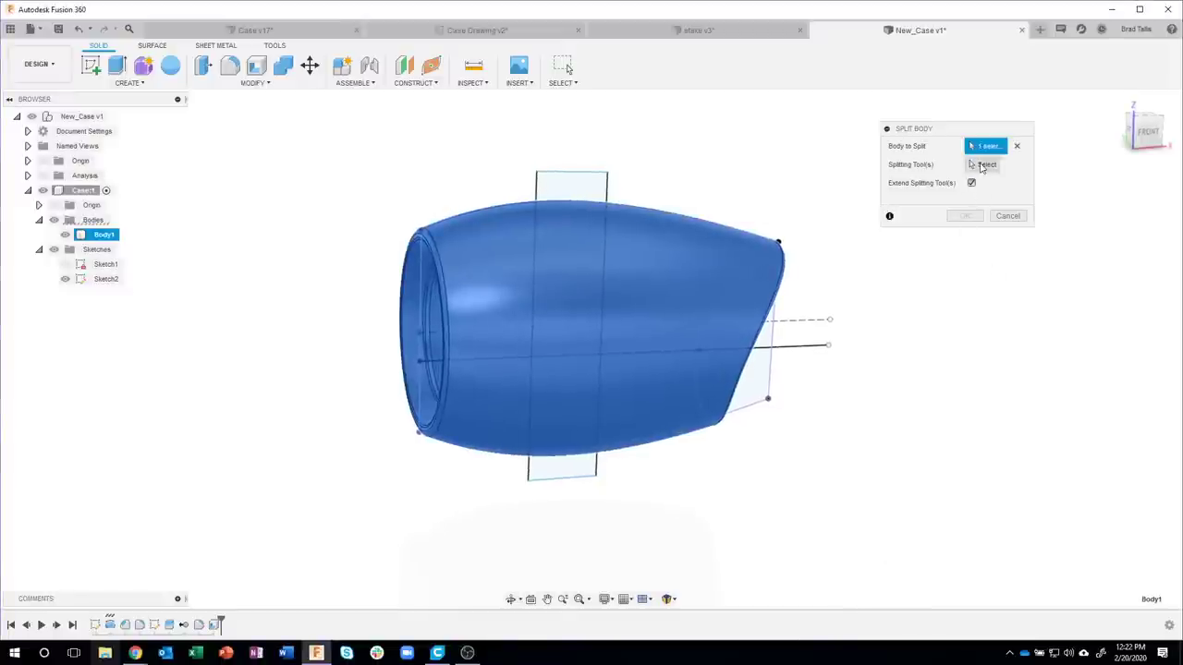
left_click(985, 164)
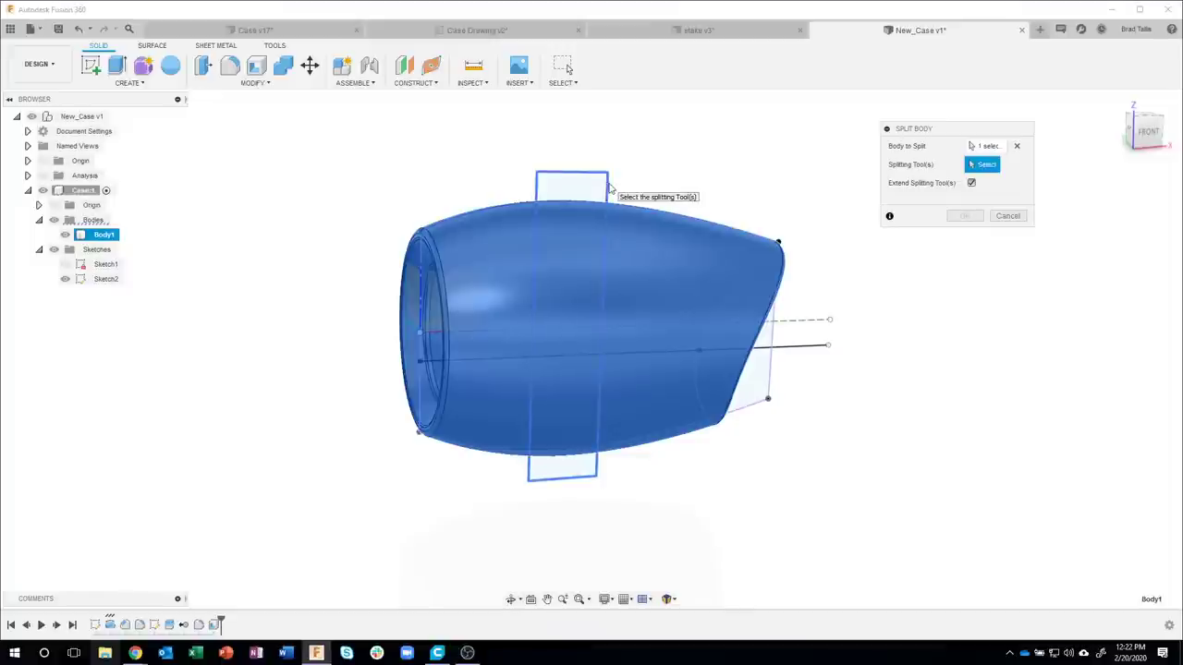
left_click(609, 187)
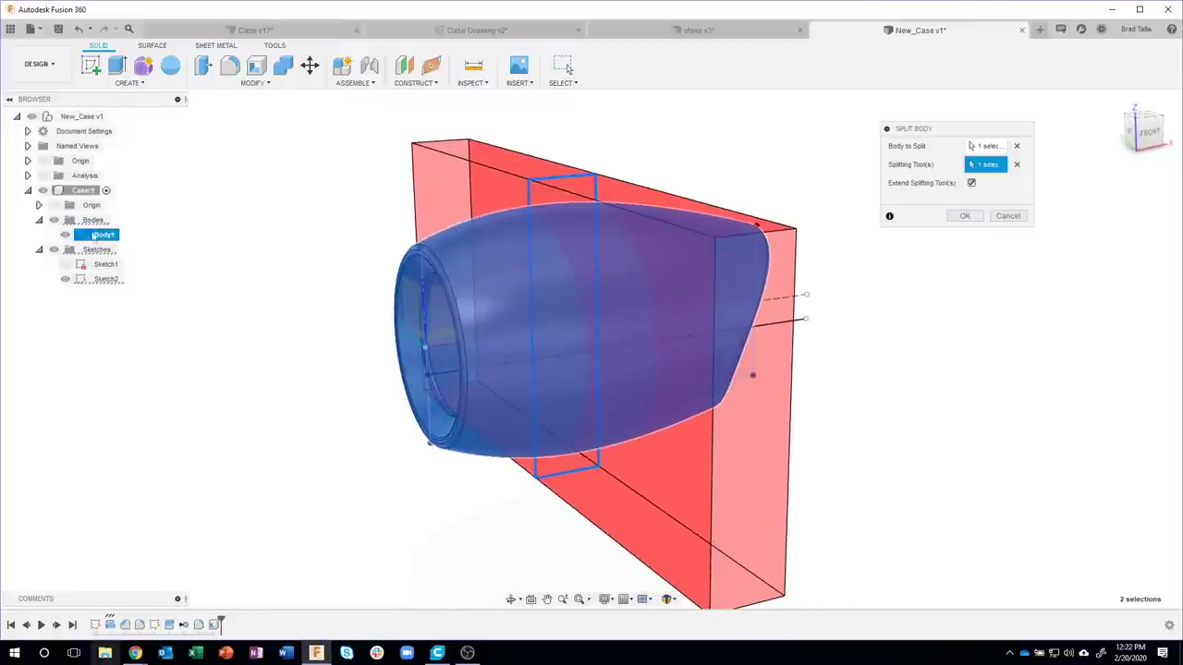
left_click(964, 215)
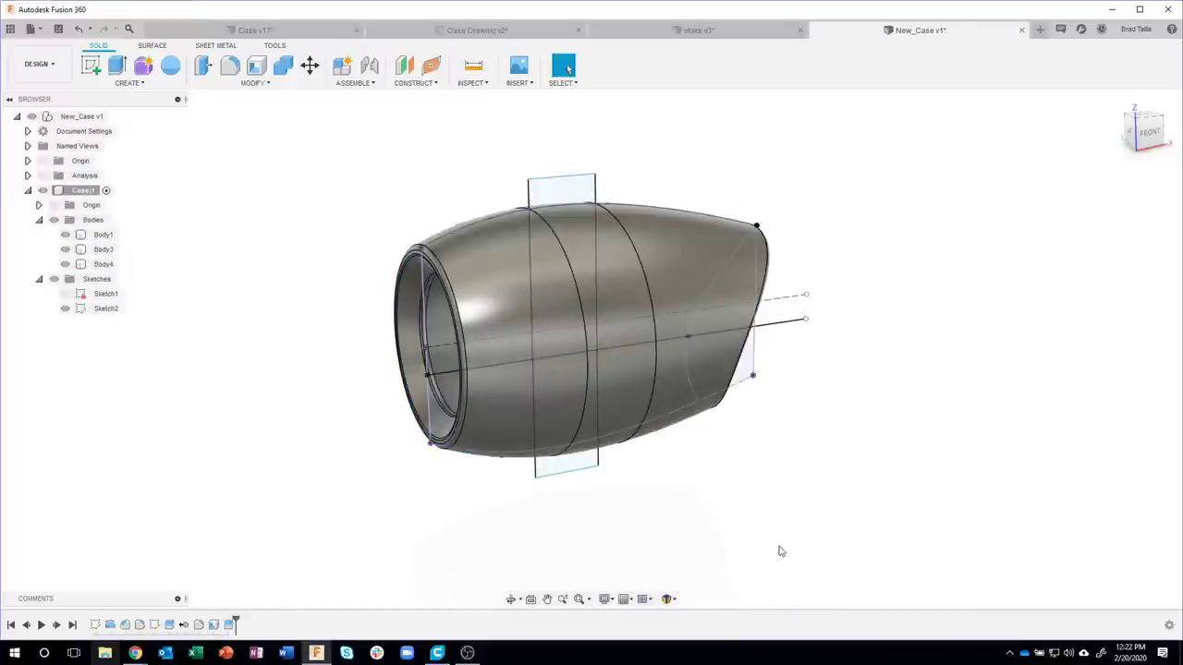
- Hide Sketch2 and rename the front section body to Front
left_click(66, 309)
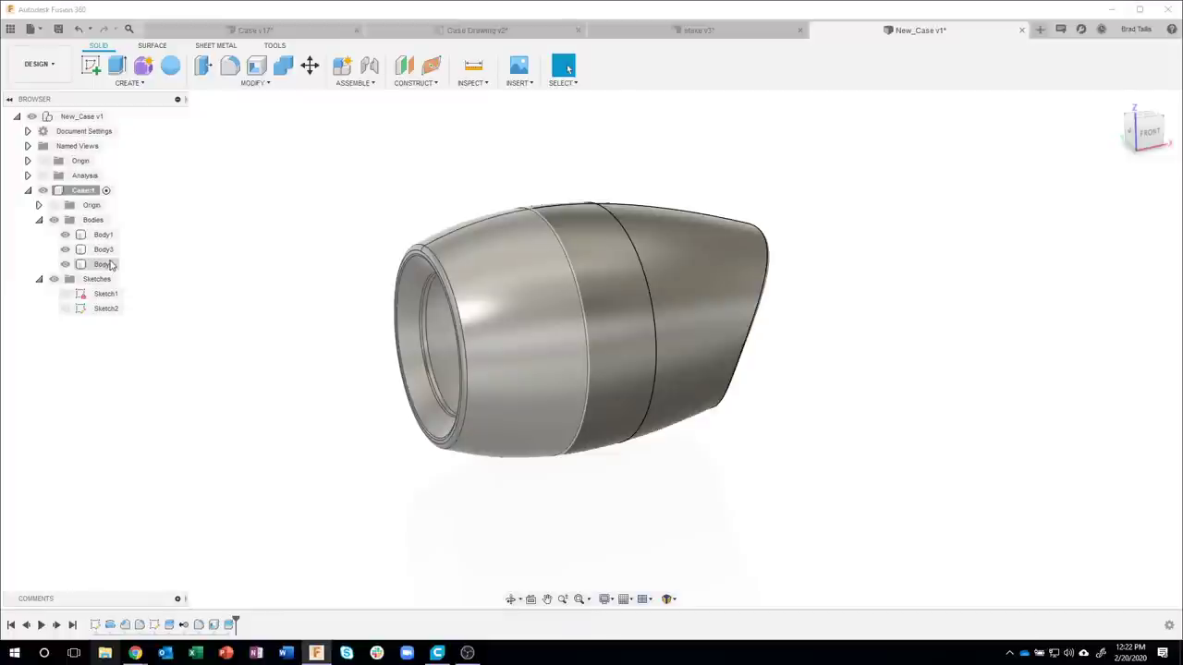
double_click(104, 266)
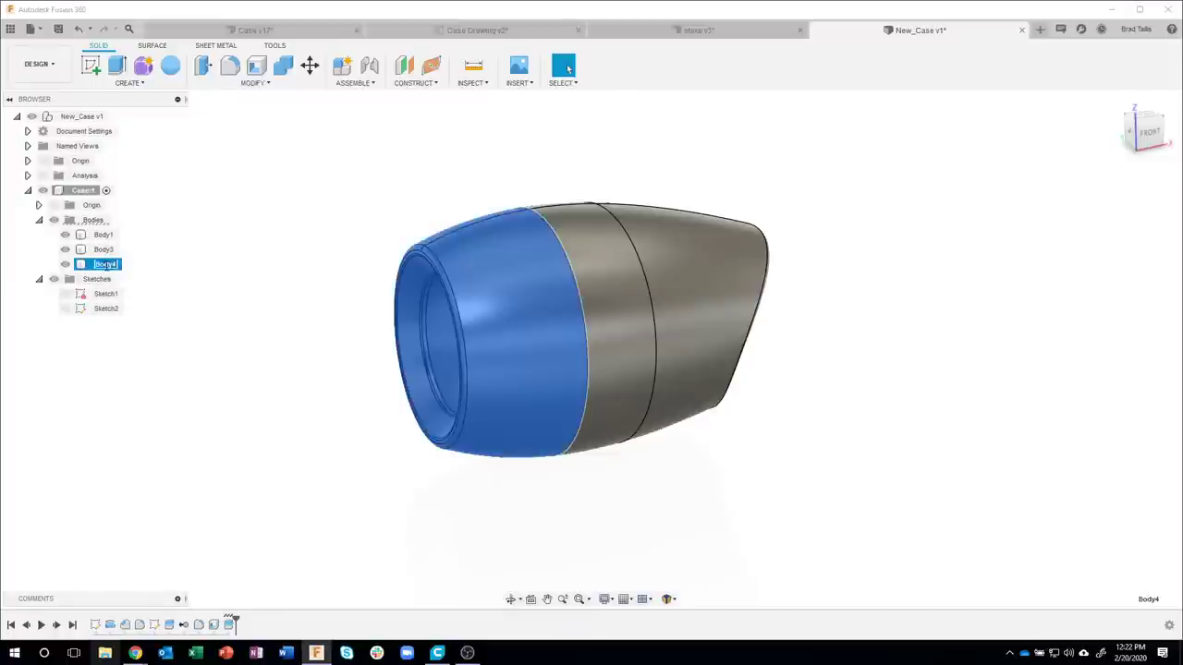
type("Front")
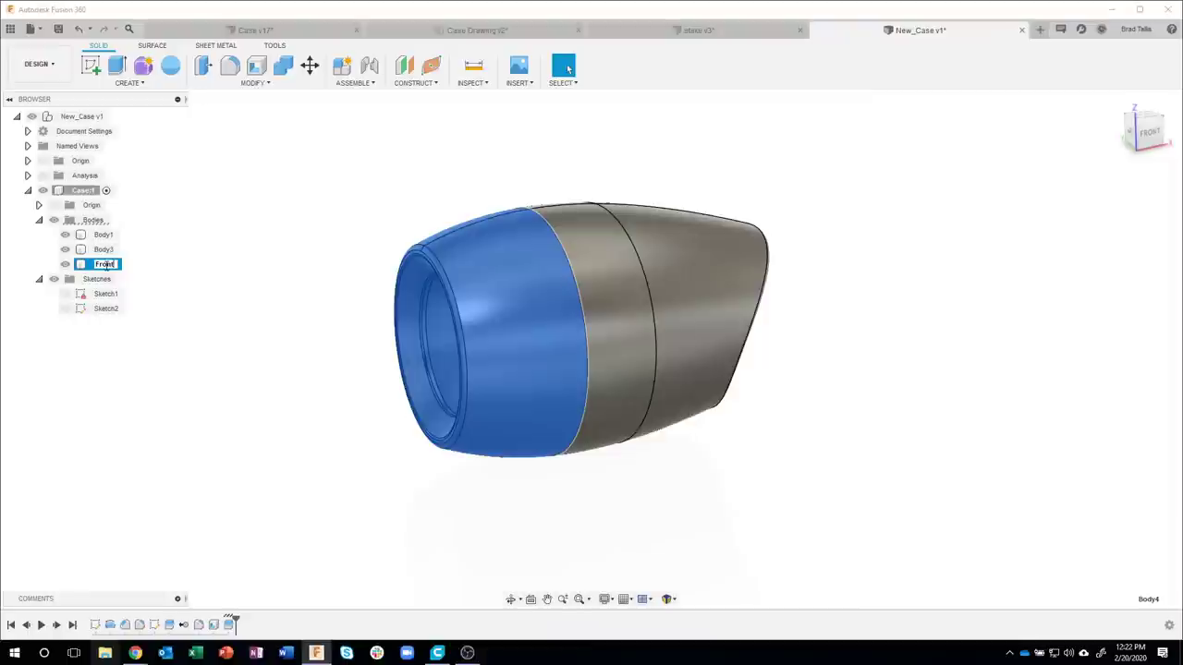
key("Return")
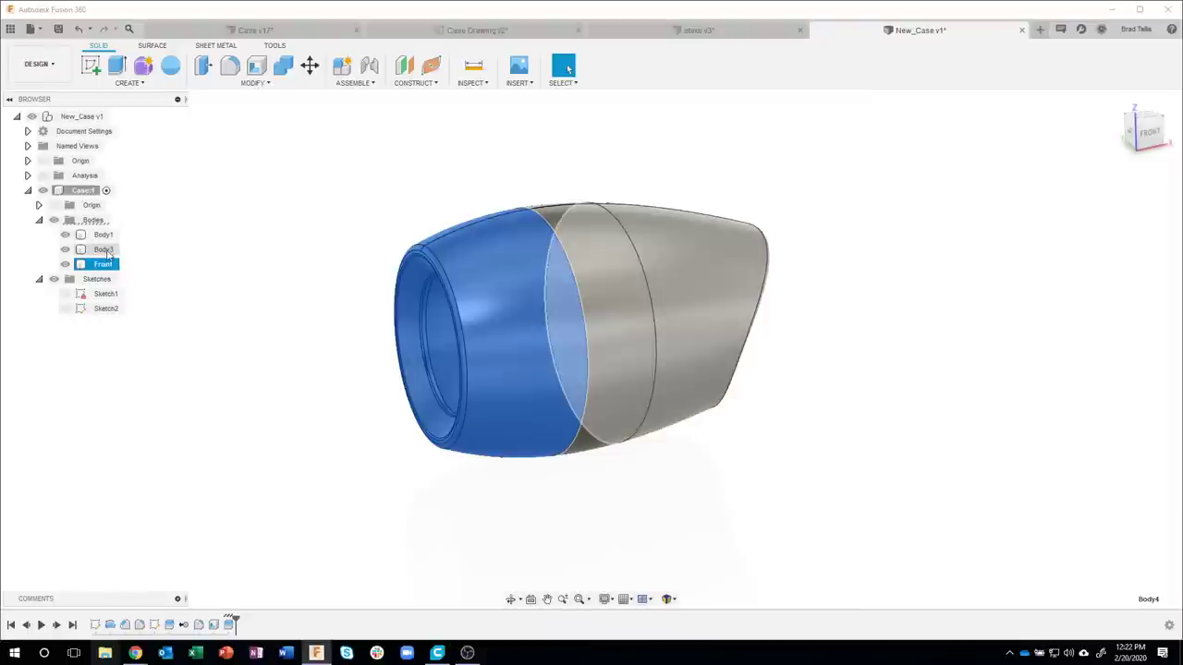
- Rename the rear body to Back and the middle ring body to Mid
double_click(107, 250)
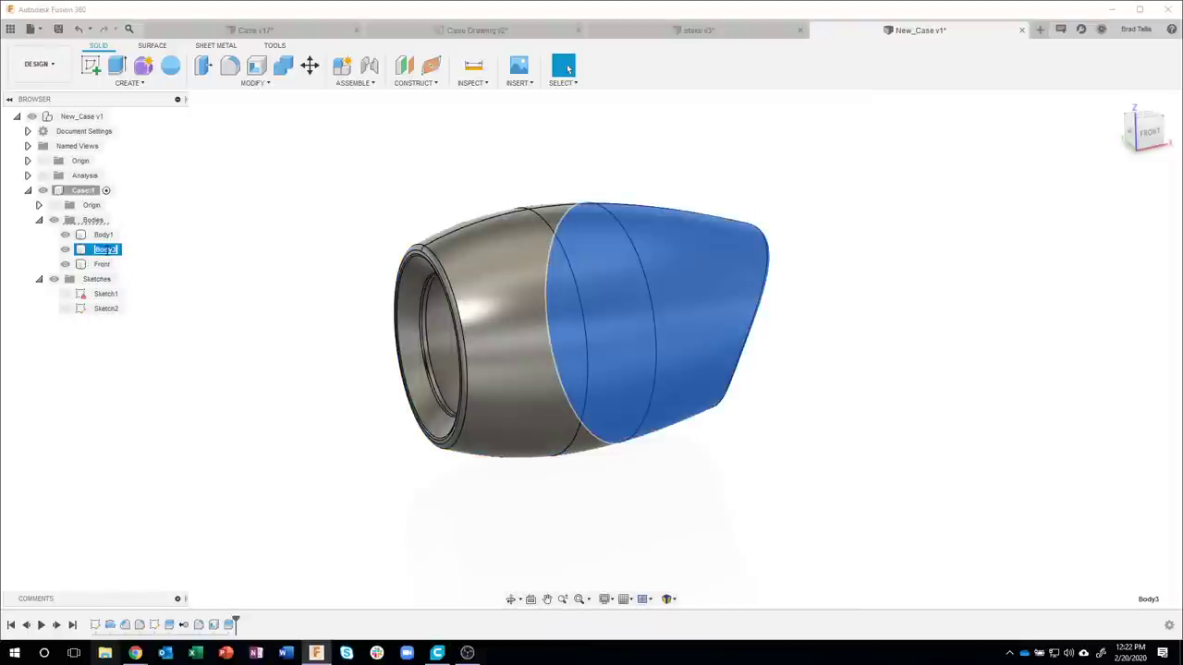
type("Back")
double_click(103, 235)
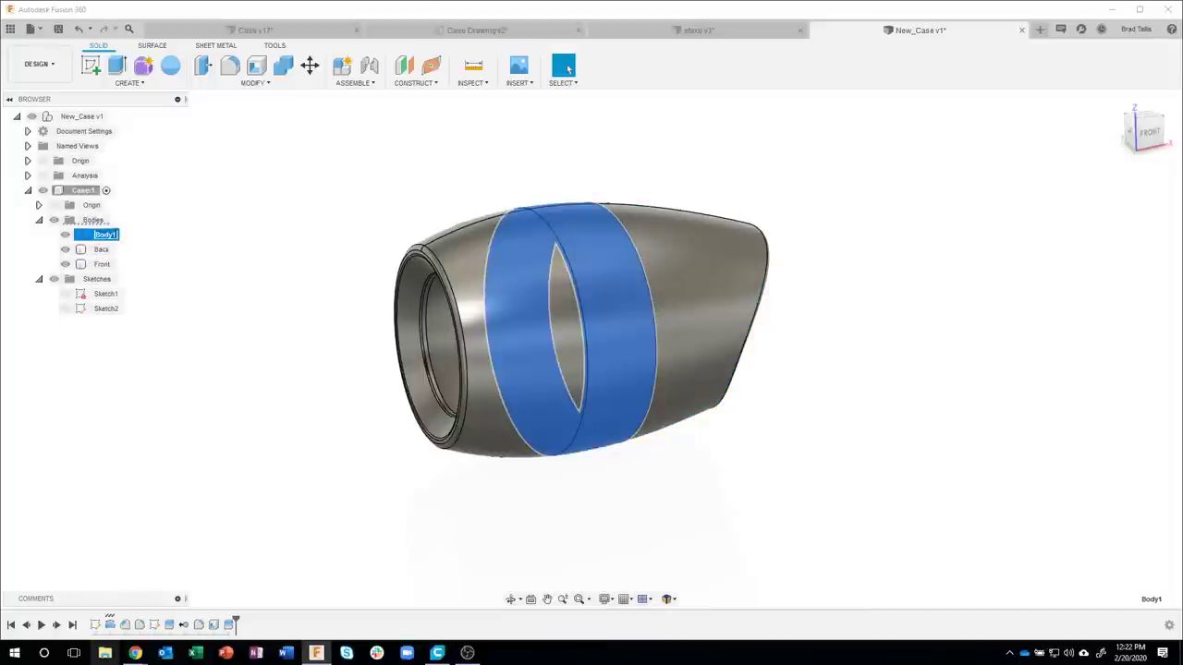
type("Mid")
key("Return")
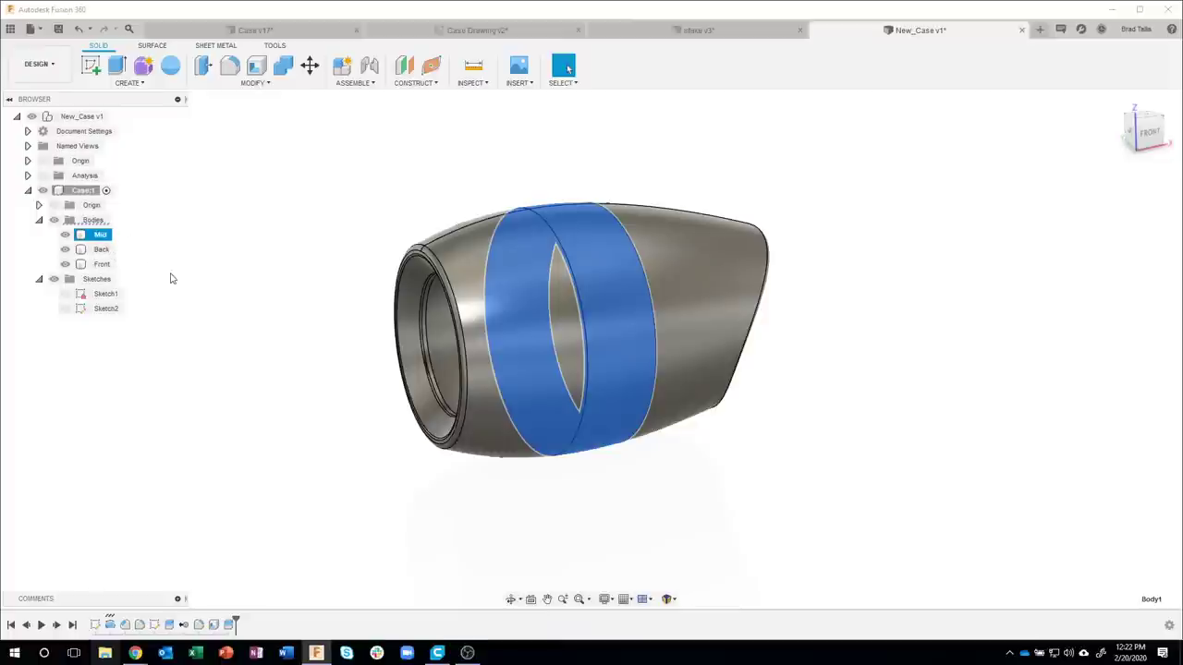
left_click(254, 264)
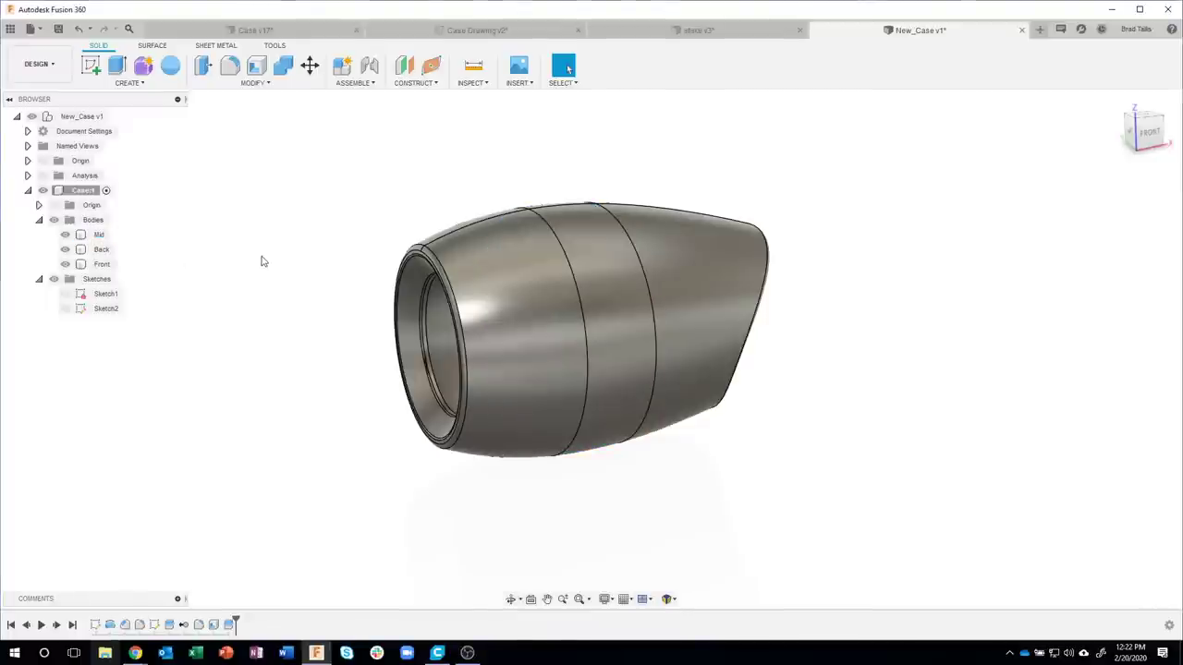
middle_click_drag(265, 237, 562, 218, "shift")
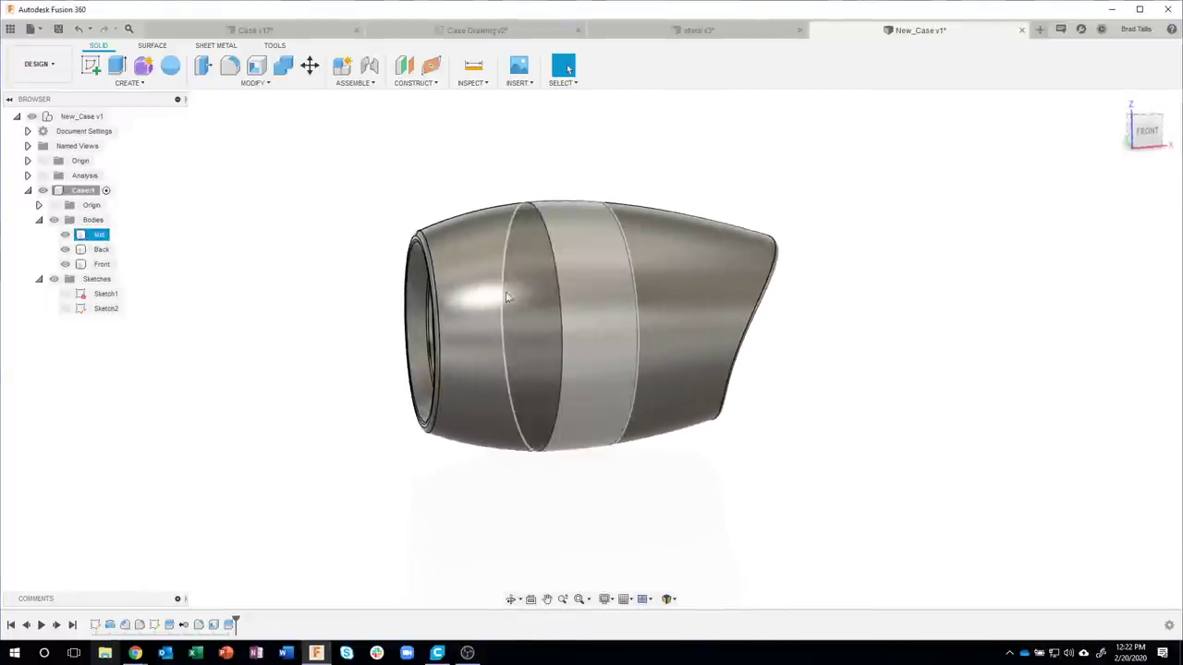
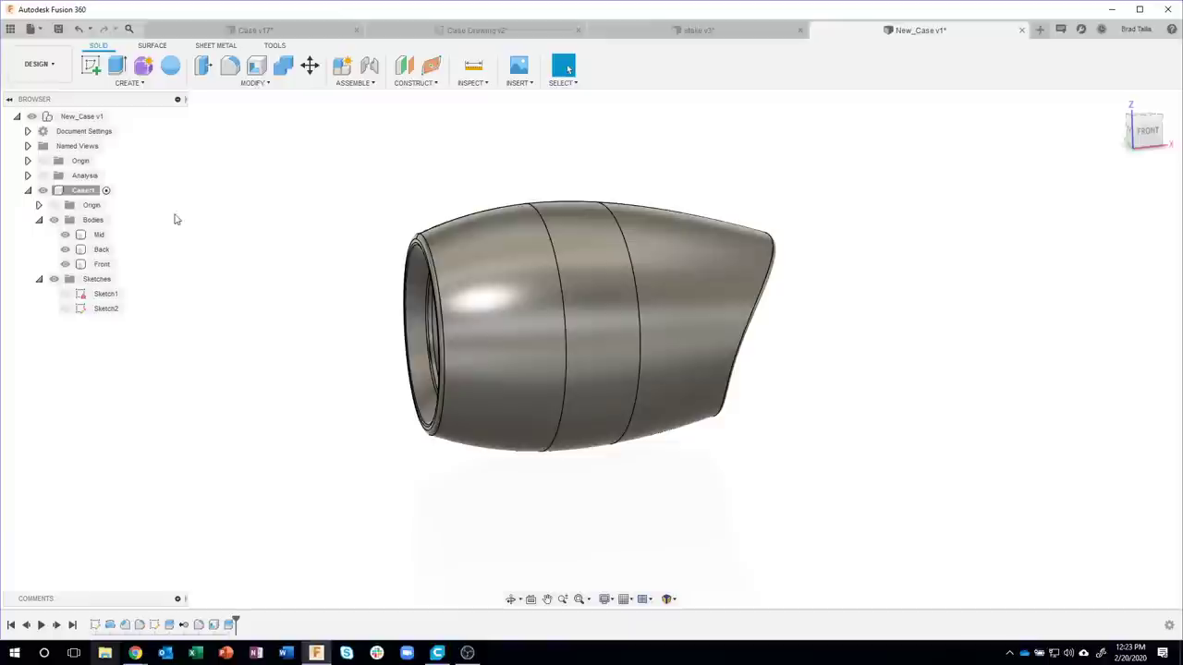
- Convert the Front body into a separate component, Front:1, leaving Mid and Back as bodies
right_click(101, 266)
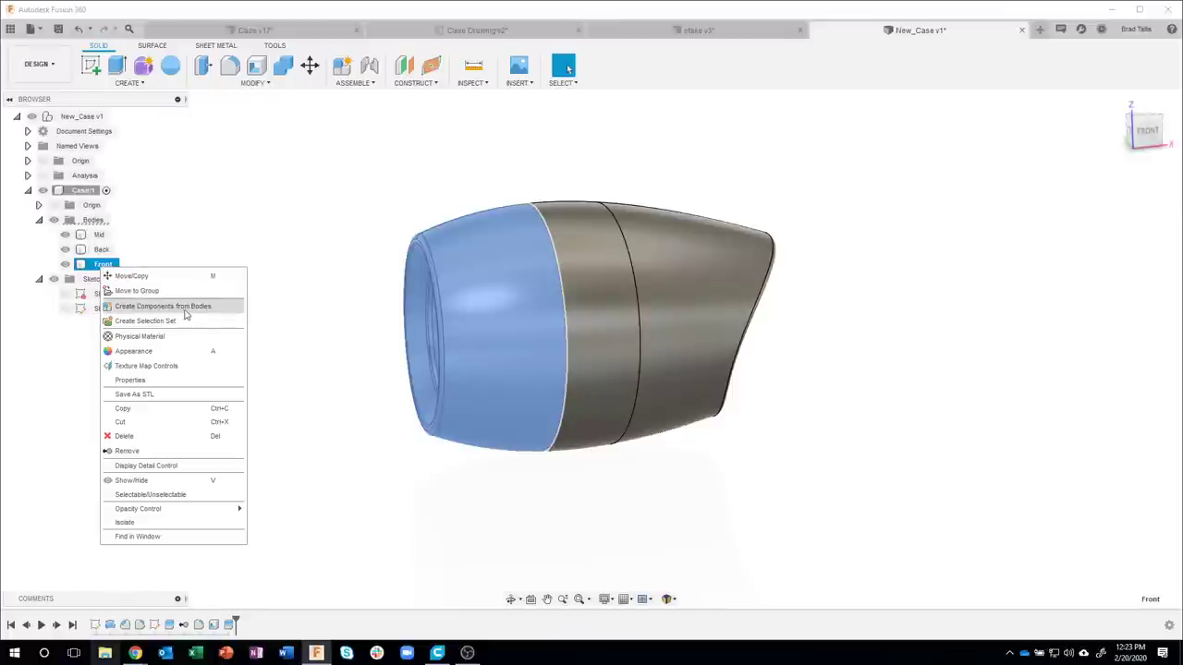
left_click(184, 307)
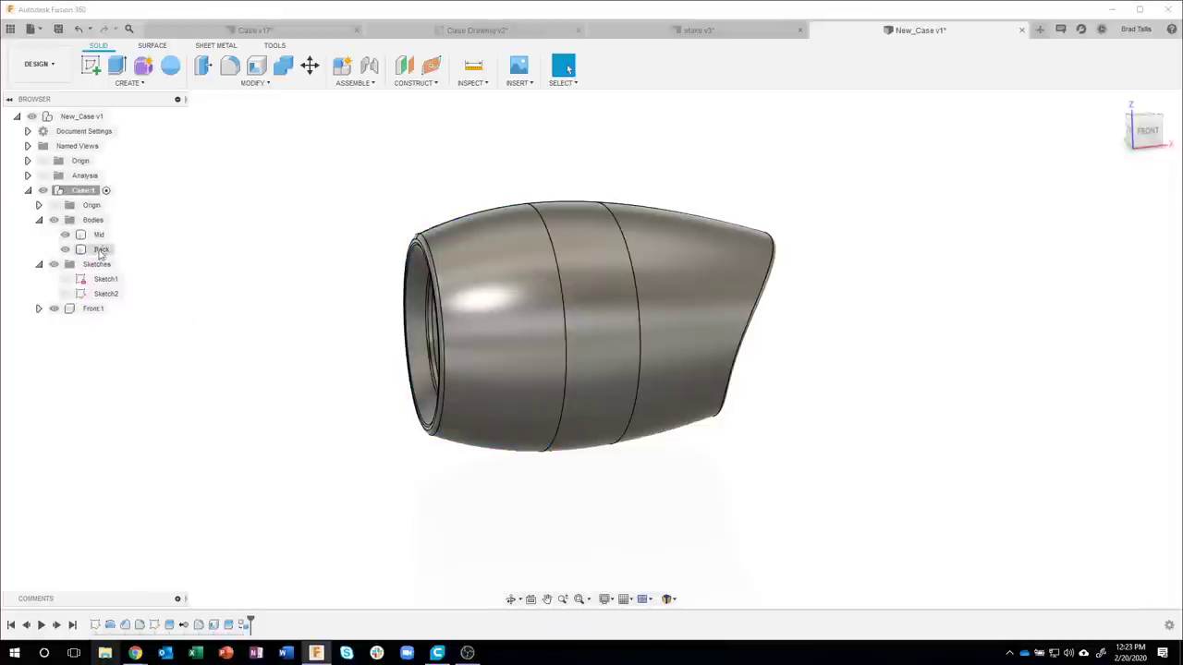
- Activate the Front:1 component and orbit the view toward a front side angle
left_click(114, 309)
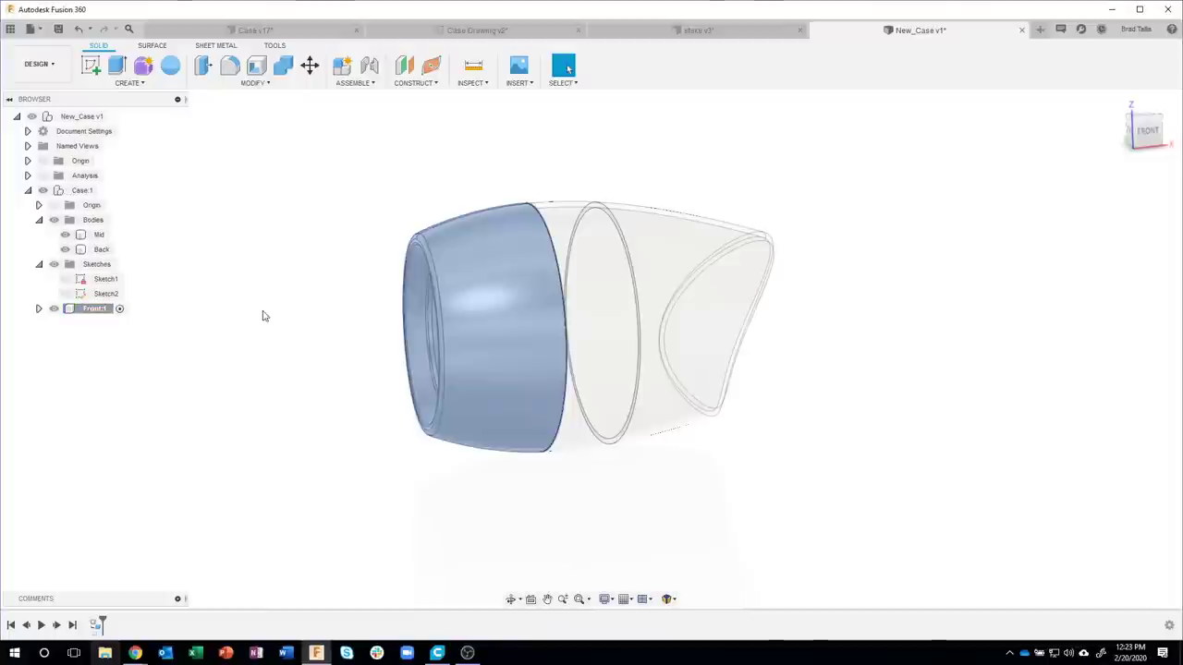
left_click(263, 316)
mouse_move(305, 362)
middle_mouse_down("shift")
mouse_move(245, 370)
mouse_move(132, 316)
middle_mouse_up("shift")
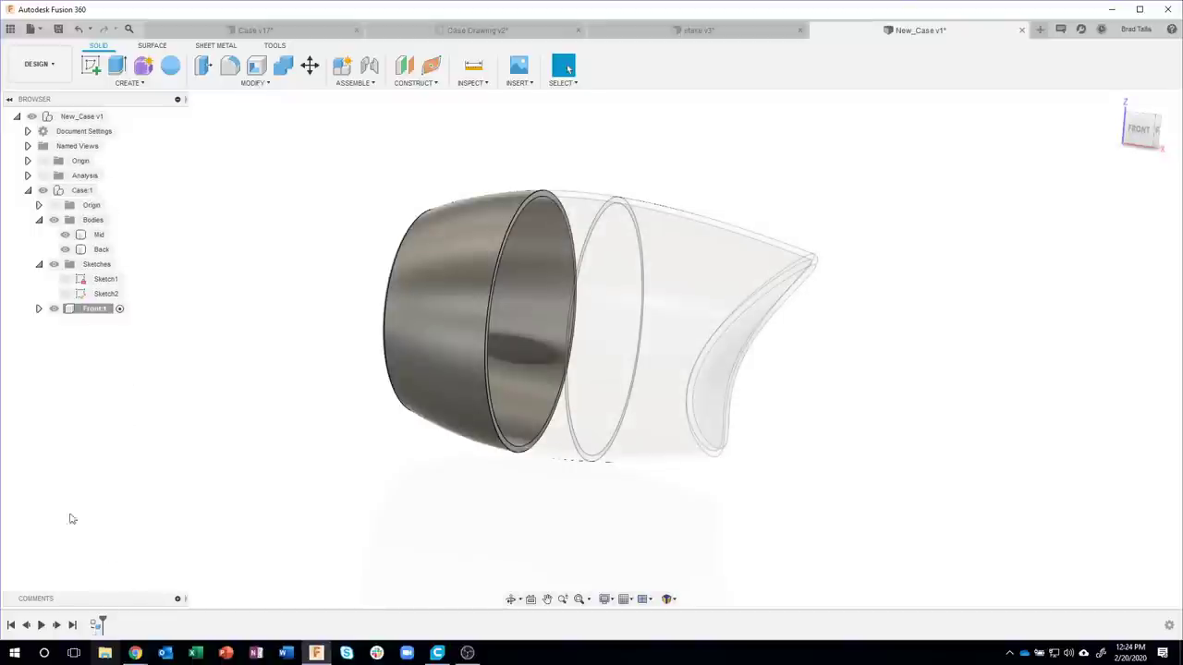
middle_click_drag(689, 201, 260, 279, "shift")
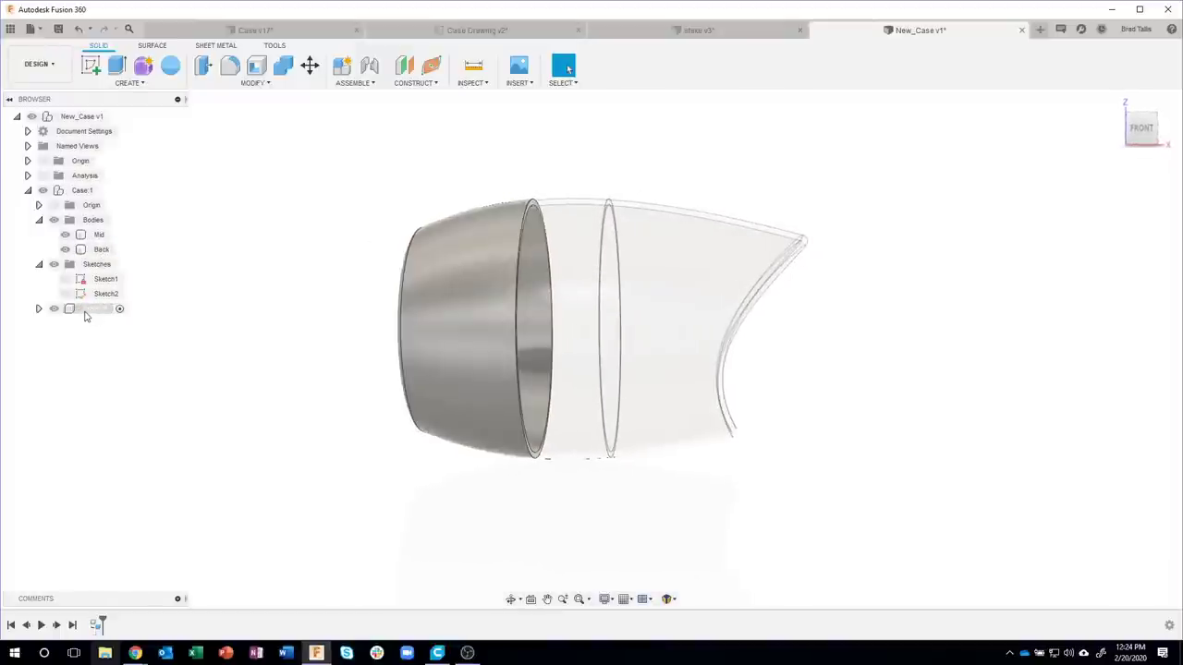
- Hide the Mid and Back bodies so only the front ring remains visible
left_click(86, 311)
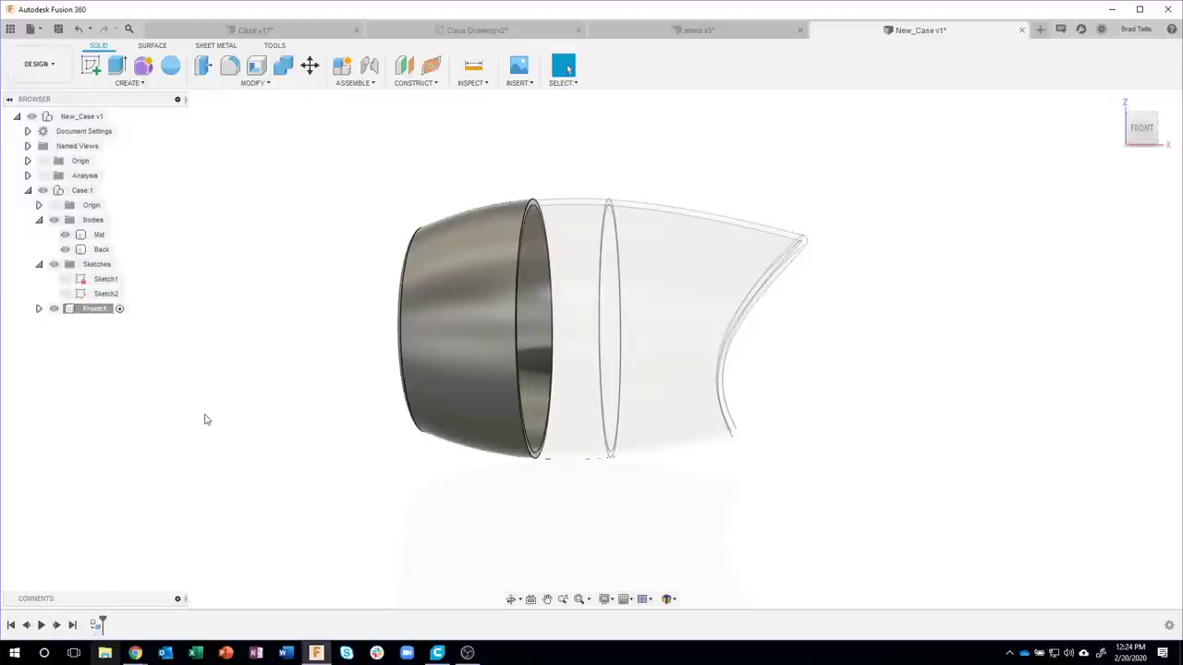
left_click(65, 234)
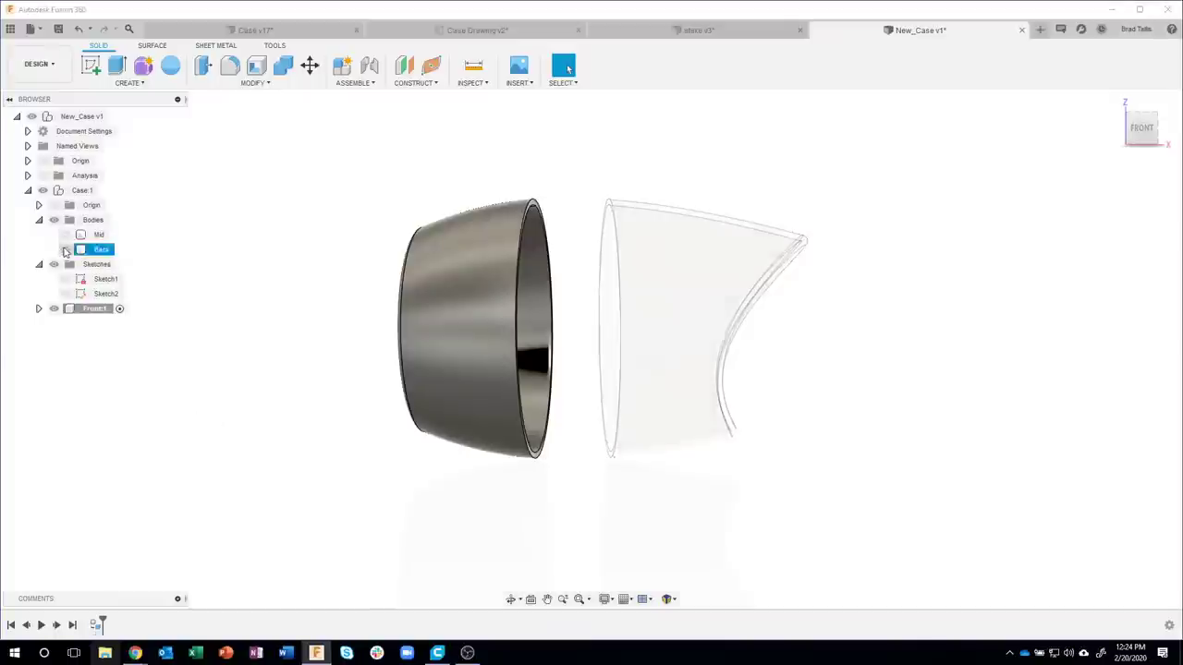
left_click(65, 250)
mouse_move(271, 333)
middle_mouse_down("shift")
mouse_move(551, 443)
mouse_move(766, 441)
mouse_move(720, 362)
mouse_move(432, 278)
mouse_move(668, 230)
mouse_move(674, 267)
mouse_move(533, 201)
mouse_move(591, 259)
mouse_move(659, 250)
mouse_move(591, 267)
middle_mouse_up("shift")
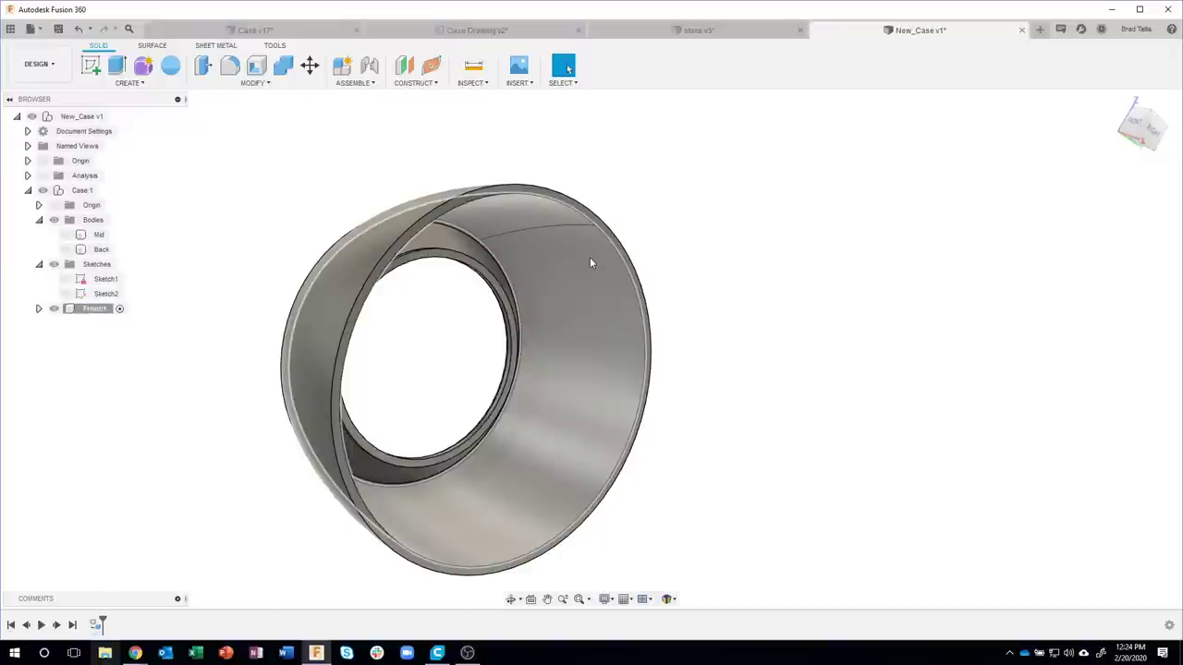
- Offset the ring's inner conical face inward by a small negative distance with Offset Face
left_click(587, 255)
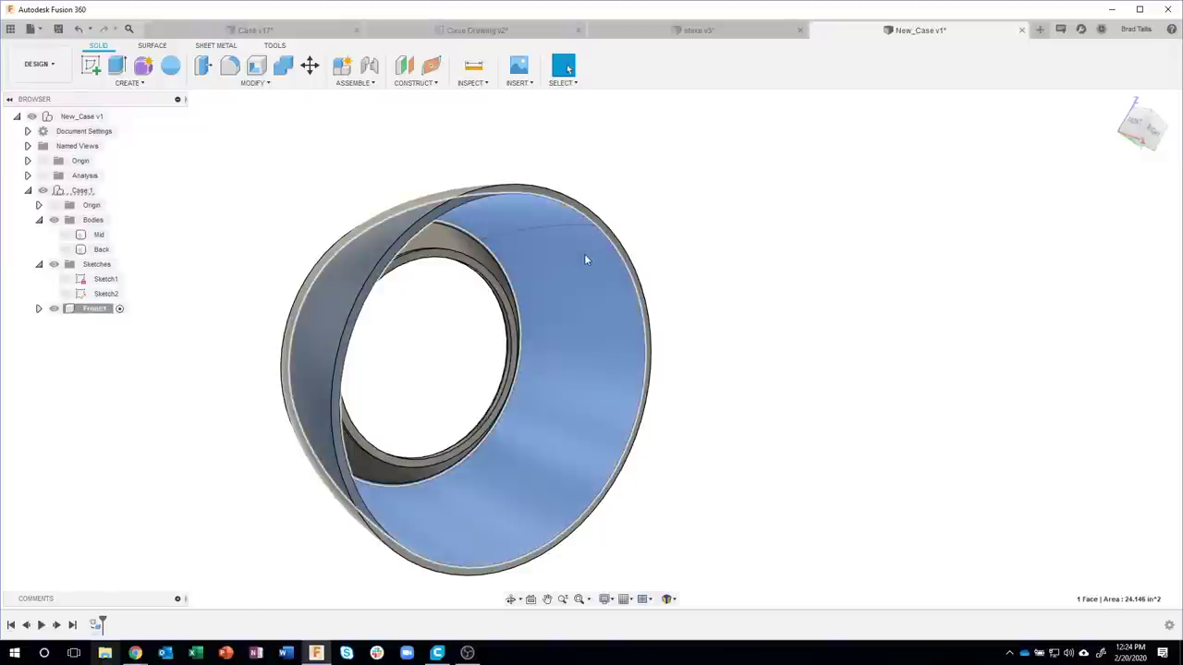
right_click(581, 256)
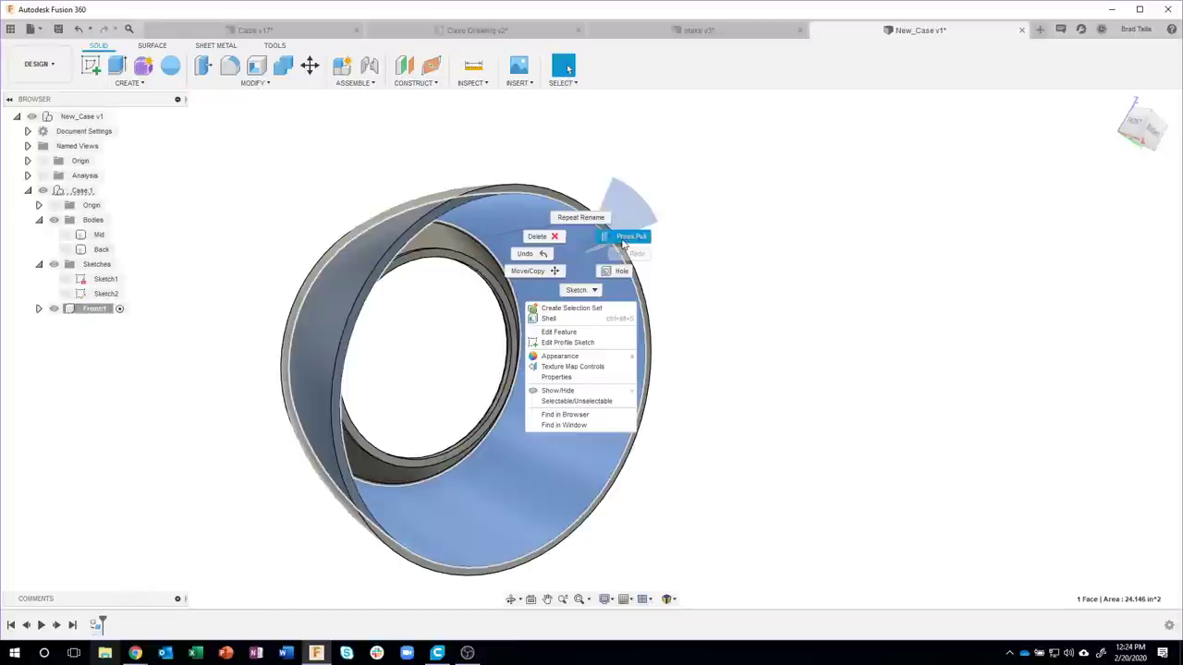
left_click(259, 86)
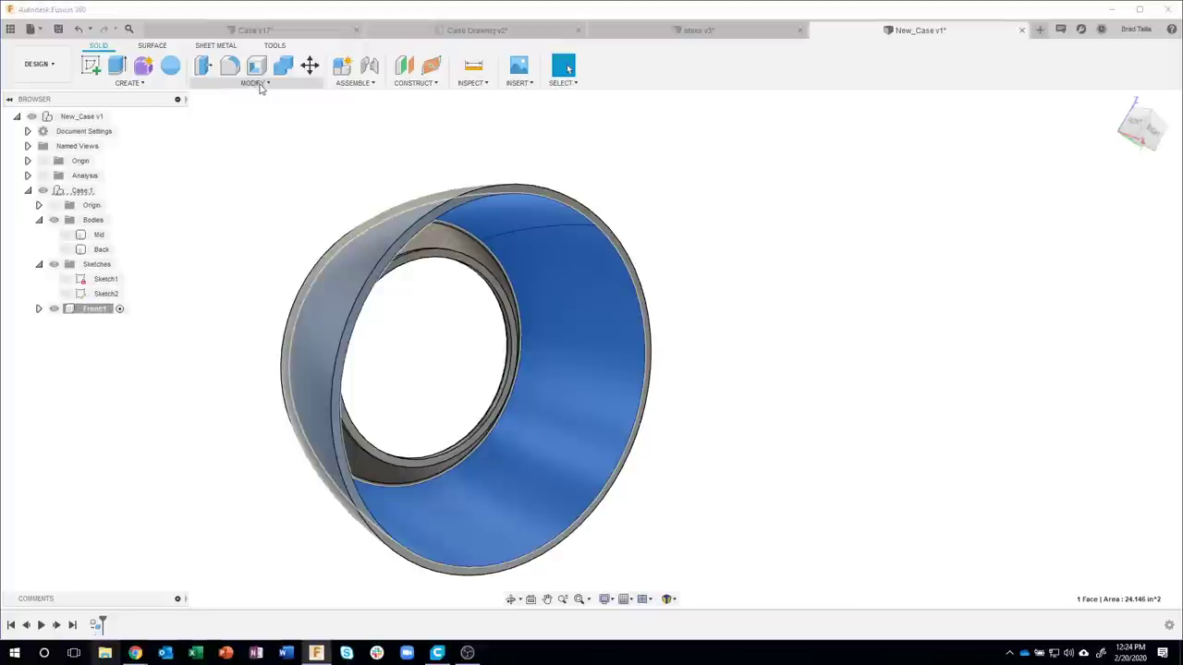
left_click(260, 85)
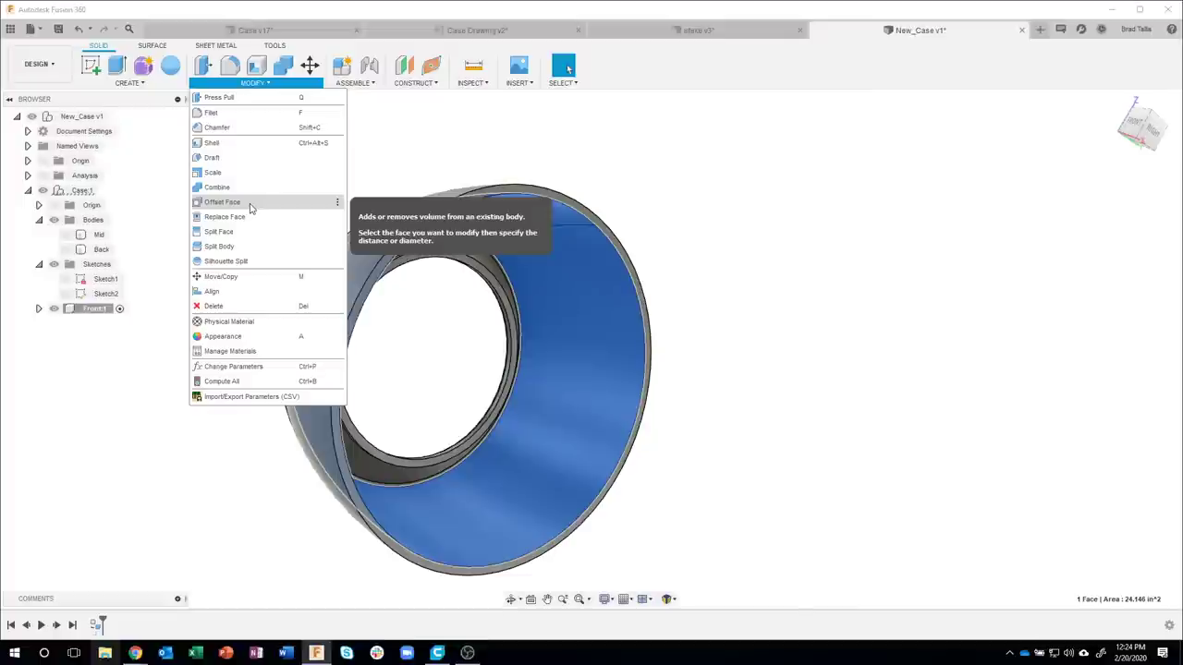
left_click(249, 203)
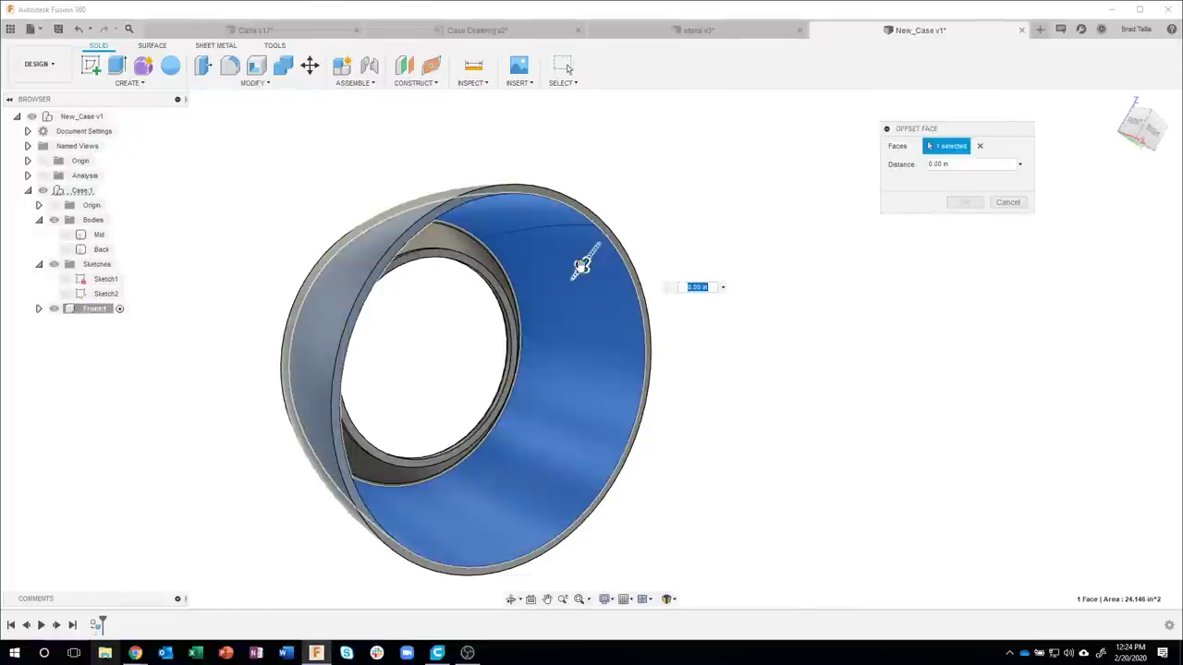
left_click_drag(580, 267, 584, 268)
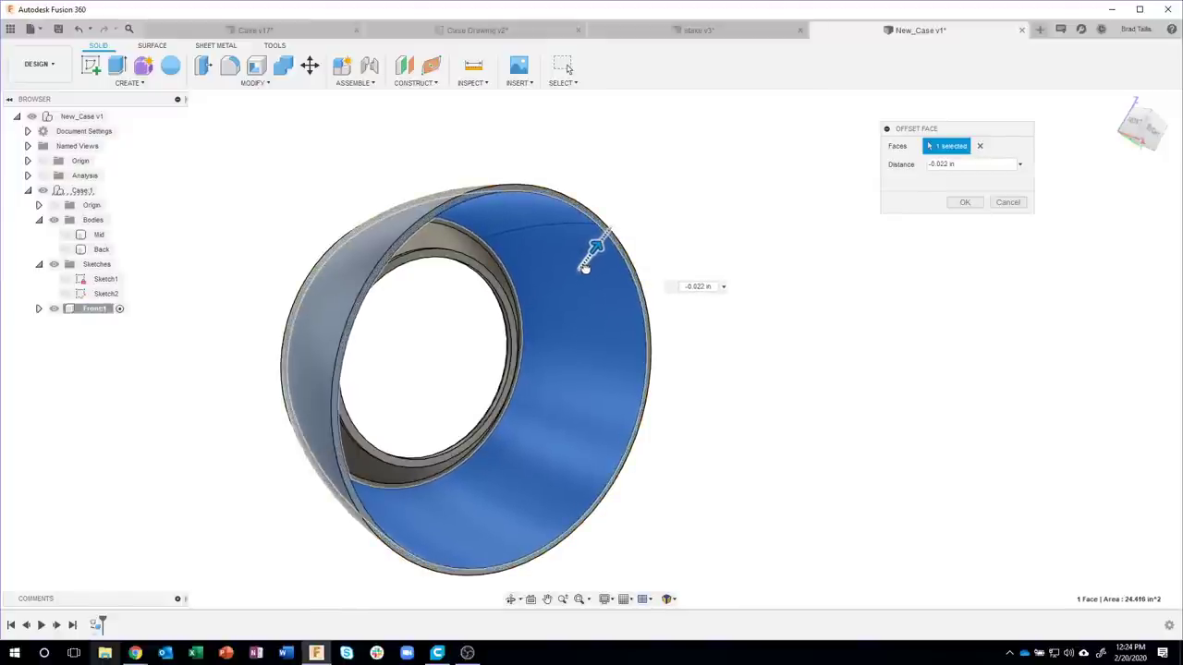
left_click(699, 287)
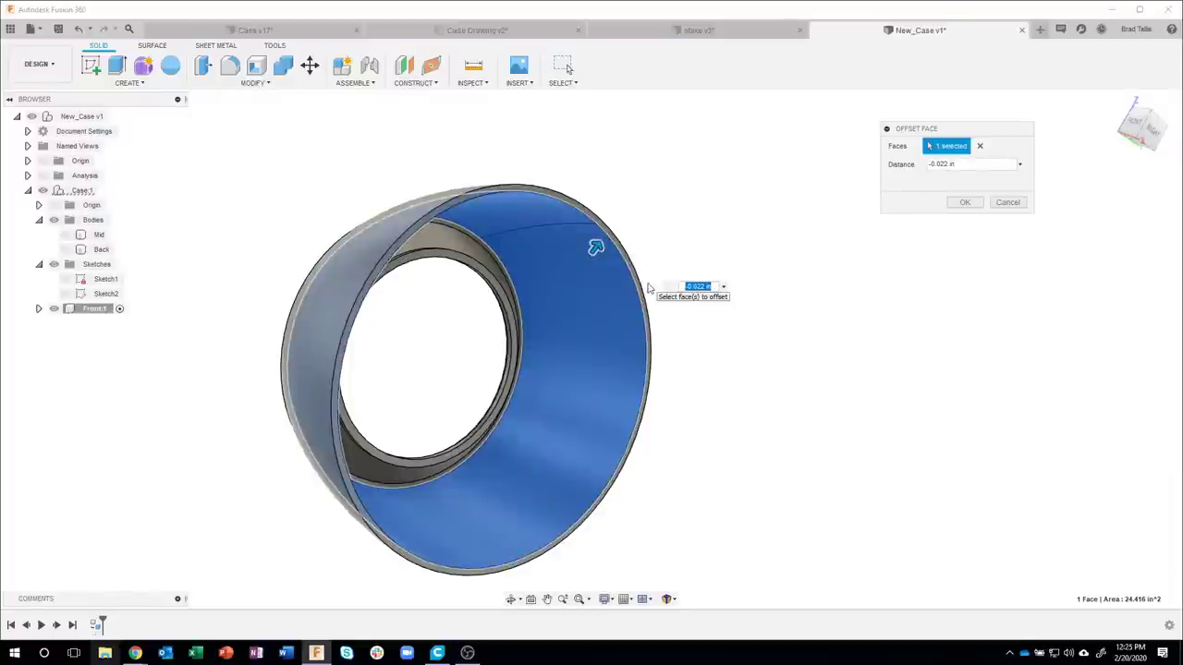
key("BackSpace")
type(".02")
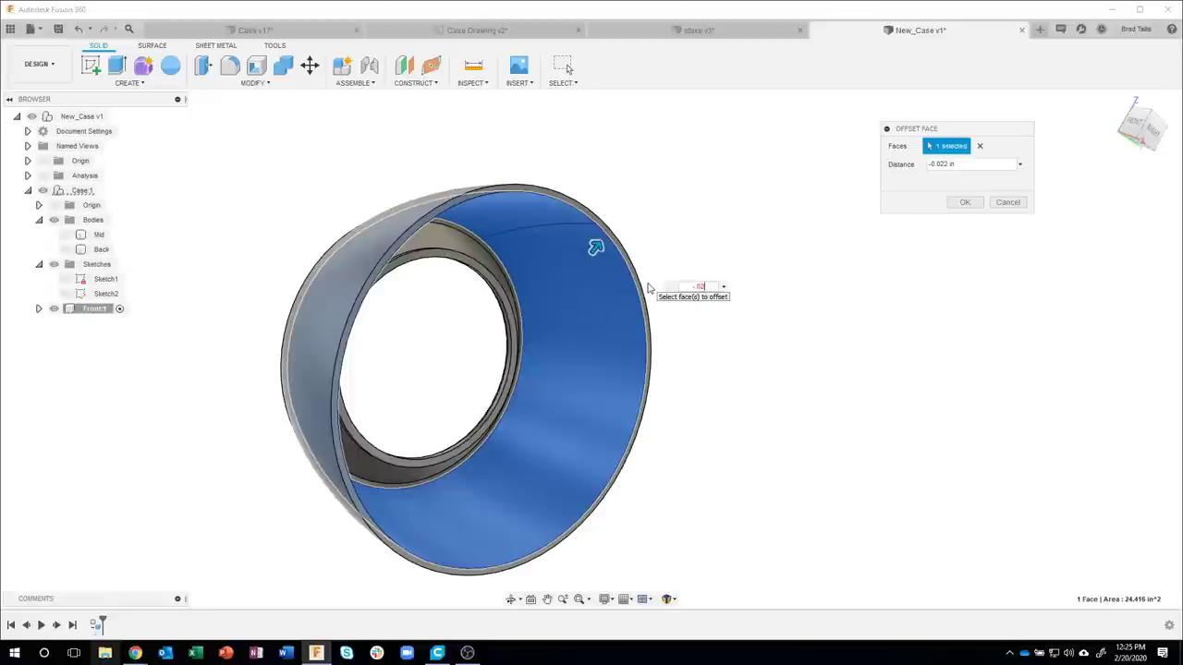
key("Return")
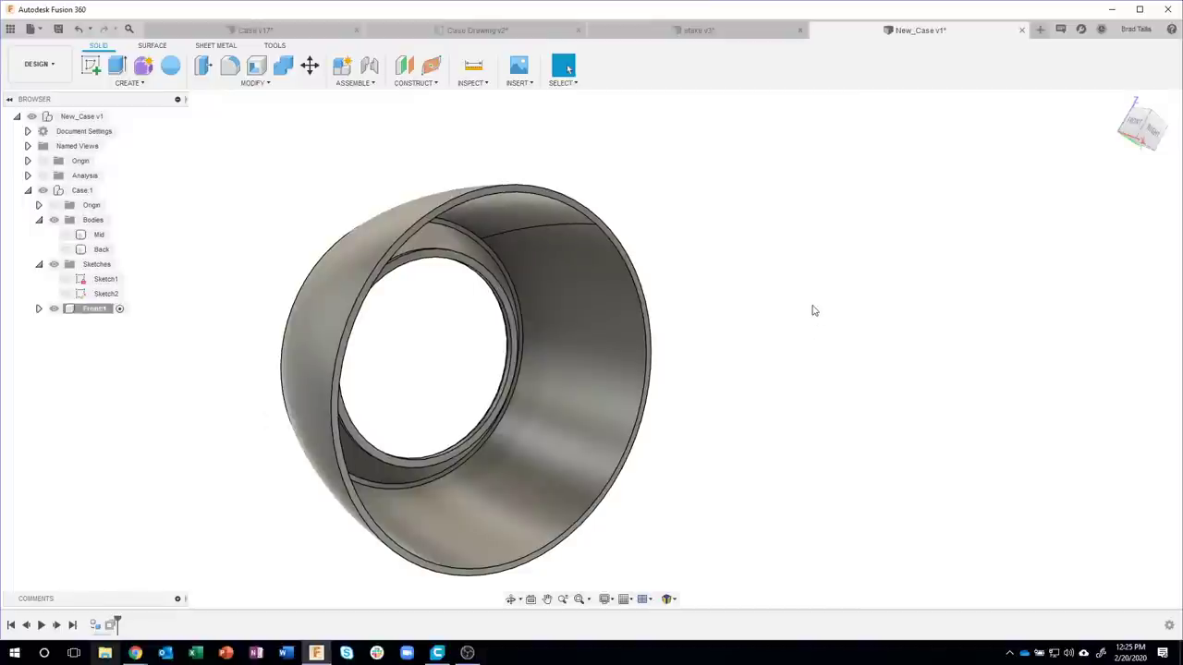
middle_click_drag(813, 310, 516, 214, "shift")
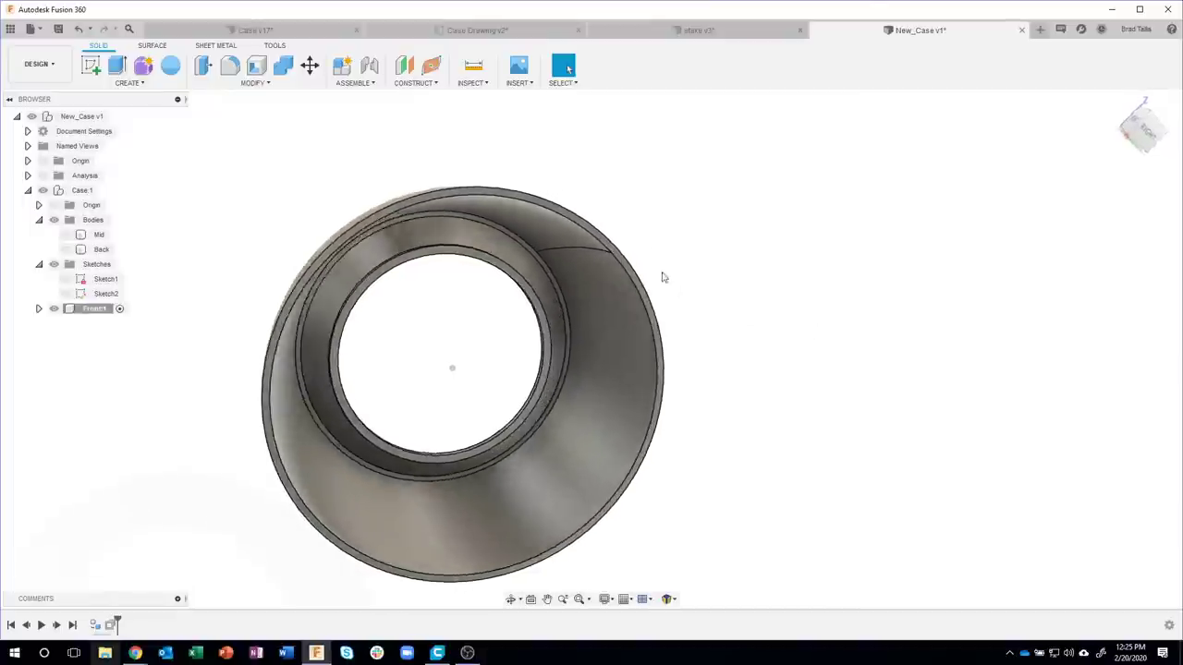
scroll(506, 212, "up", 2)
scroll(500, 209, "up", 3)
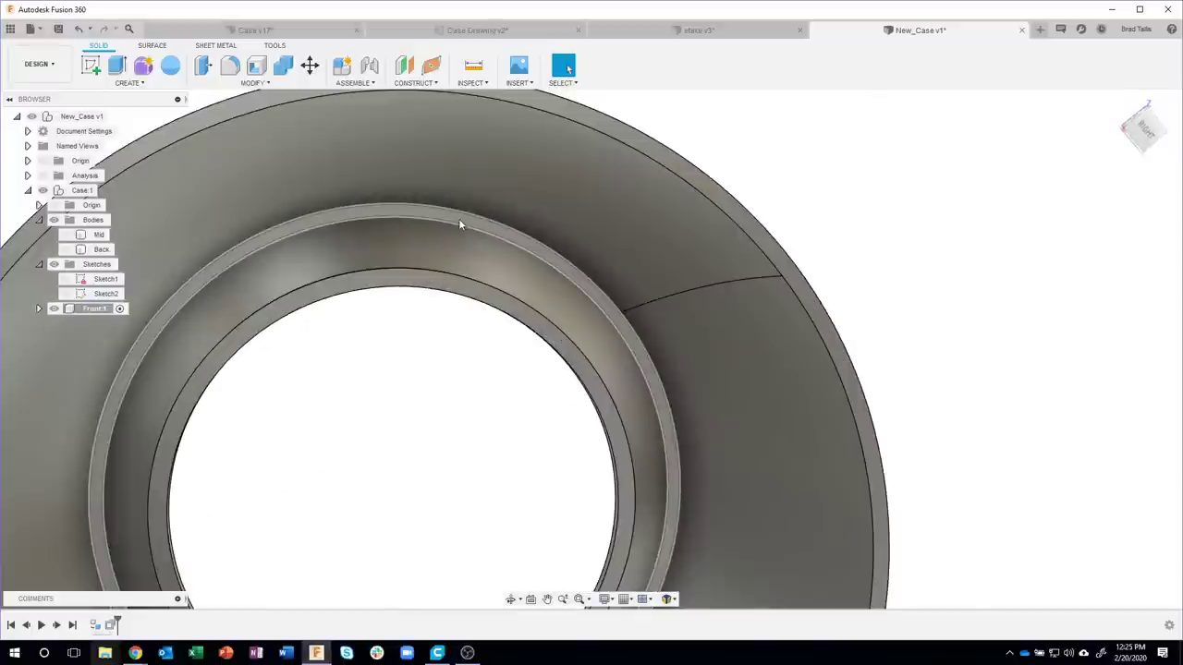
scroll(458, 218, "up", 2)
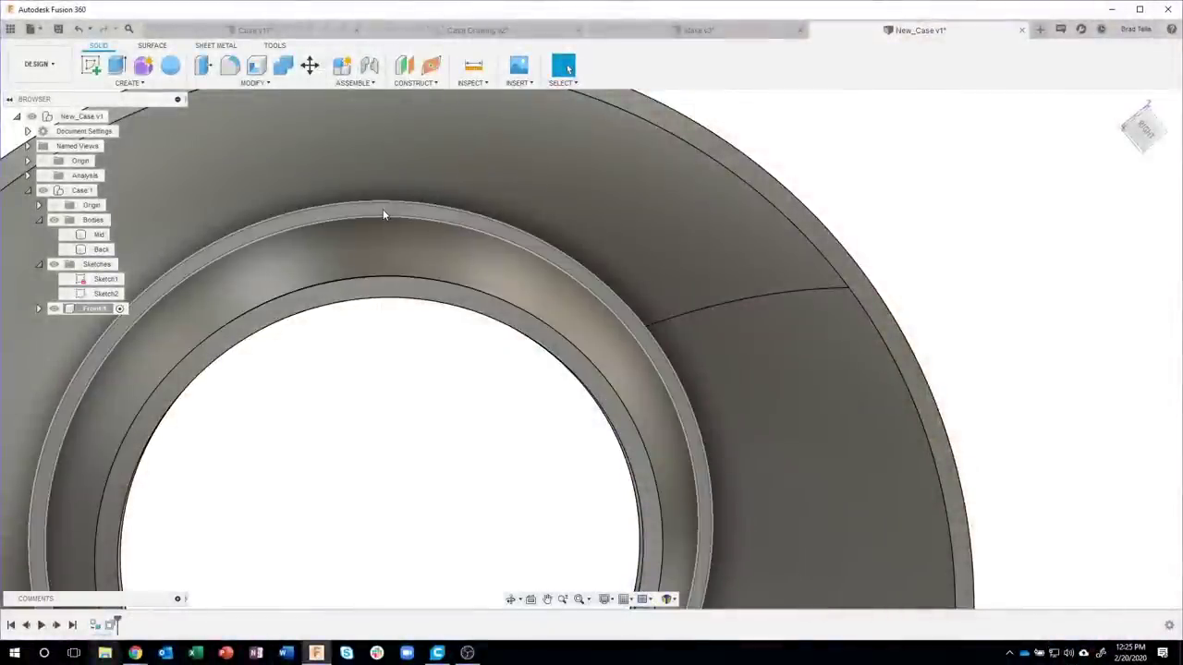
left_click(382, 215)
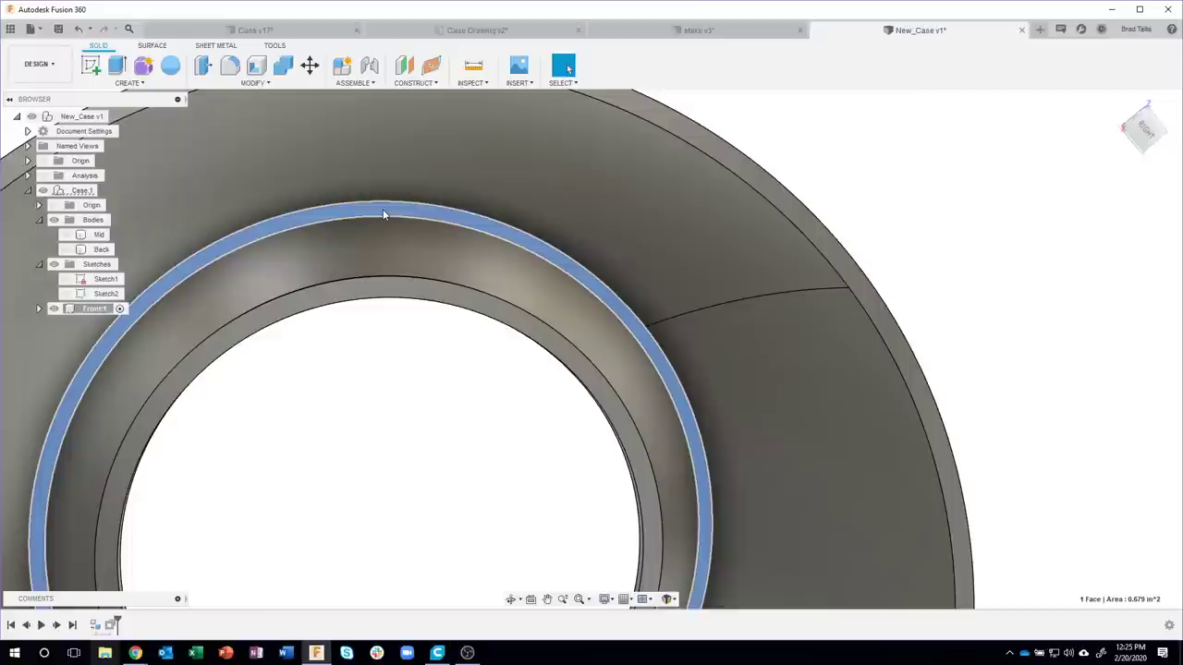
- Create a sketch on the front ring's lip face and begin projecting geometry with P
right_click(384, 215)
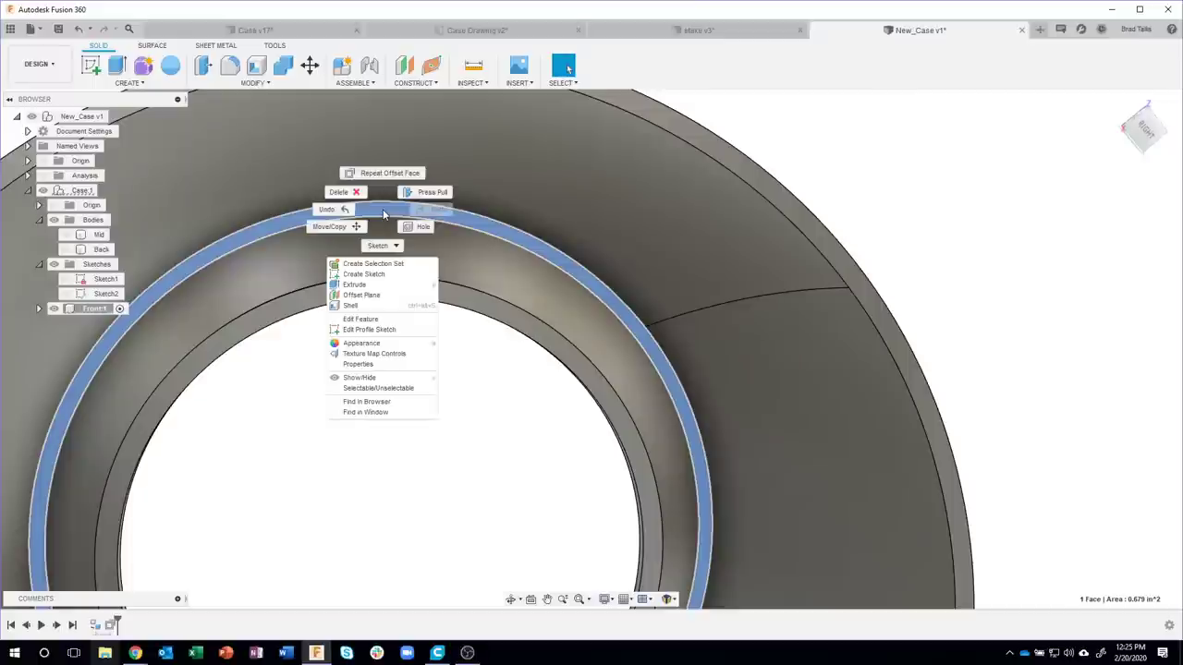
left_click(379, 276)
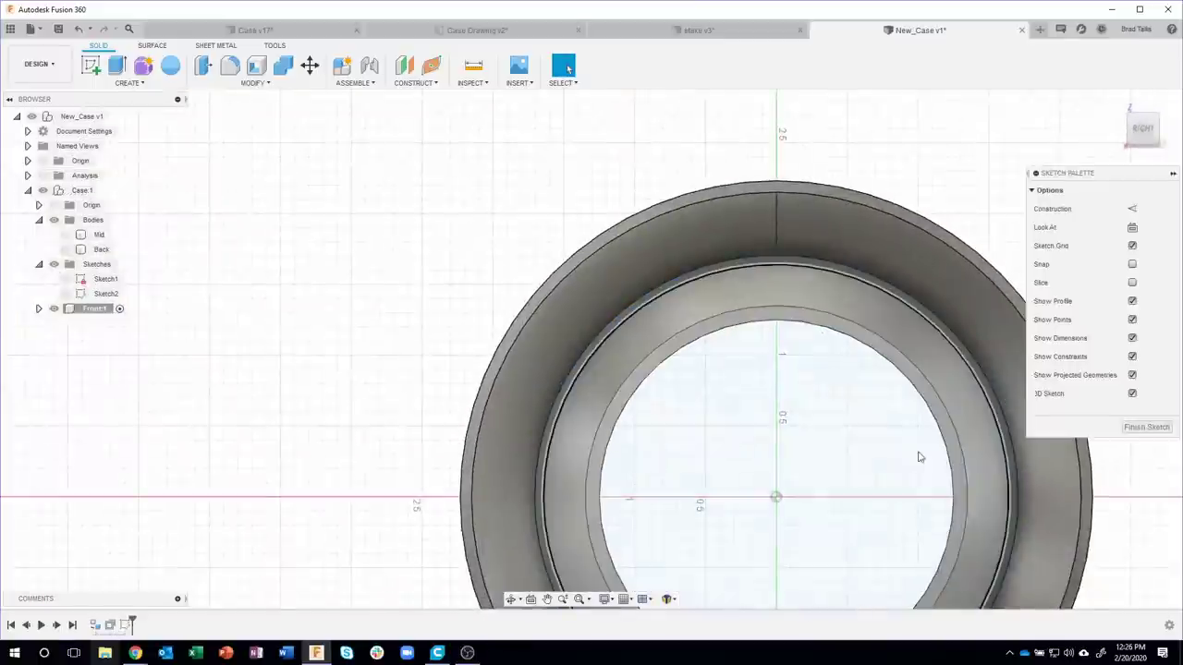
scroll(624, 180, "up", 5)
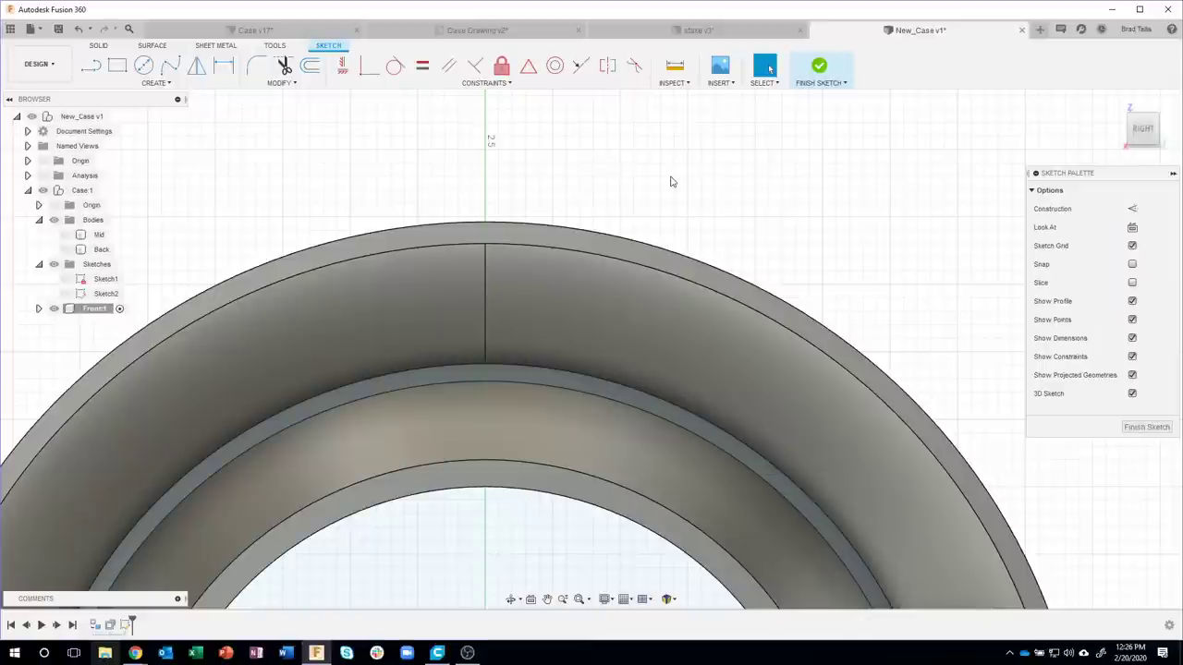
key("p")
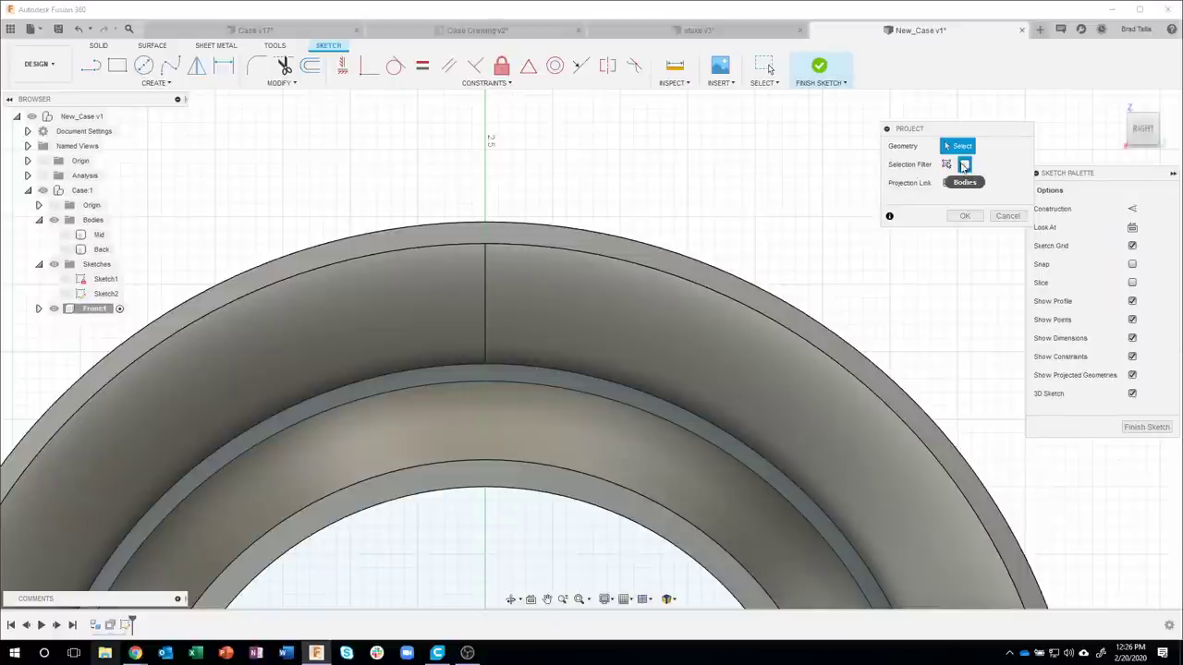
- Project the inner cylindrical face and the vertical seam line into the sketch
left_click(946, 164)
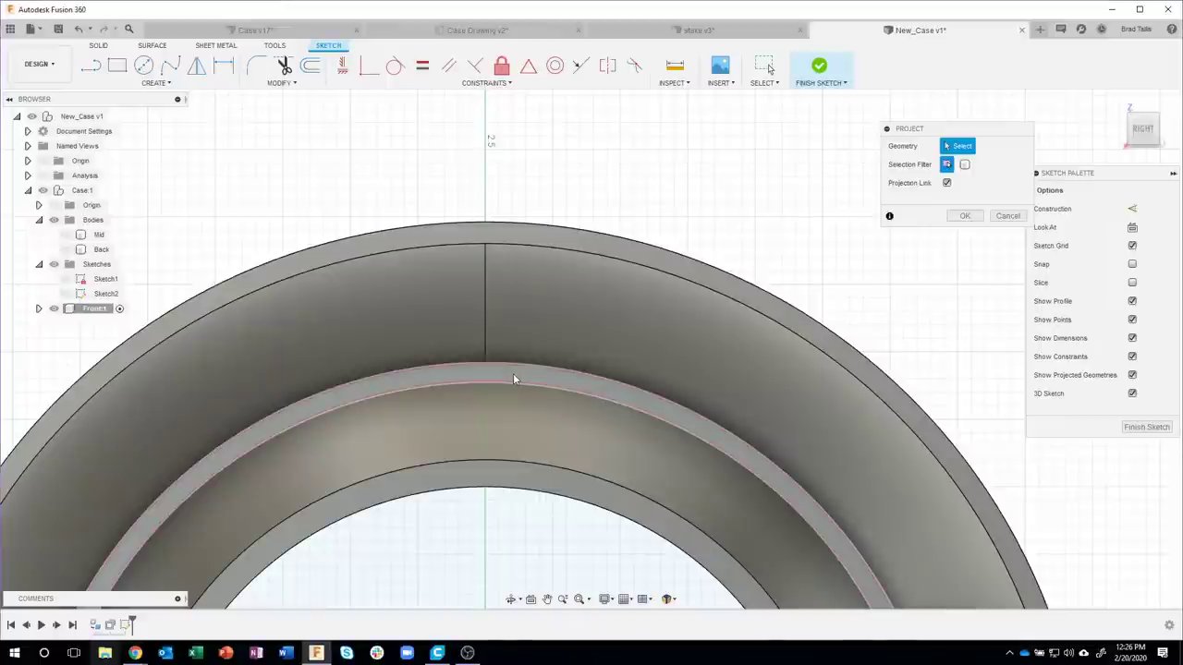
left_click(513, 373)
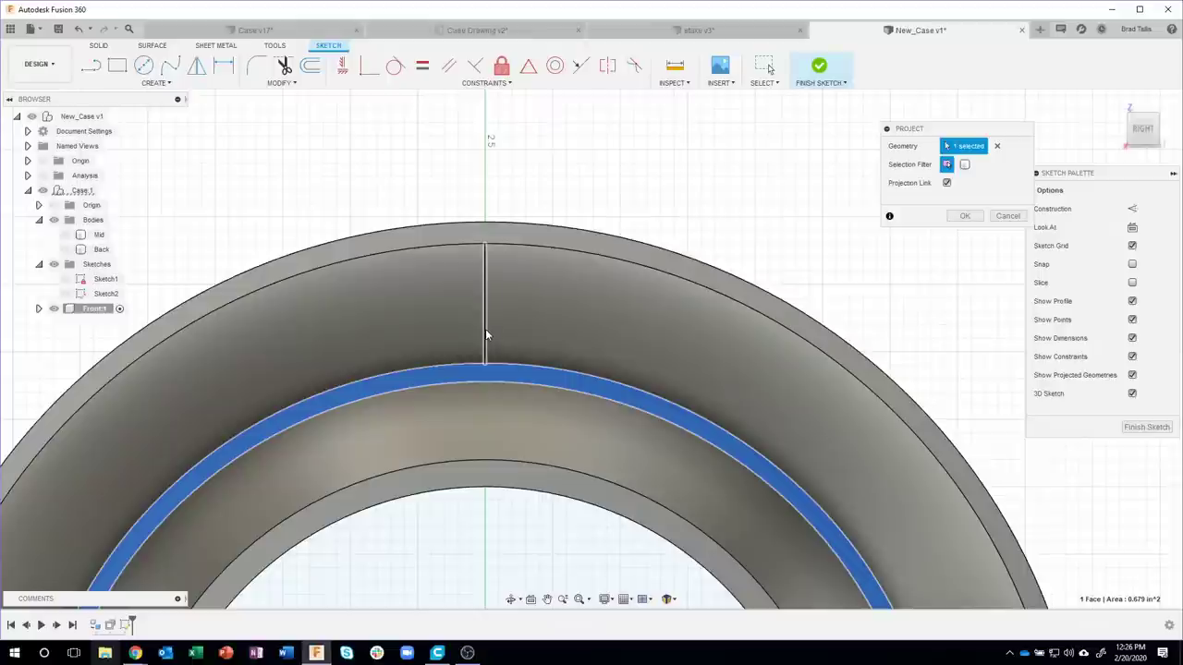
left_click(486, 336)
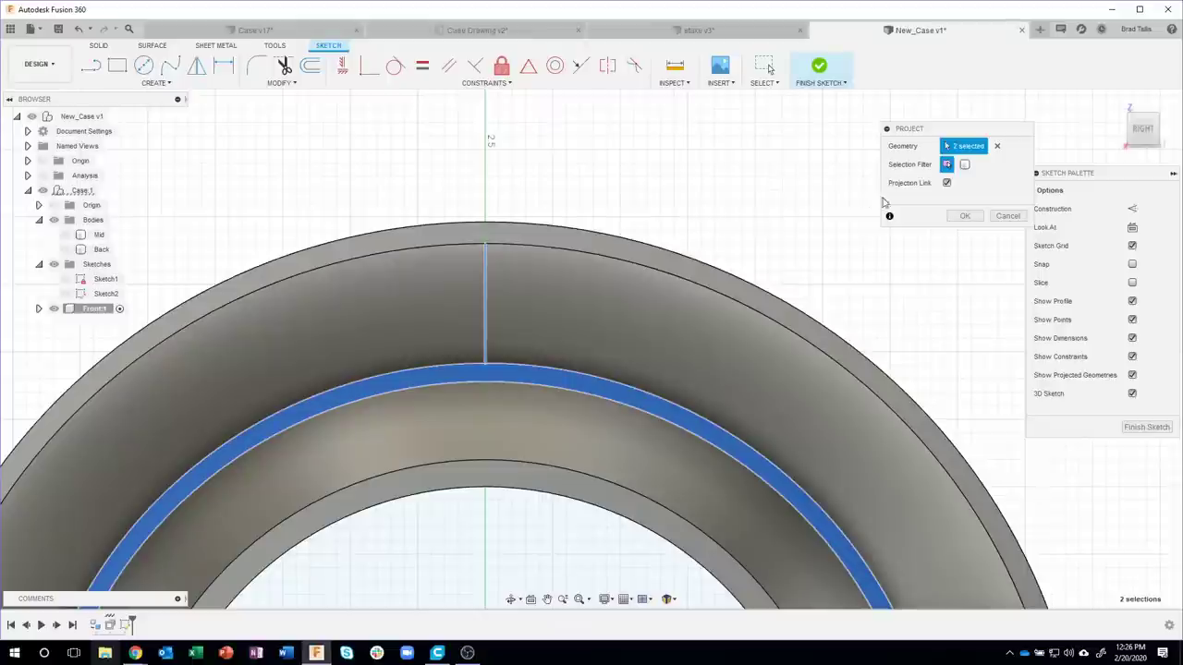
left_click(964, 215)
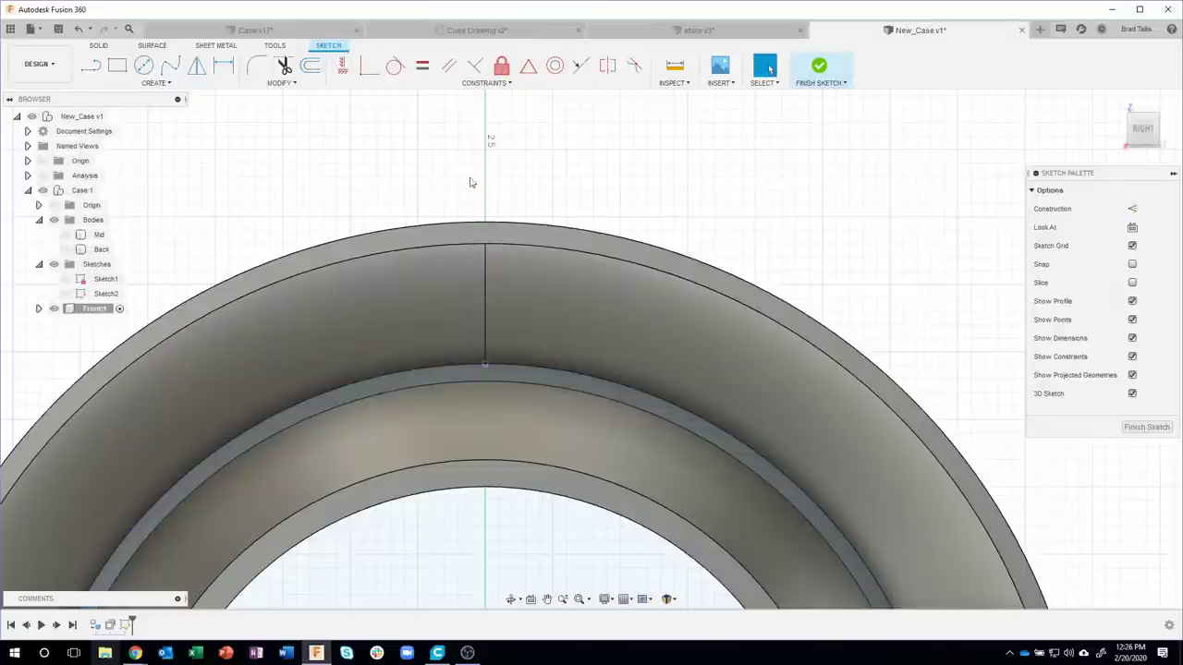
- With the Front body temporarily hidden, delete the vertical segment between the axis points
left_click(39, 309)
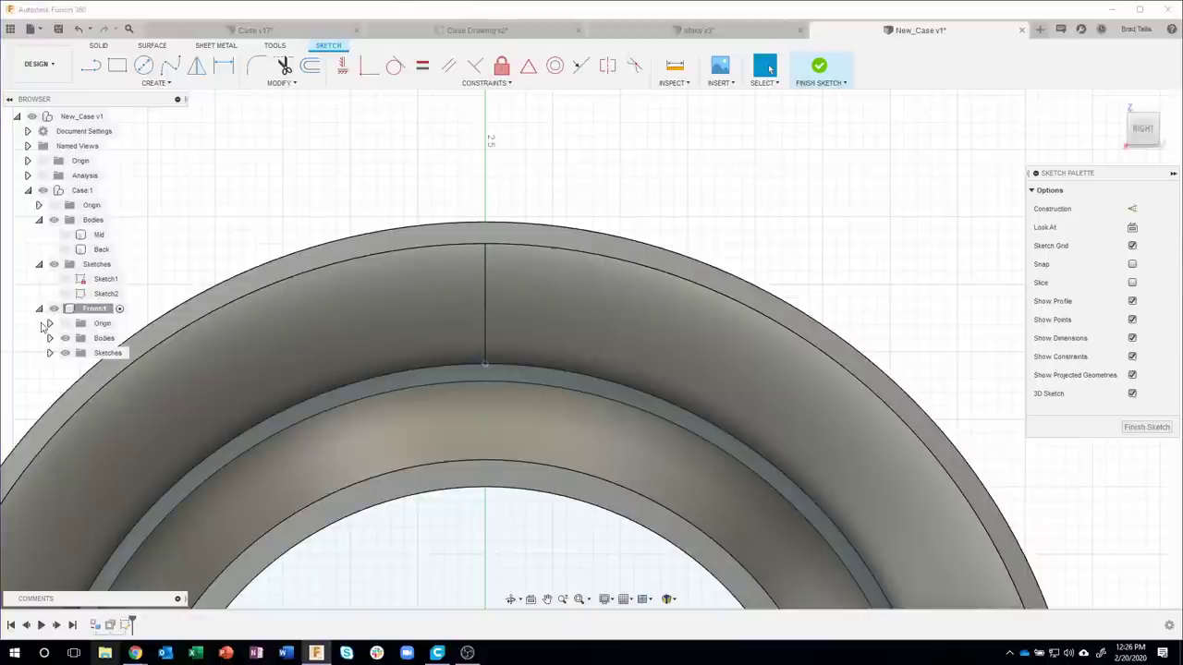
left_click(50, 338)
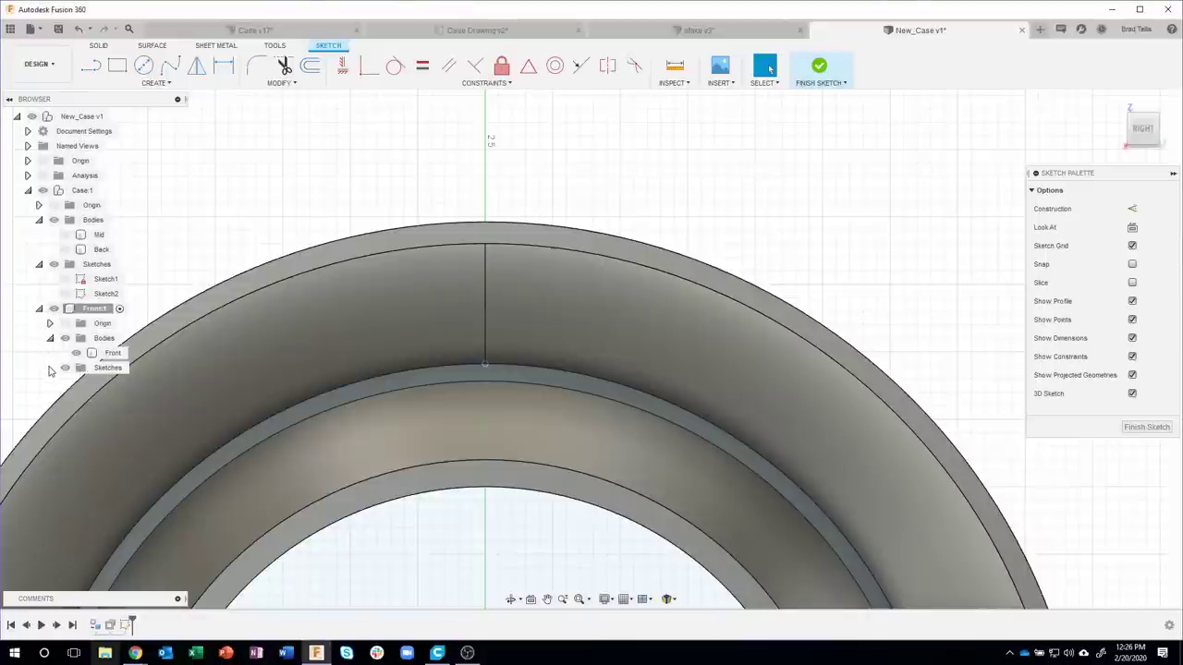
left_click(51, 368)
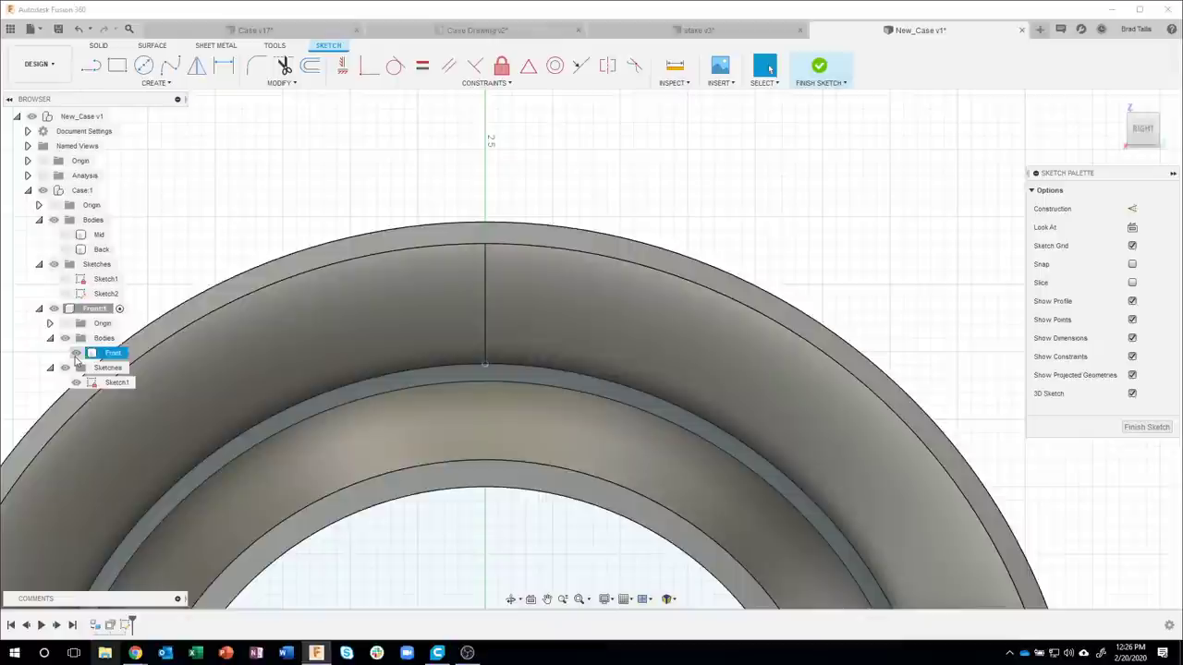
left_click(76, 353)
left_click(76, 354)
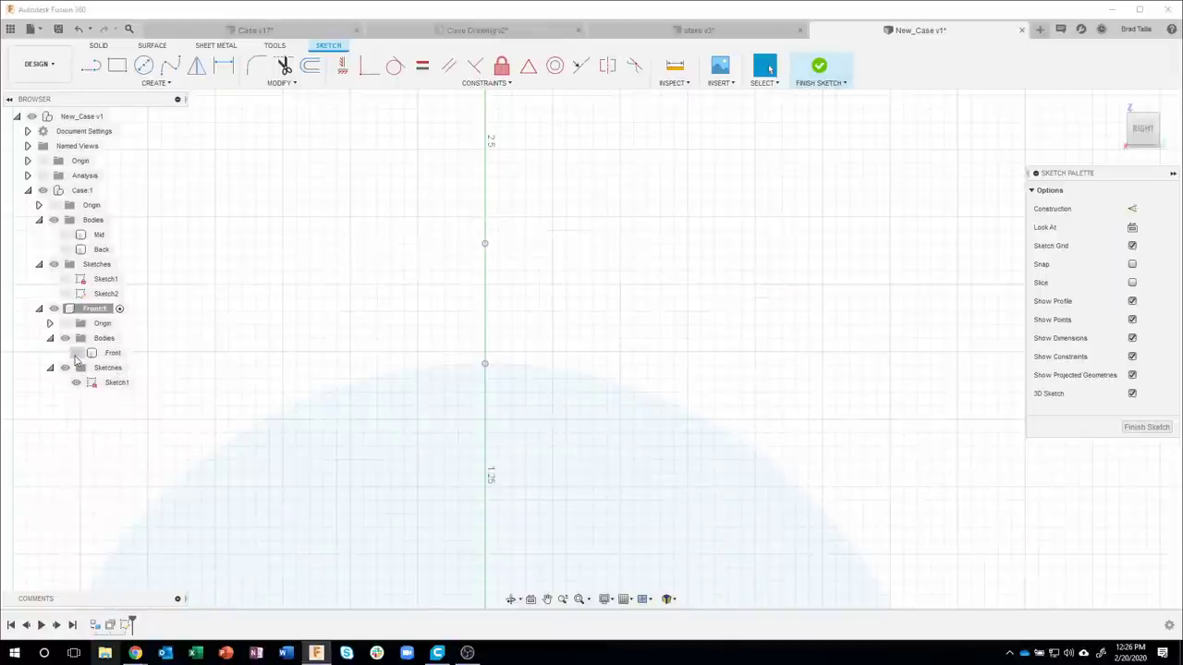
left_click(489, 268)
key("Delete")
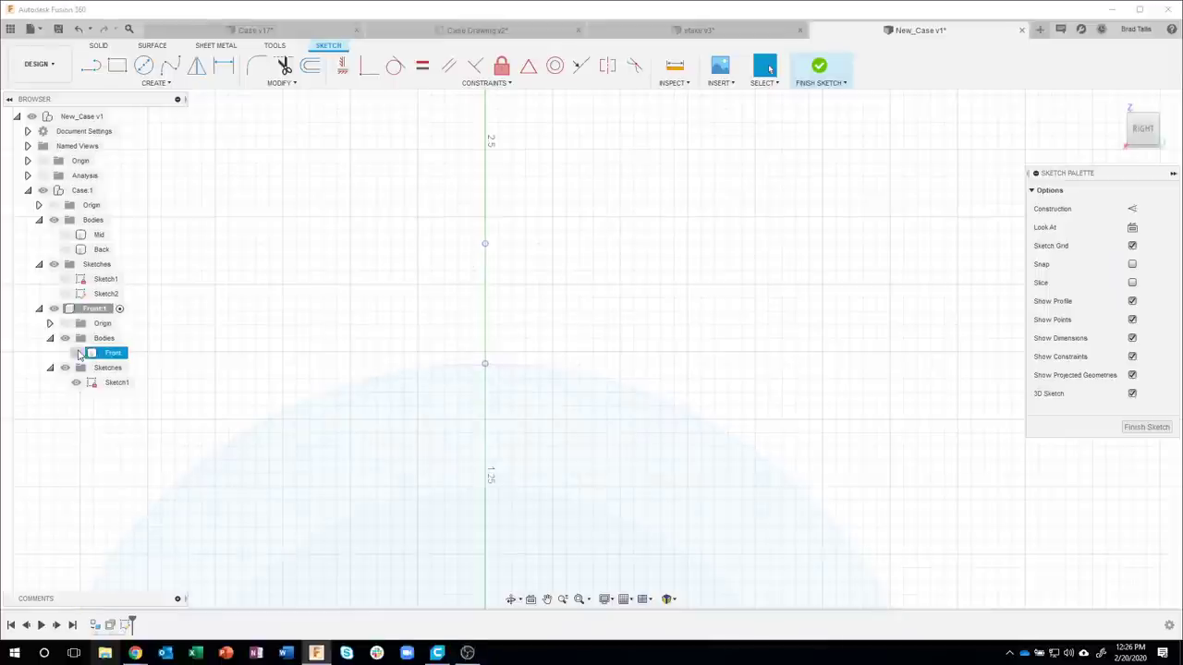
left_click(76, 352)
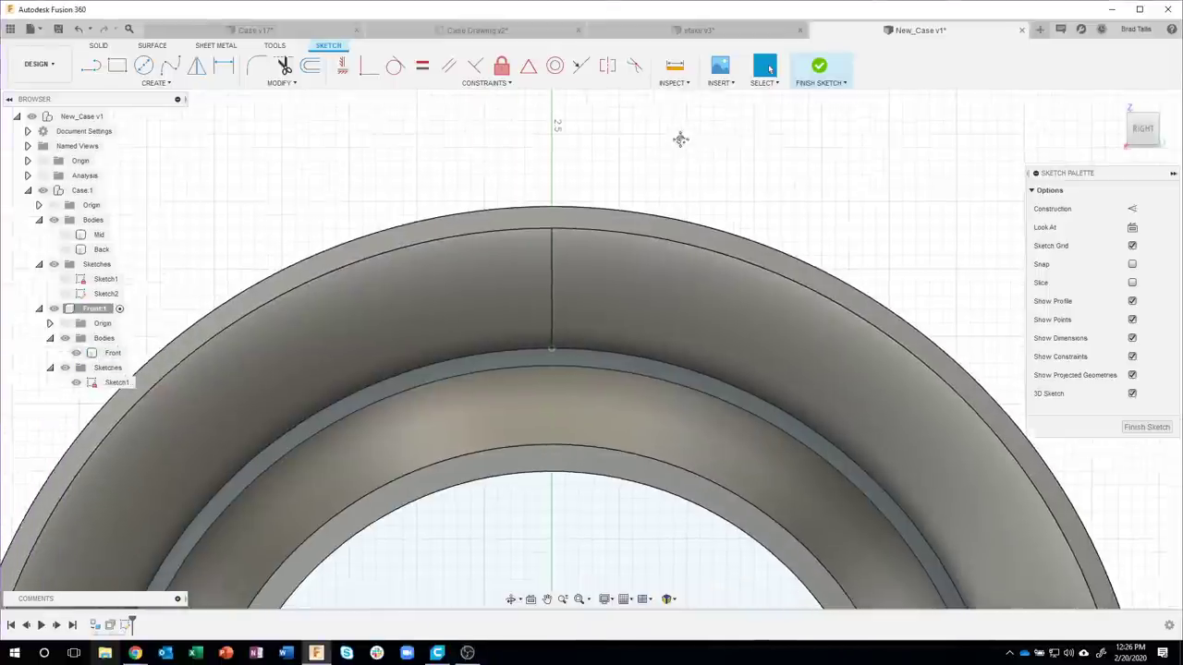
- Draw a vertical construction line across the lip from the outer arc's top point to the inner arc
scroll(681, 137, "up", 2)
scroll(545, 423, "up", 1)
scroll(545, 417, "up", 1)
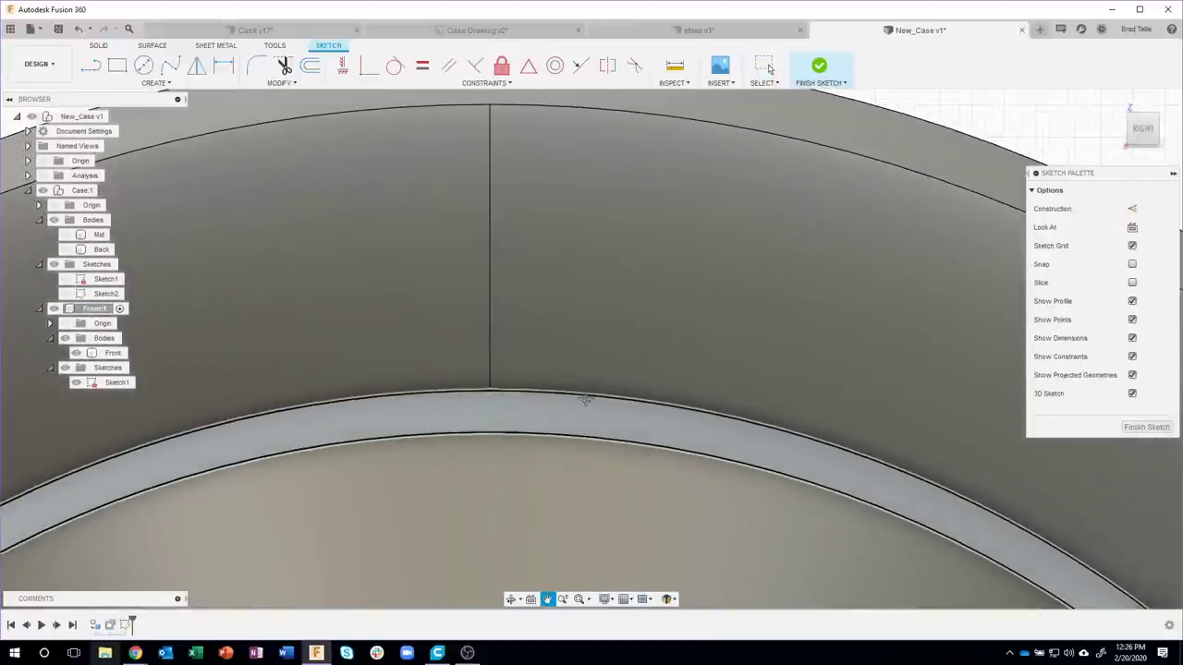
scroll(544, 389, "up", 1)
left_click(90, 66)
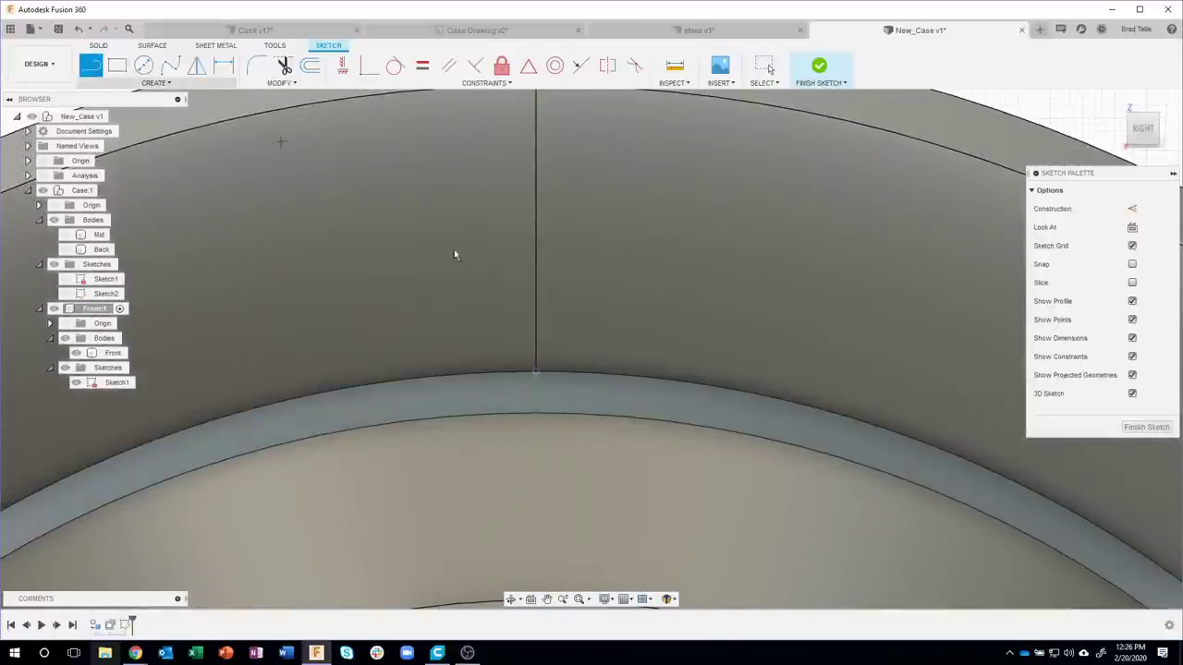
left_click(1131, 211)
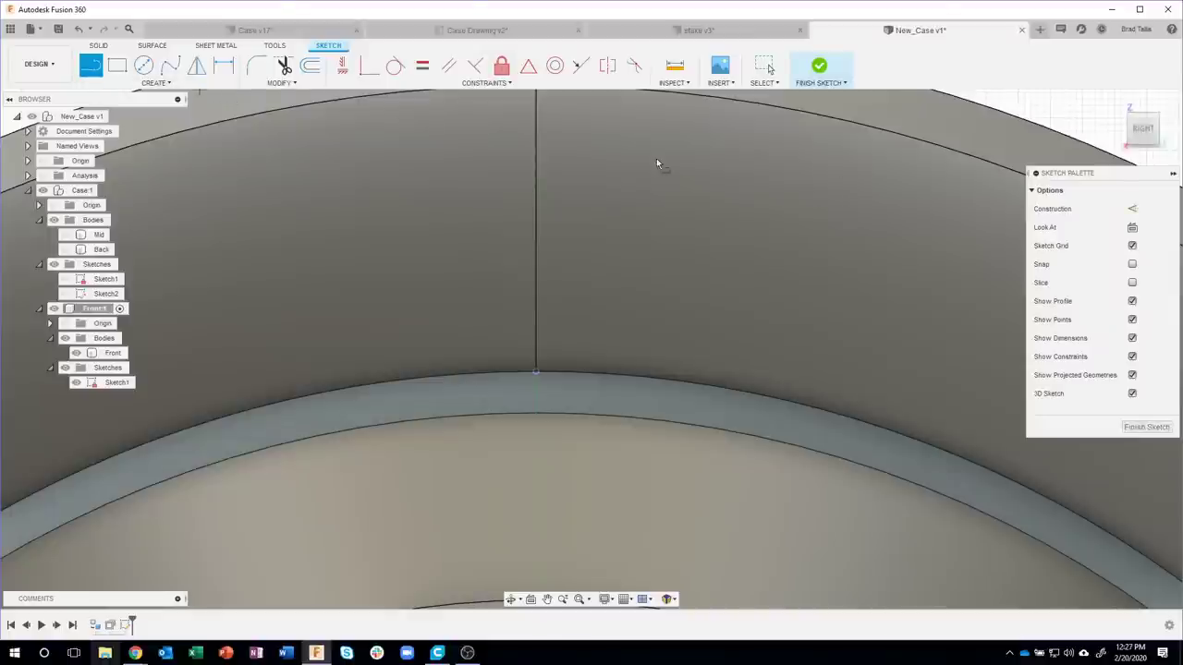
left_click(538, 372)
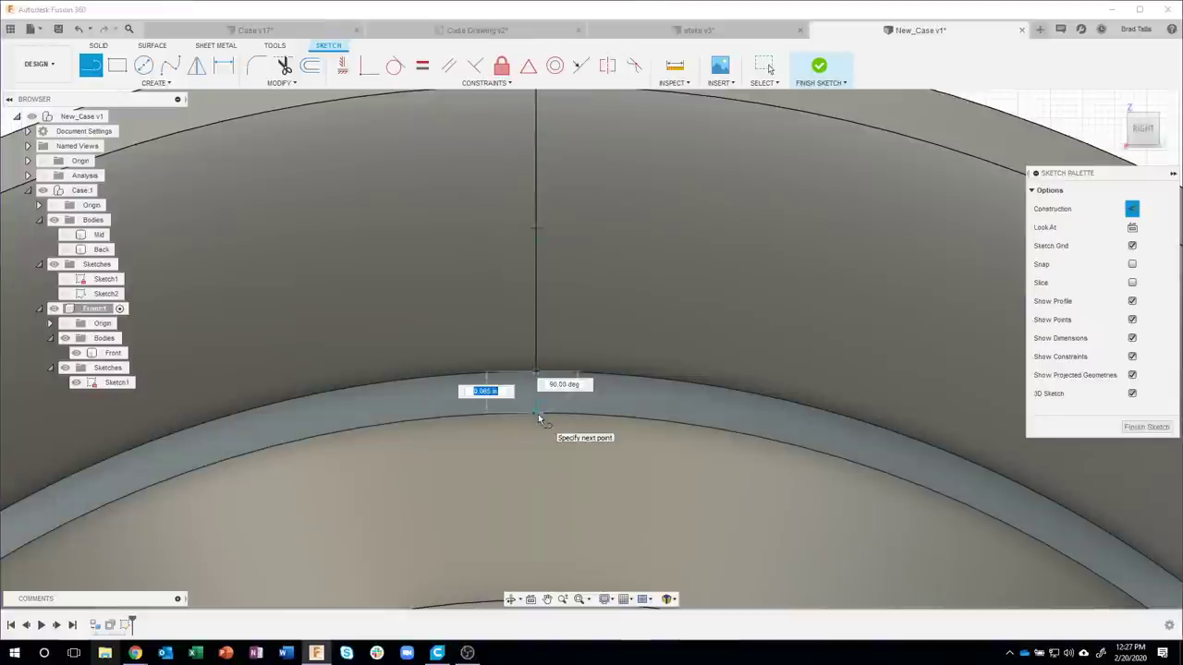
double_click(538, 415)
scroll(570, 408, "up", 1)
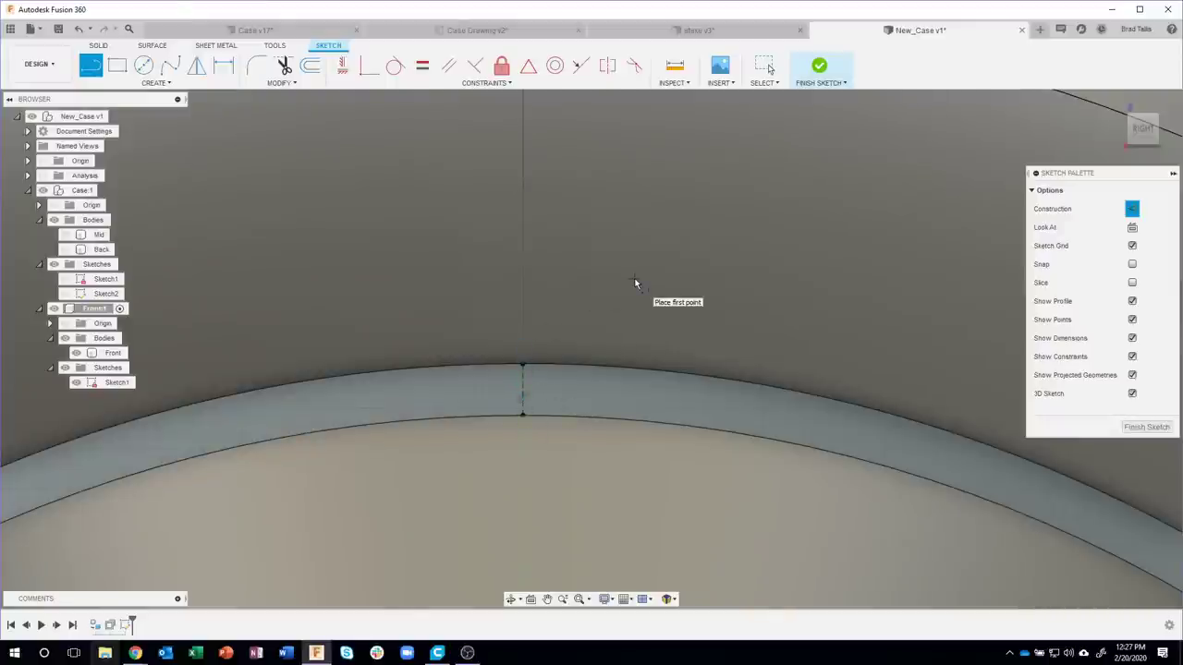
left_click(143, 68)
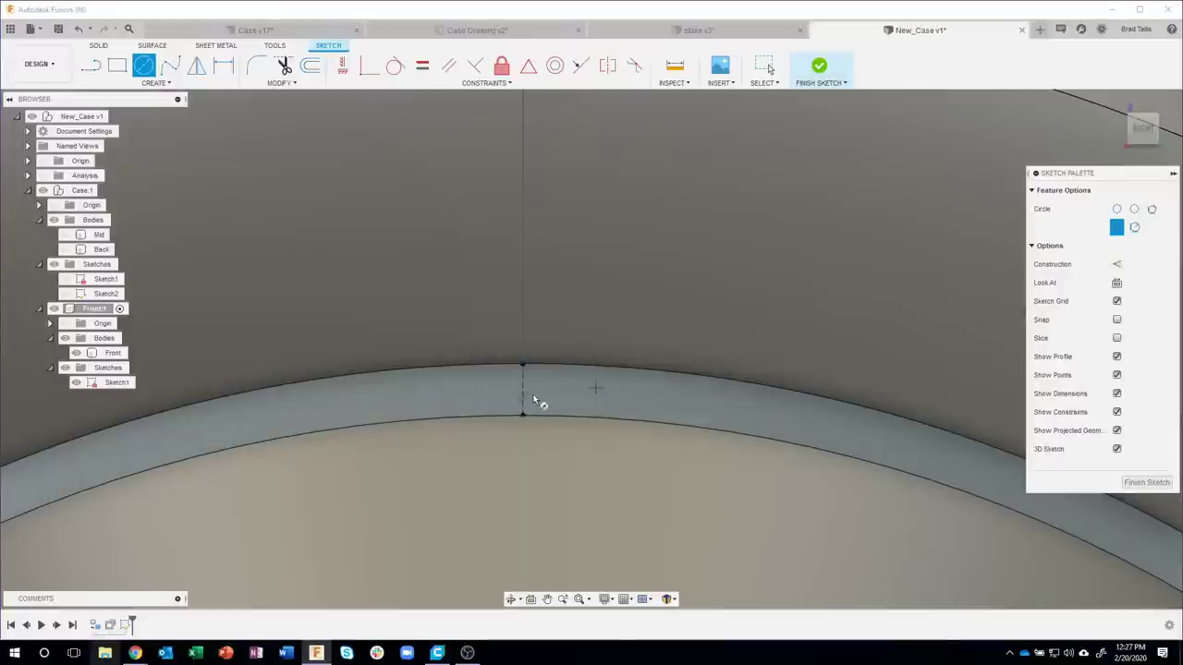
- Draw 0.1 in and 0.2 in diameter circles sharing the construction line's midpoint, then finish Sketch1
scroll(523, 392, "up", 2)
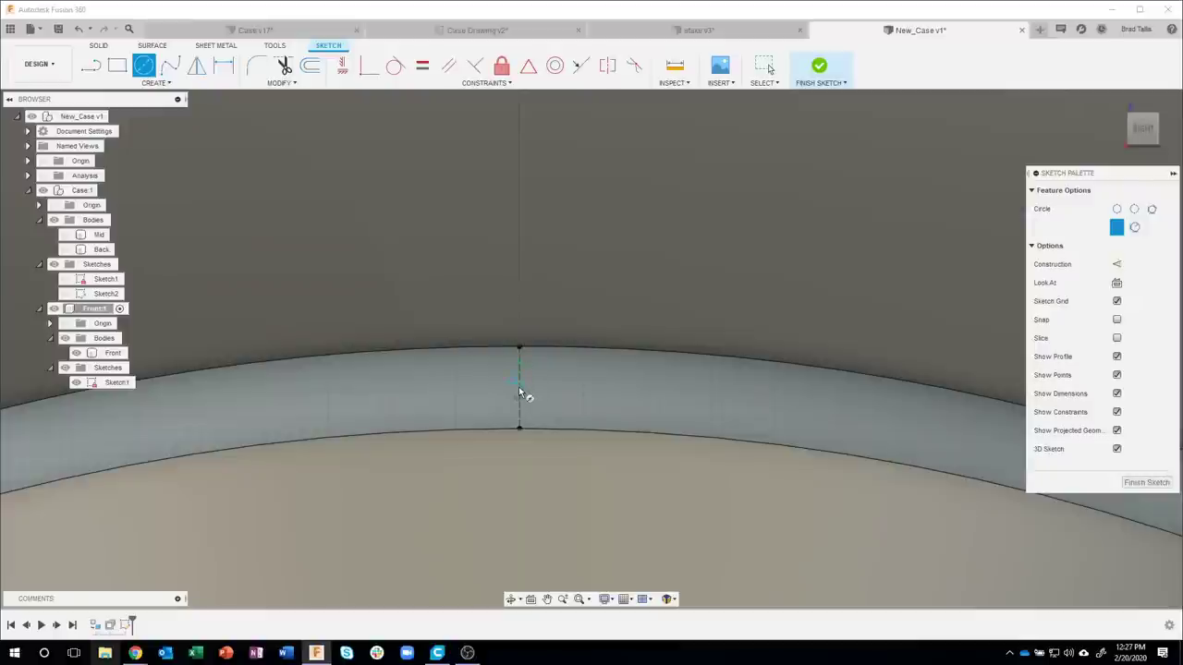
left_click(519, 389)
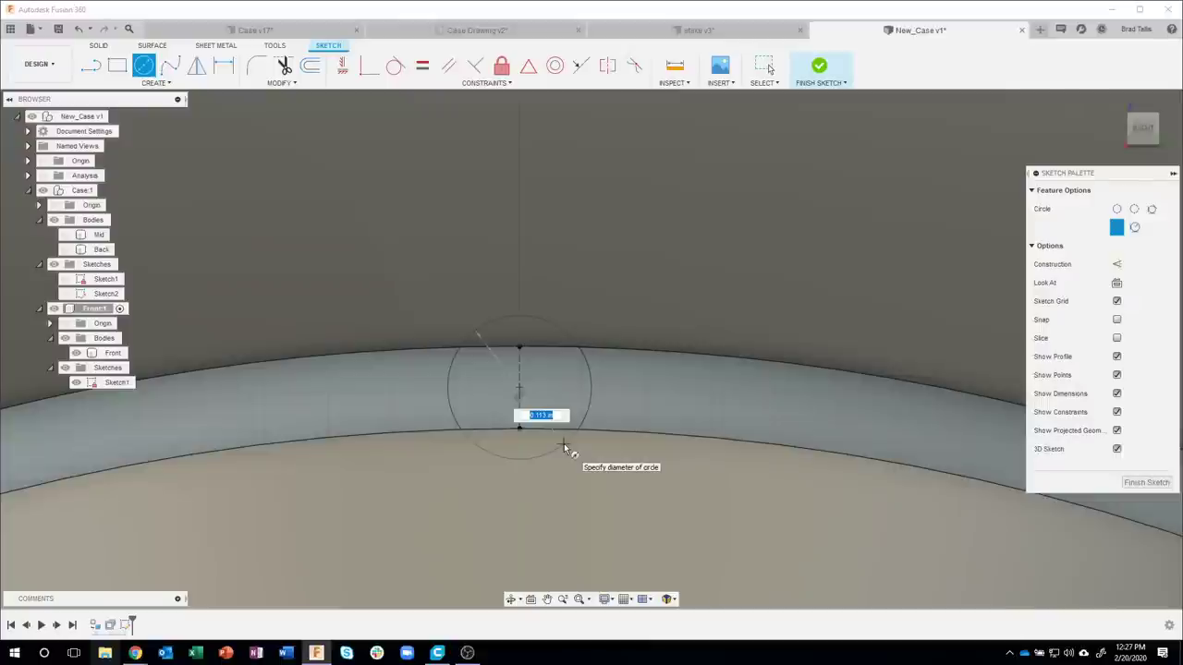
type(".1")
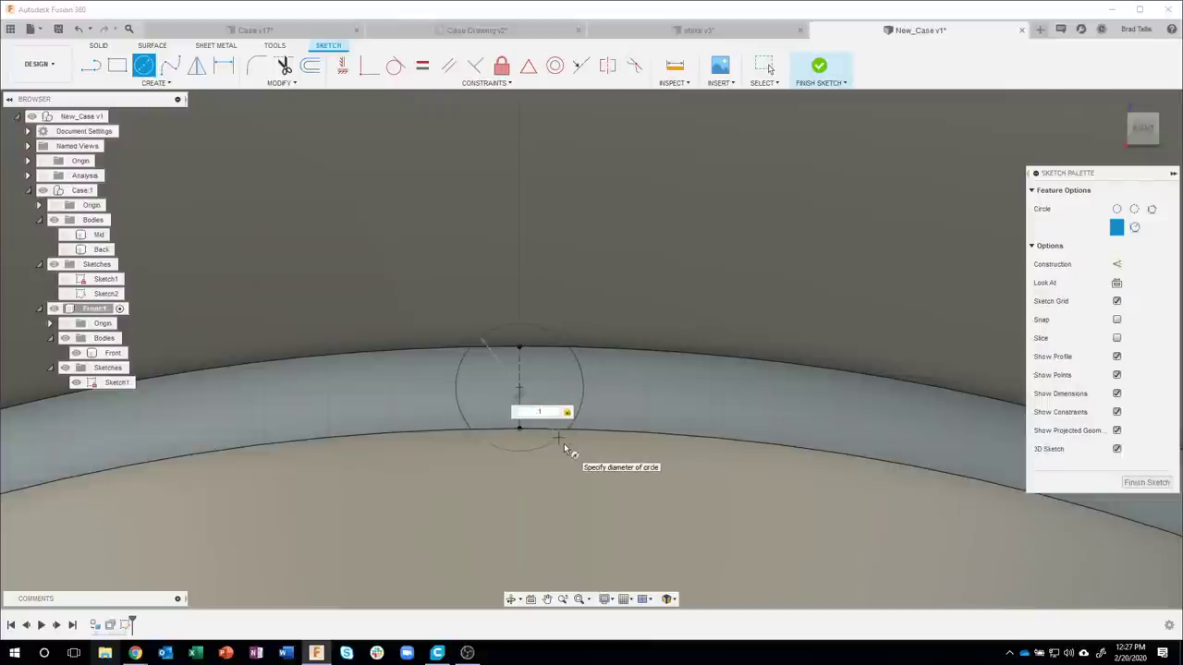
key("Return")
key("Escape")
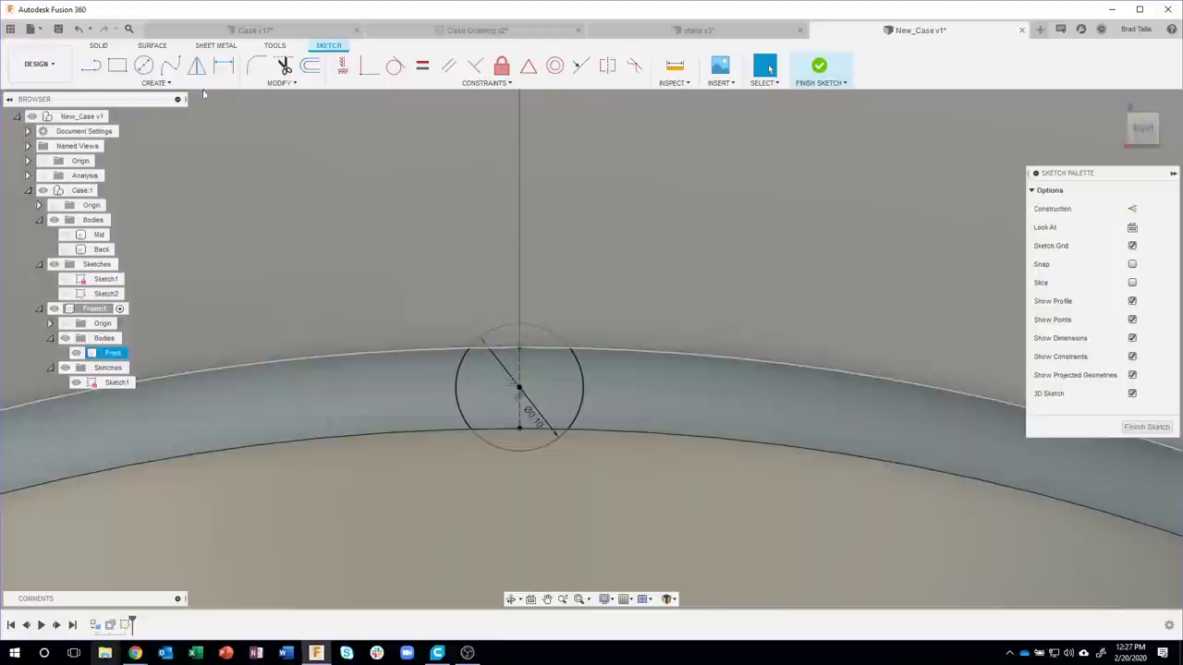
left_click(143, 65)
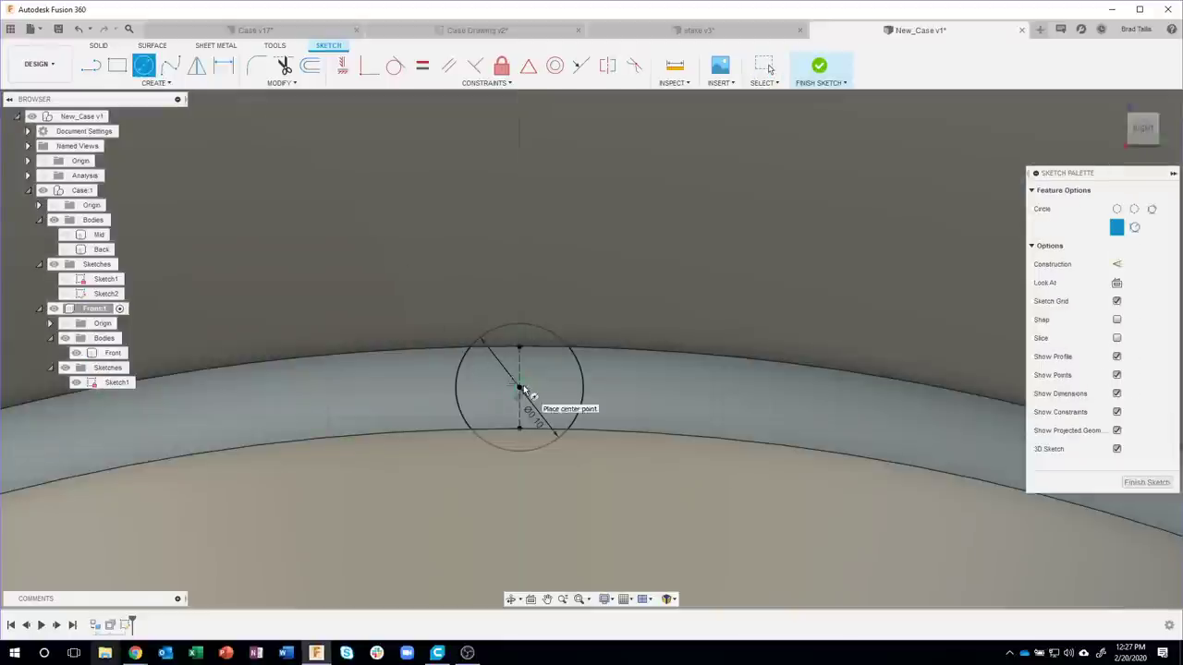
left_click(519, 387)
type(".2")
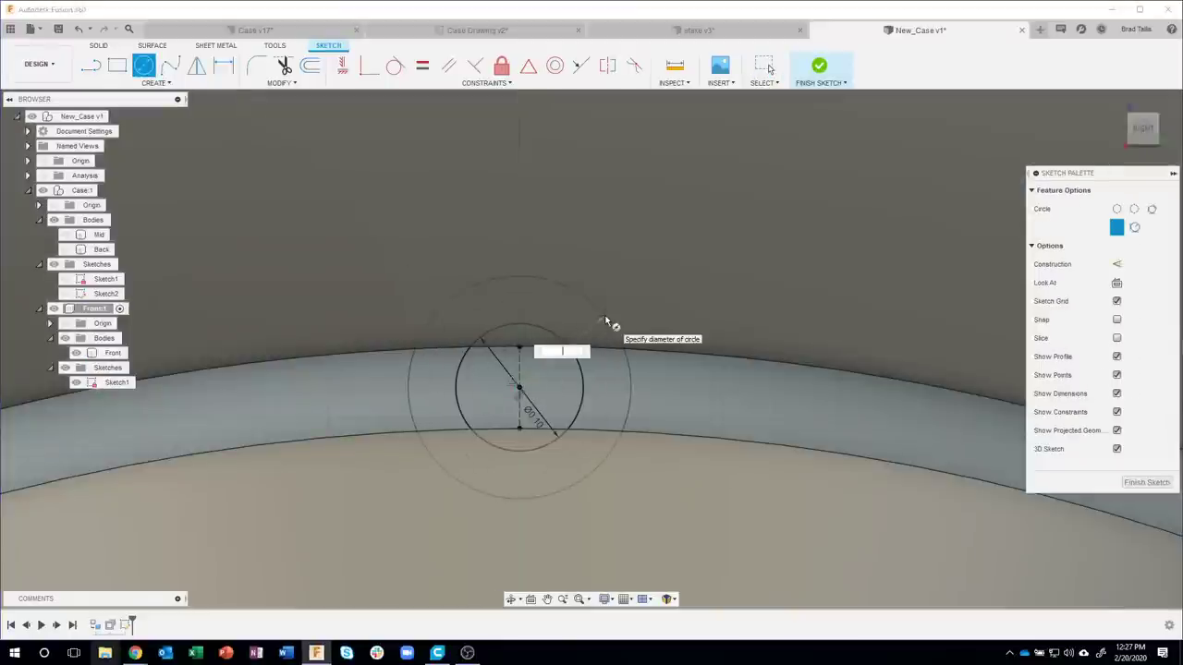
key("Return")
key("Escape")
scroll(617, 319, "down", 3)
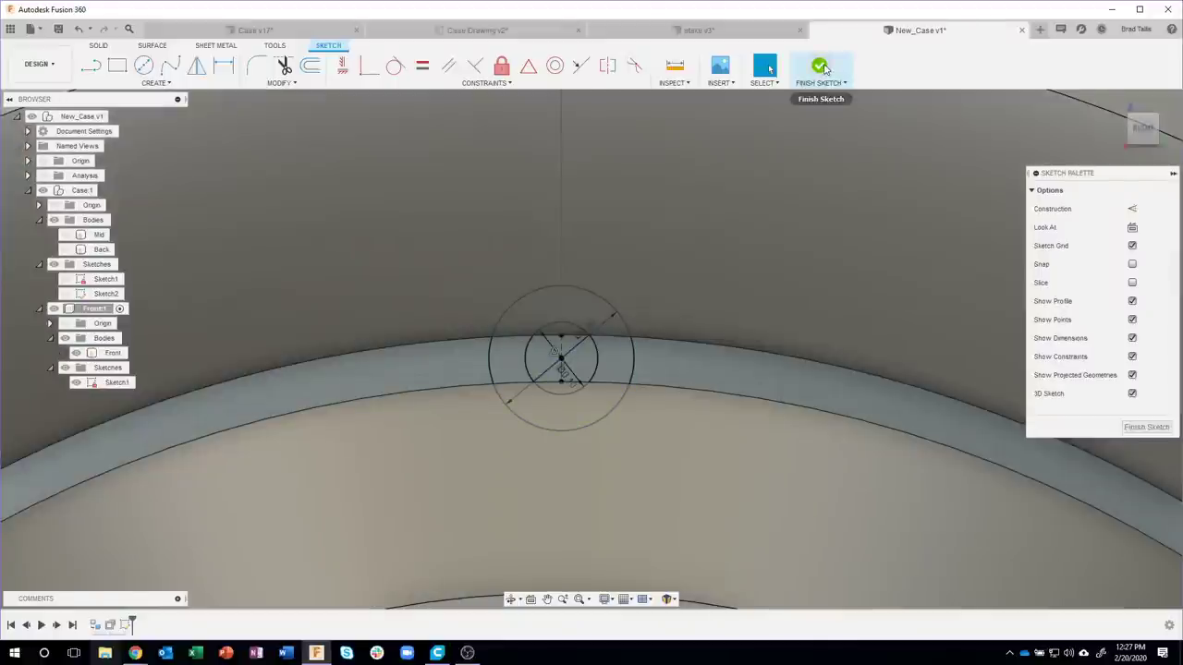
left_click(819, 65)
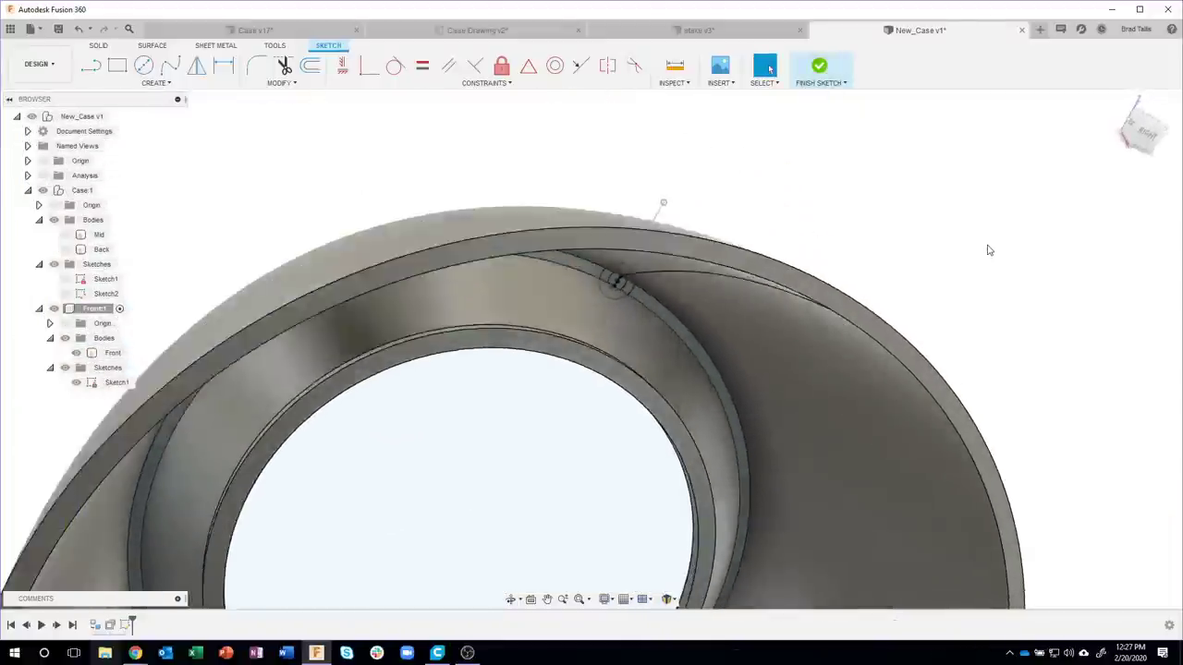
- Select the upper-left quarter of the ring between the circles, picking Profile from overlapping items
scroll(599, 266, "up", 3)
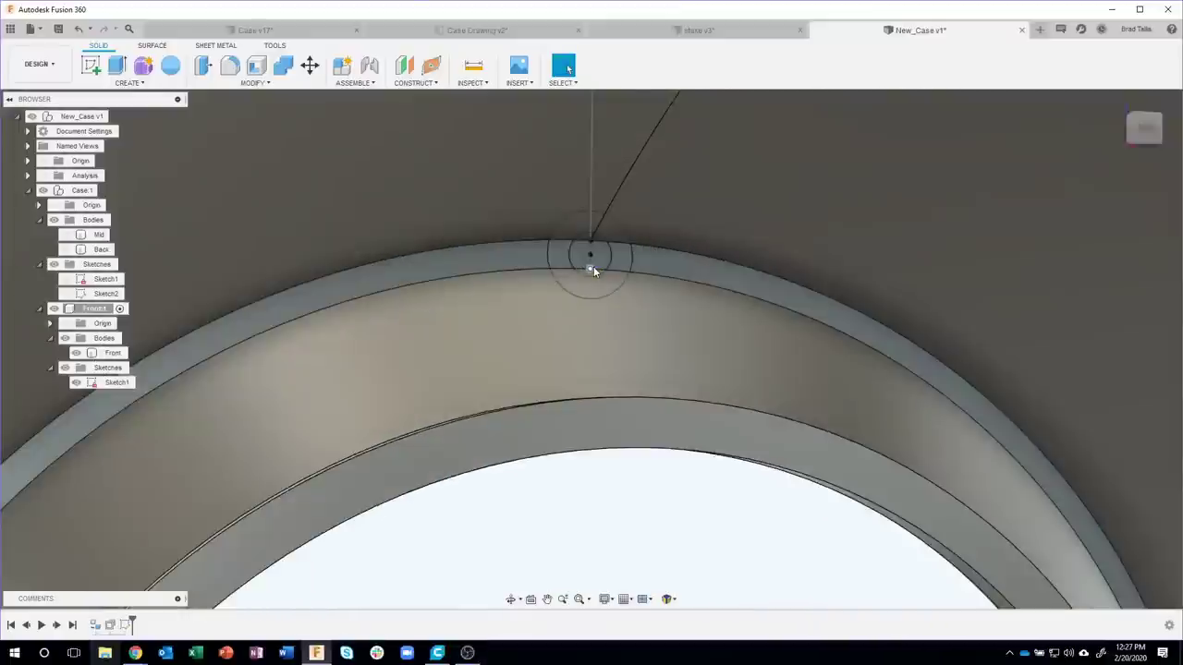
scroll(594, 266, "up", 2)
left_click(545, 247)
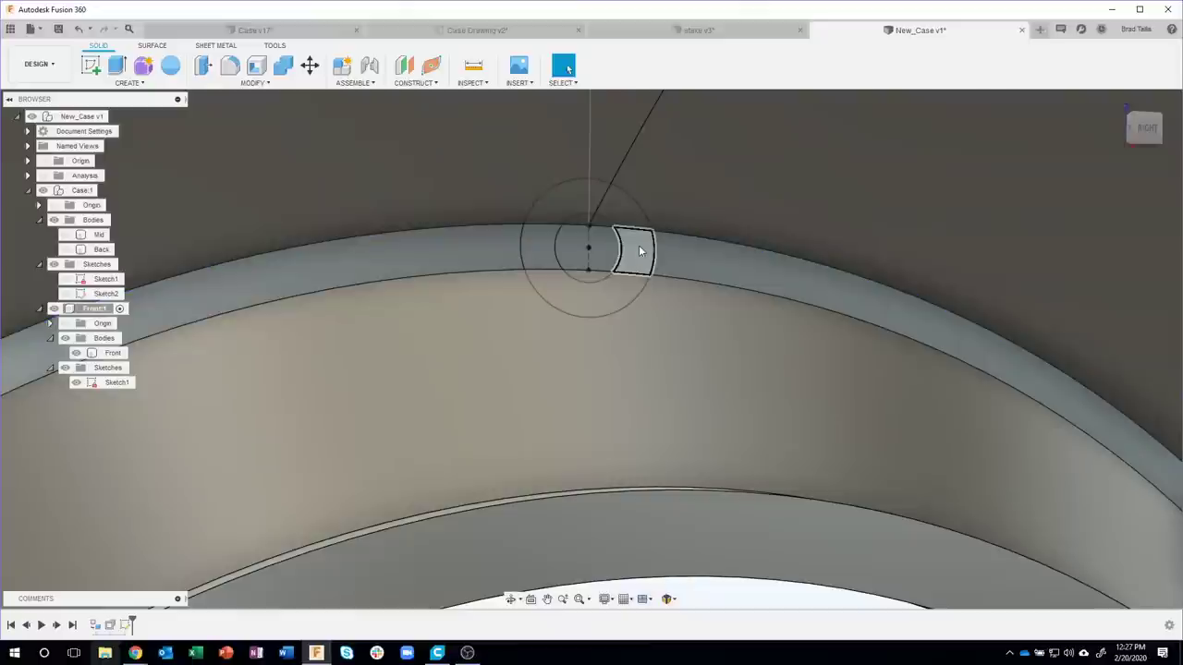
left_click(630, 296)
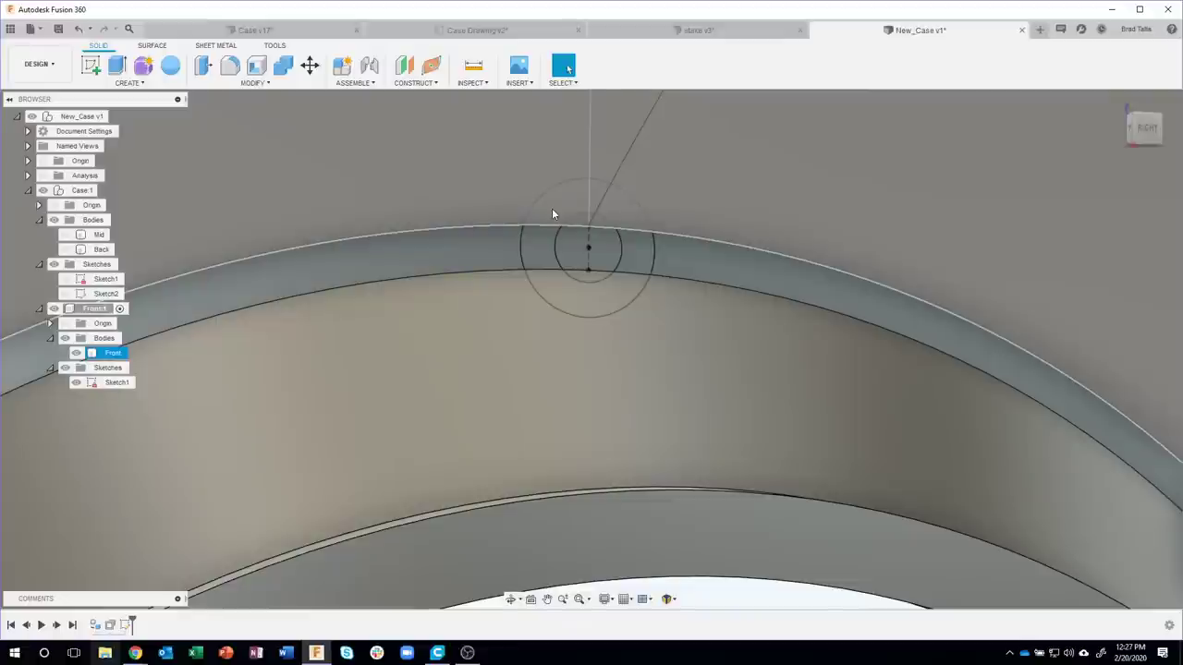
left_click(552, 213)
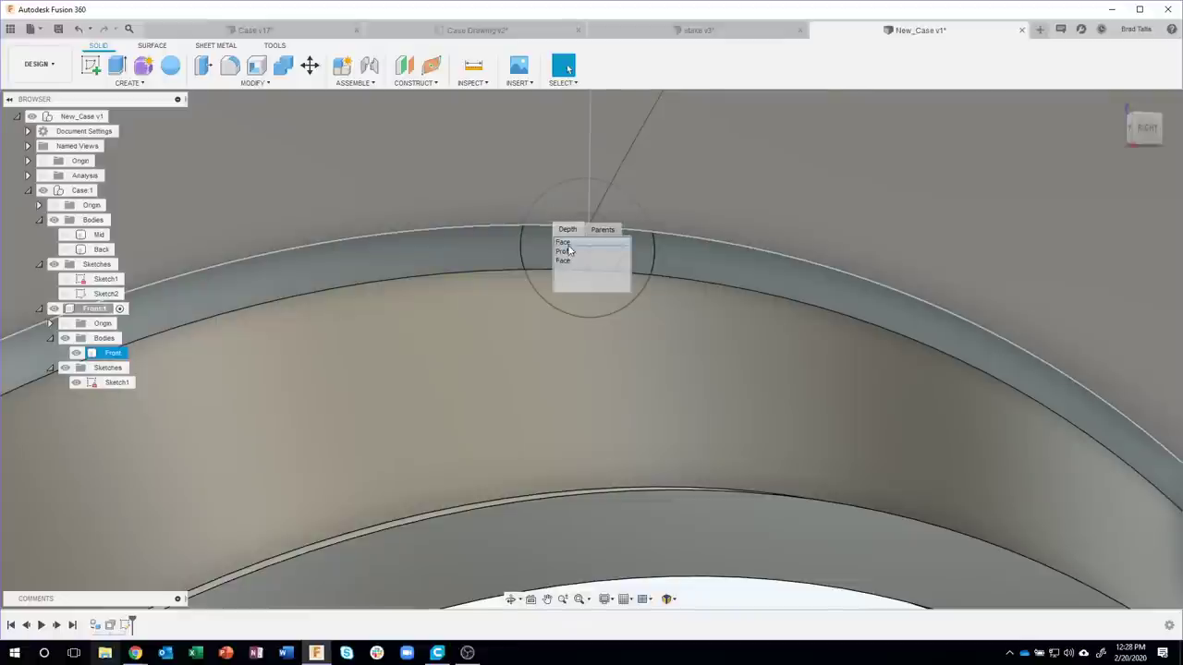
left_click(565, 251)
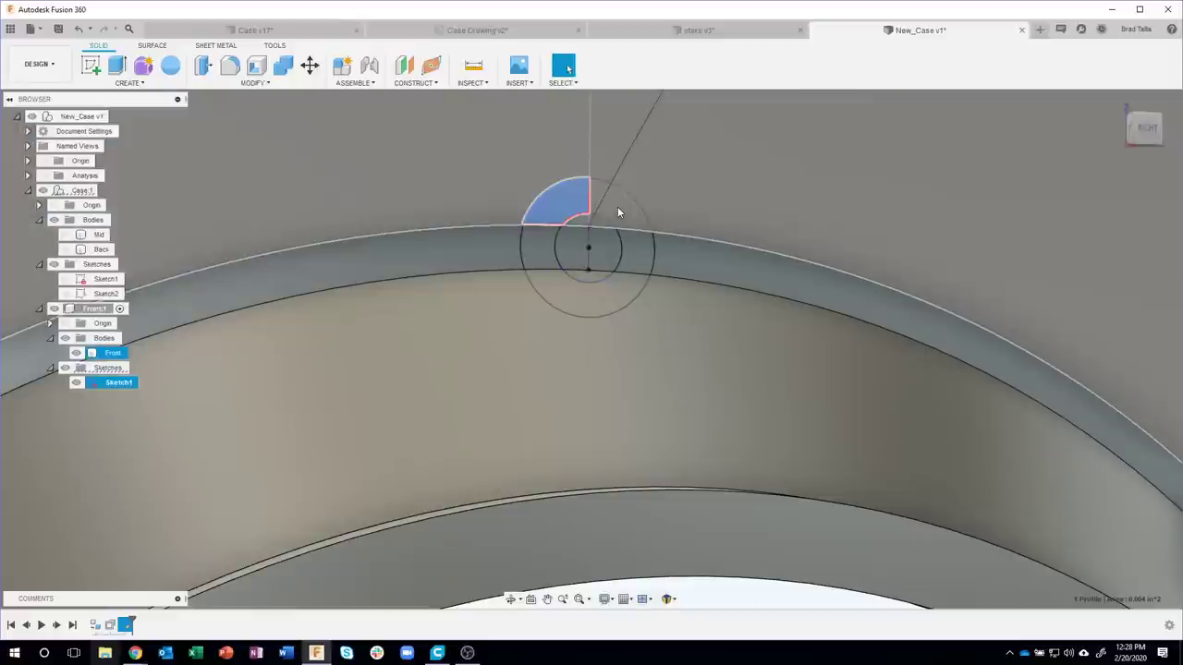
- Add the upper-right, right and lower ring pieces to complete the five-profile selection
left_click(618, 213)
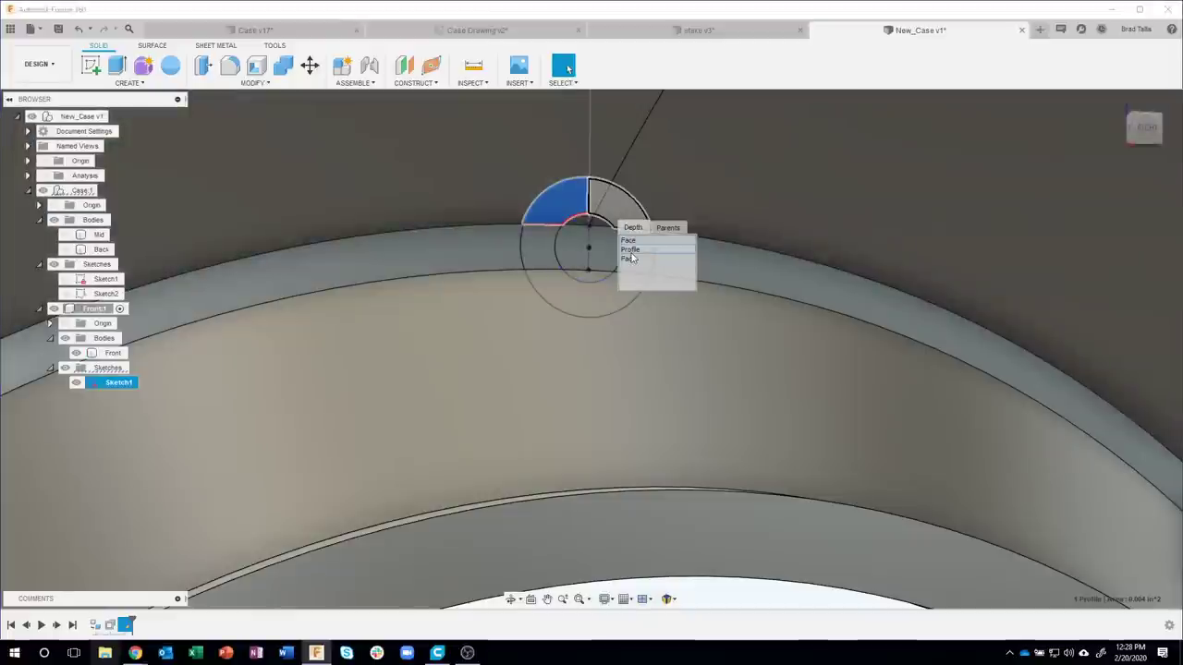
left_click(633, 253)
left_click(559, 247)
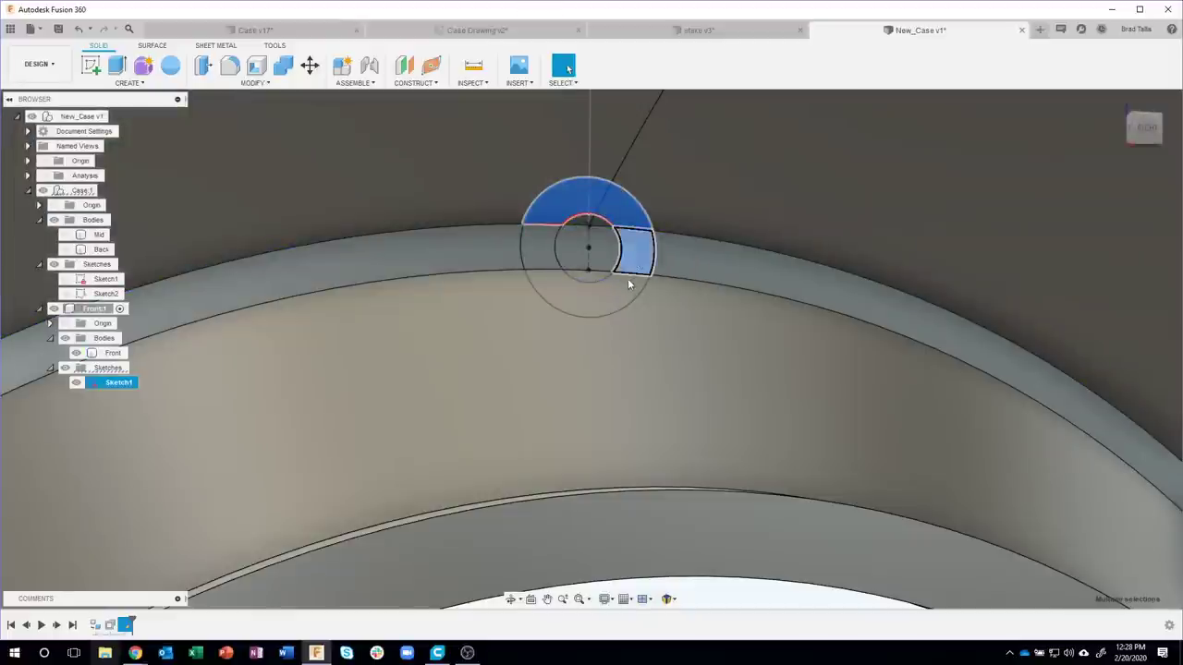
left_click(627, 281)
left_click(625, 292)
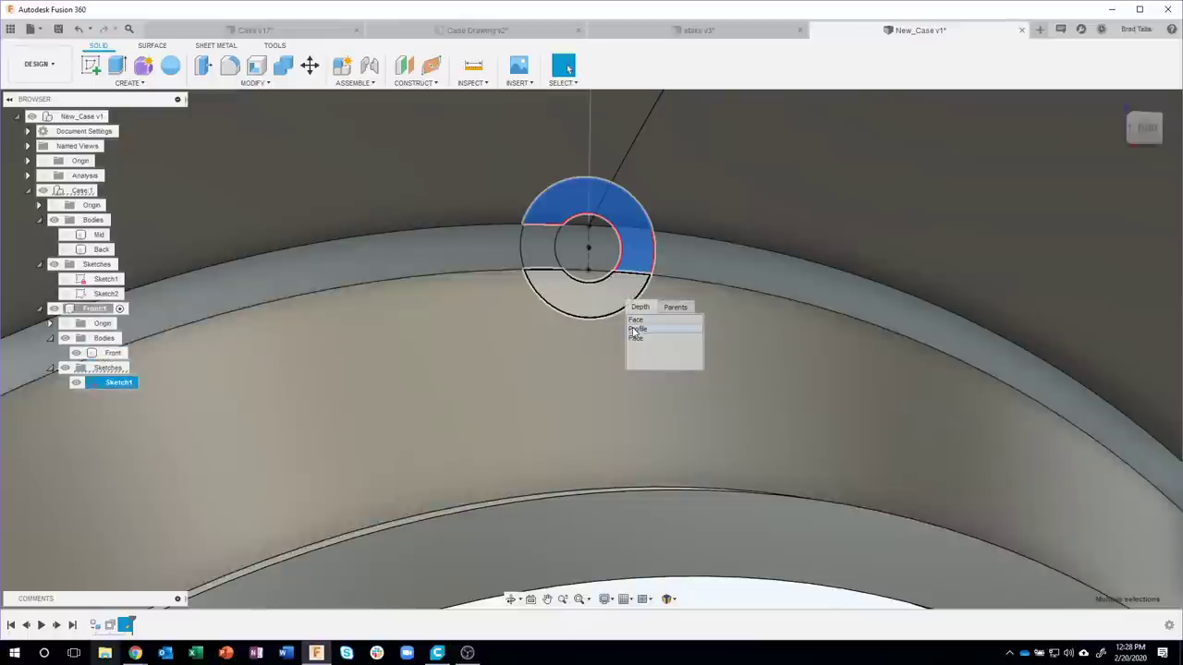
left_click(635, 324)
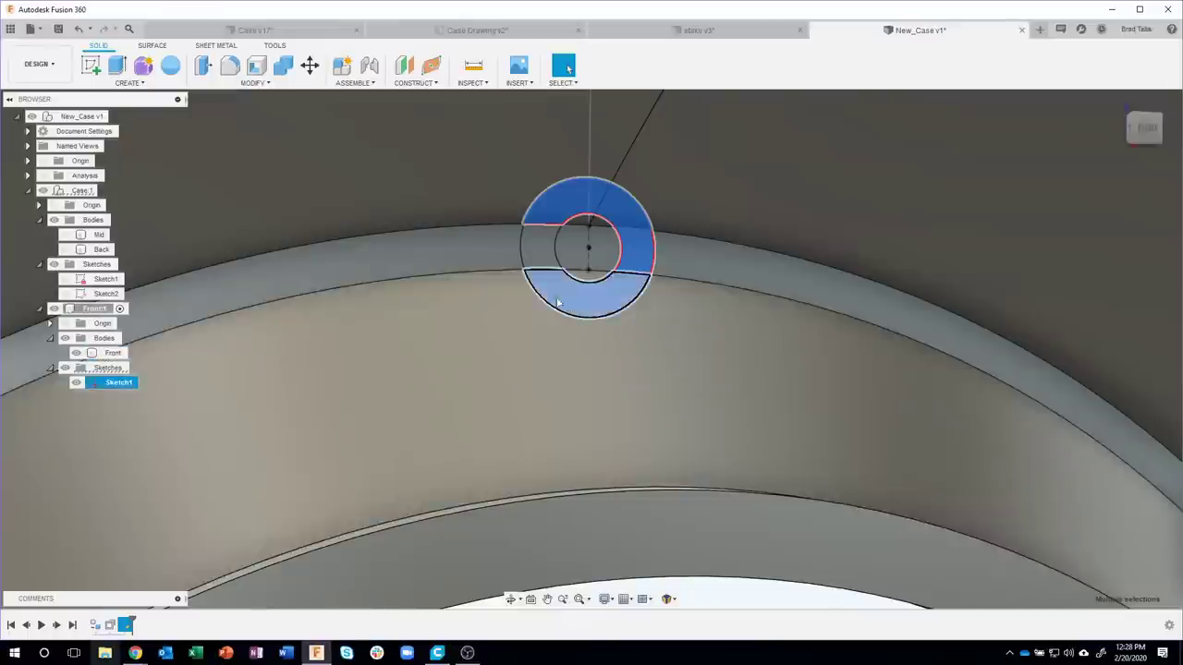
right_click(541, 253)
- Extrude the ring profiles 0.675 in with a Join operation to form a hollow standoff boss
left_click(520, 302)
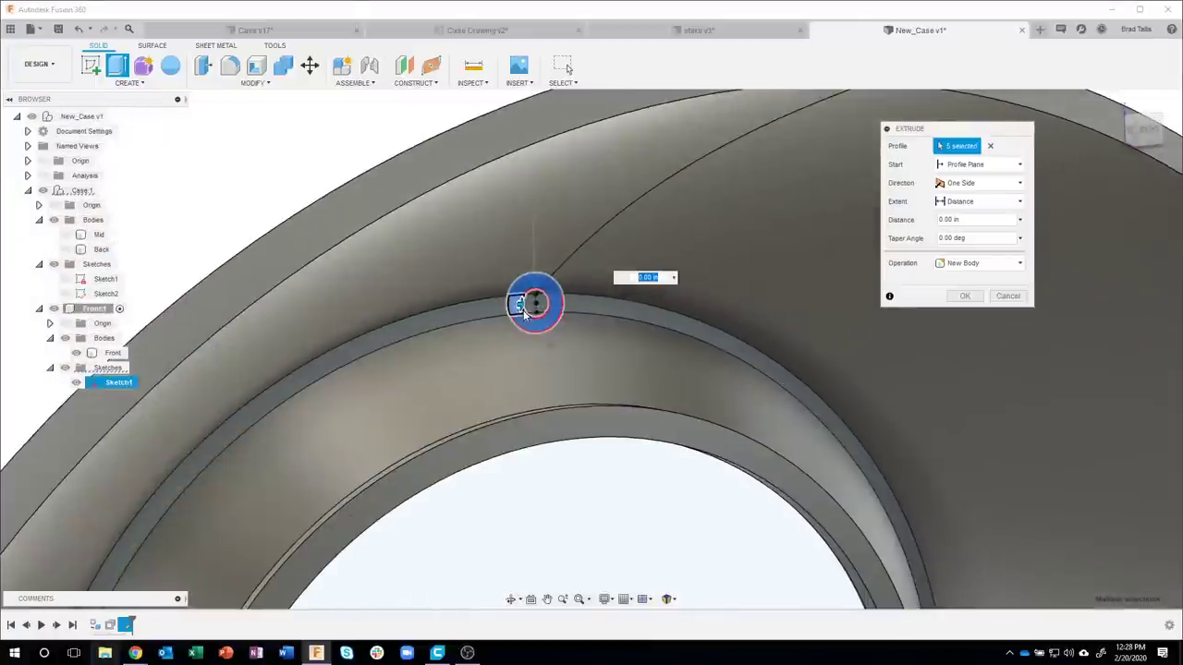
left_click_drag(522, 304, 615, 344)
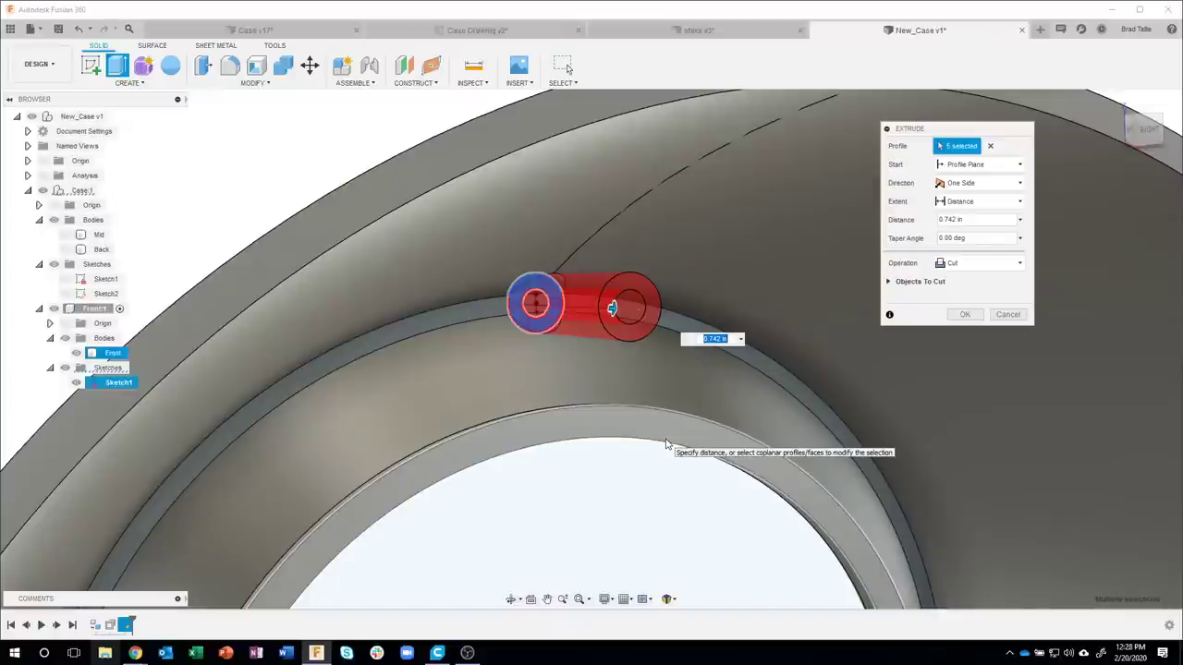
left_click(939, 220)
type(".675")
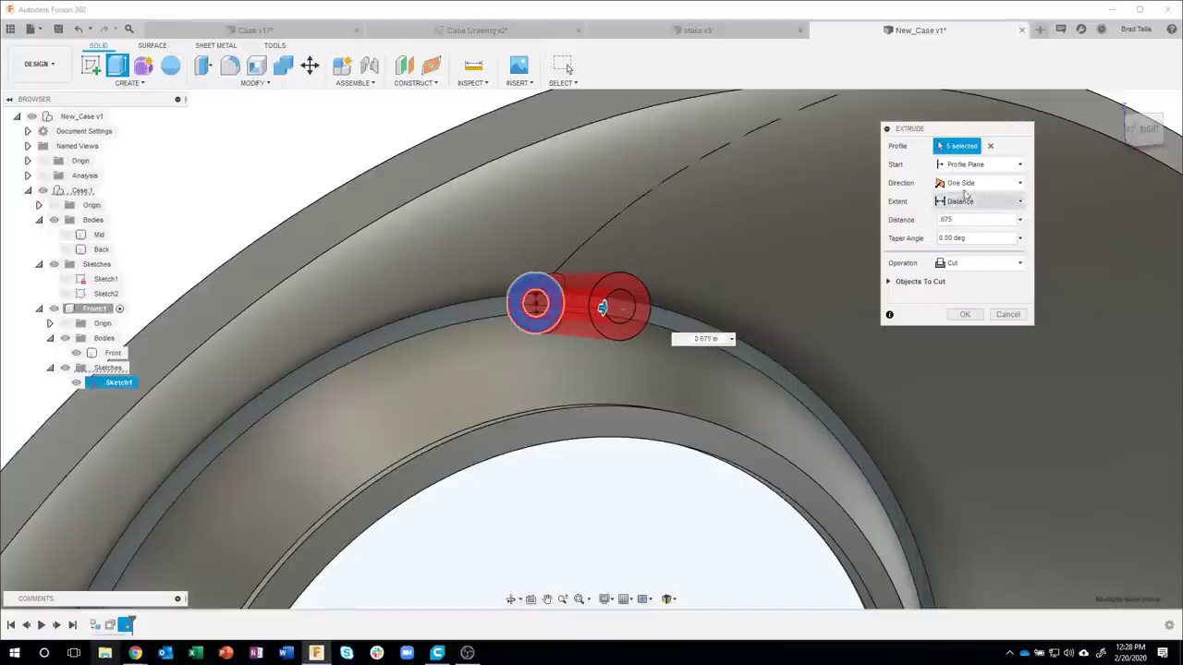
mouse_move(779, 332)
middle_mouse_down("shift")
mouse_move(634, 273)
mouse_move(693, 248)
middle_mouse_up("shift")
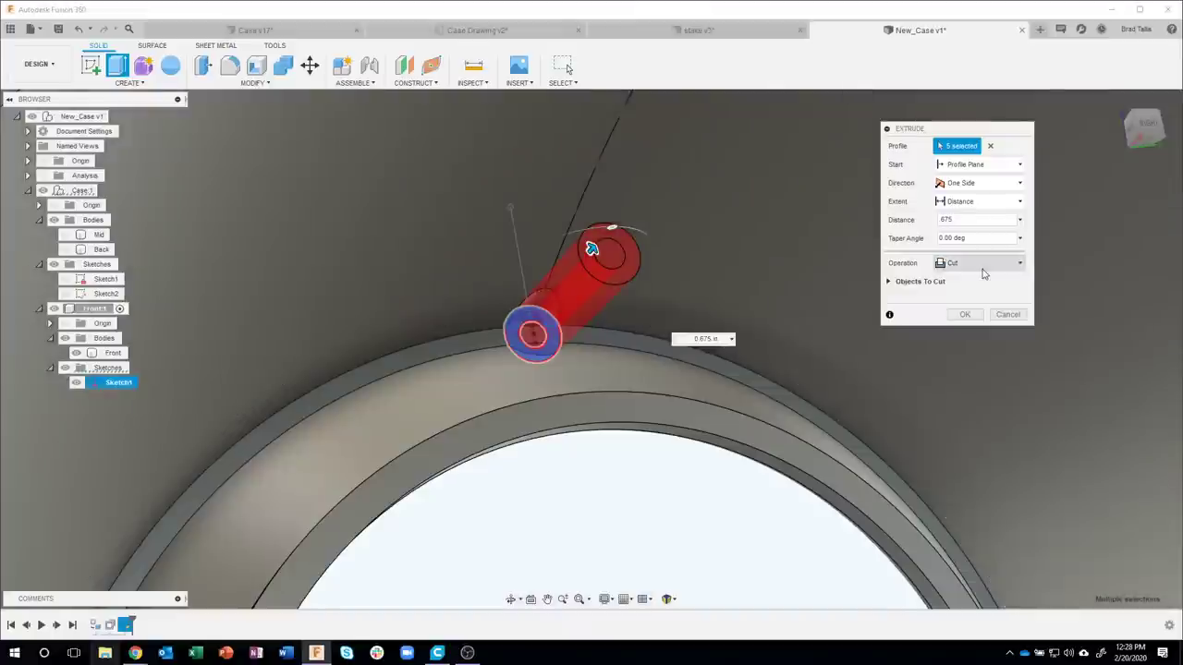
left_click(985, 270)
left_click(973, 282)
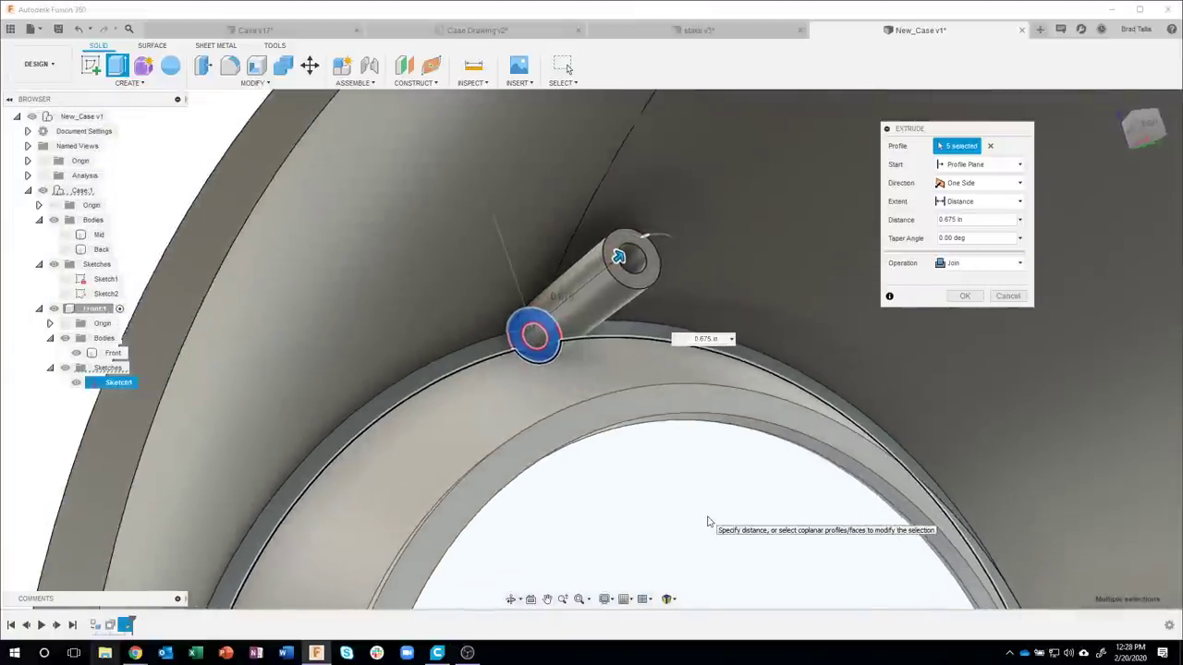
middle_click_drag(708, 522, 637, 481, "shift")
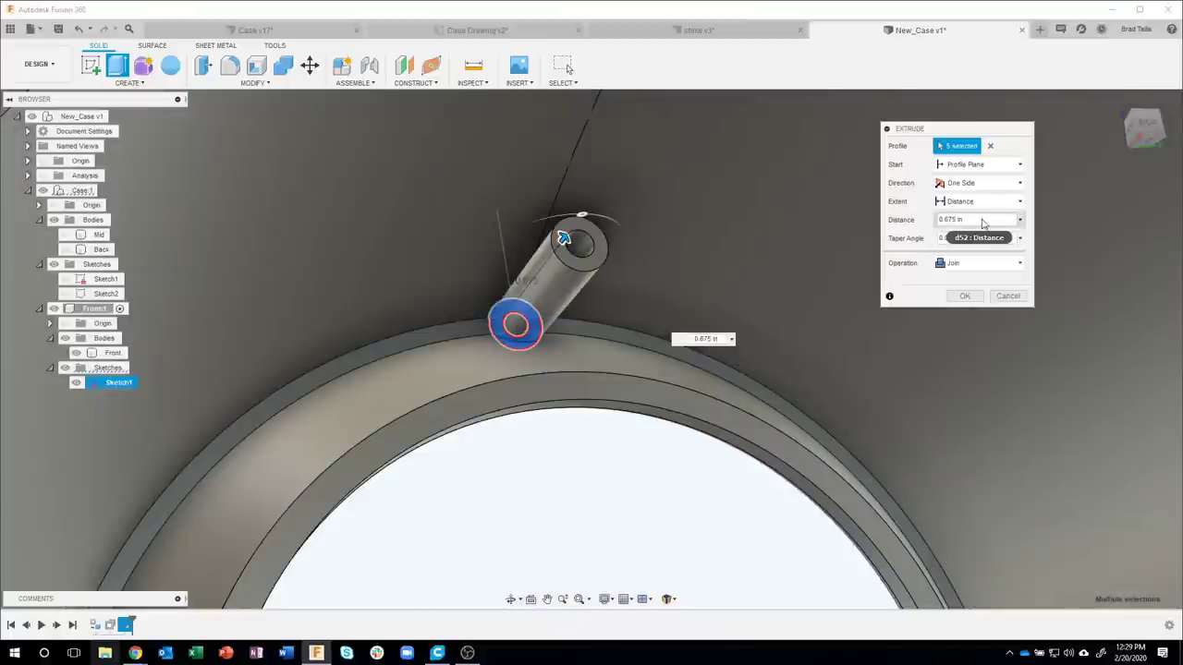
left_click(964, 296)
middle_click_drag(645, 526, 580, 495, "shift")
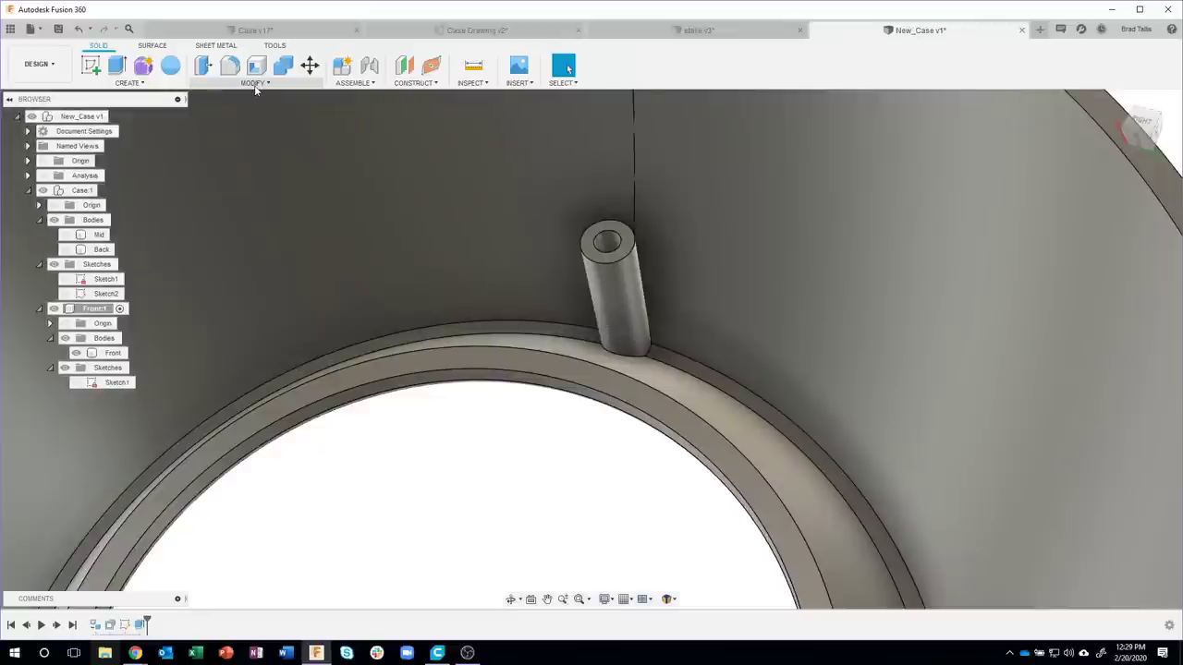
- Draft the boss's outer side face 1 deg, using its top face as the neutral plane
left_click(255, 82)
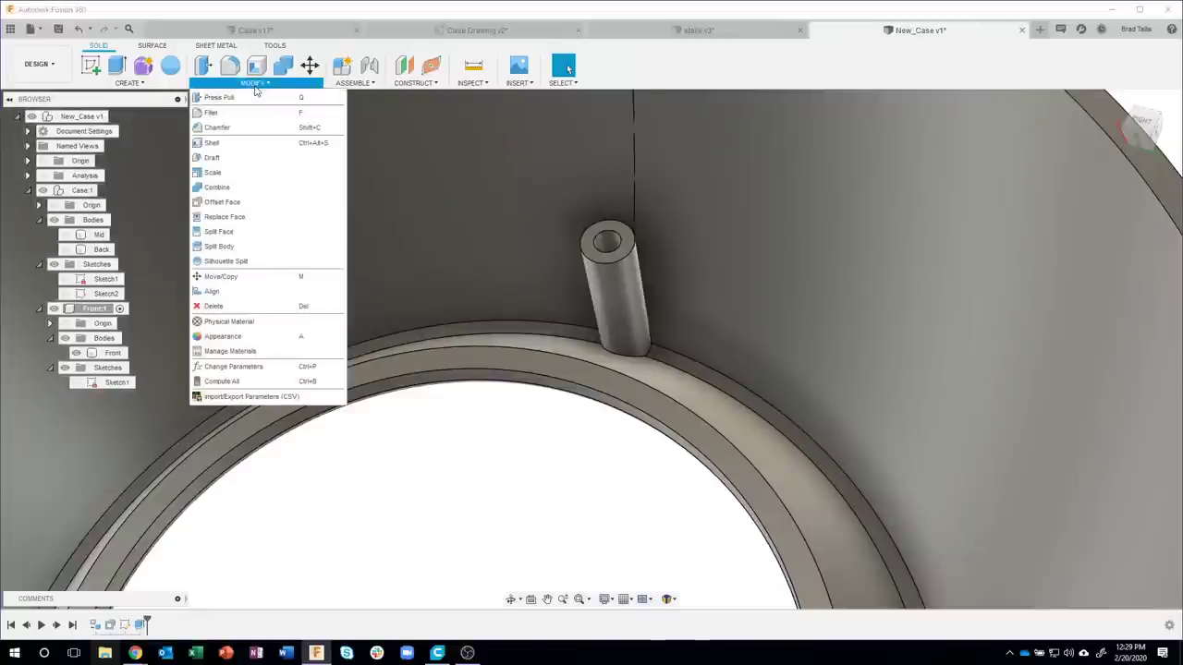
left_click(231, 159)
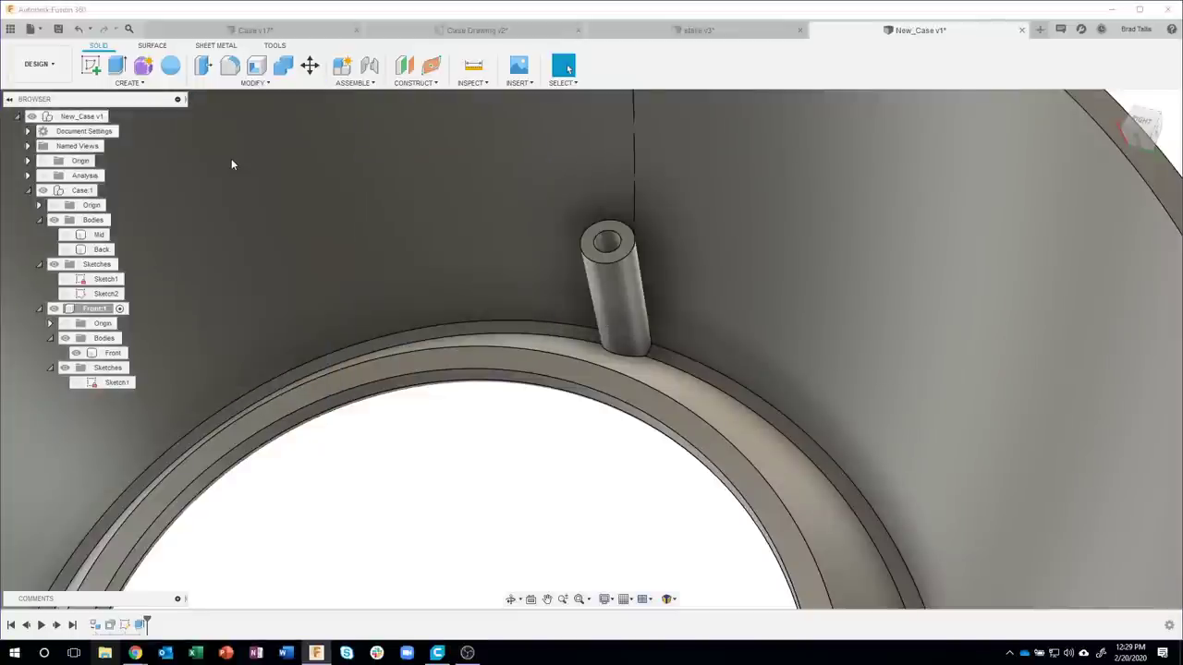
left_click(590, 243)
middle_click_drag(680, 245, 585, 237, "shift")
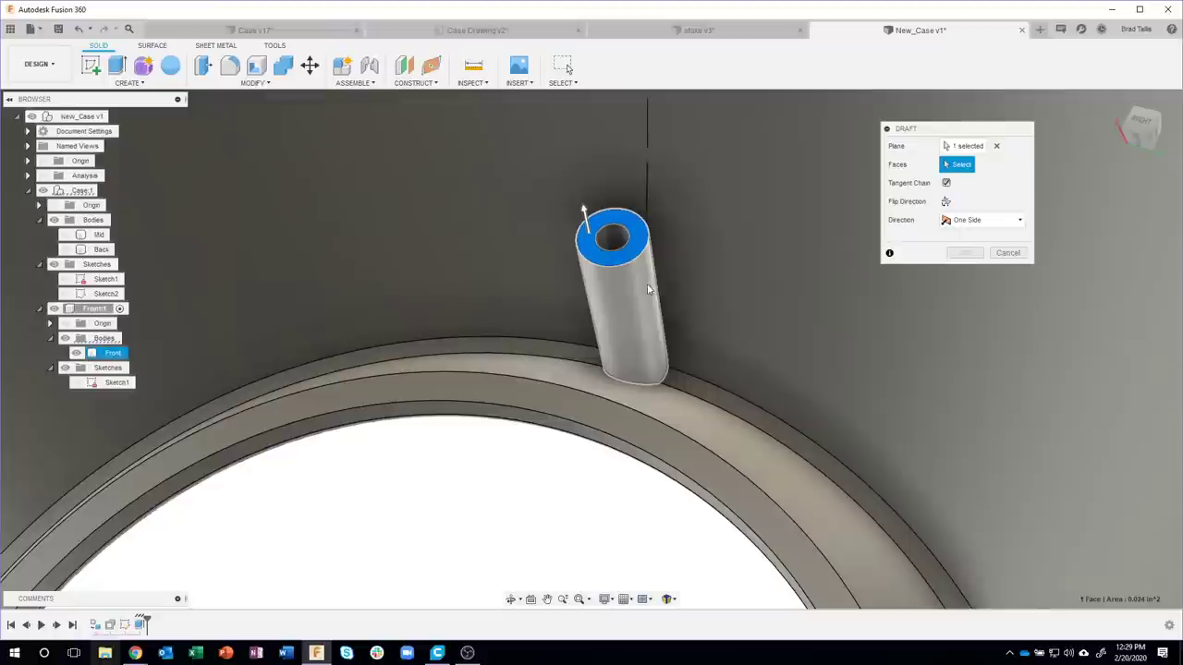
left_click(644, 289)
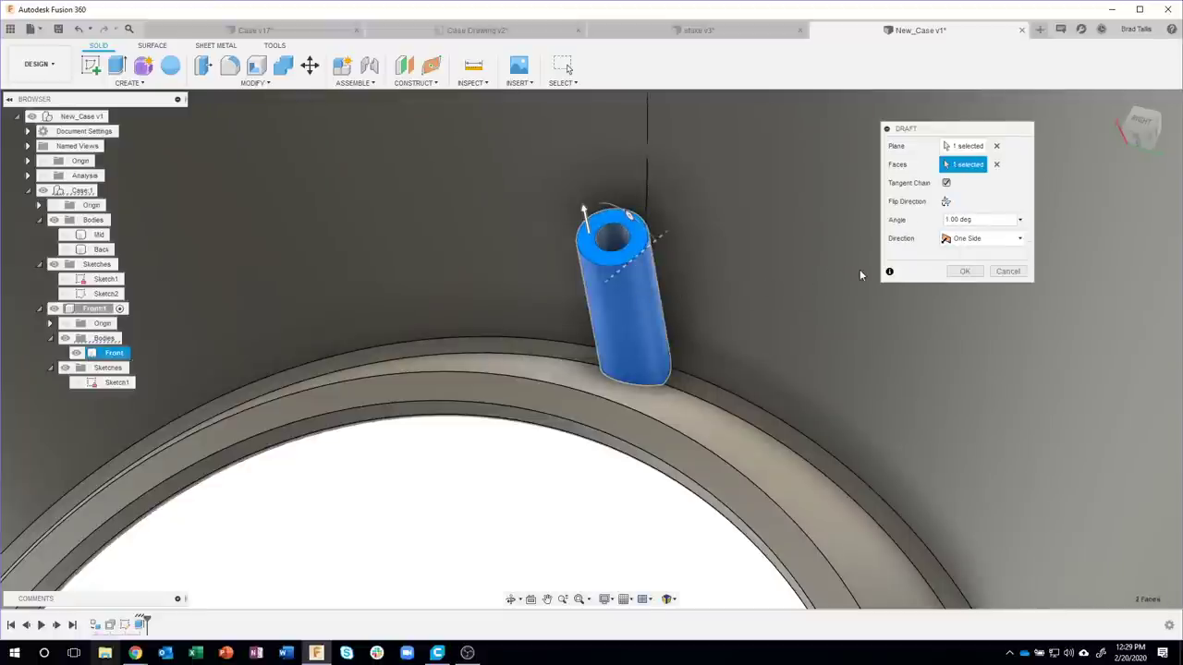
left_click_drag(632, 216, 634, 240)
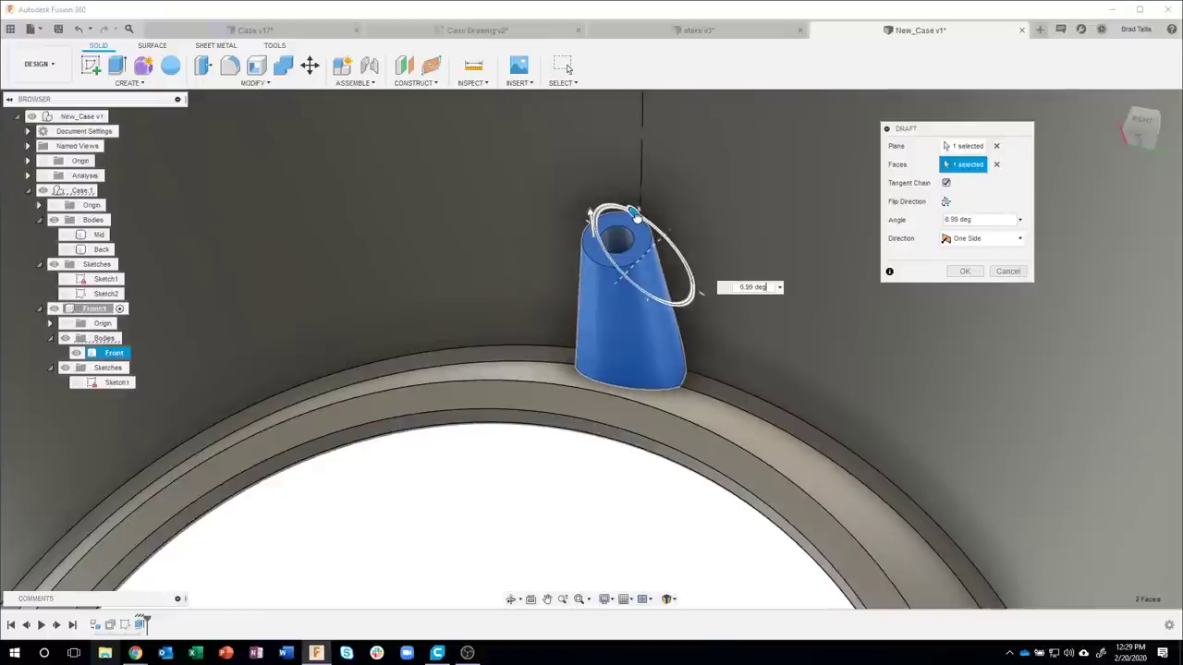
middle_click_drag(634, 239, 601, 245, "shift")
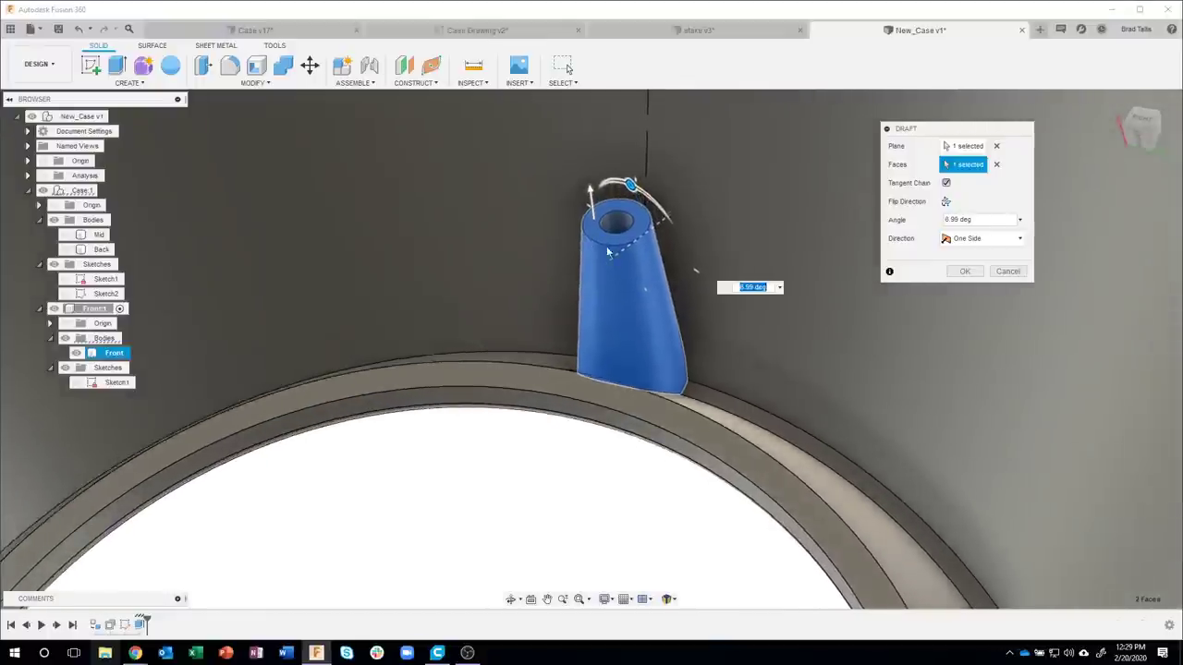
type("0")
key("Return")
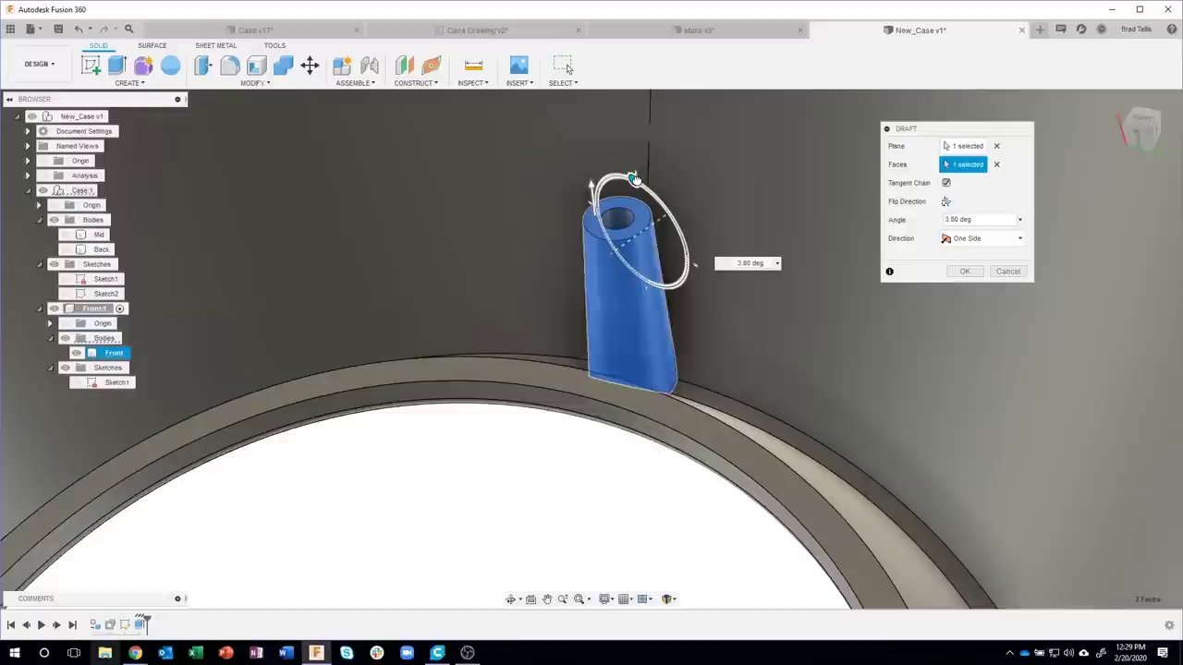
left_click_drag(634, 178, 637, 199)
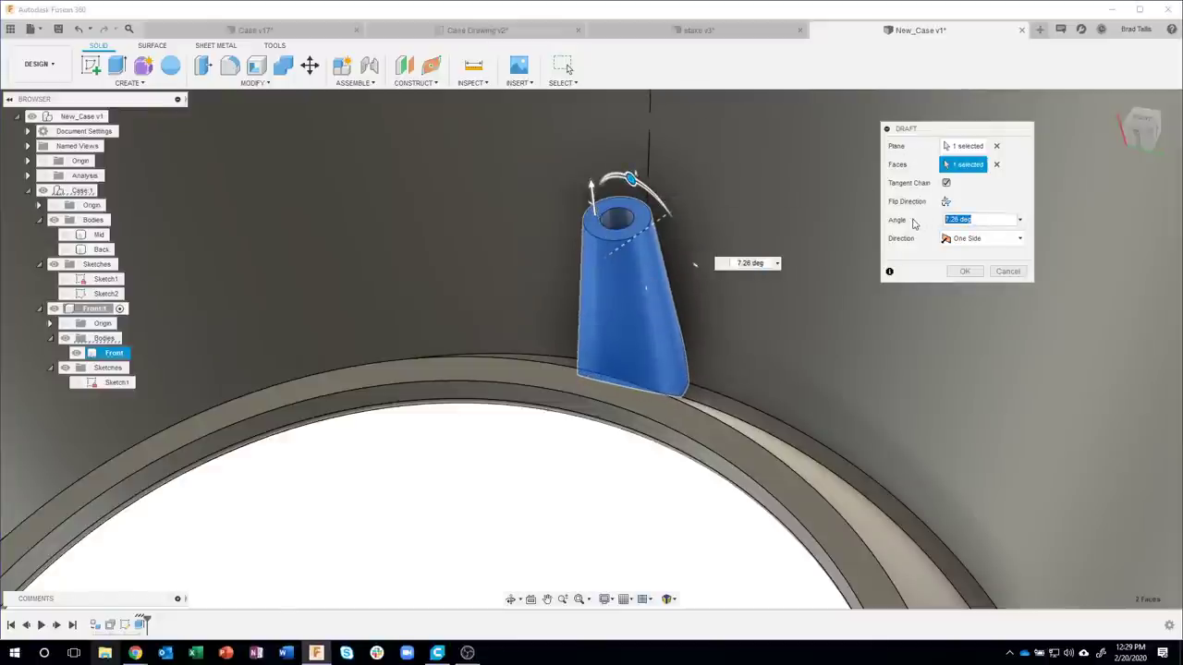
type("1")
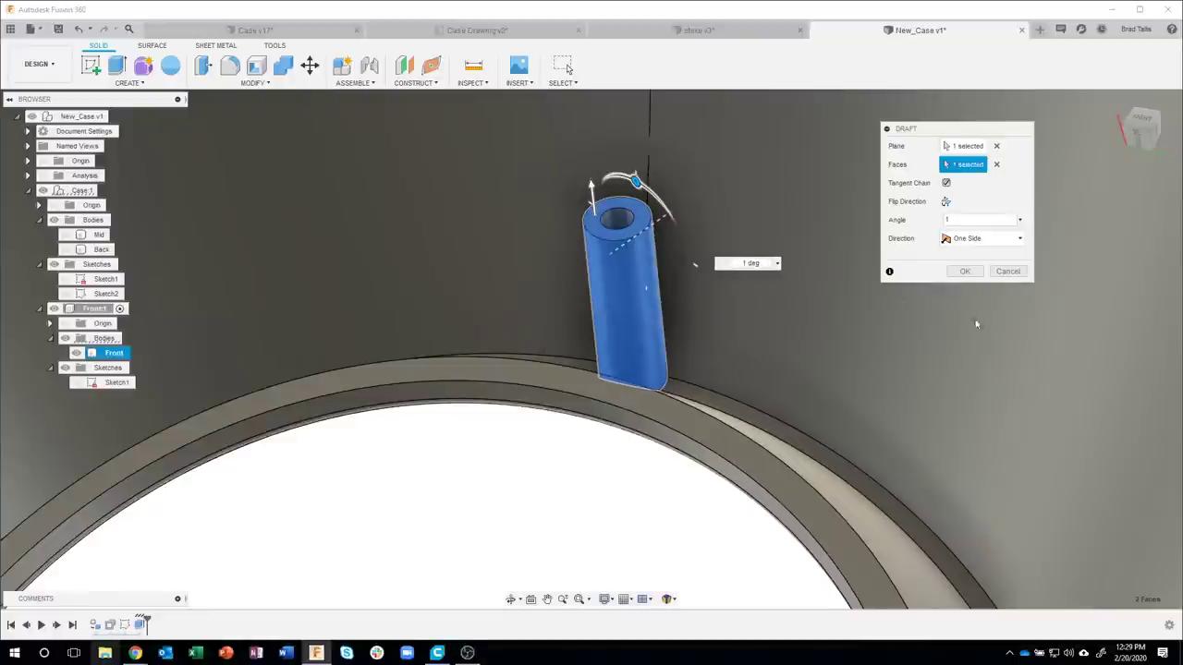
left_click(964, 271)
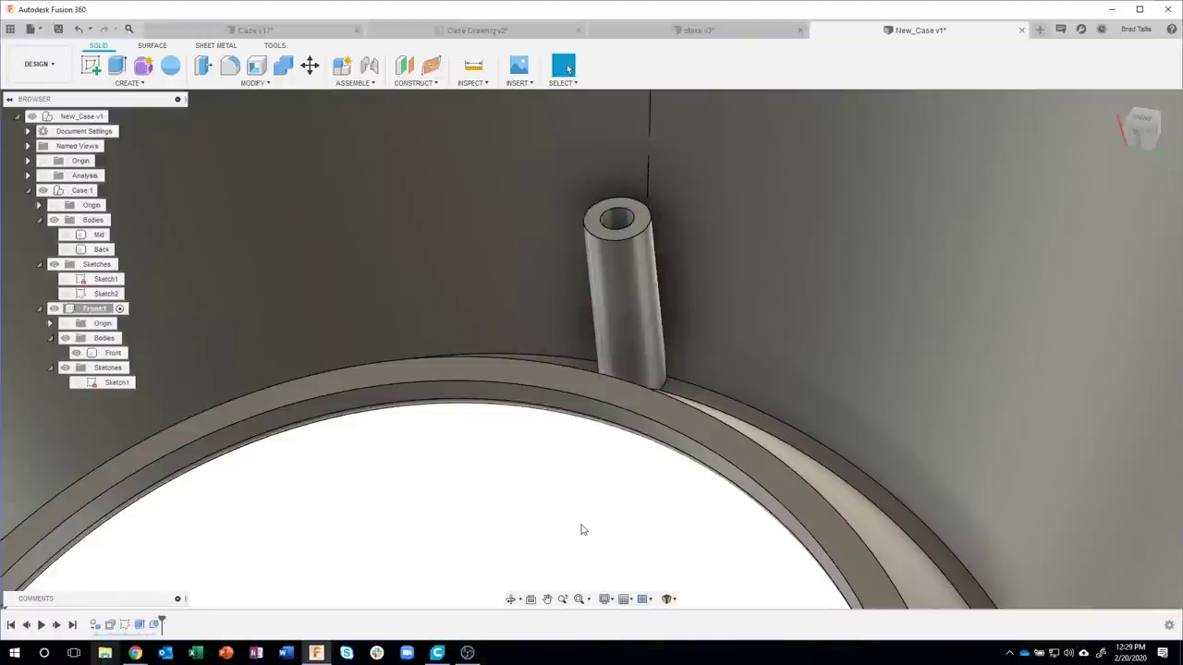
- Zoom and orbit around the drafted standoff boss on the Front body, then open the Create menu
scroll(582, 530, "down", 2)
scroll(582, 529, "down", 2)
scroll(581, 530, "down", 2)
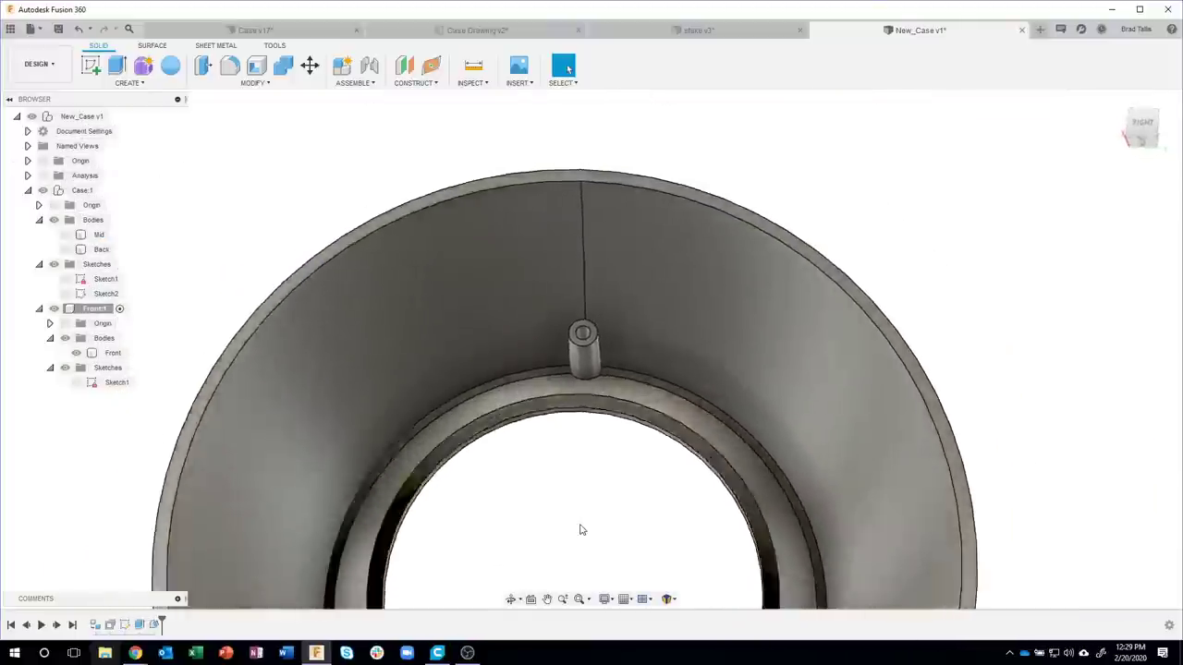
scroll(582, 529, "down", 2)
scroll(581, 529, "down", 1)
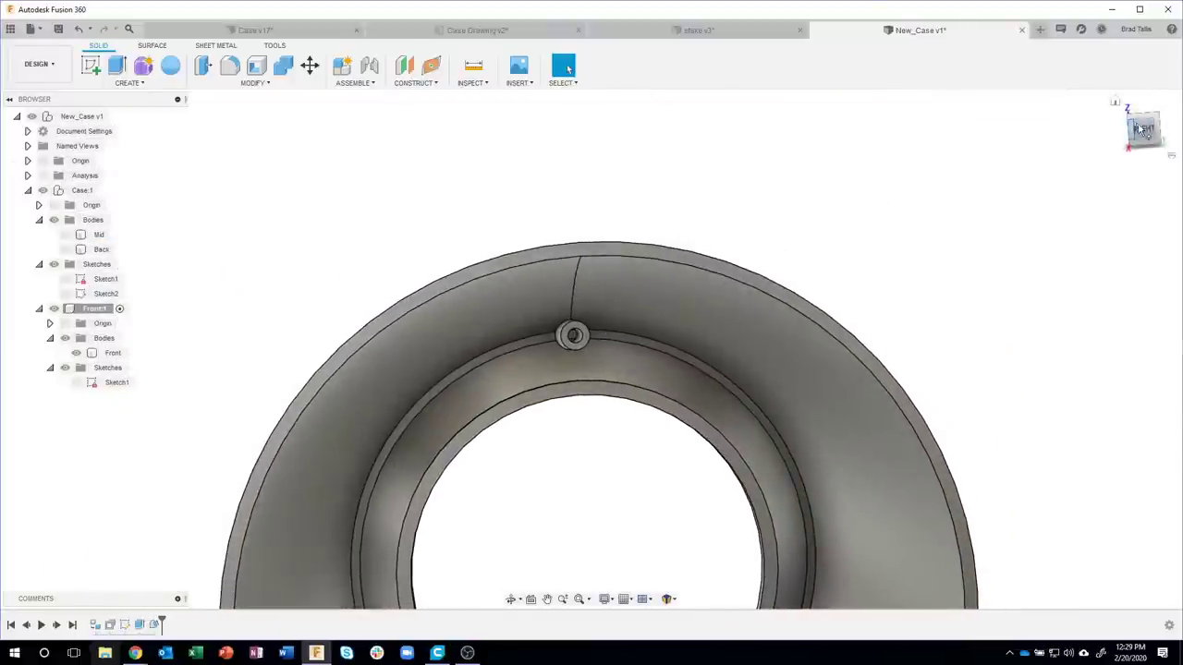
left_click(633, 381)
scroll(579, 294, "down", 2)
scroll(571, 320, "up", 2)
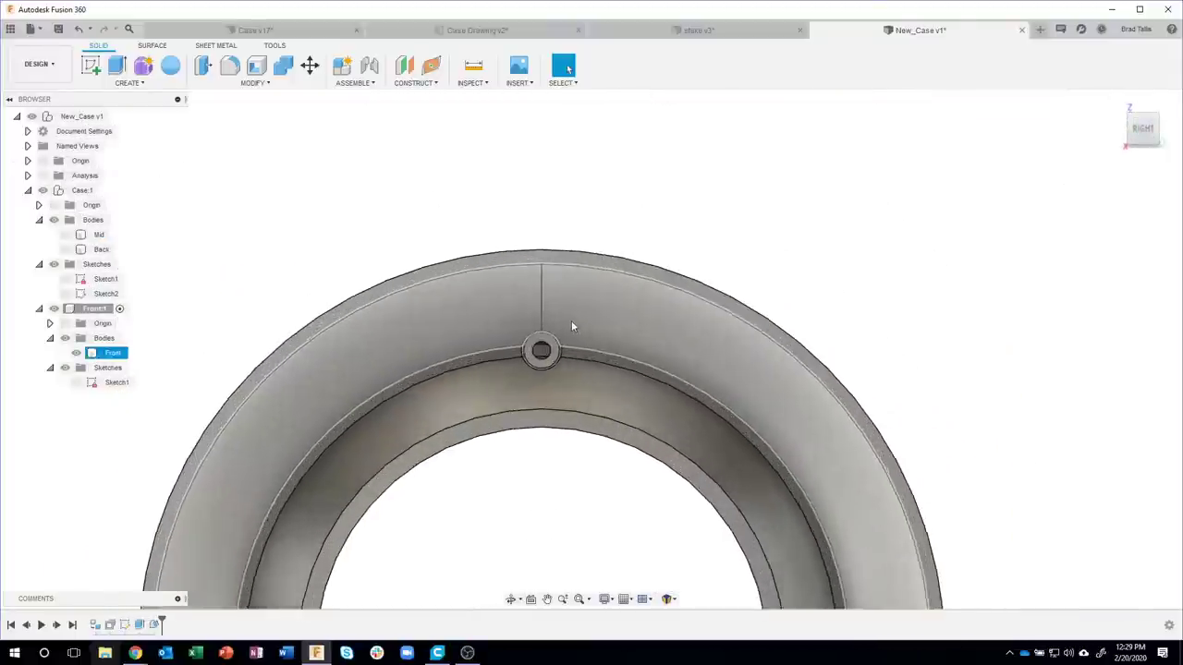
scroll(564, 332, "up", 2)
scroll(564, 339, "up", 2)
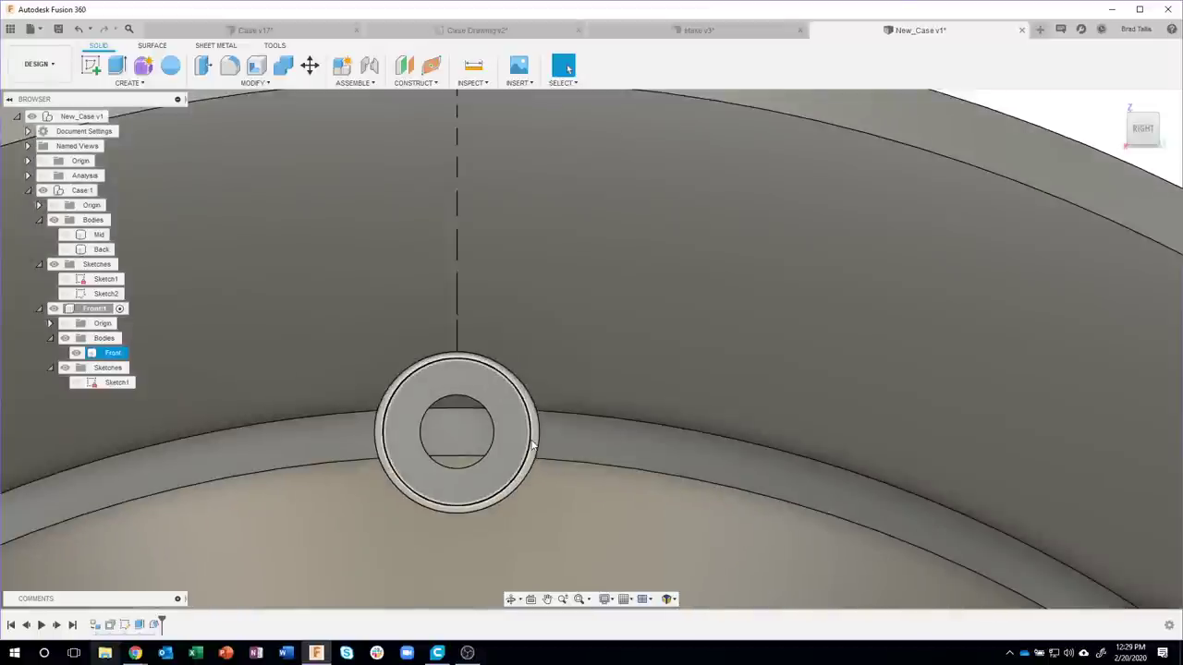
scroll(536, 433, "down", 3)
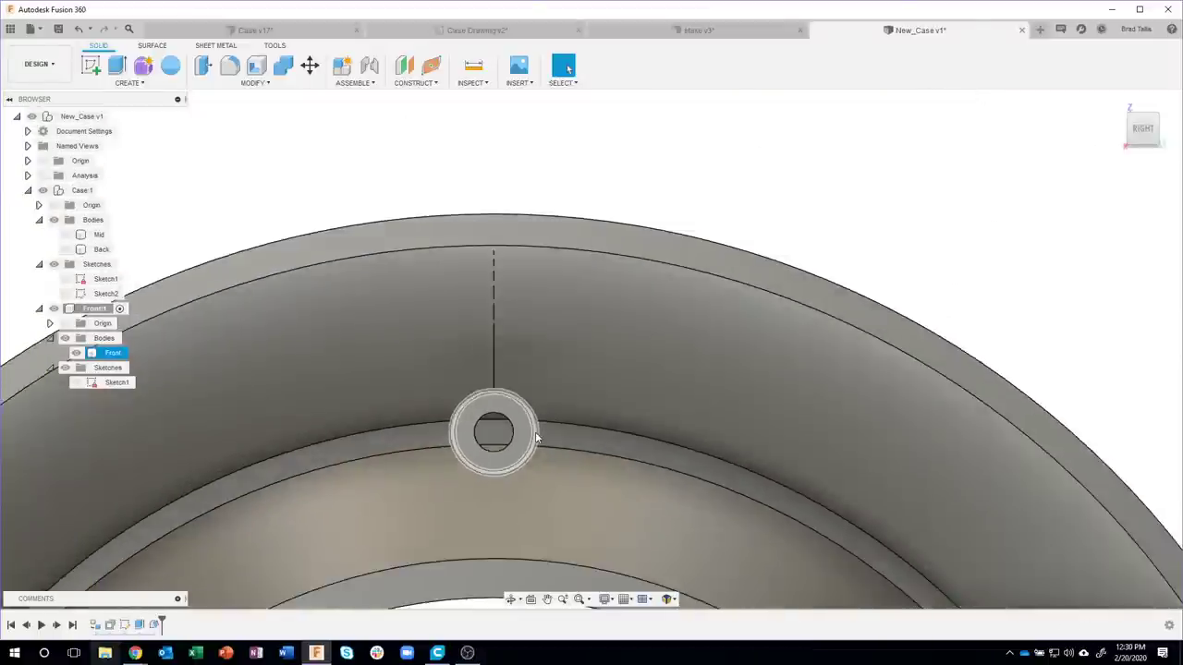
scroll(761, 262, "down", 3)
middle_click_drag(761, 261, 613, 484, "shift")
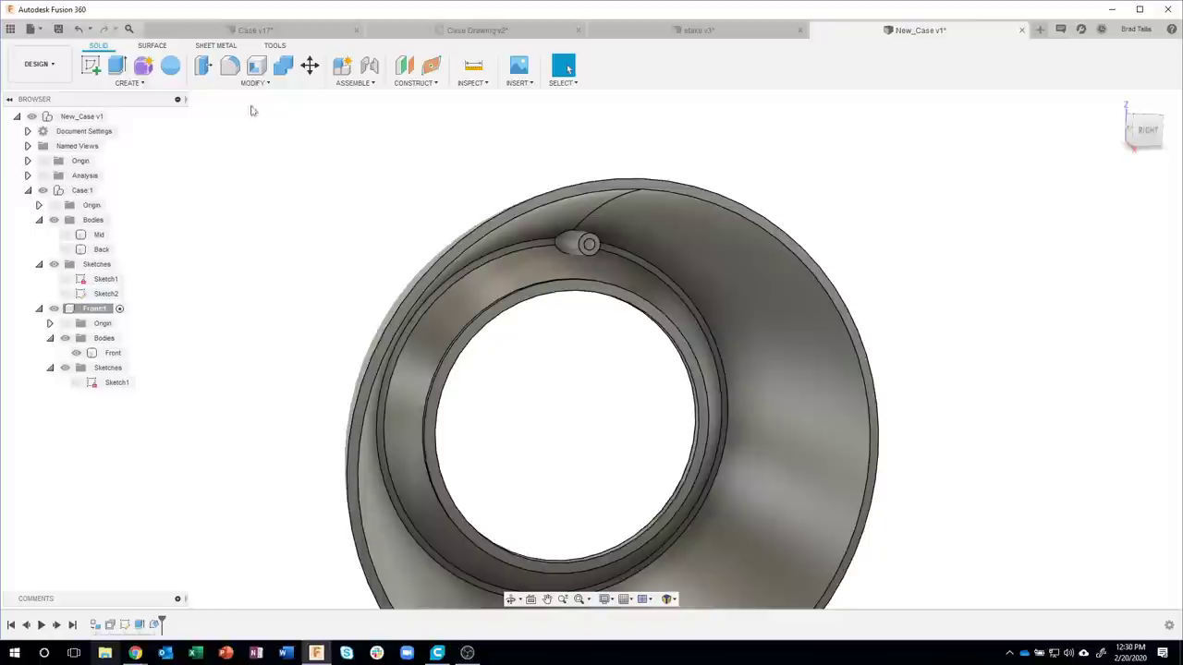
left_click(140, 86)
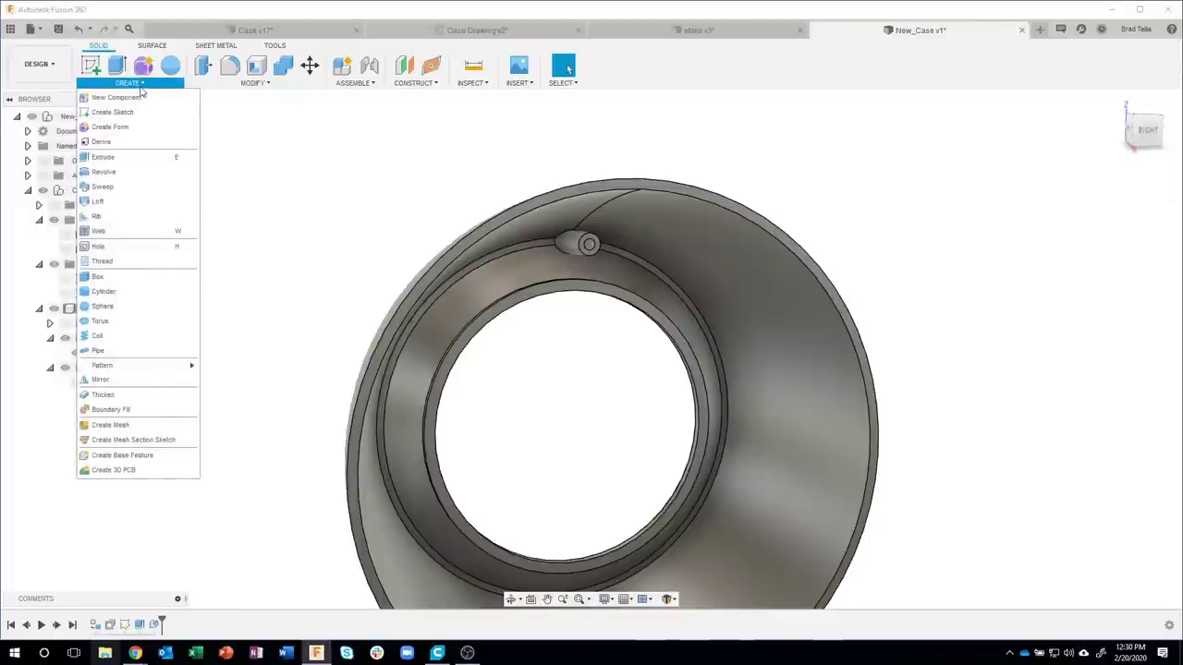
mouse_move(139, 365)
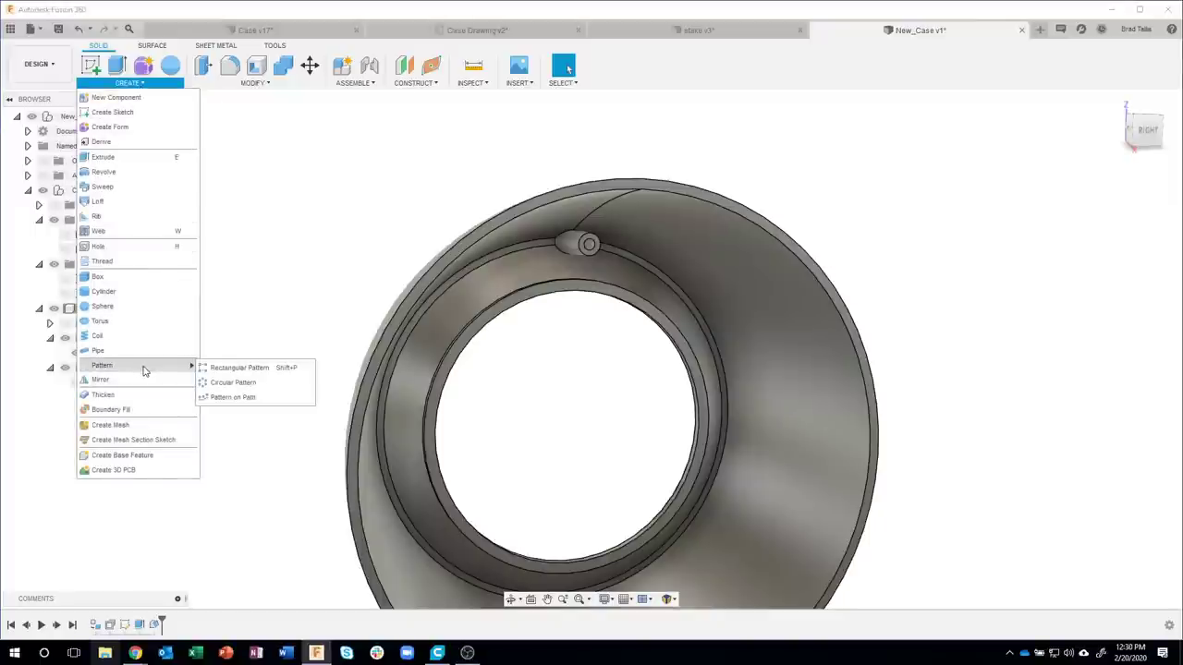
- Start a circular pattern of features, selecting the boss extrusion and its draft feature
left_click(234, 387)
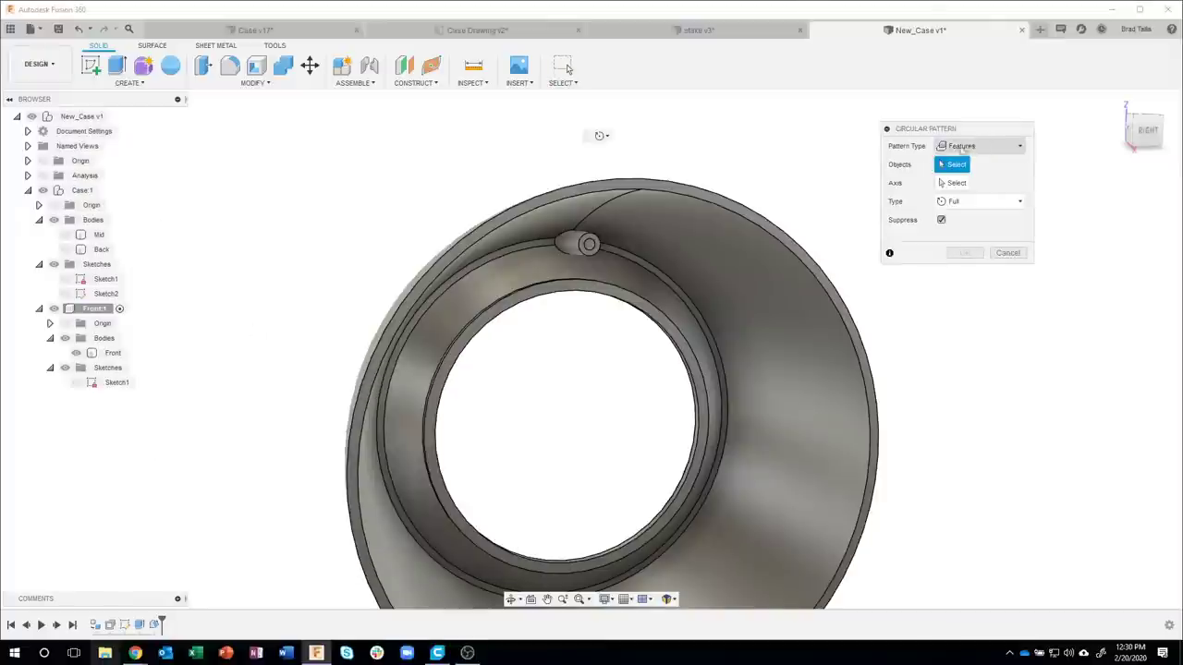
left_click(961, 148)
left_click(965, 164)
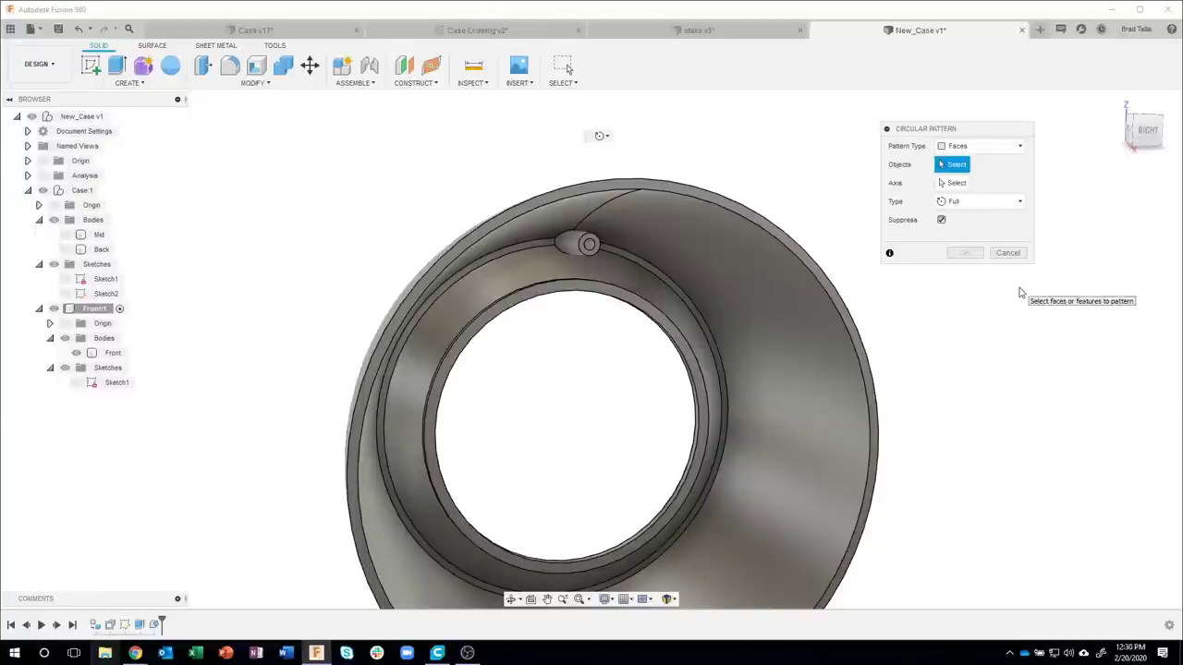
left_click(998, 150)
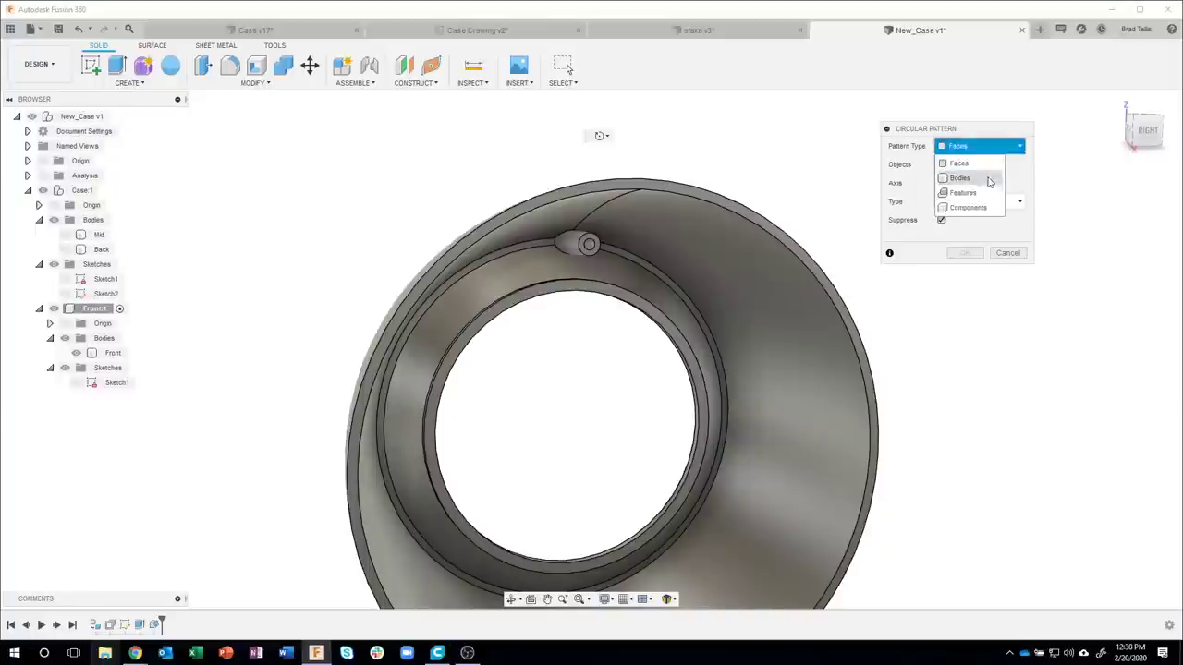
left_click(963, 192)
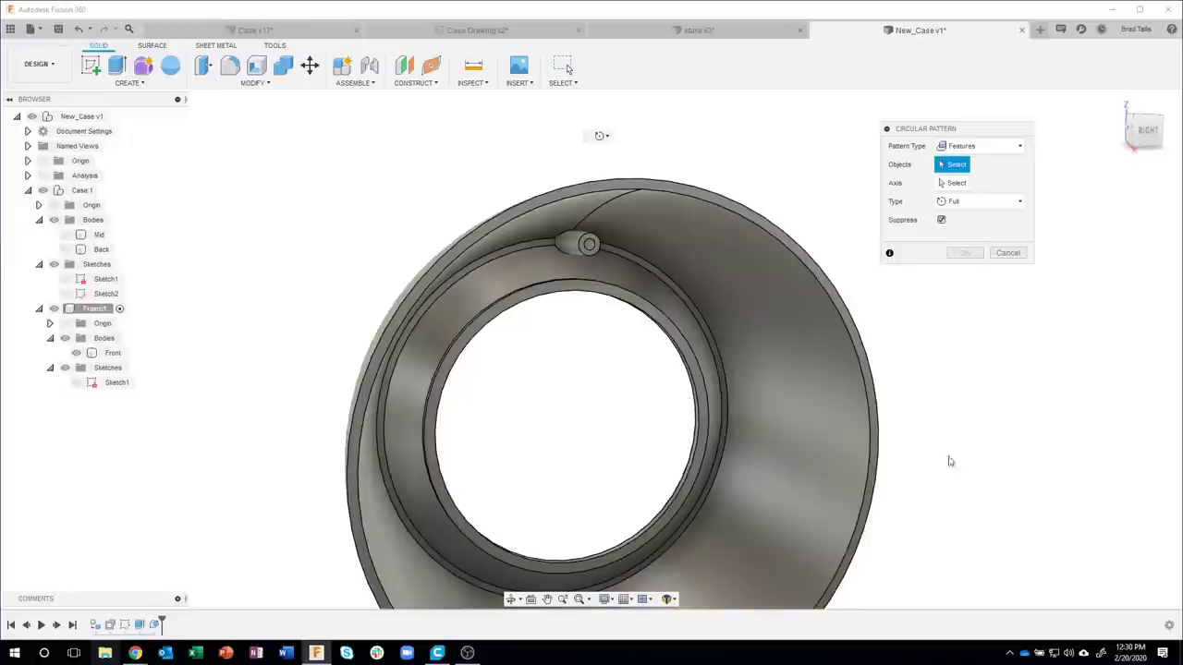
left_click(139, 625)
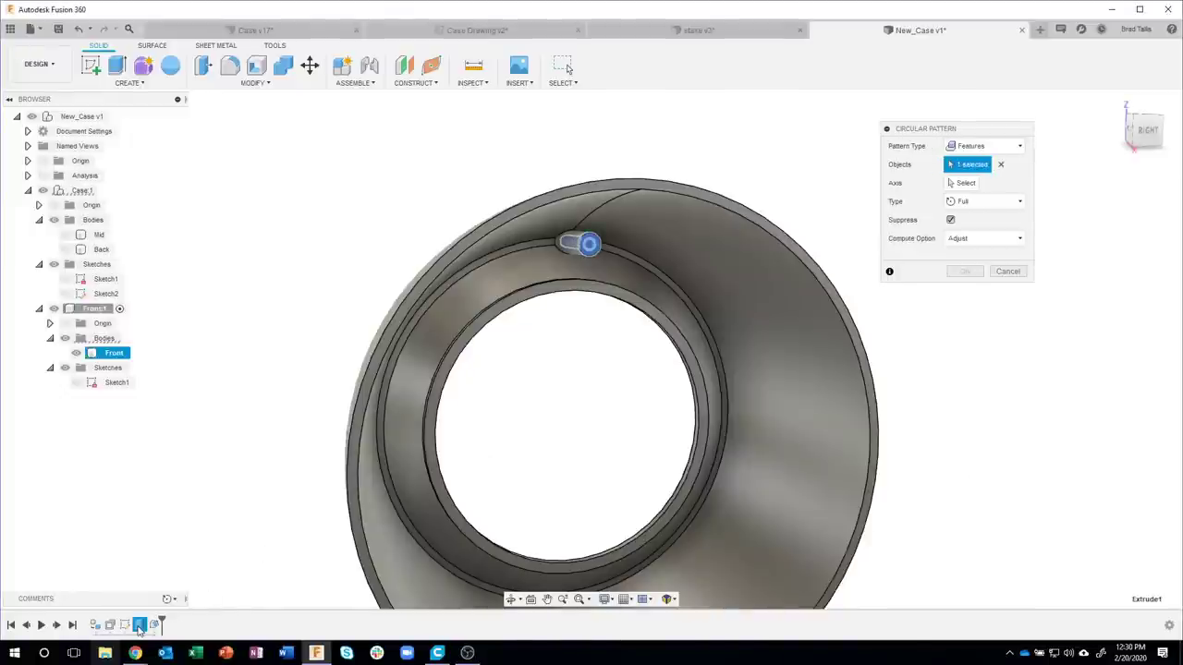
left_click(154, 626)
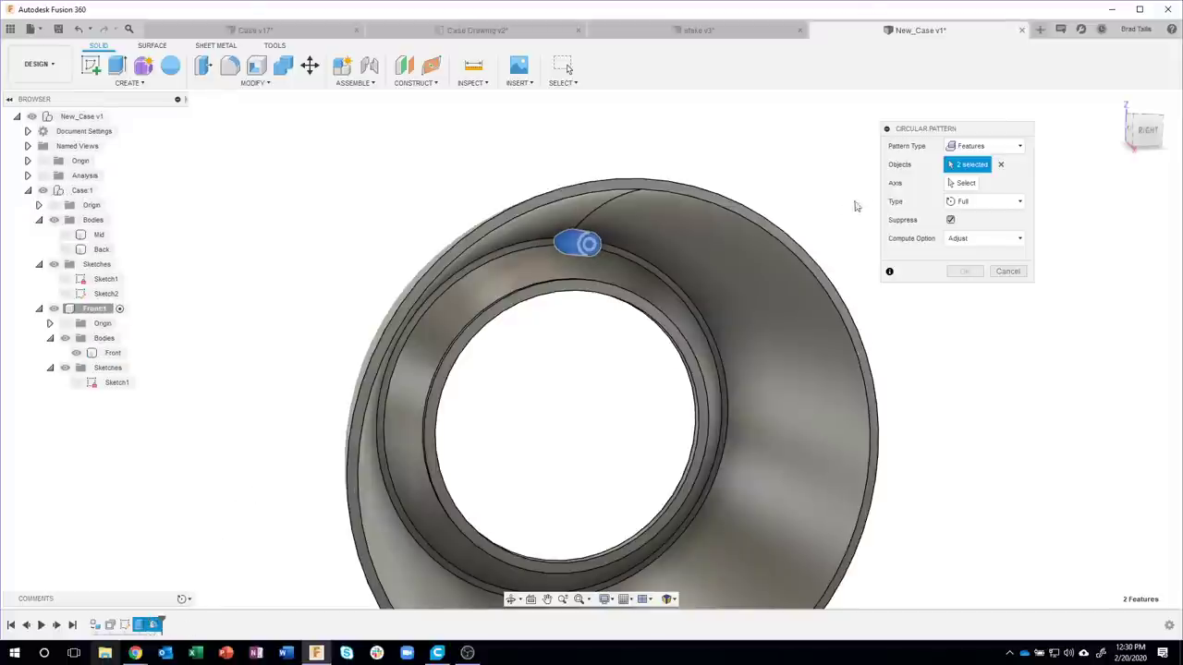
- Pattern around the case's inner circular edge with quantity 6, then orbit to inspect the copies
left_click(963, 182)
left_click(637, 300)
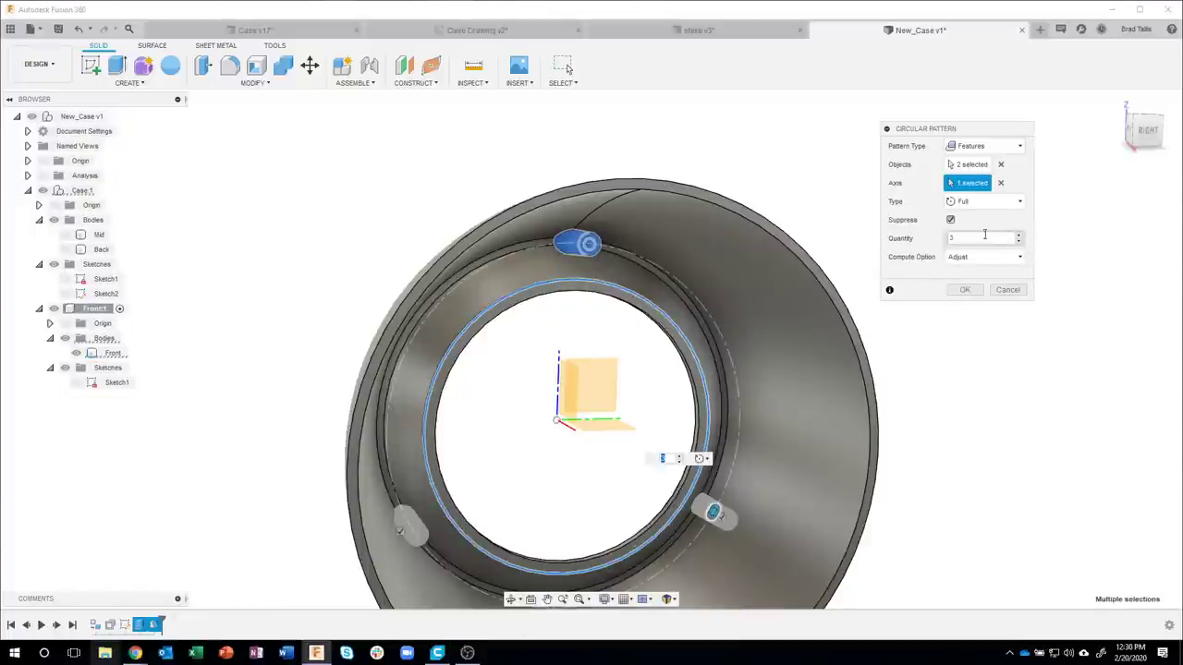
left_click(1020, 238)
left_click(1021, 237)
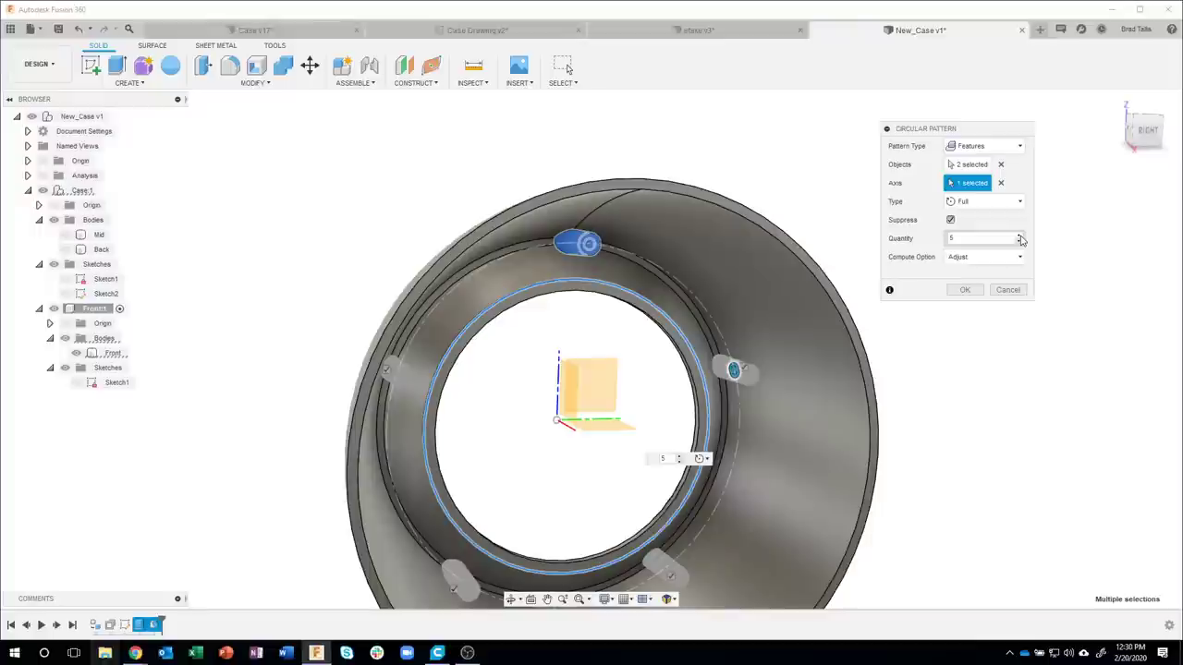
left_click(1020, 238)
left_click(965, 290)
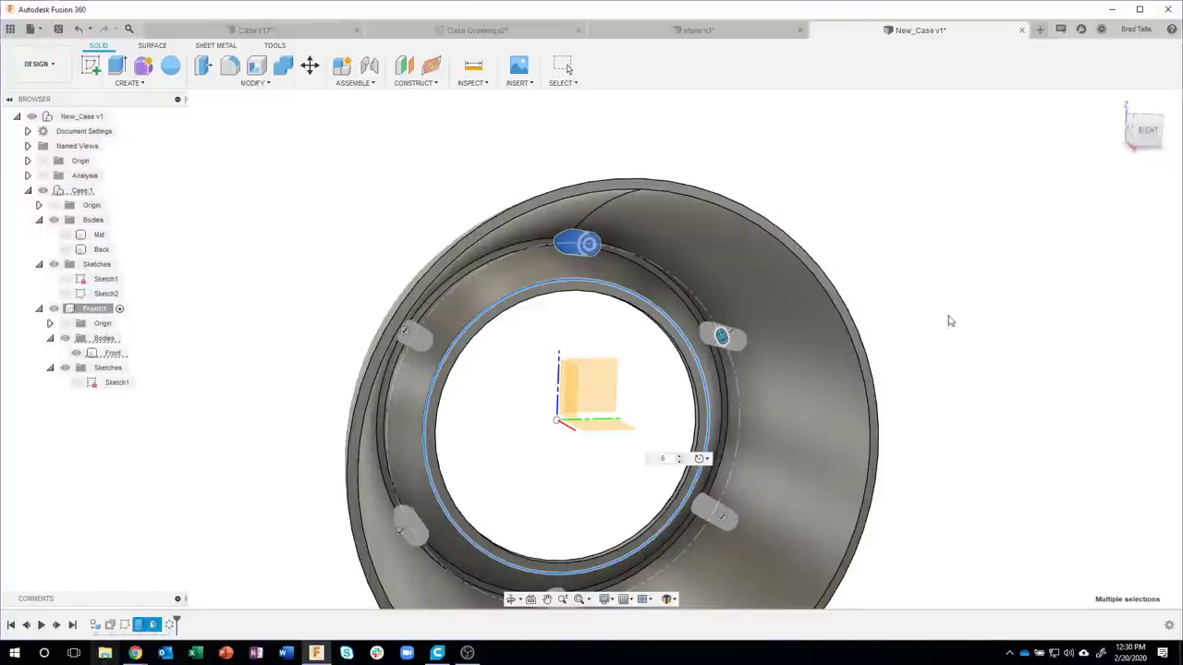
mouse_move(934, 210)
middle_mouse_down("shift")
mouse_move(419, 351)
mouse_move(154, 475)
middle_mouse_up("shift")
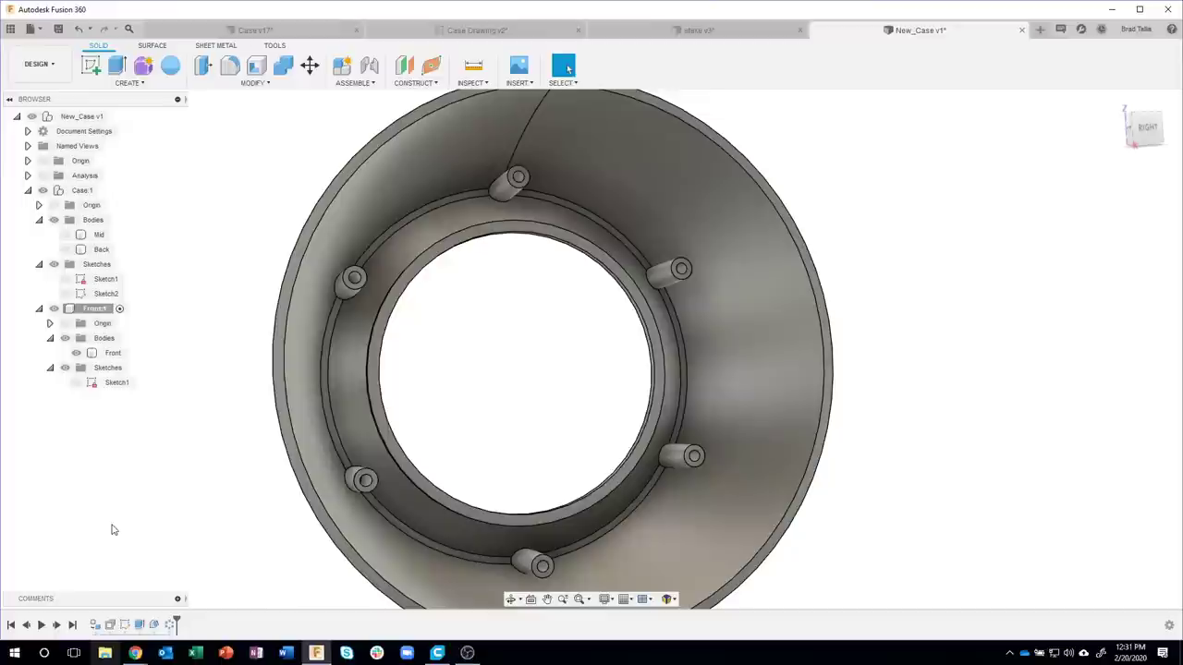
middle_click_drag(121, 530, 919, 270, "shift")
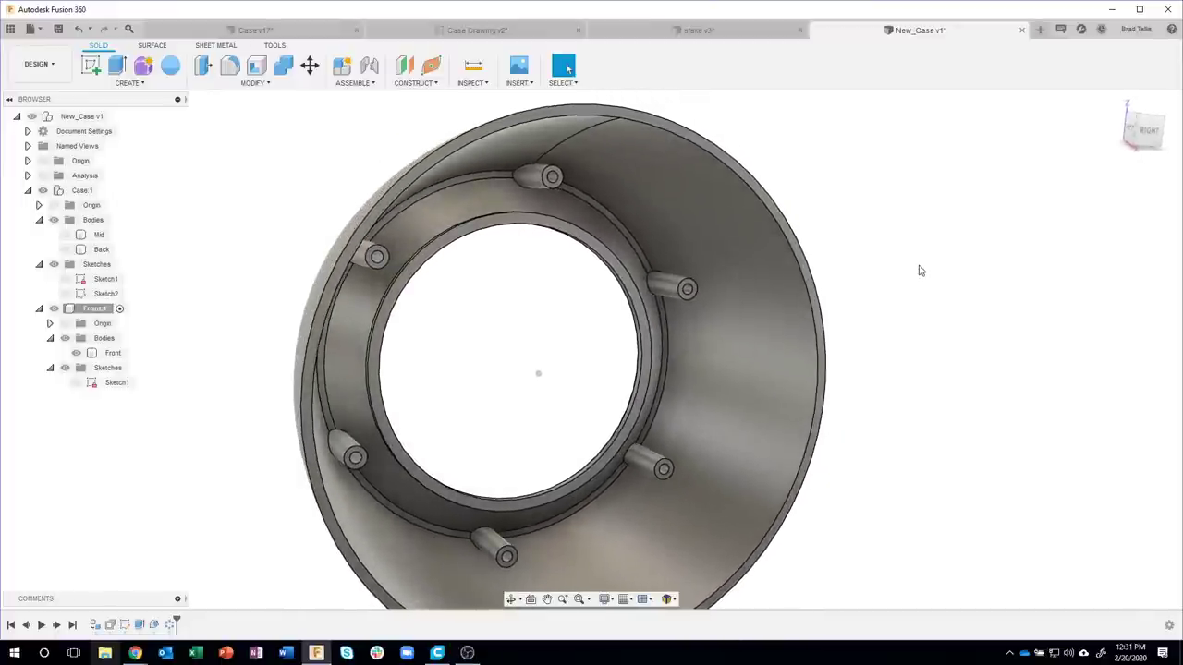
middle_click_drag(954, 232, 890, 272, "shift")
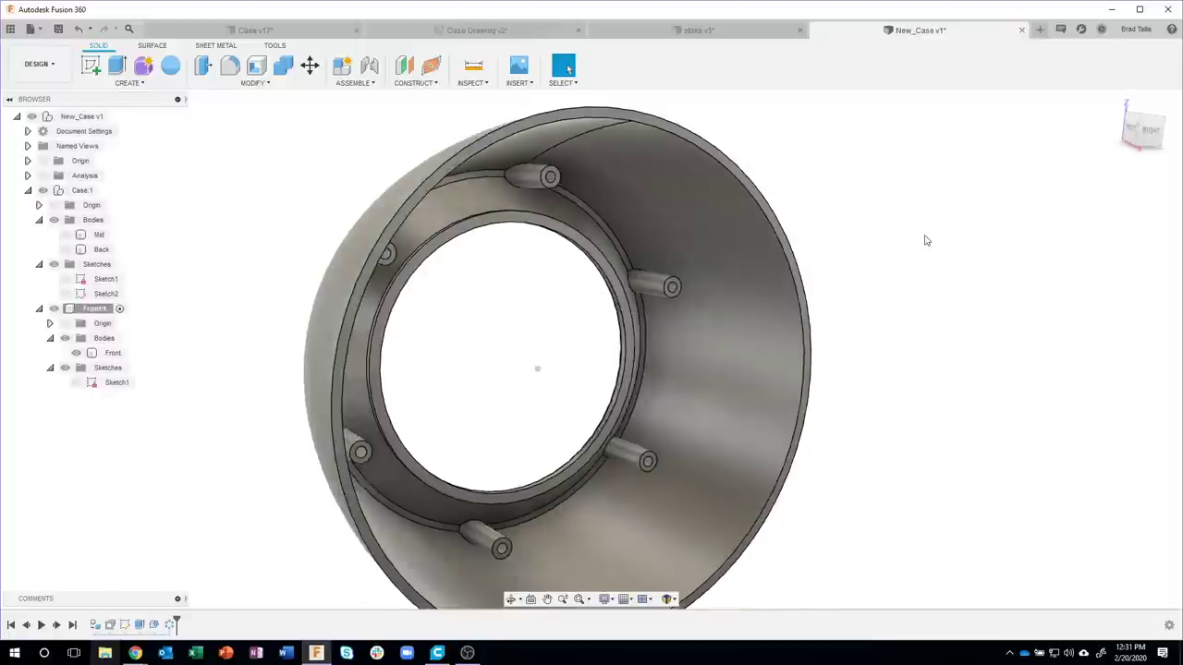
left_click(280, 30)
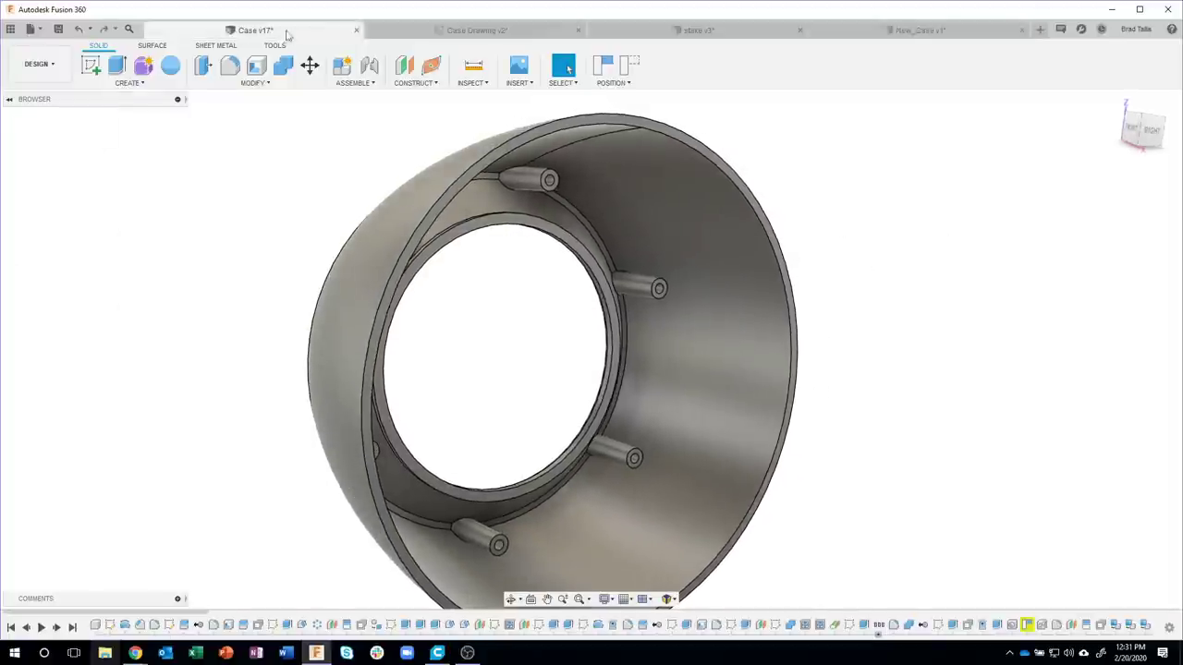
scroll(559, 247, "up", 3)
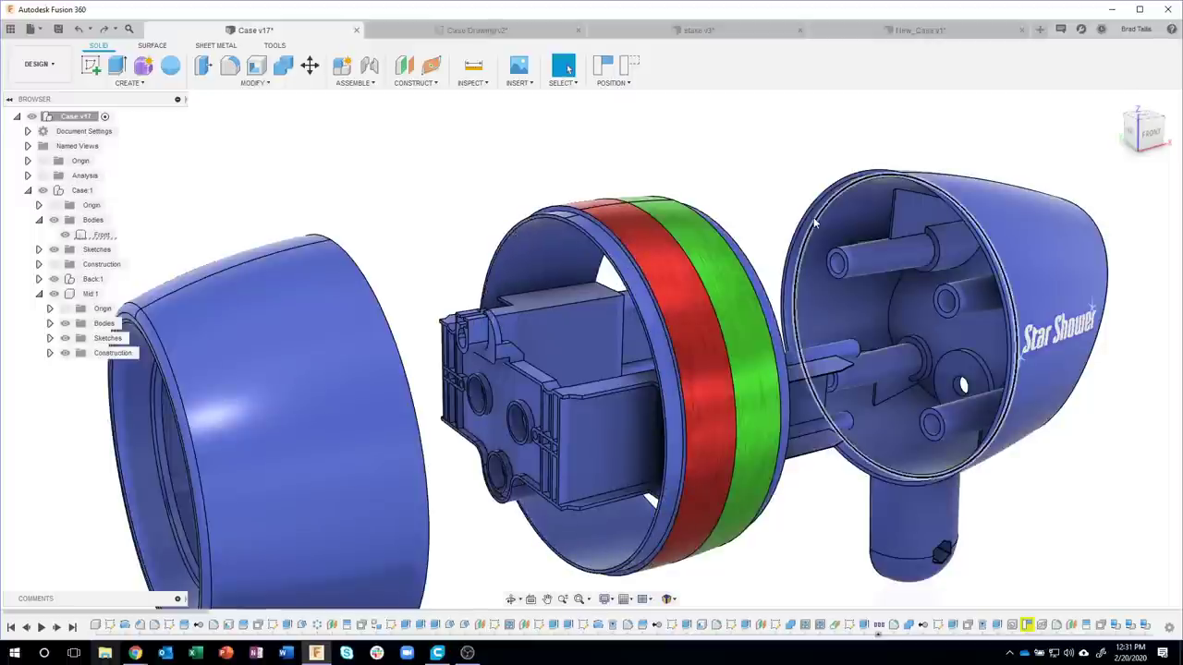
scroll(403, 240, "up", 2)
mouse_move(403, 240)
middle_mouse_down("shift")
mouse_move(372, 286)
mouse_move(551, 264)
middle_mouse_up("shift")
left_click(397, 293)
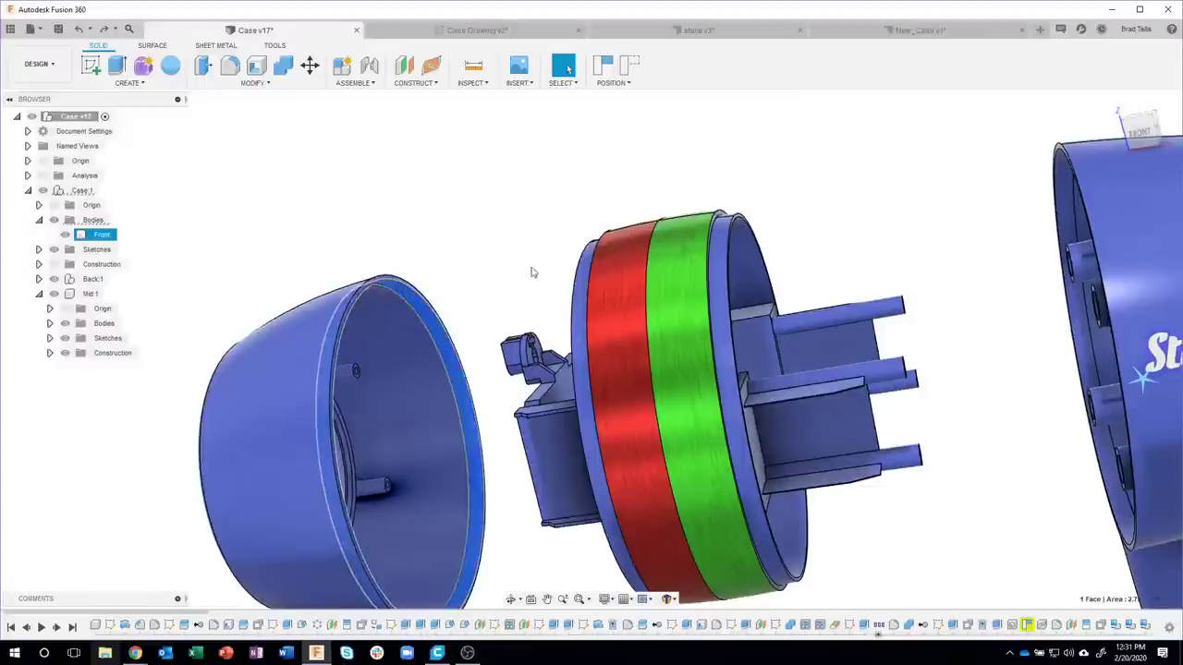
key("Escape")
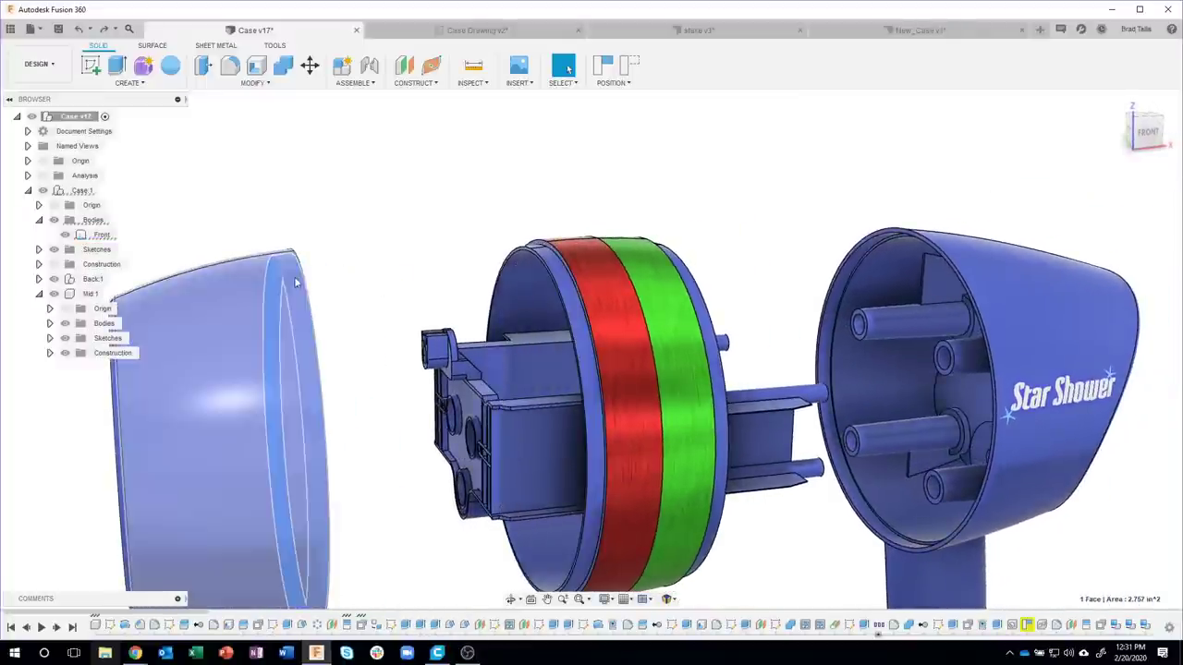
key("F6")
left_click(928, 30)
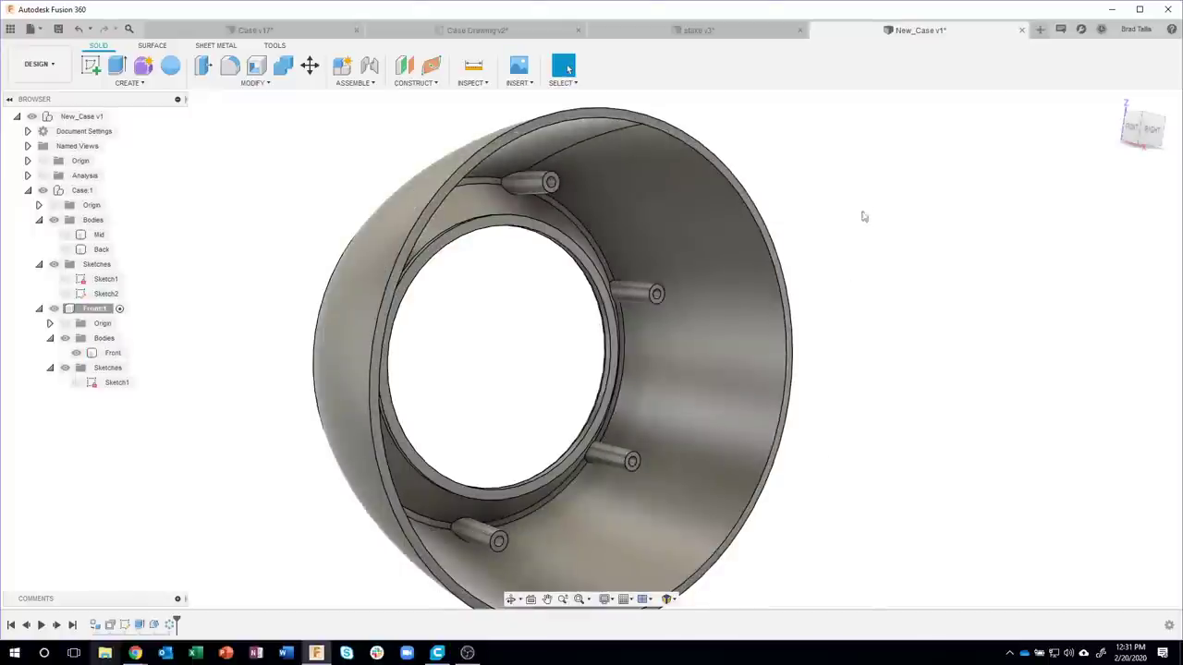
- Create an offset plane a small negative distance inward from the Front:1 ring's front rim face
middle_click_drag(866, 194, 810, 178, "shift")
middle_click_drag(690, 123, 676, 118, "shift")
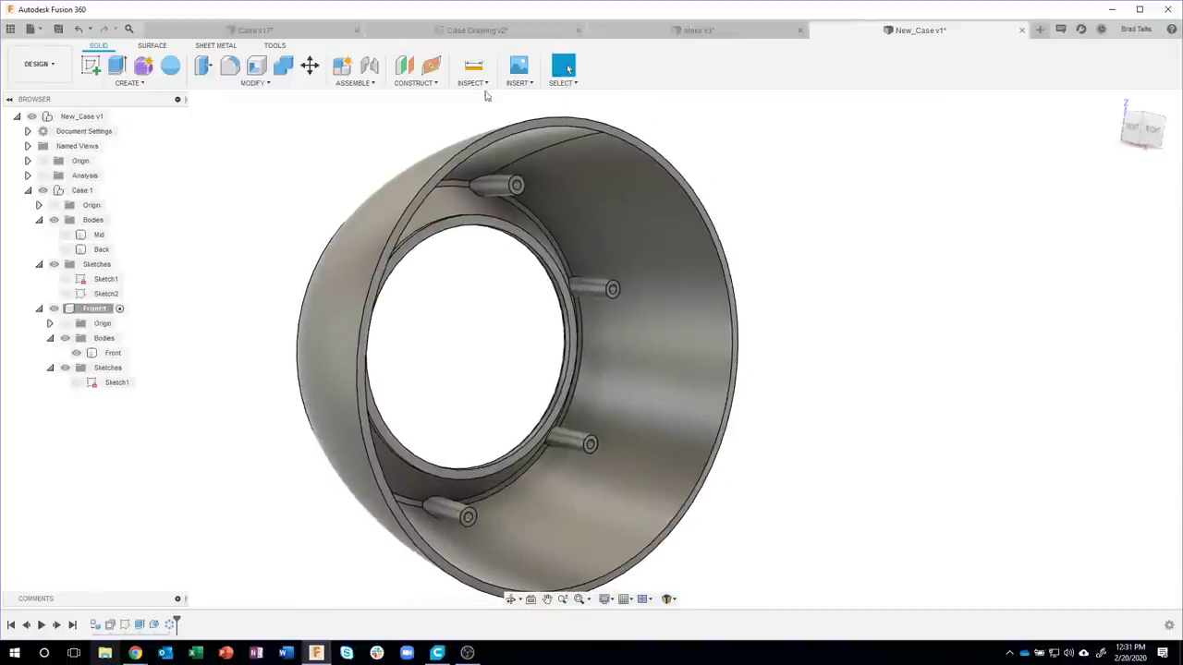
left_click(404, 67)
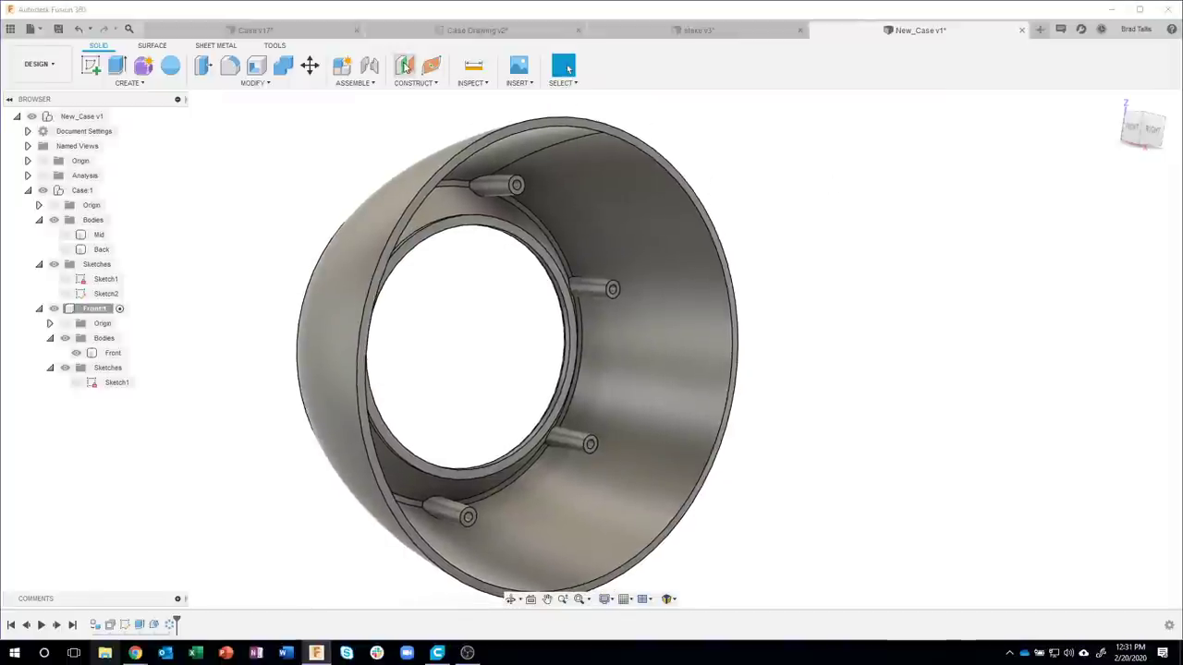
left_click(636, 146)
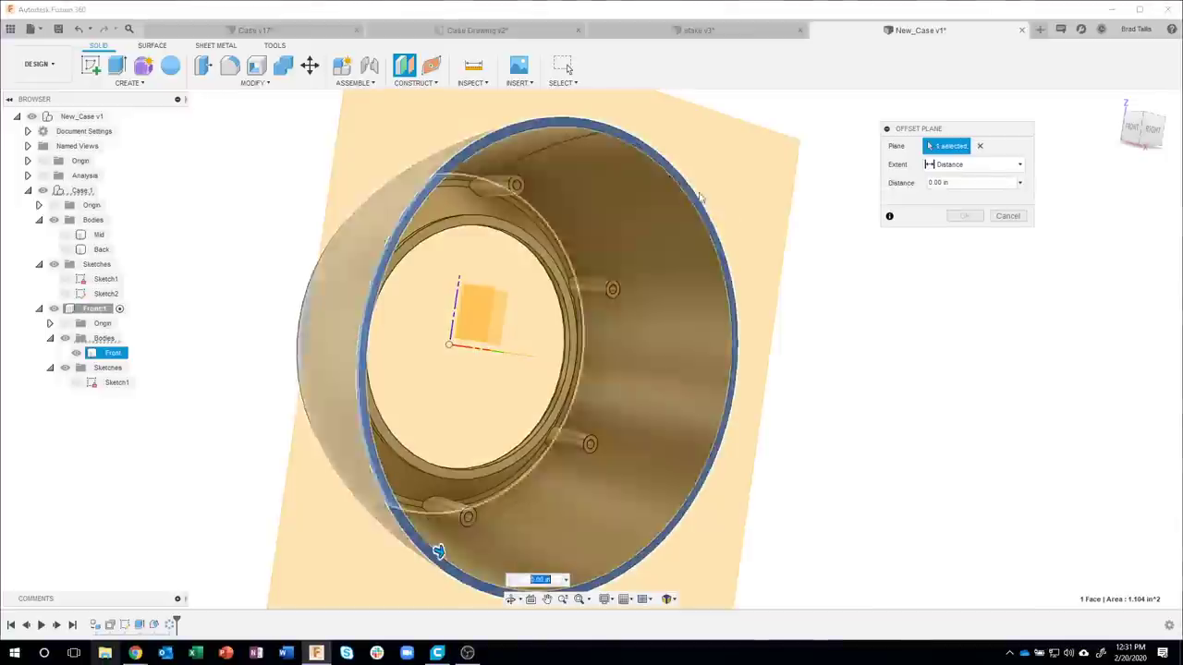
middle_click_drag(702, 490, 734, 494, "shift")
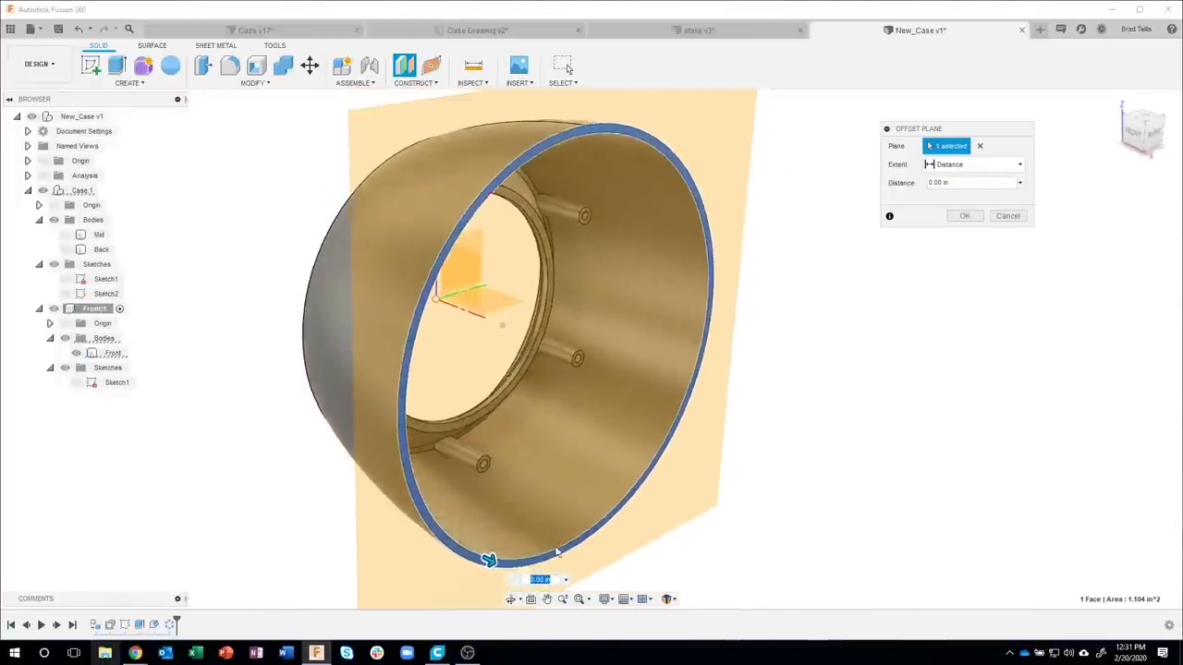
left_click_drag(481, 559, 498, 567)
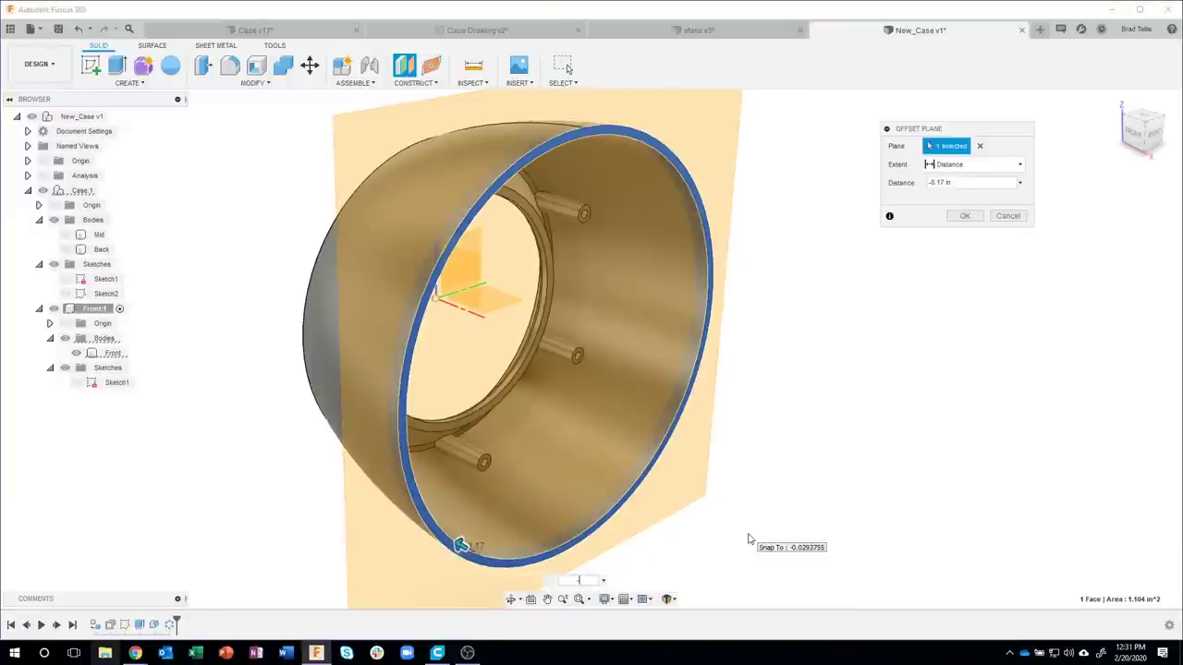
type("-.2")
key("Return")
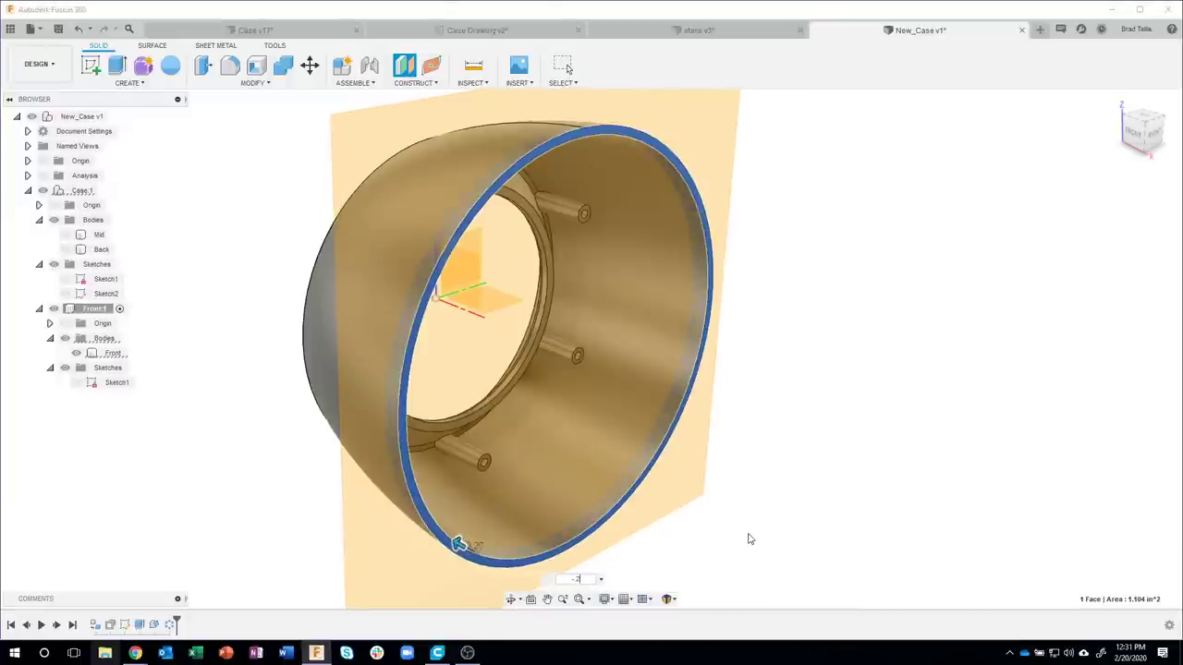
mouse_move(747, 535)
middle_mouse_down("shift")
mouse_move(722, 124)
mouse_move(830, 388)
middle_mouse_up("shift")
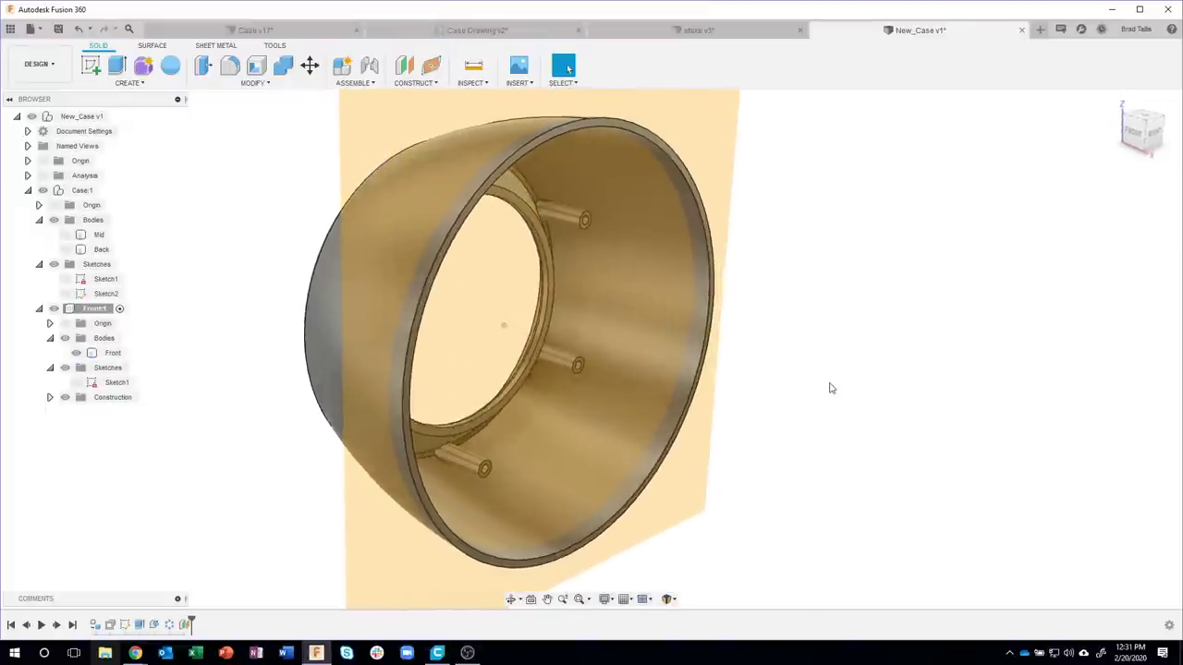
middle_click_drag(785, 348, 322, 118, "shift")
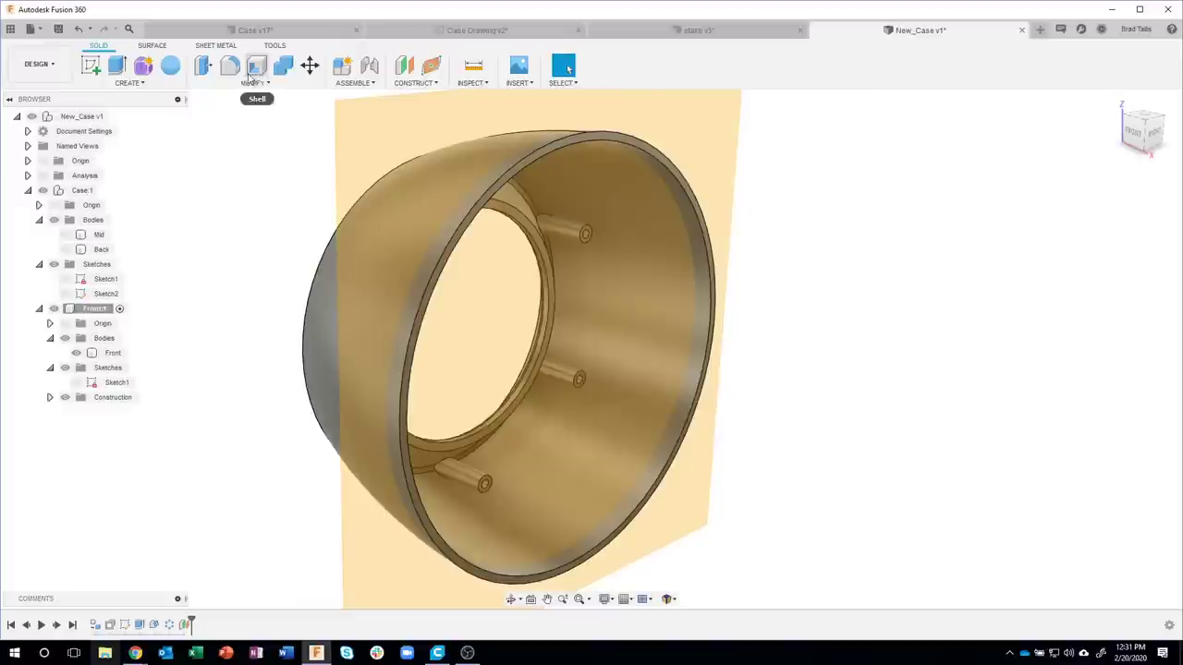
- Split the case's inner wall face with the offset construction plane, then hide the plane
left_click(247, 83)
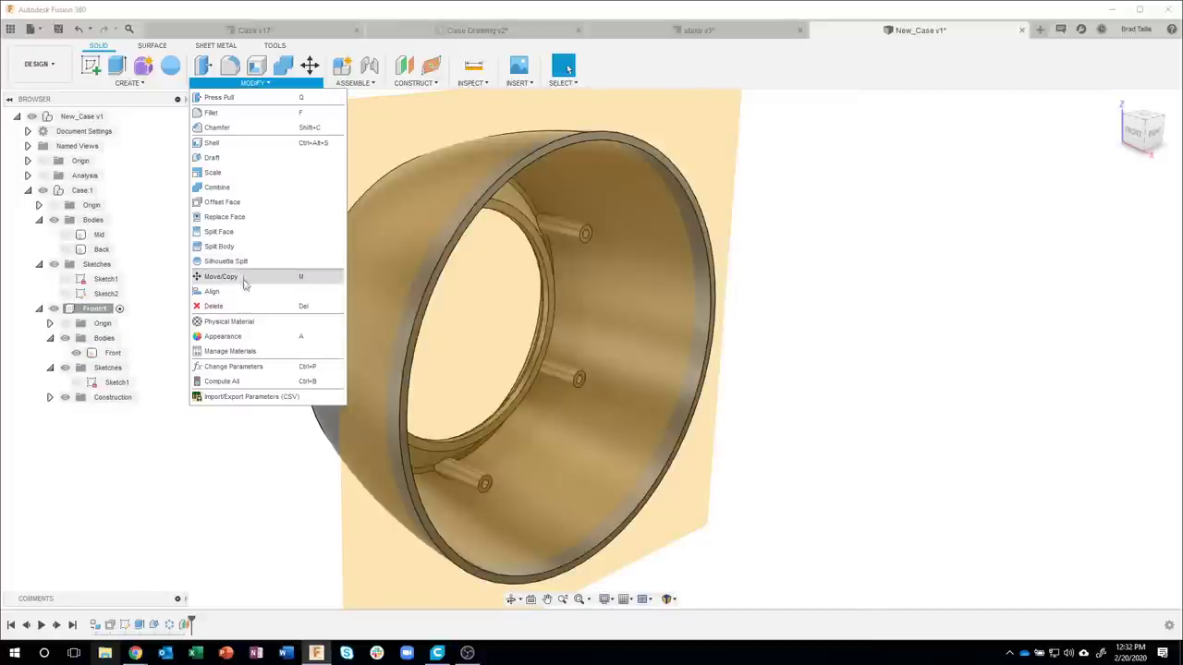
left_click(224, 233)
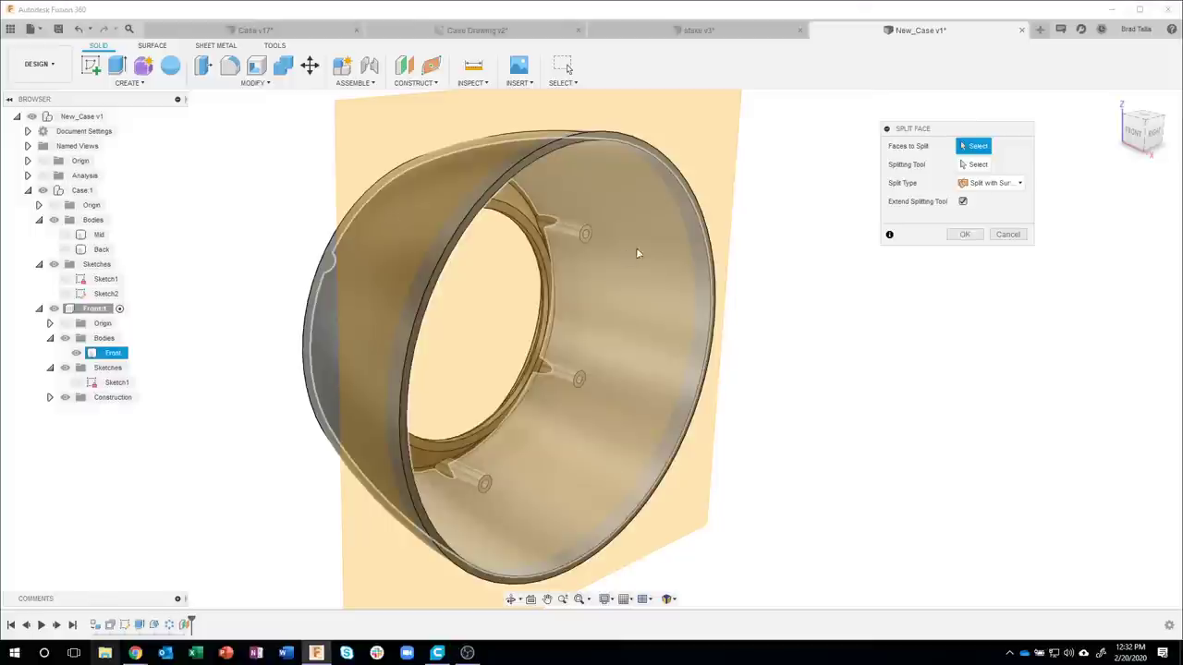
left_click(693, 236)
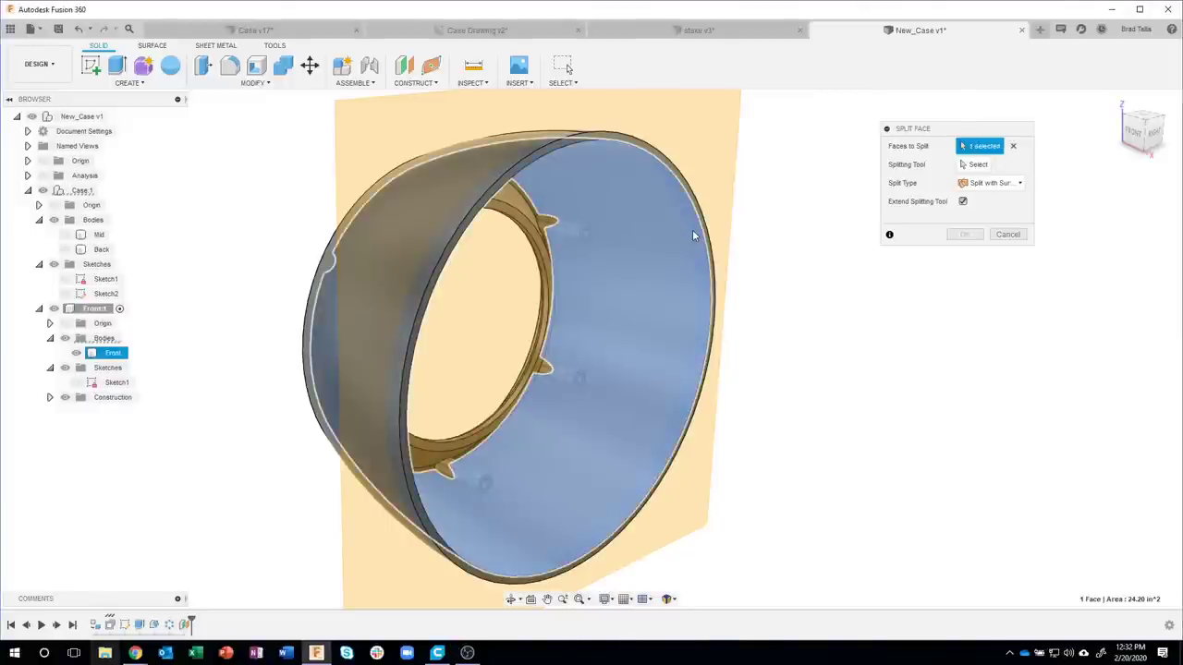
left_click(969, 167)
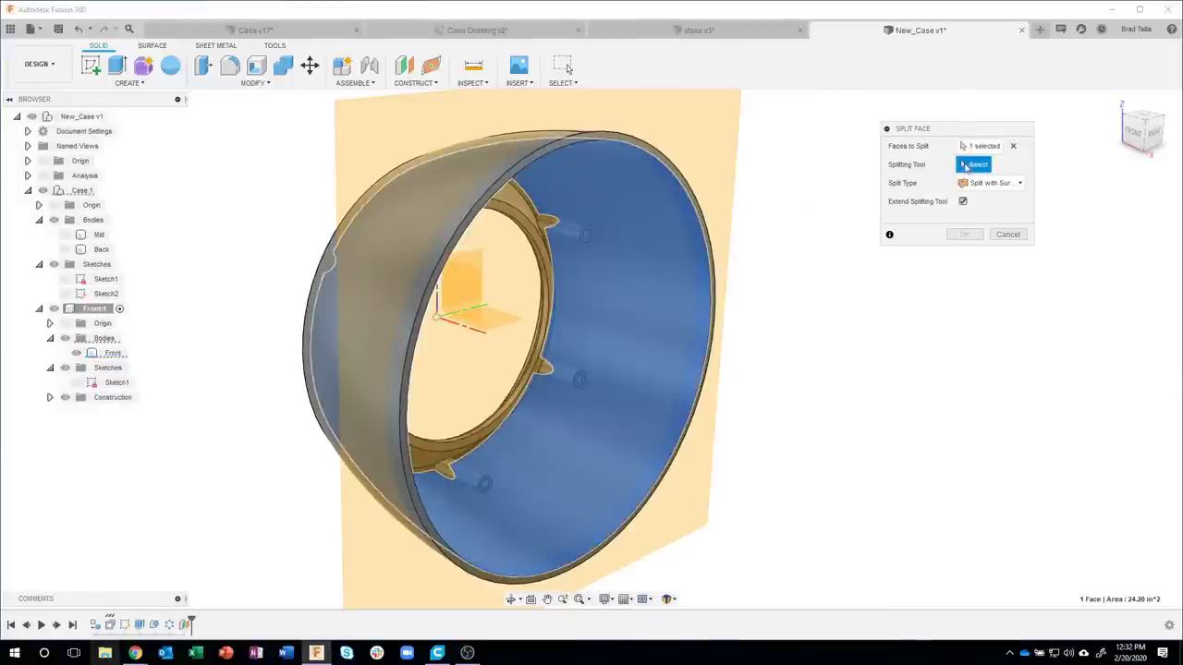
left_click(721, 154)
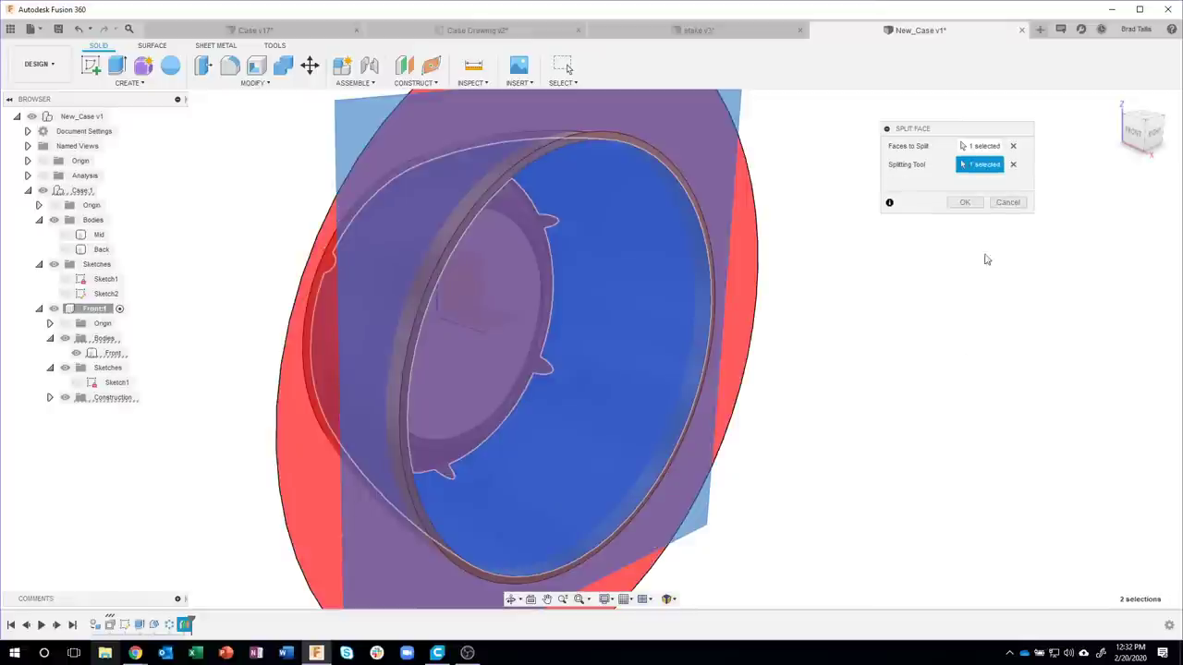
left_click(965, 202)
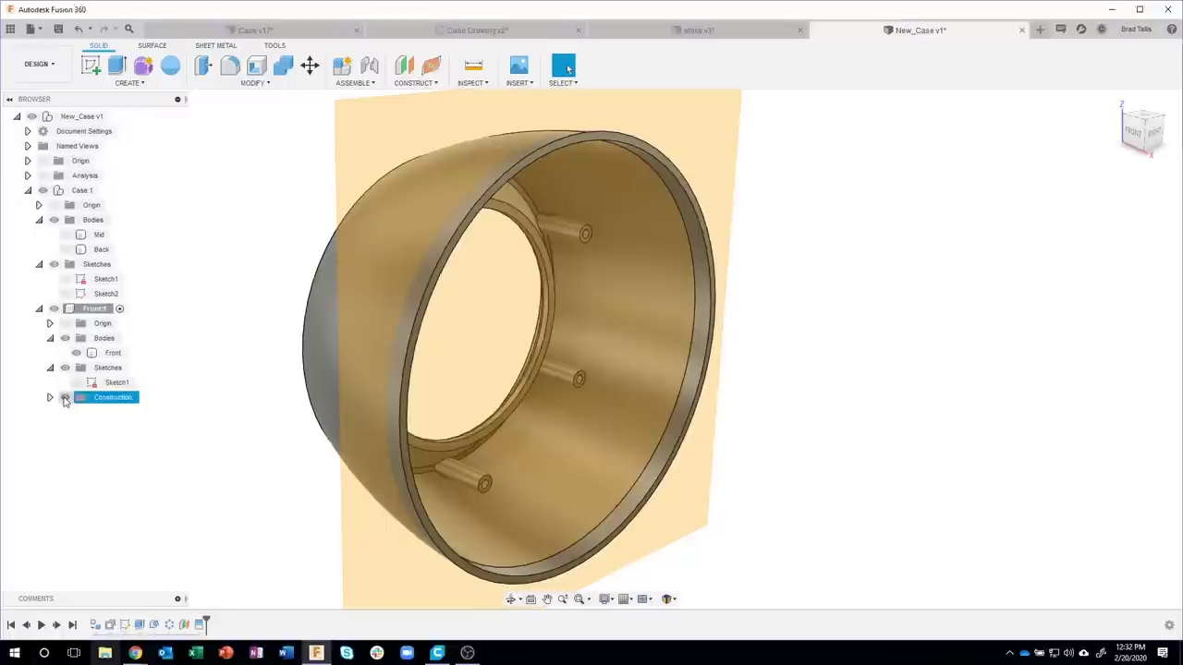
left_click(65, 397)
- Offset the split rim face inward by 0.052 in to form a shallow recess
mouse_move(970, 299)
middle_mouse_down("shift")
mouse_move(673, 174)
mouse_move(632, 185)
mouse_move(800, 235)
mouse_move(856, 327)
mouse_move(586, 409)
middle_mouse_up("shift")
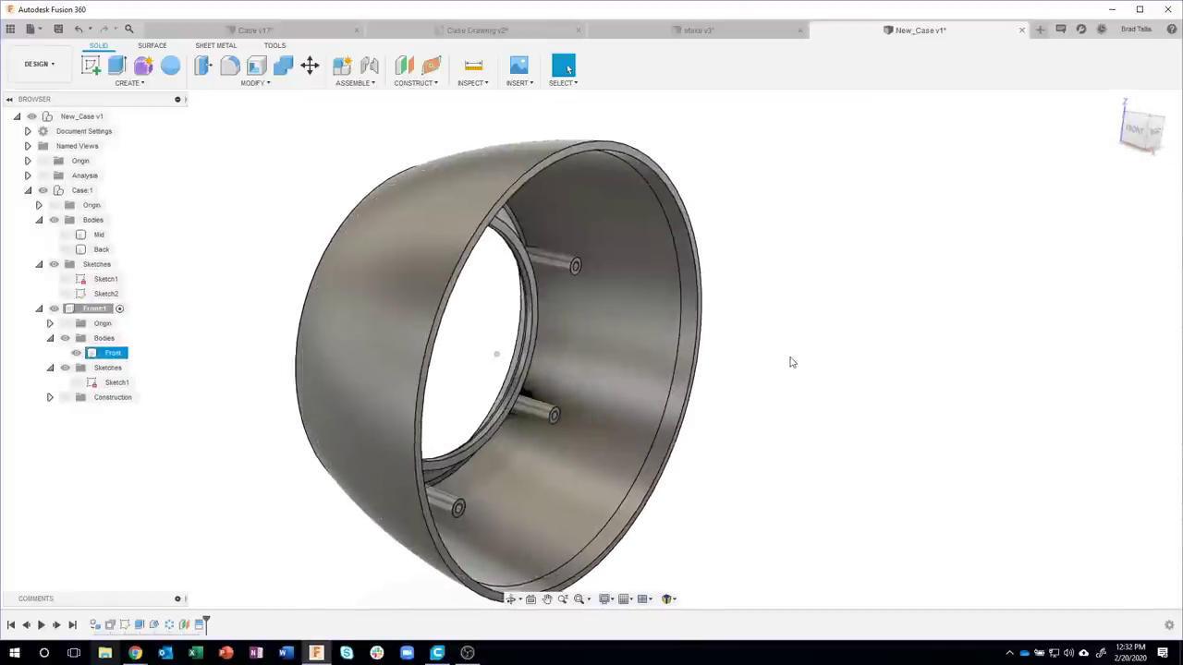
scroll(774, 360, "up", 4)
left_click(667, 325)
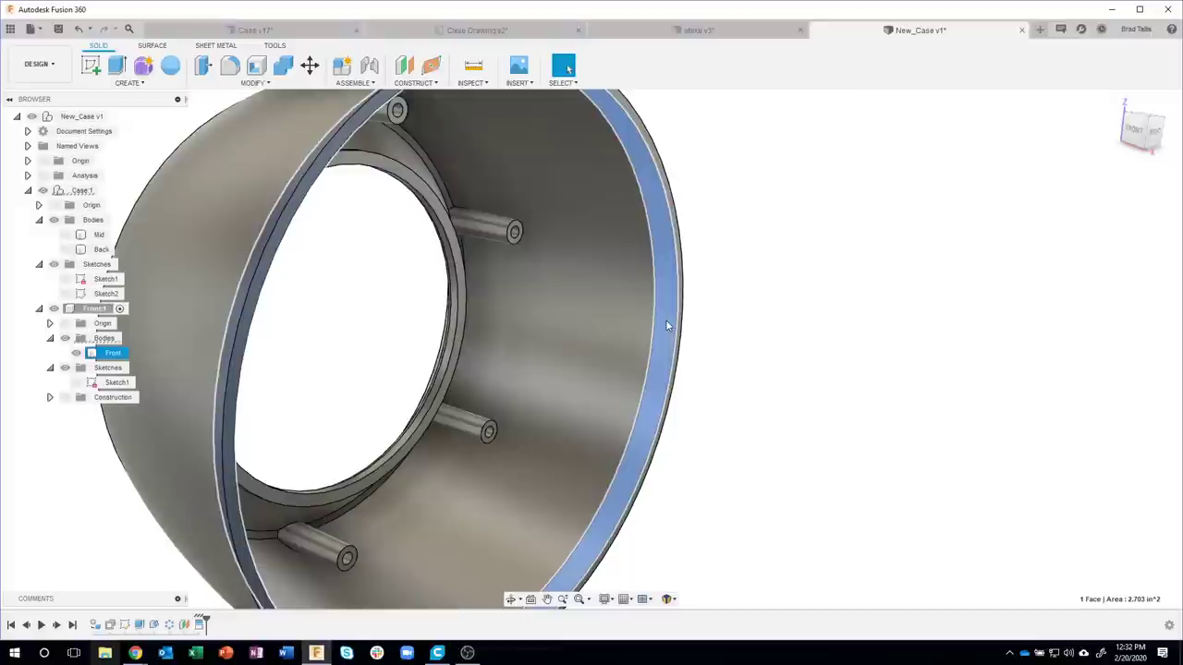
left_click(265, 83)
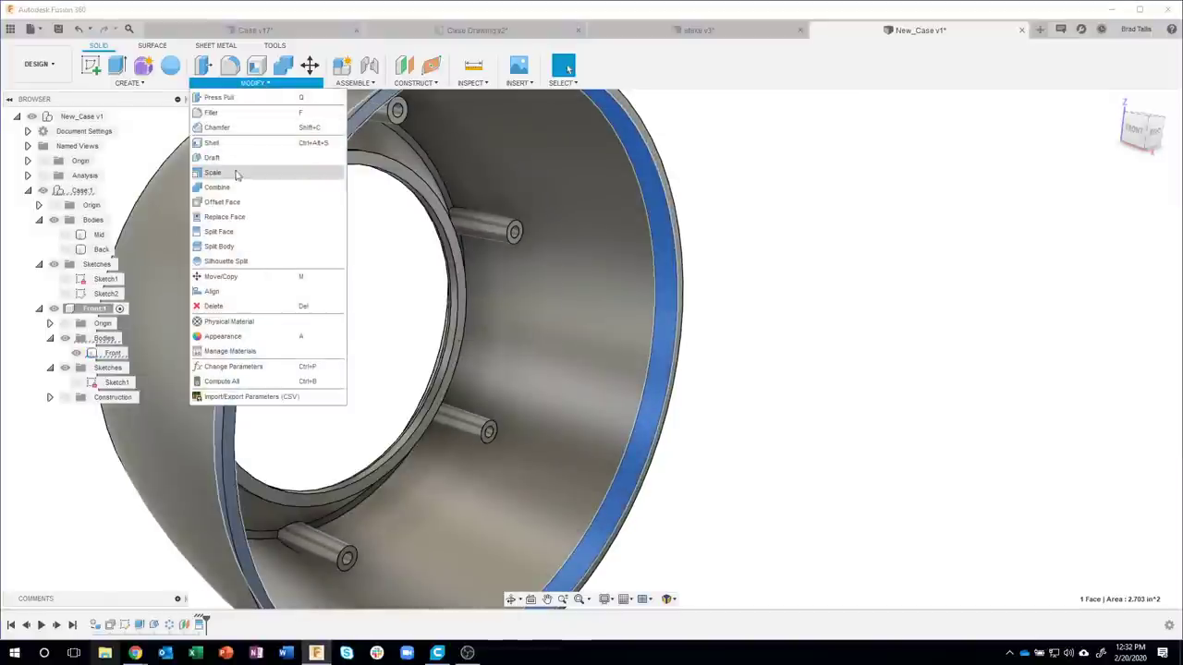
left_click(221, 201)
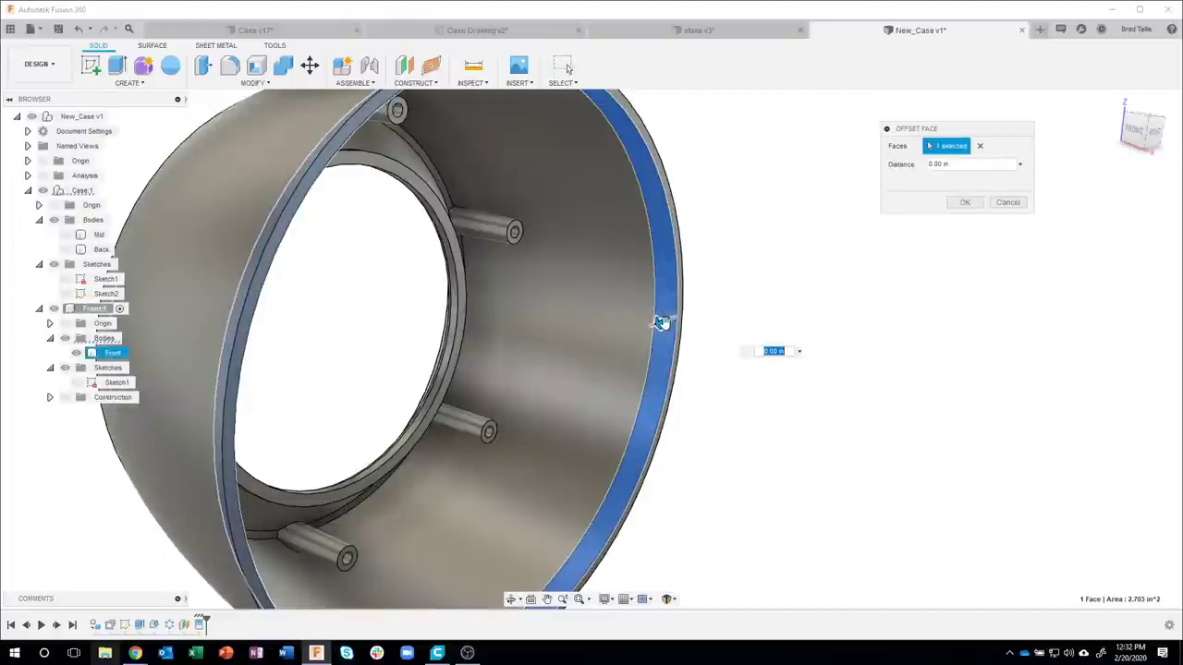
left_click_drag(659, 321, 727, 289)
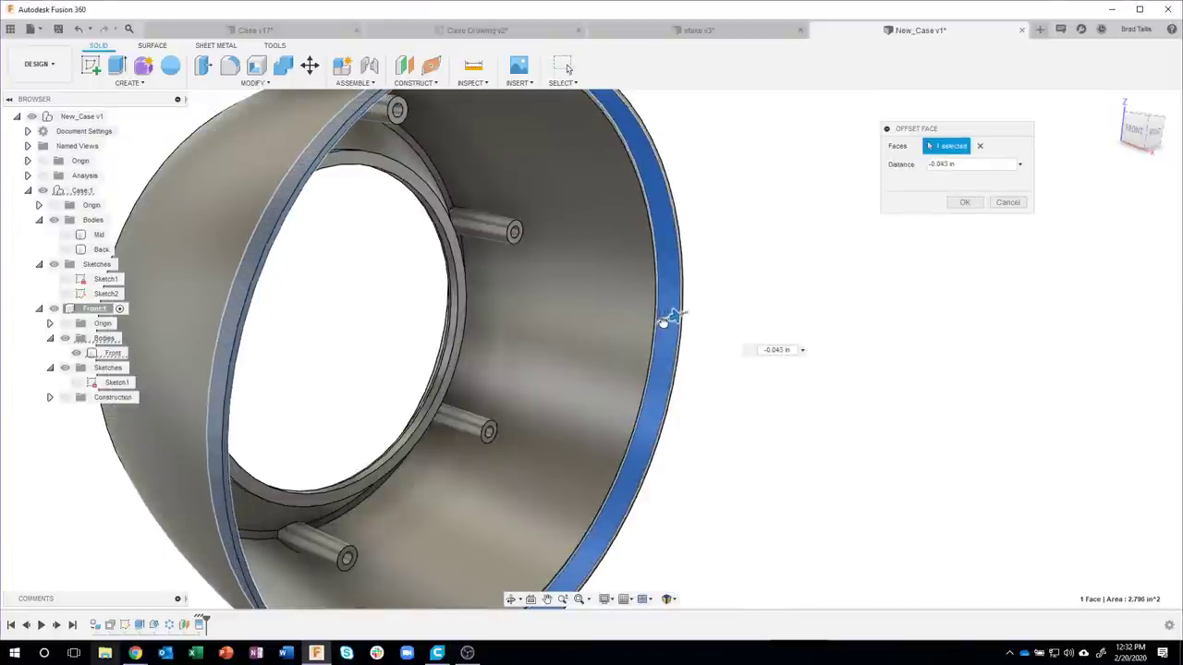
mouse_move(727, 289)
middle_mouse_down("shift")
mouse_move(739, 275)
mouse_move(715, 301)
mouse_move(715, 322)
mouse_move(644, 375)
mouse_move(665, 351)
middle_mouse_up("shift")
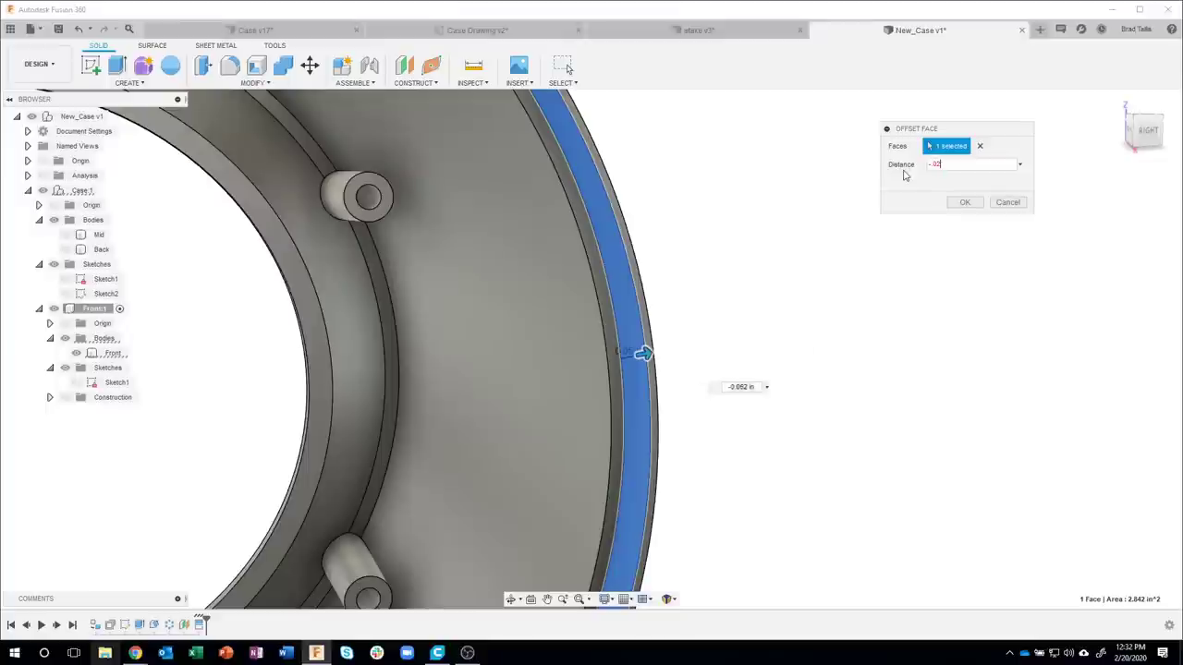
left_click(961, 203)
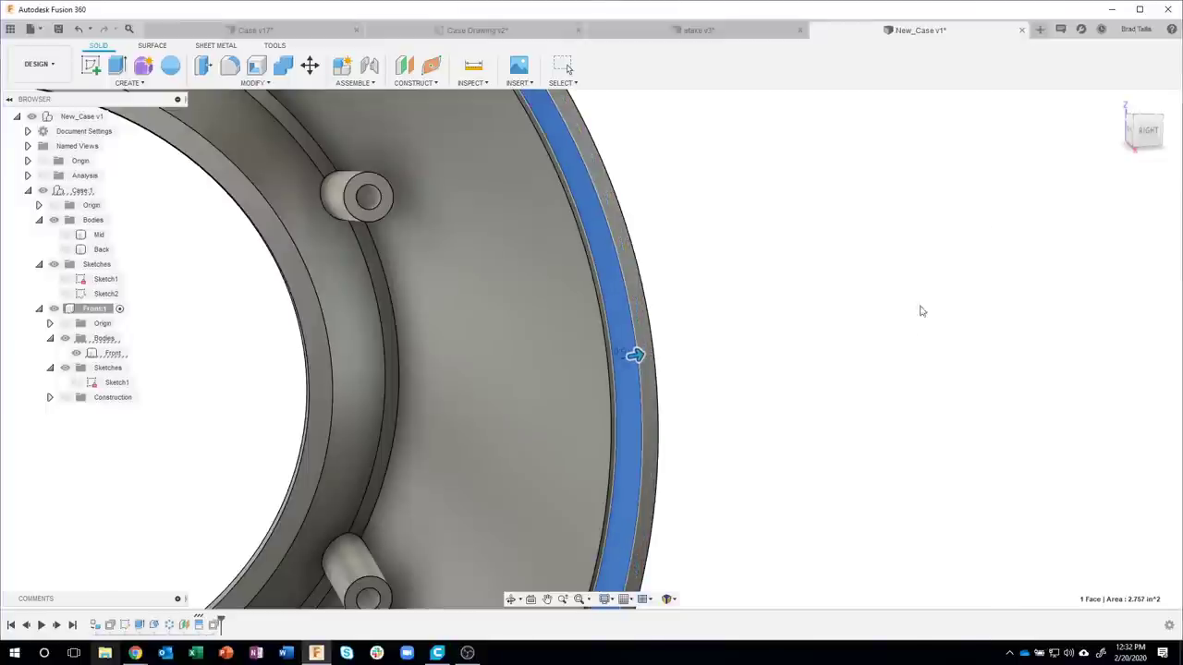
mouse_move(805, 338)
middle_mouse_down("shift")
mouse_move(856, 353)
mouse_move(633, 384)
mouse_move(665, 410)
mouse_move(577, 374)
middle_mouse_up("shift")
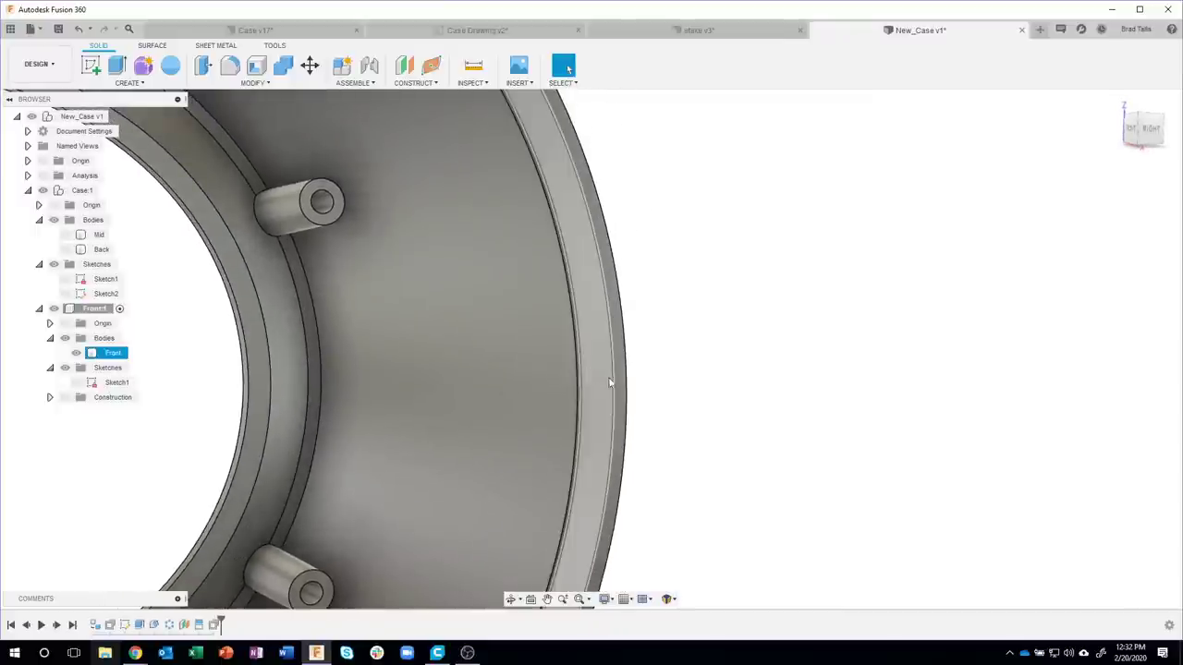
scroll(726, 369, "down", 2)
scroll(729, 348, "down", 3)
- Orbit and zoom around the case's section cut, then turn off the Analysis visibility
mouse_move(166, 323)
middle_mouse_down("shift")
mouse_move(296, 215)
mouse_move(668, 214)
mouse_move(602, 170)
middle_mouse_up("shift")
scroll(602, 170, "up", 2)
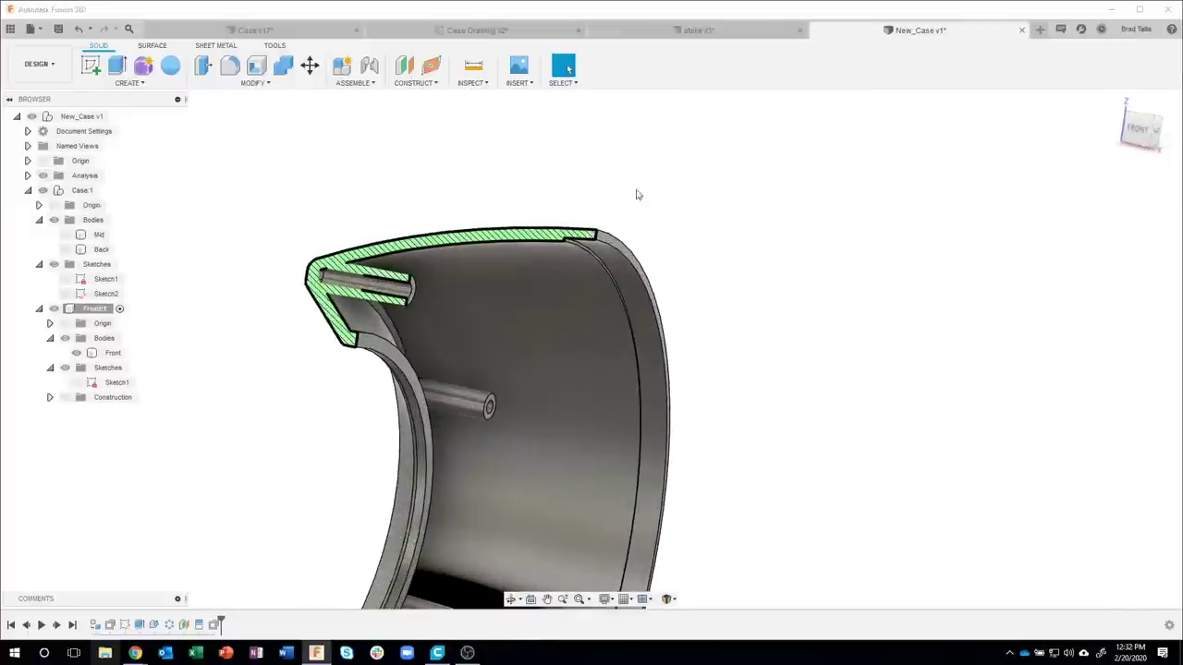
scroll(636, 193, "up", 1)
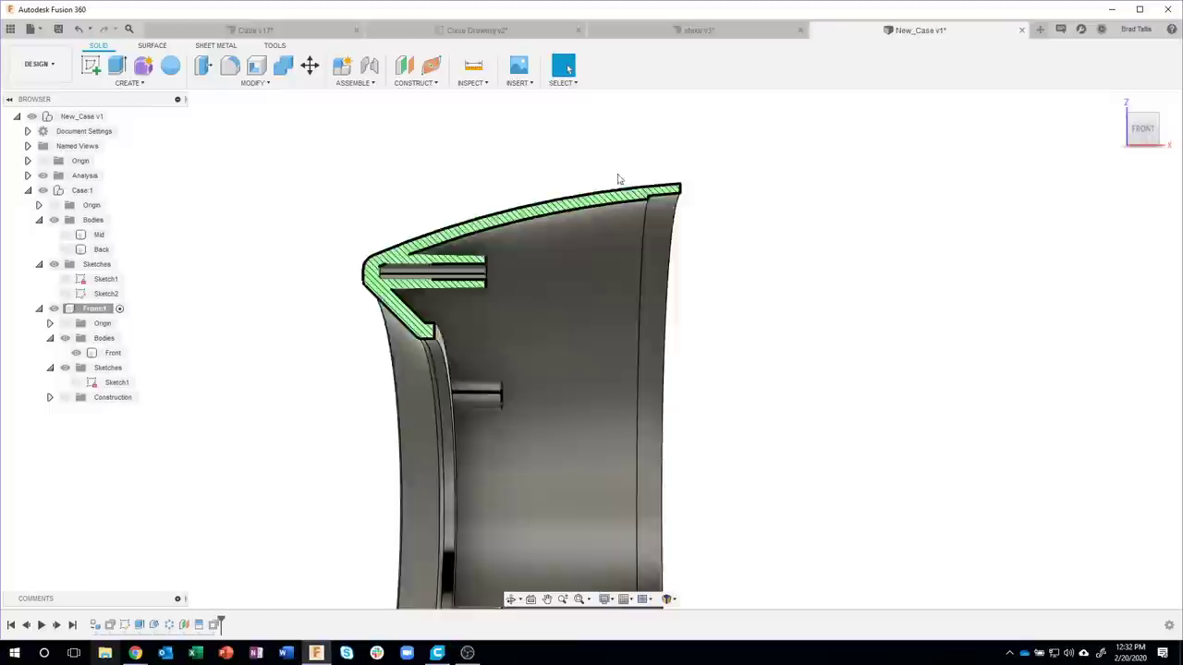
scroll(637, 195, "up", 1)
scroll(660, 348, "up", 2)
scroll(618, 316, "up", 2)
scroll(618, 316, "down", 1)
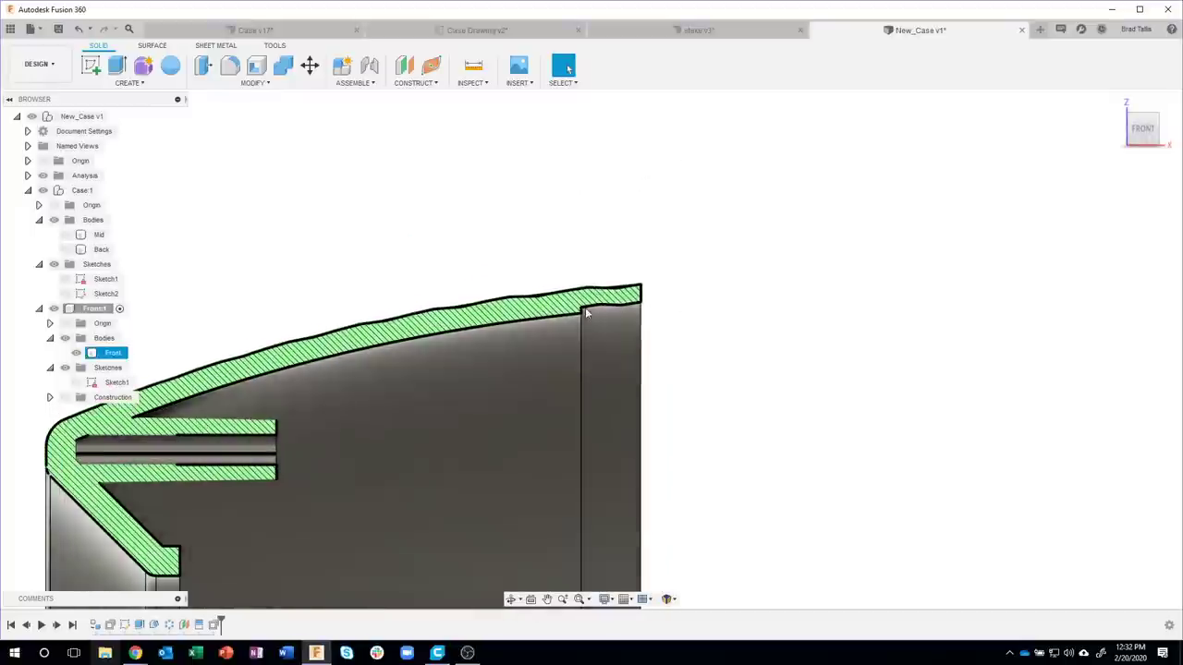
scroll(585, 307, "up", 2)
scroll(536, 318, "down", 1)
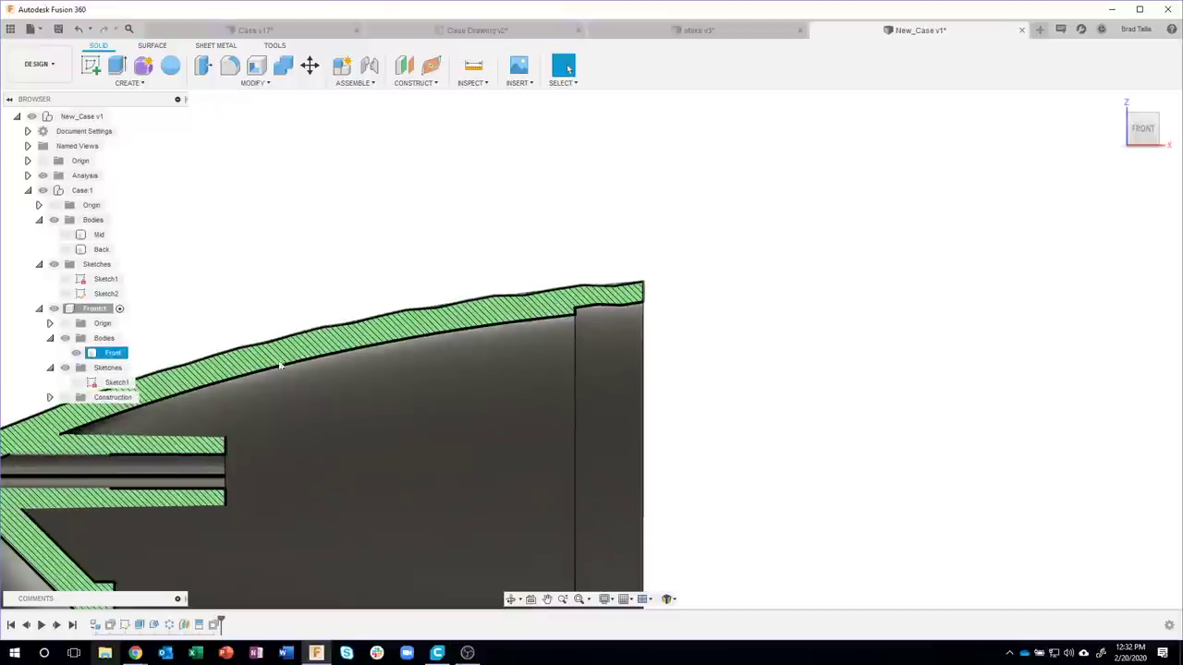
scroll(681, 332, "down", 2)
scroll(681, 332, "down", 1)
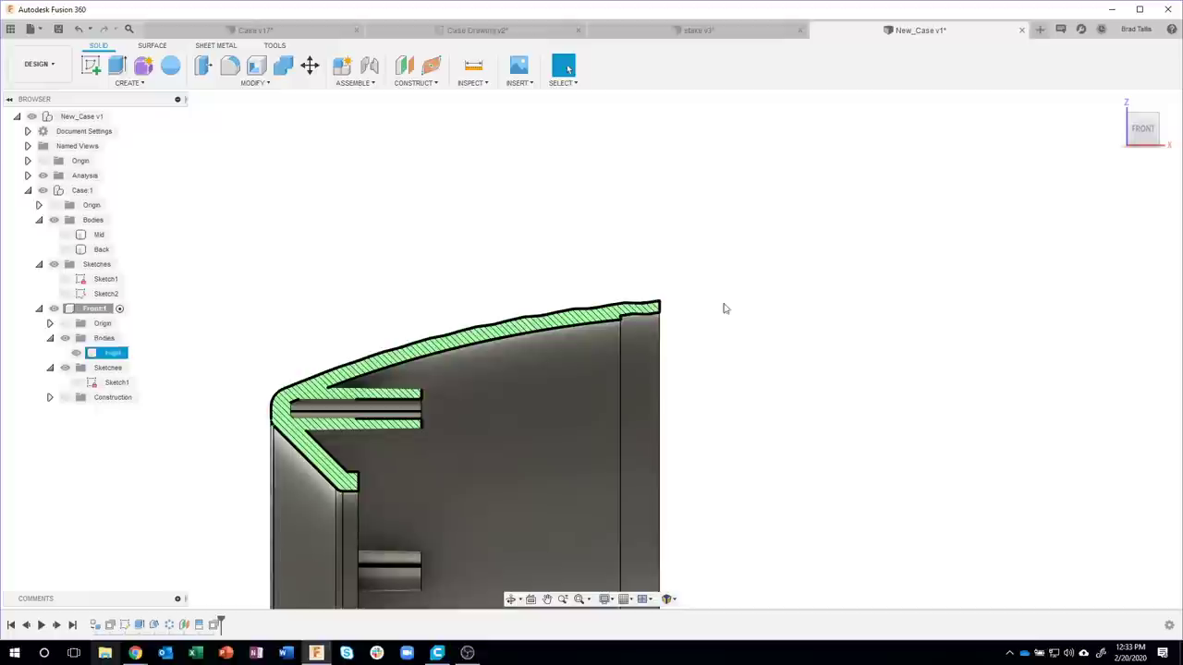
scroll(713, 353, "down", 1)
mouse_move(713, 354)
middle_mouse_down("shift")
mouse_move(771, 361)
mouse_move(753, 348)
middle_mouse_up("shift")
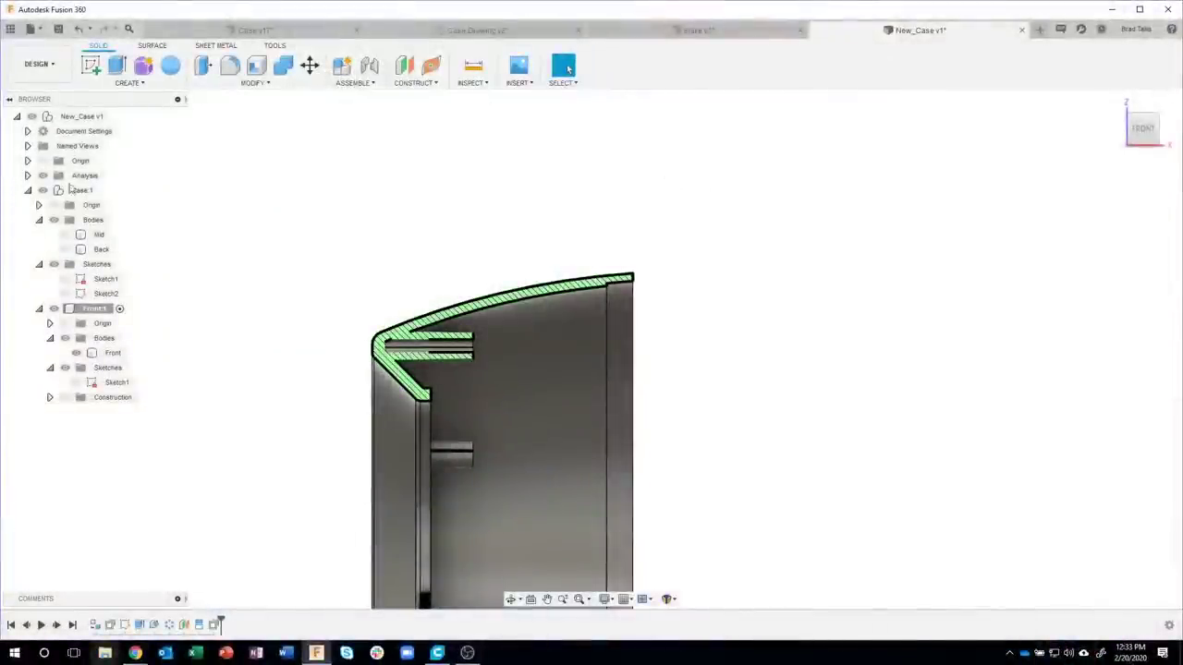
left_click(42, 176)
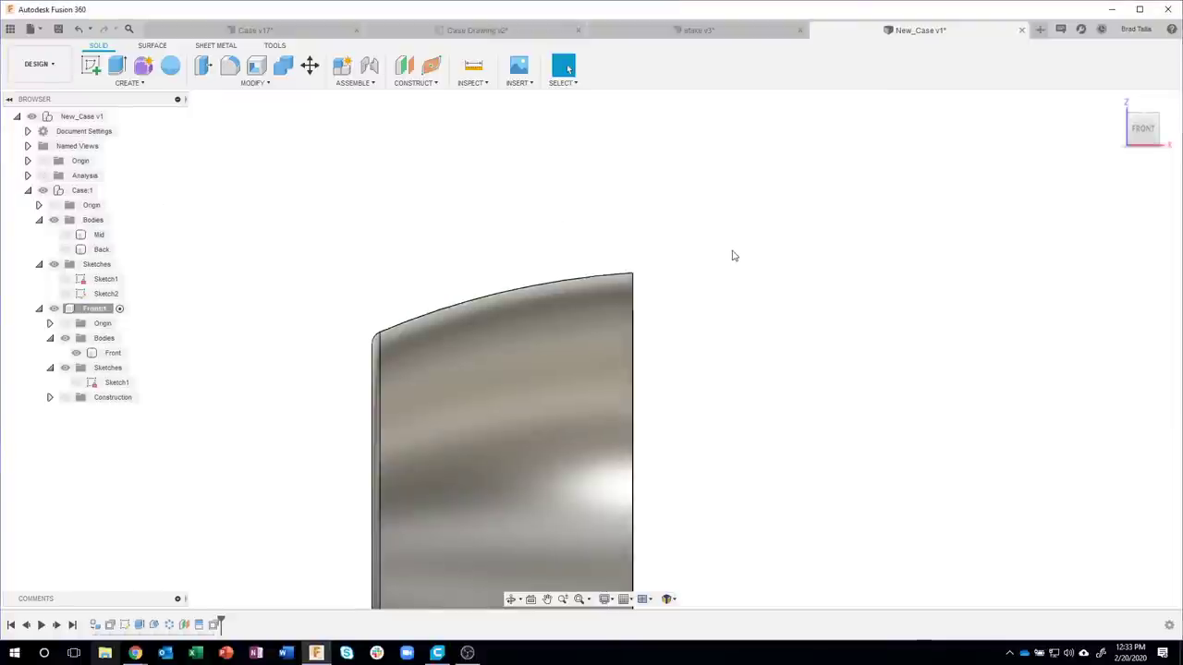
- Apply the blue Plastic - Texture - Random appearance from Favorites to the Front body
mouse_move(733, 256)
middle_mouse_down("shift")
mouse_move(770, 269)
mouse_move(755, 290)
mouse_move(761, 358)
mouse_move(806, 329)
middle_mouse_up("shift")
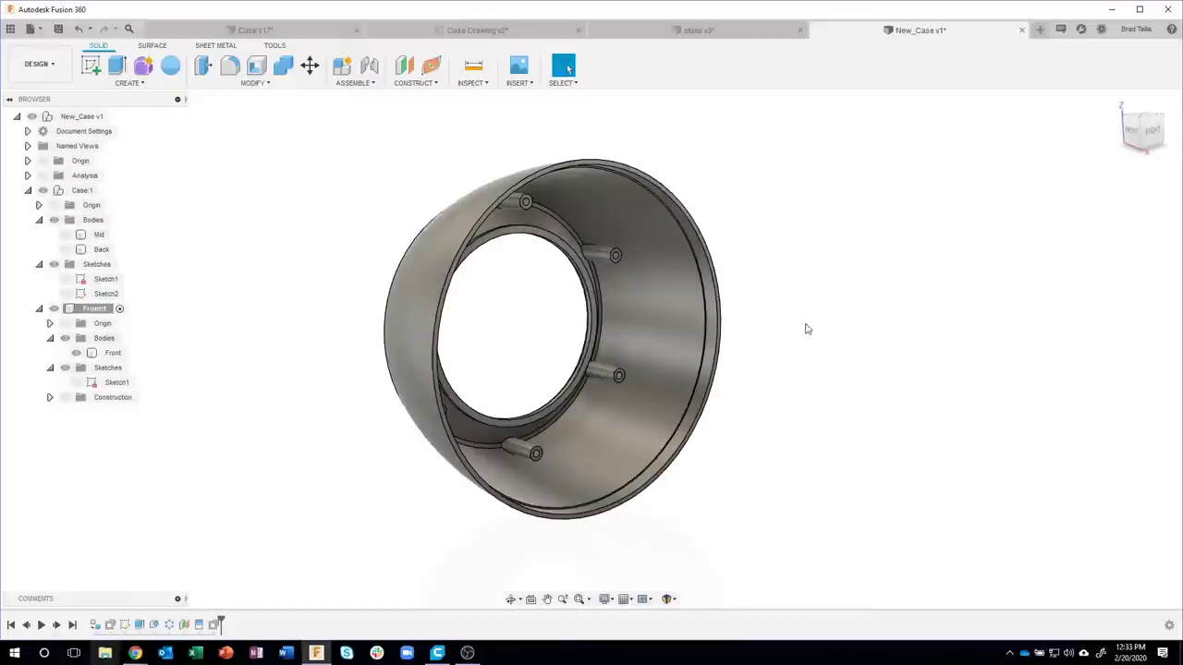
key("a")
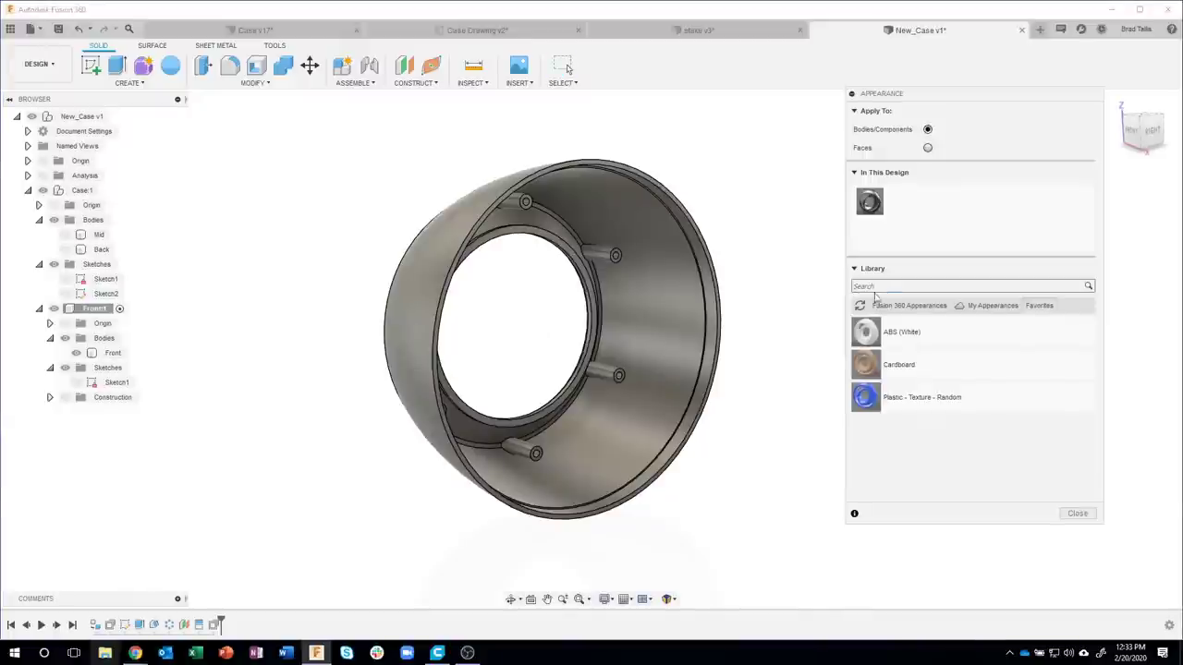
left_click(899, 305)
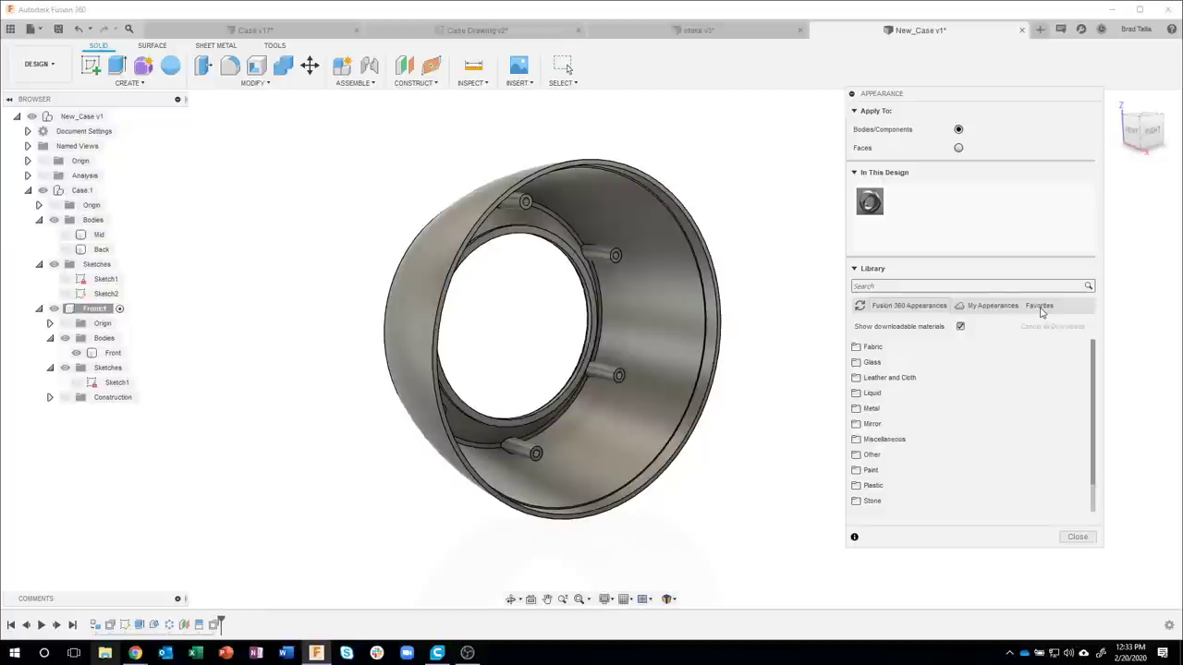
left_click(1038, 306)
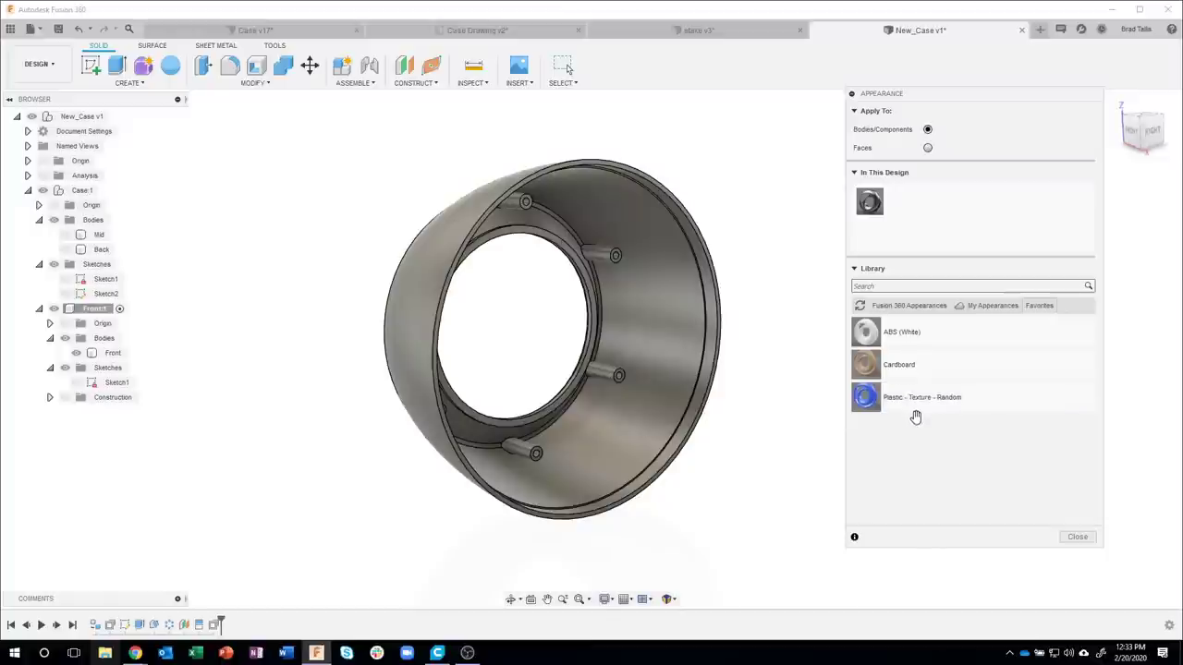
left_click_drag(915, 403, 694, 312)
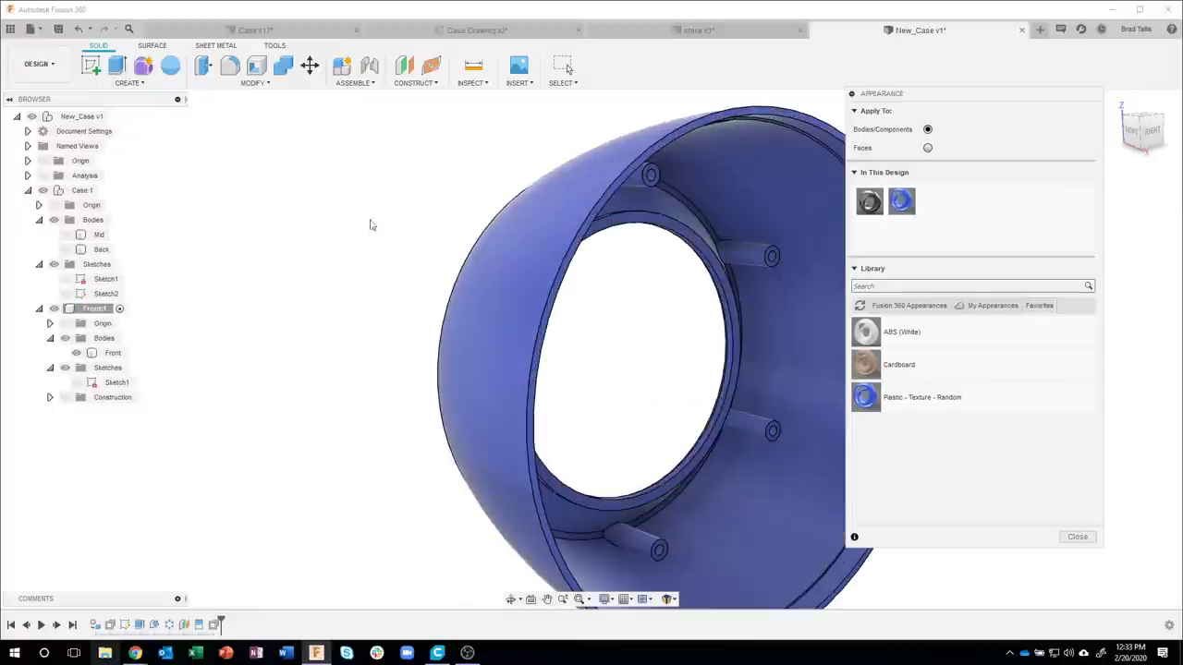
middle_click_drag(307, 302, 597, 254, "shift")
scroll(600, 256, "up", 5)
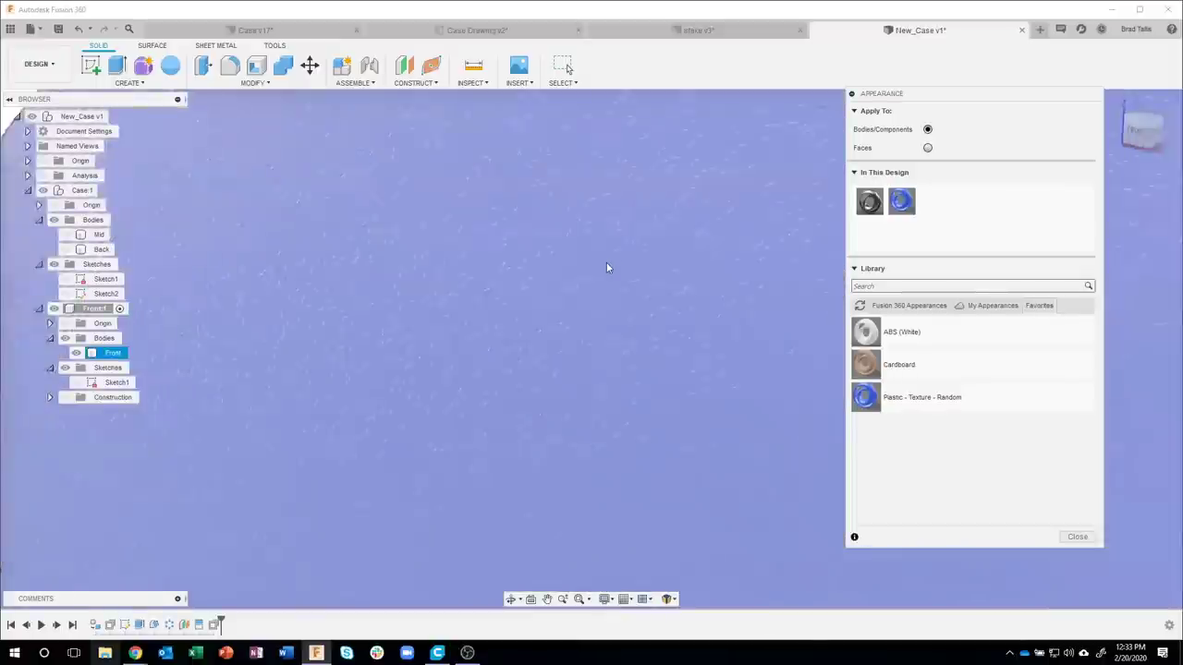
scroll(606, 263, "up", 3)
scroll(607, 267, "down", 1)
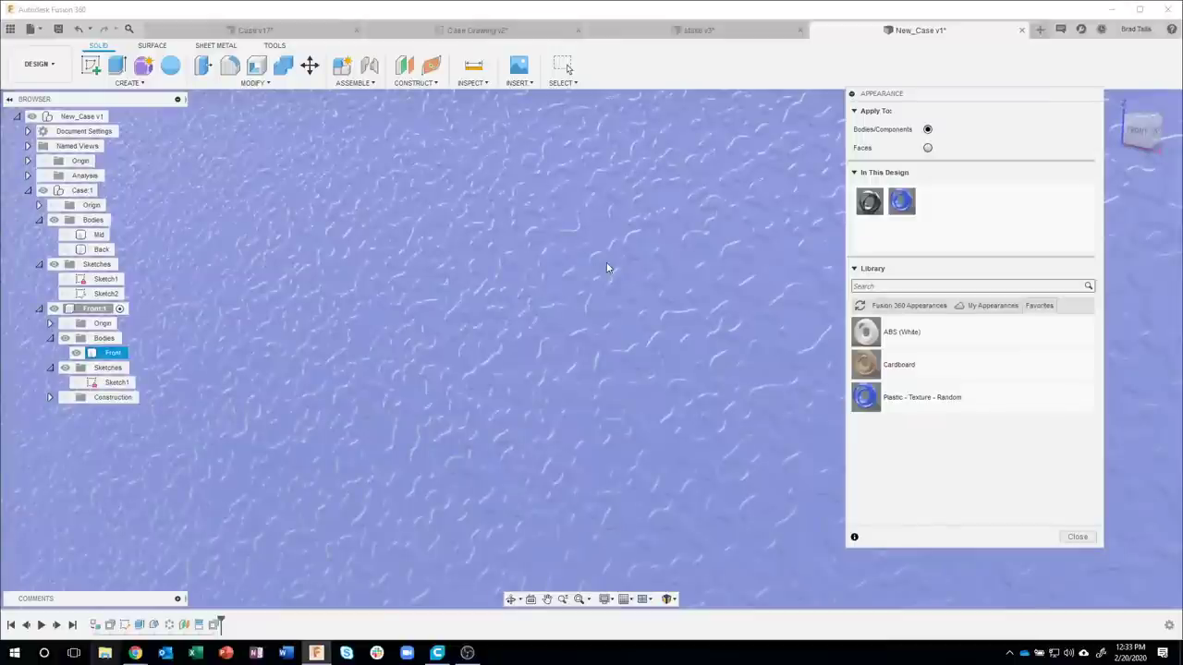
scroll(607, 265, "down", 5)
mouse_move(607, 265)
middle_mouse_down("shift")
mouse_move(745, 391)
mouse_move(831, 577)
mouse_move(880, 599)
mouse_move(797, 502)
mouse_move(888, 425)
mouse_move(914, 444)
middle_mouse_up("shift")
scroll(877, 596, "down", 2)
- Close the Appearance panel and save the design as New_Case v2
left_click(1077, 538)
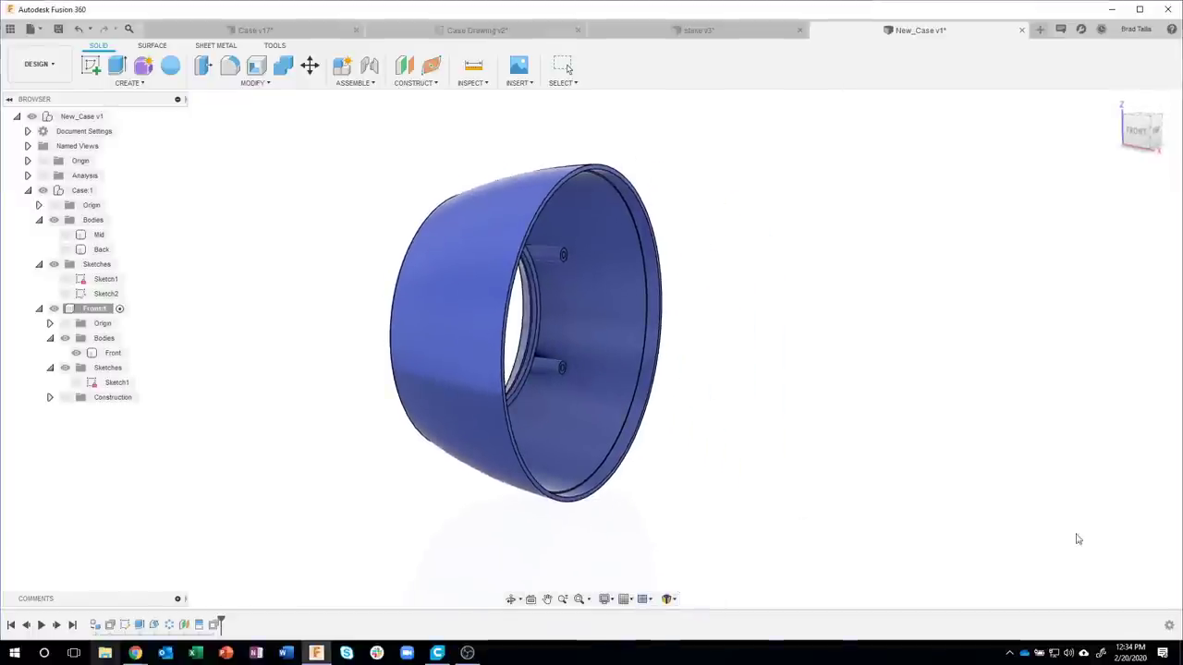
left_click(57, 29)
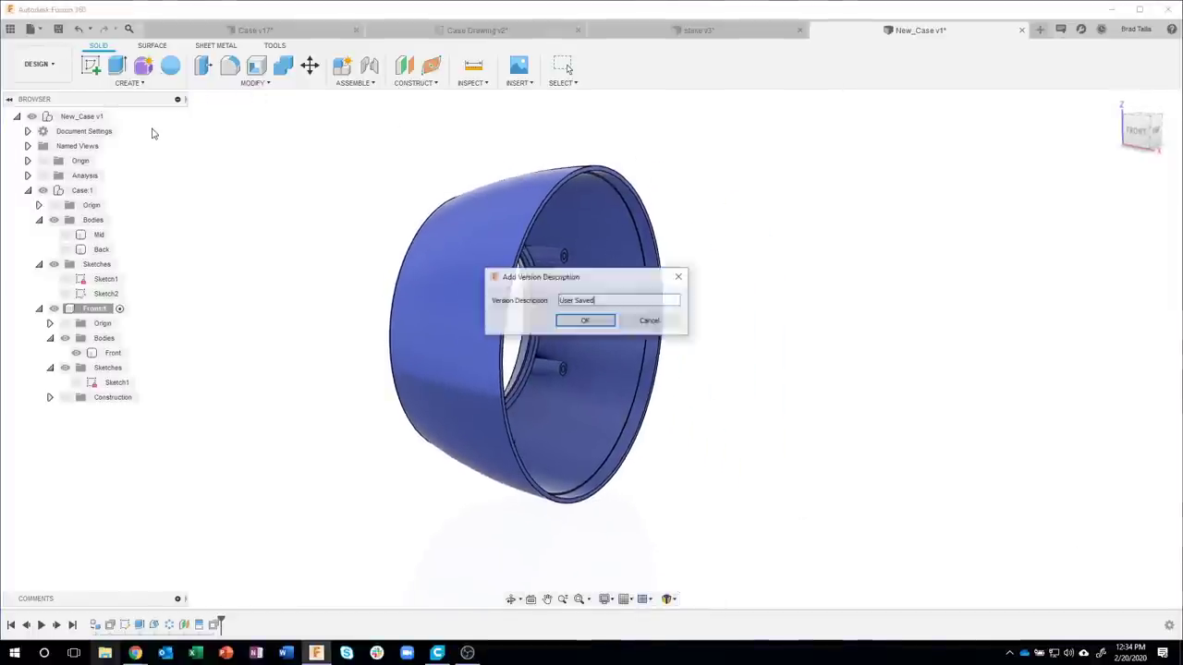
left_click(585, 321)
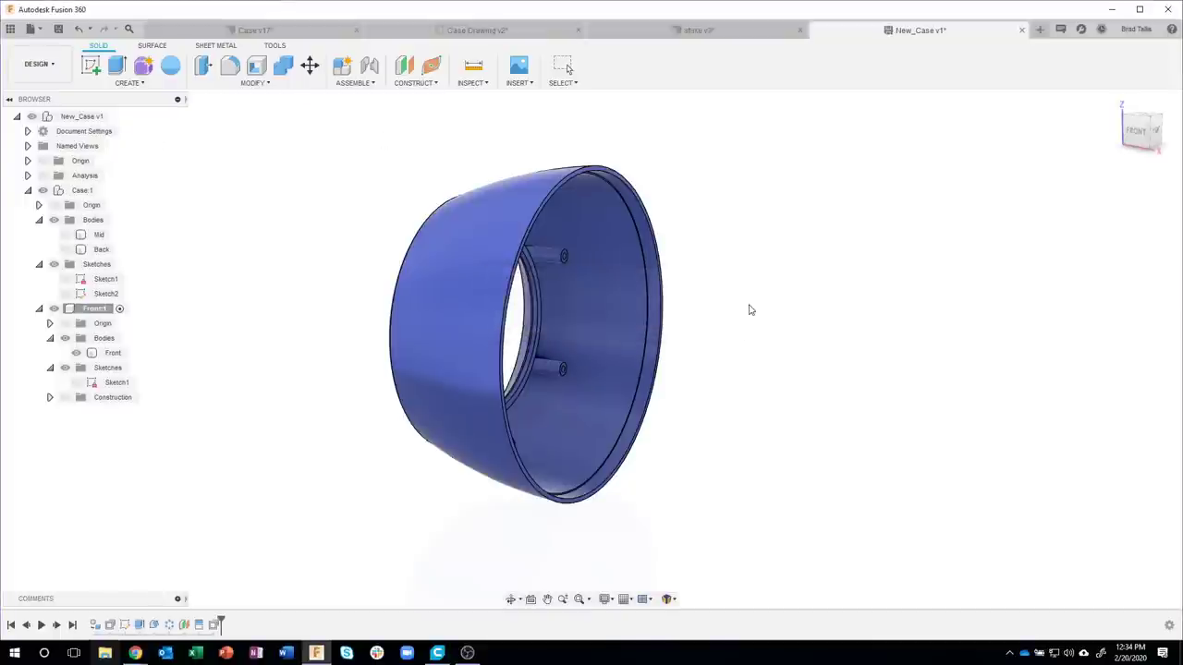
middle_click_drag(739, 310, 783, 321, "shift")
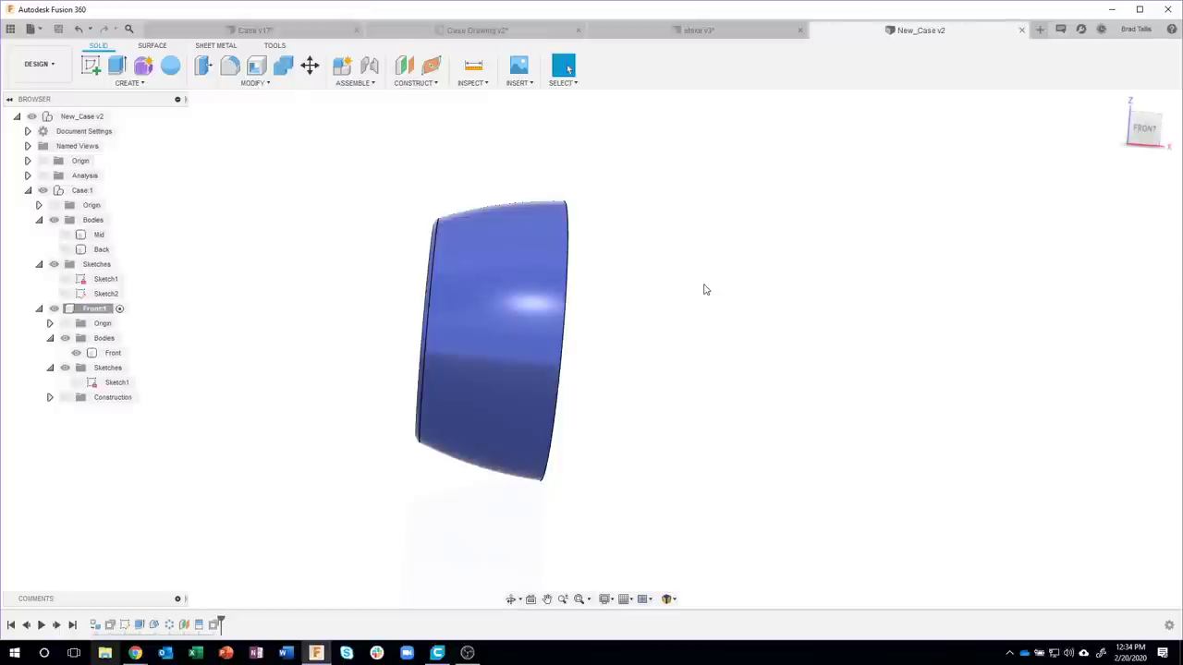
mouse_move(704, 290)
middle_mouse_down("shift")
mouse_move(712, 265)
mouse_move(702, 266)
middle_mouse_up("shift")
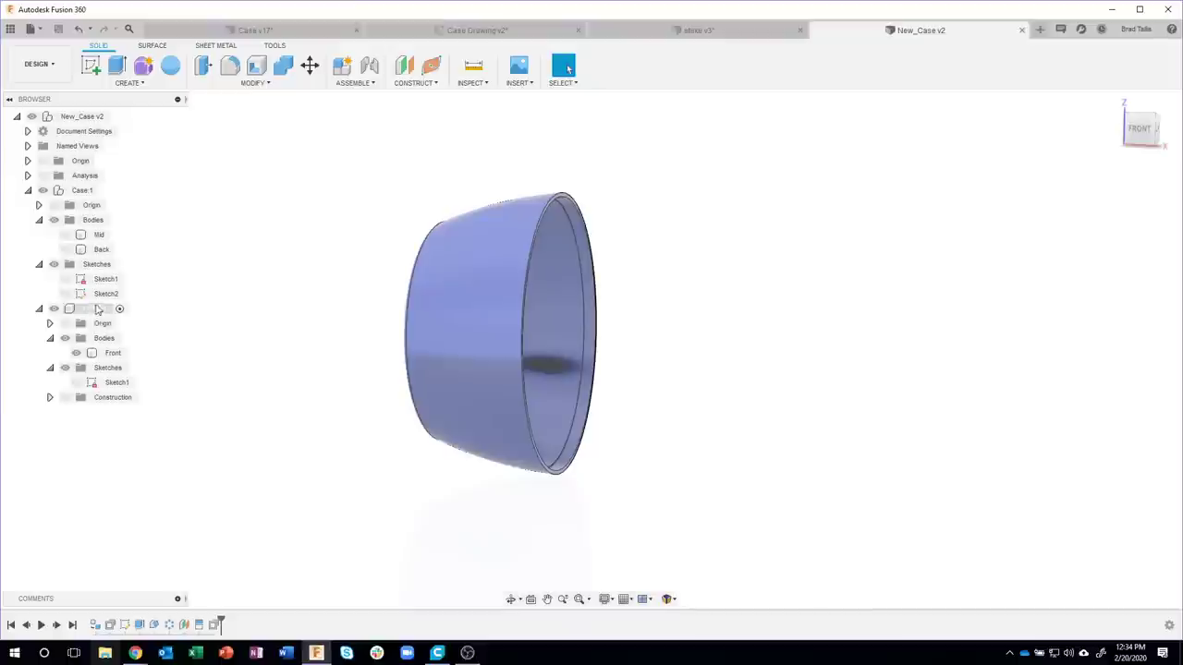
left_click(98, 309)
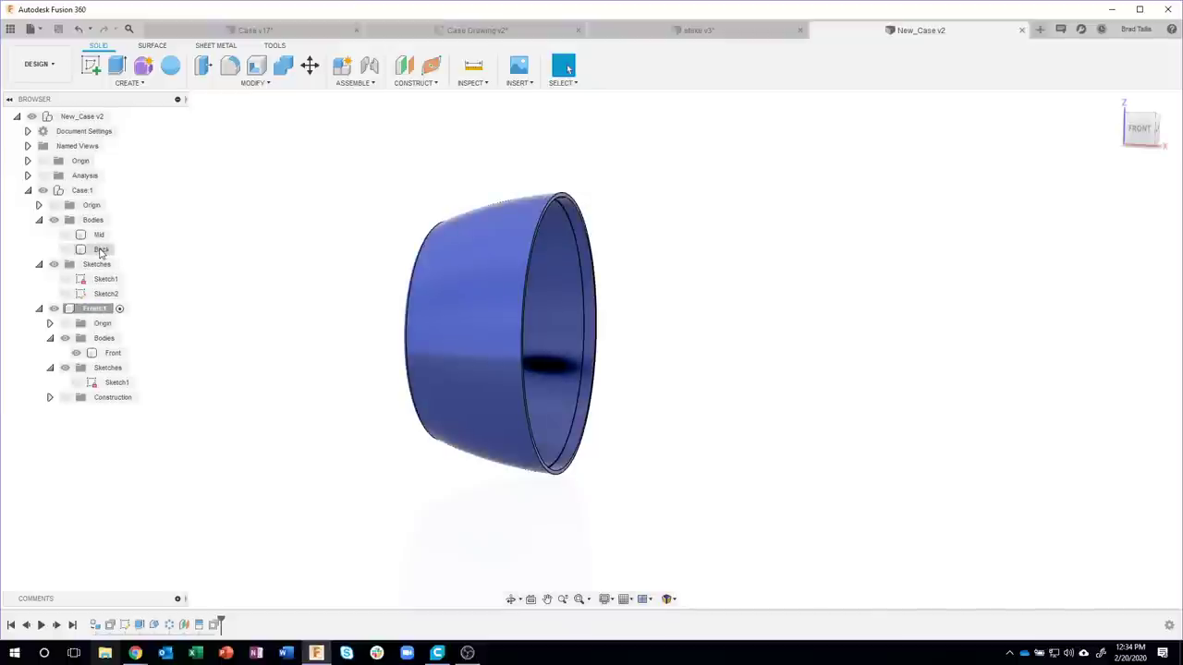
- Convert the Back body into an active Back:1 component and hide Front:1
right_click(101, 251)
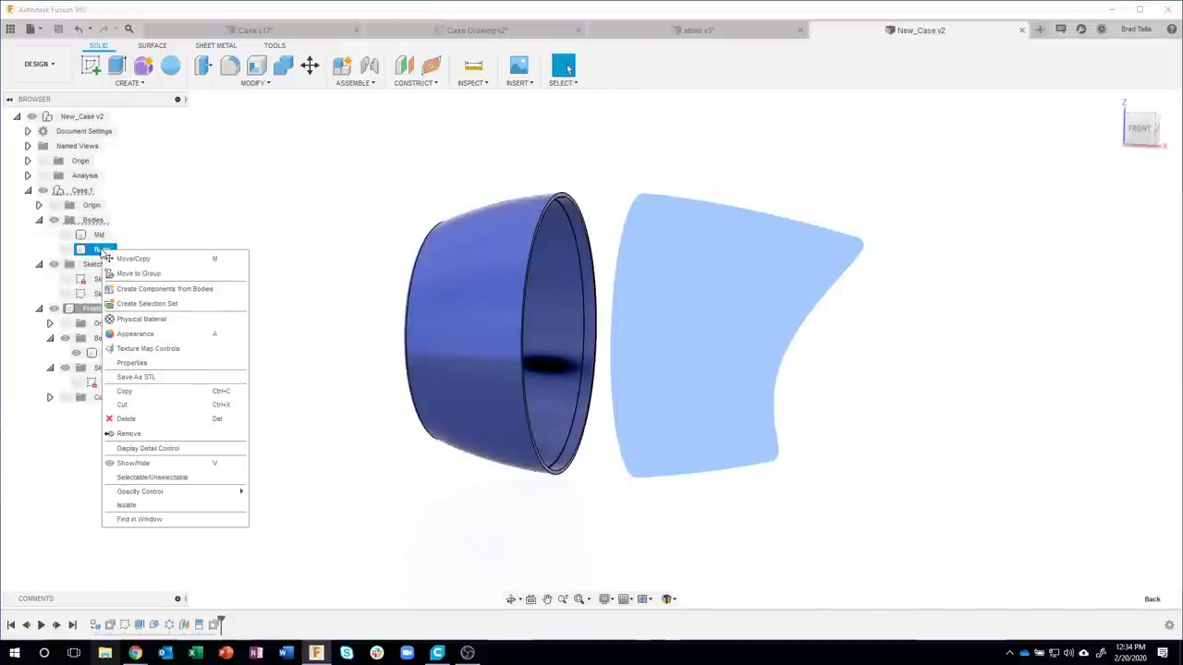
left_click(147, 290)
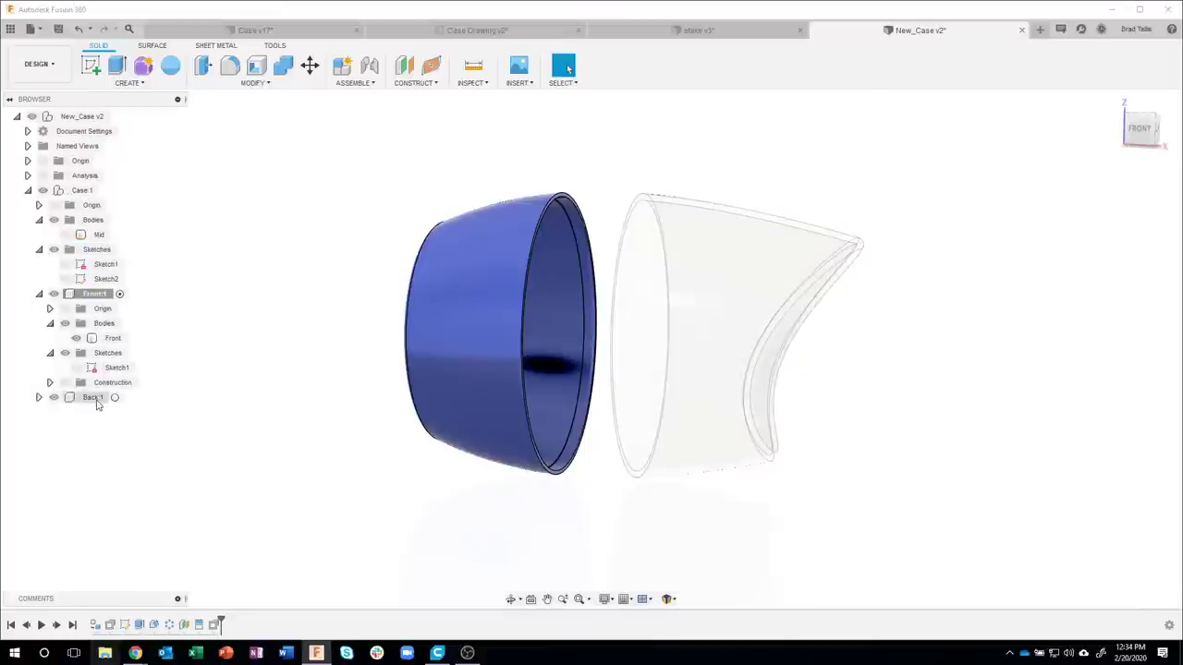
left_click(117, 398)
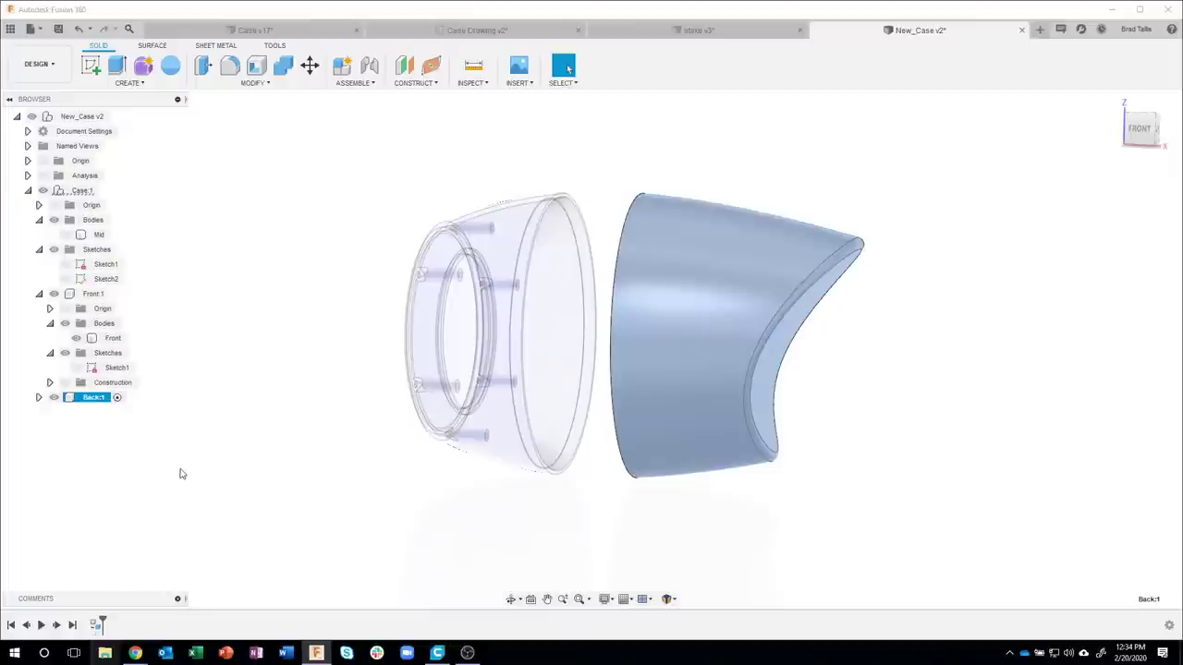
middle_click_drag(269, 498, 138, 397, "shift")
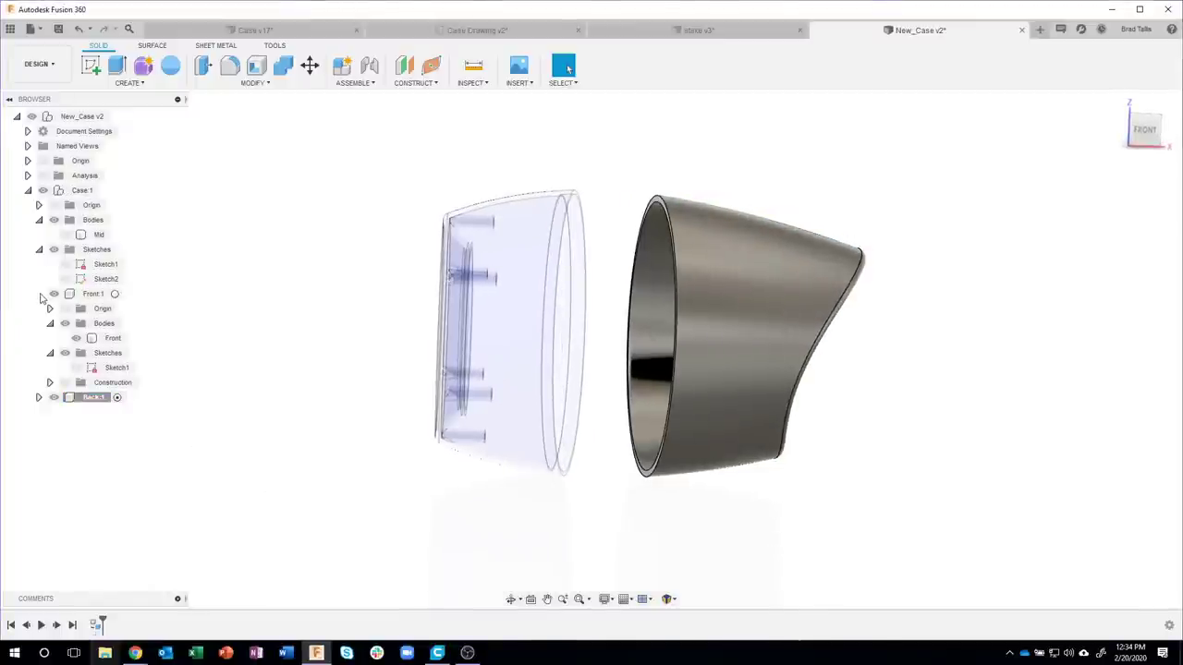
left_click(40, 294)
left_click(54, 293)
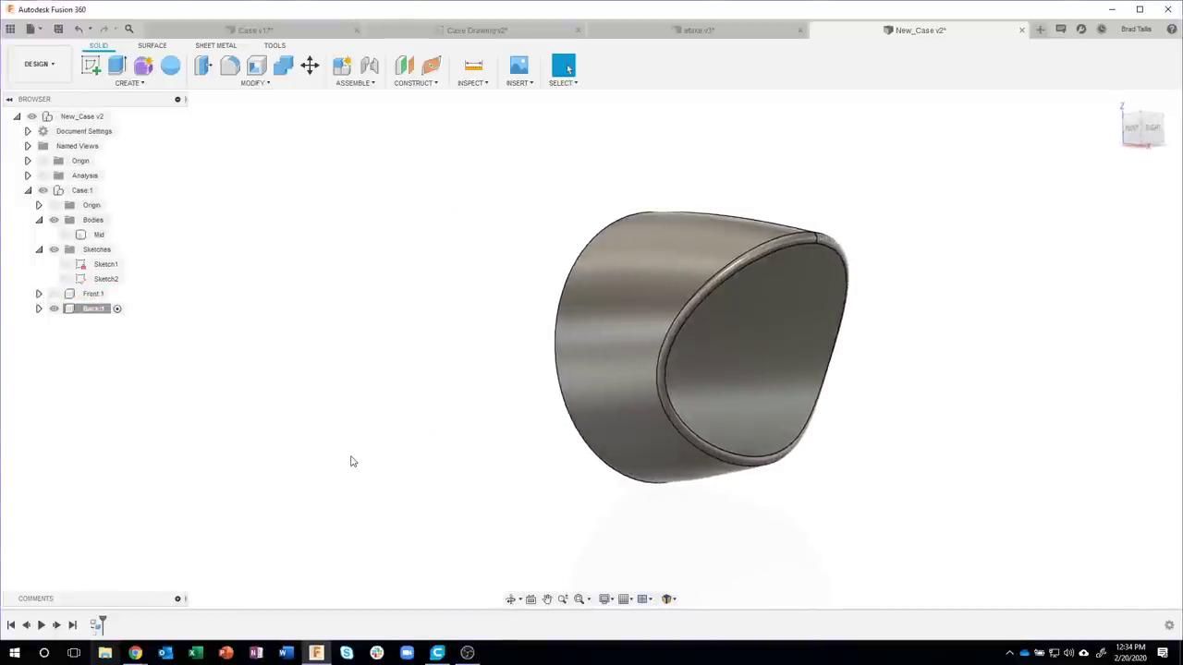
mouse_move(351, 461)
middle_mouse_down("shift")
mouse_move(882, 284)
mouse_move(834, 330)
mouse_move(729, 230)
mouse_move(495, 321)
middle_mouse_up("shift")
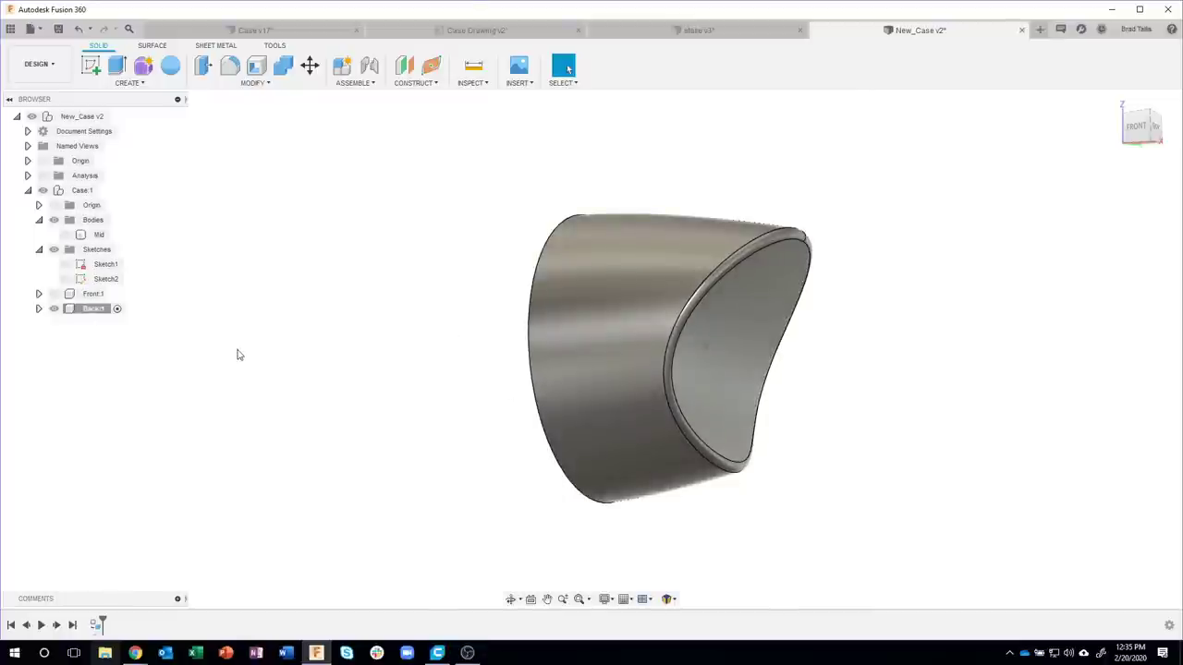
mouse_move(304, 335)
middle_mouse_down("shift")
mouse_move(591, 268)
mouse_move(584, 224)
middle_mouse_up("shift")
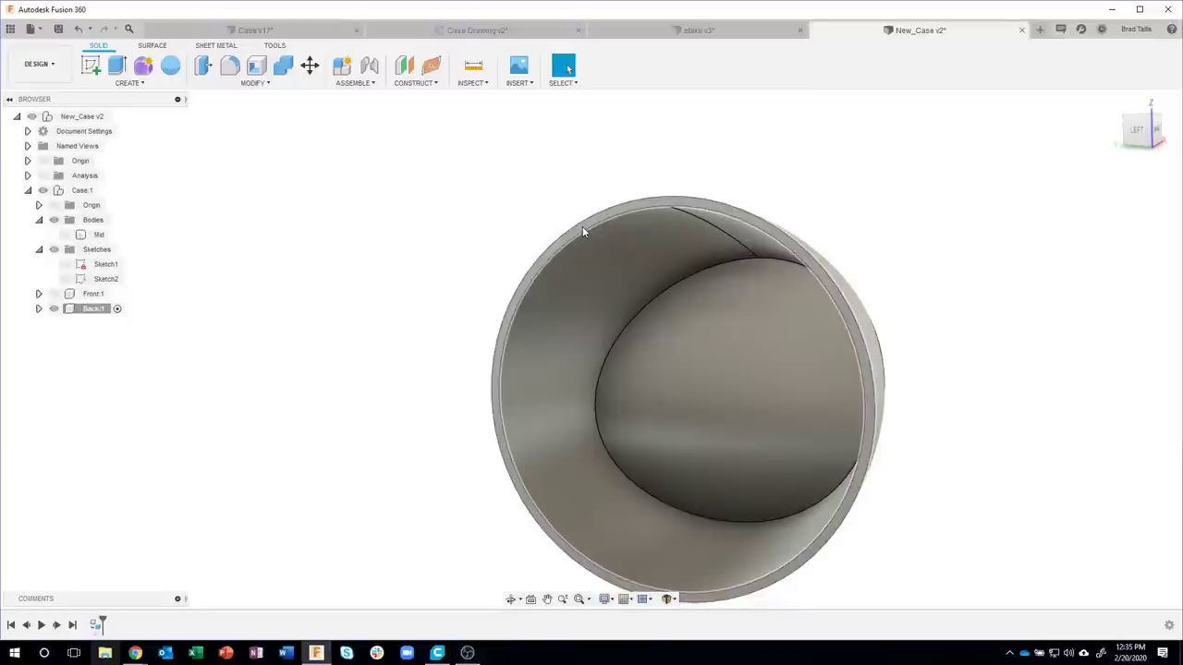
left_click(583, 226)
- Start a sketch on the circular back rim face, then switch to the Case Drawing v2 document
right_click(582, 226)
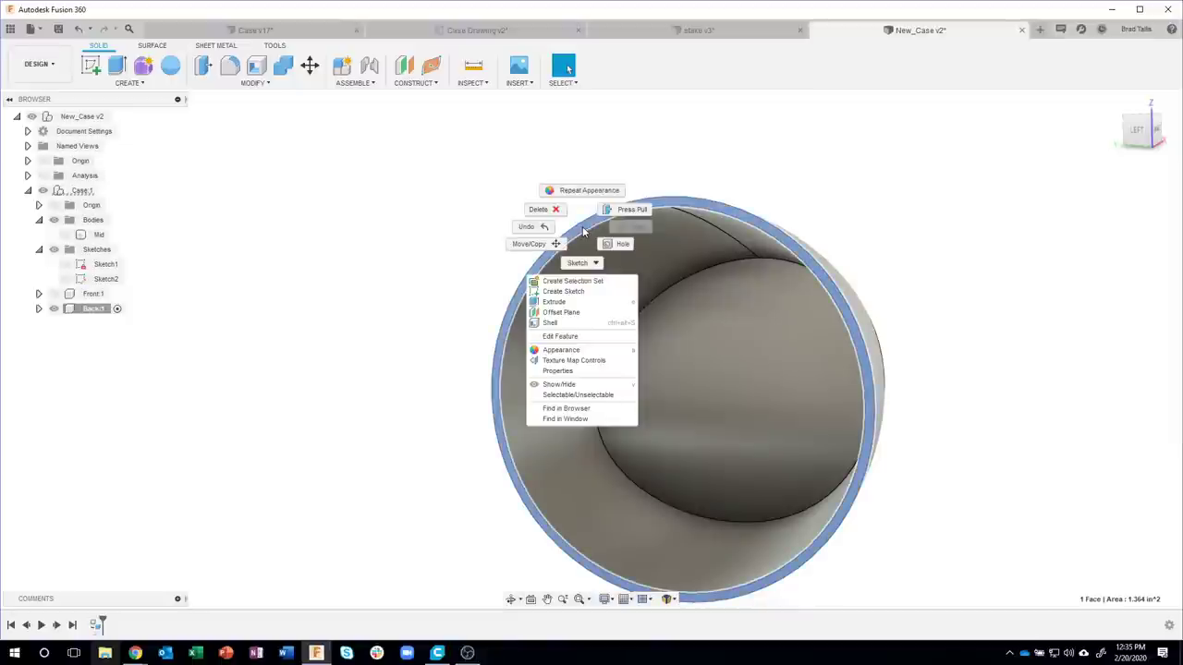
left_click(563, 291)
middle_click_drag(869, 468, 789, 322)
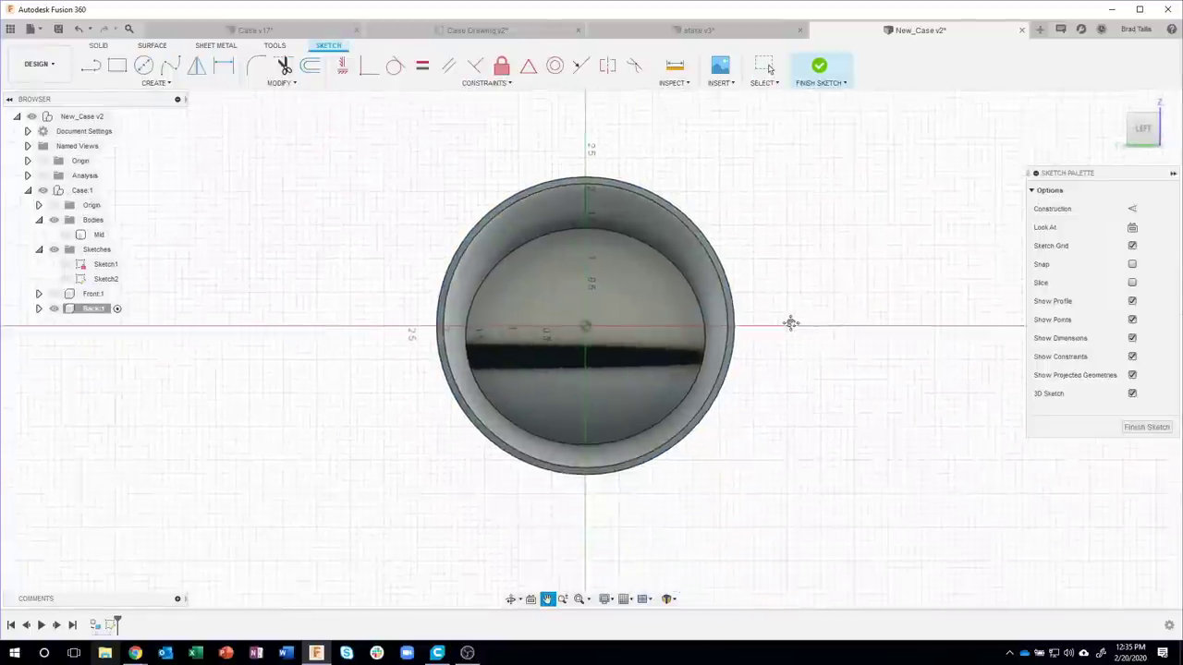
scroll(789, 323, "up", 1)
scroll(794, 314, "up", 2)
scroll(802, 323, "up", 1)
scroll(806, 339, "up", 1)
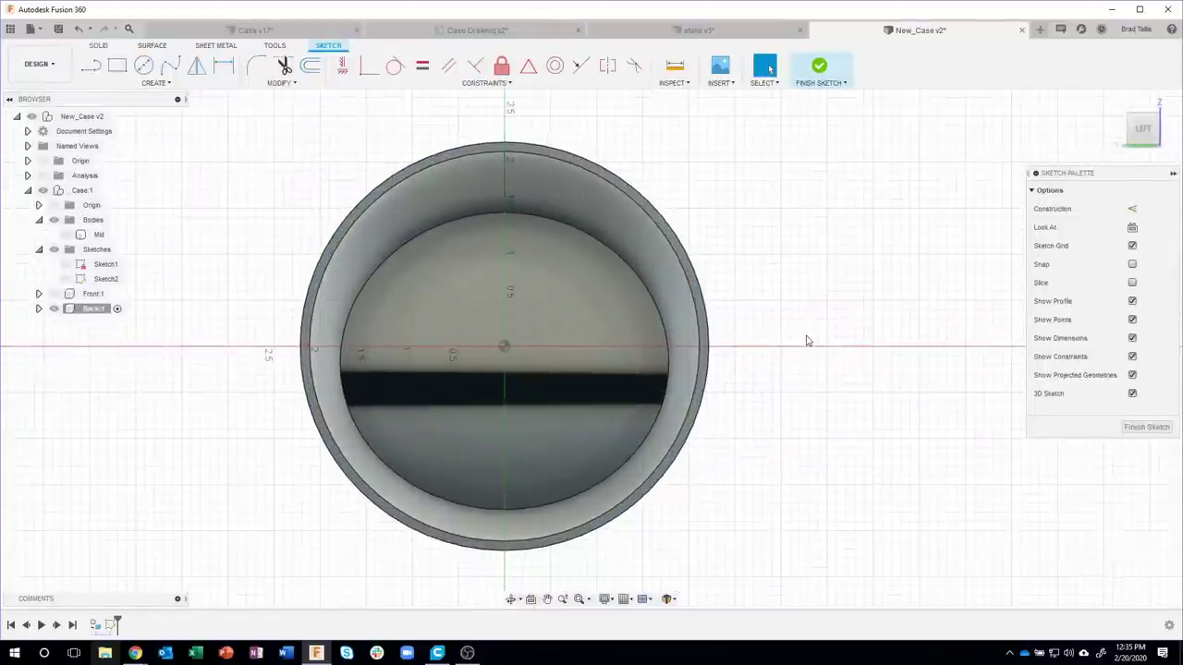
middle_click_drag(805, 341, 830, 348)
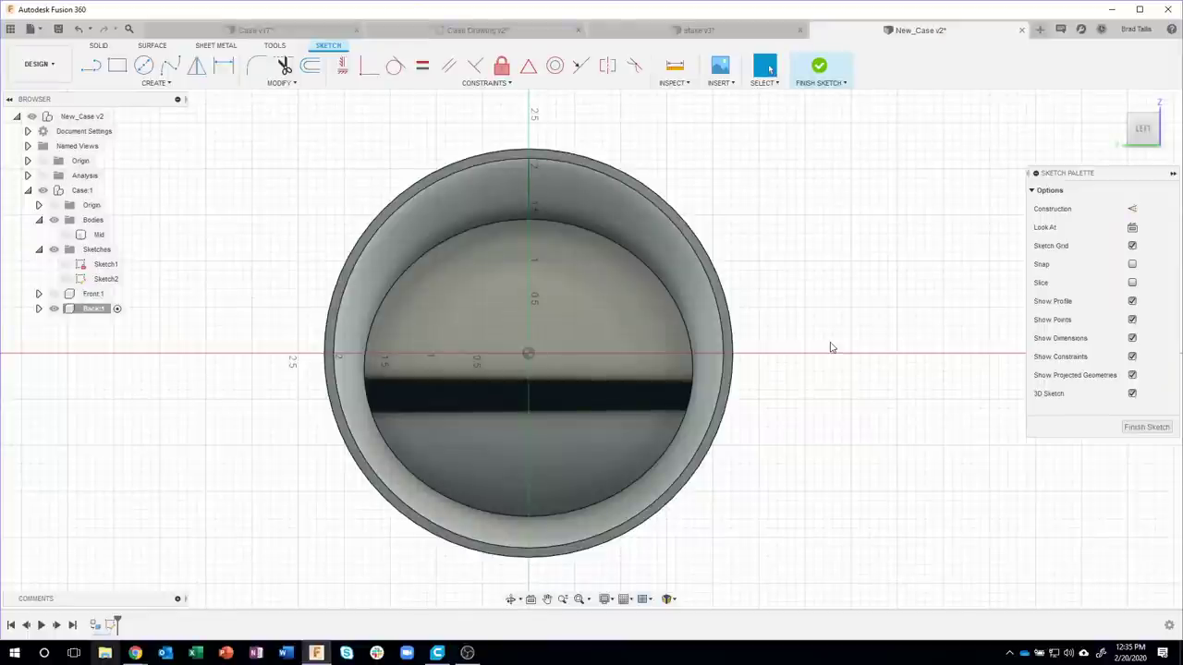
left_click(477, 30)
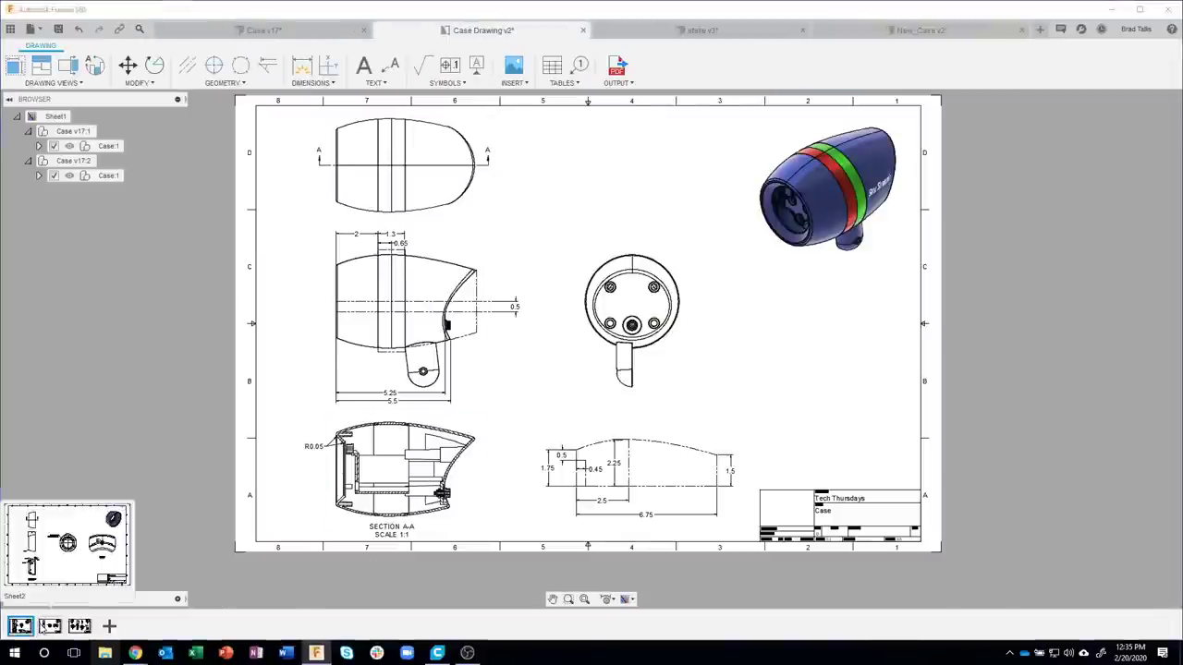
- Bring up Sheet3 of the drawing and zoom into the back view with the standoffs
left_click(50, 626)
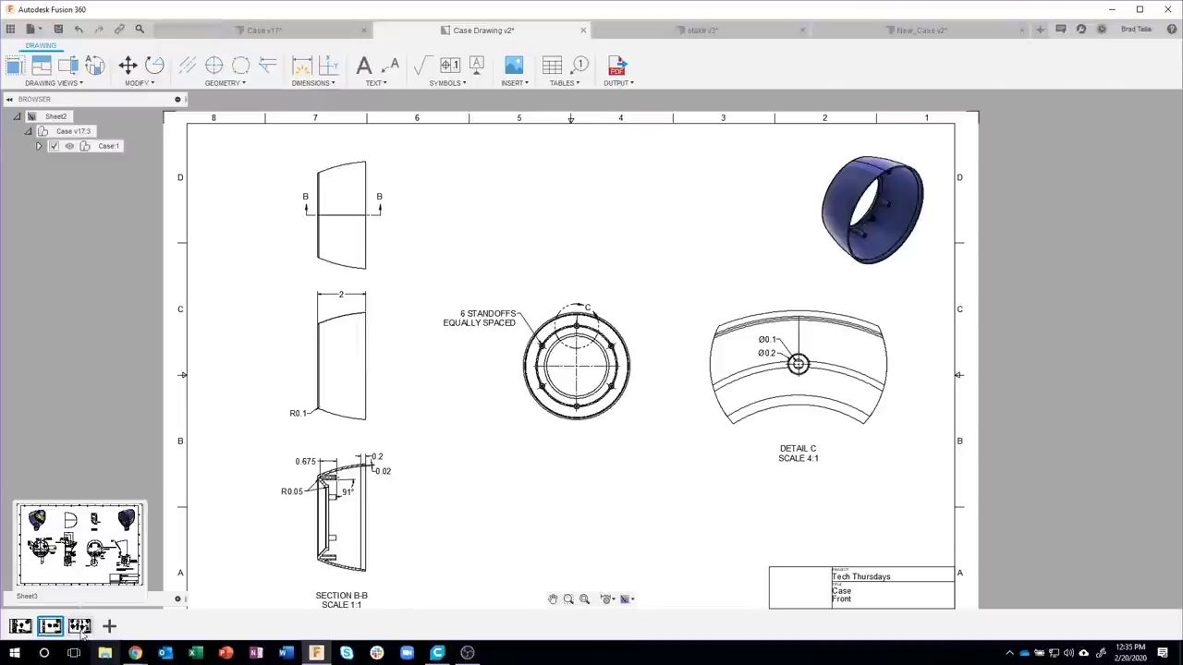
left_click(80, 627)
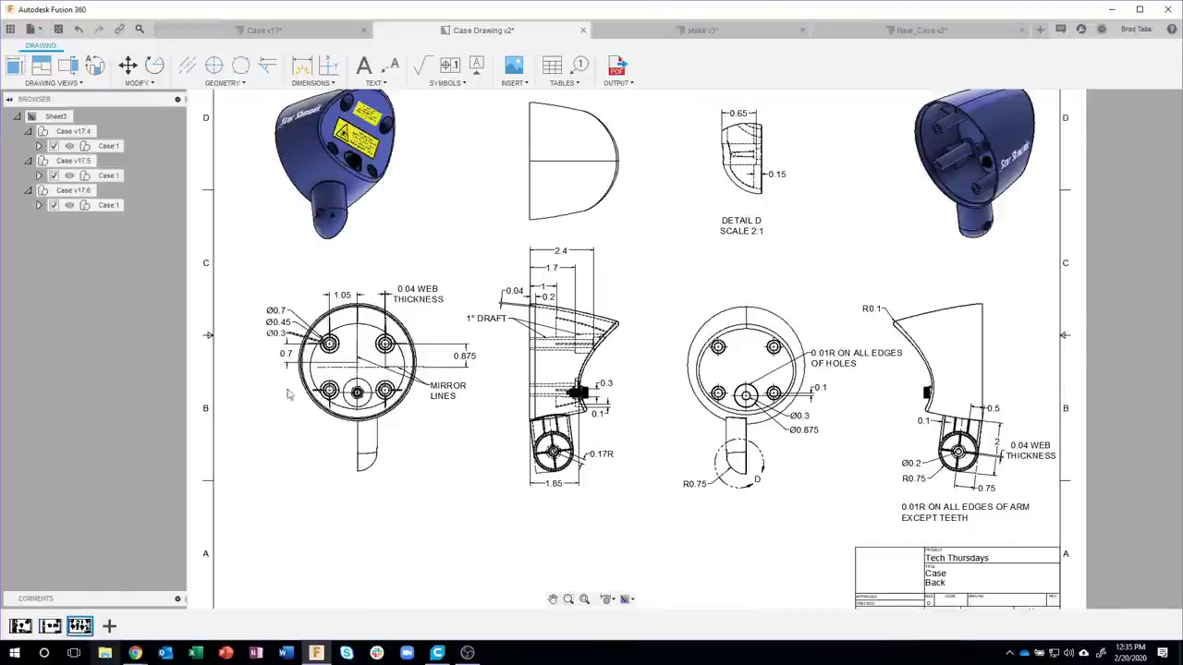
left_click(416, 341)
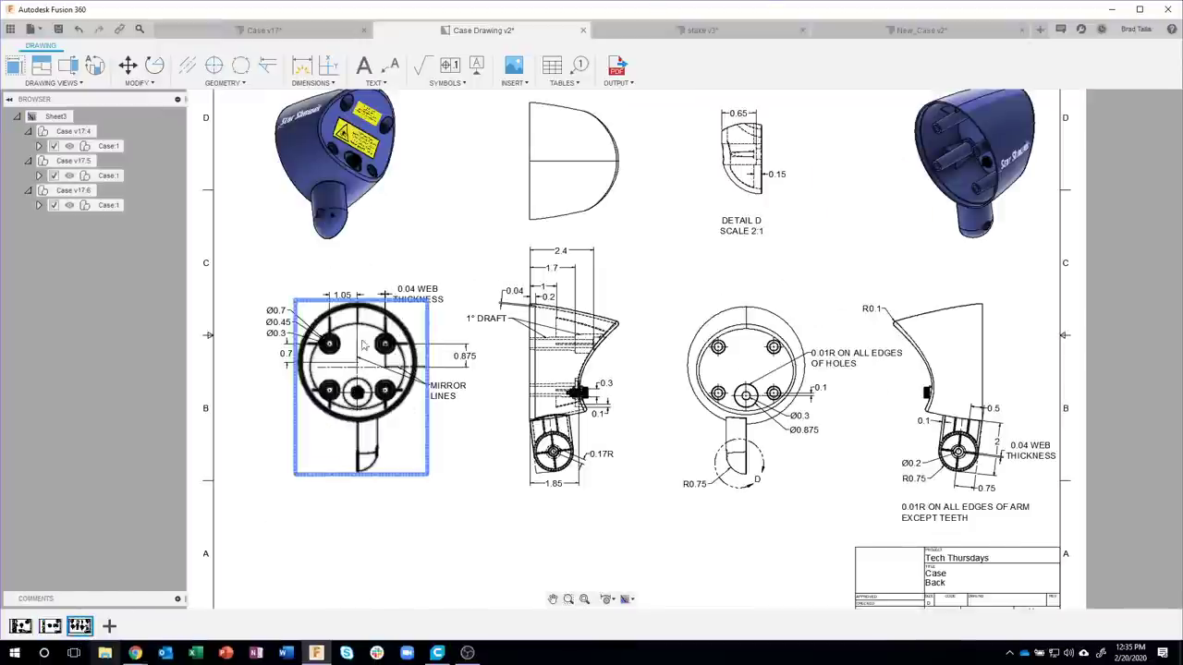
scroll(363, 344, "up", 1)
scroll(363, 345, "up", 2)
scroll(364, 345, "up", 1)
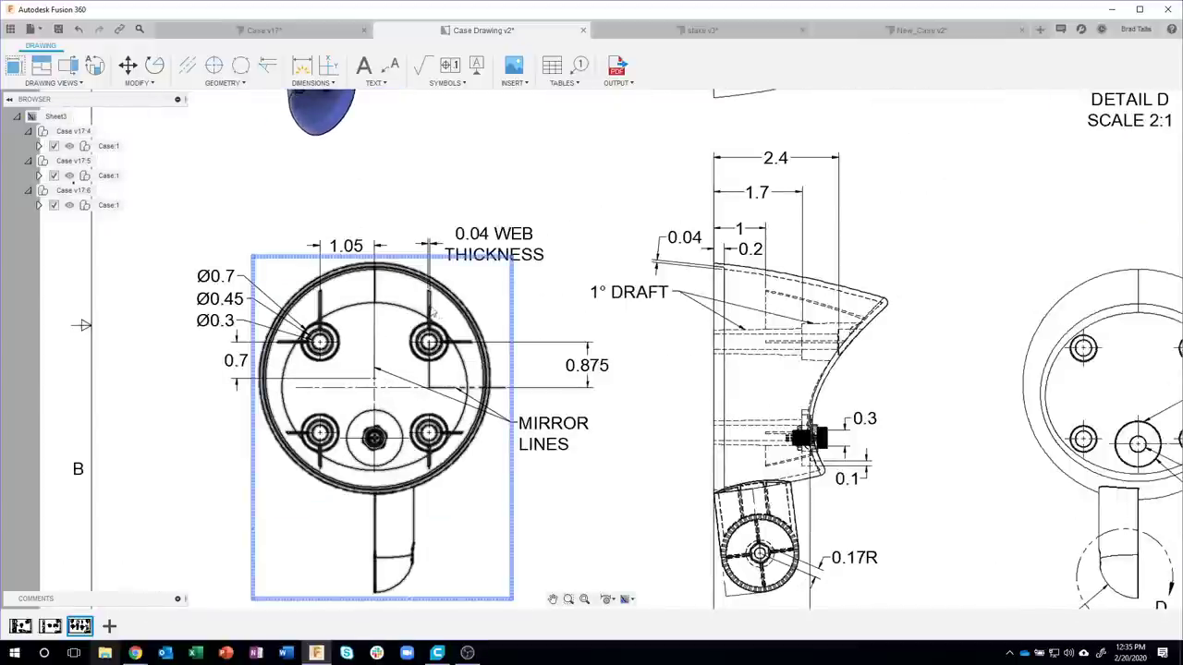
- Inspect the circular back view's standoff dimensions, then return to the New_Case v2 design
left_click(539, 510)
scroll(585, 479, "up", 1)
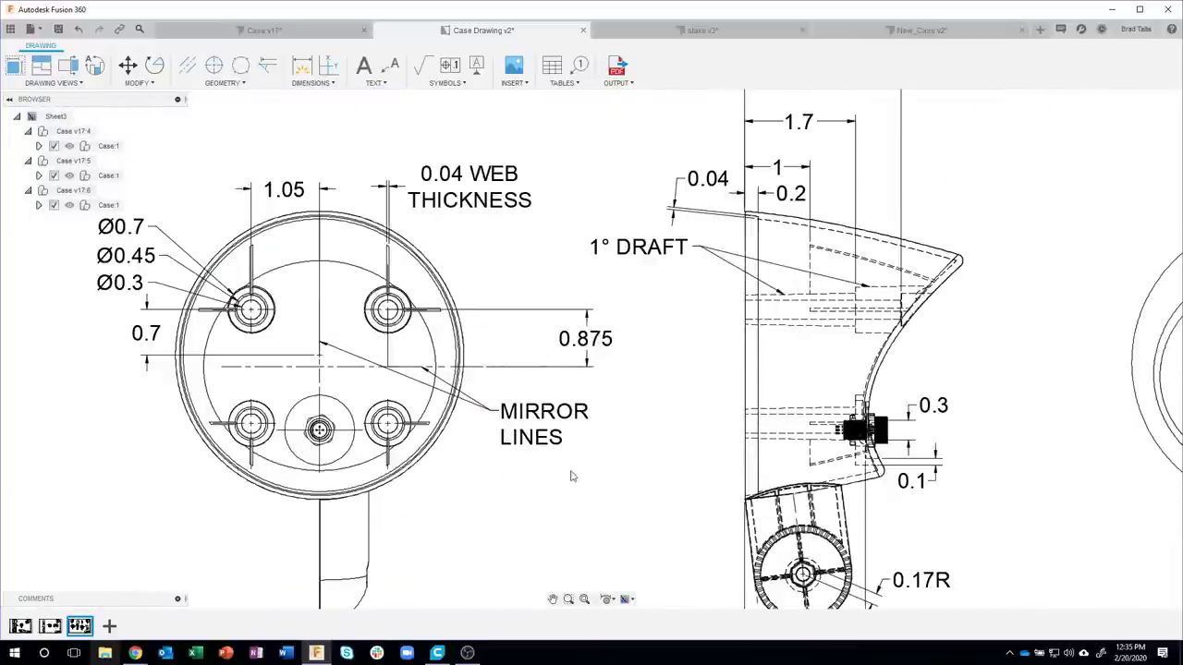
left_click(350, 376)
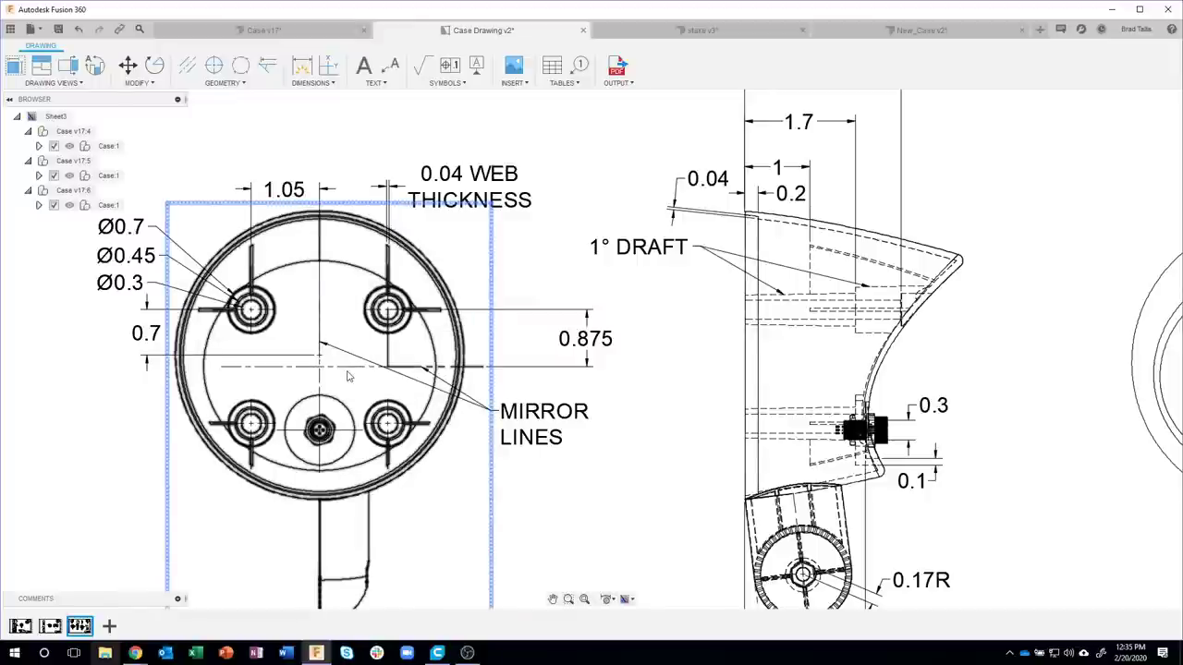
key("Escape")
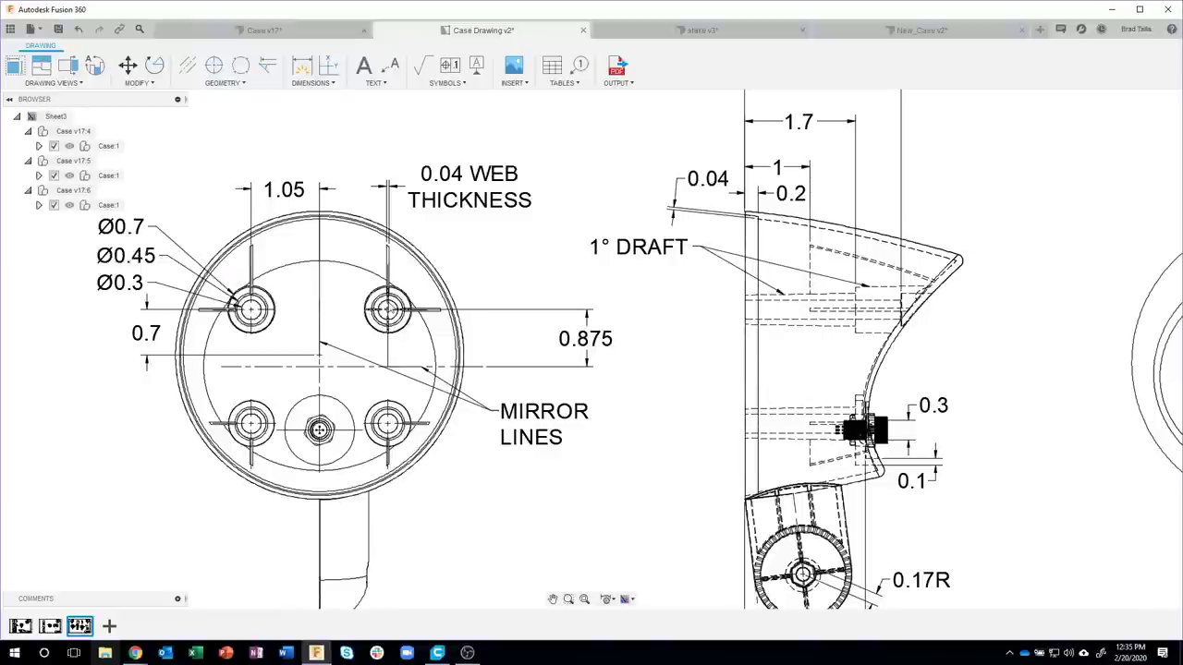
left_click(390, 310)
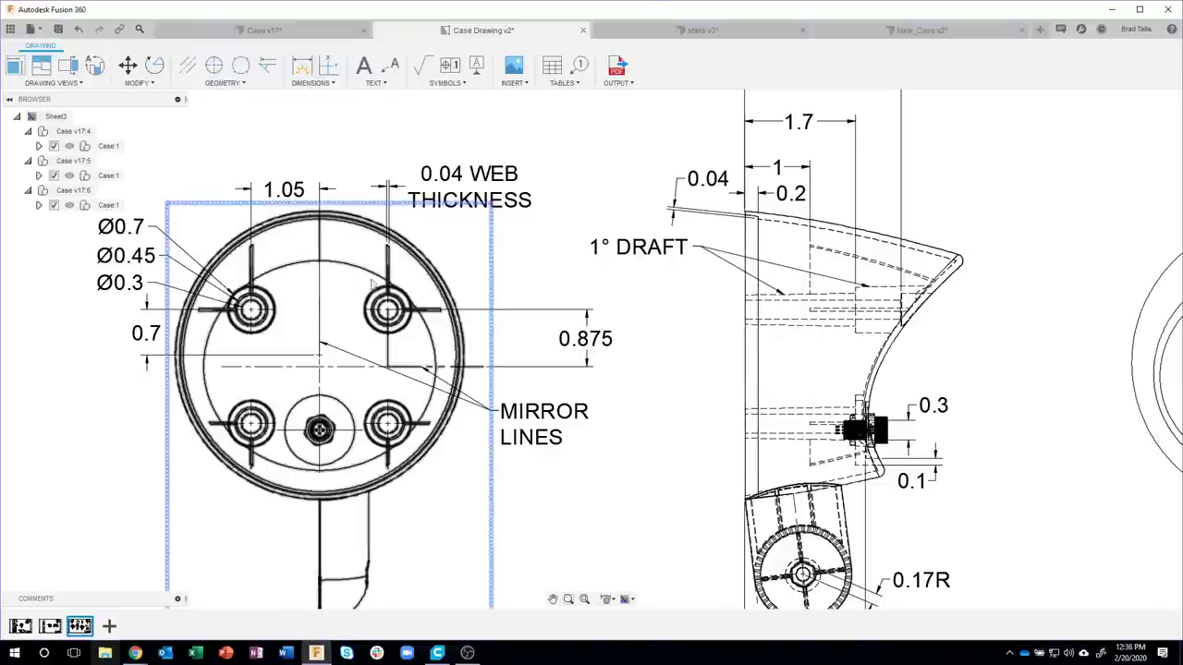
left_click(370, 423)
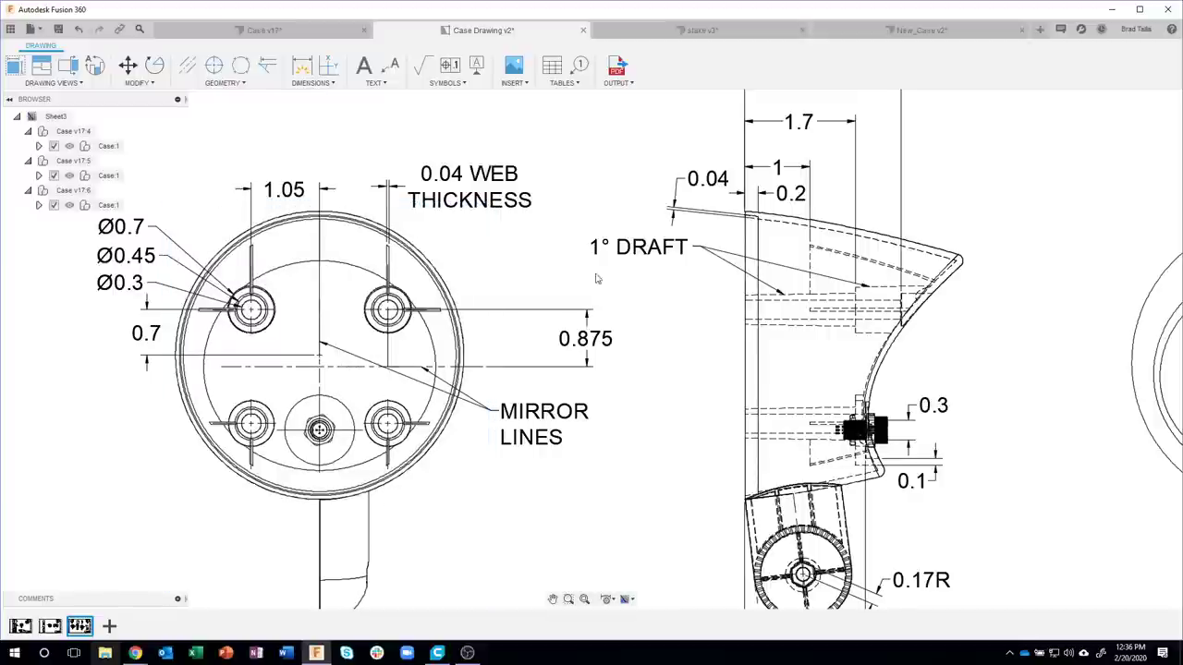
left_click(896, 30)
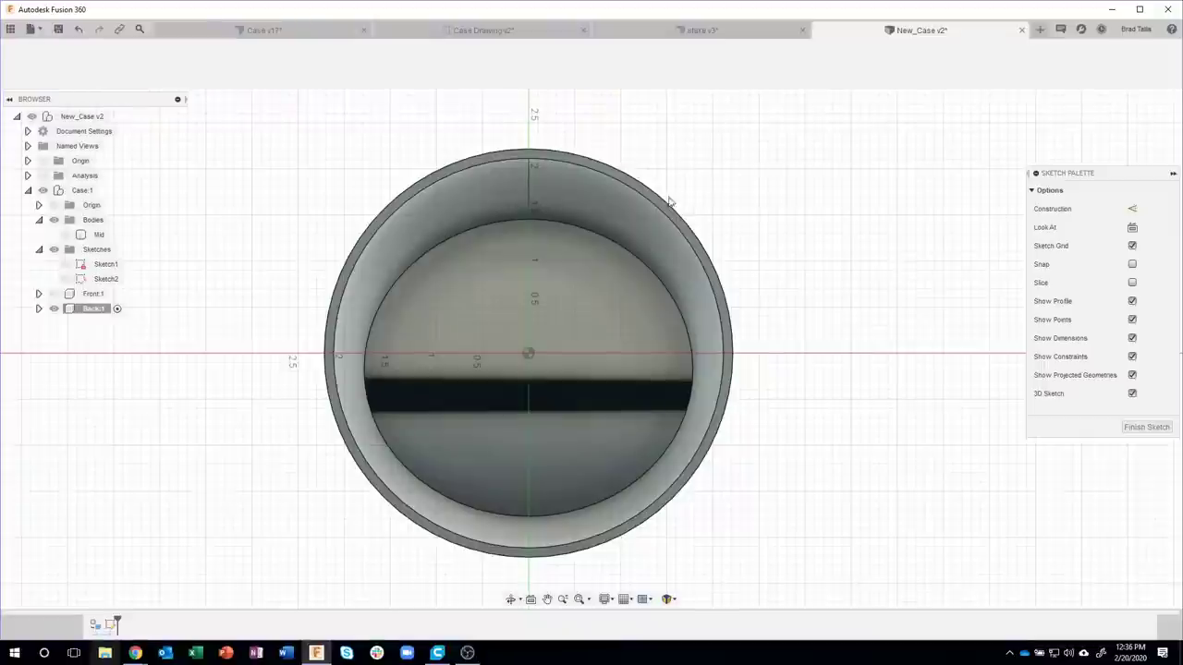
- Draw three concentric circles upper-left of the sketch origin
left_click(143, 65)
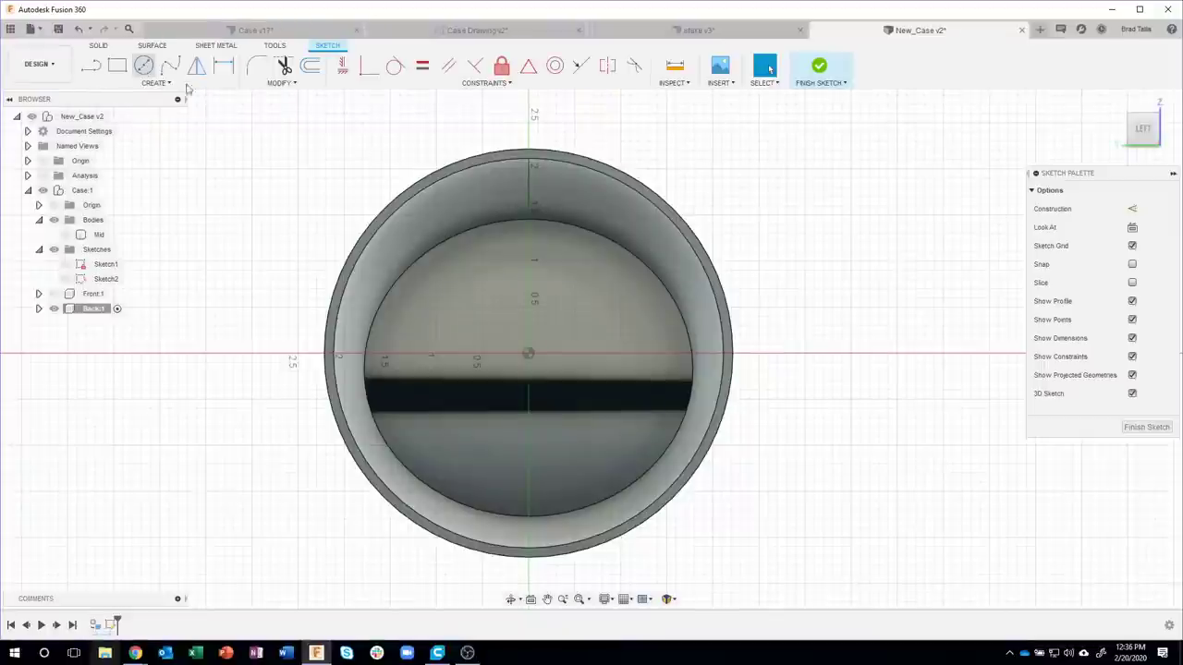
left_click(450, 292)
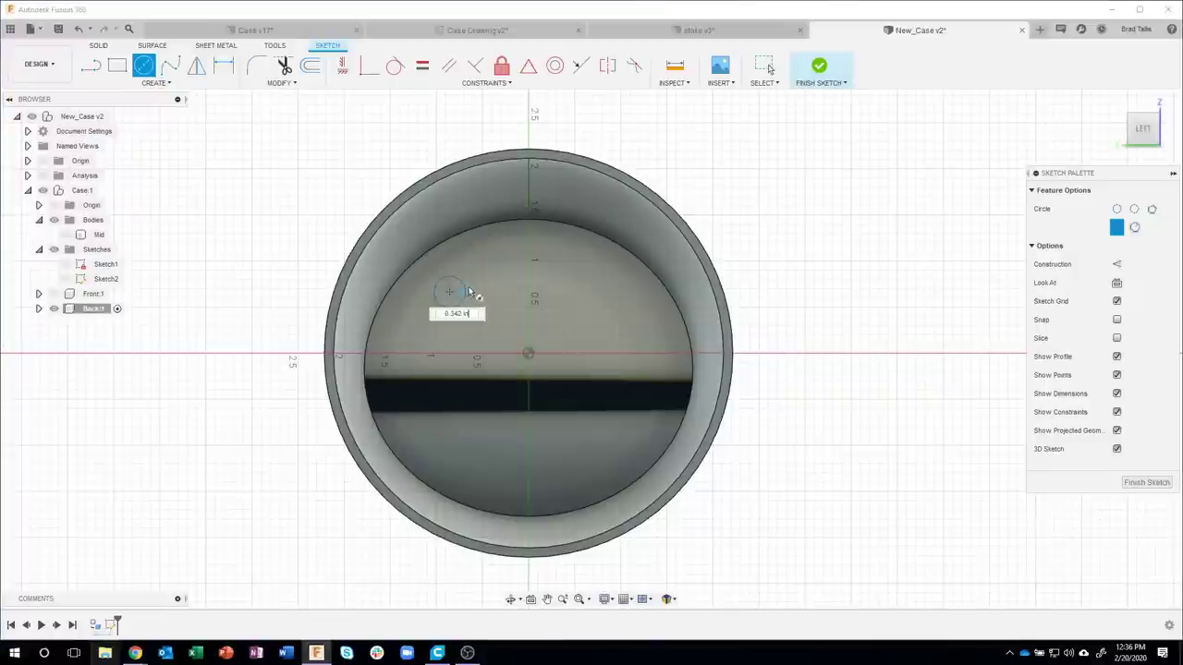
left_click(477, 281)
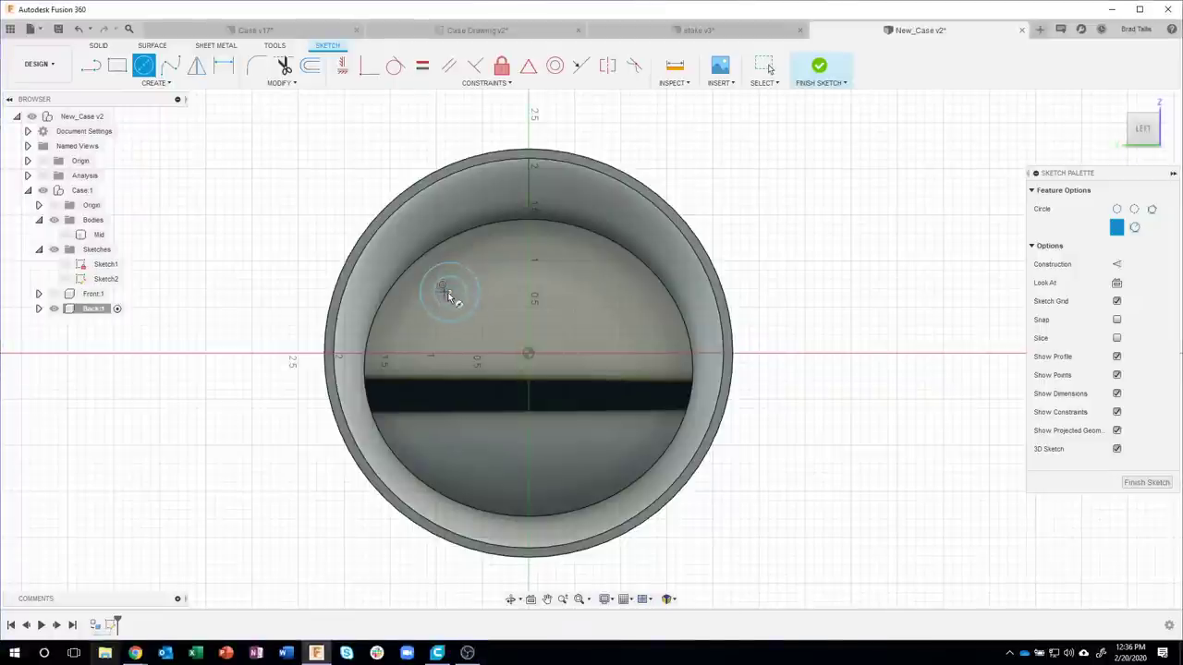
left_click(448, 293)
left_click(496, 283)
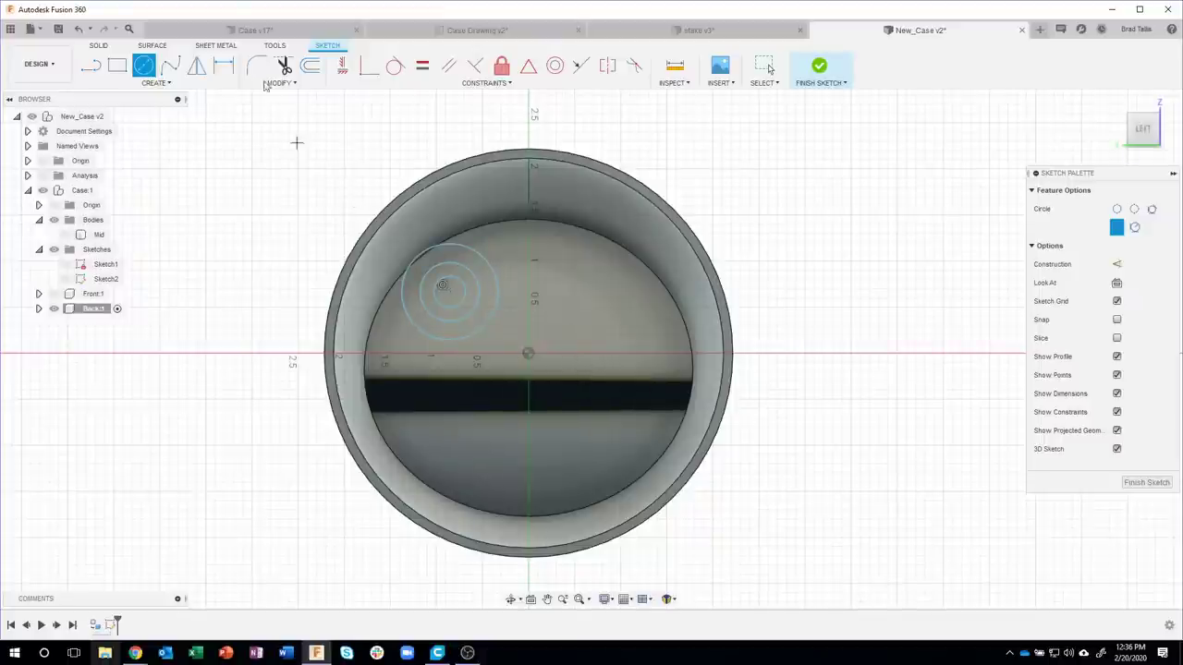
- Dimension the inner, middle and outer circles to Ø0.30, Ø0.45 and Ø0.70
left_click(223, 65)
scroll(521, 296, "up", 3)
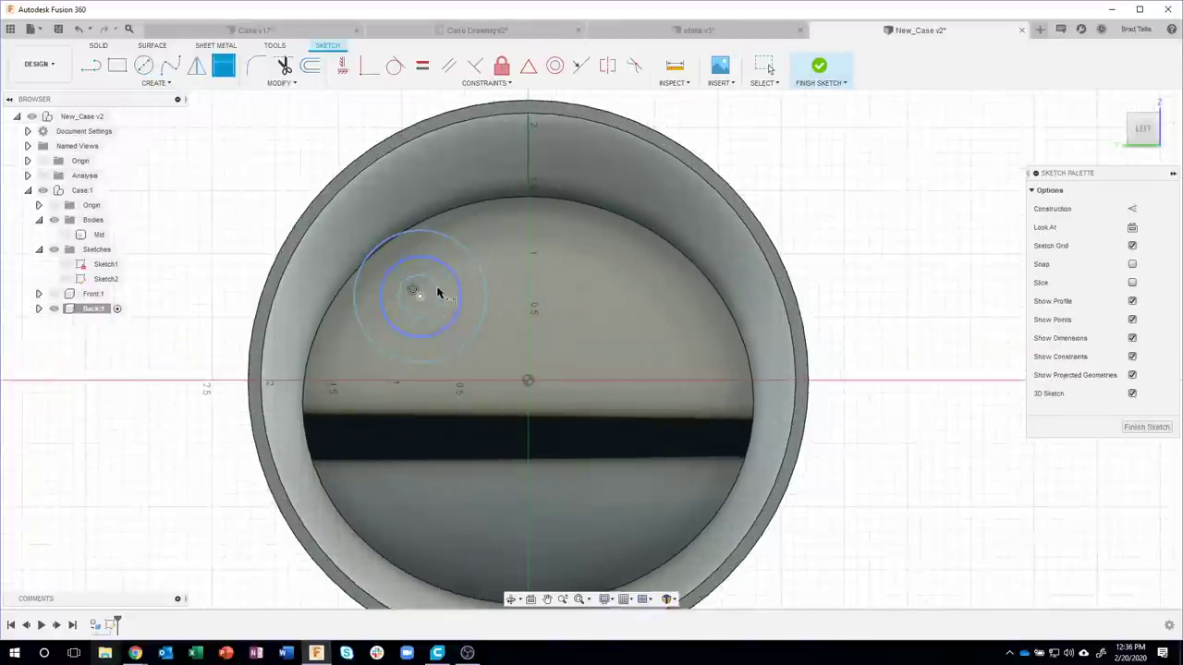
left_click(438, 293)
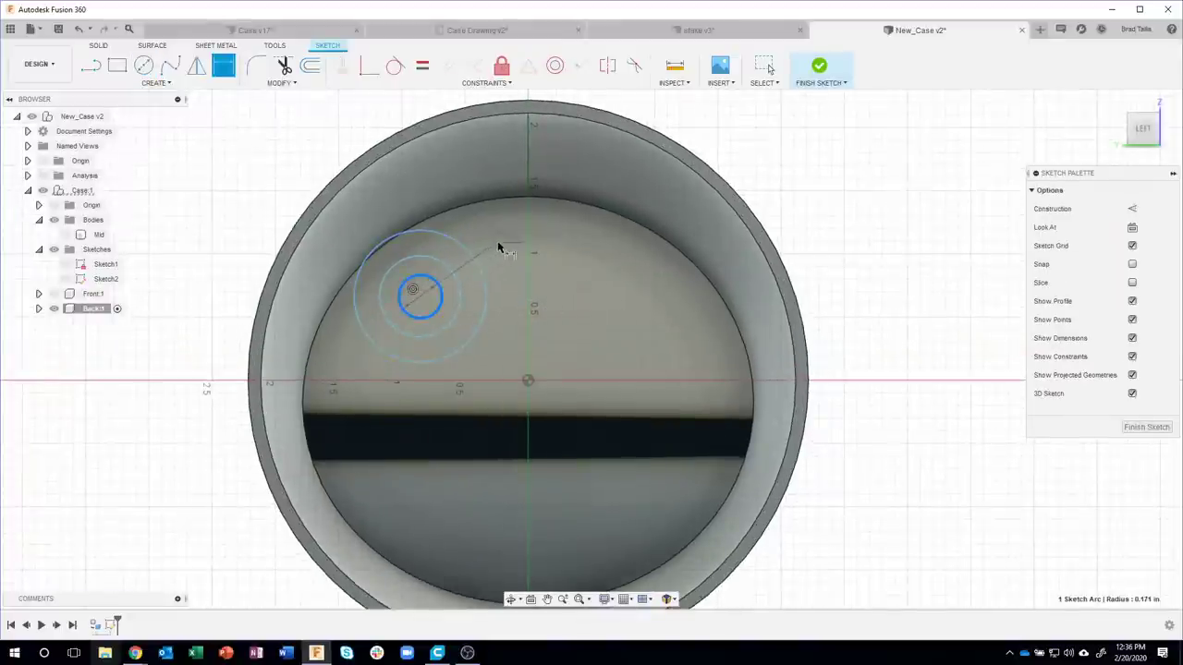
left_click(499, 247)
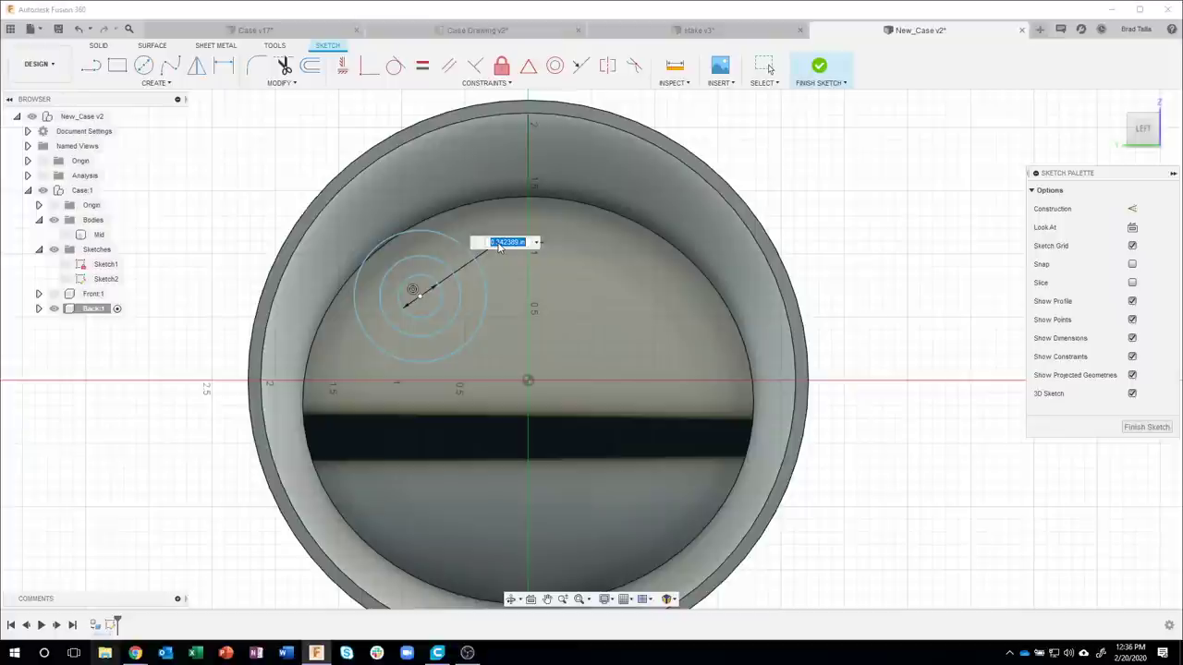
type("Ø0.30")
key("Return")
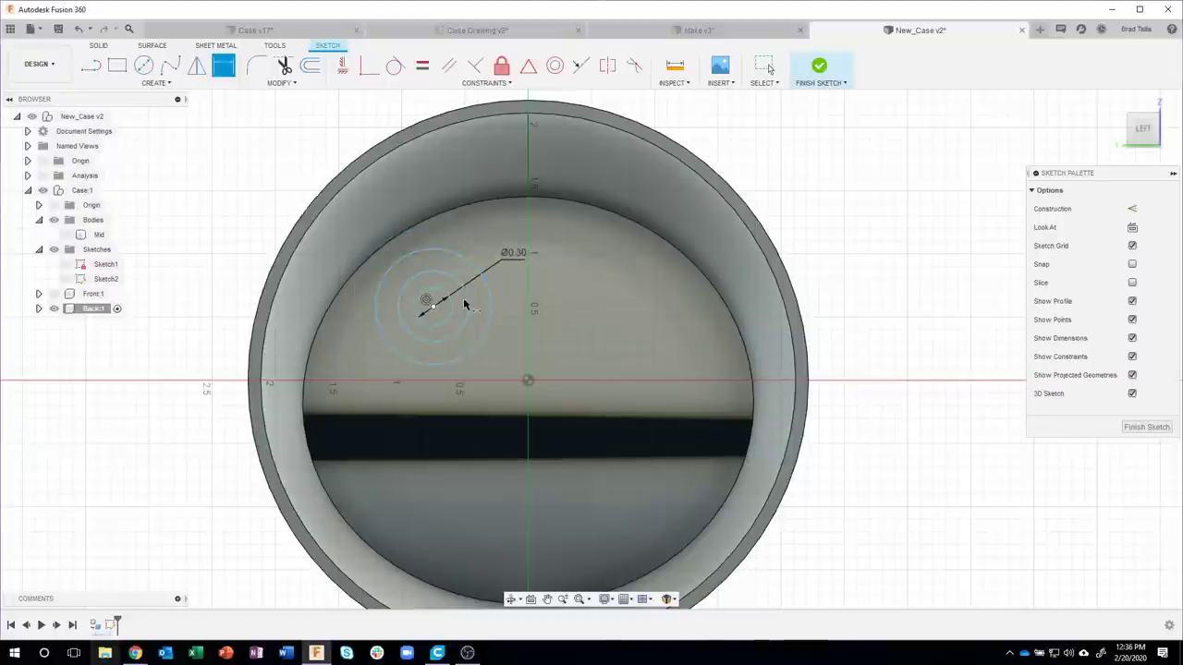
left_click(469, 303)
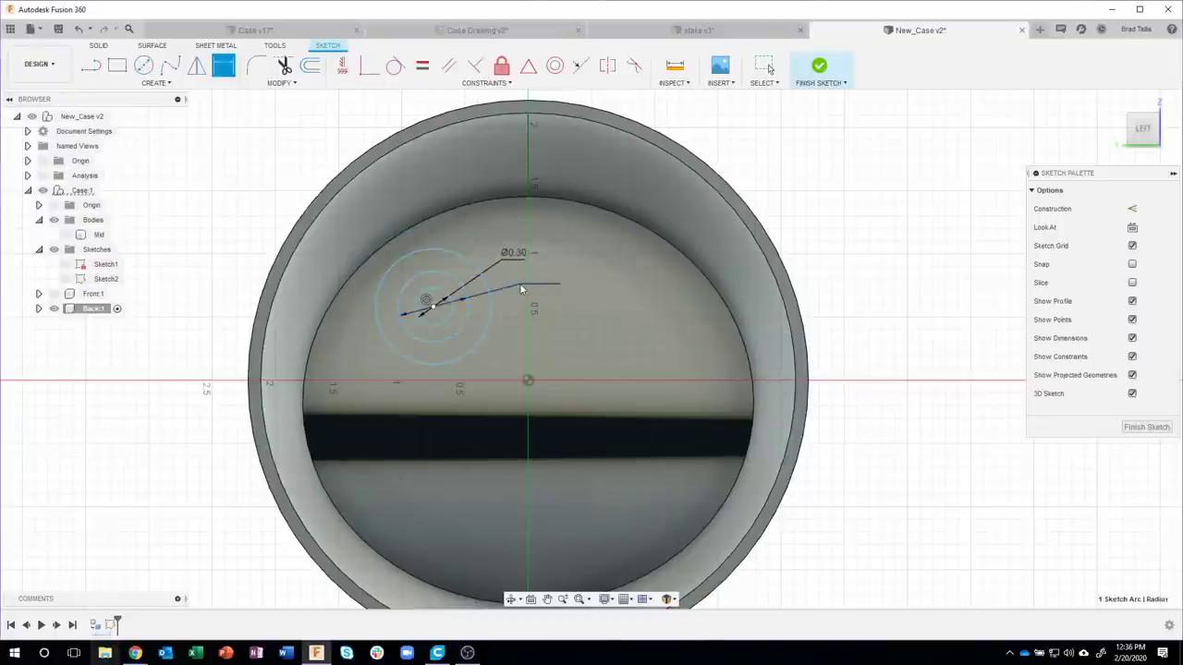
left_click(521, 289)
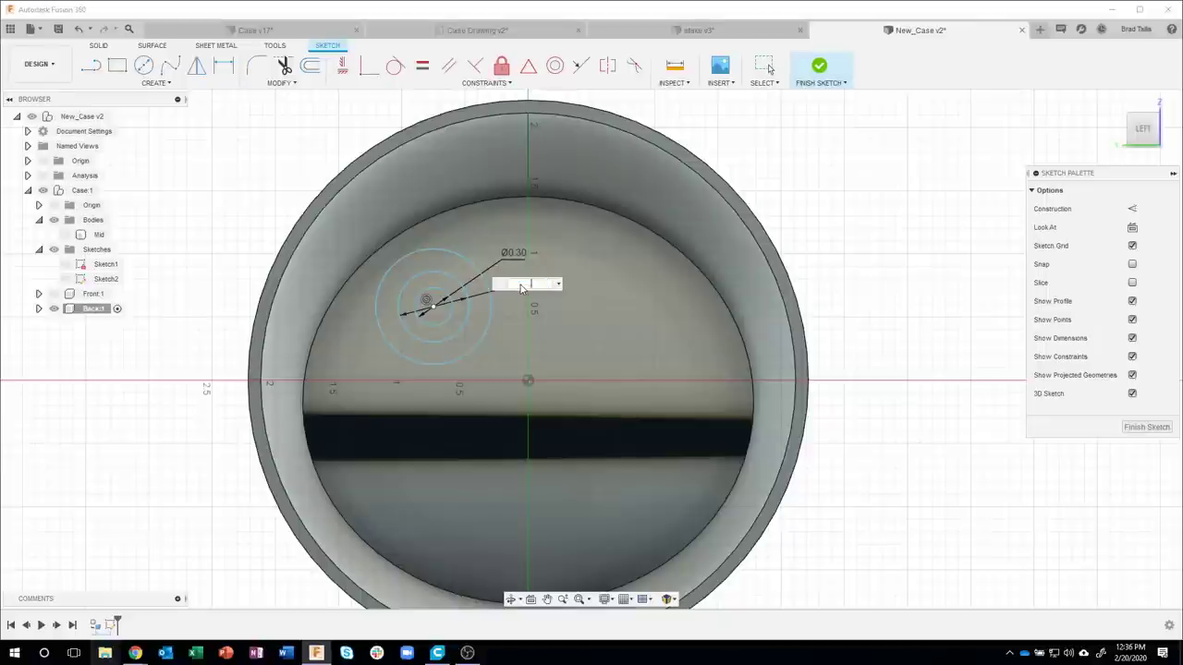
type(".45")
key("Return")
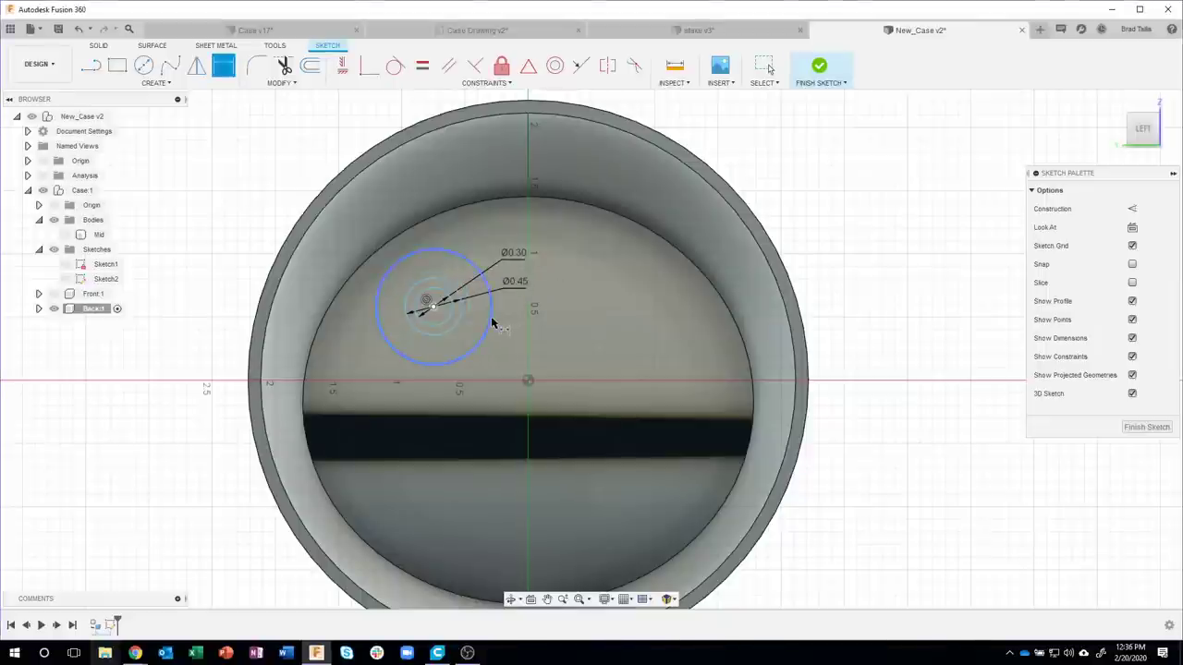
left_click(497, 331)
left_click(508, 348)
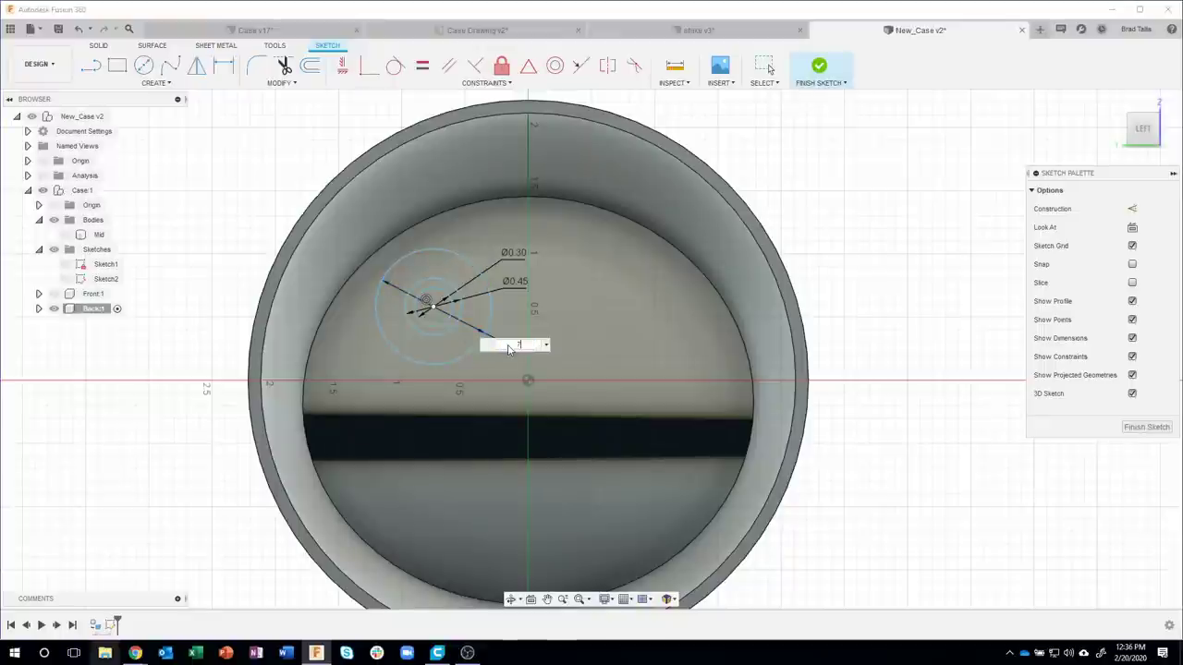
key("Return")
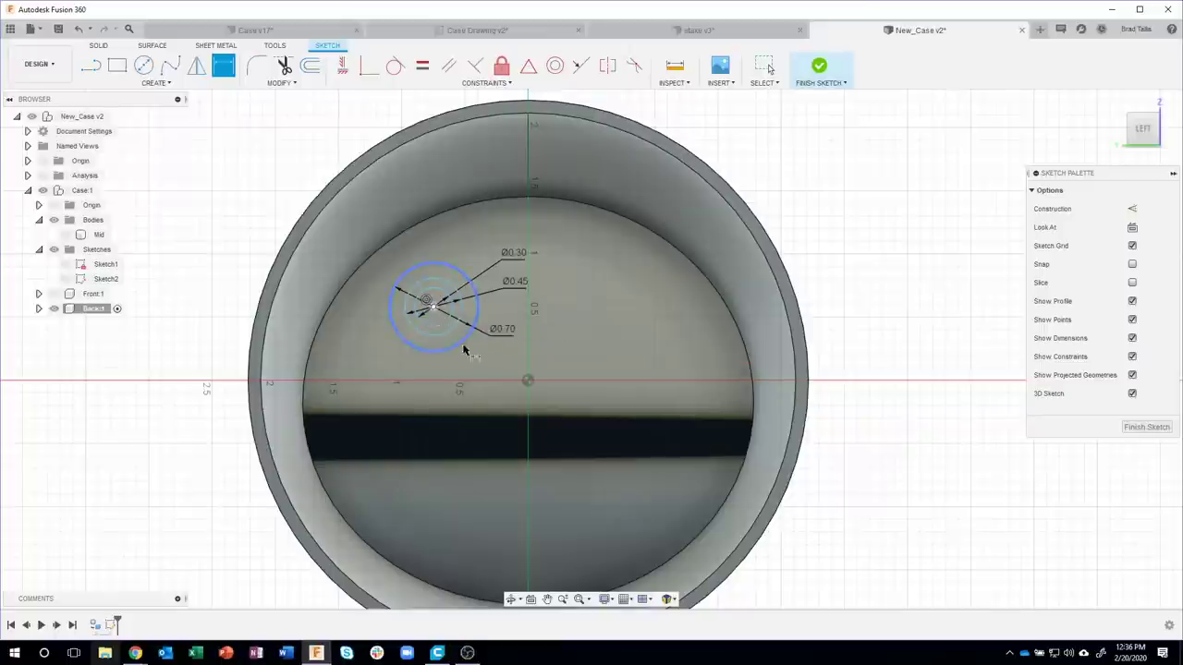
- Dimension the circles' centre 1.05 horizontally from the sketch origin
left_click(527, 383)
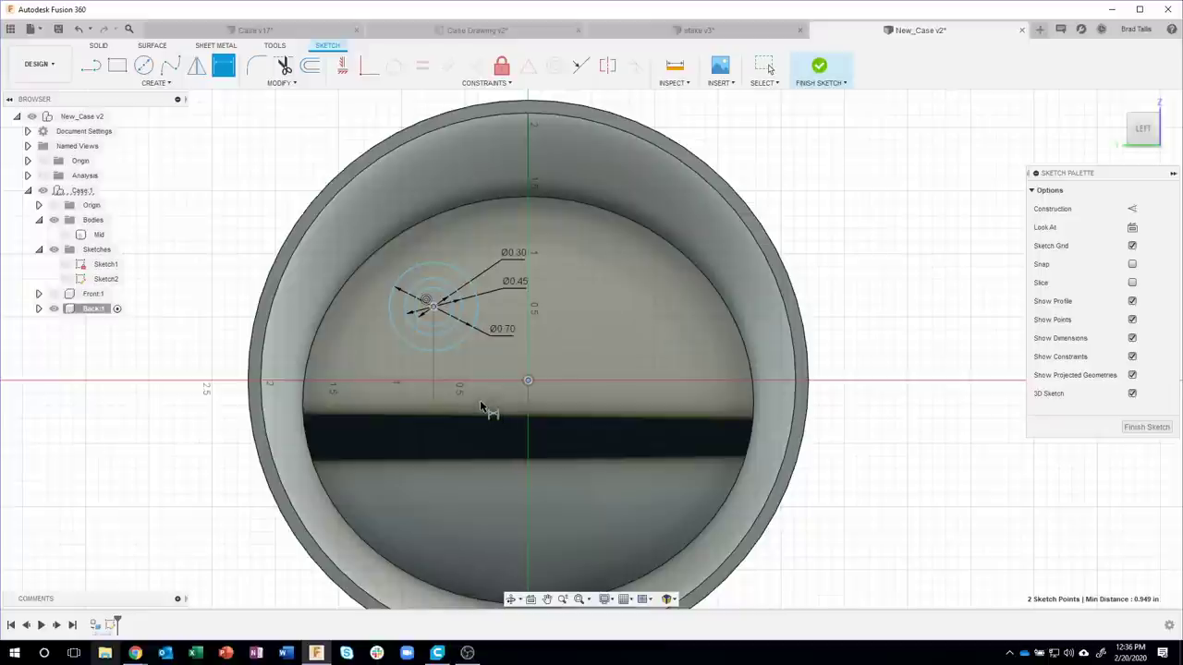
left_click(488, 403)
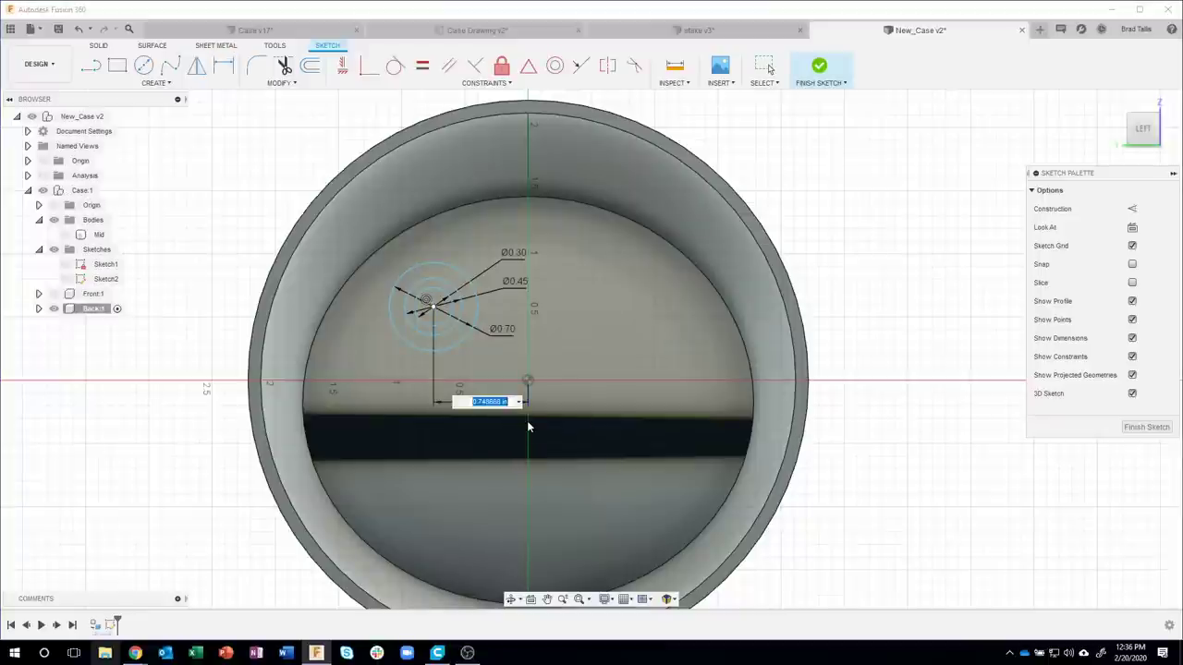
type(".4")
type("5")
key("Return")
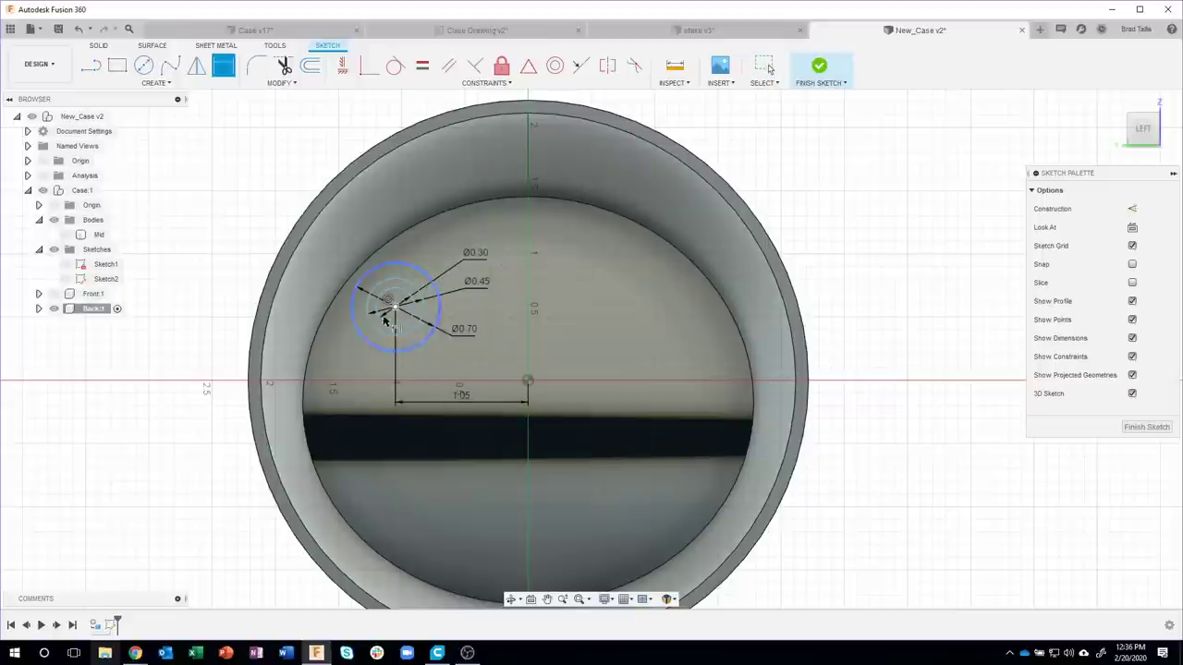
- Add a 0.70 vertical dimension from the circles' centre to the origin
left_click(388, 312)
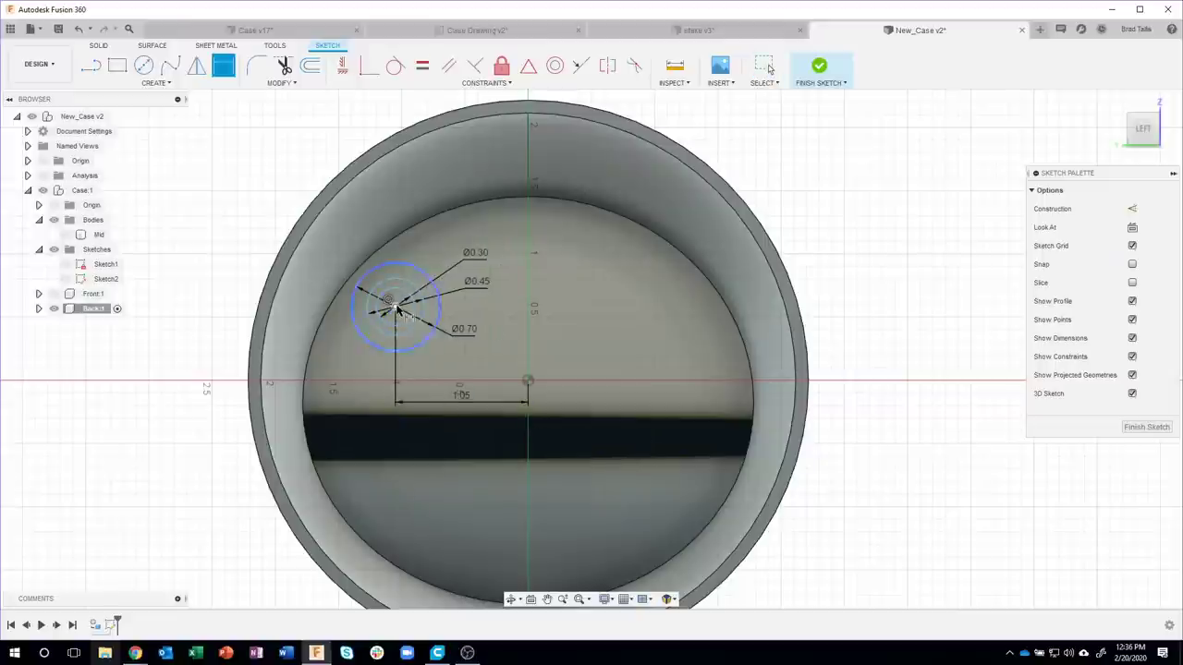
left_click(528, 382)
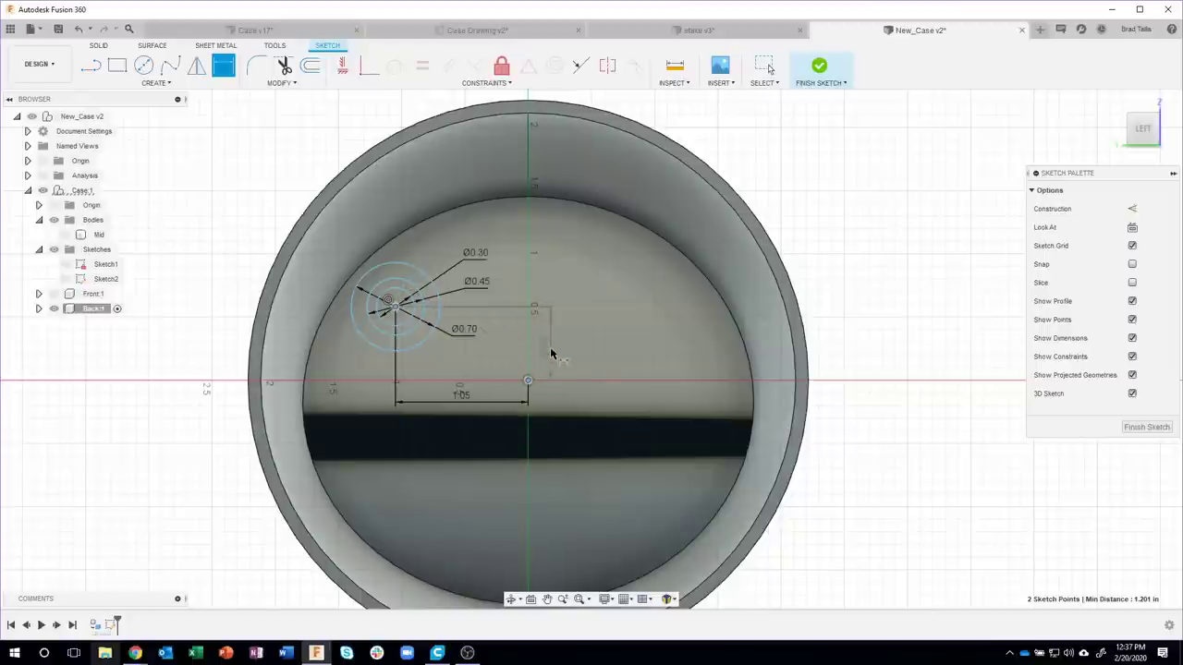
left_click(555, 354)
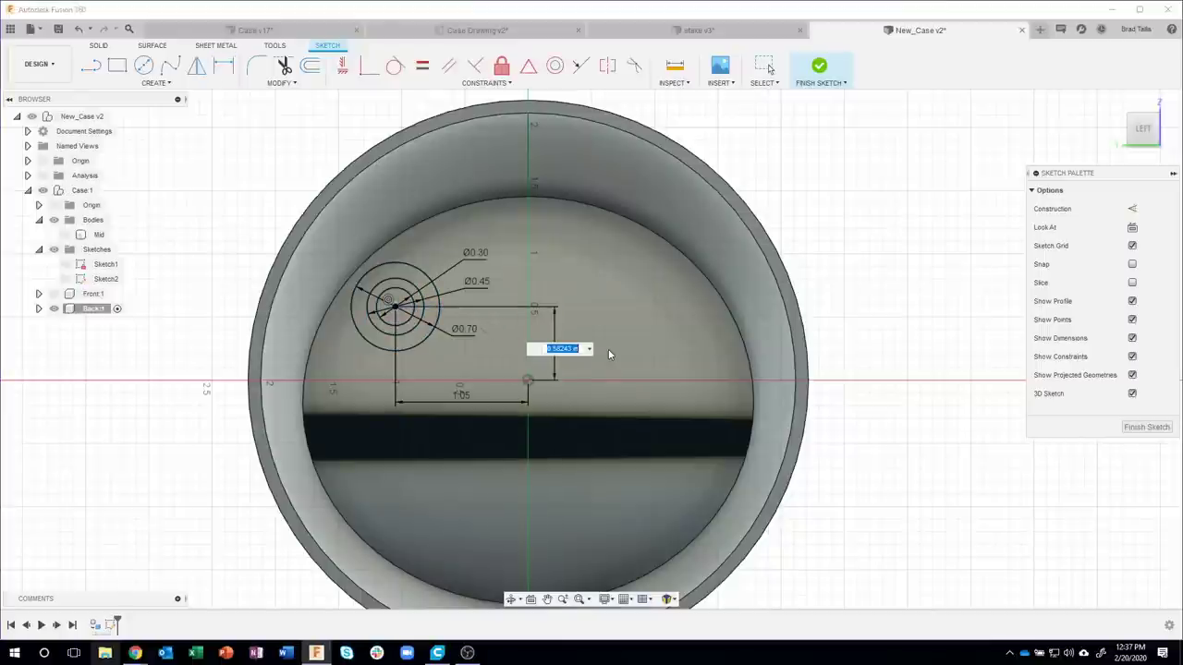
key("BackSpace")
type(".7")
key("Return")
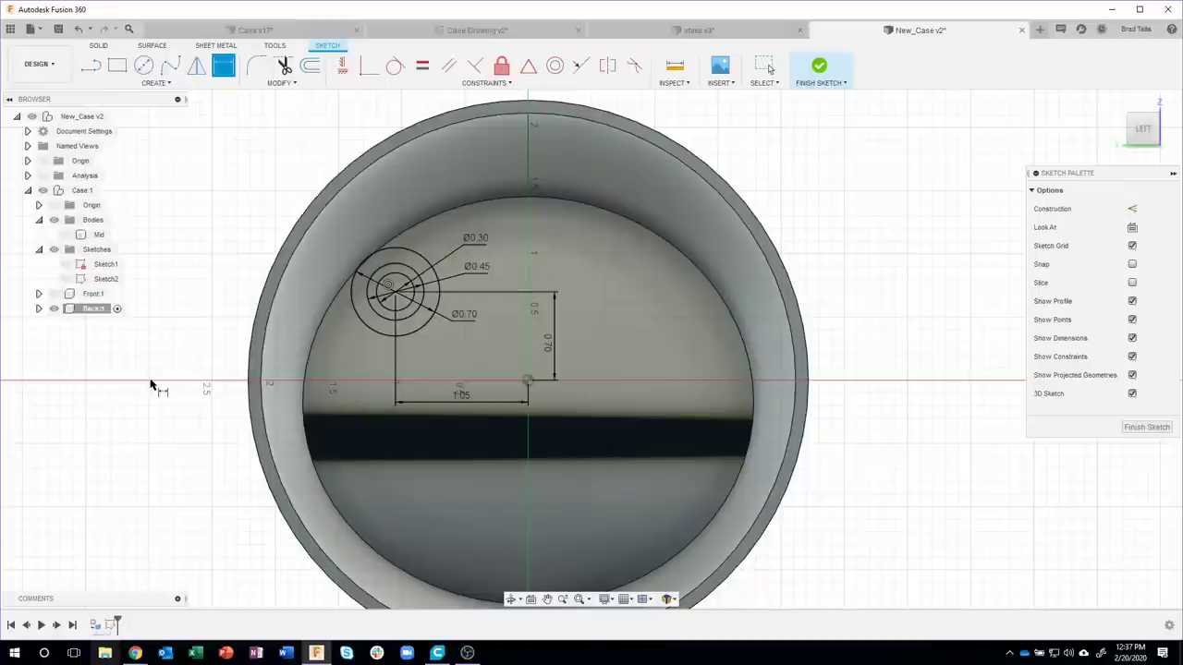
key("Escape")
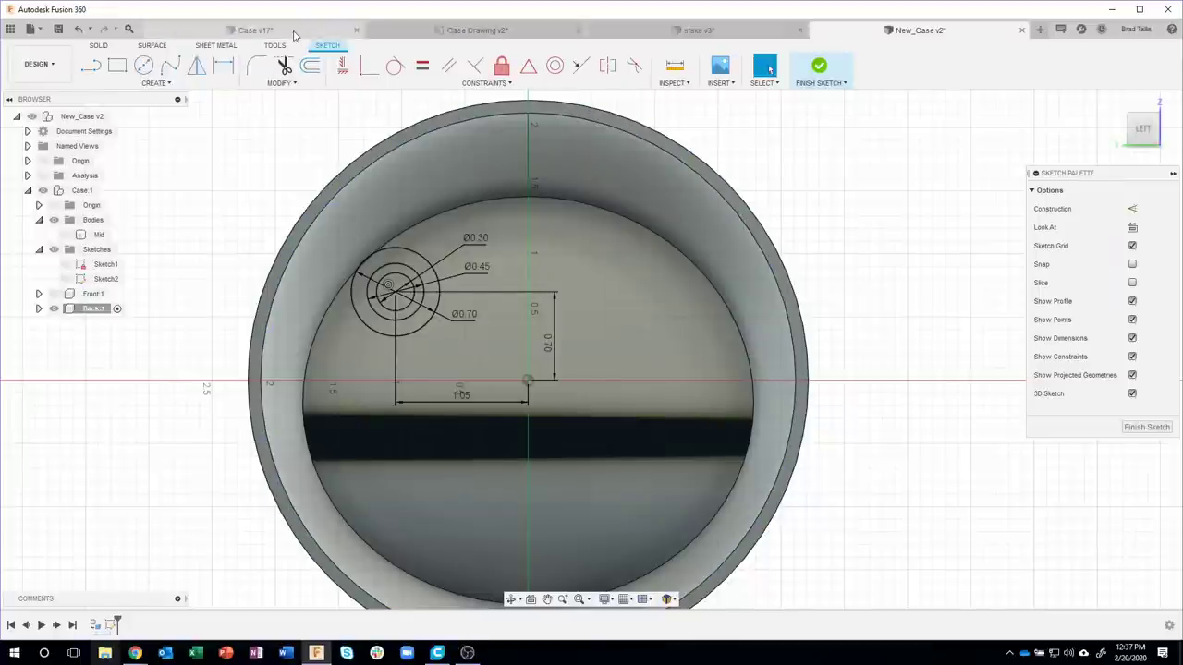
- Isolate the Back:1 cap in the Case v17 reference assembly
left_click(263, 30)
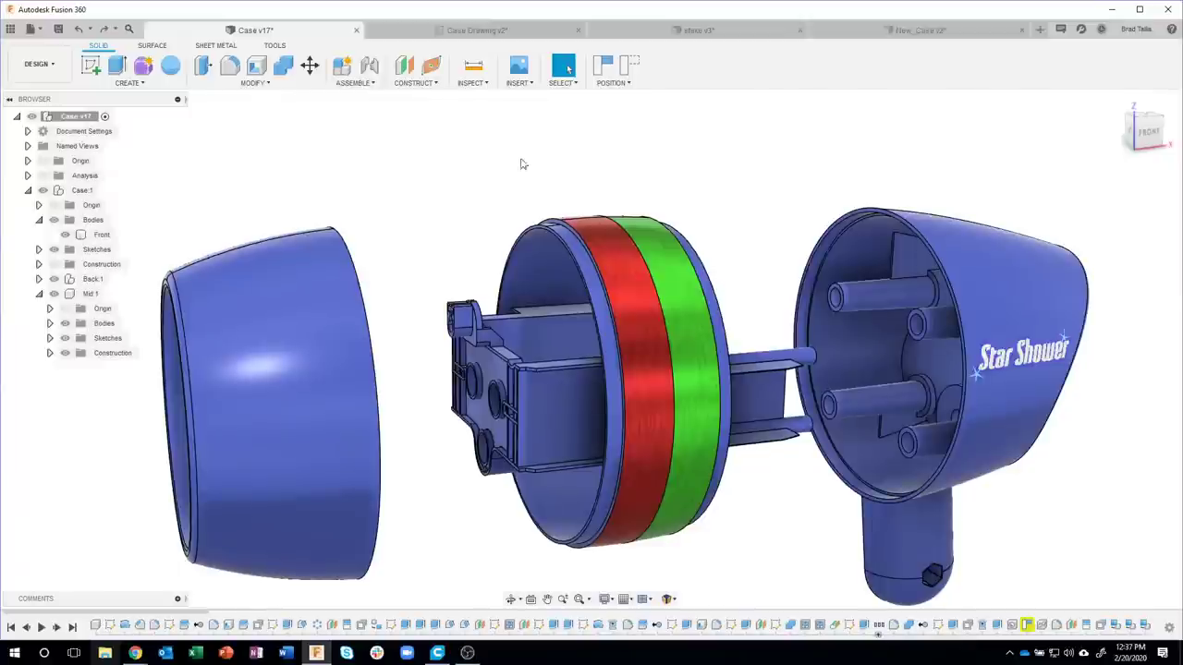
mouse_move(501, 189)
middle_mouse_down("shift")
mouse_move(793, 292)
mouse_move(126, 242)
middle_mouse_up("shift")
scroll(767, 286, "up", 5)
scroll(763, 289, "down", 5)
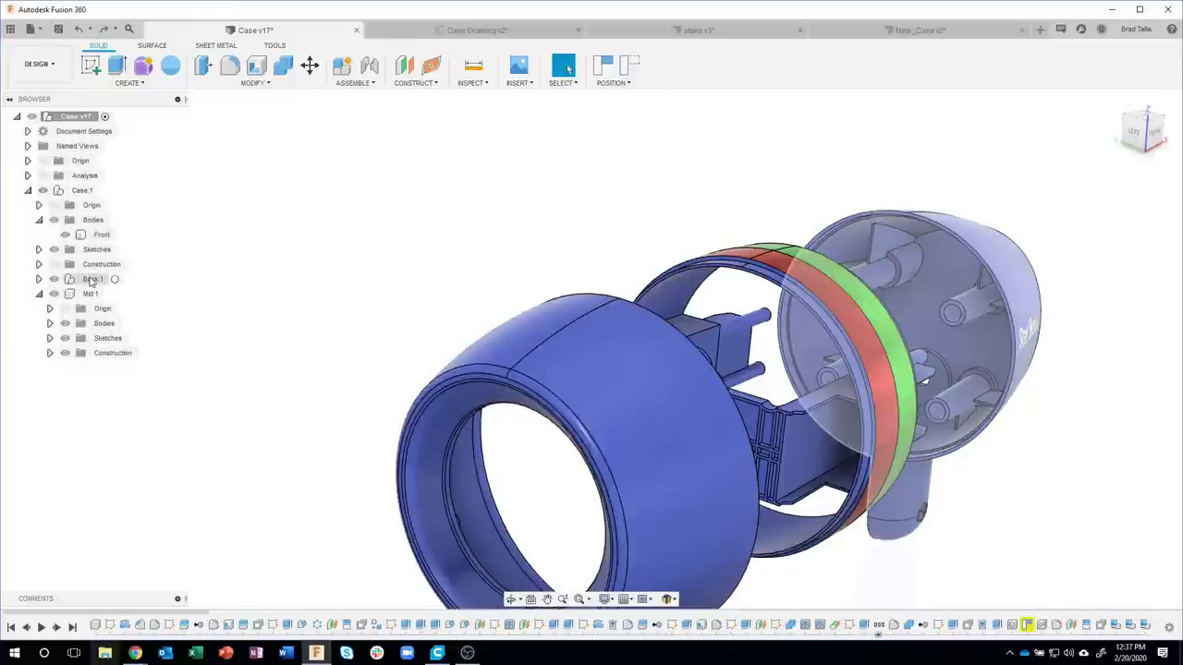
right_click(92, 280)
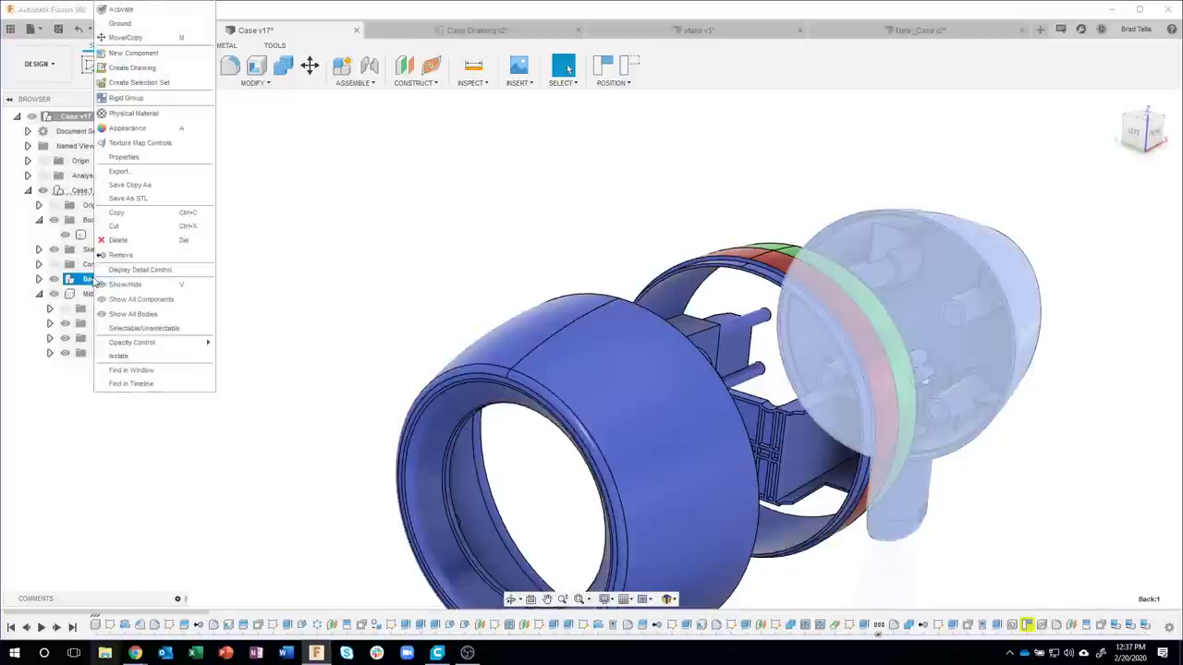
left_click(118, 356)
- Orbit the isolated back cap to inspect its triangular fin, then return to New_Case v2
scroll(869, 185, "up", 3)
mouse_move(859, 193)
middle_mouse_down("shift")
mouse_move(871, 279)
mouse_move(732, 325)
mouse_move(788, 285)
mouse_move(763, 273)
middle_mouse_up("shift")
left_click(871, 279)
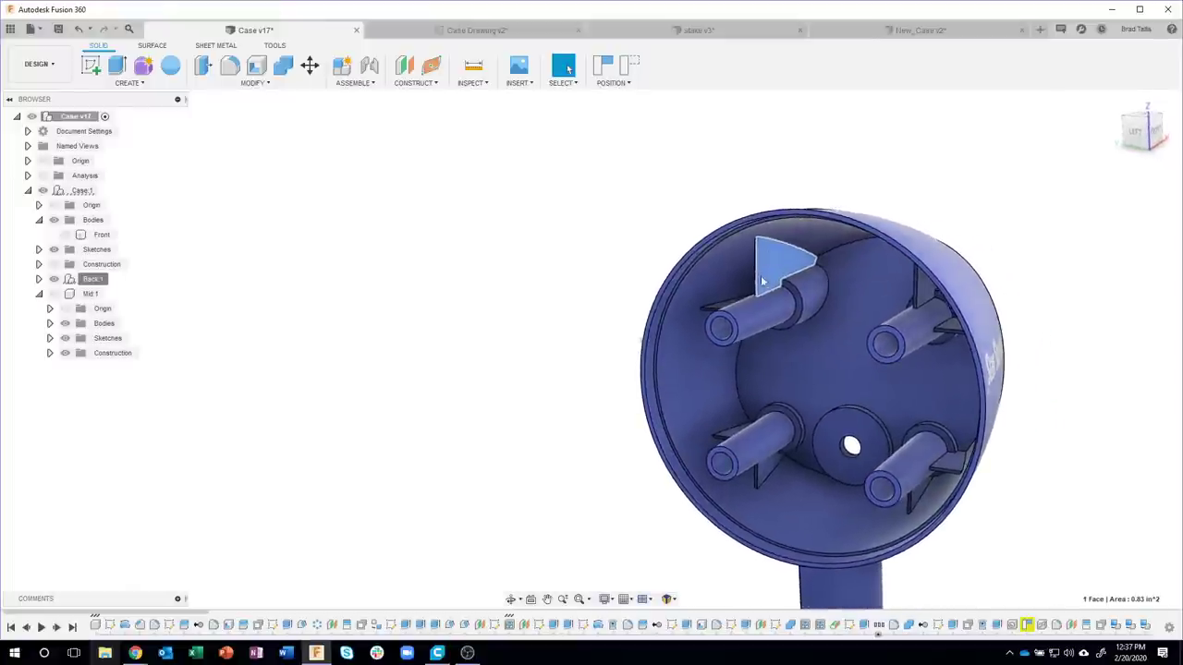
left_click(555, 256)
mouse_move(554, 257)
middle_mouse_down("shift")
mouse_move(536, 161)
mouse_move(772, 80)
middle_mouse_up("shift")
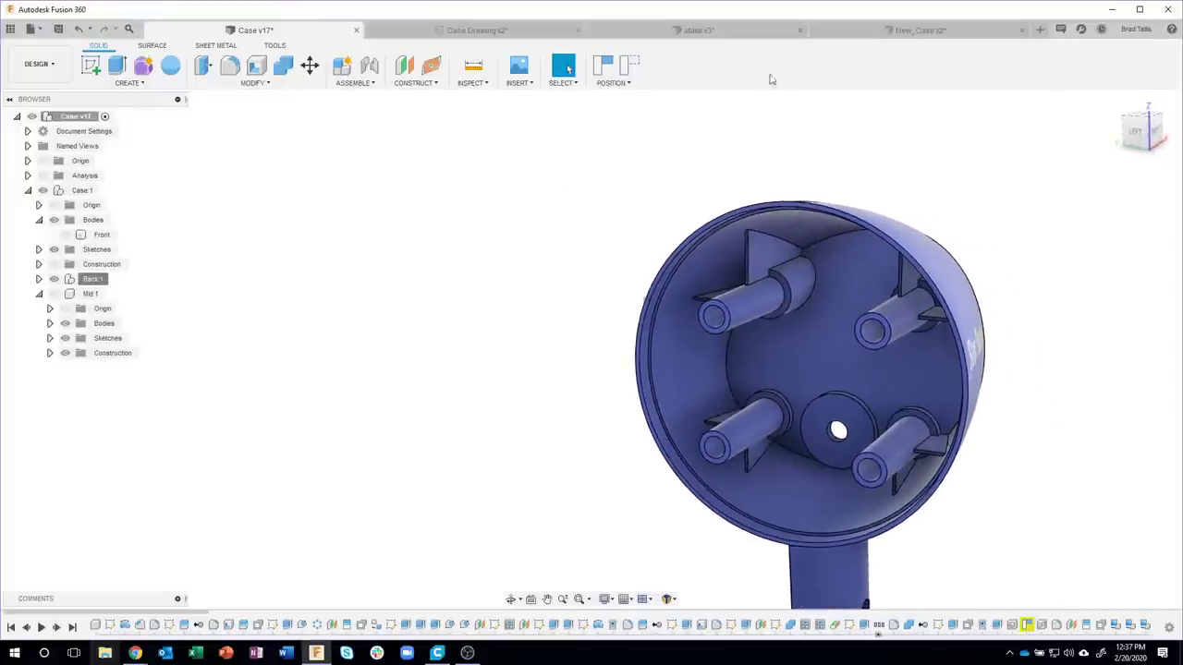
left_click(875, 35)
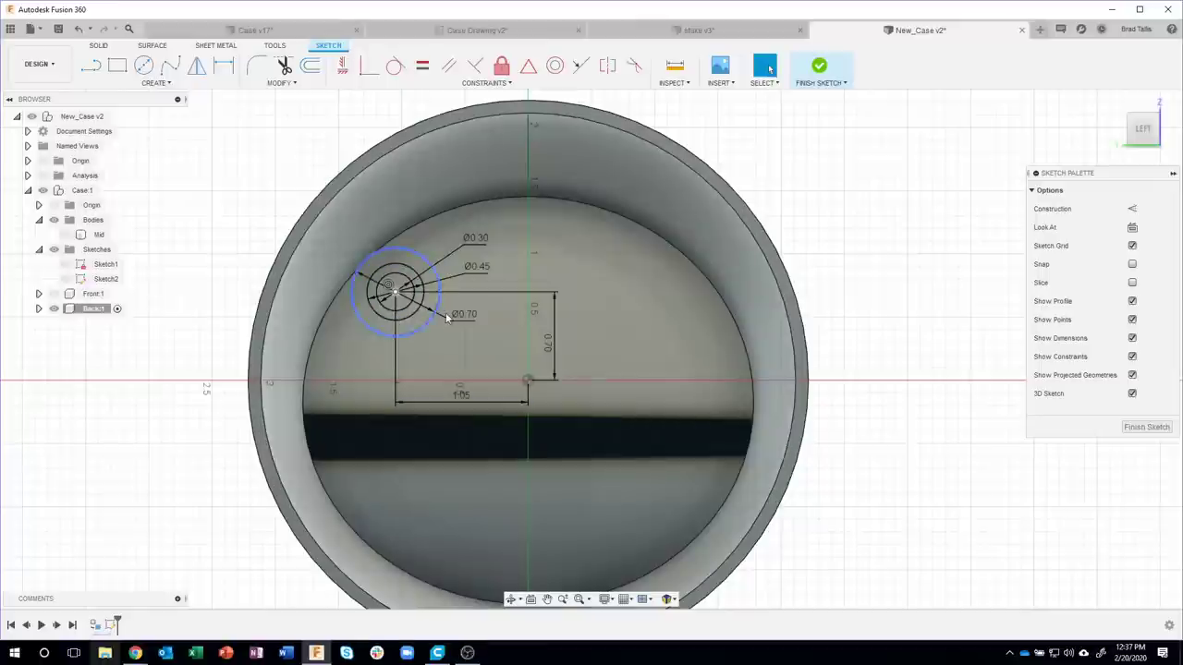
- Restore the Ø0.30 circle and draw a horizontal web line left and a vertical one above the circles
key("ctrl+z")
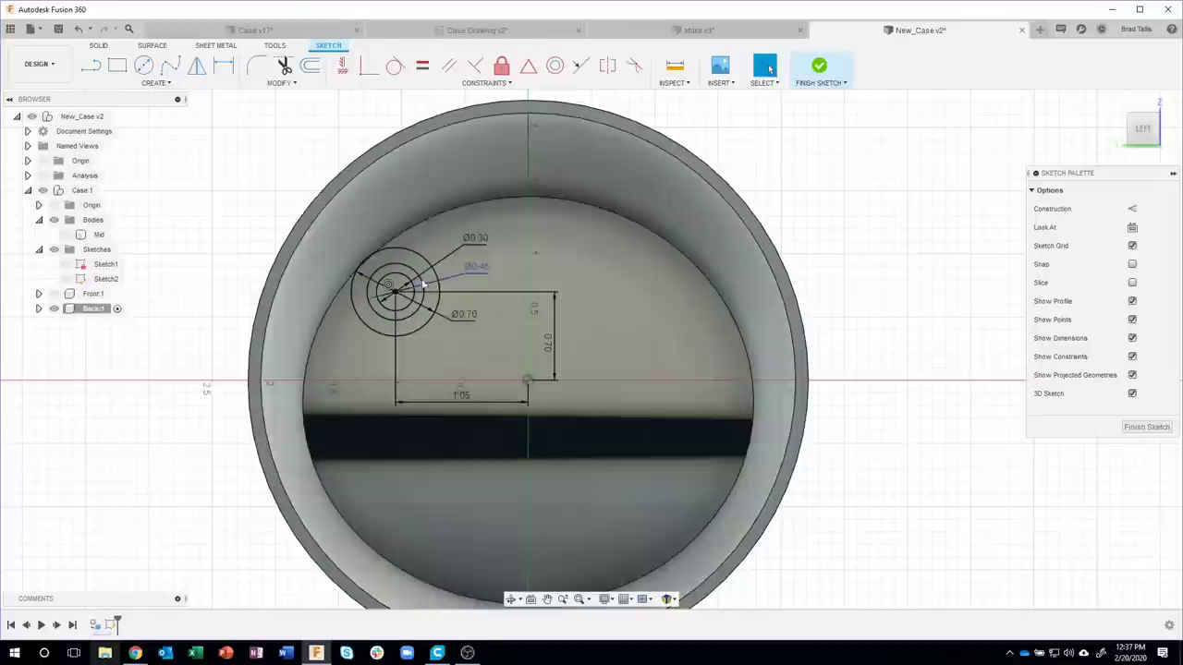
key("ctrl+y")
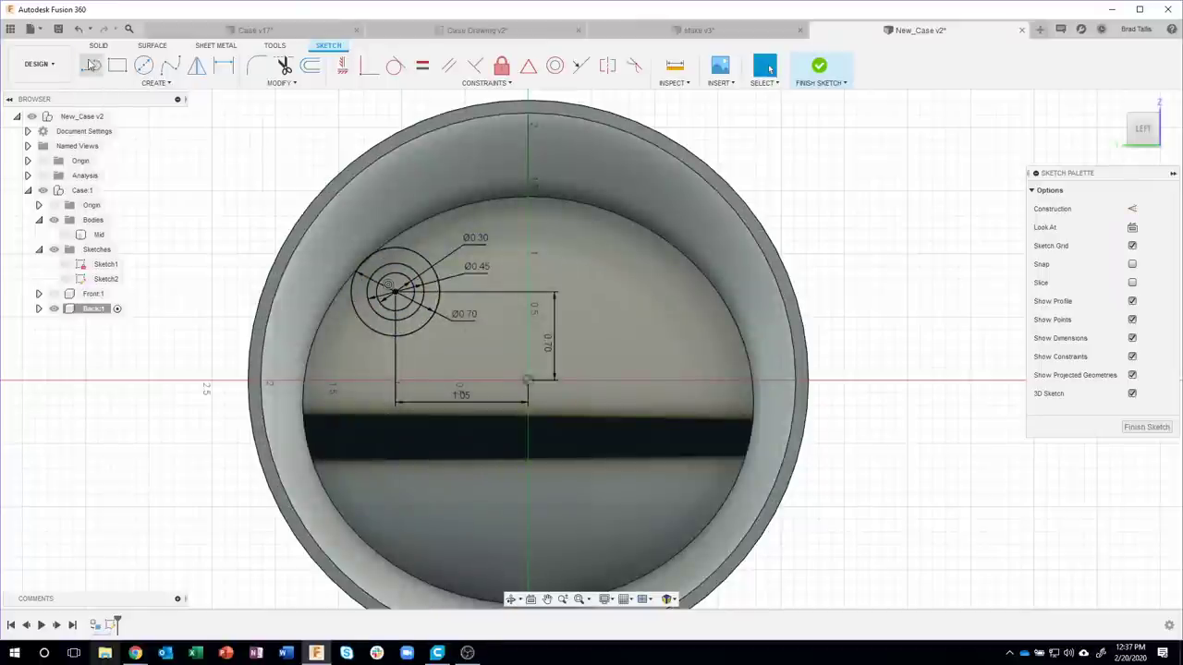
left_click(91, 65)
scroll(379, 242, "up", 2)
scroll(373, 266, "up", 2)
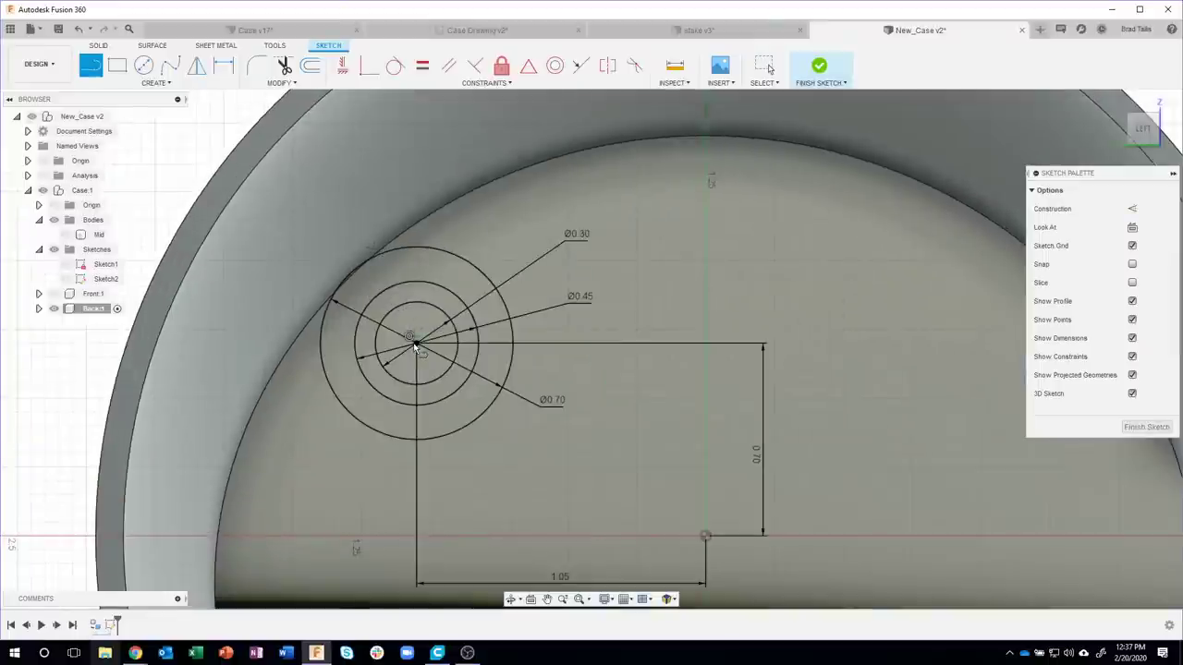
left_click(309, 343)
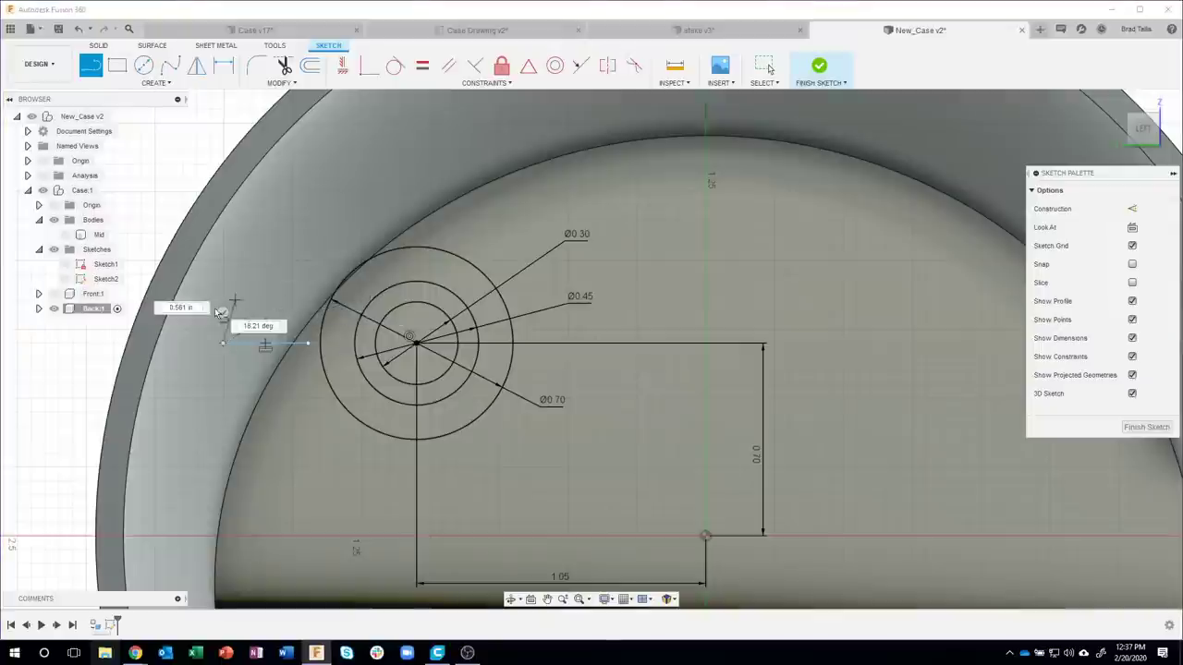
key("Escape")
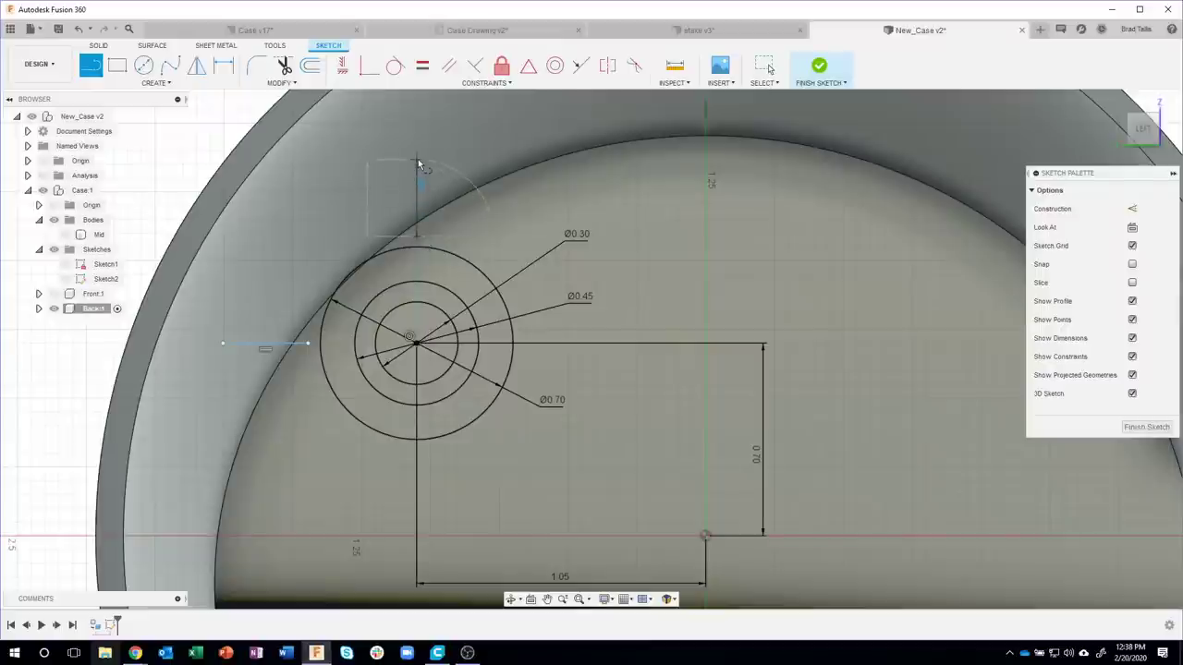
left_click(417, 159)
key("Escape")
key("Escape")
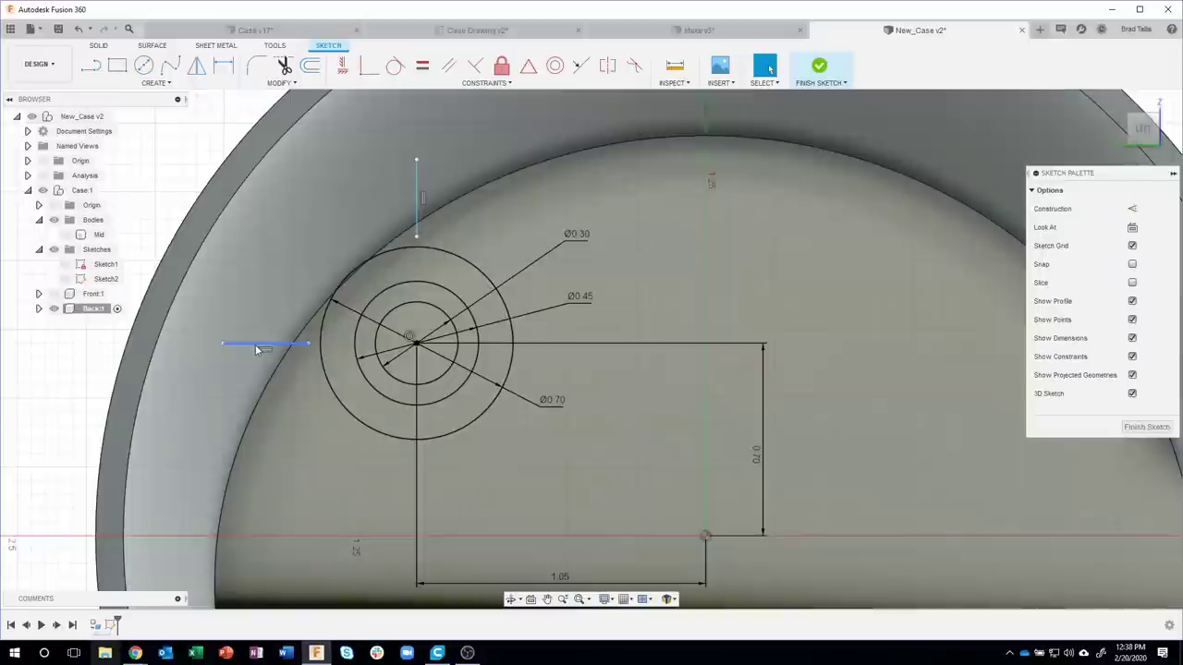
- Make both web lines coincident with the Ø0.70 outer circle
left_click_drag(256, 344, 255, 322)
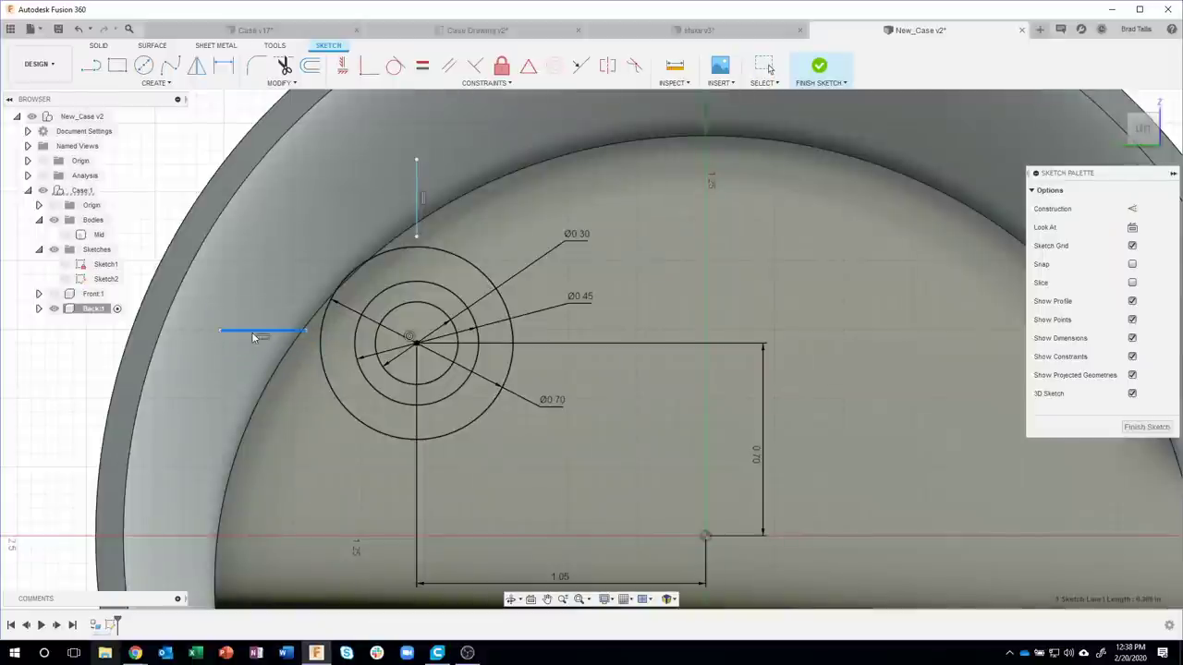
key("ctrl+z")
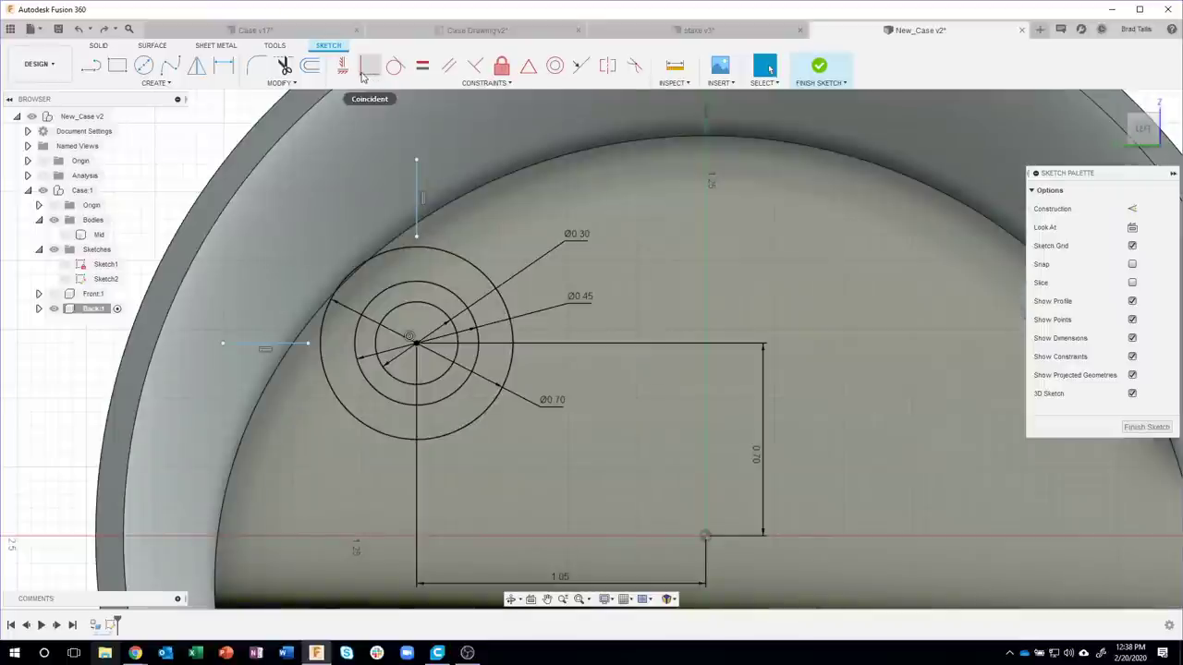
left_click(366, 74)
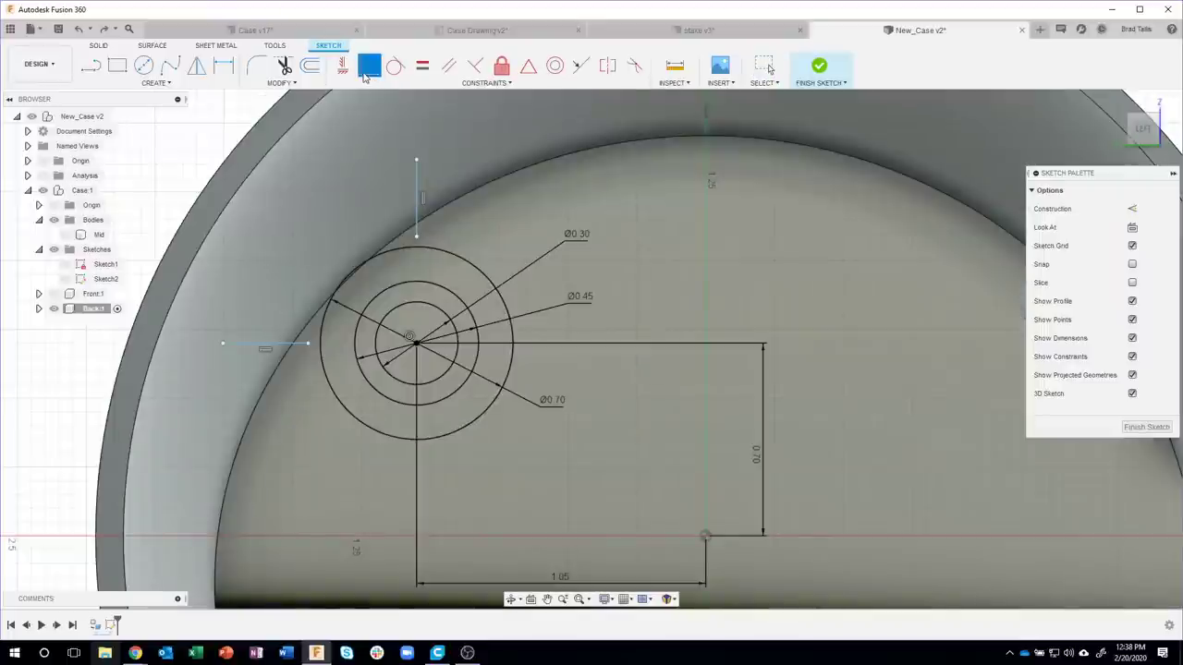
left_click(275, 345)
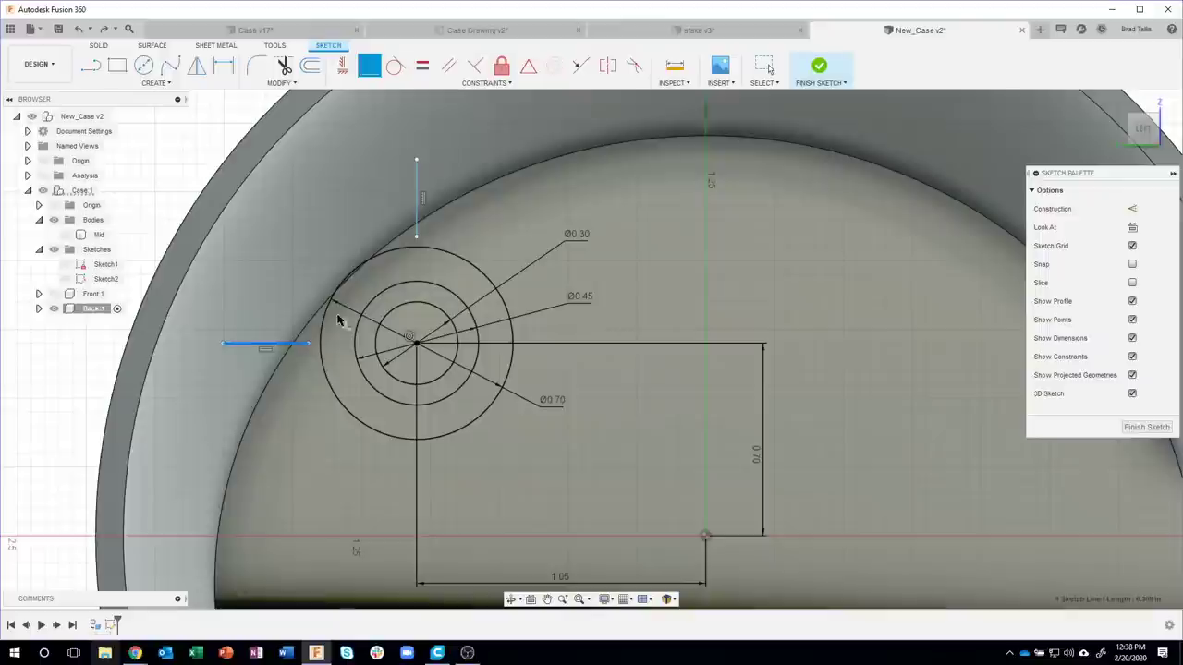
left_click(418, 344)
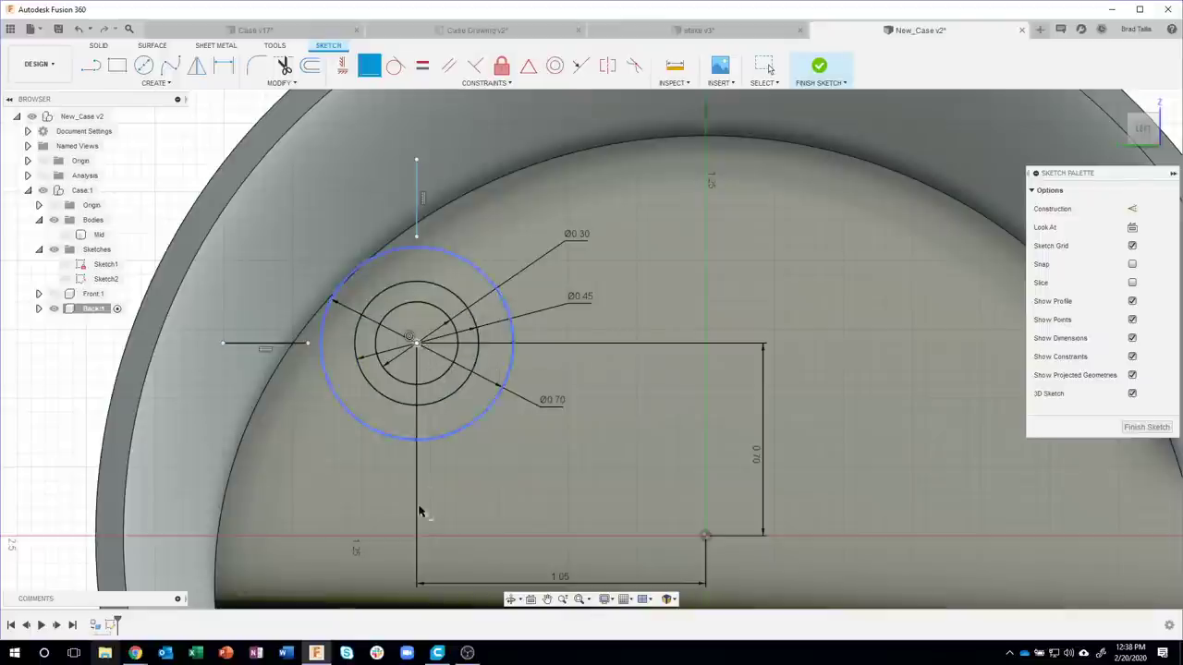
left_click(415, 208)
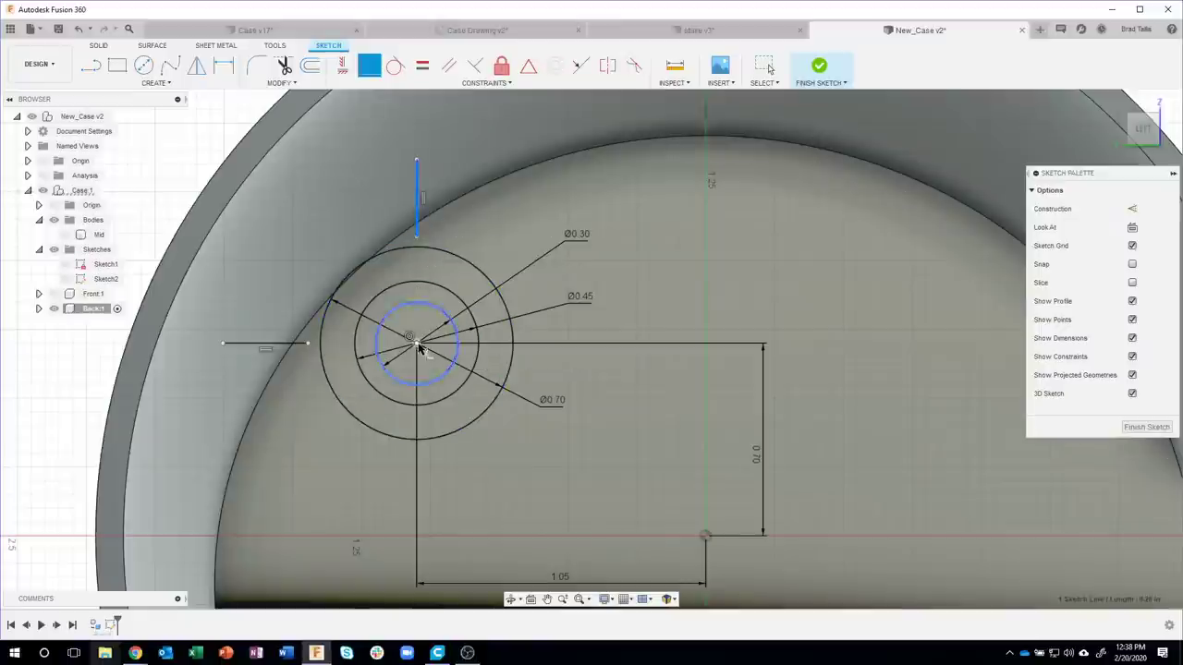
left_click(458, 255)
left_click(499, 172)
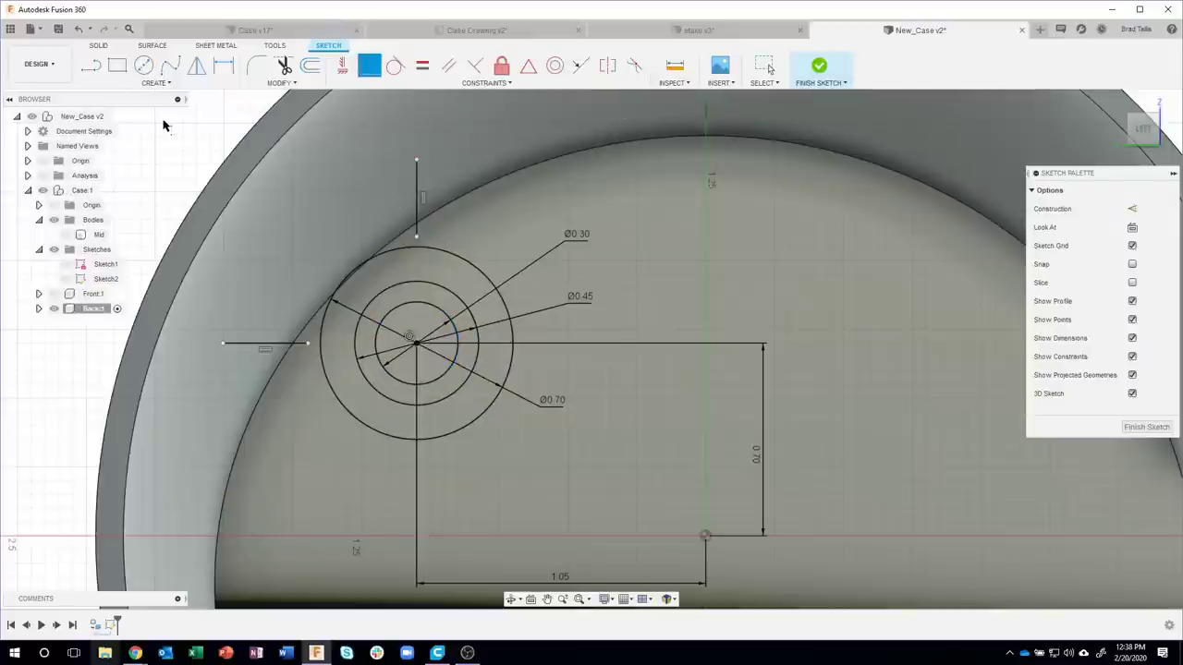
- Exit the constraint tool and zoom out to recentre the whole case
key("Escape")
scroll(182, 272, "down", 5)
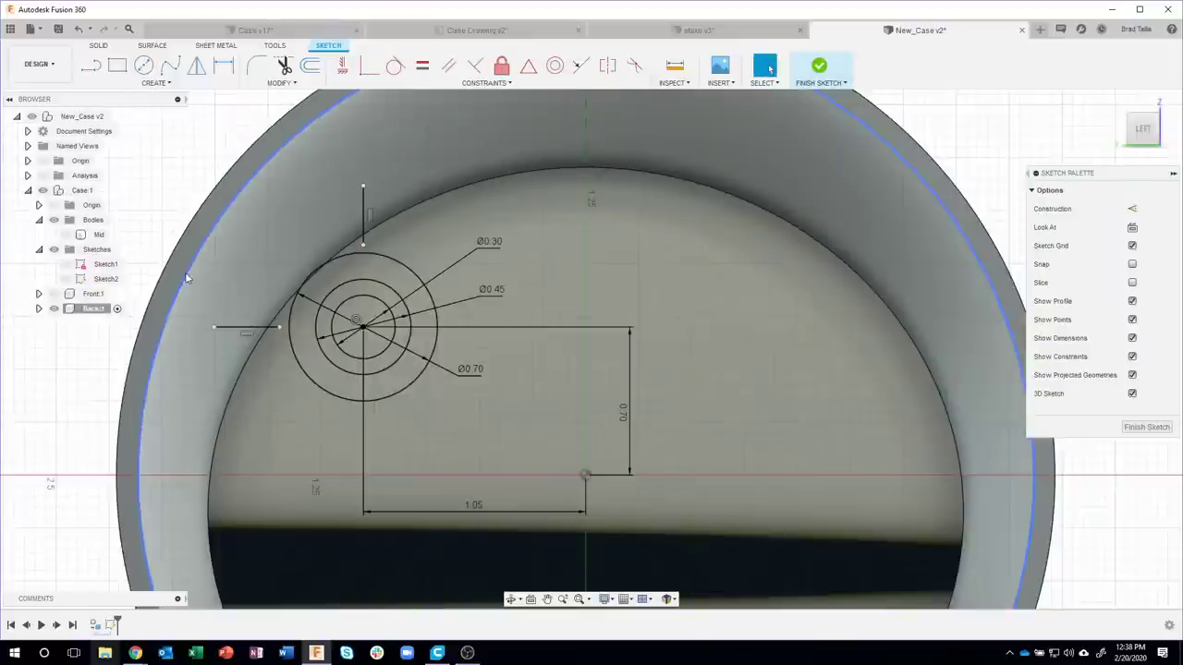
scroll(848, 397, "down", 2)
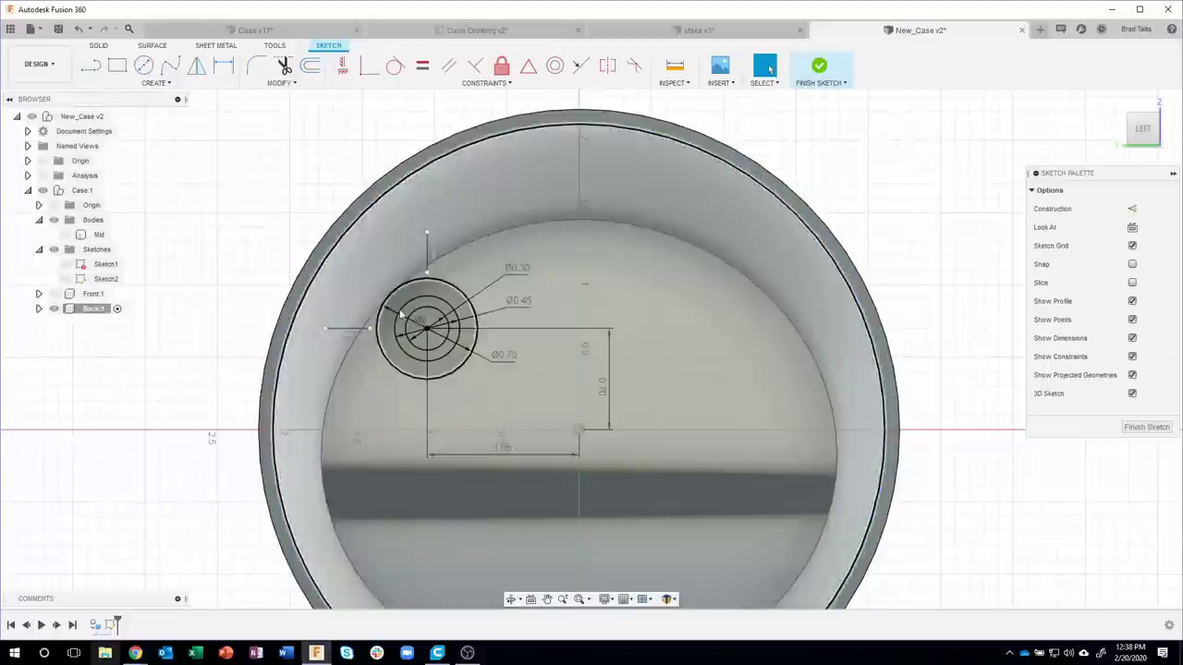
scroll(860, 236, "down", 2)
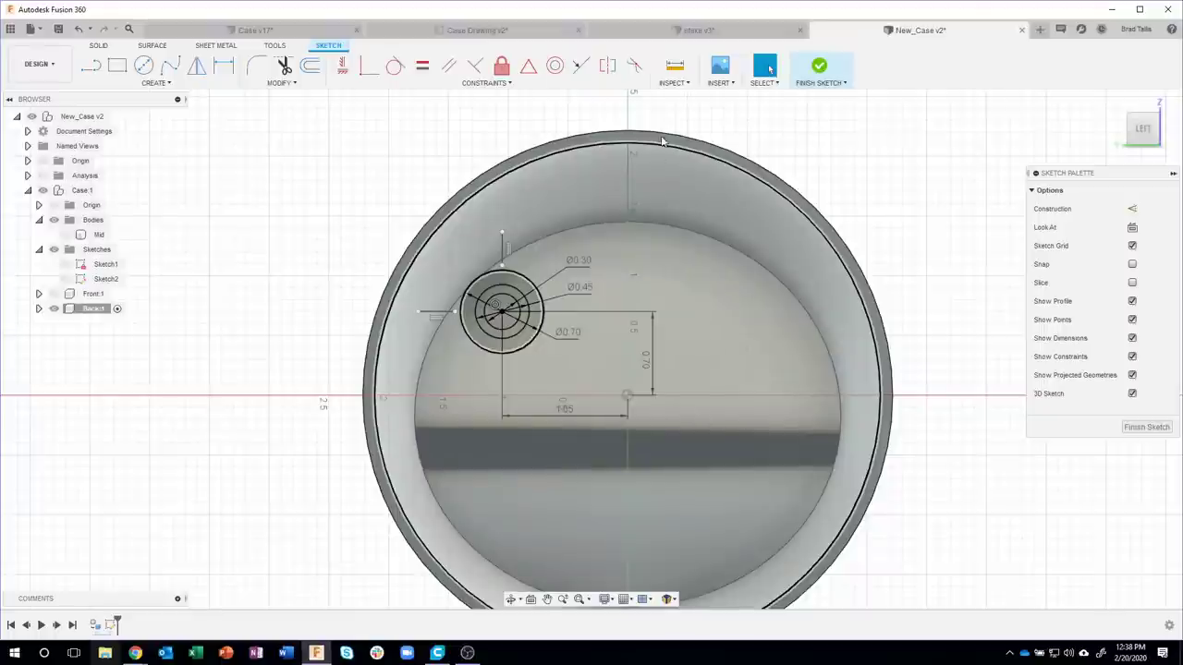
middle_click_drag(906, 237, 863, 235)
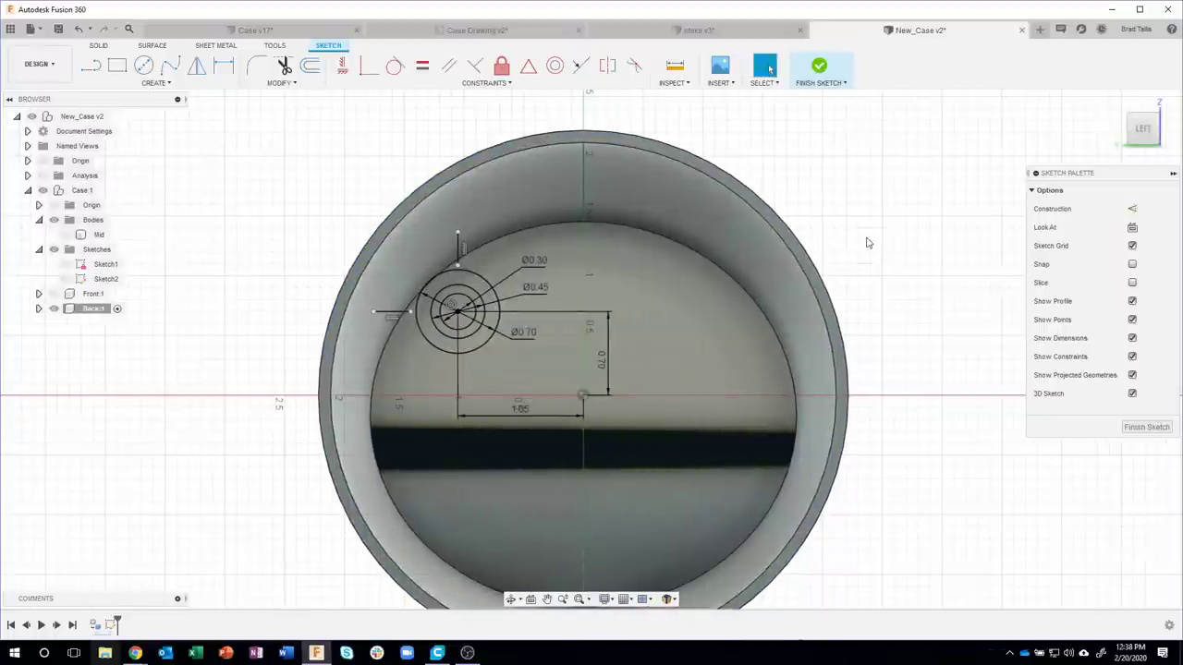
- Draw a vertical construction centre line upward from the sketch point
left_click(94, 70)
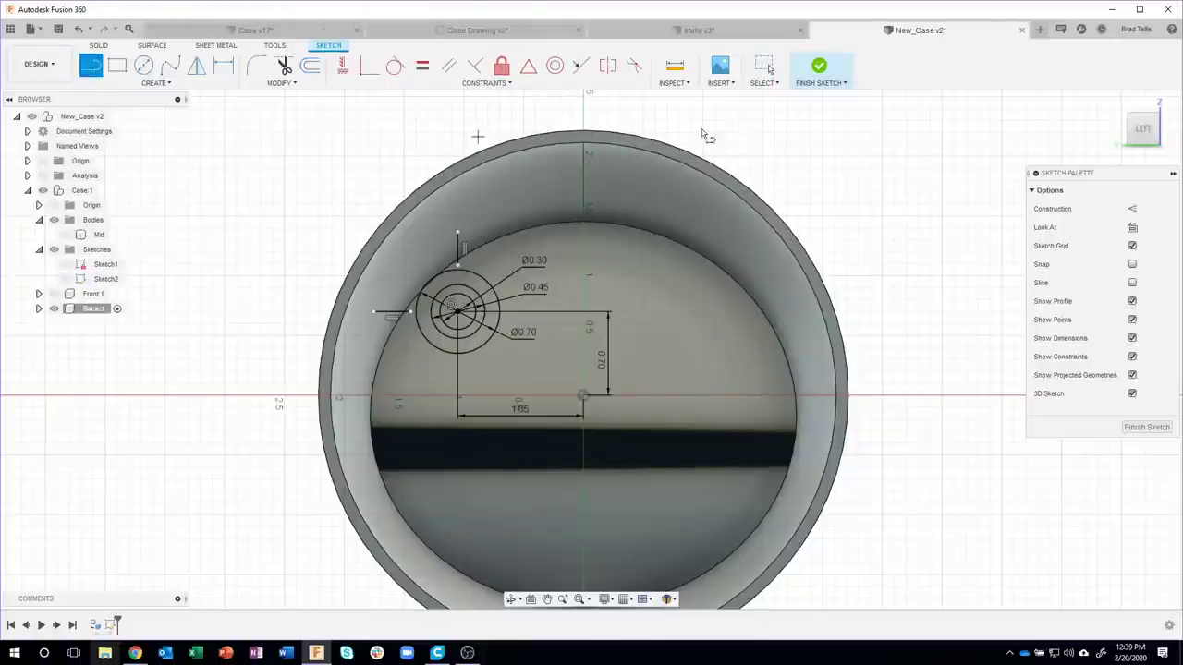
left_click(1133, 210)
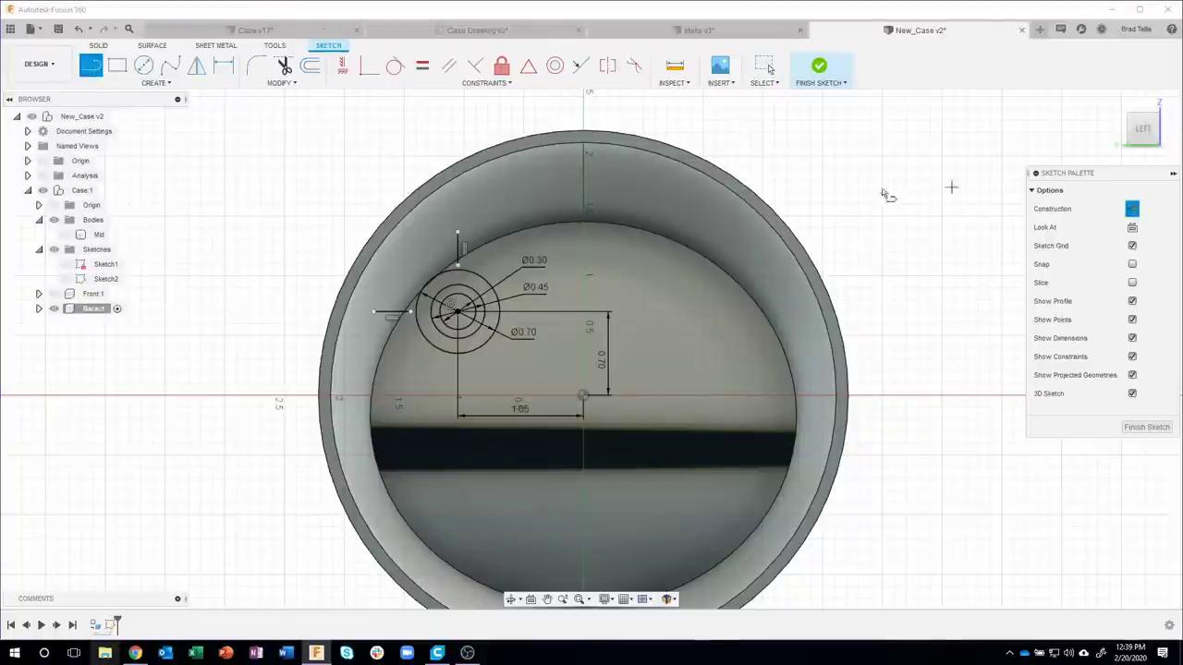
left_click(585, 395)
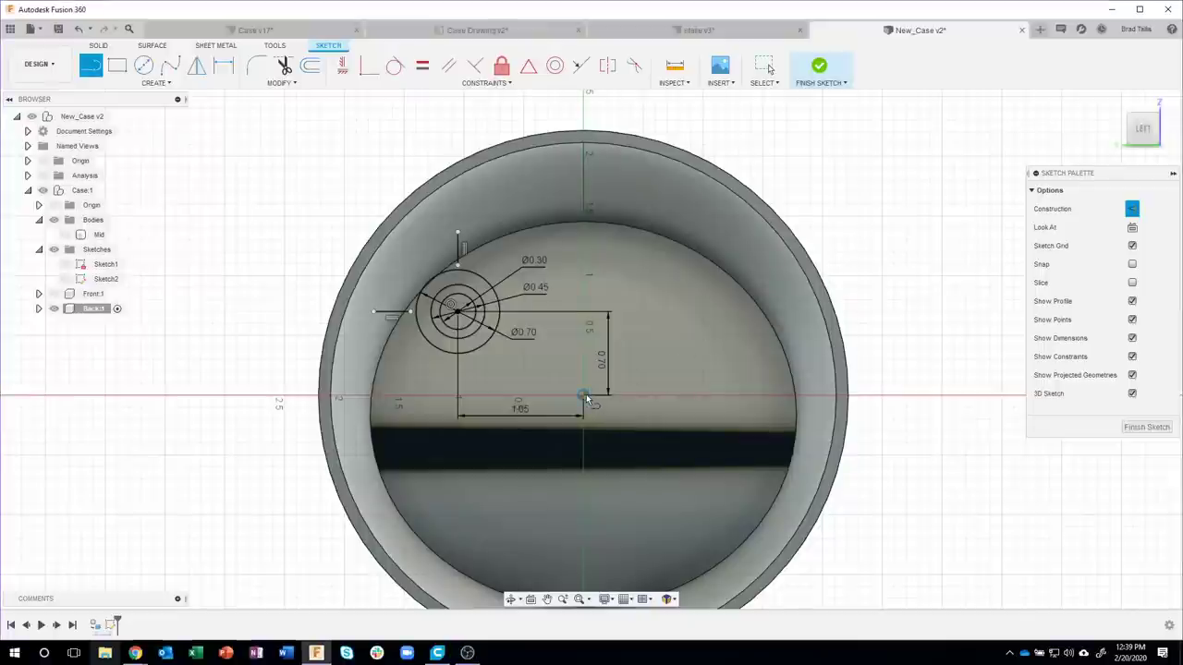
left_click(583, 103)
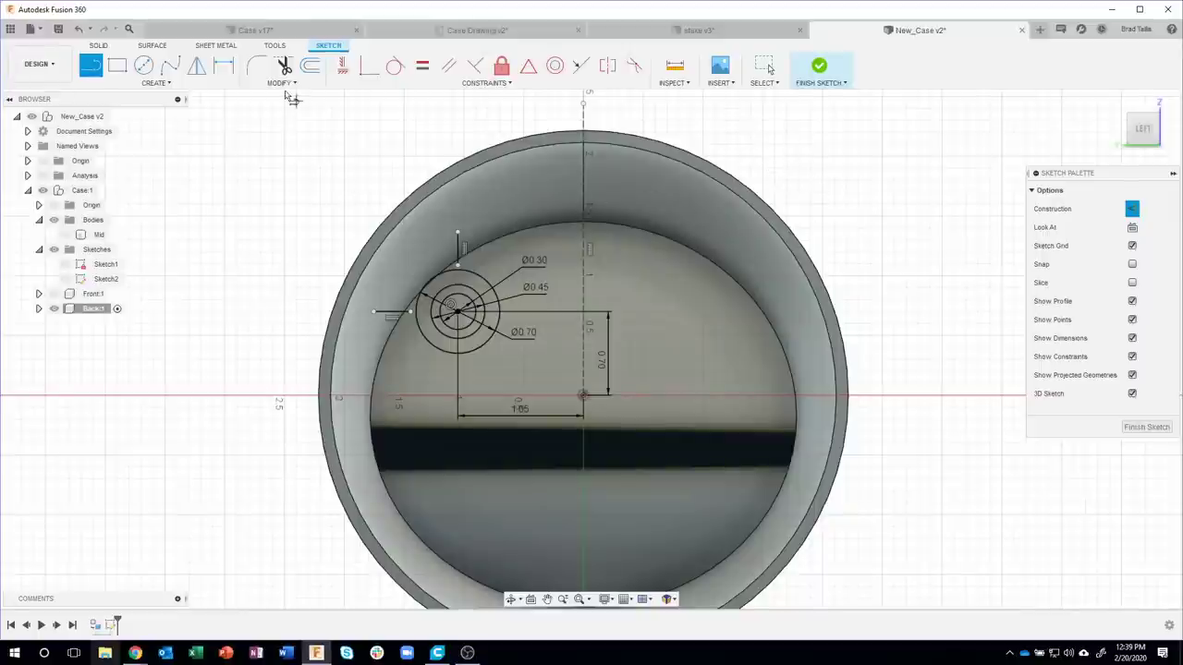
key("Escape")
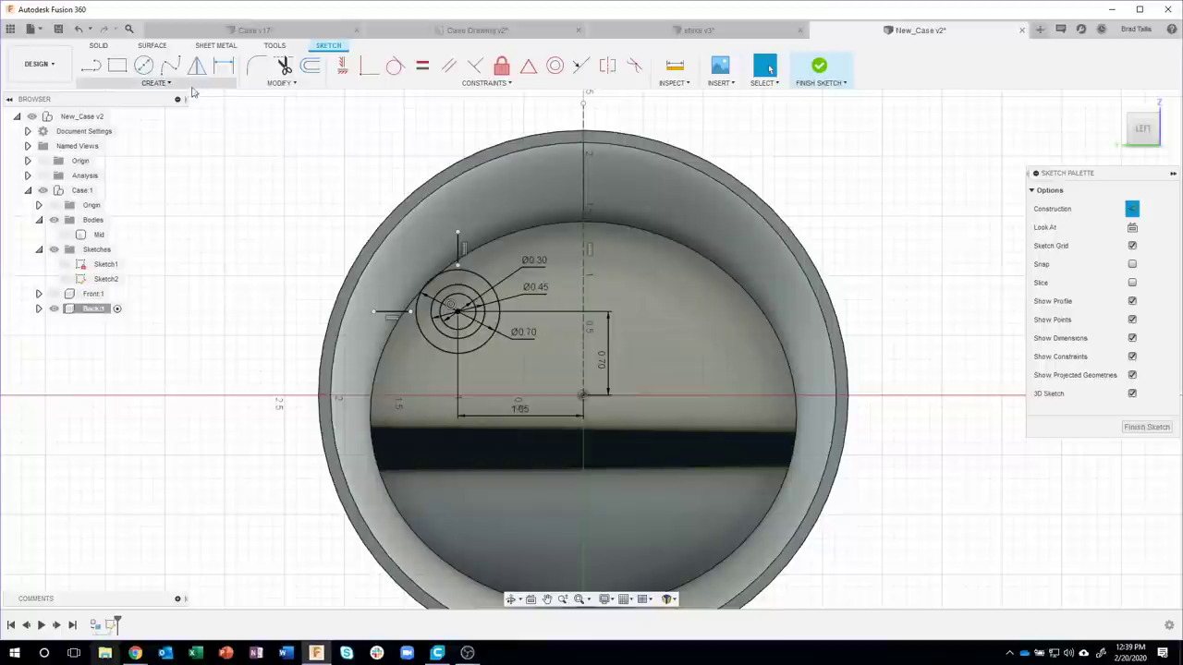
left_click(174, 88)
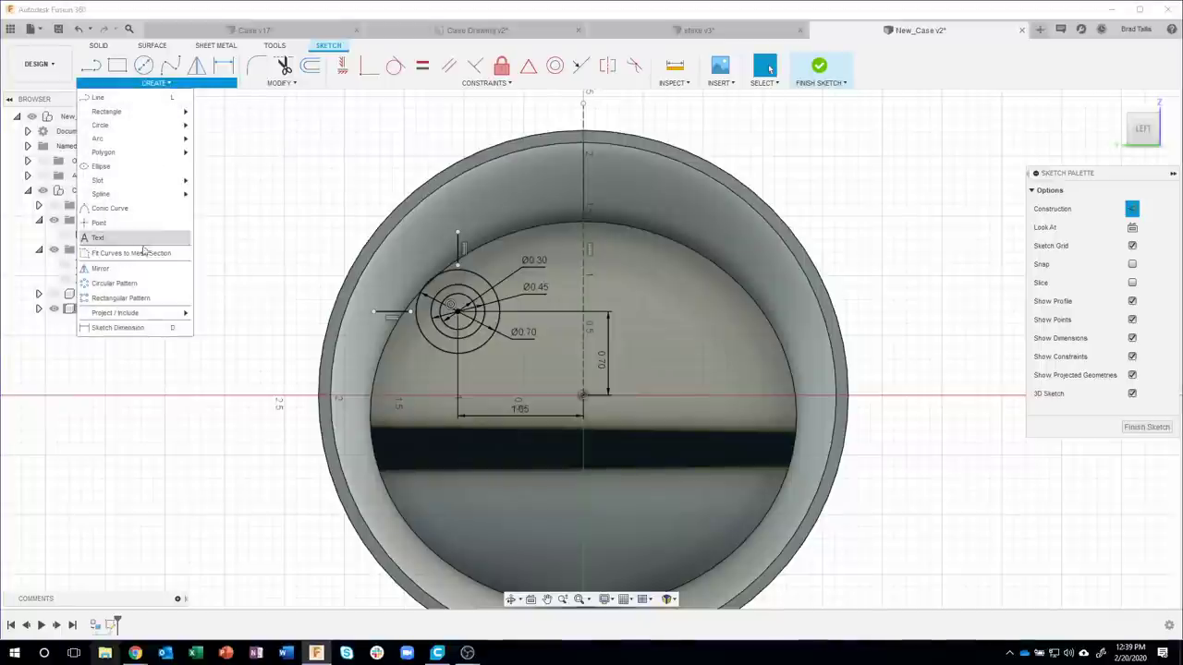
- Mirror the left concentric circles and web lines across the vertical construction centre line
left_click(100, 268)
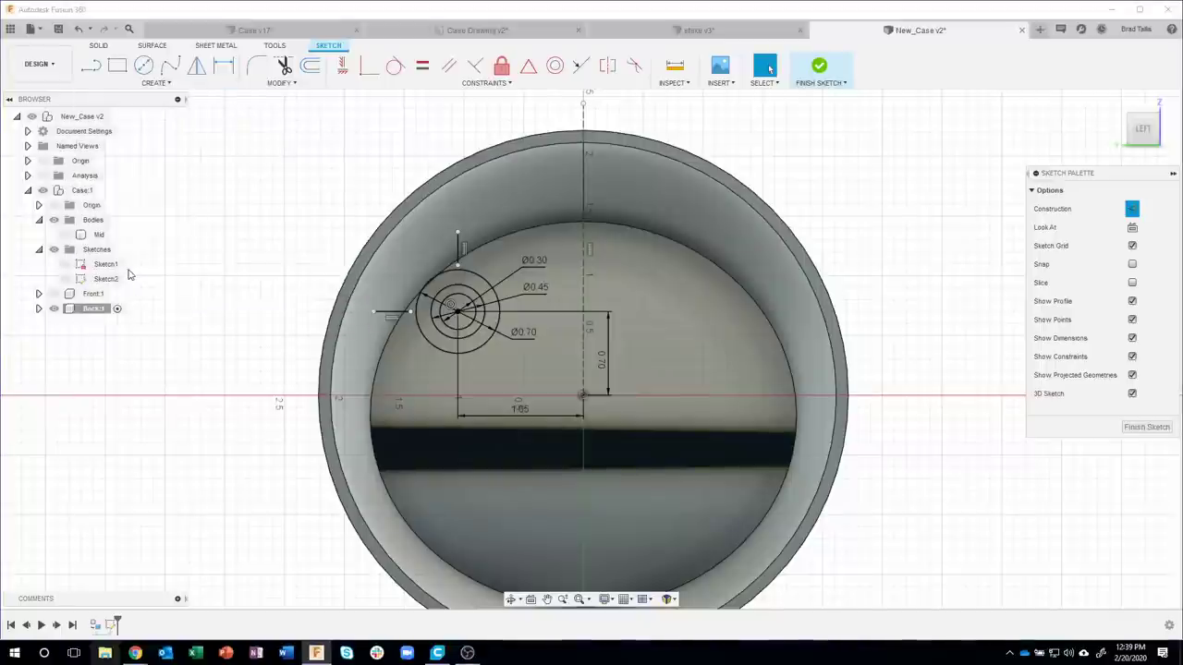
mouse_move(319, 216)
left_mouse_down()
mouse_move(515, 370)
mouse_move(758, 482)
mouse_move(631, 402)
mouse_move(531, 369)
left_mouse_up()
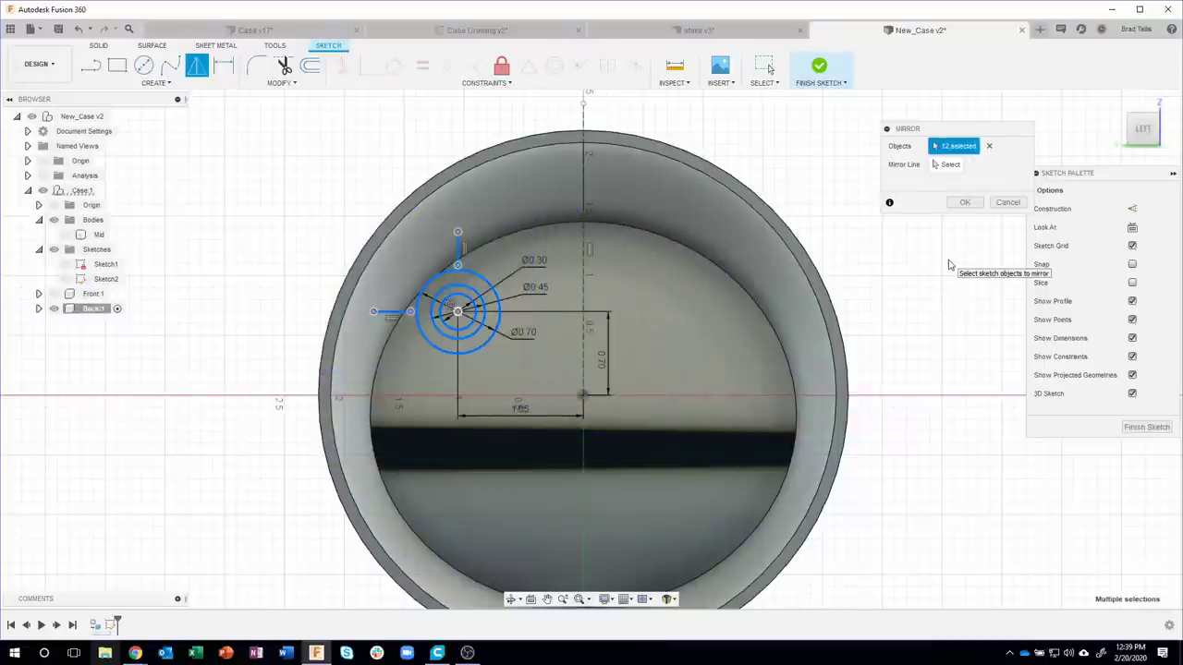
left_click(949, 167)
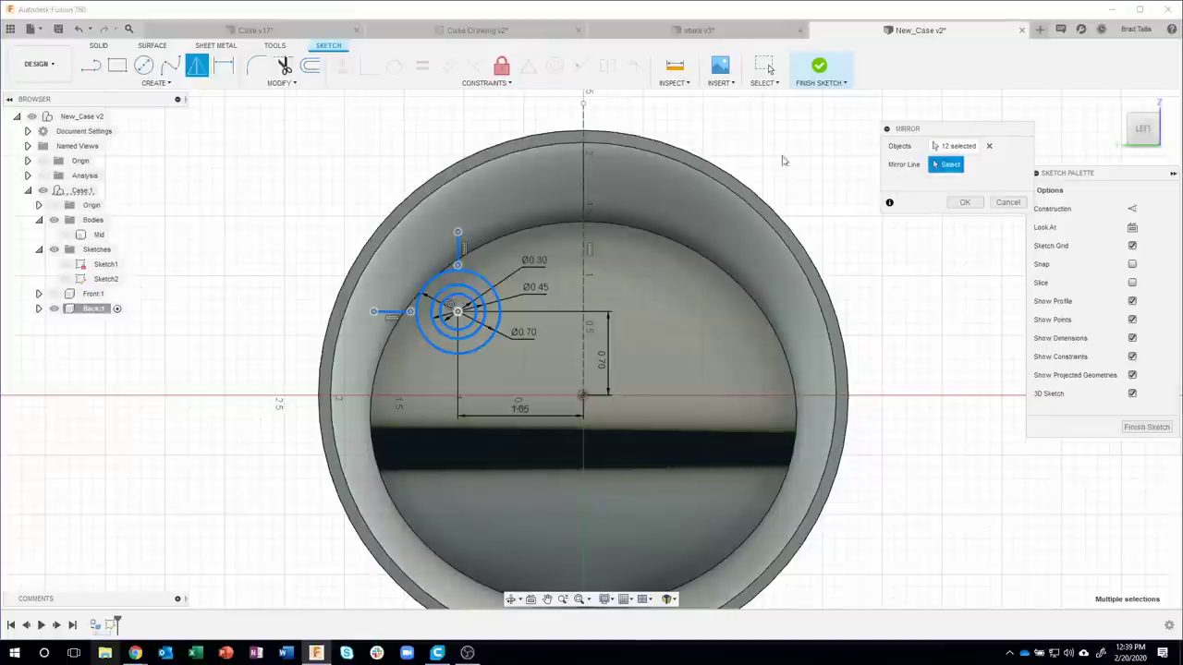
left_click(582, 121)
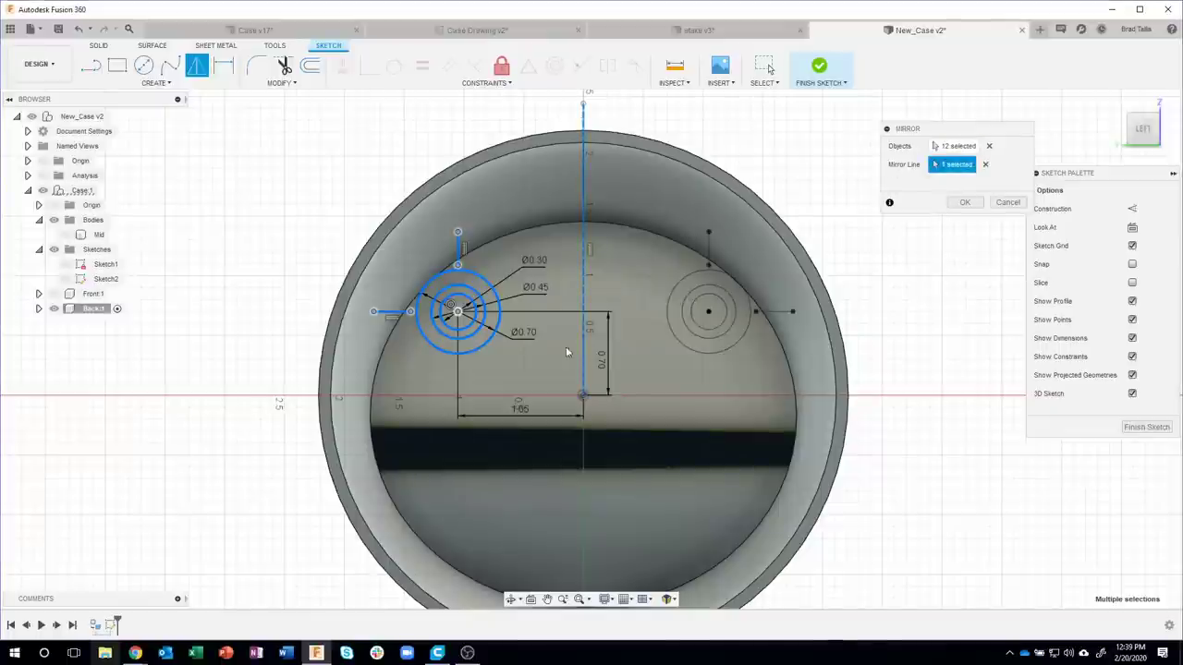
left_click(961, 204)
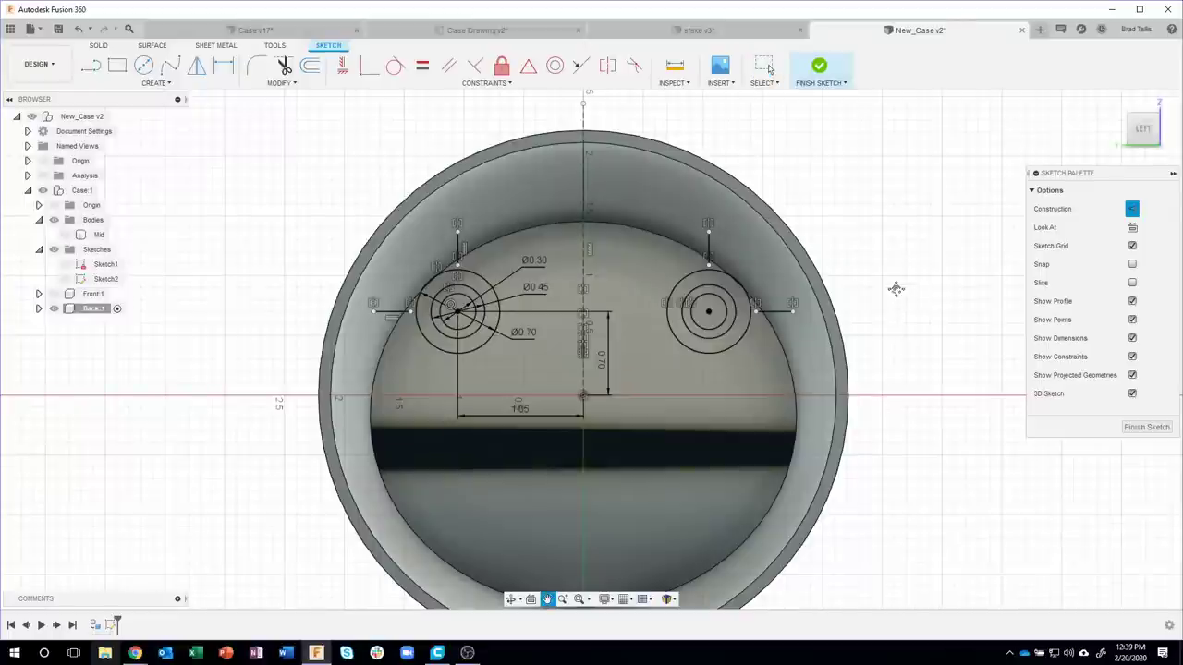
middle_click_drag(895, 286, 886, 227)
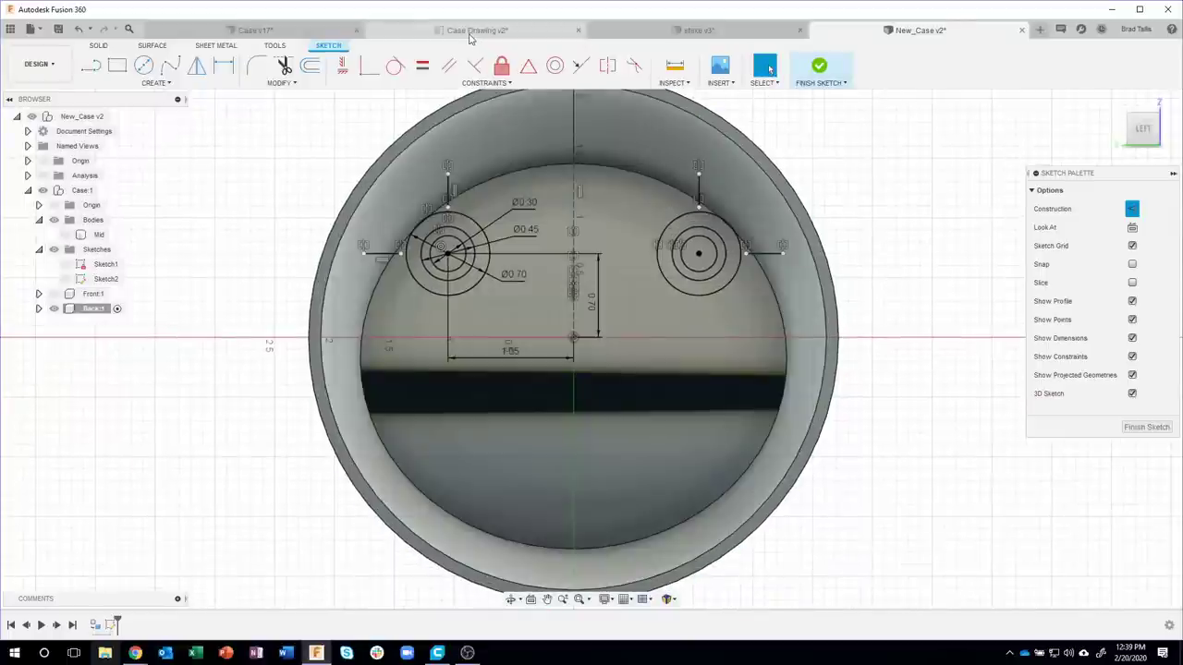
left_click(474, 35)
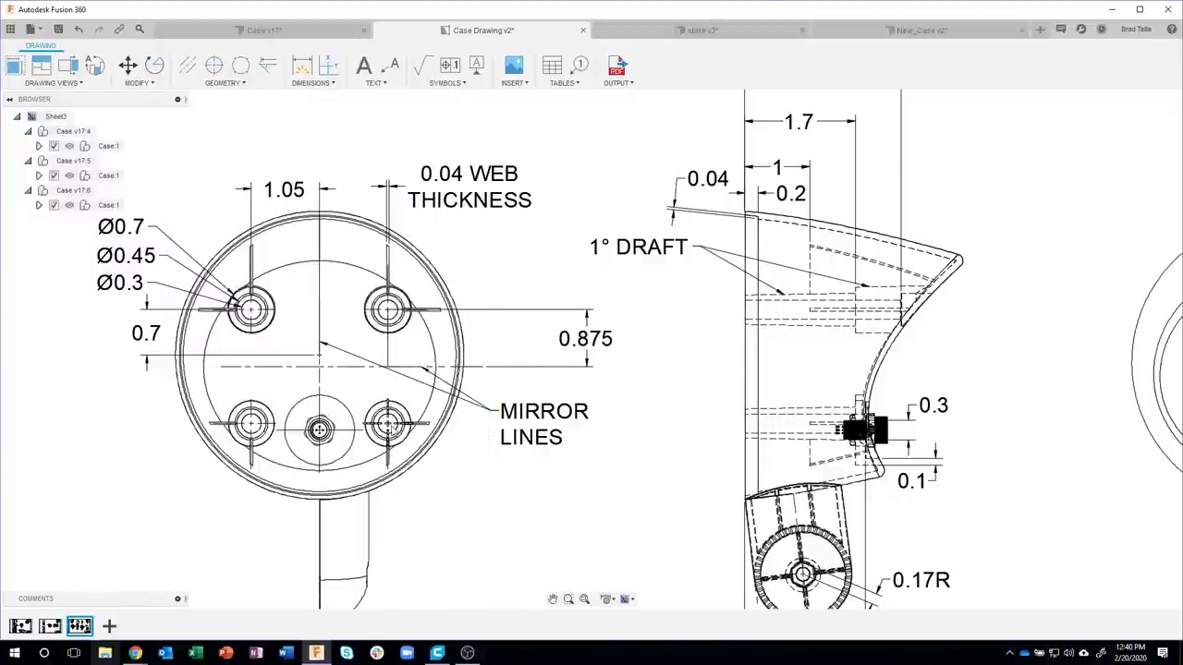
left_click(855, 32)
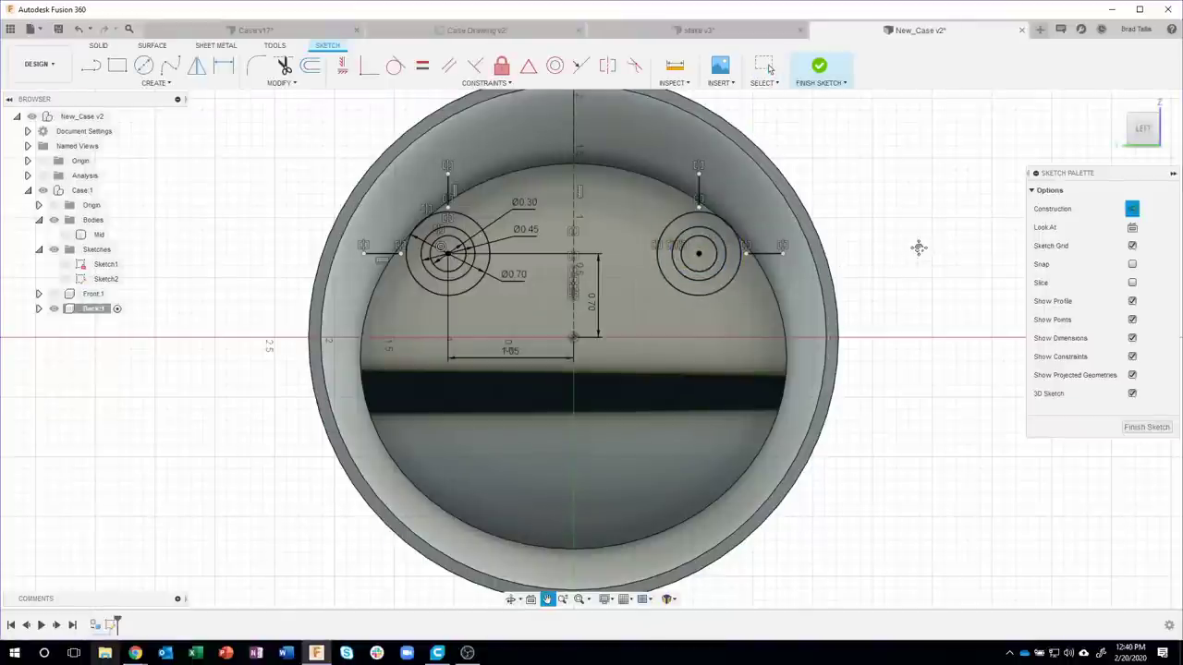
- Draw a 0.875 vertical construction line down from the right standoff's centre
middle_click_drag(919, 246, 837, 246)
left_click(96, 67)
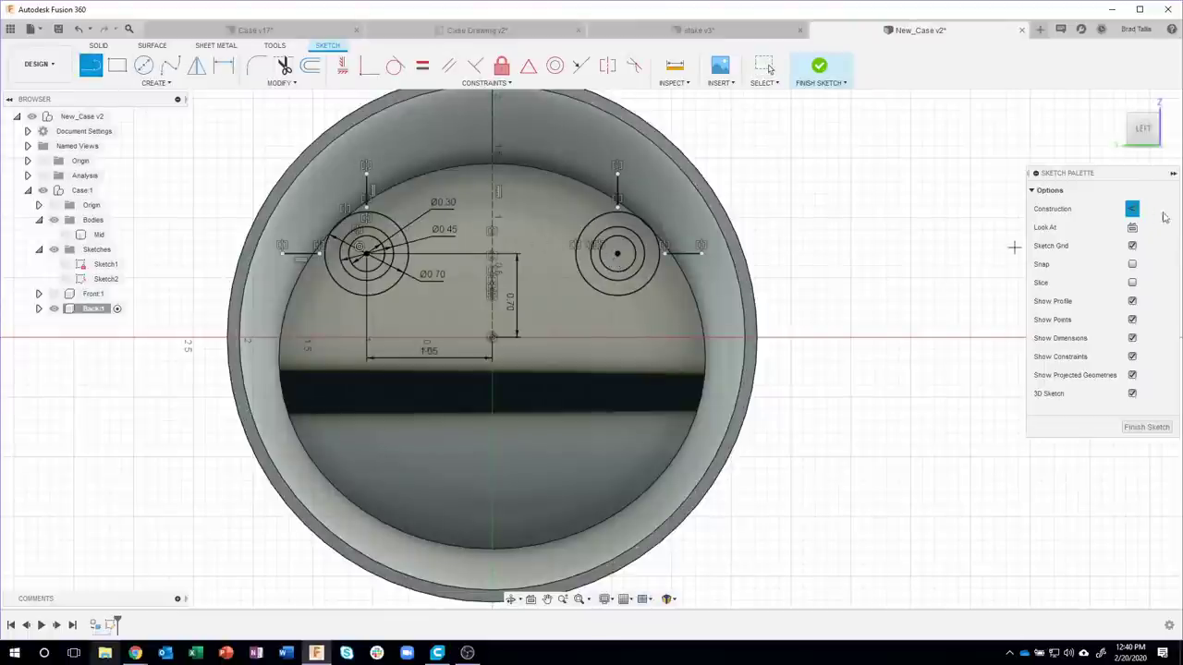
left_click(1133, 210)
type("875")
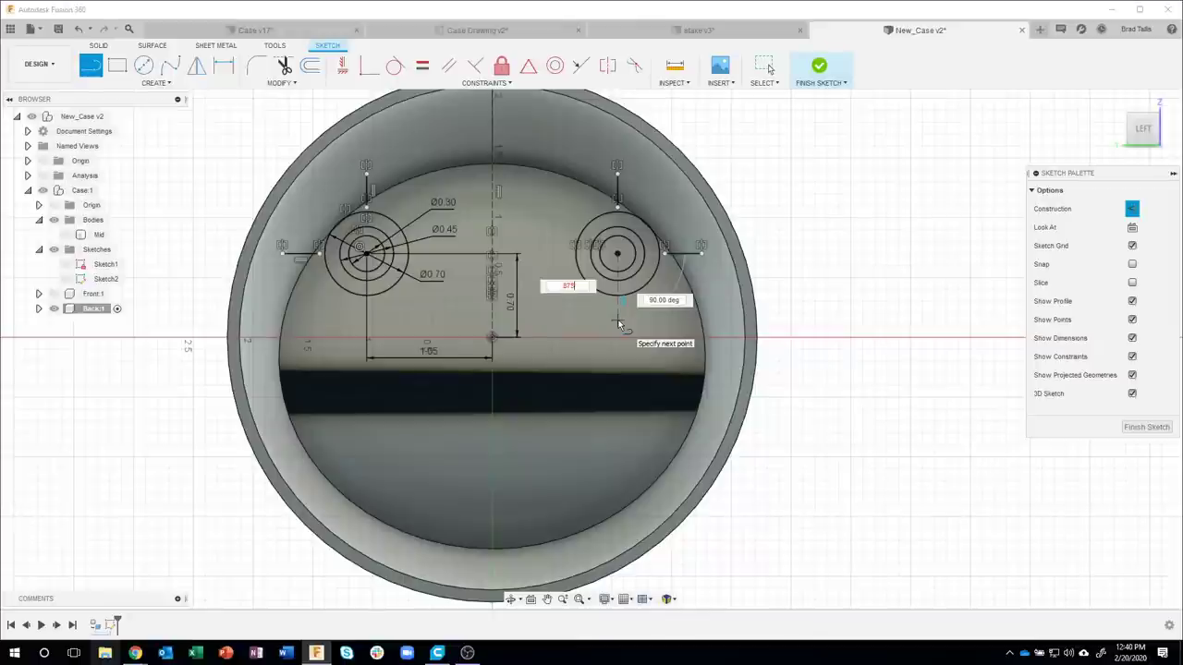
key("Tab")
key("Return")
key("Escape")
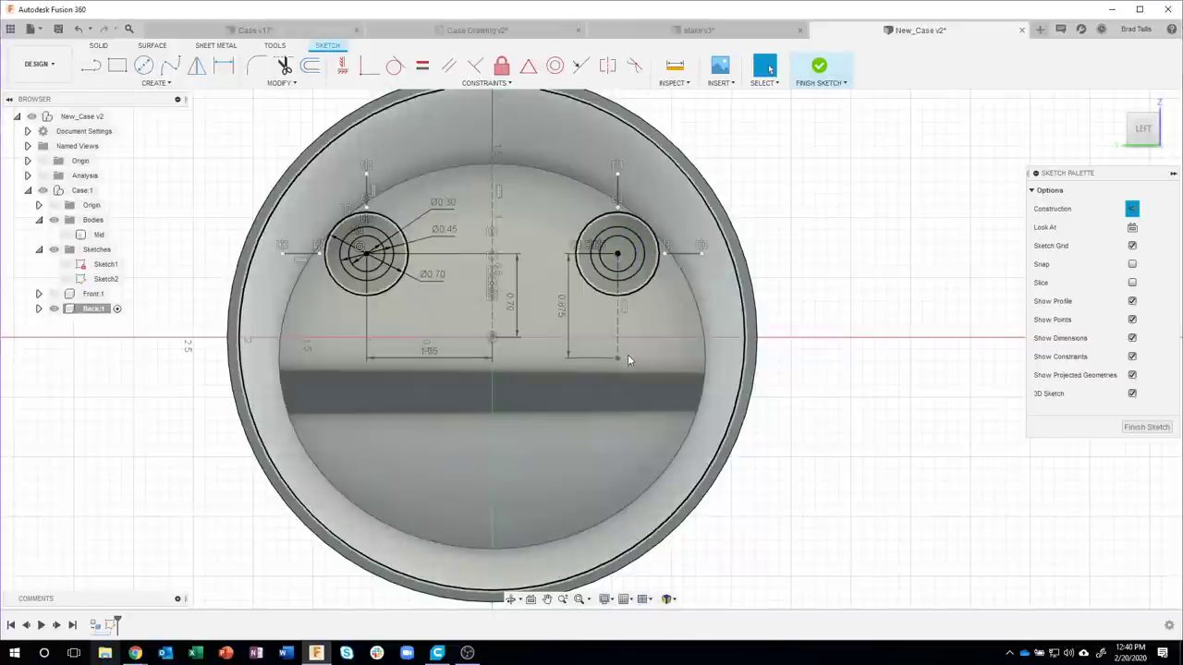
- Add a horizontal construction line running rightward from that line's lower end
key("l")
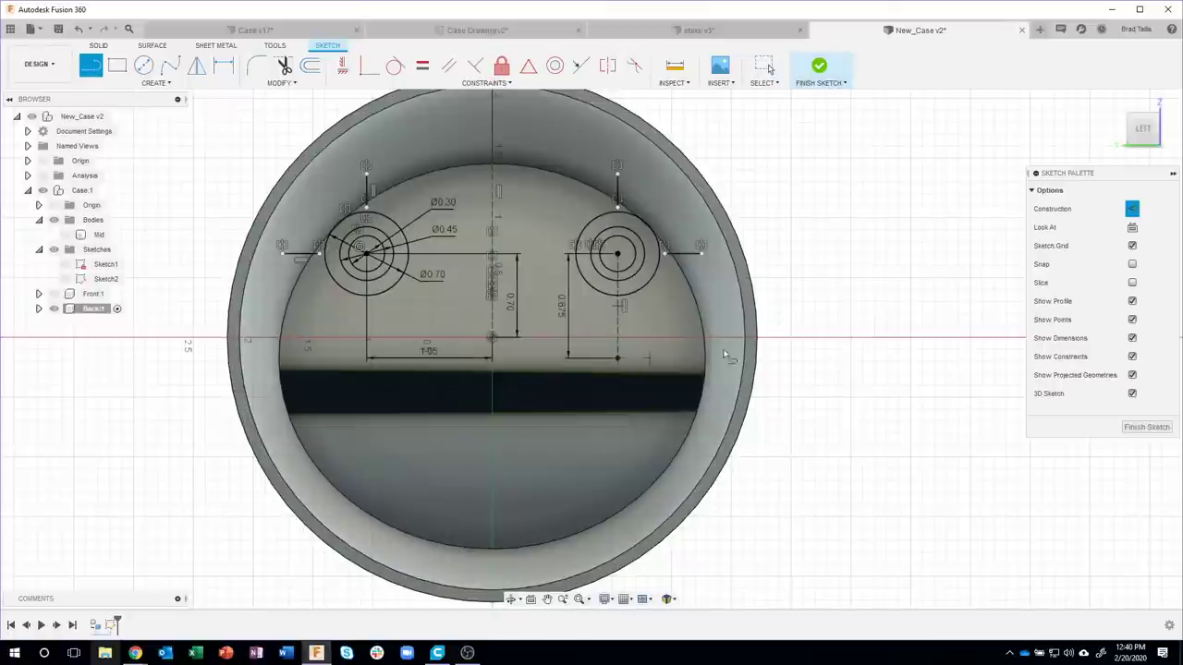
left_click(806, 360)
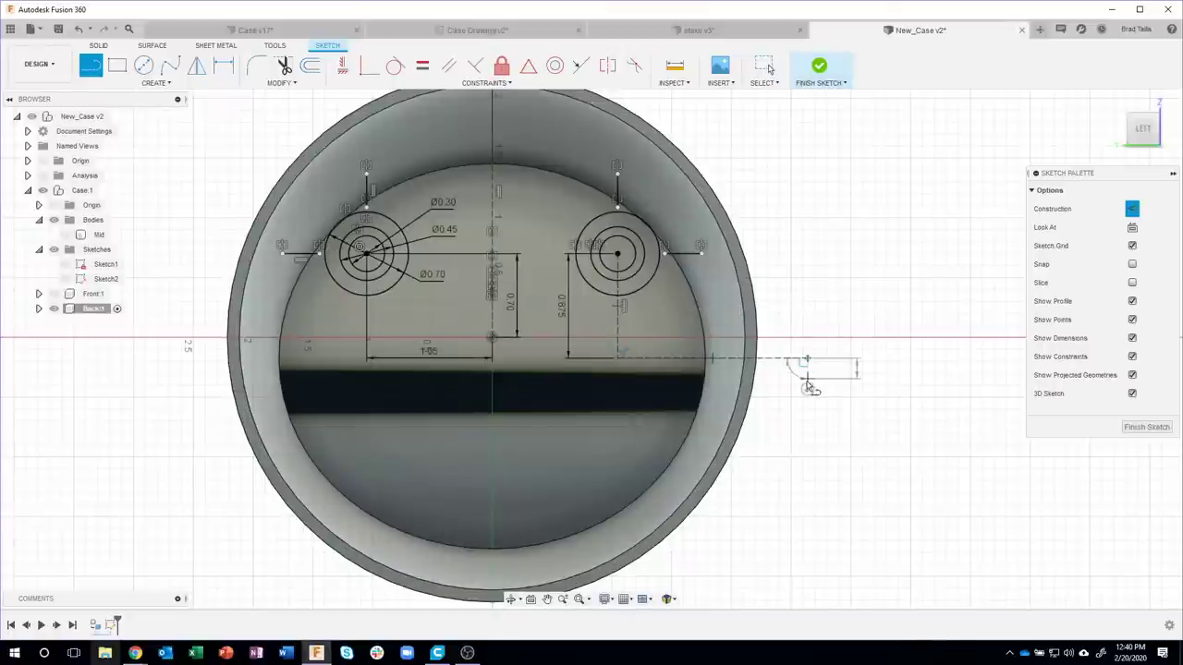
key("Escape")
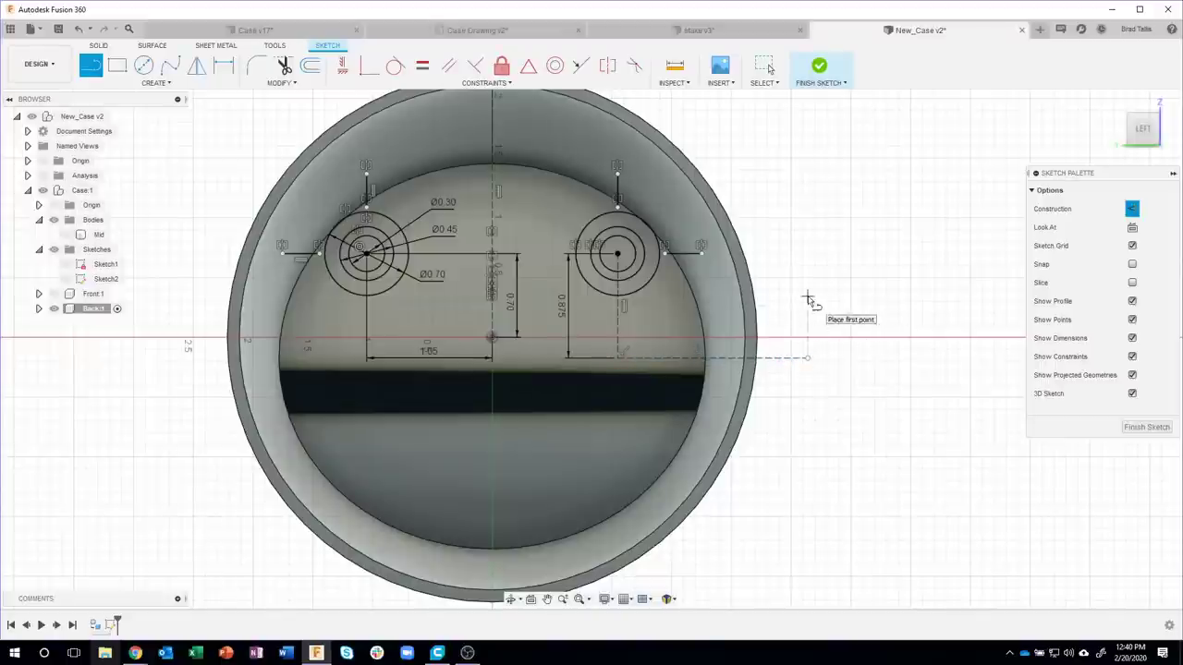
key("Escape")
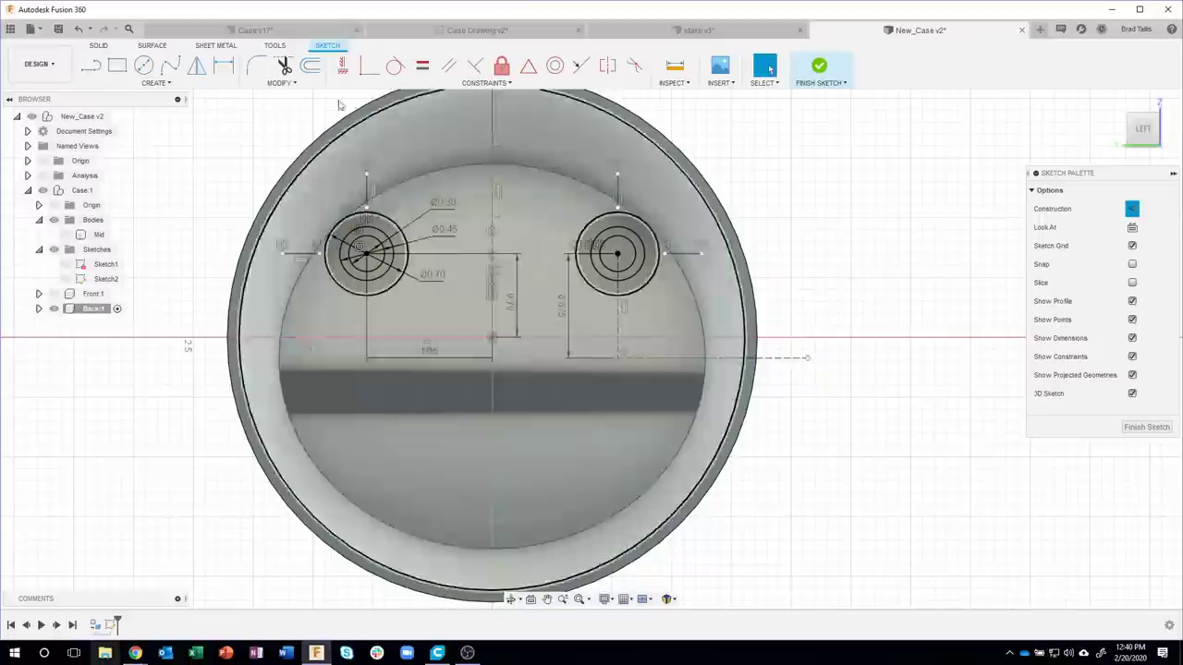
- Mirror both upper circle sets downward across the dashed horizontal construction line
left_click(197, 67)
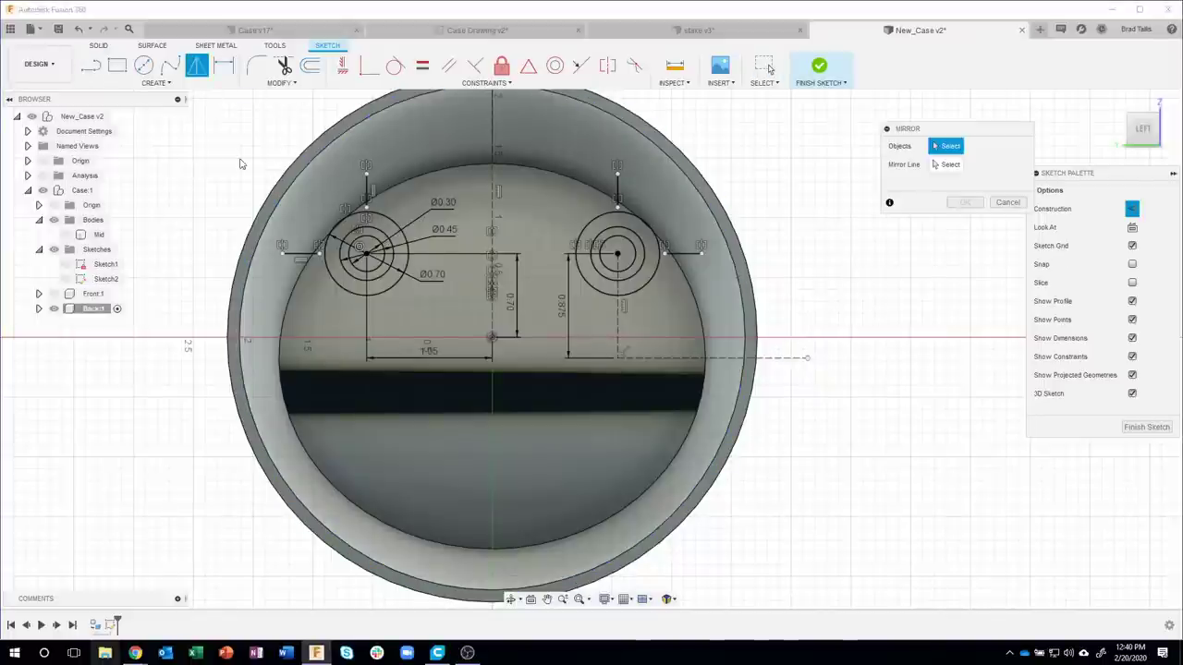
left_click_drag(240, 150, 722, 319)
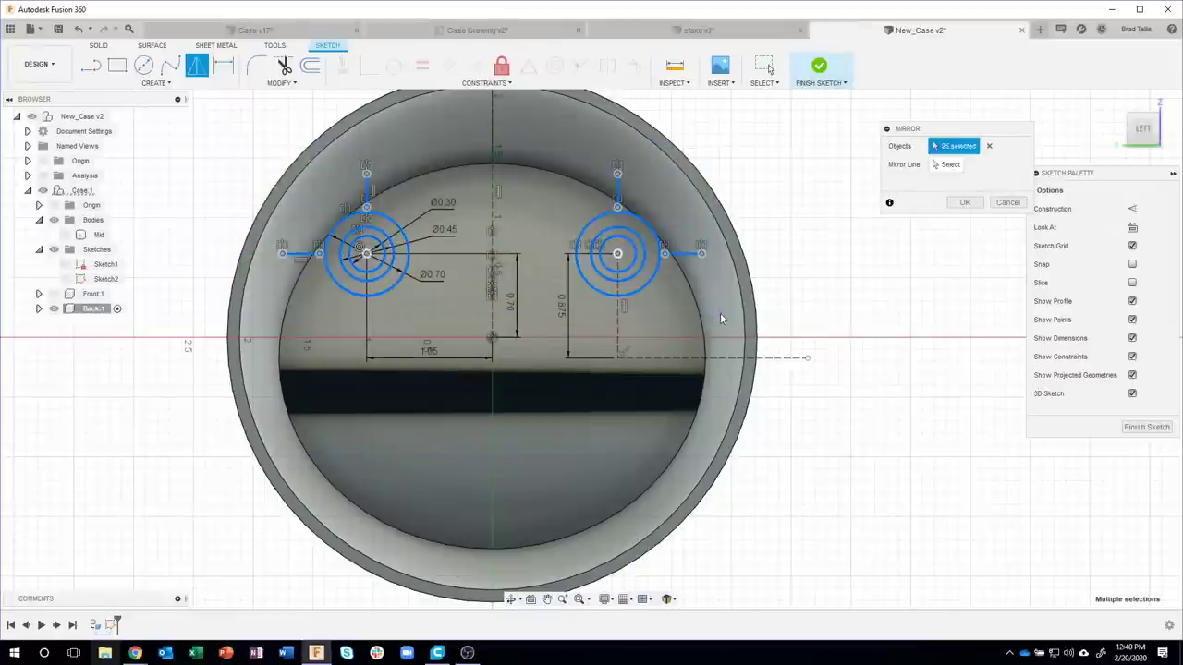
left_click(955, 169)
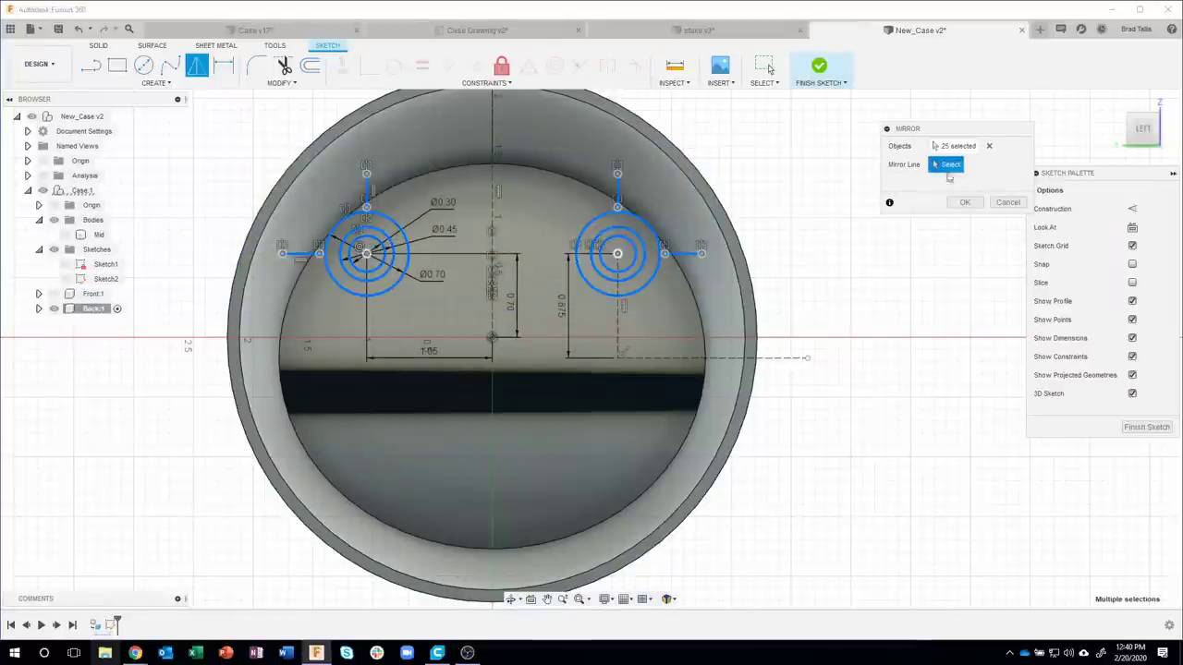
left_click(785, 357)
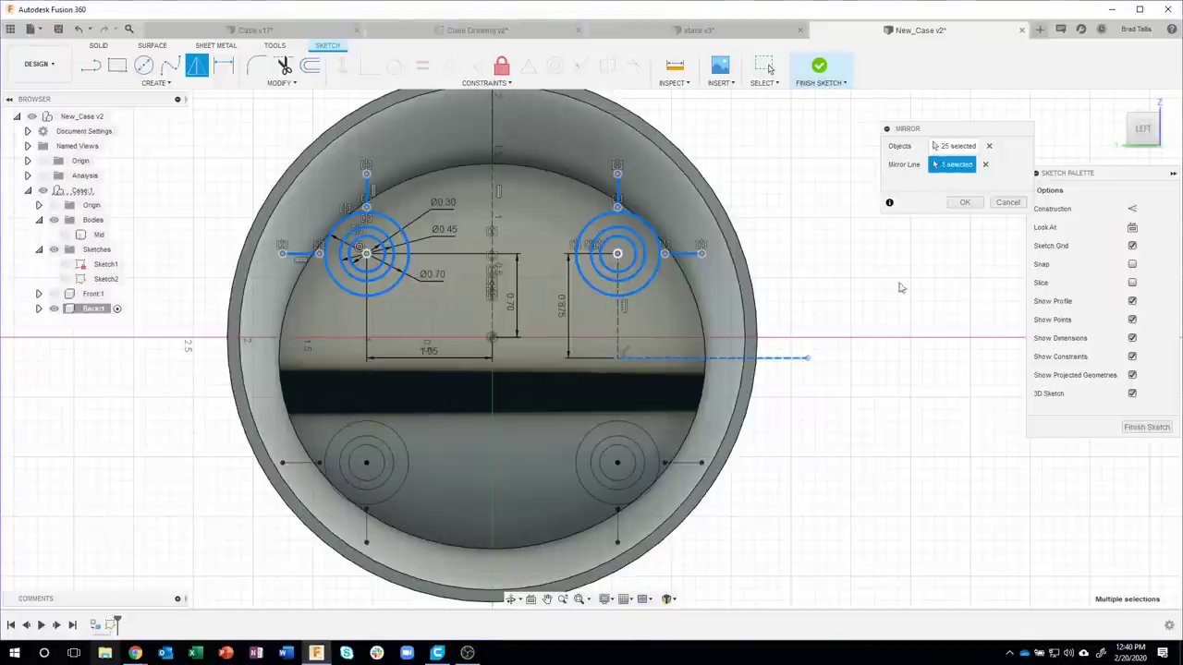
left_click(965, 203)
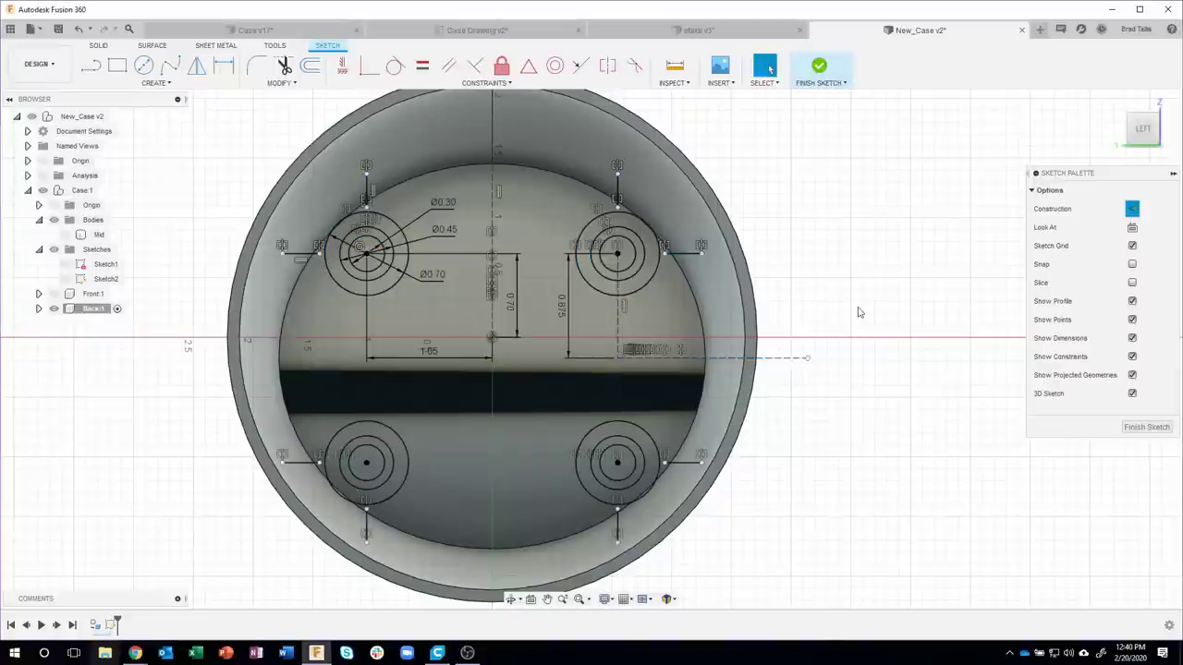
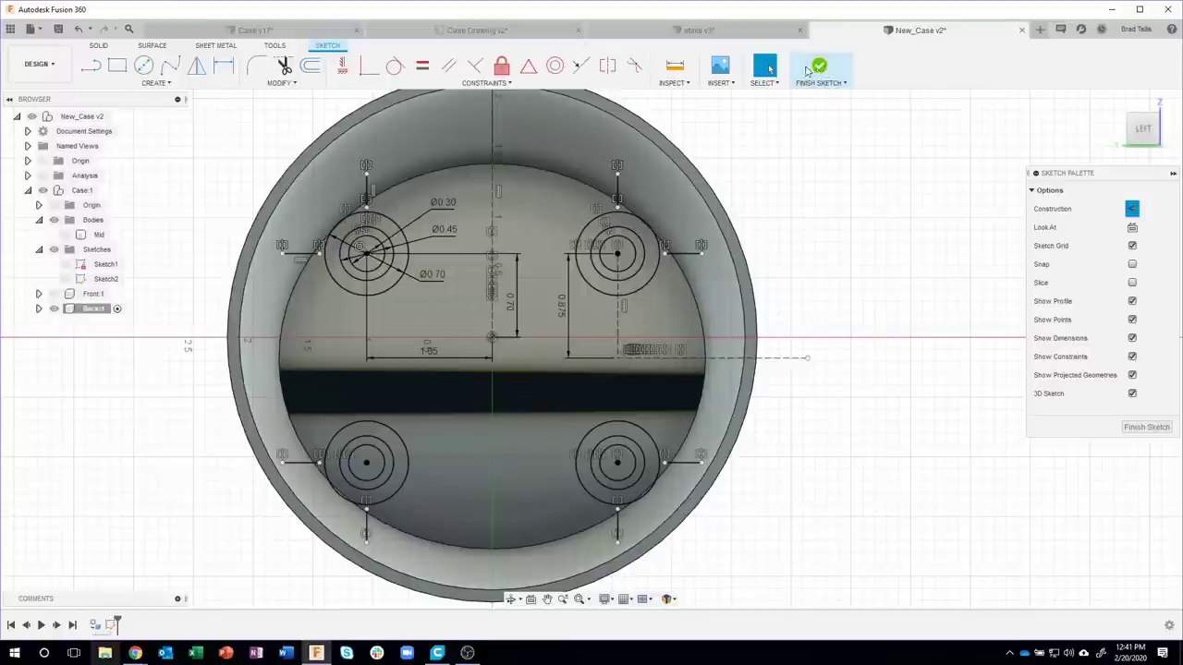
- Select the four inner hole circles of the case back sketch to extrude them
left_click(820, 67)
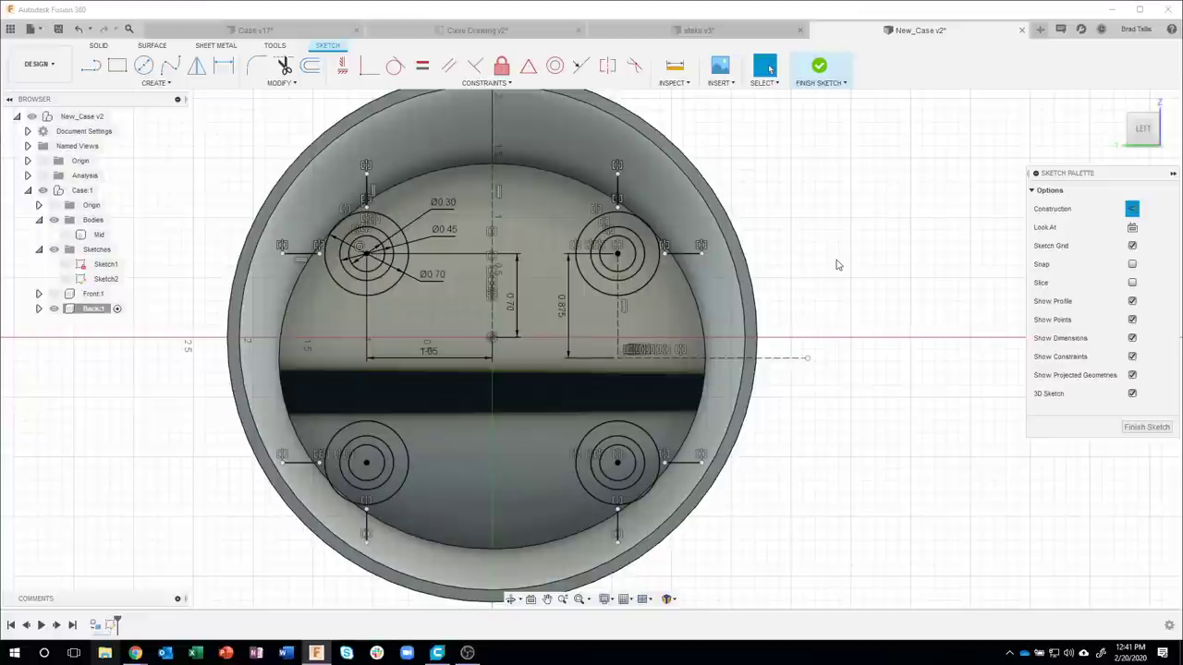
left_click(626, 261)
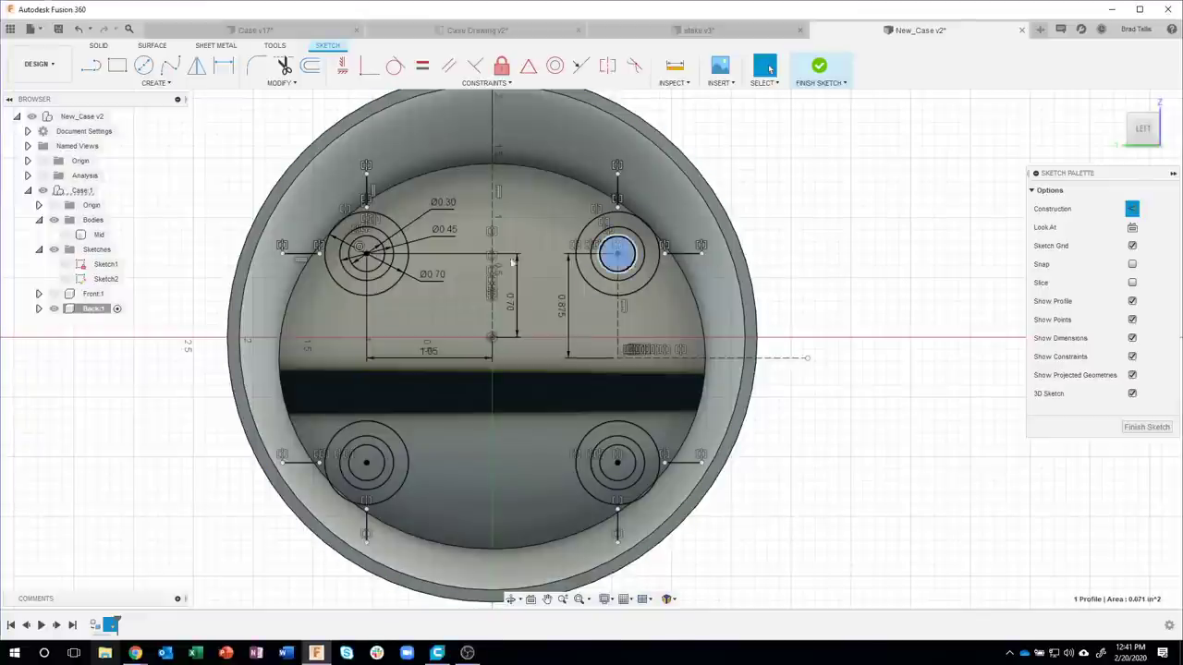
left_click(367, 251)
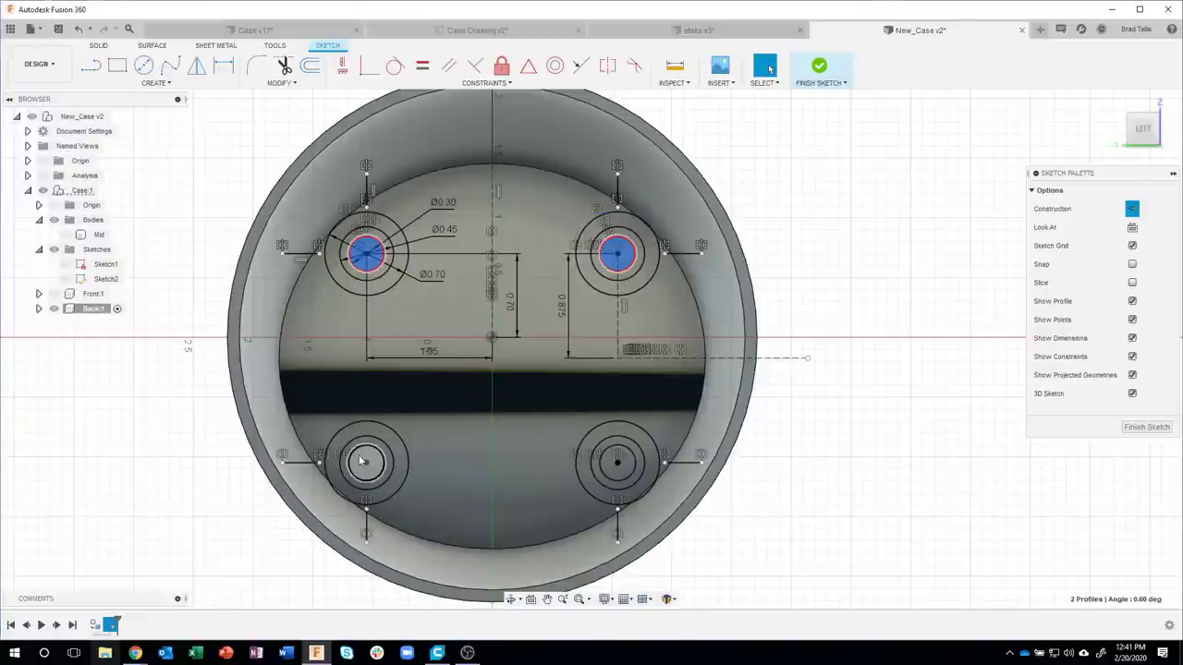
left_click(366, 462)
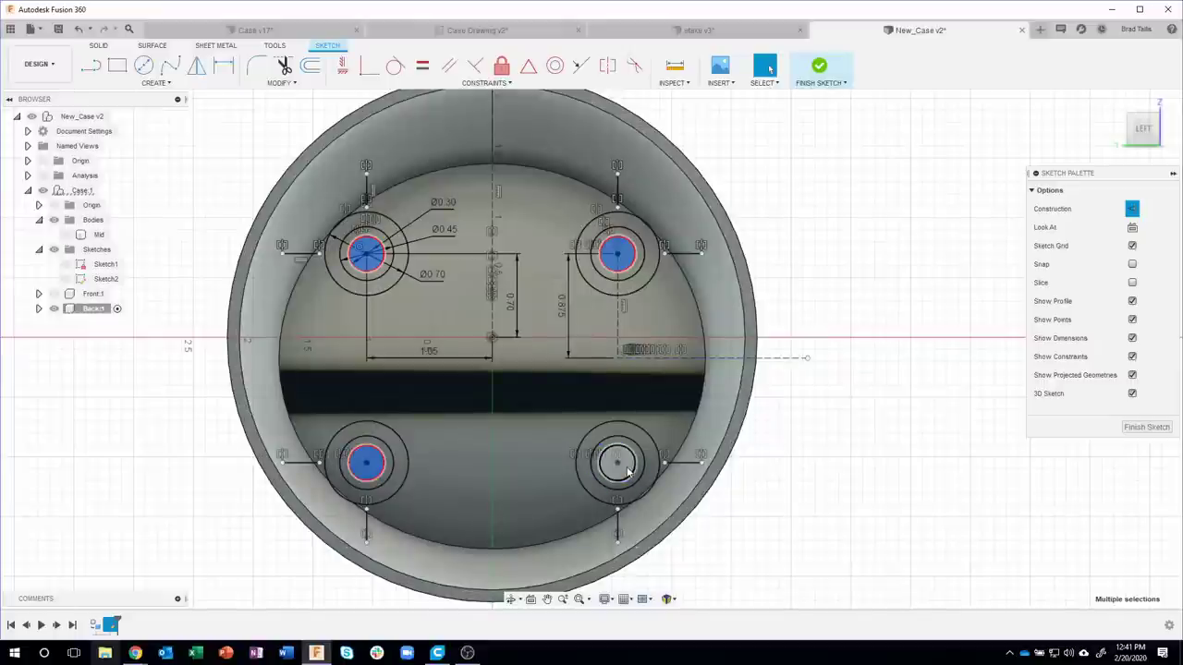
left_click(628, 471)
right_click(629, 472)
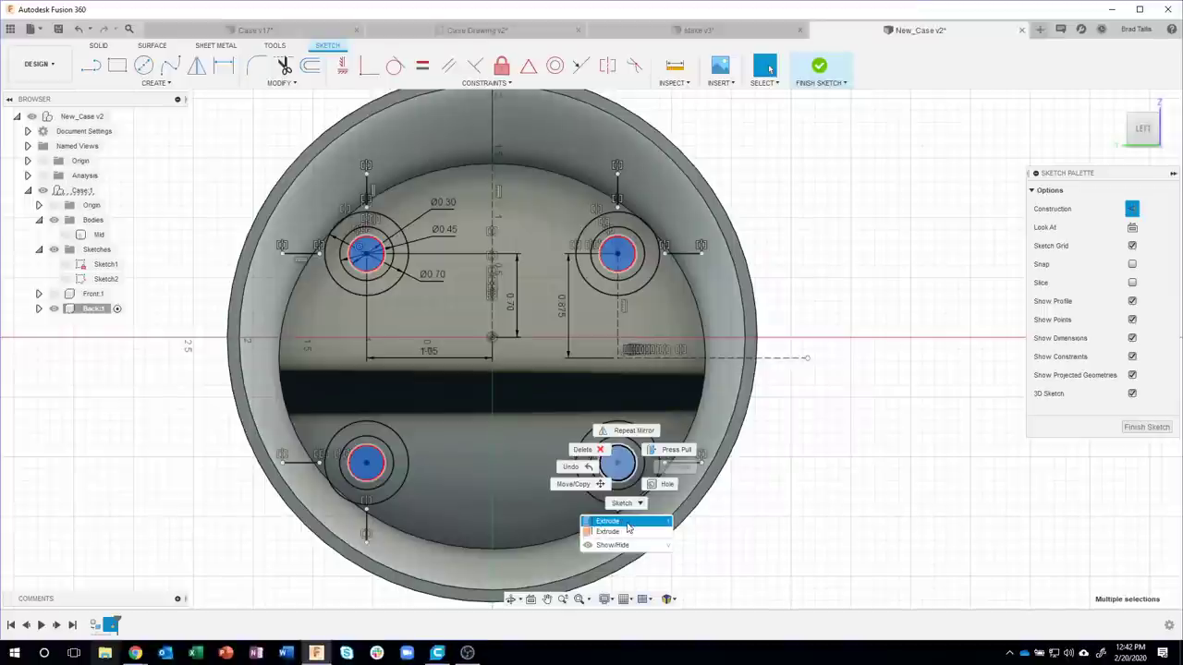
- Extrude the four hole profiles, dragging the distance to about -1.257 in
left_click(623, 524)
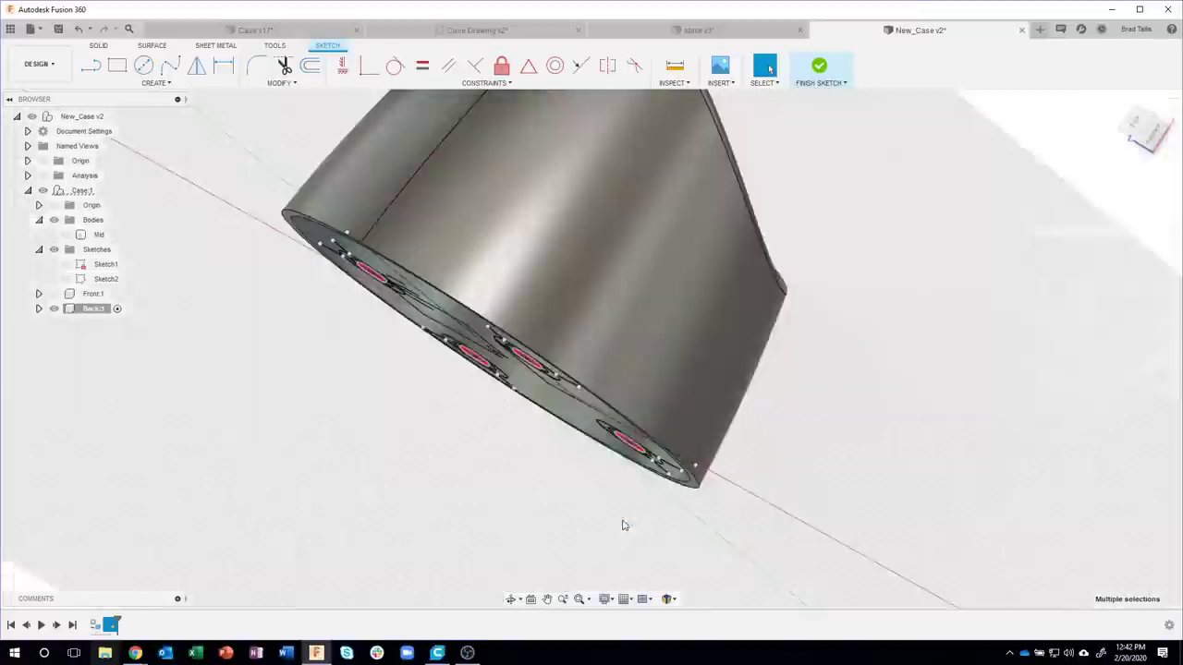
middle_click_drag(709, 446, 507, 499, "shift")
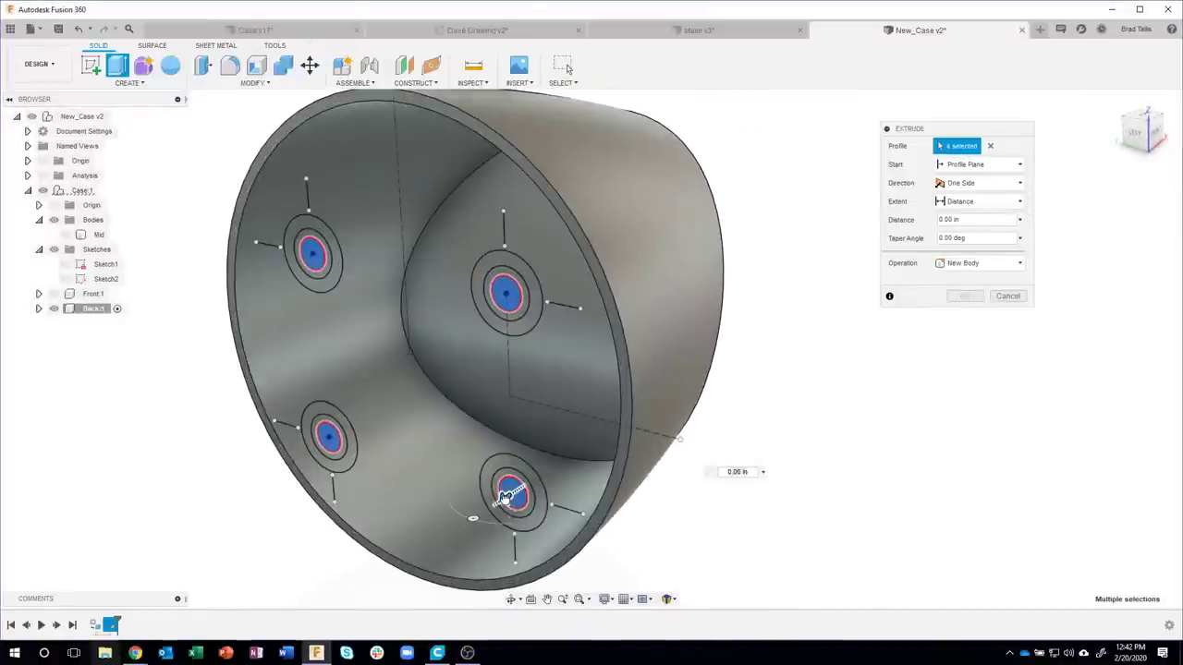
left_click_drag(506, 499, 591, 439)
middle_click_drag(766, 252, 646, 125, "shift")
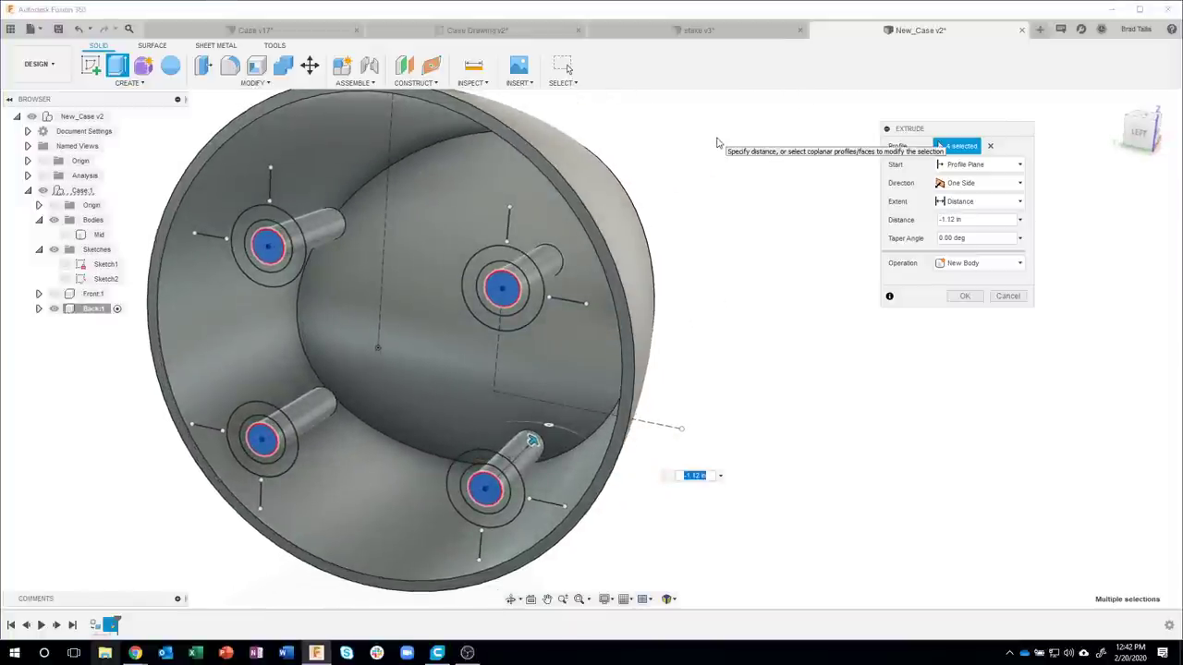
middle_click_drag(716, 143, 736, 192, "shift")
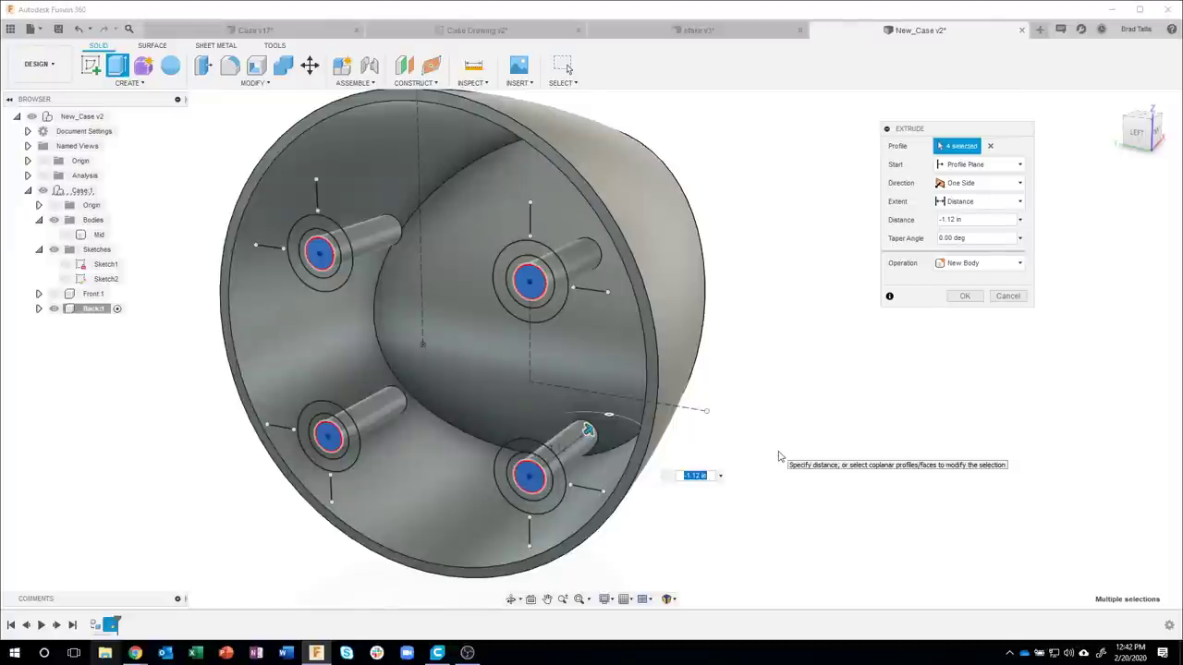
middle_click_drag(778, 456, 514, 495, "shift")
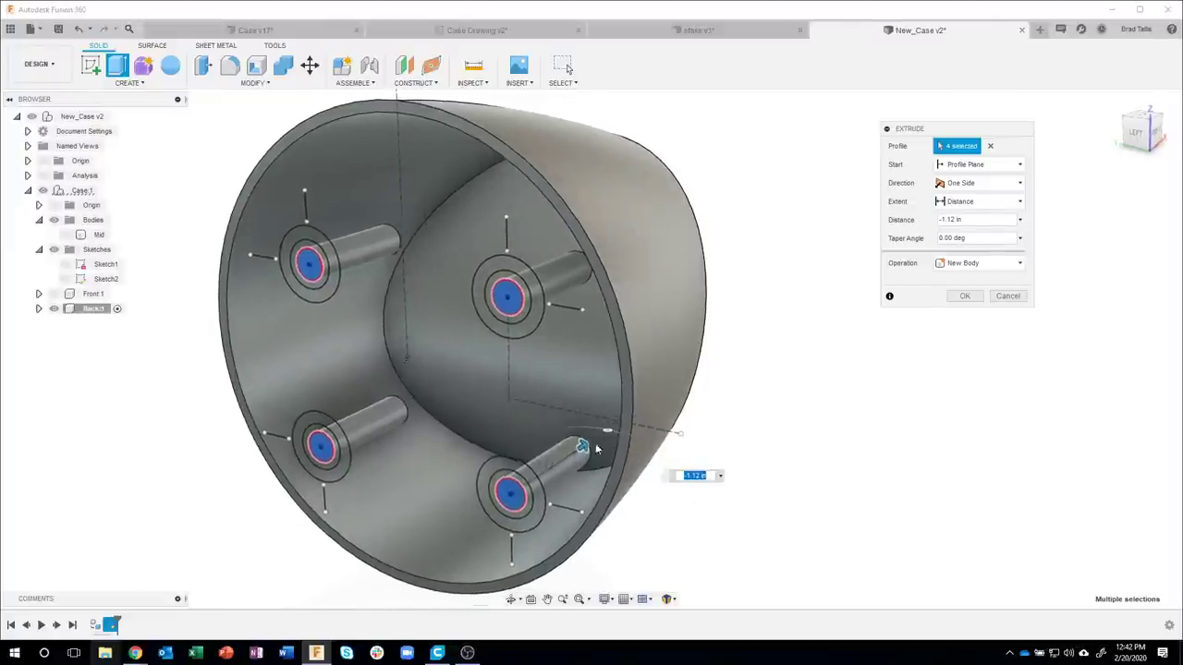
mouse_move(583, 443)
left_mouse_down()
mouse_move(563, 454)
mouse_move(587, 433)
left_mouse_up()
middle_click_drag(586, 432, 744, 272, "shift")
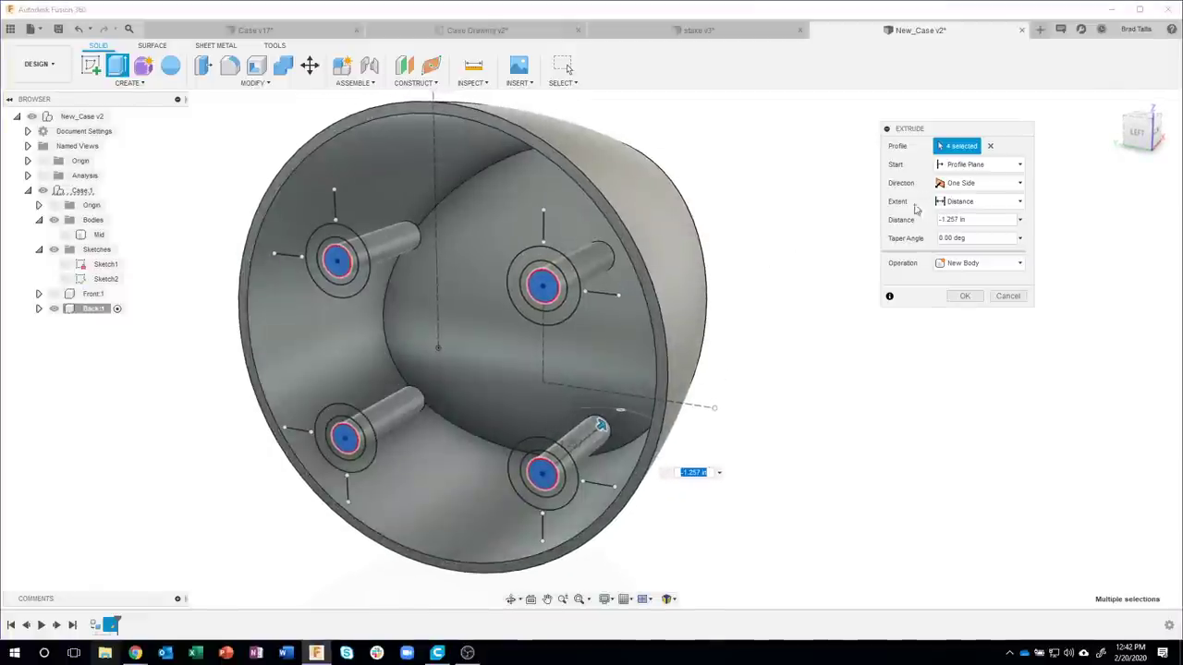
- Set the extent to All so the holes cut through the case wall, and inspect the cut
mouse_move(628, 424)
middle_mouse_down("shift")
mouse_move(732, 382)
mouse_move(734, 420)
mouse_move(911, 529)
mouse_move(757, 390)
middle_mouse_up("shift")
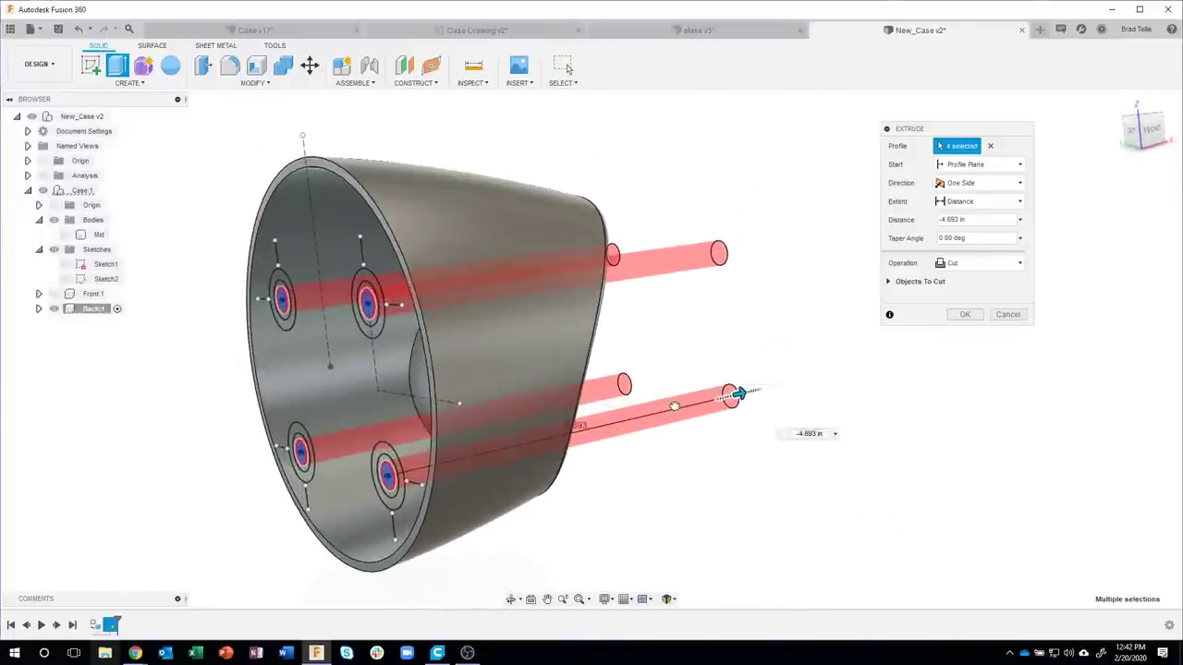
mouse_move(758, 390)
middle_mouse_down("shift")
mouse_move(457, 430)
mouse_move(984, 211)
middle_mouse_up("shift")
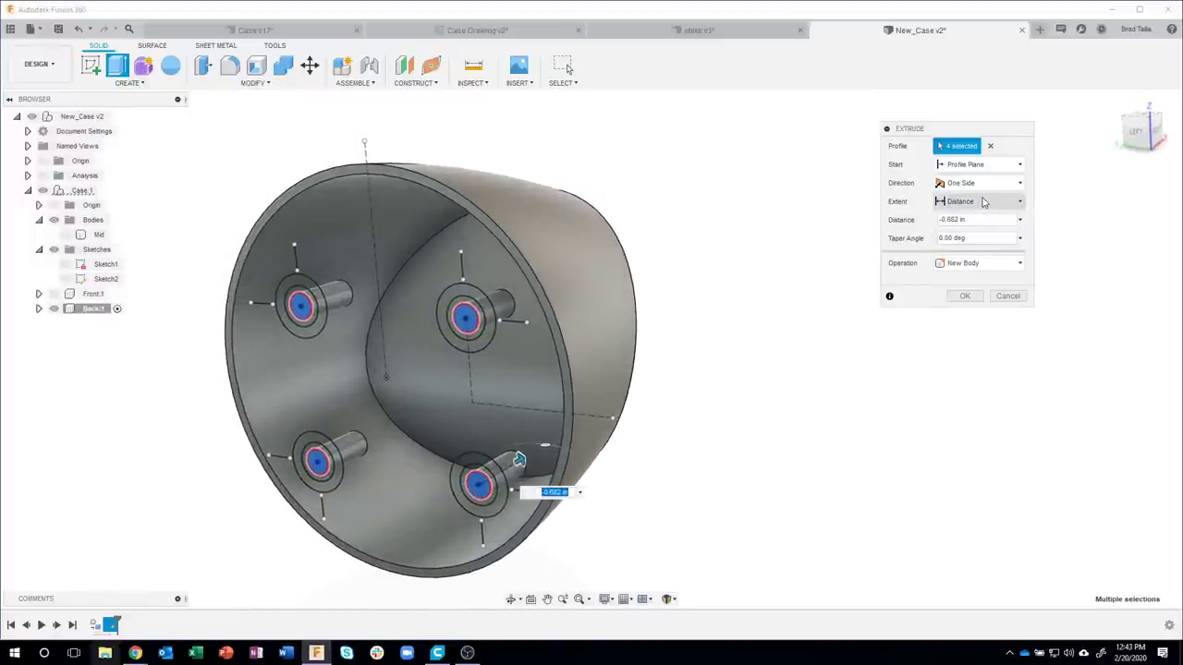
left_click(982, 202)
left_click(960, 251)
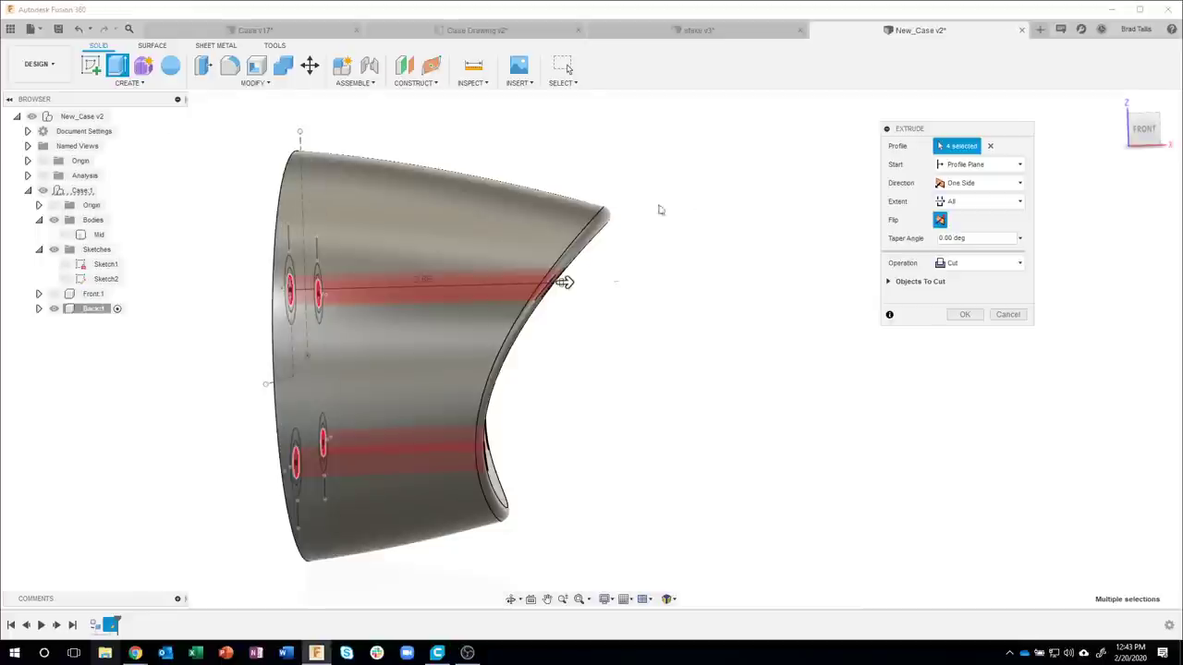
middle_click_drag(518, 496, 472, 454, "shift")
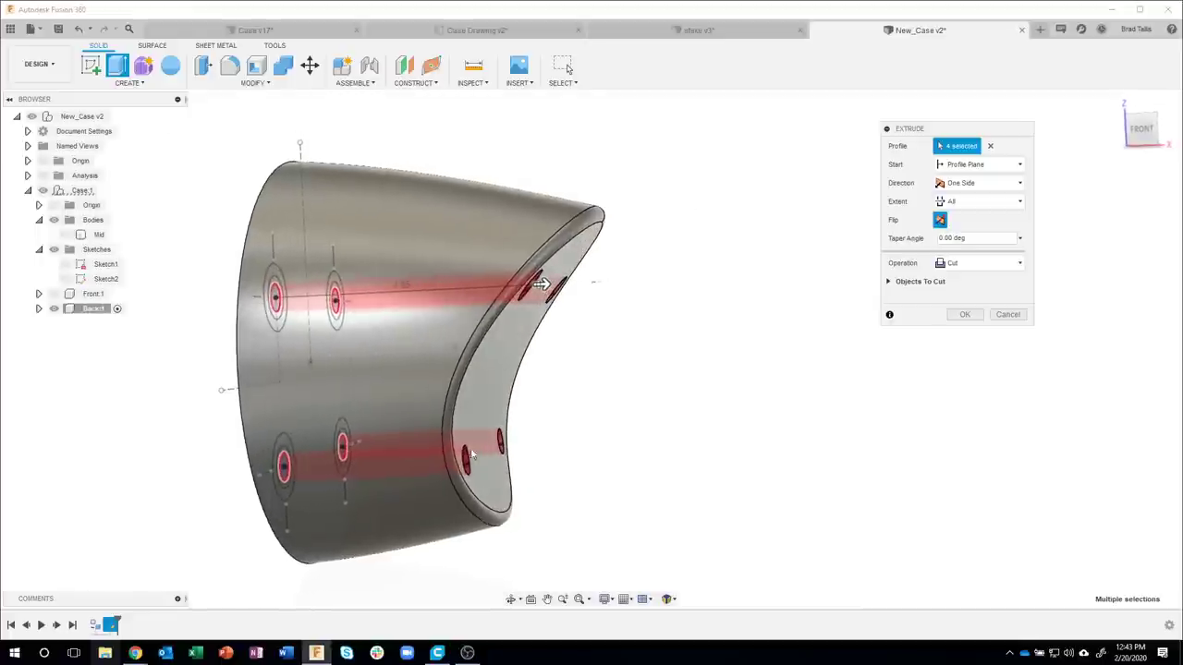
middle_click_drag(570, 456, 606, 454, "shift")
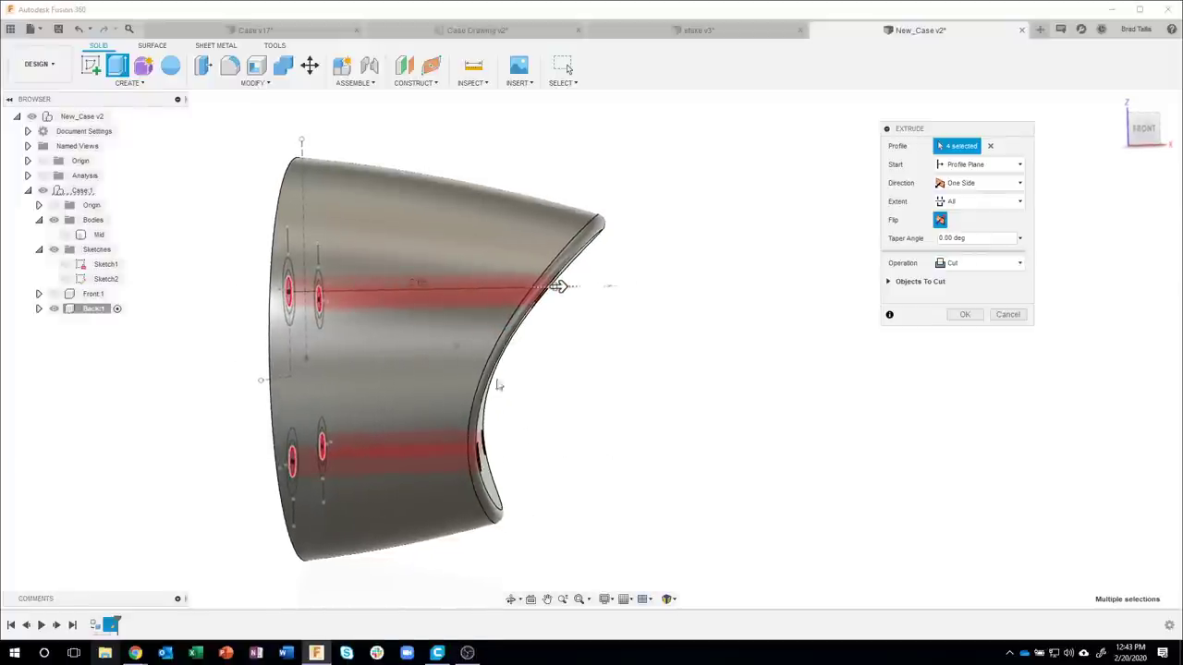
middle_click_drag(504, 351, 580, 324, "shift")
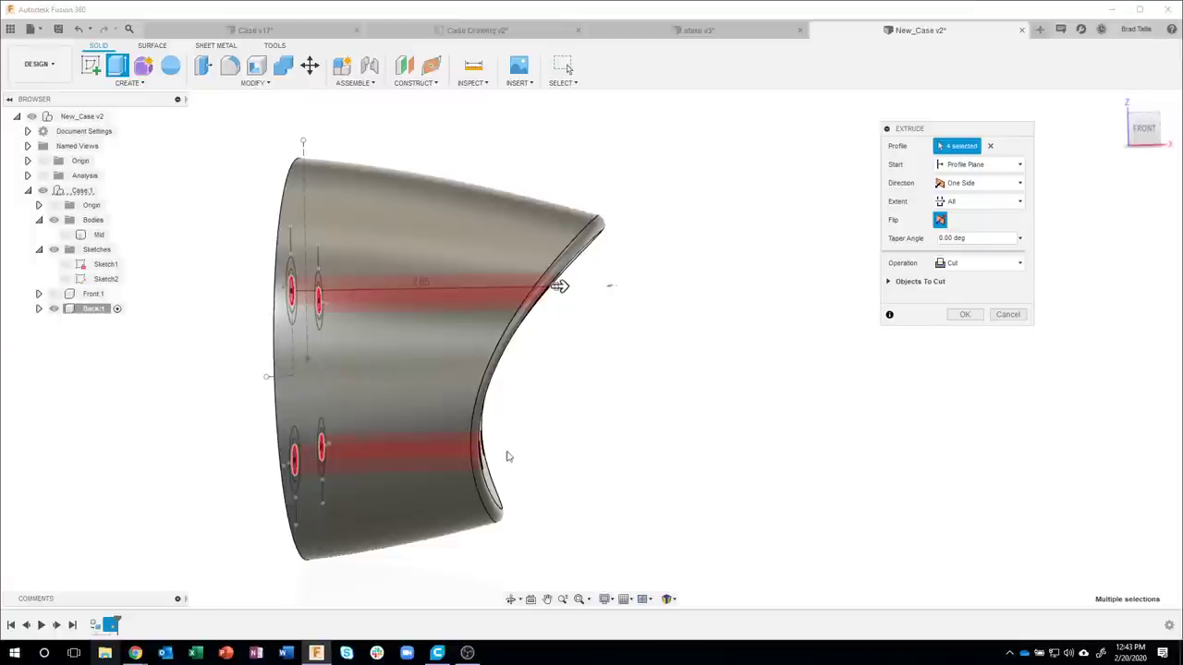
middle_click_drag(524, 462, 687, 404, "shift")
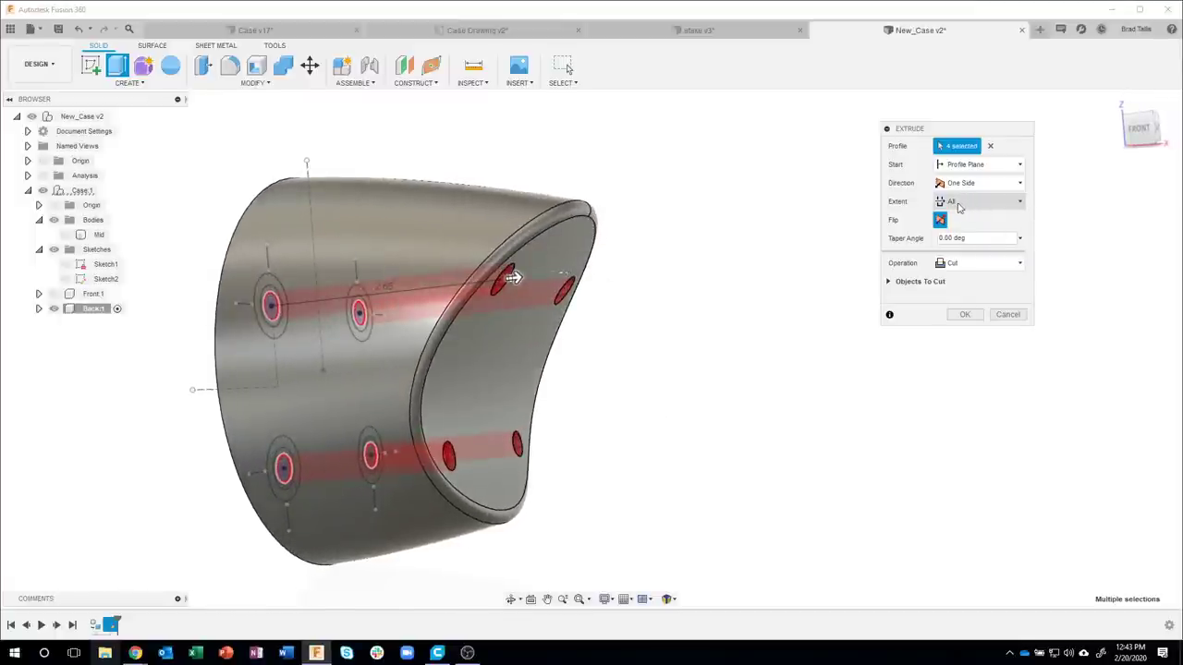
mouse_move(776, 363)
middle_mouse_down("shift")
mouse_move(884, 354)
mouse_move(982, 308)
middle_mouse_up("shift")
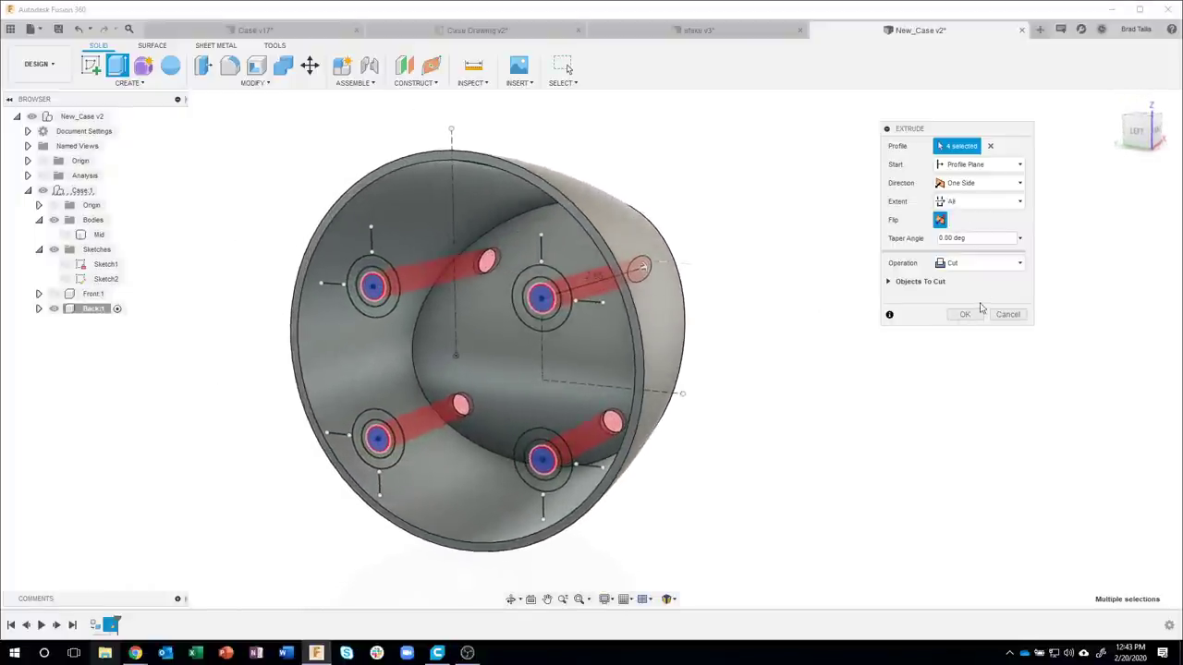
- Apply the through-hole cut and make Back:1's Sketch1 visible again
left_click(966, 315)
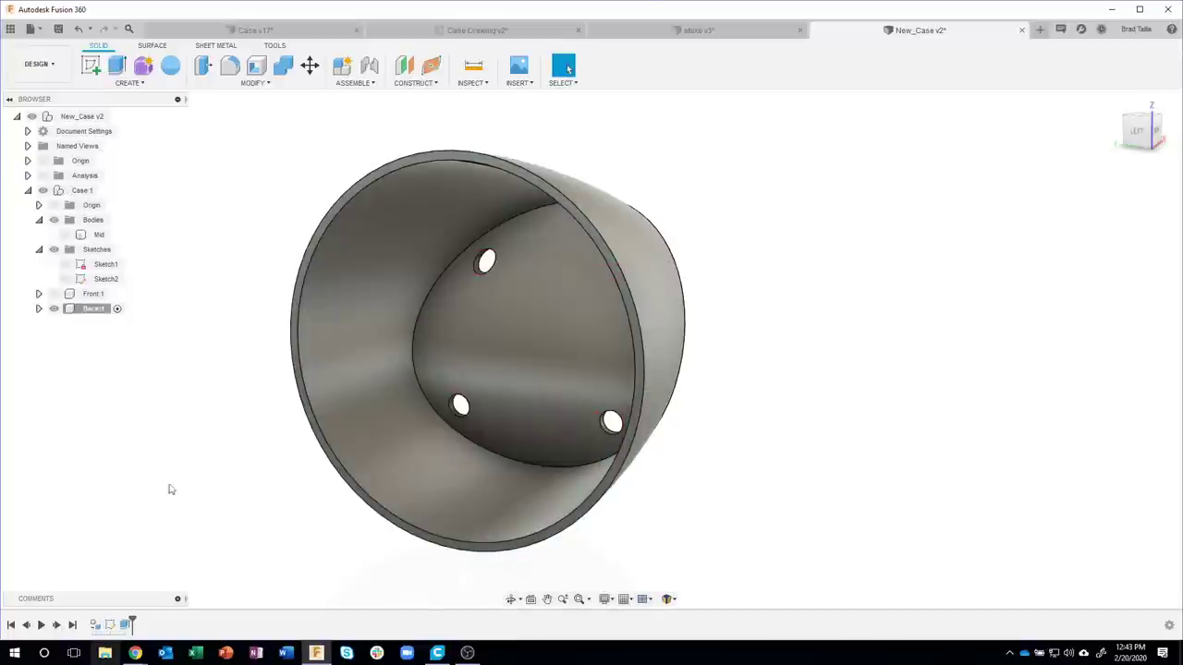
left_click(38, 309)
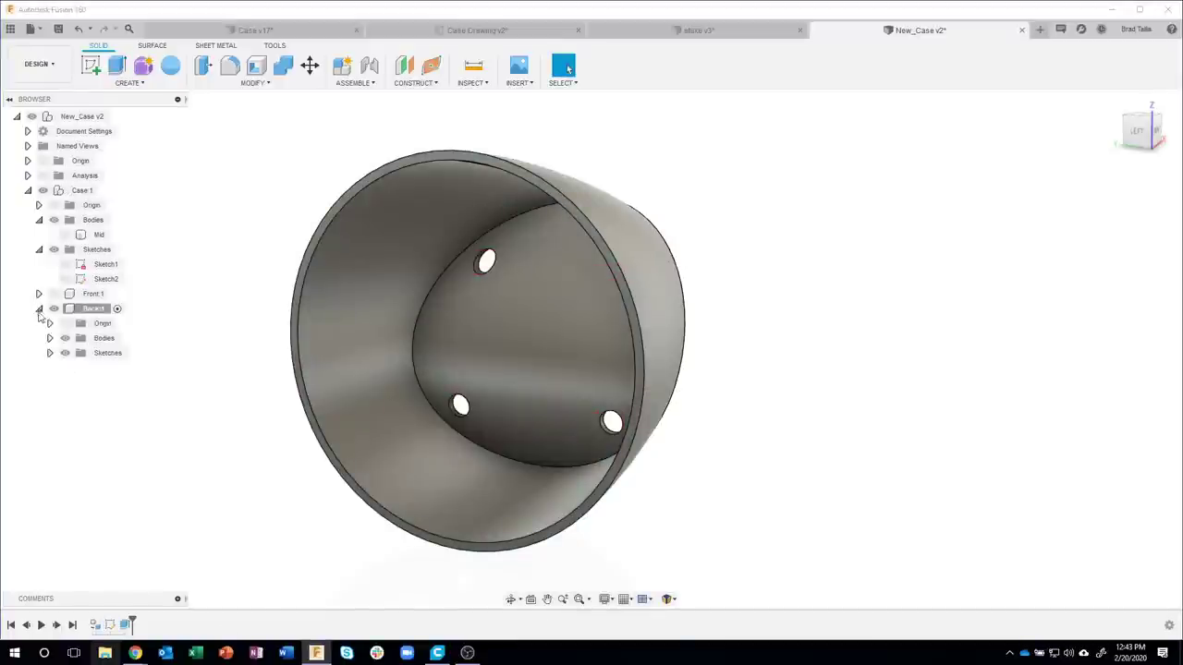
left_click(49, 338)
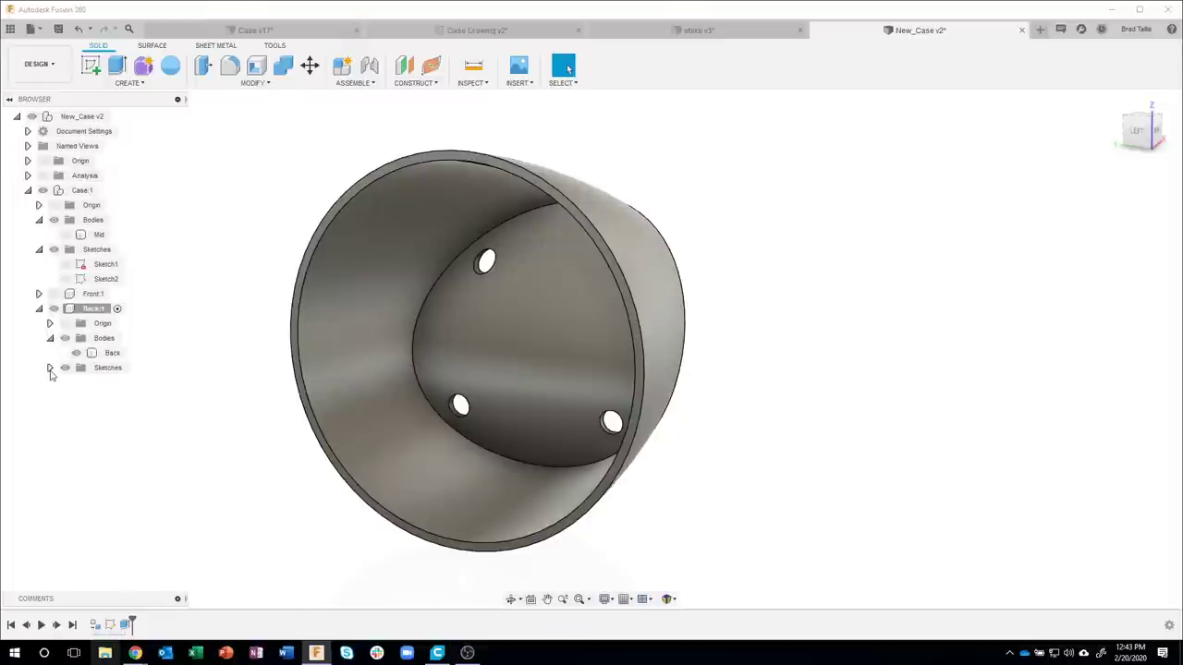
left_click(51, 369)
left_click(51, 369)
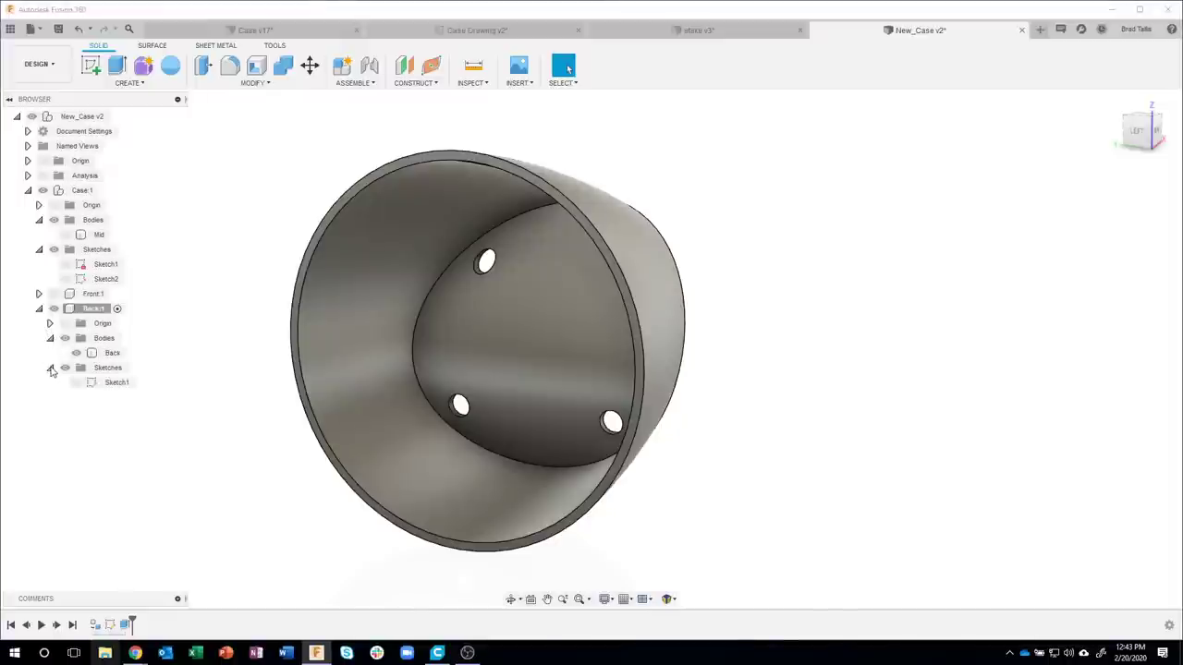
left_click(76, 382)
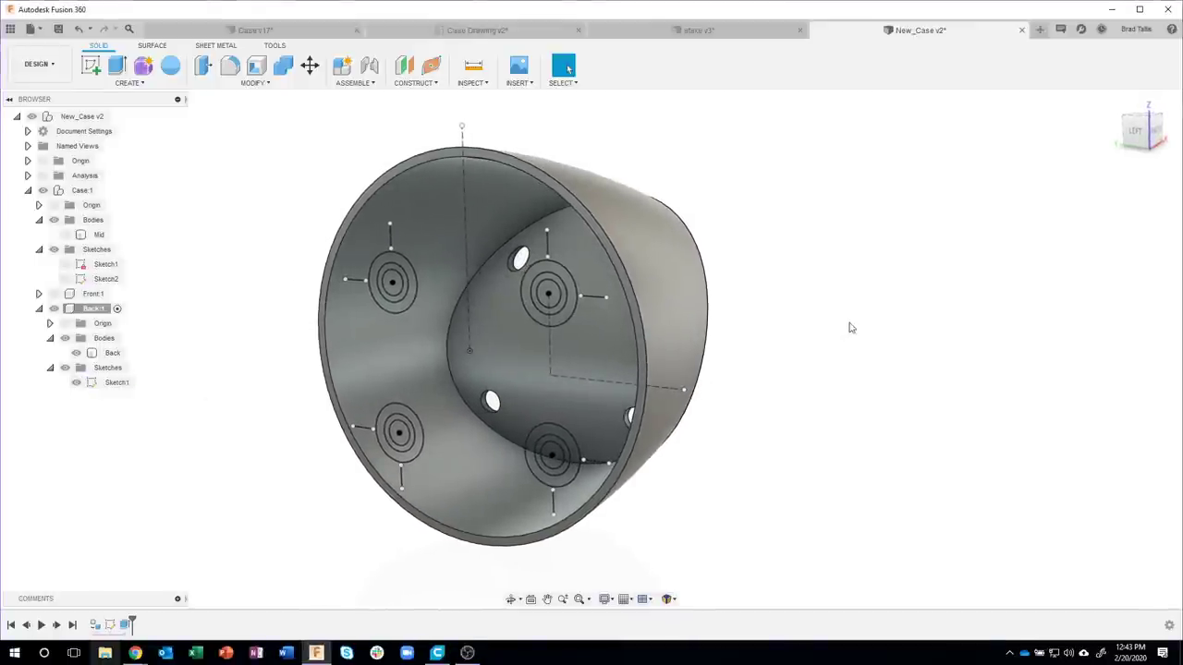
scroll(396, 278, "up", 2)
scroll(399, 269, "up", 2)
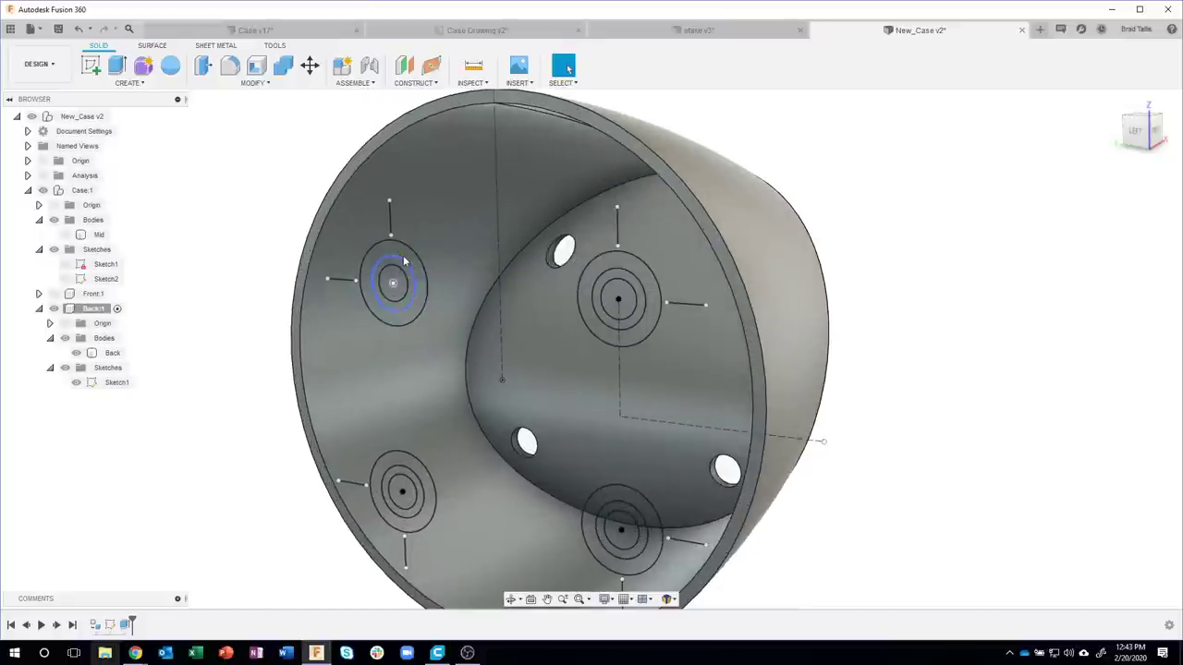
- Select the four outer ring profiles around the holes
left_click(402, 264)
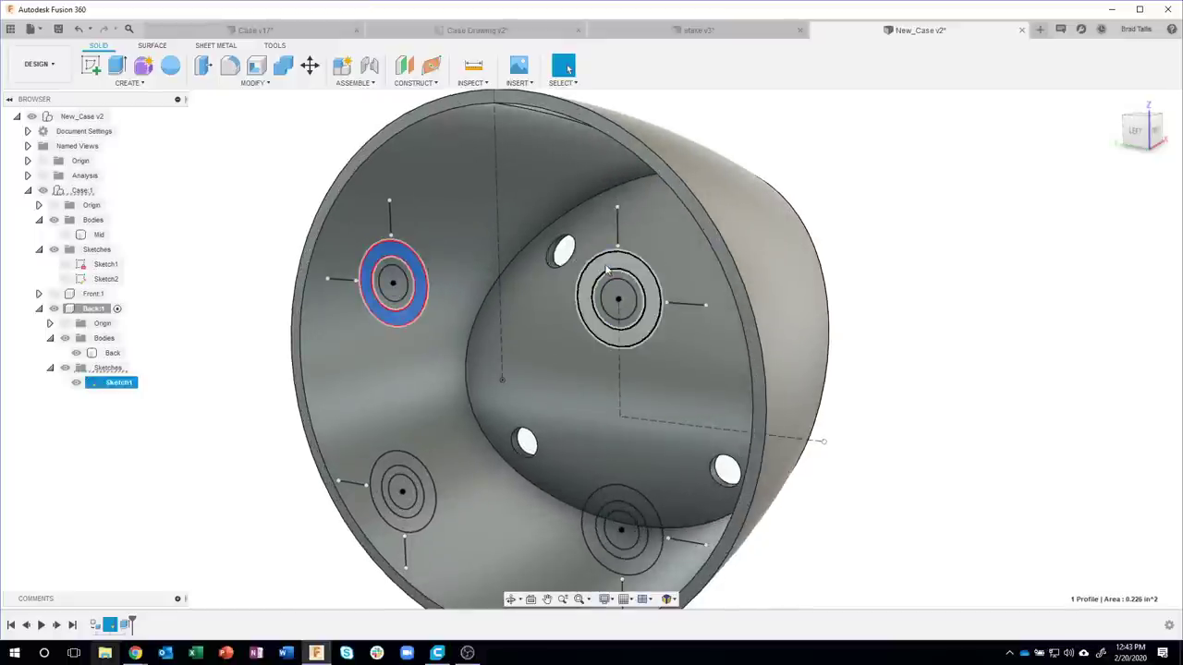
left_click(607, 269)
left_click(605, 506)
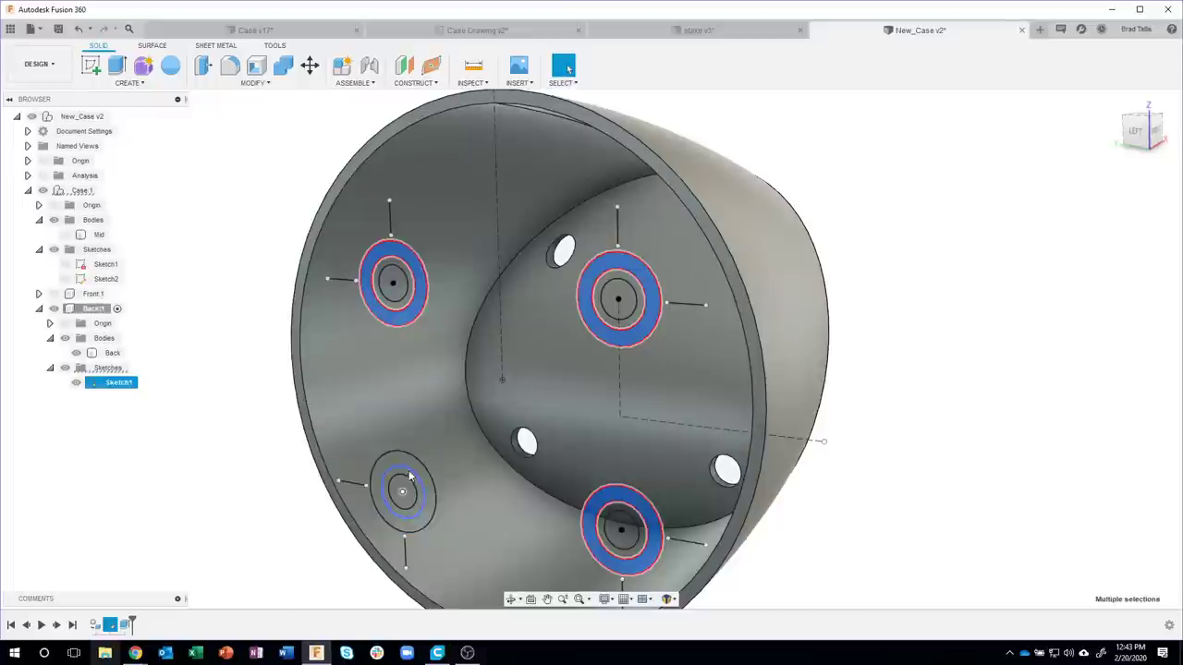
left_click(410, 476)
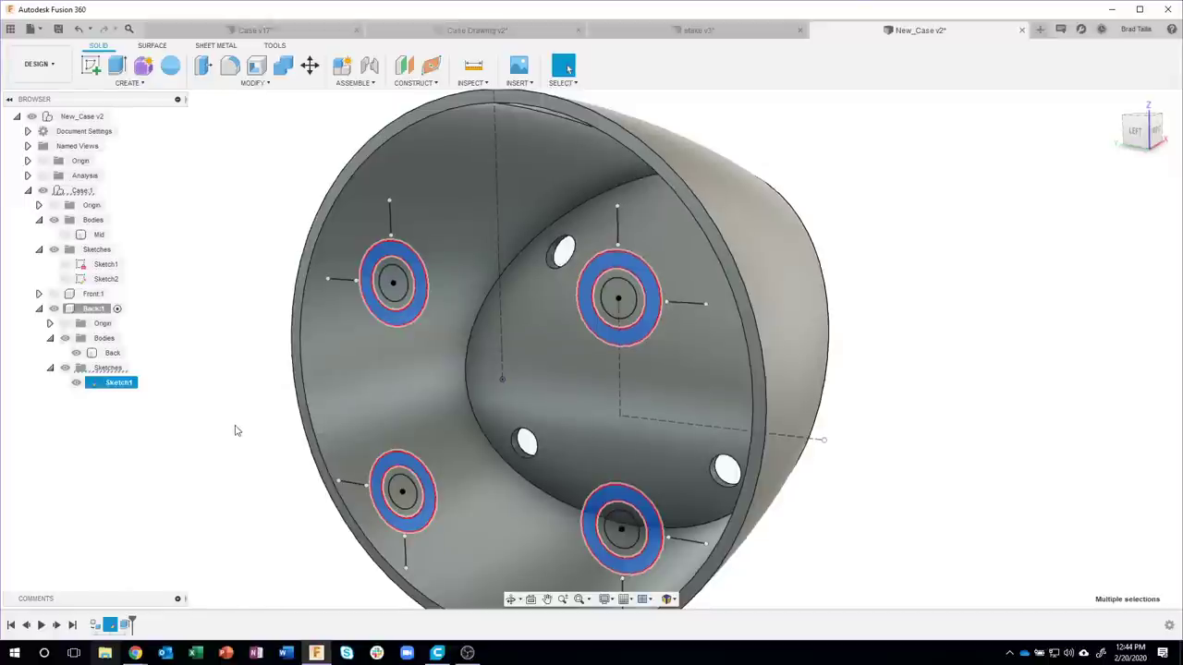
middle_click_drag(235, 431, 449, 258, "shift")
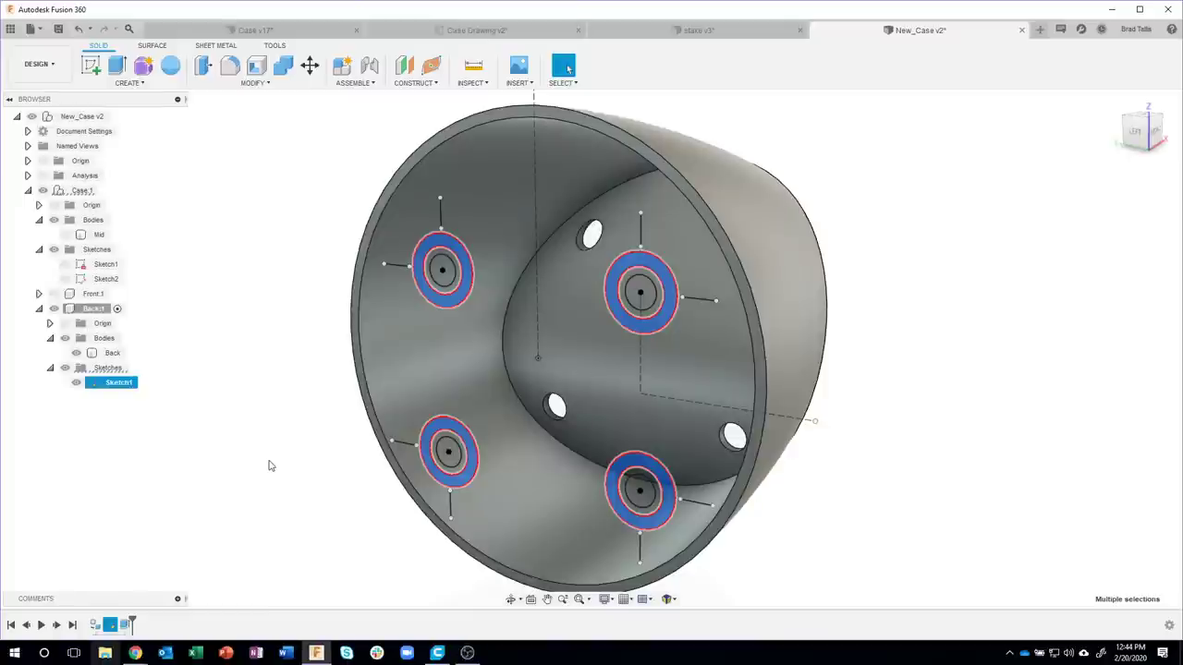
- Extrude the four ring profiles as a Join, To Object ending on the Back body's chained faces
right_click(453, 248)
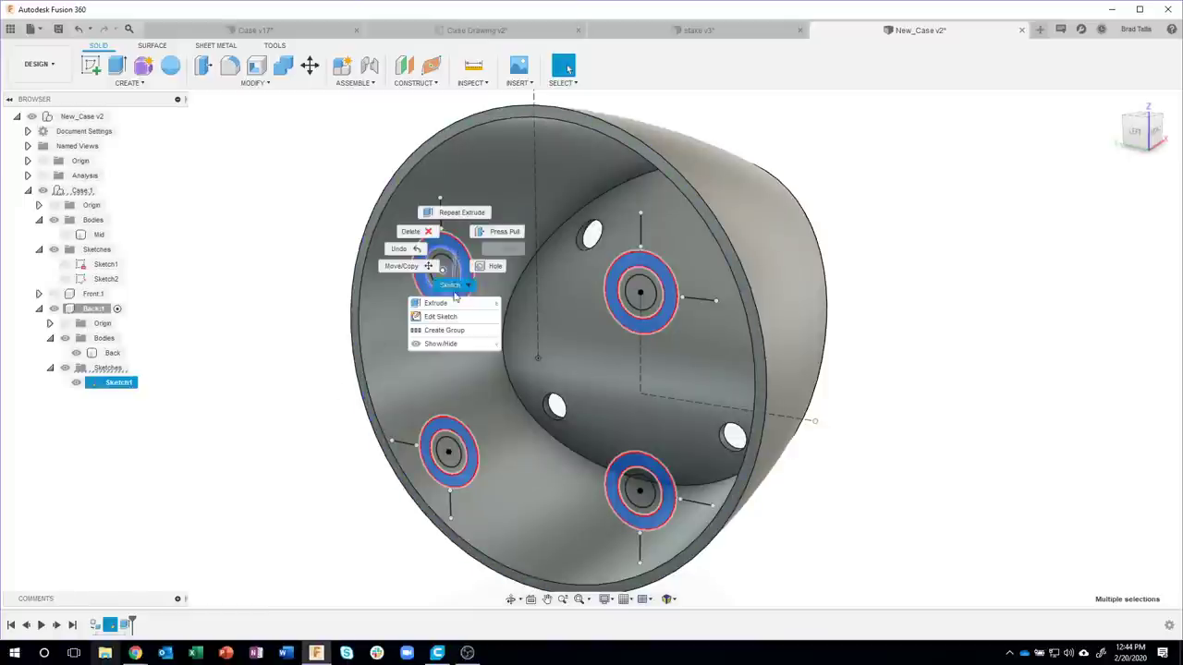
left_click(452, 309)
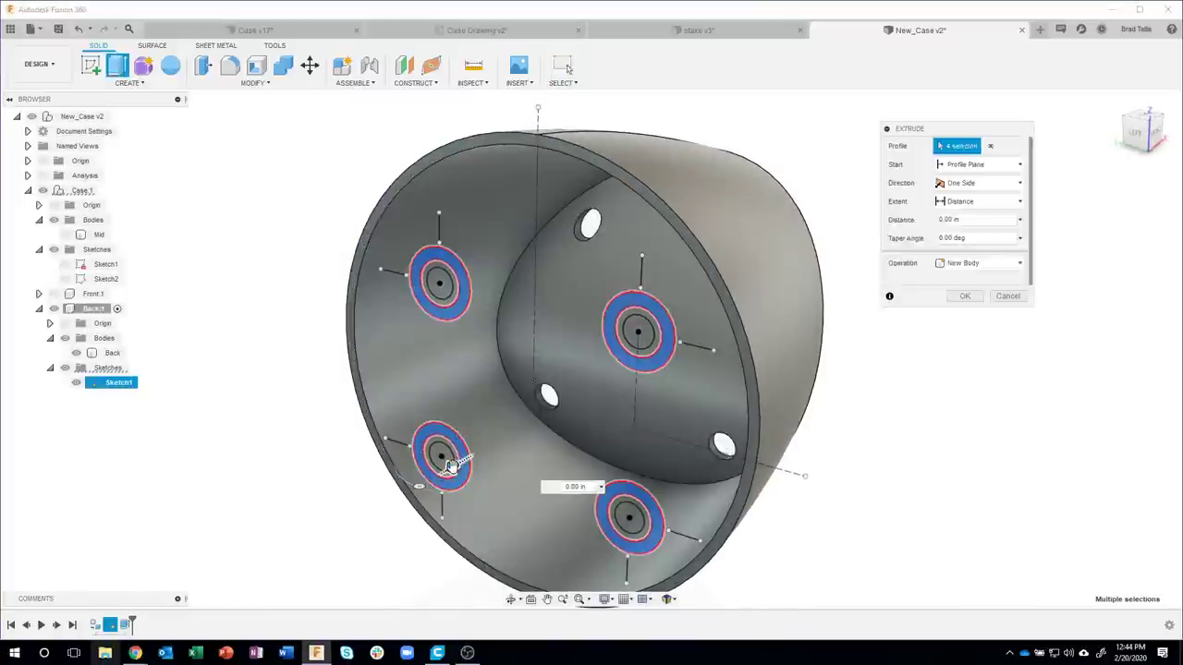
left_click_drag(453, 464, 496, 438)
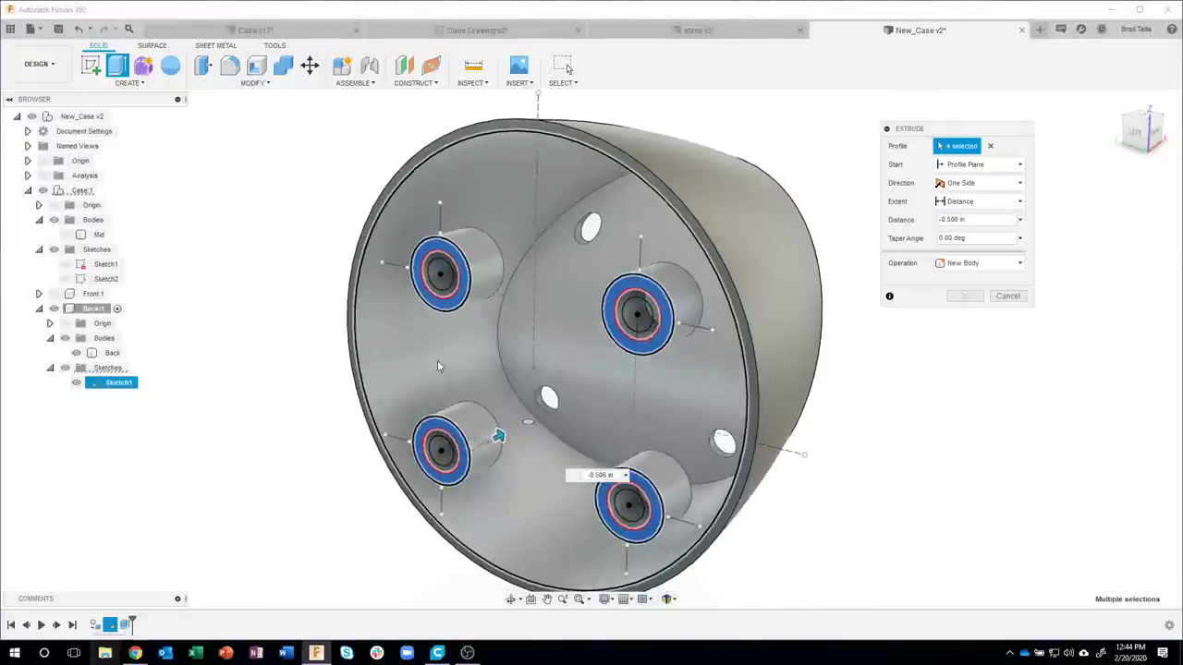
middle_click_drag(391, 342, 435, 355, "shift")
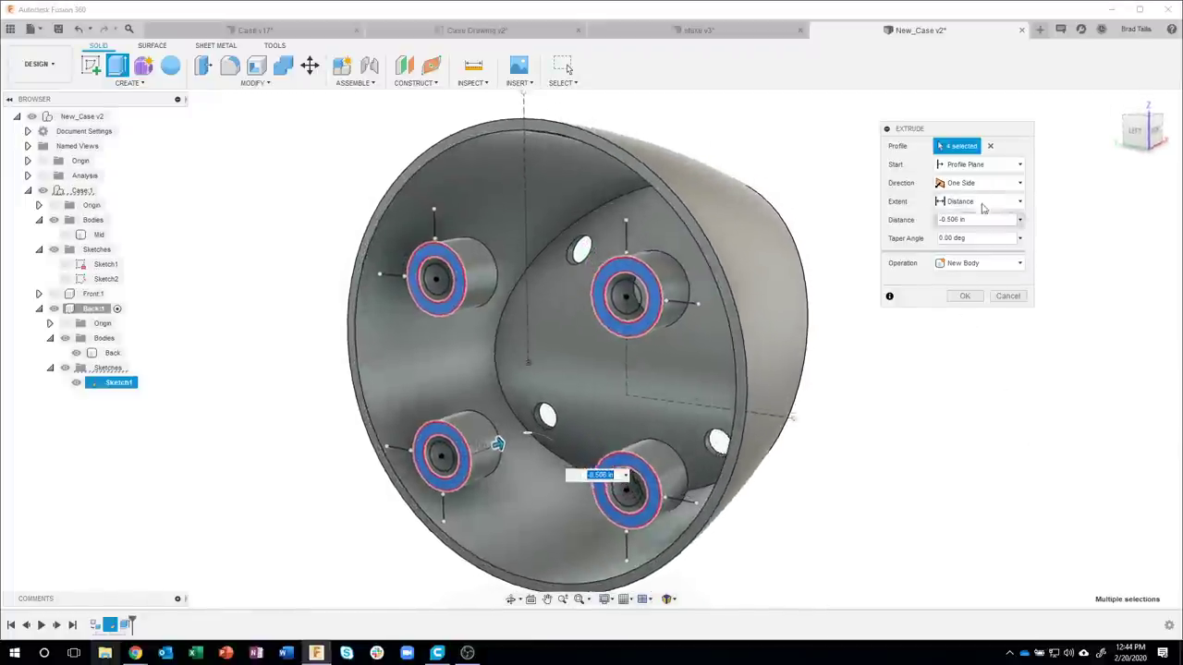
left_click(985, 203)
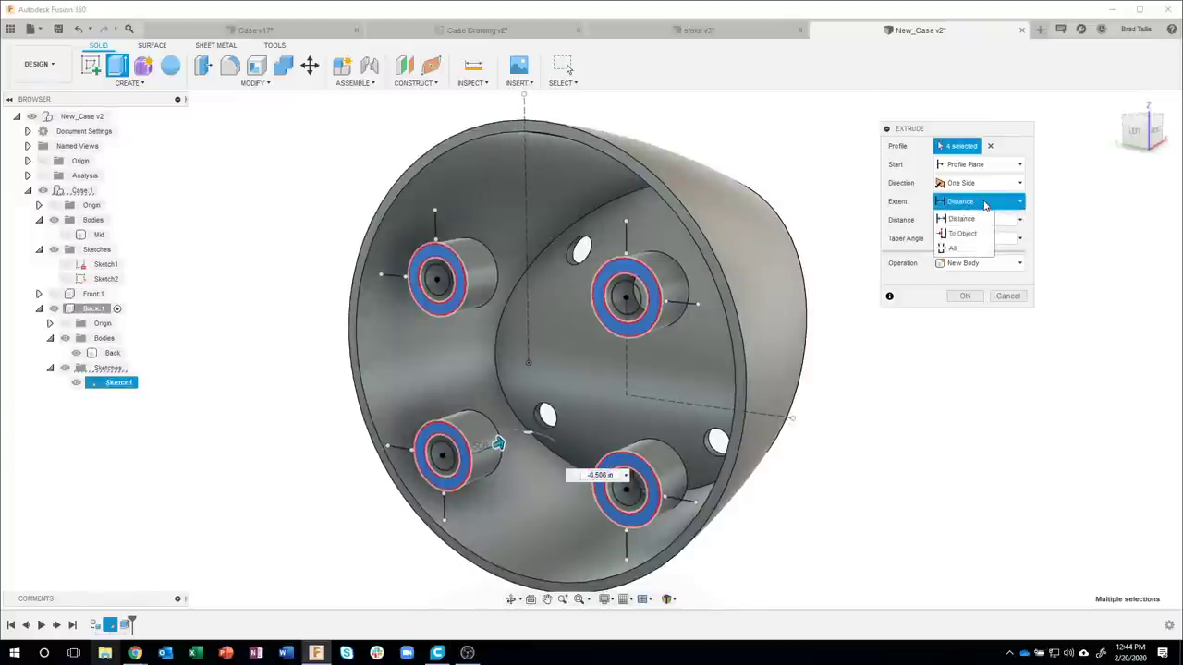
left_click(961, 232)
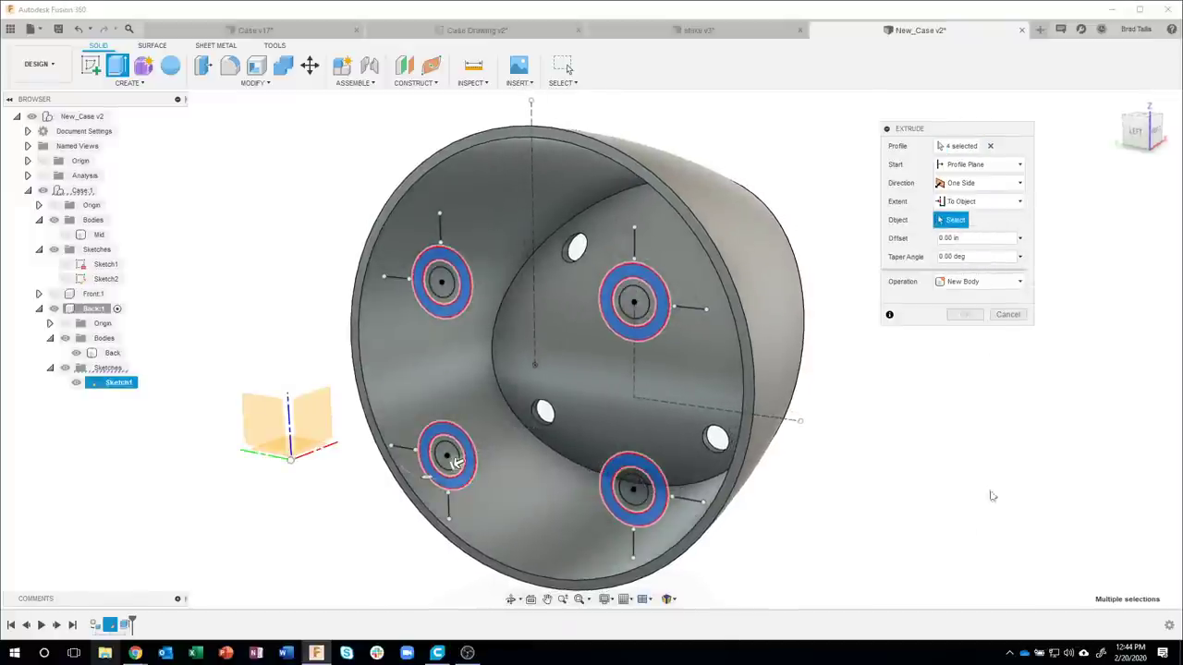
left_click(551, 338)
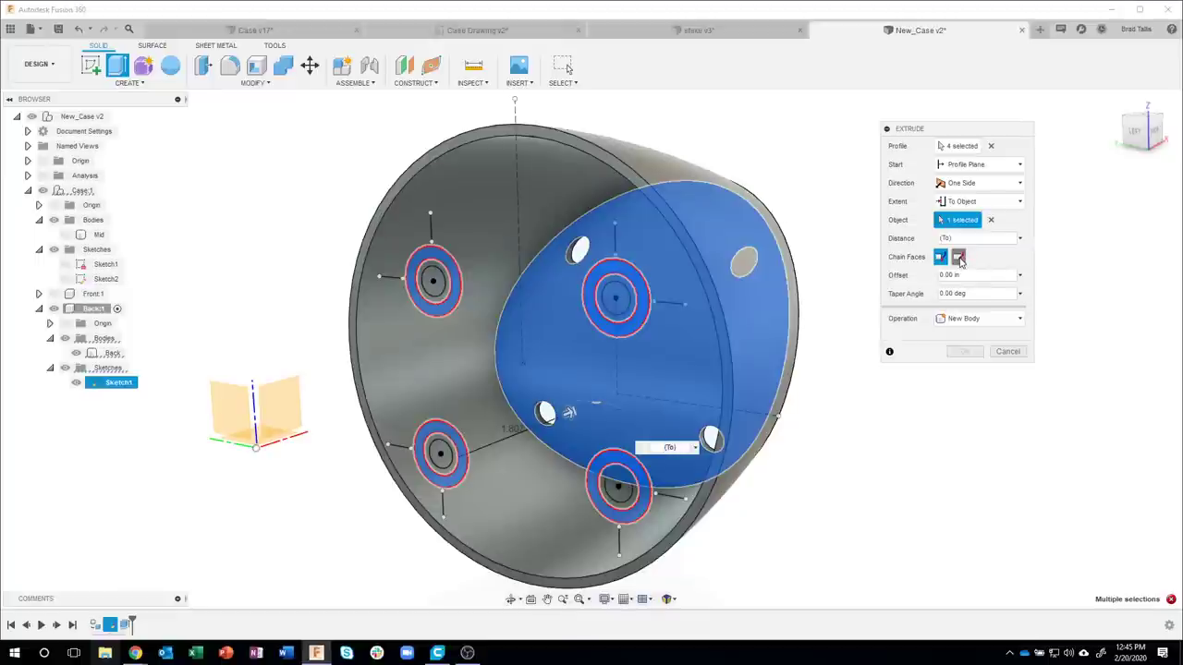
left_click(959, 257)
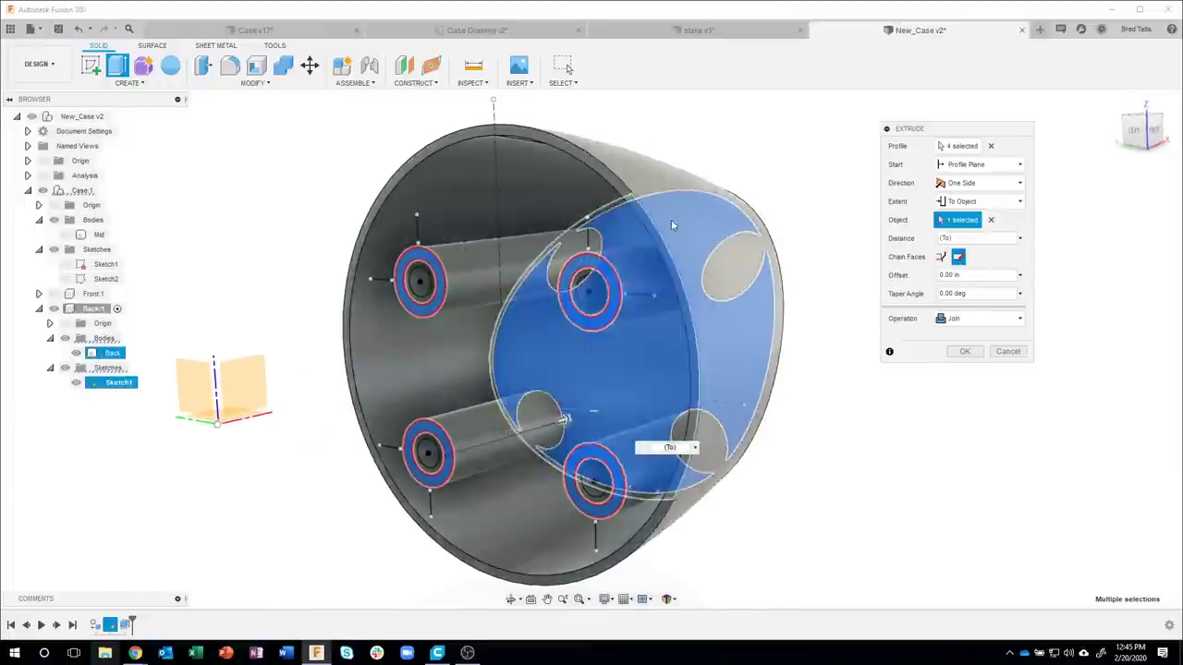
mouse_move(588, 451)
middle_mouse_down("shift")
mouse_move(569, 303)
mouse_move(808, 514)
middle_mouse_up("shift")
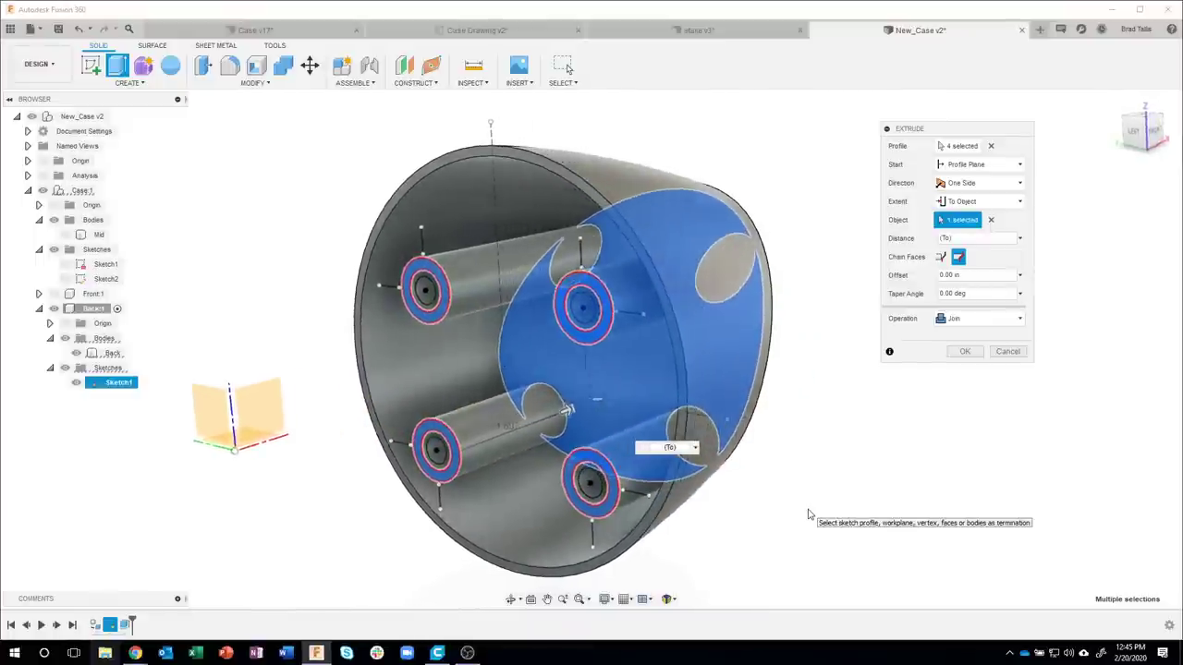
left_click(420, 286)
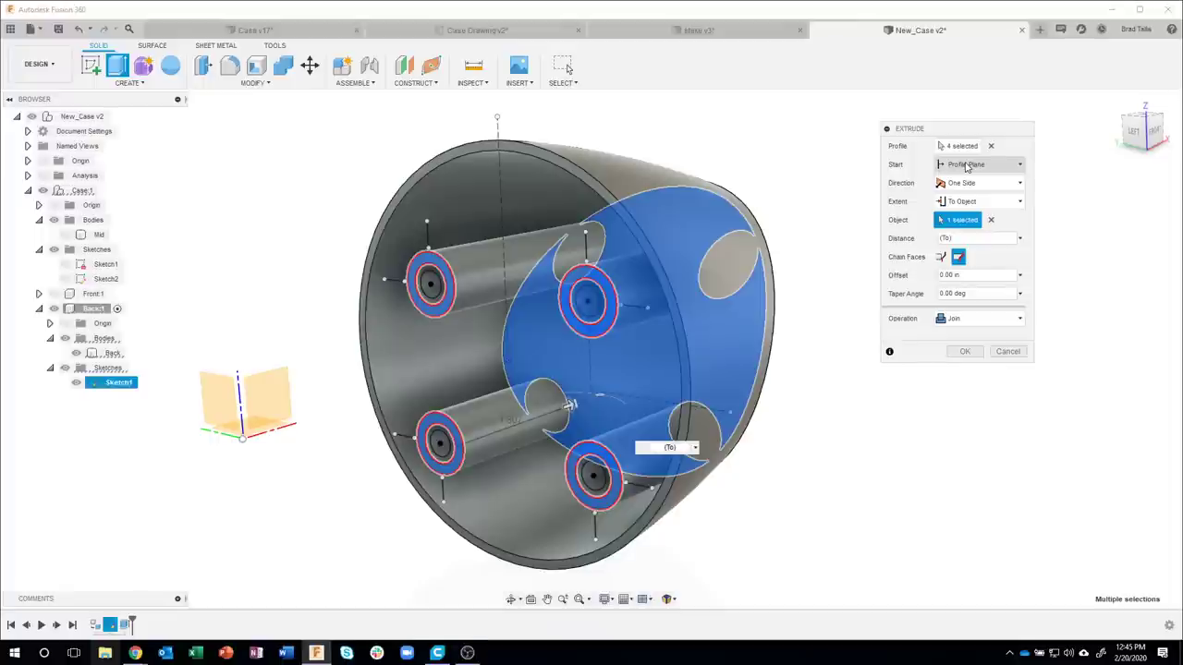
- Start the boss extrusion from an offset plane at -1.7
left_click(967, 167)
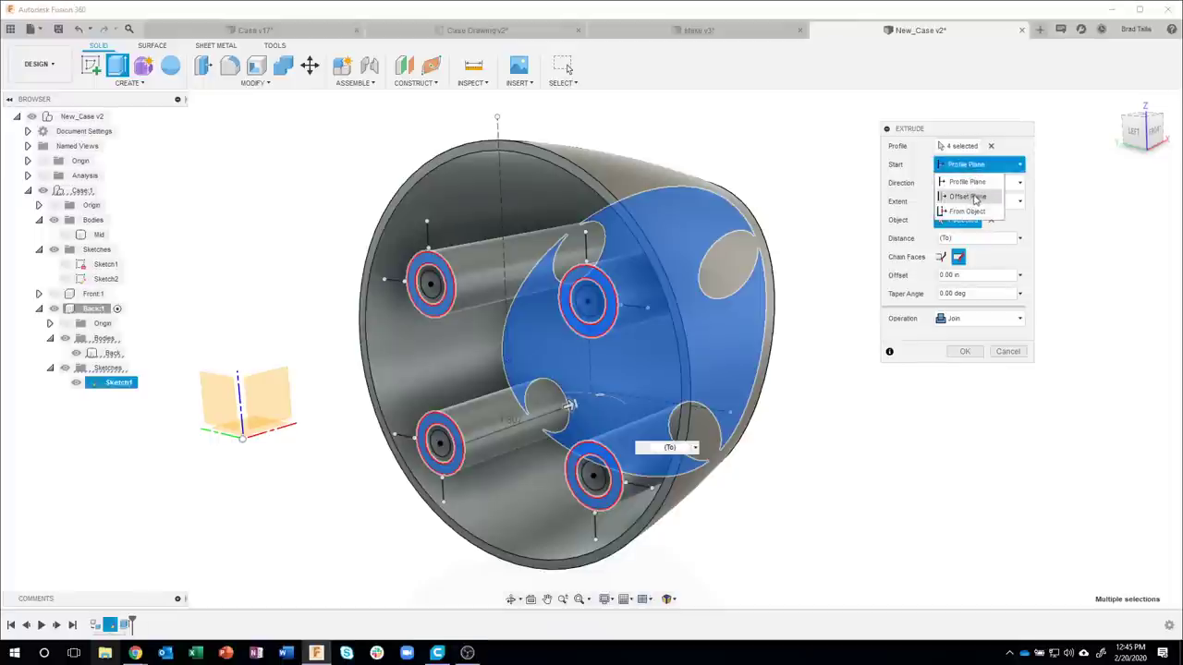
left_click(974, 182)
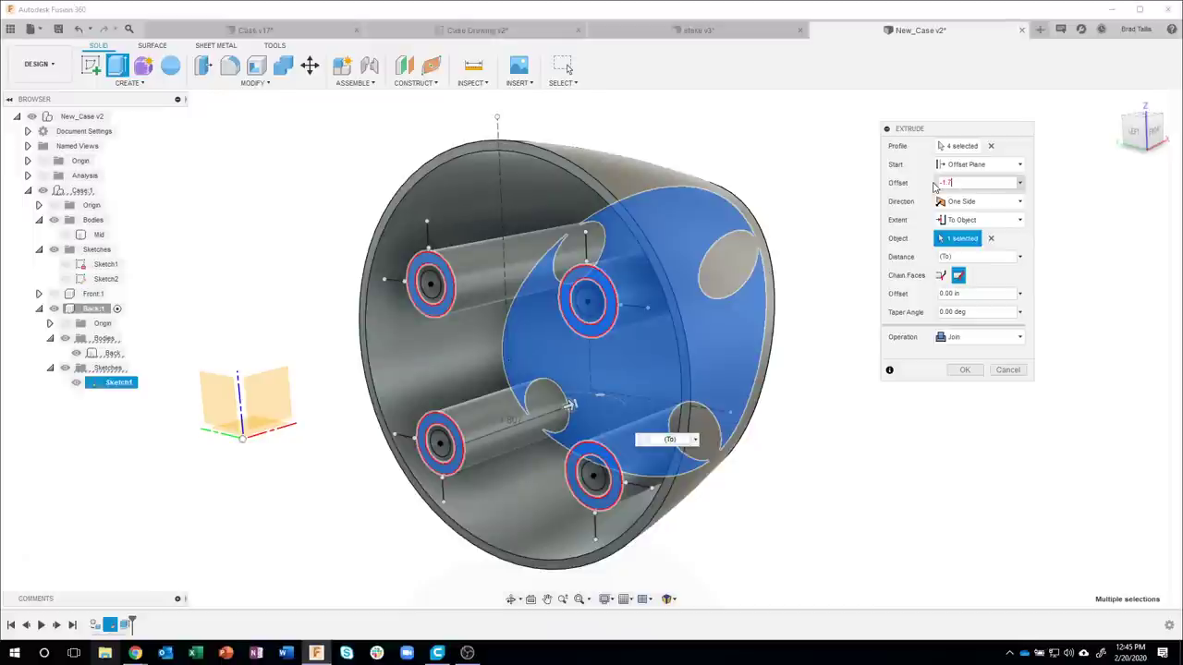
mouse_move(936, 186)
middle_mouse_down("shift")
mouse_move(858, 469)
mouse_move(178, 189)
mouse_move(185, 179)
mouse_move(320, 213)
middle_mouse_up("shift")
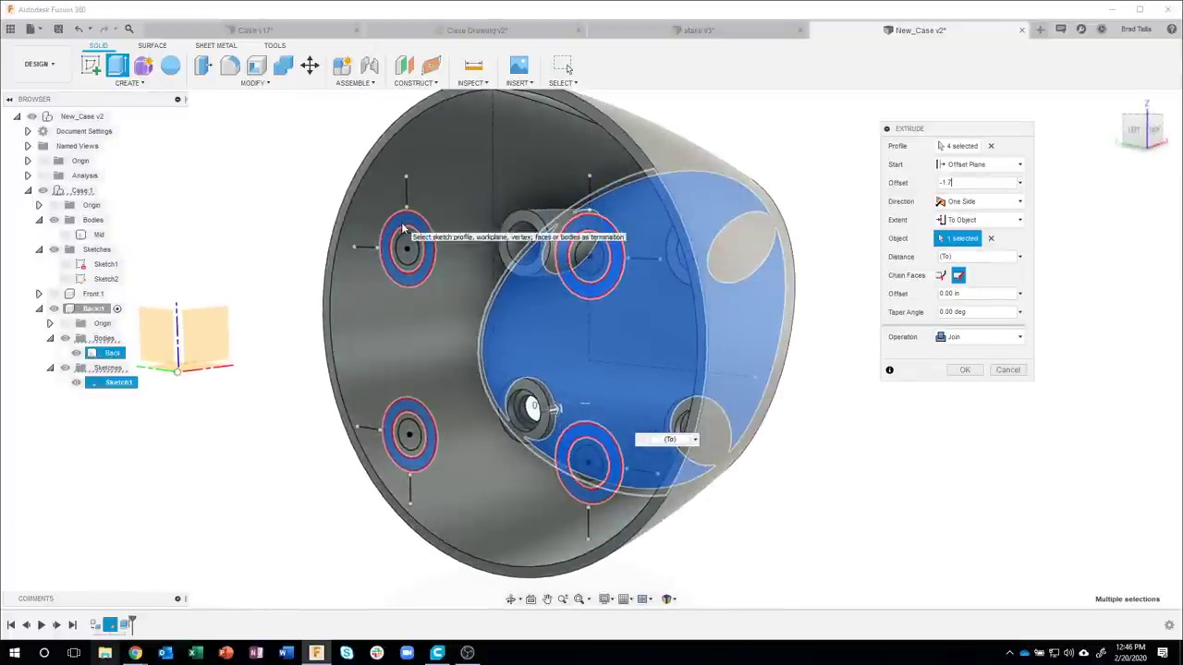
middle_click_drag(406, 224, 451, 224, "shift")
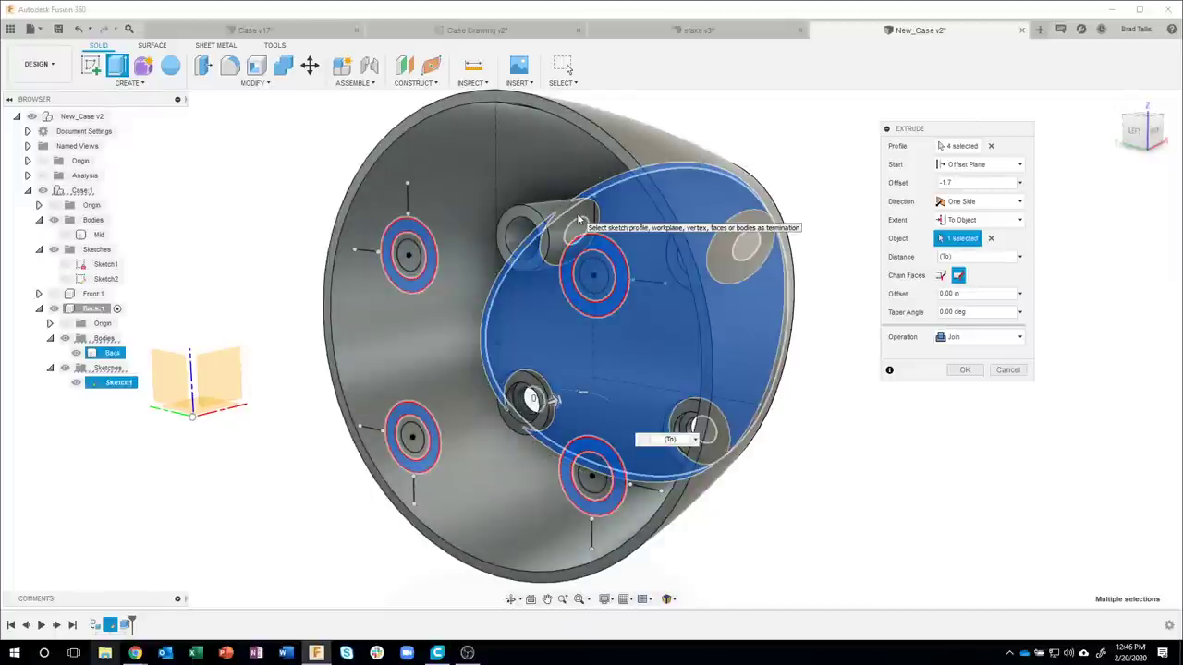
middle_click_drag(579, 218, 872, 438, "shift")
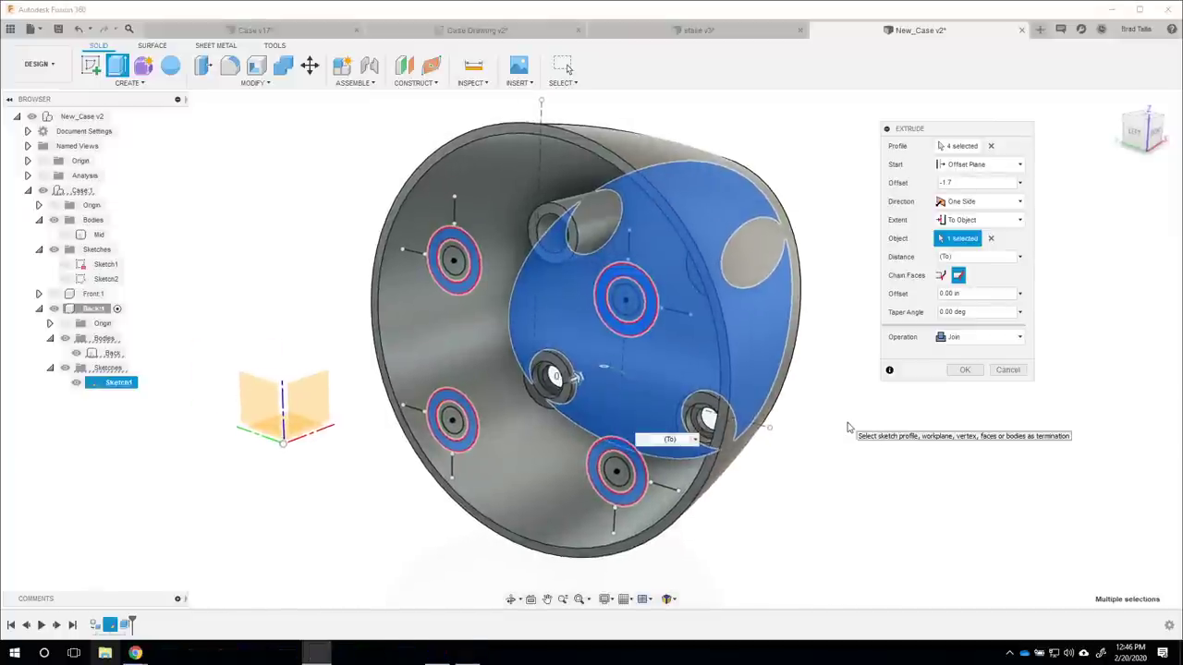
- Create the four bosses, hide the ring sketch, and view Case Drawing v2 for comparison
left_click(966, 369)
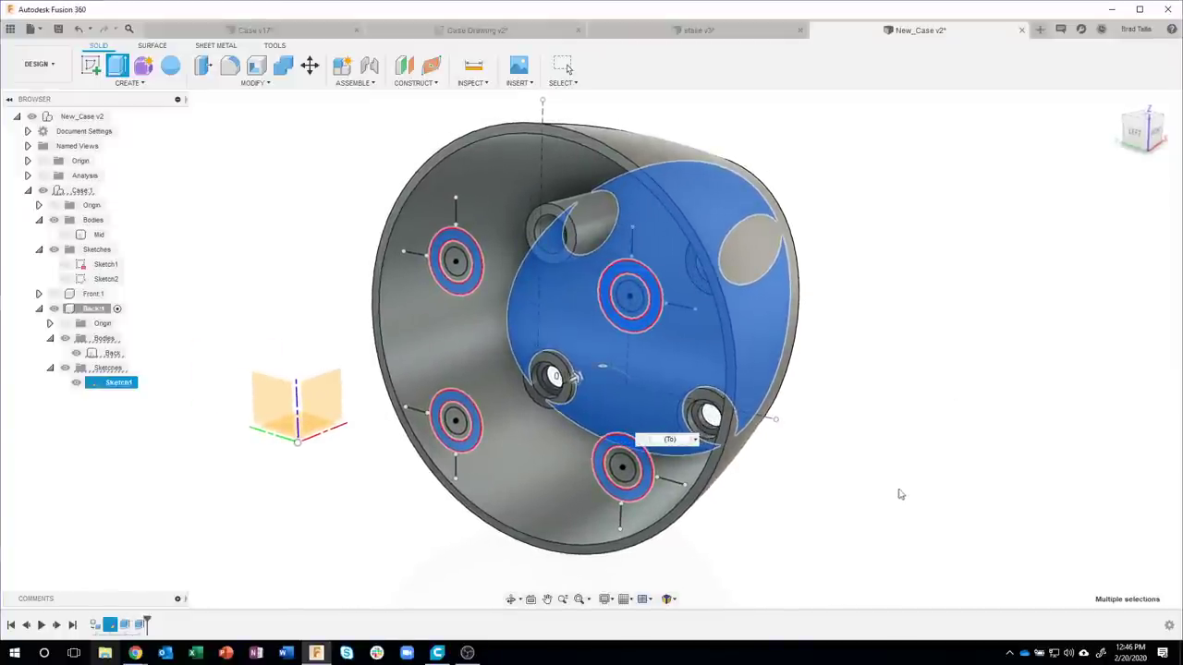
left_click(75, 383)
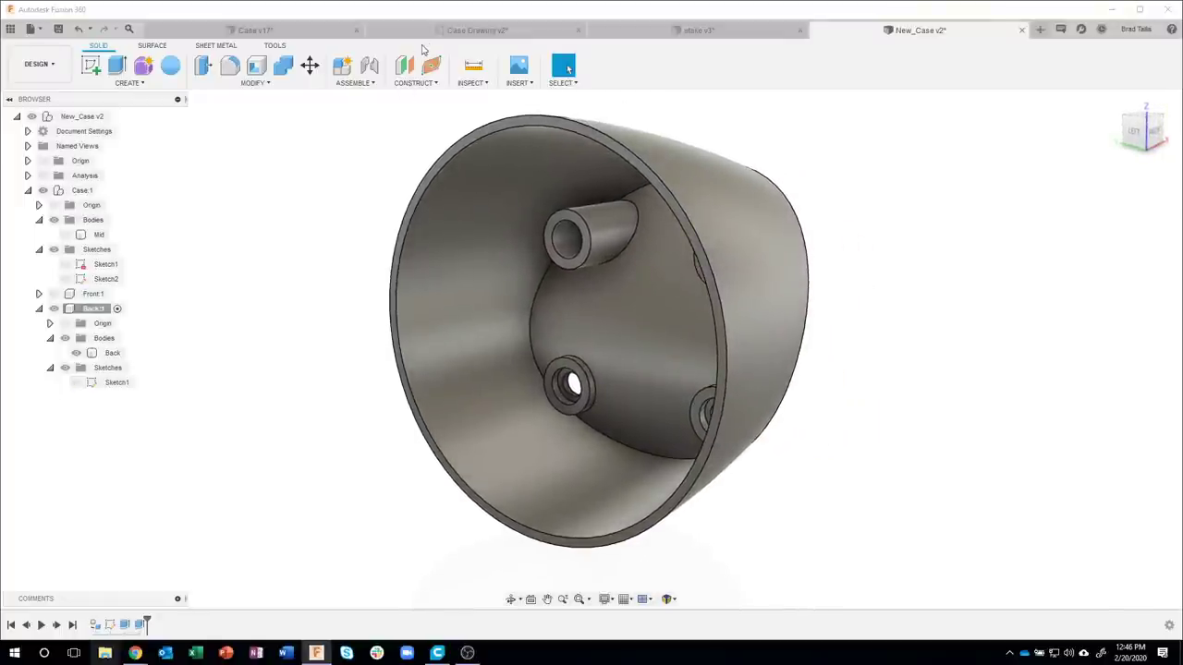
left_click(478, 30)
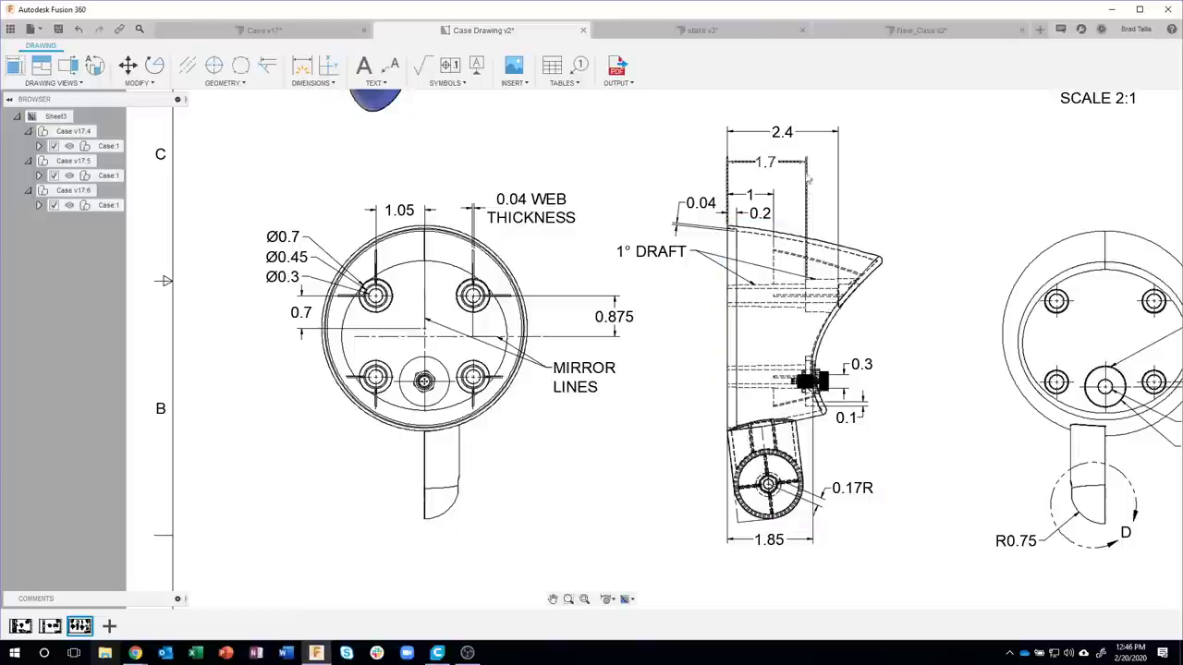
- Return to New_Case v2 and show the ring sketch Sketch1 again
left_click(920, 30)
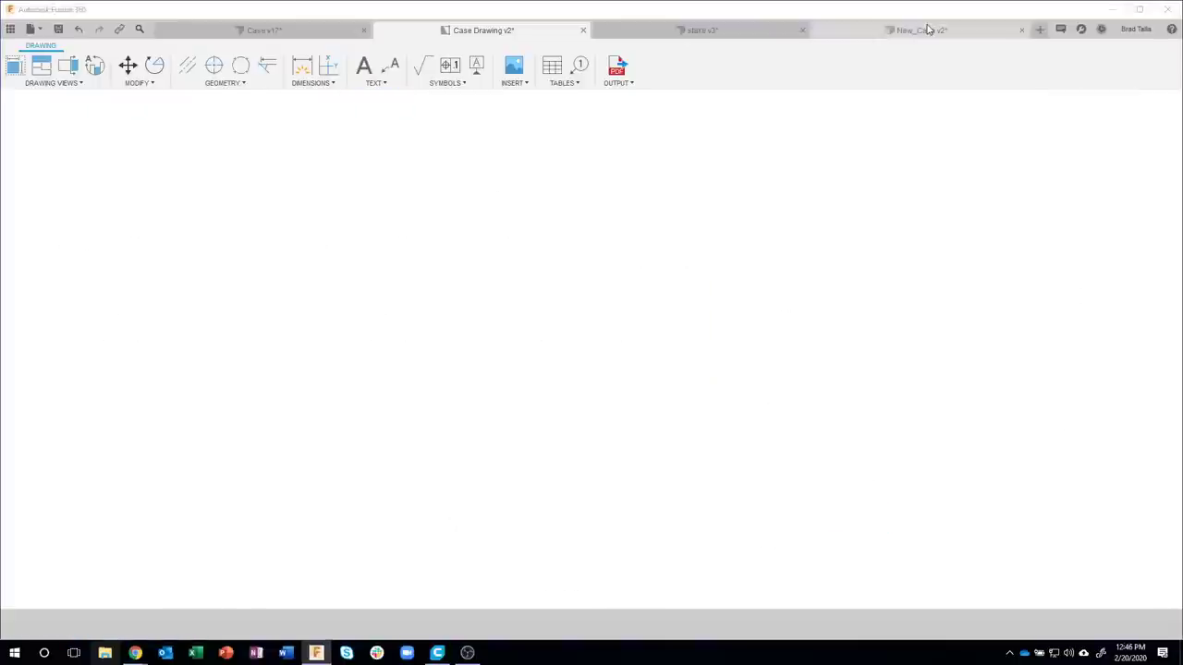
middle_click_drag(636, 276, 469, 395, "shift")
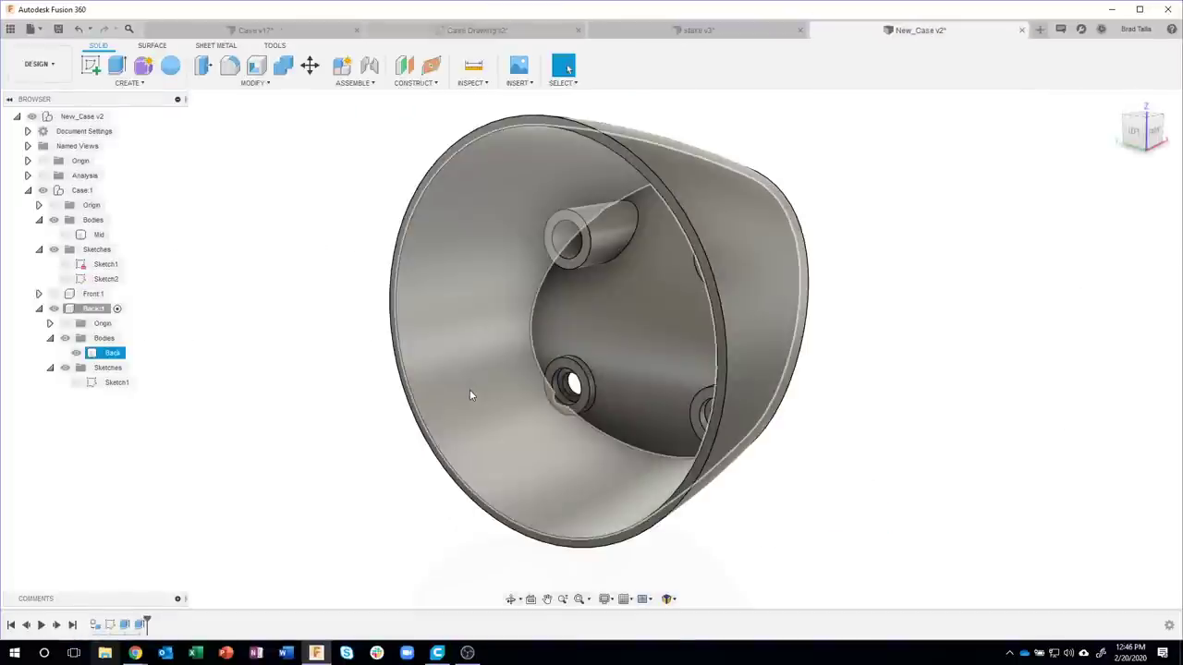
left_click(907, 264)
middle_click_drag(920, 267, 702, 305, "shift")
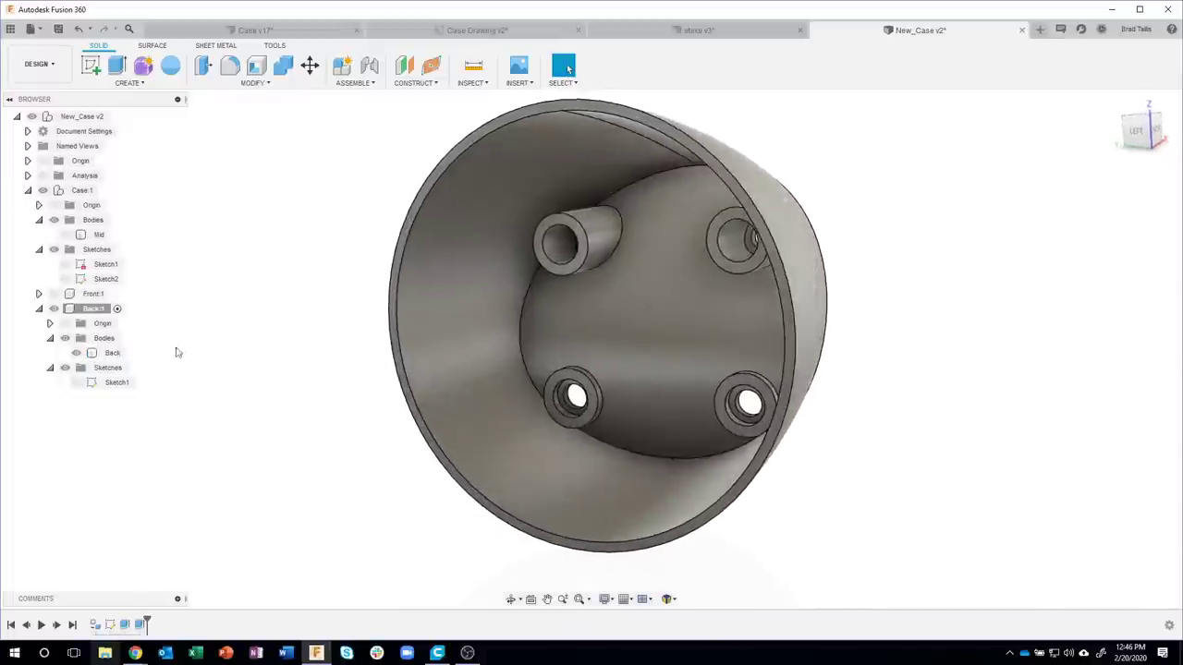
left_click(77, 387)
left_click(77, 386)
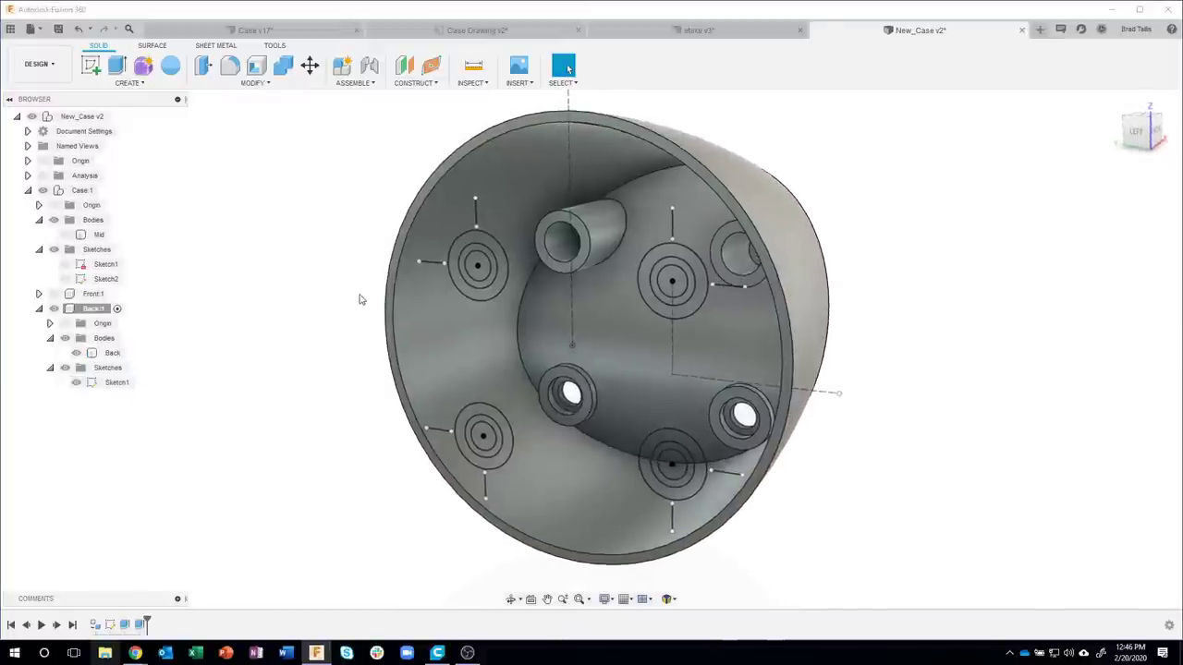
scroll(511, 240, "up", 3)
- Select the four bosses' inner ring profiles and begin an extrude on them
left_click(506, 245)
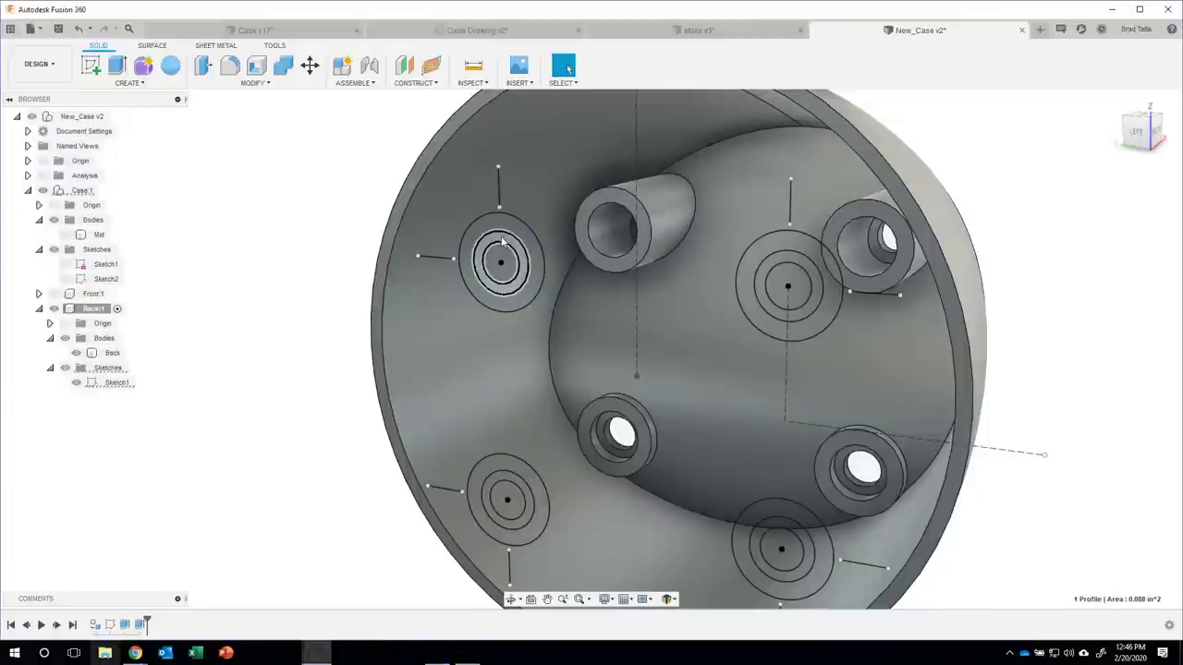
left_click(788, 277, "shift")
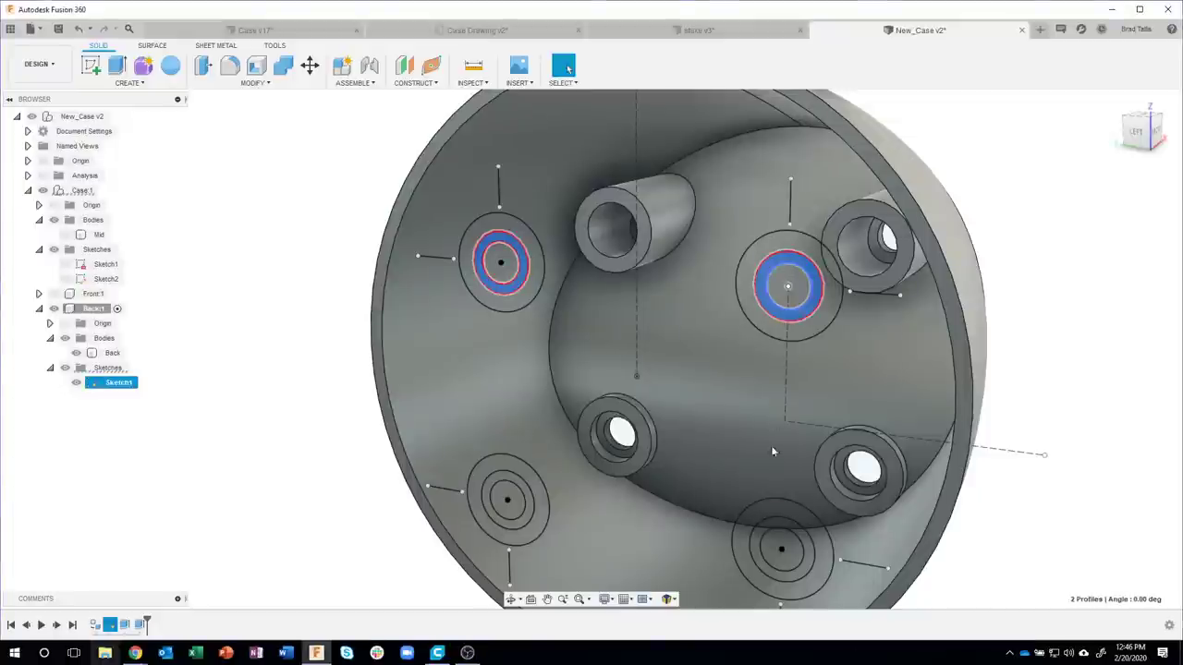
left_click(774, 535, "shift")
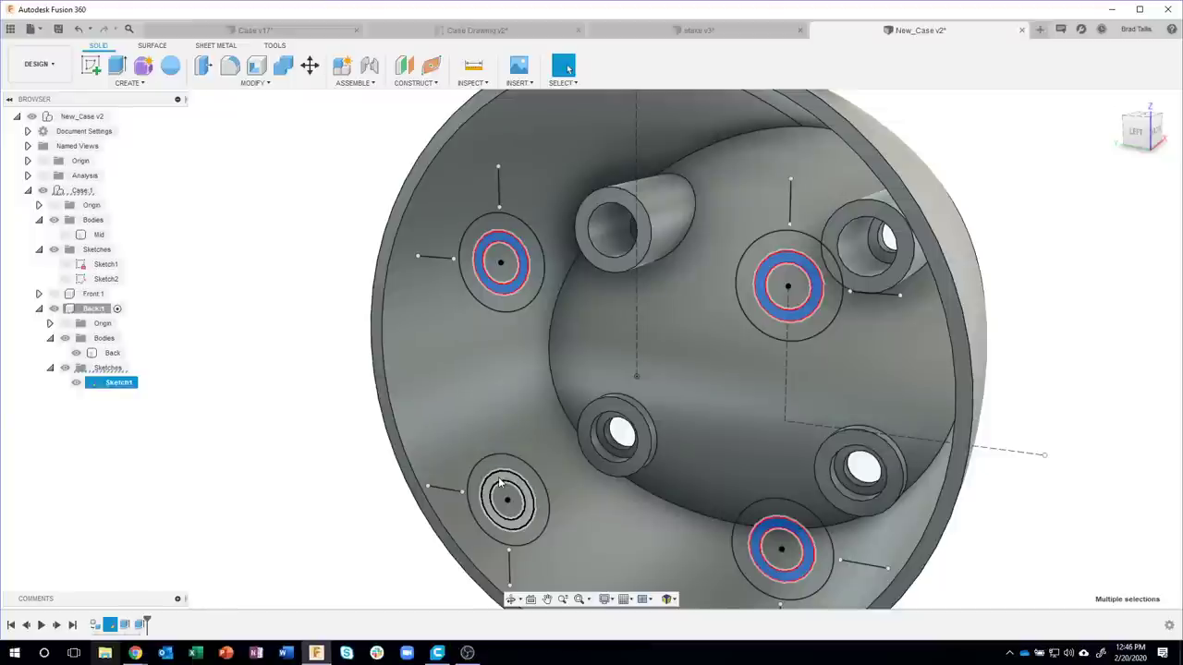
left_click(499, 478, "shift")
right_click(498, 478)
left_click(479, 532)
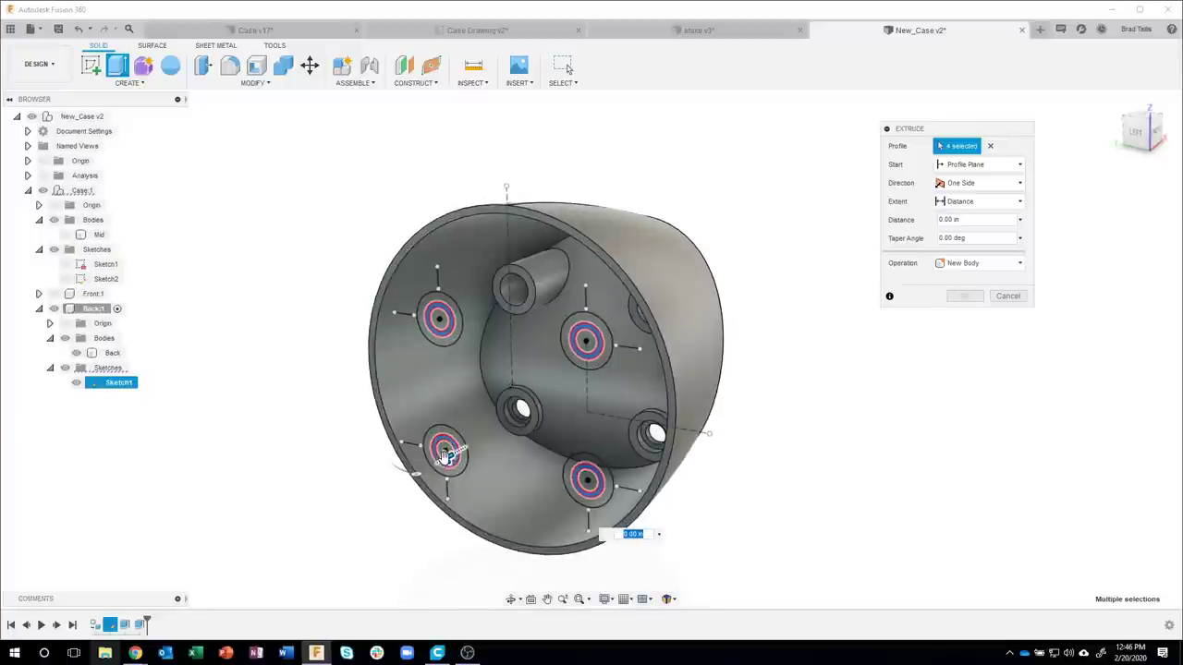
- Extrude the four inner rings To Object, first ending at the Back body's chained faces
left_click_drag(442, 453, 488, 450)
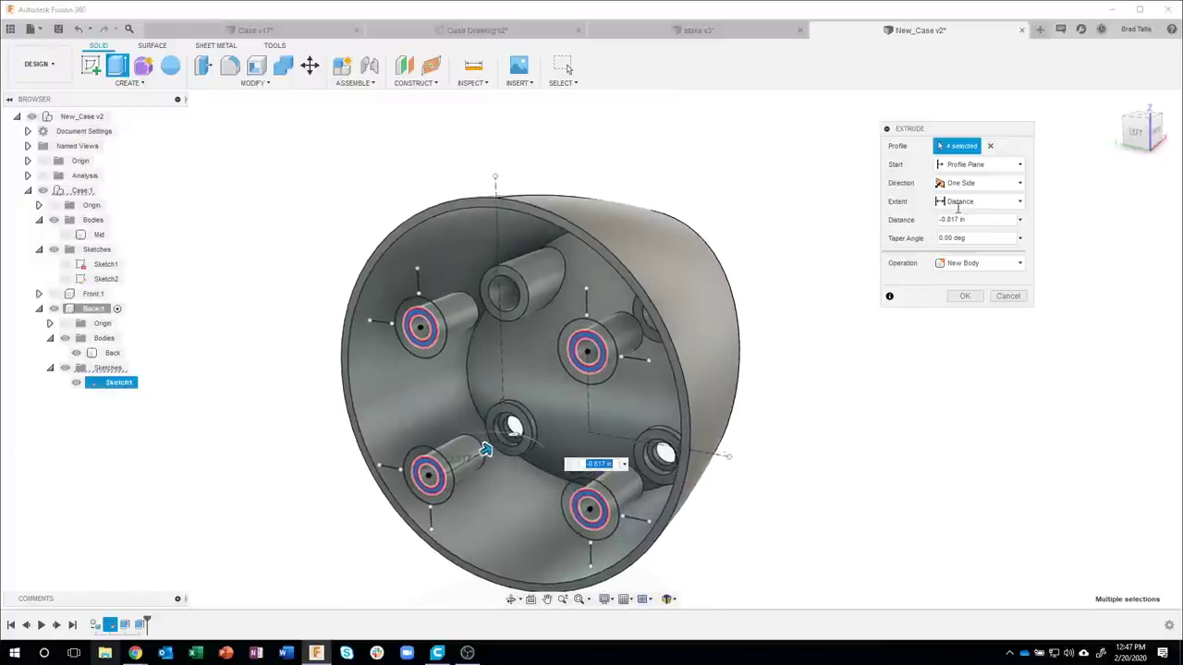
left_click(978, 202)
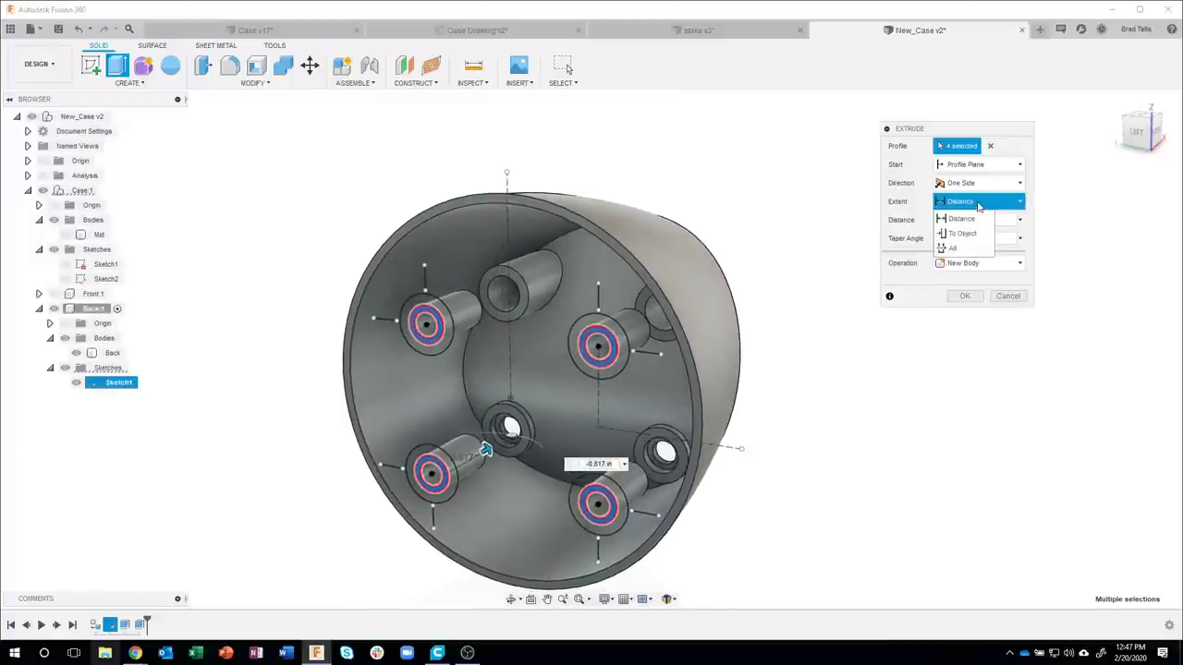
left_click(962, 232)
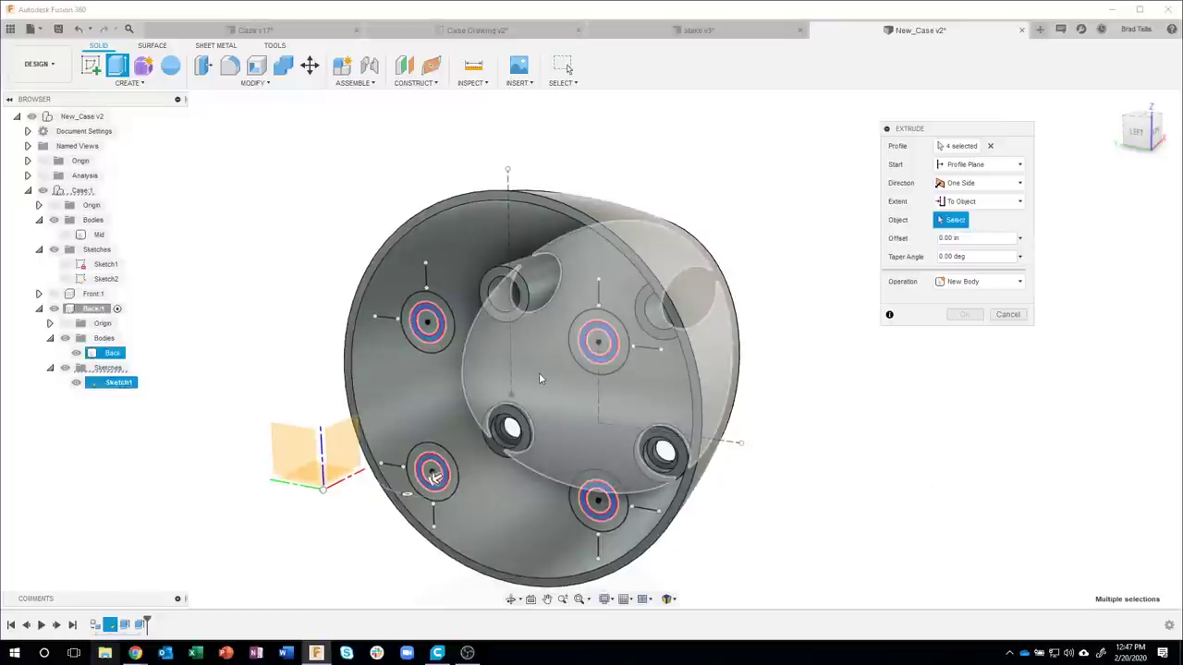
left_click(539, 373)
left_click(661, 483)
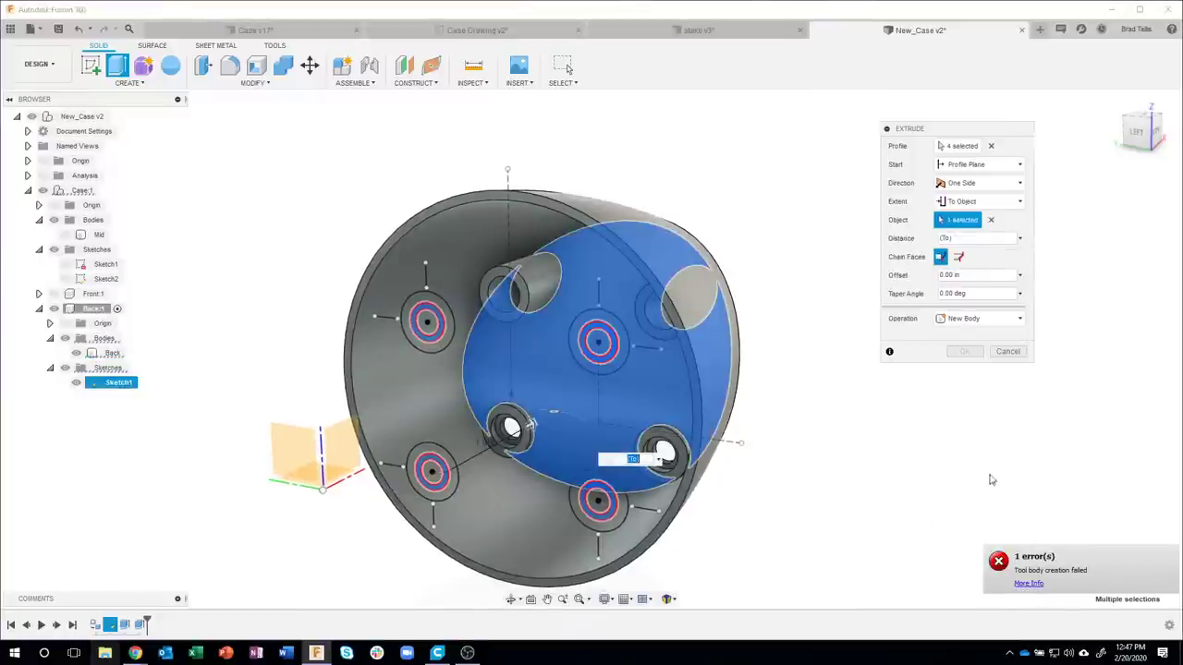
left_click(958, 258)
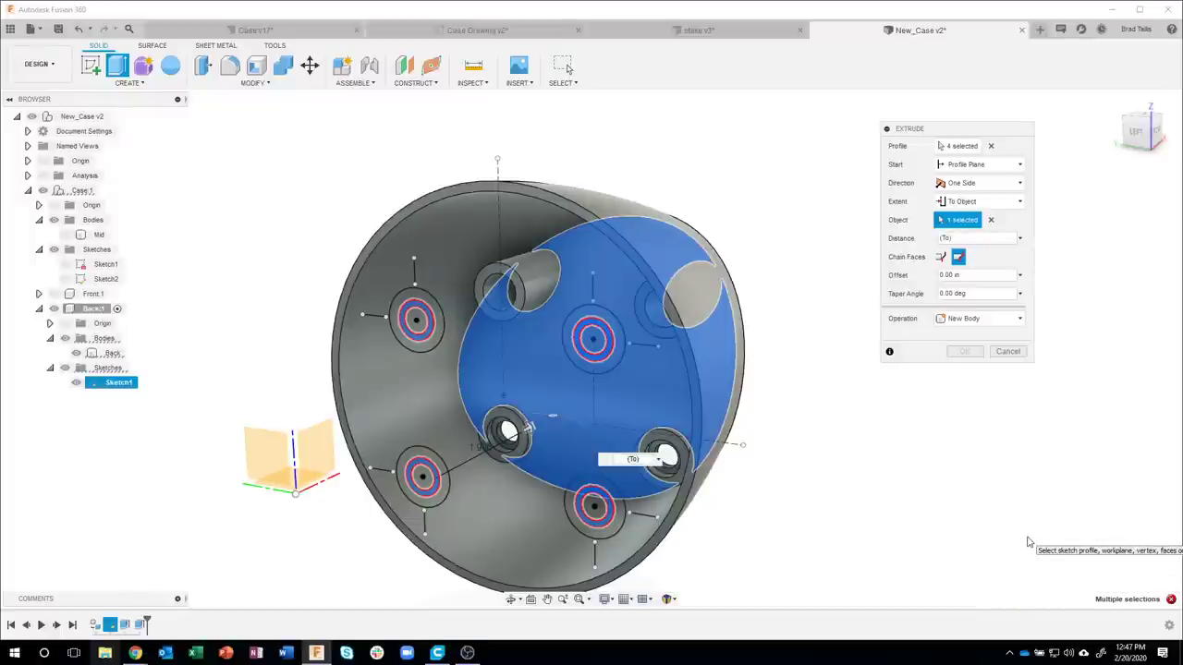
mouse_move(1028, 542)
middle_mouse_down("shift")
mouse_move(559, 351)
mouse_move(453, 291)
middle_mouse_up("shift")
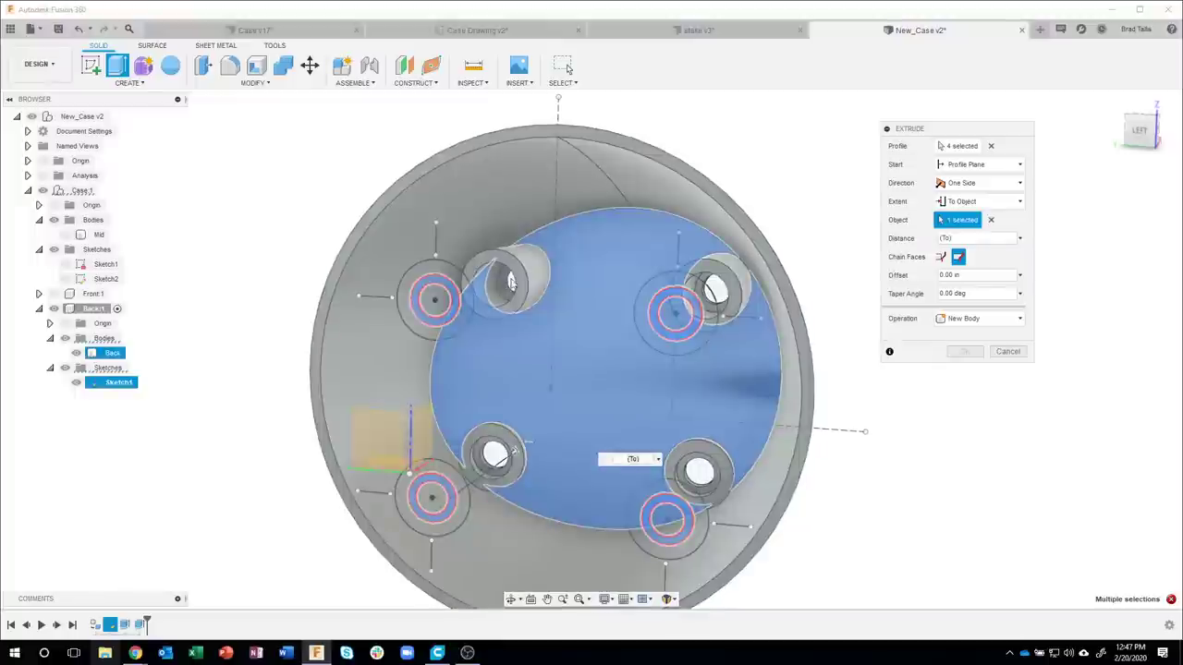
middle_click_drag(511, 282, 551, 284, "shift")
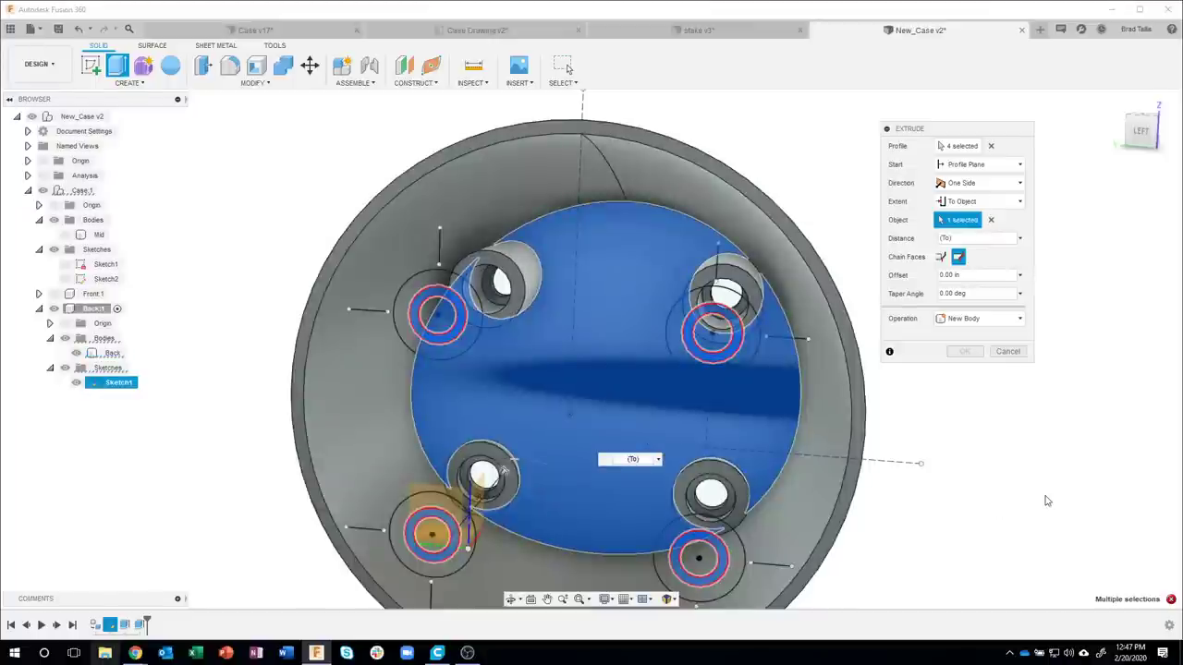
mouse_move(1008, 467)
middle_mouse_down("shift")
mouse_move(867, 399)
mouse_move(847, 443)
middle_mouse_up("shift")
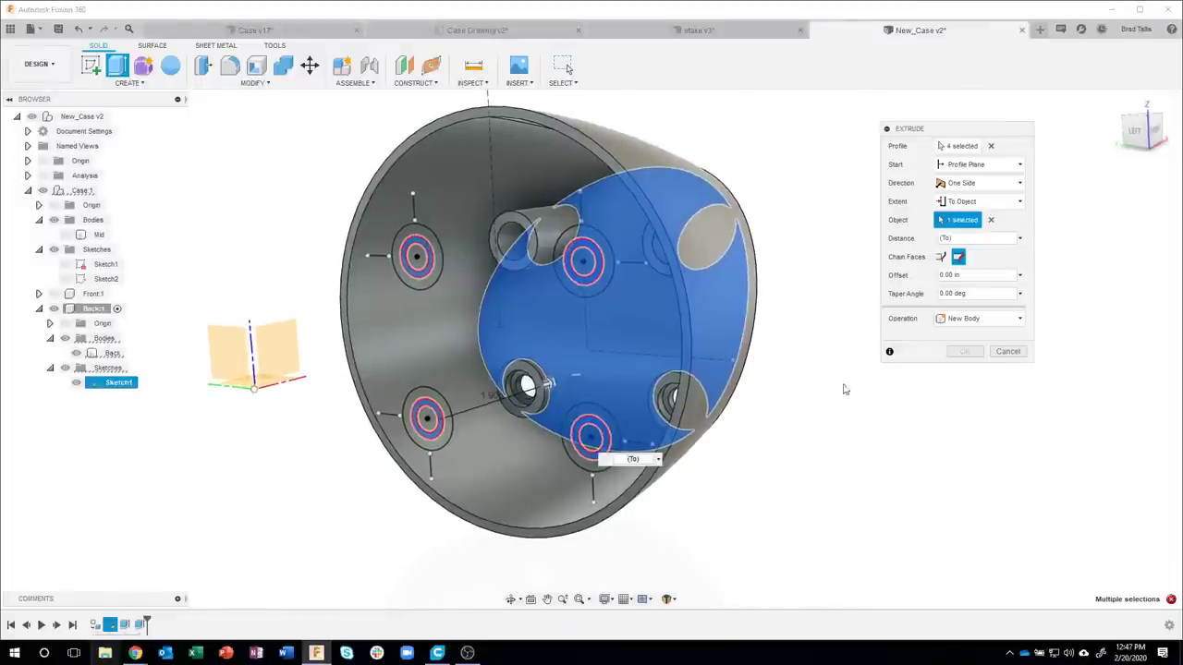
middle_click_drag(845, 391, 948, 263, "shift")
- Reset the limit to the inner back face, set Operation to Join, and create the pins
left_click(990, 219)
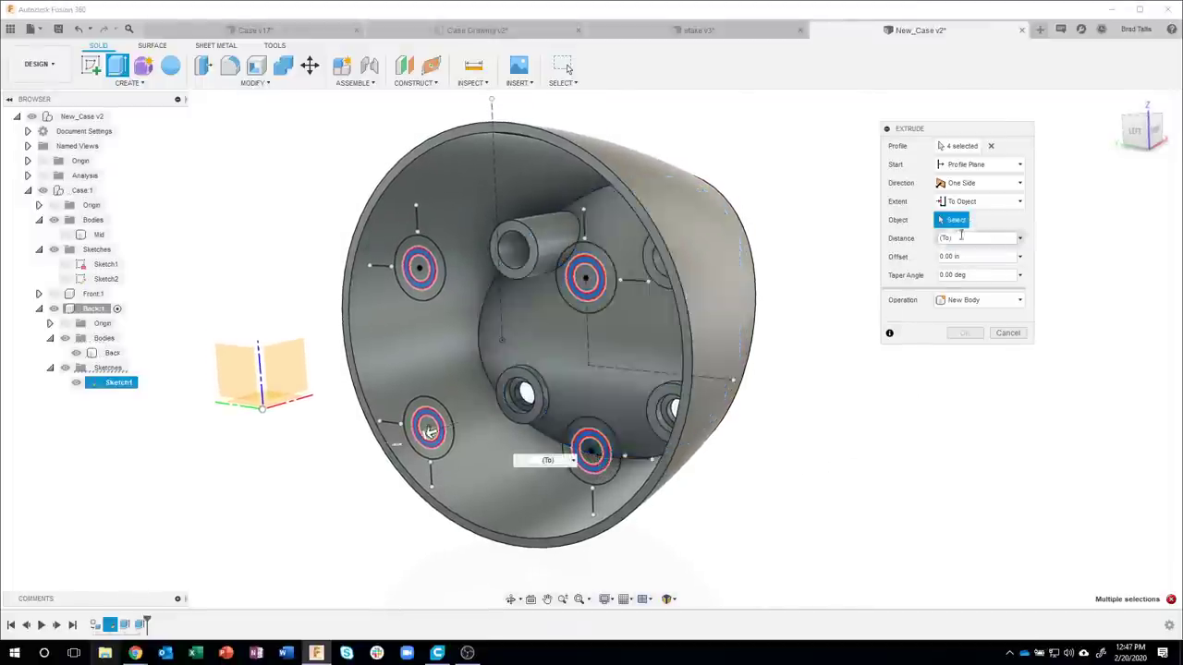
mouse_move(880, 388)
middle_mouse_down("shift")
mouse_move(868, 399)
mouse_move(696, 372)
mouse_move(599, 335)
mouse_move(610, 351)
middle_mouse_up("shift")
left_click(609, 351)
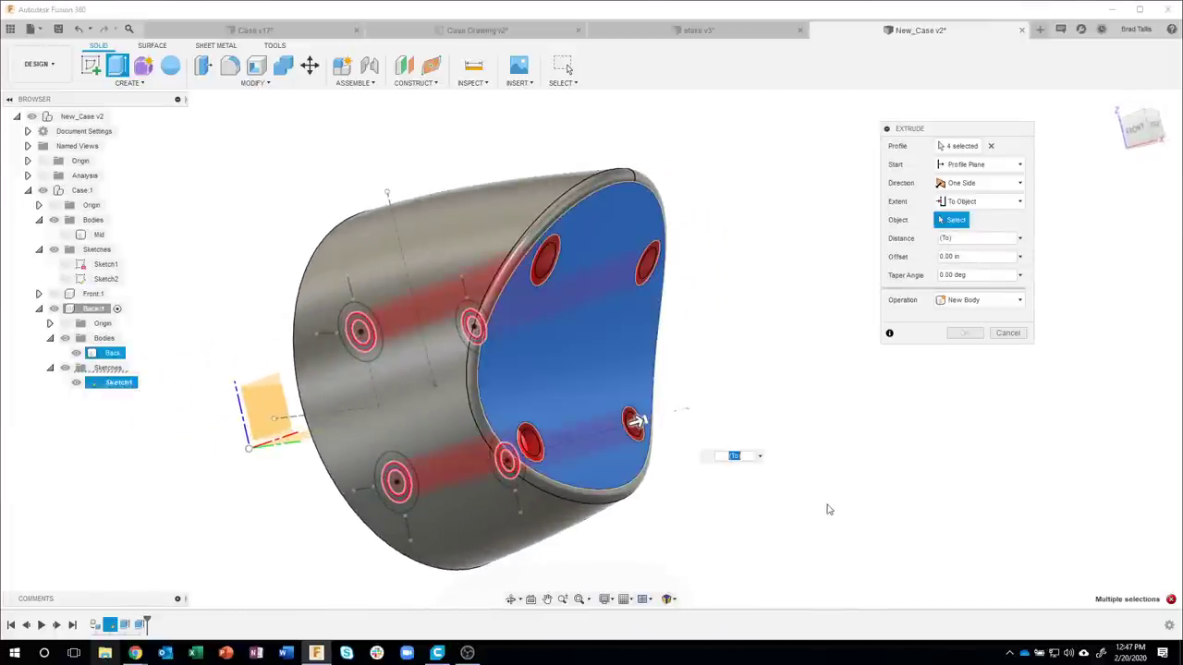
mouse_move(832, 513)
middle_mouse_down("shift")
mouse_move(895, 326)
mouse_move(924, 326)
middle_mouse_up("shift")
left_click(966, 321)
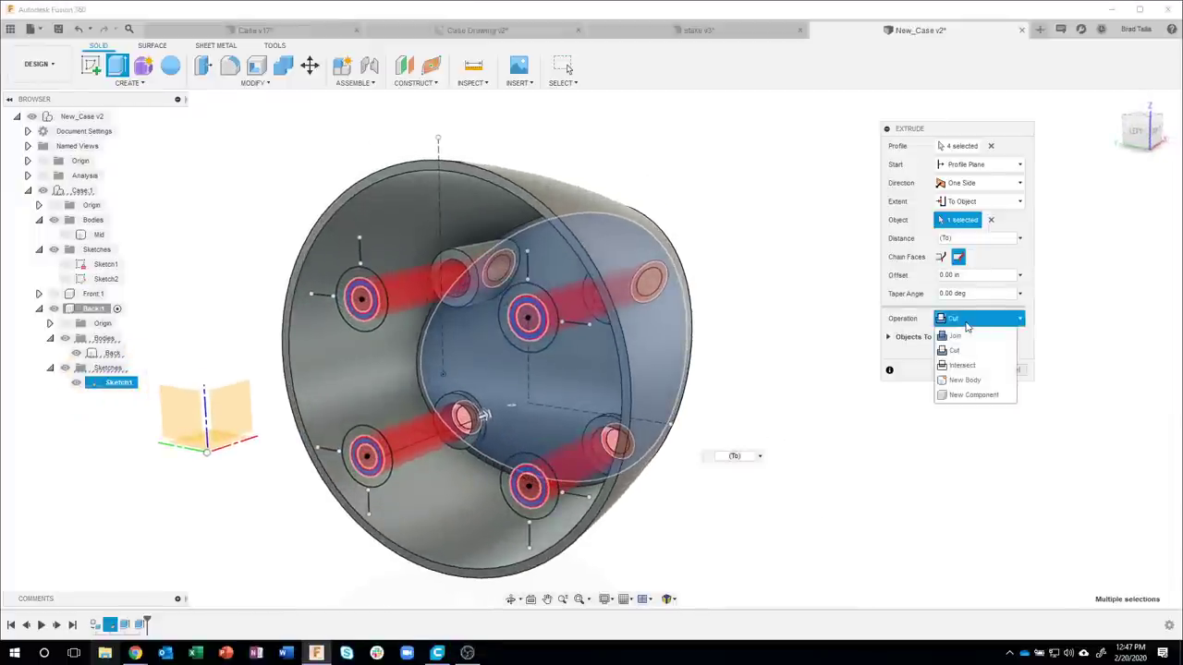
left_click(966, 340)
mouse_move(518, 406)
middle_mouse_down("shift")
mouse_move(541, 401)
mouse_move(445, 290)
mouse_move(657, 259)
mouse_move(589, 259)
mouse_move(738, 506)
middle_mouse_up("shift")
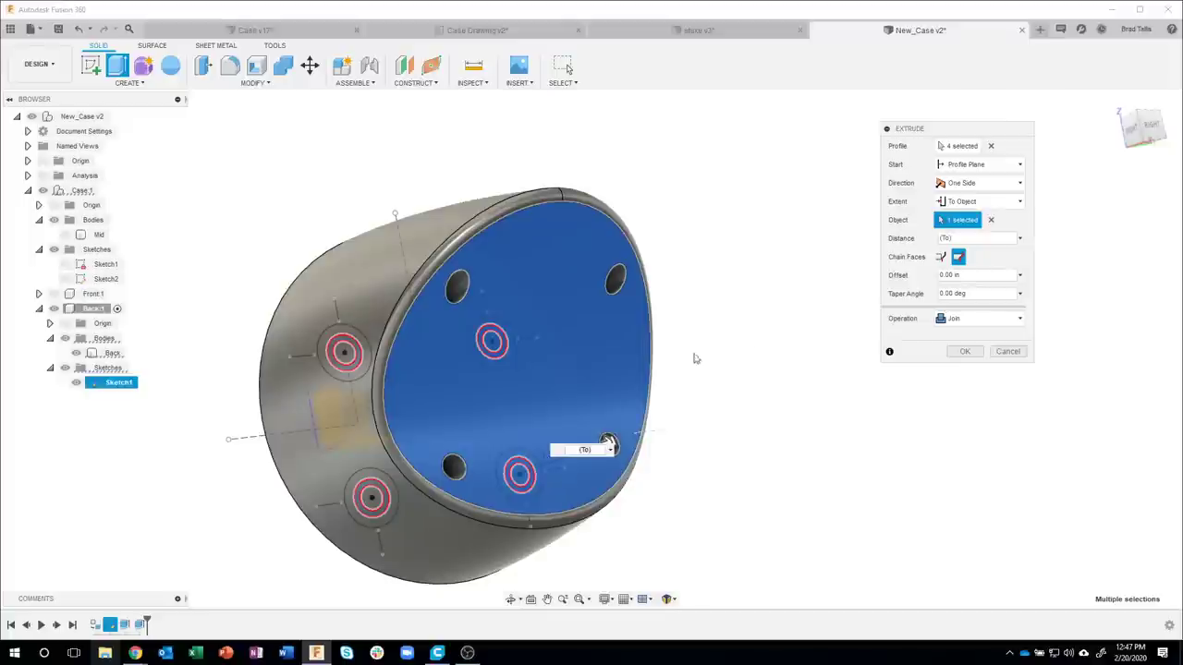
mouse_move(695, 358)
middle_mouse_down("shift")
mouse_move(769, 424)
mouse_move(773, 490)
mouse_move(811, 465)
mouse_move(673, 379)
mouse_move(702, 379)
middle_mouse_up("shift")
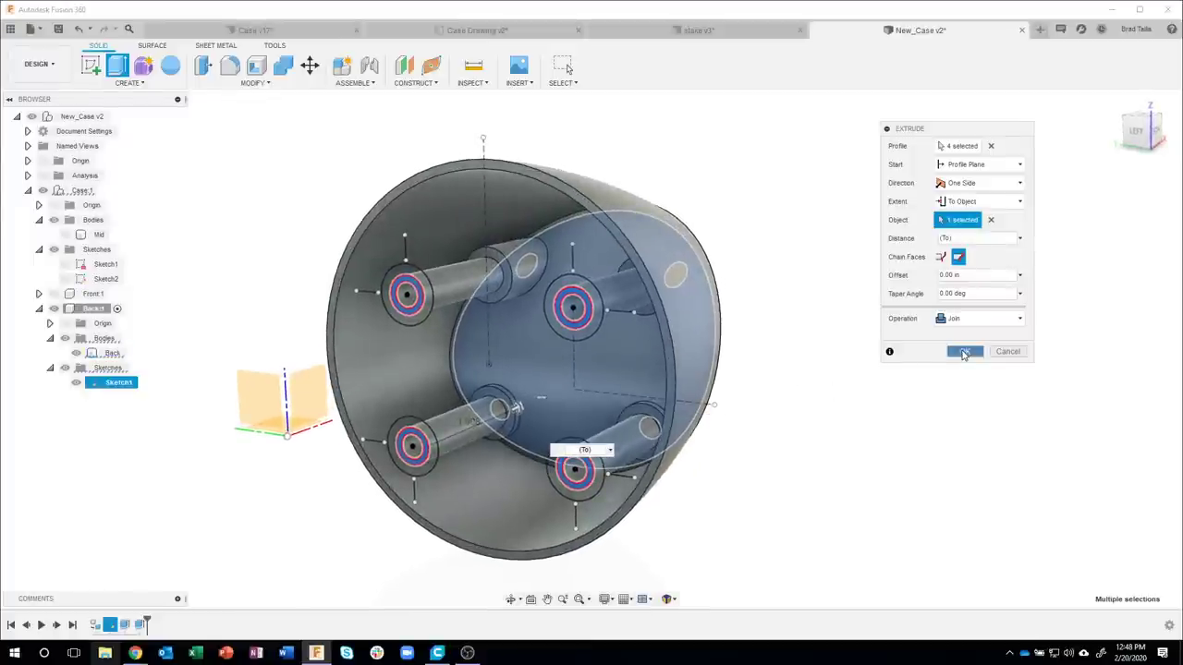
left_click(964, 353)
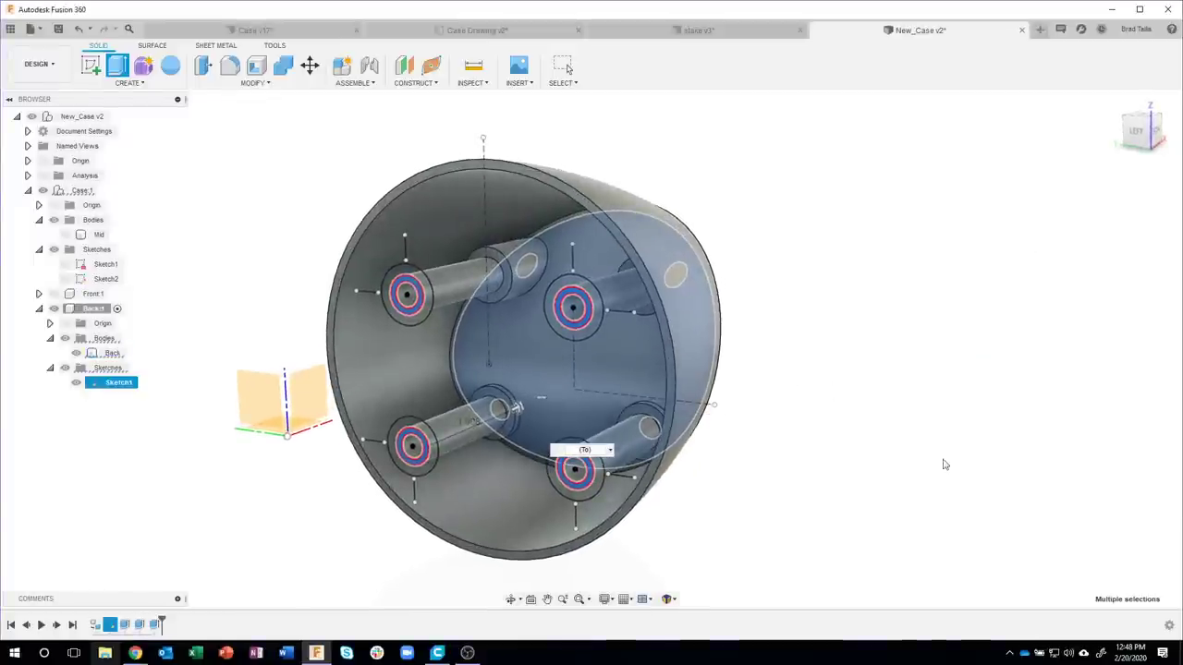
- Hide the ring sketch and check a pin face's radius before modifying
left_click(77, 385)
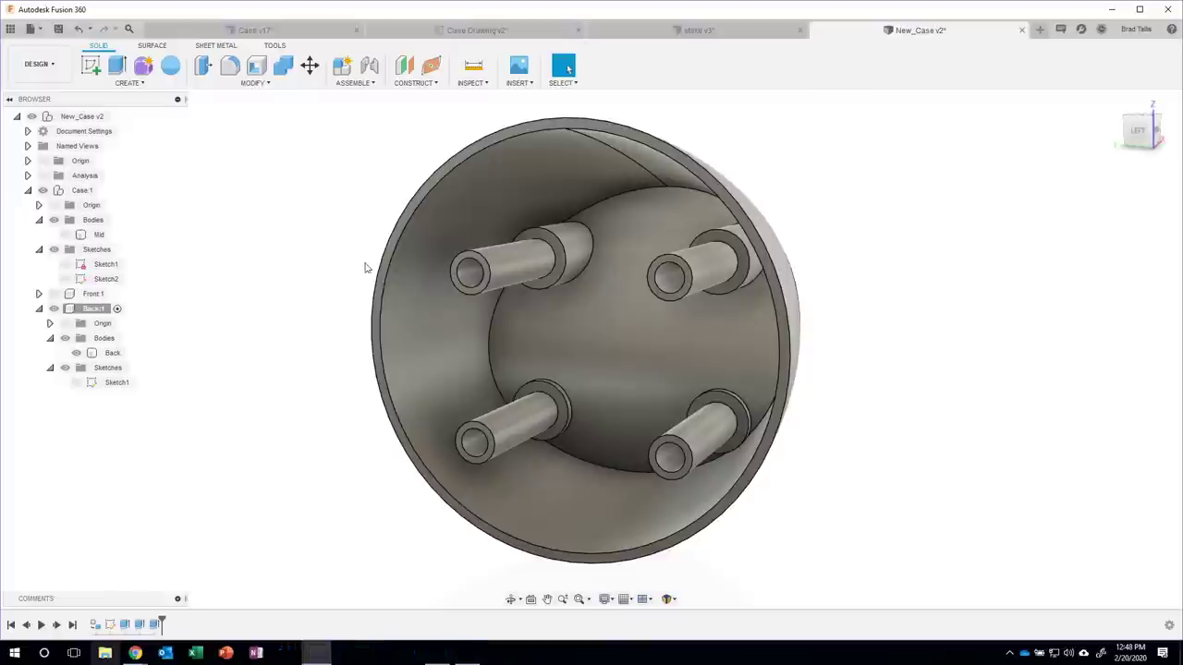
left_click(545, 247)
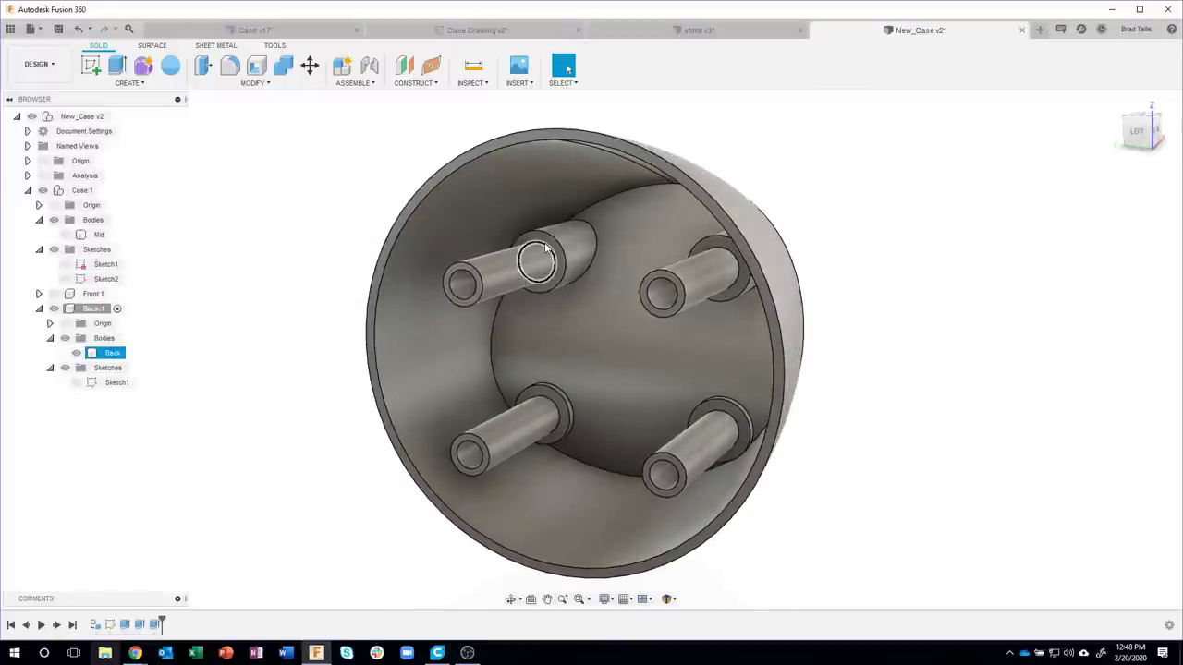
left_click(305, 190)
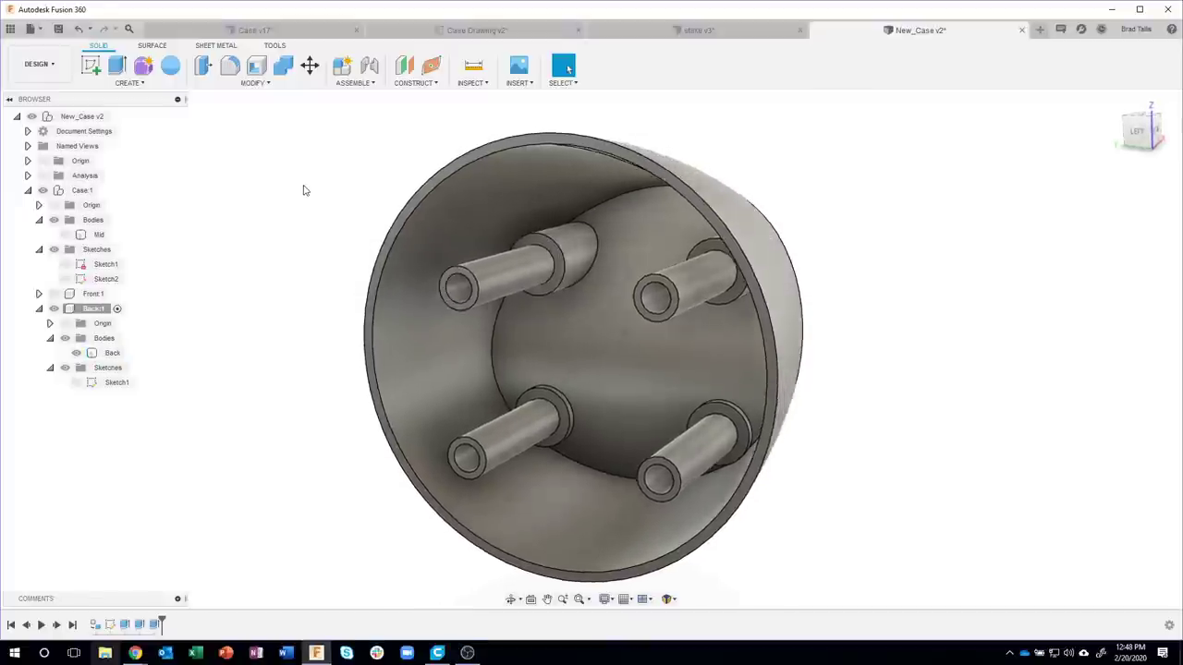
left_click(412, 288)
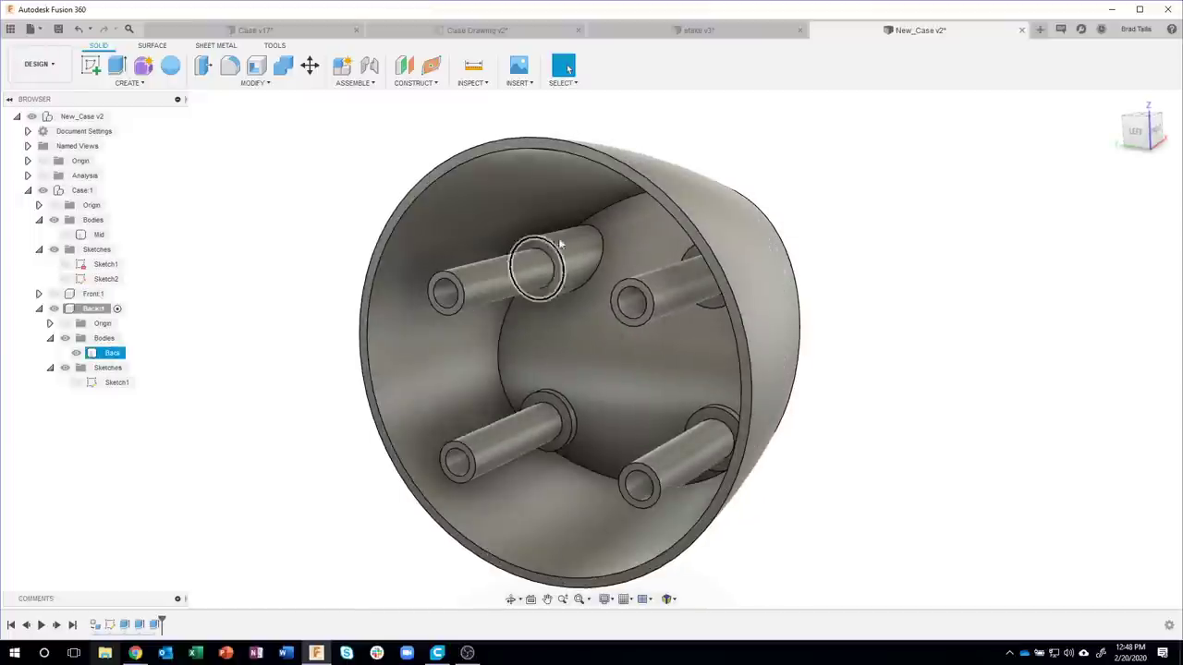
left_click(567, 235)
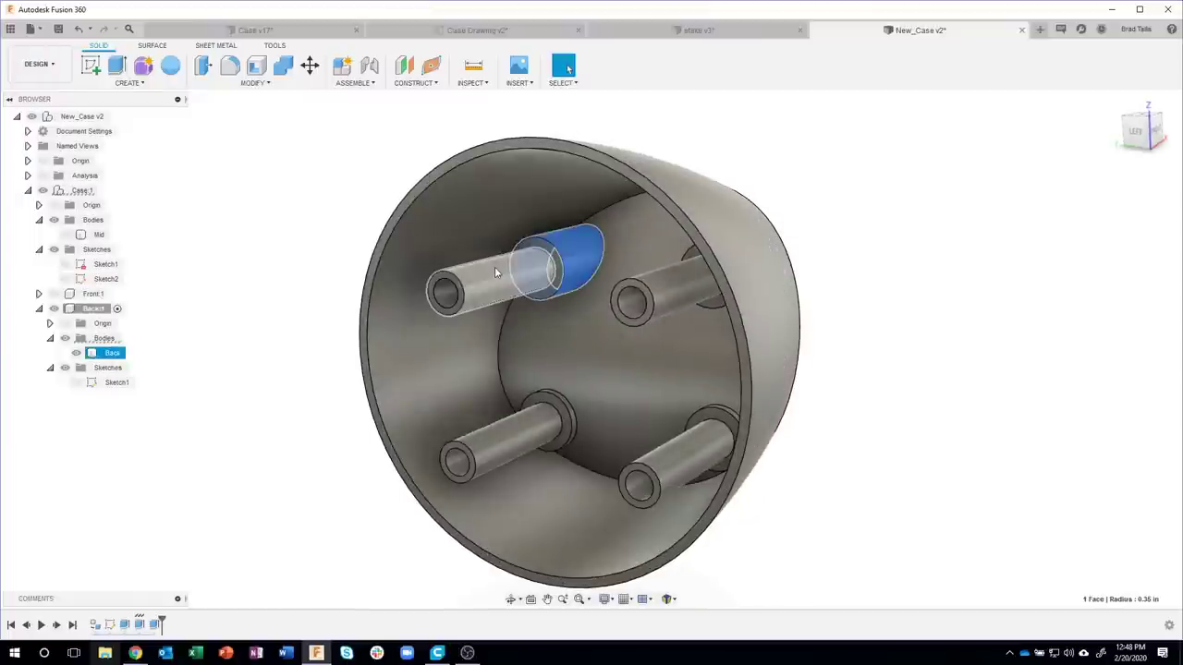
left_click(287, 216)
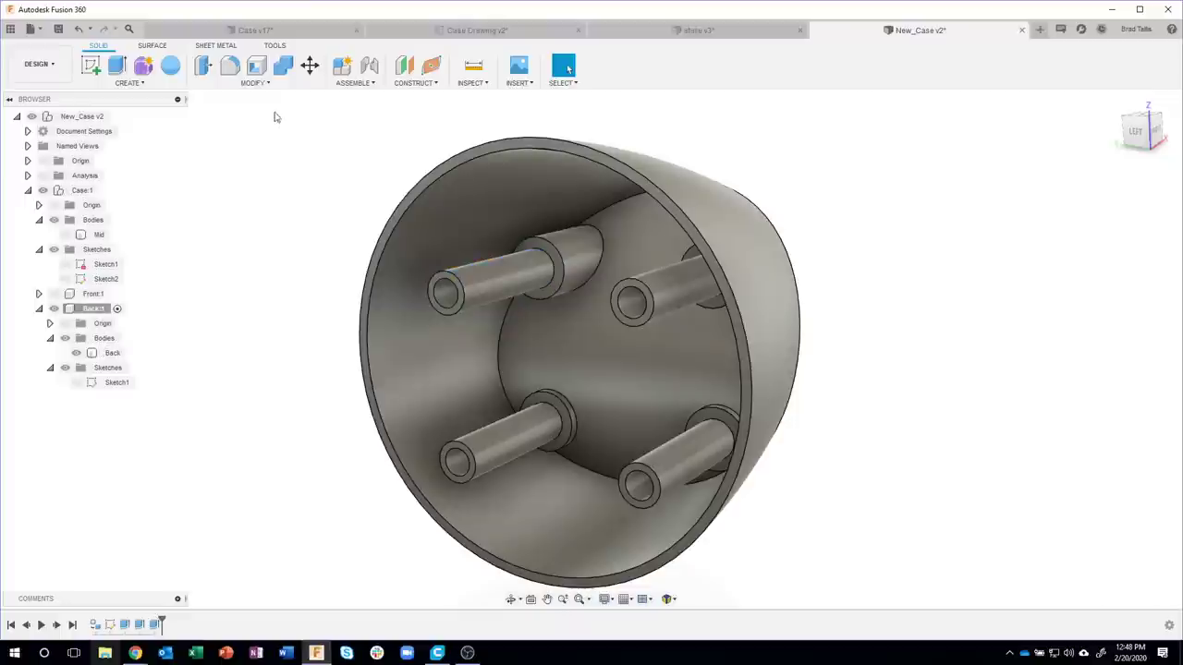
left_click(254, 82)
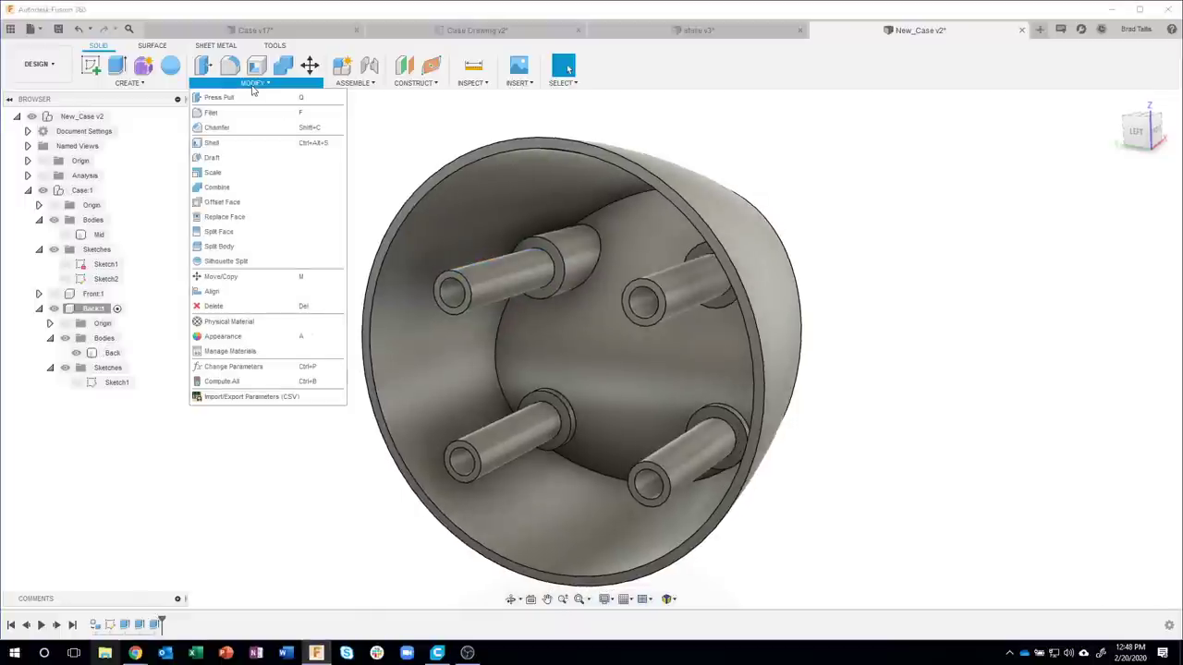
- Draft the four pins' outer faces 1.00 deg, using a pin end face as neutral plane
left_click(212, 157)
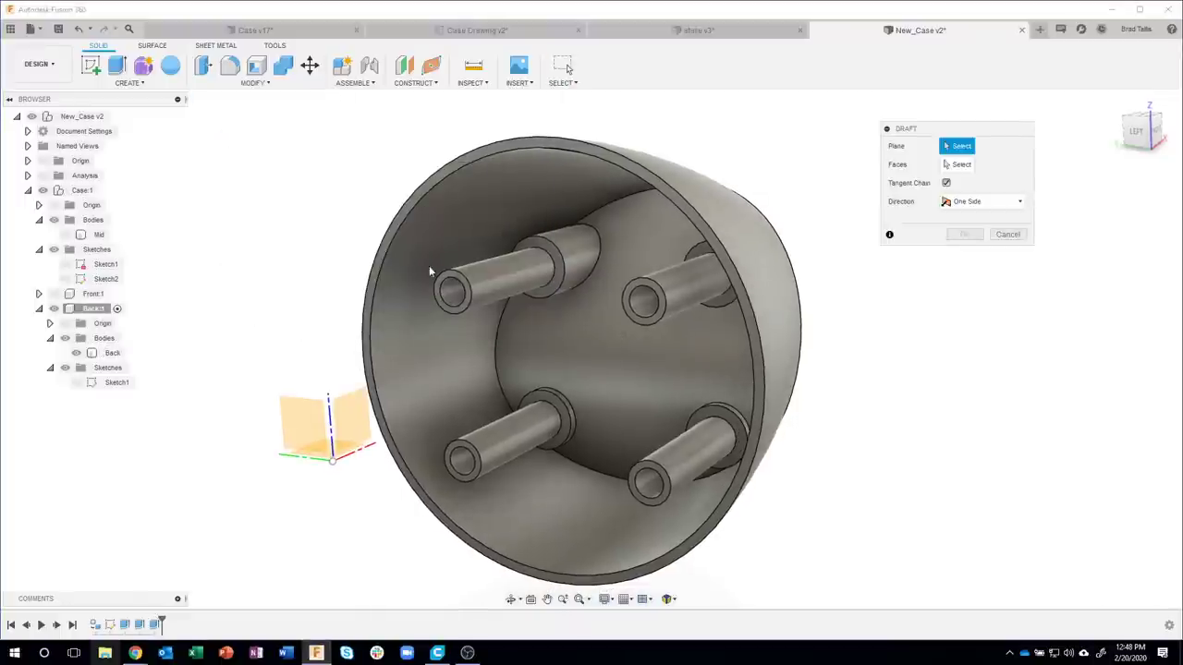
left_click(452, 281)
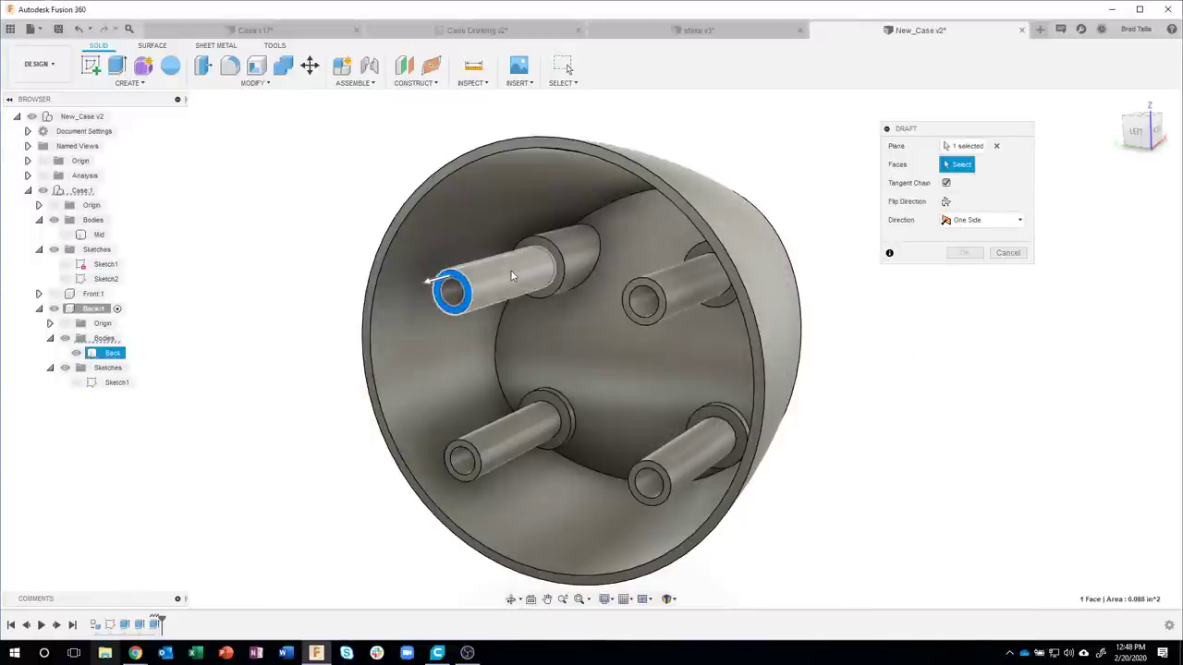
left_click(547, 282)
left_click(680, 283)
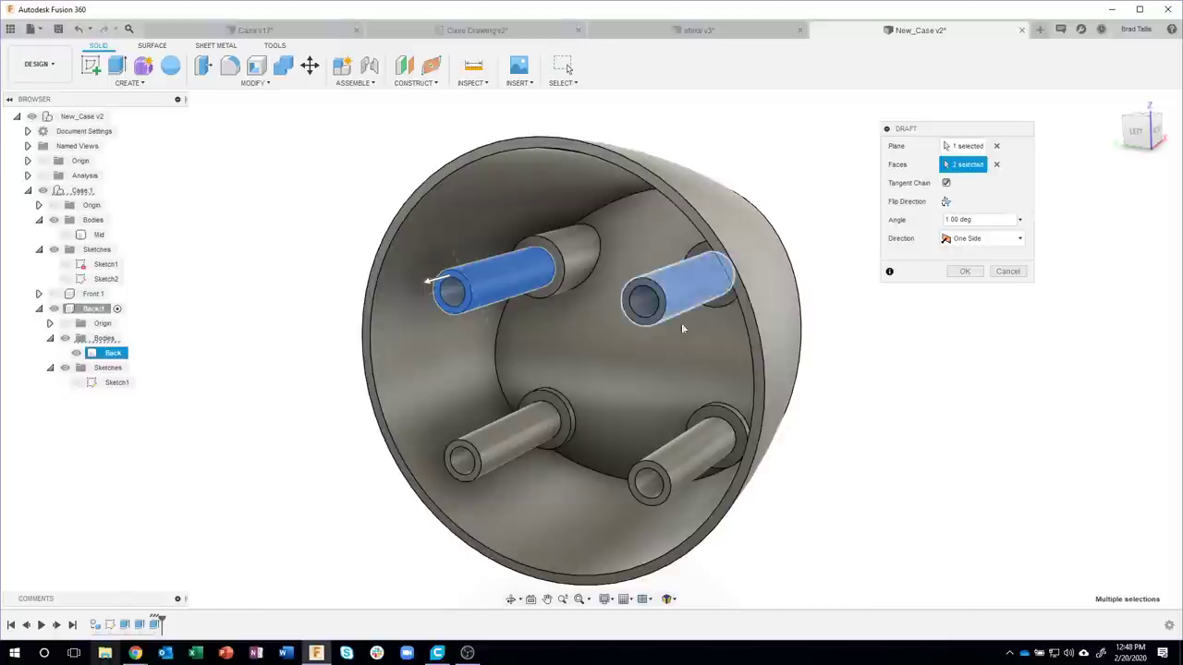
left_click(684, 458)
left_click(517, 439)
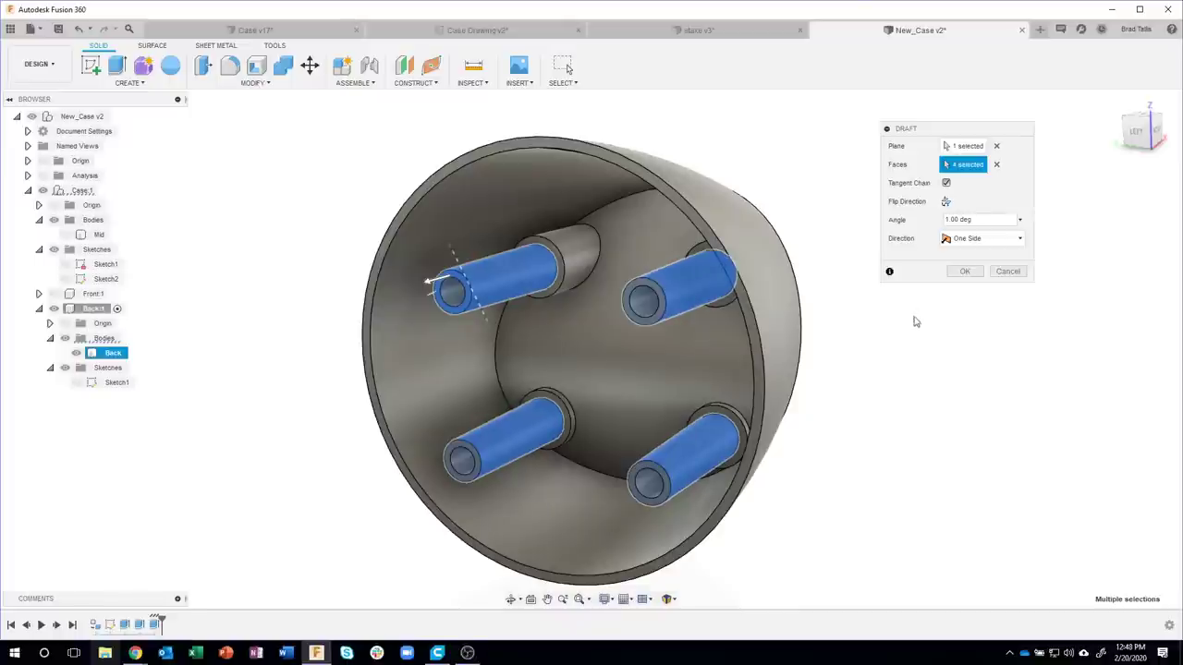
left_click(964, 272)
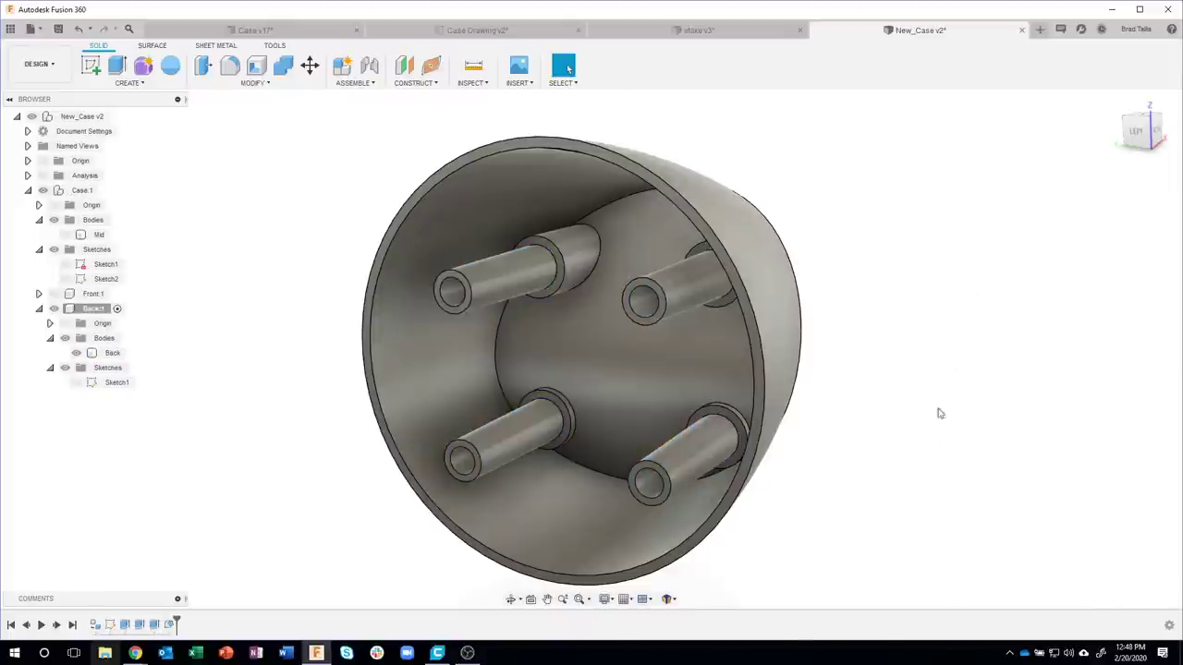
- Draft the wide boss faces 1.00 deg from the step ring face, then switch to Case v17
right_click_drag(938, 358, 943, 229)
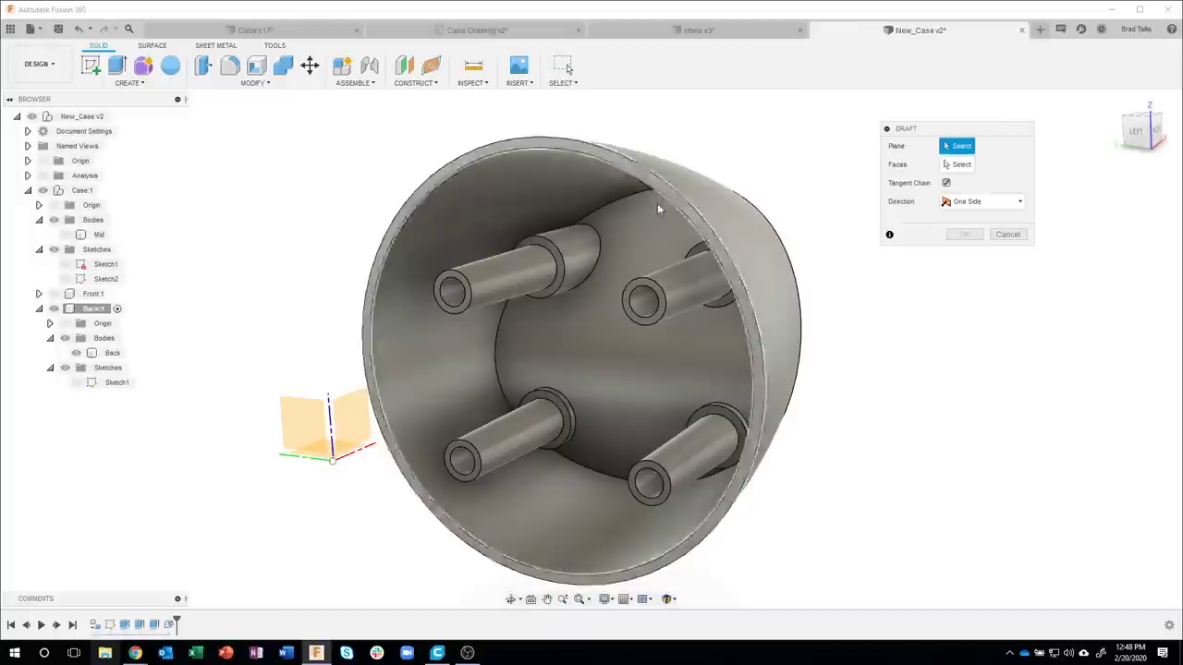
left_click(535, 244)
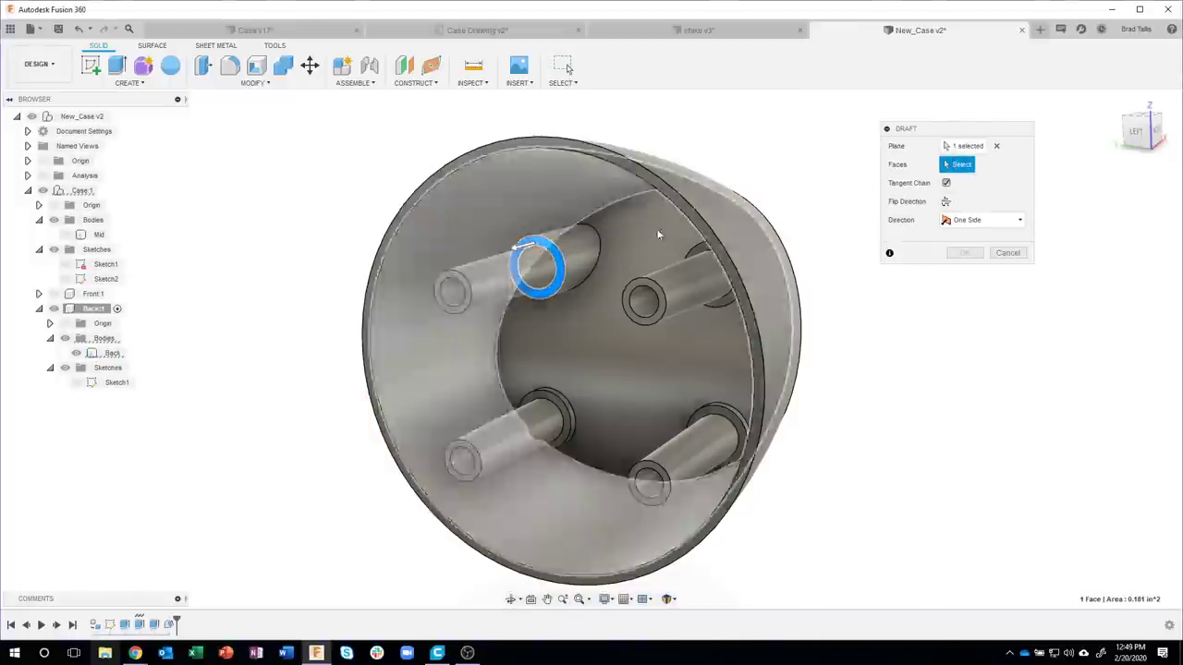
left_click(578, 242)
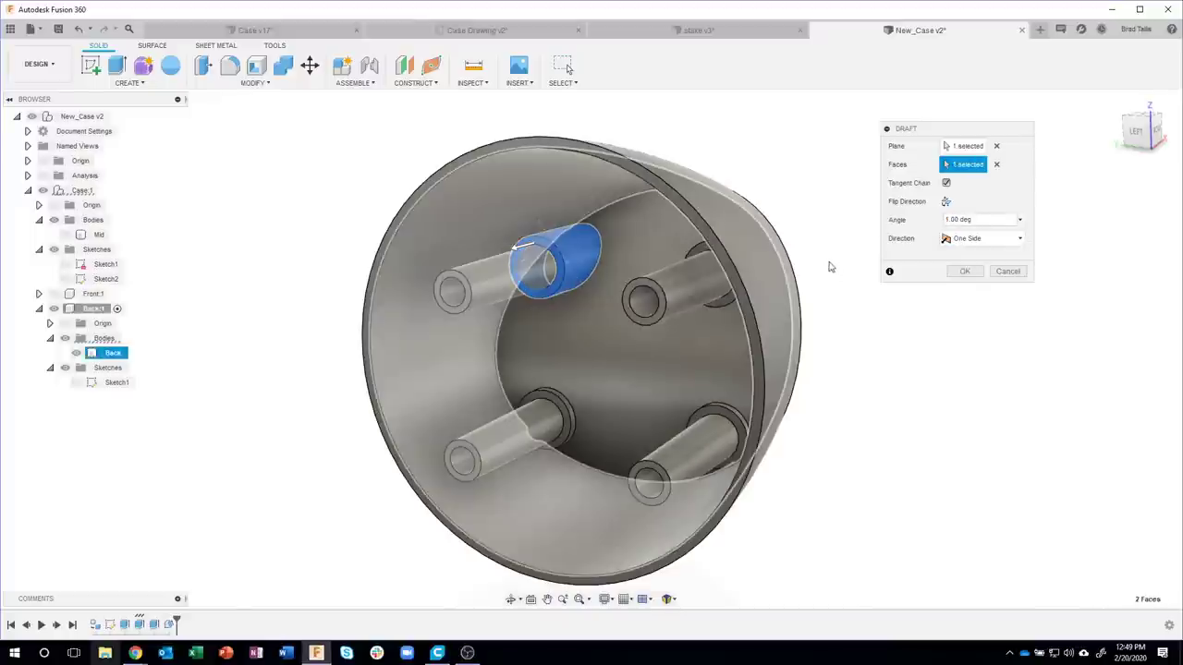
middle_click_drag(834, 267, 712, 251, "shift")
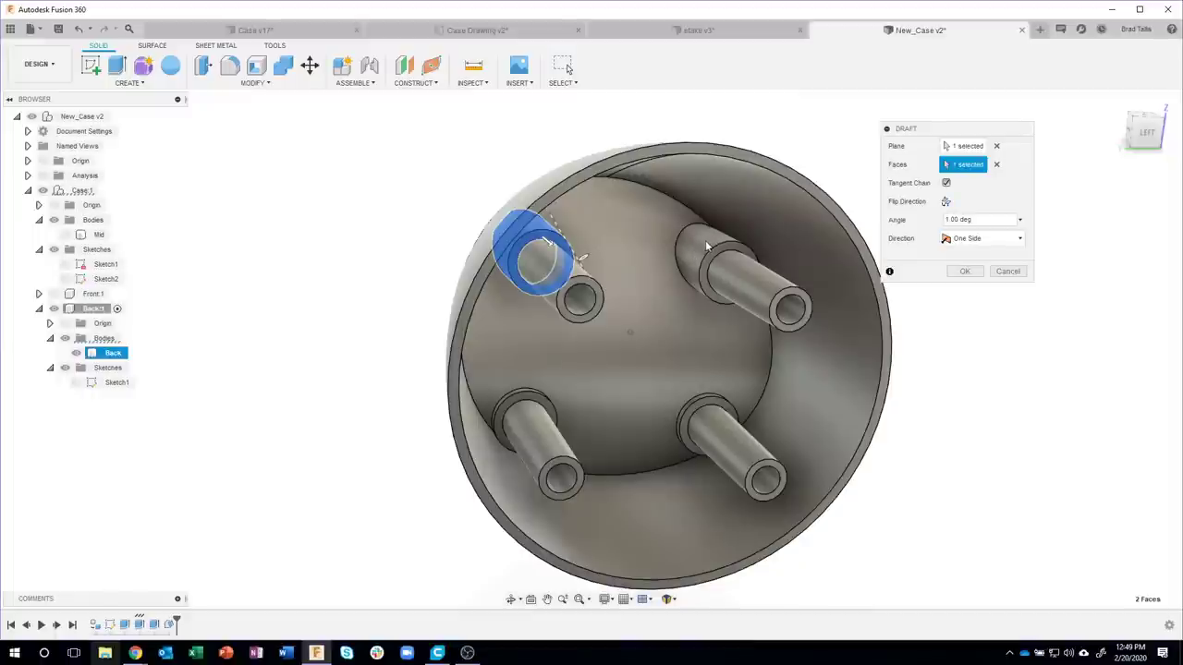
scroll(714, 242, "up", 1)
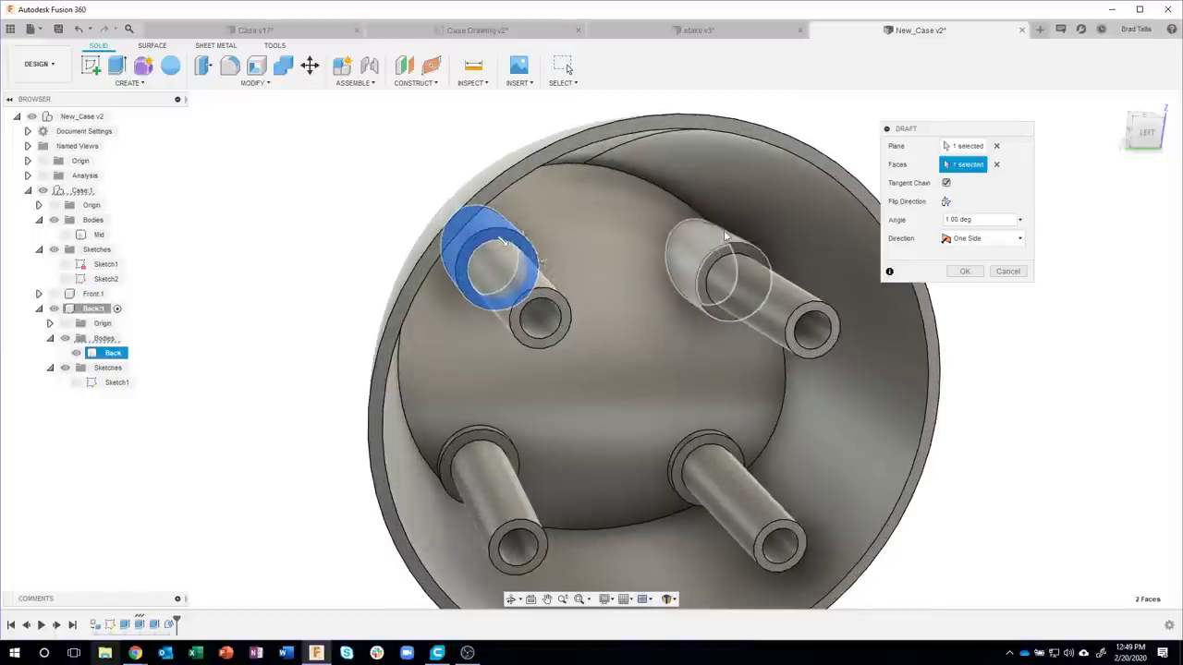
left_click(707, 250)
scroll(711, 249, "up", 1)
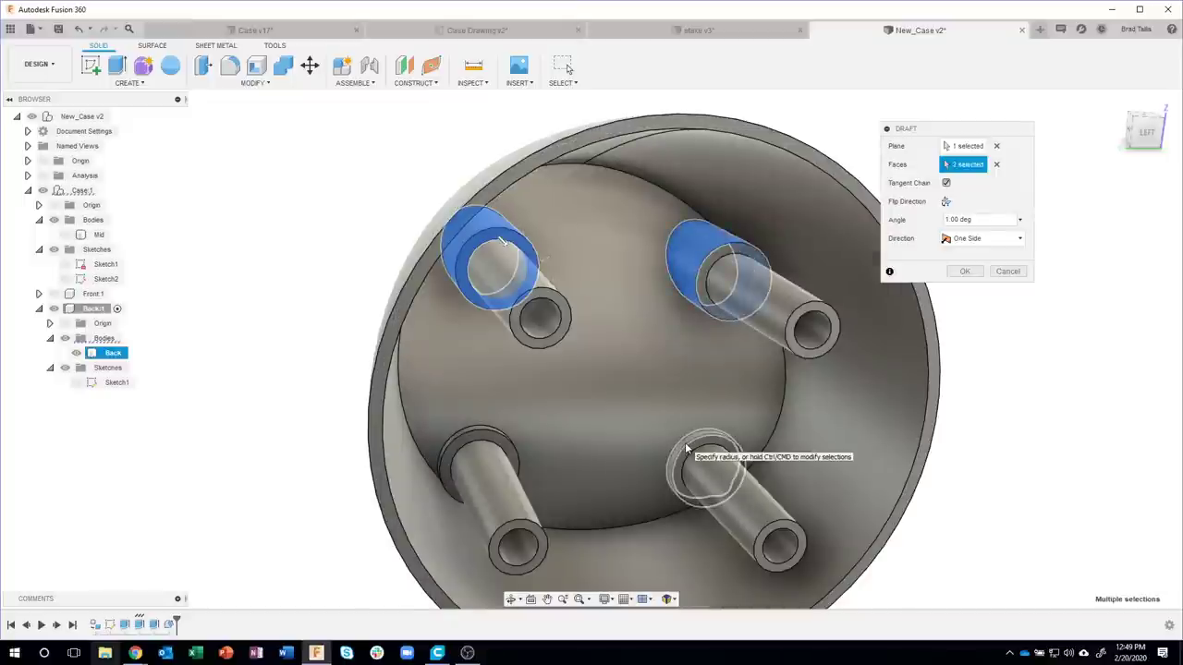
left_click(686, 448)
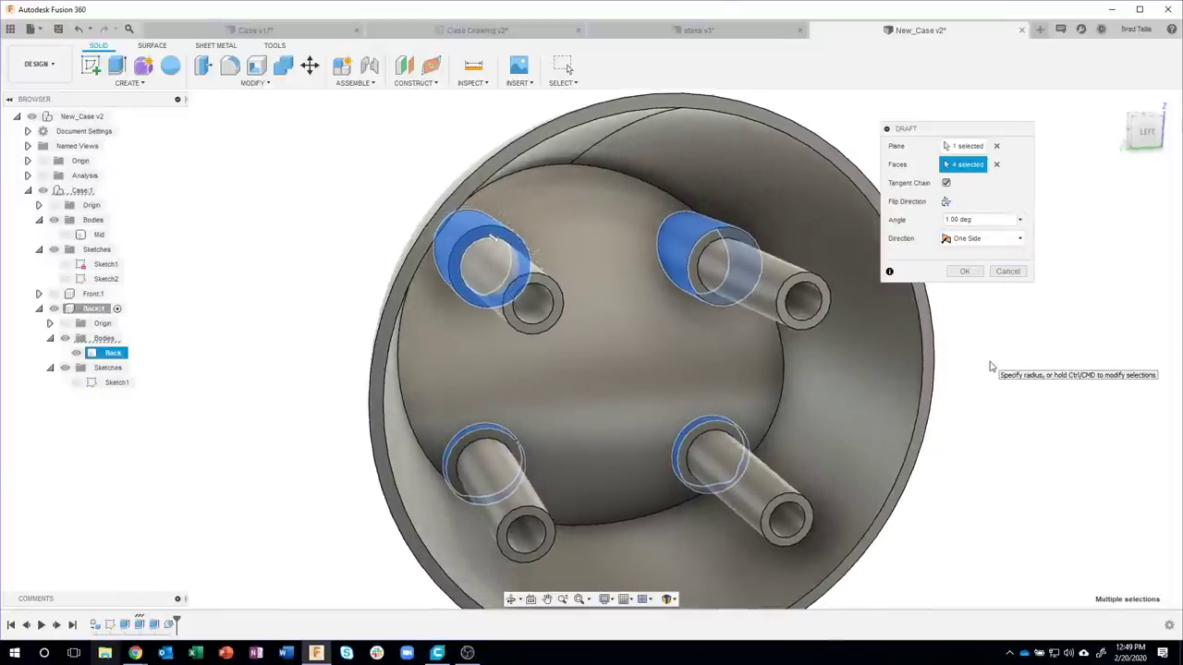
left_click(966, 271)
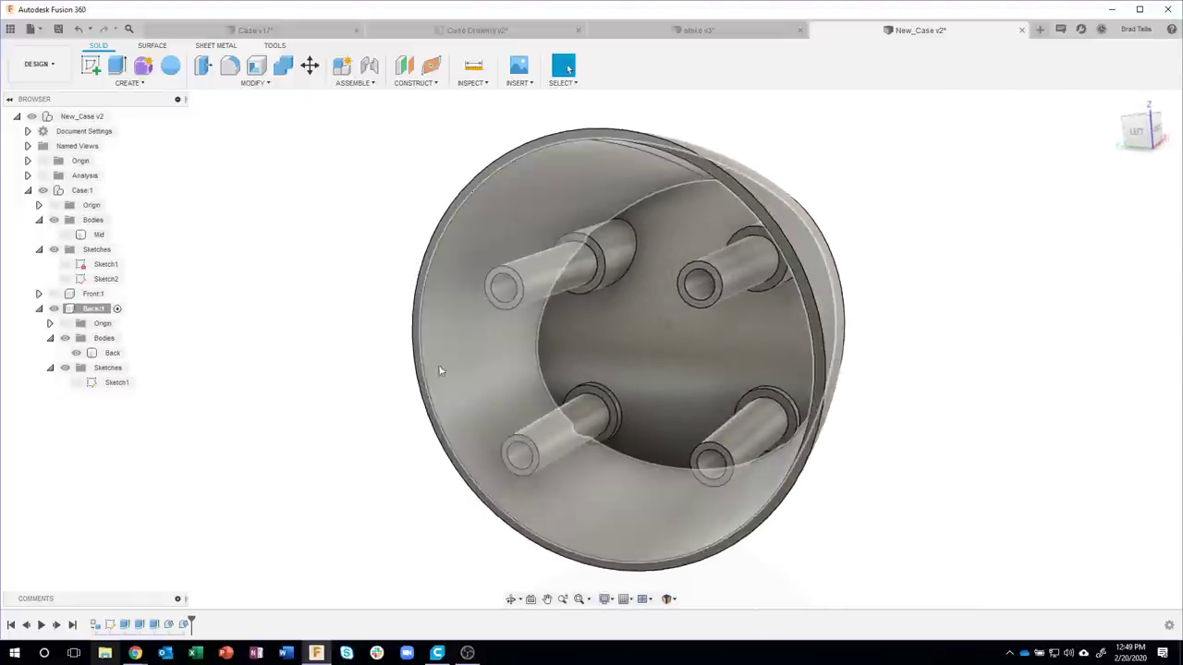
left_click(267, 30)
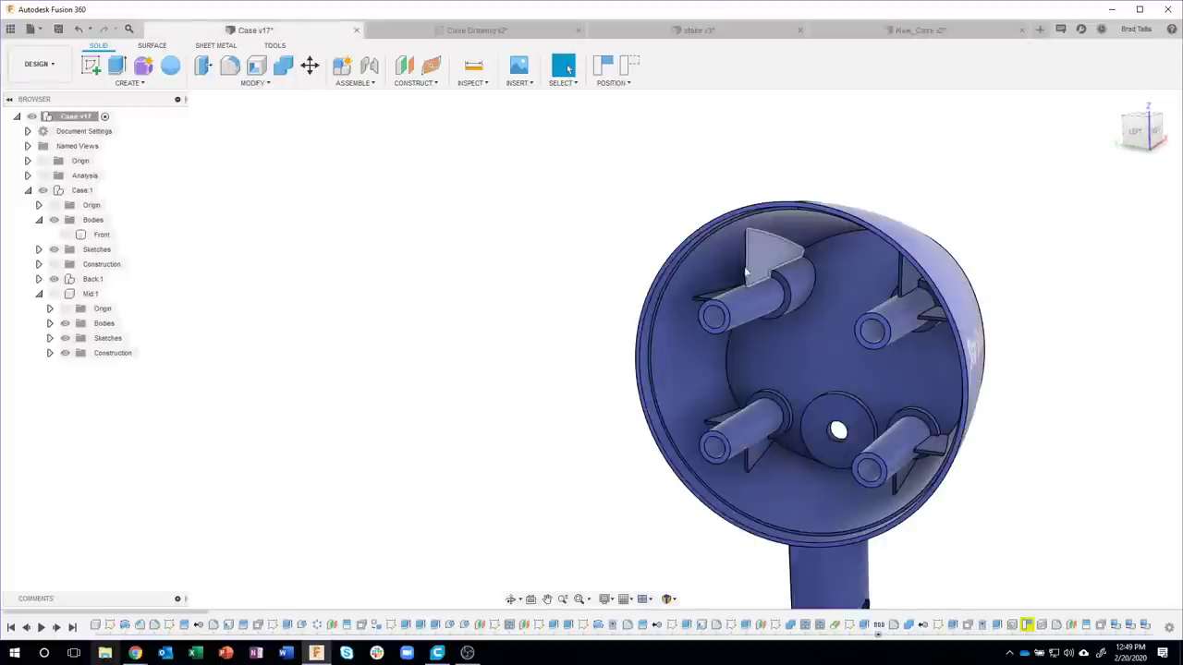
- Orbit the blue case and compare it against the Case Drawing v2 dimensions
middle_click_drag(745, 271, 778, 316, "shift")
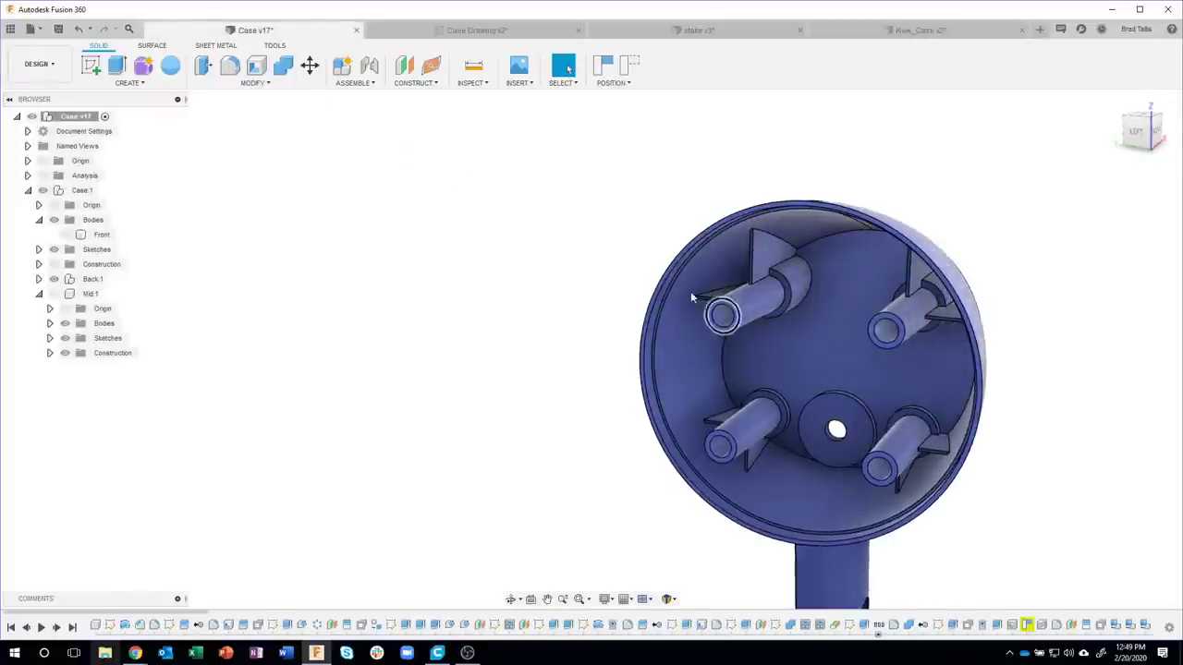
middle_click_drag(690, 296, 579, 222, "shift")
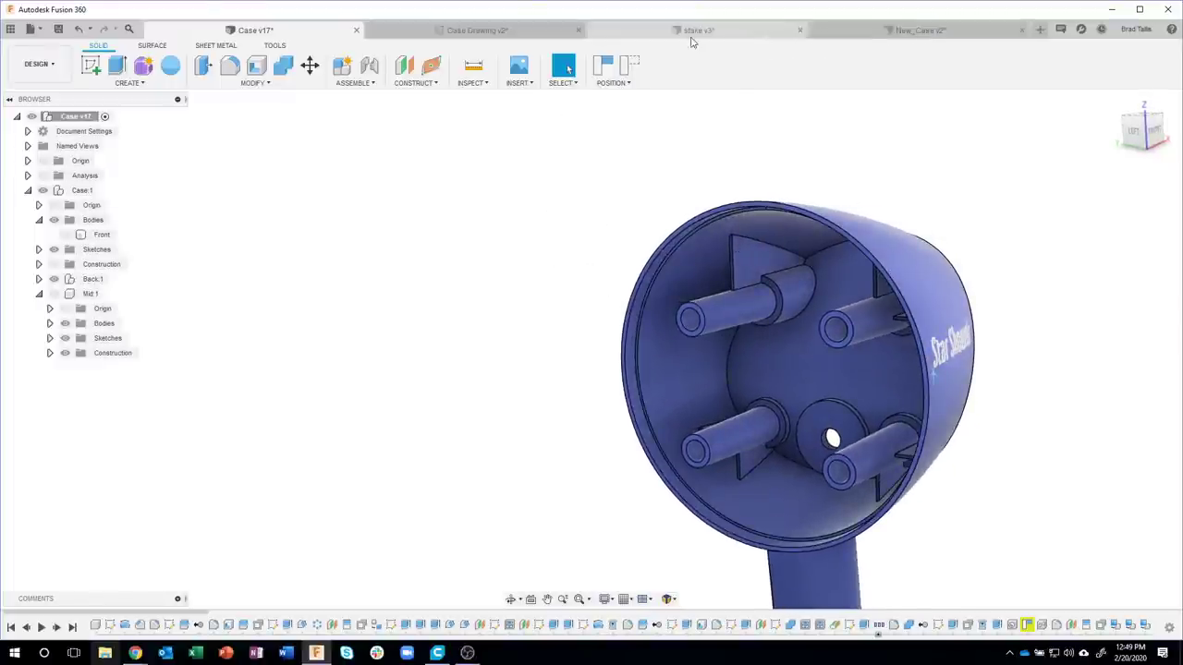
left_click(542, 31)
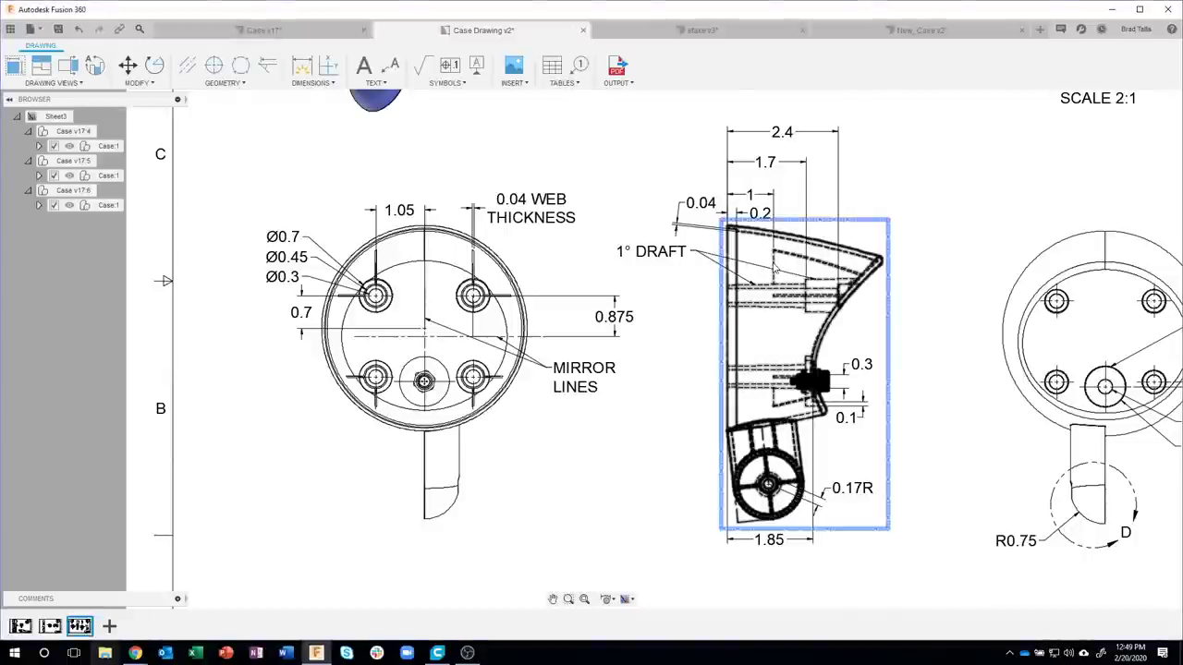
- Return to New_Case v2 and show the Back component's Sketch1 rings on the bosses
left_click(882, 31)
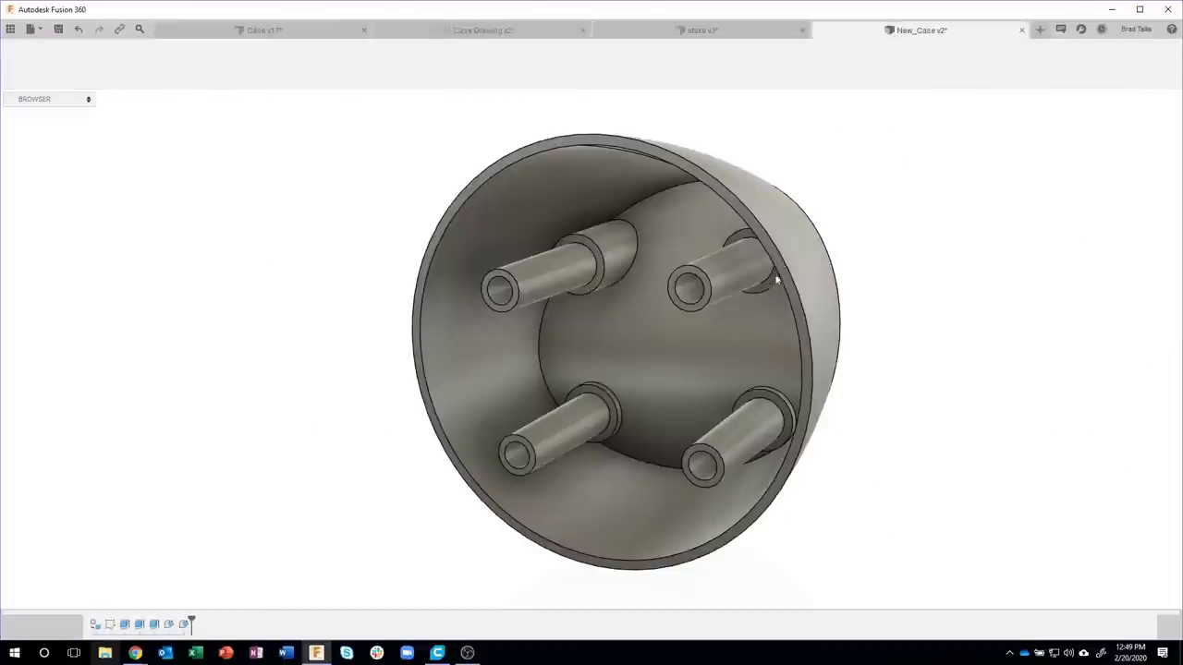
left_click(74, 386)
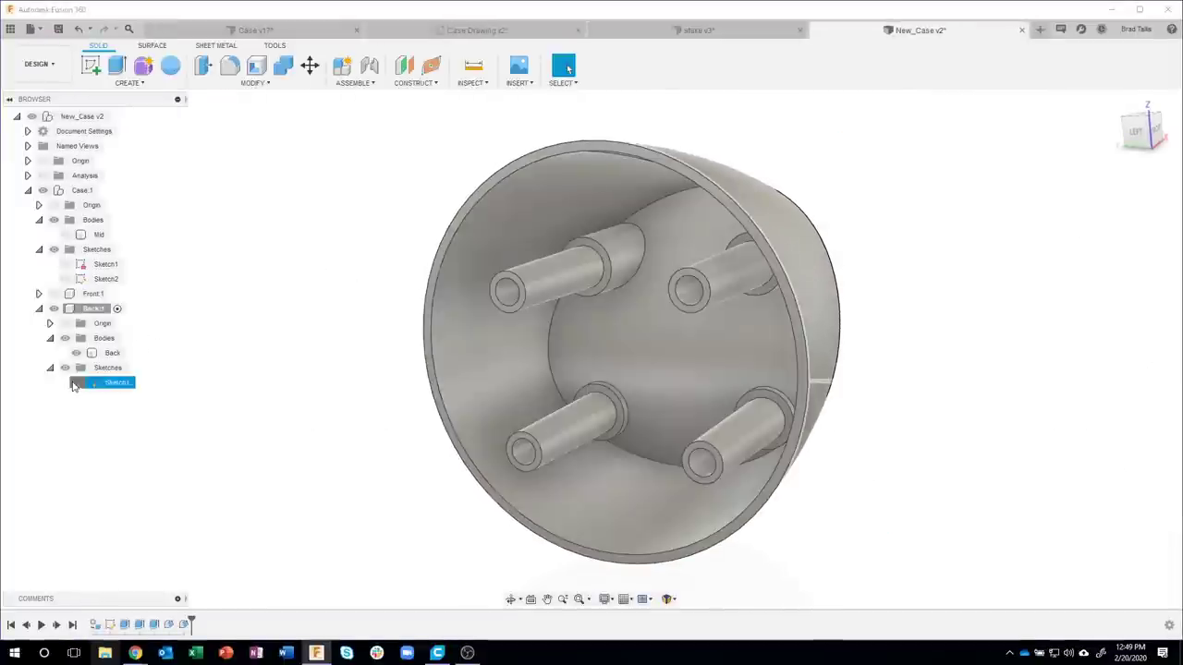
left_click(76, 383)
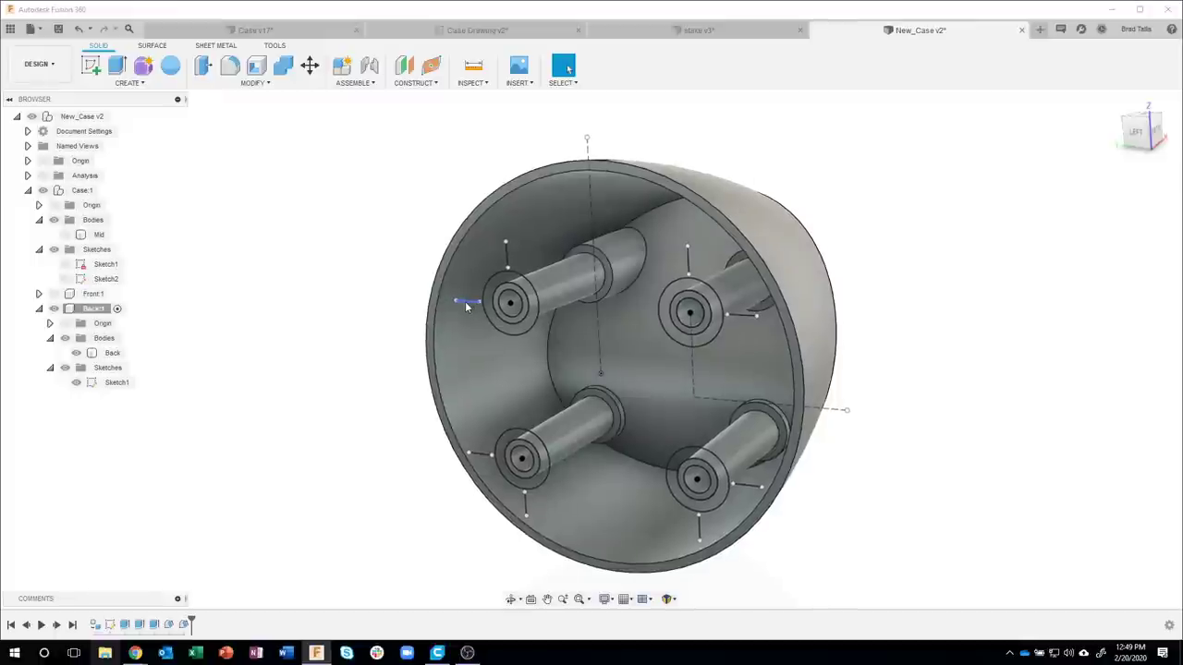
- Create a -1 in offset construction plane from the rim profile back into the case
middle_click_drag(464, 302, 301, 432, "shift")
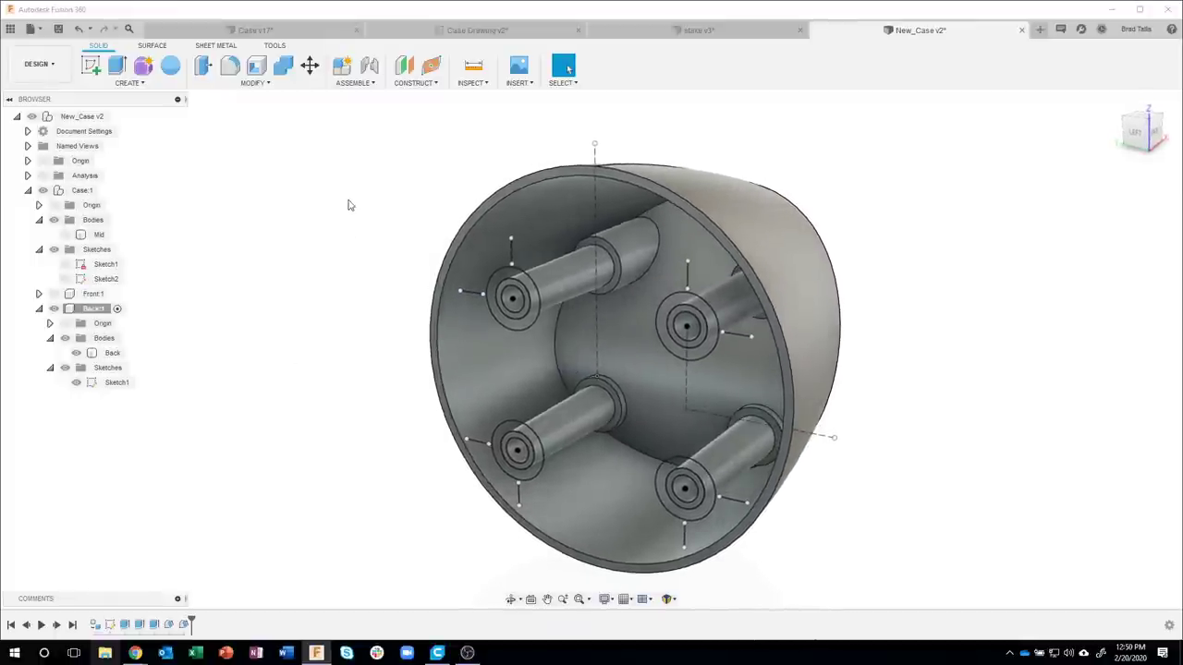
left_click(404, 66)
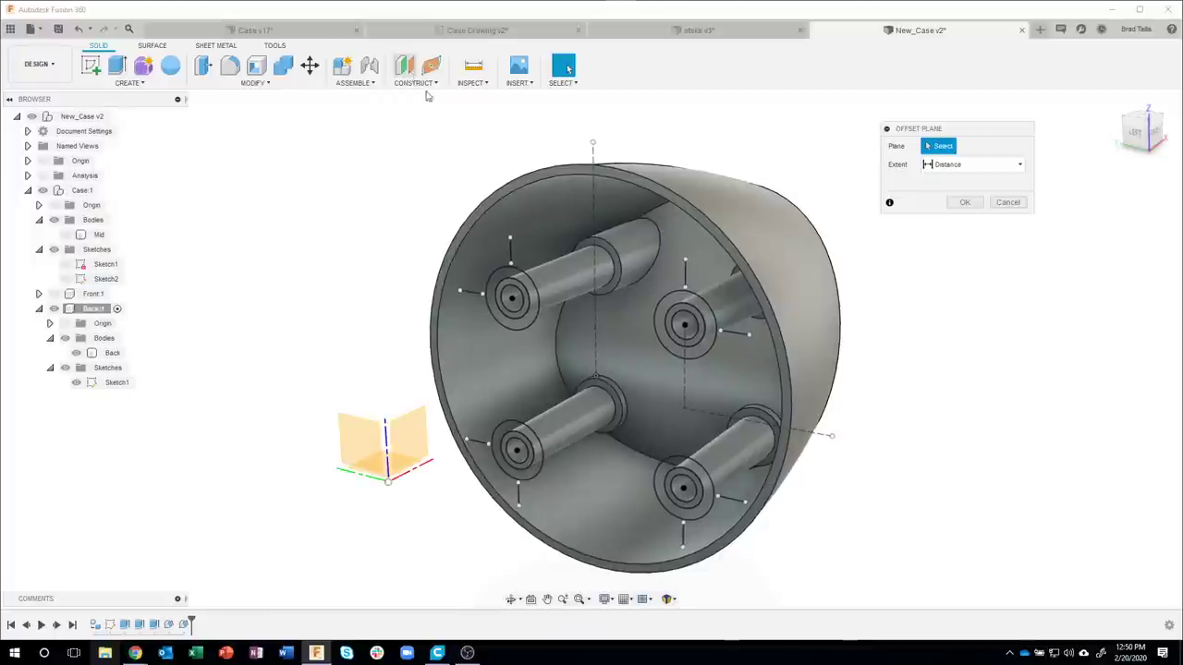
left_click(524, 188)
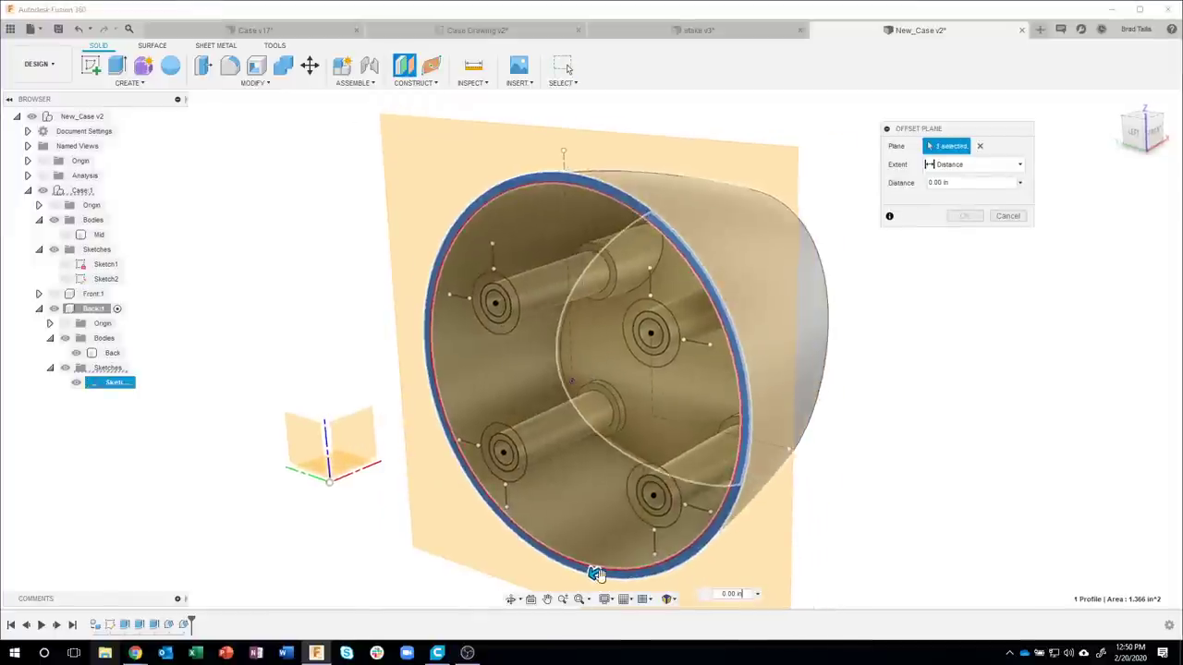
left_click_drag(597, 581, 651, 572)
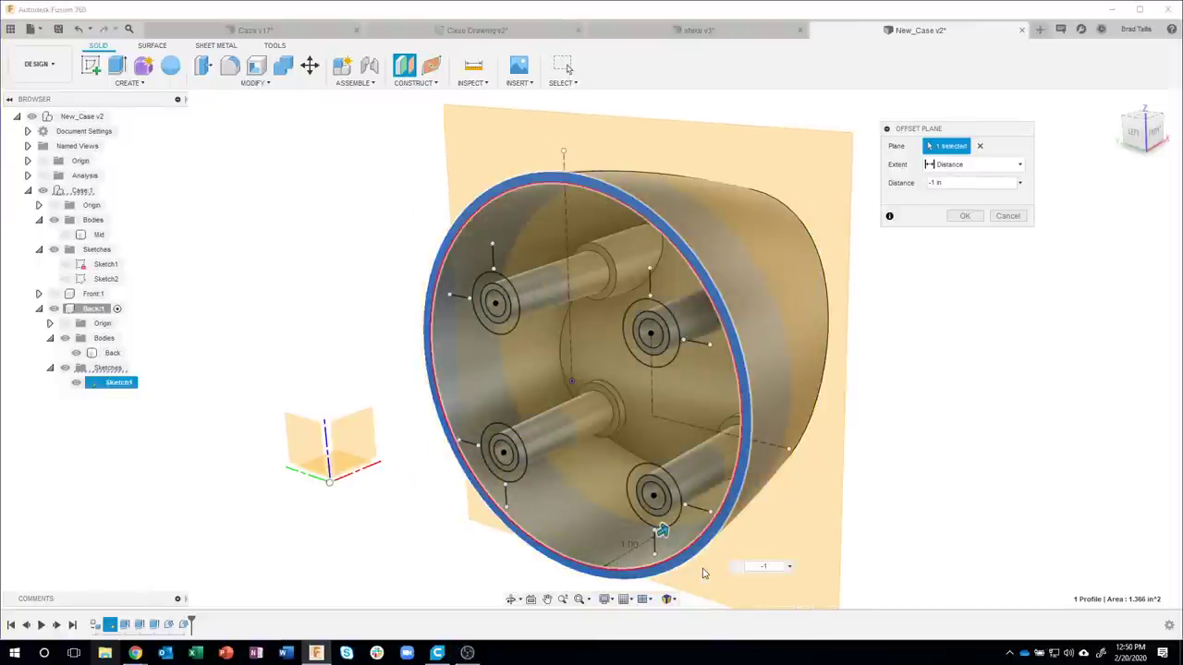
middle_click_drag(703, 573, 542, 296, "shift")
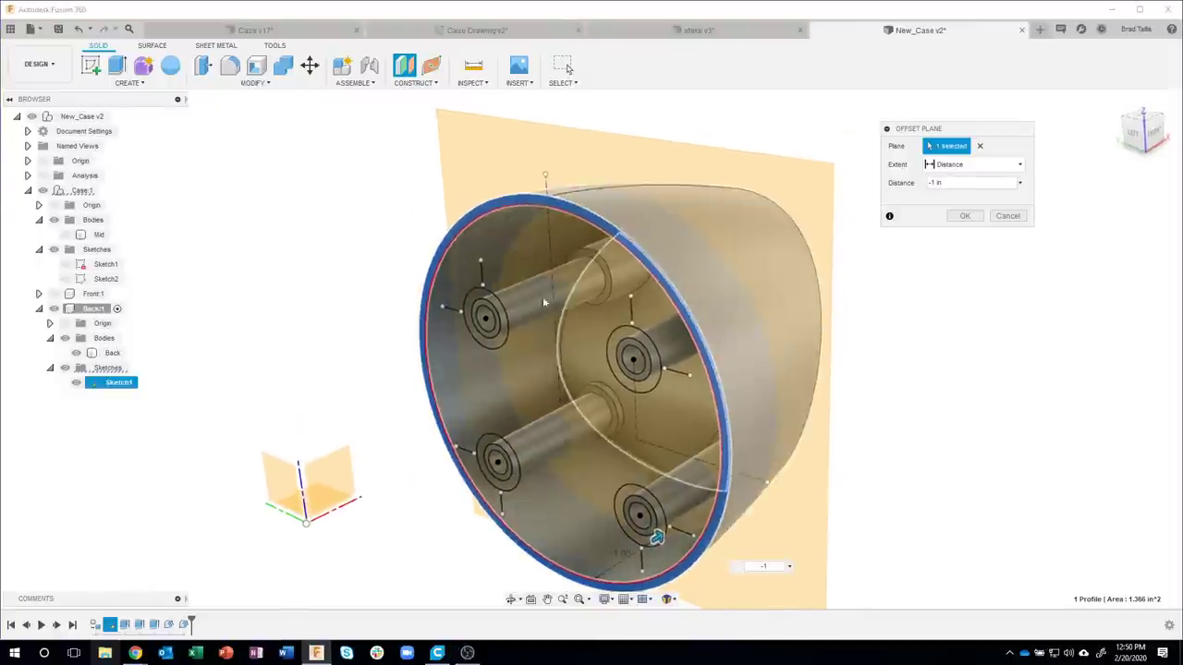
left_click(964, 216)
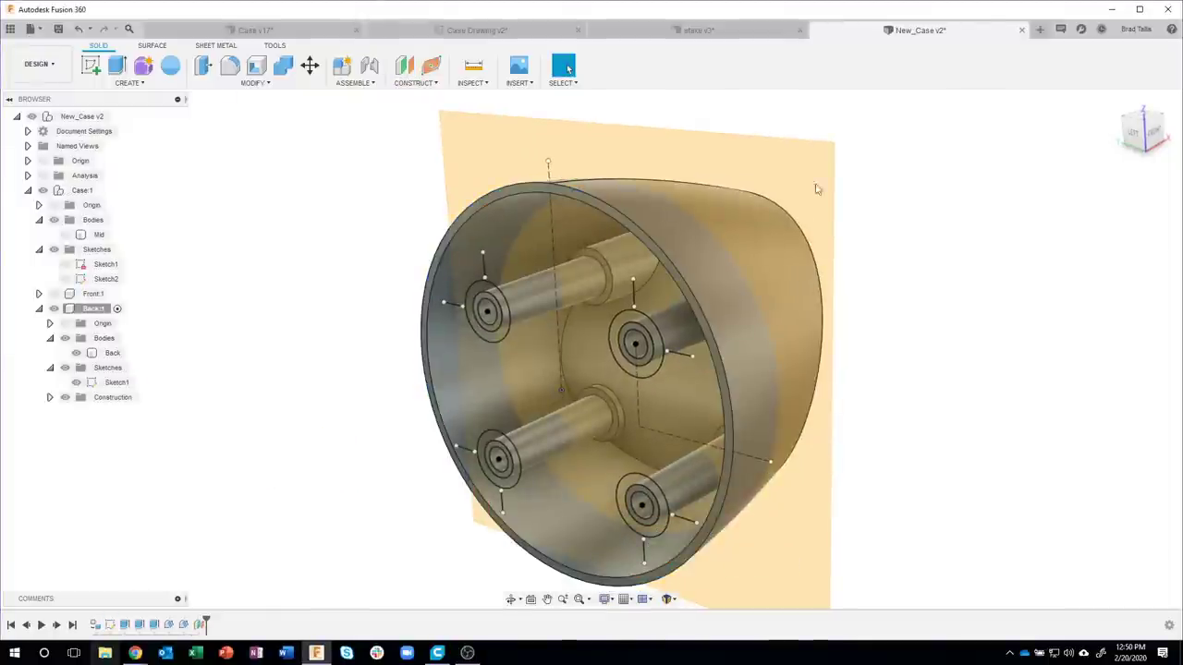
left_click(760, 172)
right_click(761, 172)
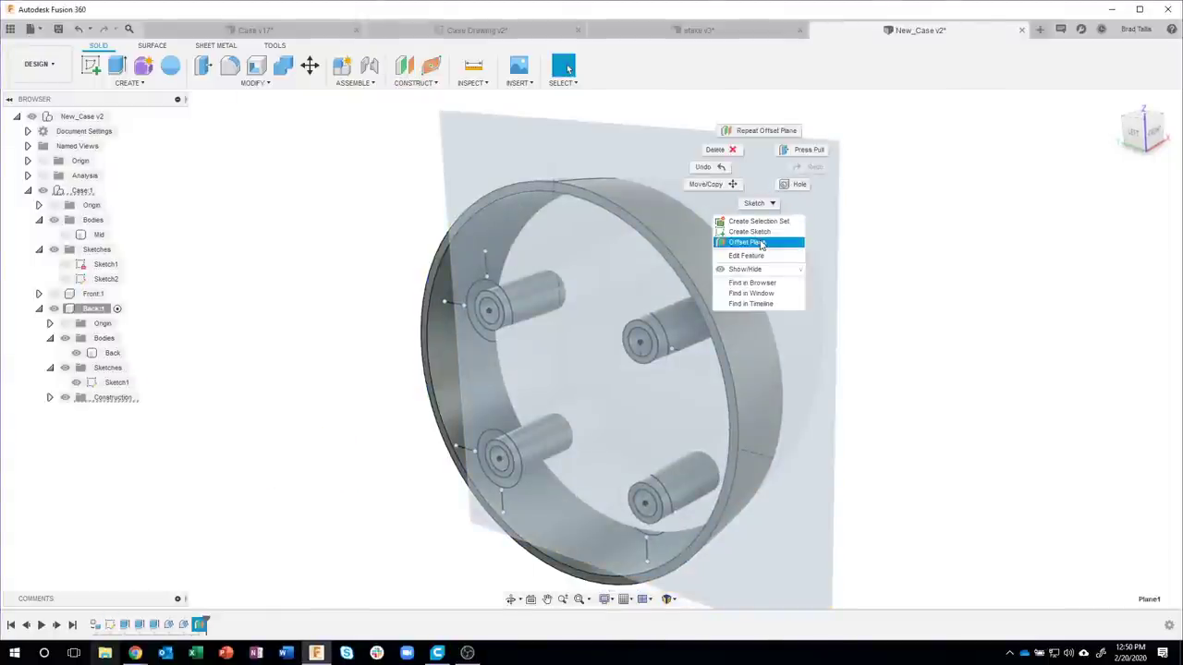
- Start Sketch2 on the offset plane and begin a projection, leaving the Back body out
left_click(750, 231)
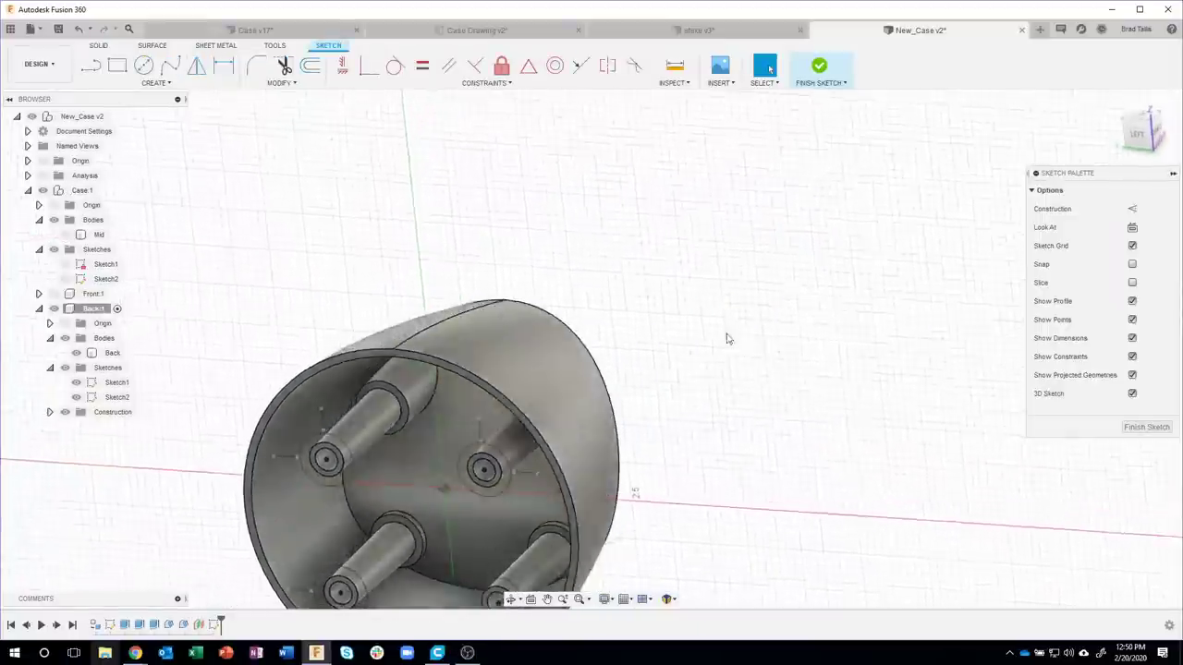
mouse_move(726, 339)
middle_mouse_down("shift")
mouse_move(527, 274)
mouse_move(719, 442)
mouse_move(763, 452)
mouse_move(380, 368)
mouse_move(305, 194)
mouse_move(164, 89)
middle_mouse_up("shift")
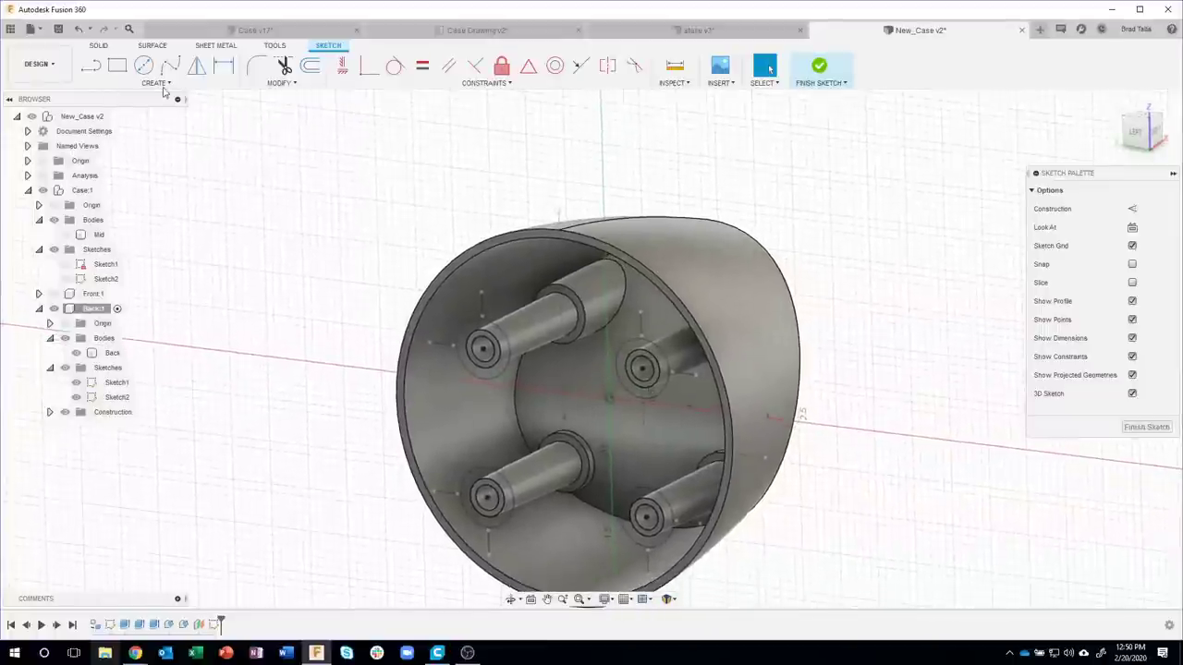
left_click(157, 84)
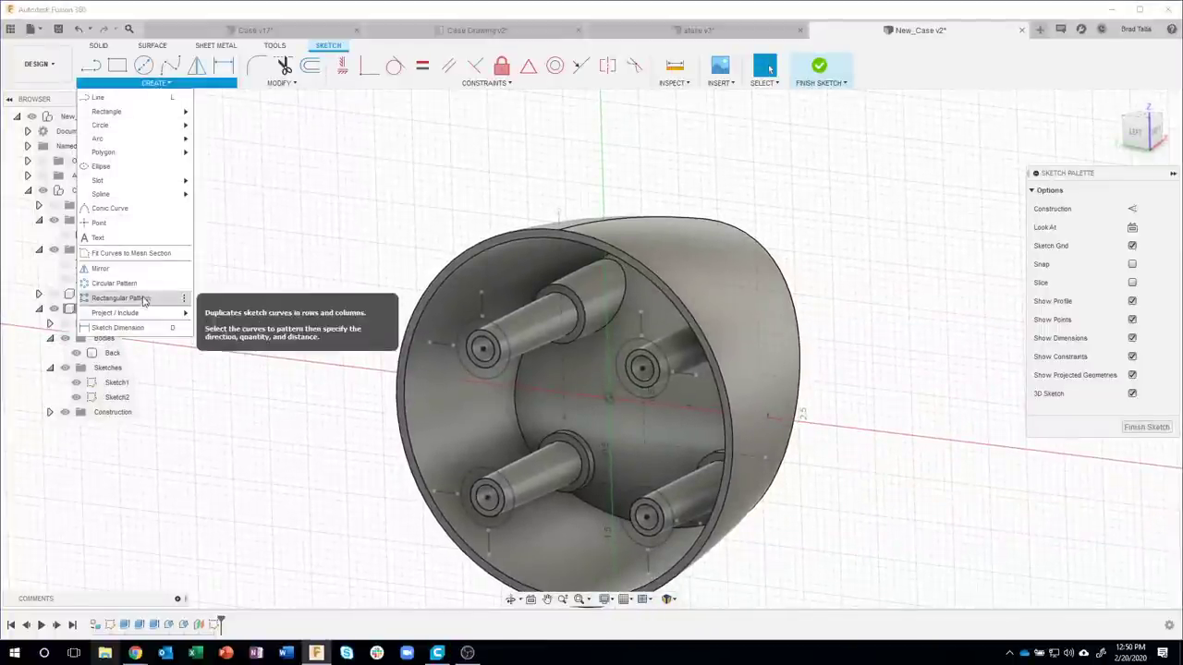
mouse_move(115, 313)
left_click(215, 315)
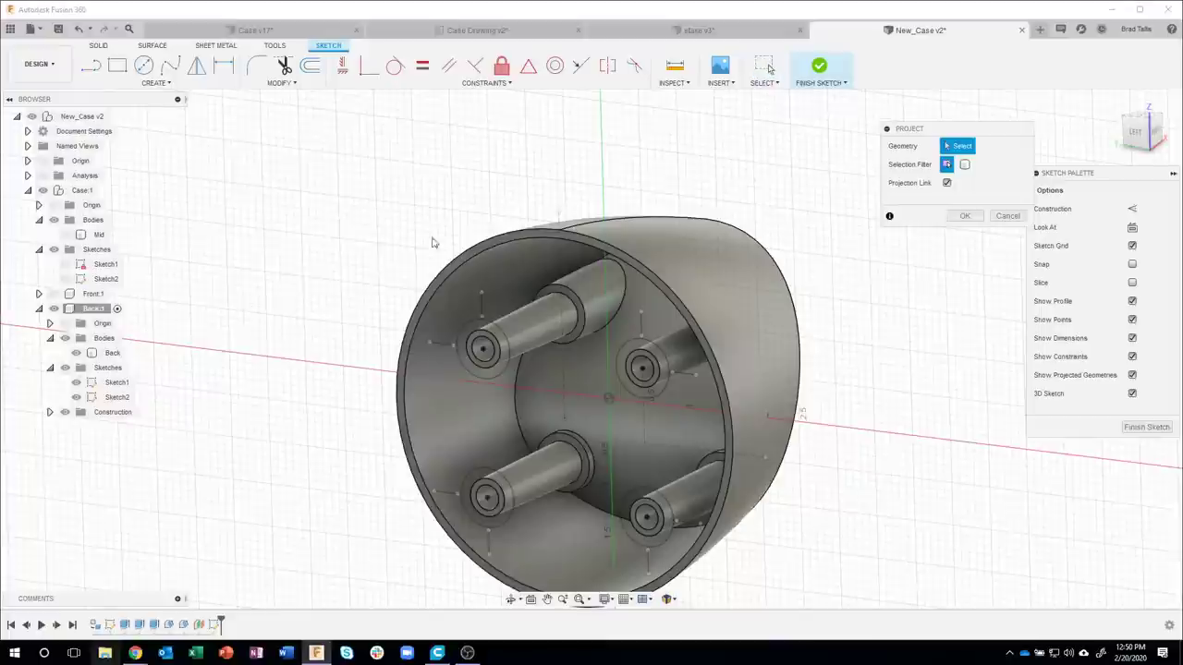
mouse_move(499, 278)
middle_mouse_down("shift")
mouse_move(543, 300)
mouse_move(480, 271)
mouse_move(497, 259)
mouse_move(476, 259)
middle_mouse_up("shift")
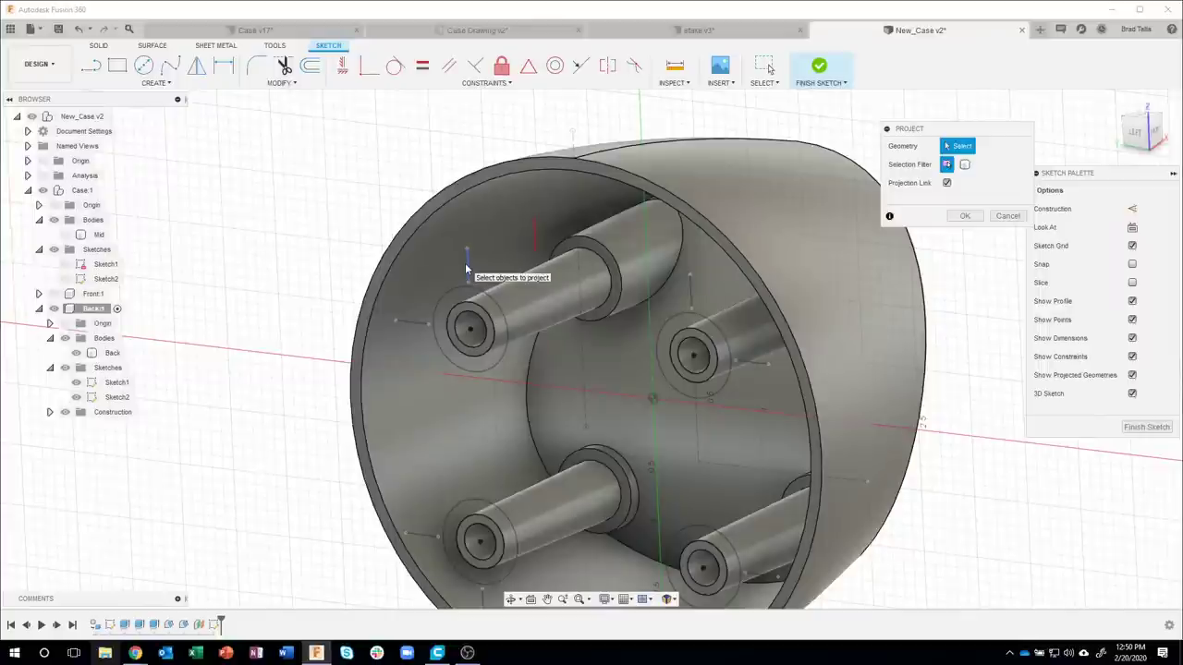
left_click(469, 267)
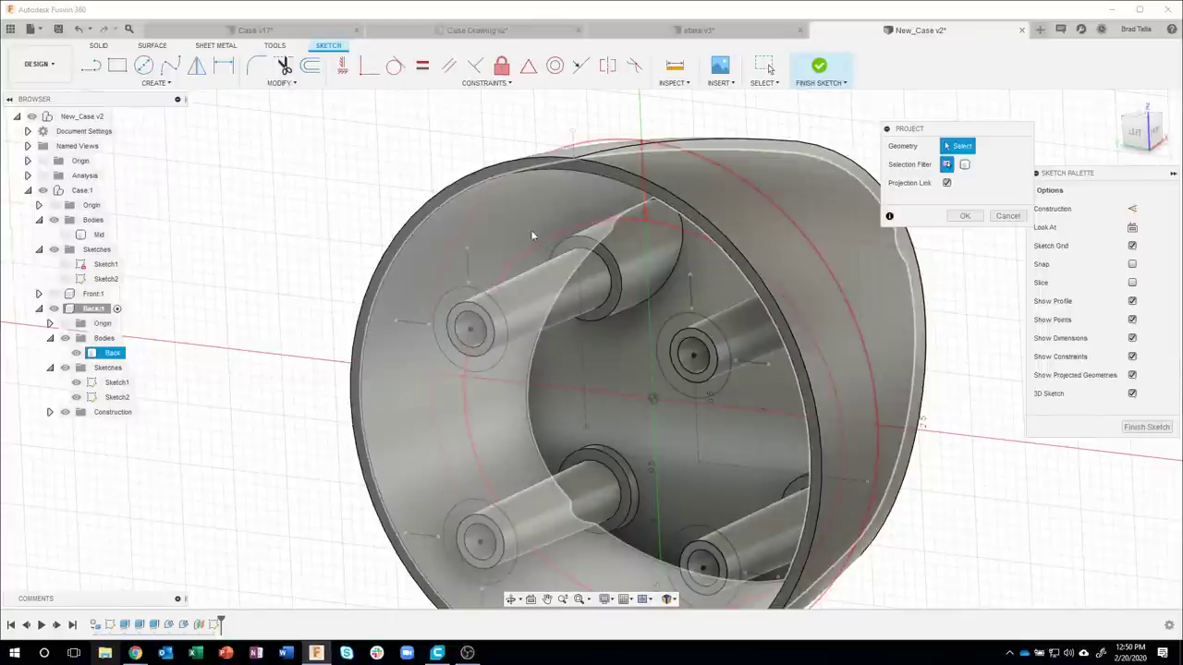
left_click(467, 262)
- Project the six boss guide curves and the rim circle, then finish the sketch
left_click(468, 265)
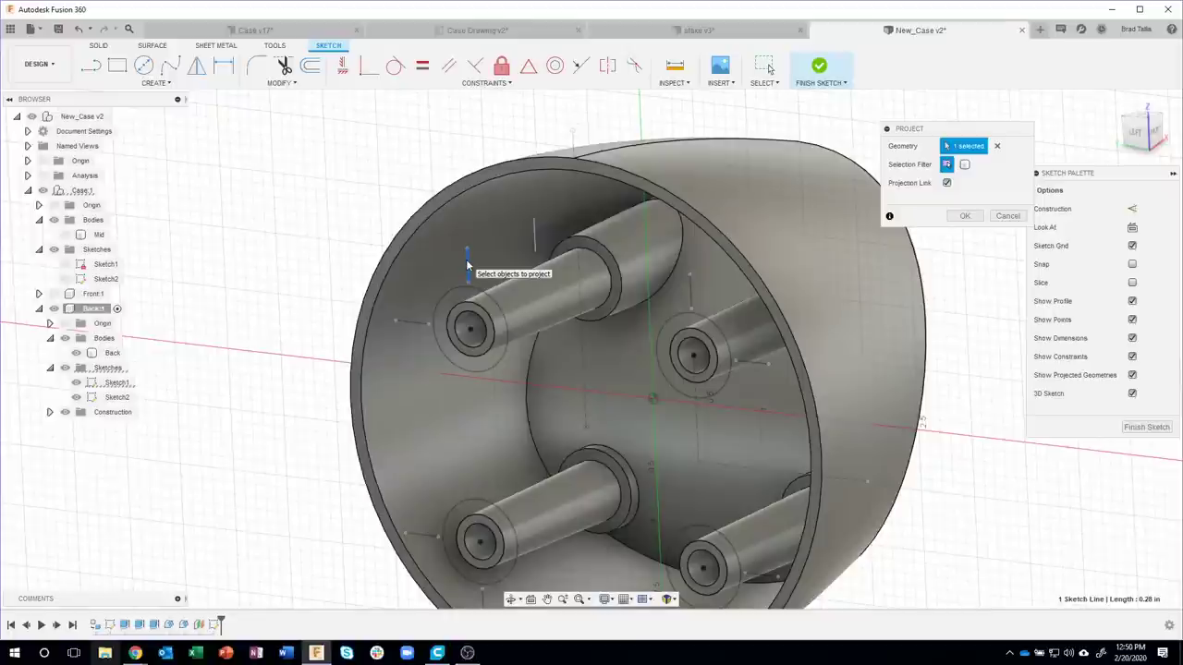
left_click(406, 322)
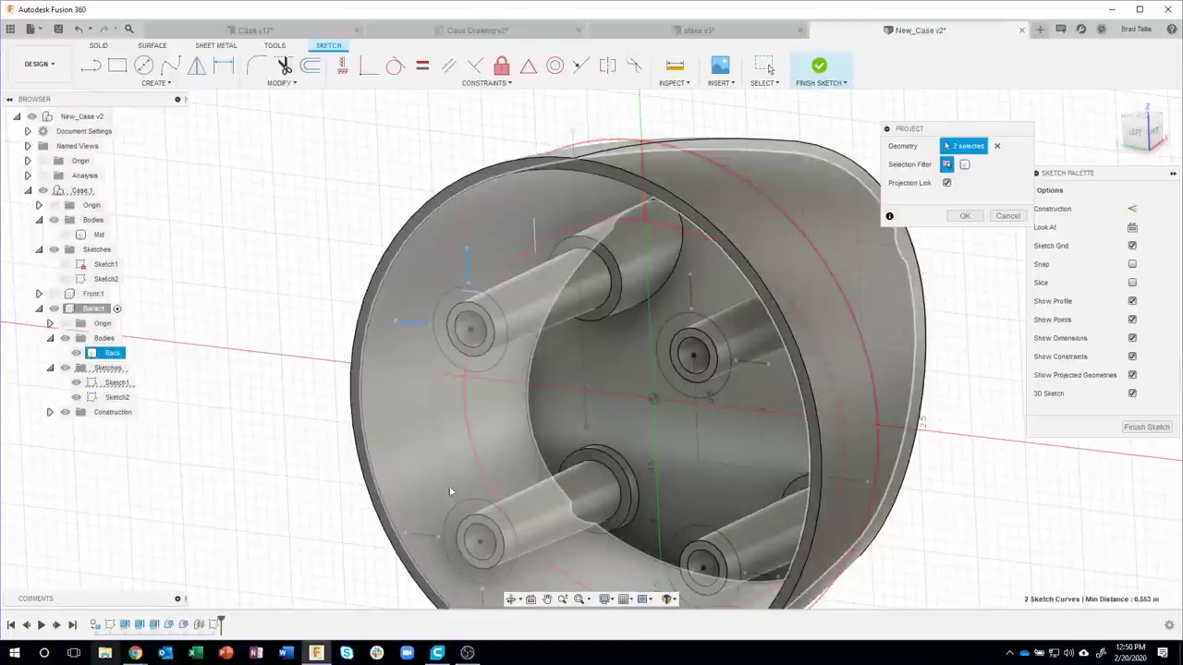
left_click(444, 566)
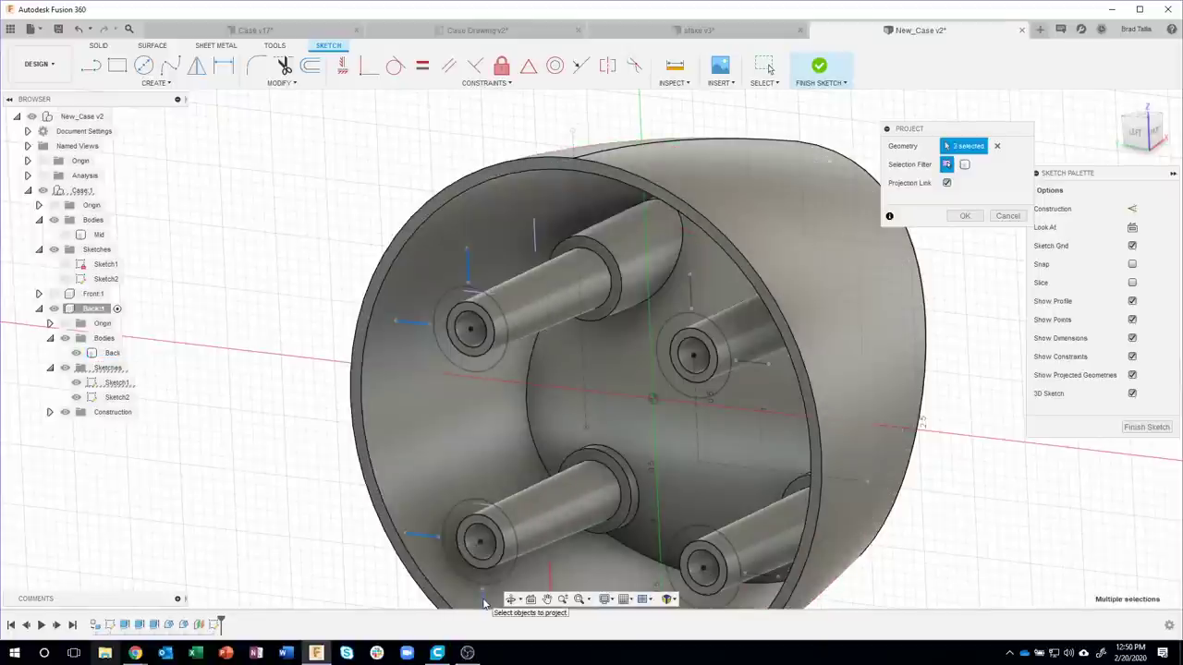
left_click(688, 285)
left_click(689, 288)
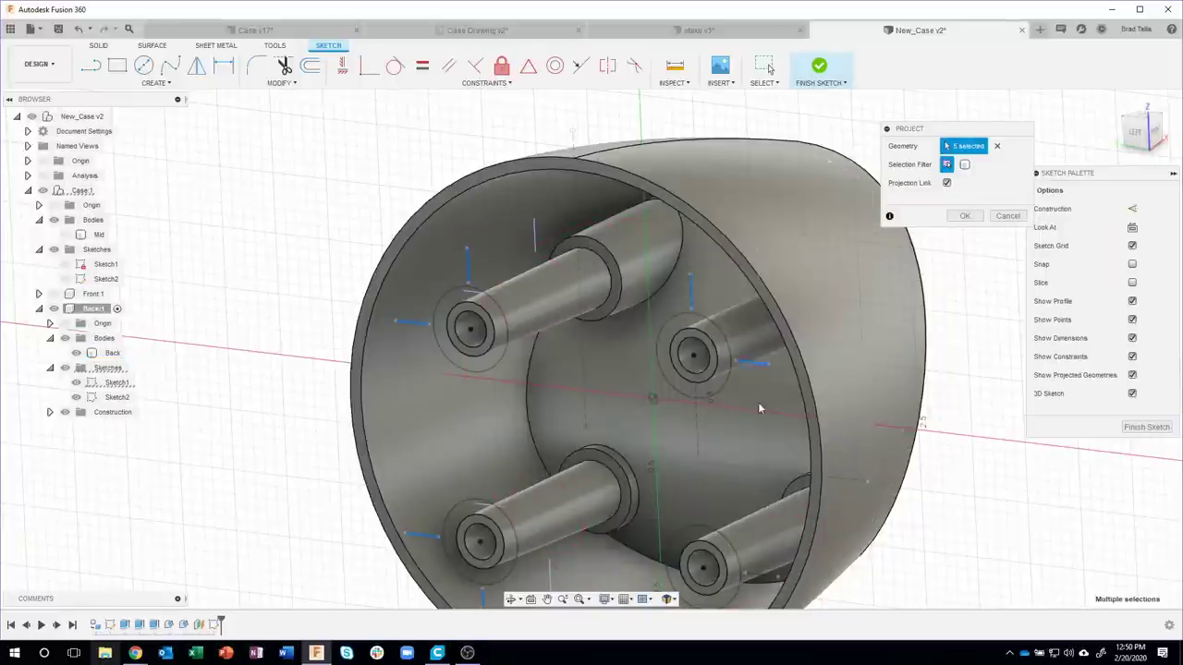
middle_click_drag(758, 407, 750, 435, "shift")
left_click(753, 459)
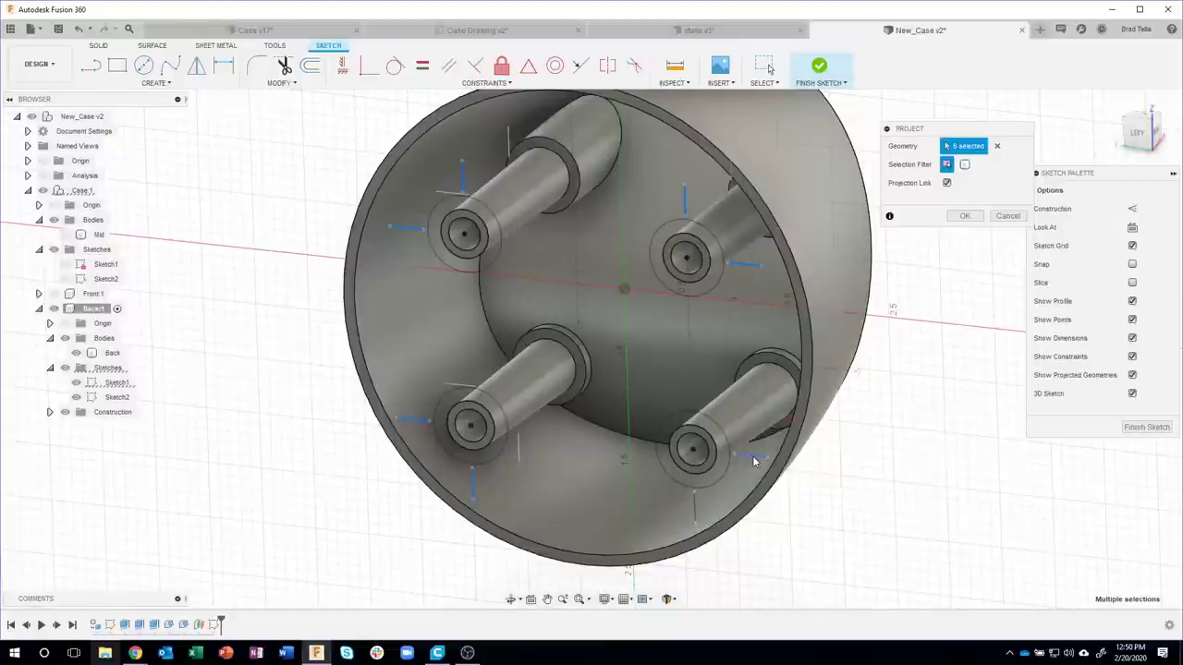
left_click(713, 514)
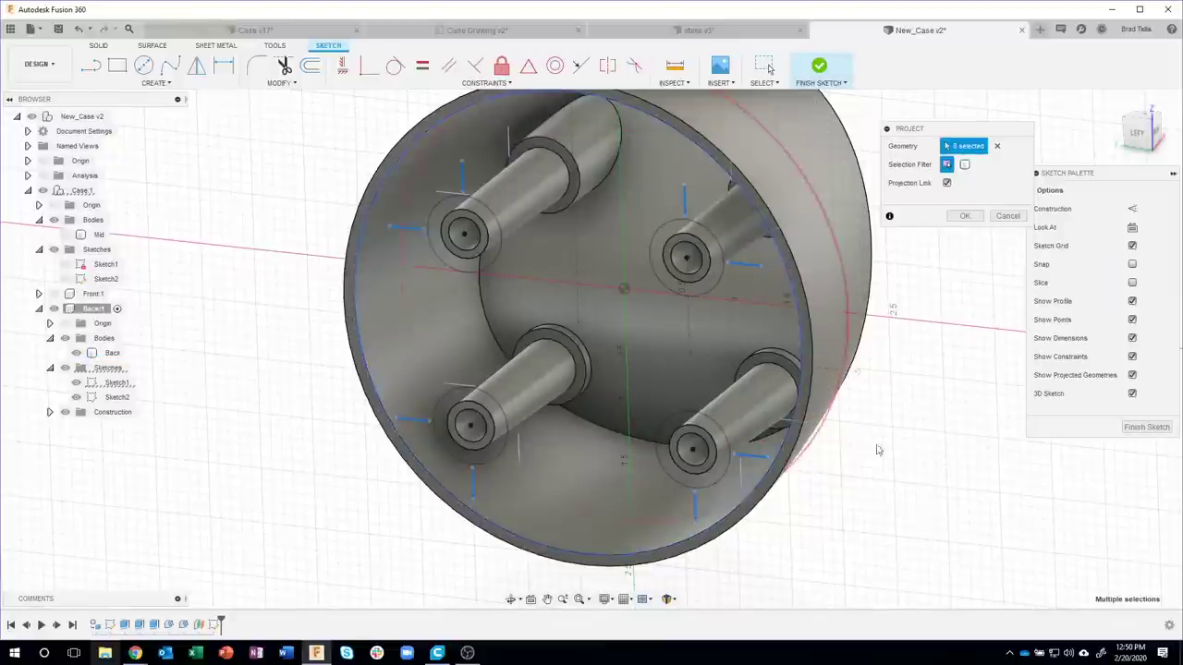
left_click(965, 216)
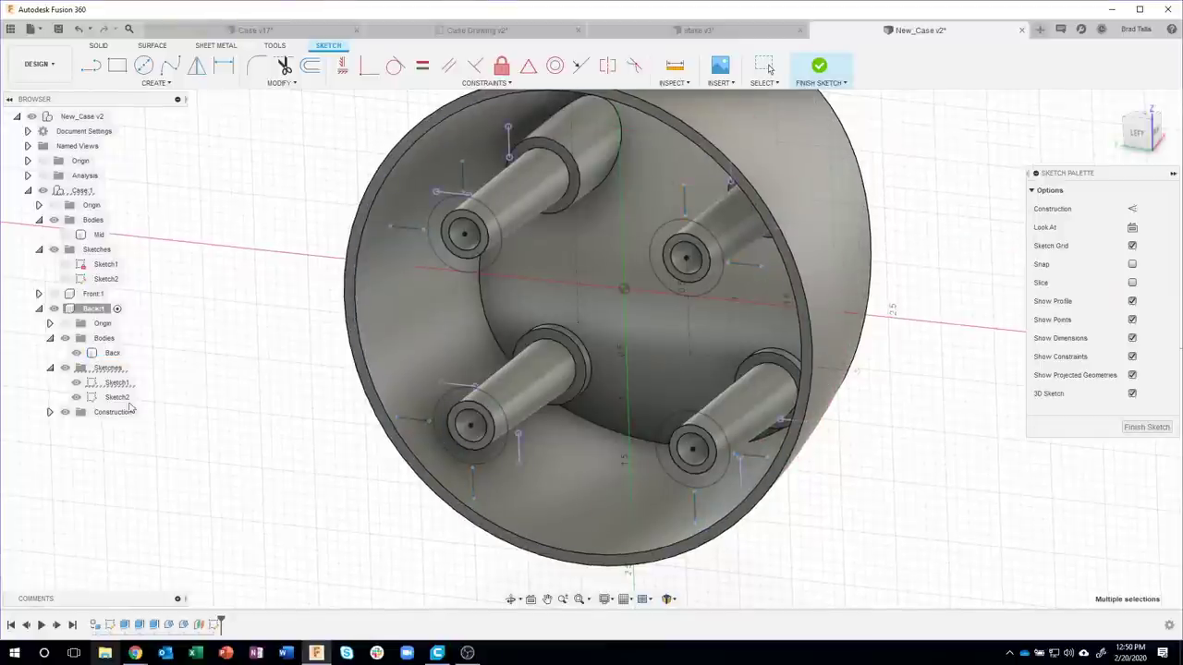
middle_click_drag(554, 129, 591, 157, "shift")
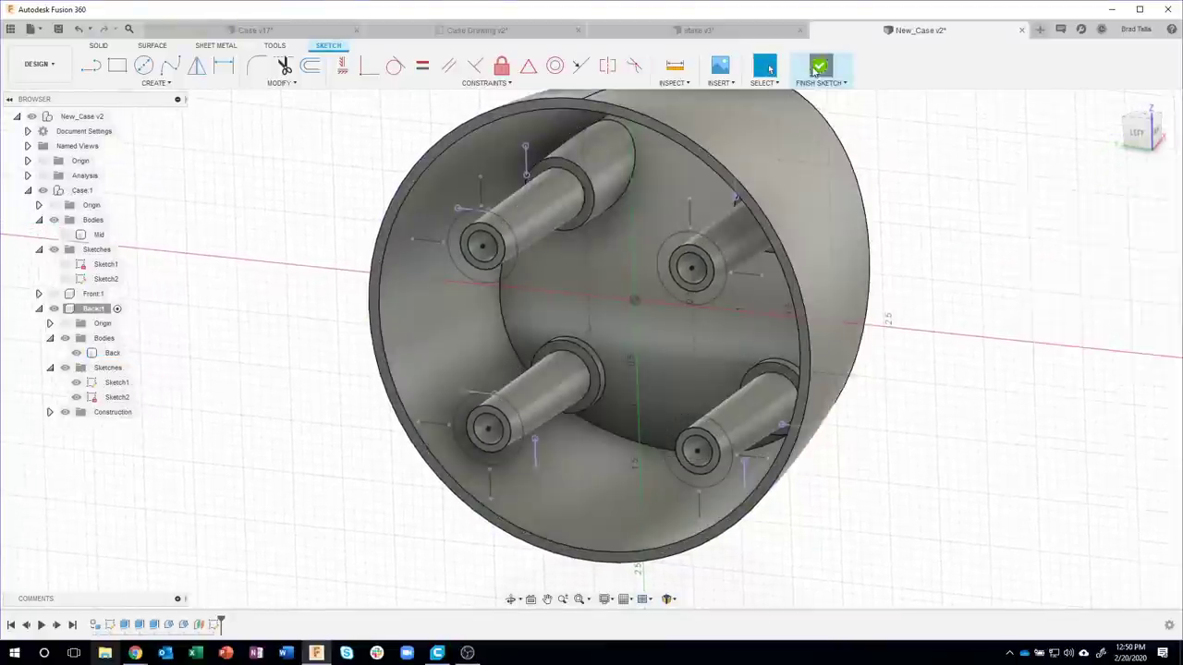
key("Escape")
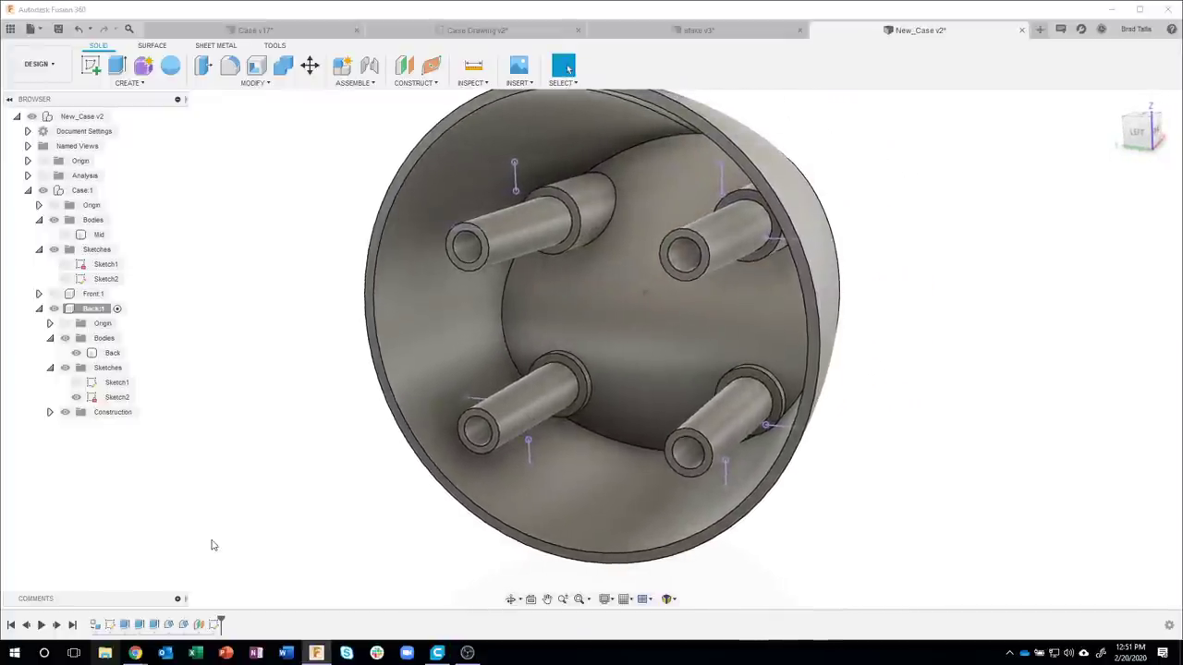
- Select the Back body, orbit around its four bosses, and show the Solid CREATE feature list
left_click(454, 200)
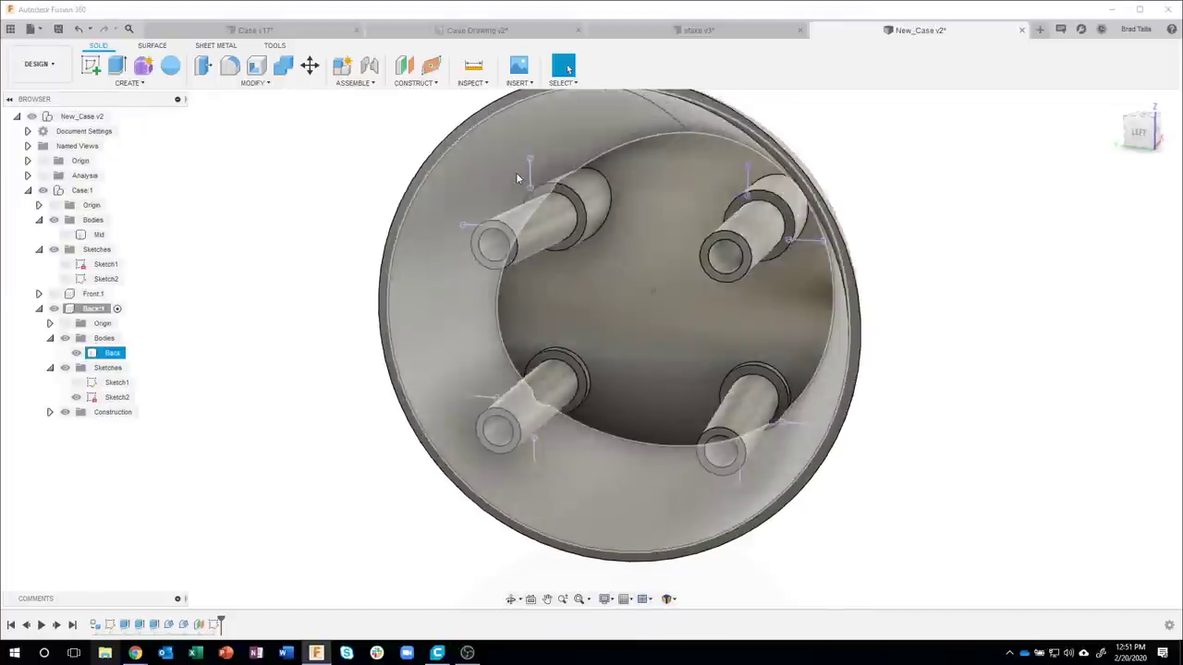
left_click(552, 163)
left_click(504, 223)
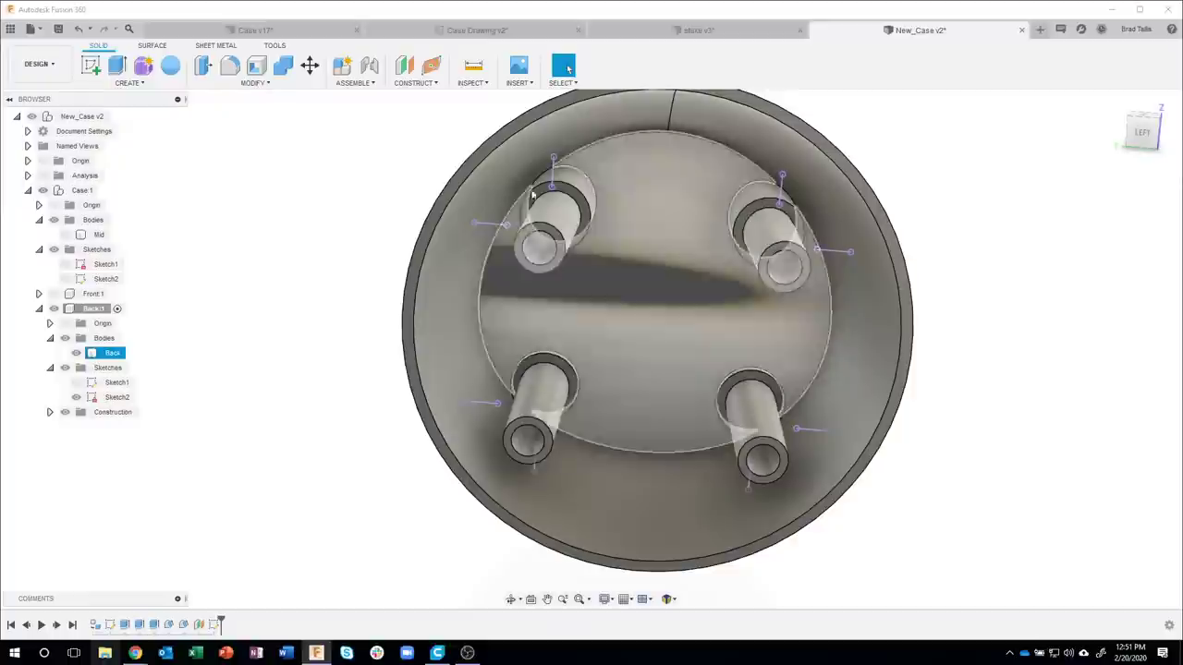
middle_click_drag(513, 448, 354, 571, "shift")
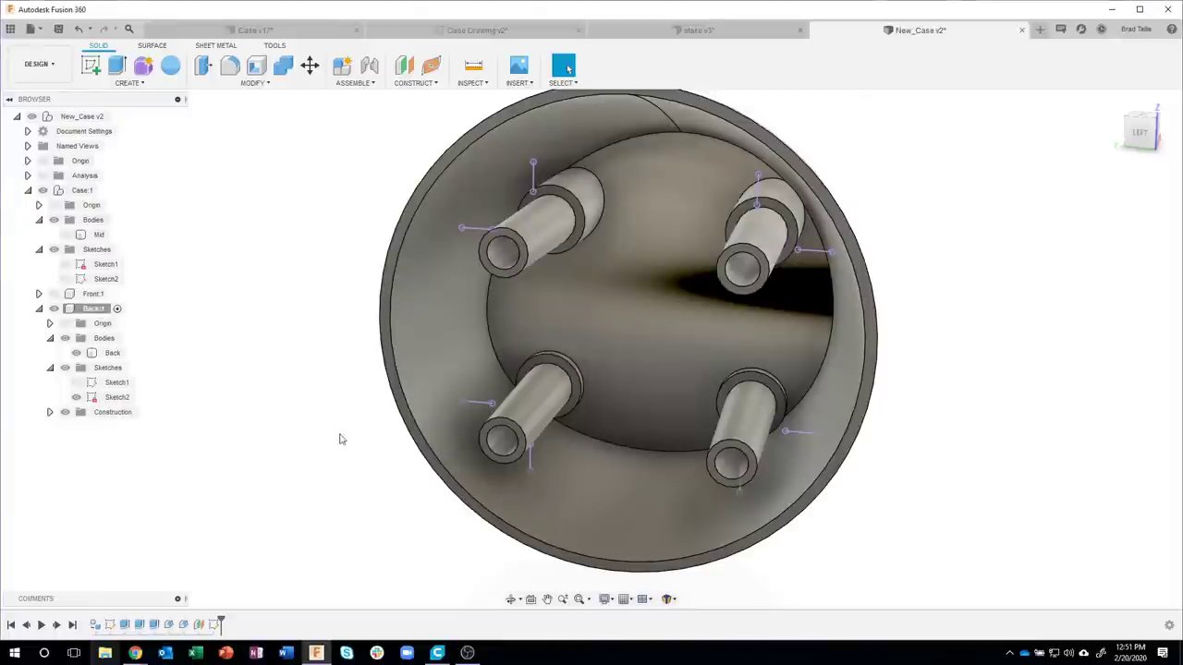
middle_click_drag(338, 438, 335, 438, "shift")
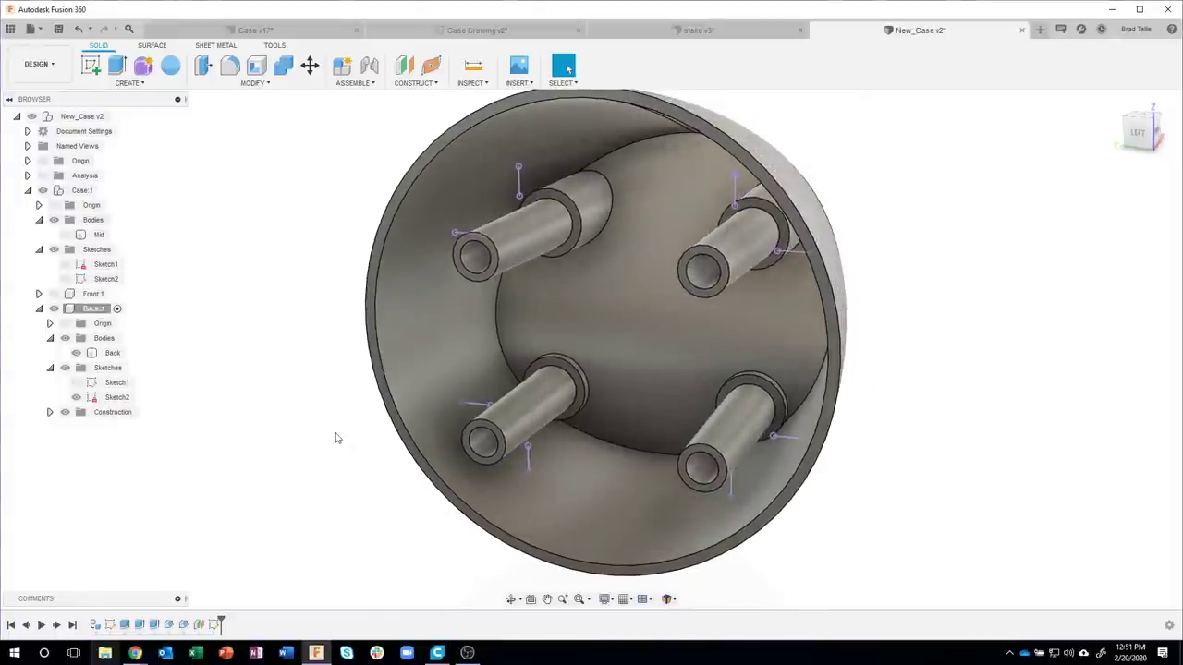
left_click(130, 82)
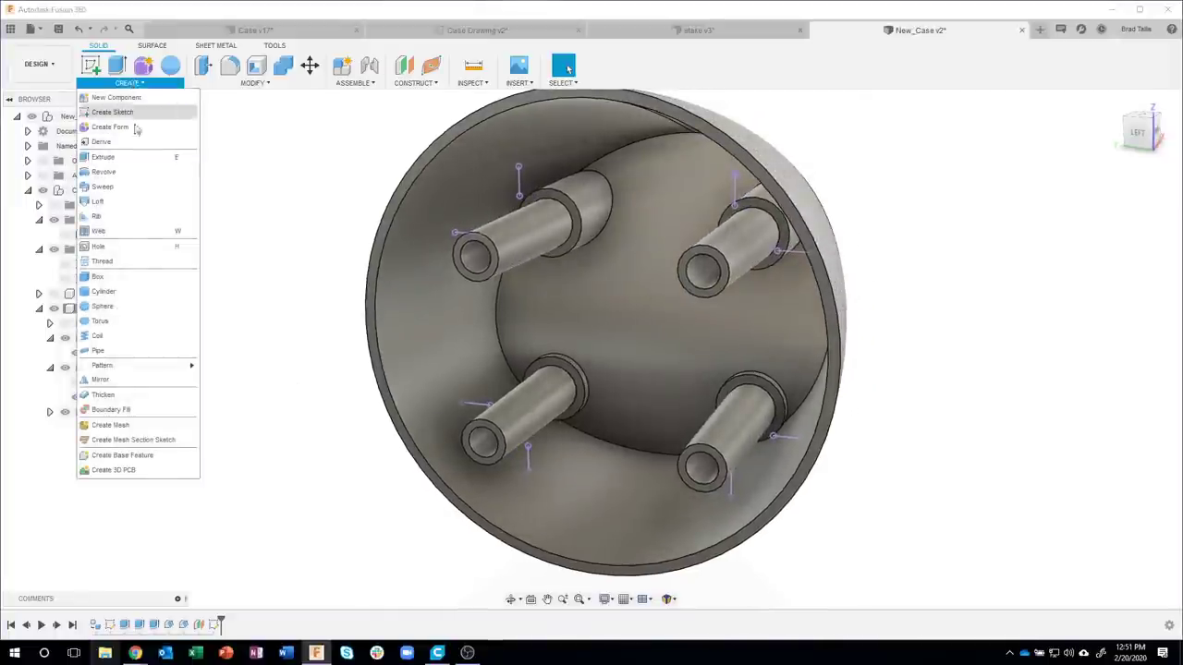
- Begin a Web feature on the first boss line and inspect its preview
left_click(134, 238)
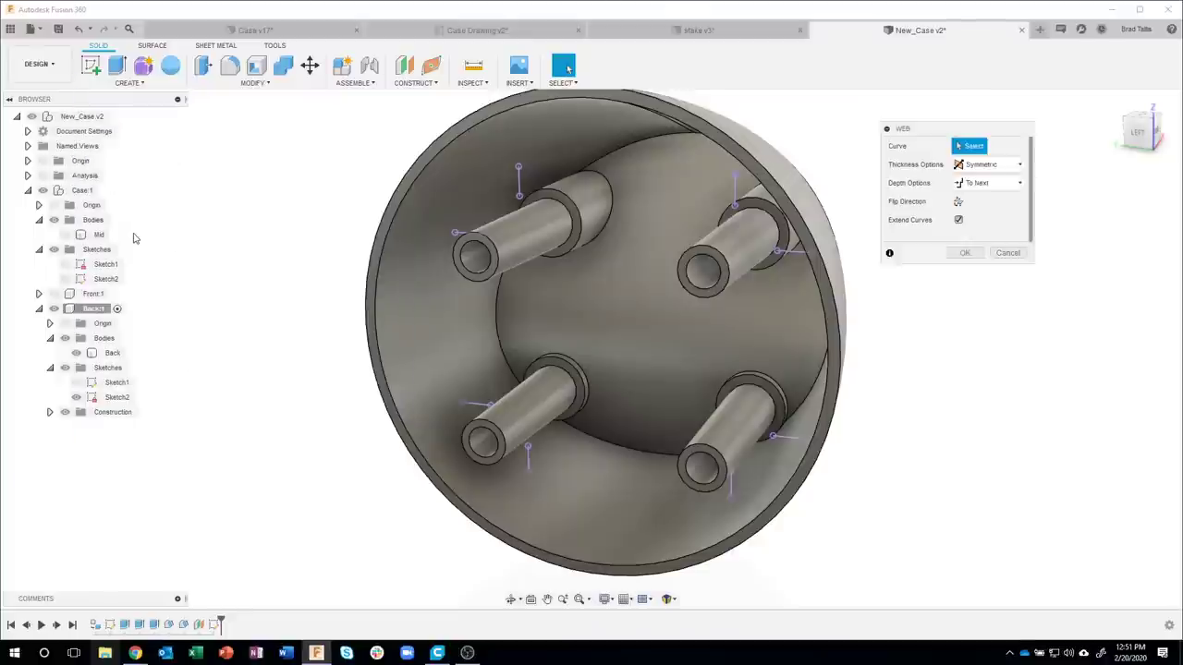
middle_click_drag(517, 277, 488, 202, "shift")
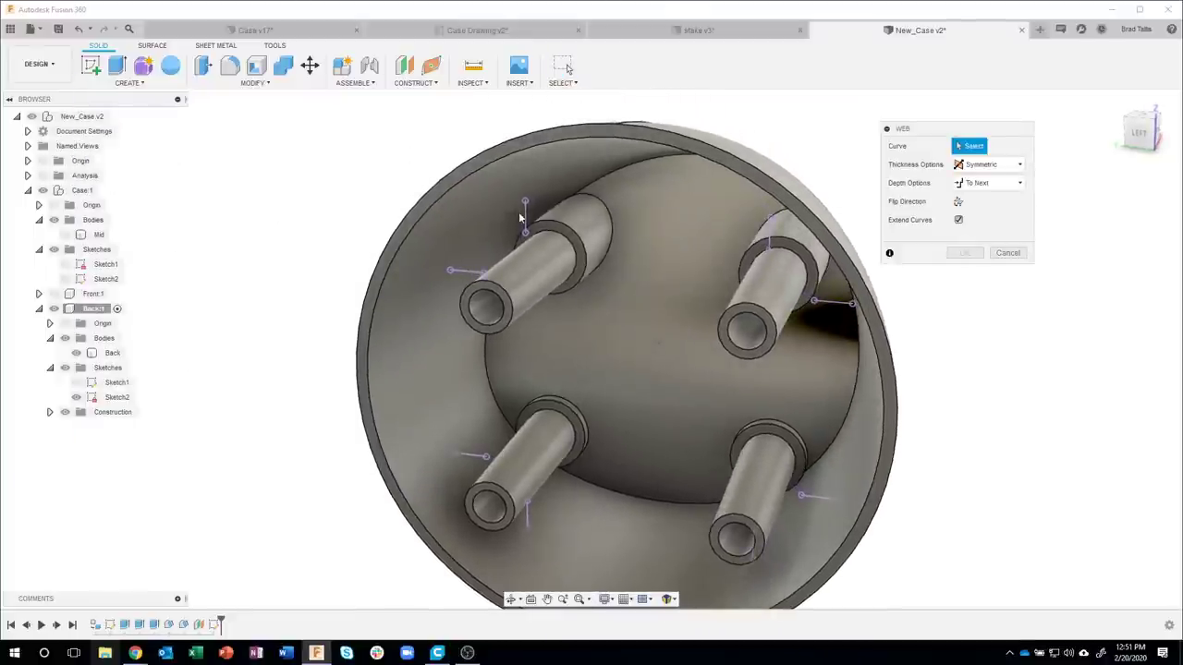
left_click(525, 219)
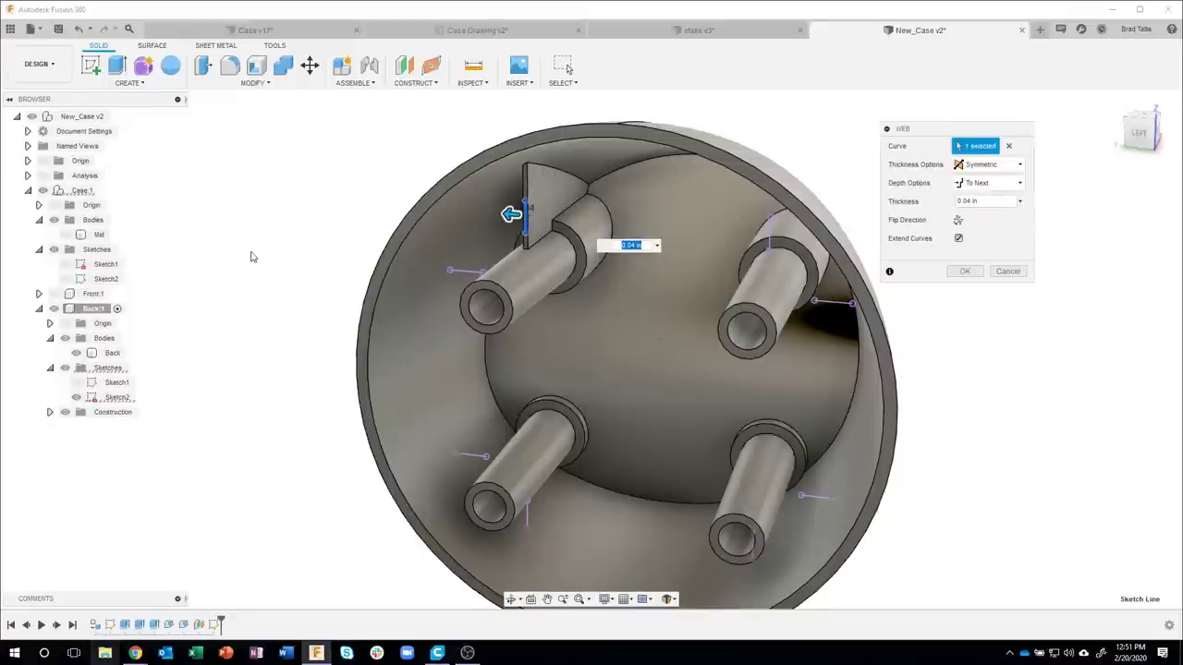
mouse_move(250, 257)
middle_mouse_down("shift")
mouse_move(470, 180)
mouse_move(502, 197)
mouse_move(513, 231)
middle_mouse_up("shift")
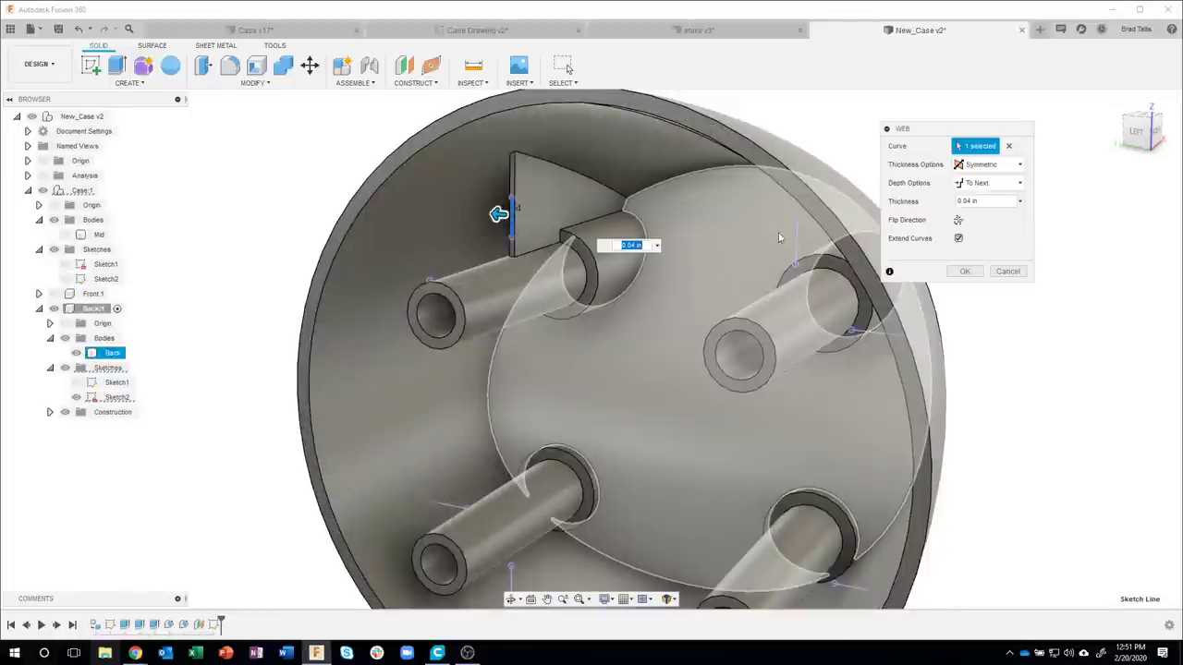
mouse_move(670, 196)
middle_mouse_down("shift")
mouse_move(522, 274)
mouse_move(445, 268)
middle_mouse_up("shift")
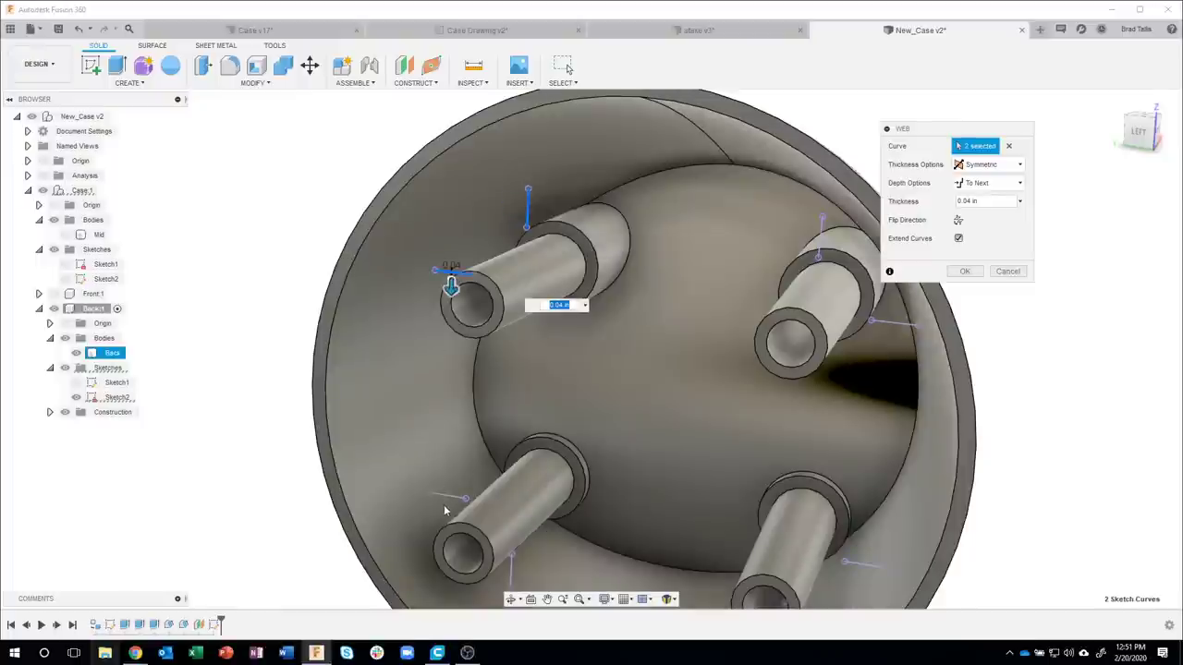
mouse_move(444, 511)
middle_mouse_down("shift")
mouse_move(900, 509)
mouse_move(913, 492)
mouse_move(873, 471)
middle_mouse_up("shift")
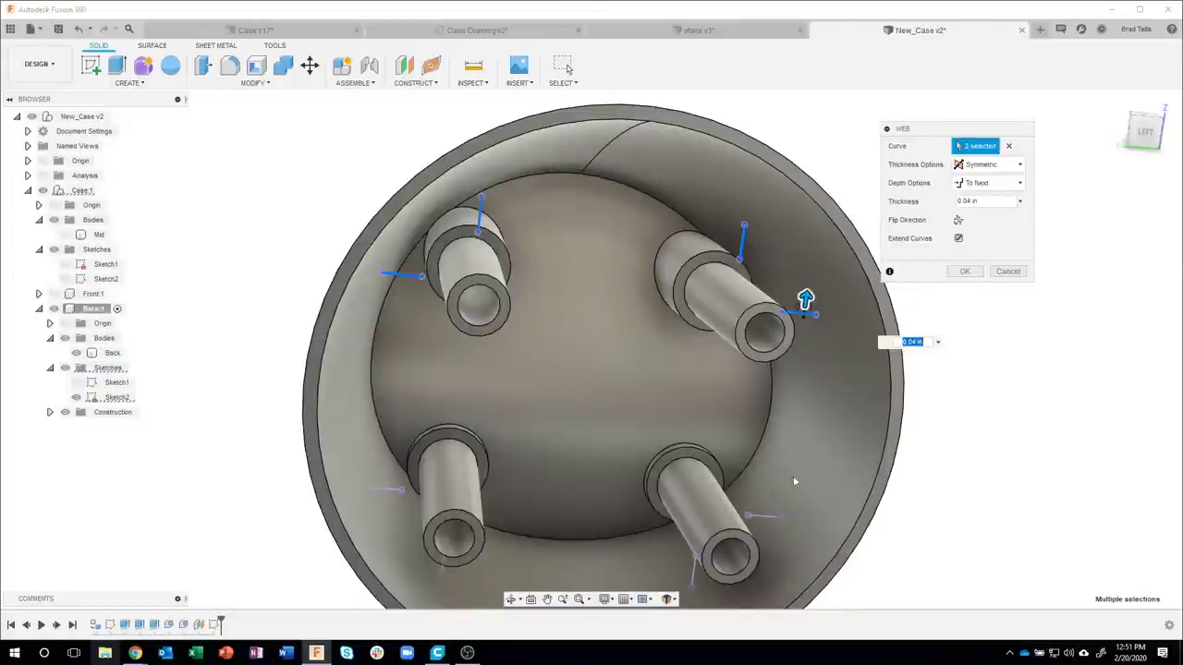
- Add the remaining boss lines and create the 0.04 in symmetric webs
left_click(765, 520)
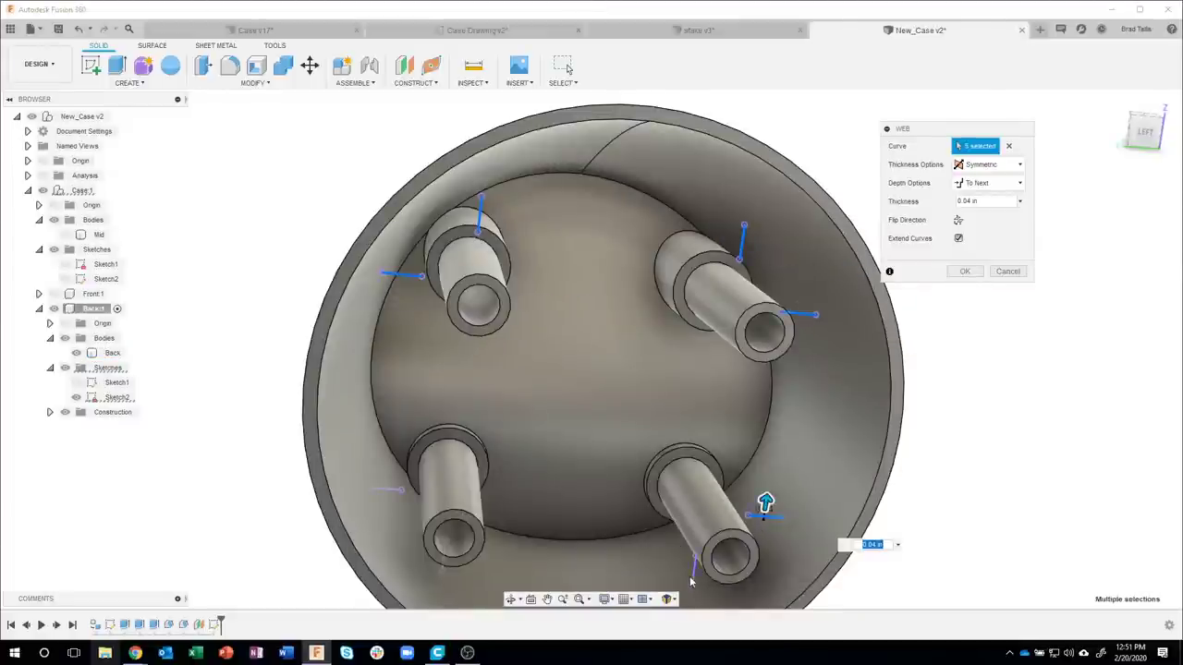
left_click(444, 553)
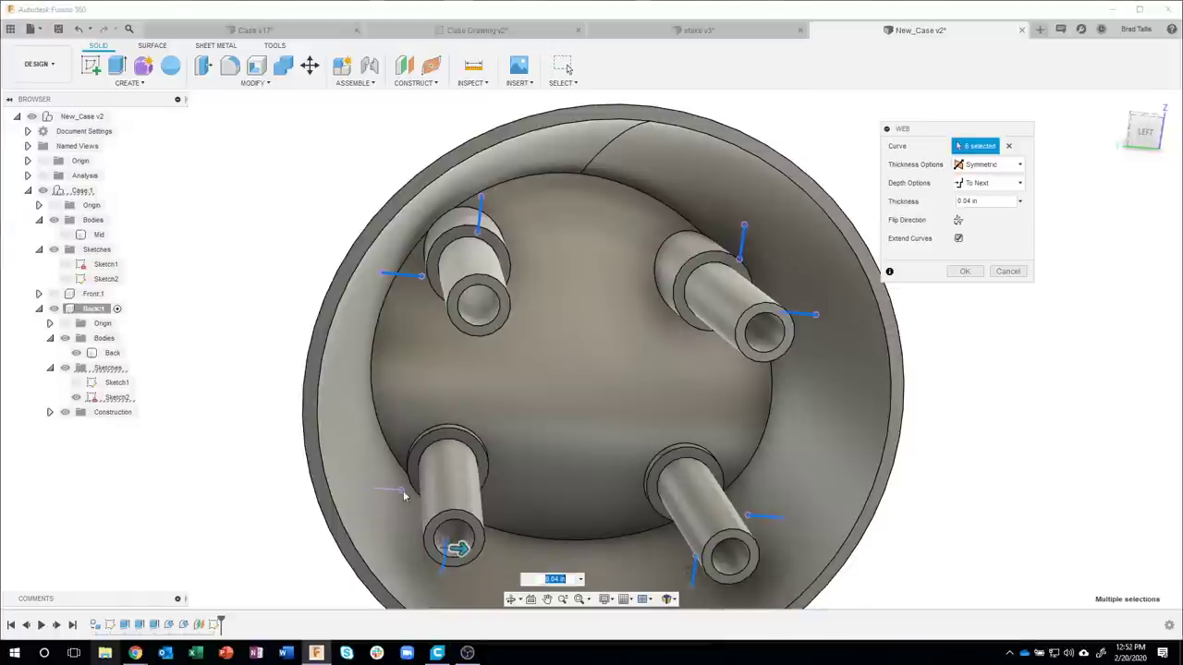
left_click(388, 492)
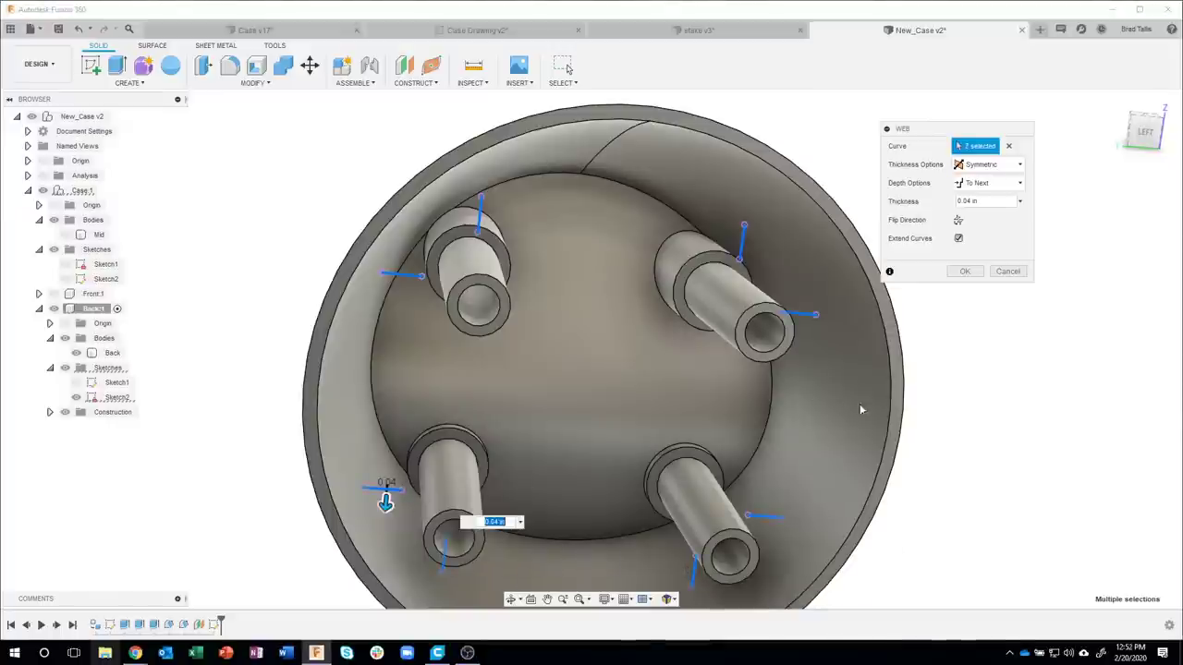
mouse_move(905, 416)
middle_mouse_down("shift")
mouse_move(973, 400)
mouse_move(977, 410)
mouse_move(895, 401)
mouse_move(536, 254)
mouse_move(776, 254)
mouse_move(681, 292)
middle_mouse_up("shift")
middle_click_drag(420, 212, 429, 234, "shift")
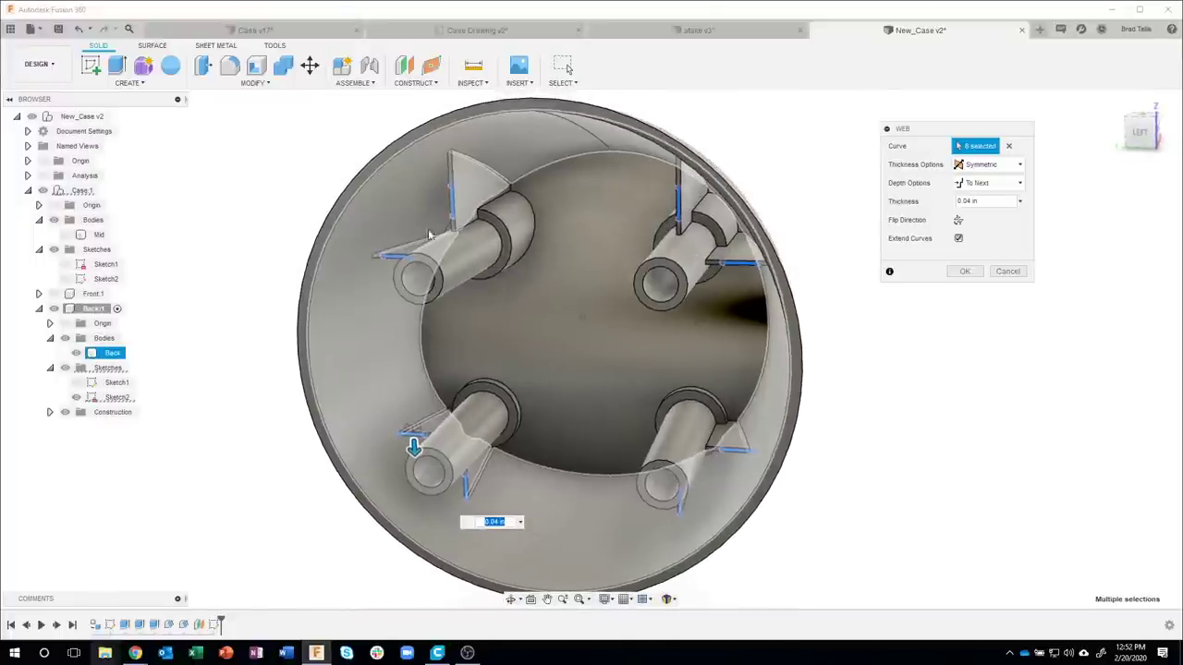
middle_click_drag(402, 351, 721, 263, "shift")
middle_click_drag(884, 381, 965, 272, "shift")
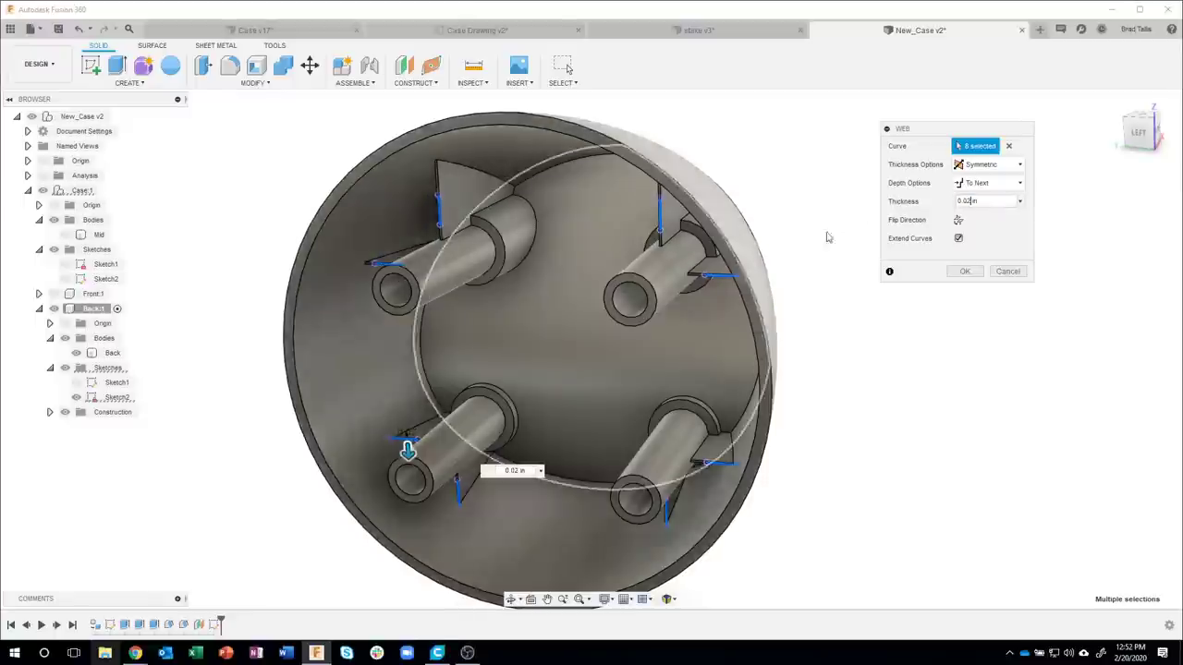
mouse_move(826, 232)
middle_mouse_down("shift")
mouse_move(720, 240)
mouse_move(954, 226)
middle_mouse_up("shift")
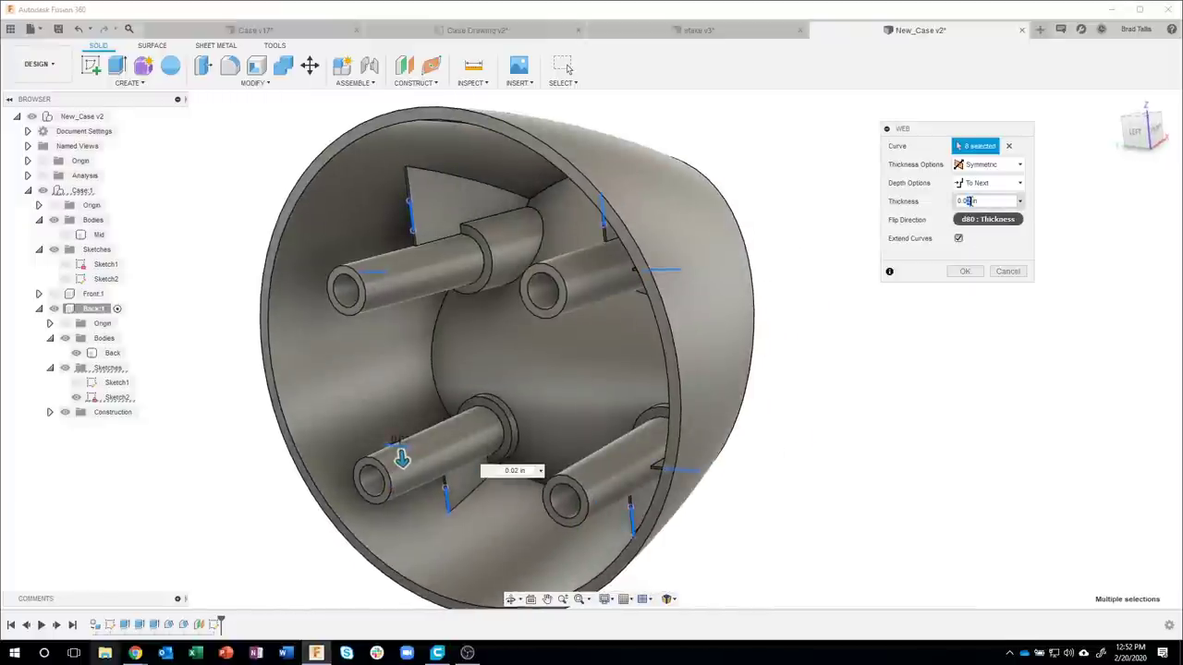
mouse_move(910, 346)
middle_mouse_down("shift")
mouse_move(969, 343)
mouse_move(979, 287)
middle_mouse_up("shift")
left_click(966, 273)
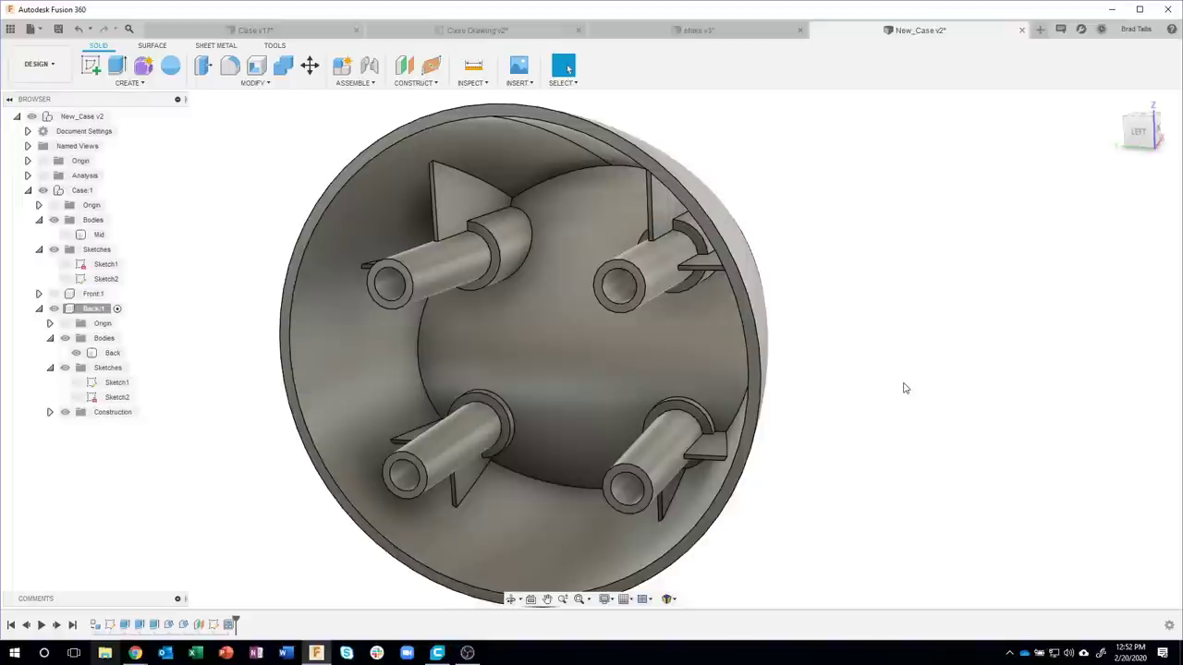
- Apply the blue Plastic - Texture - Random appearance to the Back body
middle_click_drag(907, 368, 910, 376, "shift")
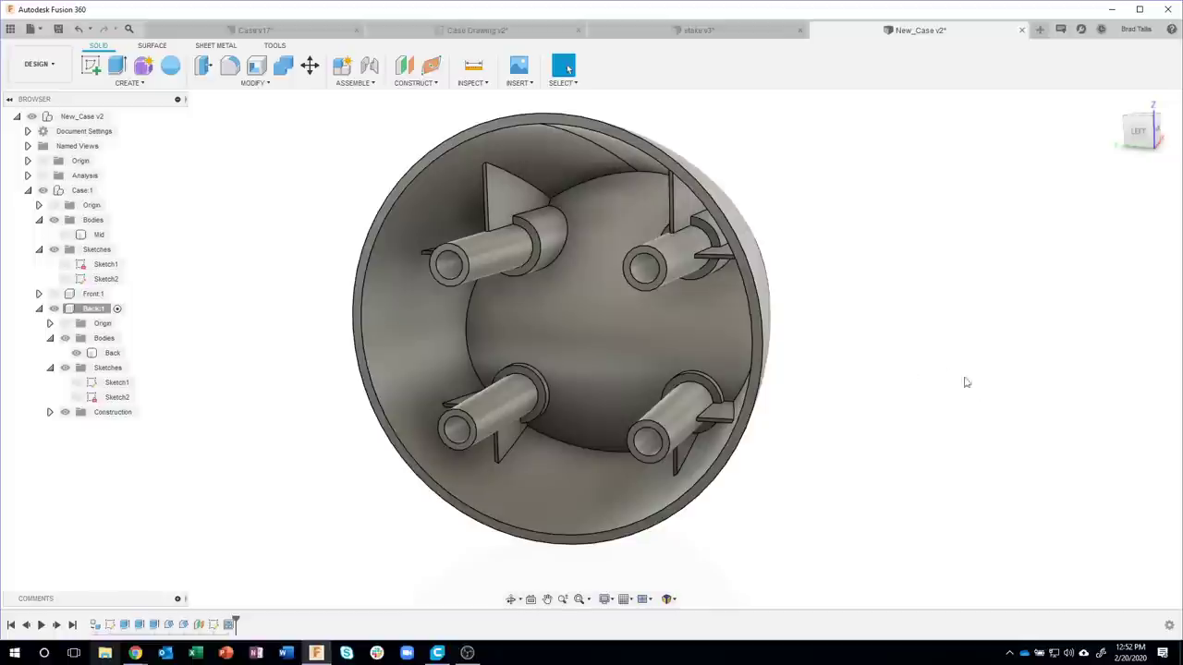
middle_click_drag(932, 374, 933, 374, "shift")
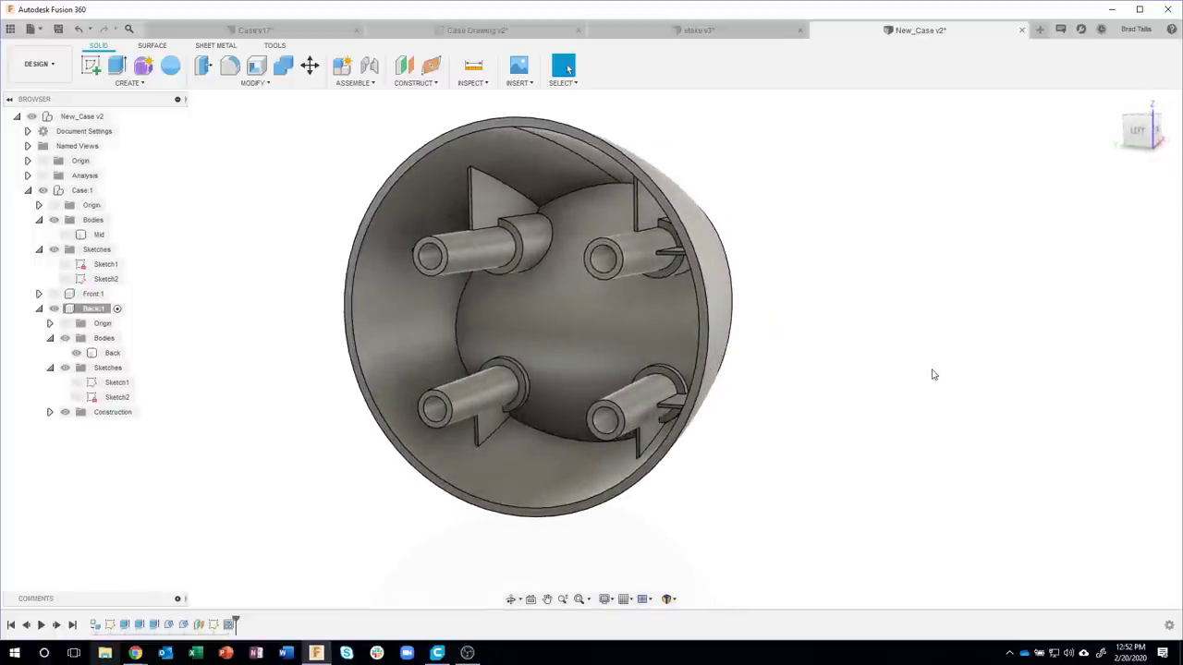
key("a")
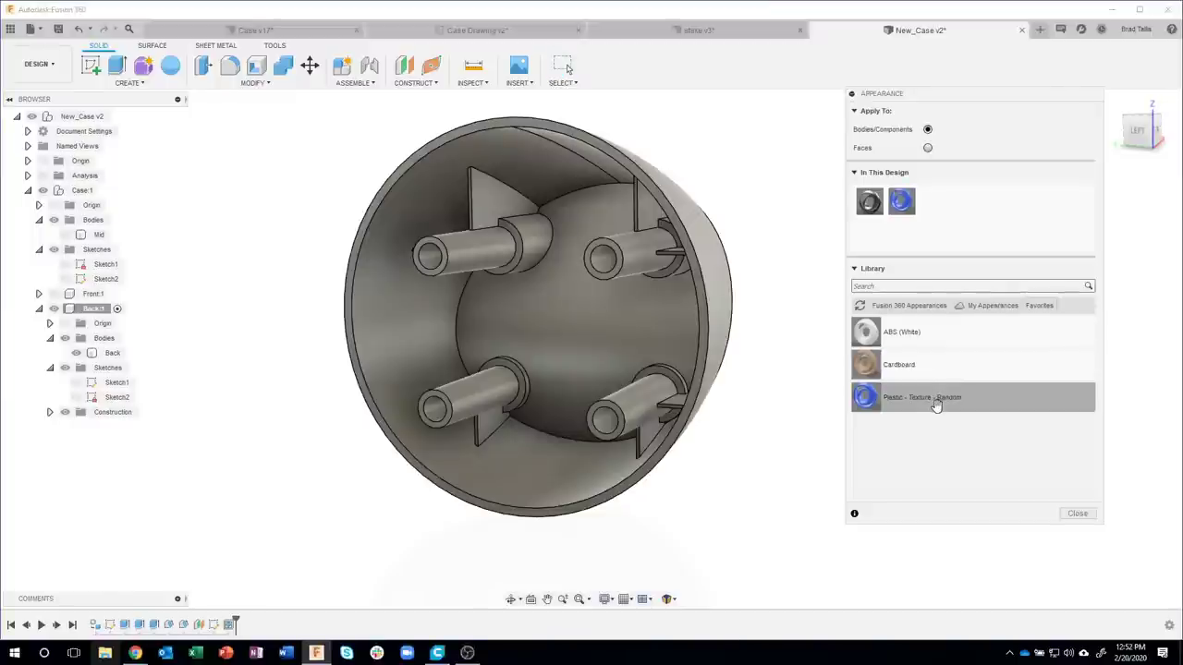
left_click_drag(902, 407, 712, 434)
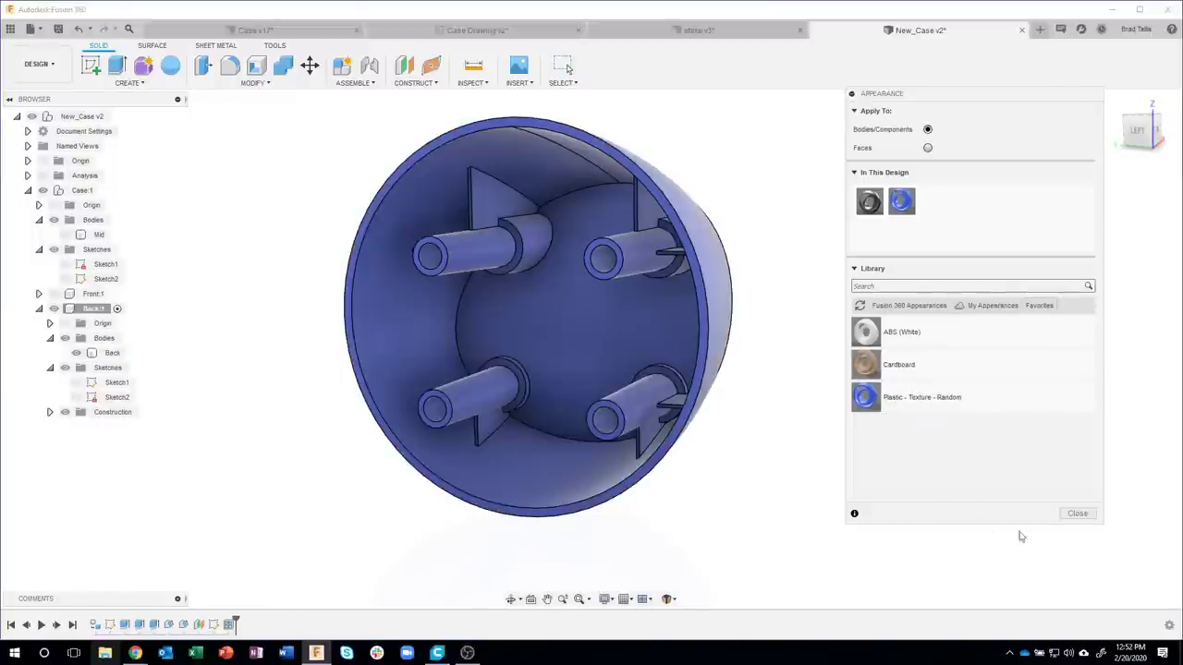
left_click(1077, 514)
mouse_move(934, 483)
middle_mouse_down("shift")
mouse_move(865, 467)
mouse_move(915, 471)
mouse_move(874, 472)
mouse_move(739, 369)
mouse_move(600, 231)
mouse_move(442, 42)
middle_mouse_up("shift")
left_click(445, 31)
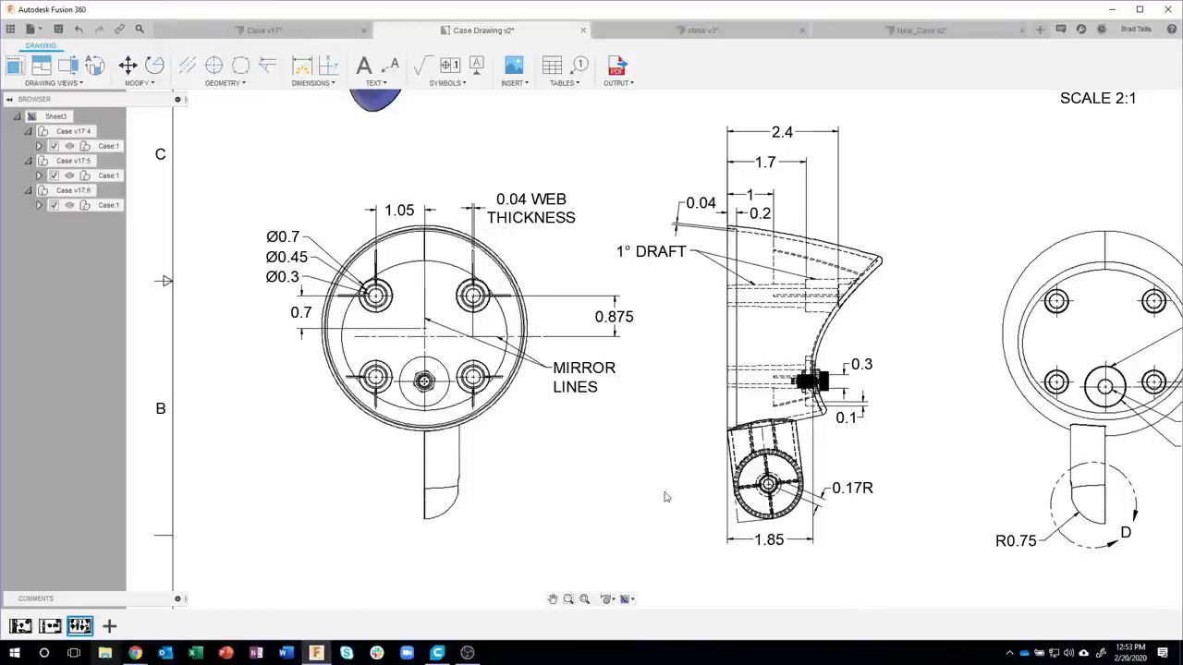
scroll(904, 457, "down", 2)
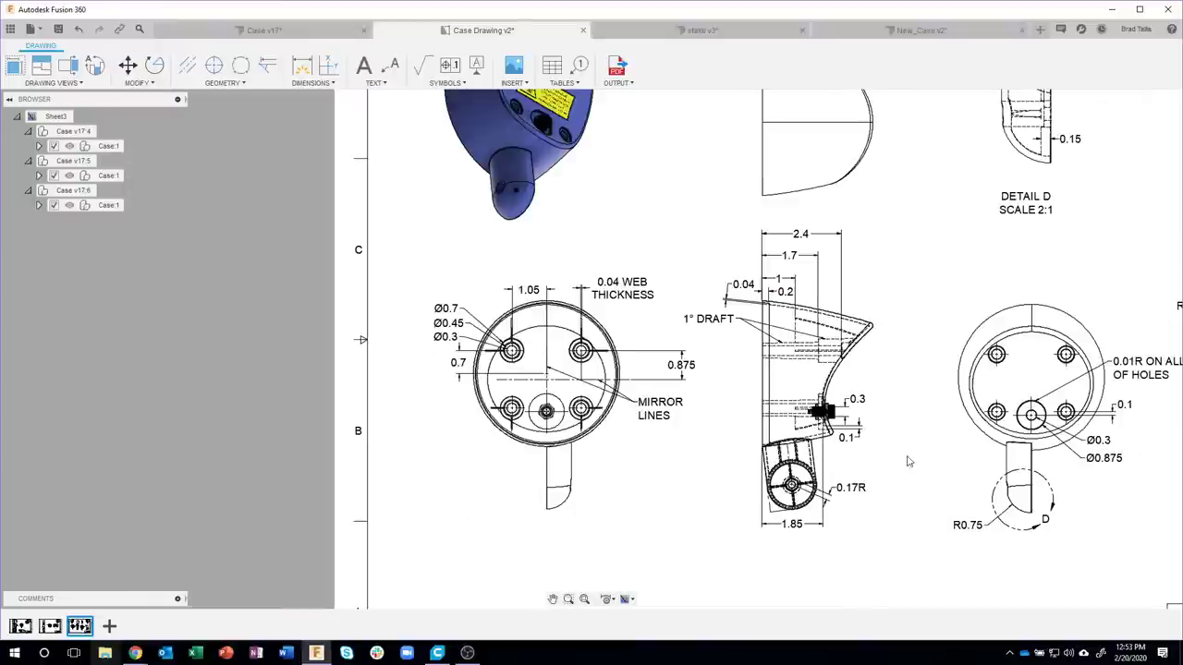
scroll(788, 498, "down", 2)
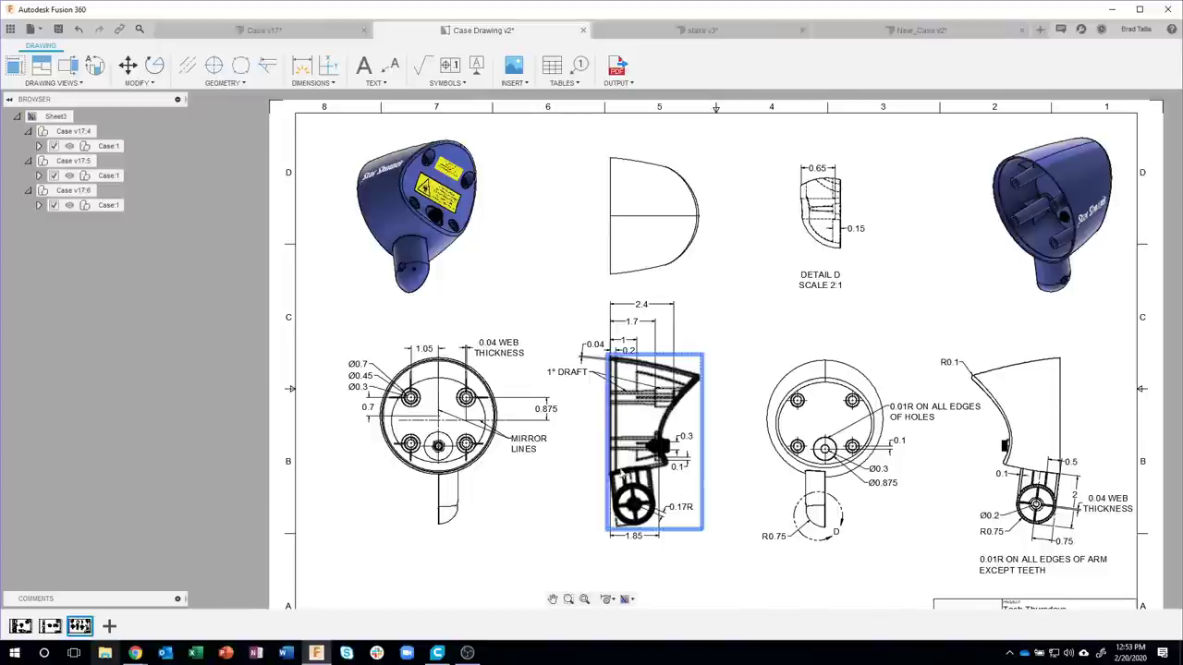
left_click(858, 34)
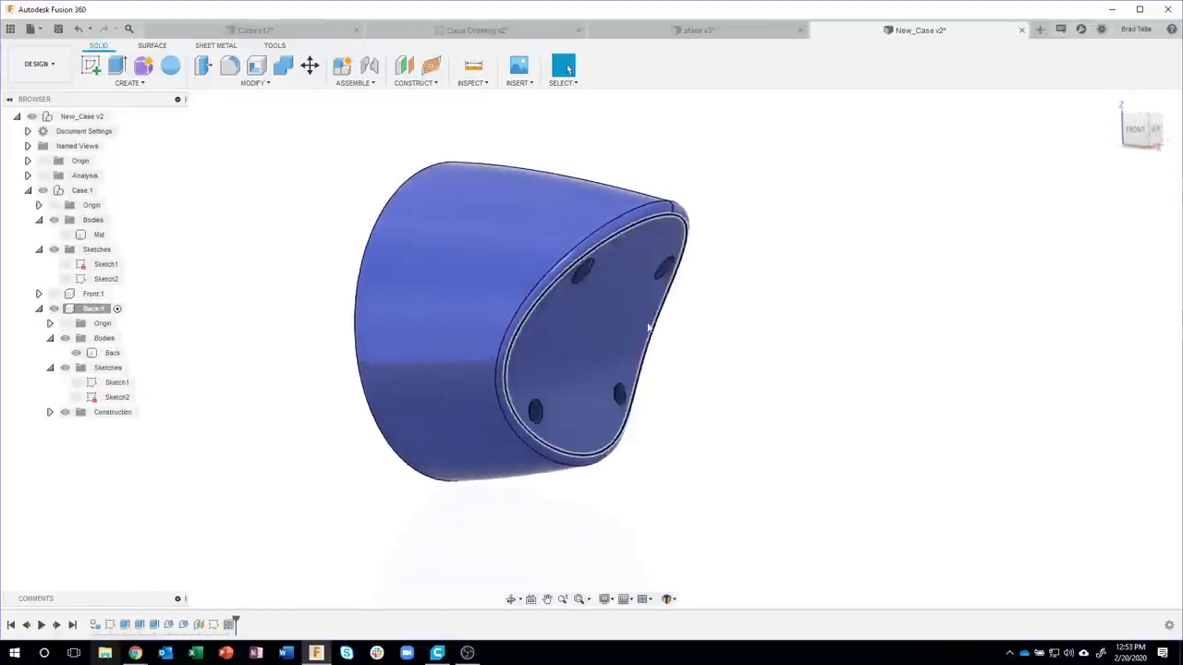
- Compare the case back with the original Case v17's labelled face and holes
left_click(592, 319)
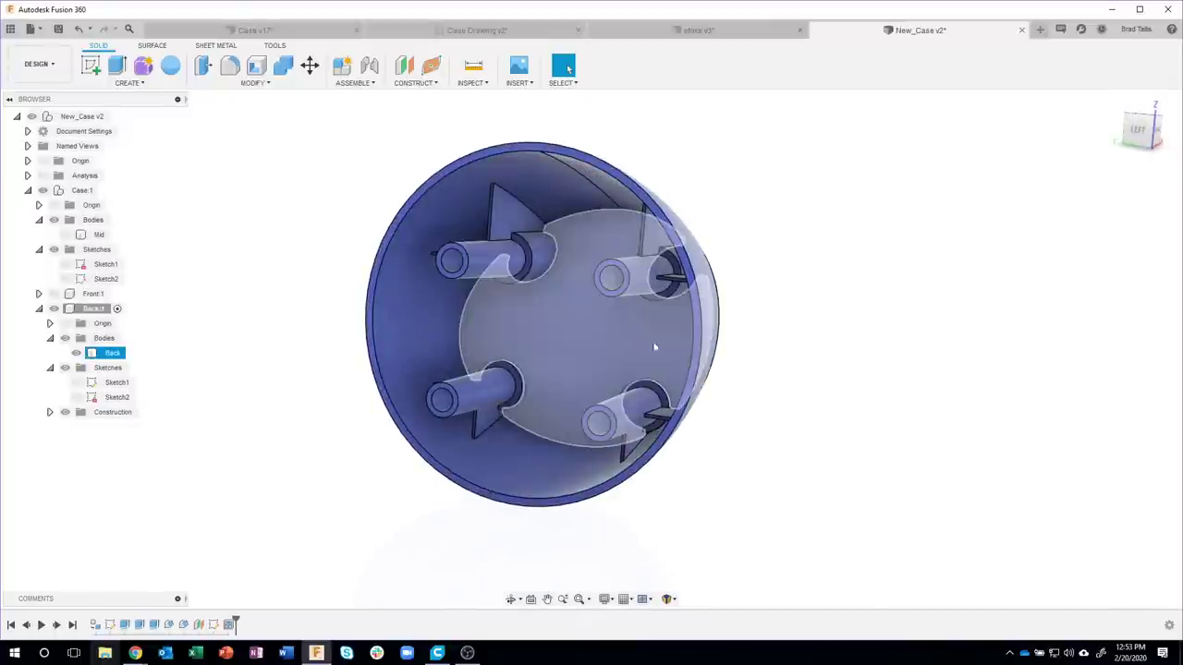
mouse_move(655, 341)
middle_mouse_down("shift")
mouse_move(698, 345)
mouse_move(663, 381)
mouse_move(734, 475)
middle_mouse_up("shift")
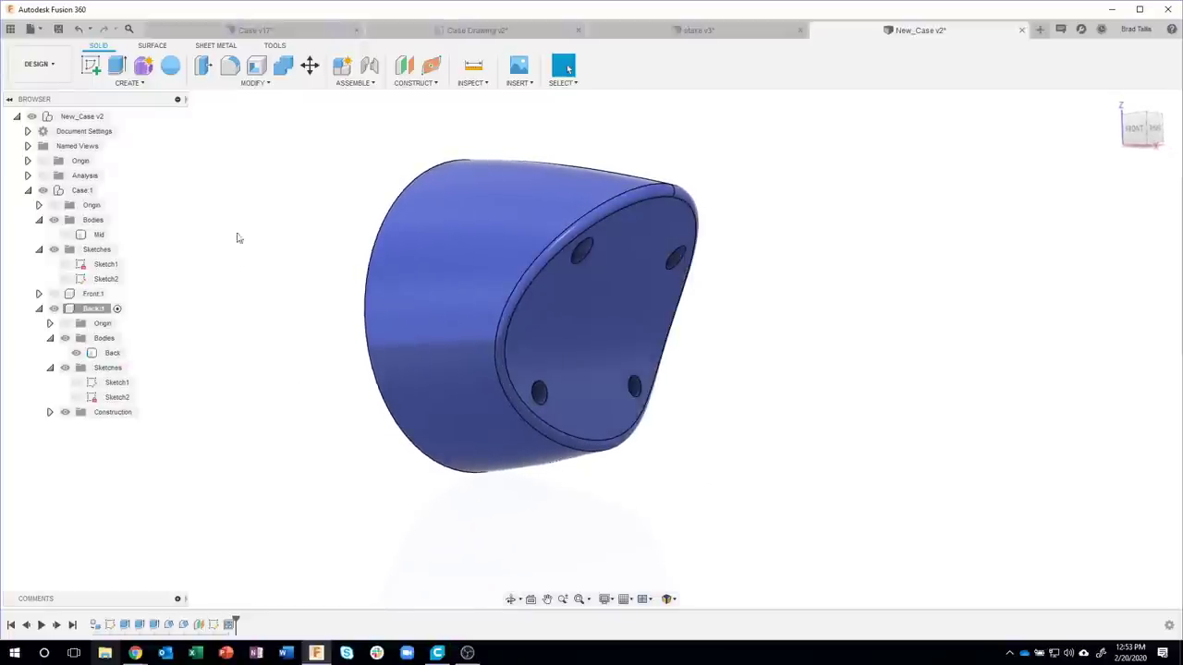
left_click(254, 29)
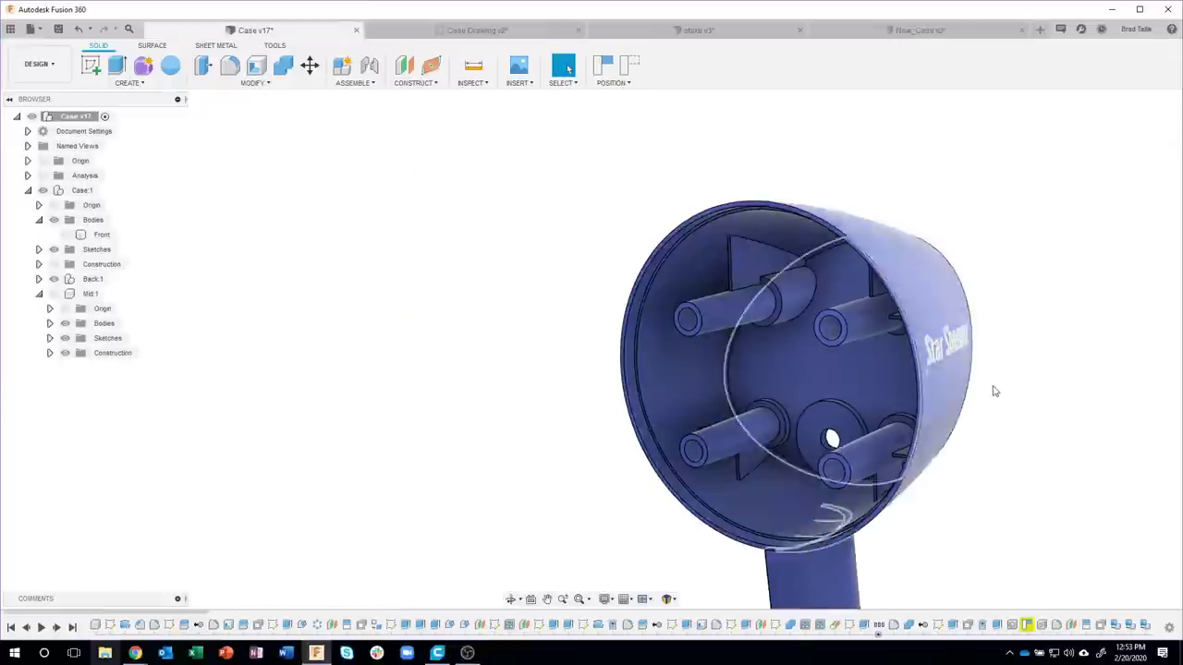
middle_click_drag(994, 392, 897, 364, "shift")
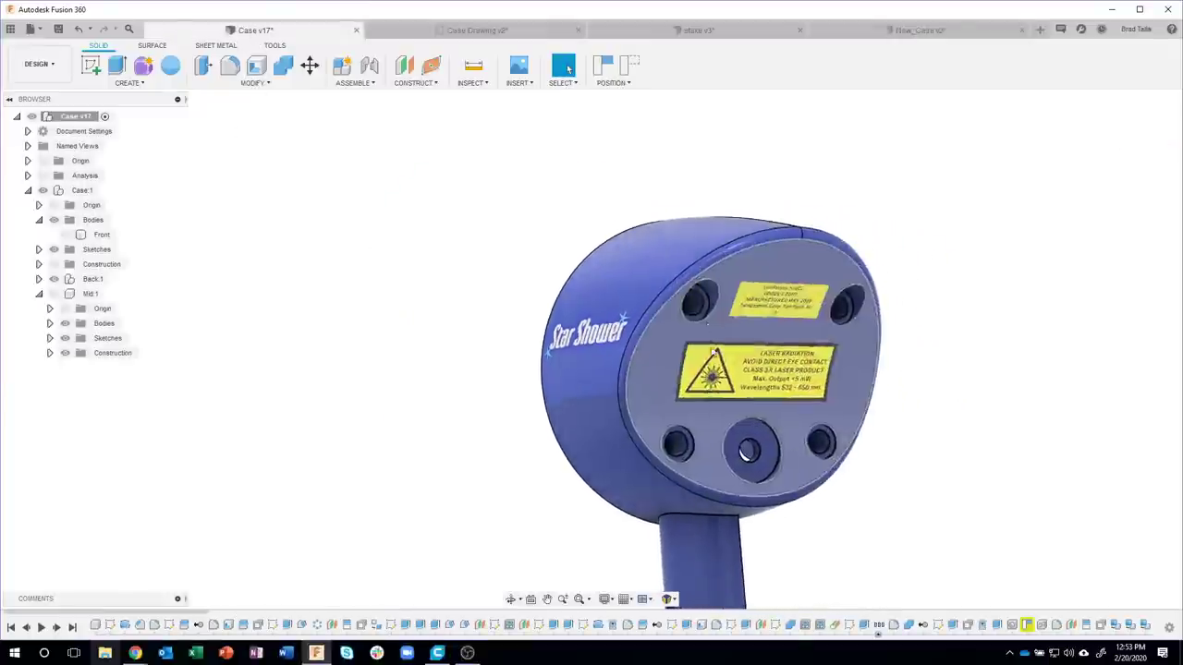
middle_click_drag(715, 352, 708, 410, "shift")
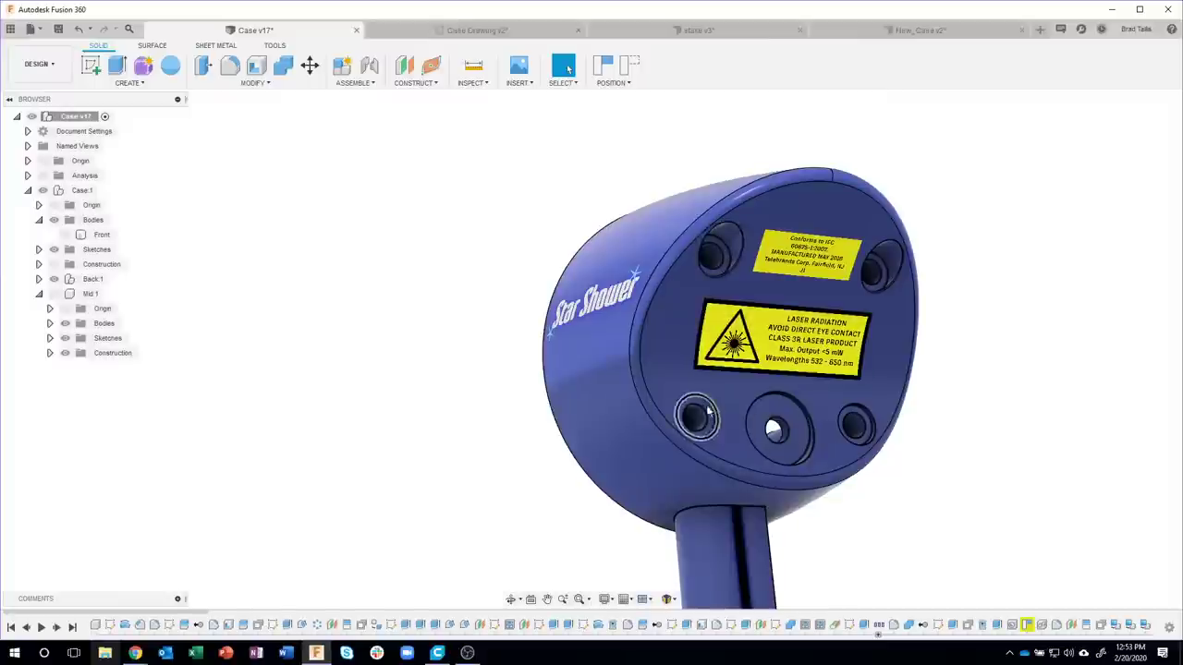
middle_click_drag(813, 241, 832, 213, "shift")
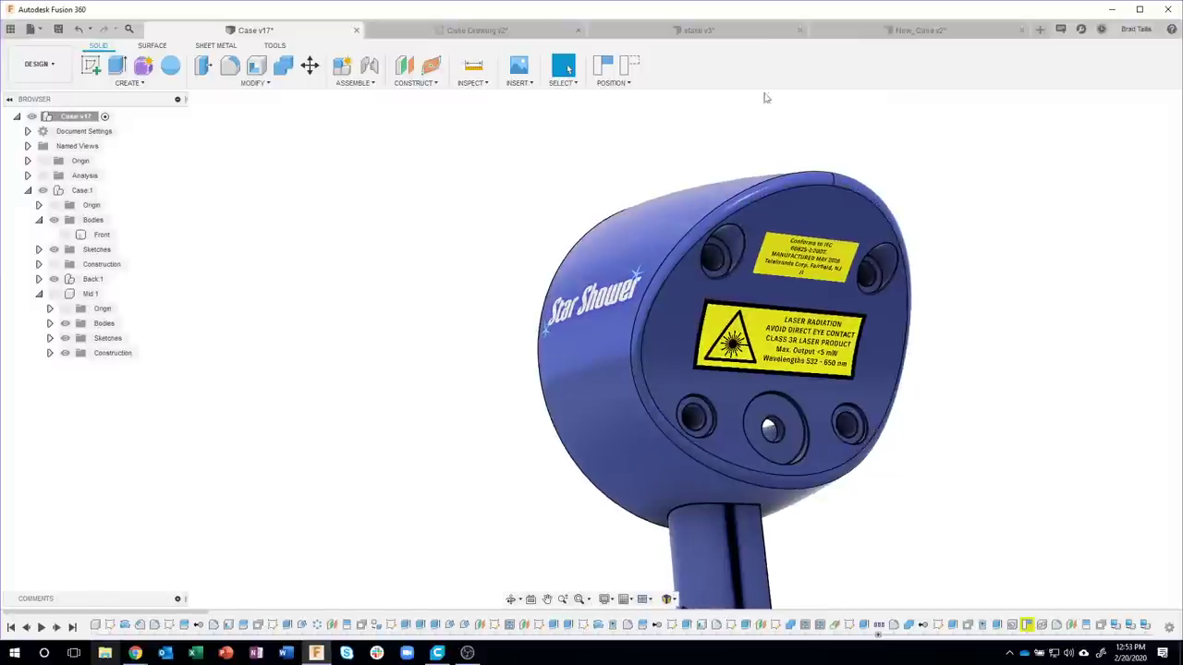
- Return to New_Case v2 and view its back face and interior bosses
left_click(942, 33)
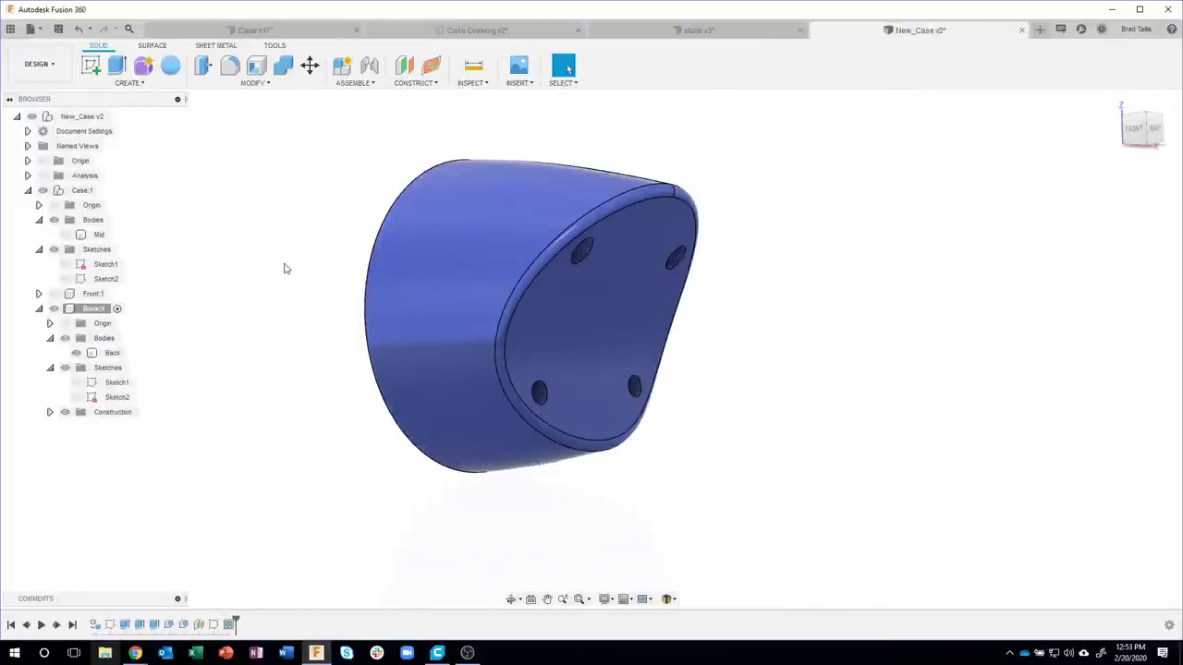
mouse_move(244, 187)
middle_mouse_down("shift")
mouse_move(709, 224)
mouse_move(674, 268)
middle_mouse_up("shift")
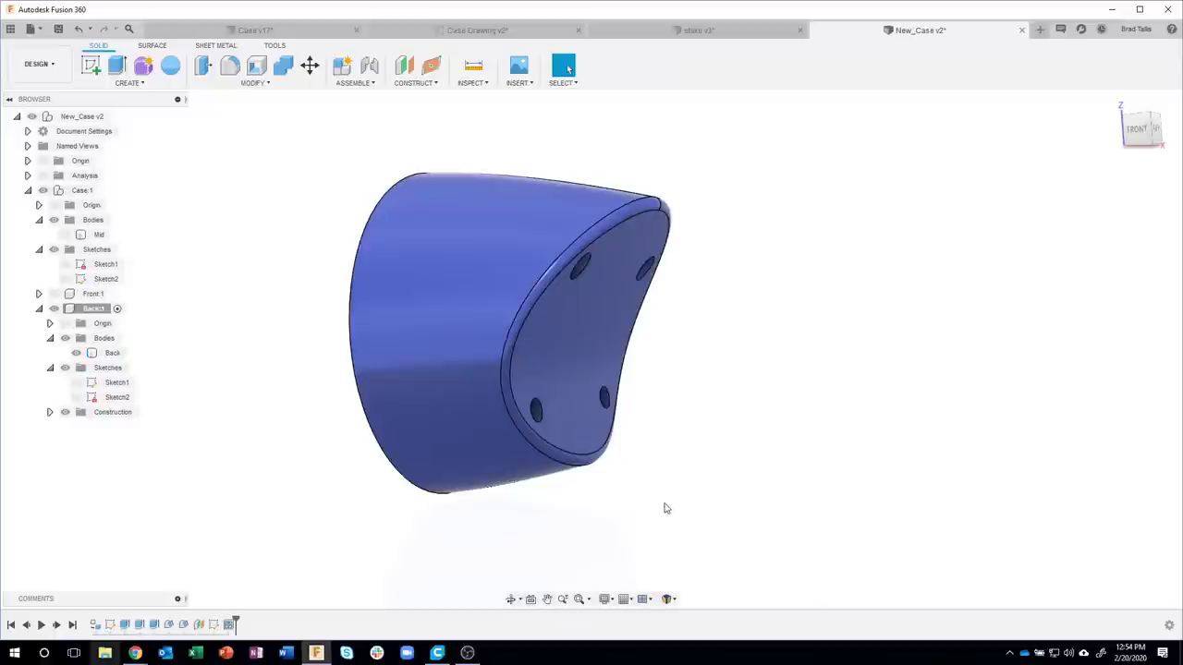
middle_click_drag(665, 508, 404, 67, "shift")
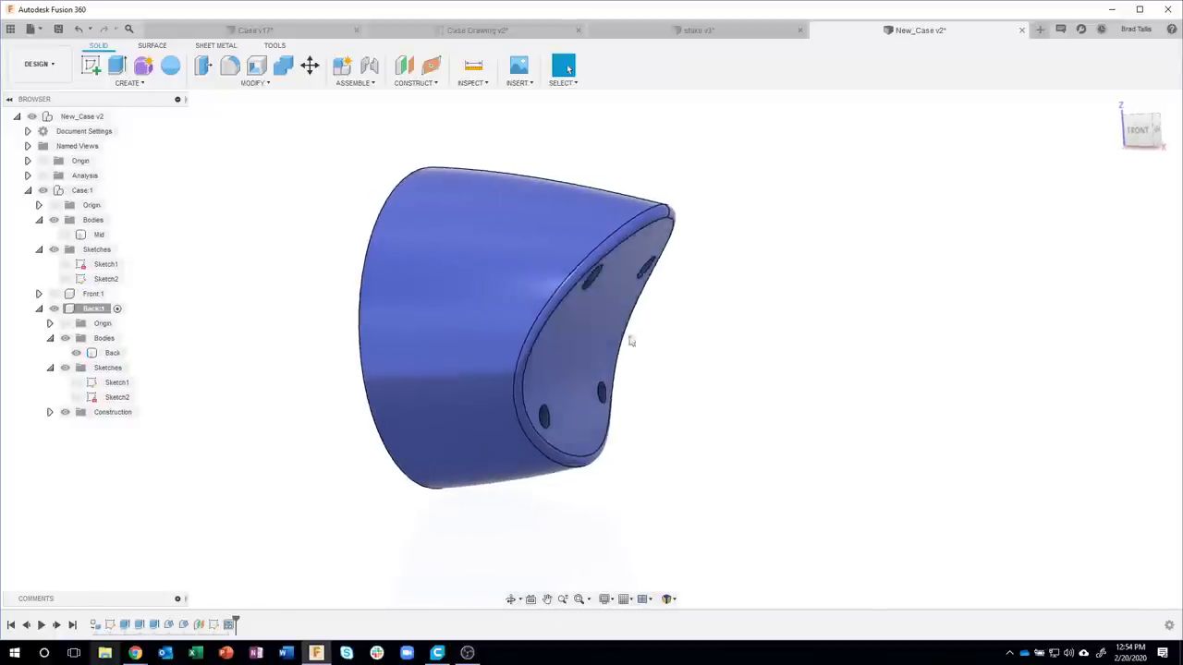
- Offset a construction plane -3.5 in from the back rim face
left_click(404, 68)
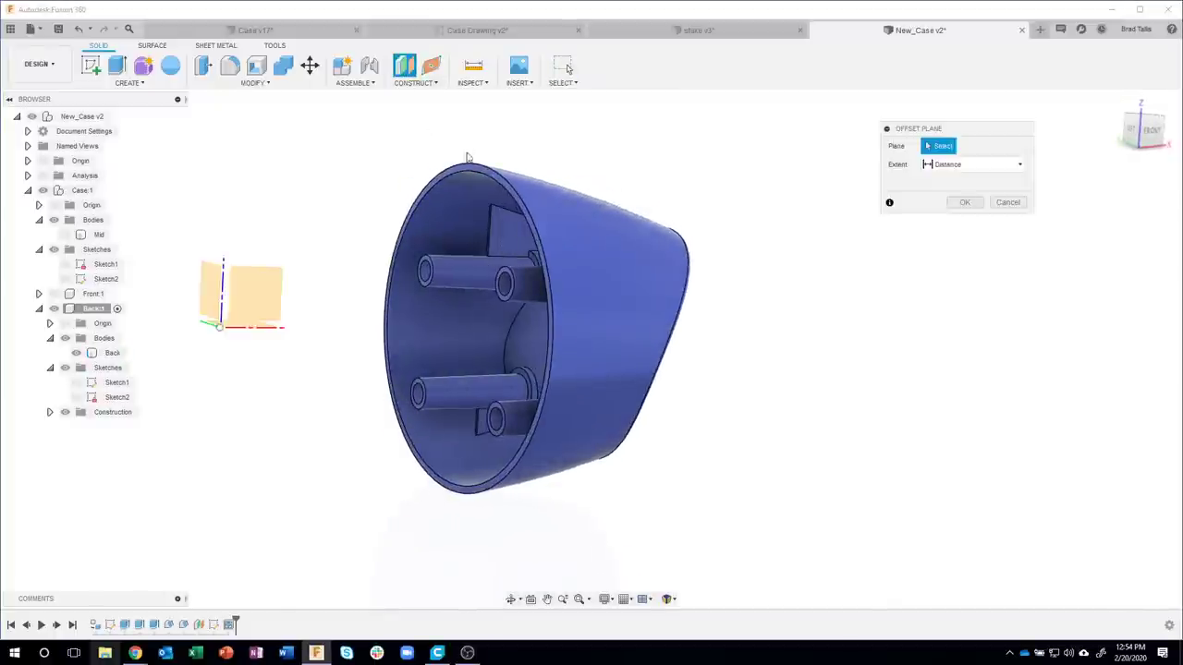
left_click(550, 178)
mouse_move(597, 226)
middle_mouse_down("shift")
mouse_move(486, 457)
mouse_move(410, 480)
middle_mouse_up("shift")
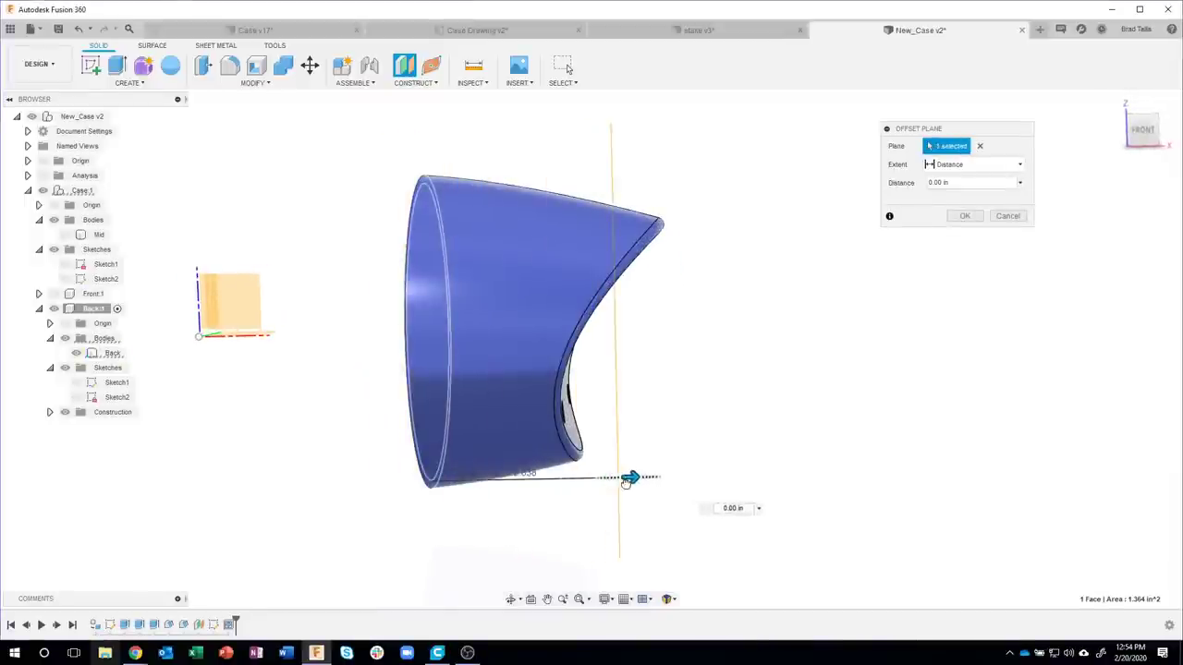
left_click_drag(560, 479, 693, 478)
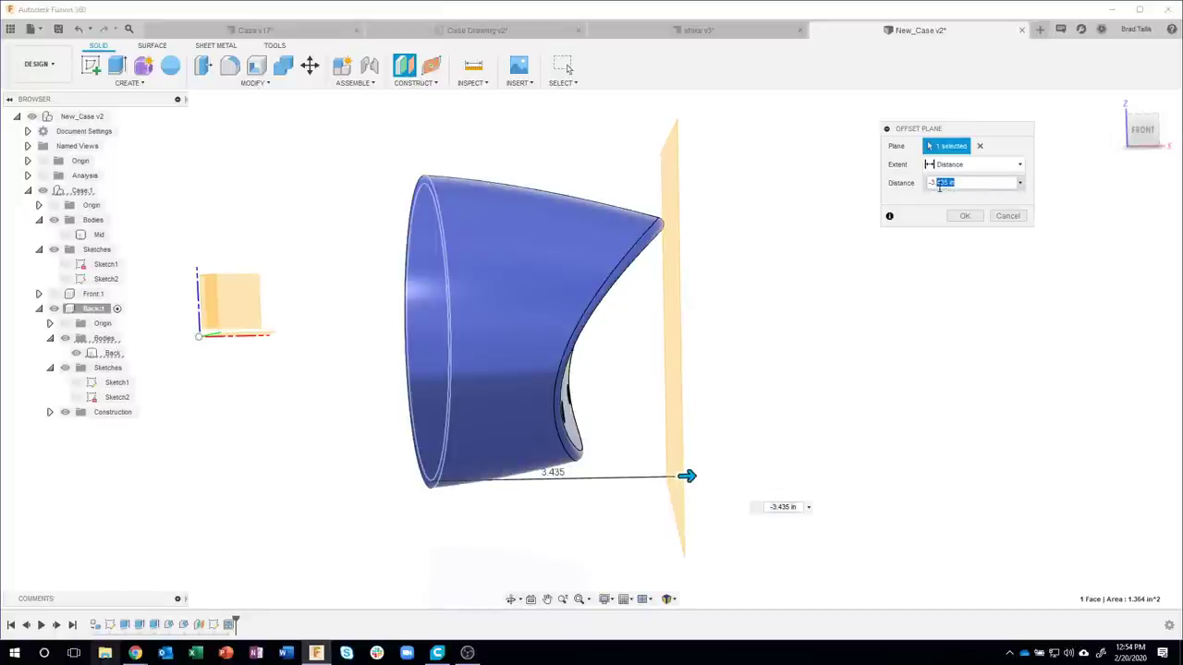
type("-3.5")
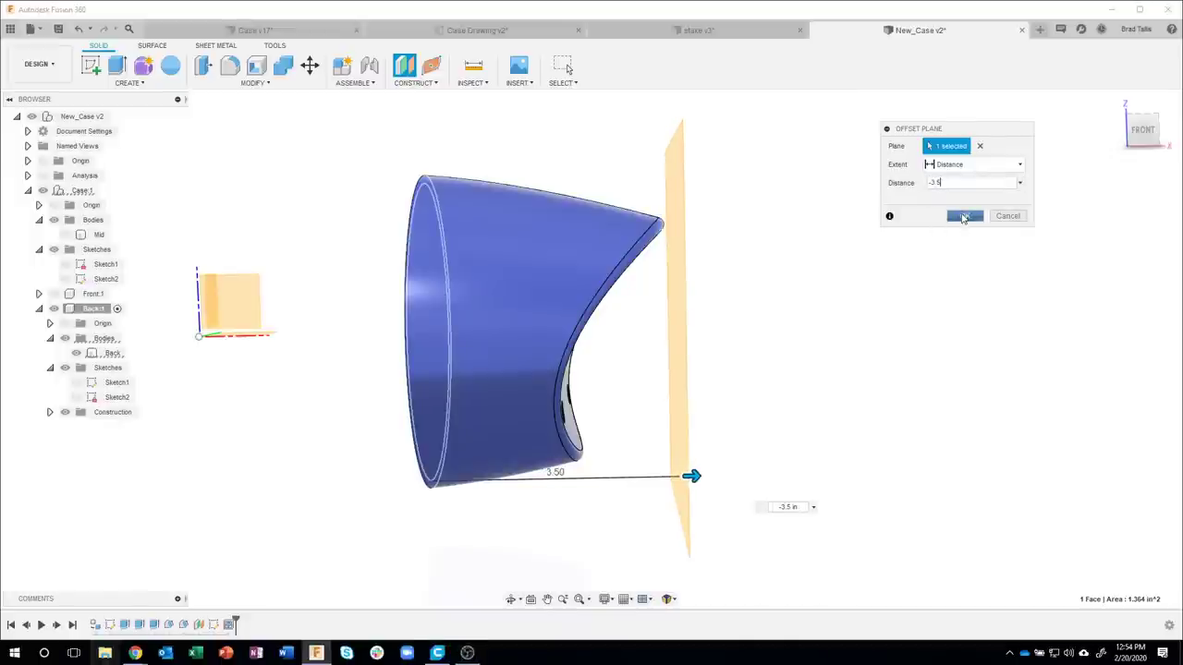
left_click(964, 218)
middle_click_drag(924, 369, 674, 244, "shift")
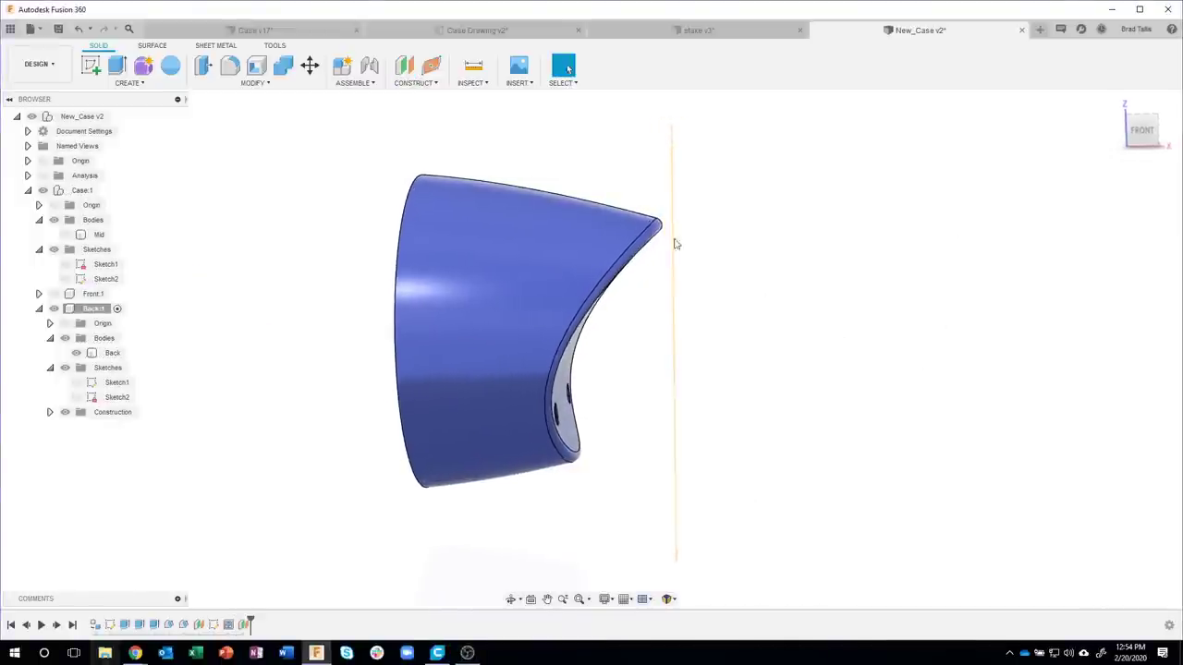
middle_click_drag(671, 285, 668, 297, "shift")
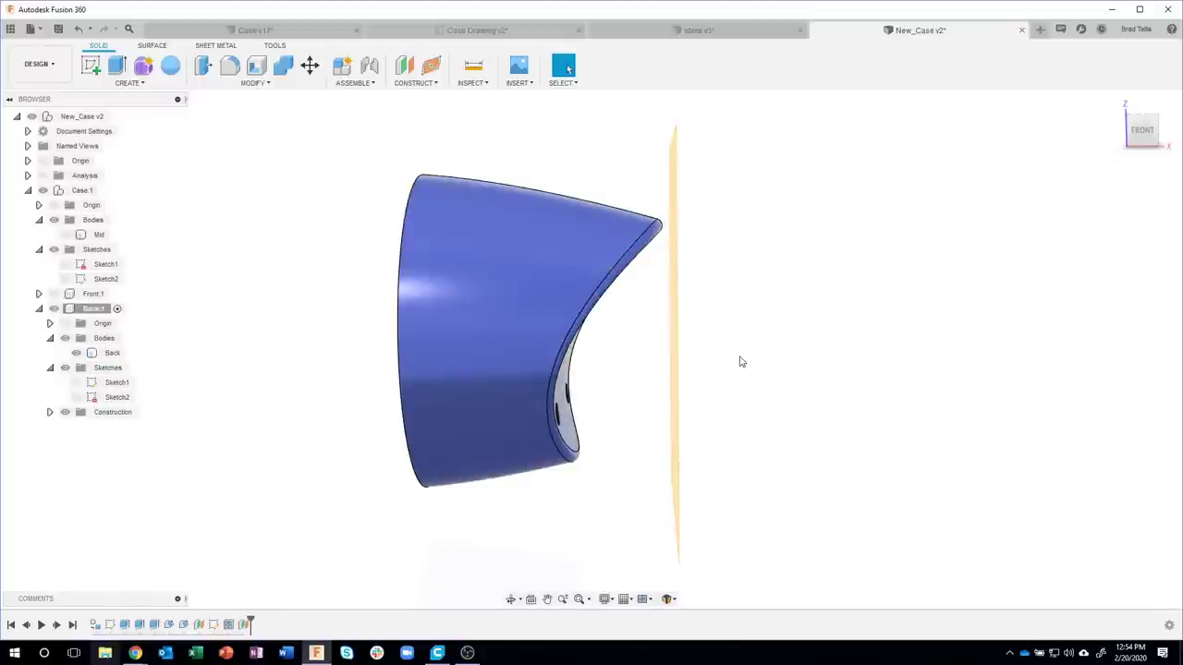
mouse_move(739, 362)
middle_mouse_down("shift")
mouse_move(785, 312)
mouse_move(714, 182)
middle_mouse_up("shift")
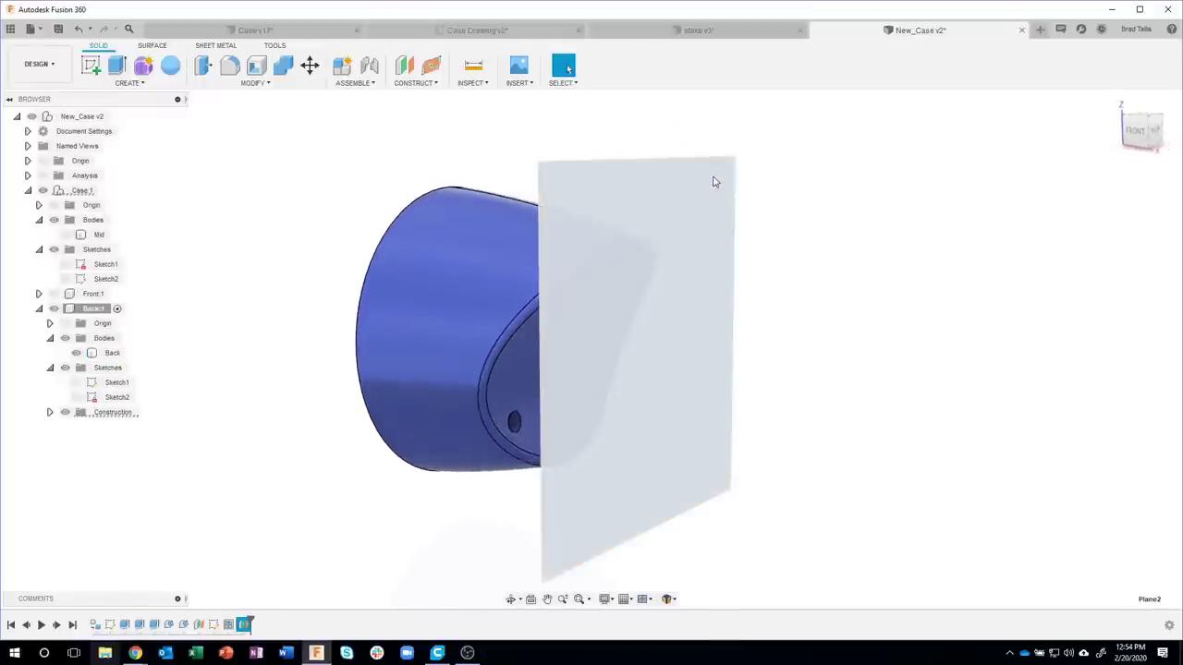
right_click(713, 182)
- Start Sketch3 on the offset plane and project the top-right hole's circular edge into it
left_click(713, 243)
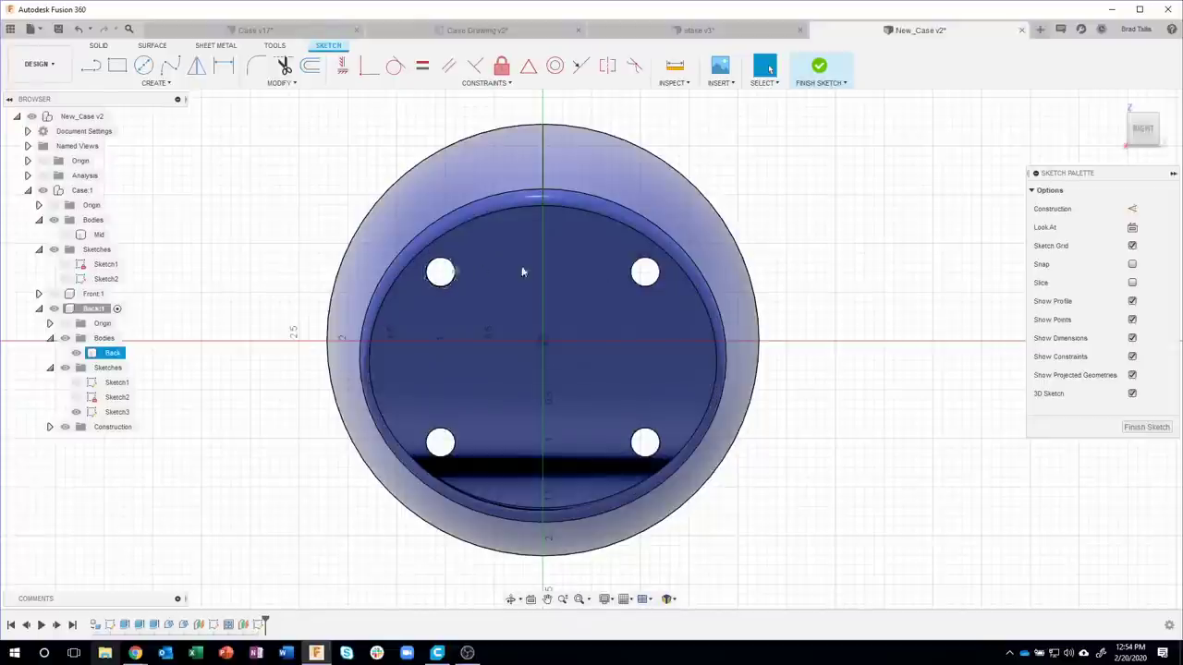
left_click(148, 83)
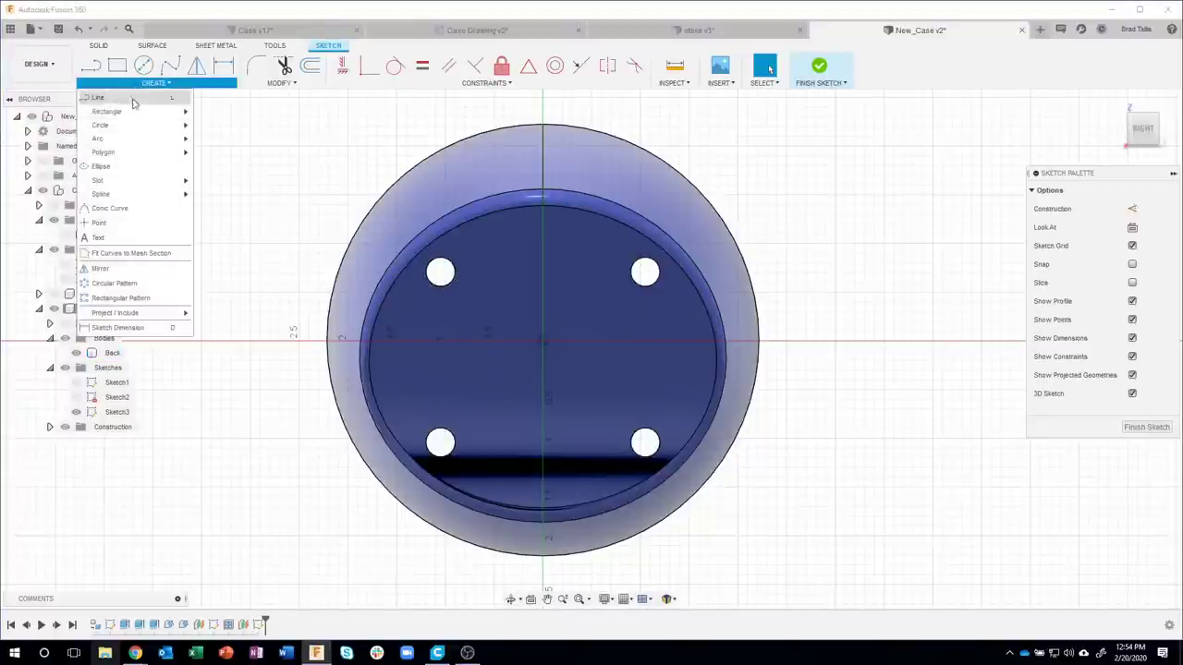
mouse_move(116, 314)
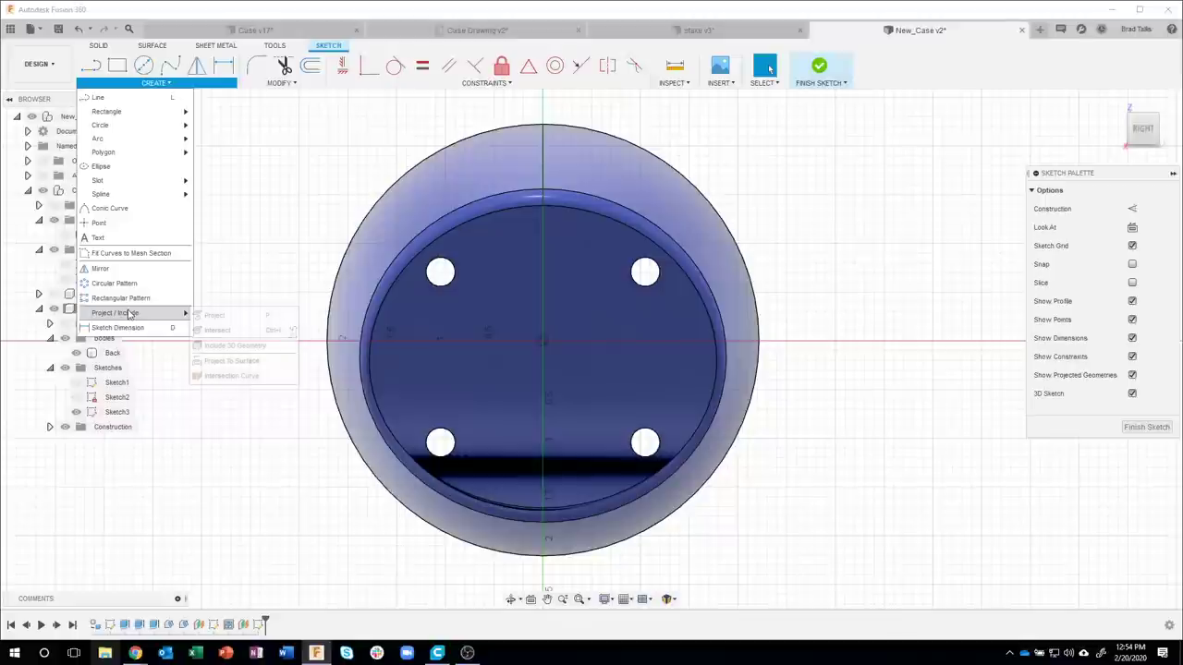
left_click(214, 315)
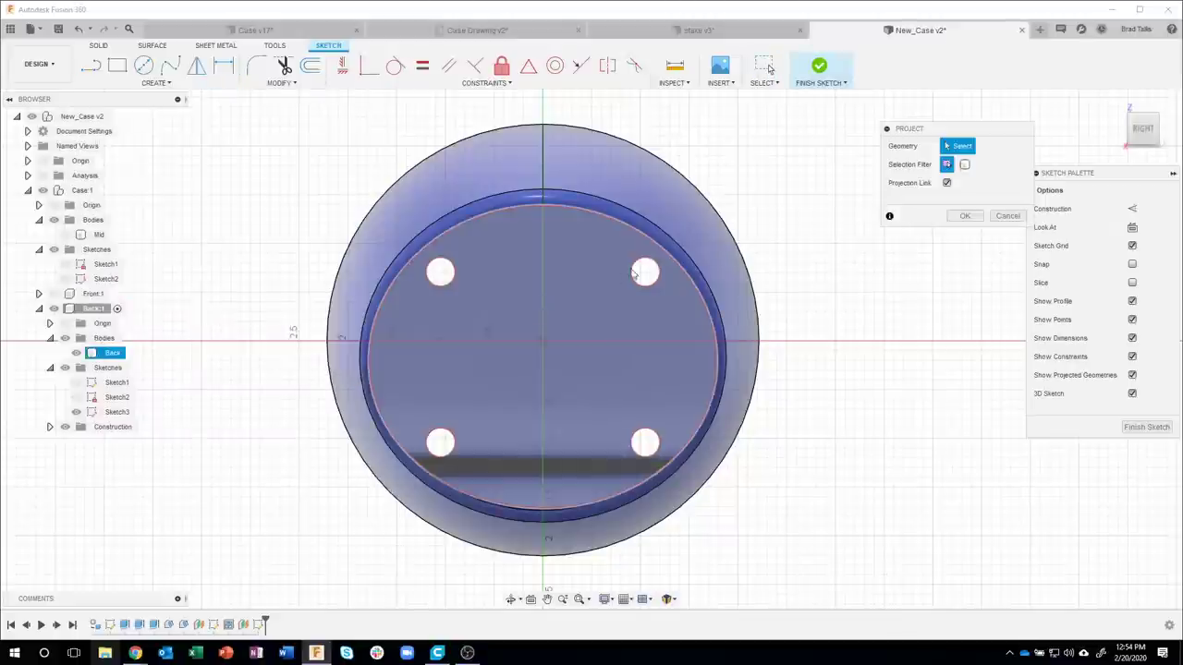
left_click(635, 270)
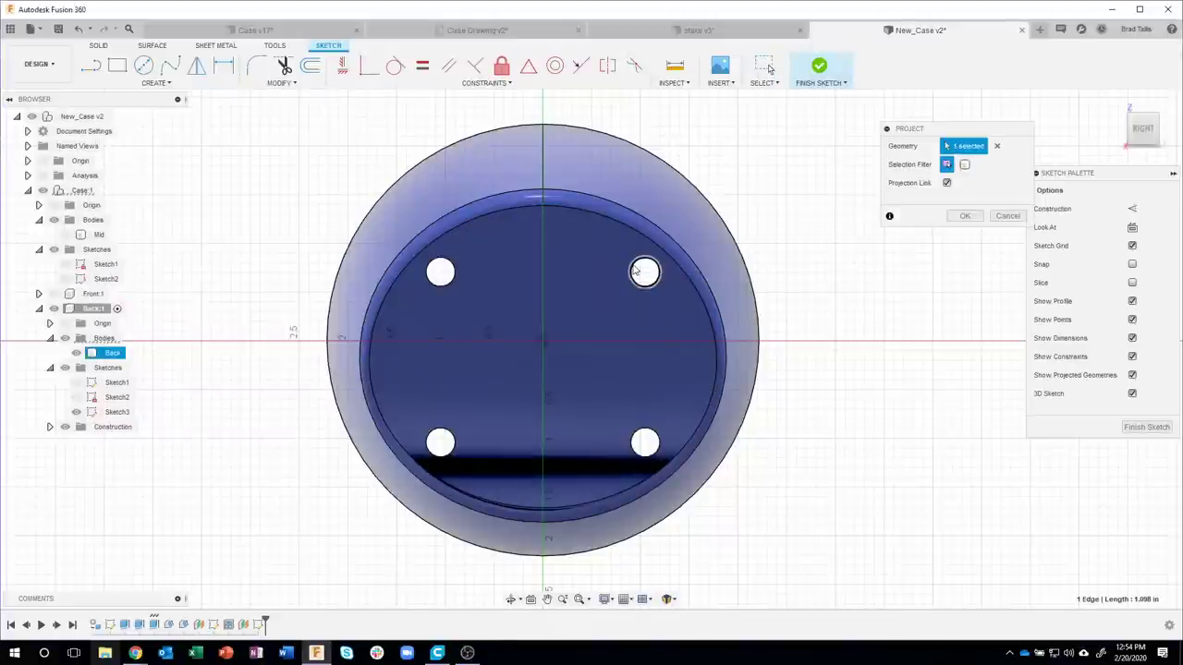
left_click(964, 218)
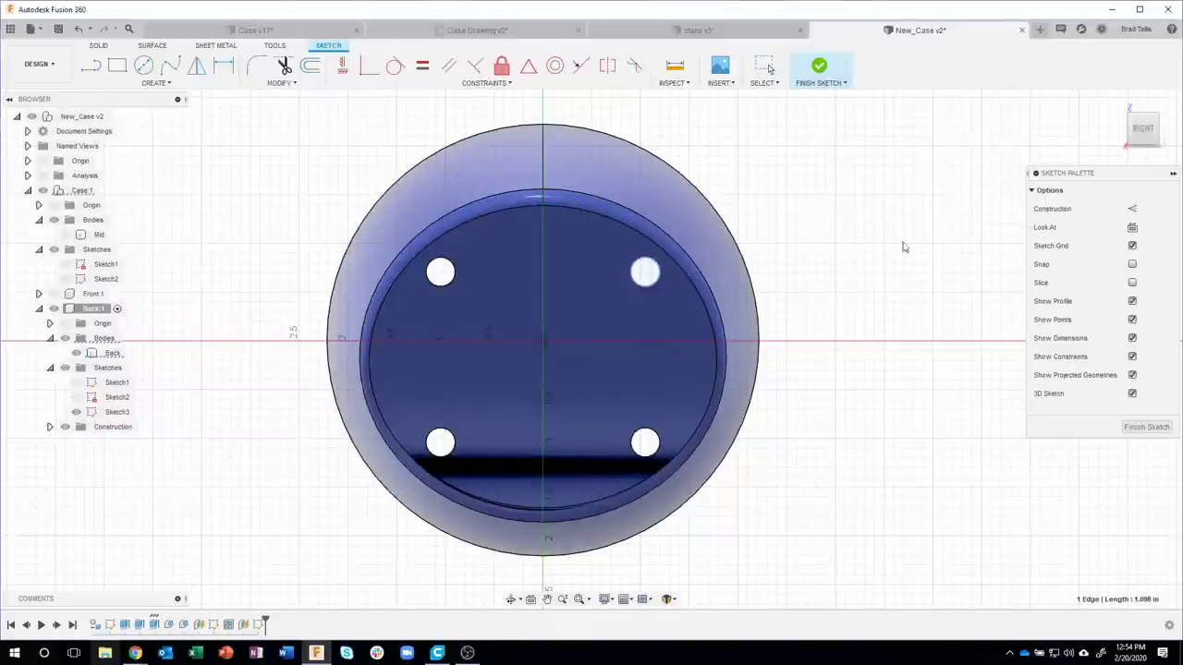
scroll(805, 298, "up", 2)
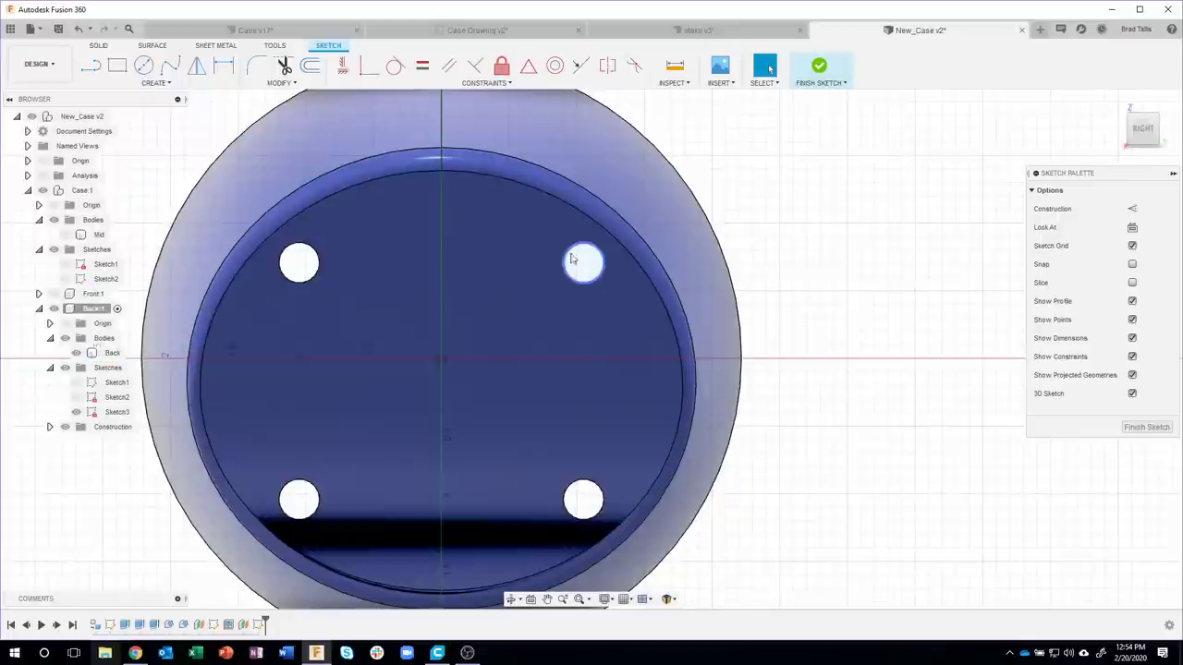
mouse_move(483, 290)
middle_mouse_down("shift")
mouse_move(714, 333)
mouse_move(581, 270)
middle_mouse_up("shift")
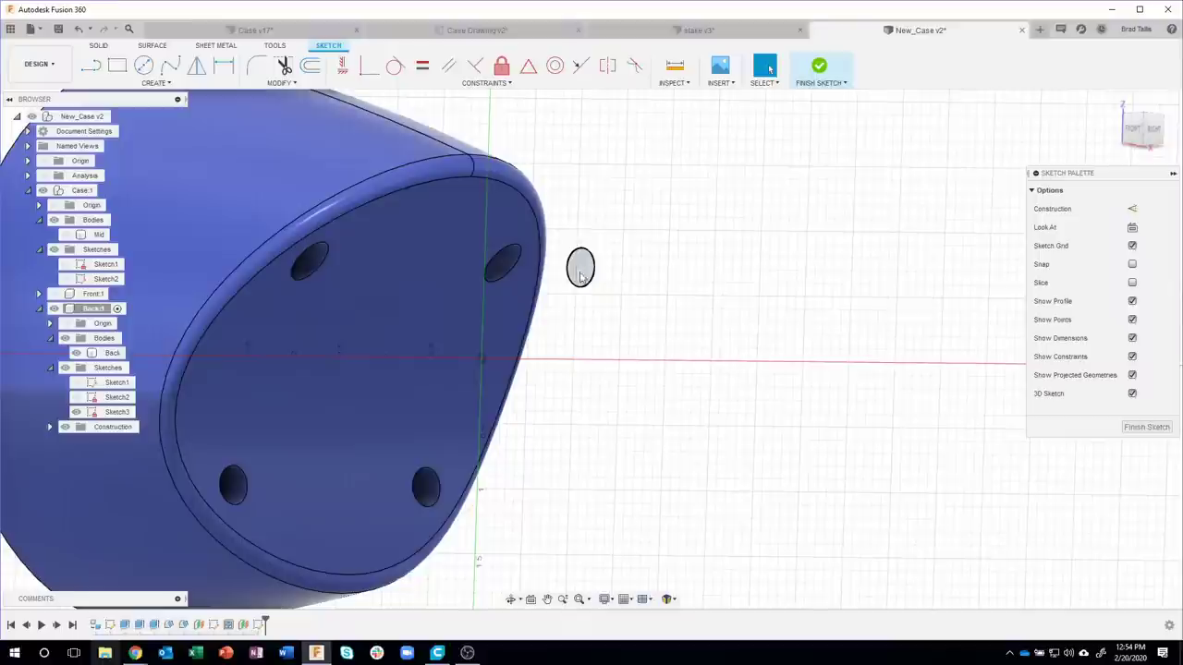
middle_click_drag(592, 290, 627, 325, "shift")
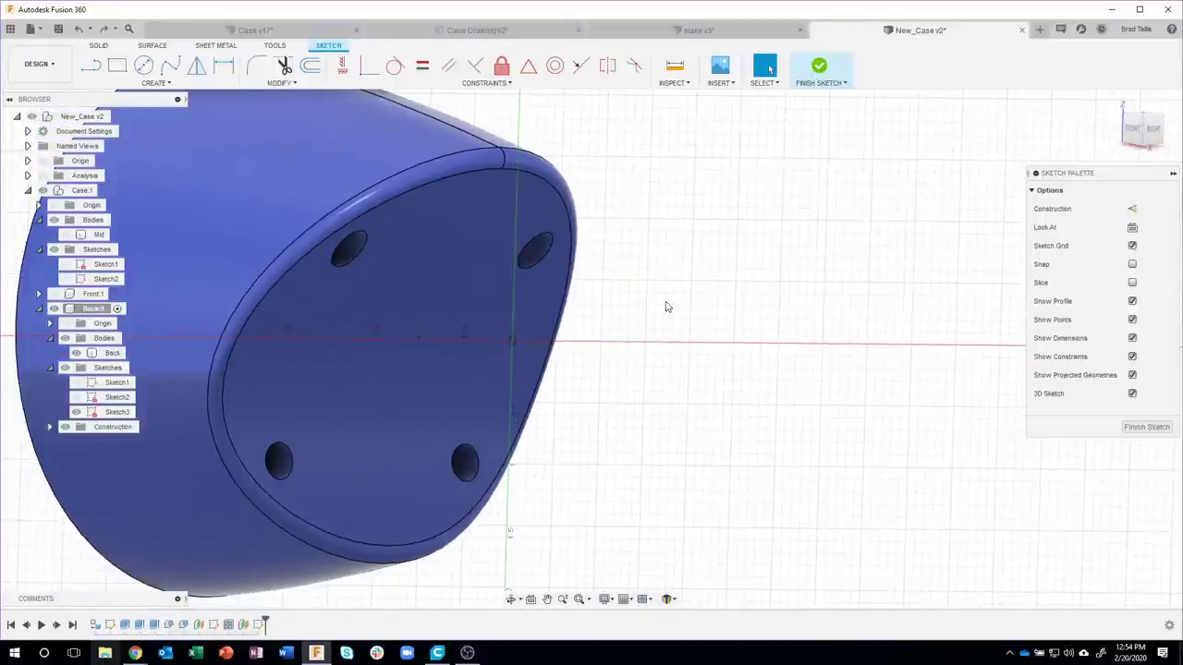
- Project the top-right hole's bore face into Sketch3 again
key("p")
mouse_move(665, 306)
middle_mouse_down("shift")
mouse_move(674, 269)
mouse_move(570, 265)
middle_mouse_up("shift")
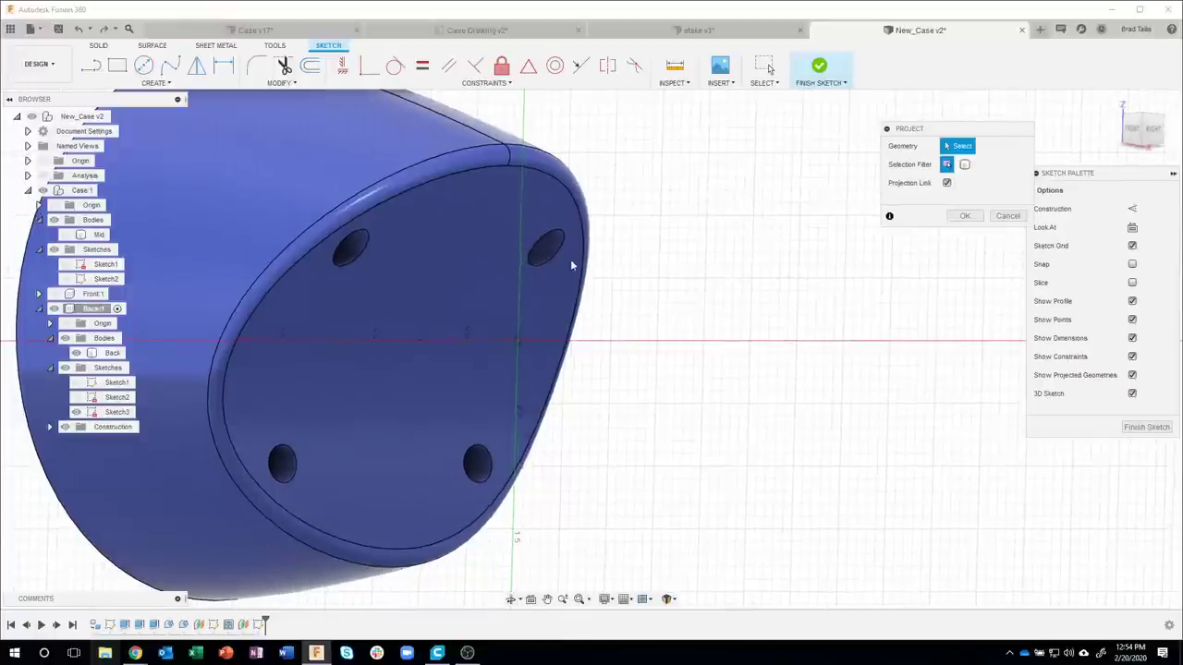
left_click(561, 238)
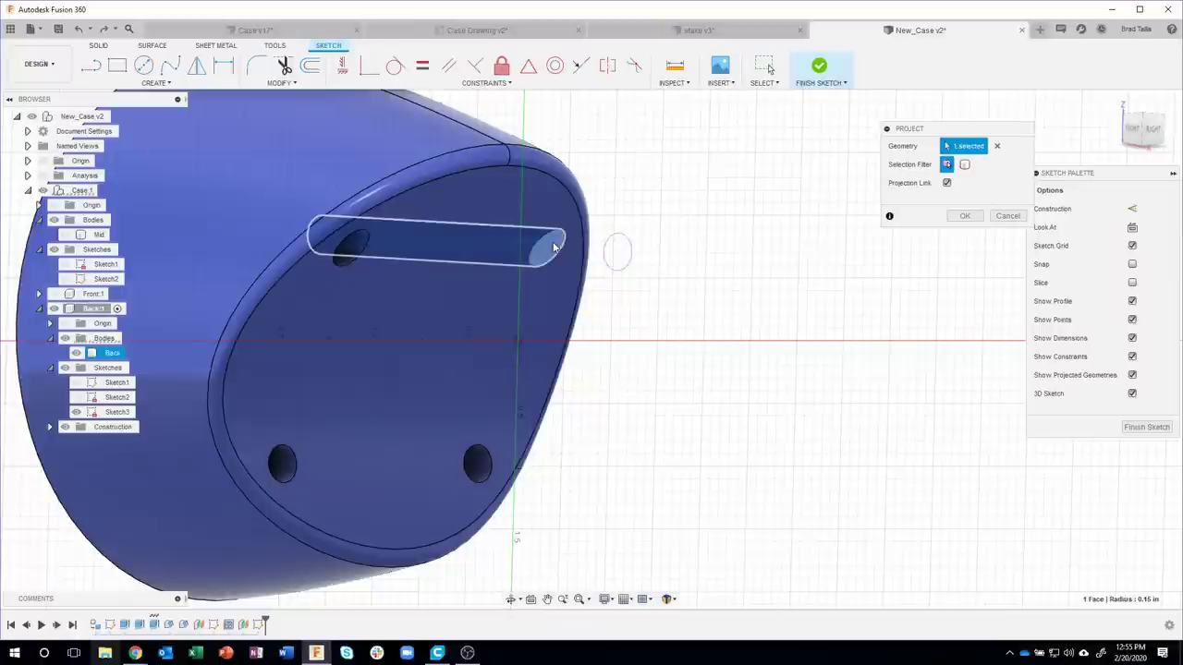
left_click(553, 248)
left_click(963, 216)
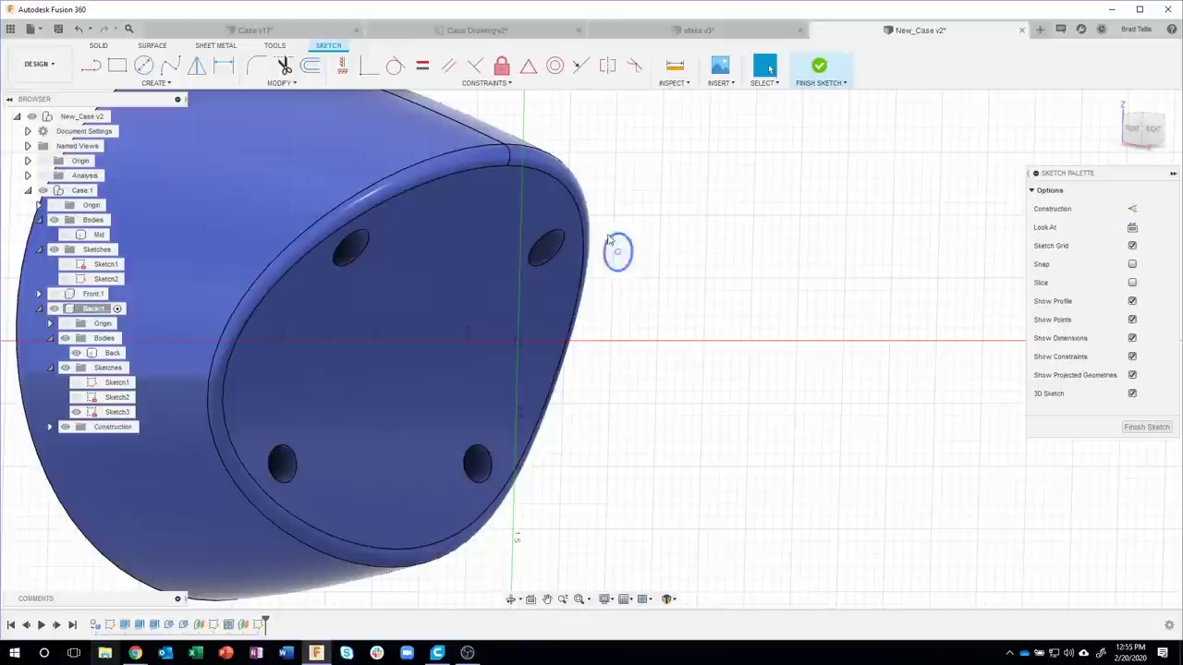
left_click(560, 237)
left_click(551, 251)
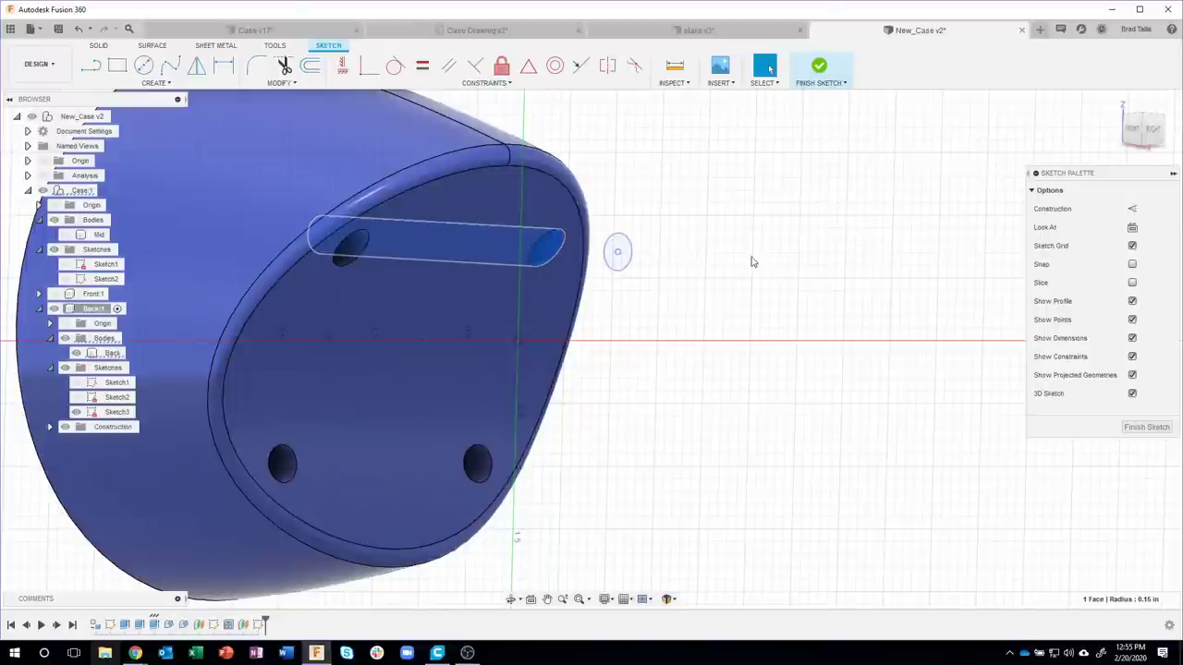
- Project the top-left, lower-left and lower-right holes, then view the case end from RIGHT
key("p")
mouse_move(752, 260)
middle_mouse_down("shift")
mouse_move(634, 251)
mouse_move(437, 271)
middle_mouse_up("shift")
left_click(433, 238)
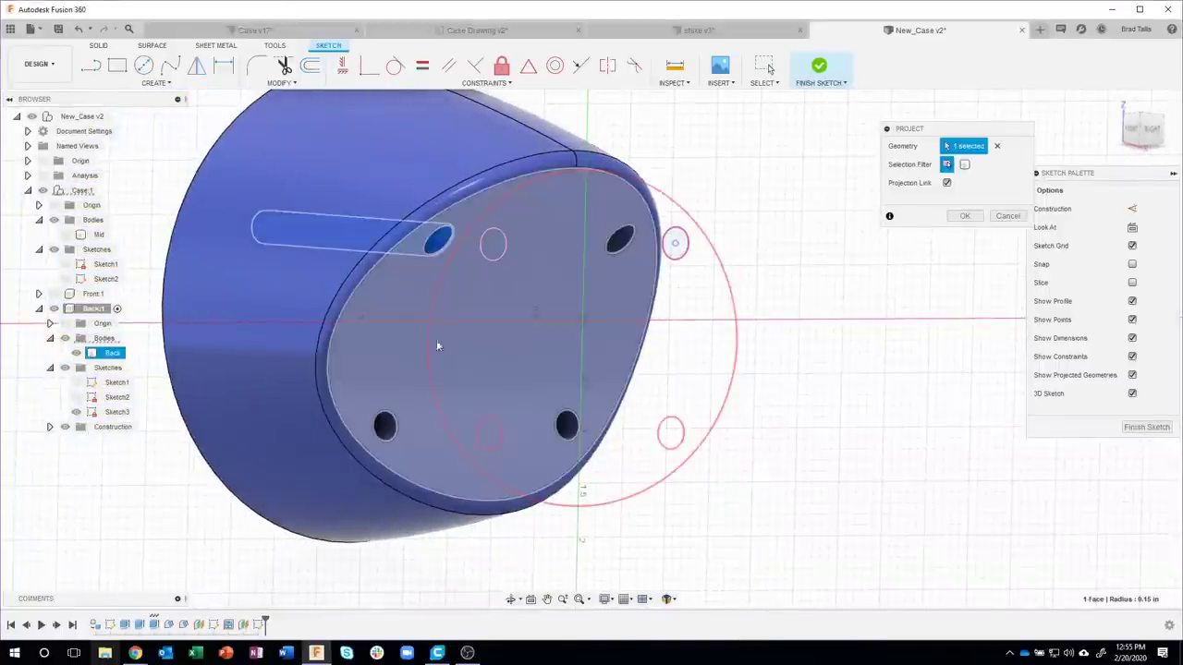
left_click(386, 425)
left_click(566, 425)
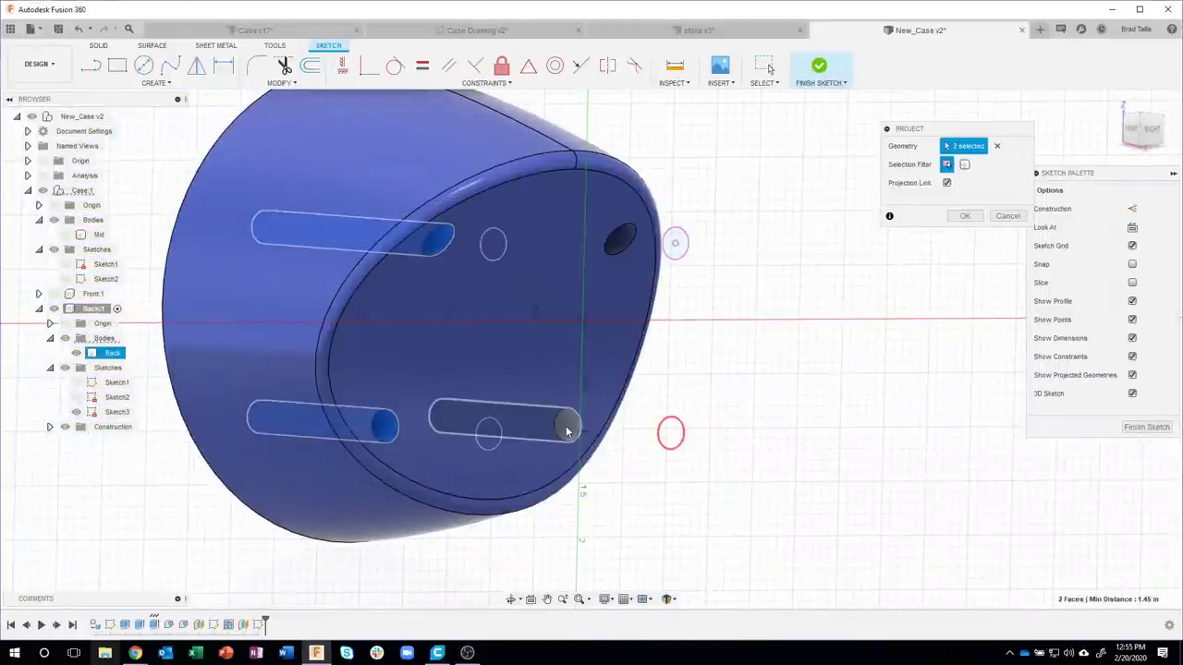
left_click(965, 216)
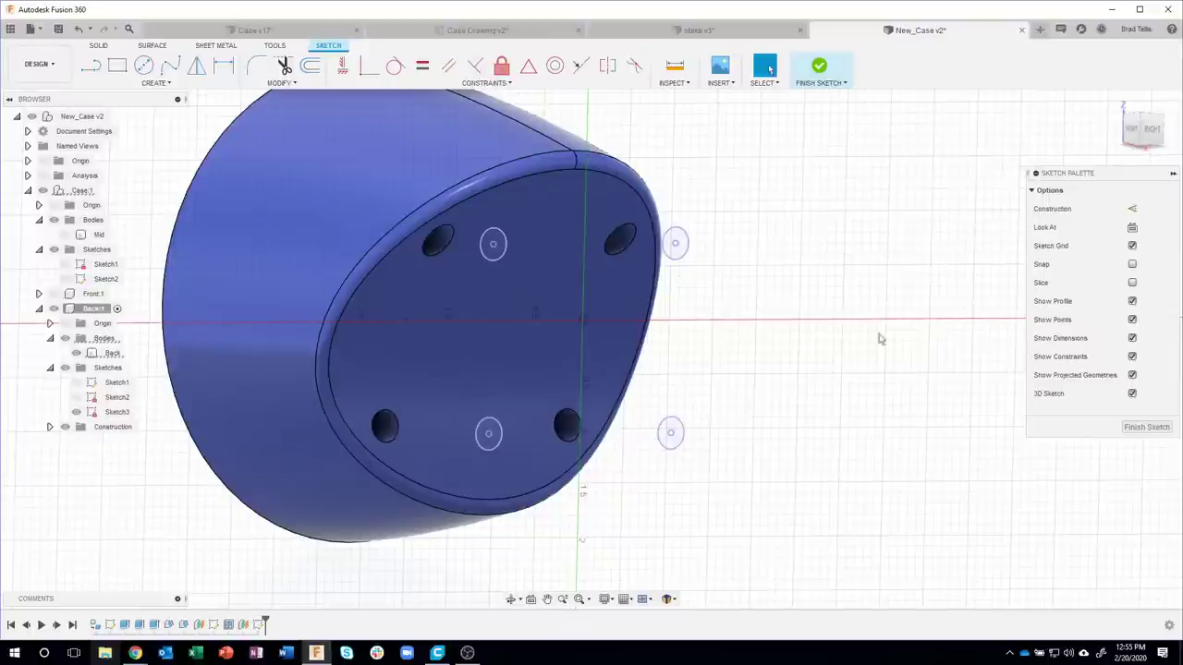
left_click(1144, 129)
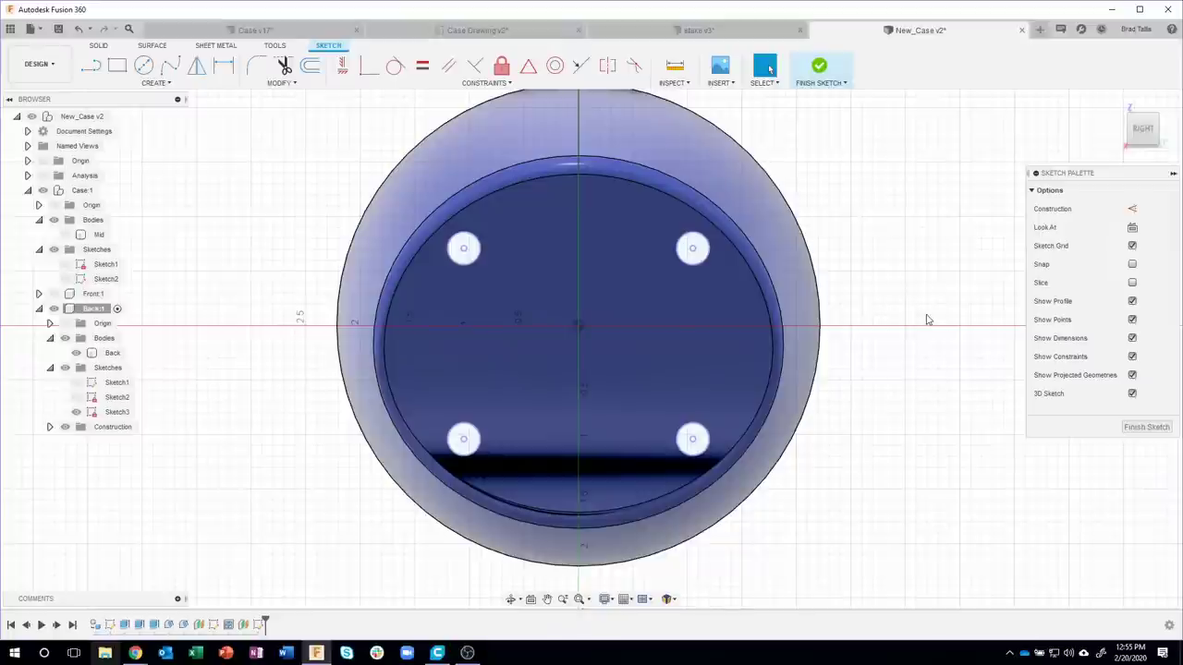
- Draw circles around the upper-left, upper-right, lower-right and lower-left bosses
key("c")
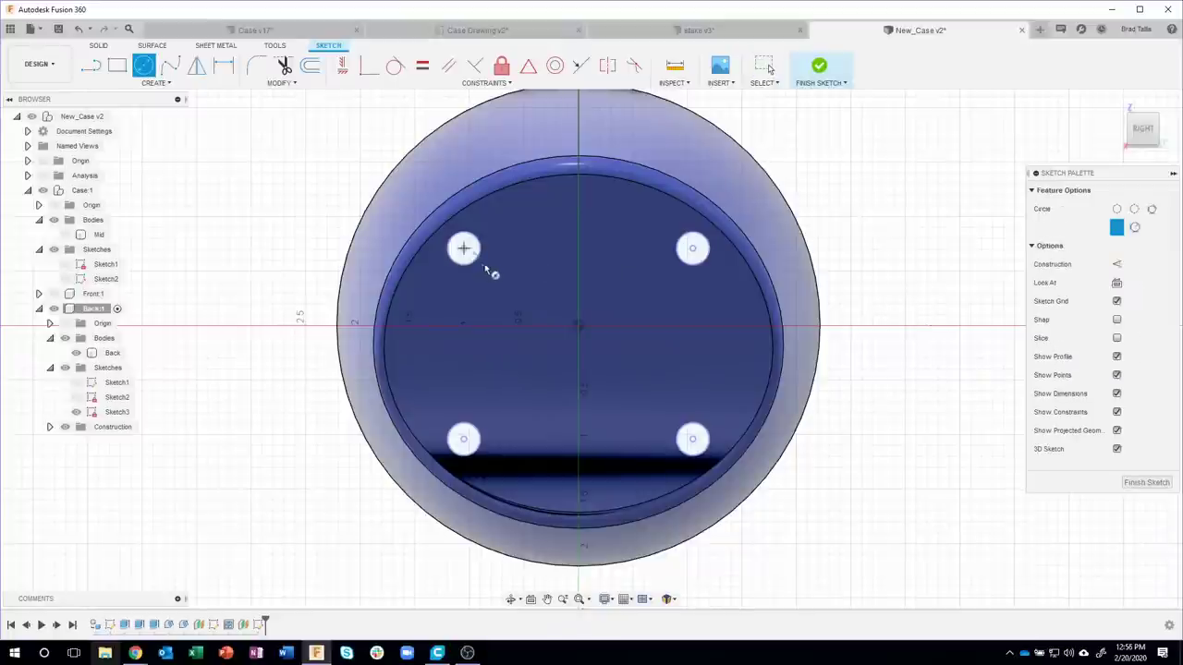
left_click(495, 279)
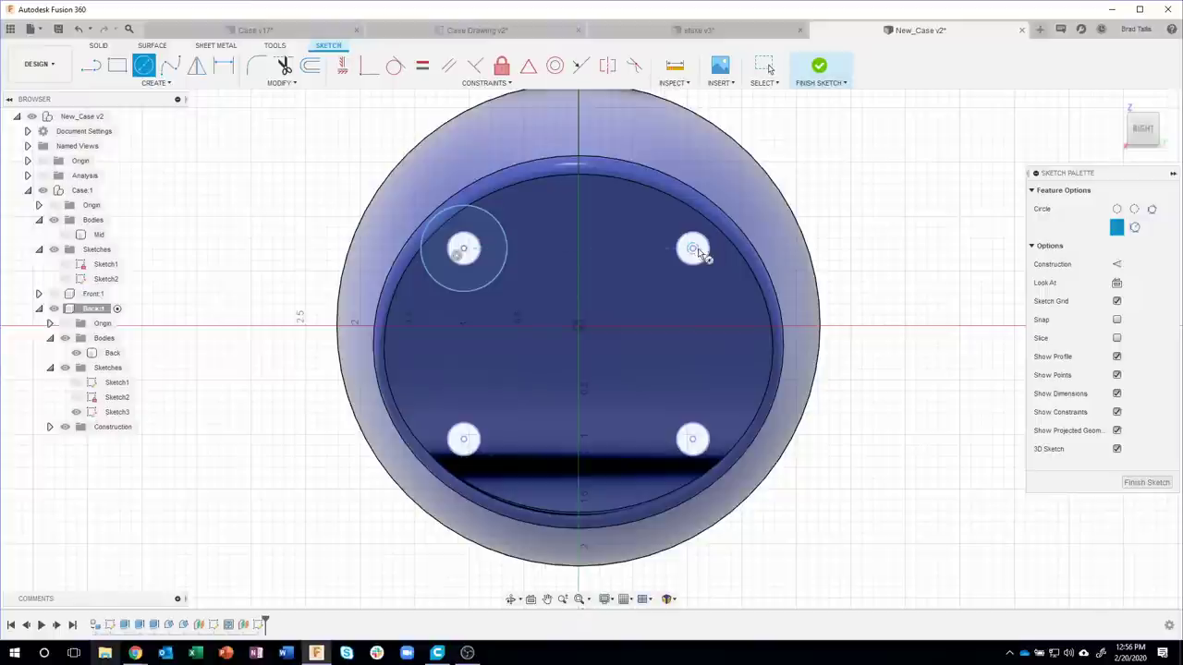
left_click(693, 249)
left_click(714, 279)
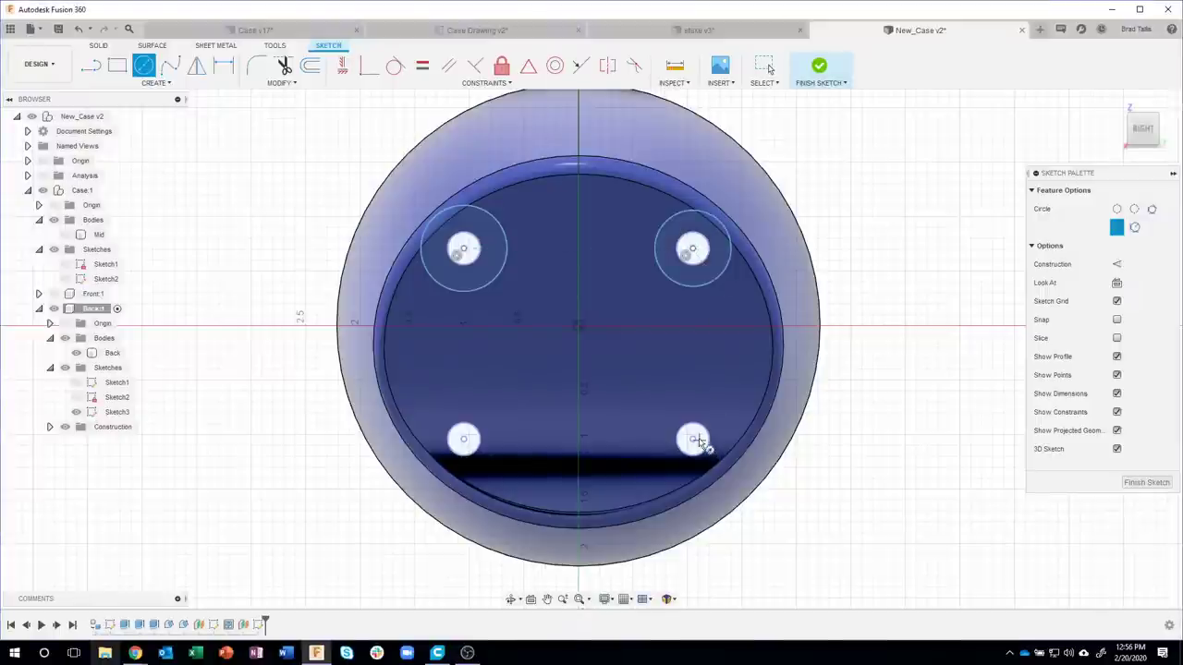
left_click(670, 404)
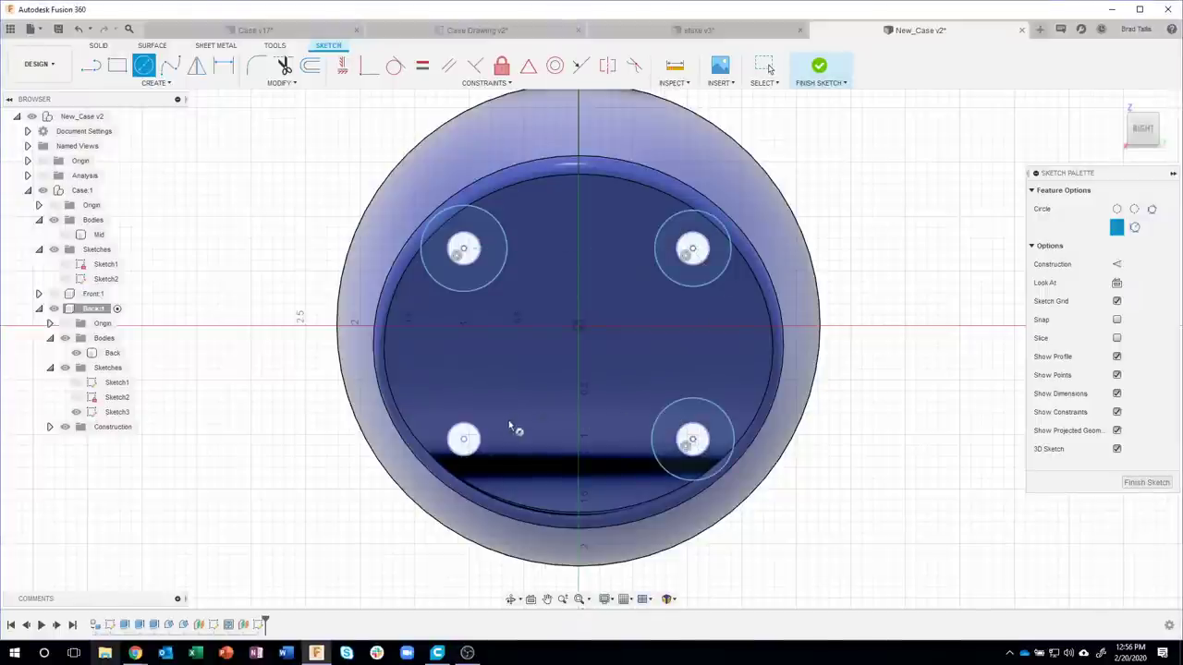
left_click(489, 413)
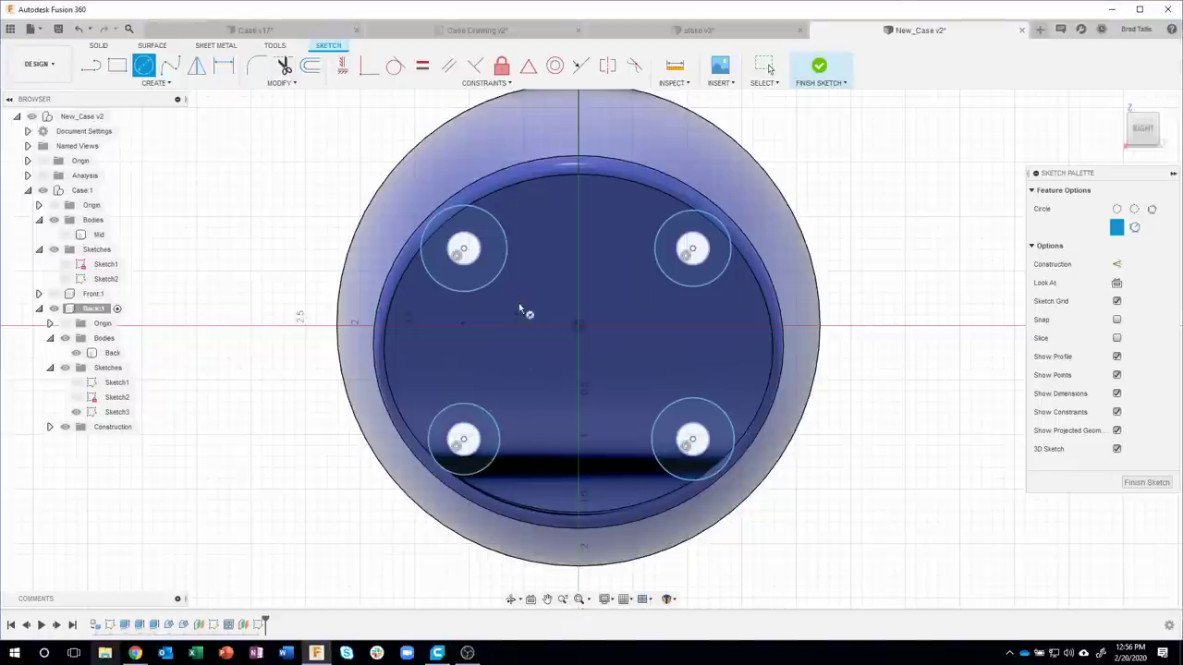
- Dimension the upper-left circle to a 0.50 in diameter
left_click(282, 70)
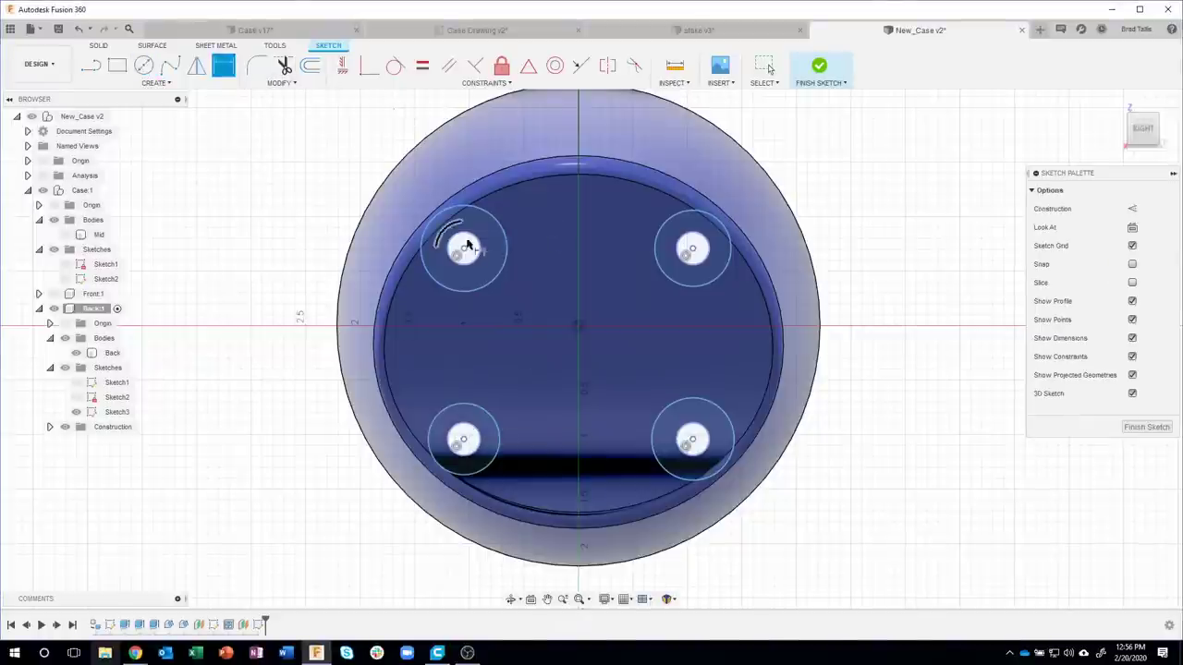
left_click(499, 283)
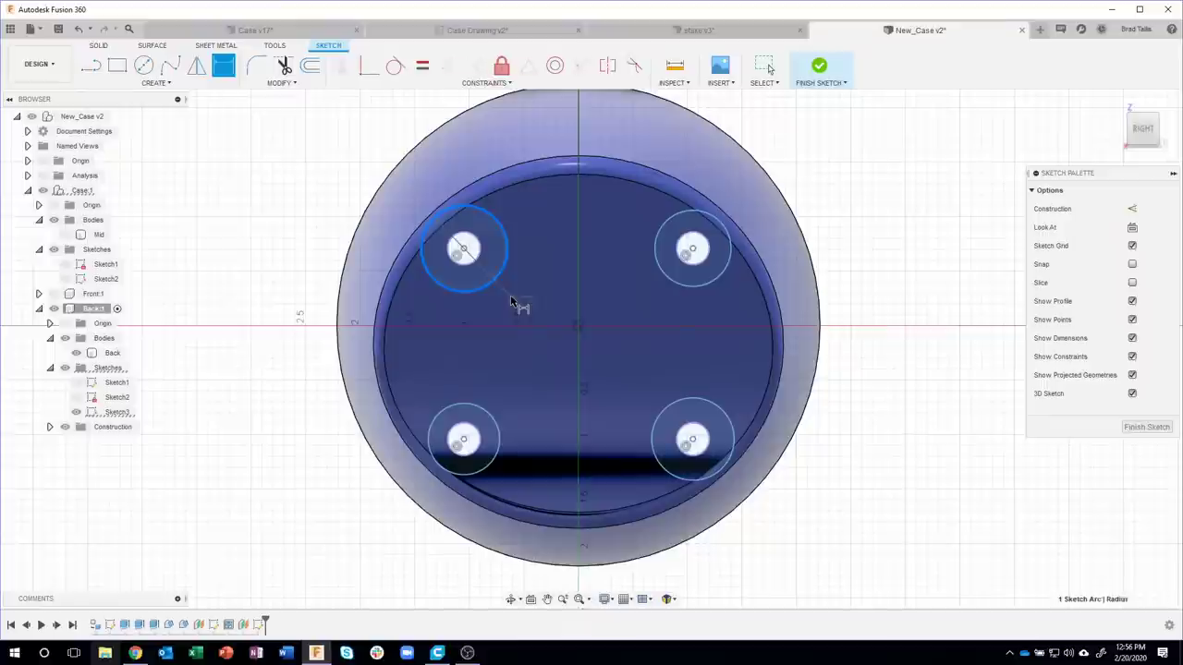
left_click(513, 299)
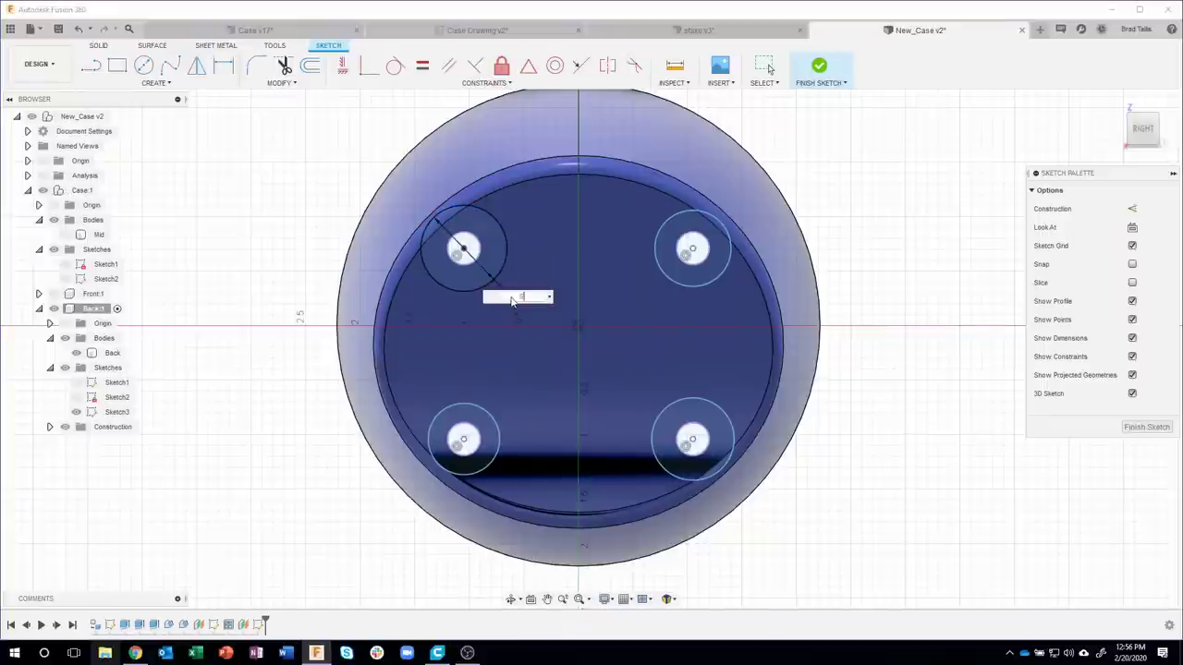
key("Return")
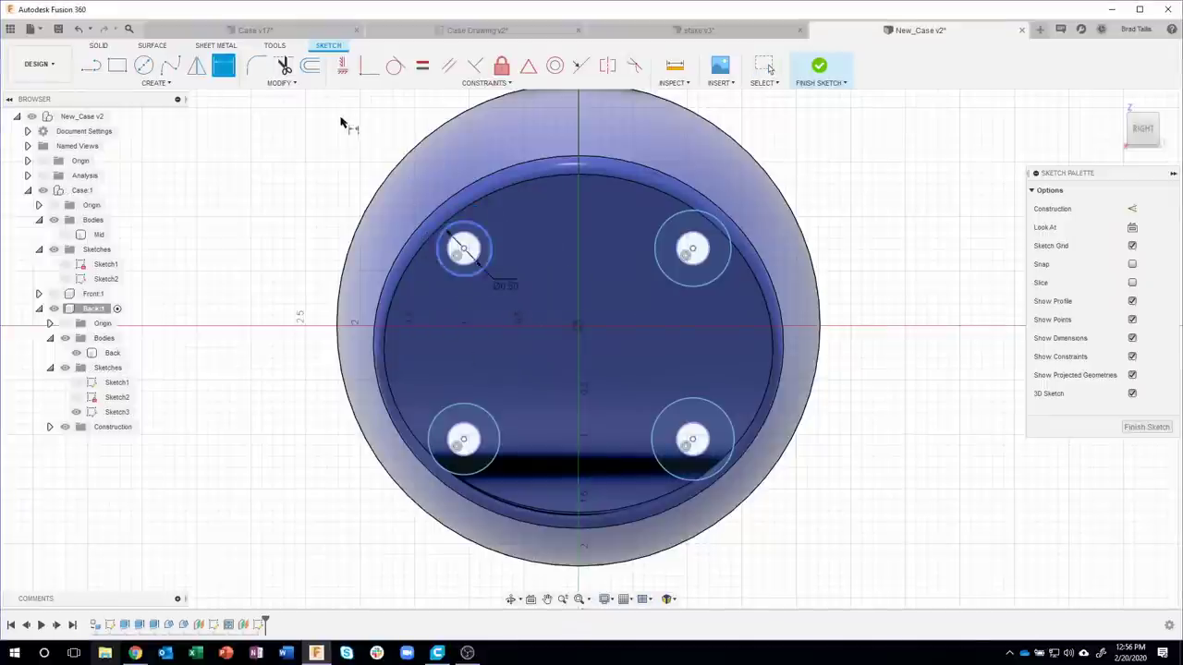
- Make the other three circles equal to the 0.50 in circle and finish Sketch3
left_click(422, 65)
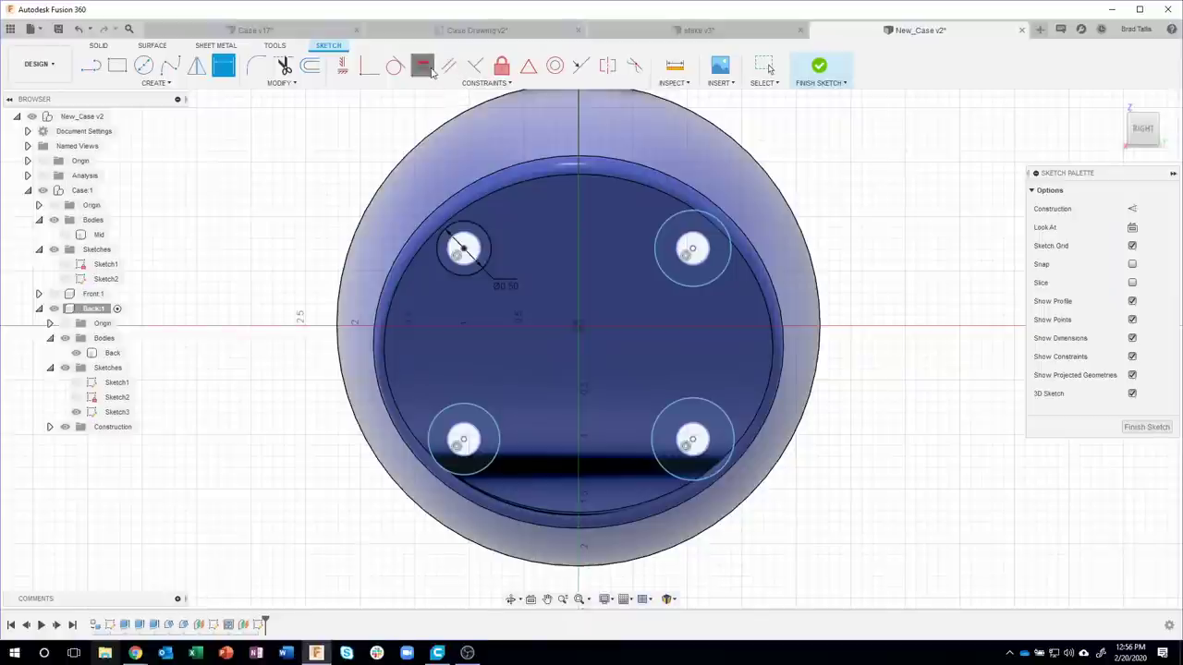
left_click(478, 228)
left_click(658, 235)
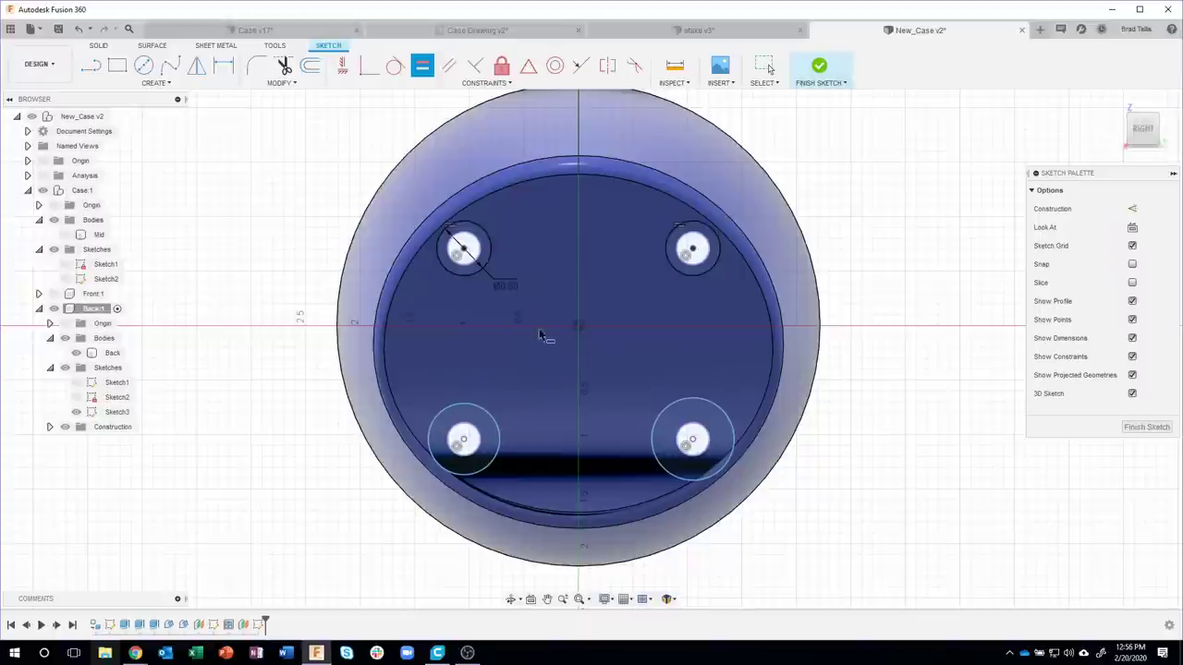
left_click(493, 259)
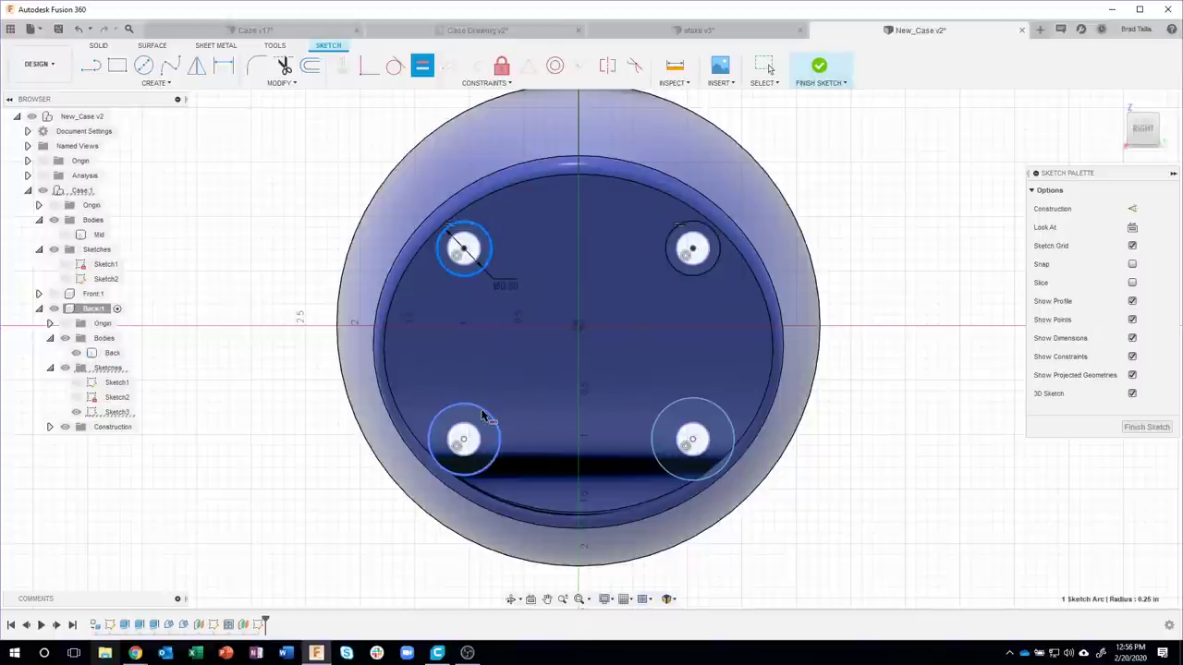
left_click(482, 416)
left_click(490, 252)
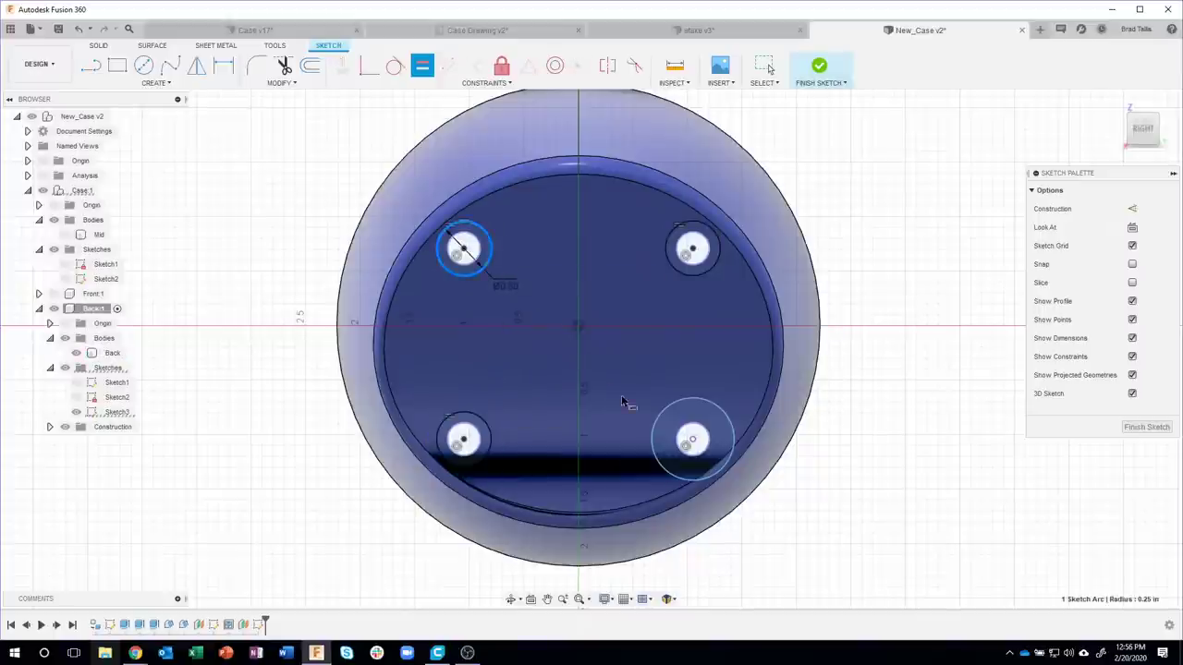
left_click(658, 411)
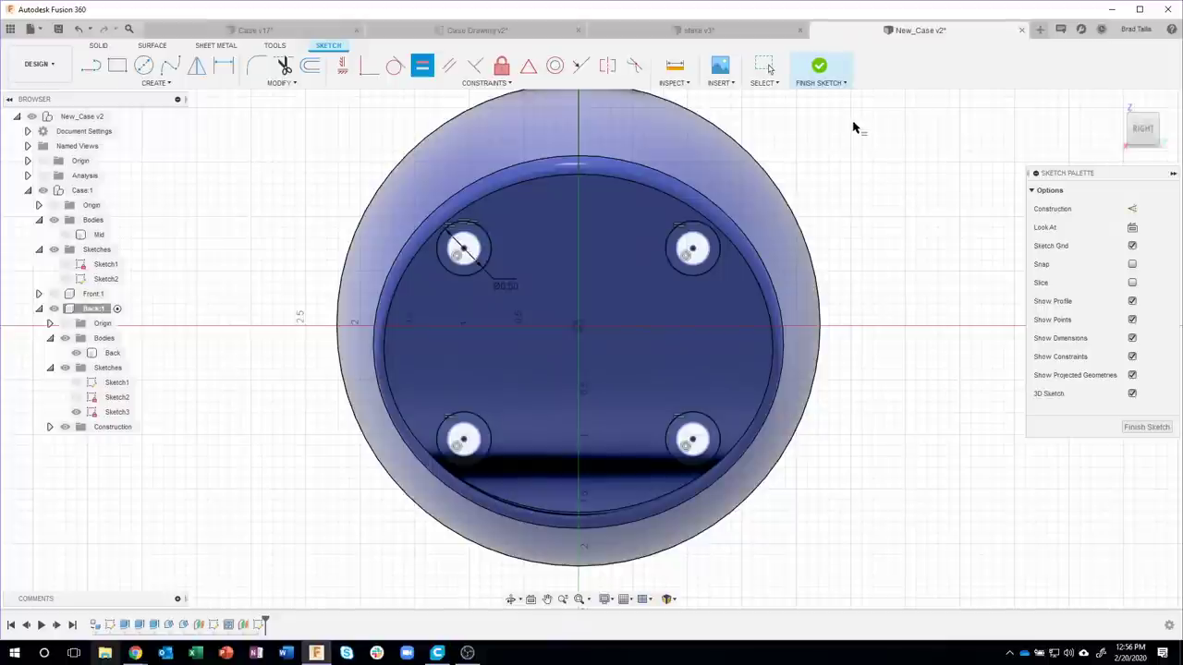
left_click(818, 72)
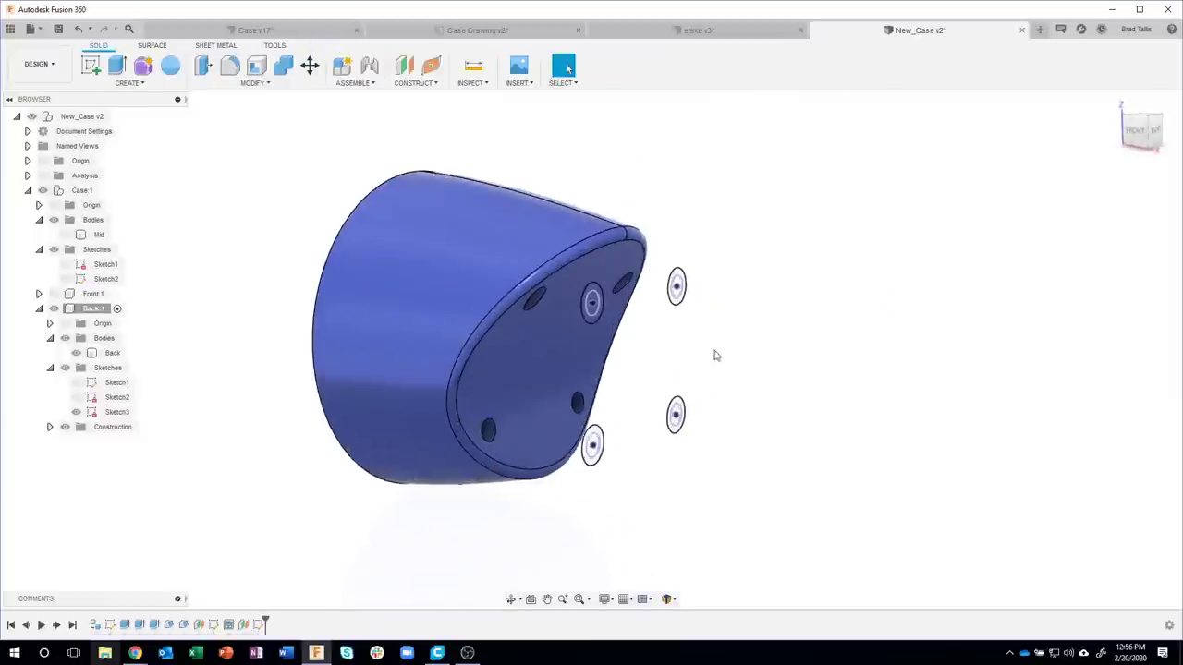
- Turn the view to the case back and select two Sketch3 ring profiles around the bosses
left_click(611, 392)
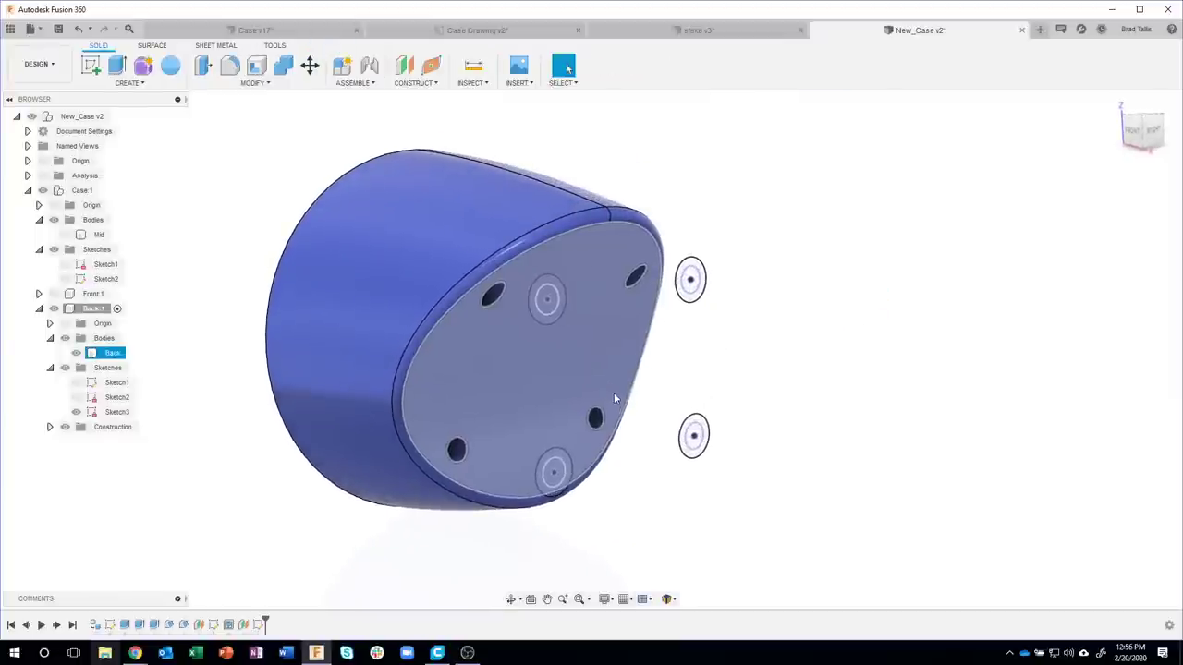
left_click(635, 556)
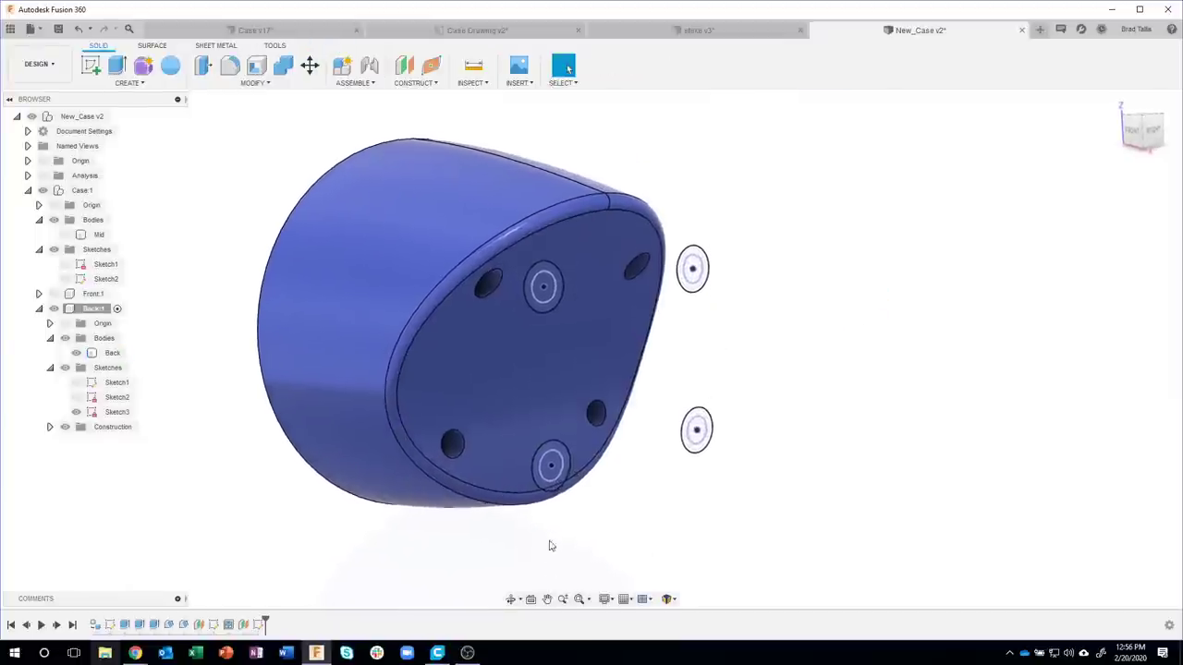
middle_click_drag(627, 551, 493, 451, "shift")
scroll(526, 484, "up", 2)
scroll(558, 462, "up", 2)
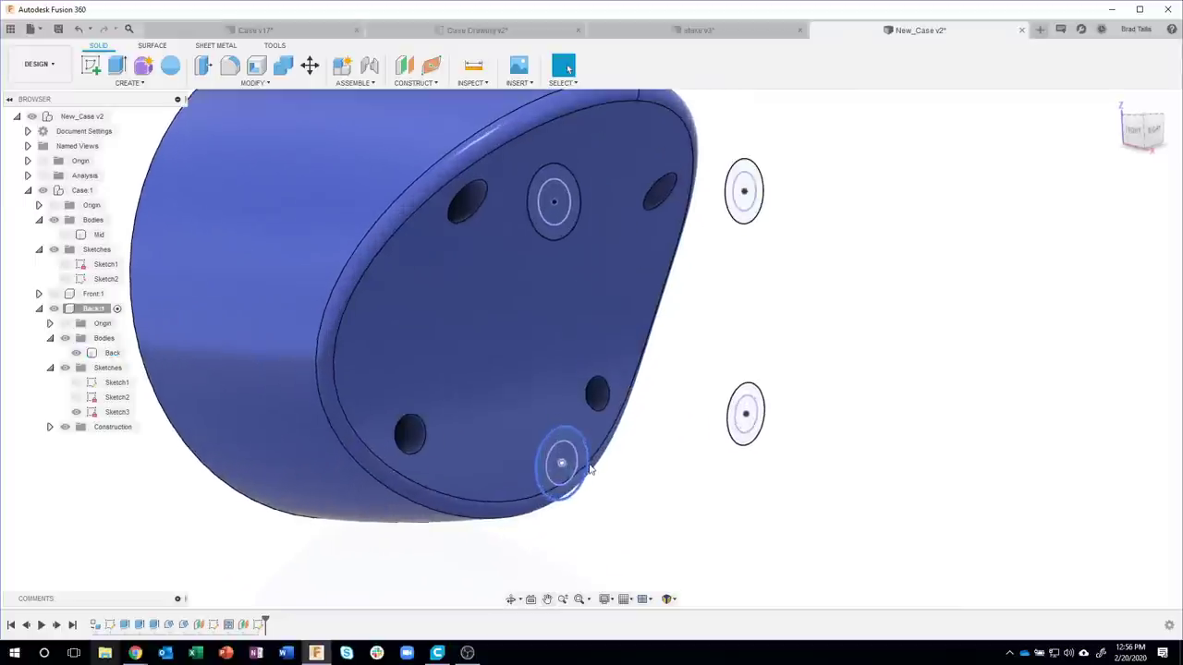
left_click(560, 462)
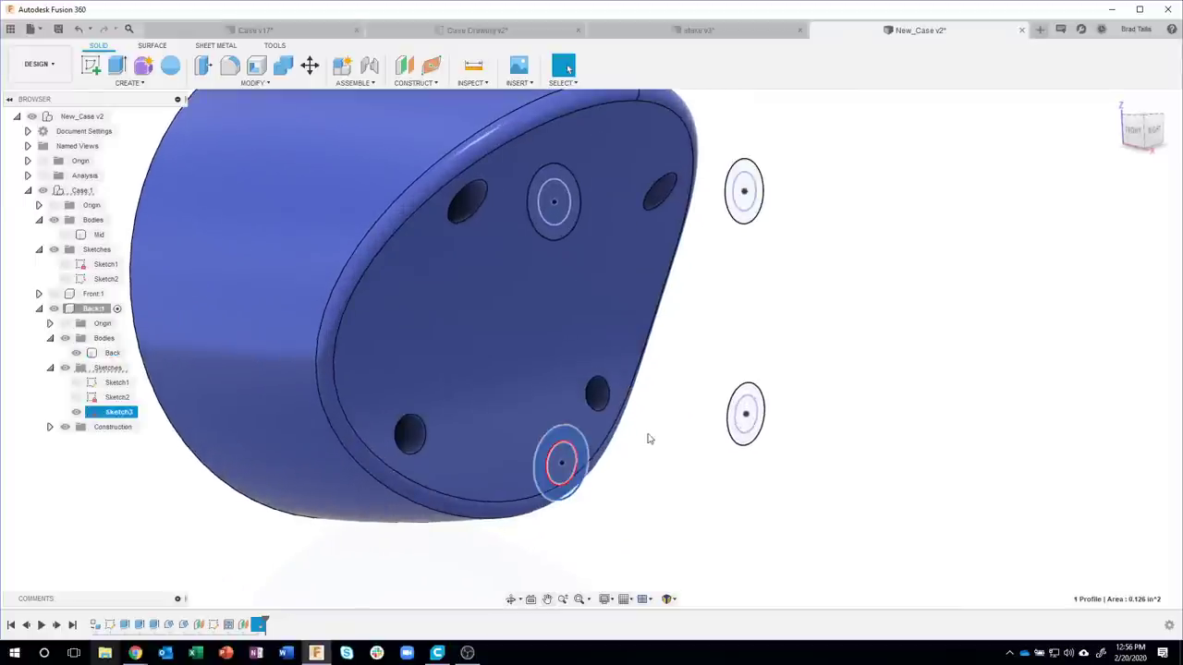
left_click(748, 397)
- Extrude the two ring profiles -0.227 in, then bring up the extrusion's Start choices
right_click(745, 407)
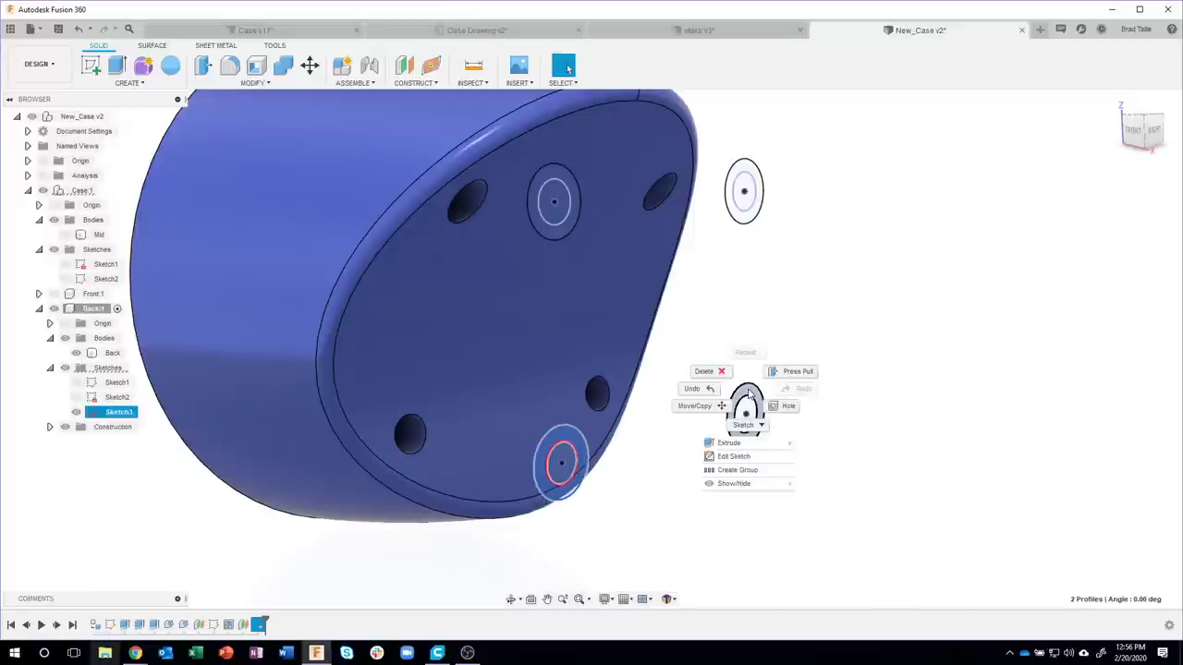
left_click(728, 444)
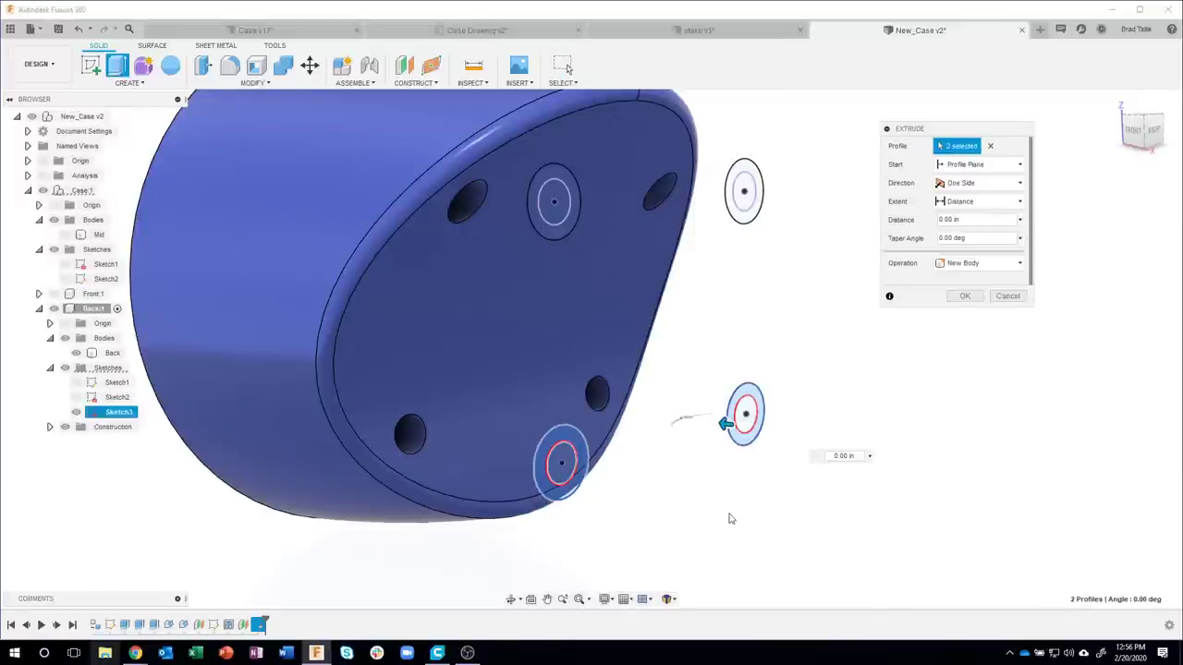
mouse_move(719, 407)
left_mouse_down()
mouse_move(743, 423)
mouse_move(726, 398)
mouse_move(641, 404)
mouse_move(613, 388)
mouse_move(555, 388)
mouse_move(734, 444)
left_mouse_up()
mouse_move(755, 487)
middle_mouse_down("shift")
mouse_move(320, 466)
mouse_move(277, 365)
mouse_move(245, 432)
mouse_move(277, 404)
mouse_move(284, 438)
mouse_move(272, 458)
middle_mouse_up("shift")
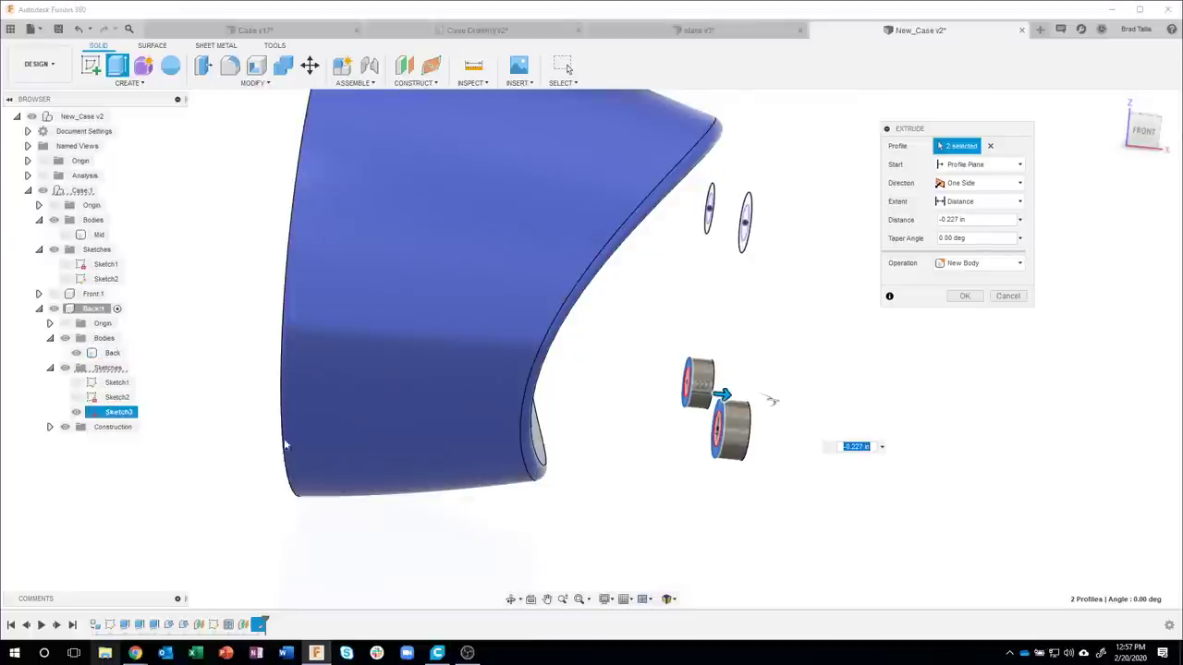
mouse_move(718, 536)
middle_mouse_down("shift")
mouse_move(902, 423)
mouse_move(834, 415)
mouse_move(831, 425)
mouse_move(841, 434)
mouse_move(980, 169)
middle_mouse_up("shift")
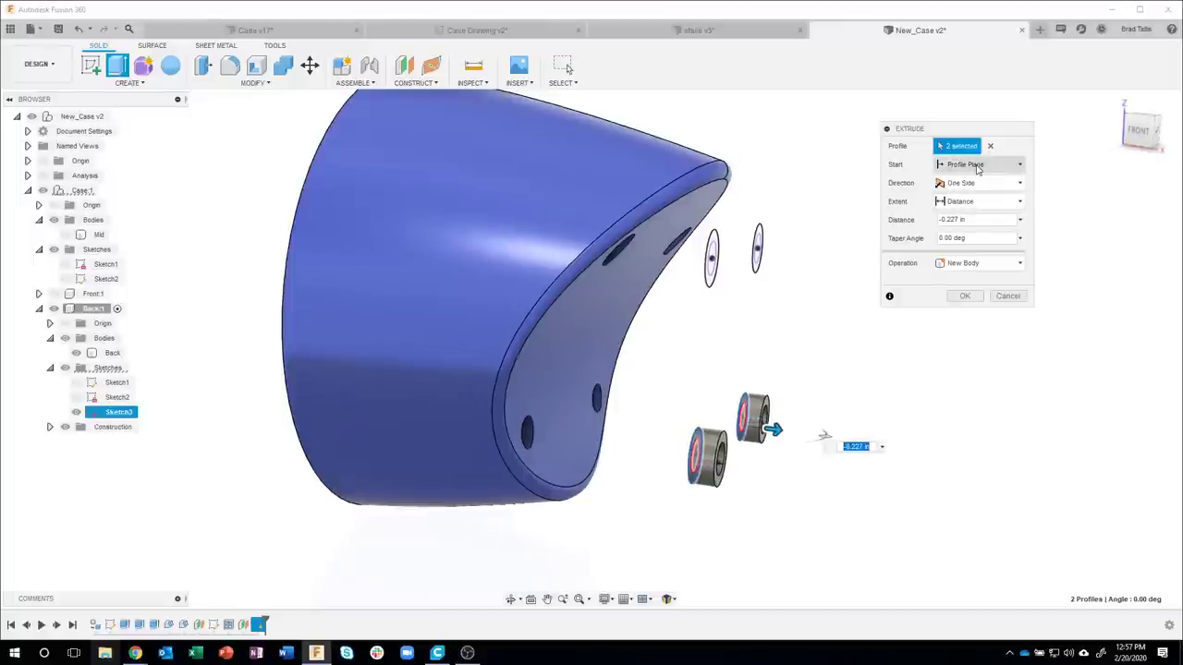
left_click(979, 167)
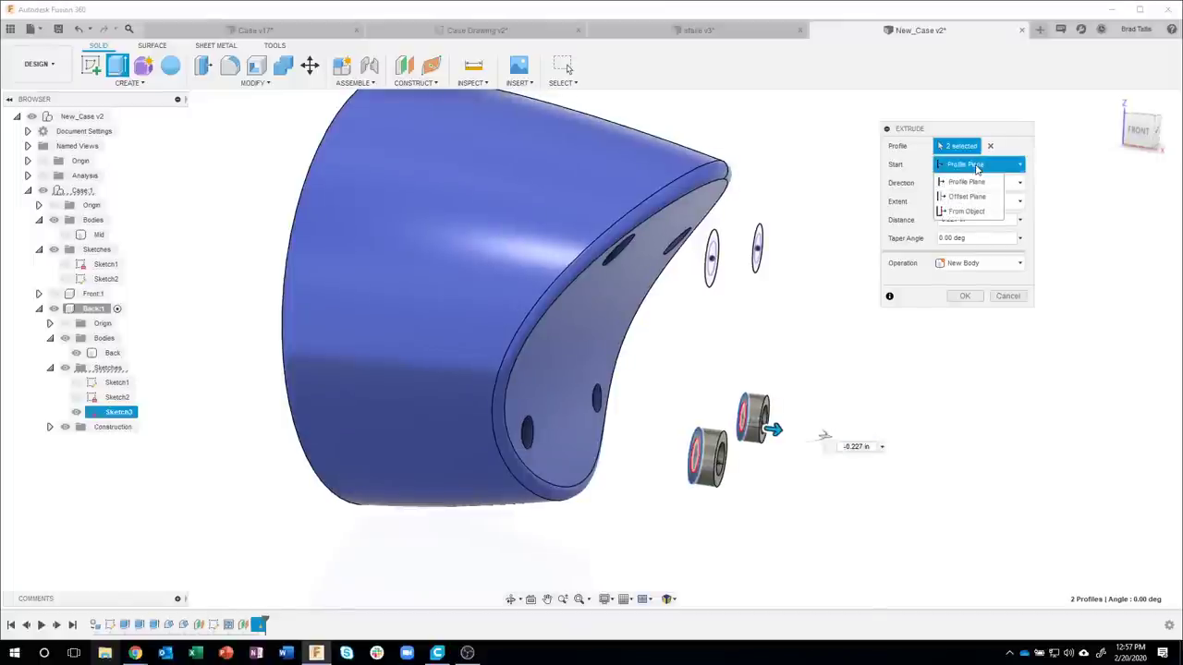
- Start the extrusion from the case body with a -1.85 in offset
left_click(967, 211)
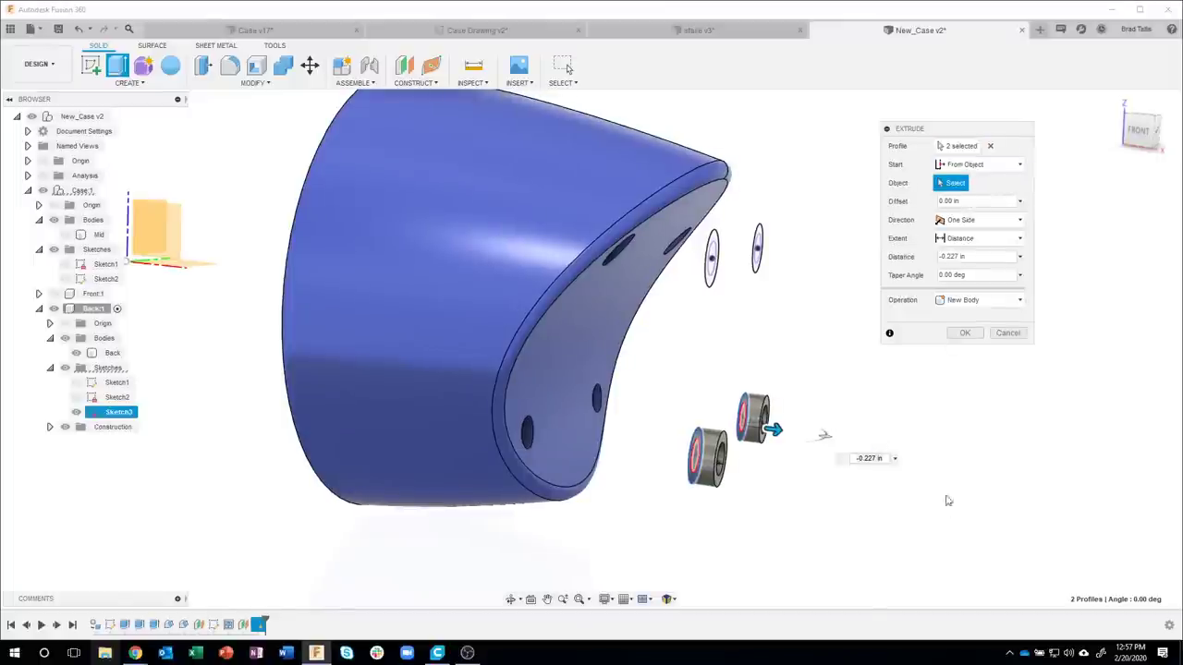
mouse_move(945, 502)
middle_mouse_down("shift")
mouse_move(490, 502)
mouse_move(468, 514)
mouse_move(433, 455)
mouse_move(484, 387)
middle_mouse_up("shift")
left_click(484, 392)
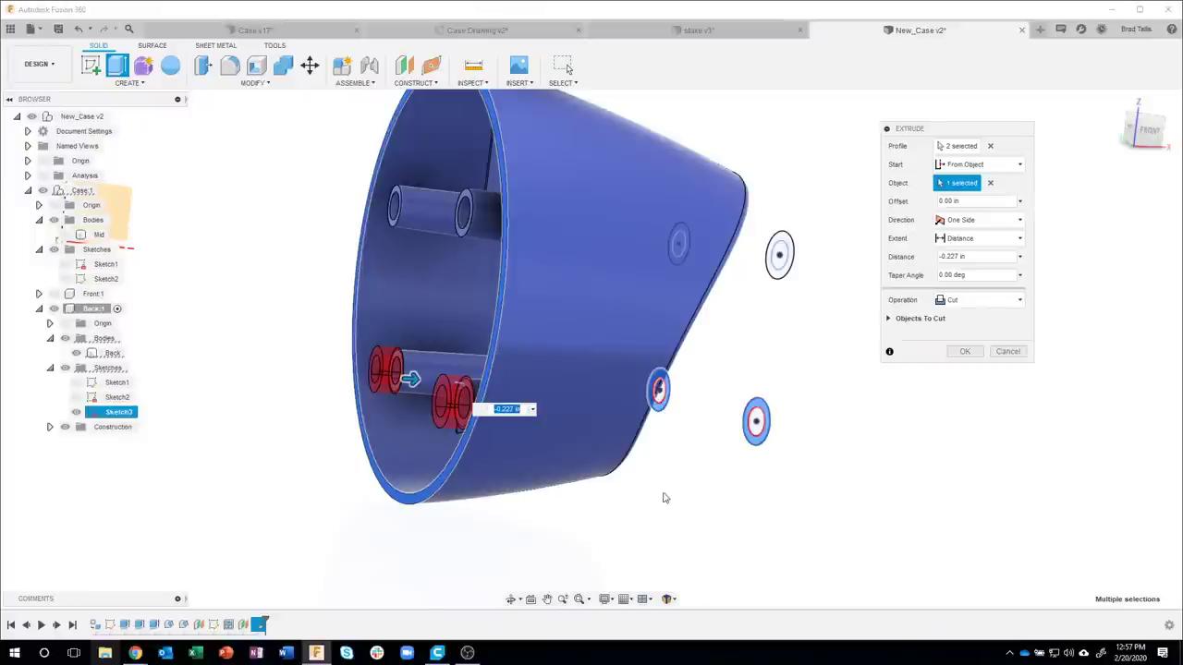
mouse_move(662, 498)
middle_mouse_down("shift")
mouse_move(693, 502)
mouse_move(659, 480)
mouse_move(698, 370)
middle_mouse_up("shift")
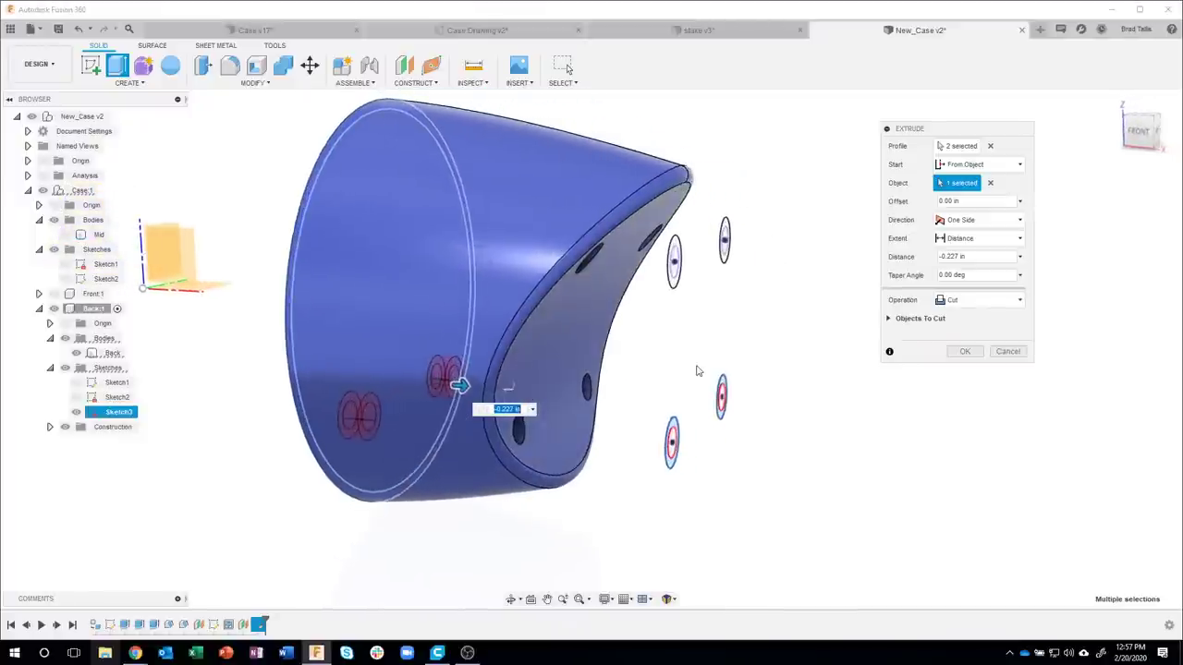
left_click(975, 200)
type("-1.85")
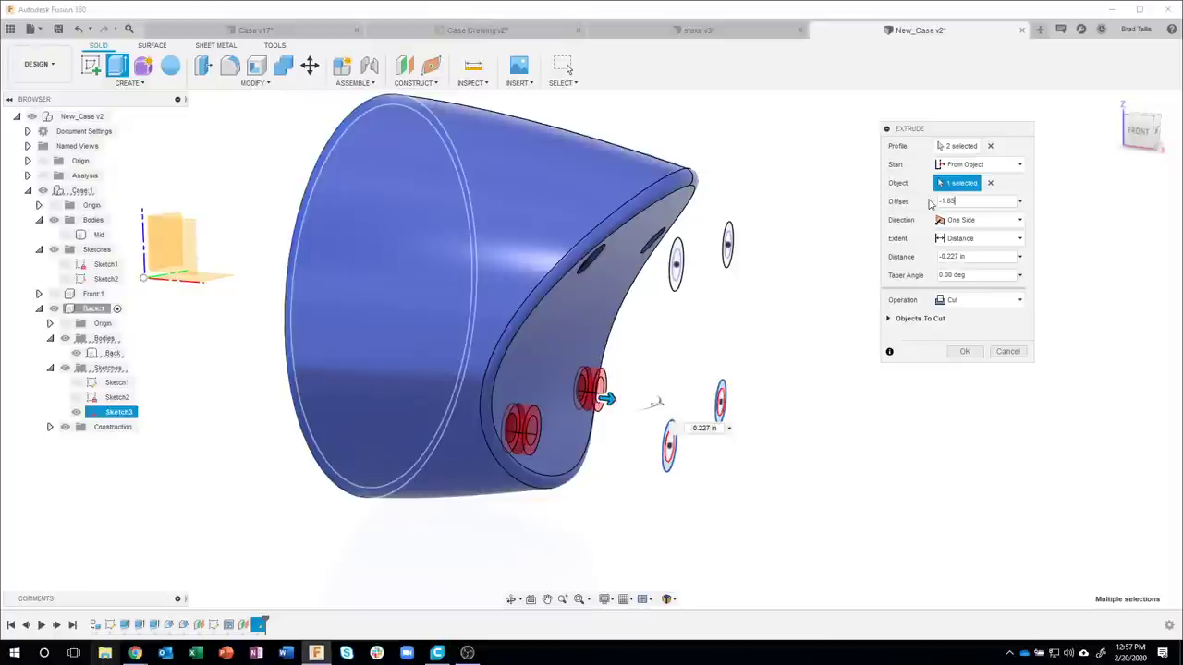
mouse_move(407, 351)
middle_mouse_down("shift")
mouse_move(413, 471)
mouse_move(455, 423)
mouse_move(503, 526)
mouse_move(341, 478)
mouse_move(741, 431)
mouse_move(699, 411)
middle_mouse_up("shift")
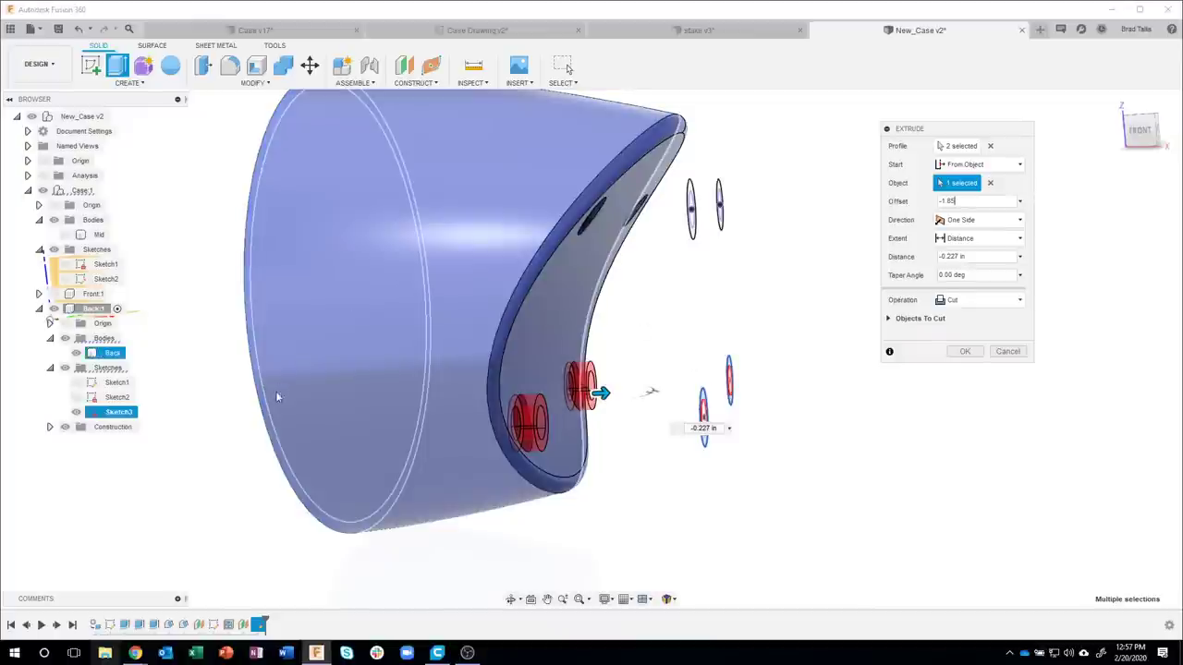
- Cut into the Back body -0.413 in deep and confirm the counterbores
left_click(274, 441)
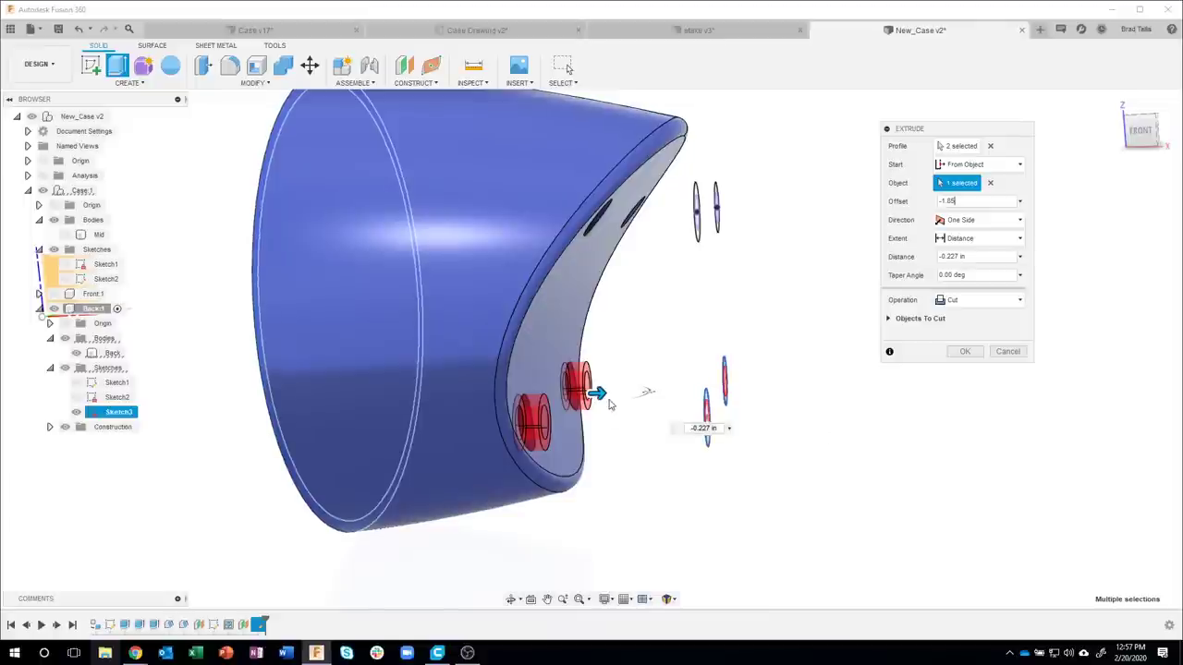
left_click_drag(598, 392, 617, 429)
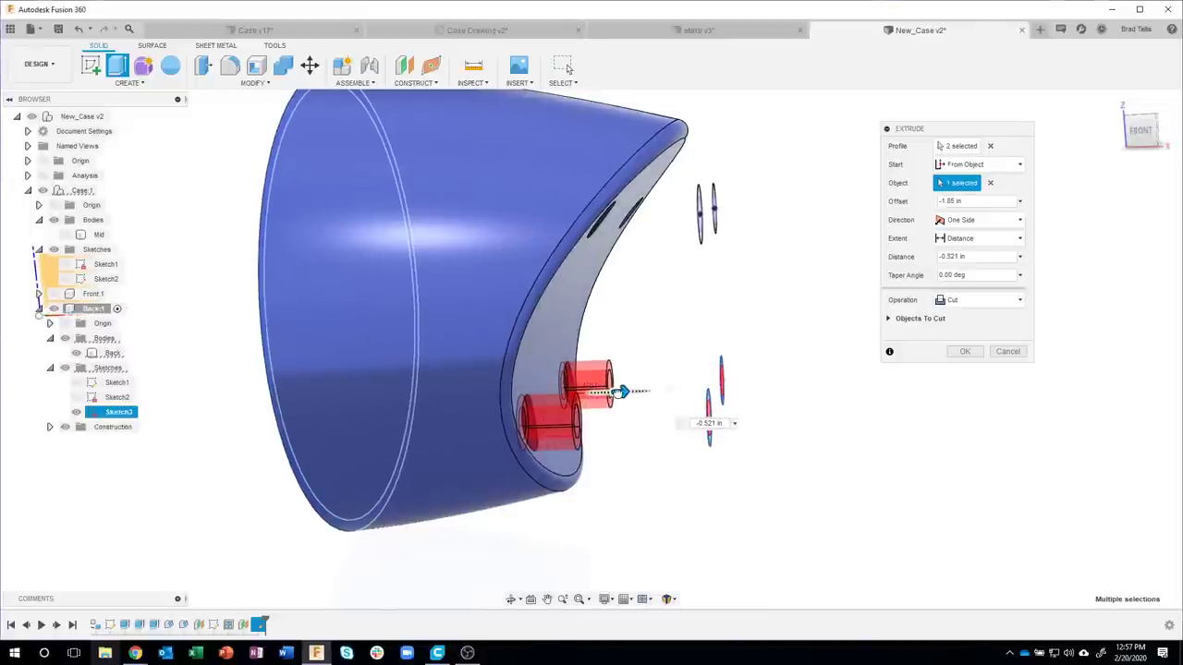
middle_click_drag(617, 429, 893, 384, "shift")
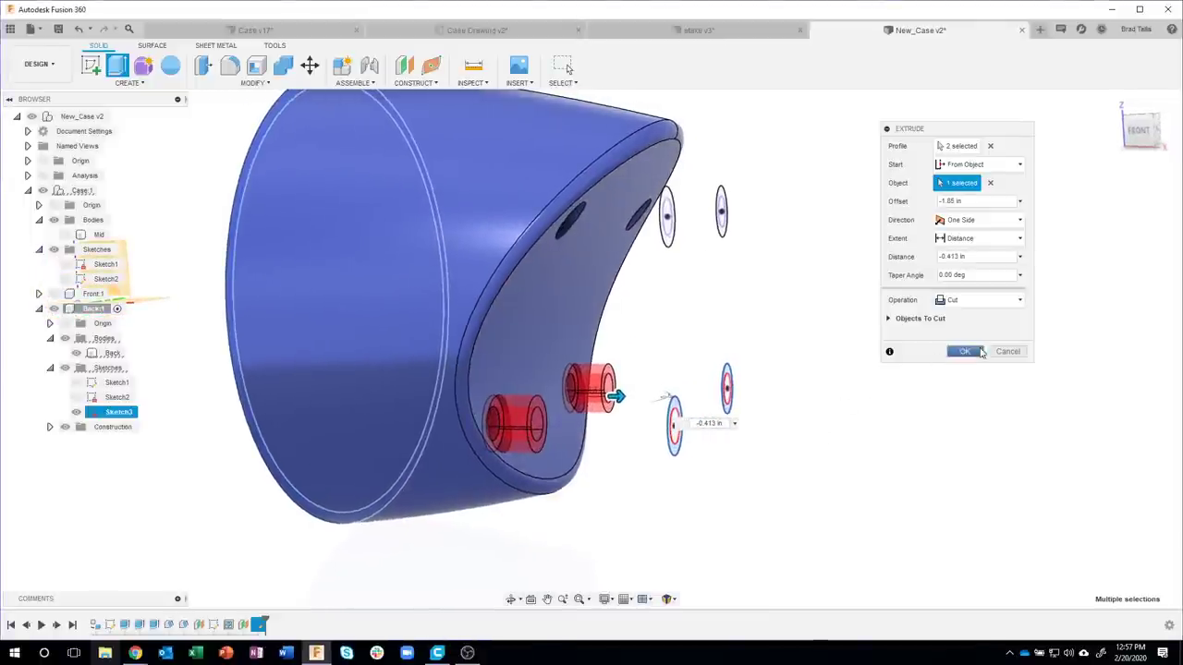
left_click(965, 351)
mouse_move(855, 494)
middle_mouse_down("shift")
mouse_move(758, 454)
mouse_move(580, 295)
mouse_move(555, 248)
middle_mouse_up("shift")
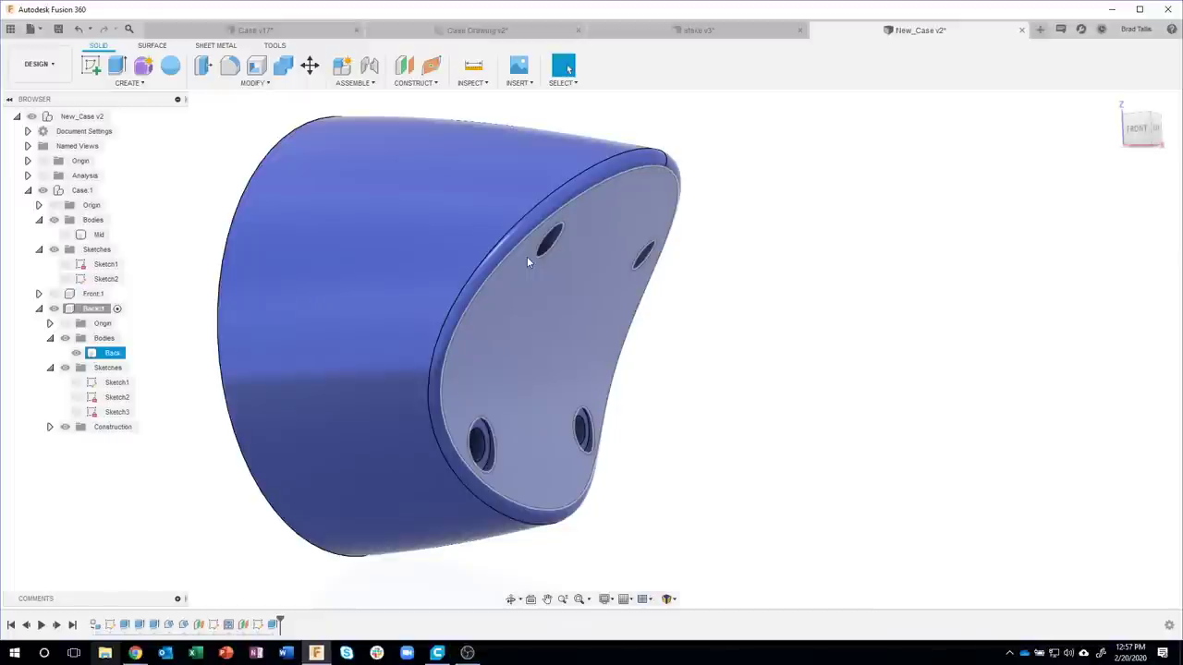
- Orbit the case back to inspect the new counterbored holes from the side
left_click(753, 262)
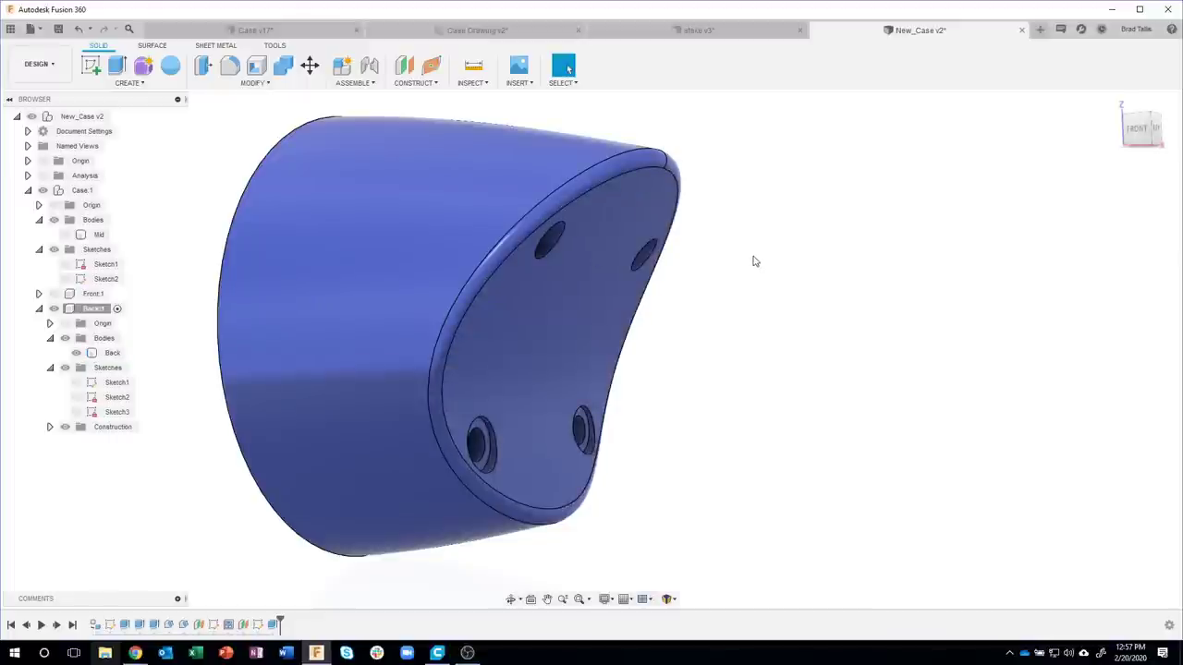
middle_click_drag(753, 262, 375, 291, "shift")
left_click(360, 216)
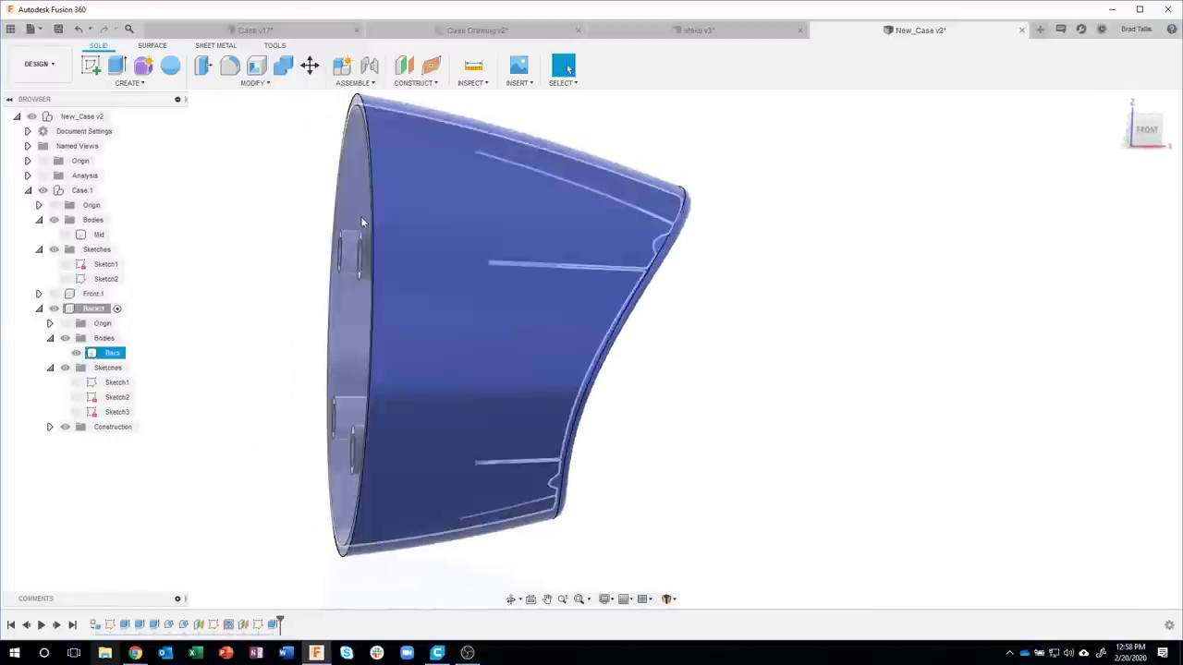
left_click(773, 298)
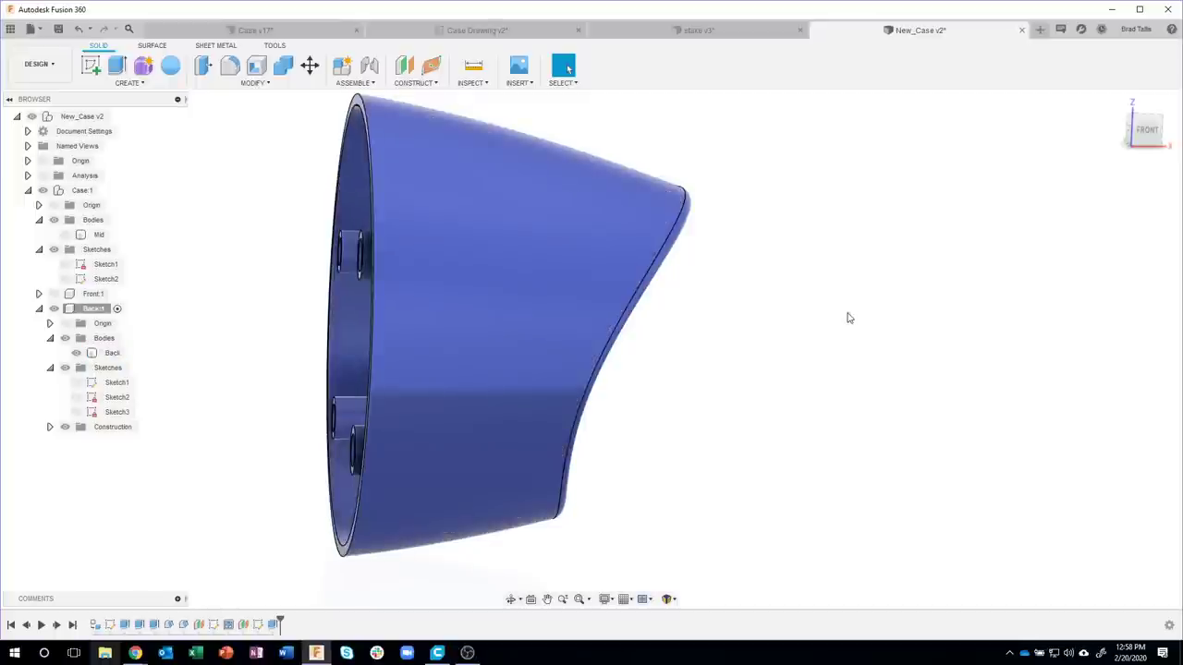
middle_click_drag(784, 320, 450, 52, "shift")
- Zoom into the Case Drawing v2 side view's 0.3/0.1 hole dimensions, then go back to New_Case v2
left_click(452, 34)
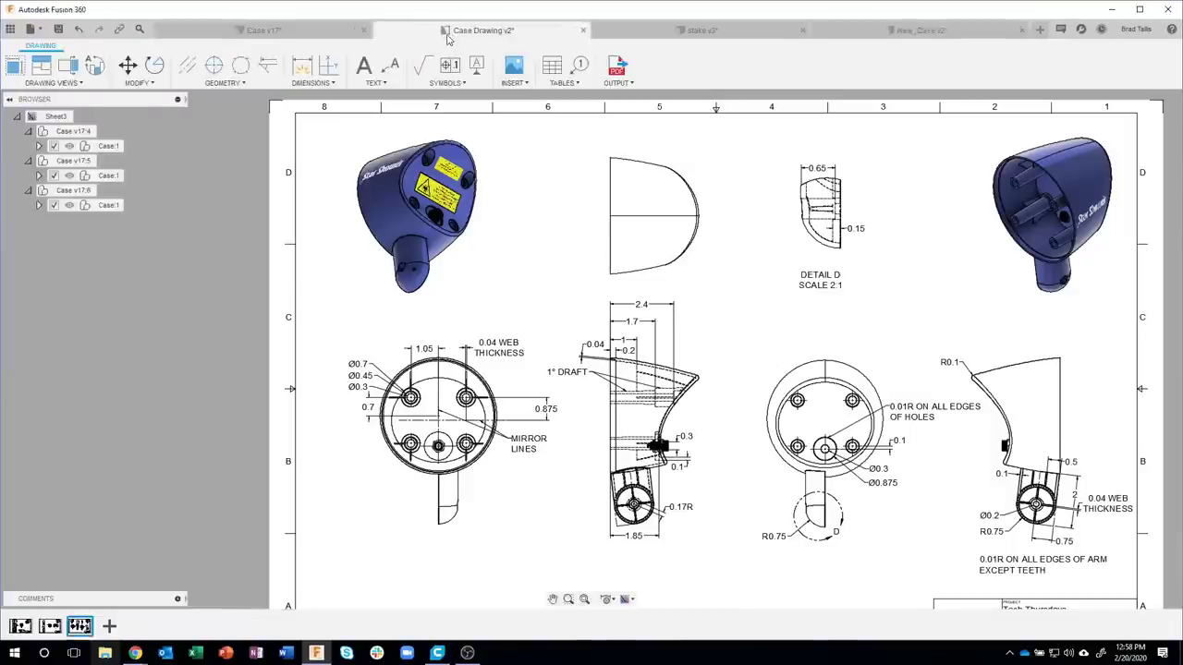
scroll(670, 567, "up", 1)
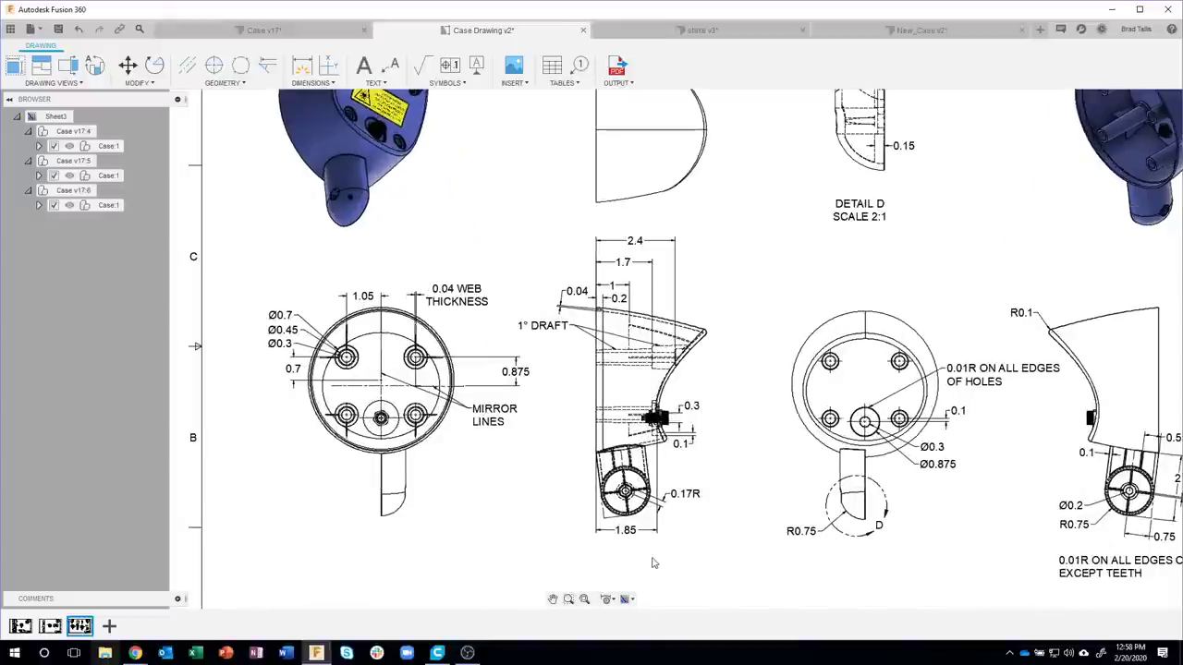
scroll(654, 541, "up", 2)
scroll(592, 522, "up", 2)
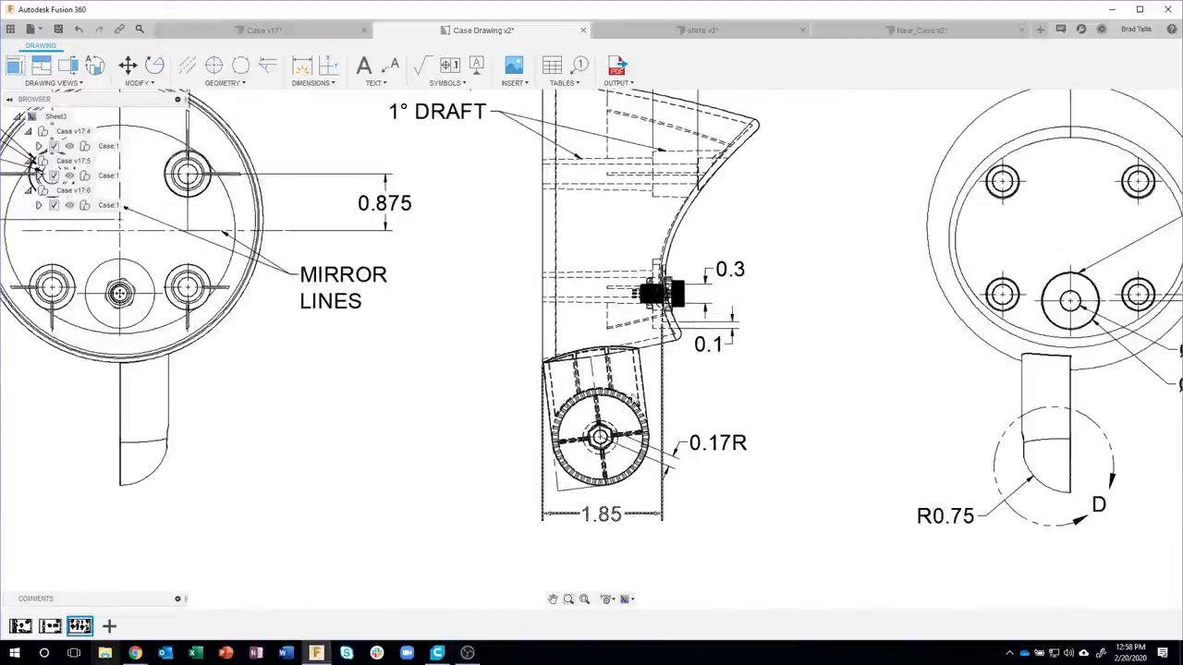
scroll(663, 326, "up", 2)
scroll(663, 328, "up", 2)
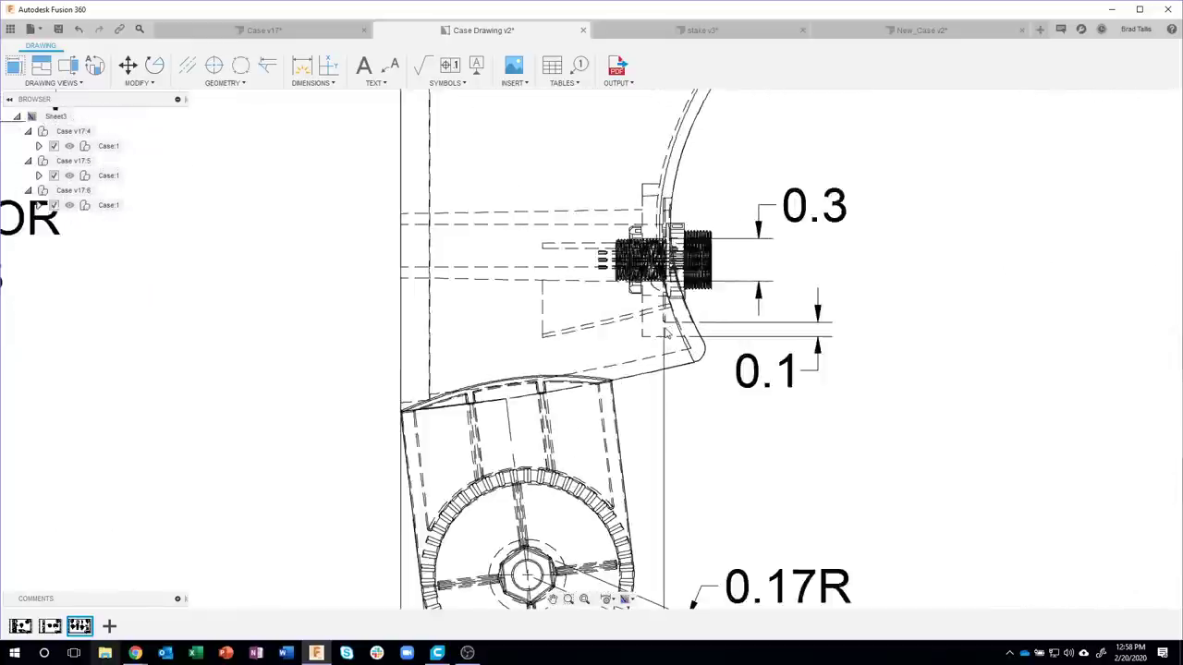
scroll(679, 382, "down", 1)
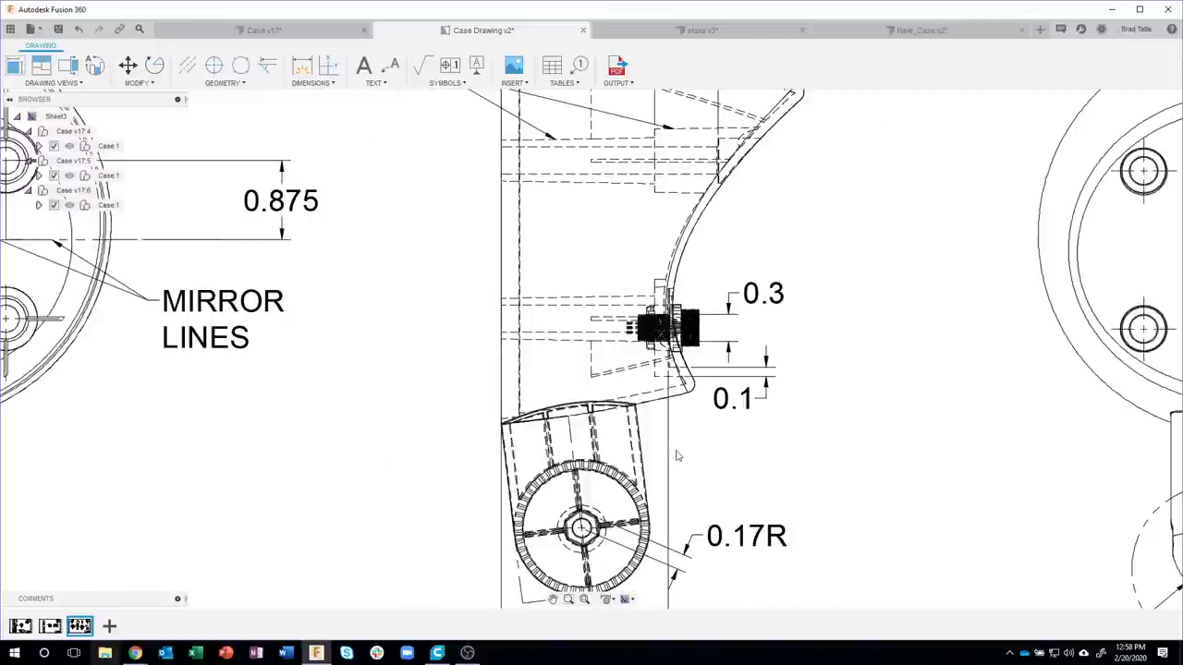
scroll(680, 449, "down", 2)
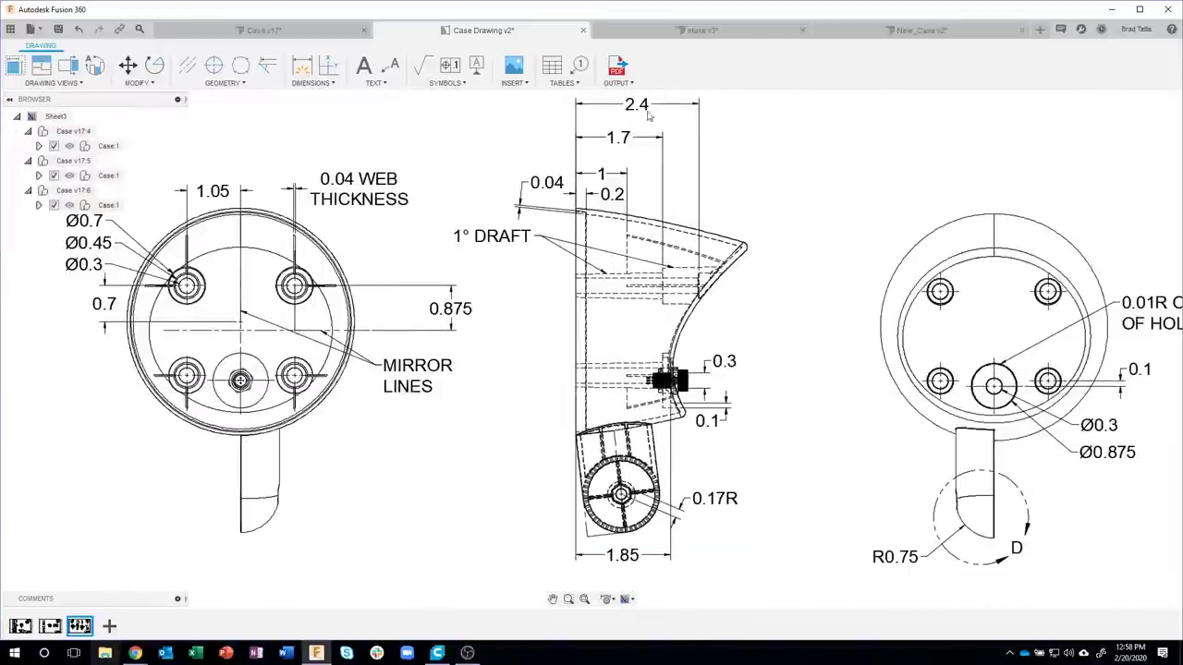
left_click(920, 30)
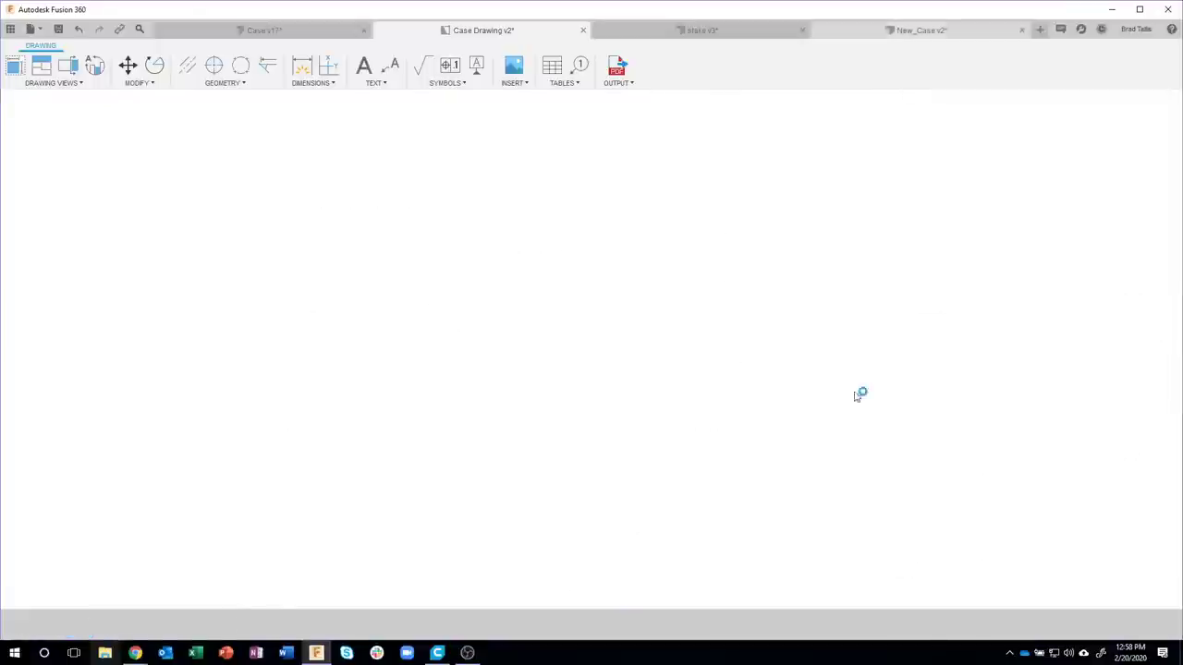
mouse_move(704, 448)
middle_mouse_down("shift")
mouse_move(628, 435)
mouse_move(803, 338)
middle_mouse_up("shift")
- Show Sketch3 and select the two upper ring profiles
left_click(77, 411)
scroll(702, 303, "up", 3)
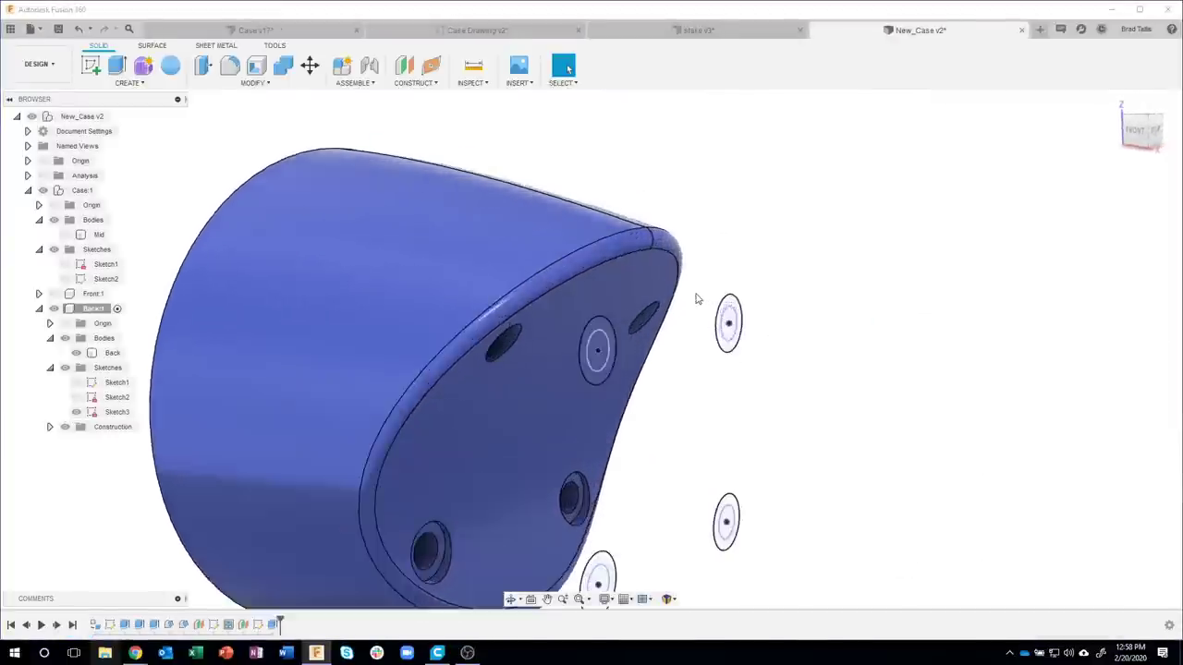
left_click(729, 314)
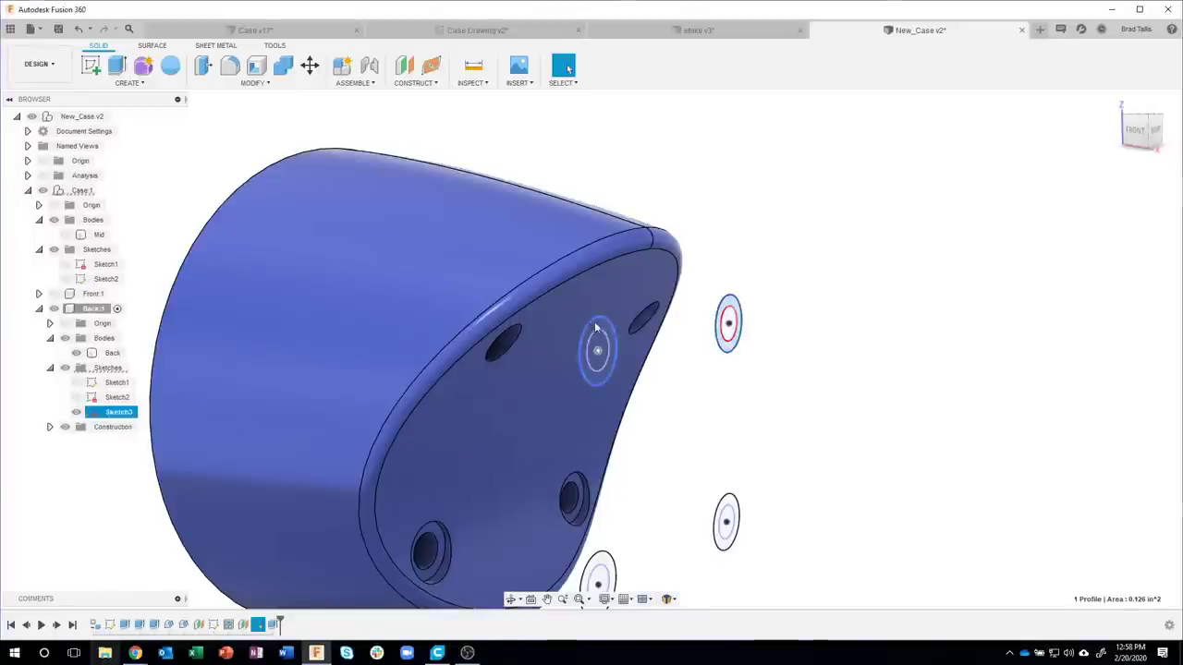
left_click(598, 350)
- Extrude the selected rings to -0.387 in and bring up the Start choices
right_click(599, 328)
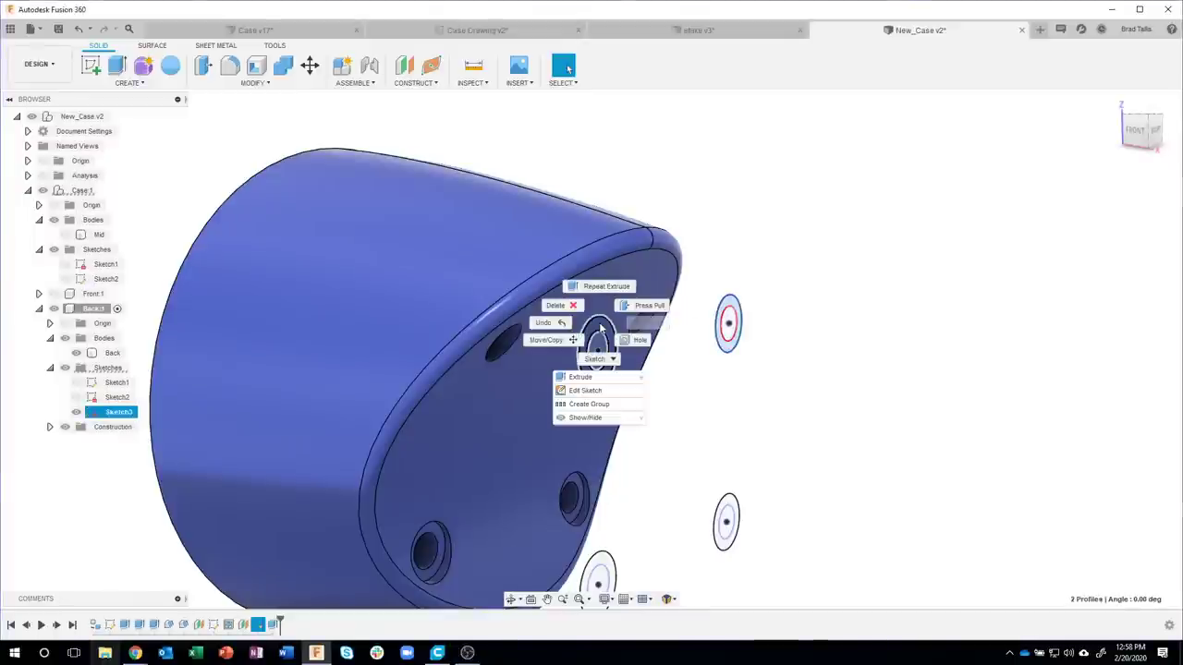
left_click(599, 376)
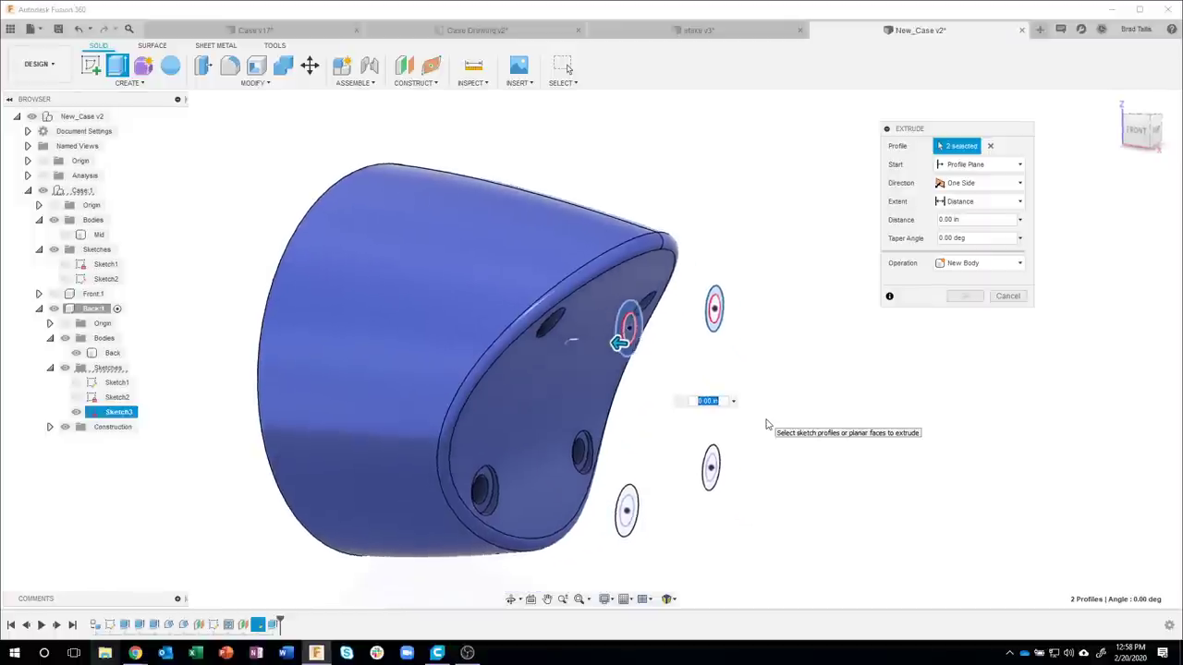
left_click_drag(613, 344, 660, 322)
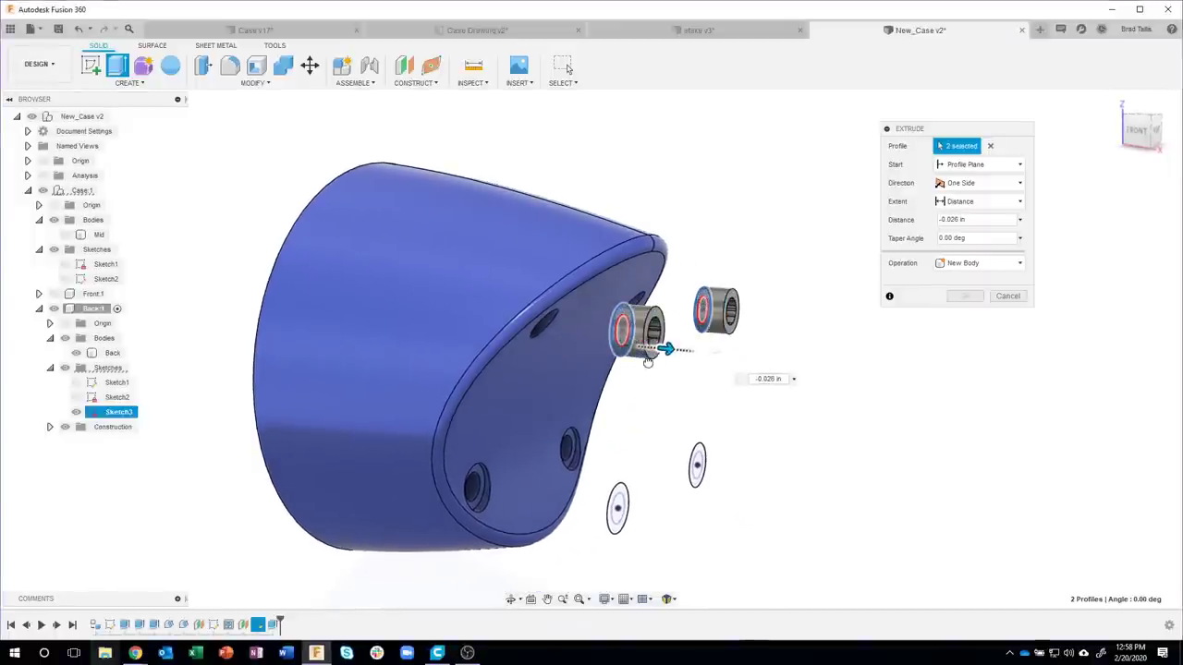
mouse_move(668, 378)
middle_mouse_down("shift")
mouse_move(585, 369)
mouse_move(708, 345)
mouse_move(681, 338)
mouse_move(684, 328)
mouse_move(671, 340)
middle_mouse_up("shift")
middle_click_drag(781, 352, 748, 349, "shift")
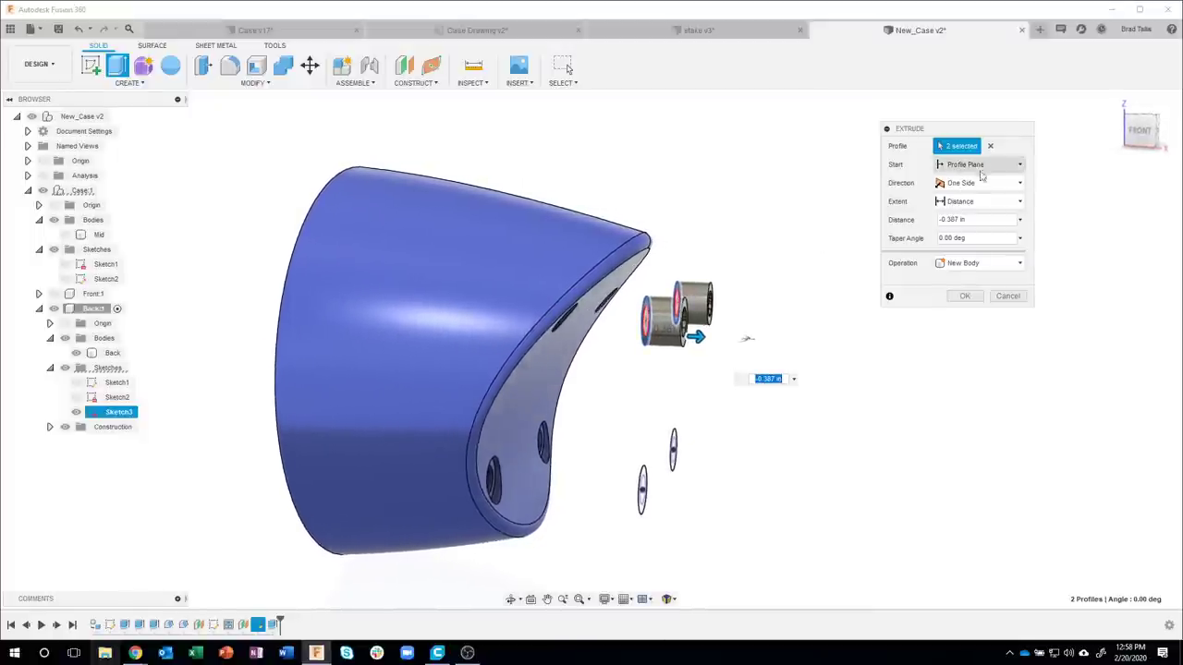
left_click(979, 165)
- Start the extrusion from the Back body with a -2.4 in offset
left_click(970, 202)
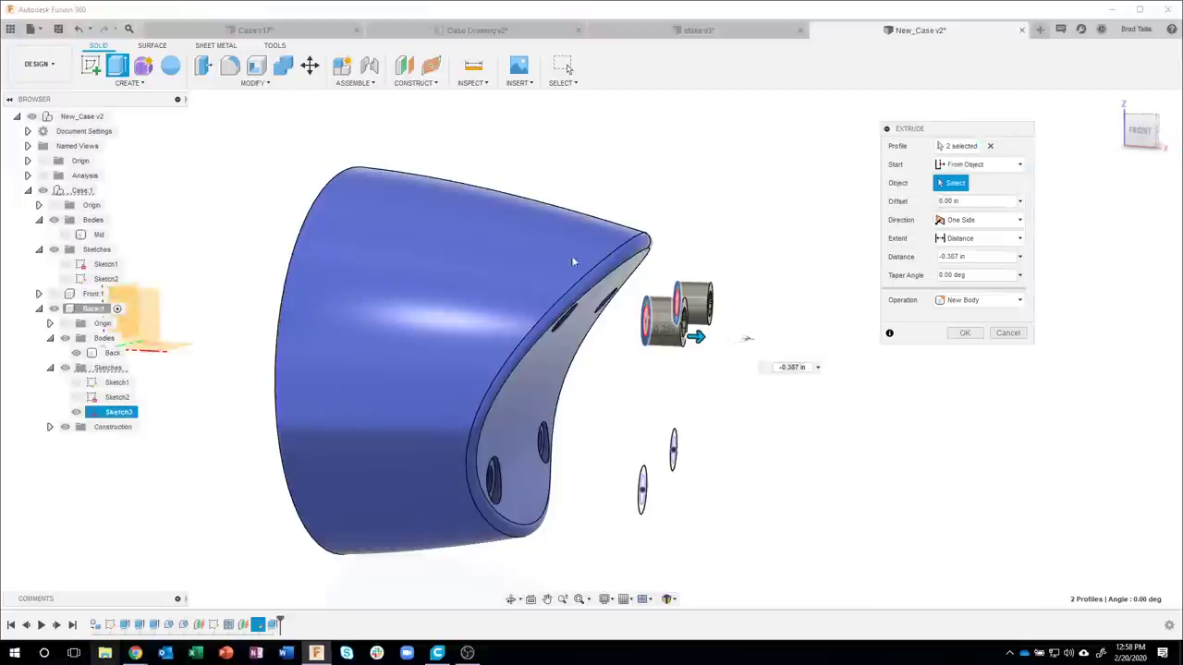
middle_click_drag(422, 216, 388, 171, "shift")
left_click(388, 170)
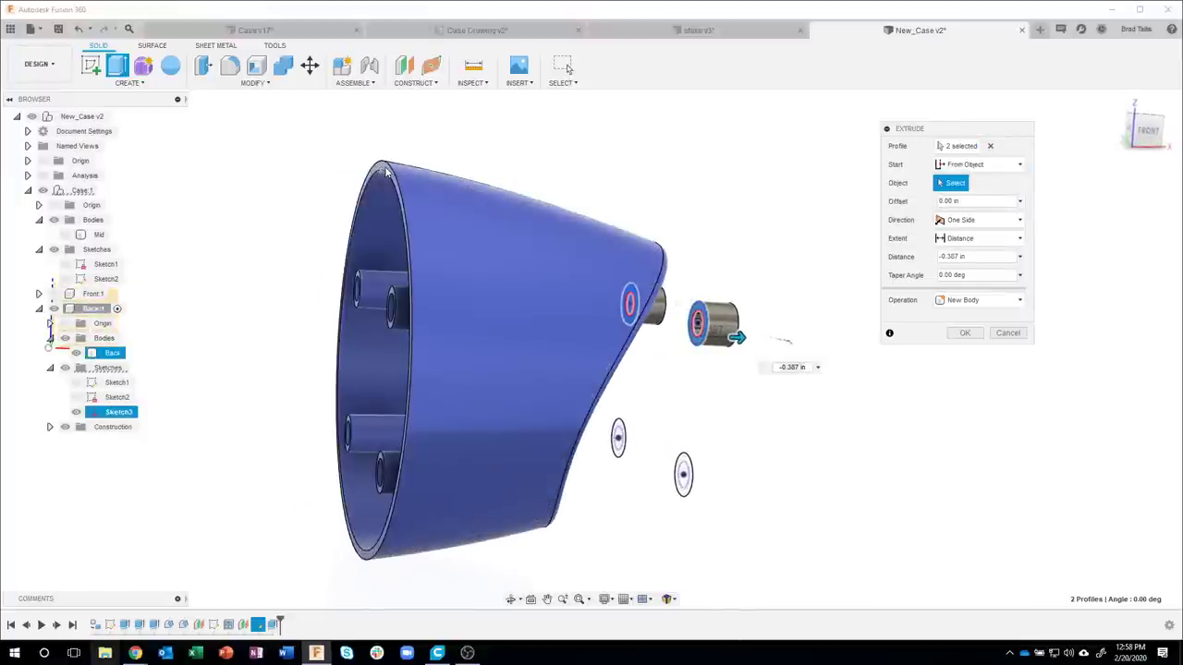
left_click(413, 185)
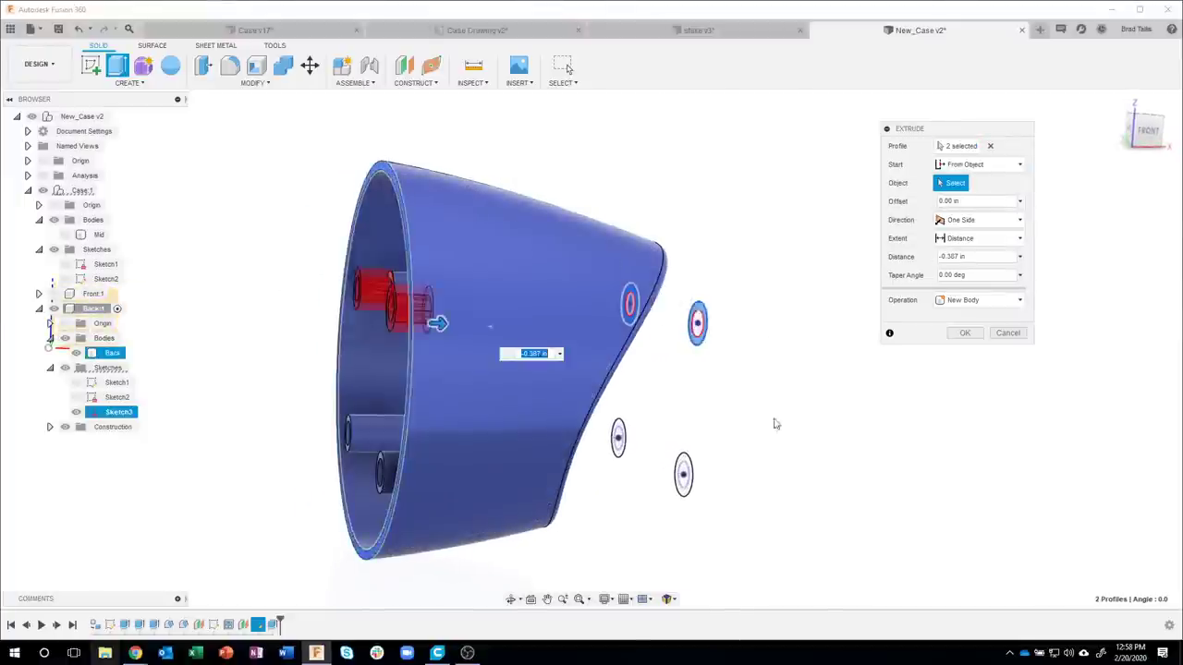
middle_click_drag(790, 448, 859, 305, "shift")
left_click(917, 192)
type("-2")
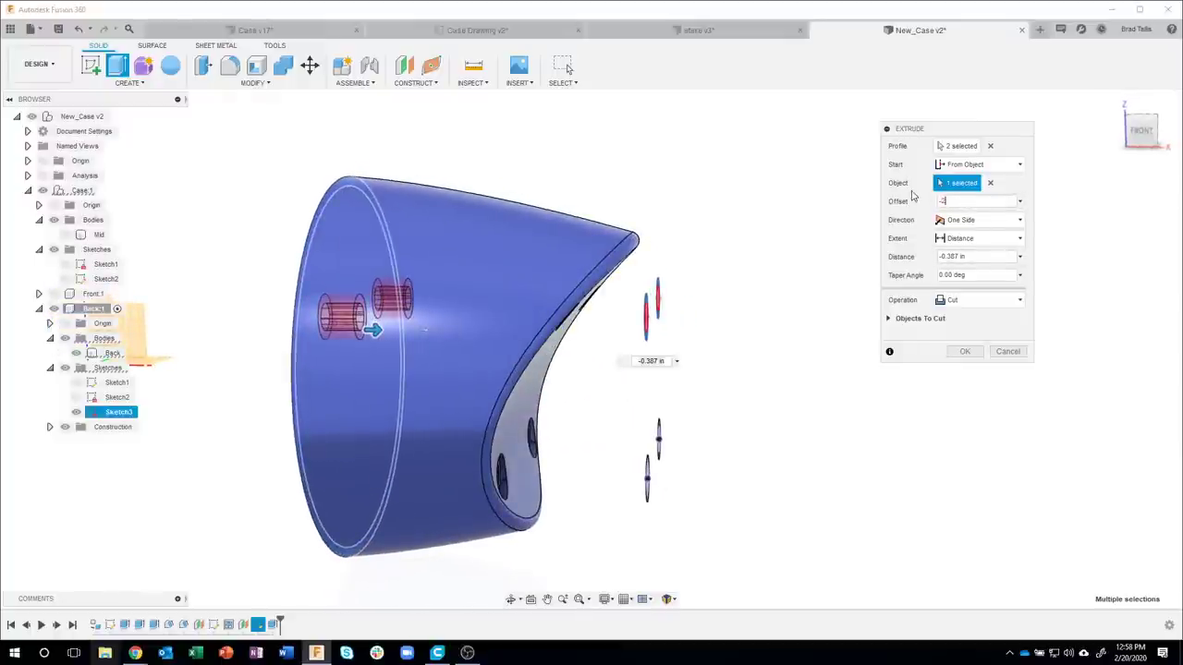
type(".4")
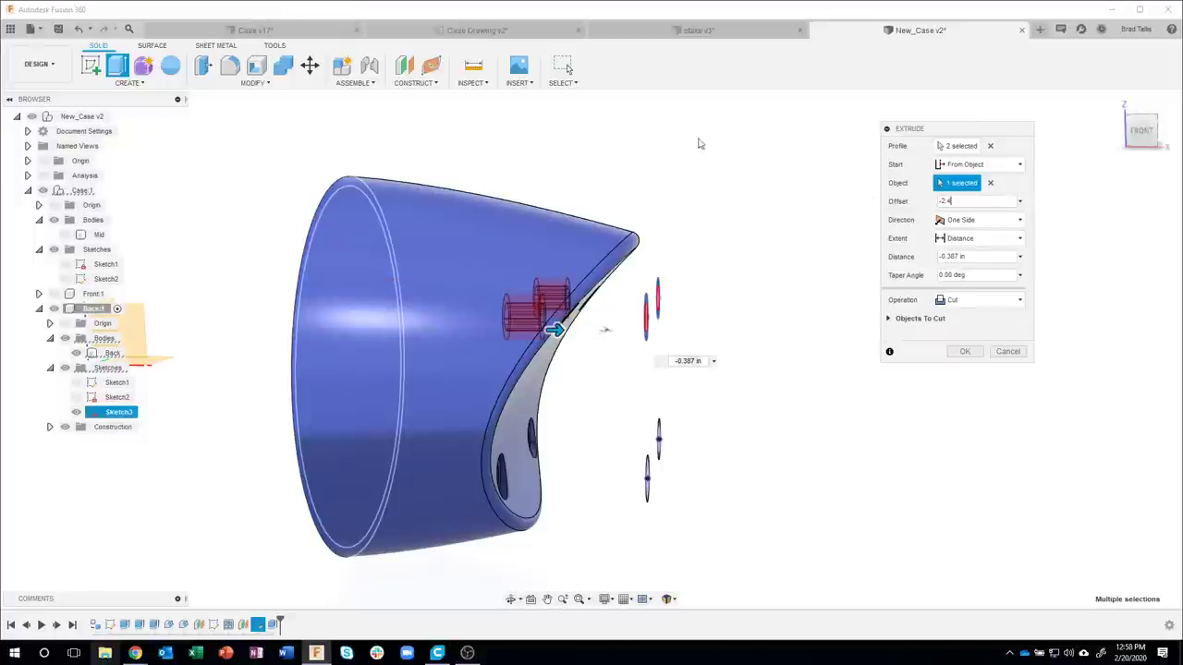
- Cut the upper counterbores 0.655 in deep and confirm
mouse_move(700, 143)
middle_mouse_down("shift")
mouse_move(417, 324)
mouse_move(572, 314)
middle_mouse_up("shift")
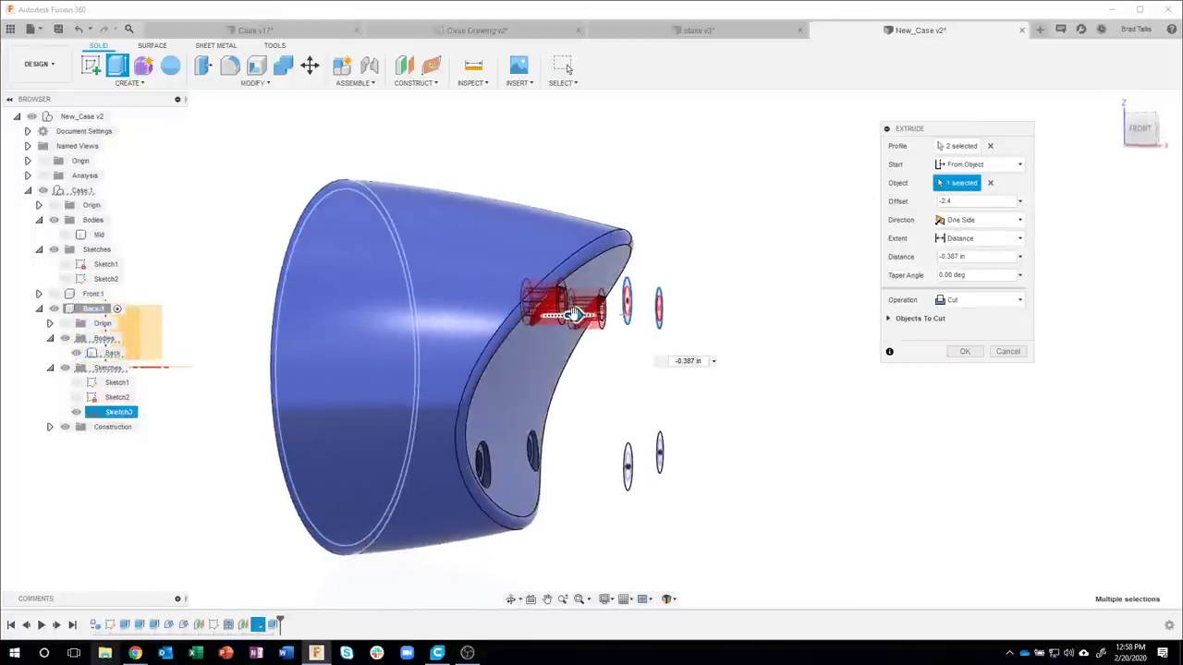
left_click_drag(589, 316, 596, 319)
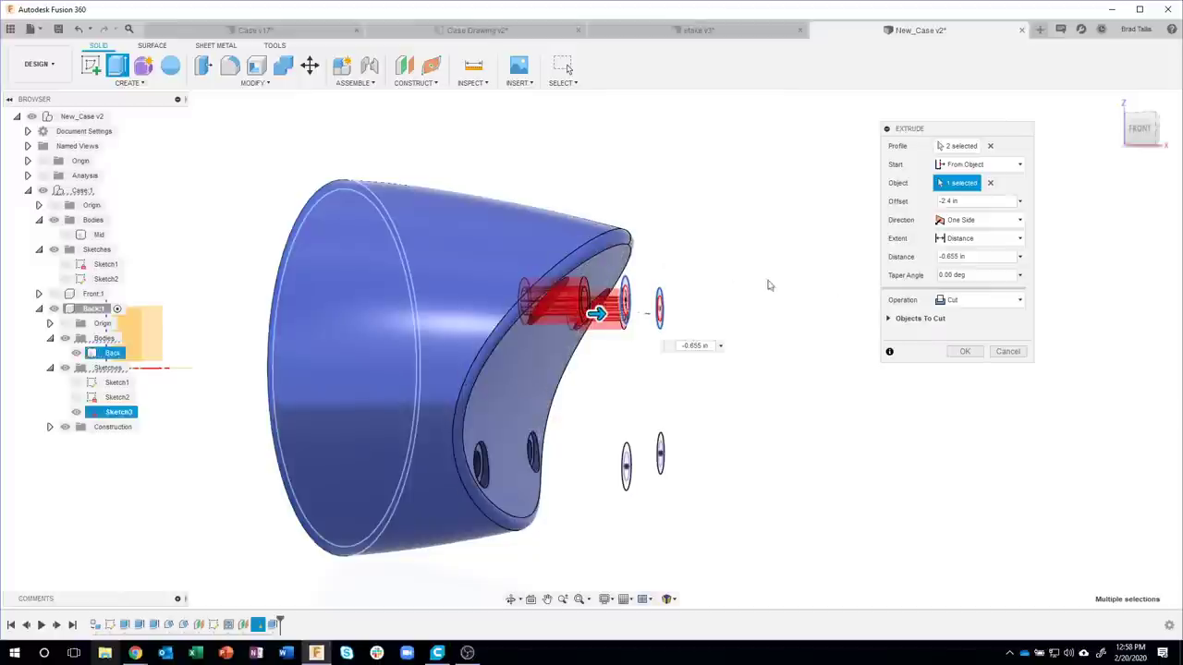
left_click(956, 352)
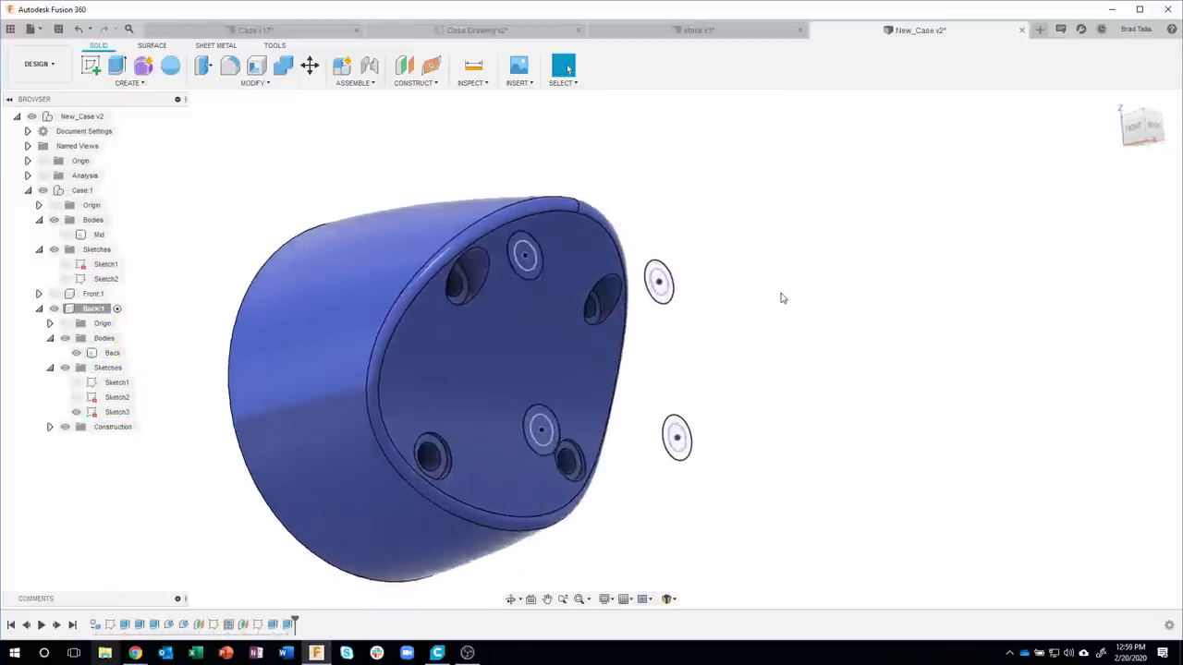
middle_click_drag(781, 298, 876, 415, "shift")
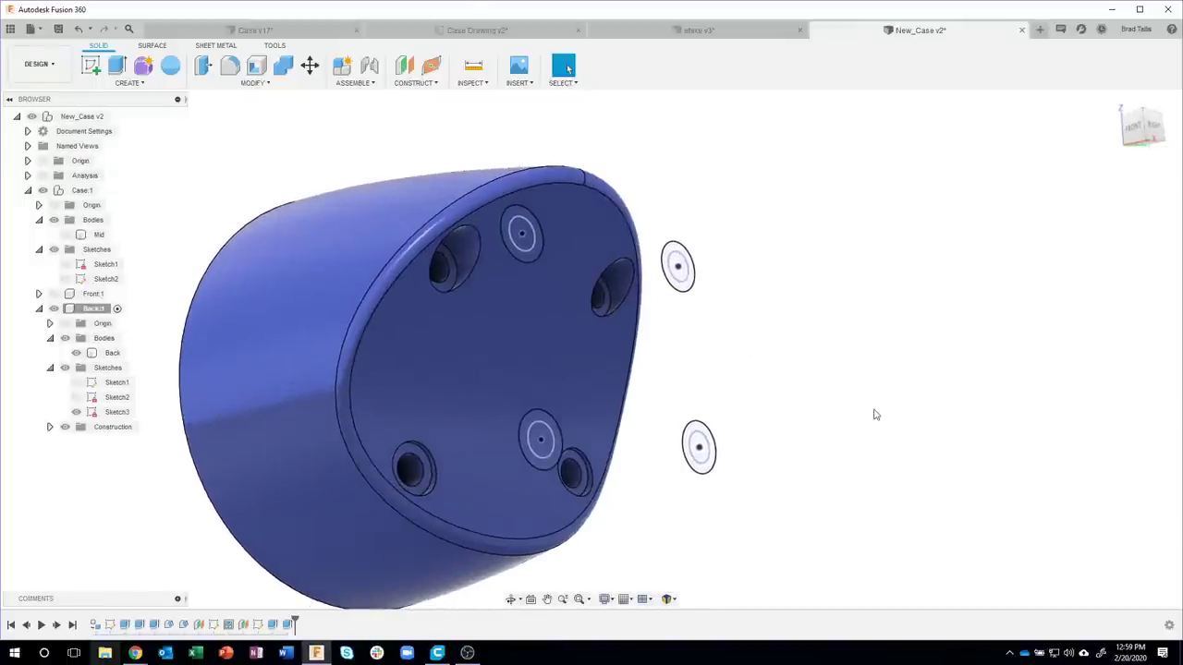
middle_click_drag(832, 396, 905, 384, "shift")
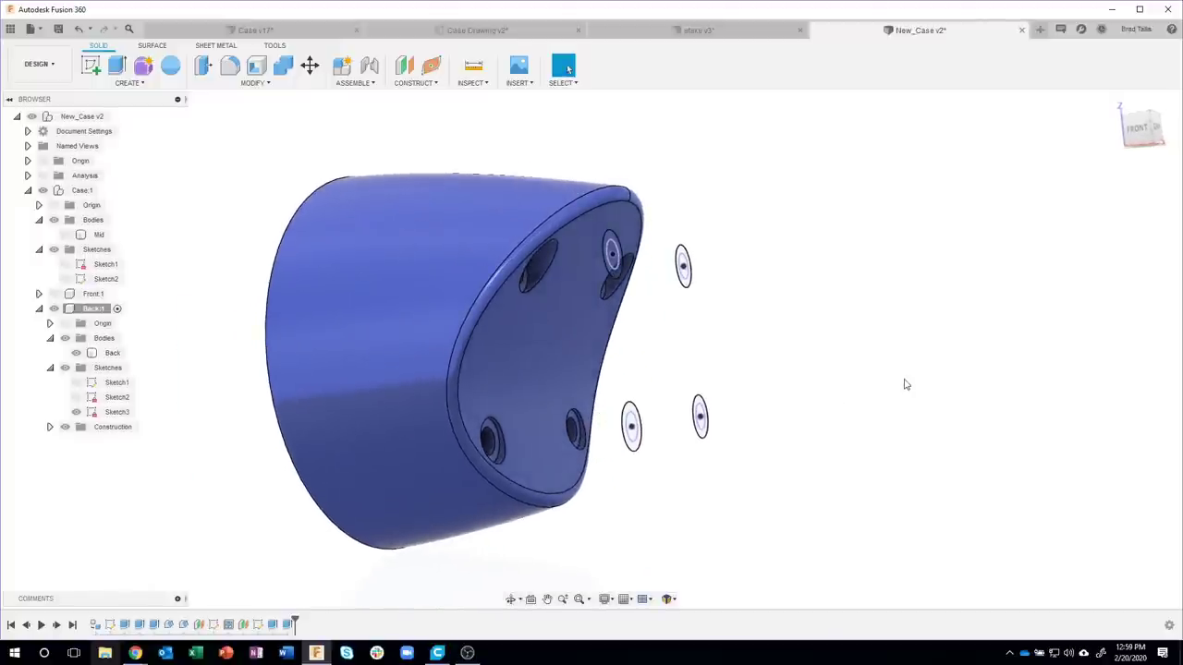
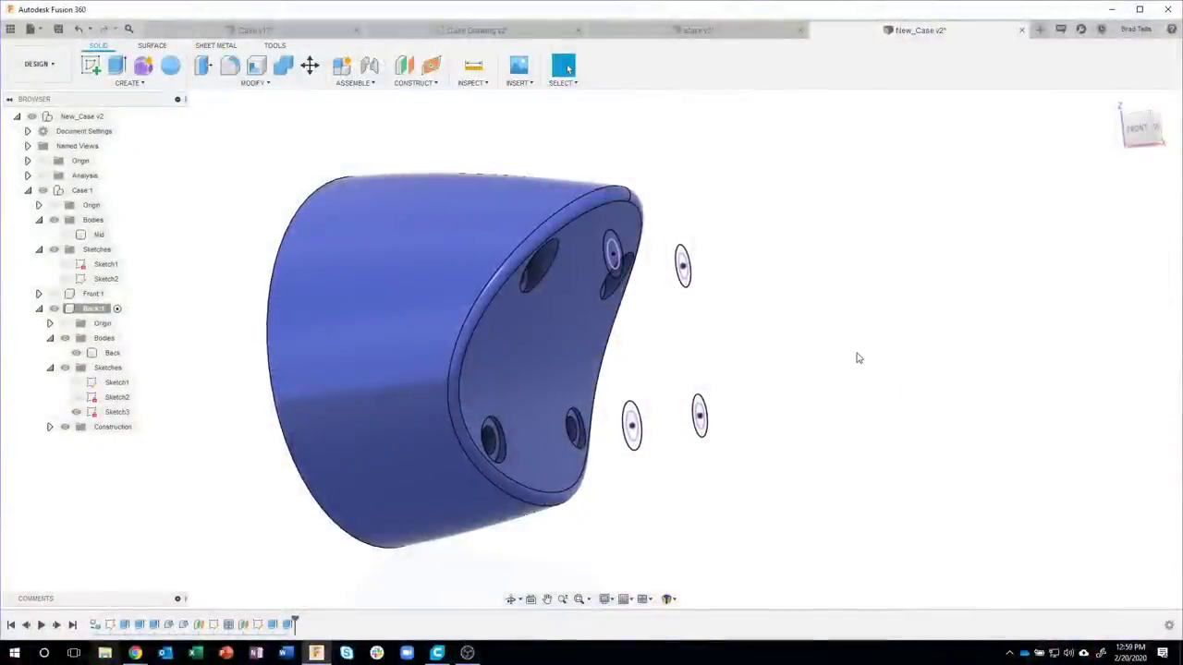
- Start a new sketch on the front XZ origin plane beside the Back case body
mouse_move(858, 357)
middle_mouse_down("shift")
mouse_move(337, 245)
mouse_move(268, 287)
mouse_move(176, 100)
middle_mouse_up("shift")
left_click(91, 65)
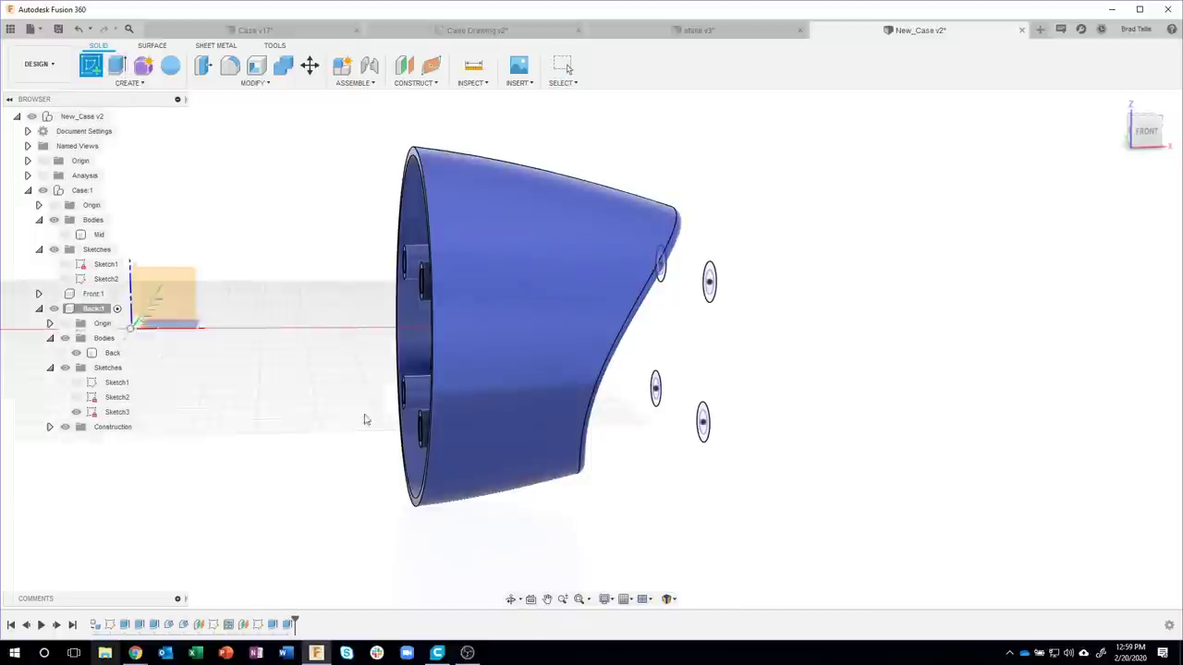
left_click(185, 286)
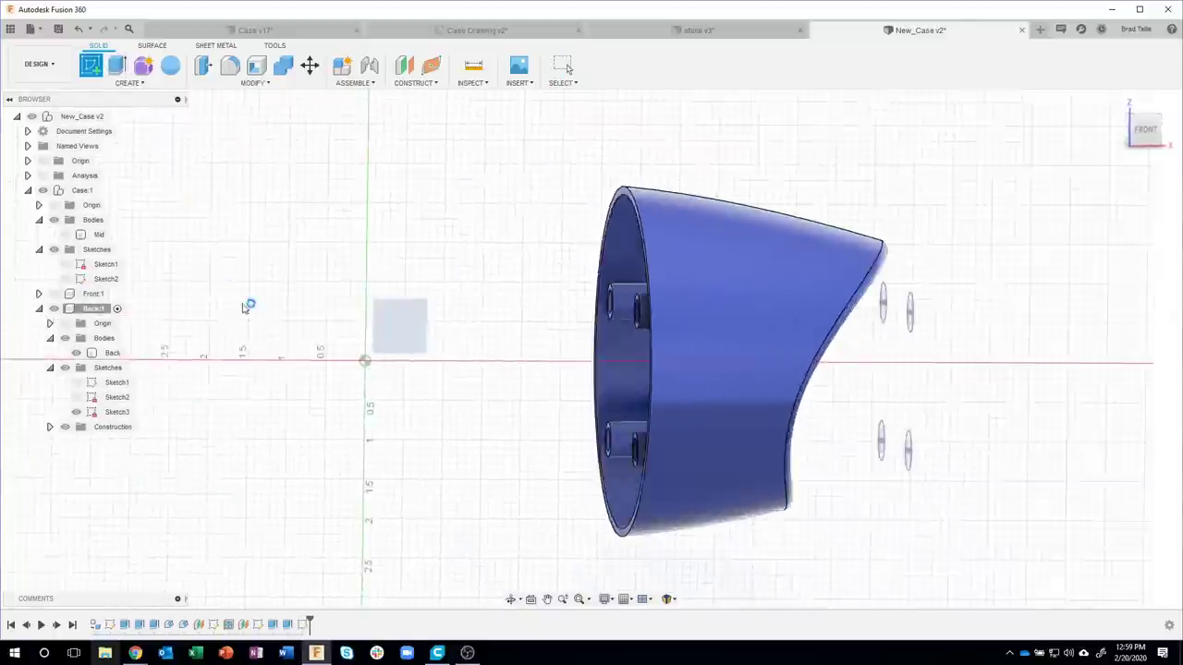
- Project the whole Back body's outline into Sketch4 using the body selection filter
left_click(79, 426)
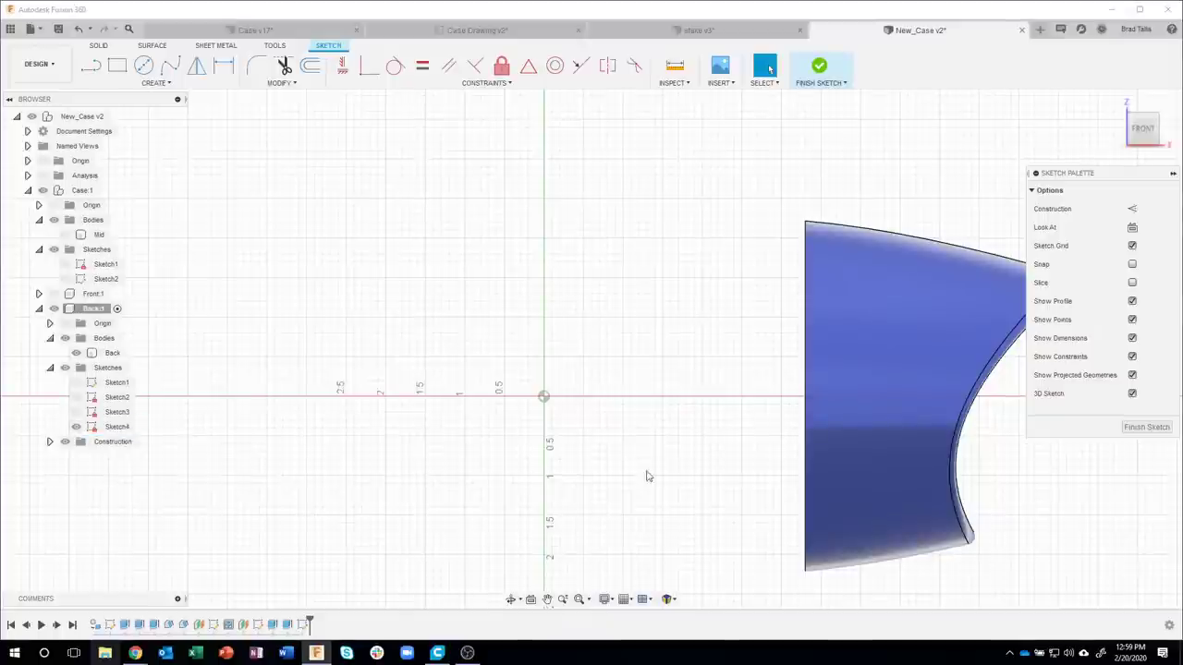
middle_click_drag(647, 476, 388, 374)
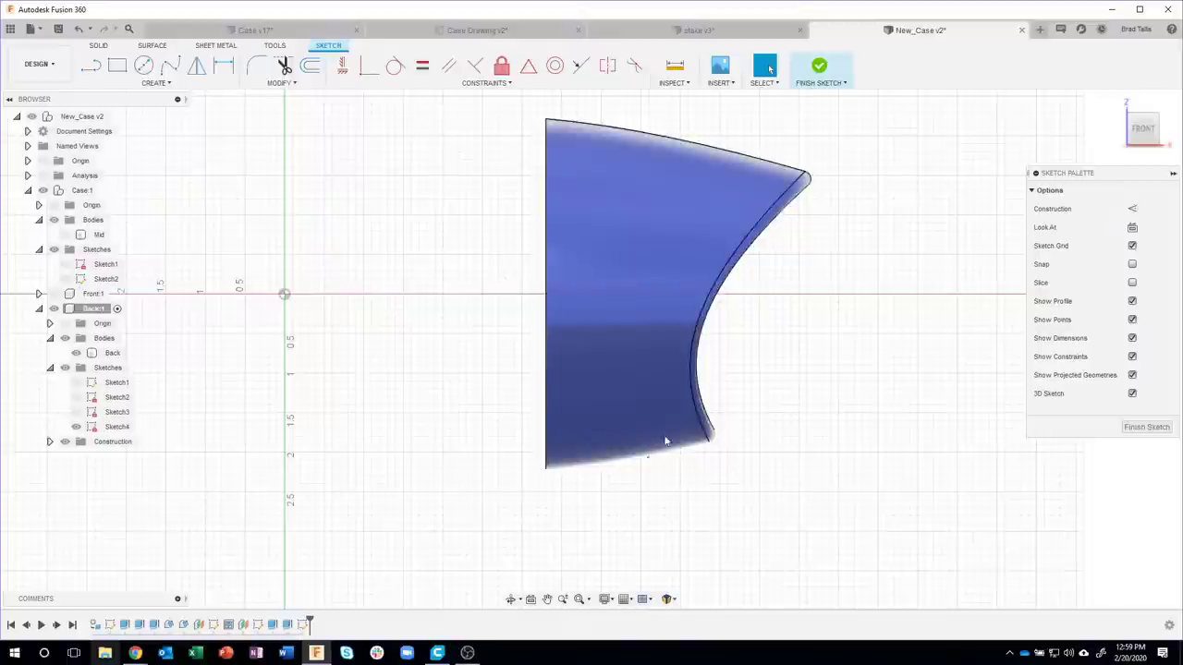
left_click(159, 83)
mouse_move(116, 313)
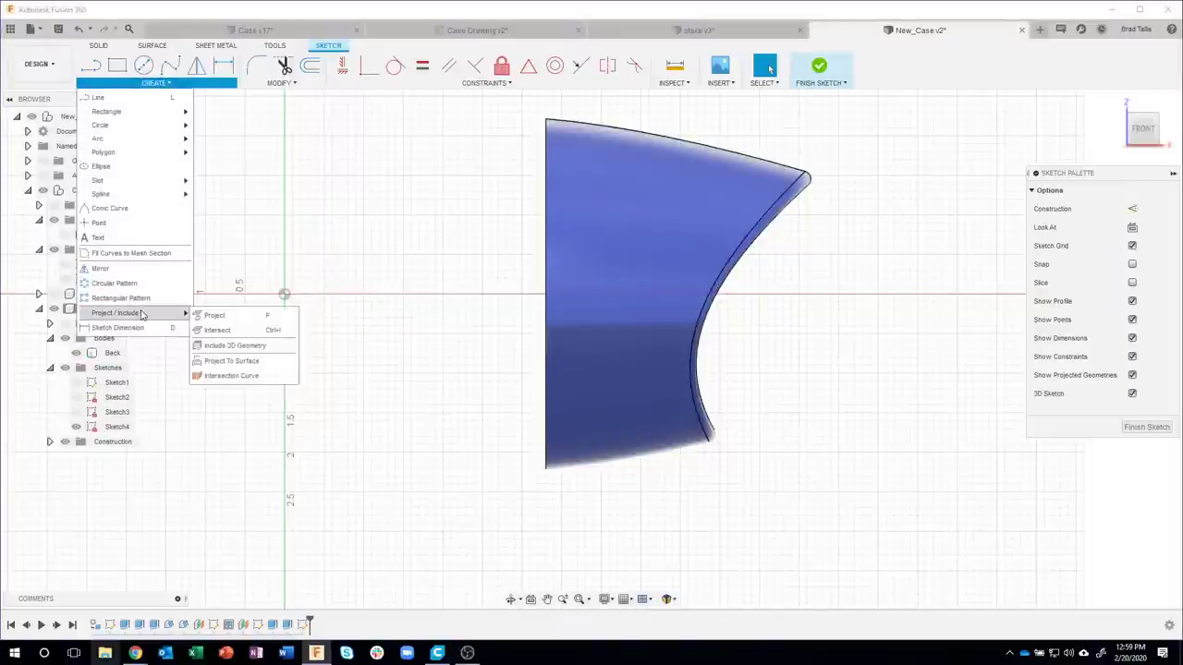
left_click(206, 312)
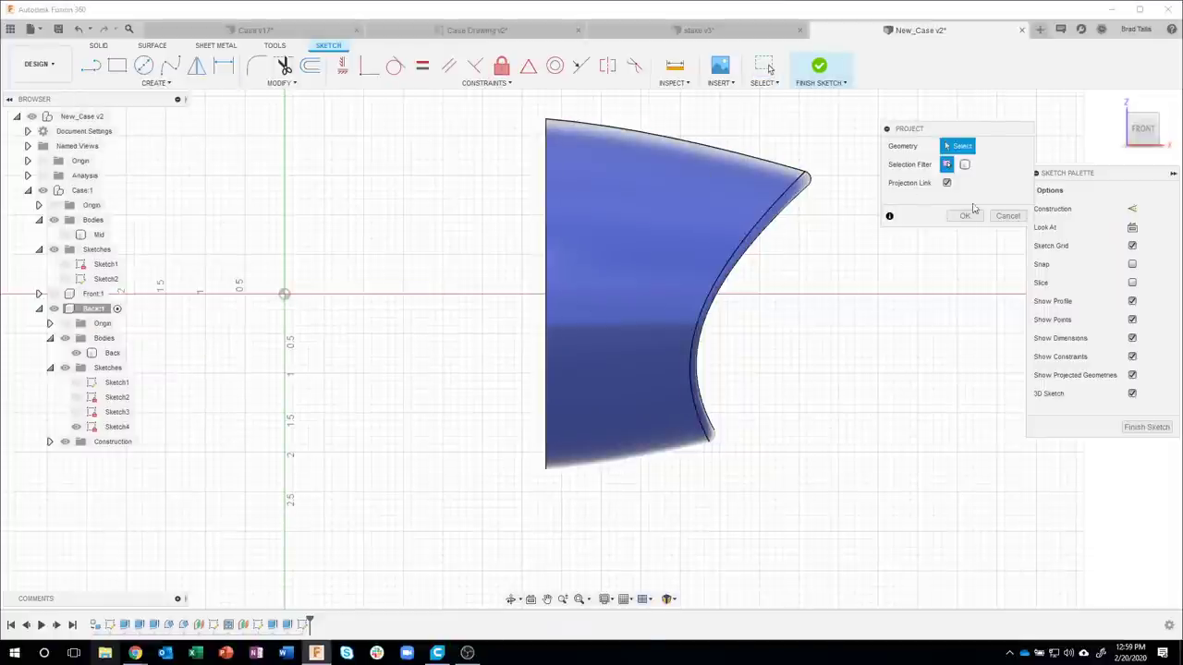
left_click(963, 164)
left_click(654, 350)
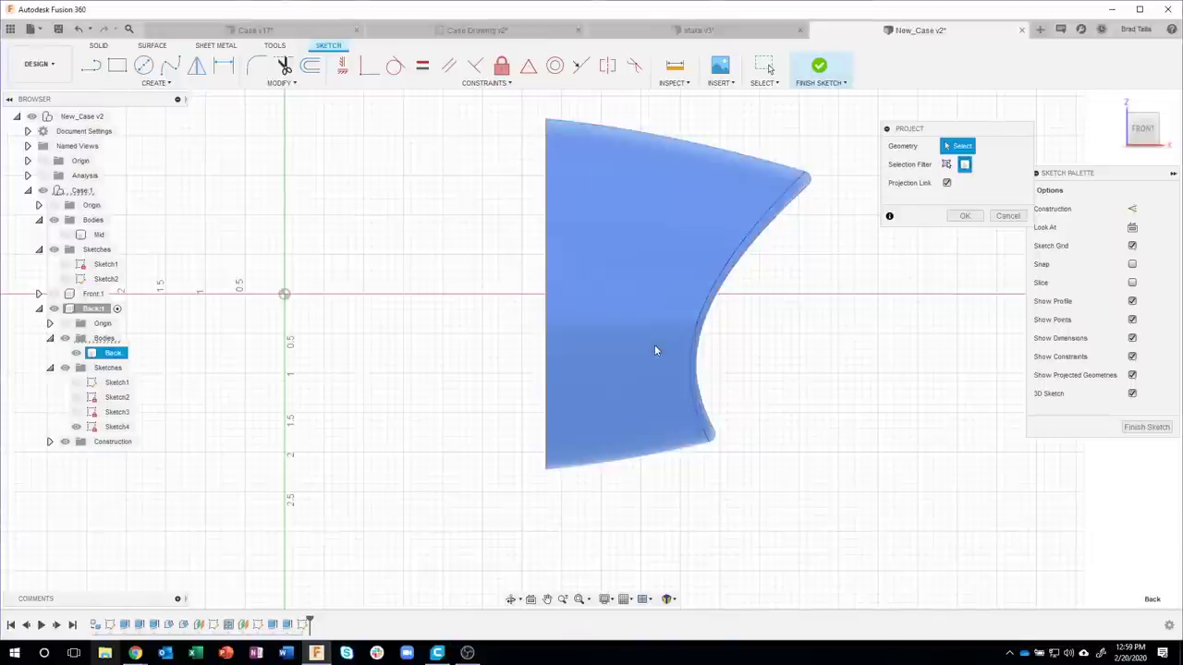
left_click(957, 216)
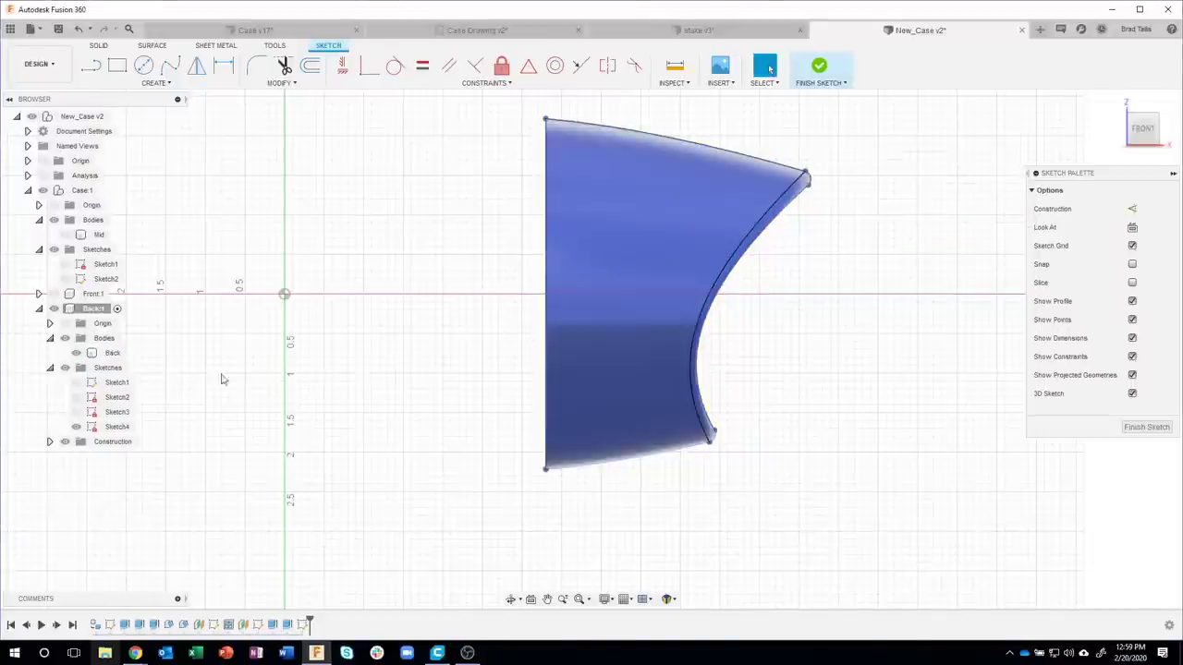
- Hide the Back body to check the projected bottom edge, then show it and zoom to its lower-left corner
left_click(79, 354)
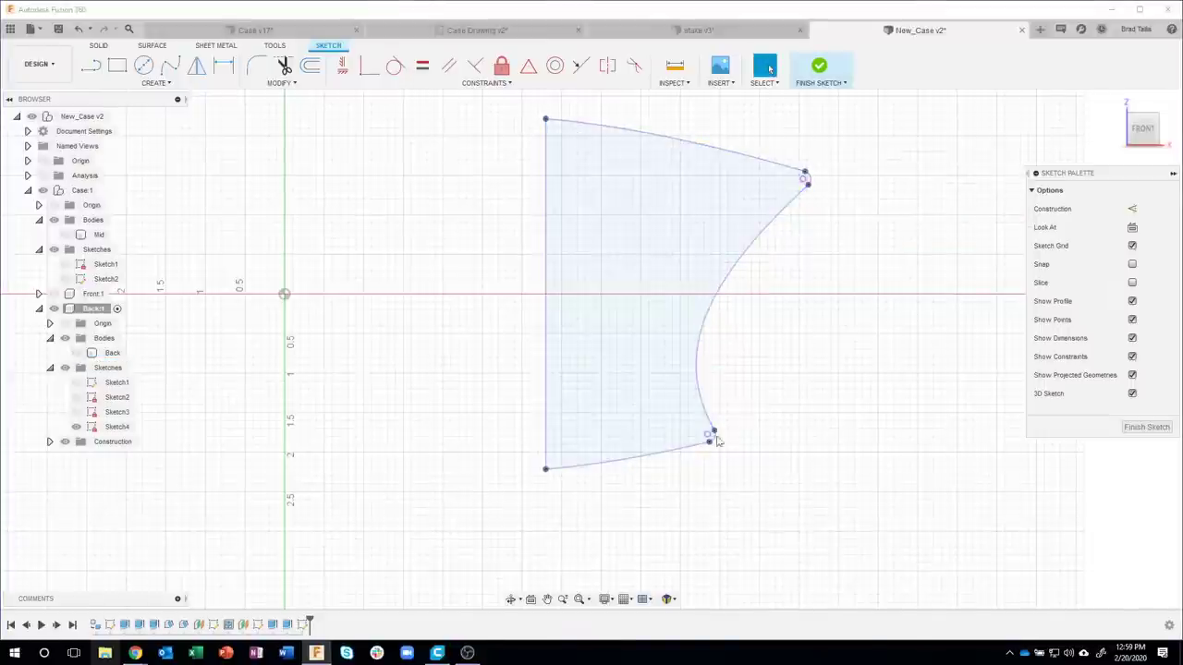
left_click(642, 462)
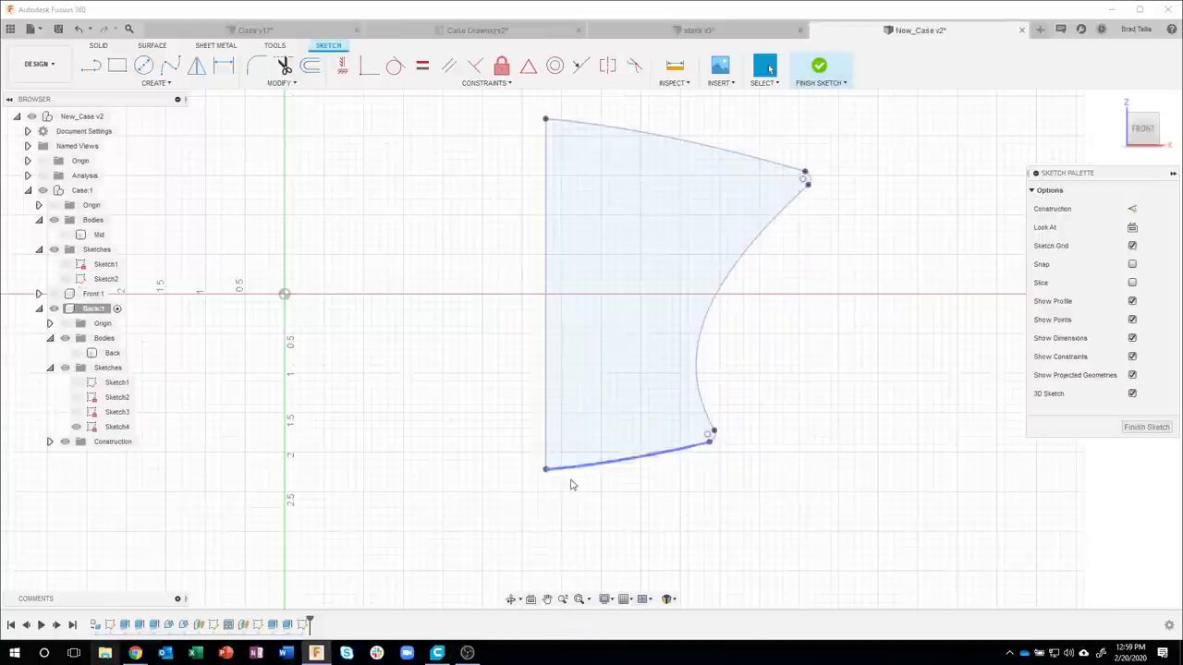
left_click(490, 474)
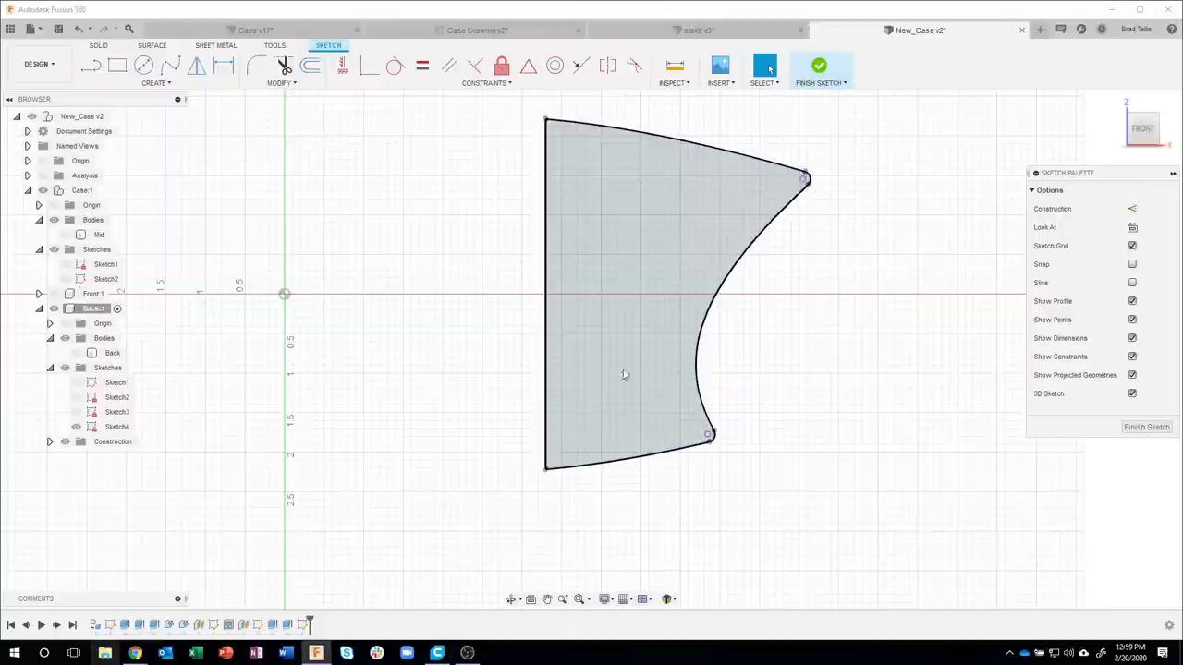
left_click(77, 354)
scroll(591, 497, "up", 2)
scroll(589, 493, "up", 1)
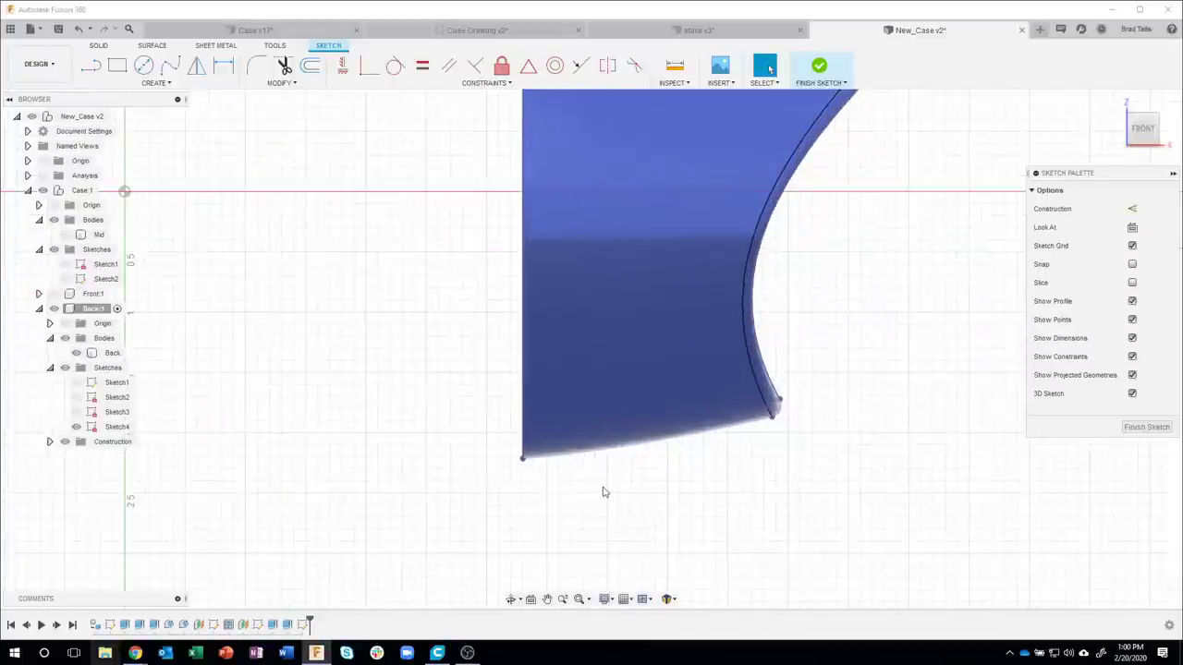
scroll(601, 491, "up", 2)
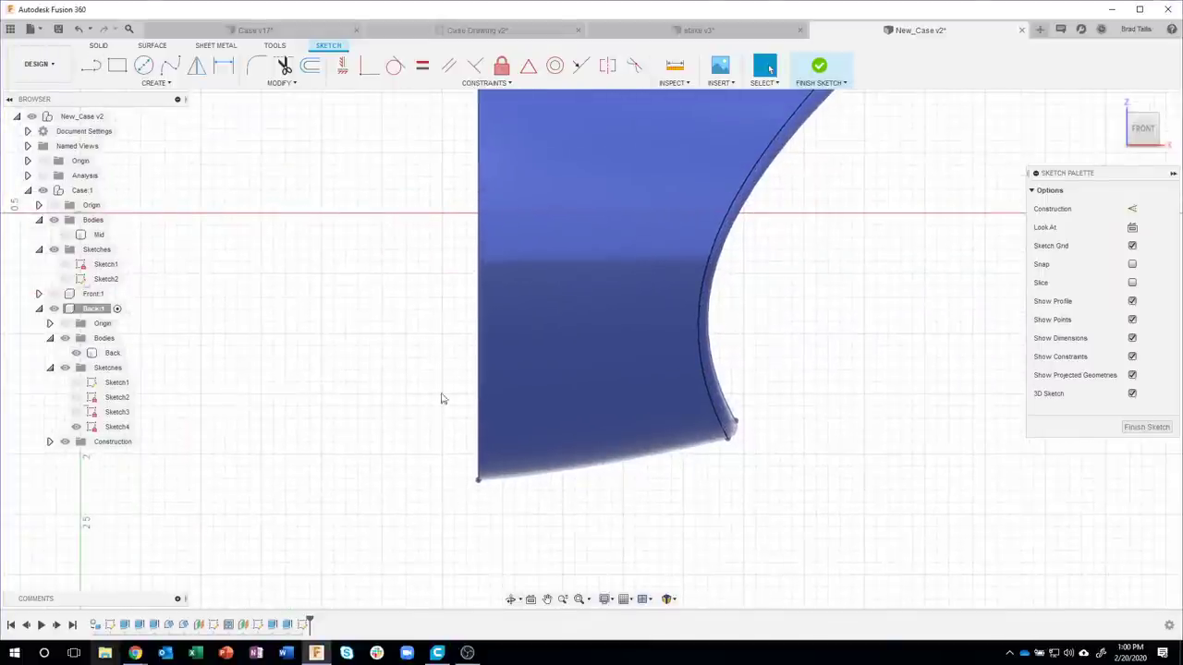
middle_click_drag(425, 526, 428, 487)
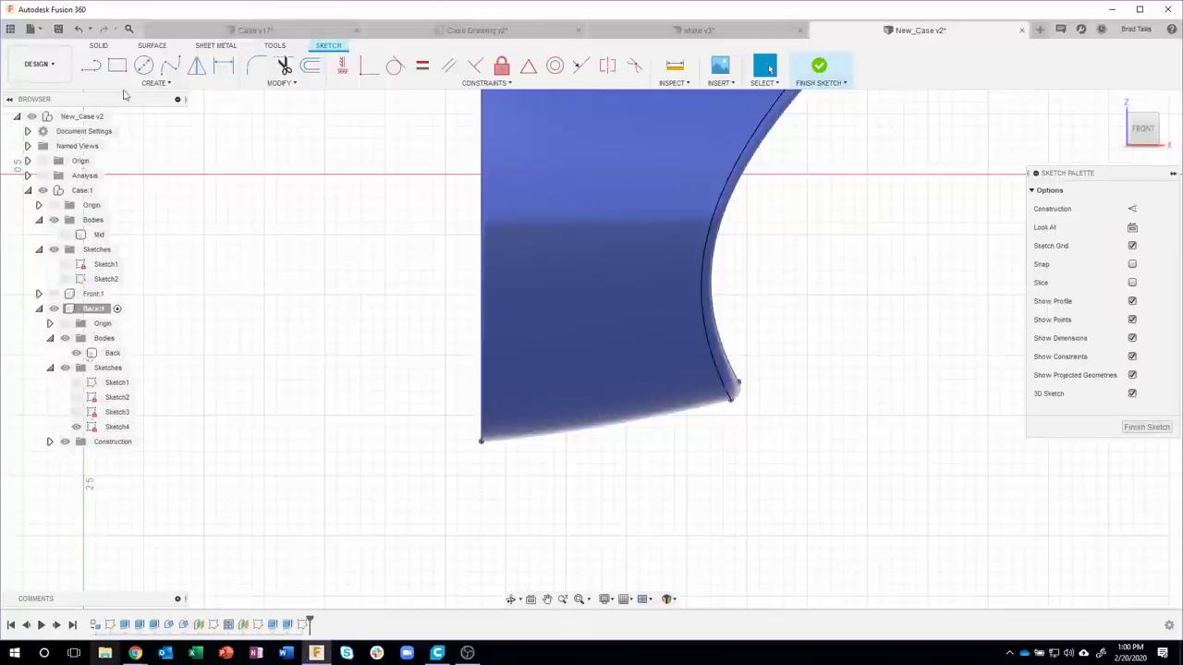
- Draw a line along the bottom edge starting at the Back body's lower-left corner
left_click(90, 65)
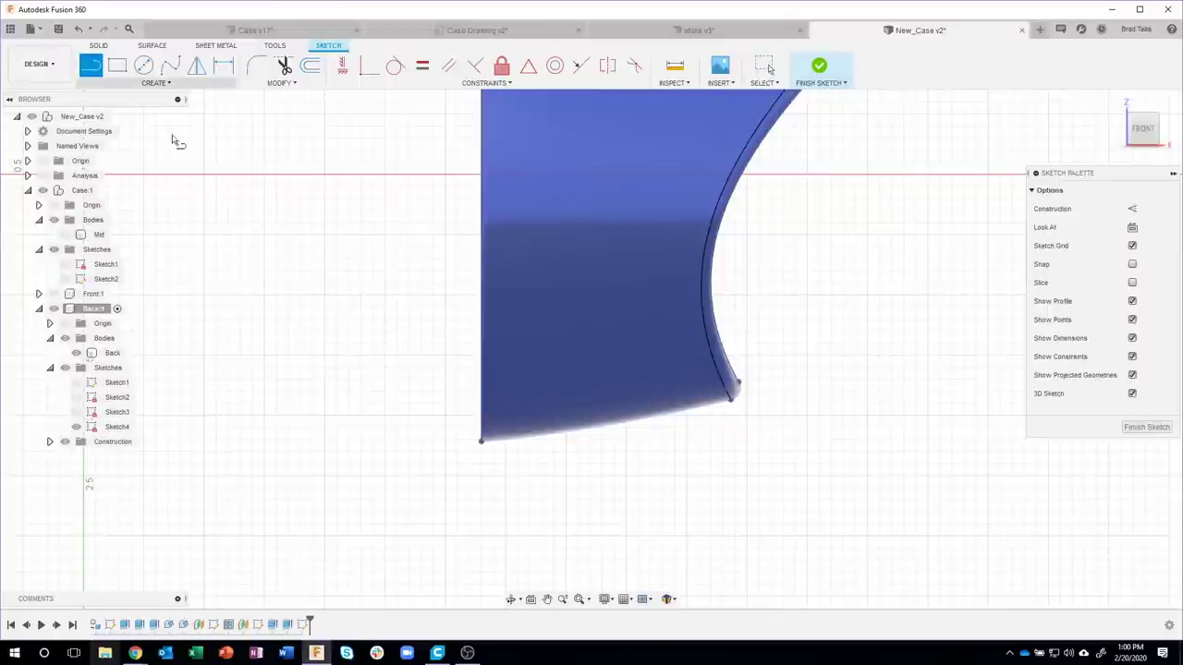
left_click(480, 442)
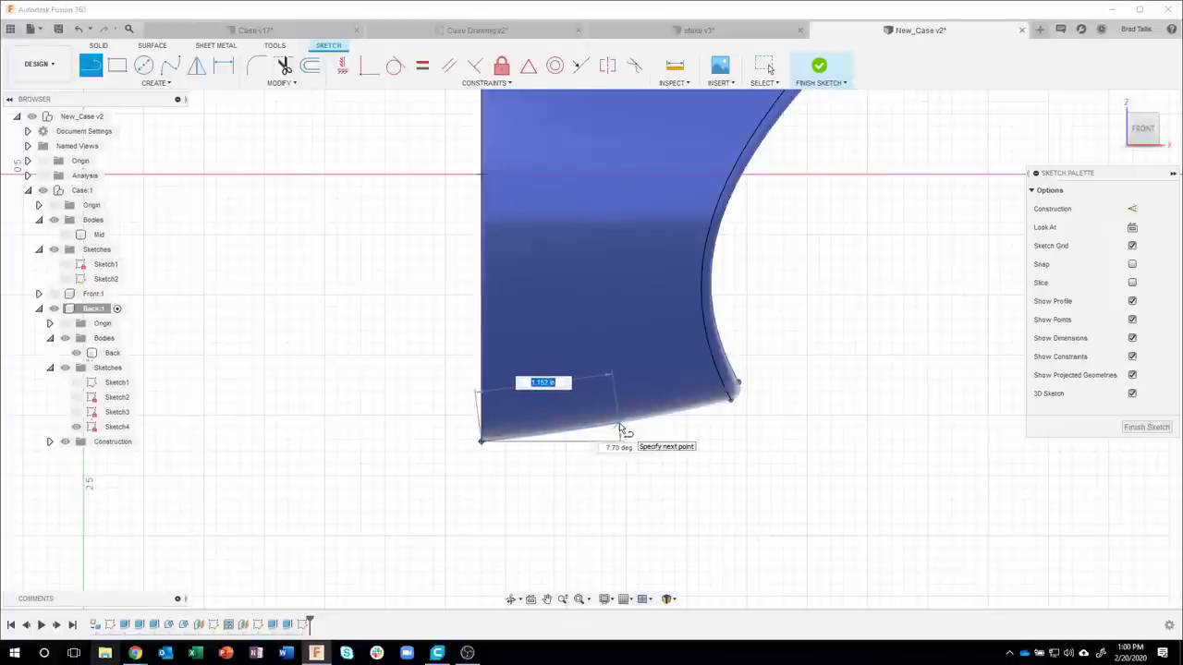
double_click(619, 427)
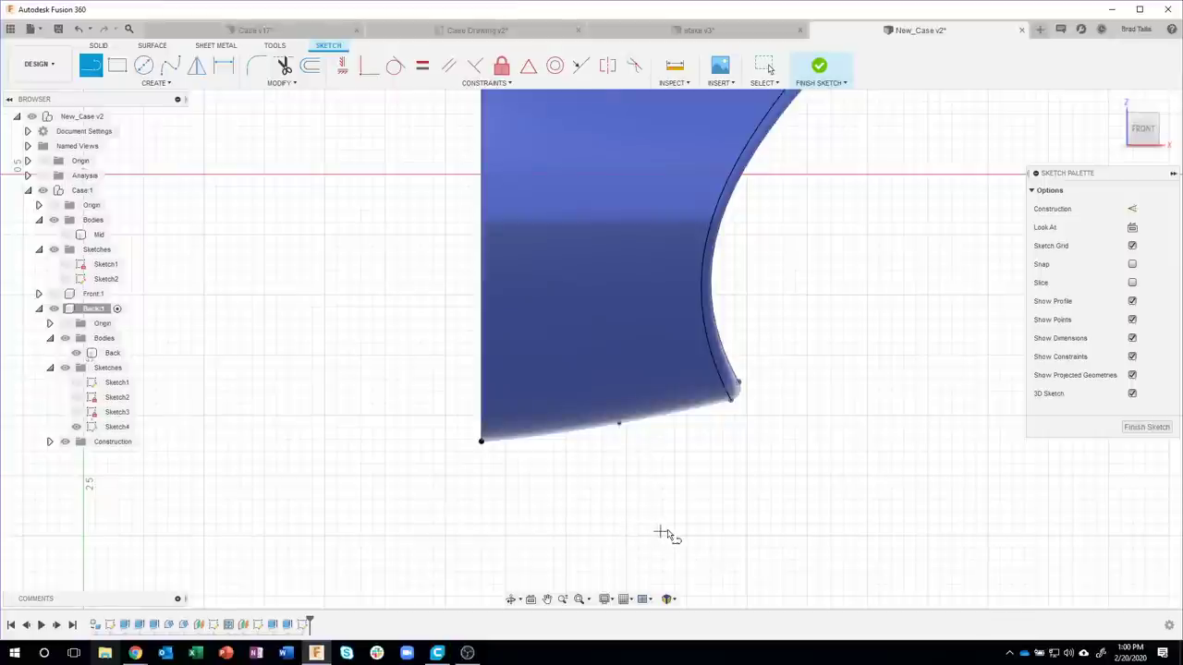
key("Escape")
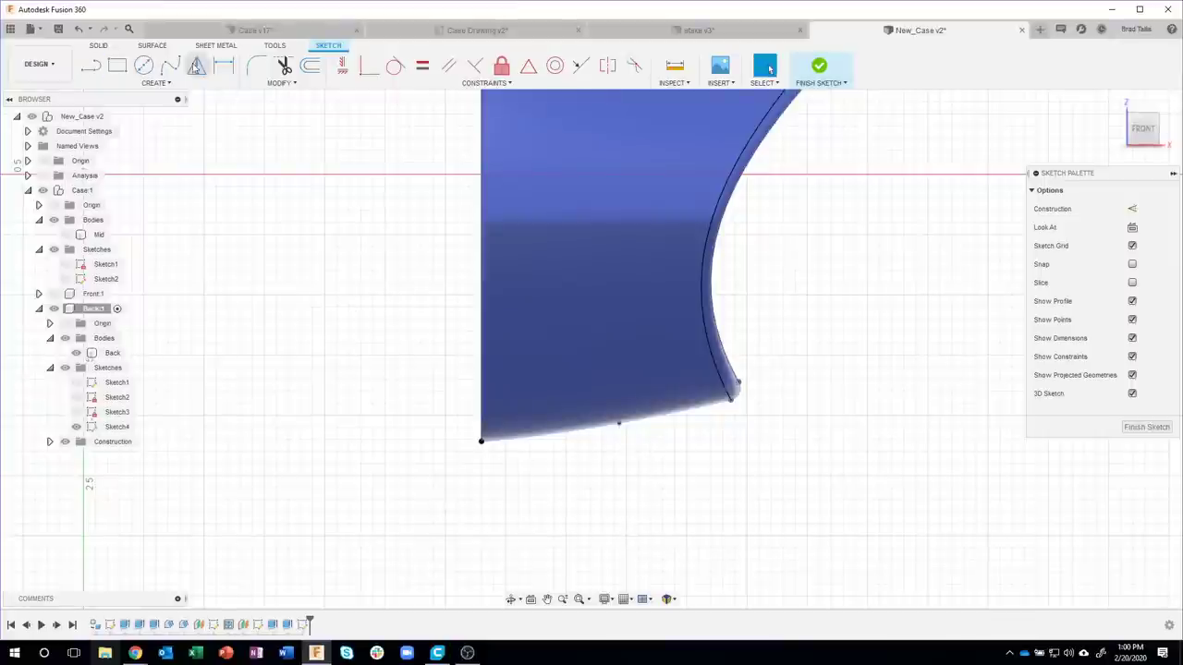
- Give the bottom line an Aligned dimension of 0.75
left_click(219, 71)
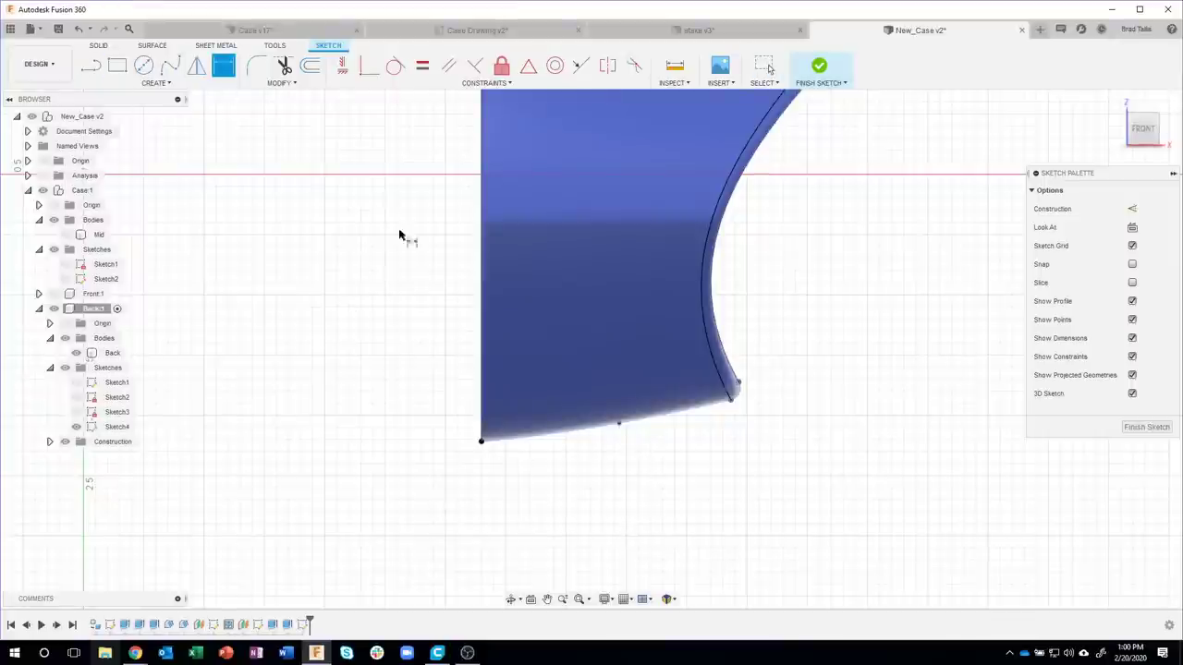
left_click(558, 434)
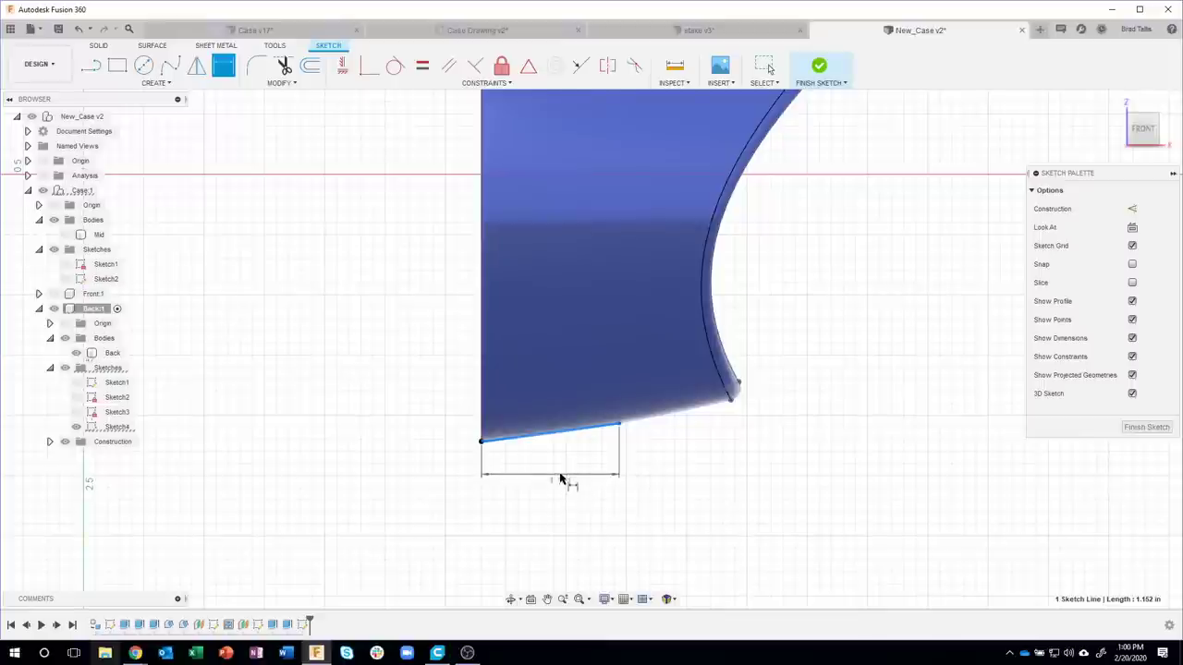
right_click(559, 479)
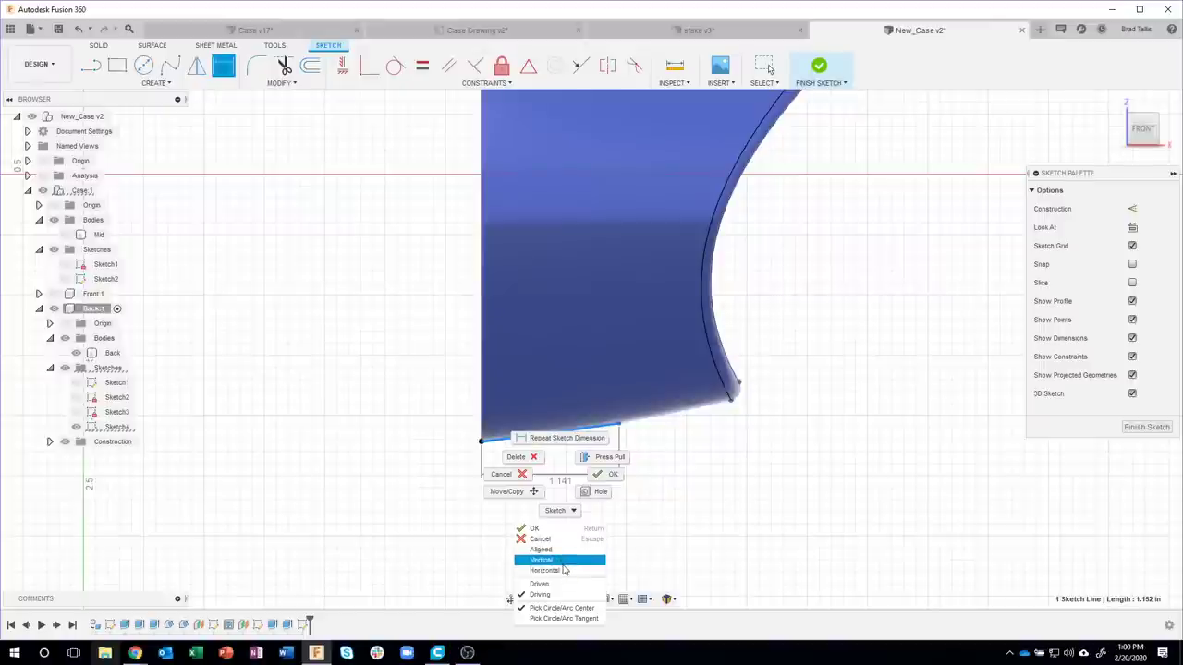
left_click(543, 549)
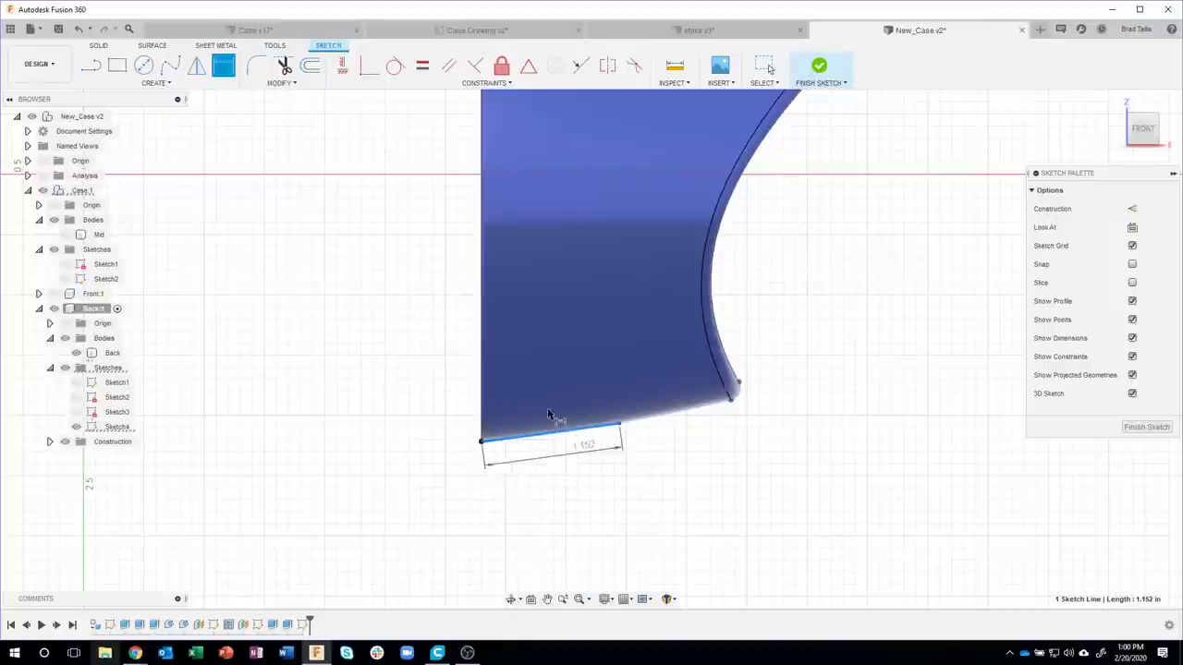
left_click(557, 467)
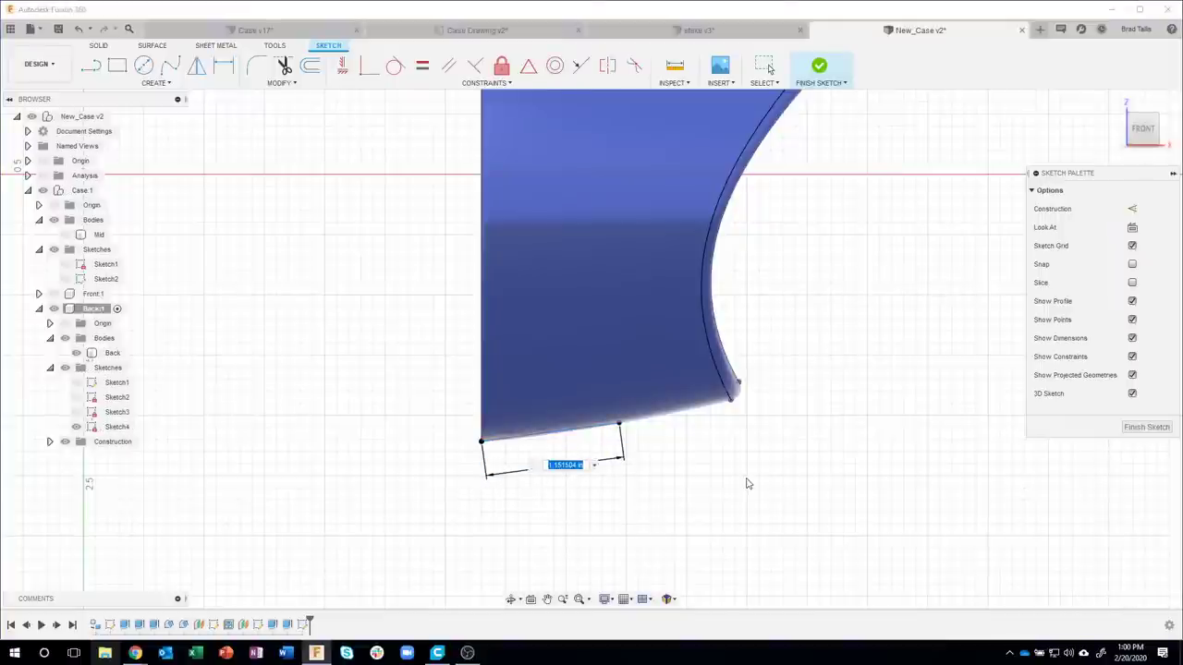
type("0.75")
key("Return")
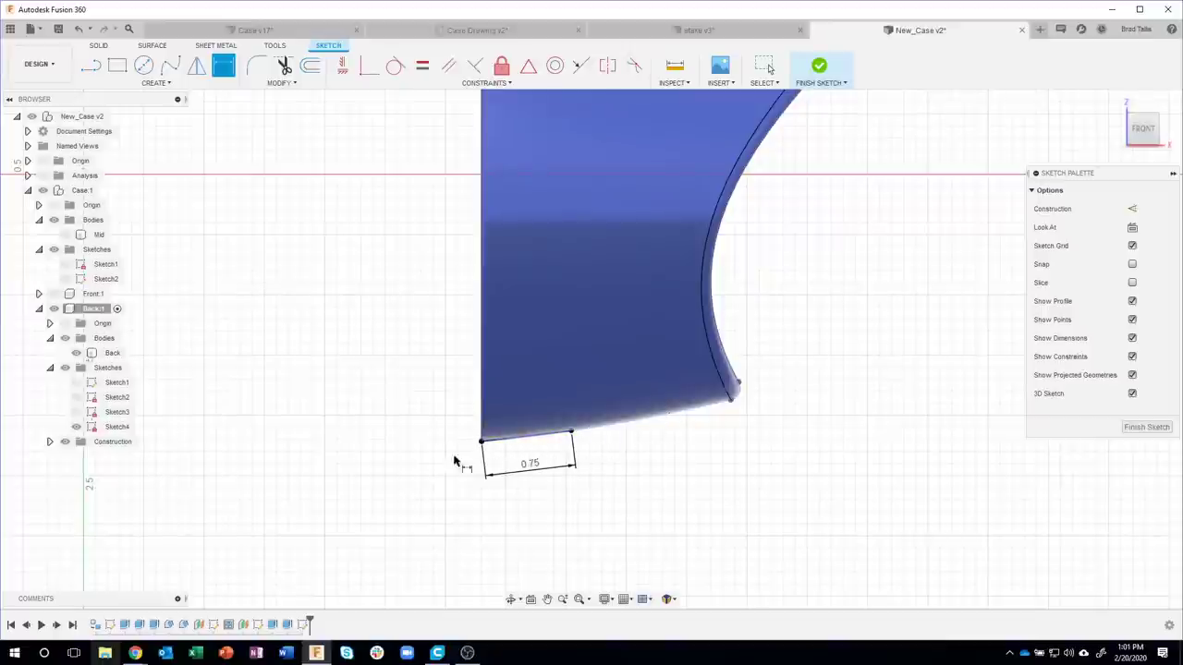
- Draw a 3-point rectangle on the 0.75 line's ends, 2.00 deep below the body, and finish the sketch
left_click(109, 70)
middle_click_drag(433, 389, 409, 283)
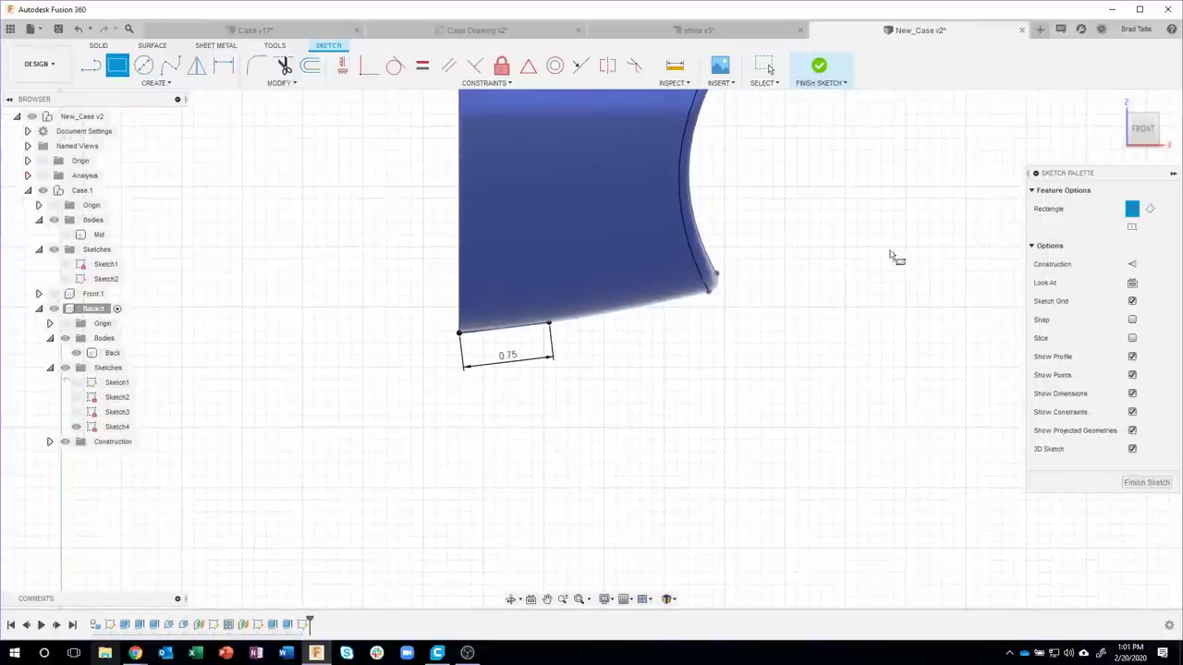
left_click(1151, 210)
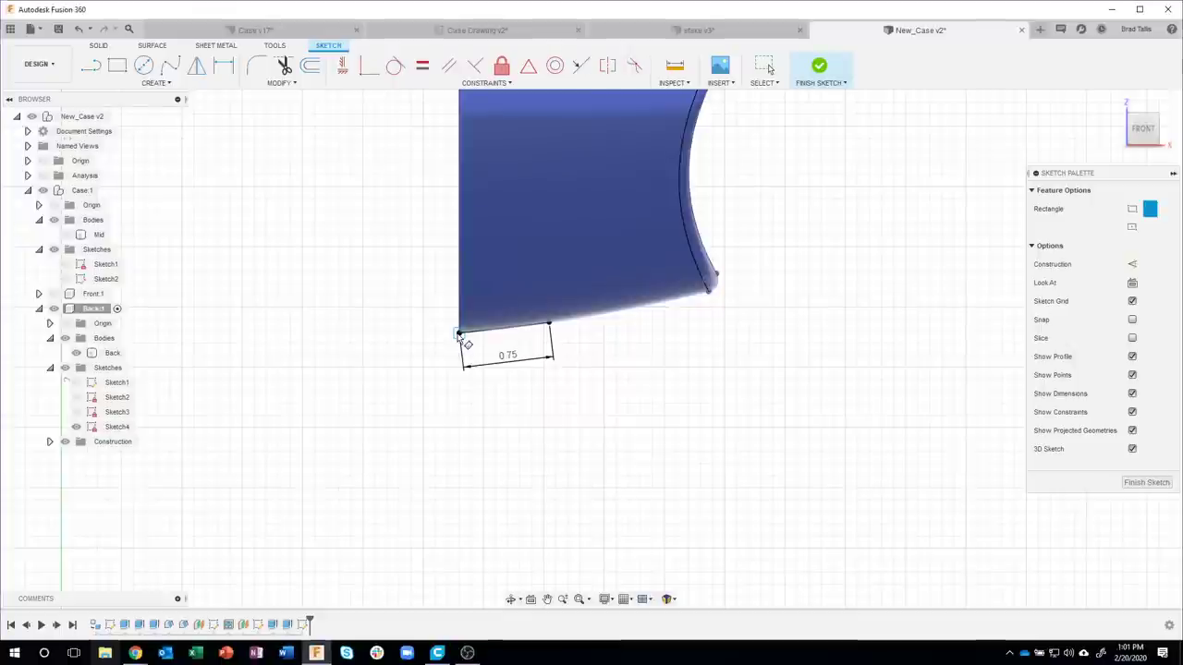
left_click(459, 334)
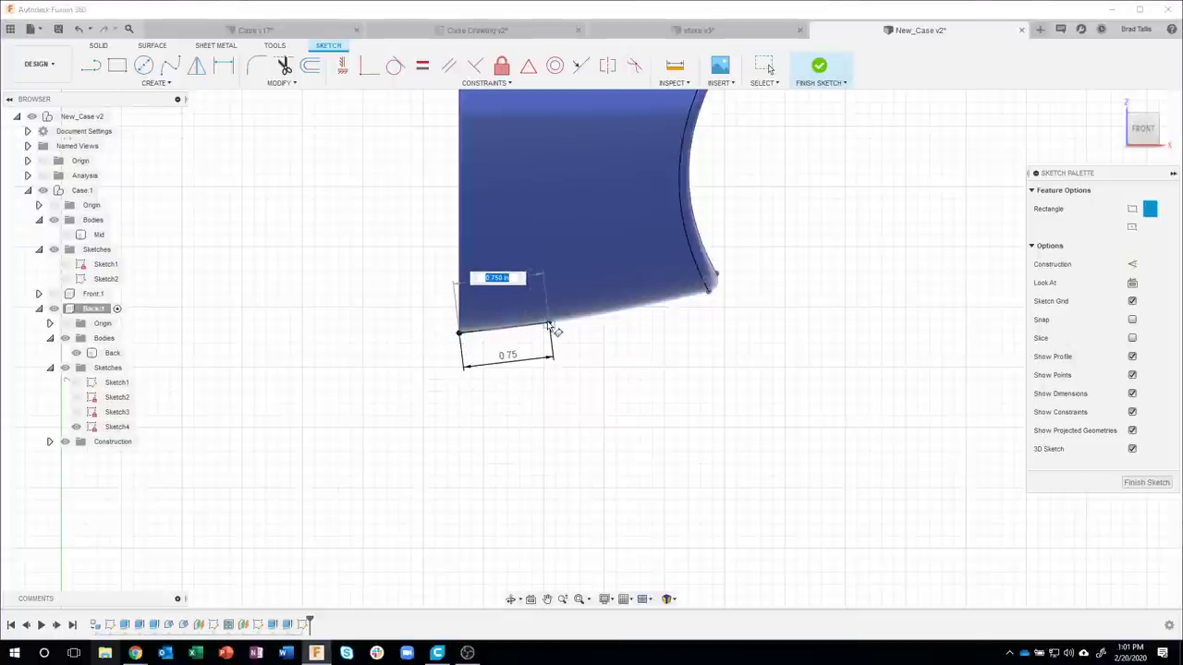
left_click(548, 324)
type("2")
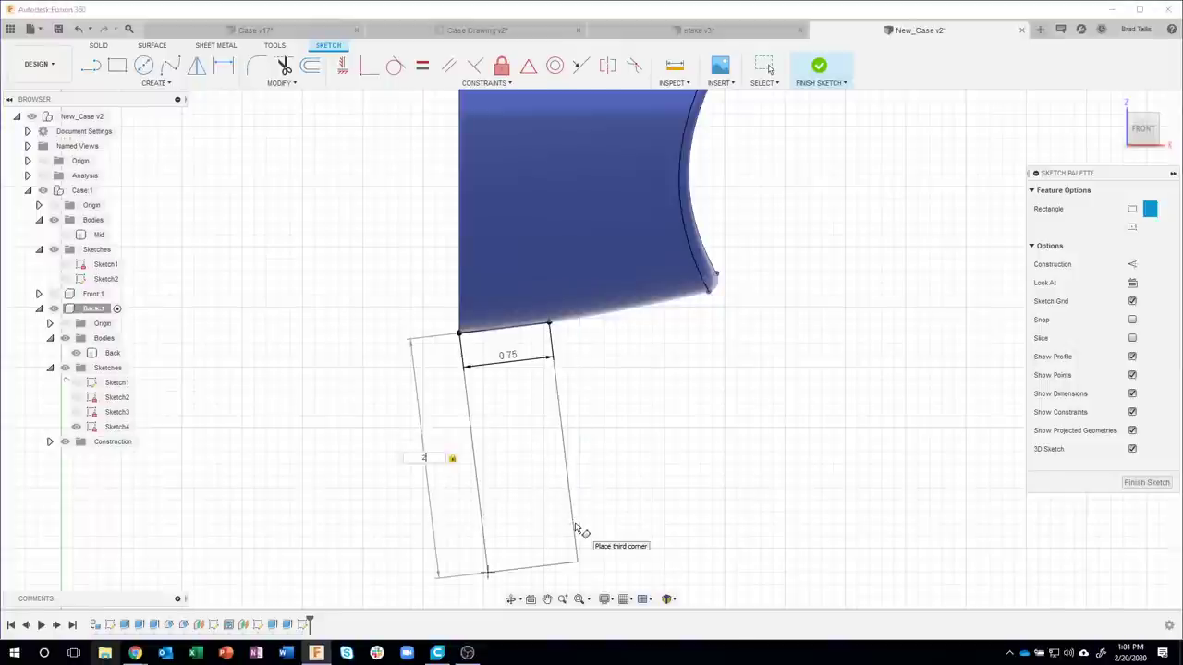
key("Return")
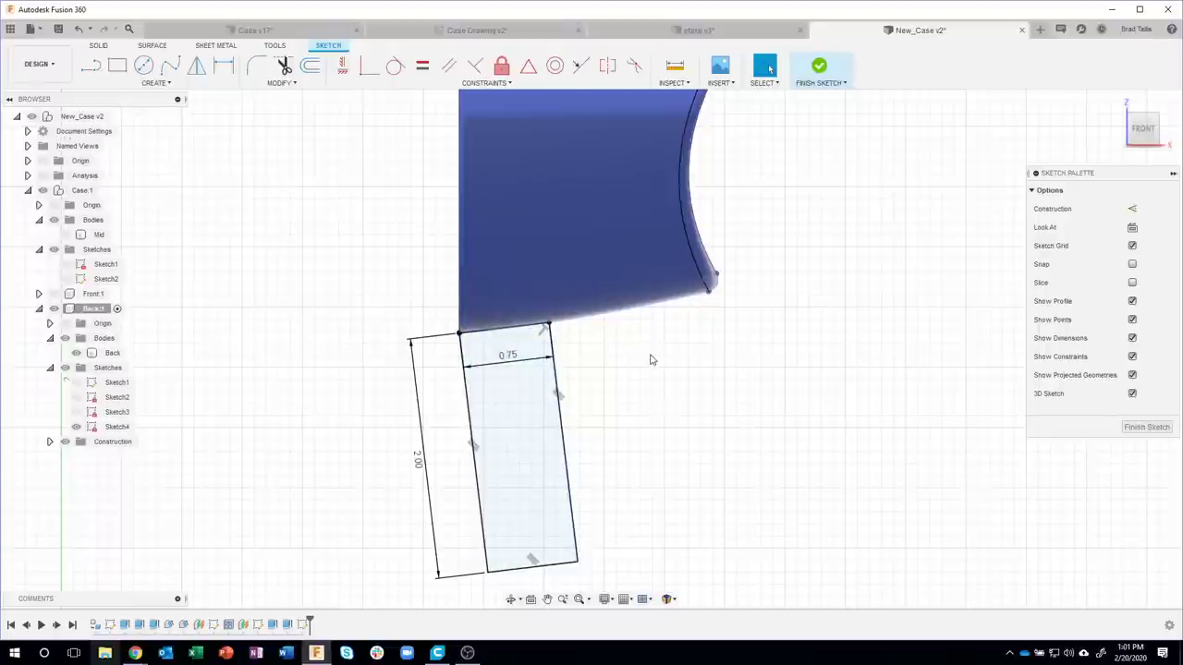
left_click(832, 79)
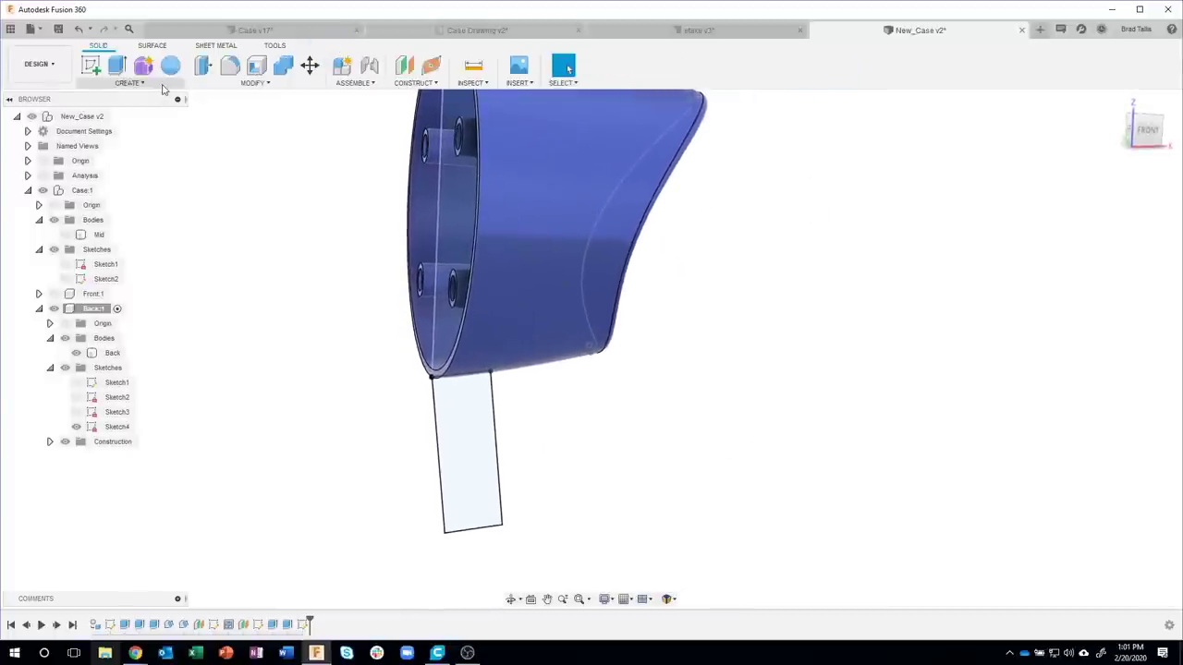
- Revolve the Sketch4 rectangle 360° about its side edge into a new Body2 cylinder
left_click(140, 83)
left_click(103, 172)
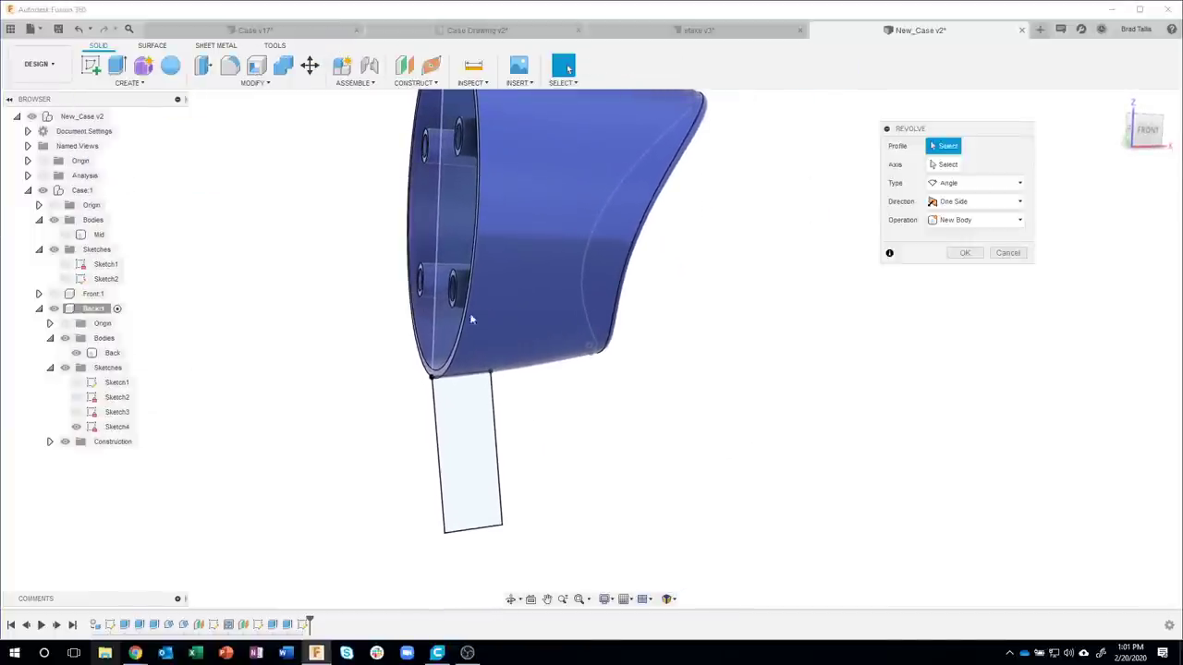
left_click(439, 455)
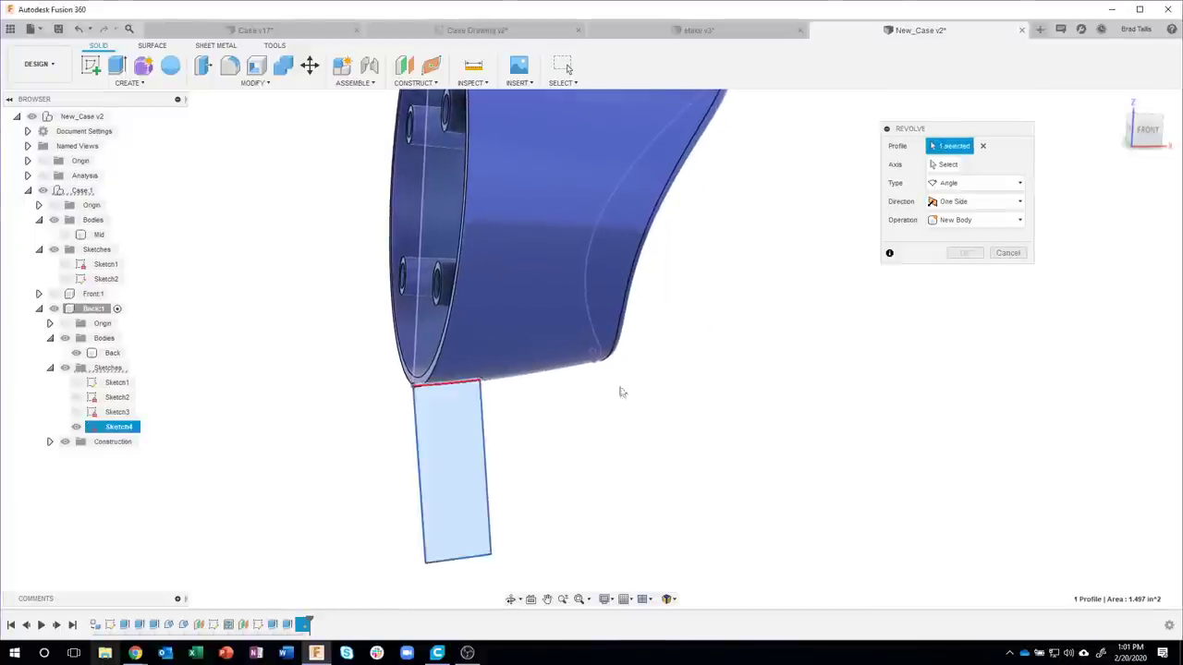
left_click(948, 164)
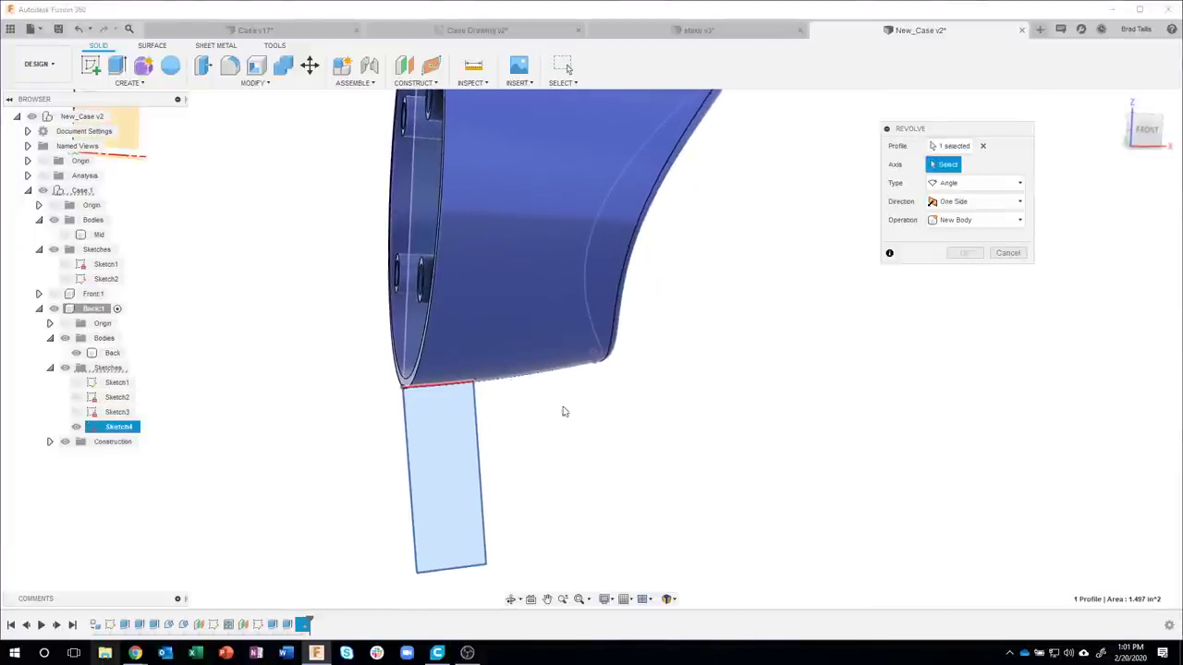
left_click(479, 441)
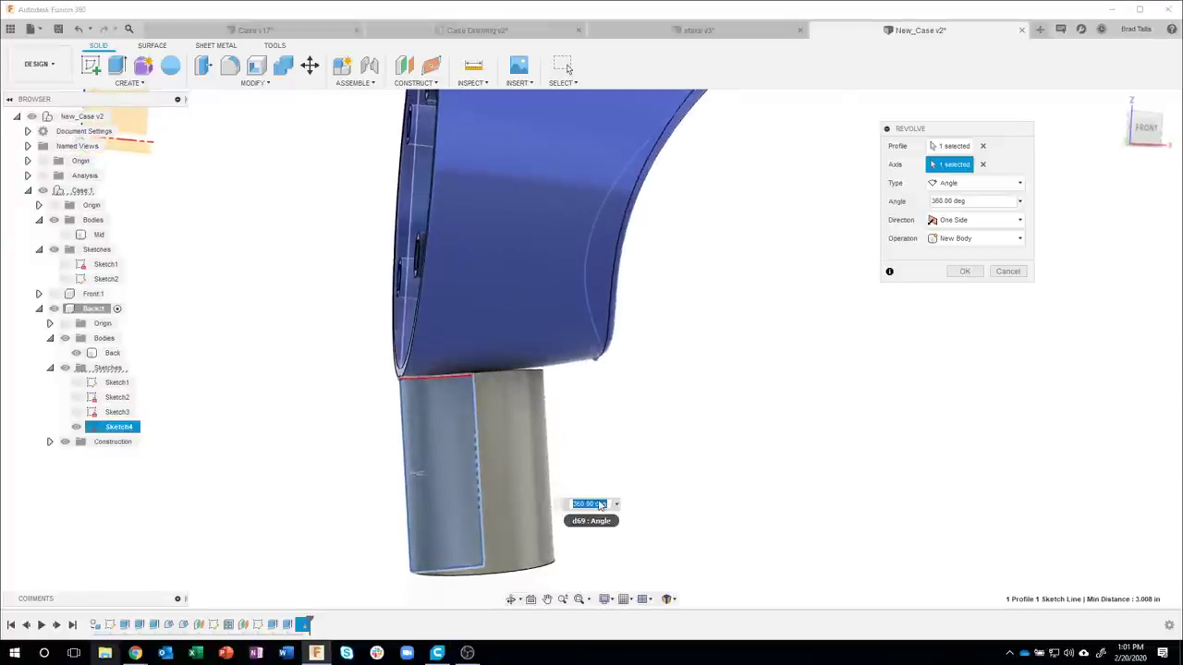
mouse_move(600, 505)
middle_mouse_down("shift")
mouse_move(484, 380)
mouse_move(405, 386)
mouse_move(362, 365)
mouse_move(410, 375)
mouse_move(452, 411)
mouse_move(483, 497)
mouse_move(688, 444)
mouse_move(905, 304)
mouse_move(893, 286)
middle_mouse_up("shift")
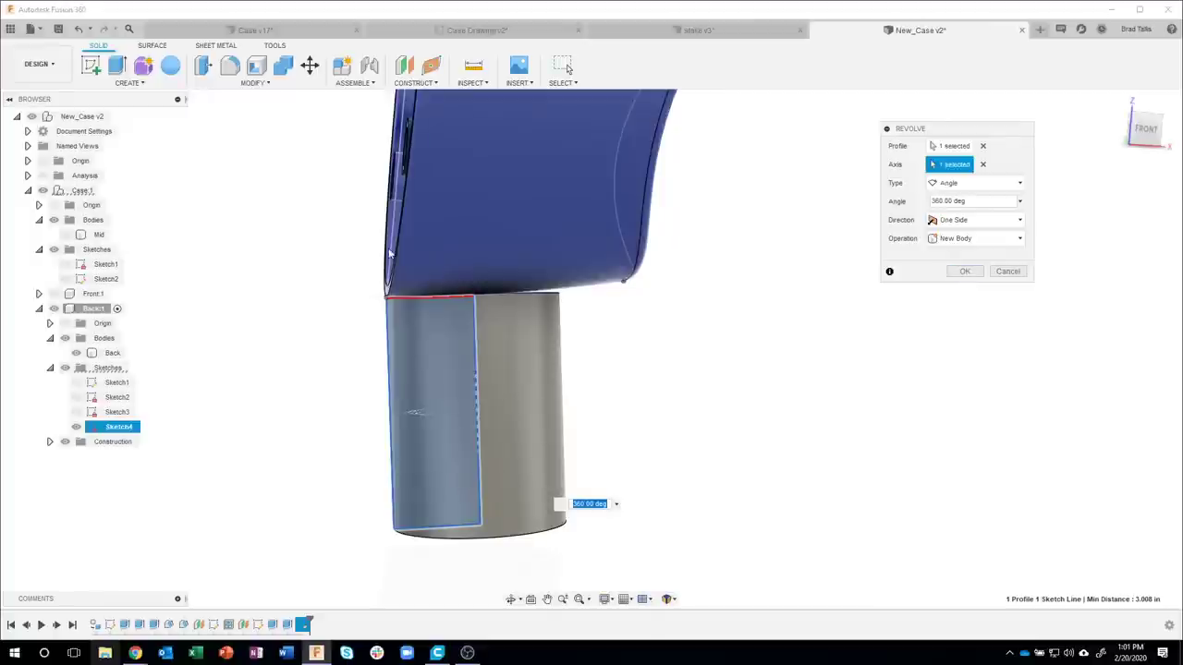
left_click(961, 272)
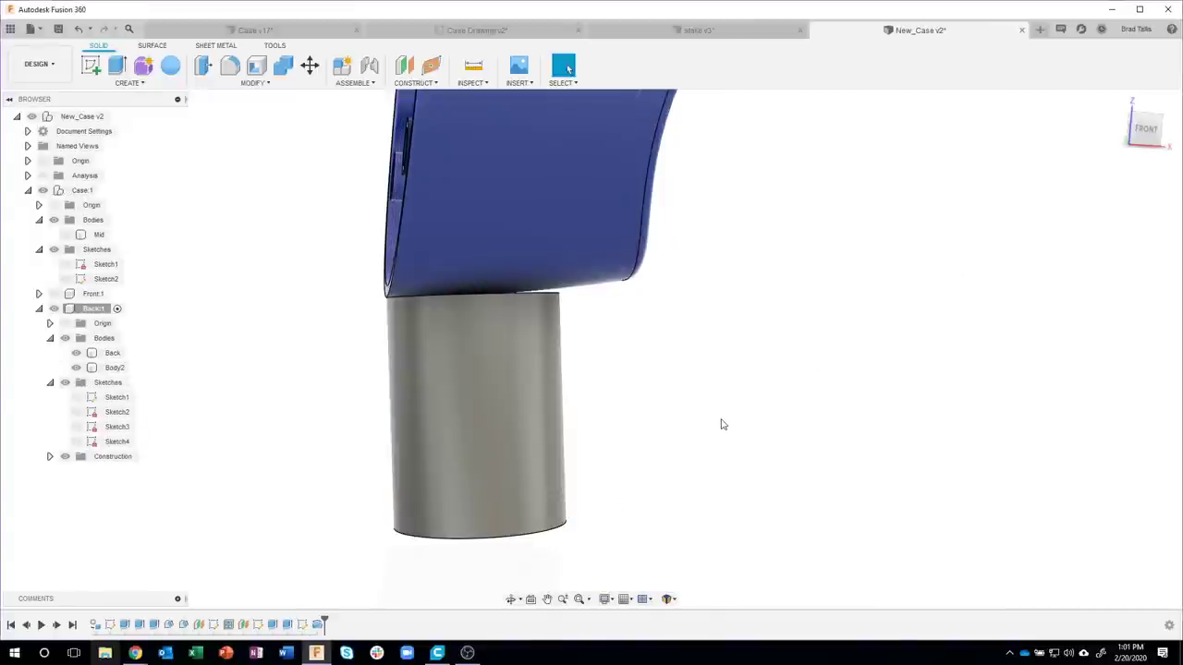
mouse_move(721, 423)
middle_mouse_down("shift")
mouse_move(558, 384)
mouse_move(462, 517)
middle_mouse_up("shift")
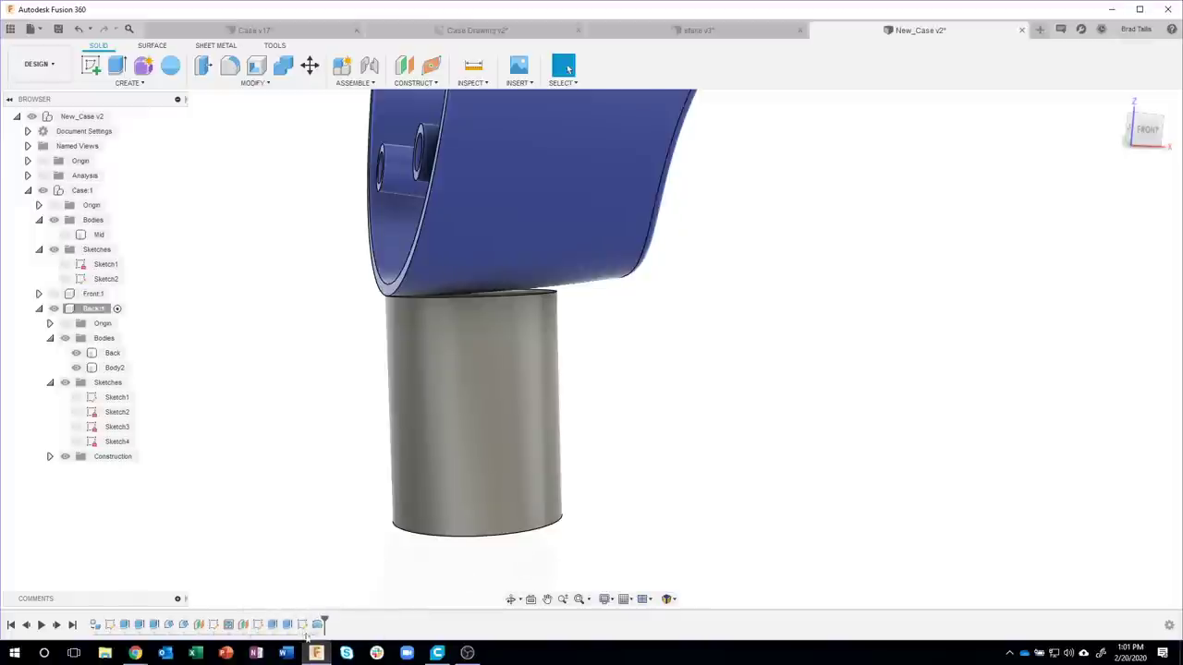
double_click(303, 626)
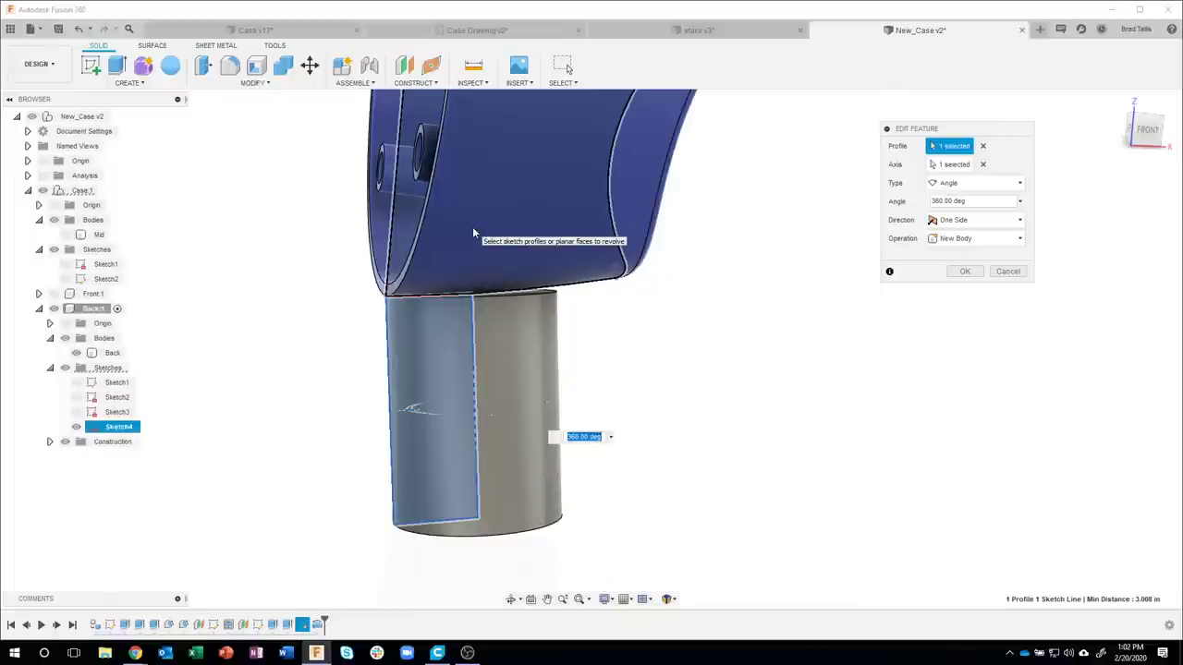
left_click(977, 238)
left_click(945, 239)
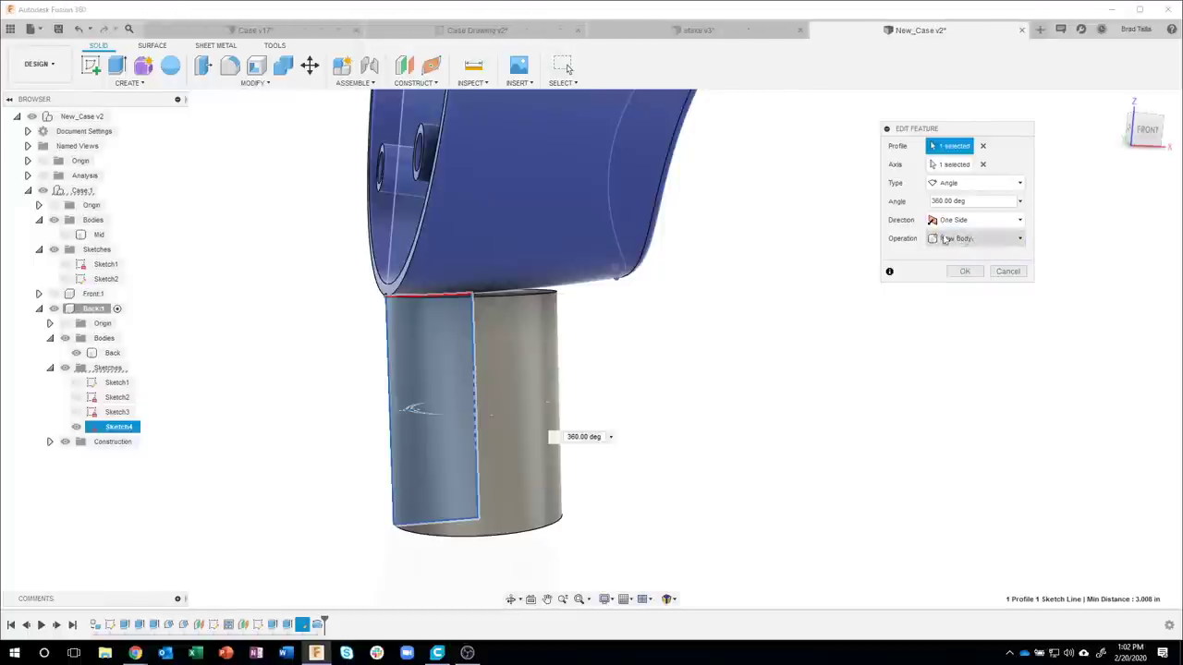
left_click(964, 271)
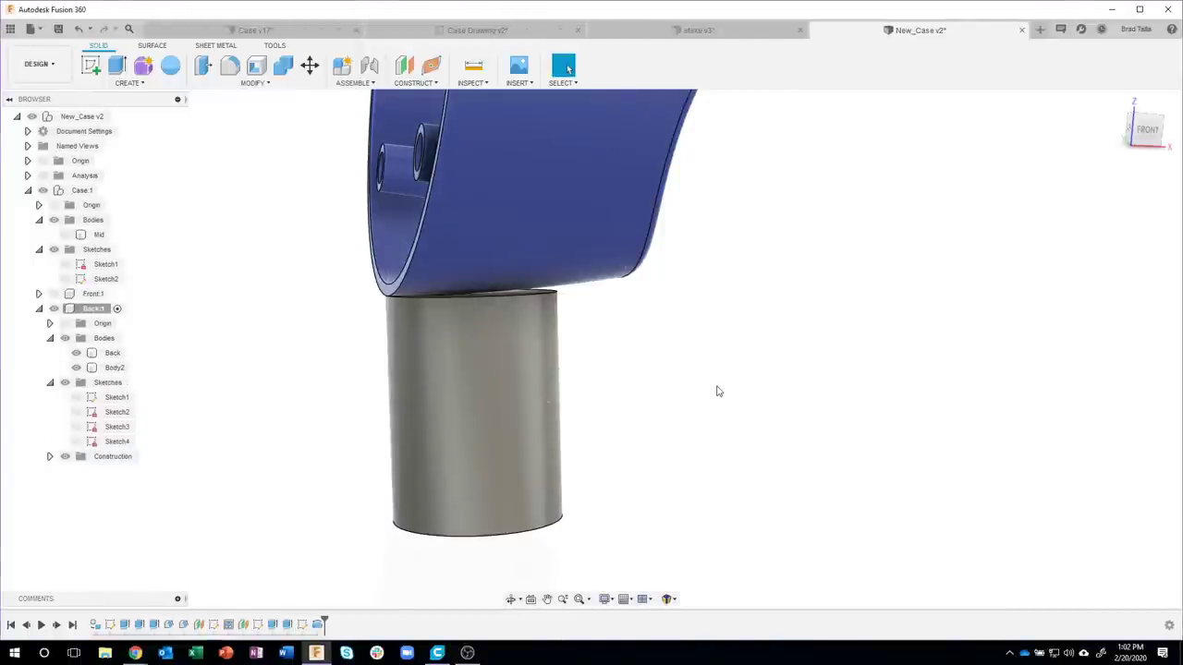
mouse_move(699, 391)
middle_mouse_down("shift")
mouse_move(575, 319)
mouse_move(604, 311)
mouse_move(528, 298)
mouse_move(623, 306)
mouse_move(715, 335)
middle_mouse_up("shift")
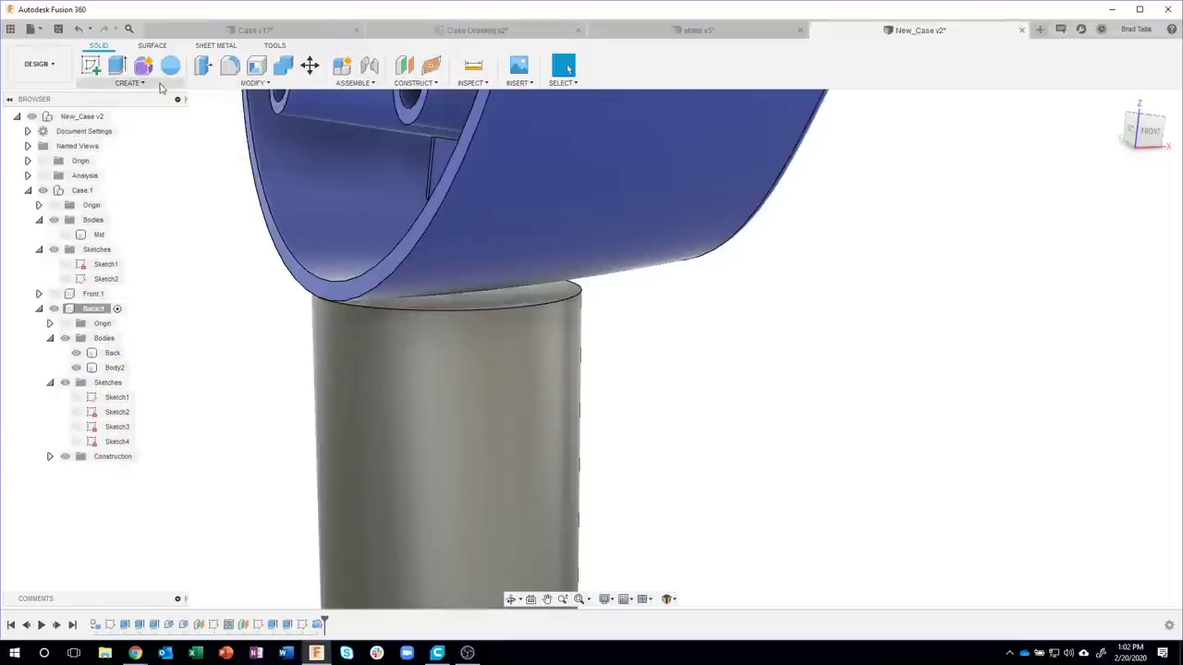
- Replace Body2's flat top face with the Back shell's curved underside
left_click(200, 84)
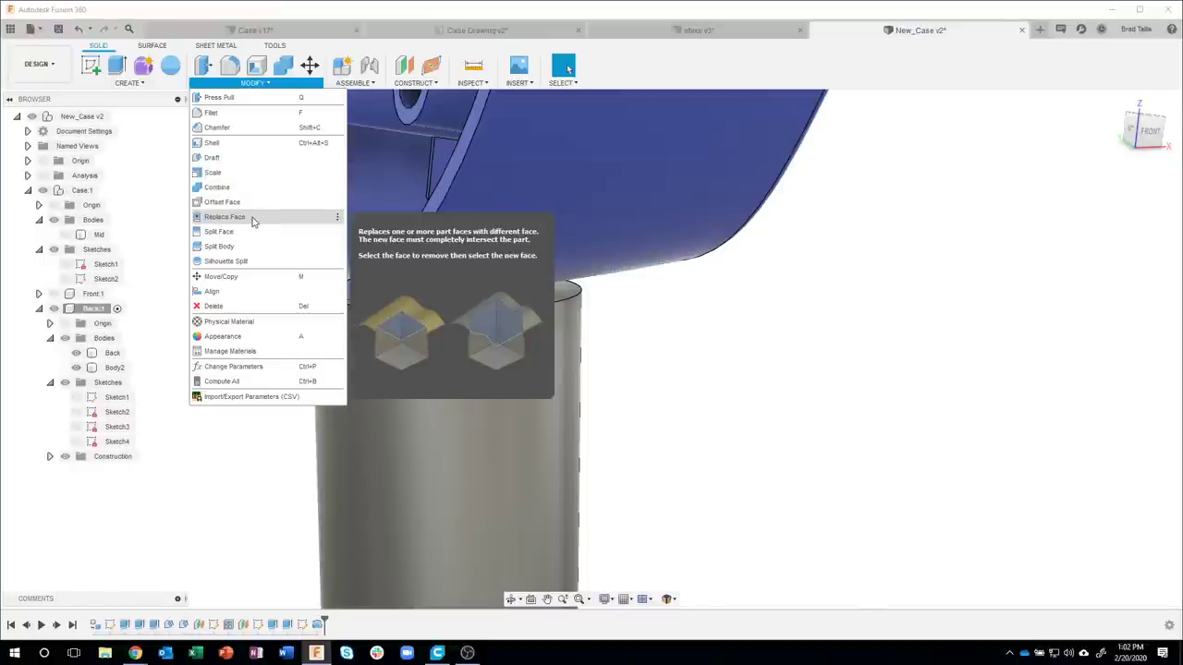
left_click(253, 218)
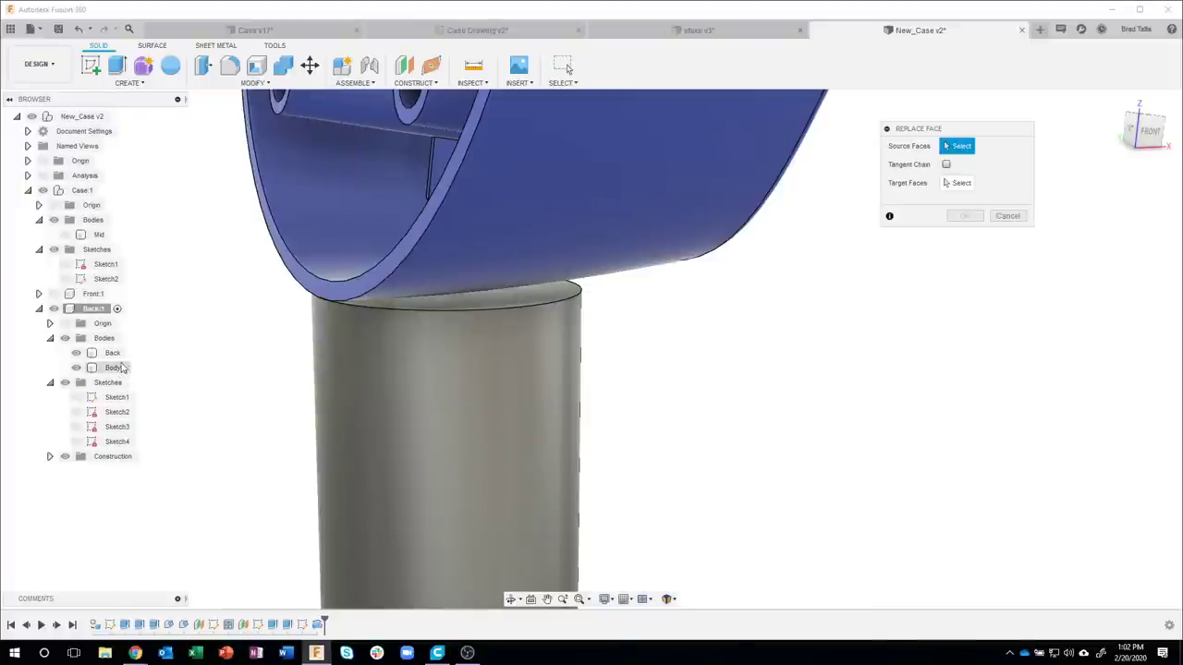
left_click(114, 353)
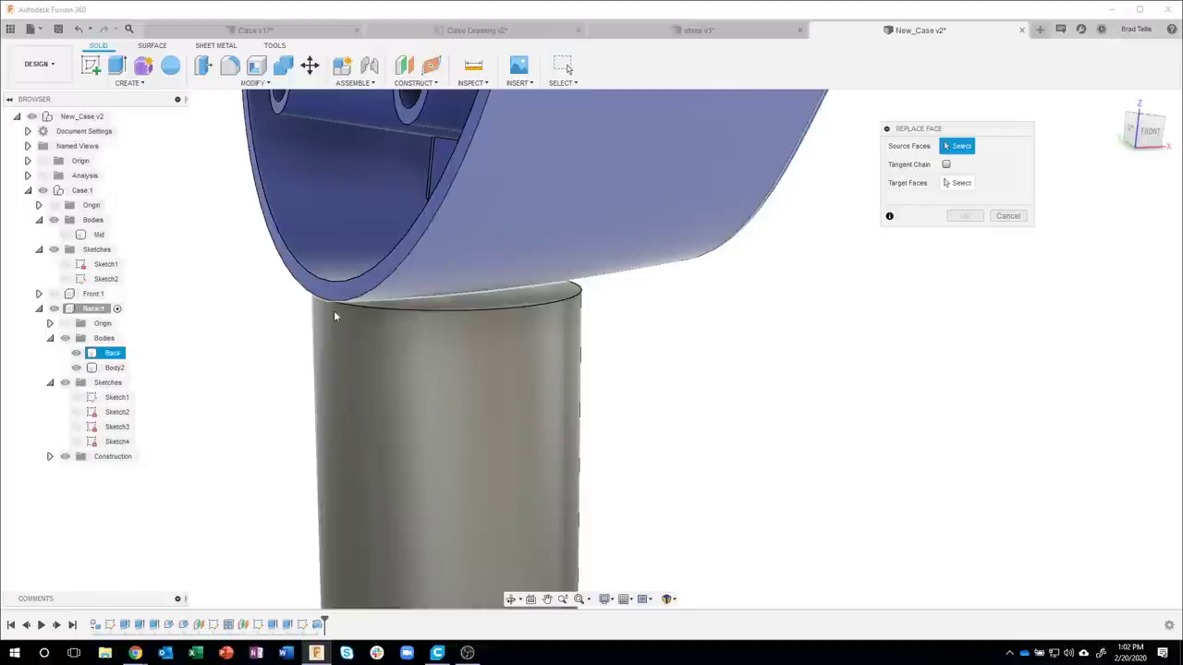
left_click(115, 368)
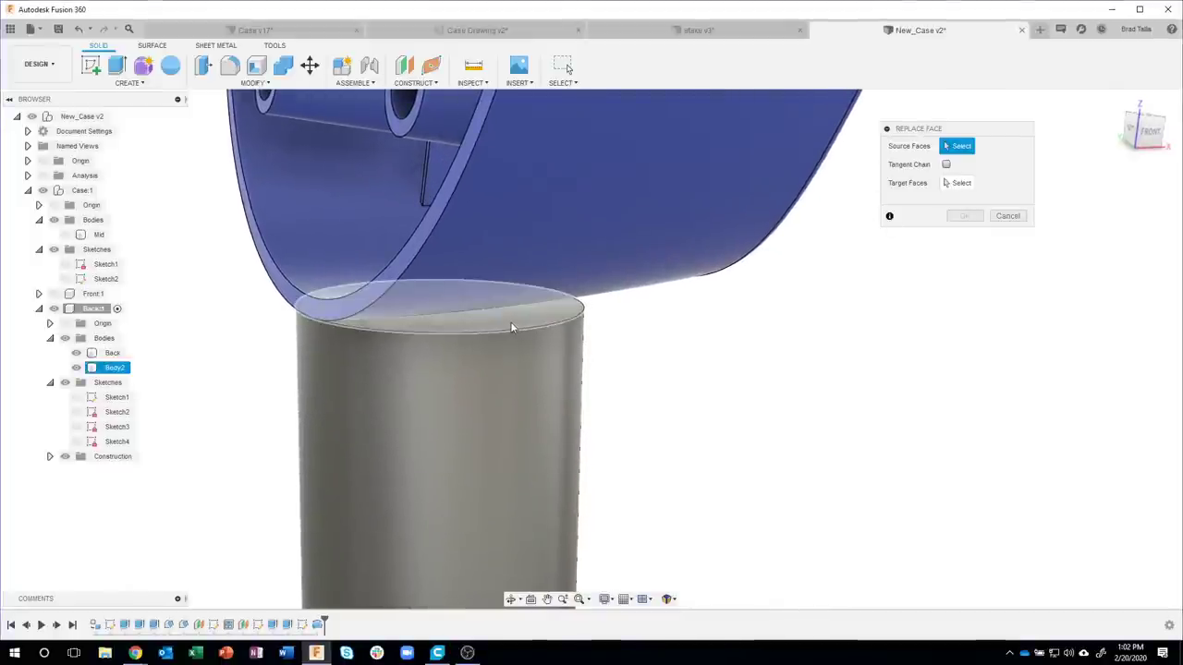
left_click(514, 325)
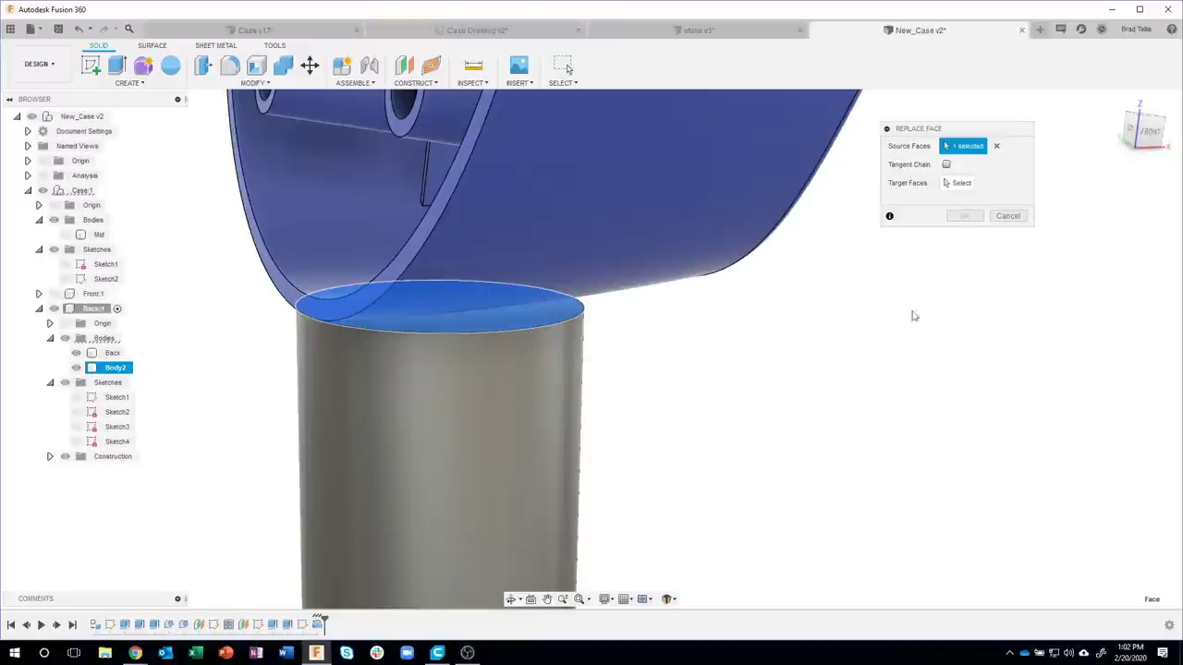
left_click(958, 182)
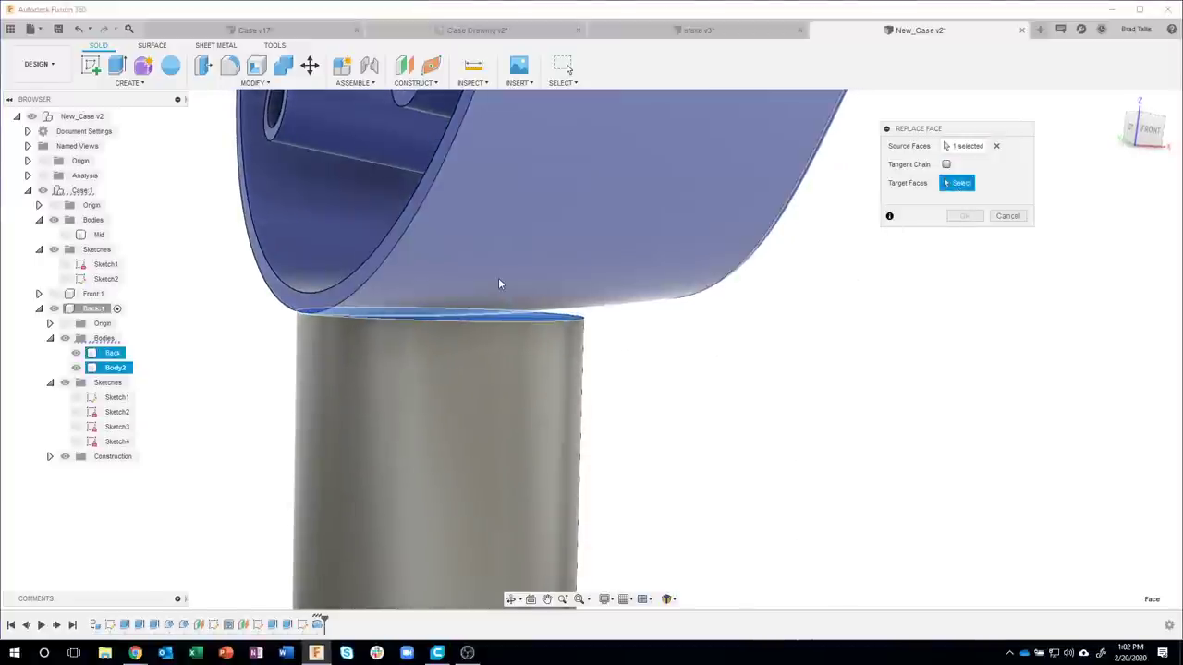
left_click(525, 289)
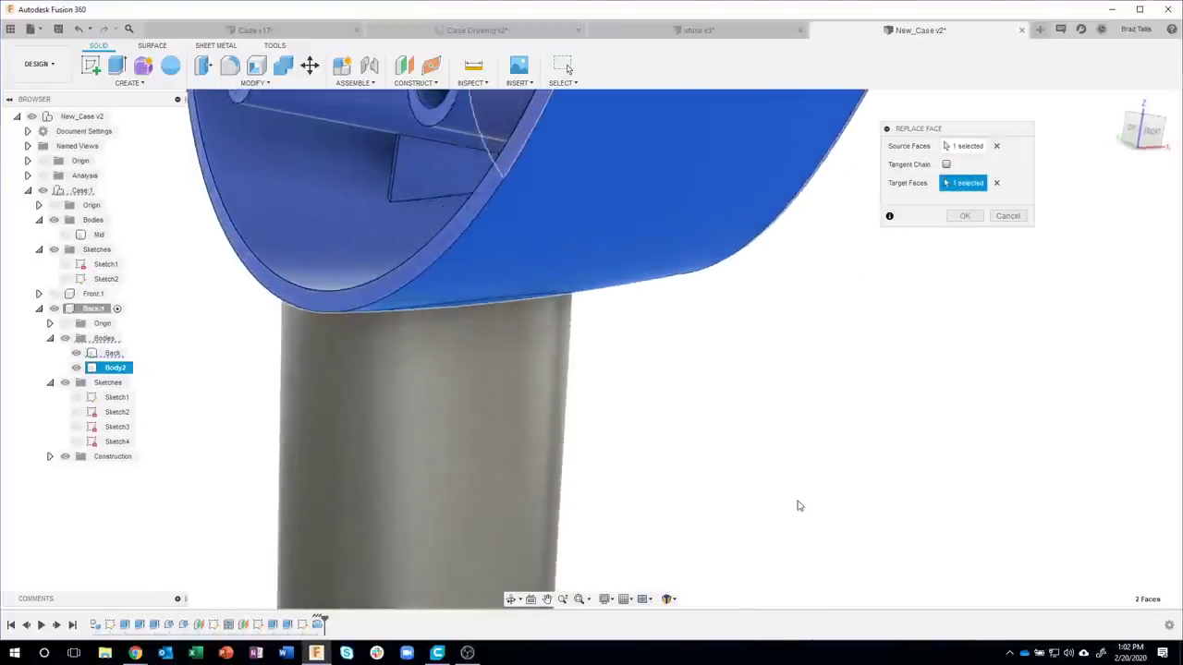
left_click(964, 216)
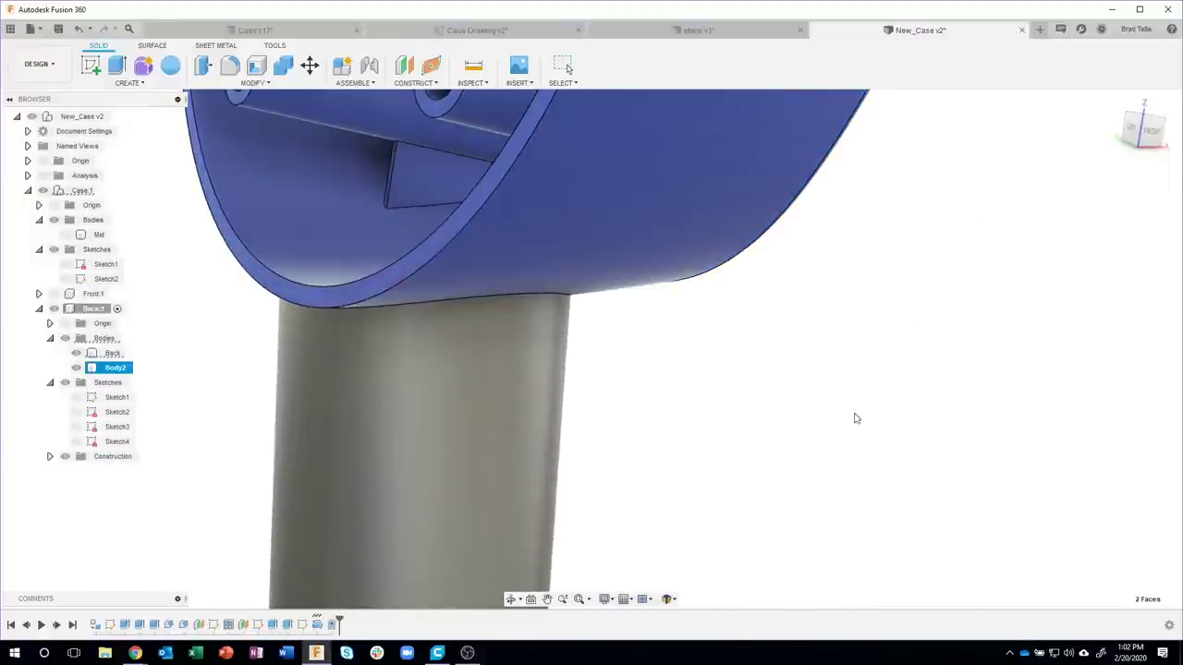
middle_click_drag(855, 419, 309, 391, "shift")
left_click(501, 248)
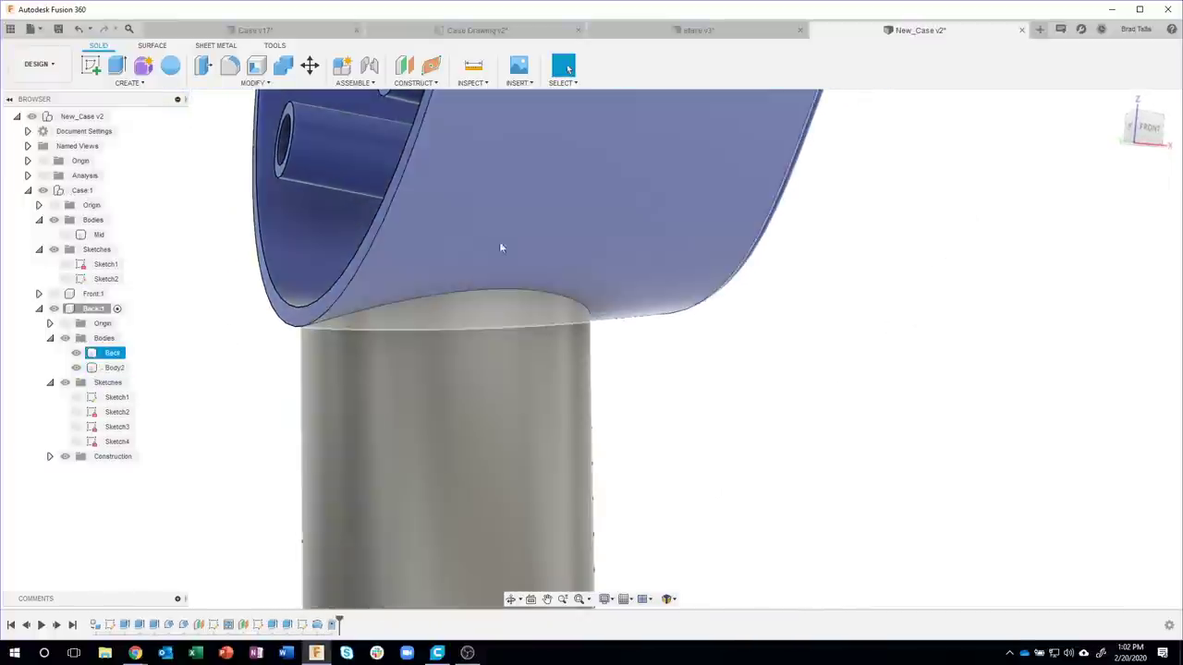
left_click(76, 353)
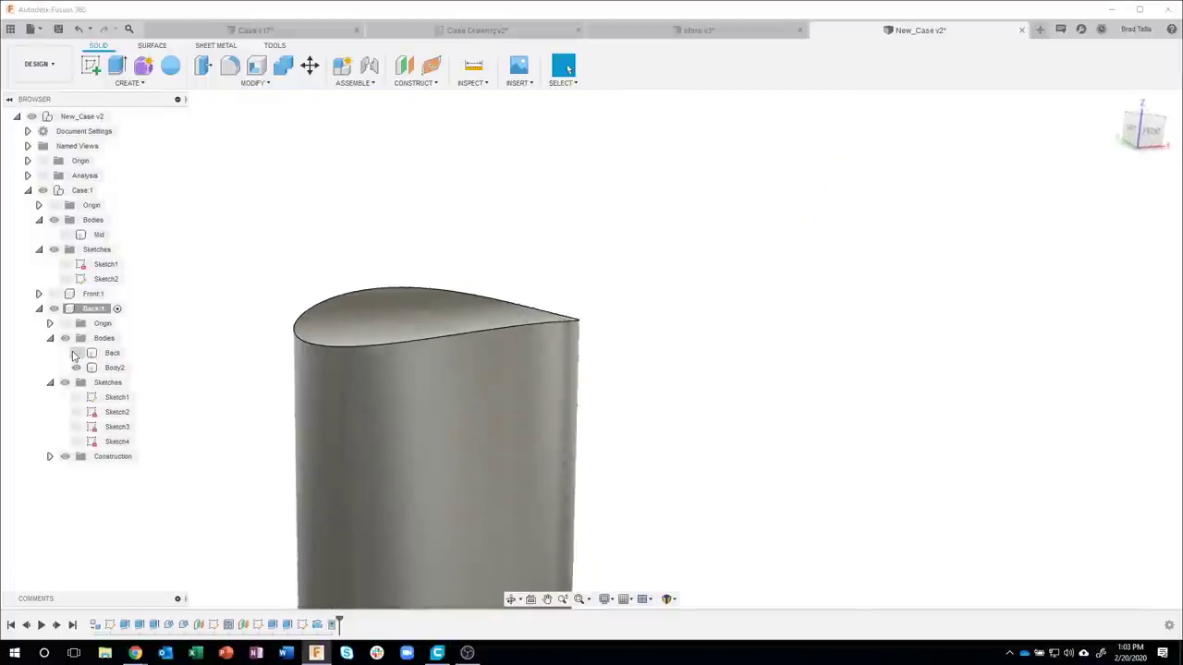
left_click(76, 354)
left_click(429, 388)
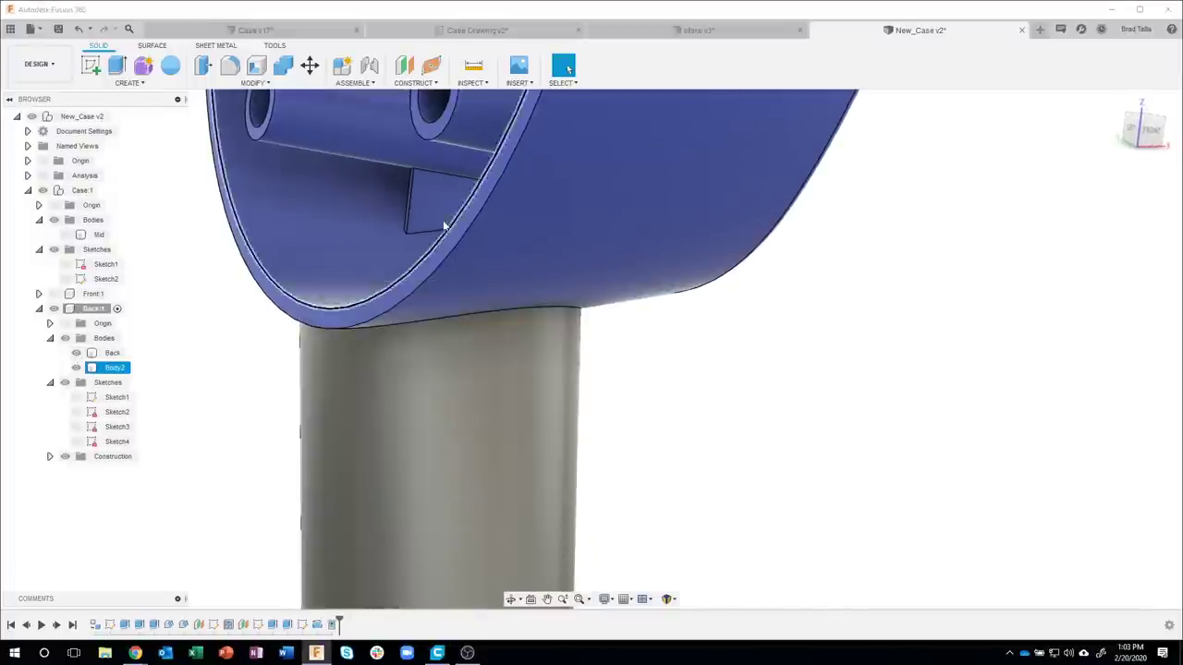
left_click(610, 393)
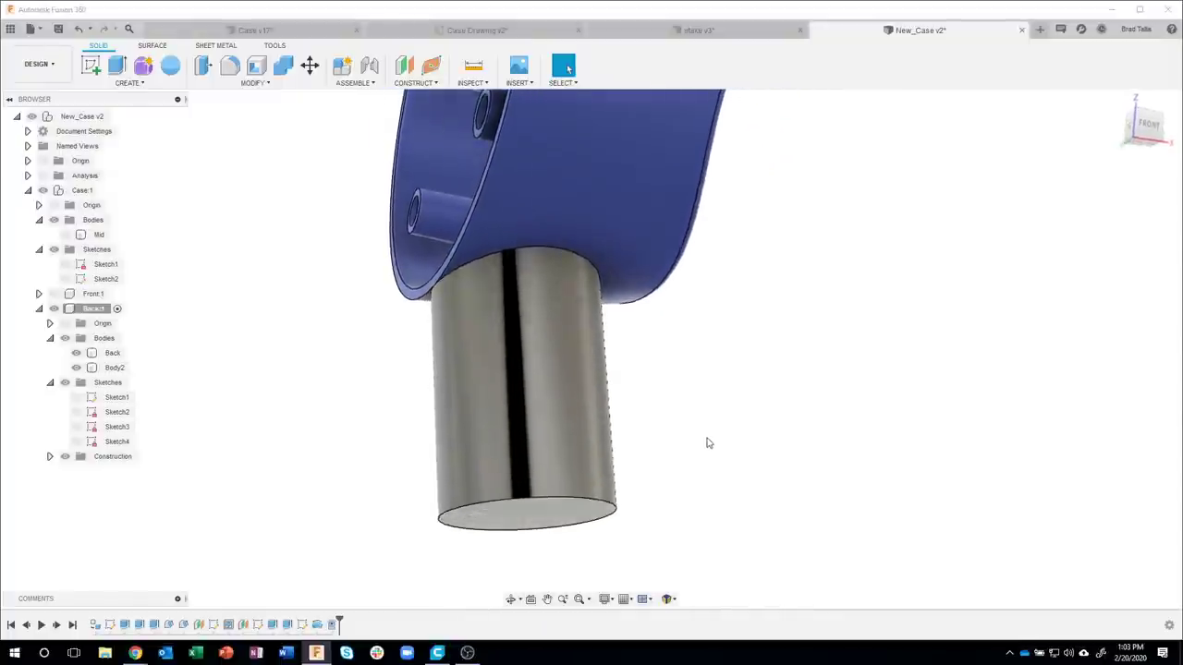
- Fillet the post's bottom circular edge with a 0.75 in radius
left_click(510, 487)
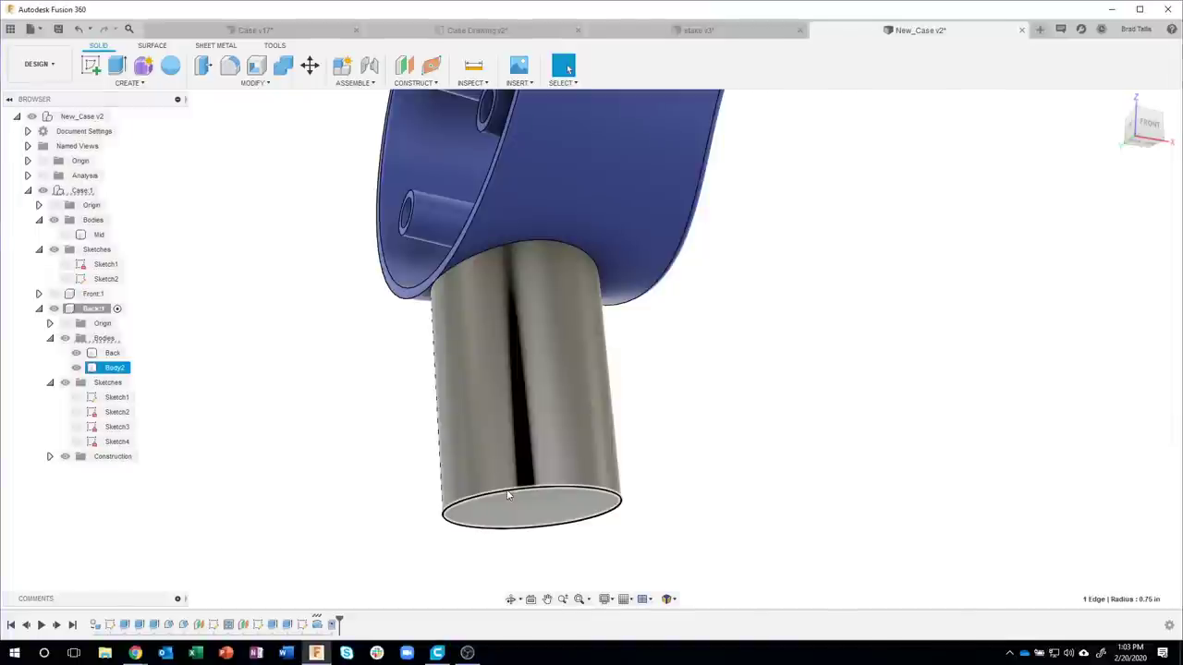
right_click(507, 496)
left_click(483, 555)
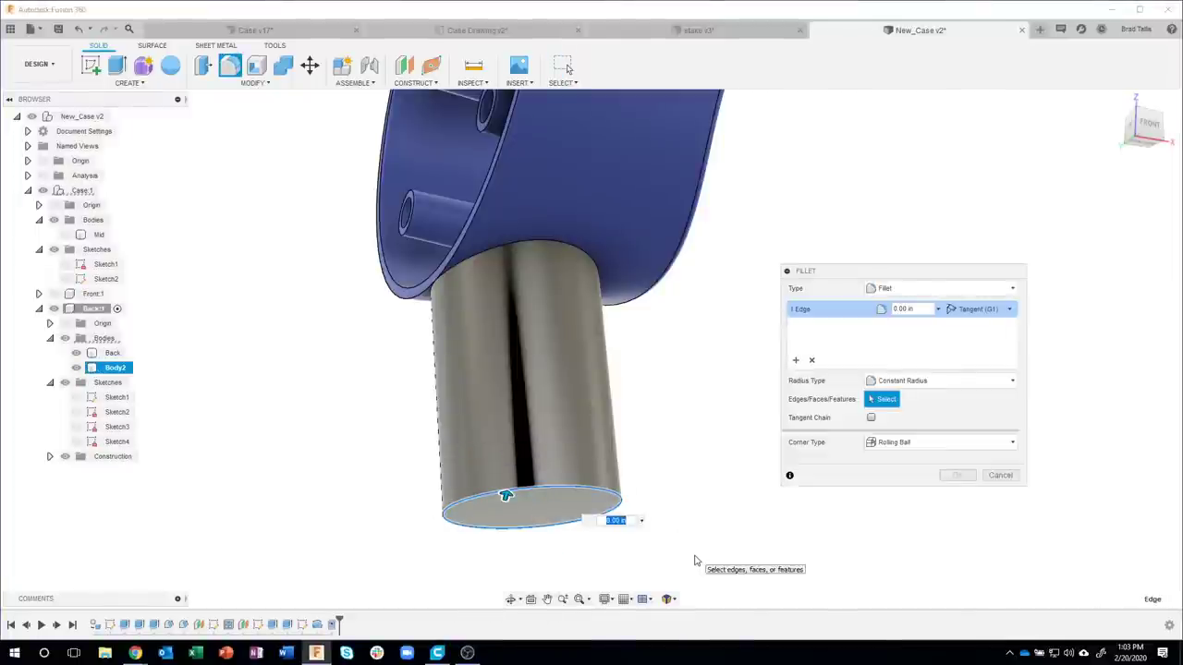
left_click(641, 522)
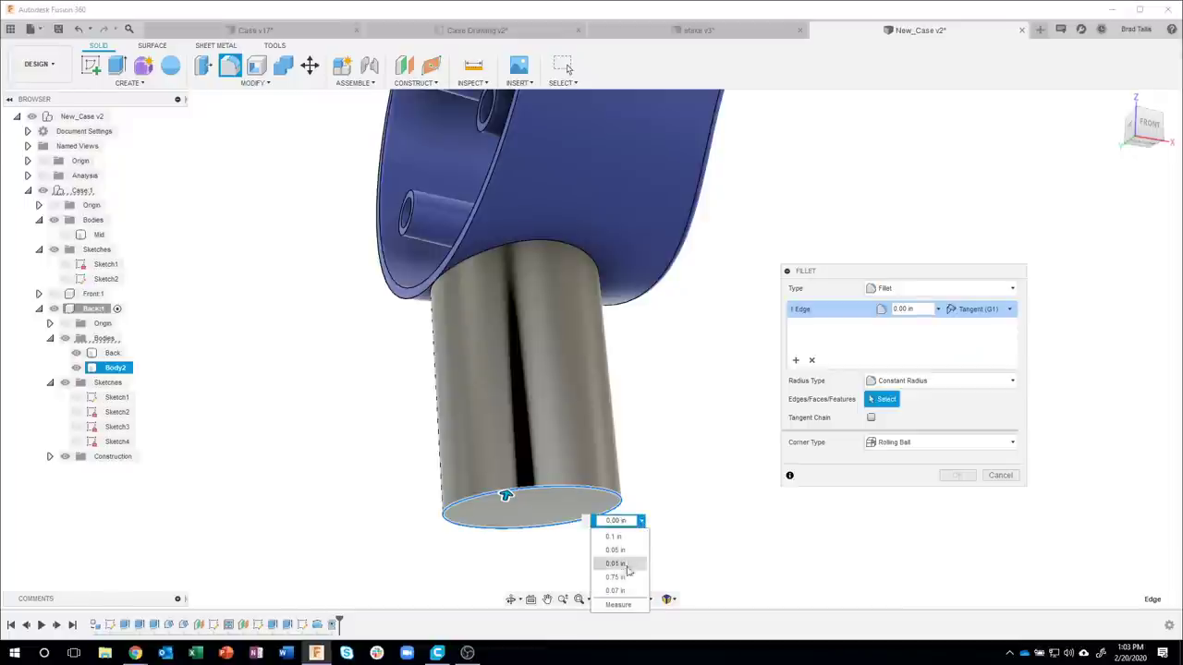
left_click(616, 605)
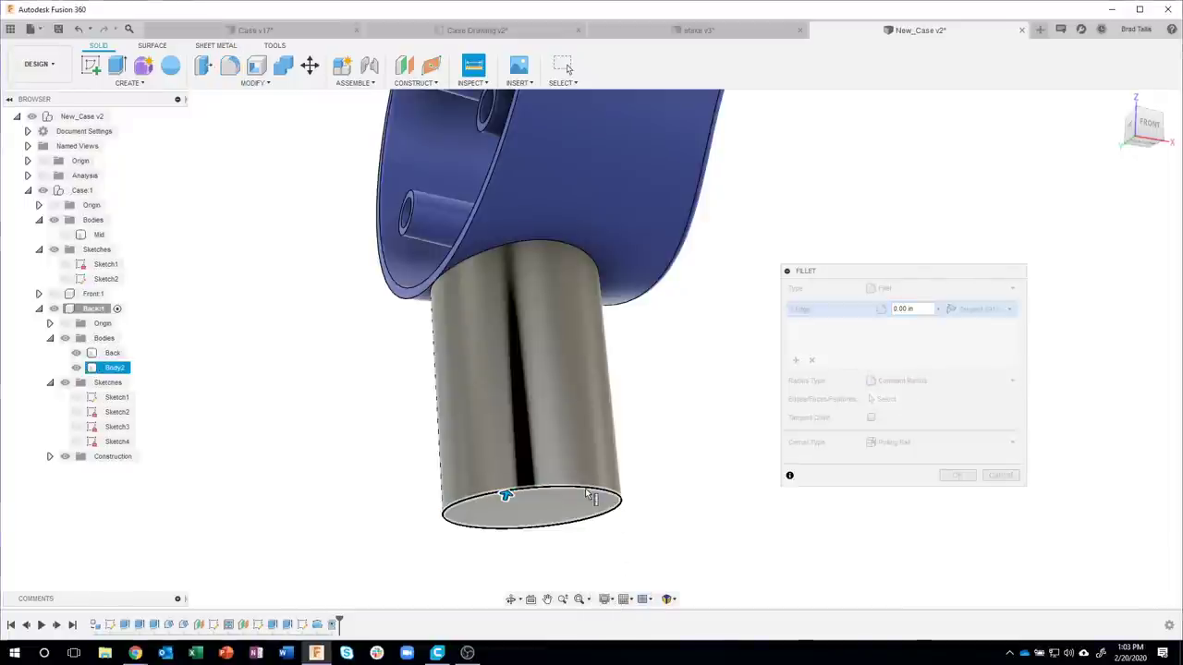
left_click(585, 494)
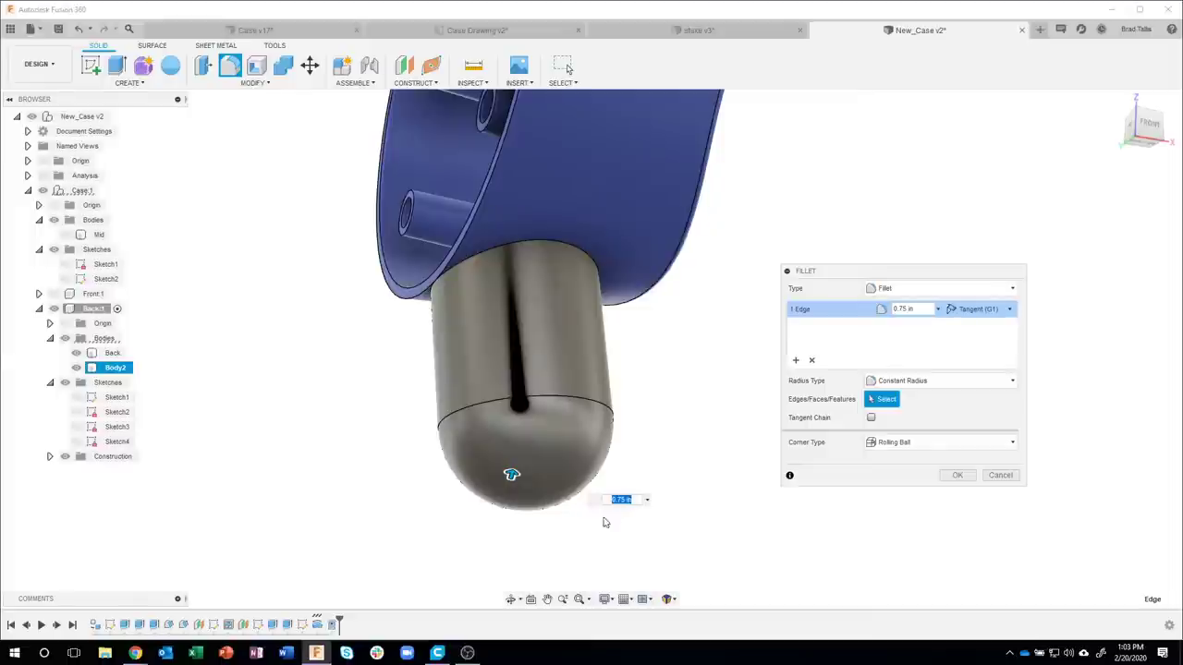
middle_click_drag(623, 515, 950, 483, "shift")
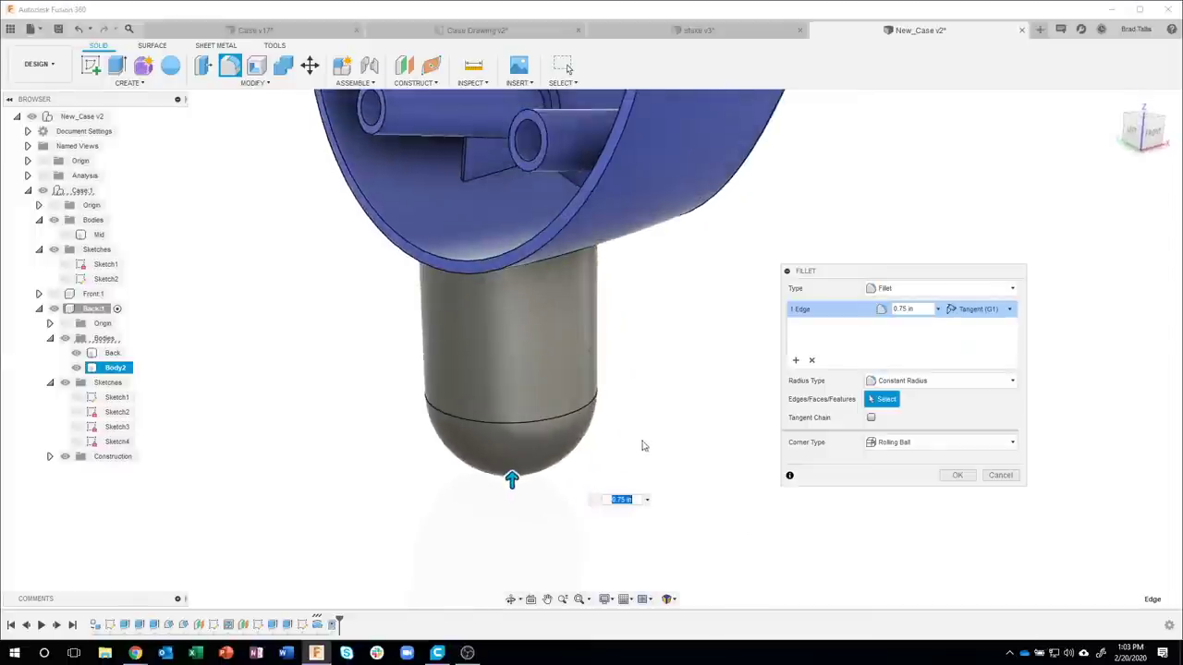
left_click(956, 477)
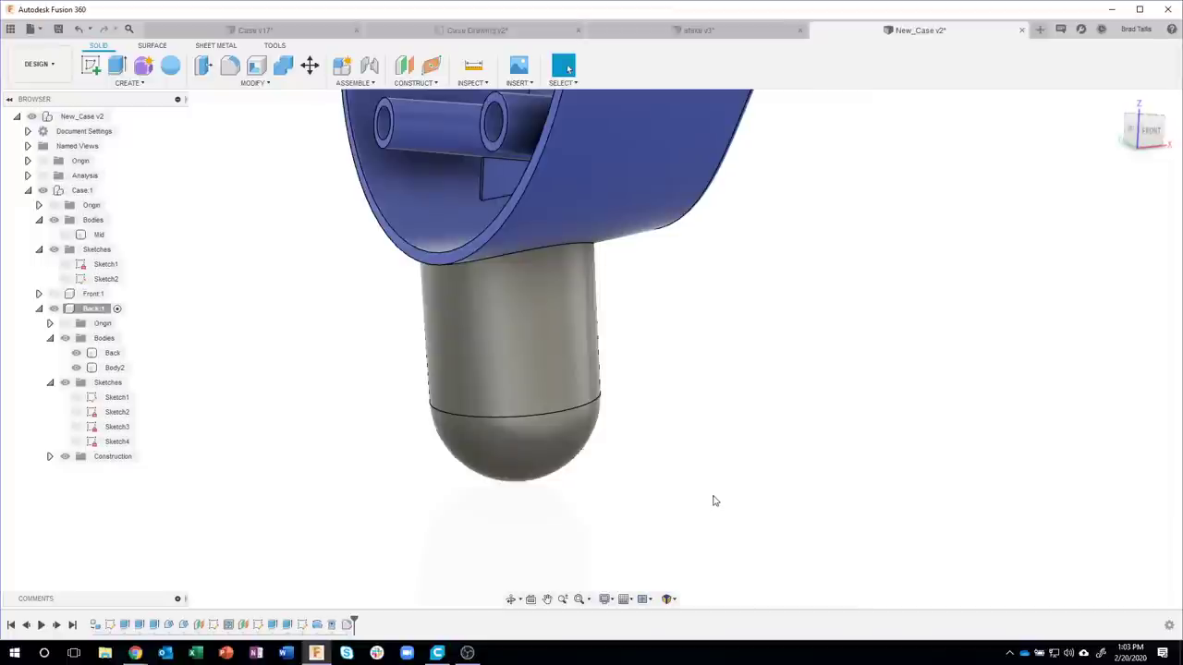
- Split Body2 lengthwise with a vertical origin plane, producing a Body3 half
mouse_move(684, 462)
middle_mouse_down("shift")
mouse_move(656, 459)
mouse_move(633, 401)
mouse_move(578, 361)
mouse_move(634, 396)
mouse_move(517, 365)
middle_mouse_up("shift")
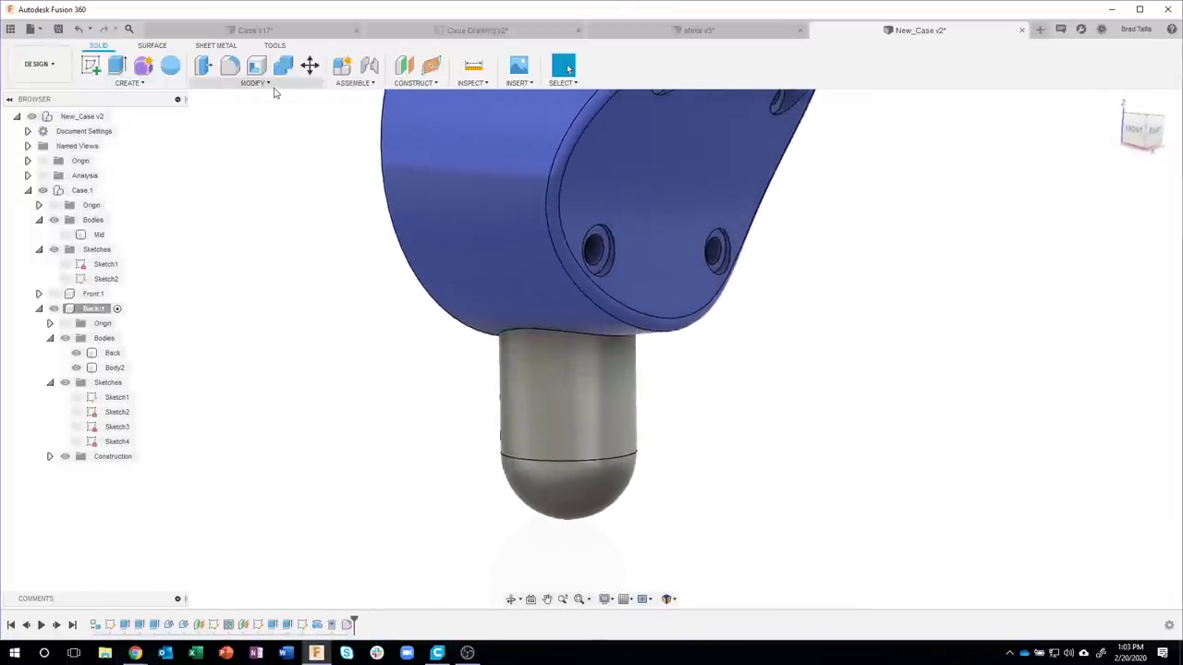
left_click(271, 86)
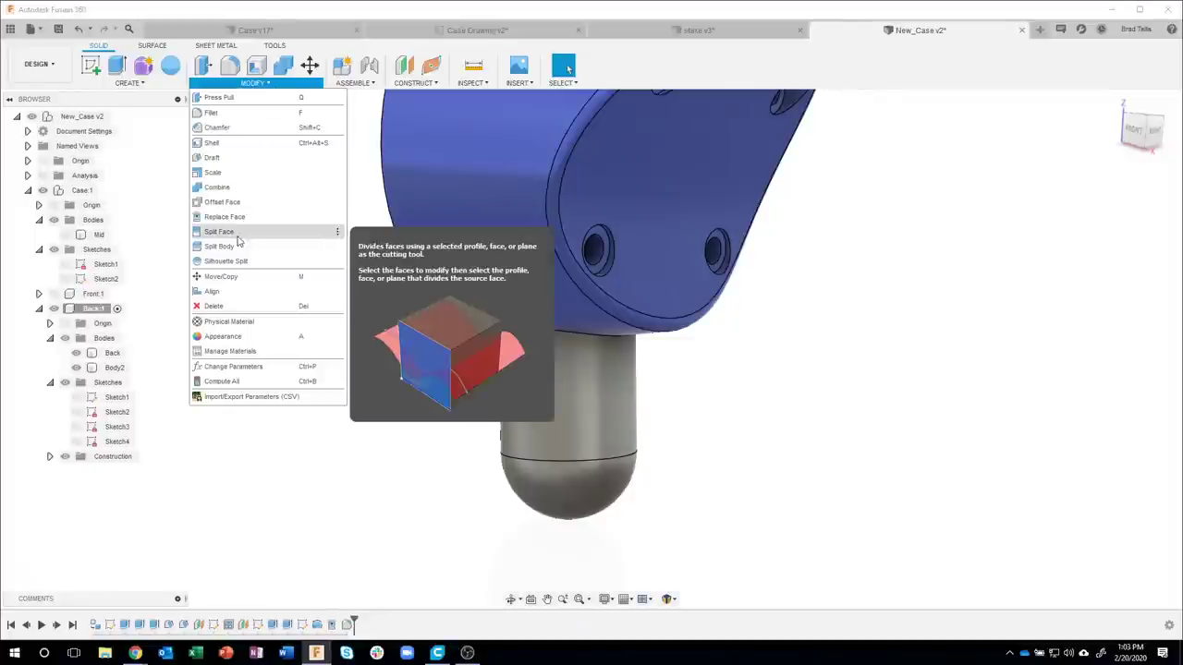
left_click(221, 245)
mouse_move(611, 459)
middle_mouse_down("shift")
mouse_move(764, 391)
mouse_move(611, 453)
mouse_move(599, 415)
mouse_move(624, 367)
mouse_move(622, 401)
middle_mouse_up("shift")
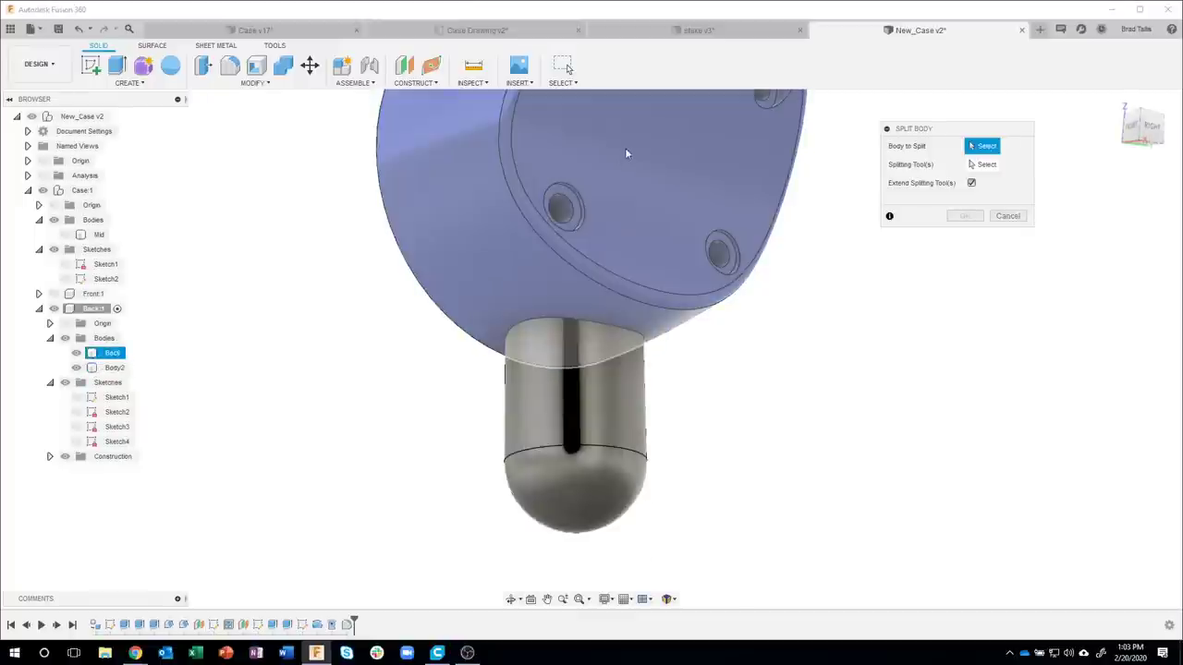
left_click(616, 407)
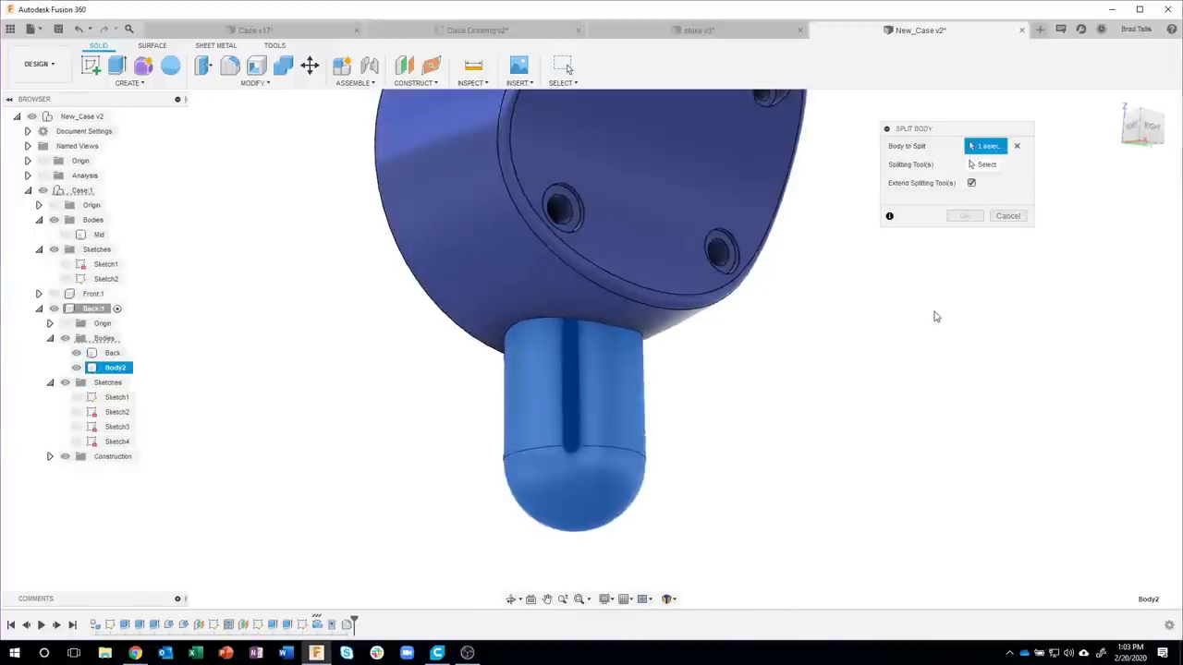
left_click(983, 163)
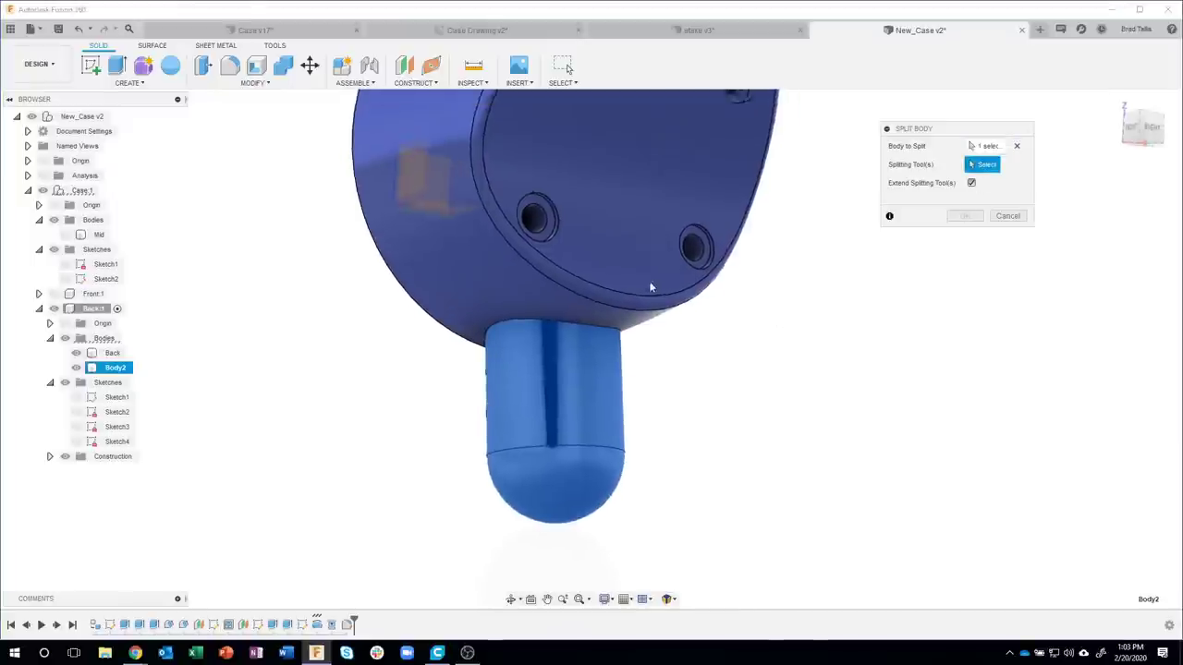
middle_click_drag(650, 288, 388, 231, "shift")
left_click(573, 481)
mouse_move(430, 404)
middle_mouse_down("shift")
mouse_move(763, 534)
mouse_move(966, 206)
middle_mouse_up("shift")
left_click(963, 201)
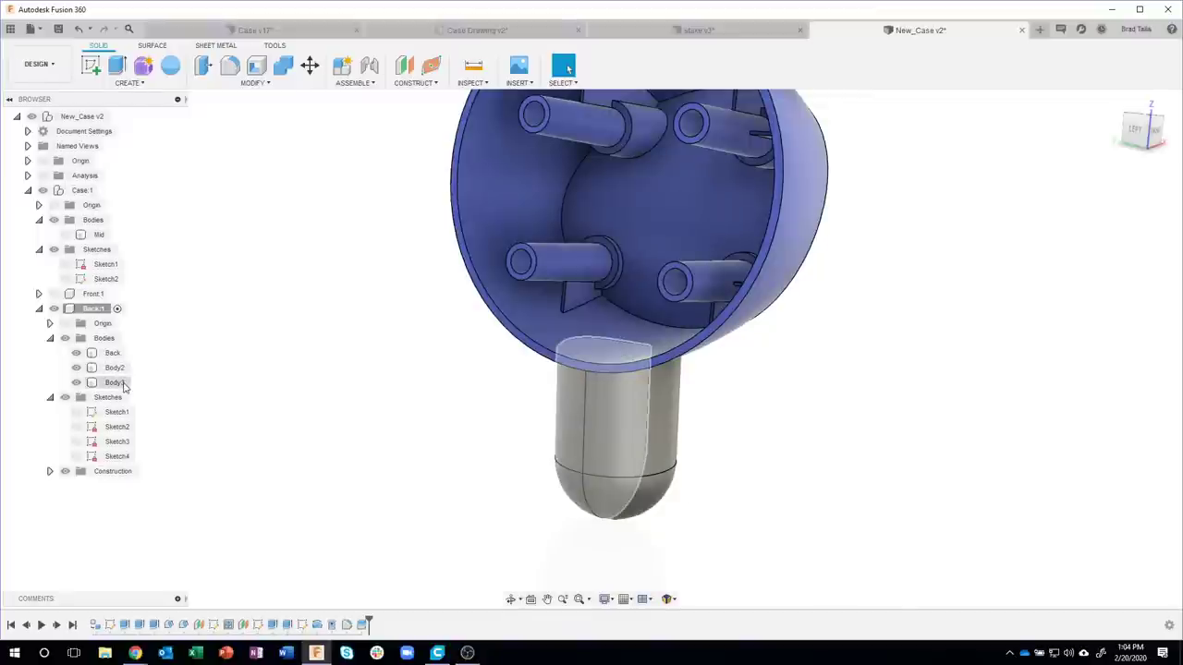
- Remove the Body3 half from the browser, leaving Body2's flat-faced tab
right_click(120, 384)
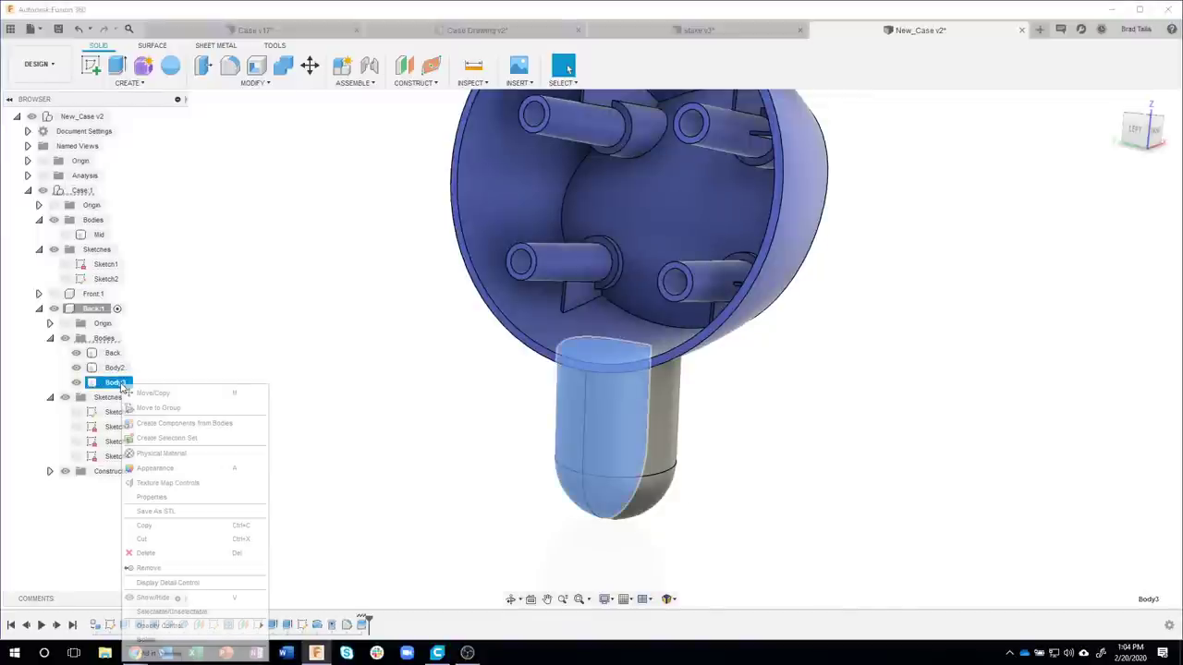
left_click(148, 567)
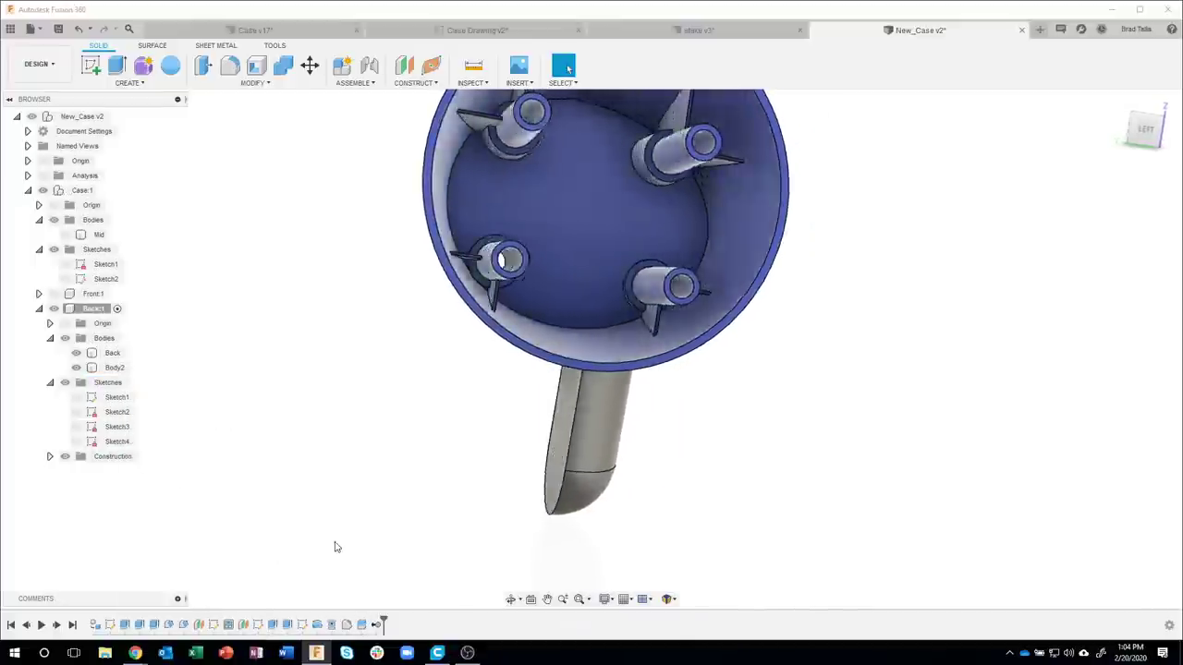
mouse_move(336, 547)
middle_mouse_down("shift")
mouse_move(760, 459)
mouse_move(784, 443)
mouse_move(749, 459)
mouse_move(708, 443)
mouse_move(746, 476)
middle_mouse_up("shift")
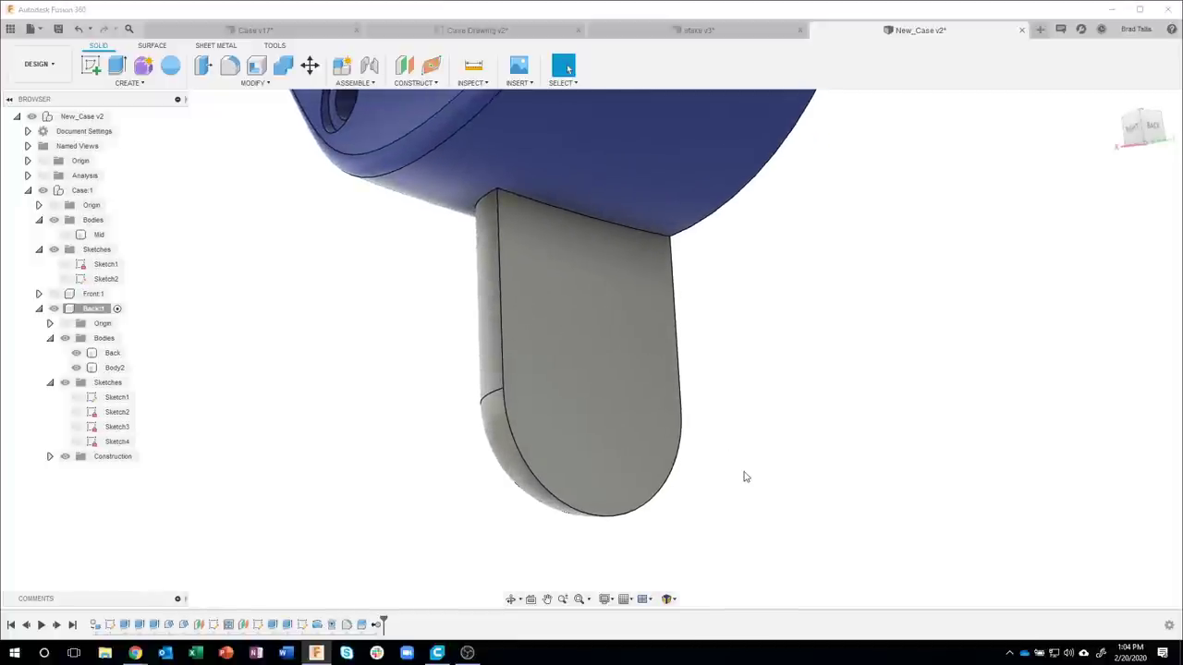
- Cut a hole through Body2's flat tab face near its rounded end, setting its diameter
left_click(605, 392)
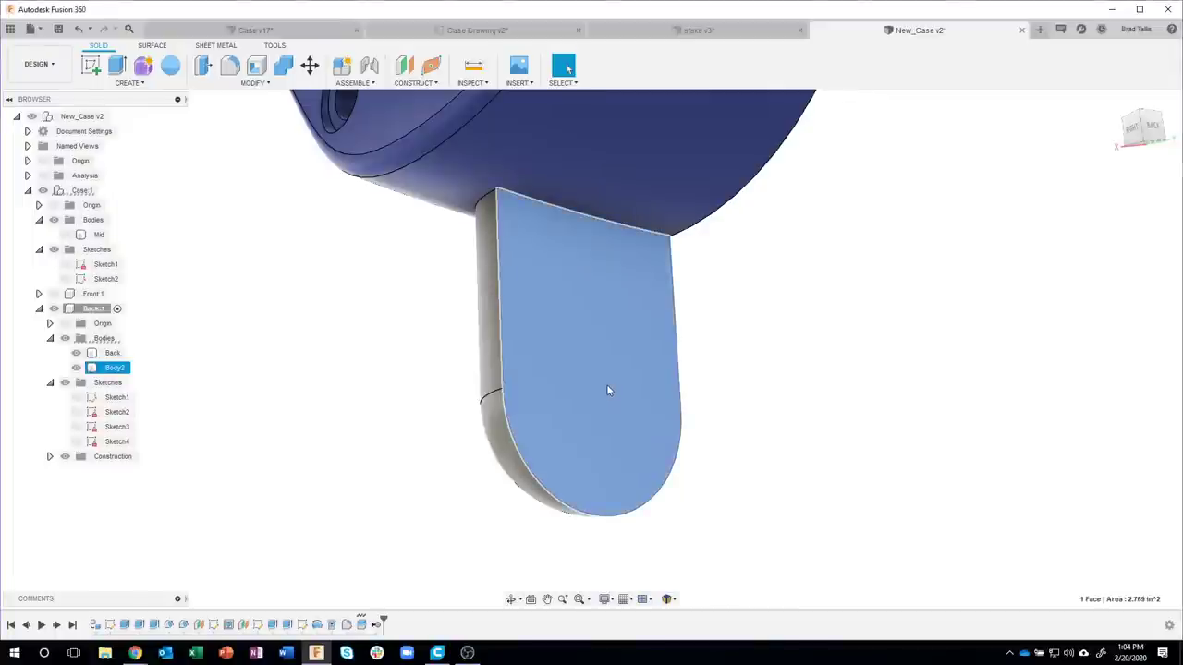
right_click(607, 390)
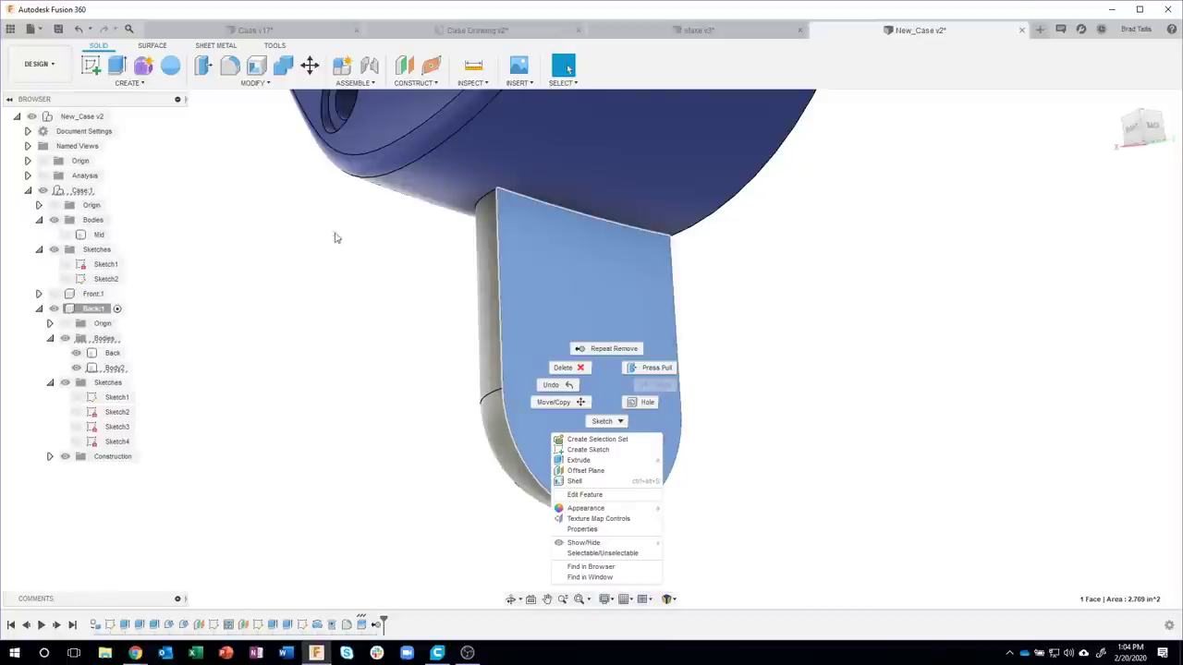
left_click(130, 83)
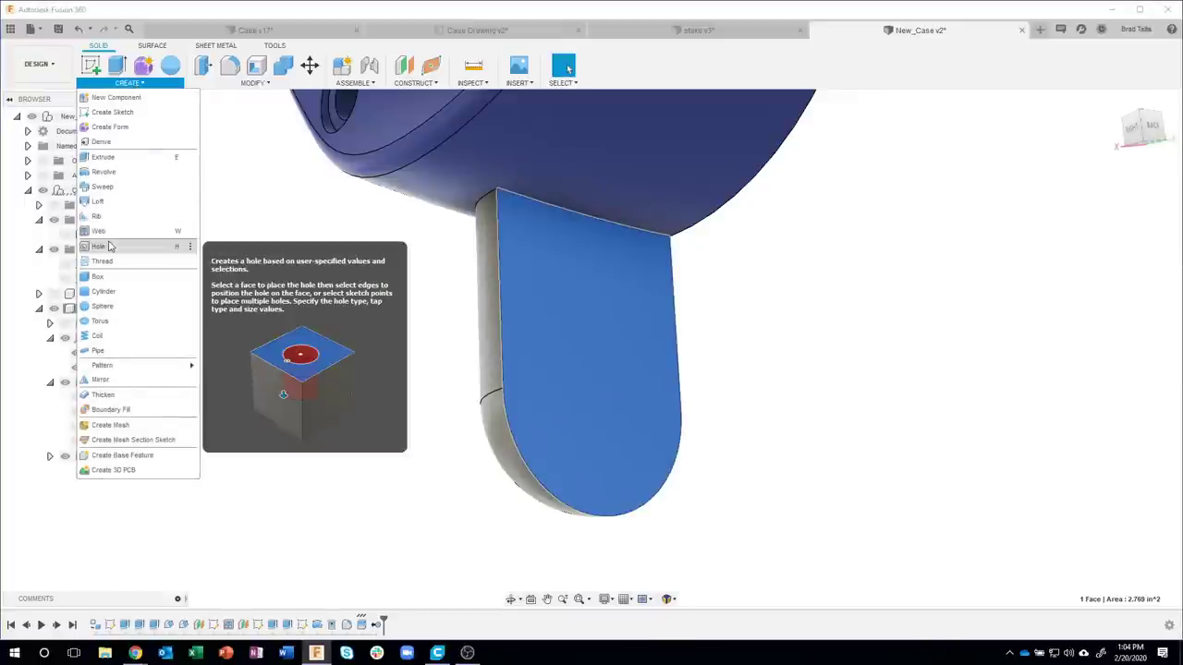
left_click(613, 388)
right_click(617, 385)
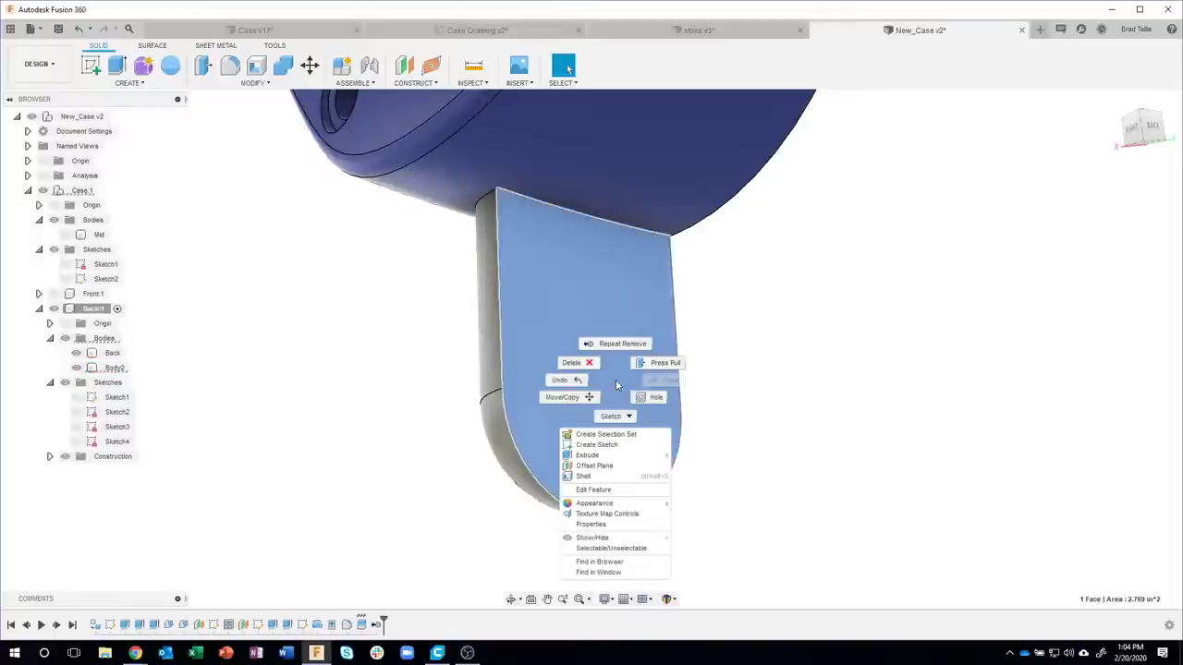
left_click(651, 398)
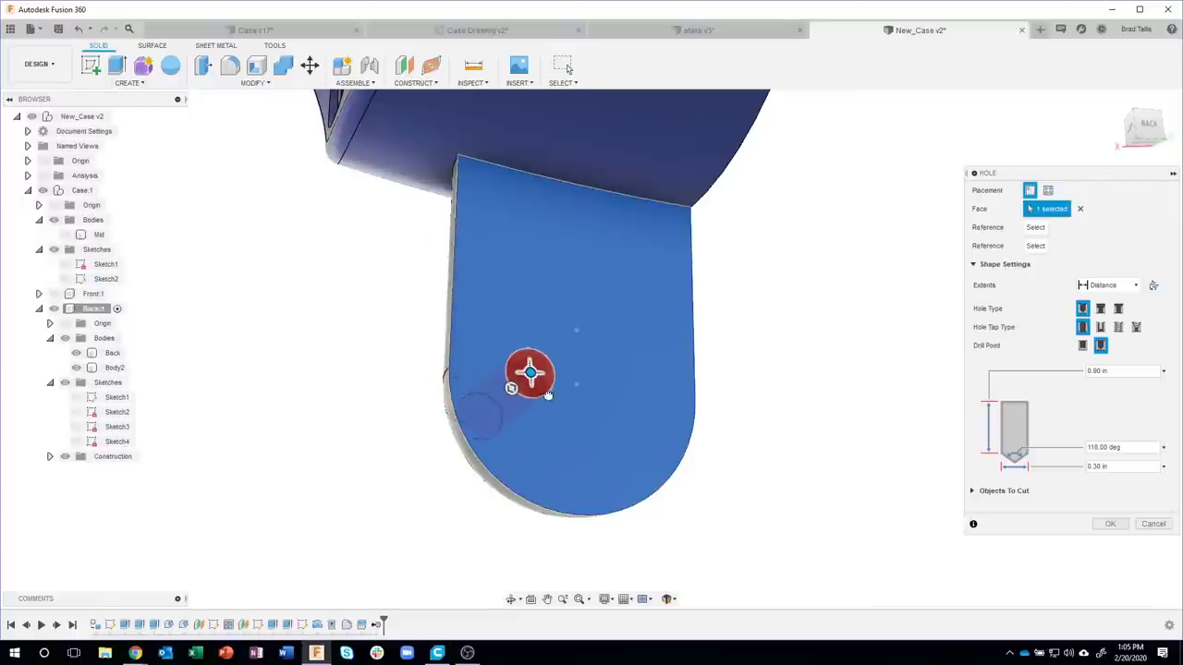
left_click(575, 384)
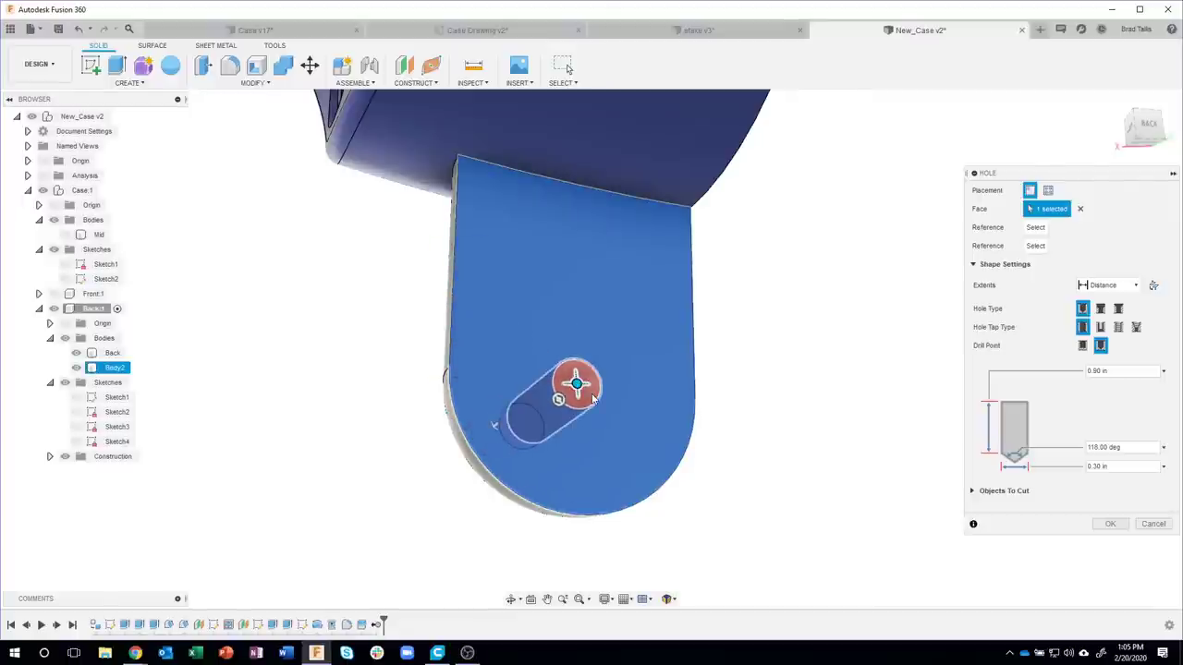
left_click(1096, 467)
type("0.2")
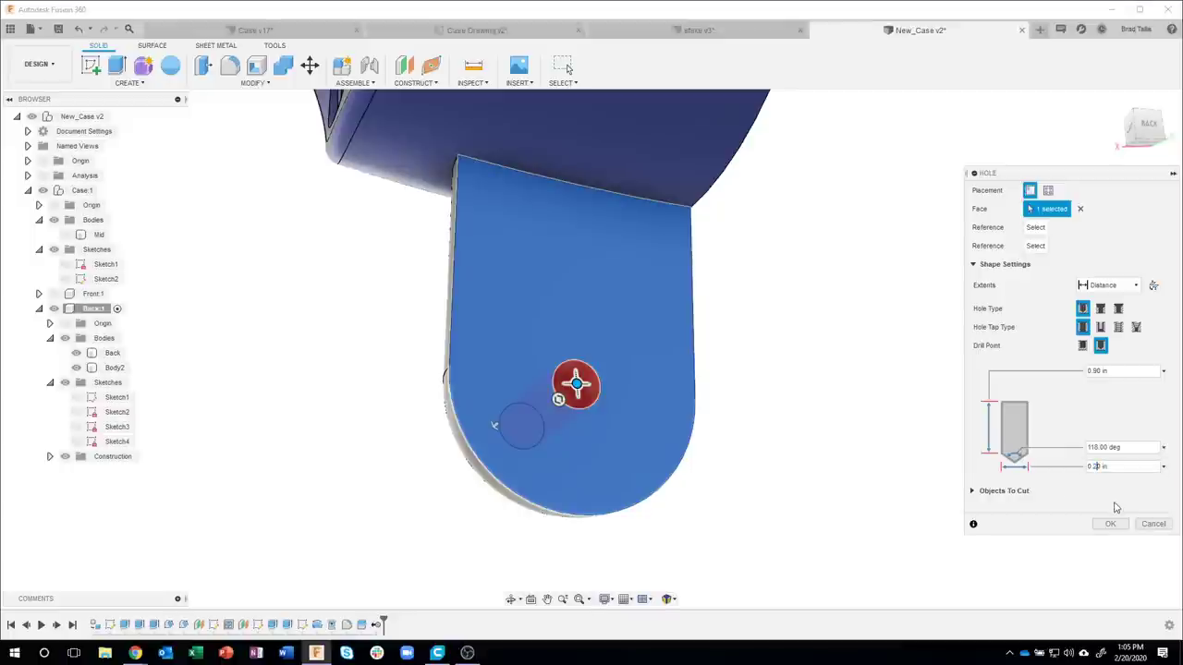
mouse_move(832, 499)
middle_mouse_down("shift")
mouse_move(523, 402)
mouse_move(898, 454)
middle_mouse_up("shift")
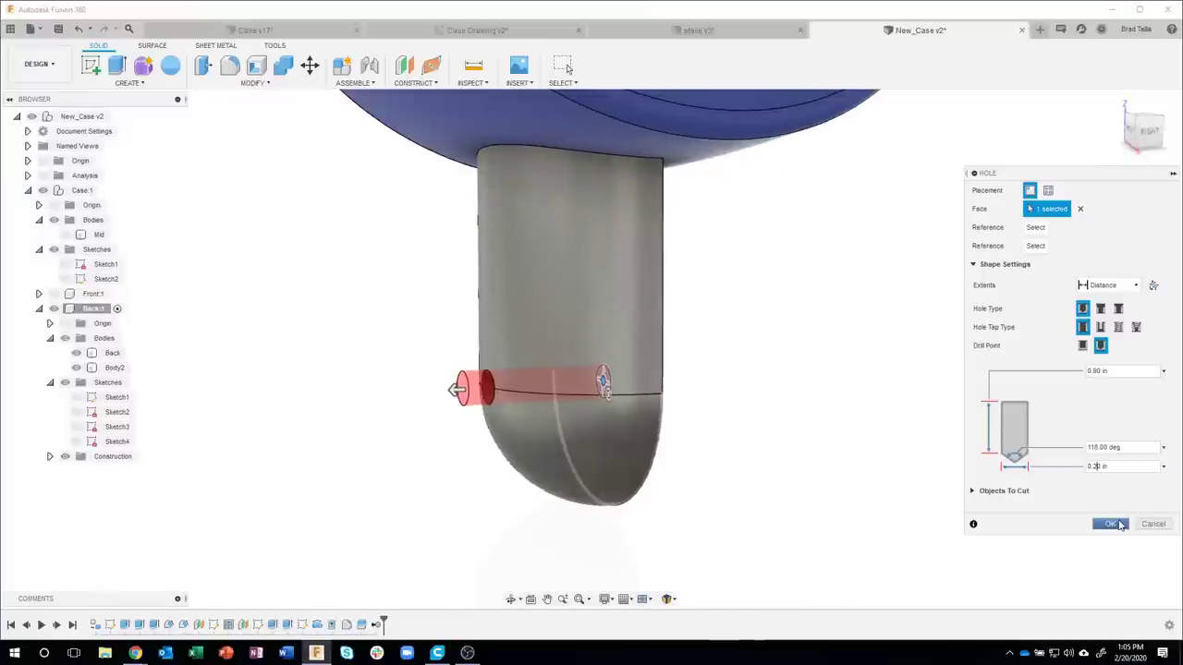
left_click(1119, 525)
middle_click_drag(850, 438, 853, 439, "shift")
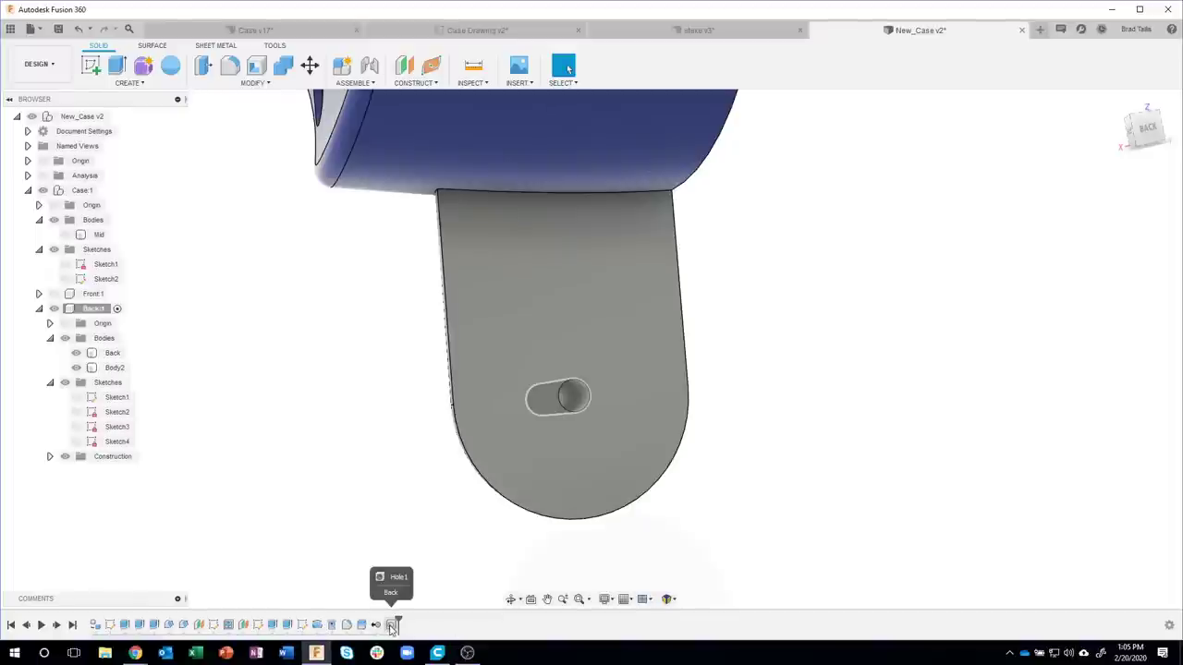
- Shell the tab from its flat face with a 0.1 in inside wall thickness
middle_click_drag(842, 483, 694, 352, "shift")
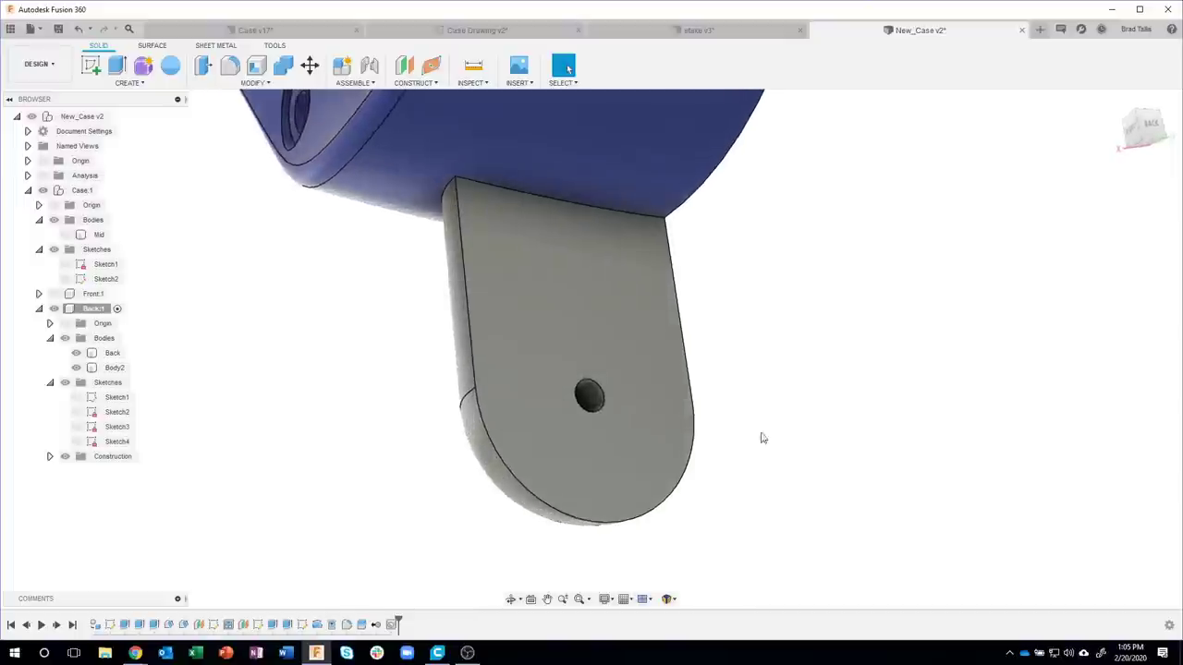
left_click(577, 305)
left_click(574, 306)
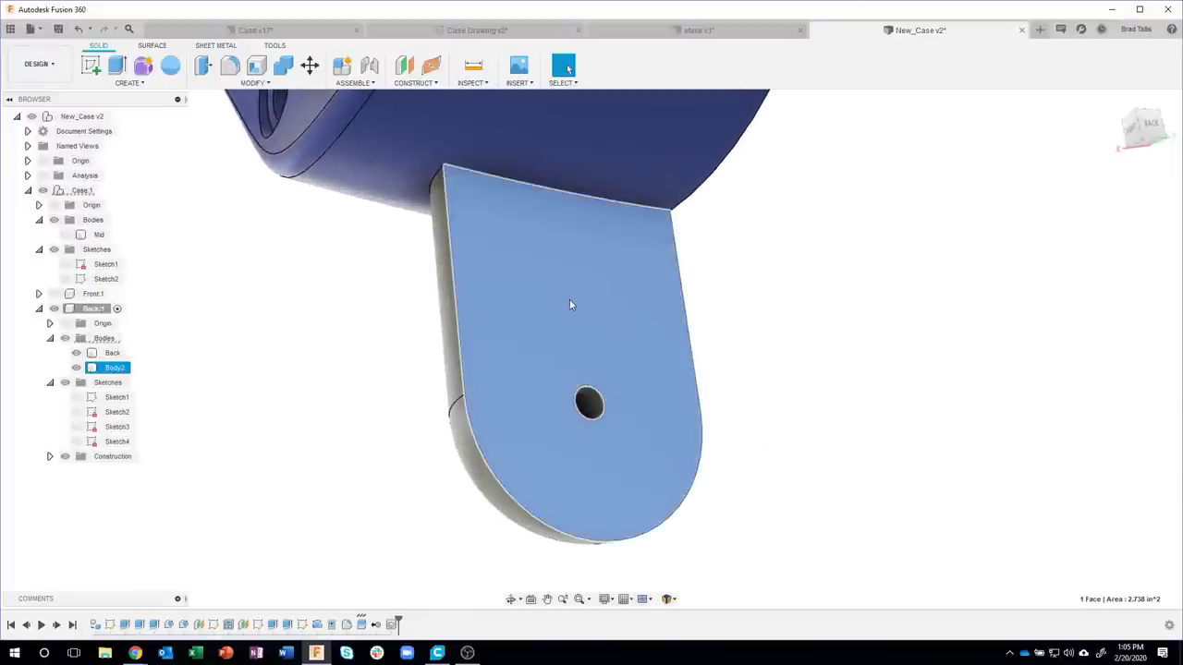
right_click(570, 303)
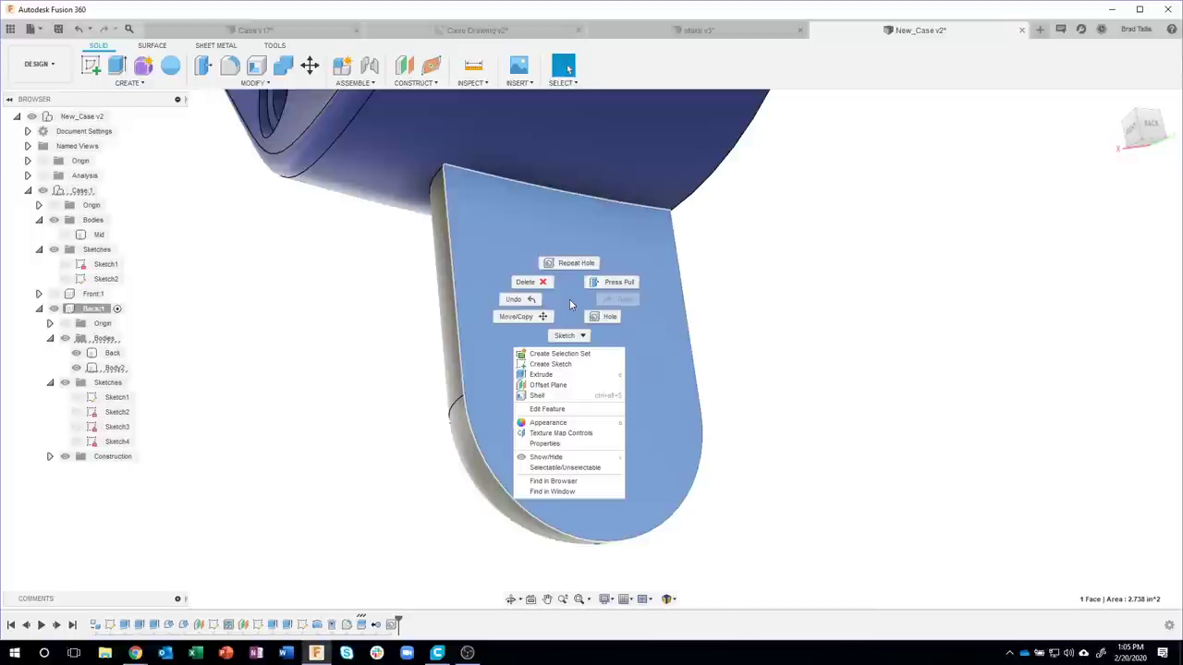
left_click(561, 398)
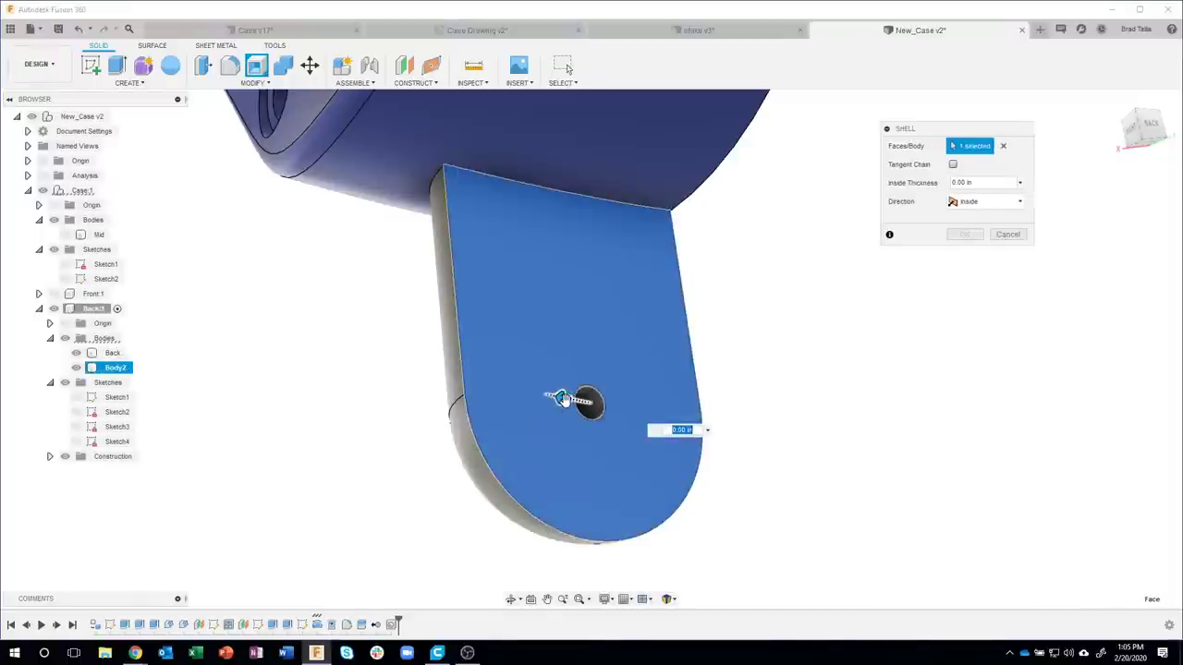
left_click_drag(563, 398, 555, 397)
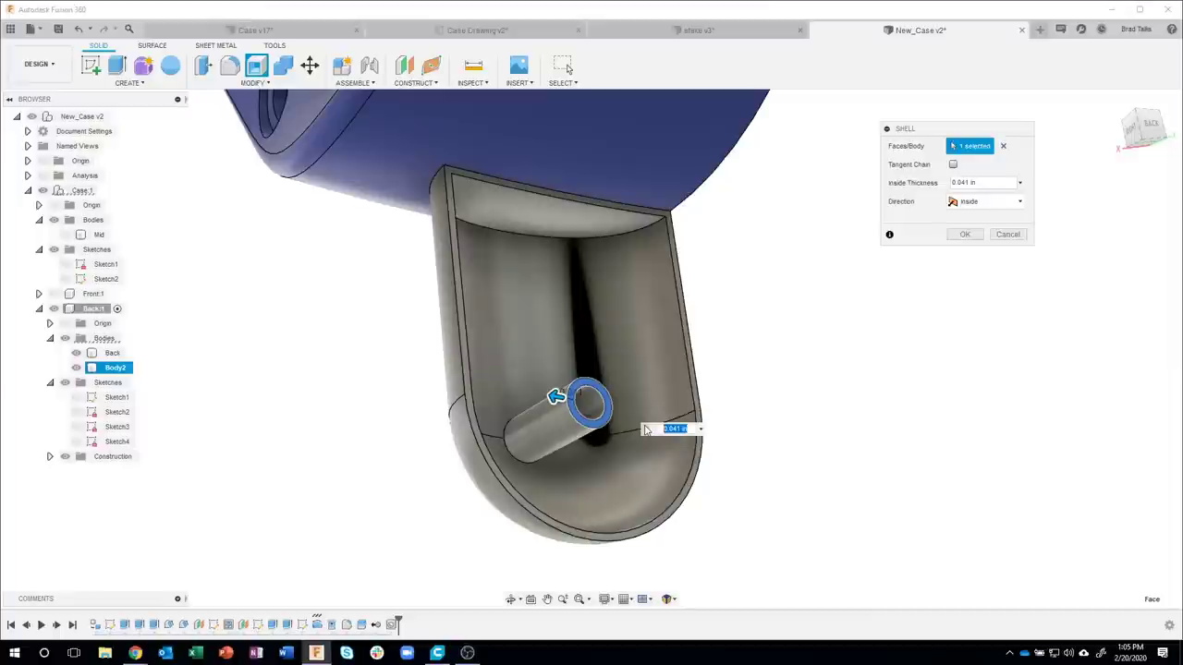
type(".1")
key("Return")
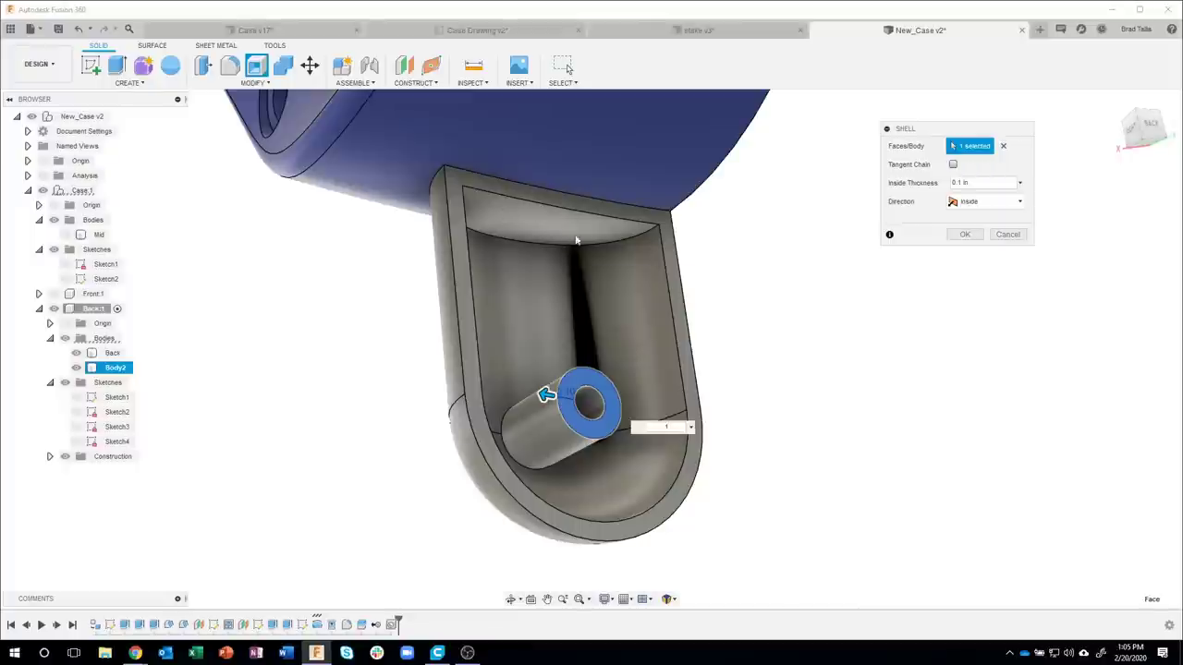
- Add the hidden top face to the shell's open faces and commit the shell
left_click(576, 238)
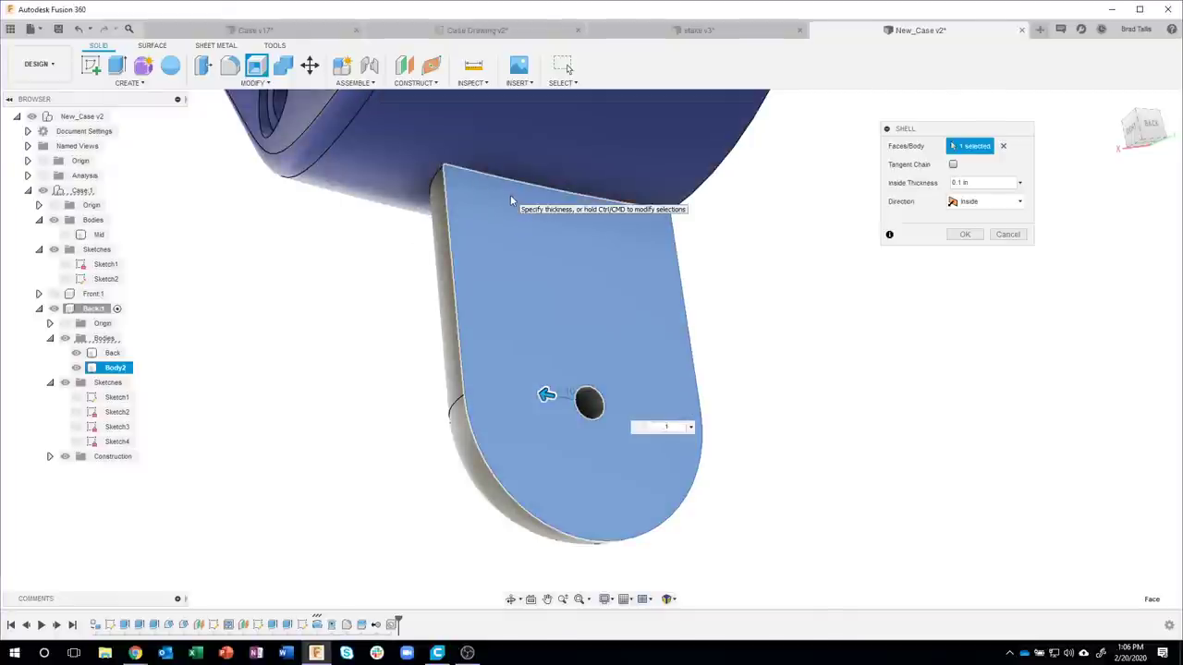
left_click(512, 199)
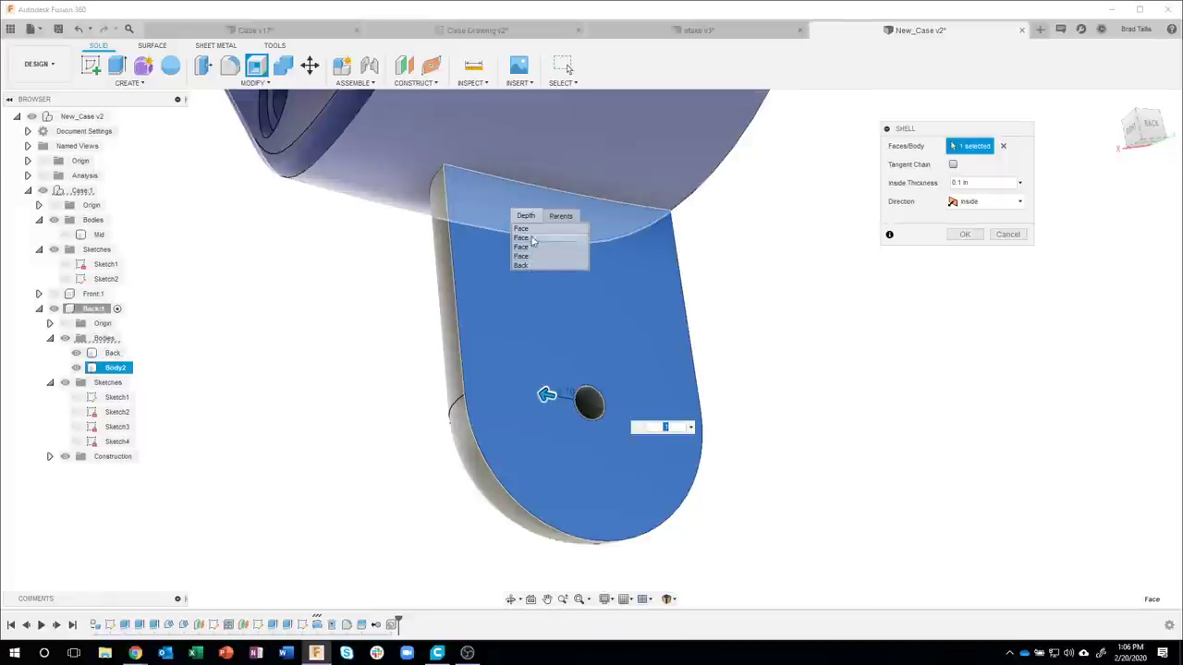
left_click(532, 240)
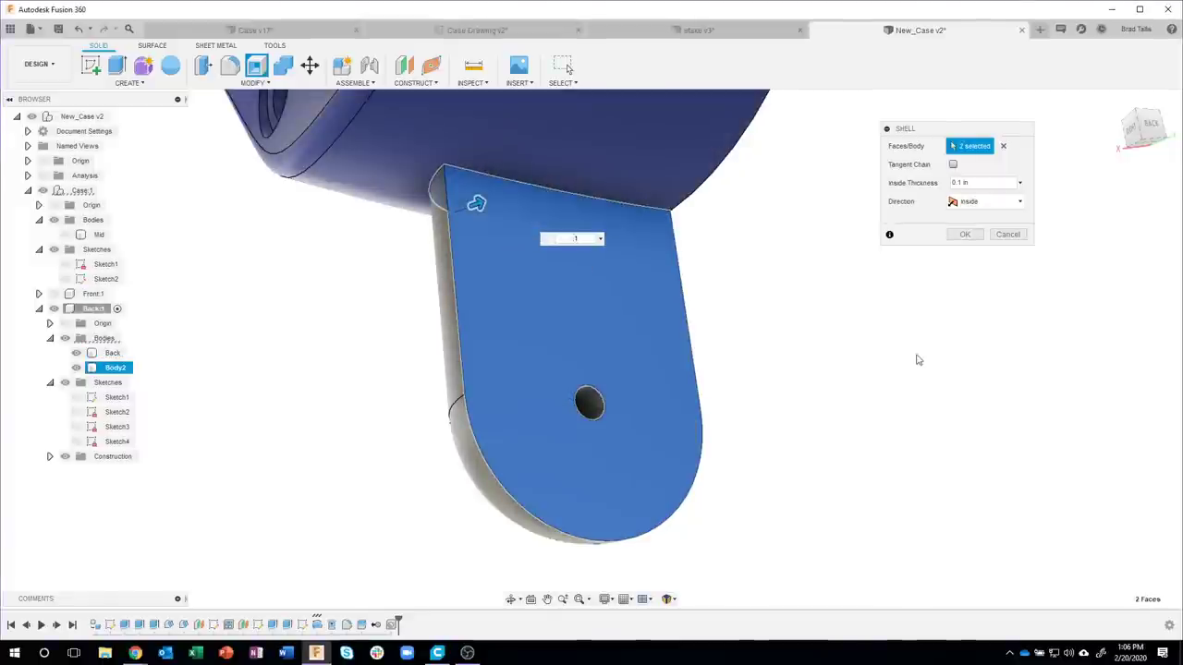
mouse_move(780, 366)
middle_mouse_down("shift")
mouse_move(725, 351)
mouse_move(681, 361)
mouse_move(663, 337)
mouse_move(572, 361)
mouse_move(506, 223)
mouse_move(637, 296)
mouse_move(801, 415)
mouse_move(601, 370)
mouse_move(749, 436)
mouse_move(971, 222)
middle_mouse_up("shift")
left_click(966, 236)
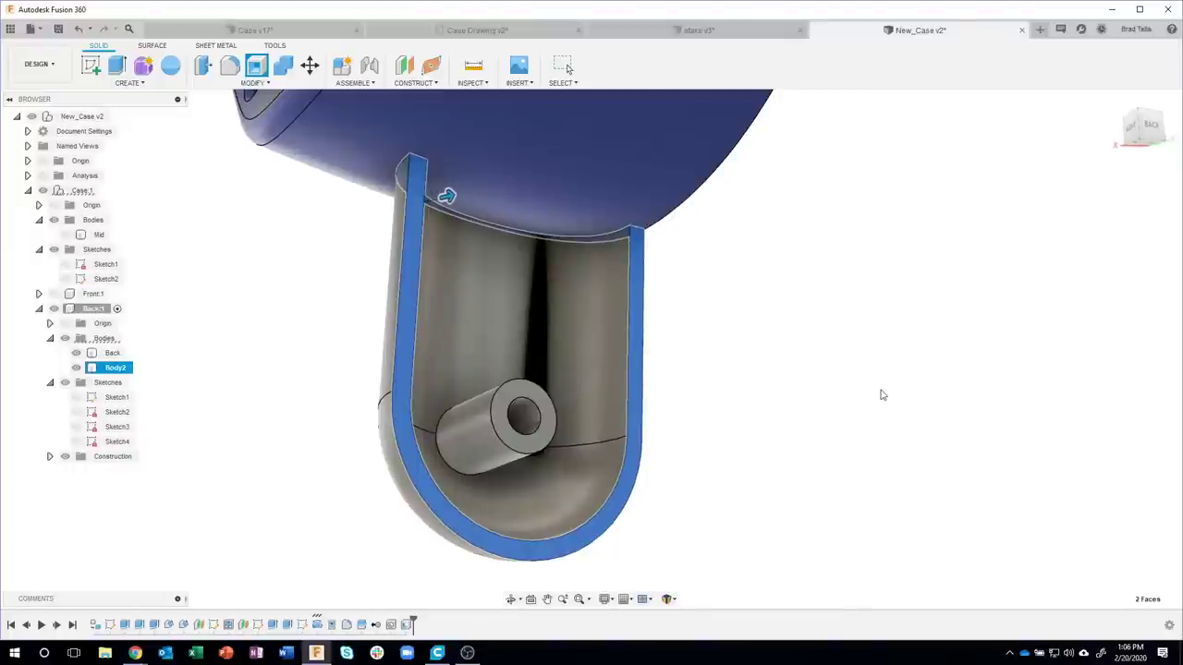
key("Escape")
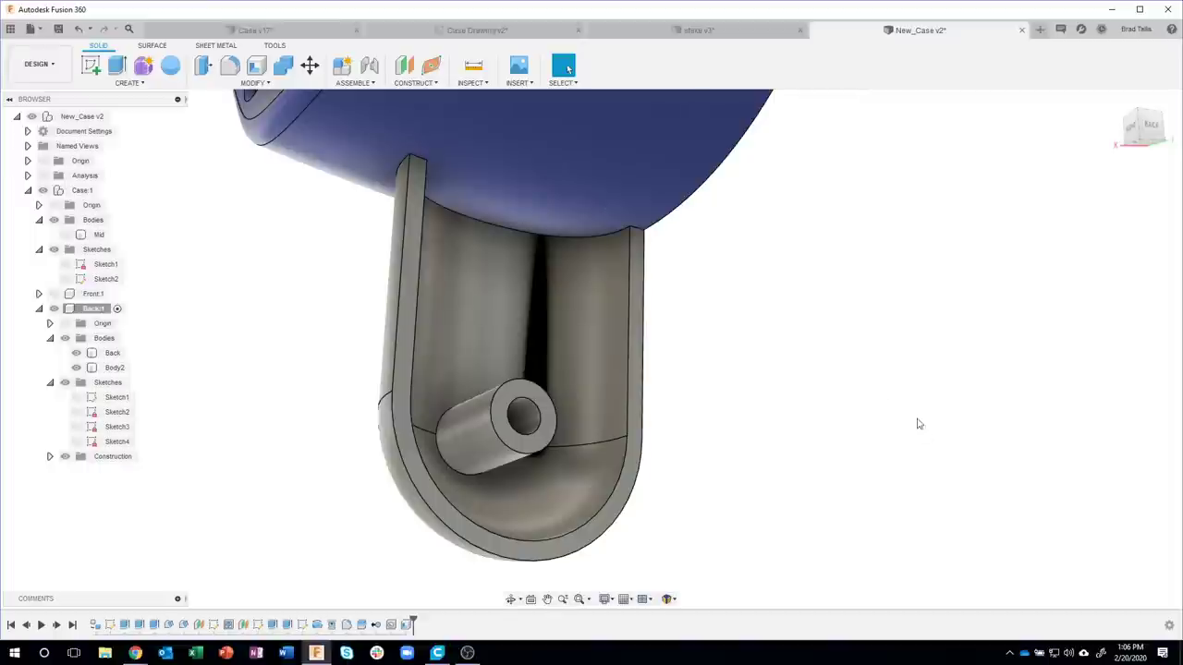
- Compare the hollowed post with the Case Drawing v2 document, then return to New_Case v2
middle_click_drag(1050, 604, 638, 374, "shift")
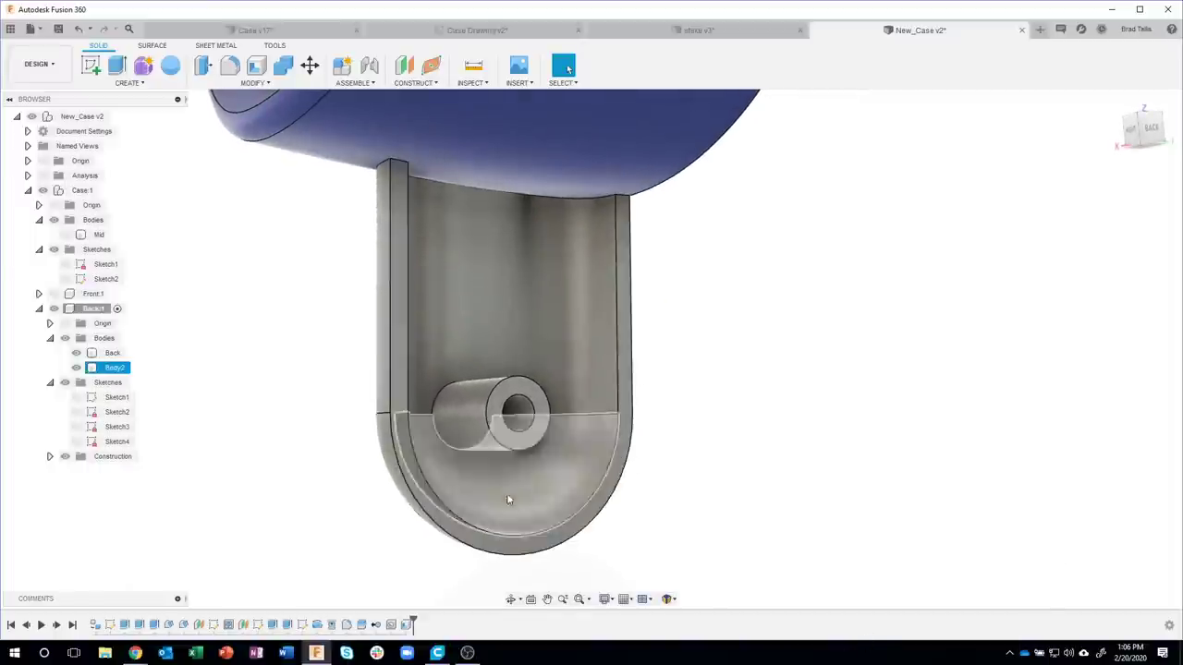
left_click(446, 32)
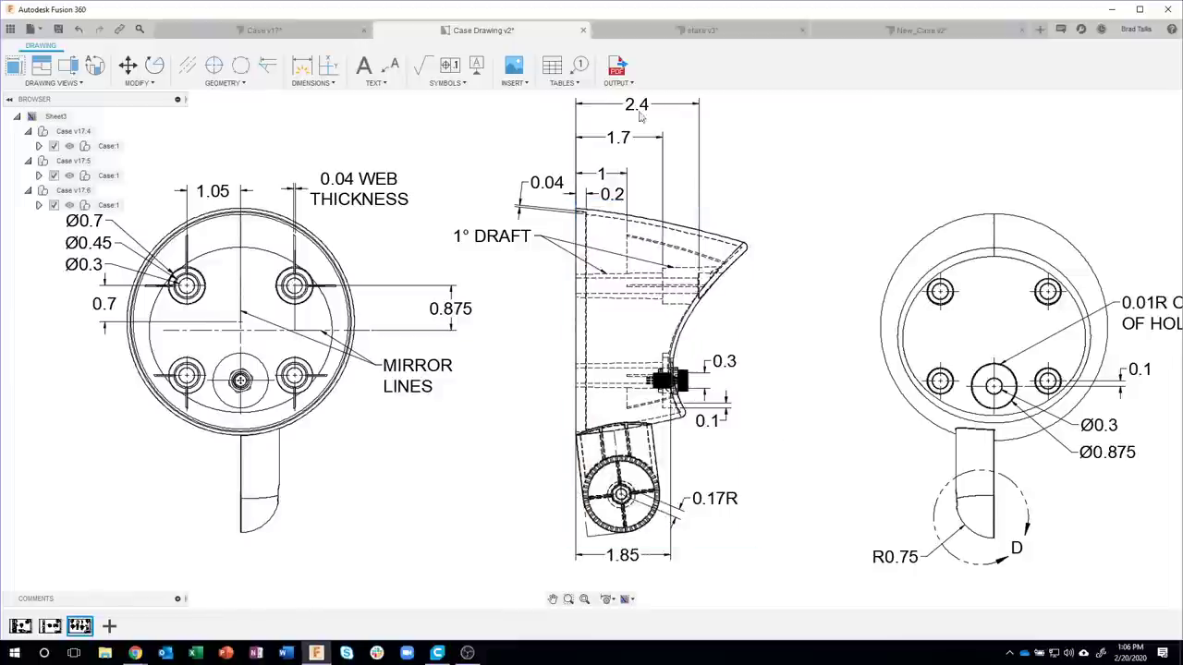
left_click(868, 32)
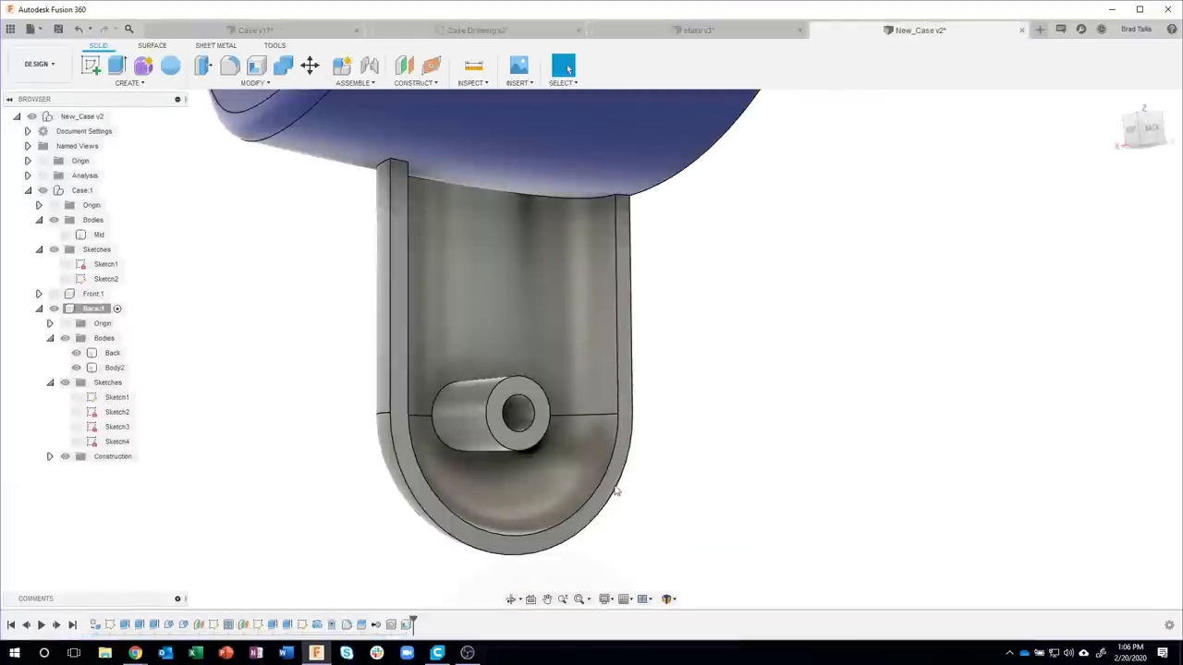
- Start a sketch on the shell's rim face and project the hole's circular edge
left_click(610, 490)
right_click(609, 490)
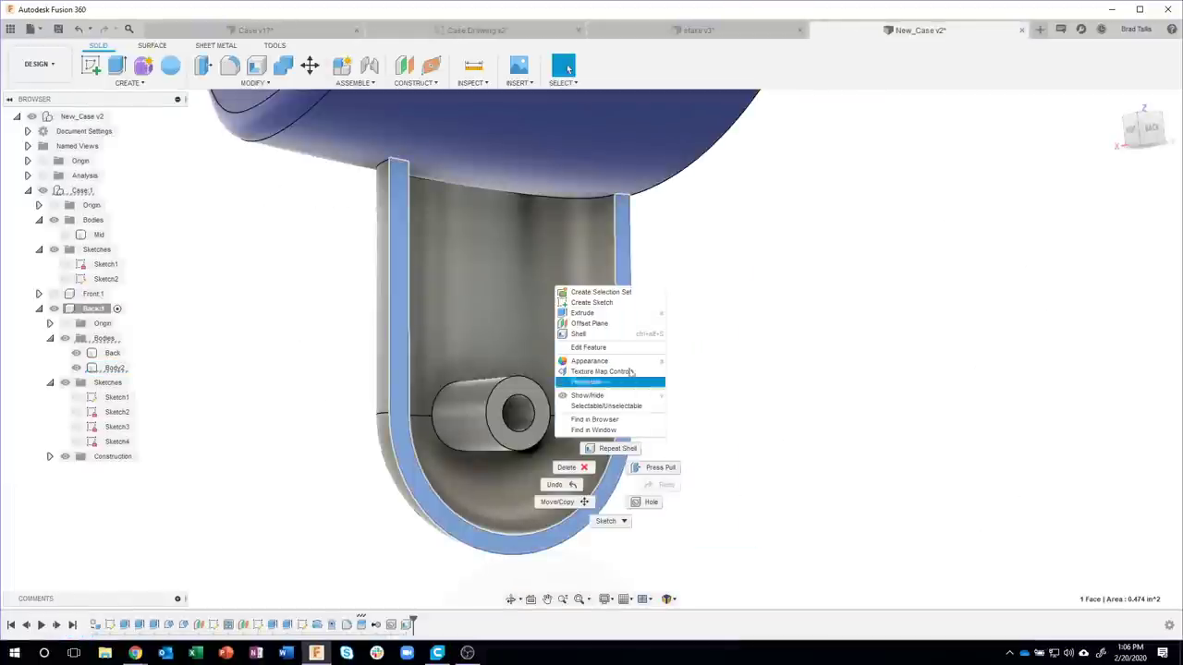
left_click(591, 302)
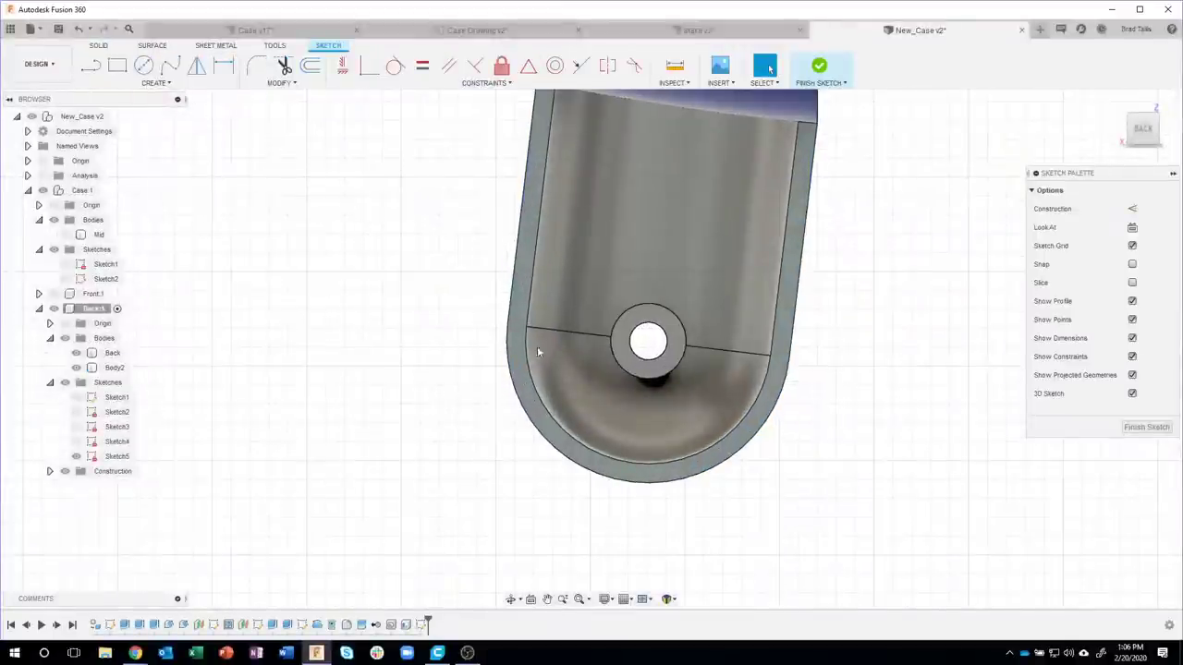
key("p")
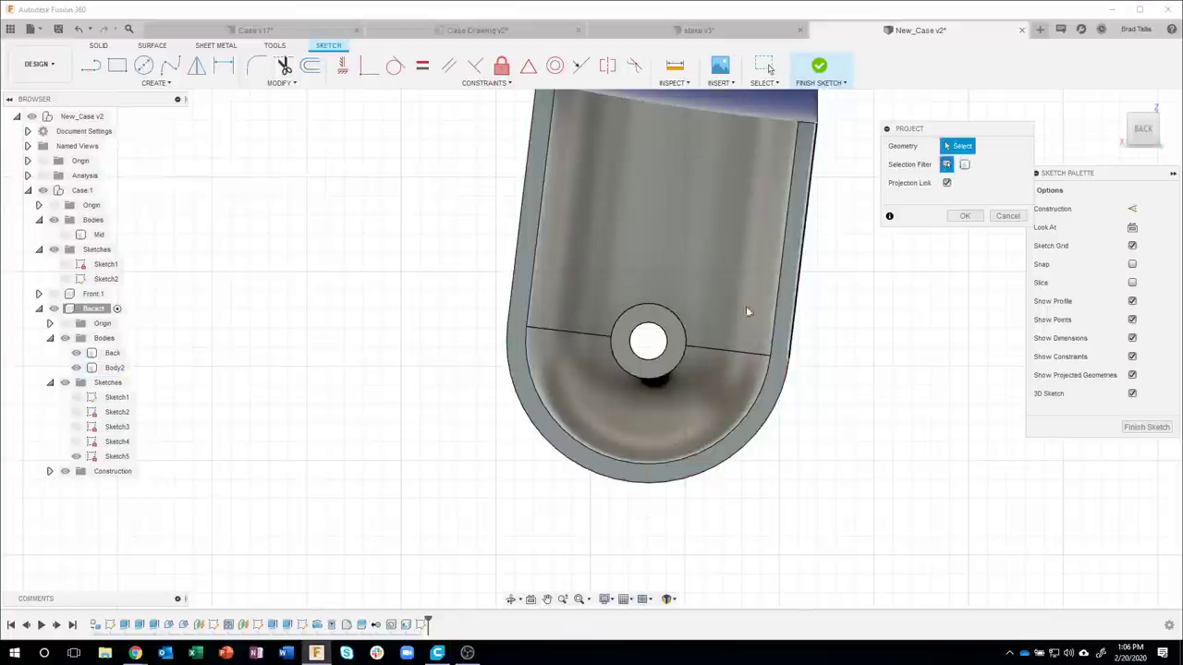
left_click(666, 342)
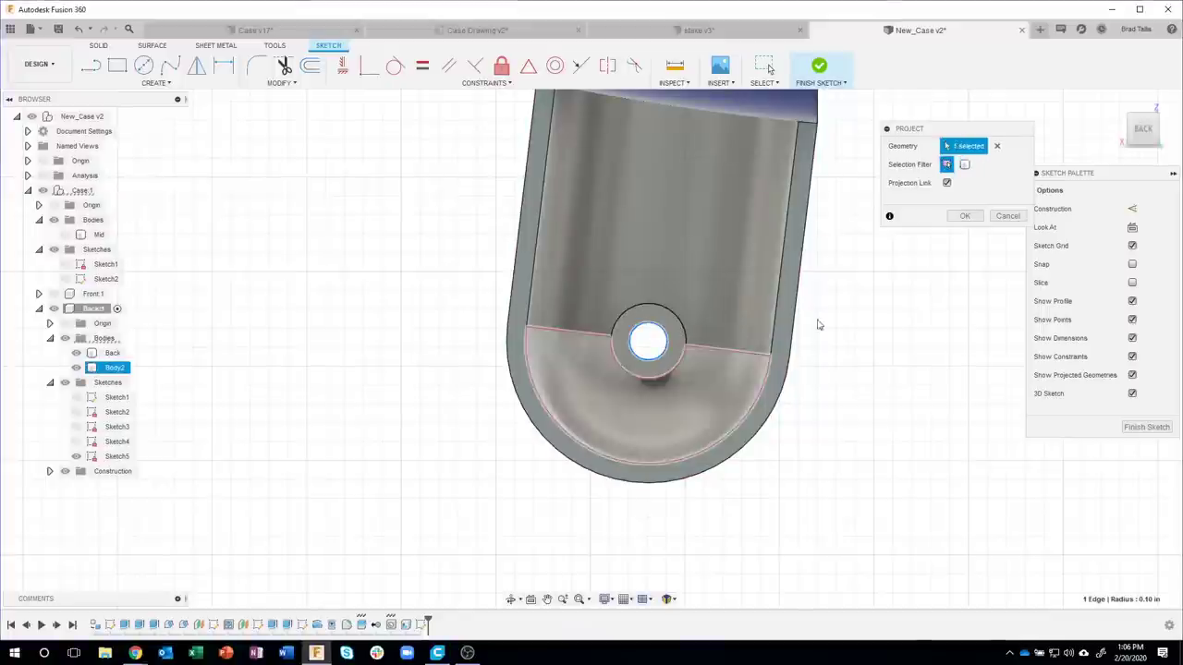
left_click(964, 217)
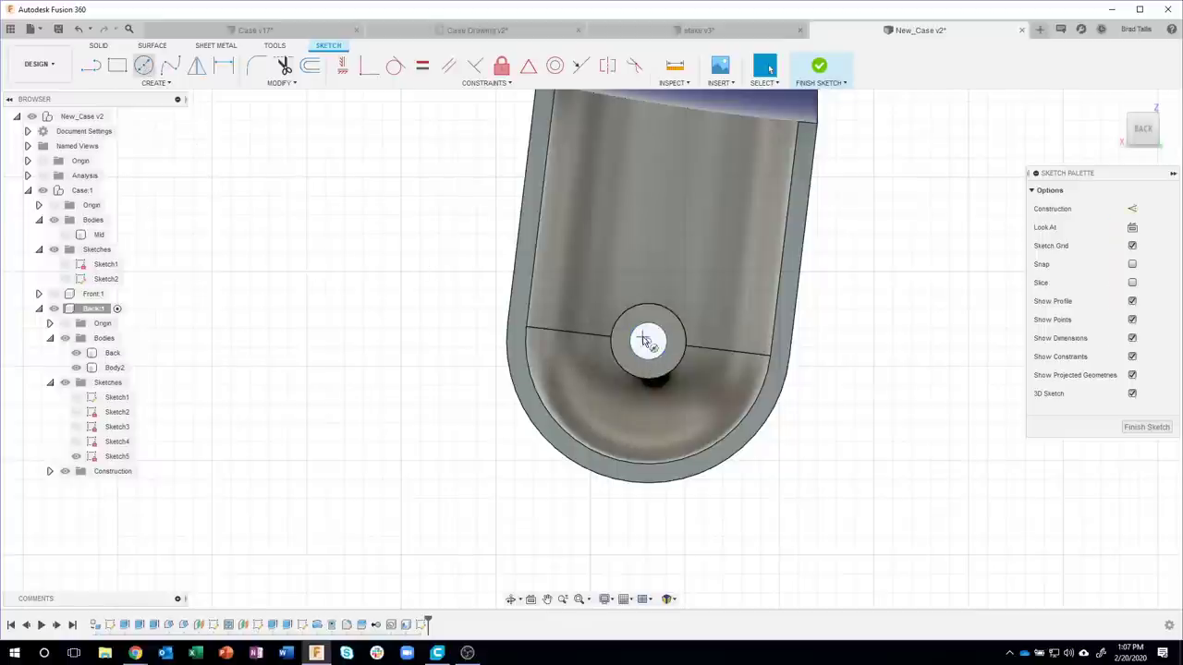
- Draw two concentric circles around the hole and select the resulting crescent profile
left_click(731, 428)
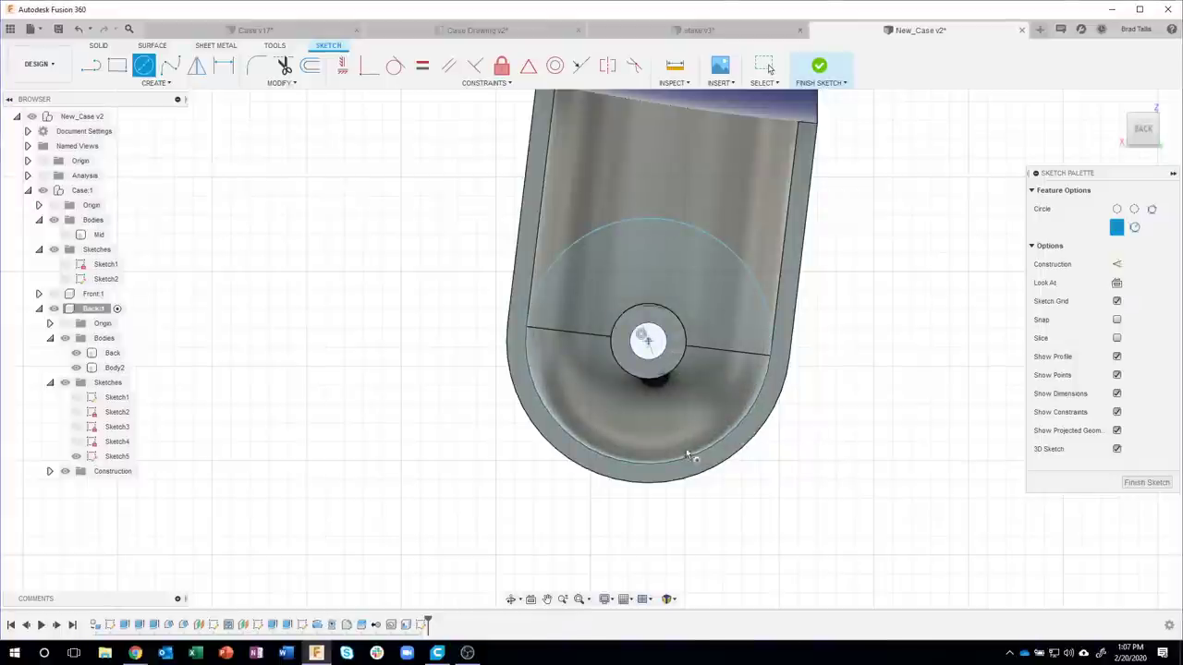
left_click(700, 470)
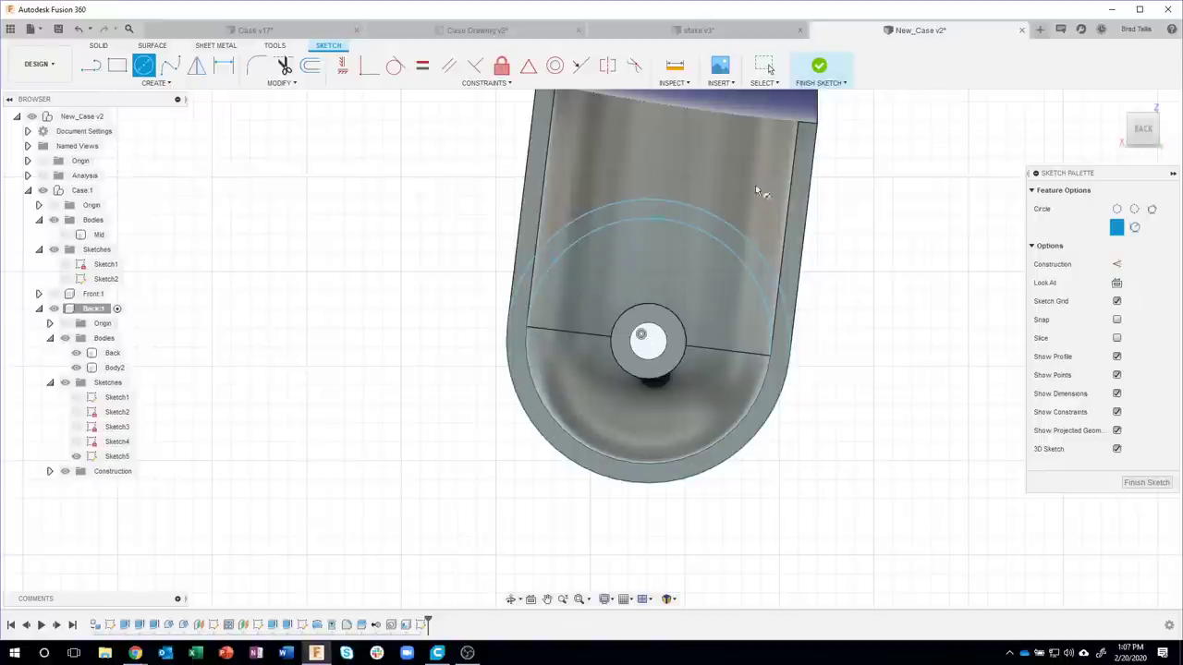
key("Escape")
middle_click_drag(537, 263, 487, 316, "shift")
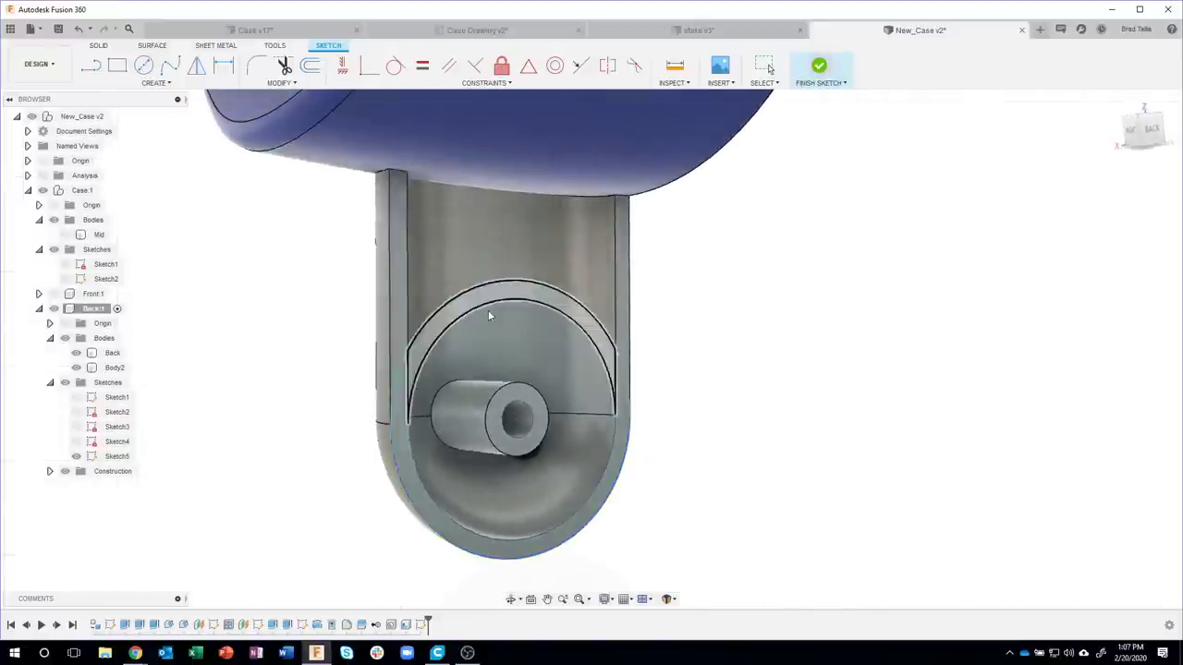
left_click(487, 314)
- Extrude the crescent profile as a Join, To Object, up to the case body
right_click(488, 313)
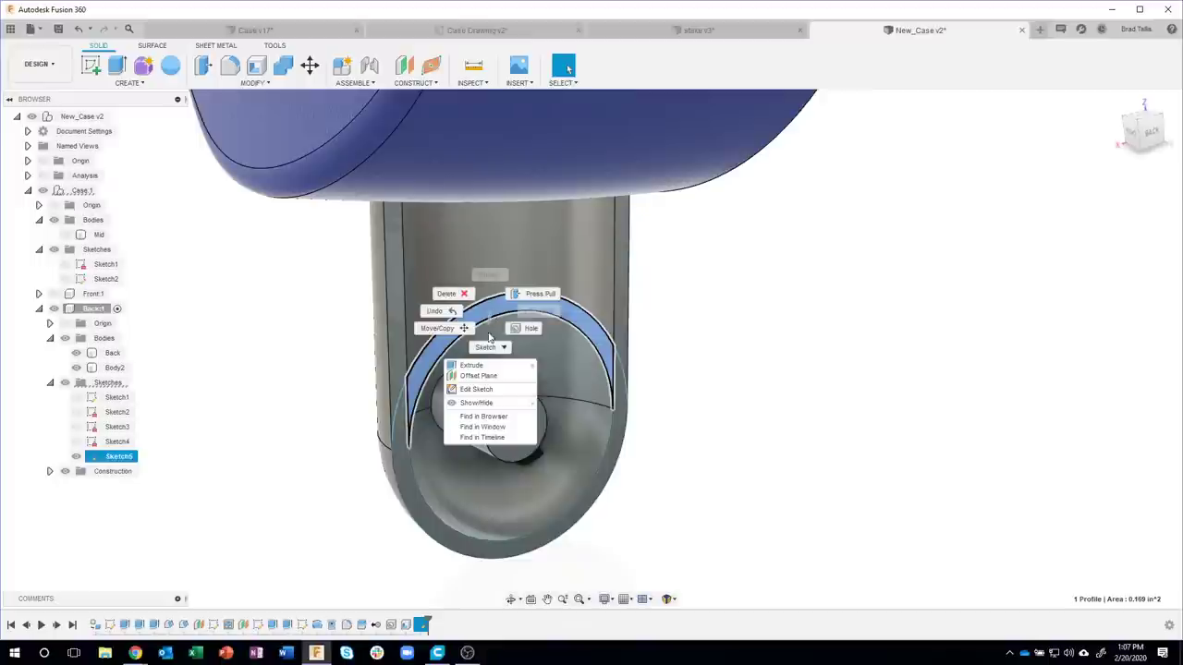
left_click(488, 367)
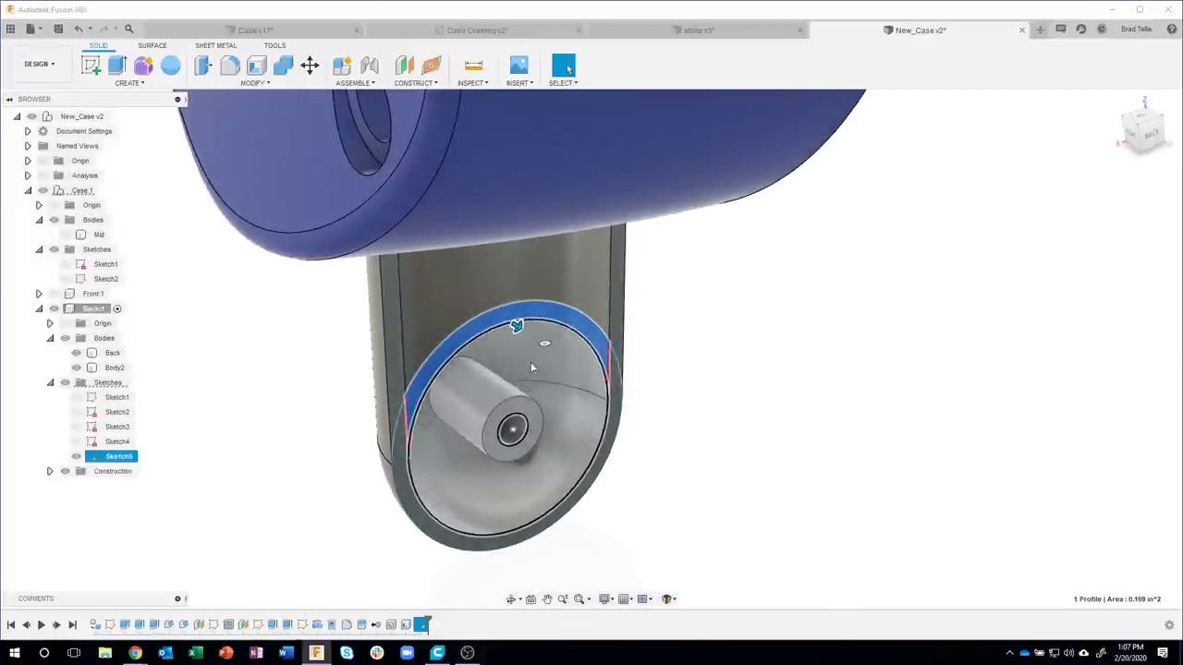
left_click_drag(517, 325, 483, 306)
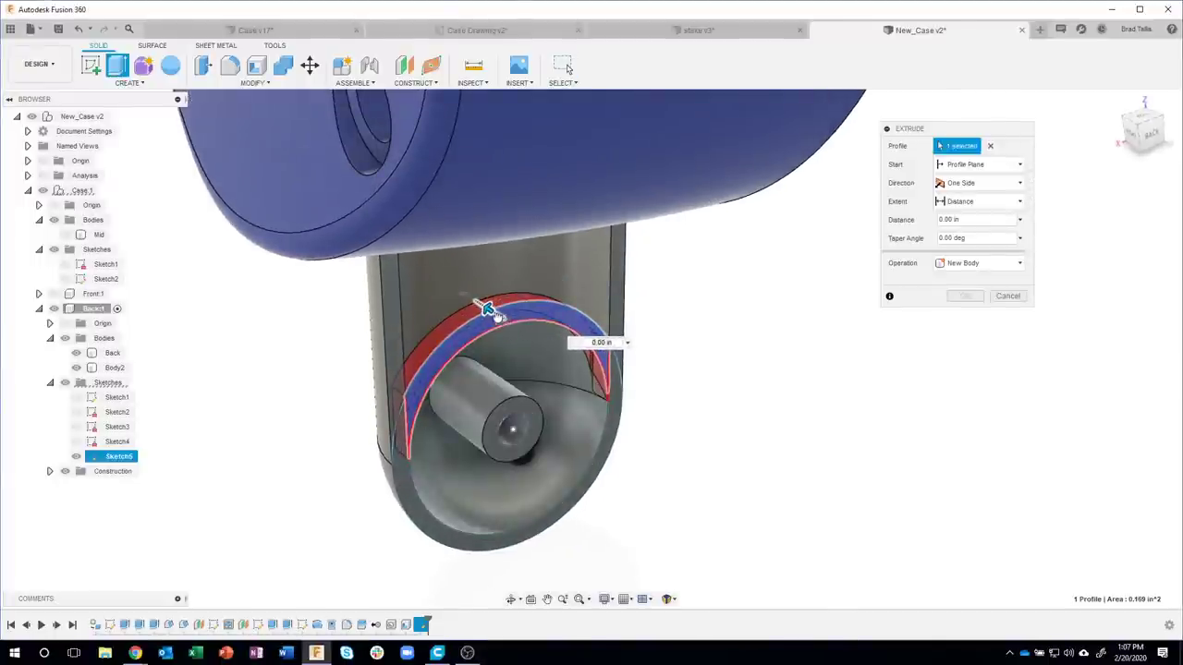
mouse_move(483, 306)
middle_mouse_down("shift")
mouse_move(563, 298)
mouse_move(607, 333)
mouse_move(696, 325)
mouse_move(935, 245)
middle_mouse_up("shift")
left_click(968, 264)
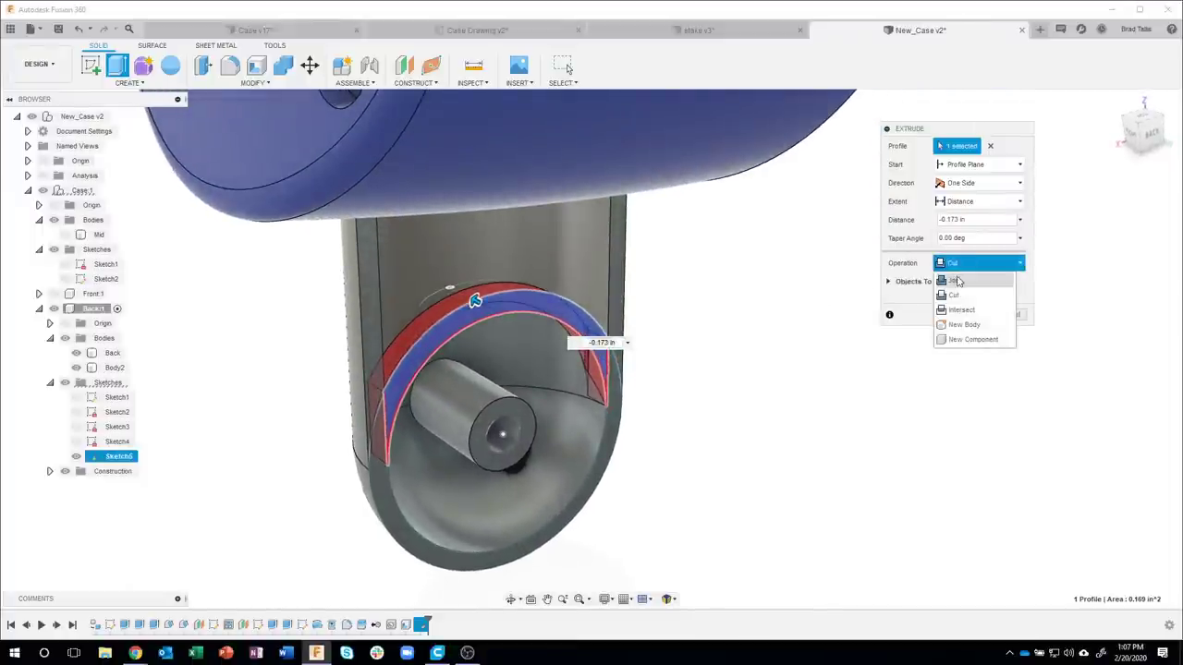
left_click(957, 281)
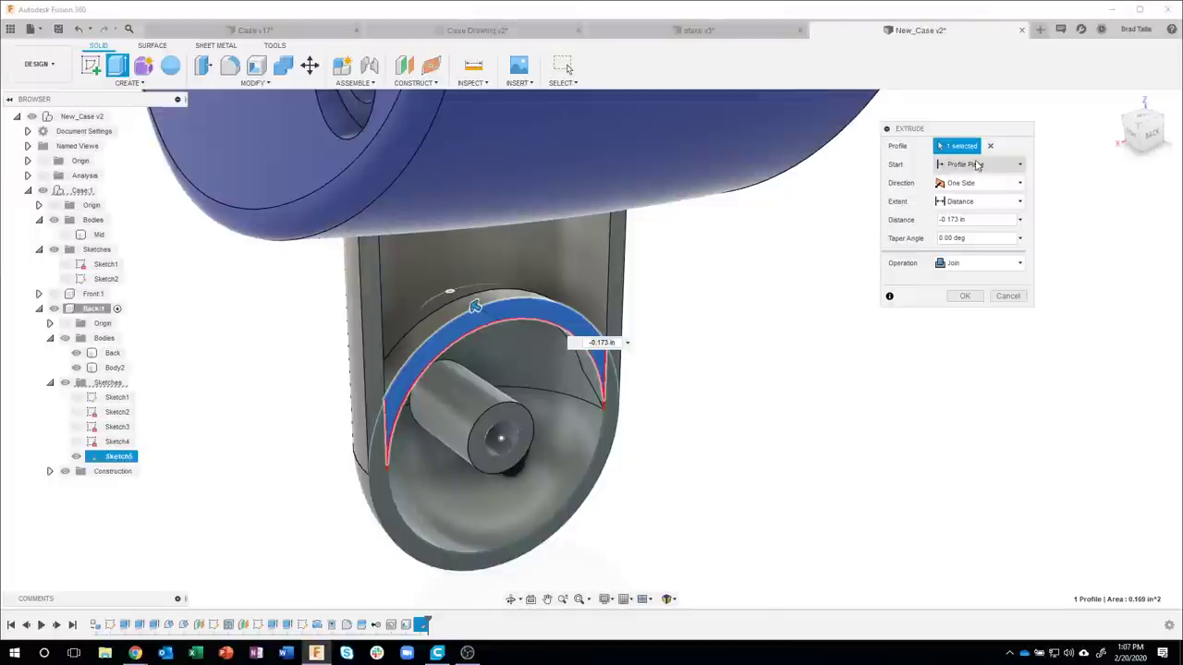
left_click(973, 203)
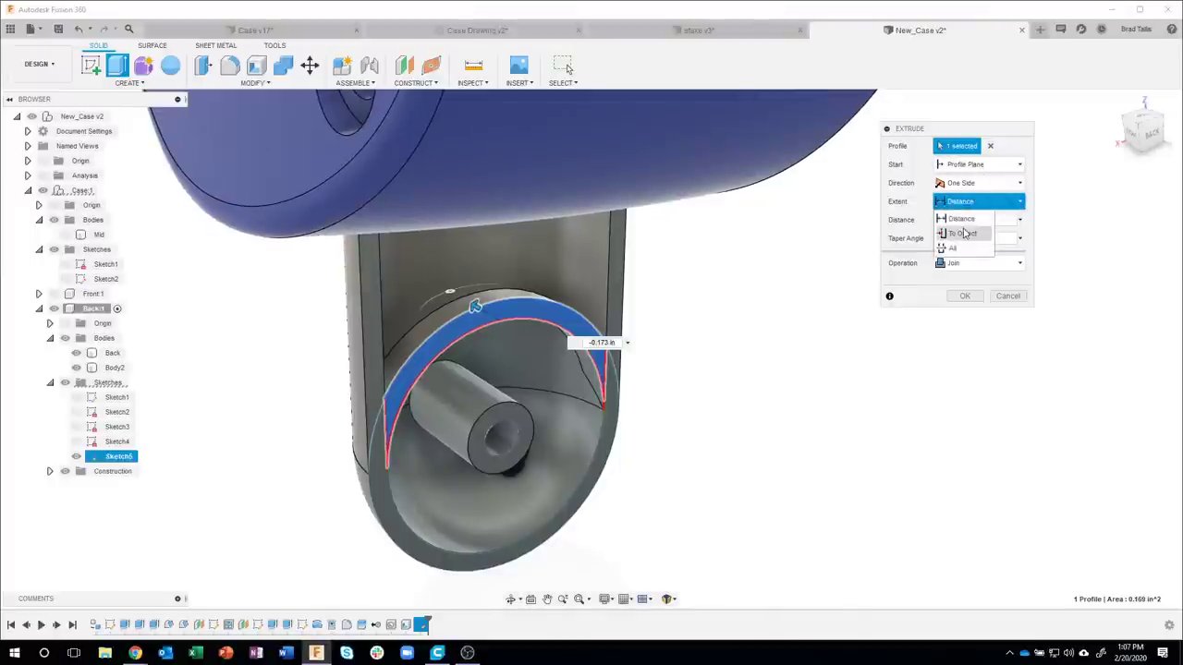
left_click(963, 234)
left_click(504, 256)
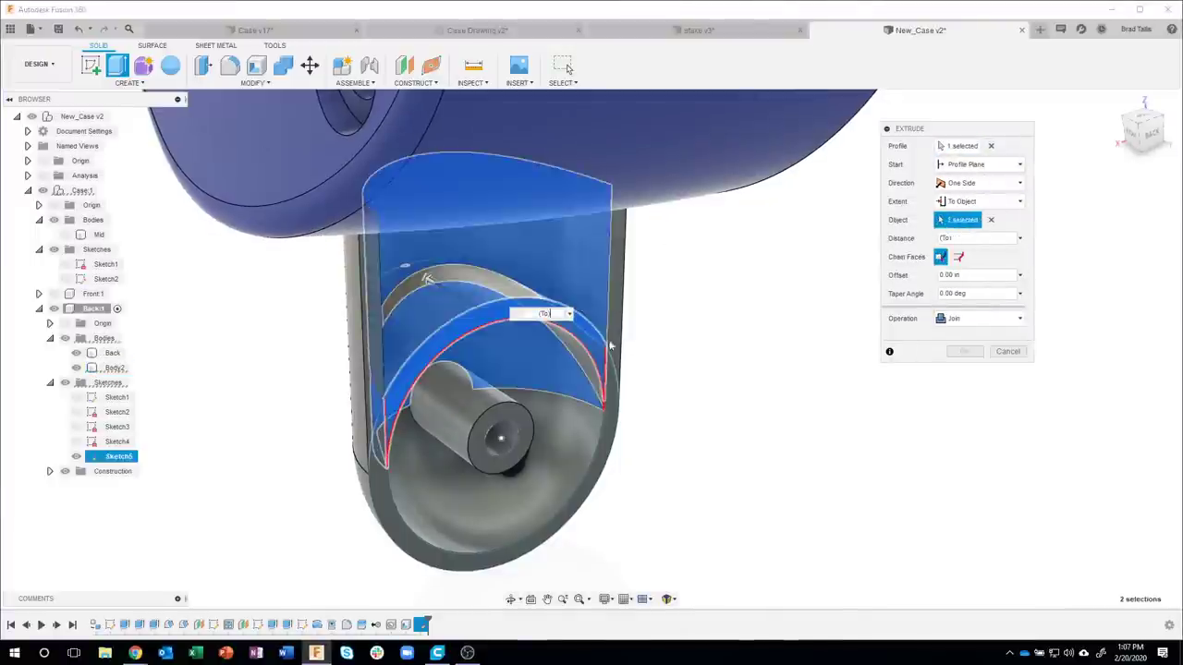
mouse_move(794, 466)
middle_mouse_down("shift")
mouse_move(413, 290)
mouse_move(826, 410)
mouse_move(958, 372)
middle_mouse_up("shift")
left_click(964, 352)
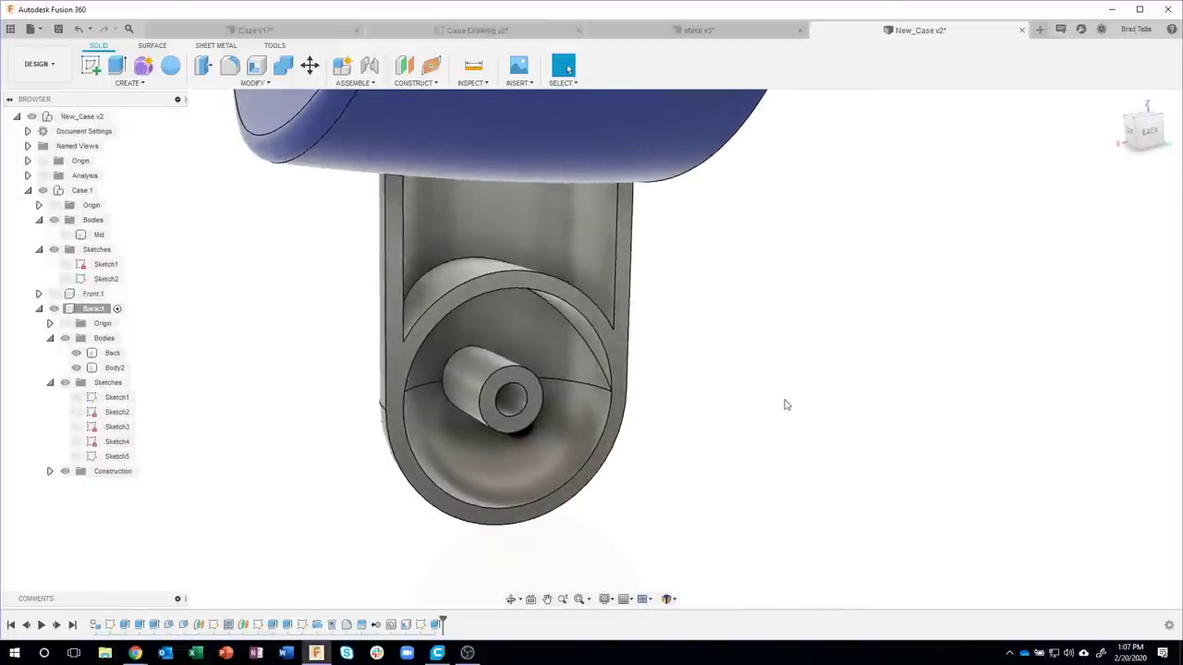
- Sketch on the hub face, projecting both dividing lines and the hub's inner circular edge
left_click(114, 368)
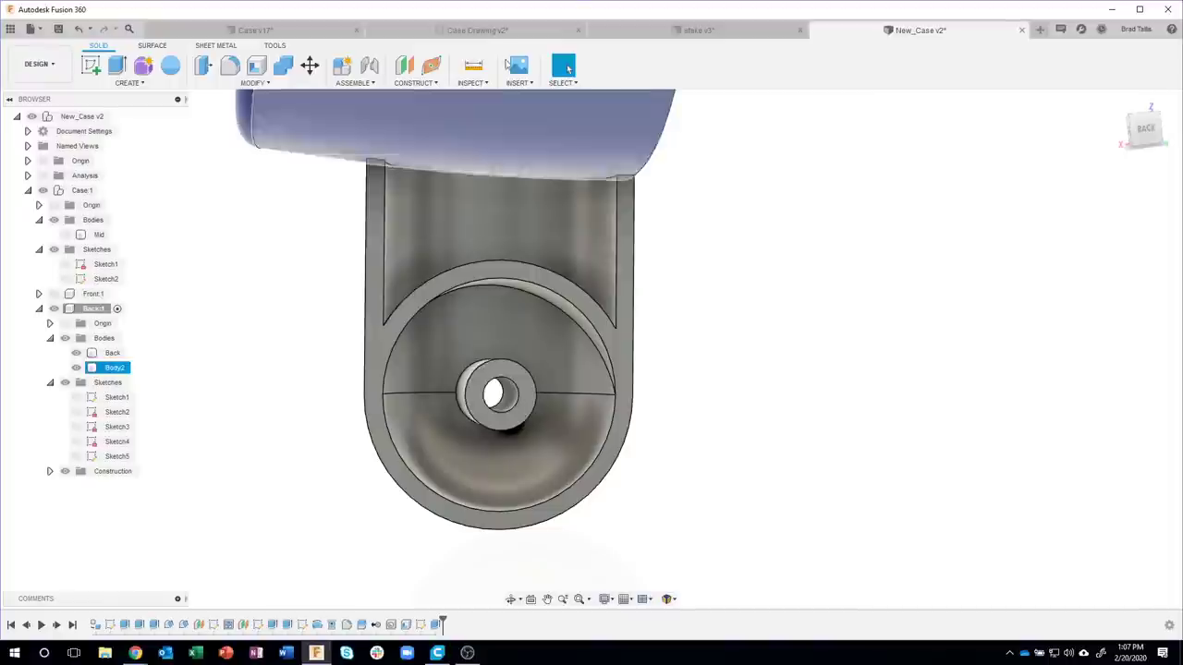
left_click(478, 30)
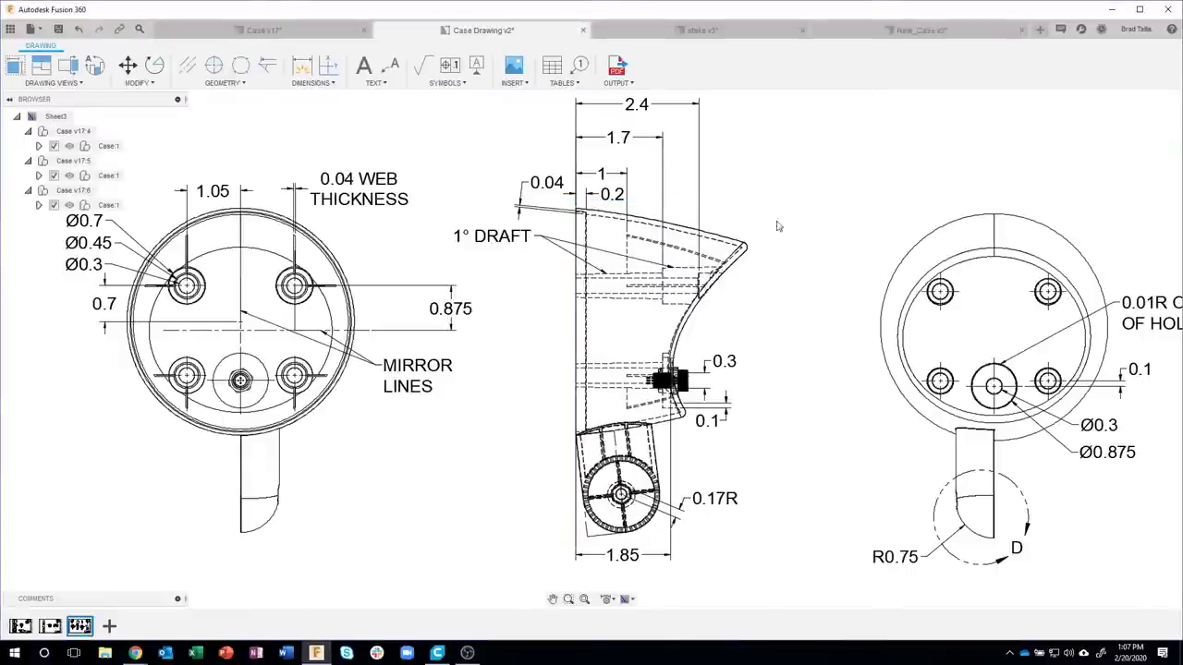
left_click(885, 33)
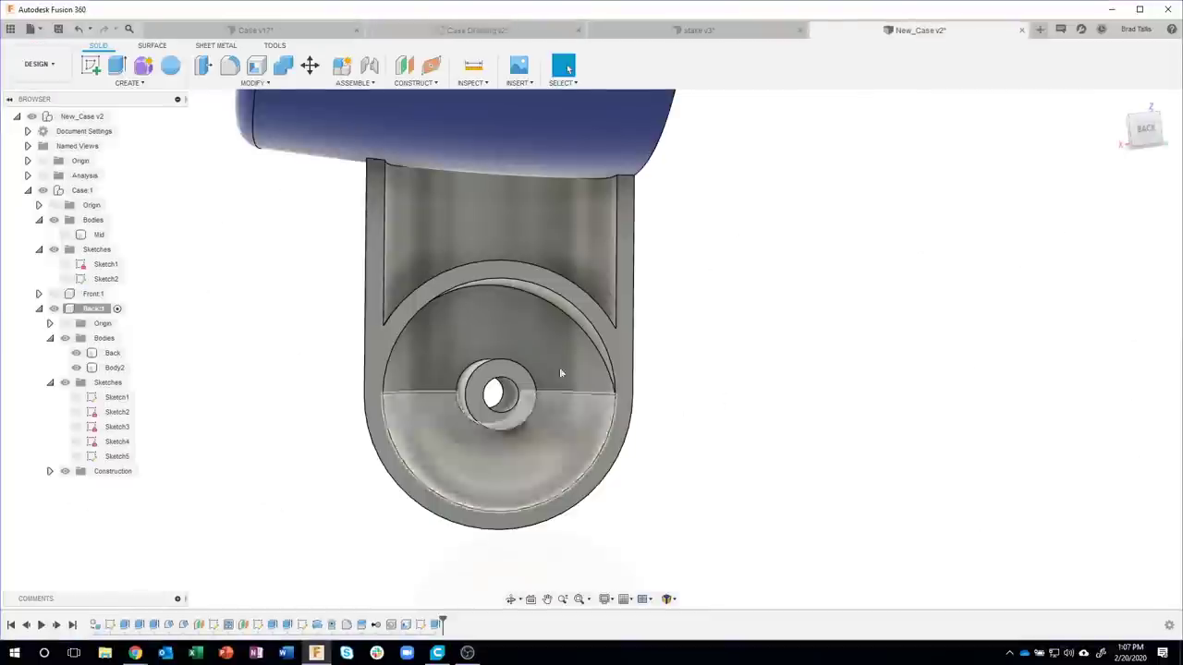
left_click(506, 370)
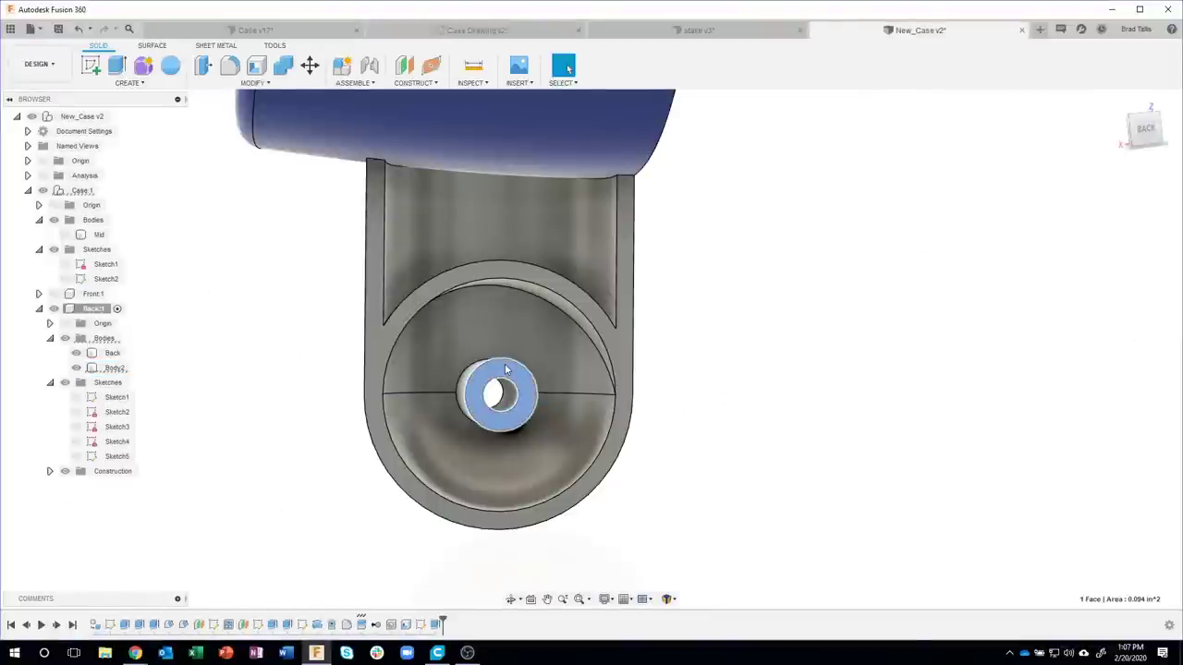
right_click(506, 370)
left_click(500, 429)
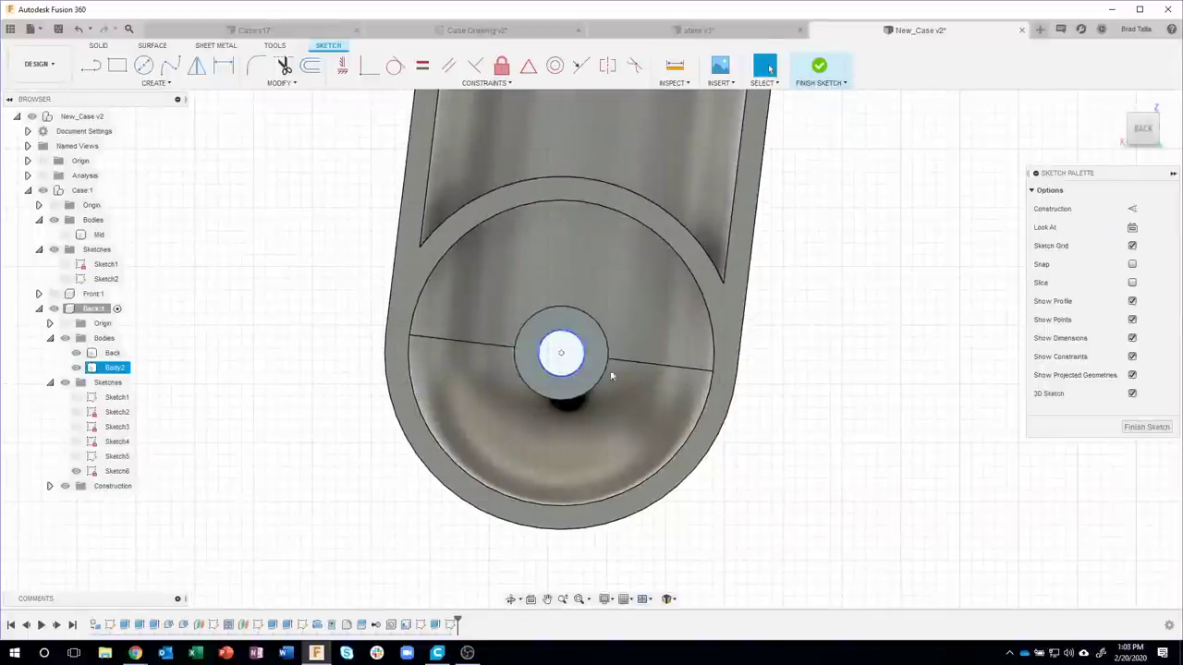
key("p")
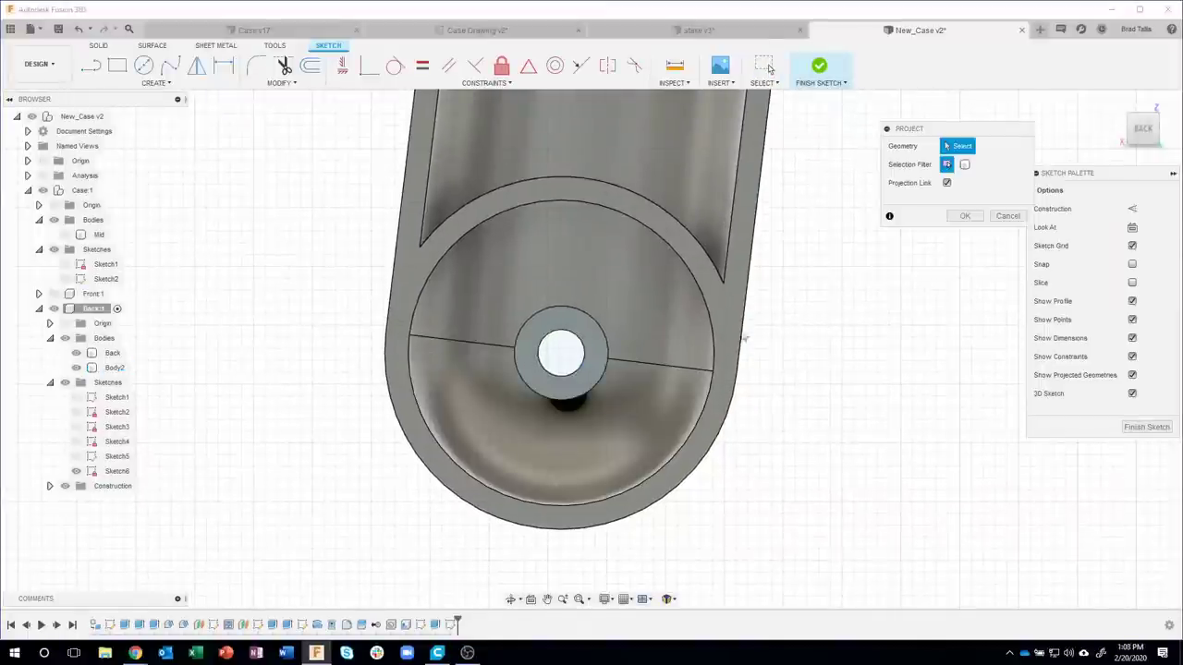
left_click(646, 364)
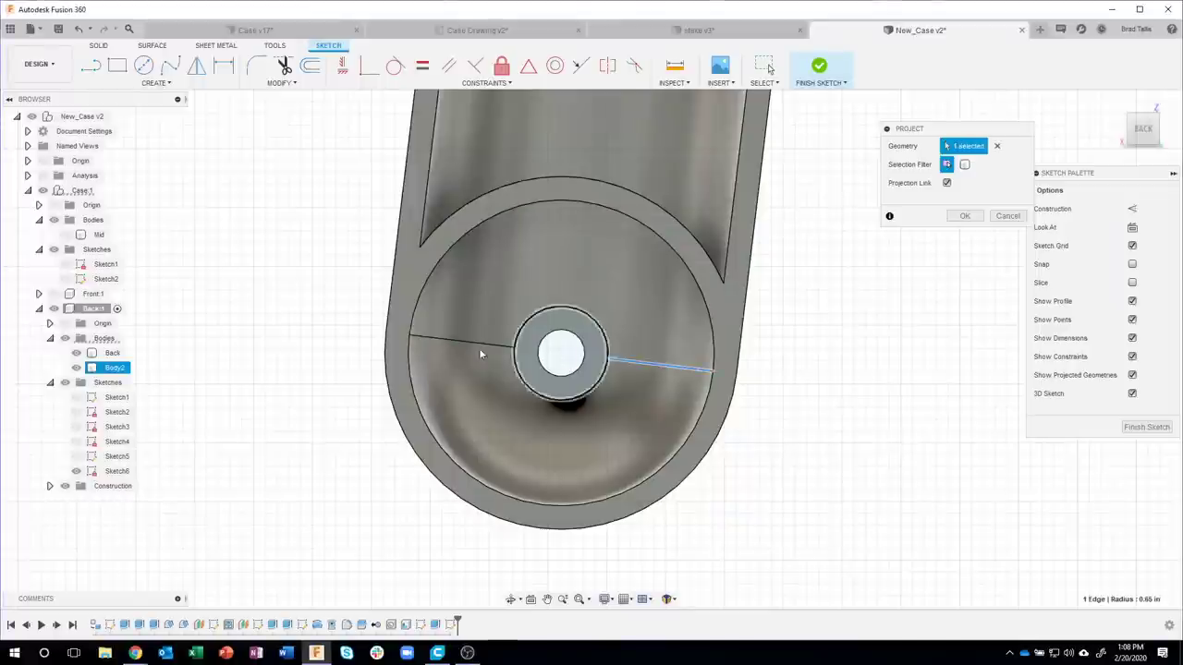
left_click(470, 340)
left_click(542, 347)
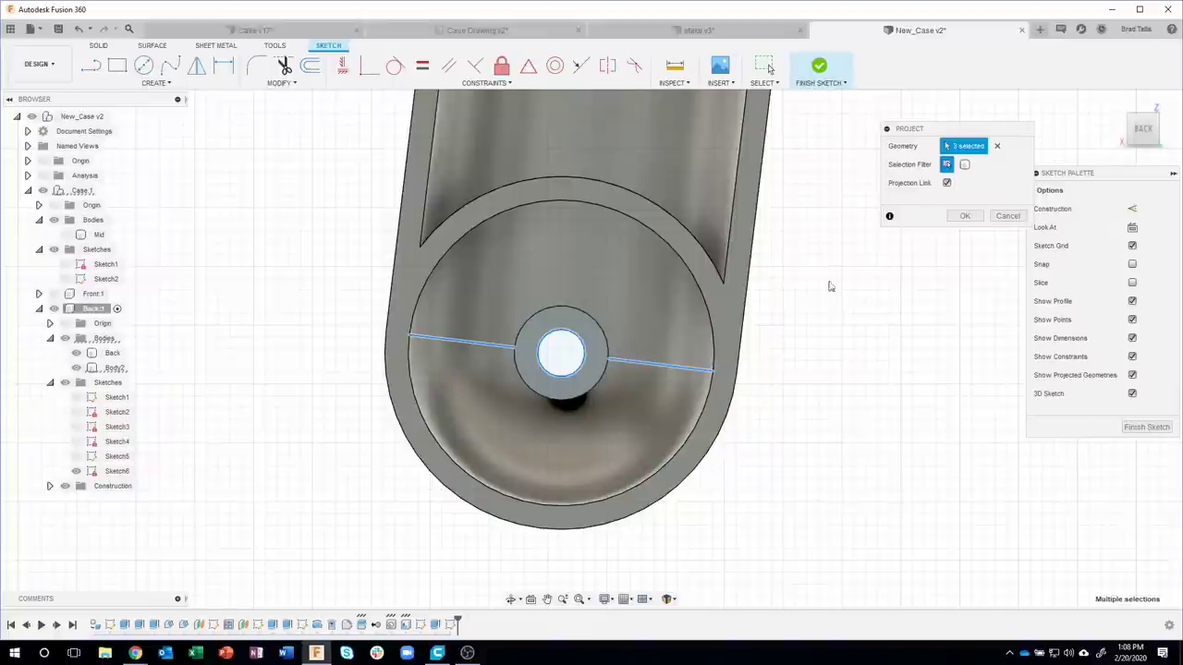
left_click(949, 216)
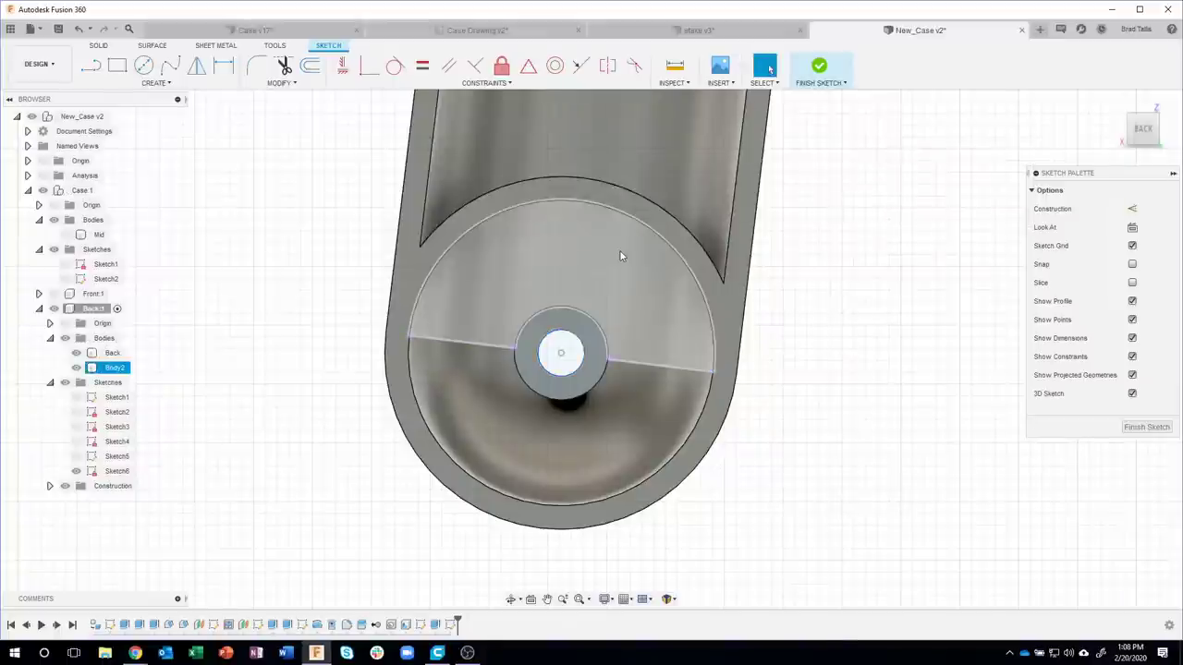
- Draw short lines above and below the post
key("l")
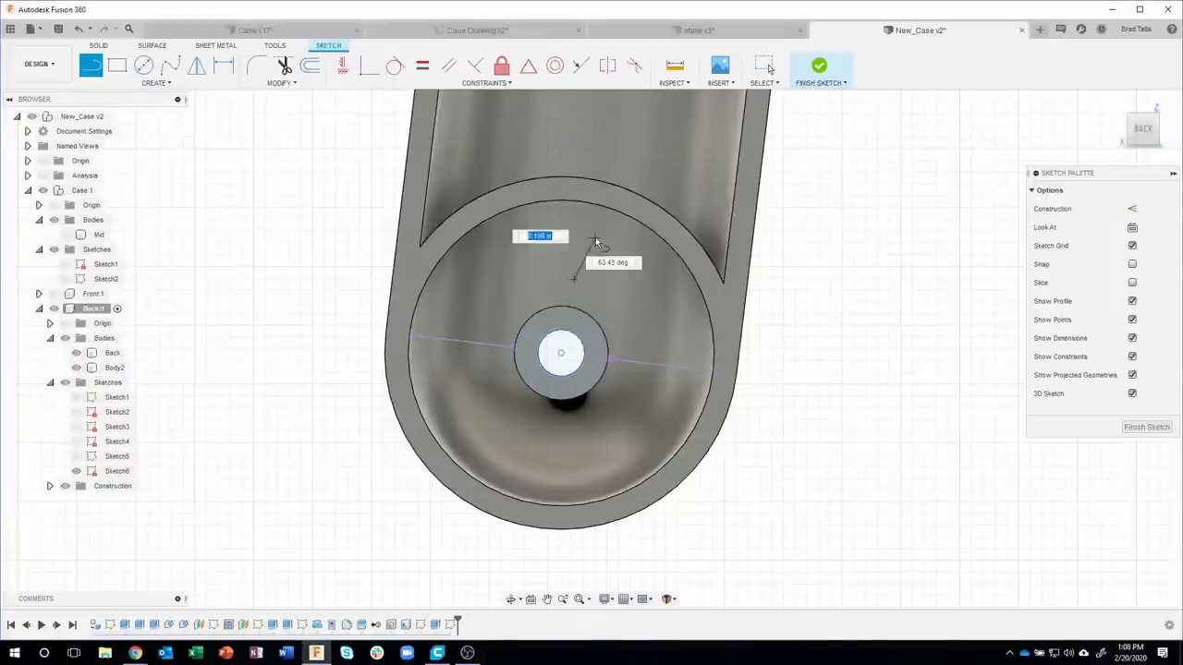
left_click(594, 238)
key("Escape")
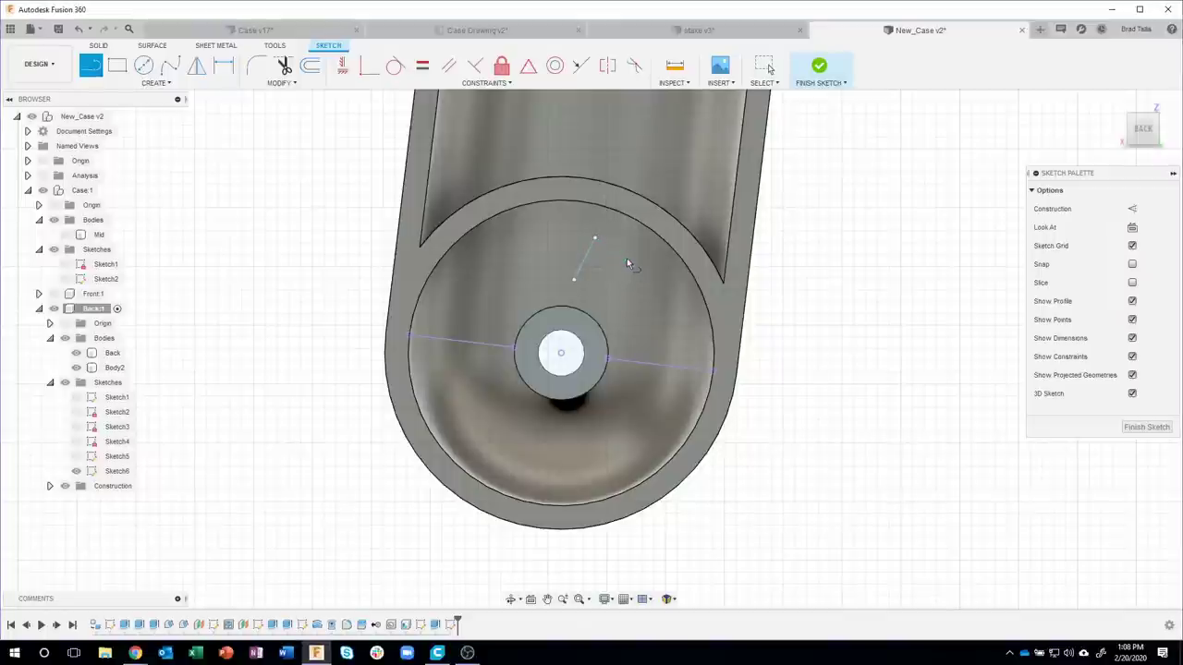
left_click(550, 421)
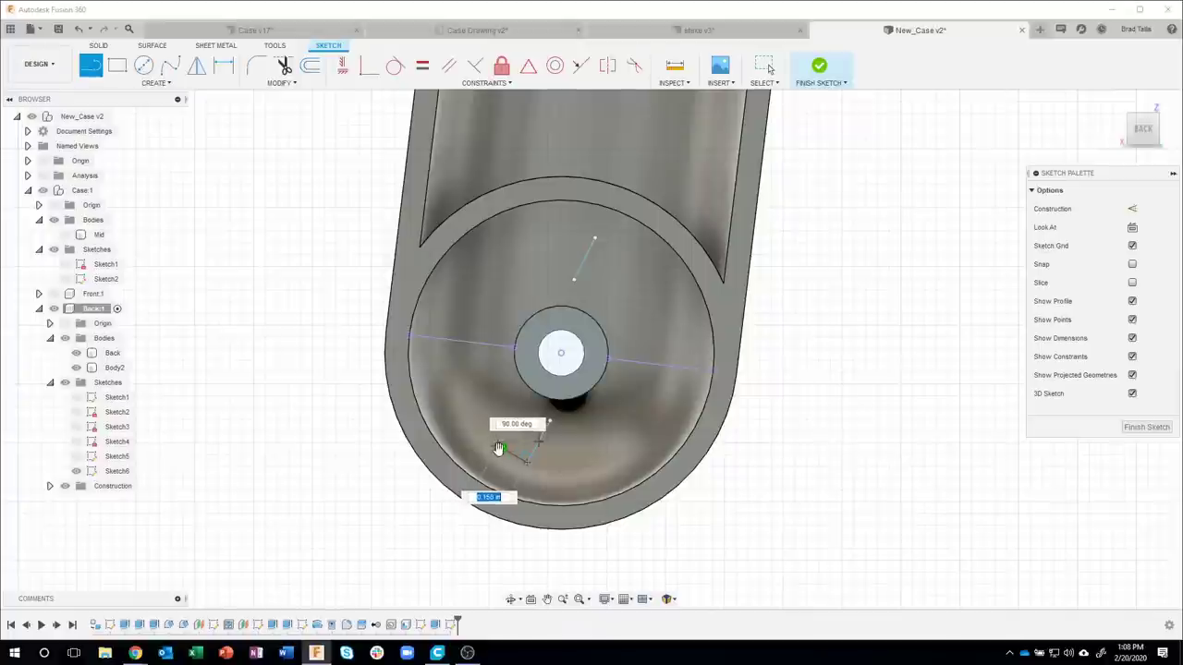
left_click(526, 462)
key("Escape")
key("Escape")
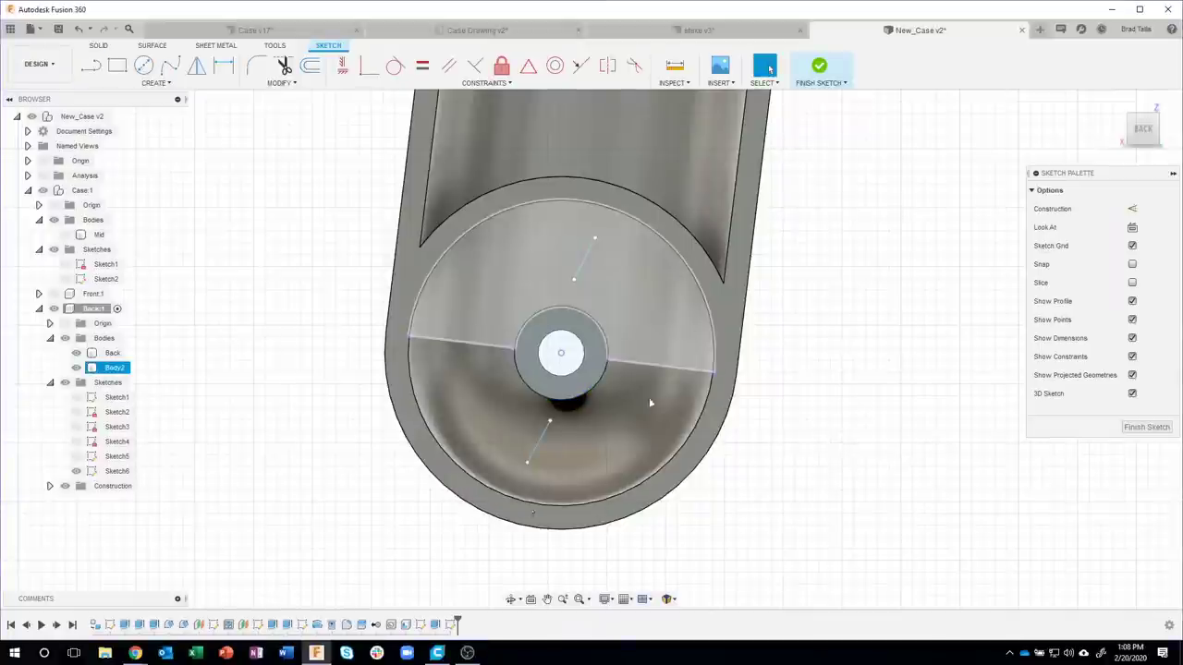
left_click(567, 368)
left_click(895, 288)
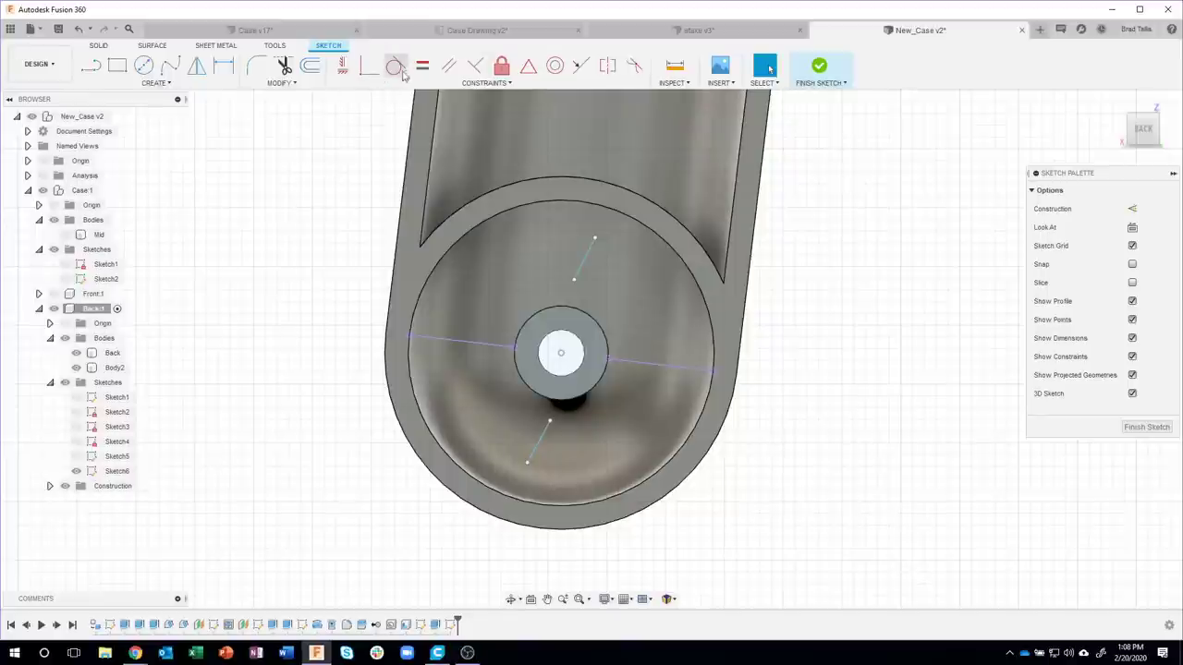
- Constrain both short lines perpendicular to the projected line and aimed at the post centre
left_click(475, 65)
left_click(472, 343)
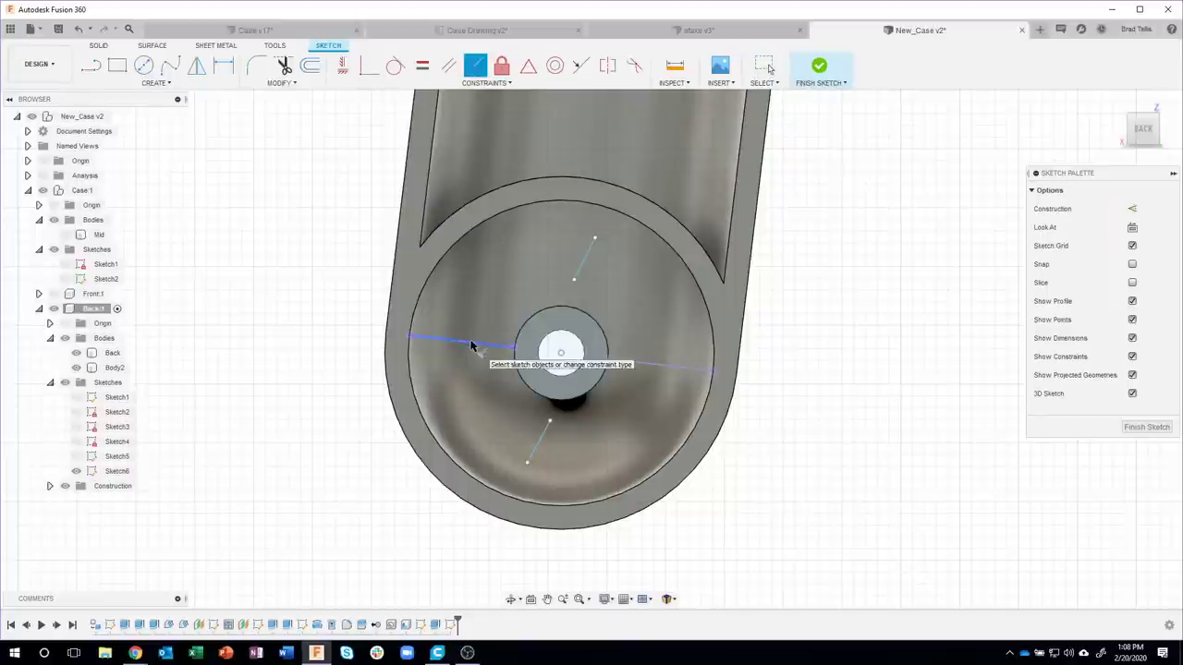
left_click(582, 262)
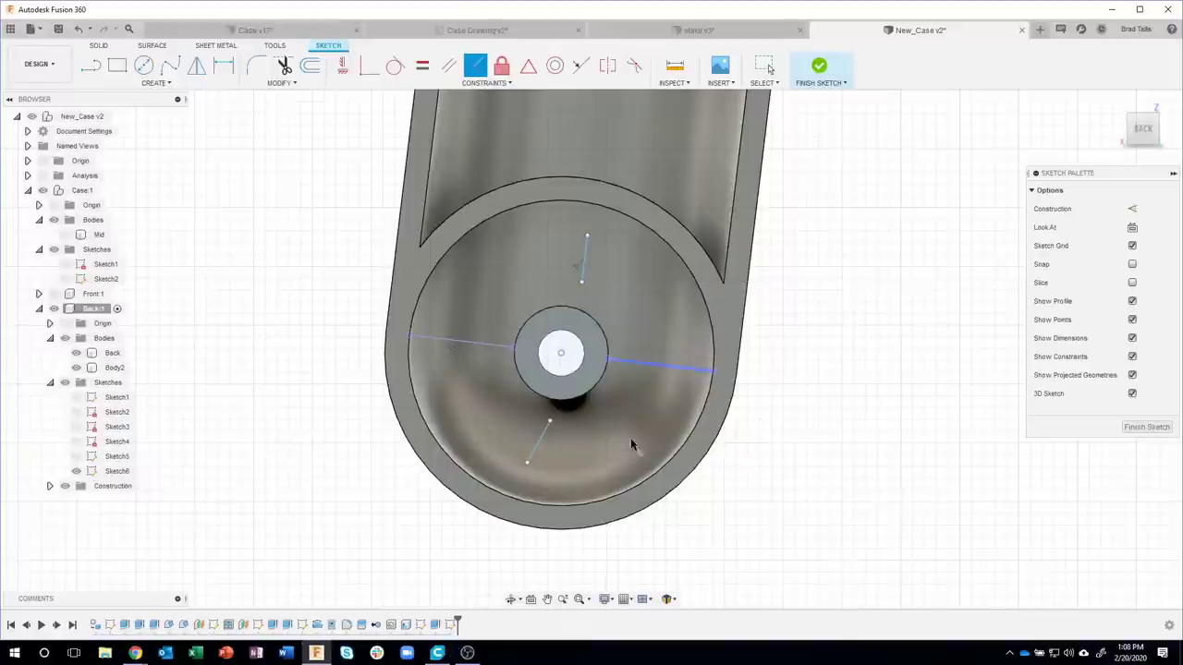
left_click(539, 450)
left_click(641, 362)
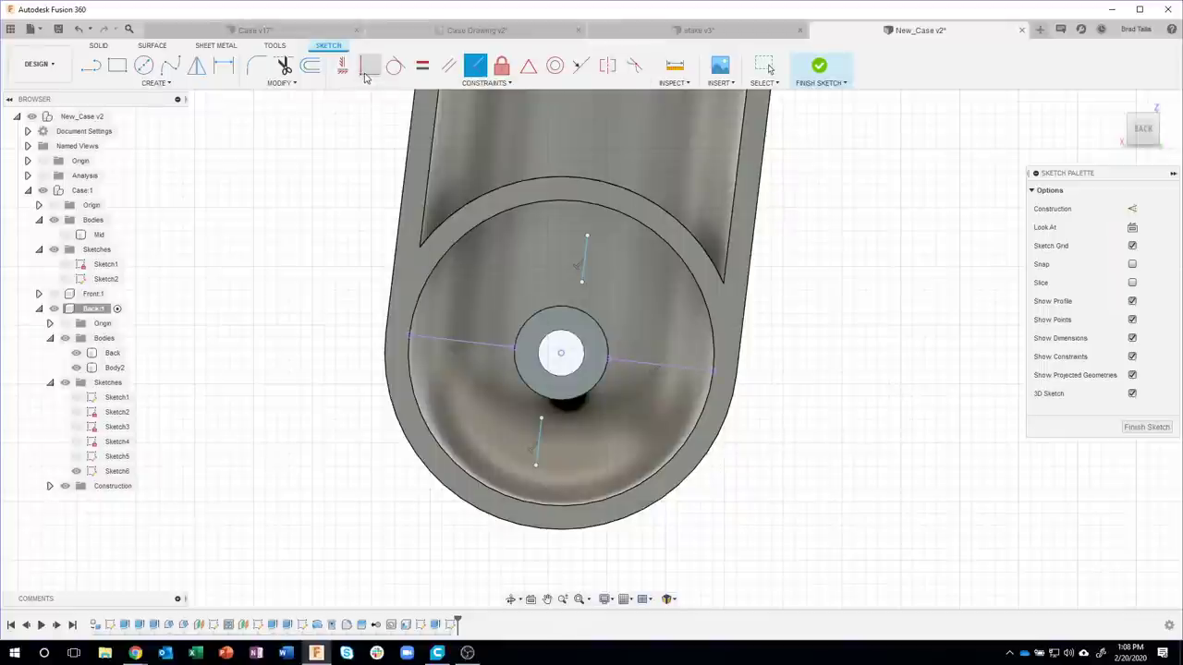
left_click(366, 70)
left_click(586, 268)
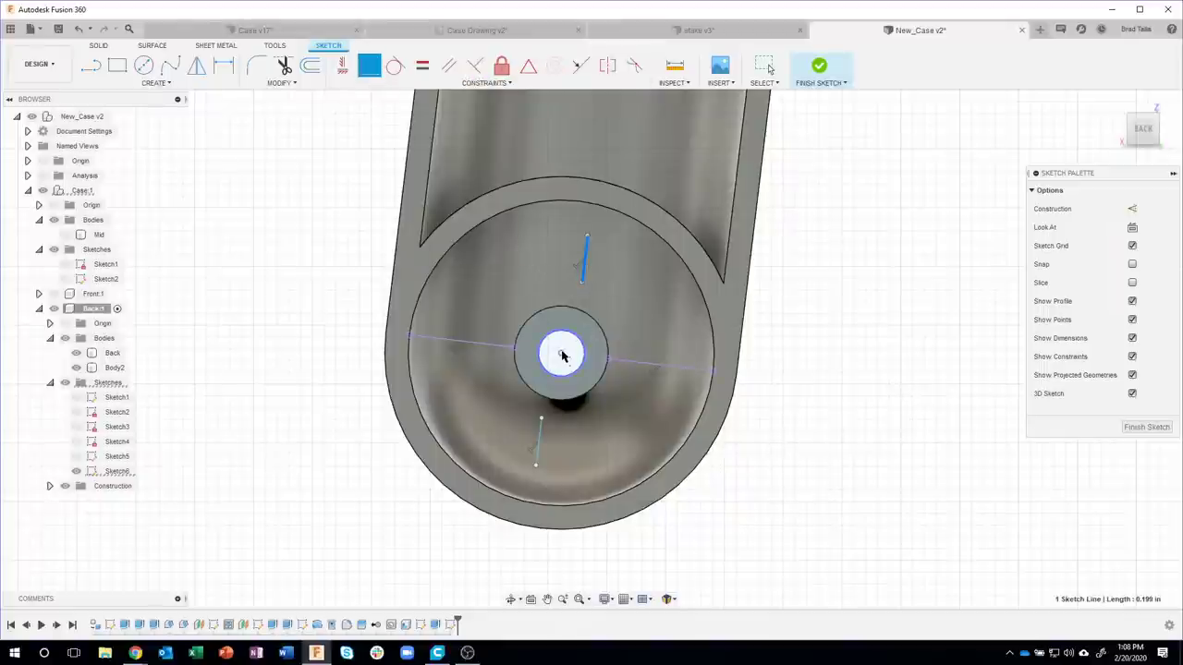
left_click(562, 356)
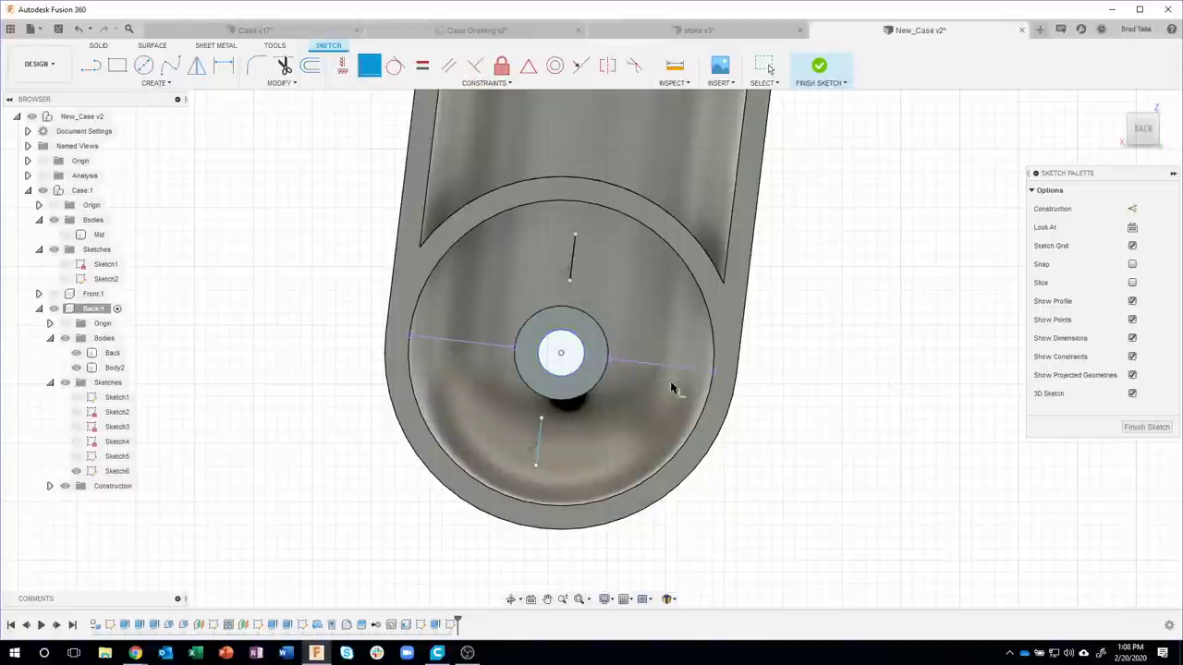
left_click(542, 434)
left_click(562, 356)
- Draw a short line in the upper channel, parallel to the short line
middle_click_drag(846, 221, 832, 325, "shift")
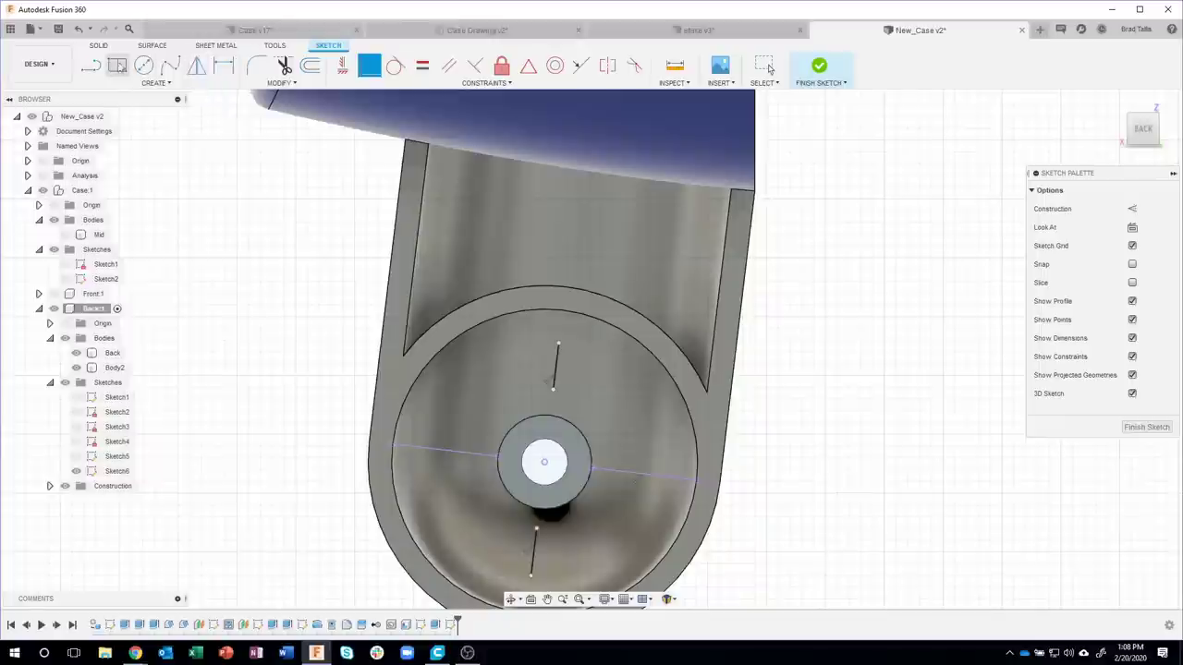
key("l")
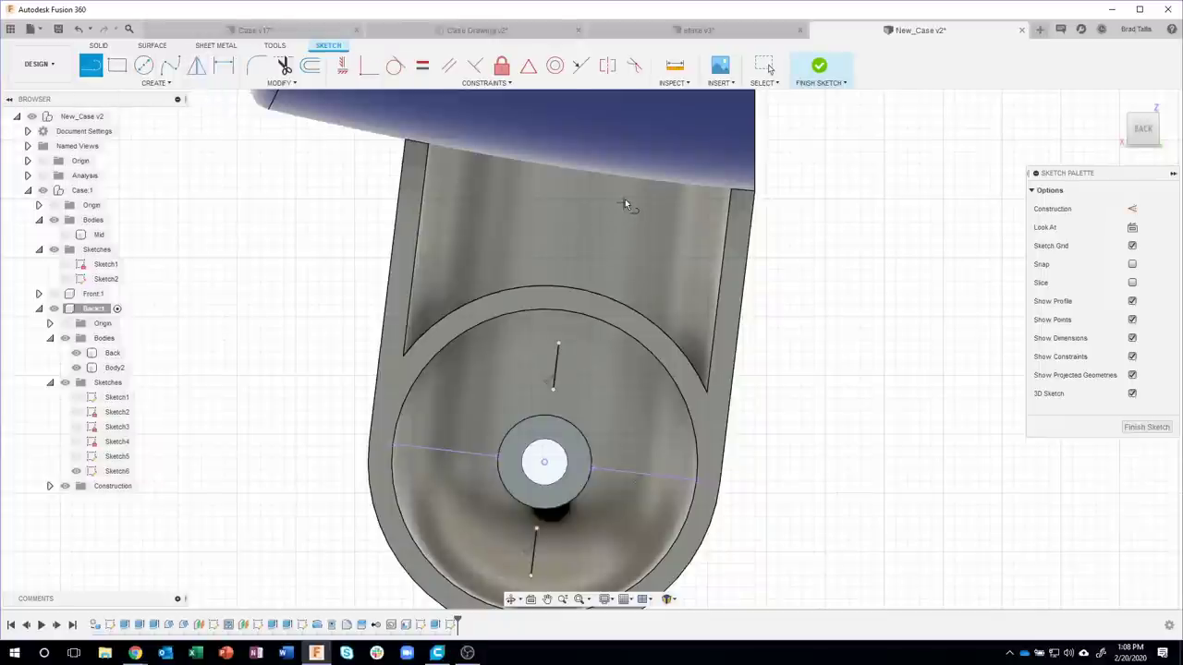
left_click(599, 266)
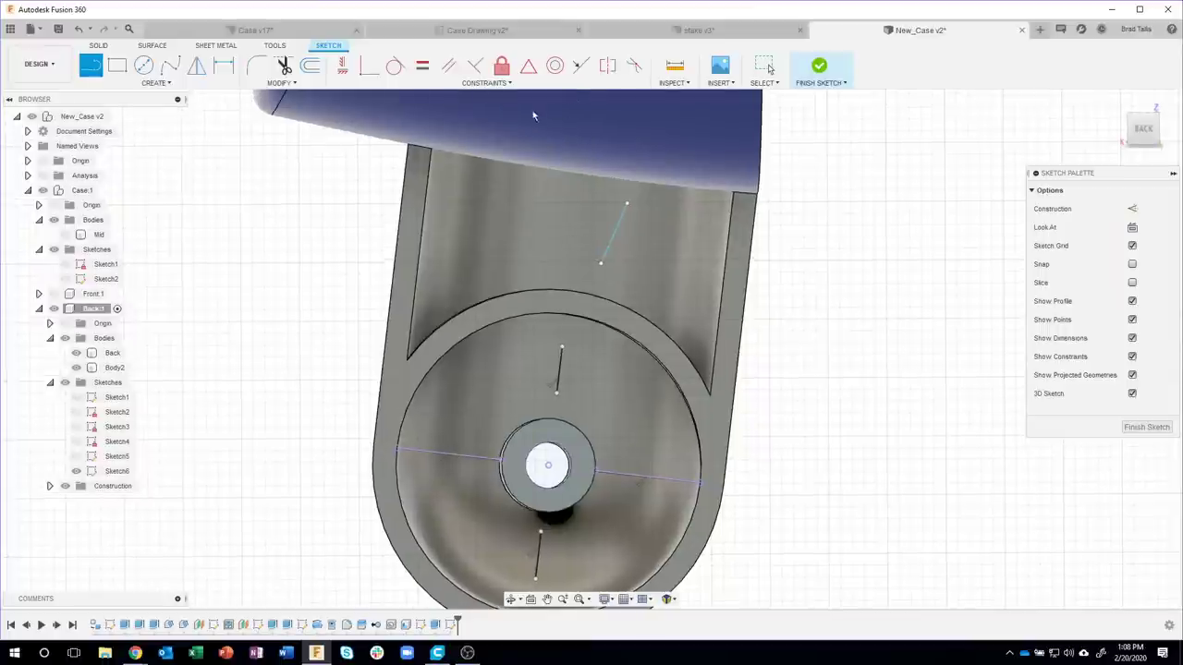
left_click(450, 74)
left_click(616, 228)
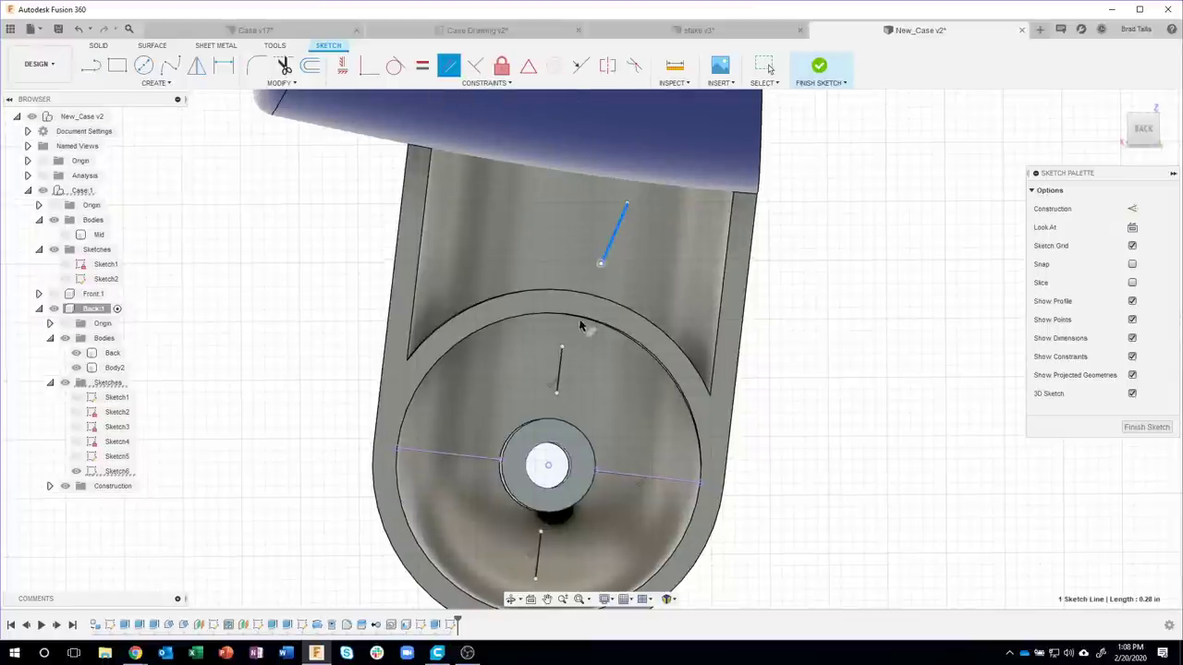
left_click(558, 367)
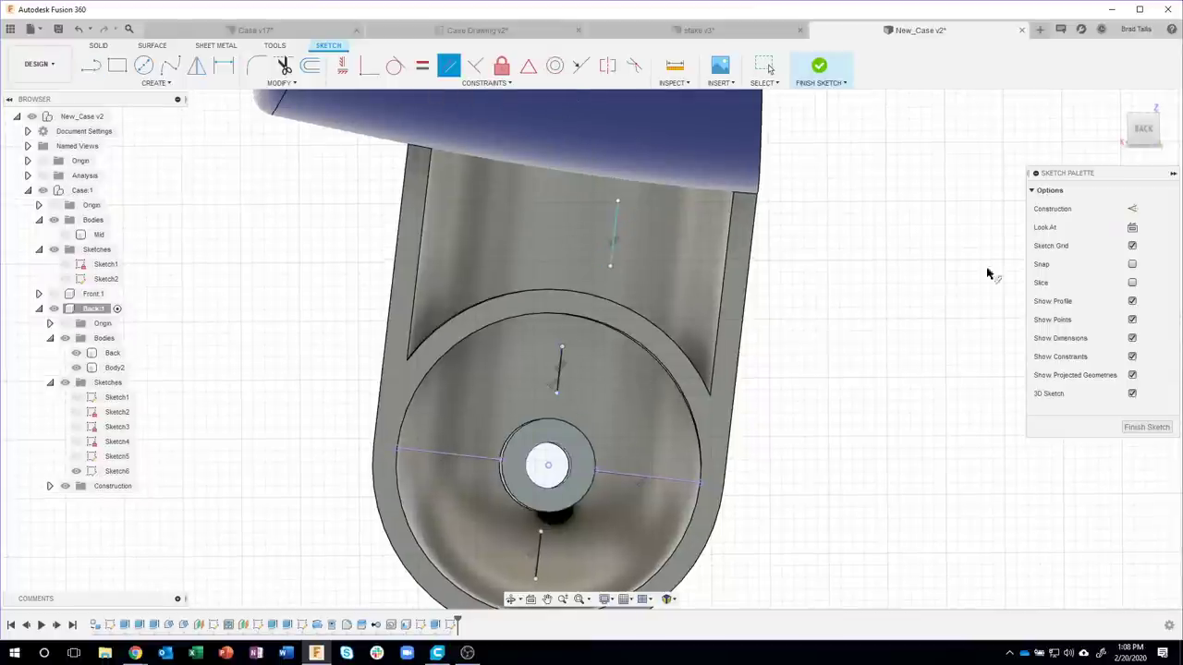
- Dimension the upper line 0.5 in from the right wall edge
left_click(1143, 132)
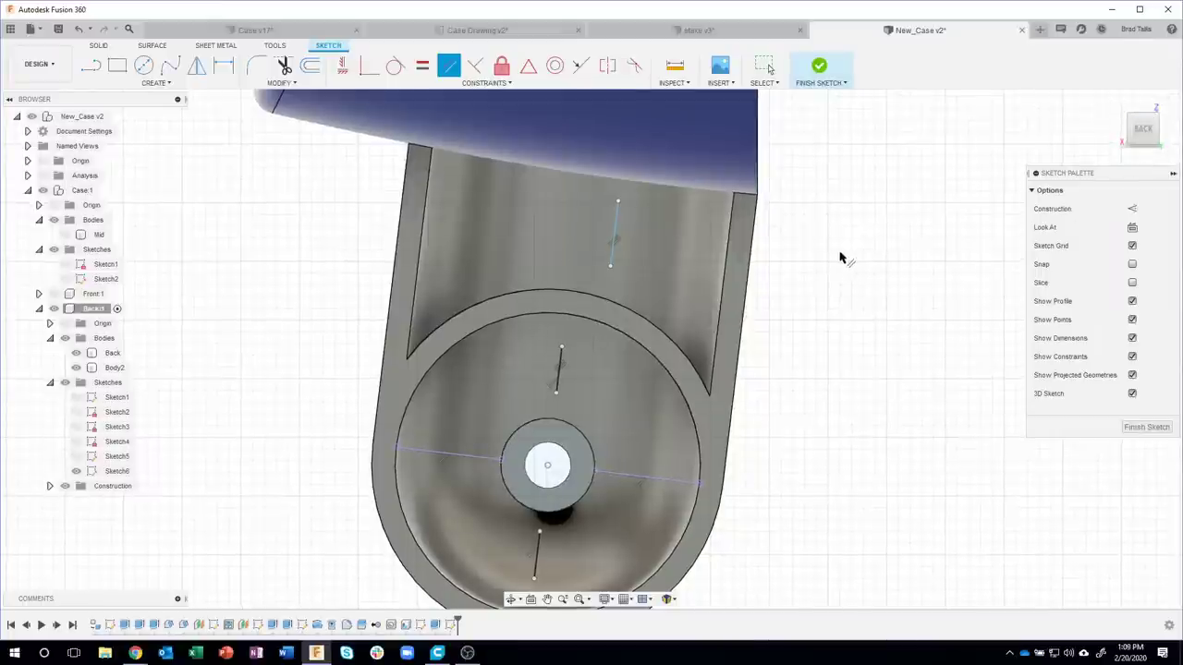
key("d")
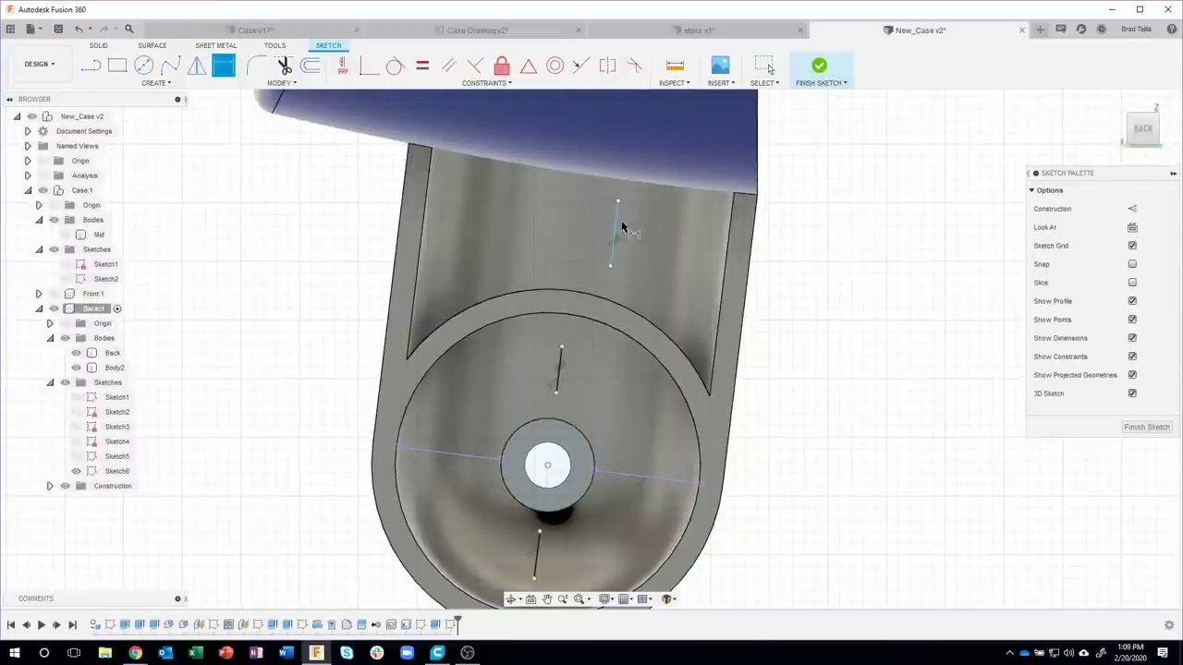
left_click(619, 227)
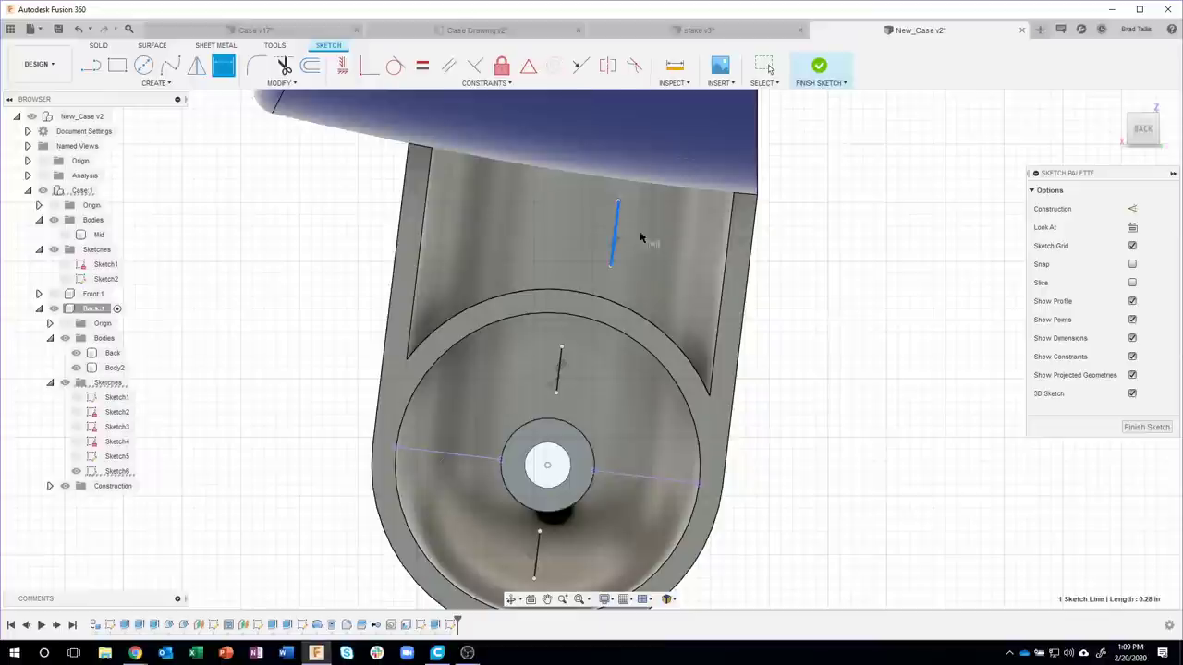
left_click(751, 264)
left_click(683, 251)
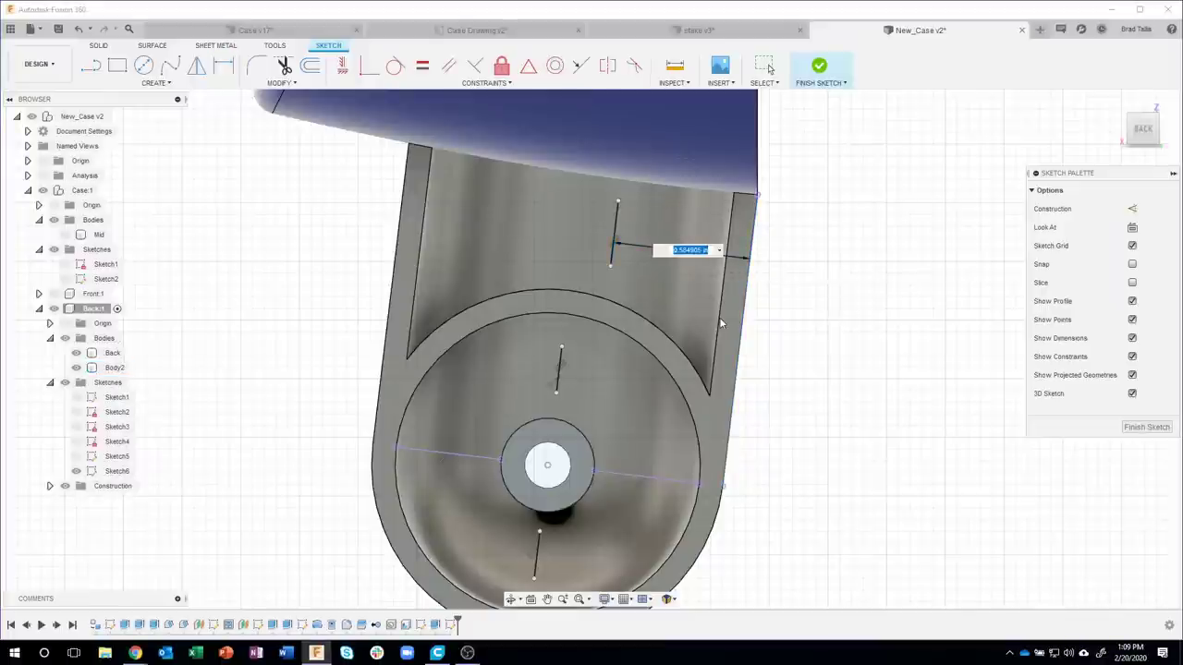
type("0.5")
key("Return")
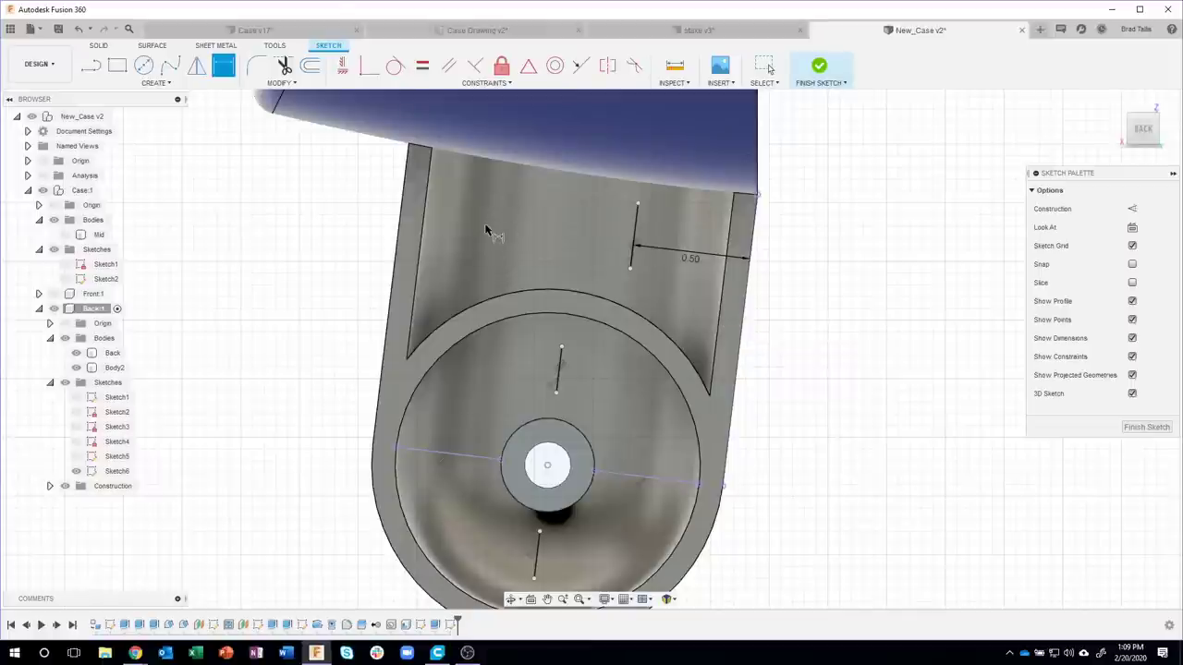
- Mirror the upper line across the short vertical line and finish the sketch
left_click(199, 66)
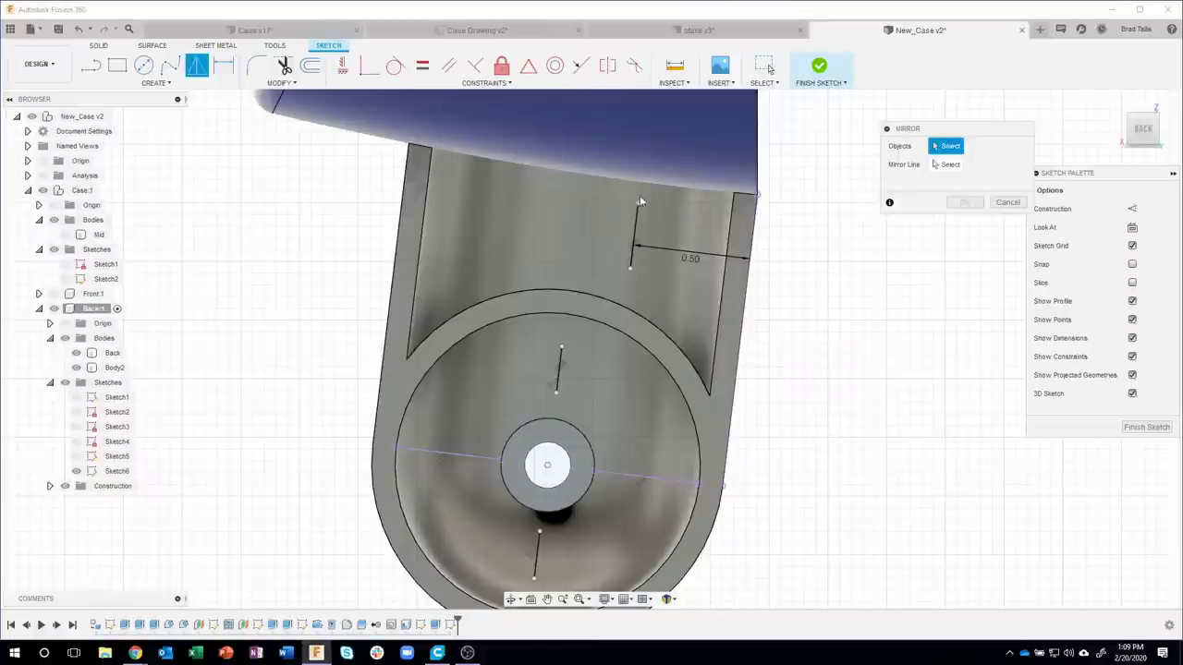
left_click(636, 222)
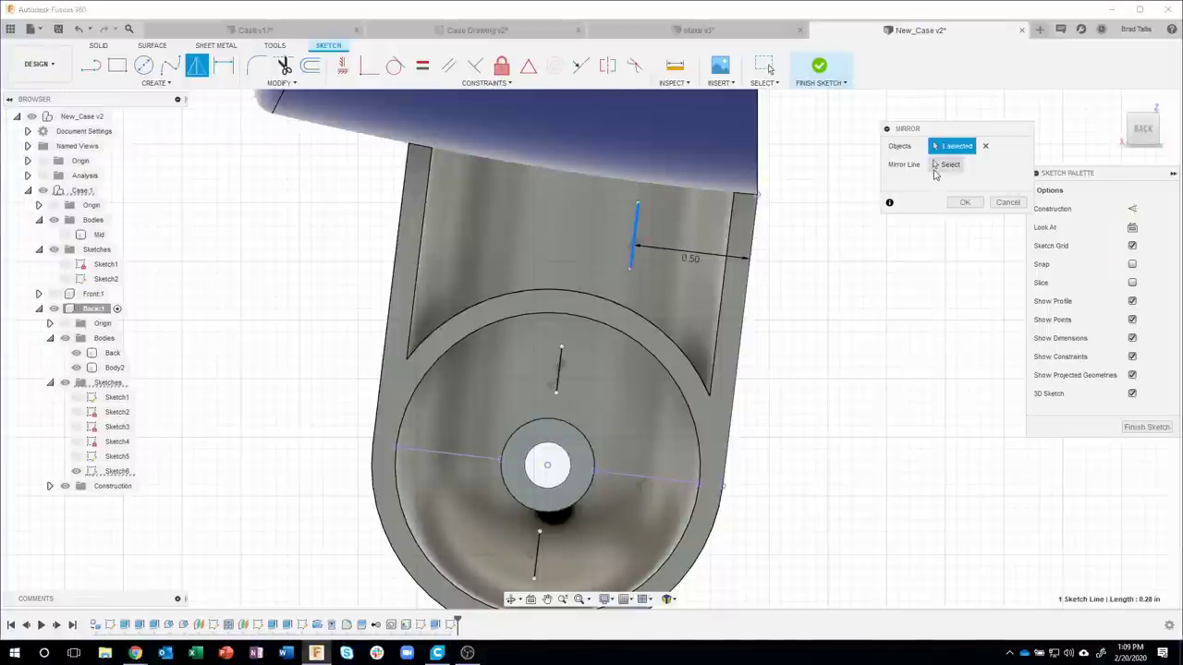
left_click(946, 165)
left_click(559, 366)
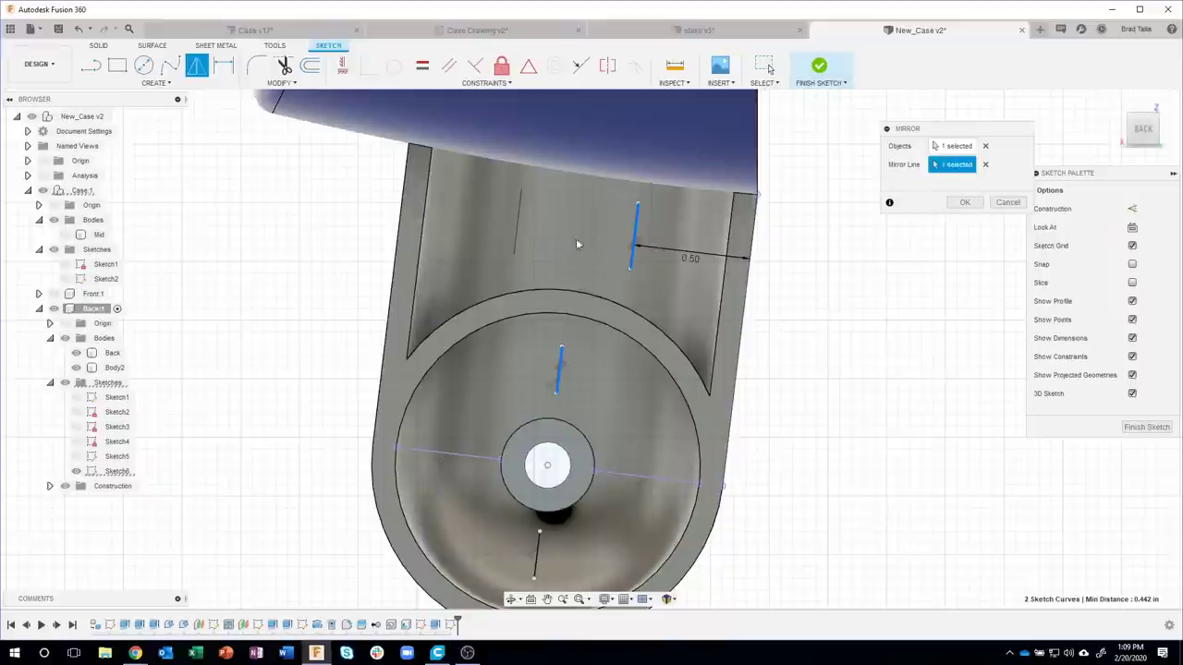
left_click(961, 202)
scroll(887, 360, "down", 1)
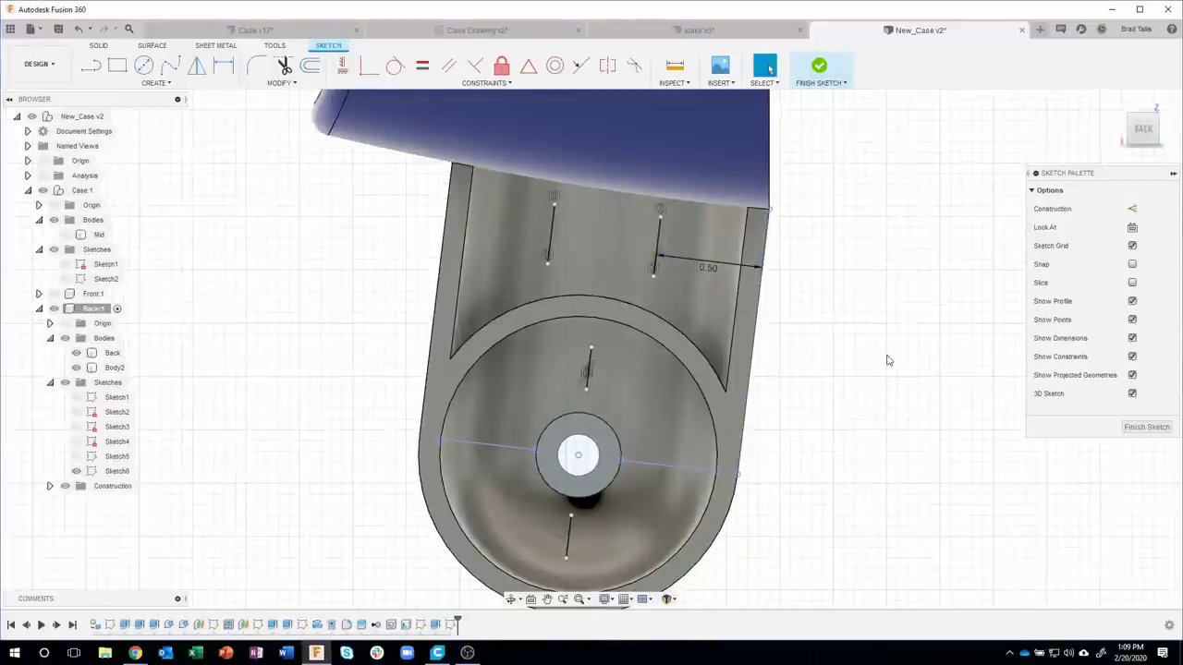
left_click(819, 70)
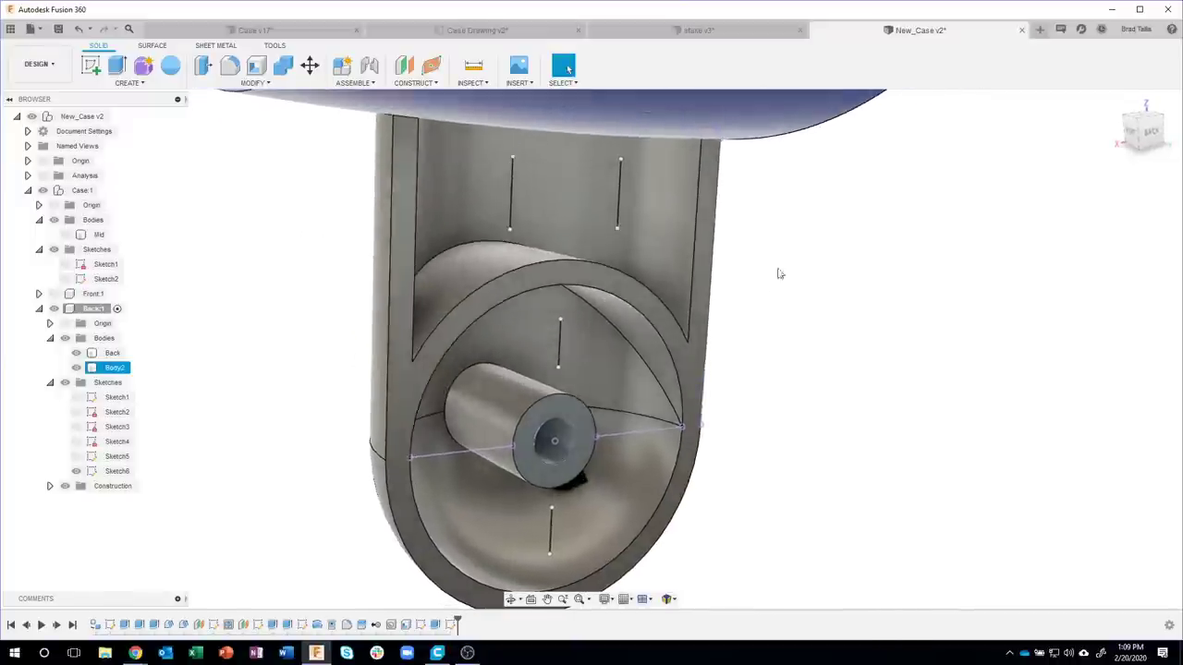
- Create an offset plane -0.16 in from the post's front ring face
left_click(779, 267)
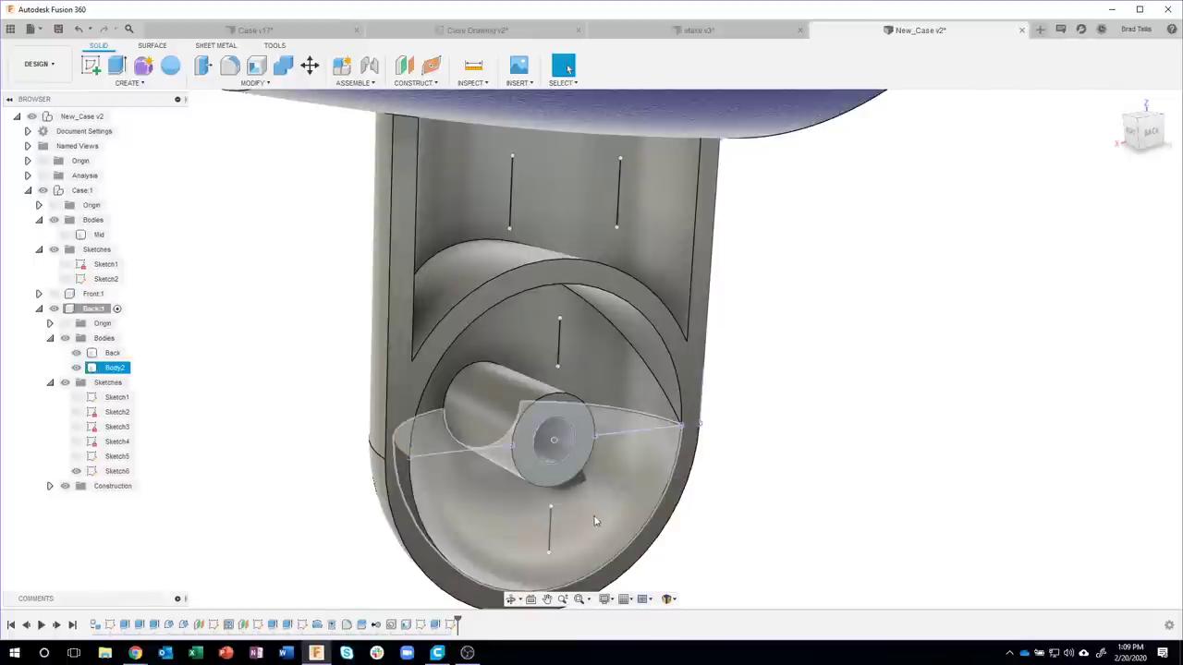
left_click(413, 66)
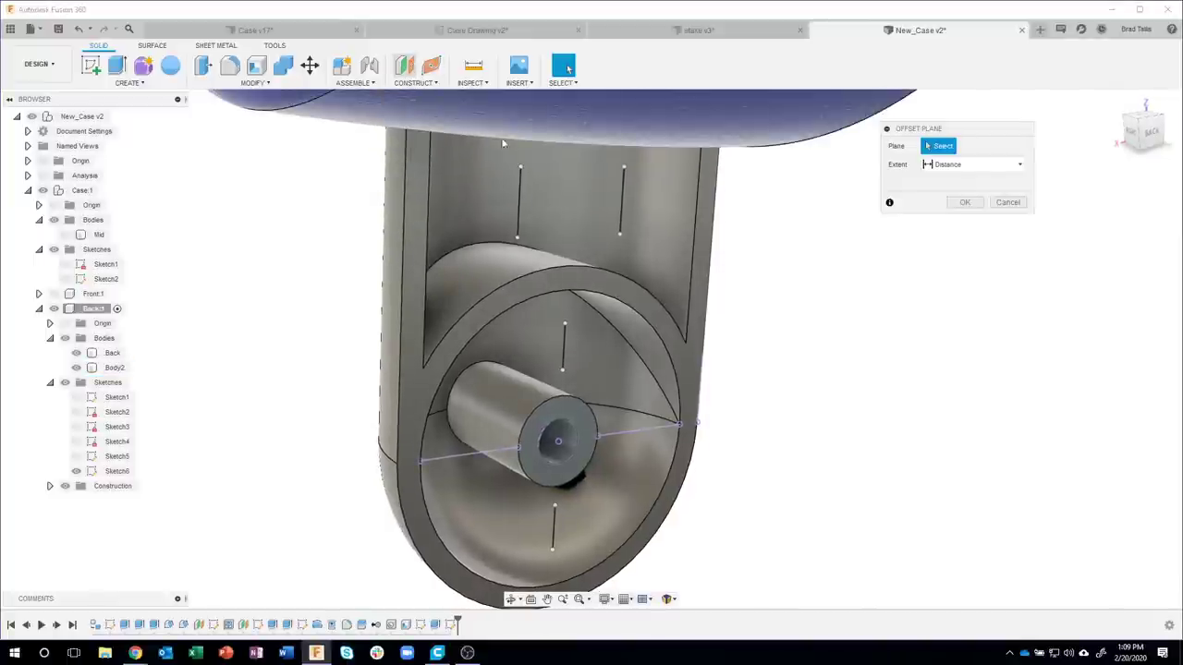
left_click(698, 352)
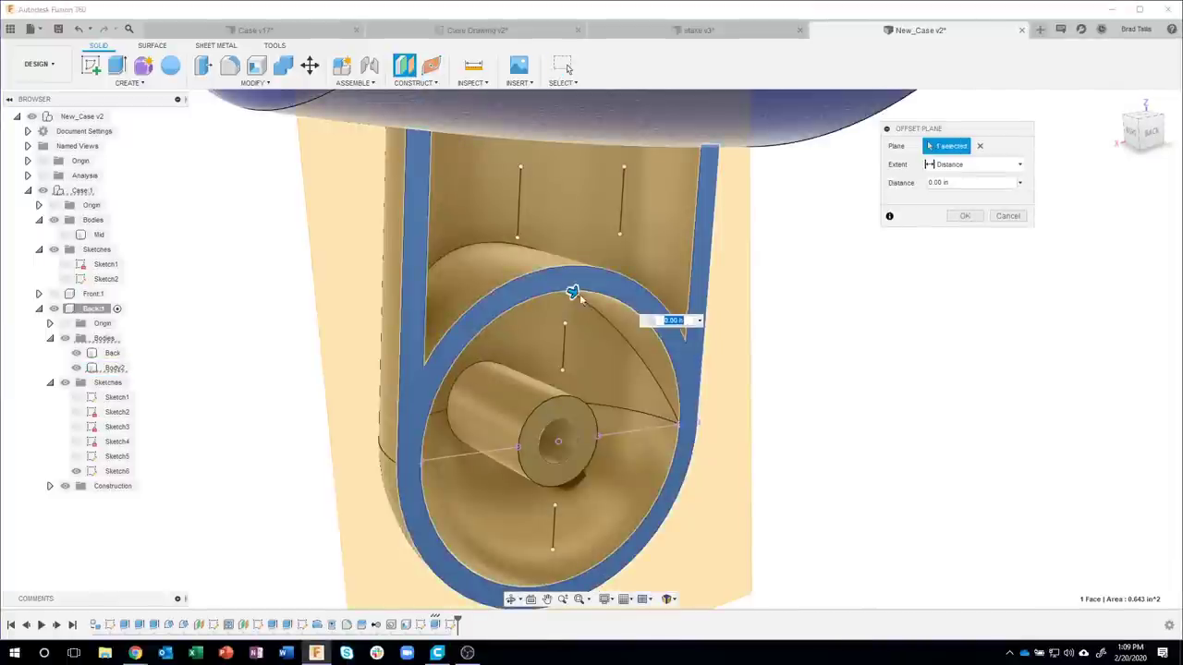
left_click_drag(573, 292, 546, 282)
type("-.15")
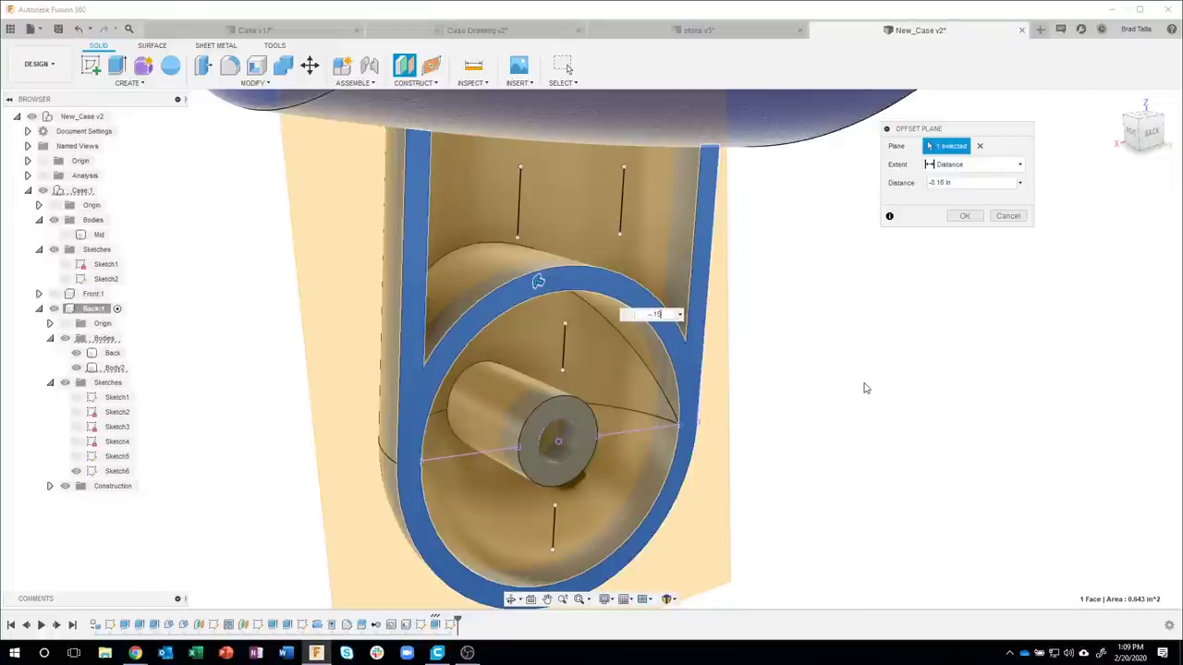
key("Return")
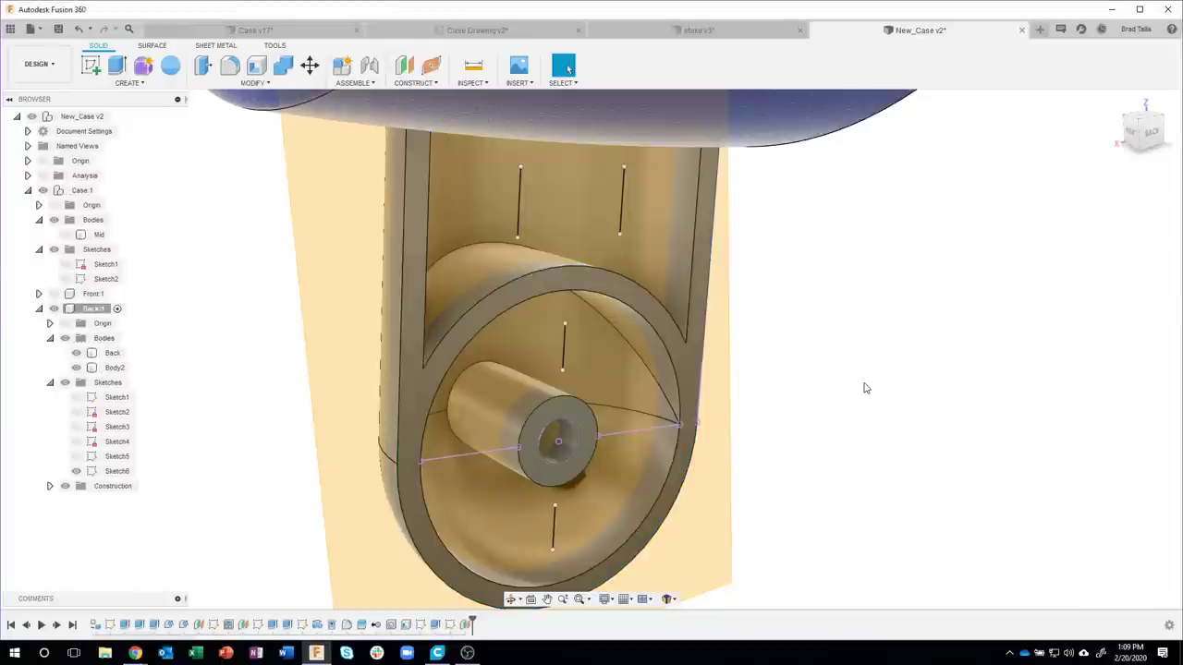
middle_click_drag(935, 338, 602, 569, "shift")
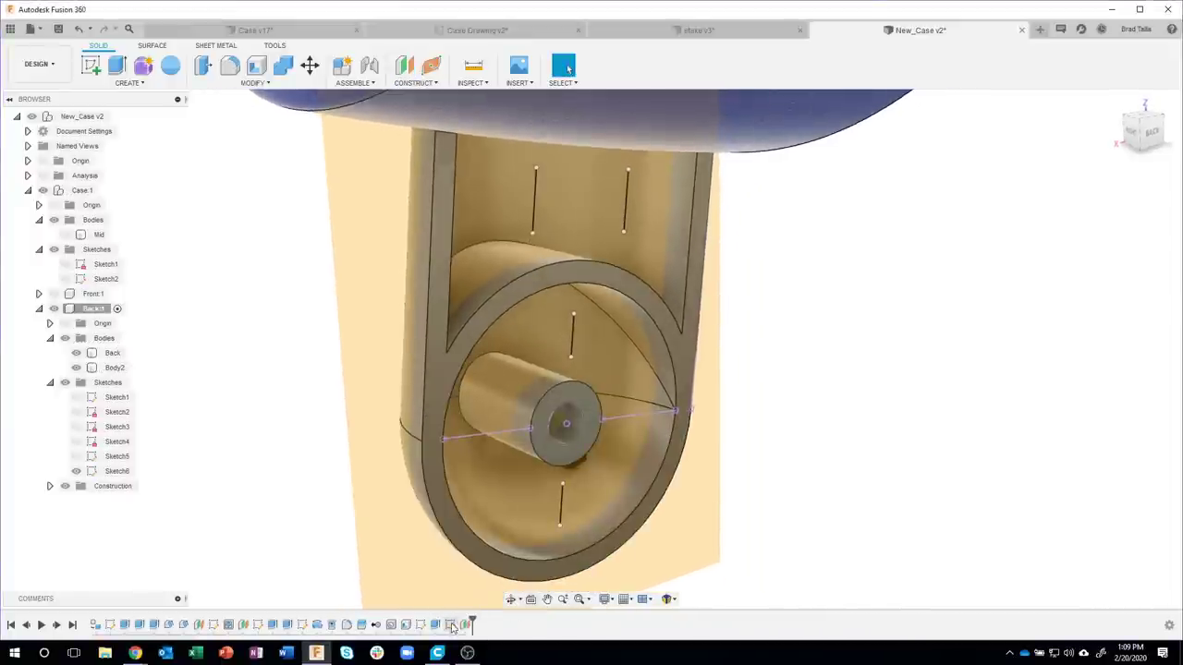
- Redefine Sketch6's plane onto the new offset Plane3, after one cancelled attempt
left_click(450, 626)
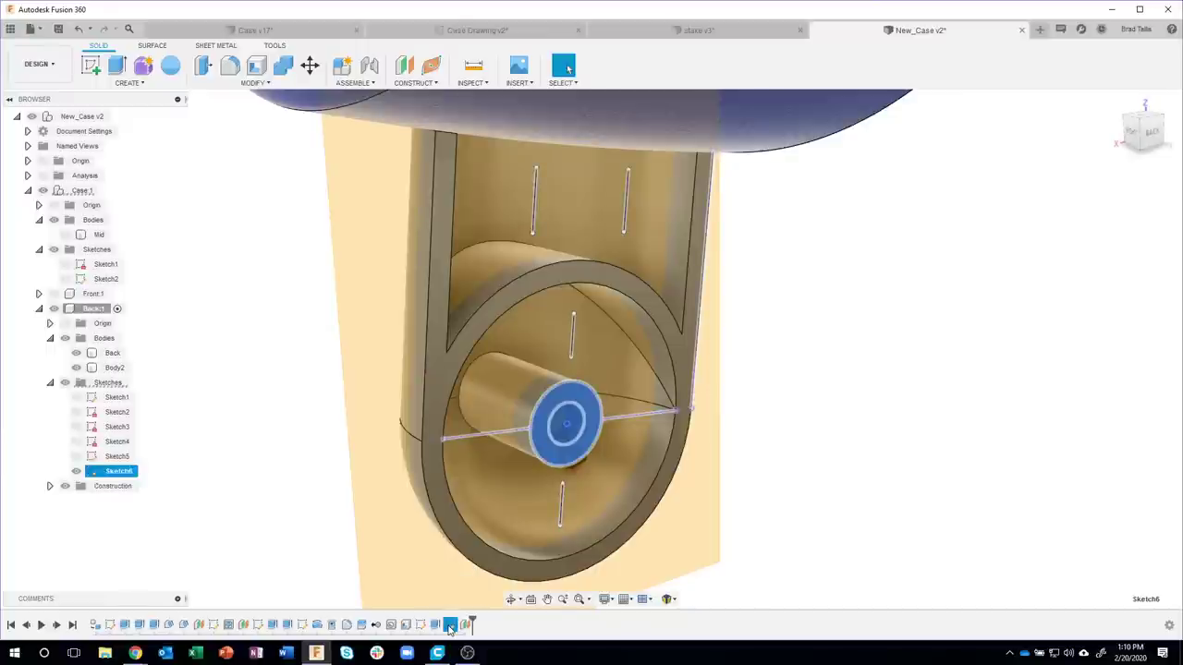
right_click(450, 625)
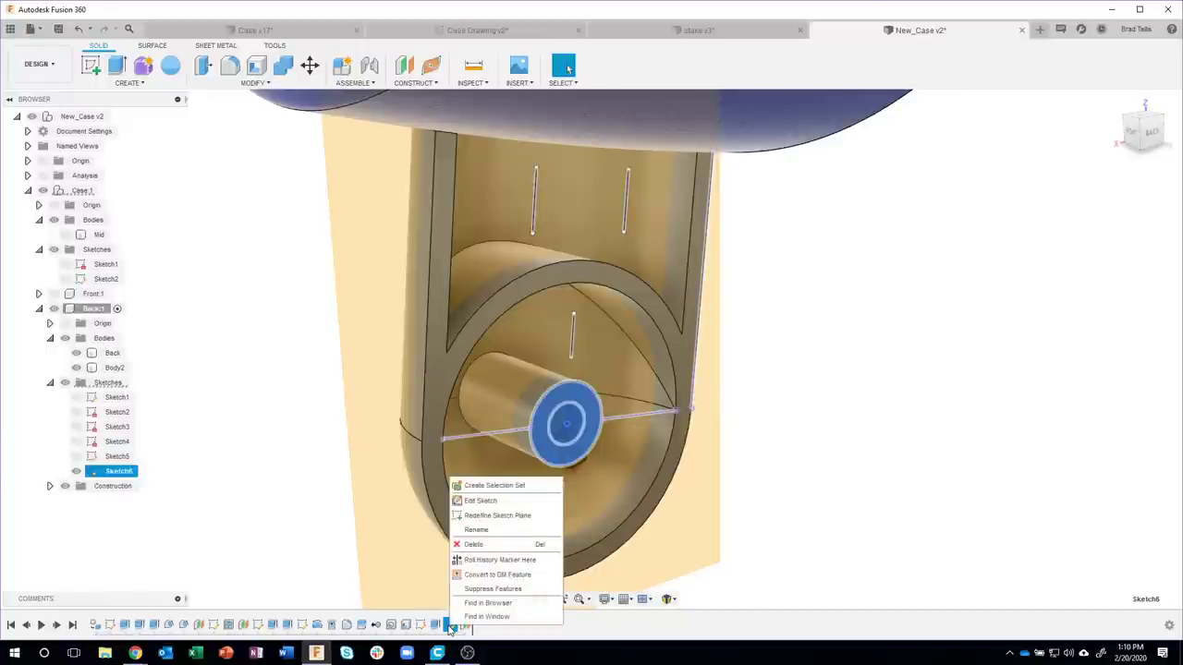
left_click(492, 516)
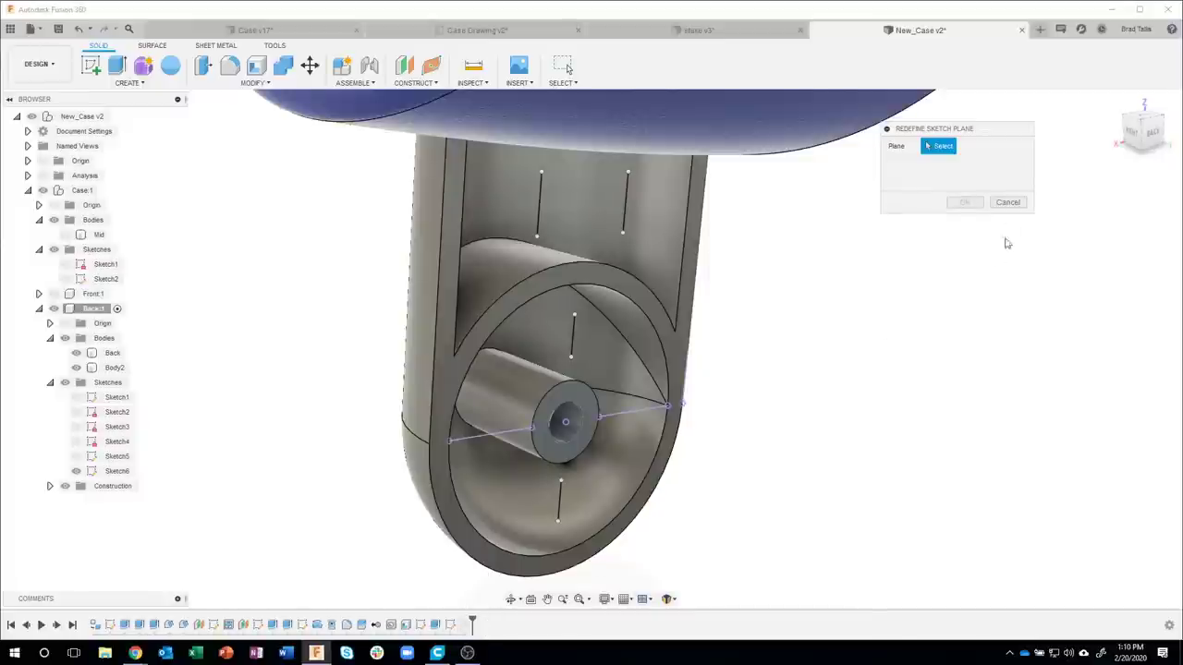
left_click(1008, 203)
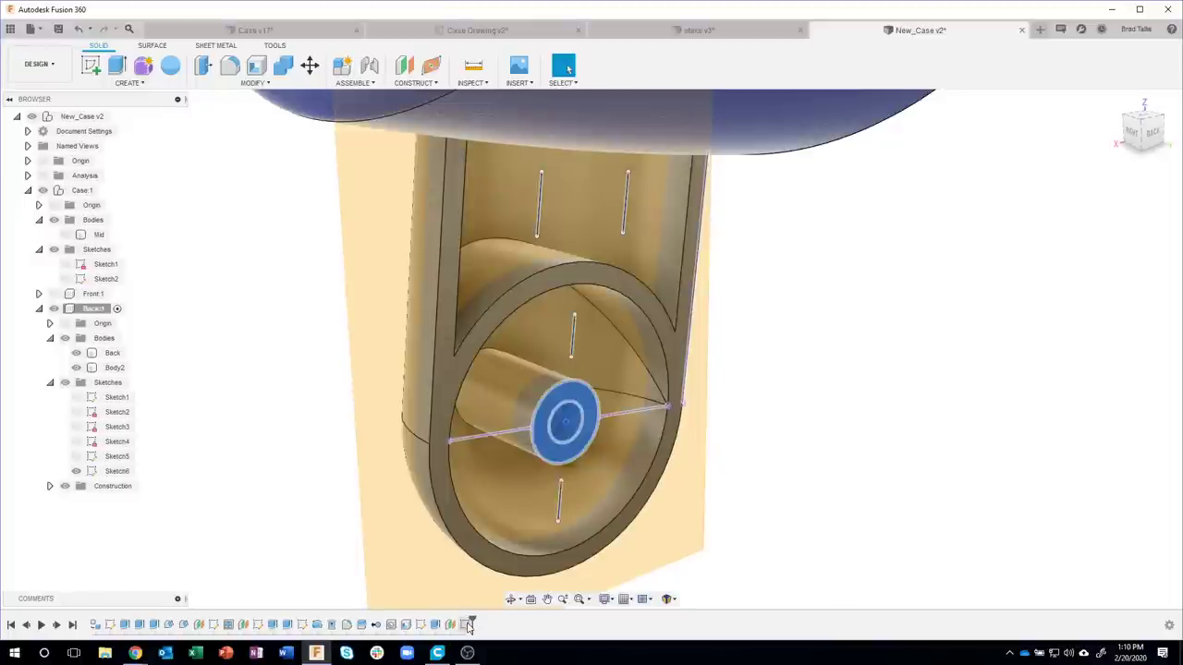
right_click(467, 624)
left_click(533, 515)
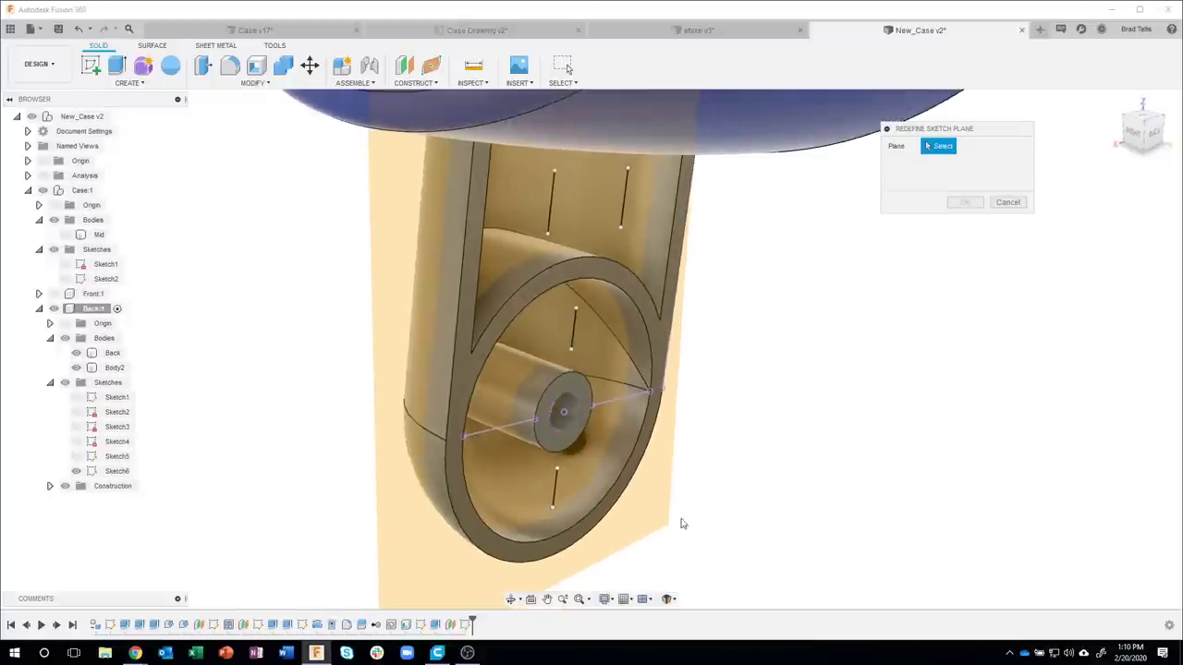
left_click(660, 520)
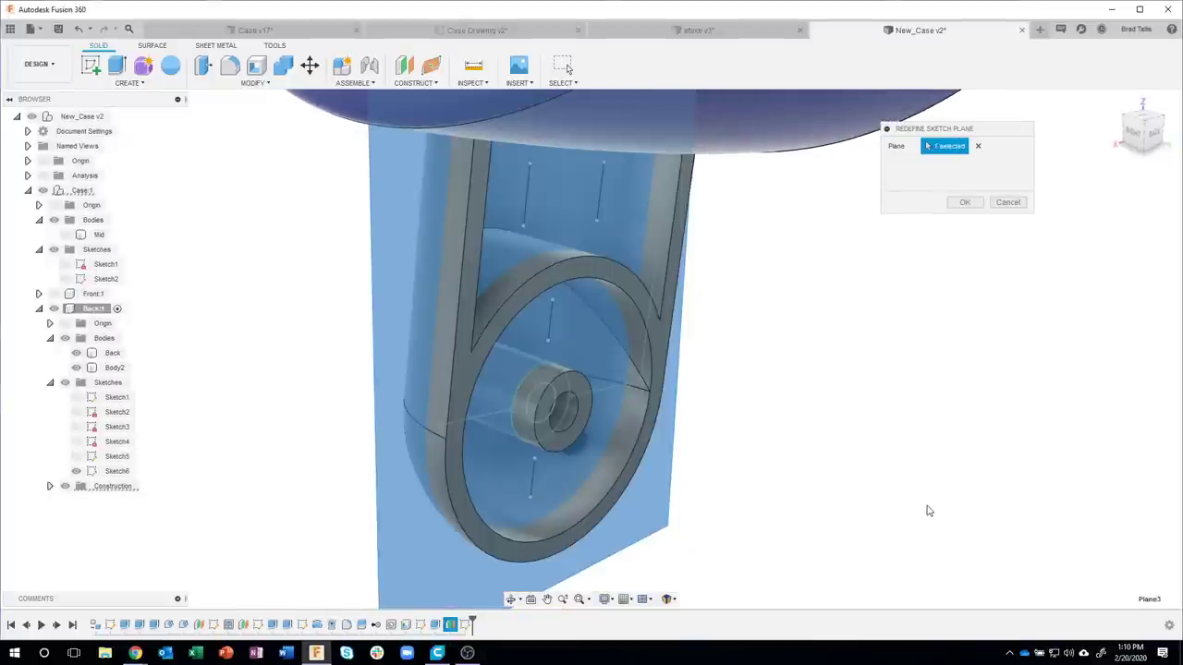
middle_click_drag(628, 454, 653, 501, "shift")
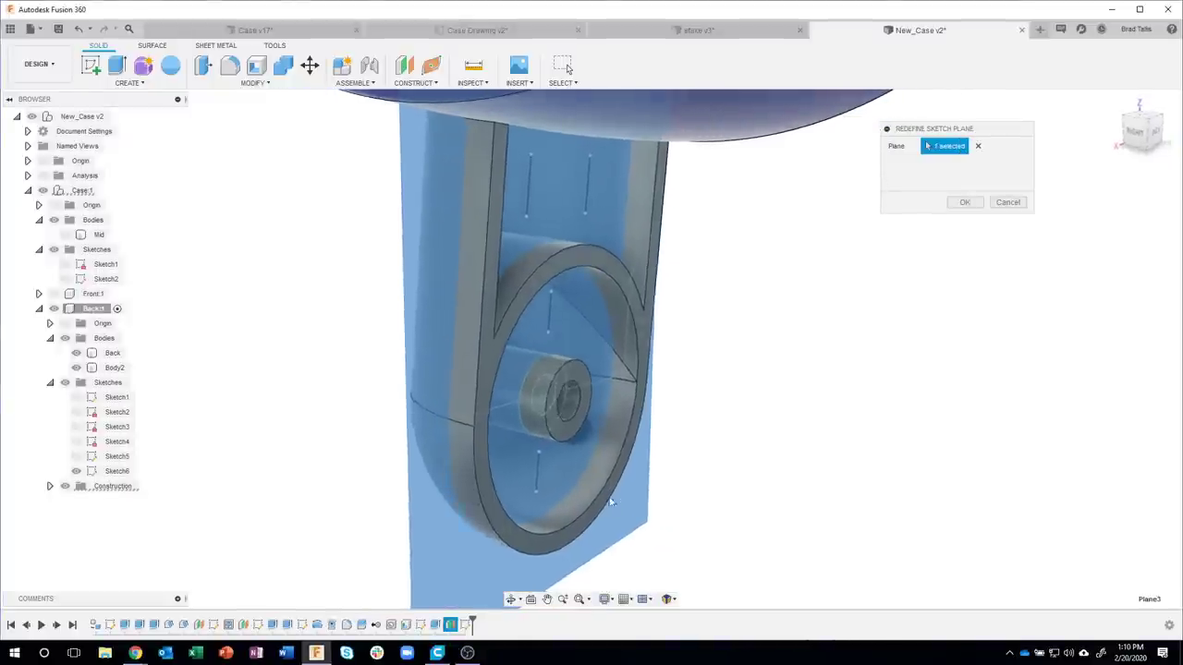
mouse_move(712, 440)
middle_mouse_down("shift")
mouse_move(671, 366)
mouse_move(712, 372)
mouse_move(656, 324)
middle_mouse_up("shift")
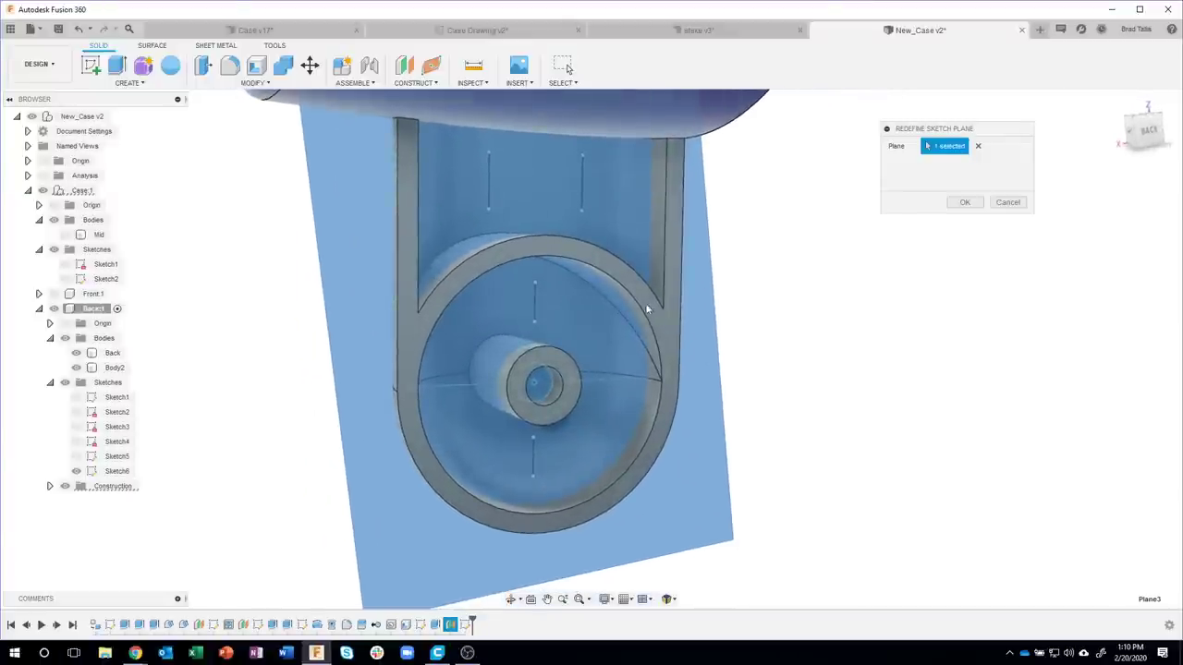
left_click(965, 201)
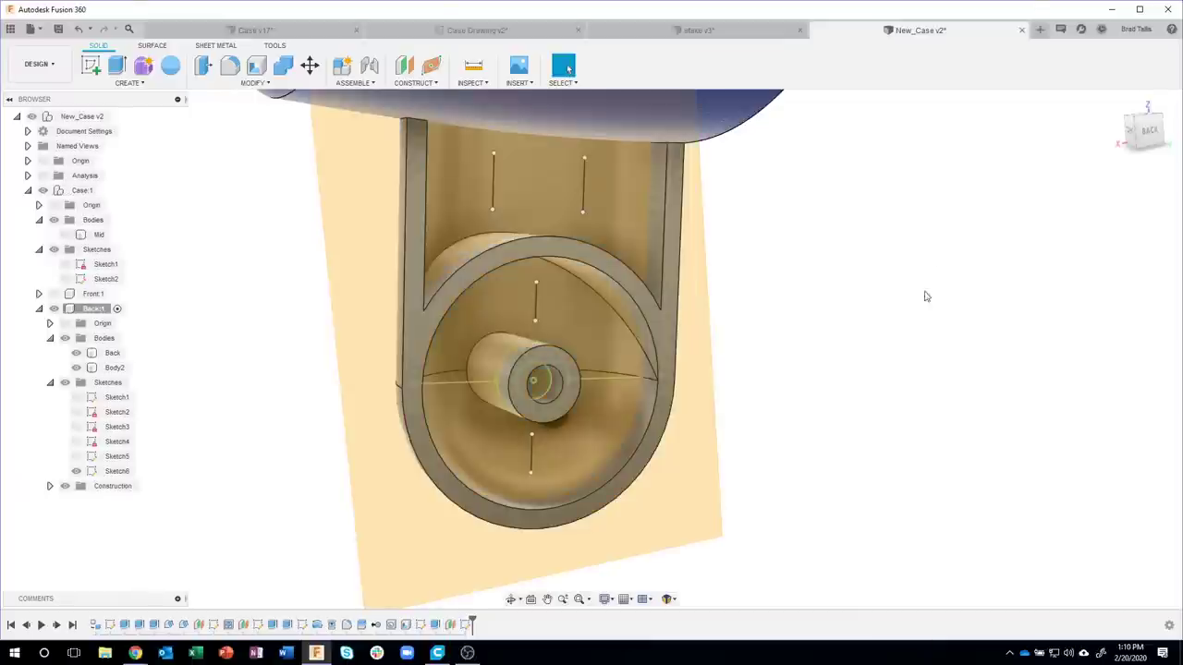
mouse_move(927, 296)
middle_mouse_down("shift")
mouse_move(612, 573)
mouse_move(488, 465)
mouse_move(895, 461)
middle_mouse_up("shift")
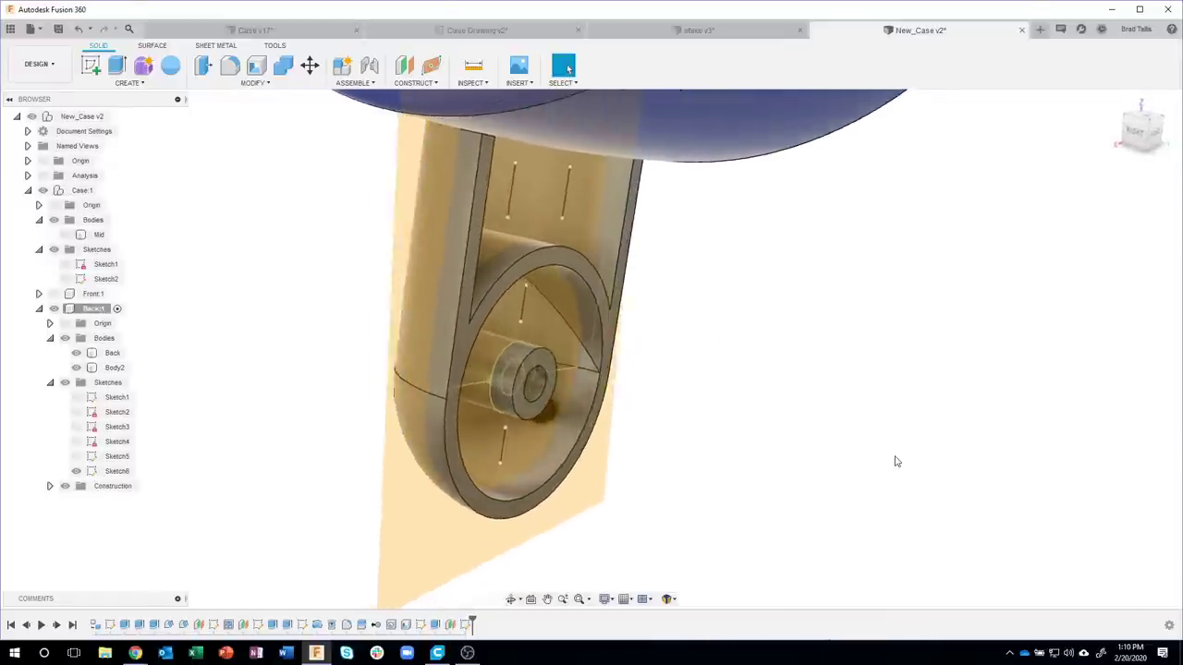
mouse_move(895, 462)
middle_mouse_down("shift")
mouse_move(698, 475)
mouse_move(492, 620)
middle_mouse_up("shift")
- Reopen Sketch6's options and orbit around the case to inspect the sketch
right_click(472, 625)
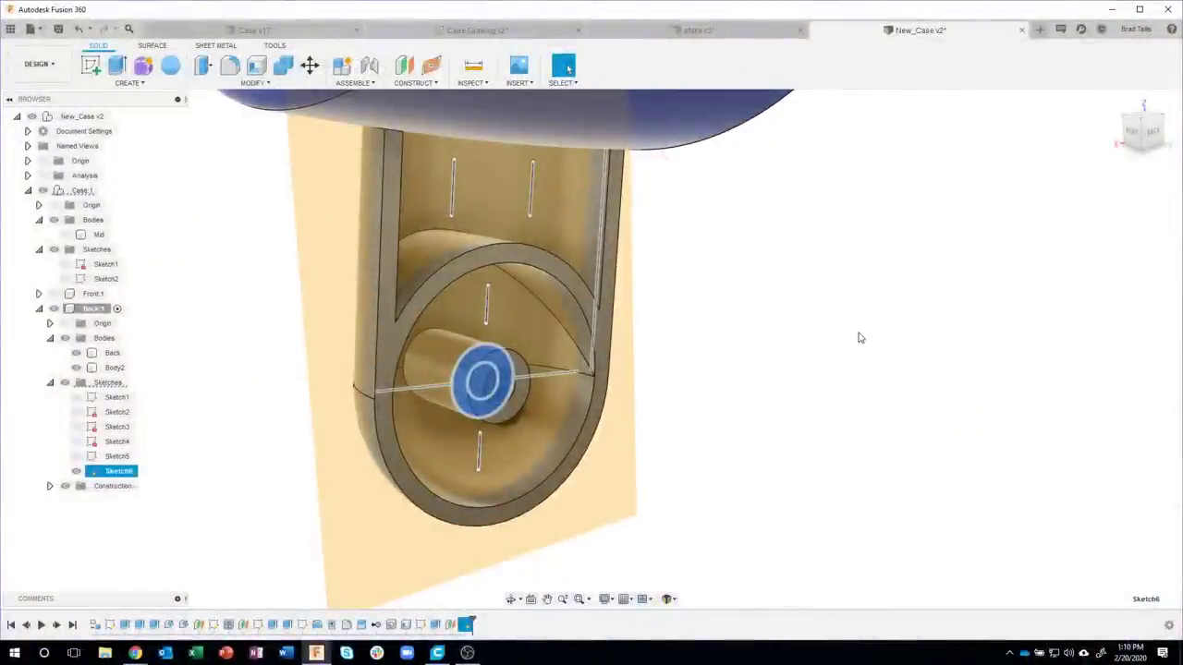
middle_click_drag(859, 335, 795, 372, "shift")
middle_click_drag(682, 95, 702, 106, "shift")
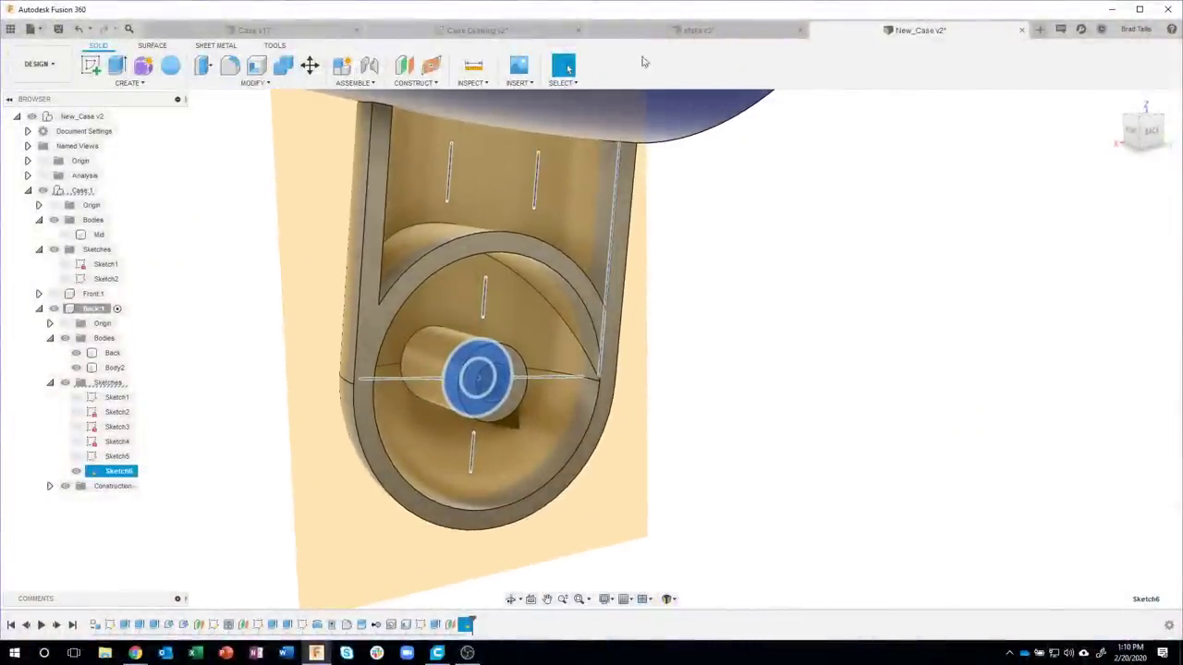
middle_click_drag(744, 304, 804, 277, "shift")
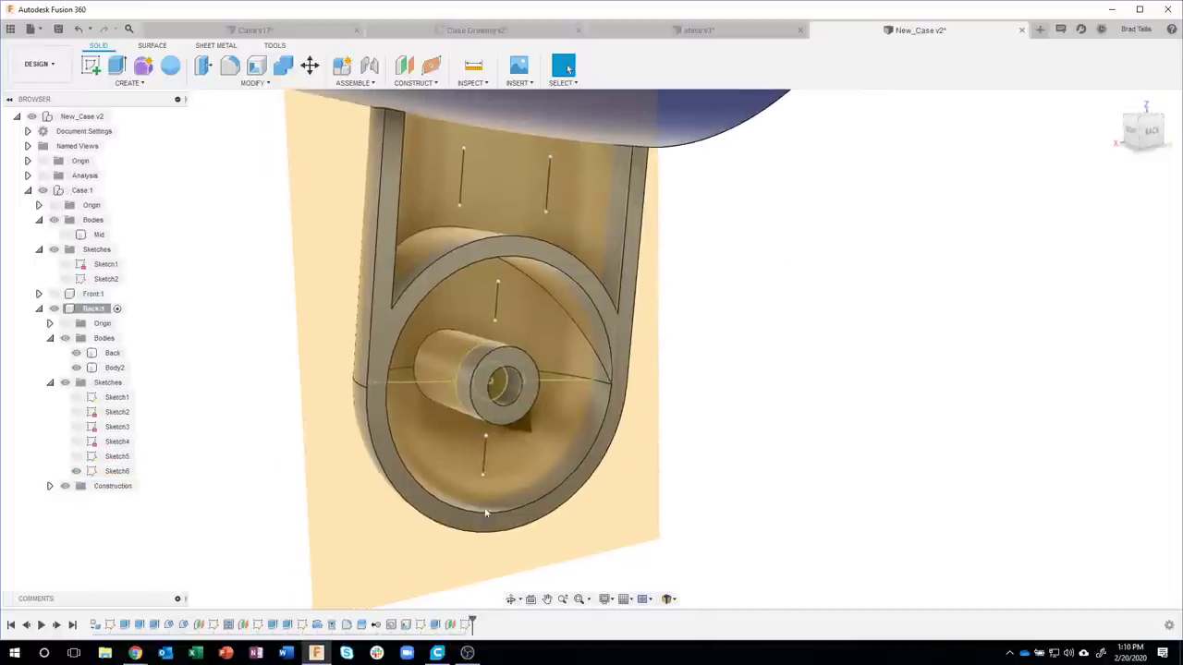
- Hide the construction plane and pick four sketch lines for a Web feature
left_click(67, 488)
left_click(66, 487)
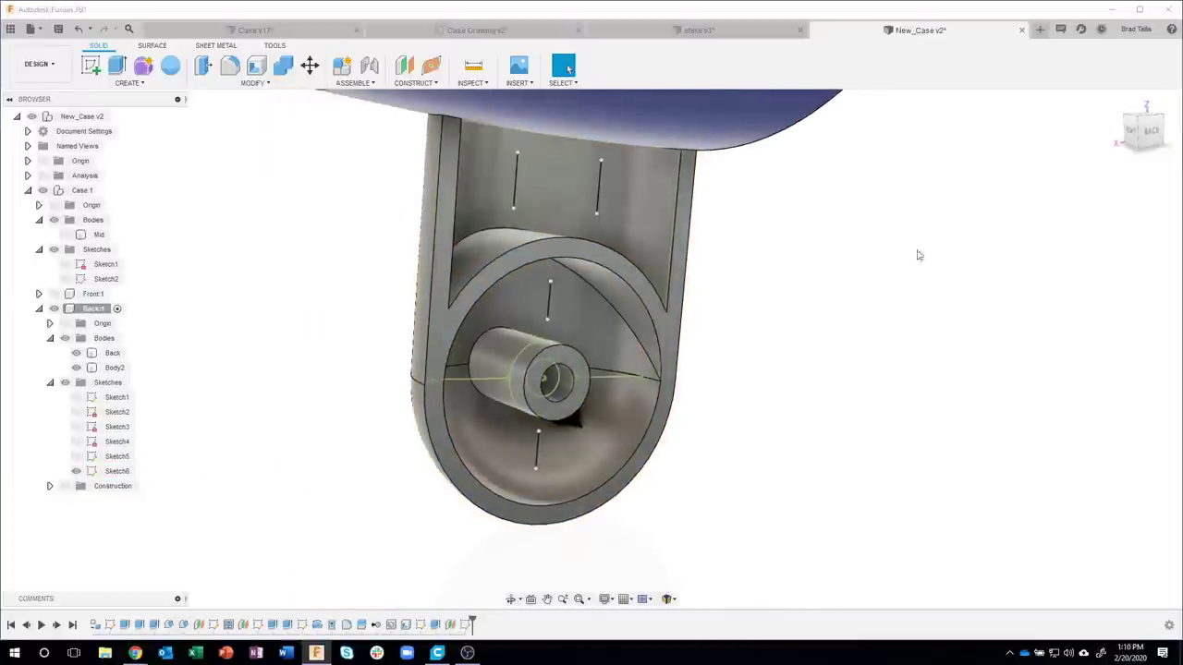
middle_click_drag(919, 253, 335, 206, "shift")
left_click(138, 84)
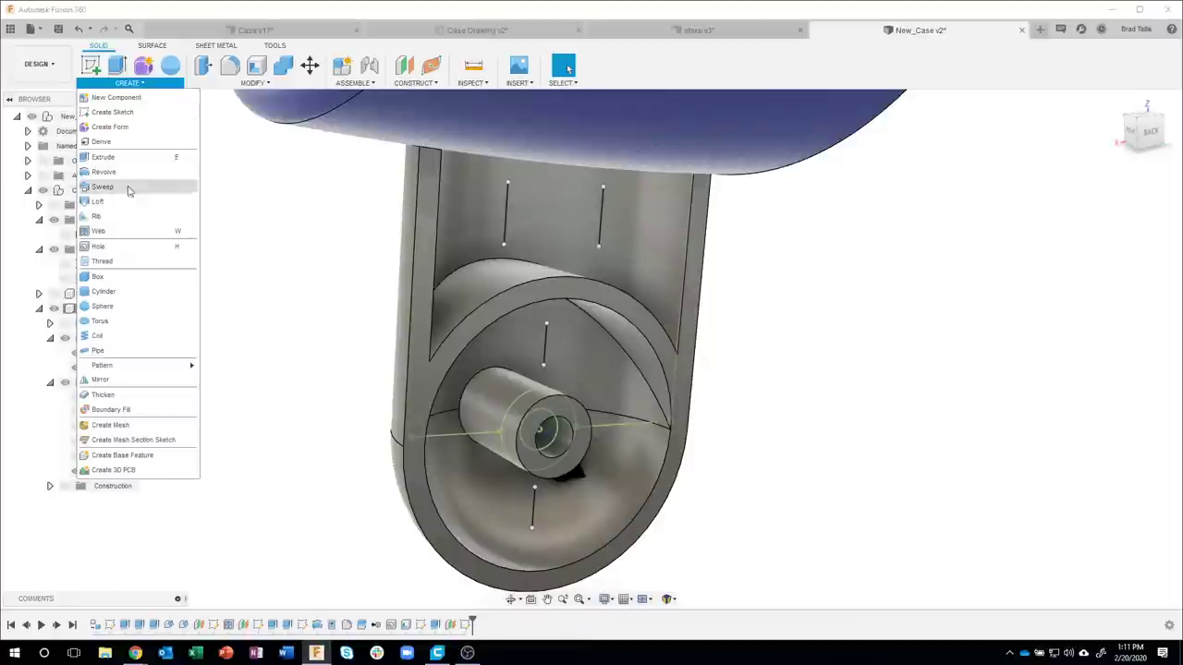
left_click(100, 231)
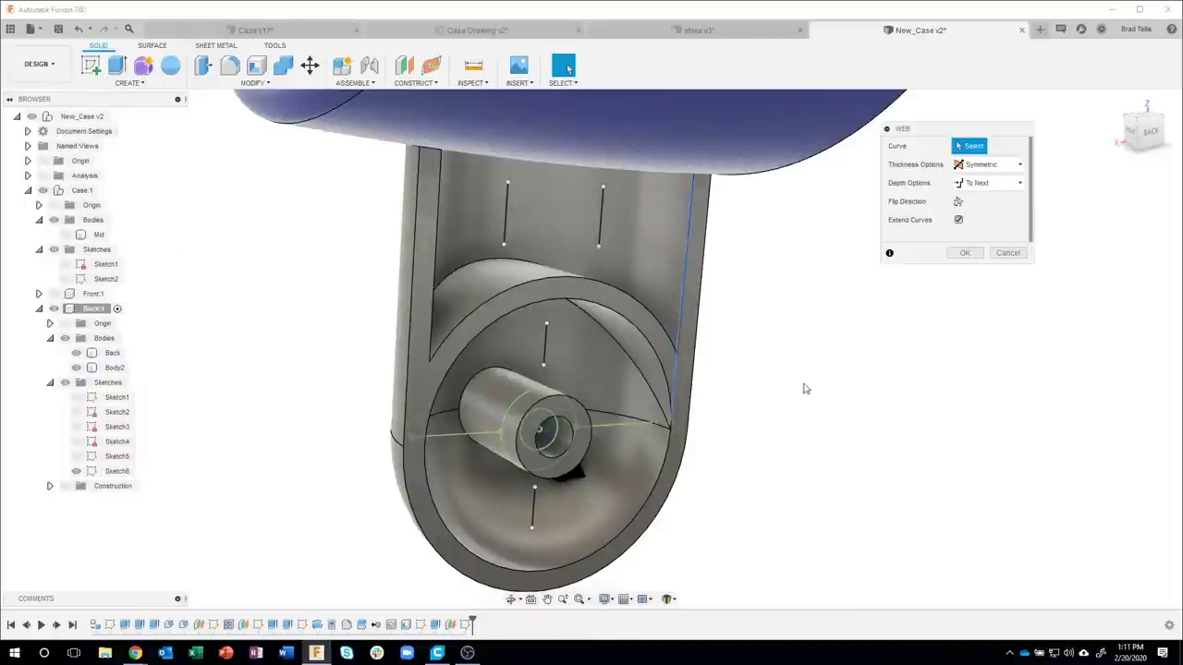
middle_click_drag(906, 332, 748, 337, "shift")
left_click(530, 344)
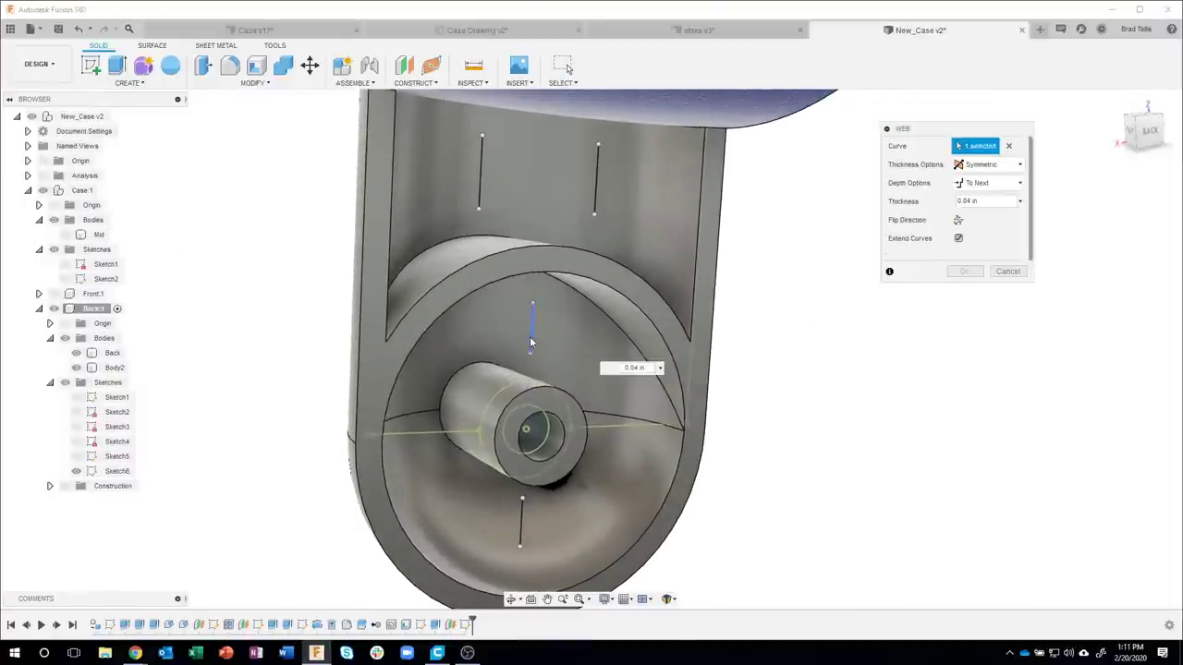
mouse_move(530, 344)
middle_mouse_down("shift")
mouse_move(691, 391)
mouse_move(629, 437)
middle_mouse_up("shift")
left_click(601, 418)
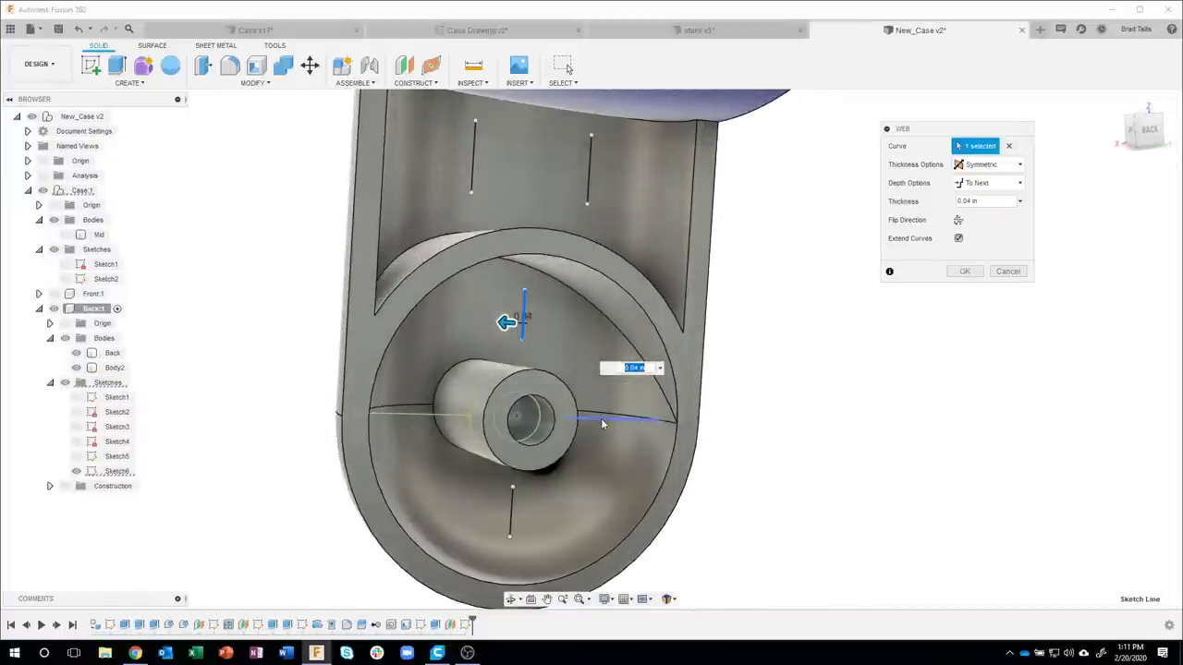
left_click(397, 413)
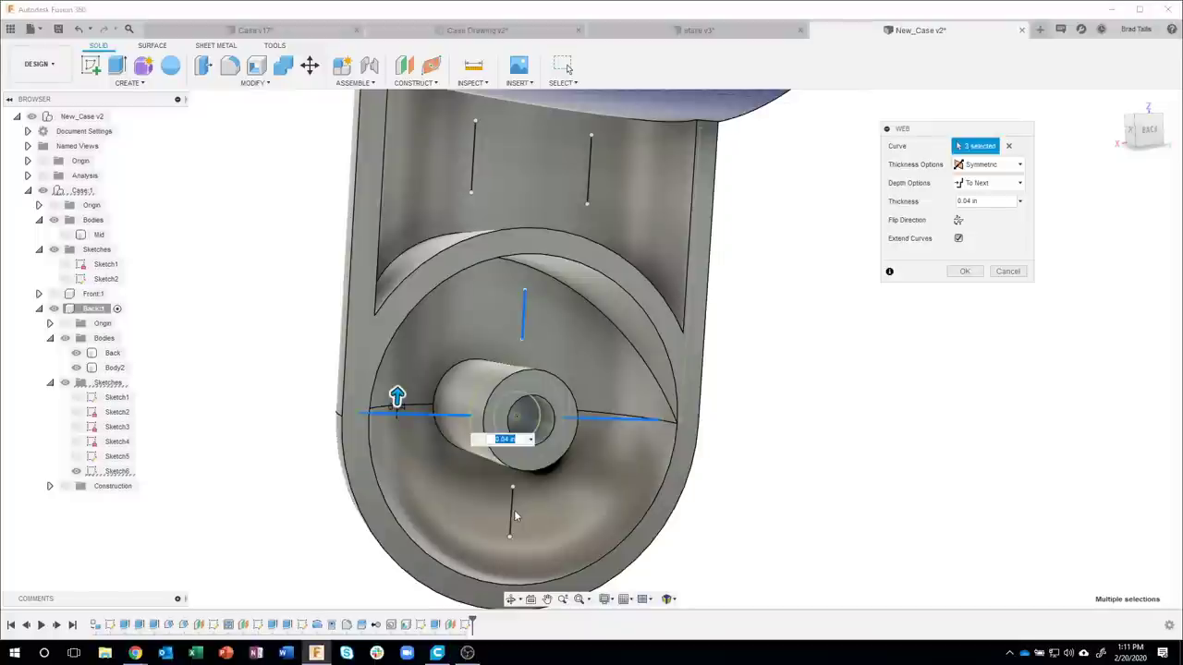
left_click(514, 510)
- Finish the four 0.04 in webs, dropping the line that misses the body
mouse_move(845, 502)
middle_mouse_down("shift")
mouse_move(779, 427)
mouse_move(745, 338)
mouse_move(648, 215)
middle_mouse_up("shift")
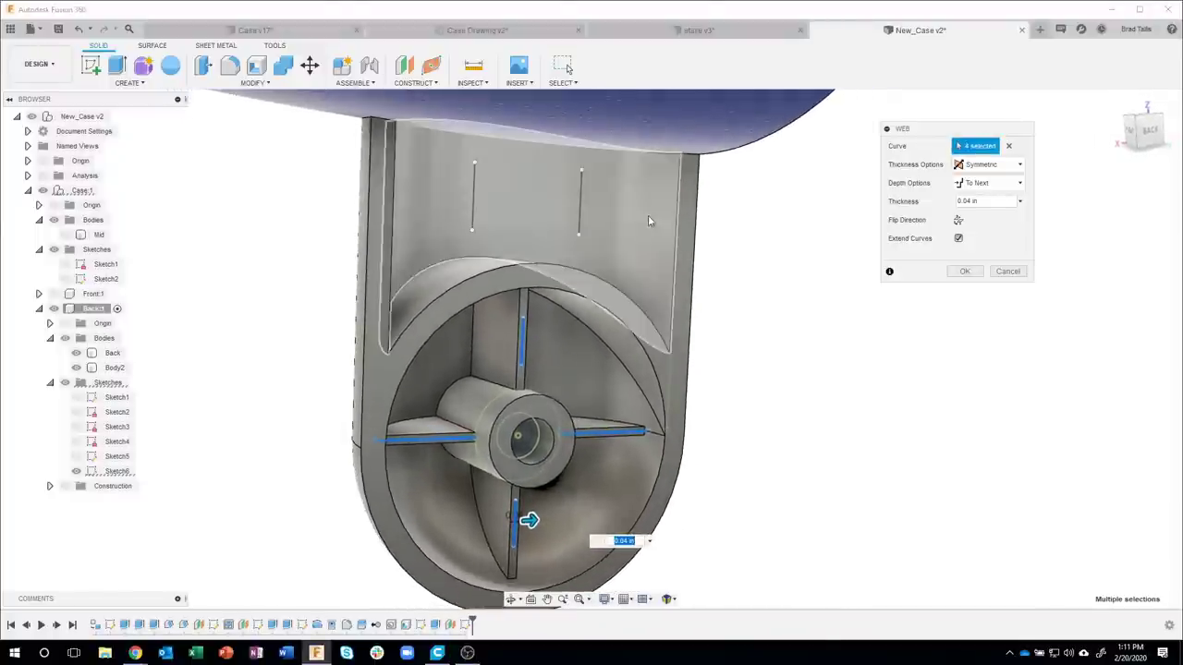
left_click(580, 199)
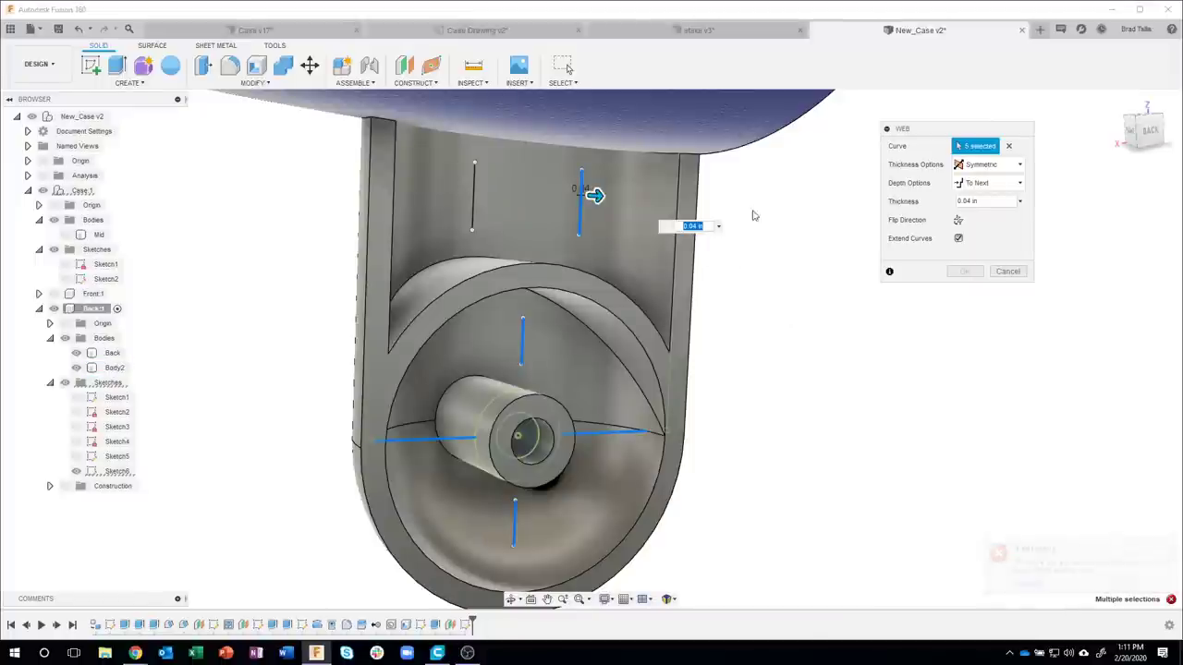
mouse_move(600, 222)
middle_mouse_down("shift")
mouse_move(706, 263)
mouse_move(773, 310)
middle_mouse_up("shift")
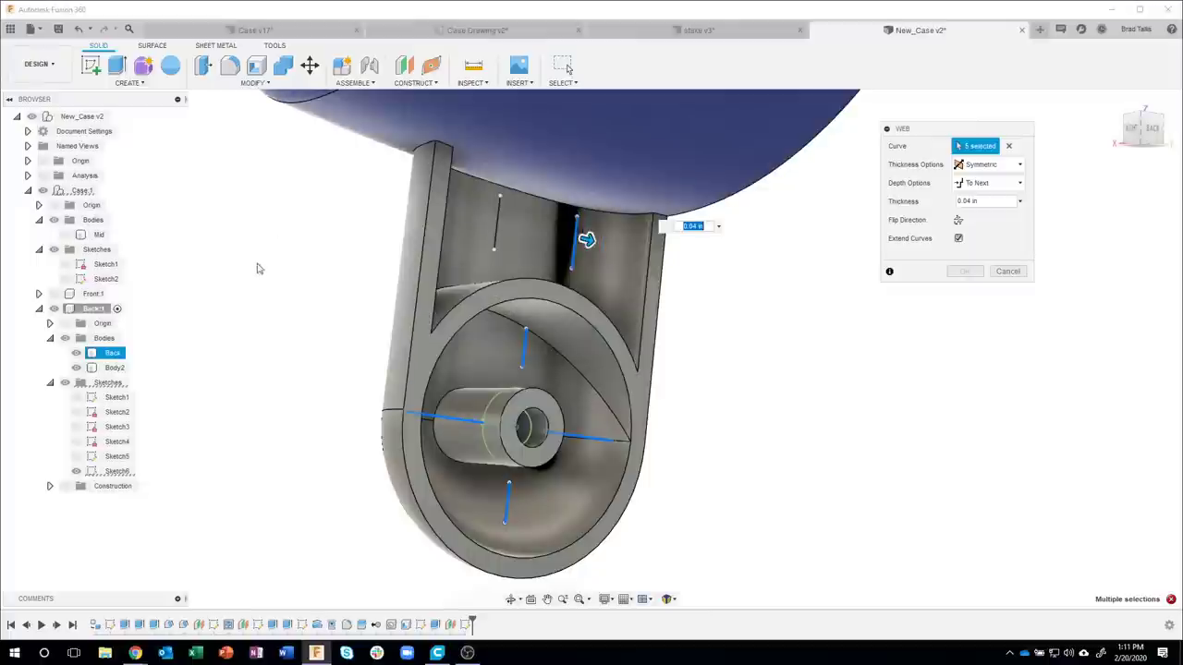
left_click(78, 353)
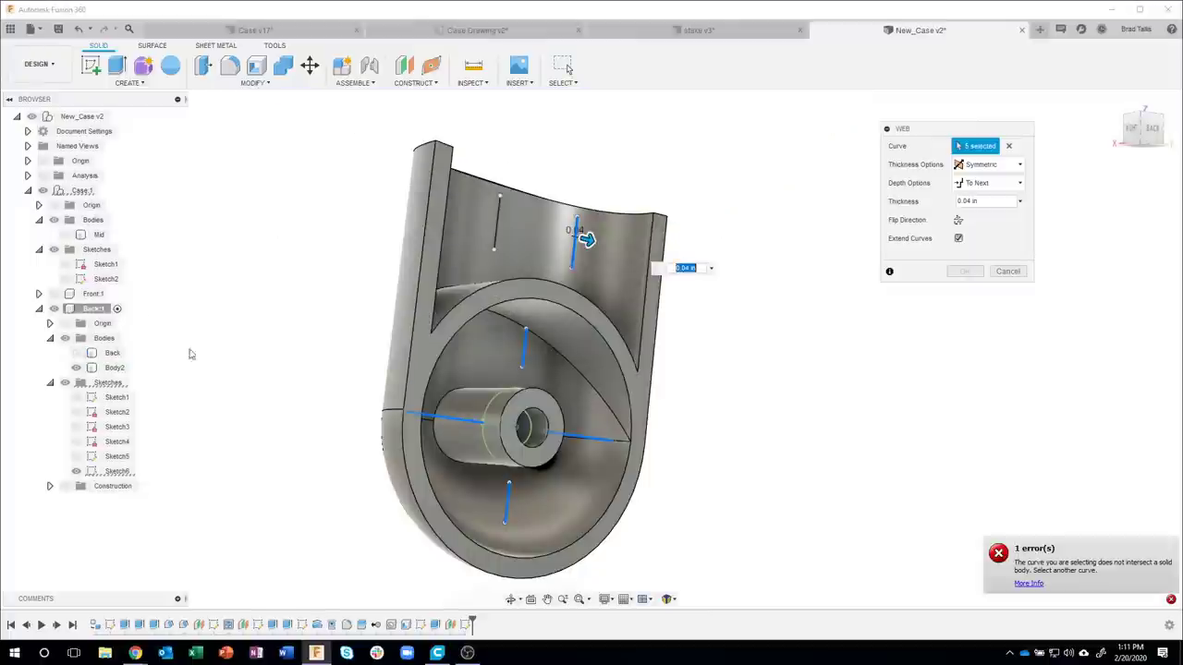
left_click(75, 354)
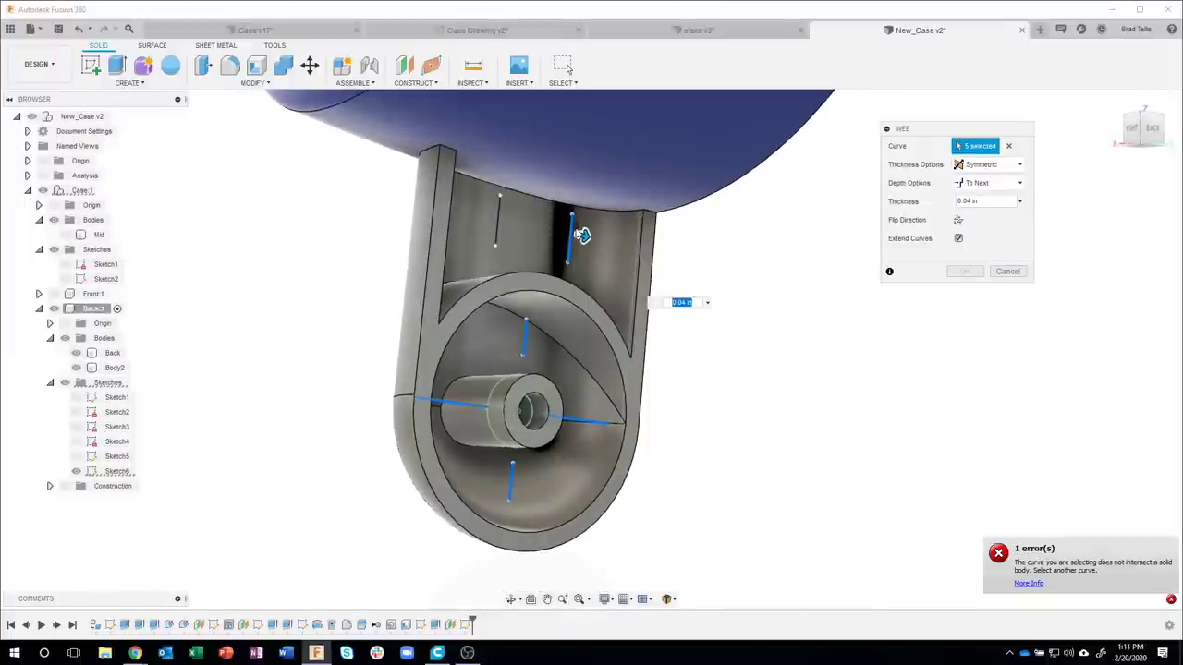
left_click(573, 226)
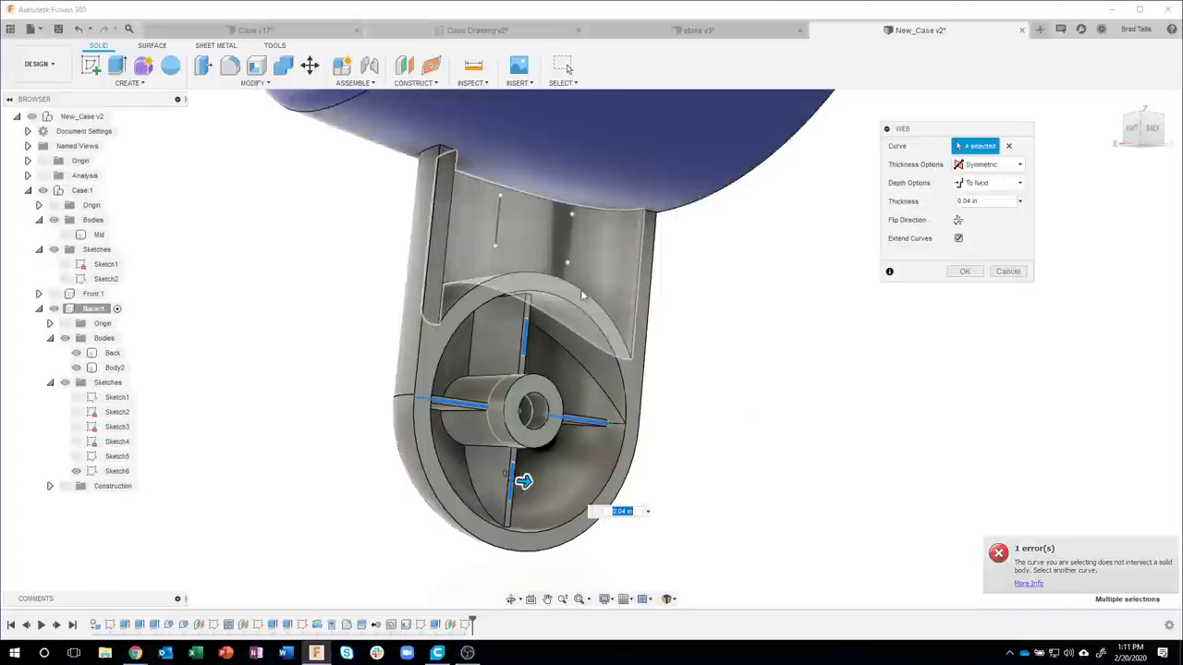
middle_click_drag(688, 339, 526, 210, "shift")
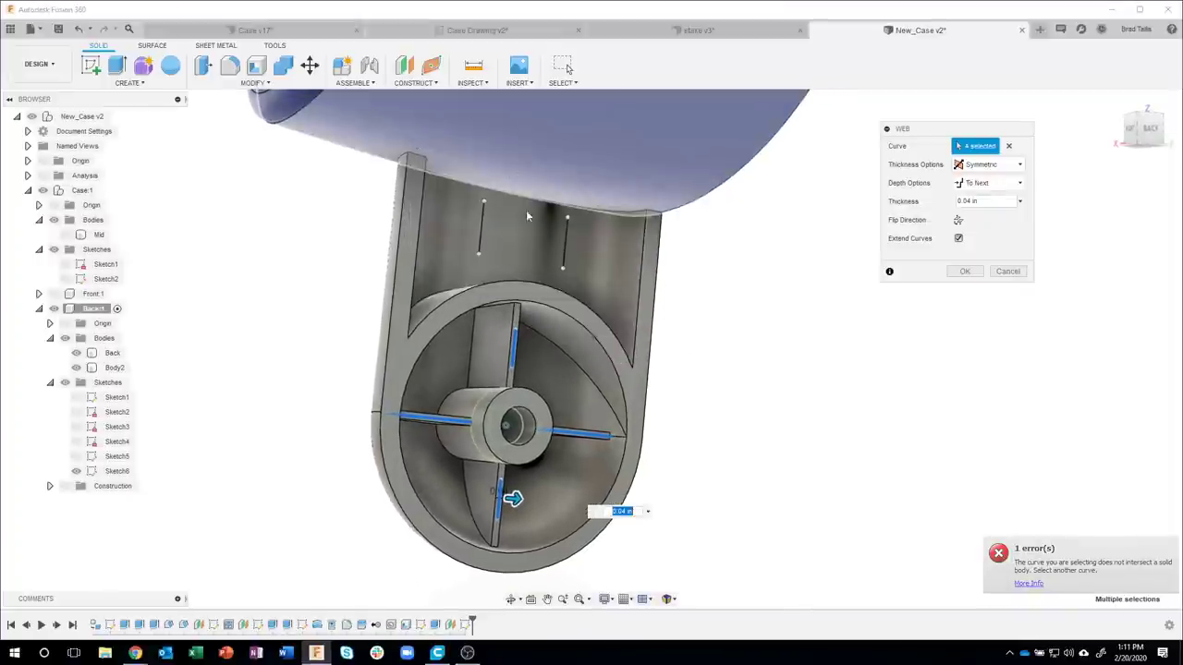
middle_click_drag(924, 291, 1002, 304, "shift")
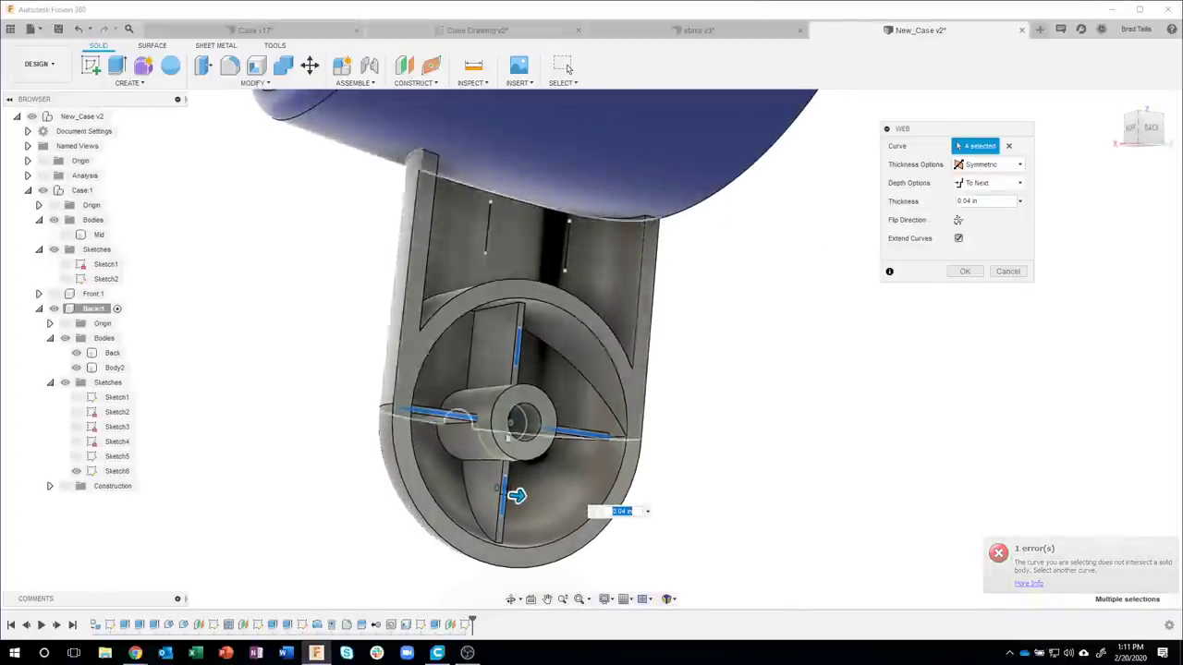
left_click(971, 274)
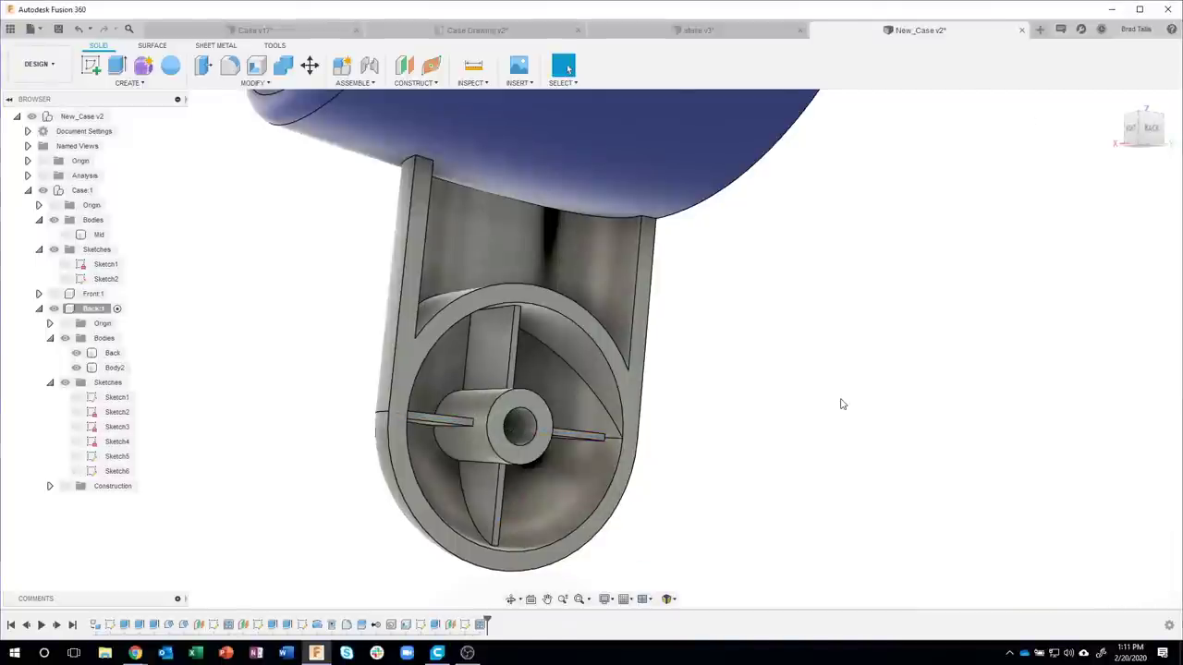
mouse_move(842, 404)
middle_mouse_down("shift")
mouse_move(773, 410)
mouse_move(789, 422)
mouse_move(766, 427)
mouse_move(343, 375)
mouse_move(351, 364)
mouse_move(248, 175)
mouse_move(262, 85)
middle_mouse_up("shift")
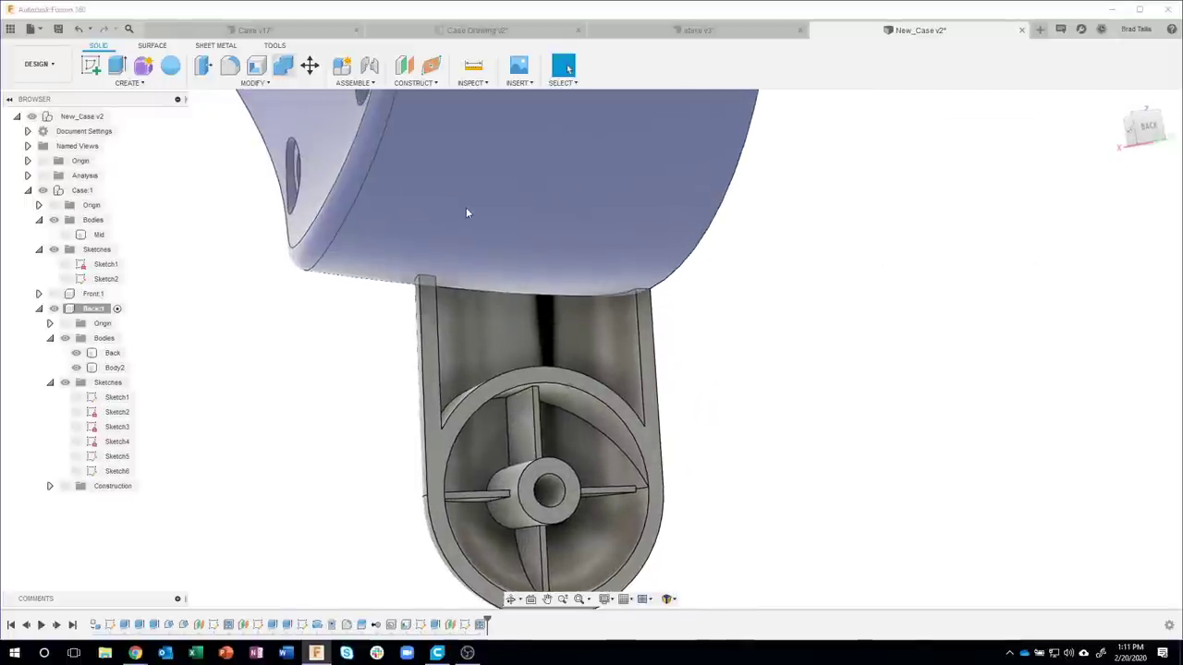
- Join Body2 into the Back body with a Combine Join operation
left_click(466, 207)
left_click(506, 363)
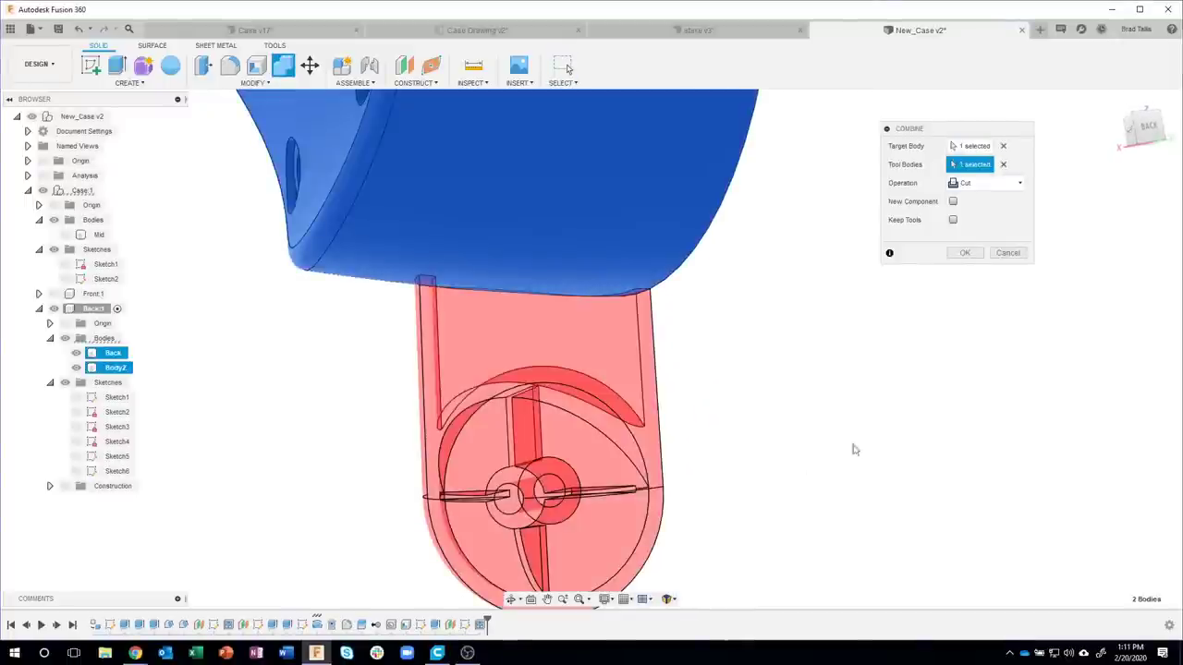
left_click(967, 184)
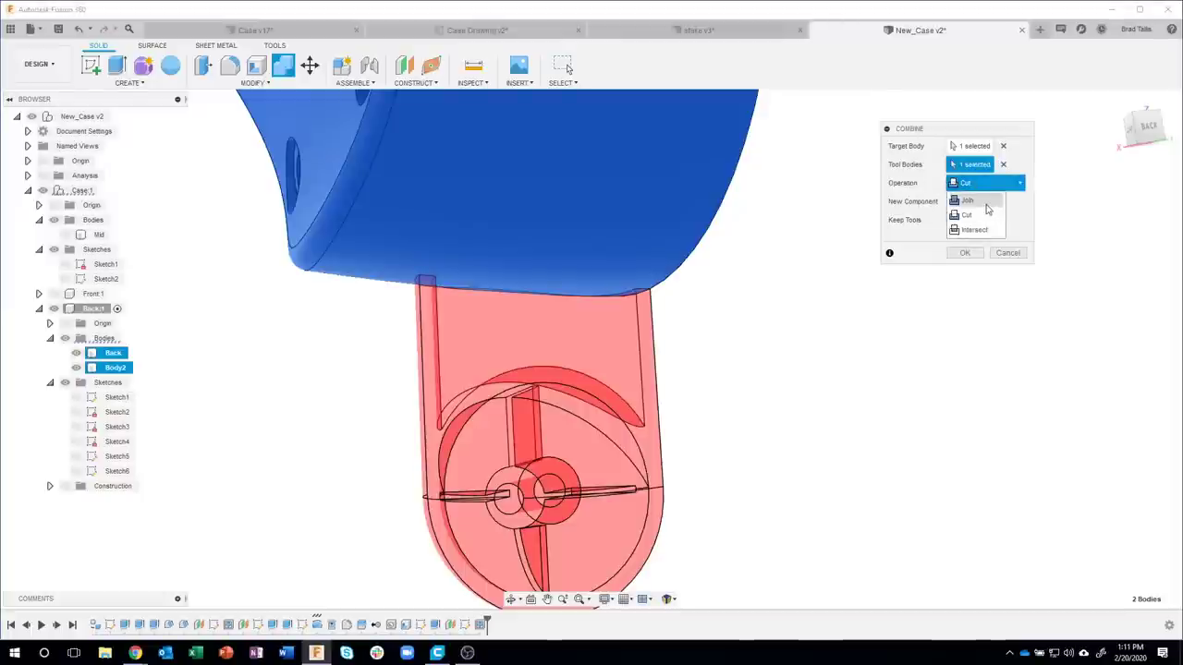
left_click(985, 202)
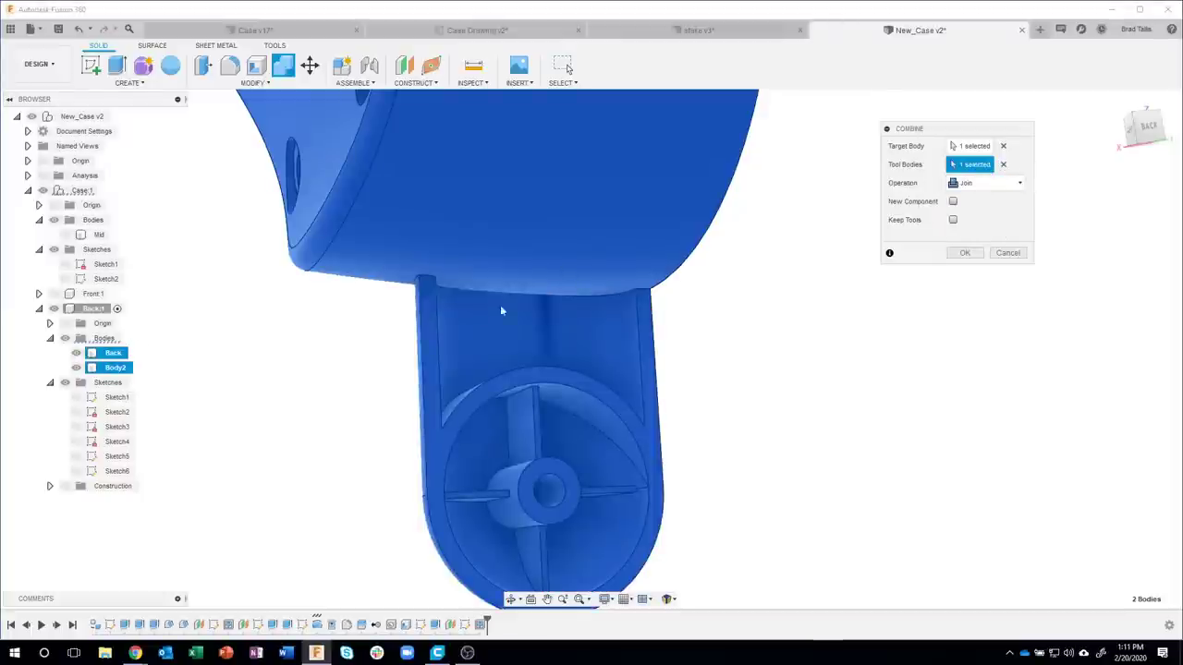
left_click(961, 256)
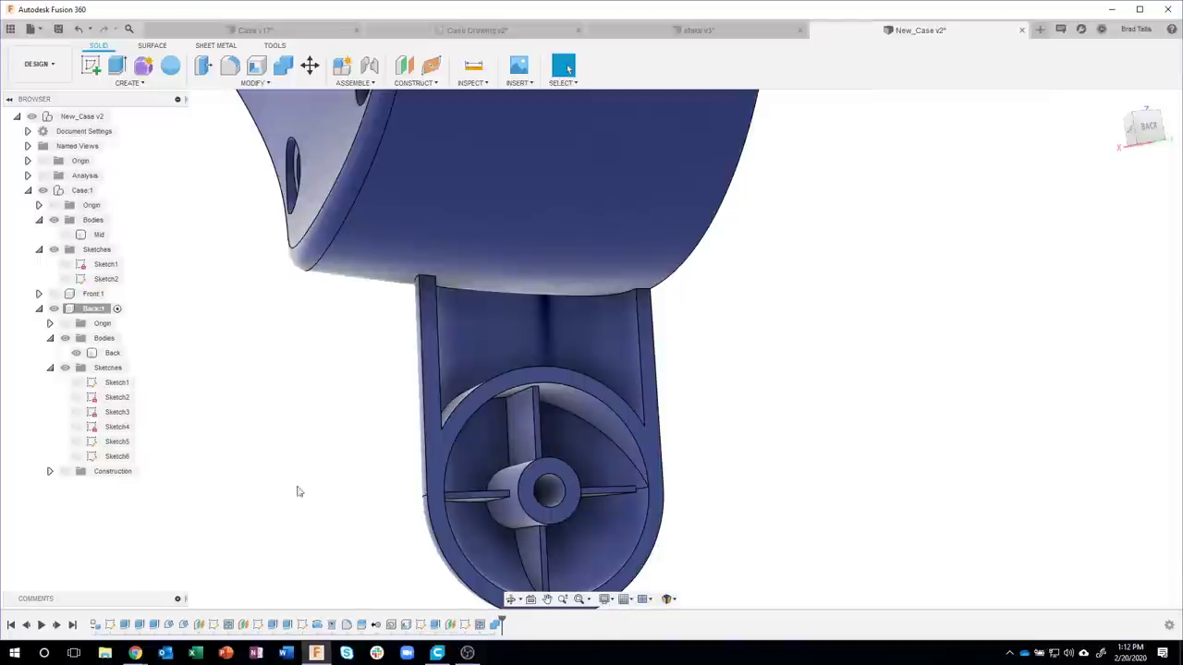
- Add two 0.04 in web ribs on Sketch6's two vertical lines, then hide Sketch6
left_click(126, 354)
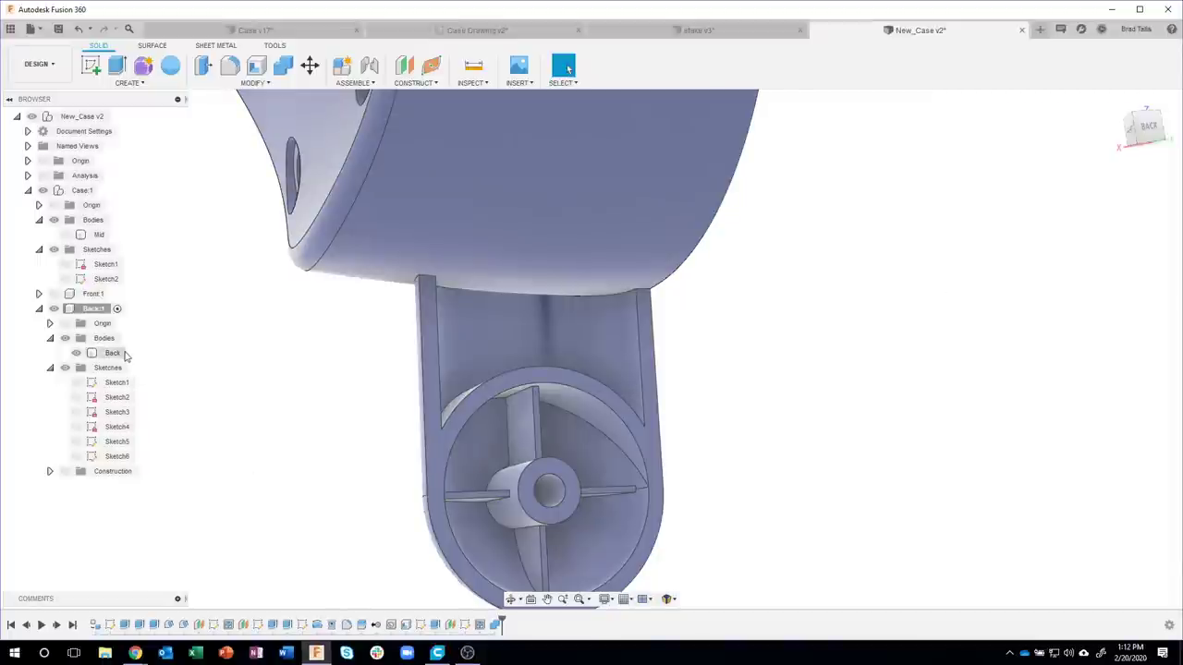
left_click(76, 457)
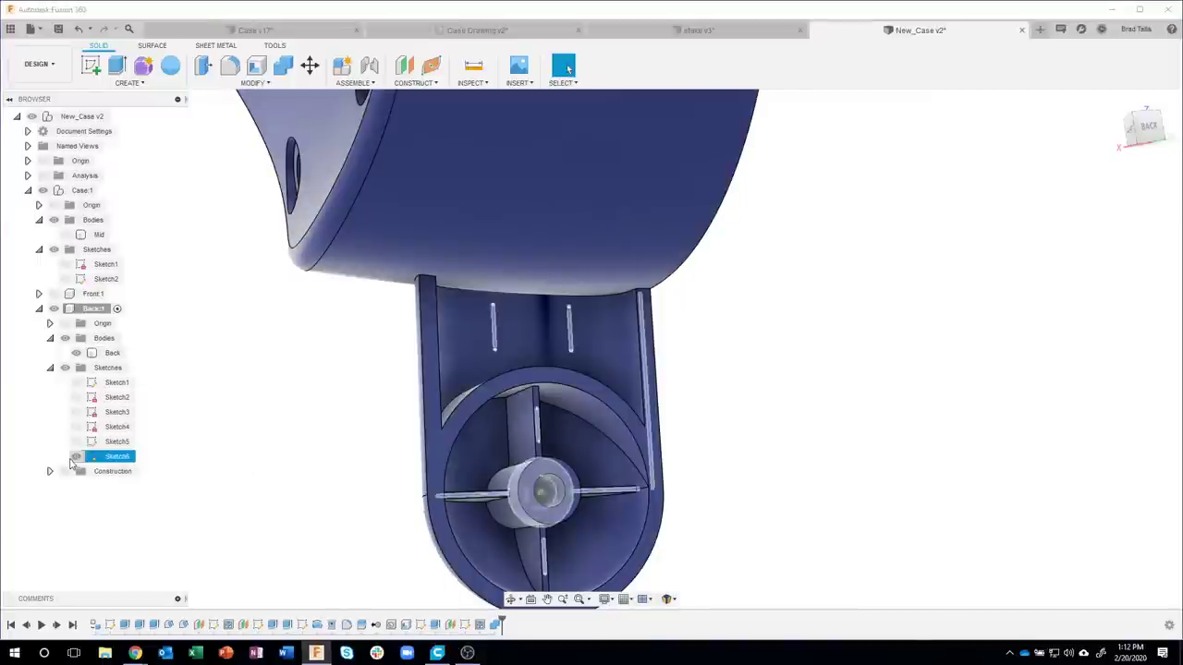
left_click(134, 82)
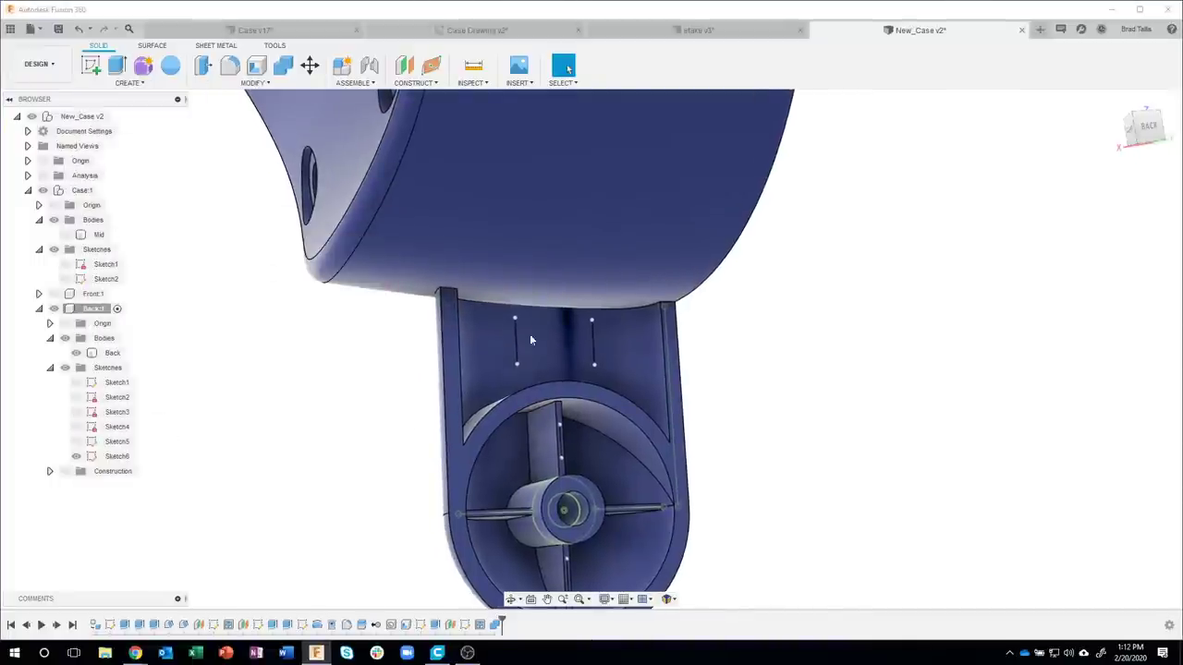
left_click(594, 339)
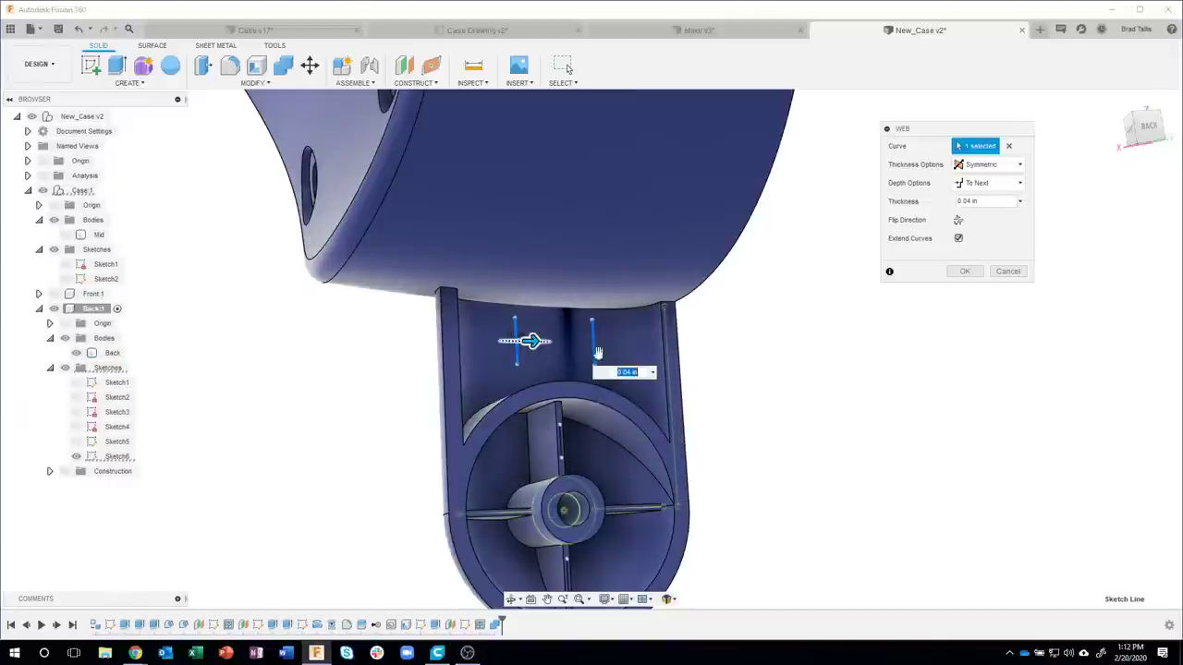
left_click(515, 346)
mouse_move(469, 272)
middle_mouse_down("shift")
mouse_move(681, 341)
mouse_move(726, 370)
mouse_move(747, 361)
mouse_move(578, 274)
middle_mouse_up("shift")
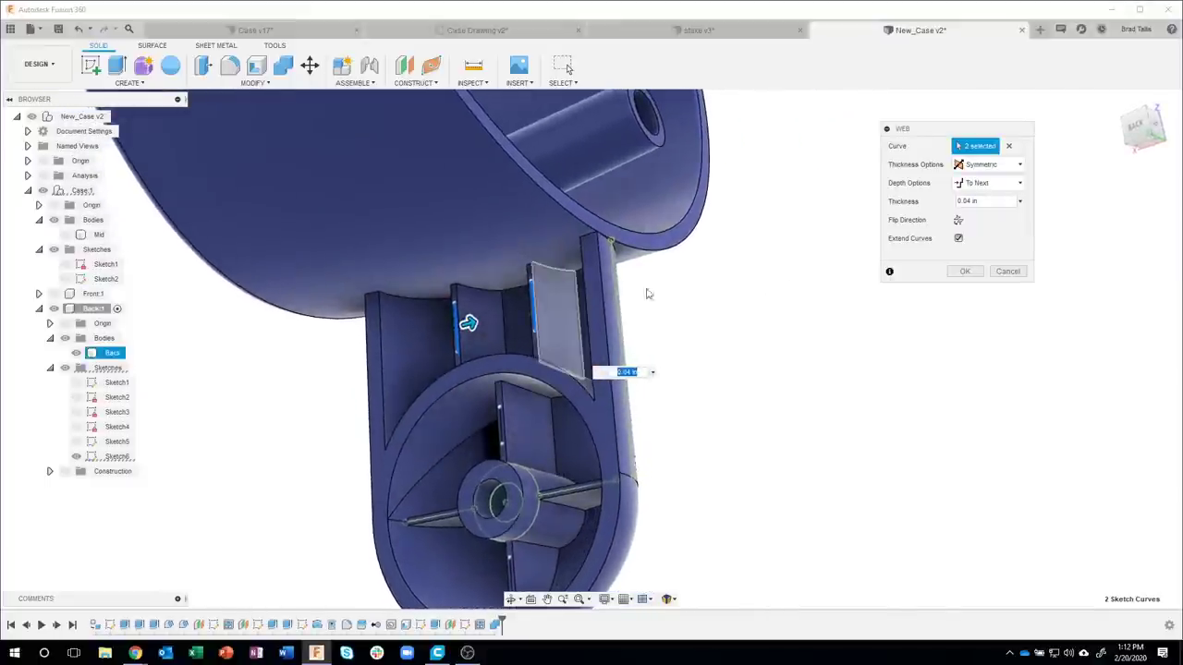
left_click(960, 271)
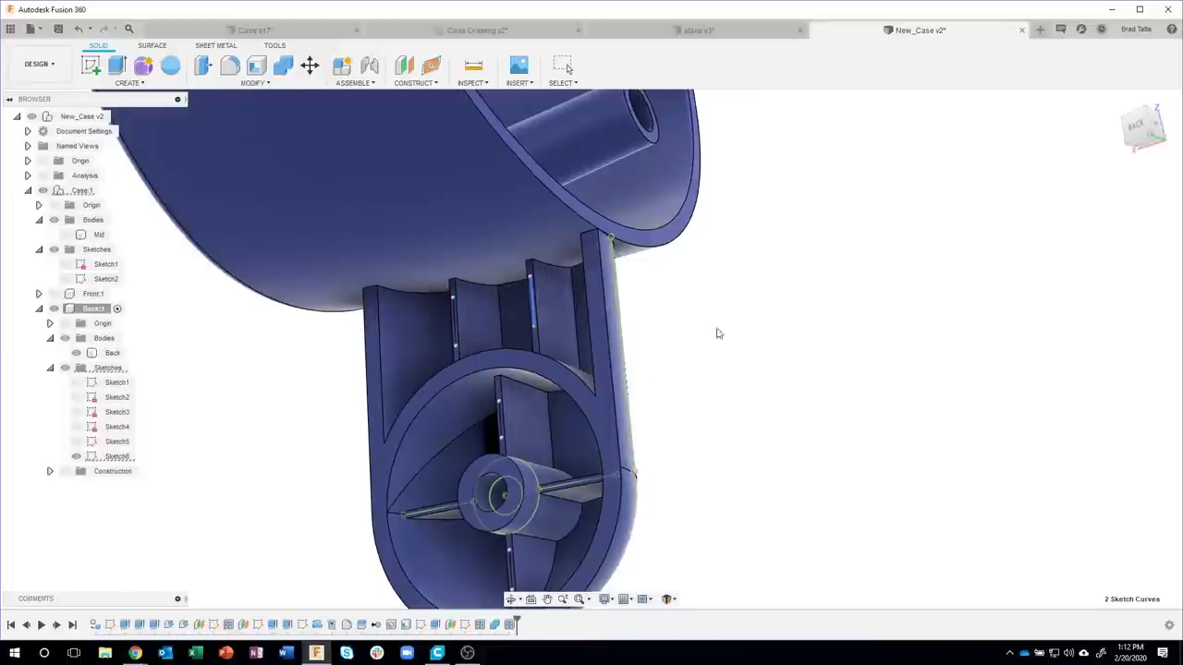
middle_click_drag(718, 332, 740, 320, "shift")
left_click(76, 457)
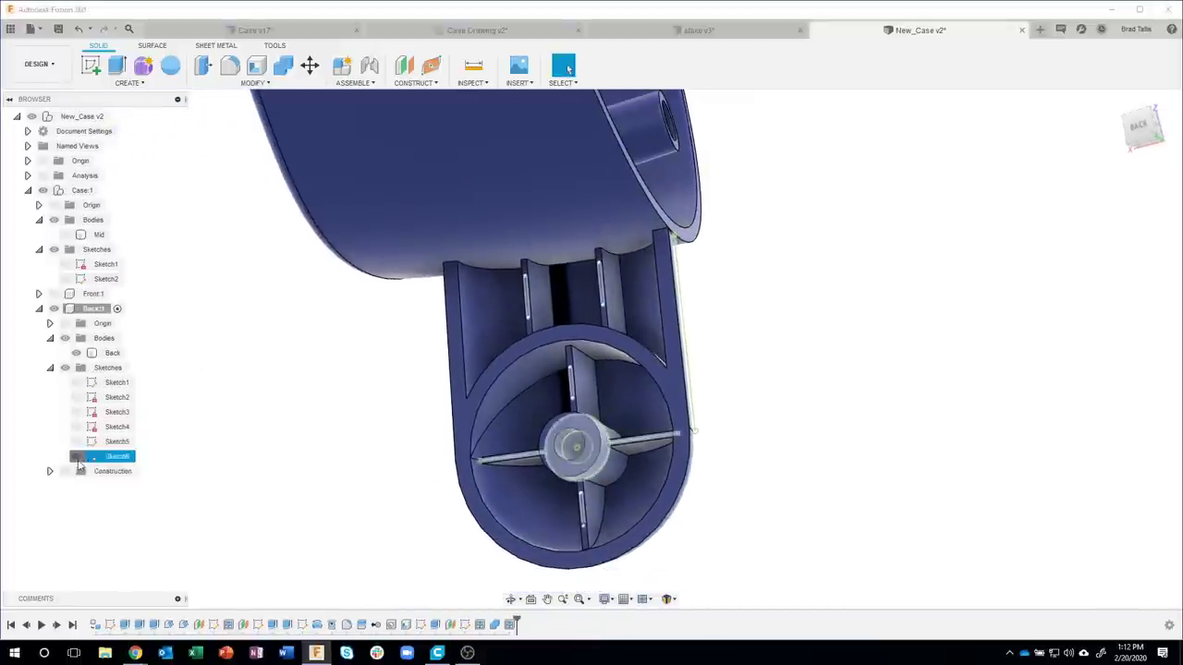
- Turn to a head-on back view, select the Back body and open the Construct menu
middle_click_drag(758, 277, 855, 267, "shift")
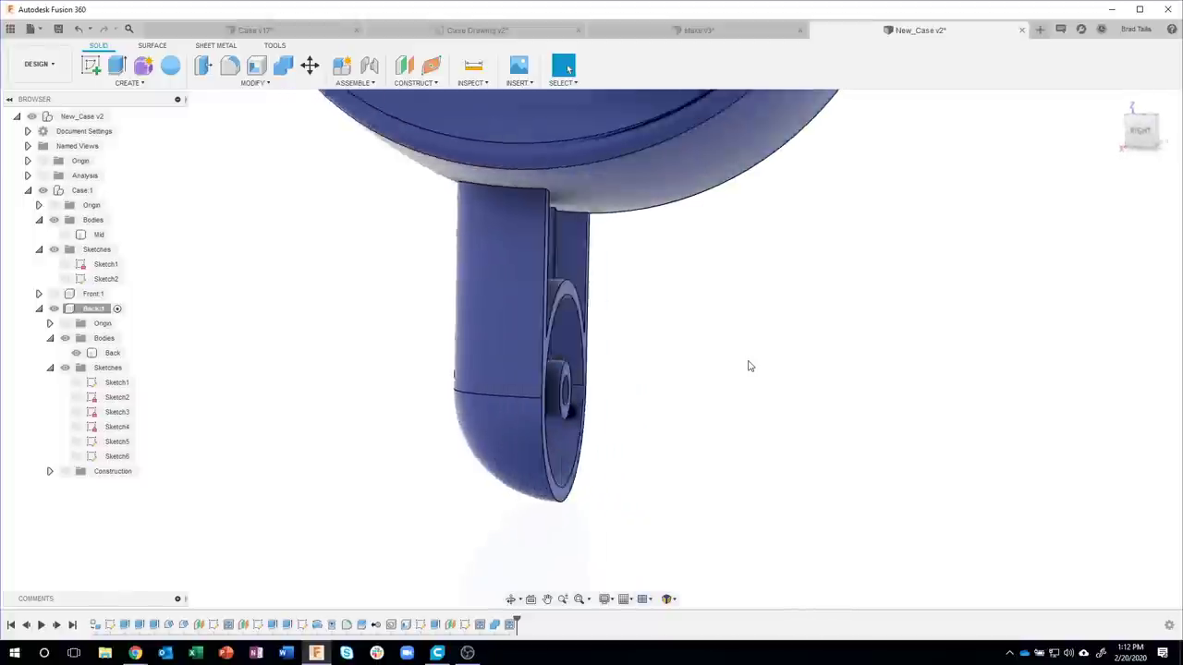
left_click(573, 396)
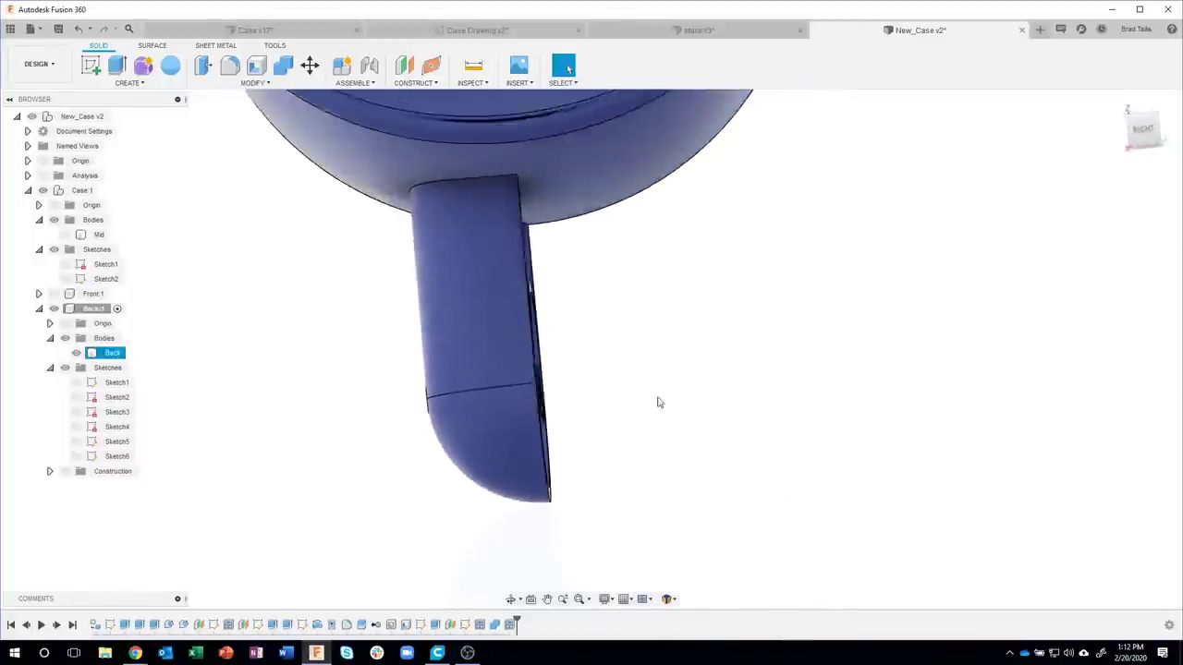
left_click(422, 332)
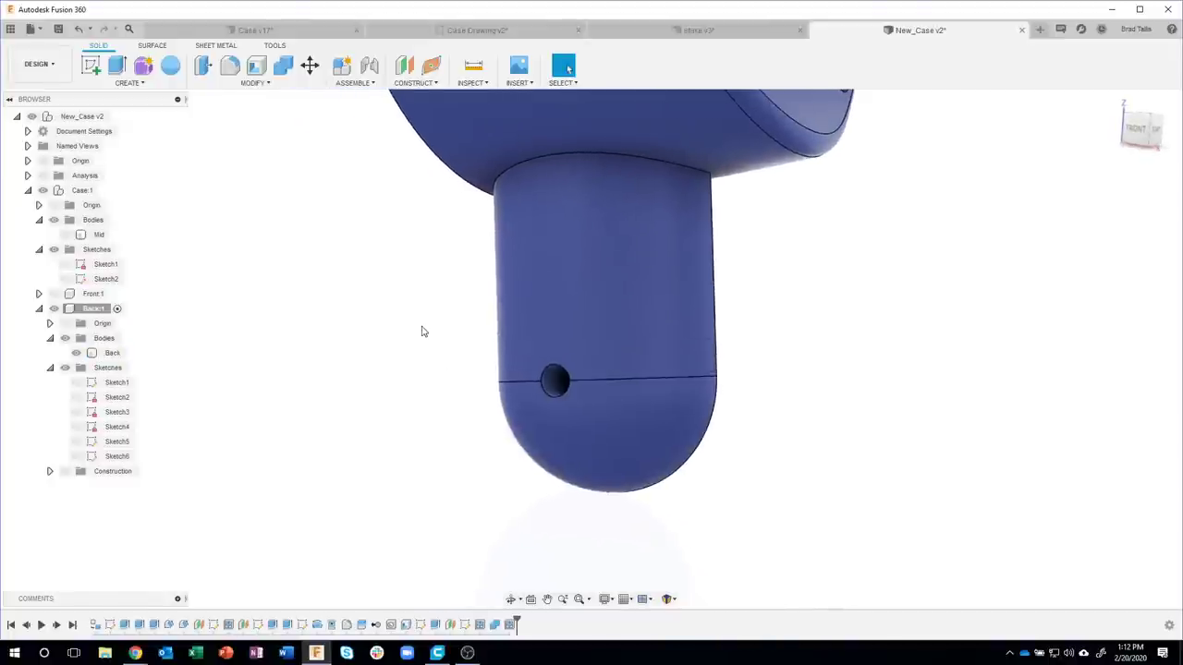
left_click(562, 359)
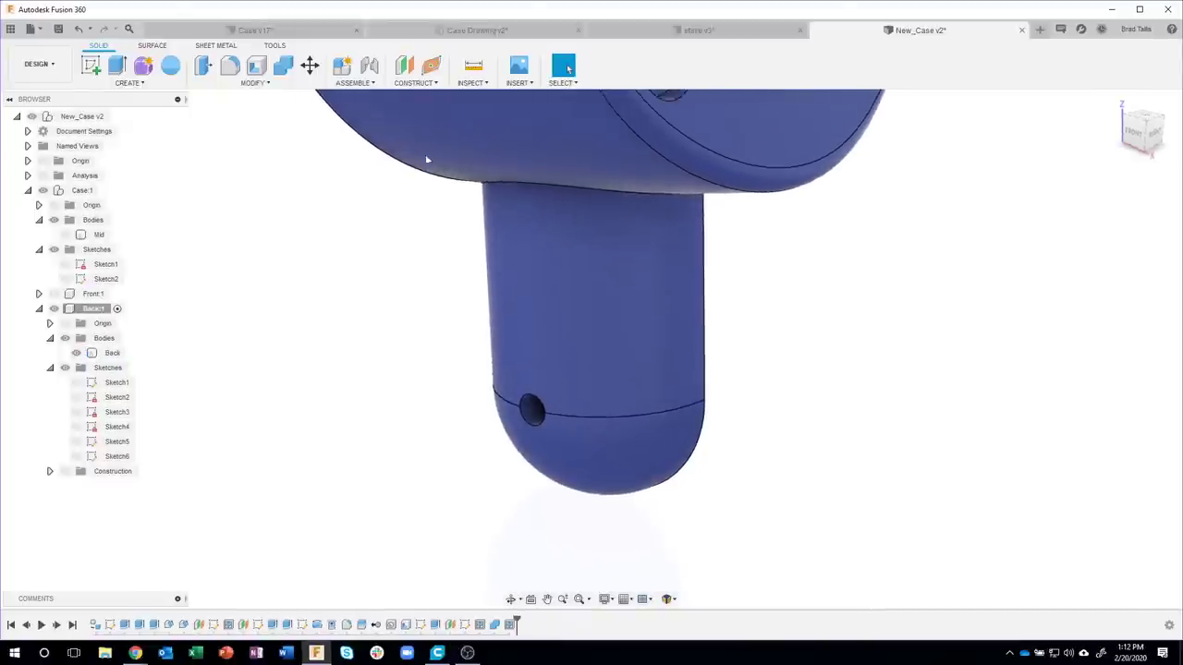
left_click(413, 83)
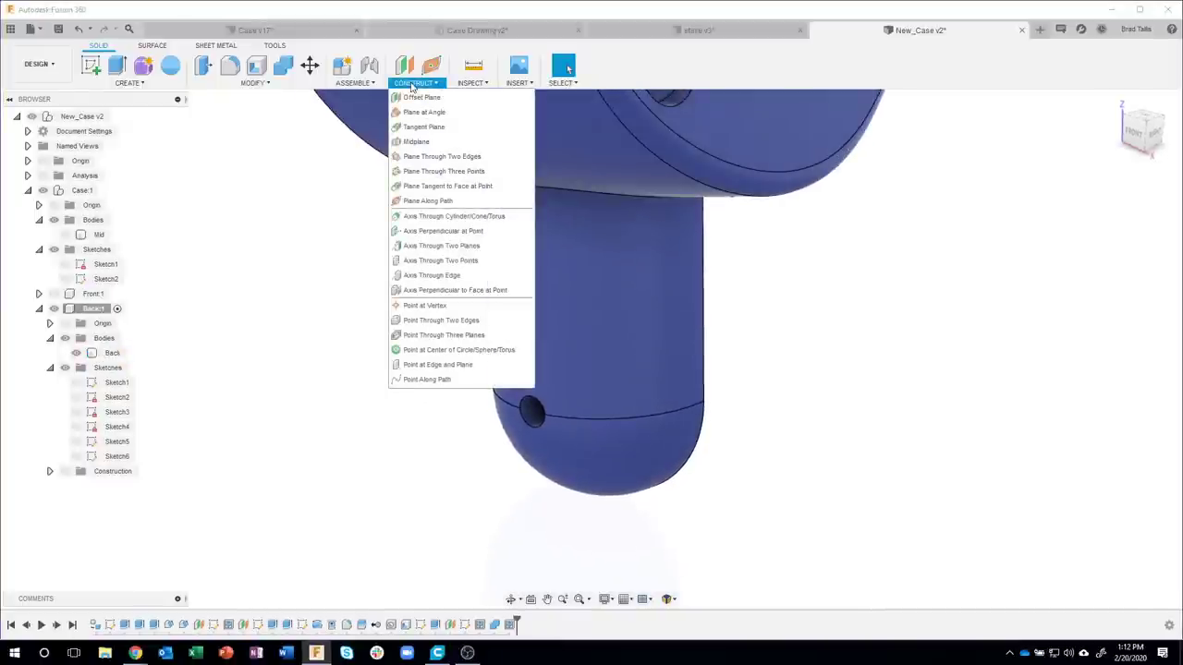
- Add a tangent plane on the post's cylindrical face at 0.00 deg
left_click(439, 136)
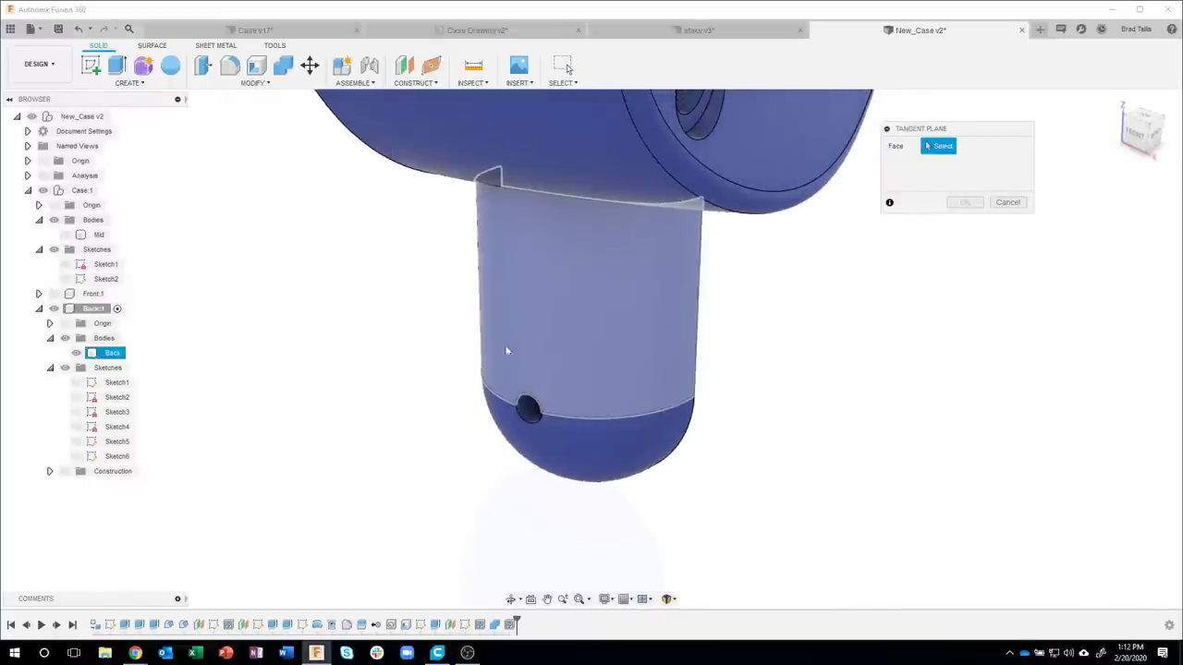
left_click(543, 362)
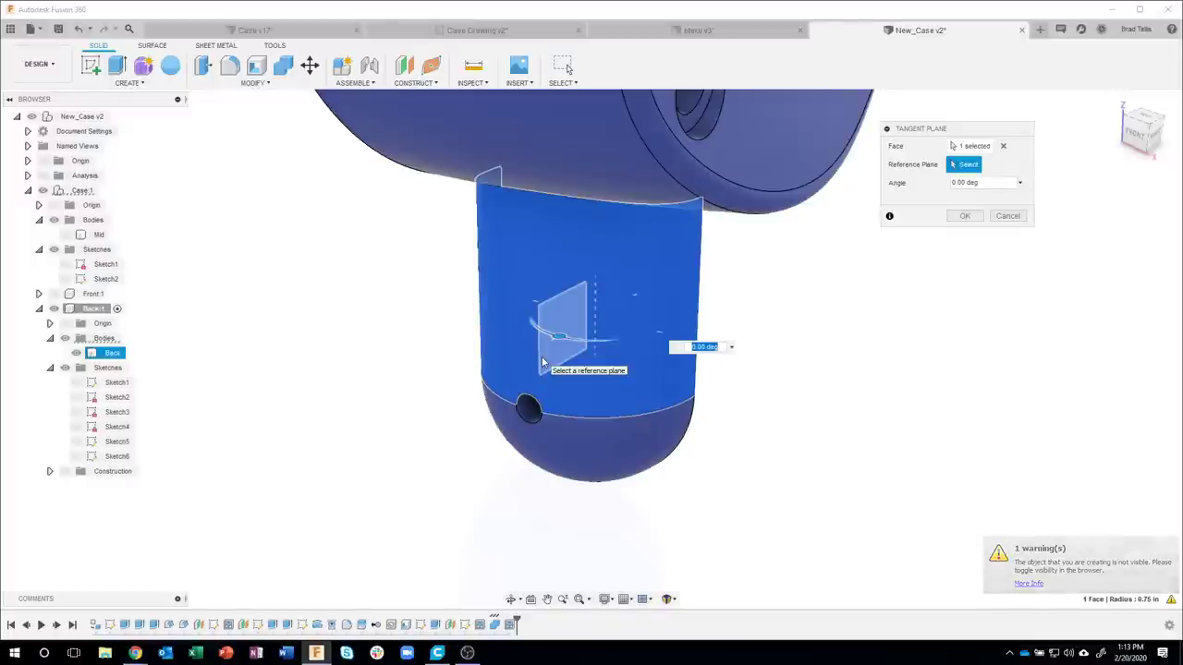
mouse_move(542, 361)
middle_mouse_down("shift")
mouse_move(621, 367)
mouse_move(622, 406)
mouse_move(578, 344)
mouse_move(565, 388)
middle_mouse_up("shift")
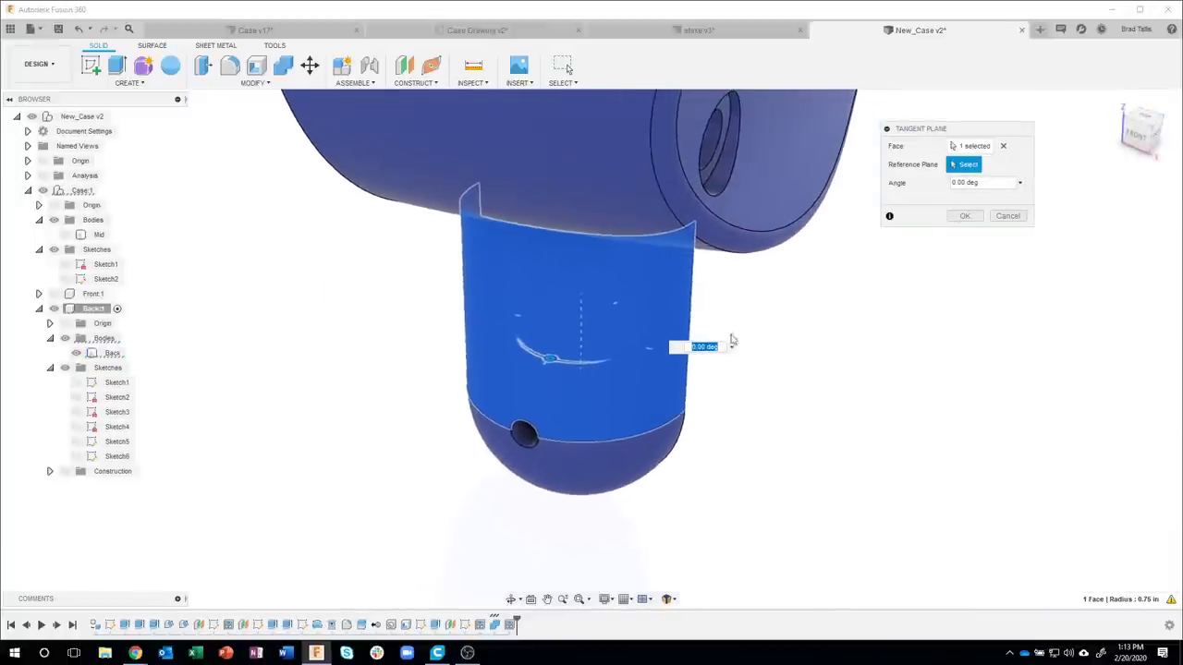
left_click(963, 216)
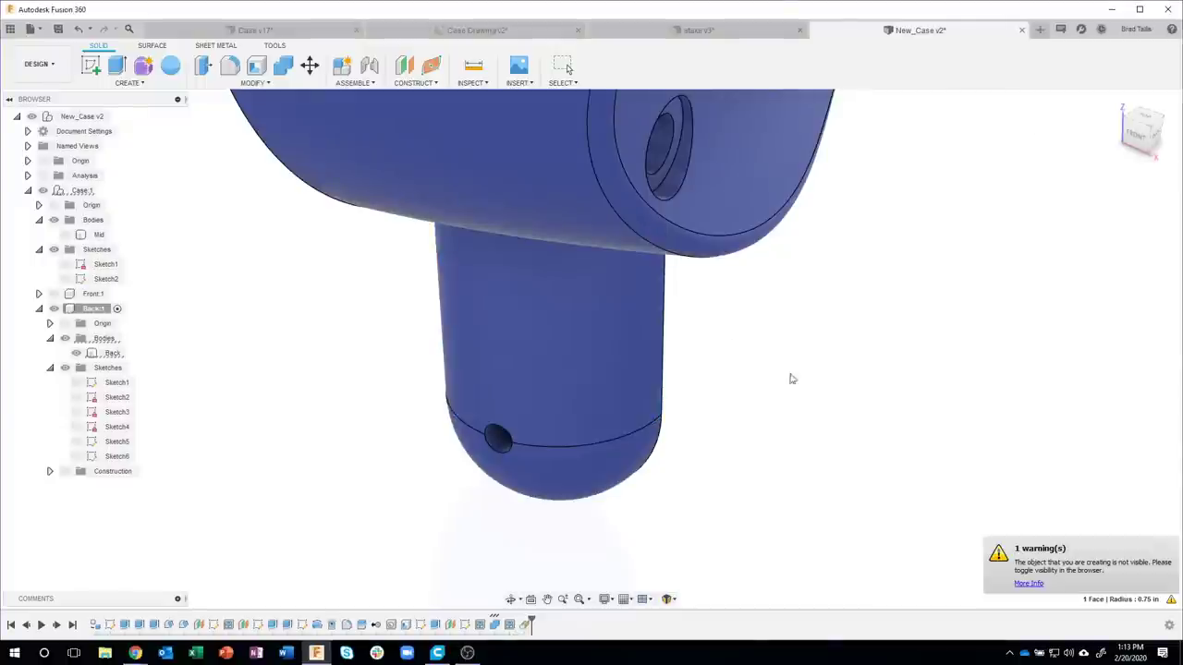
mouse_move(830, 388)
middle_mouse_down("shift")
mouse_move(727, 413)
mouse_move(601, 417)
mouse_move(429, 391)
mouse_move(487, 408)
mouse_move(586, 401)
mouse_move(258, 102)
middle_mouse_up("shift")
- Start a Draft on the fan blade face, previewing an angle of about -2.29 deg
left_click(249, 83)
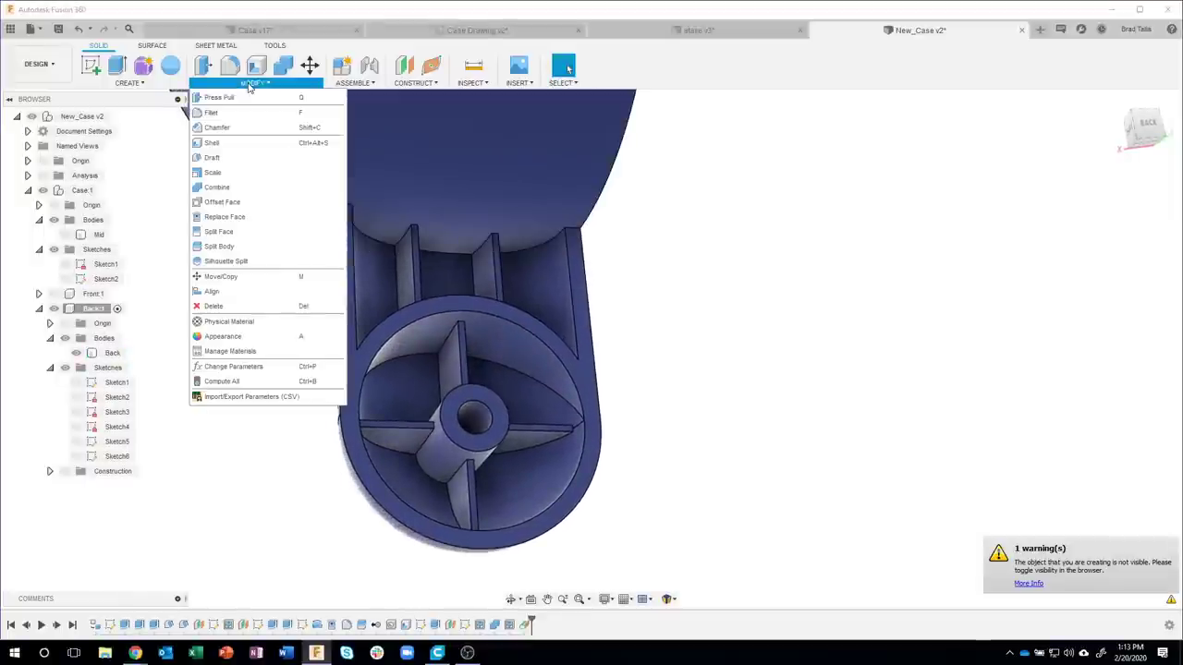
middle_click_drag(220, 130, 644, 332, "shift")
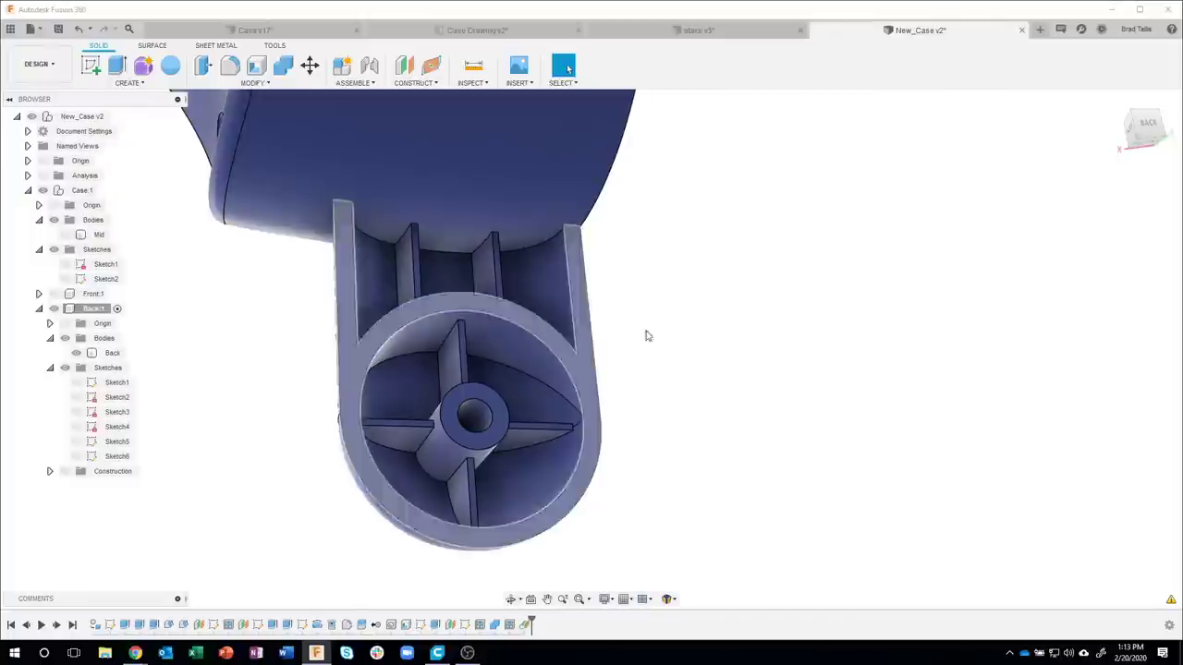
scroll(488, 367, "up", 2)
middle_click_drag(488, 367, 401, 328, "shift")
left_click(400, 328)
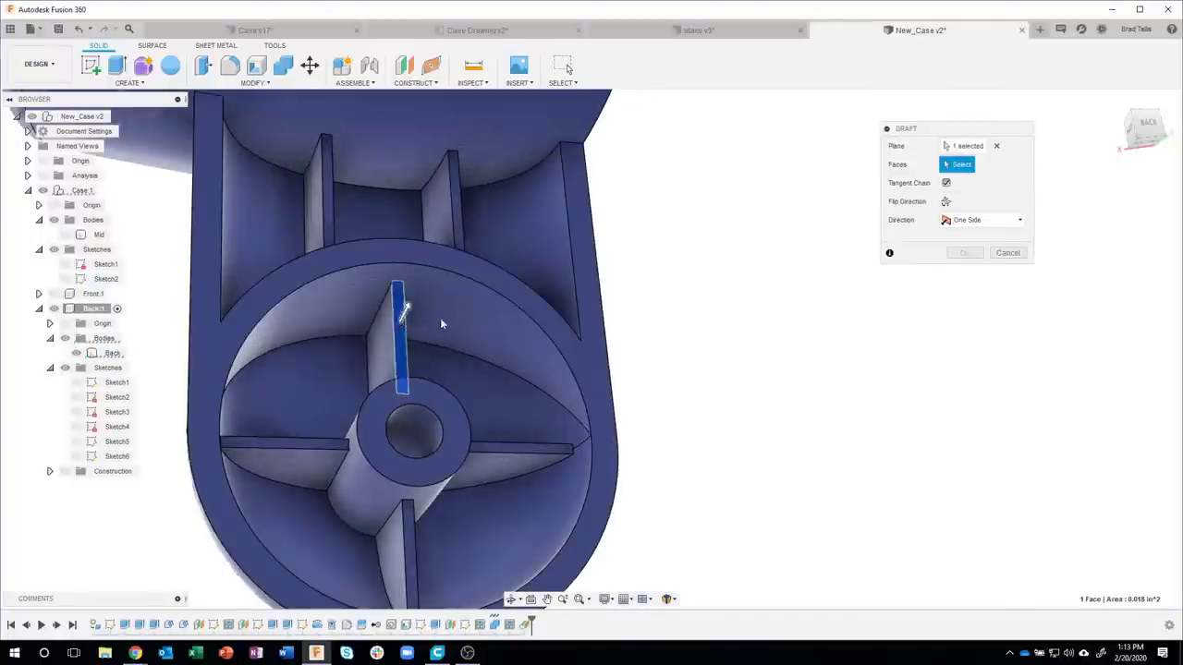
left_click(393, 344)
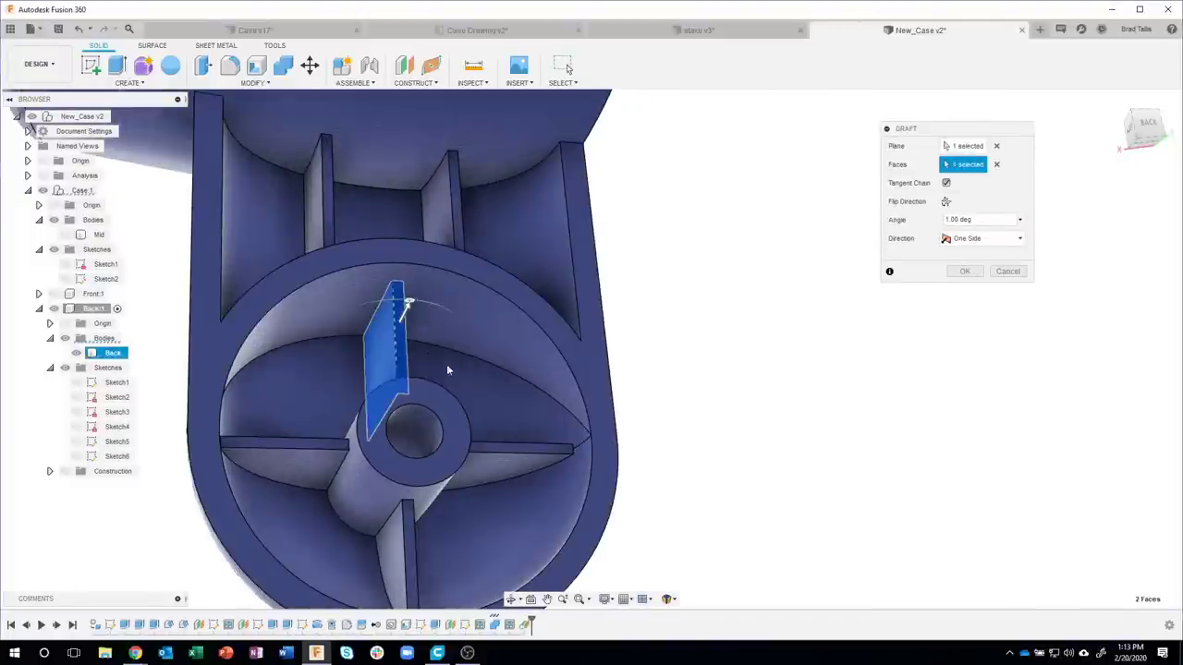
middle_click_drag(458, 373, 392, 361, "shift")
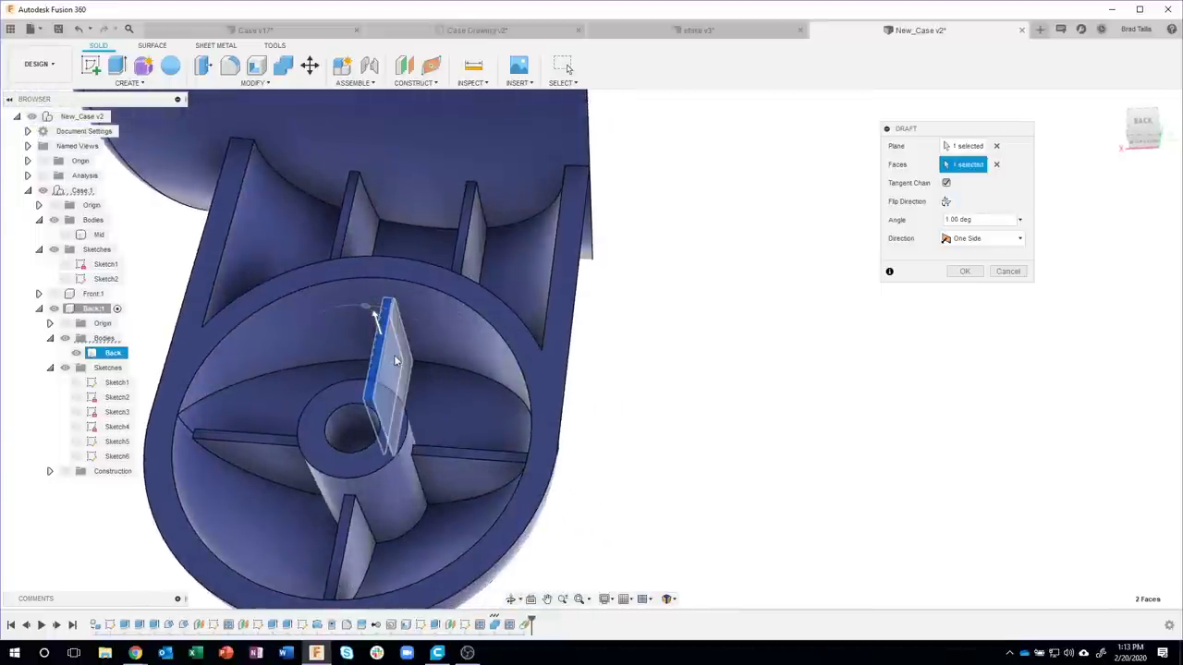
left_click_drag(367, 319, 361, 307)
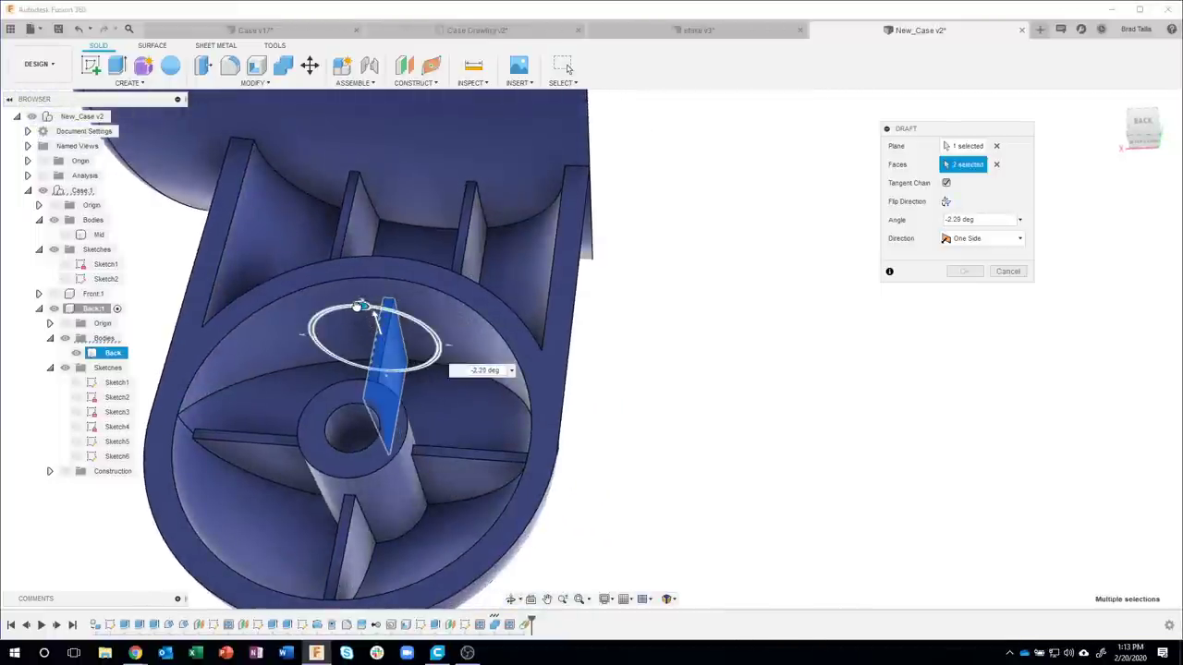
mouse_move(415, 313)
middle_mouse_down("shift")
mouse_move(607, 322)
mouse_move(547, 316)
mouse_move(525, 340)
middle_mouse_up("shift")
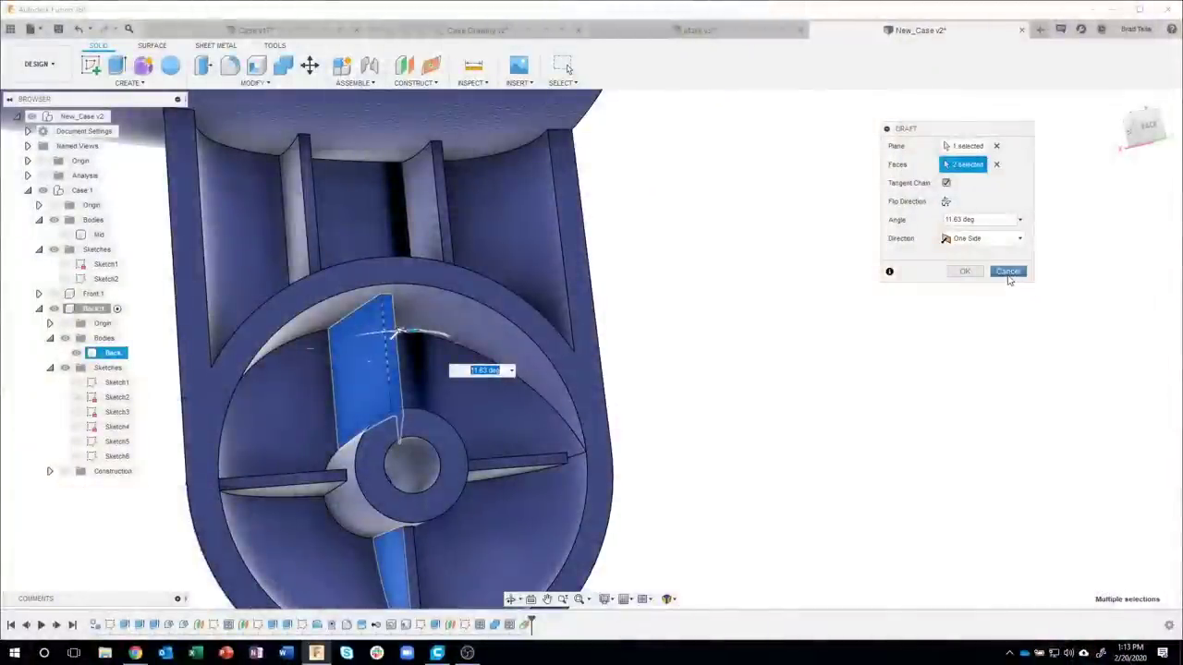
- Cancel the draft and turn the model to face the front
left_click(1007, 272)
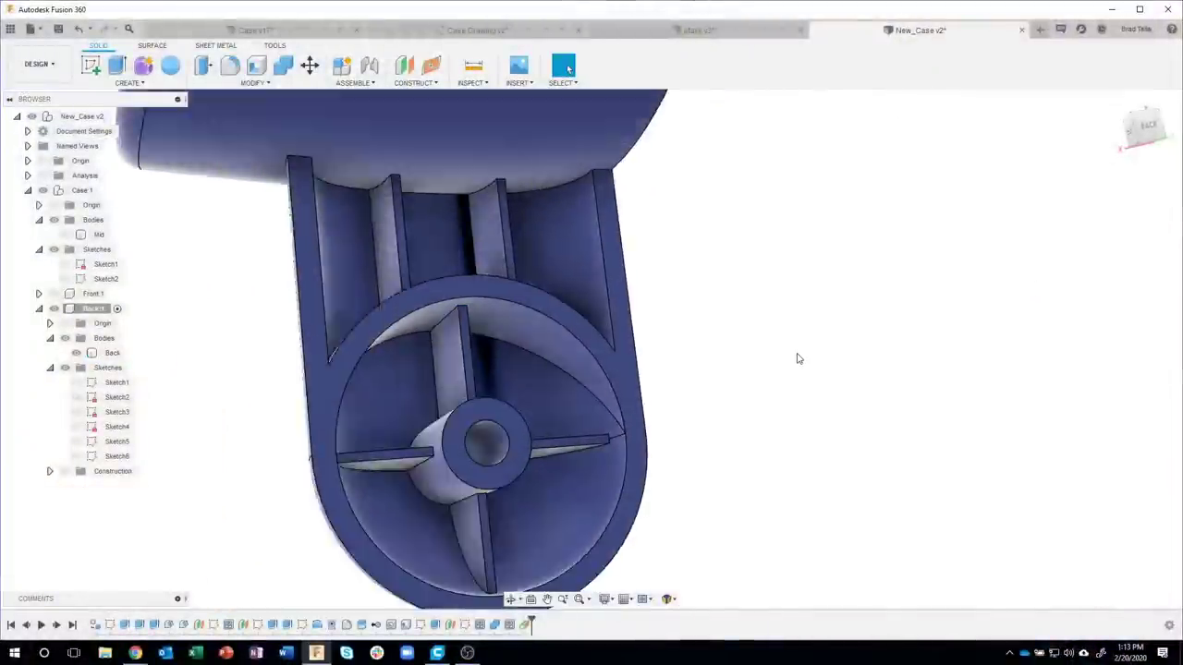
mouse_move(505, 382)
middle_mouse_down("shift")
mouse_move(466, 385)
mouse_move(526, 372)
mouse_move(222, 406)
middle_mouse_up("shift")
left_click(526, 372)
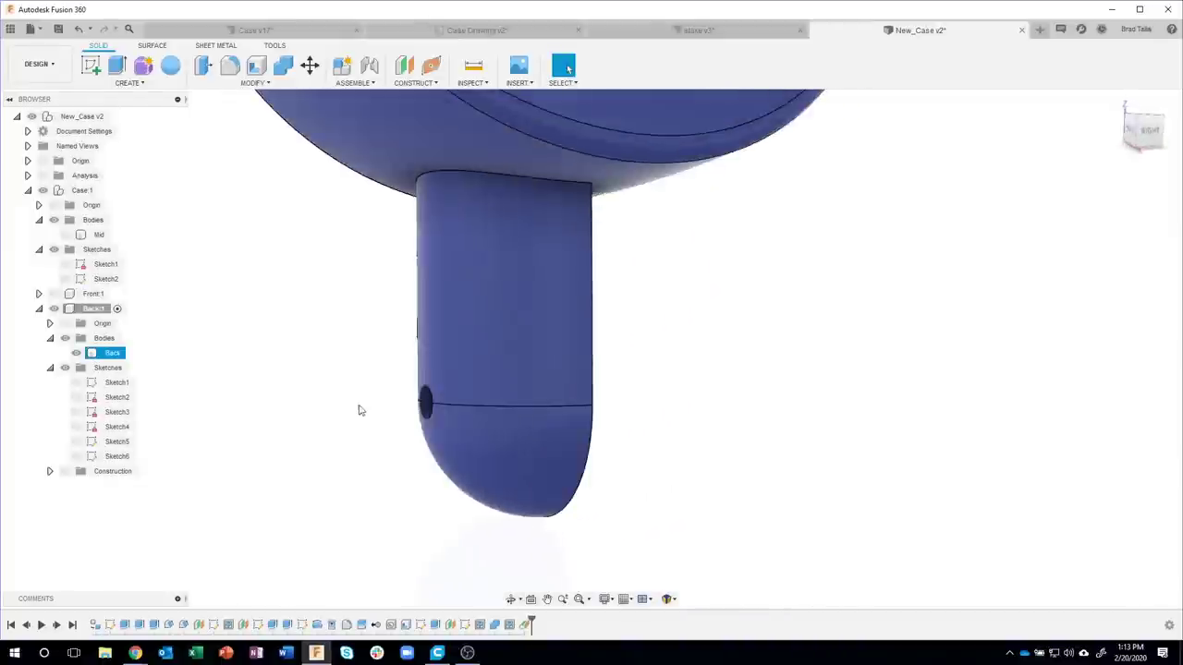
- Show the Construction folder so Plane4 through the post is visible, hiding Sketch6 again
left_click(76, 458)
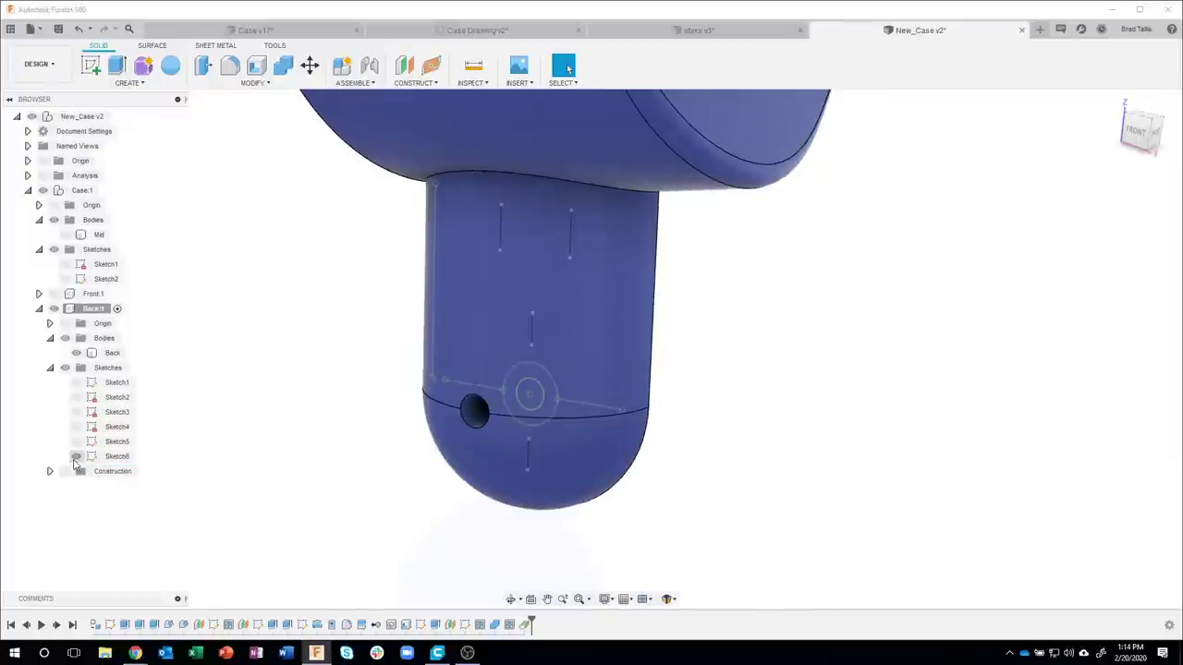
left_click(65, 471)
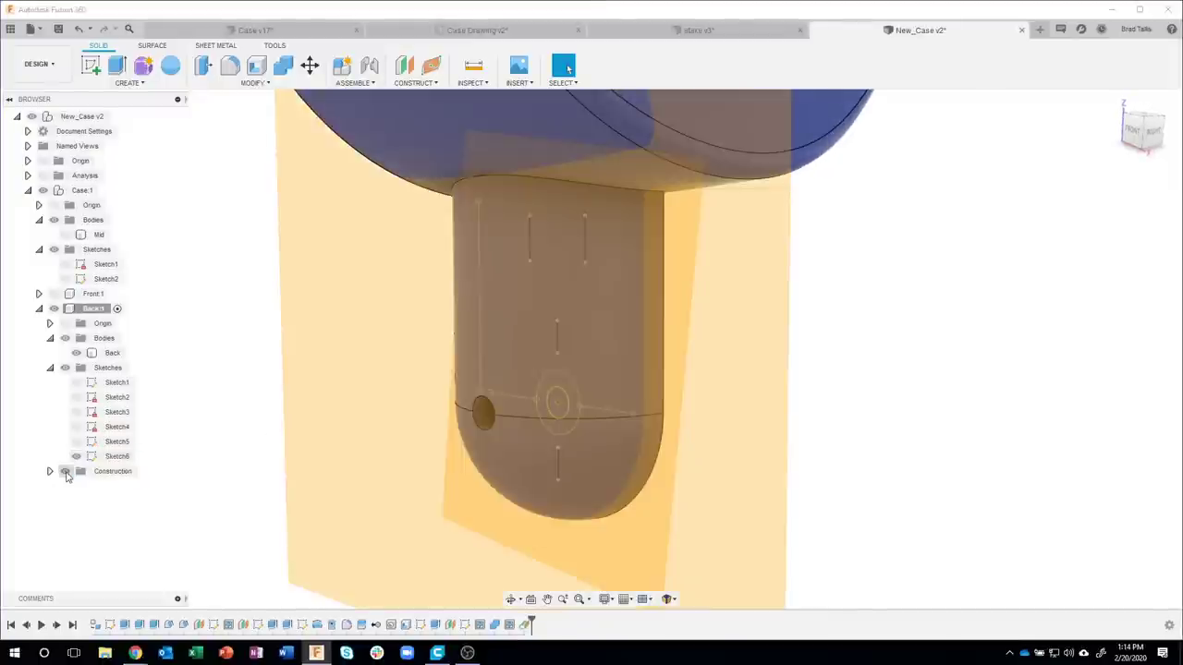
middle_click_drag(623, 431, 765, 477, "shift")
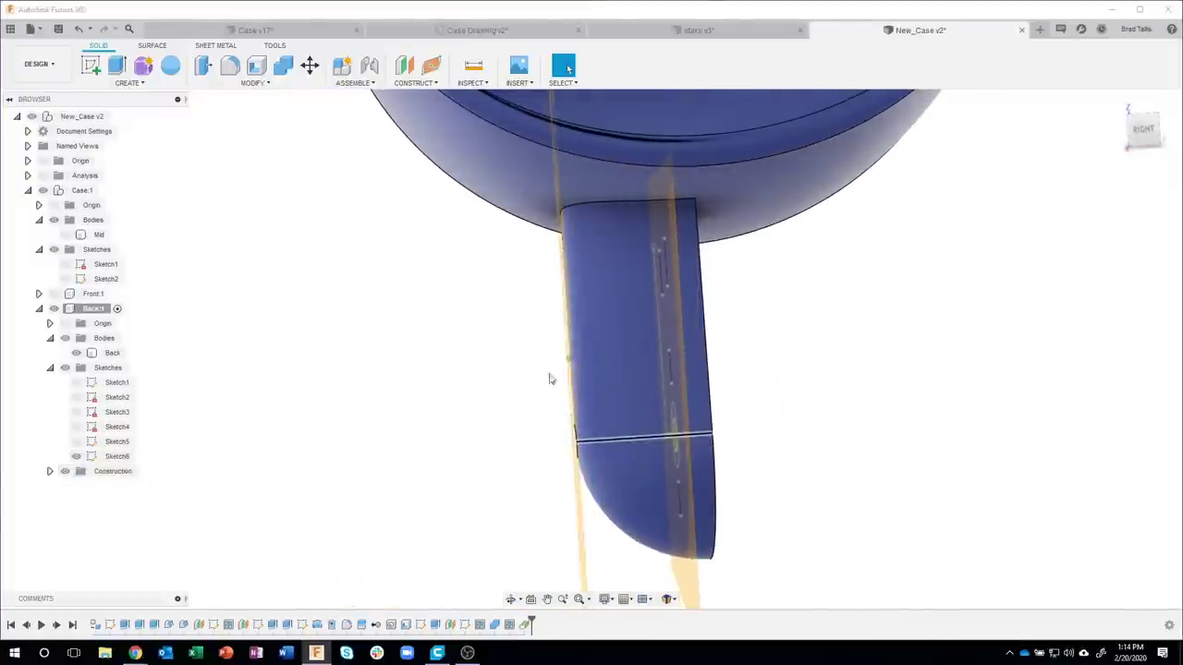
middle_click_drag(548, 375, 748, 401, "shift")
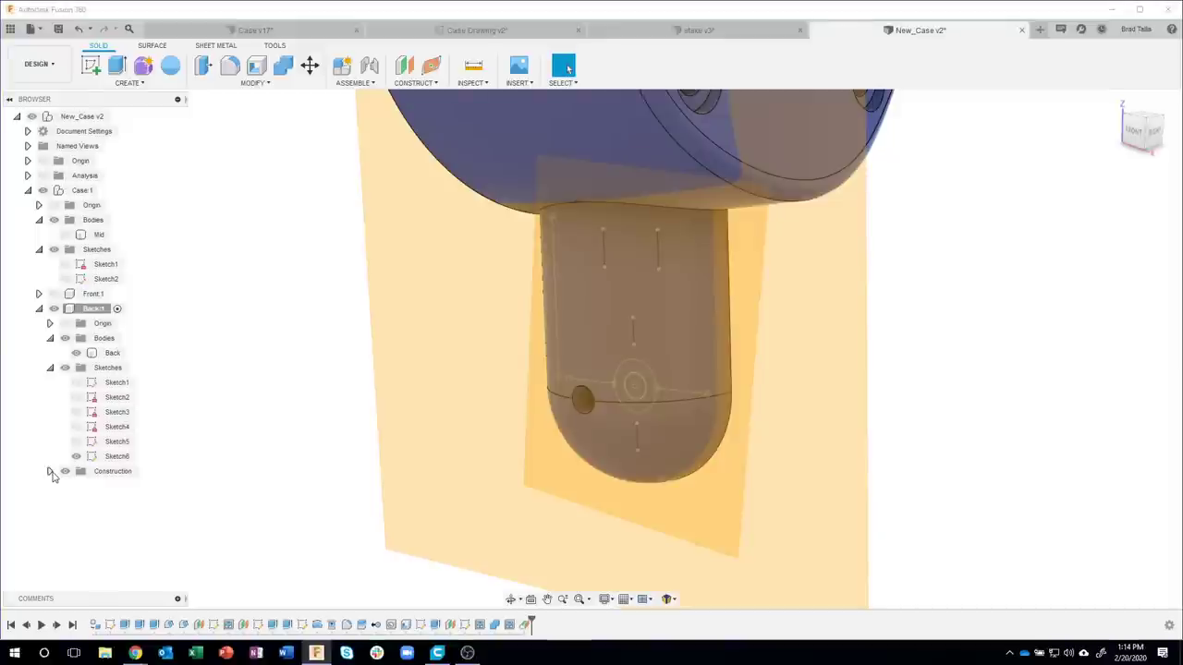
left_click(909, 438)
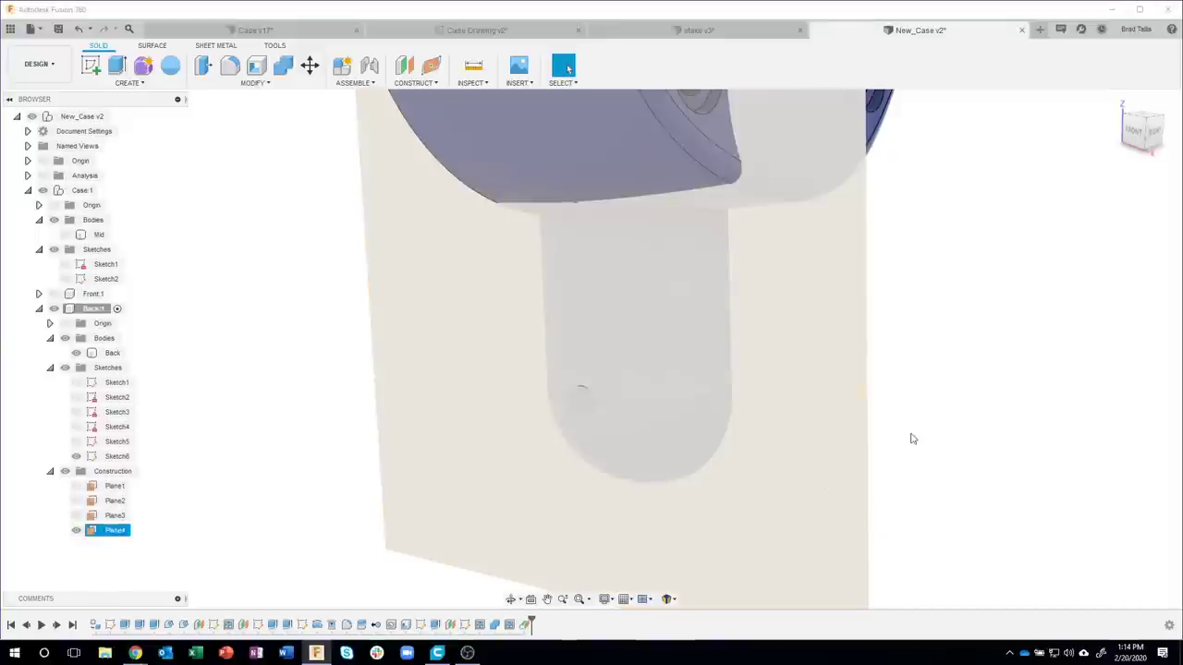
middle_click_drag(992, 401, 321, 454, "shift")
left_click(74, 458)
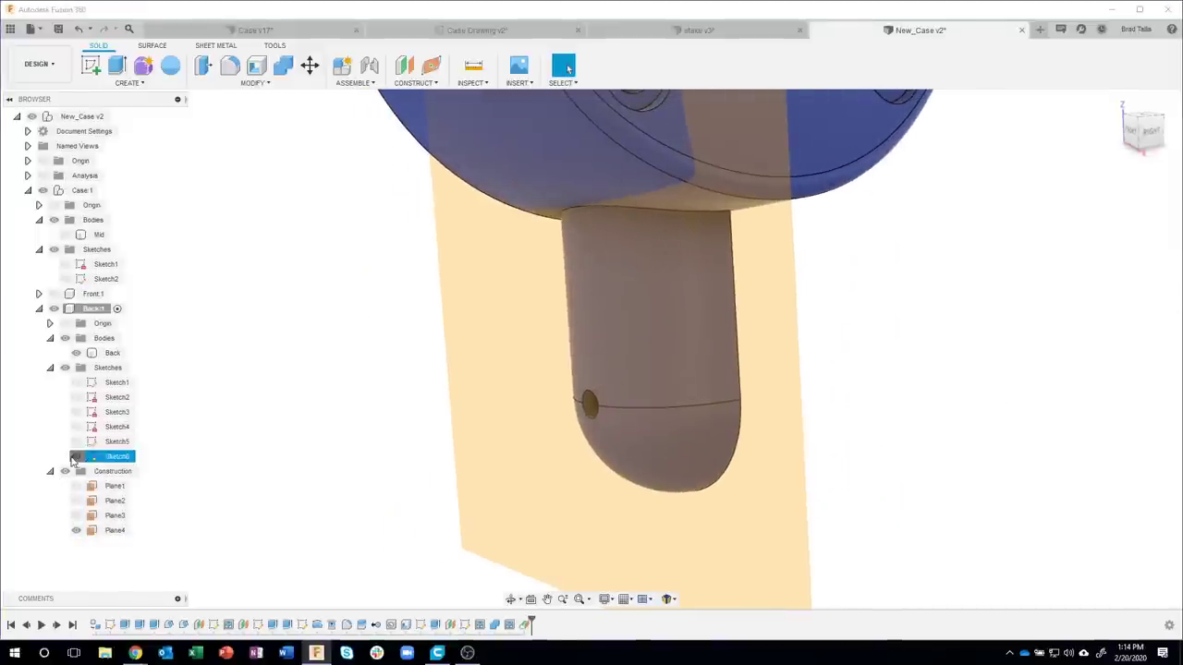
left_click(935, 457)
mouse_move(935, 456)
middle_mouse_down("shift")
mouse_move(793, 436)
mouse_move(568, 343)
middle_mouse_up("shift")
- Start a sketch on Plane4 and project the post's hole edge into it
left_click(507, 342)
right_click(506, 347)
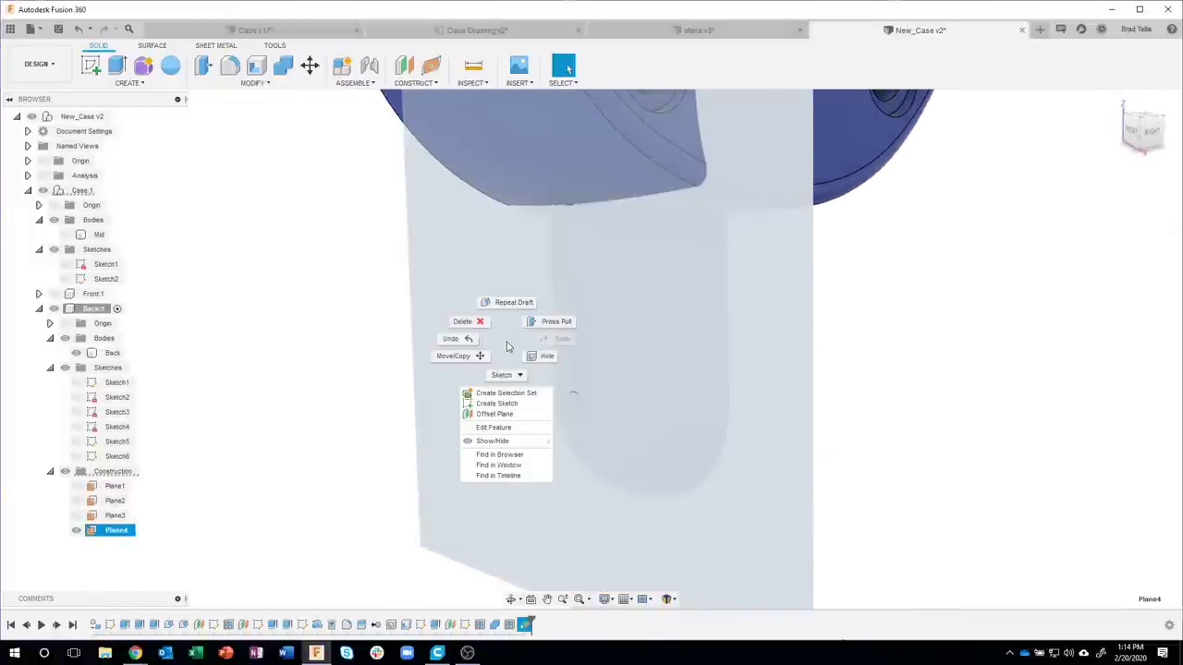
left_click(504, 404)
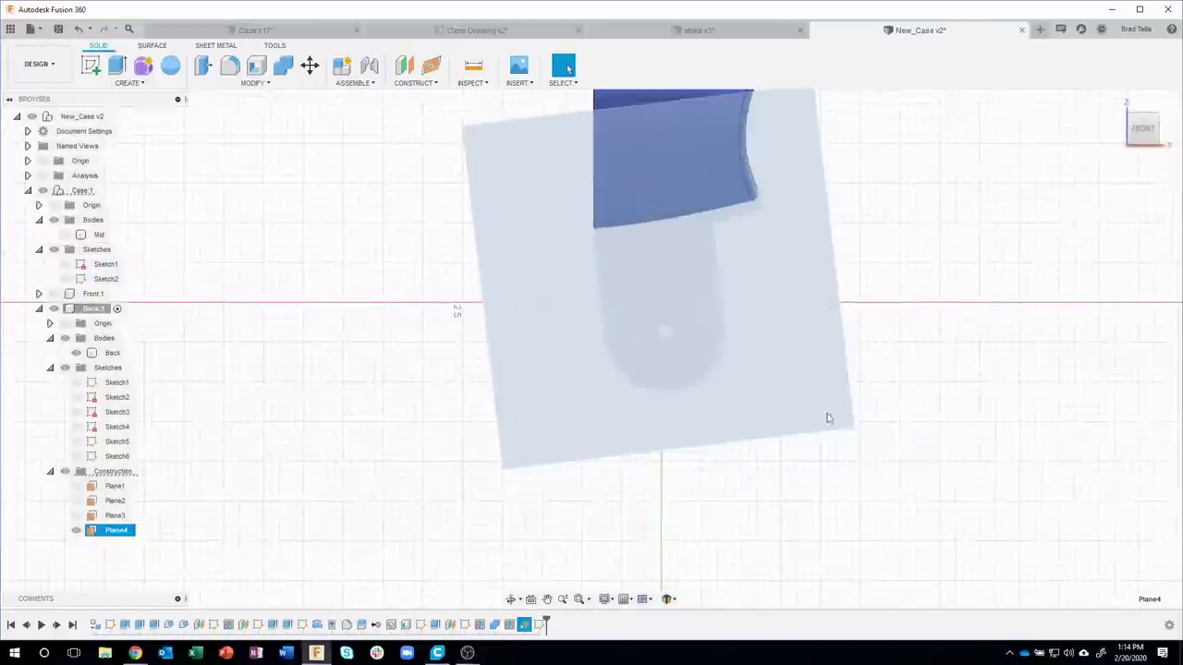
scroll(684, 334, "up", 3)
scroll(665, 334, "up", 2)
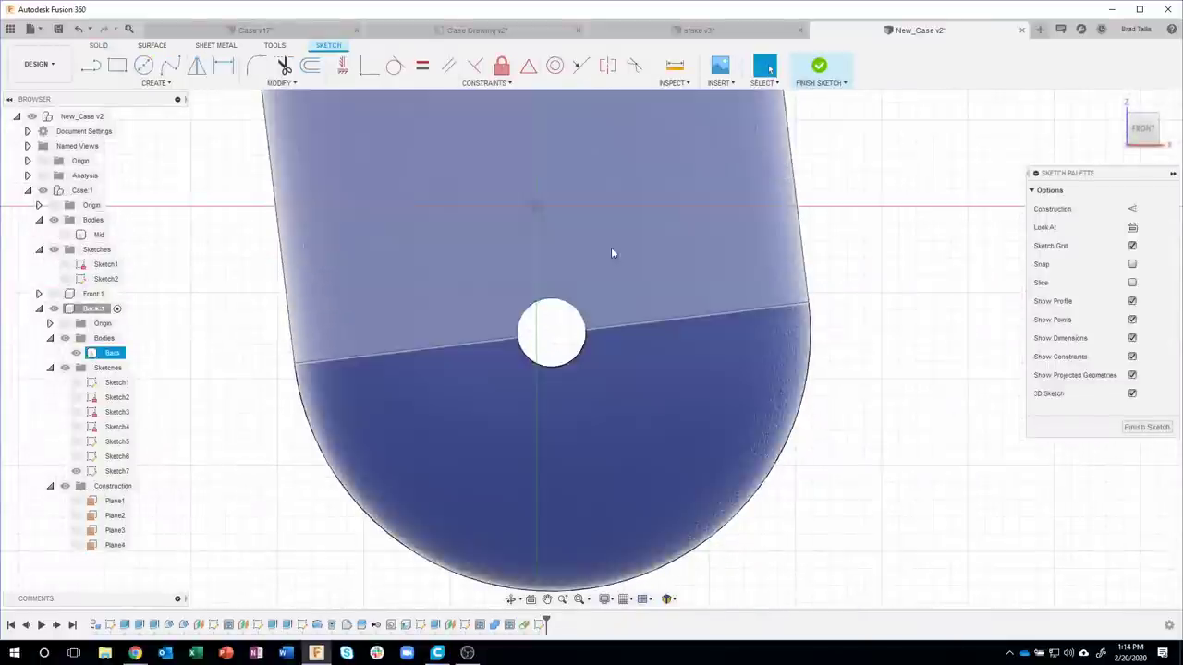
key("p")
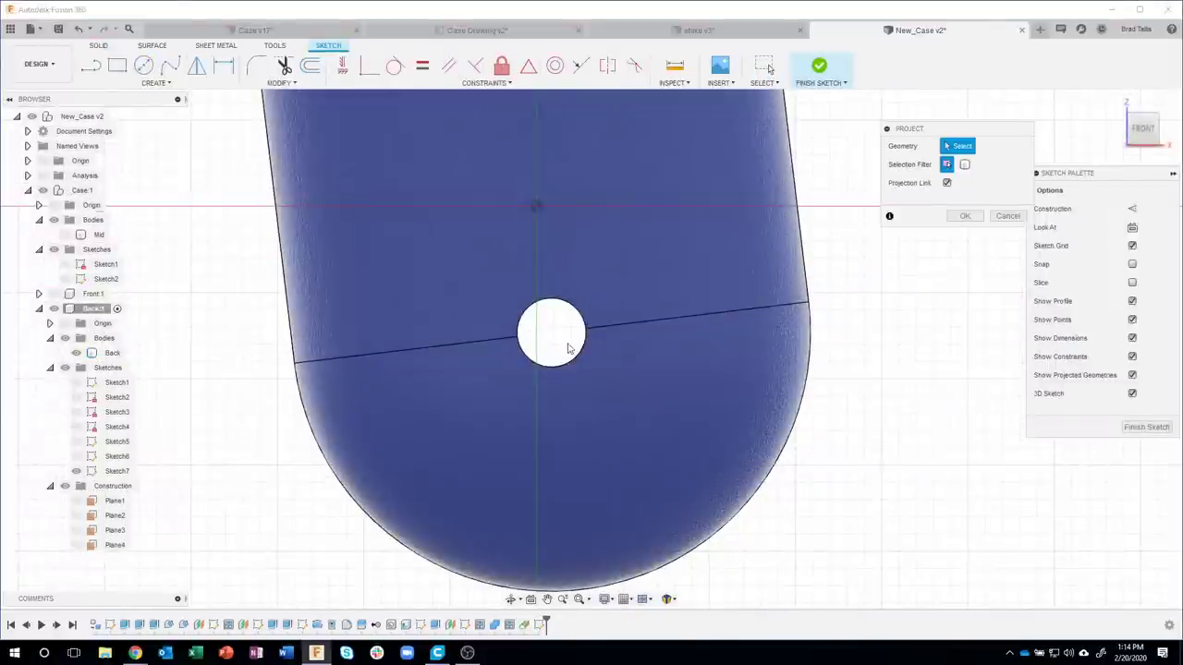
mouse_move(568, 348)
middle_mouse_down("shift")
mouse_move(560, 330)
mouse_move(552, 340)
mouse_move(592, 341)
middle_mouse_up("shift")
left_click(961, 216)
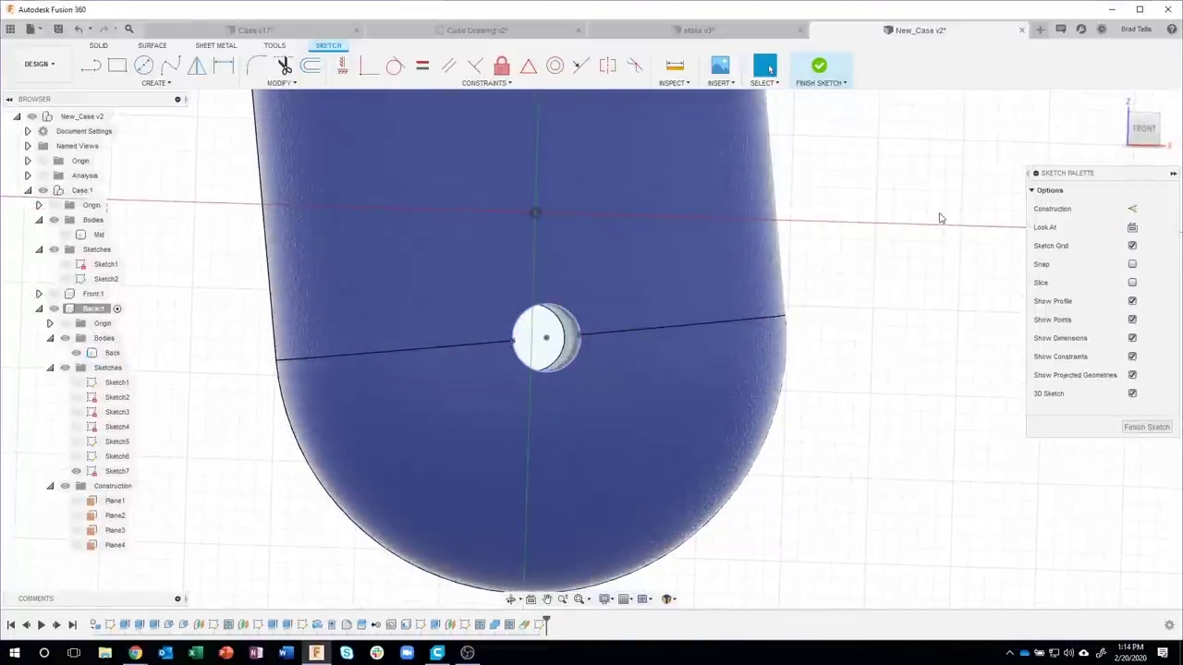
mouse_move(940, 218)
middle_mouse_down("shift")
mouse_move(892, 256)
mouse_move(924, 231)
middle_mouse_up("shift")
left_click(1143, 128)
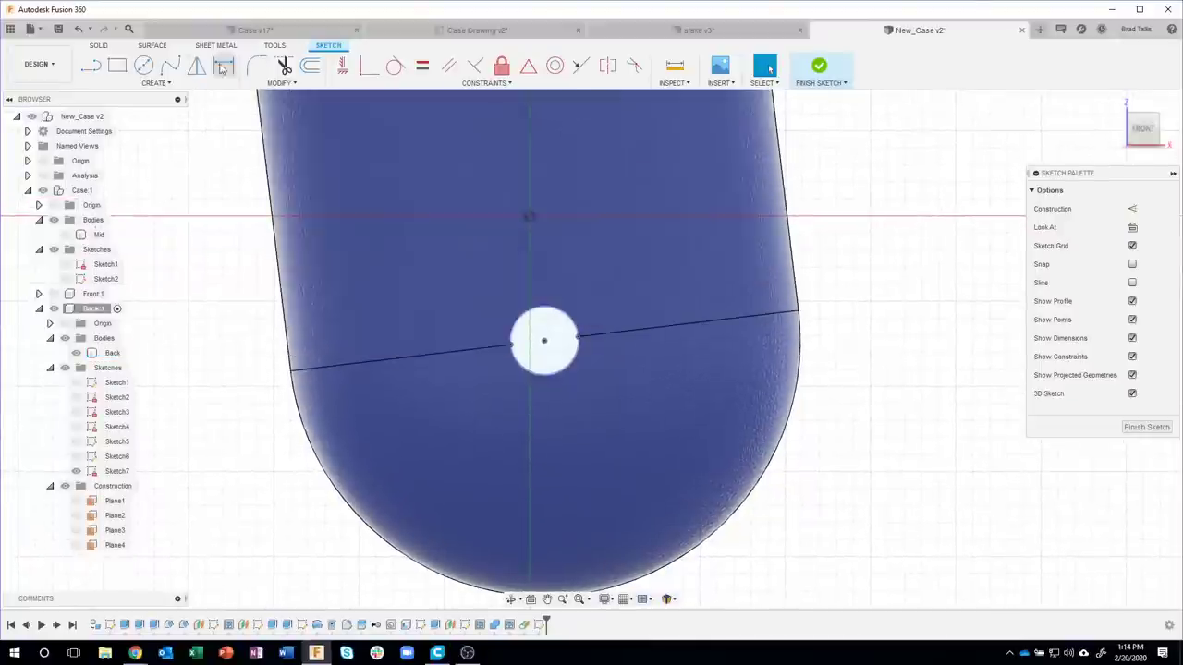
- Draw a circumscribed hexagon centred on the projected hole
left_click(169, 84)
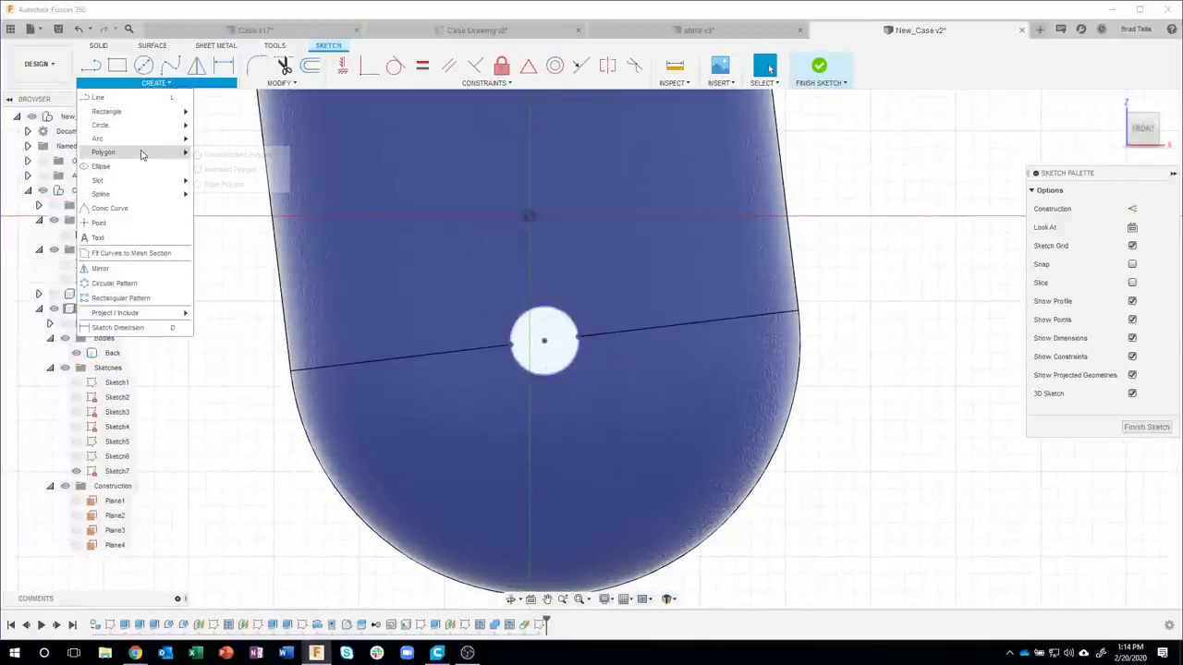
left_click(228, 157)
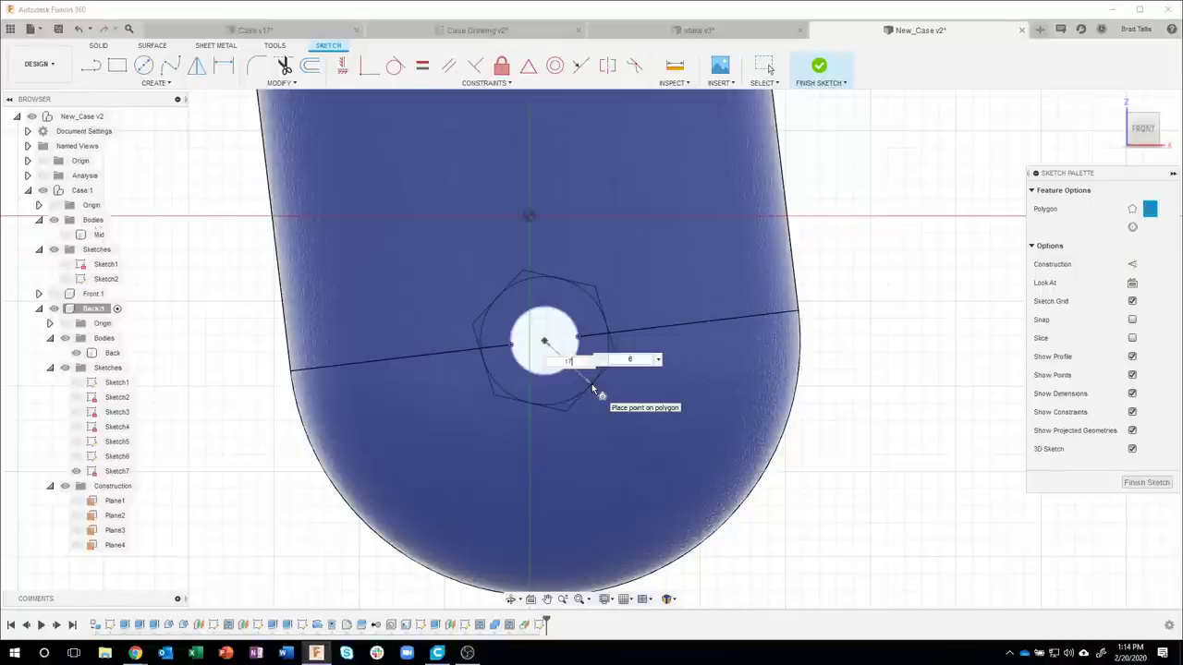
key("Tab")
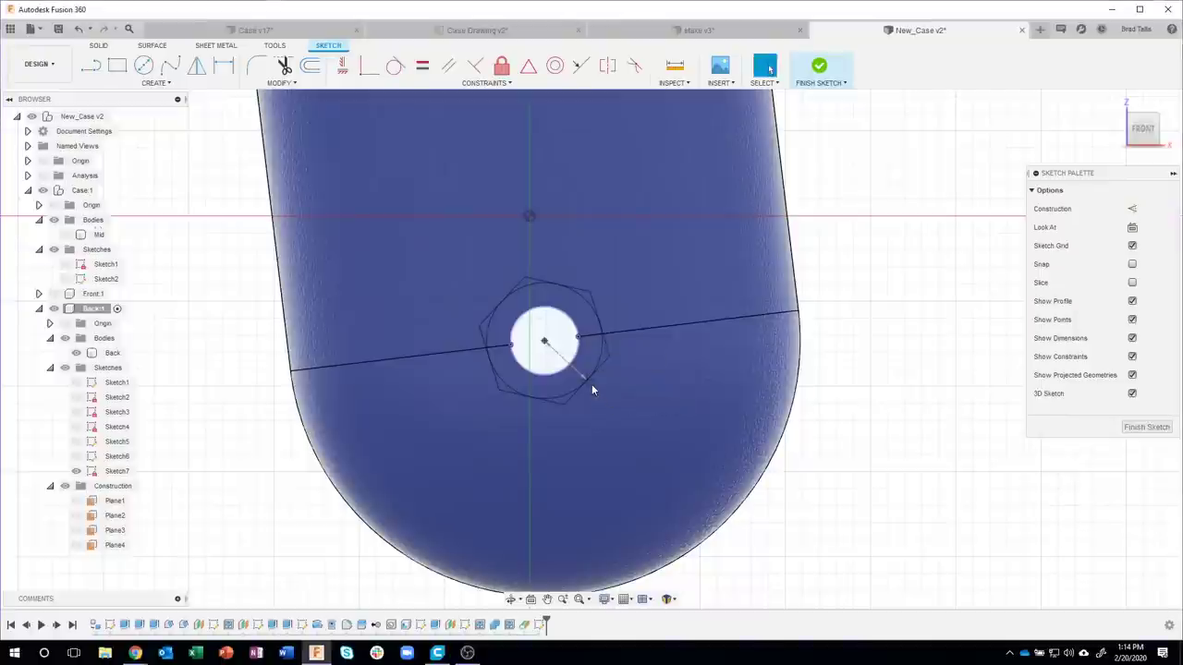
left_click(592, 384)
key("Escape")
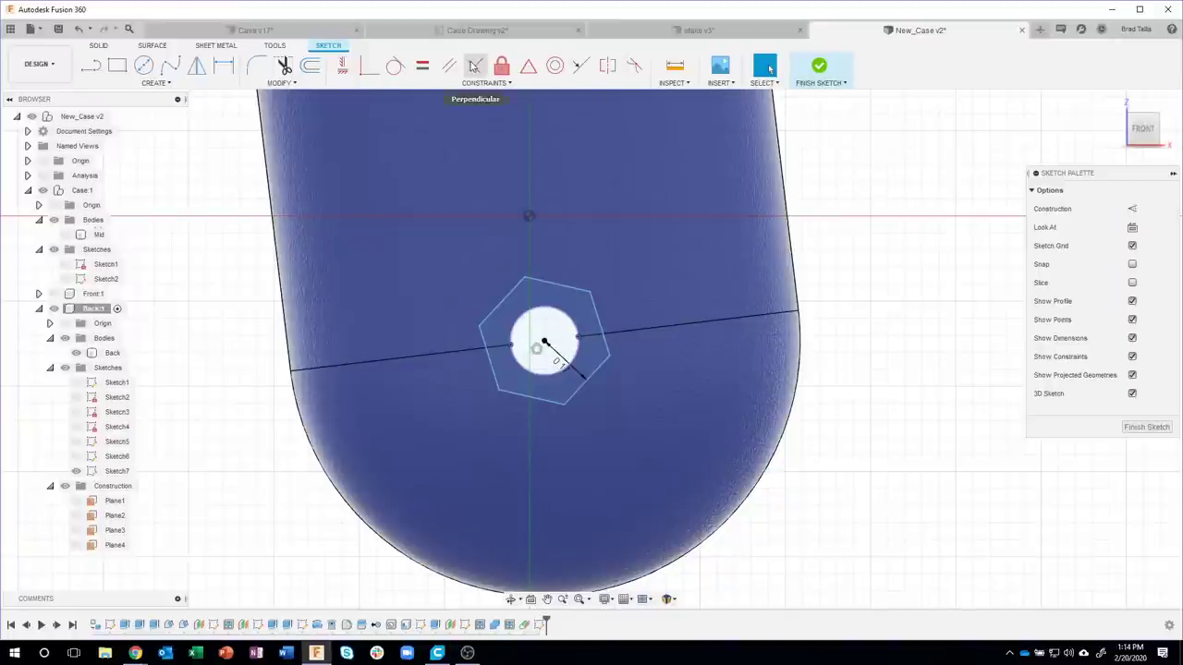
- Make the hexagon's right edge perpendicular to the seam line and finish the sketch
left_click(475, 64)
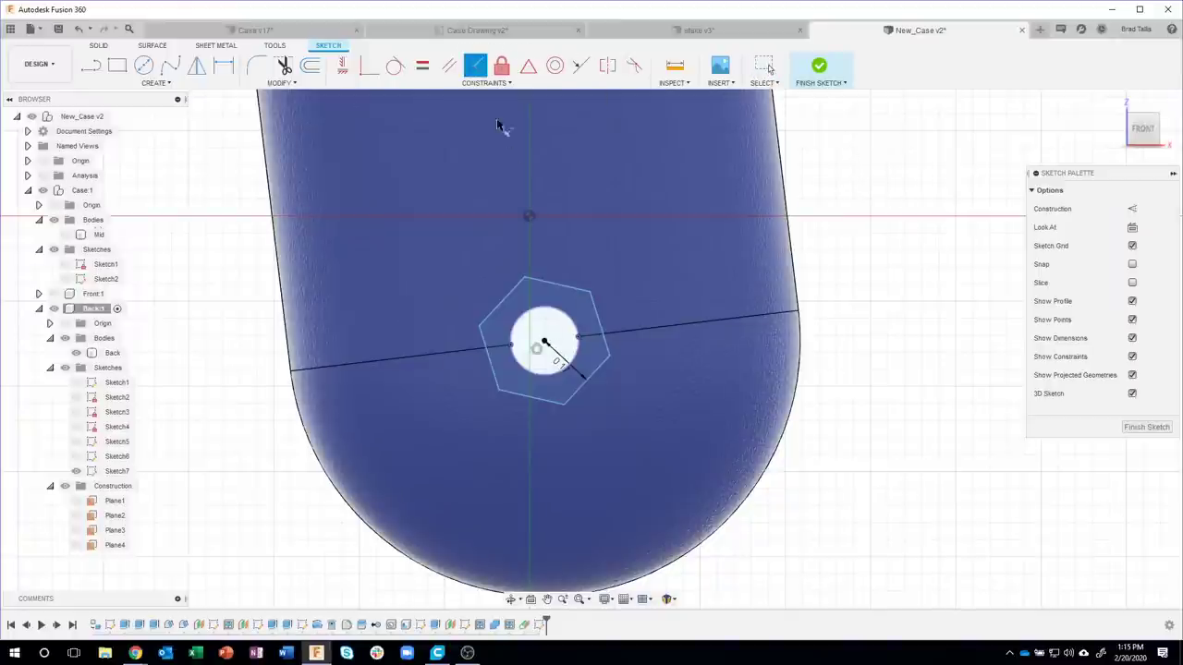
left_click(600, 321)
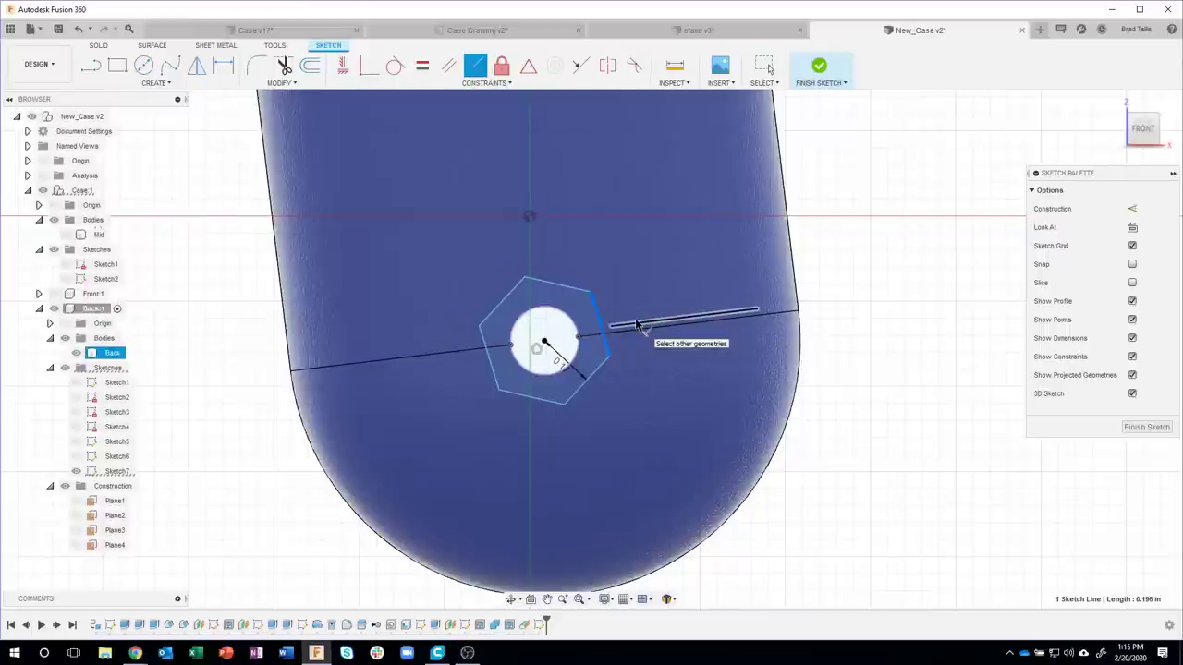
left_click(638, 324)
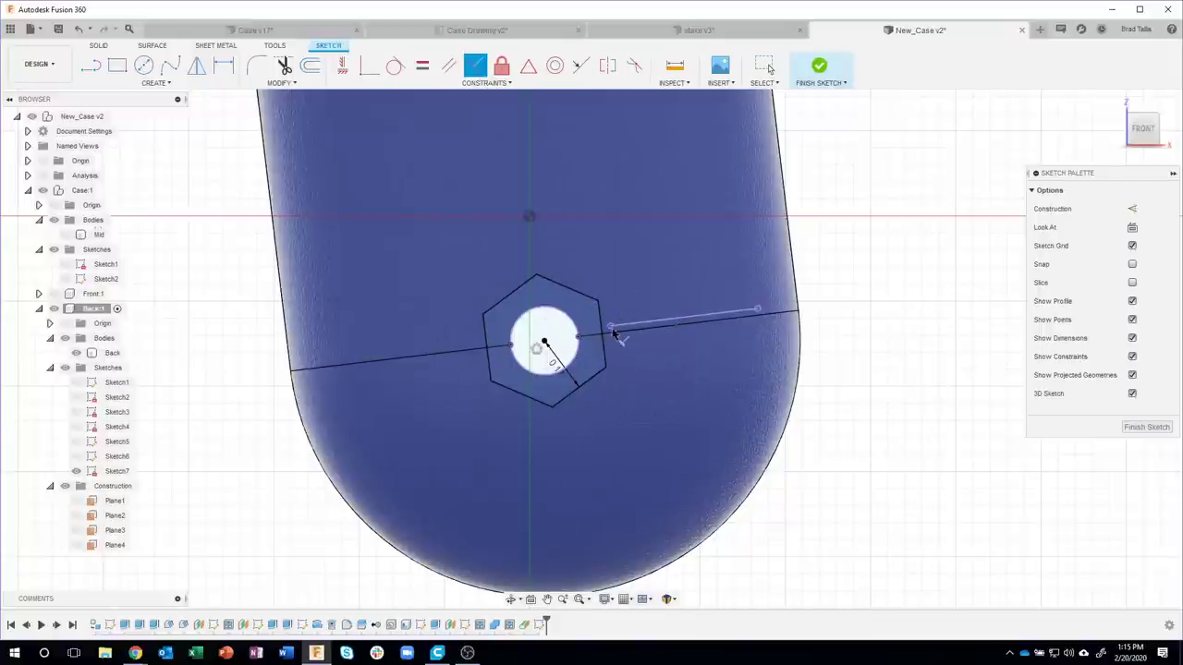
left_click(820, 67)
scroll(562, 409, "up", 3)
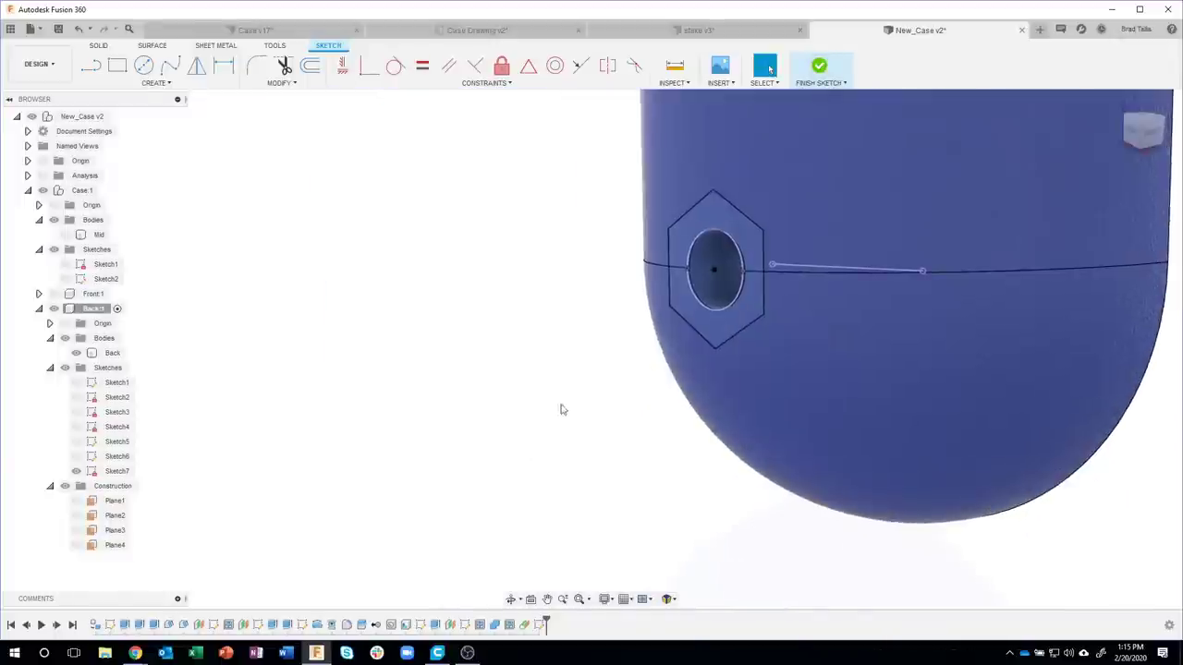
- Extrude the hexagon 0.65 into the post as a cut for the hex nut pocket
left_click(650, 230)
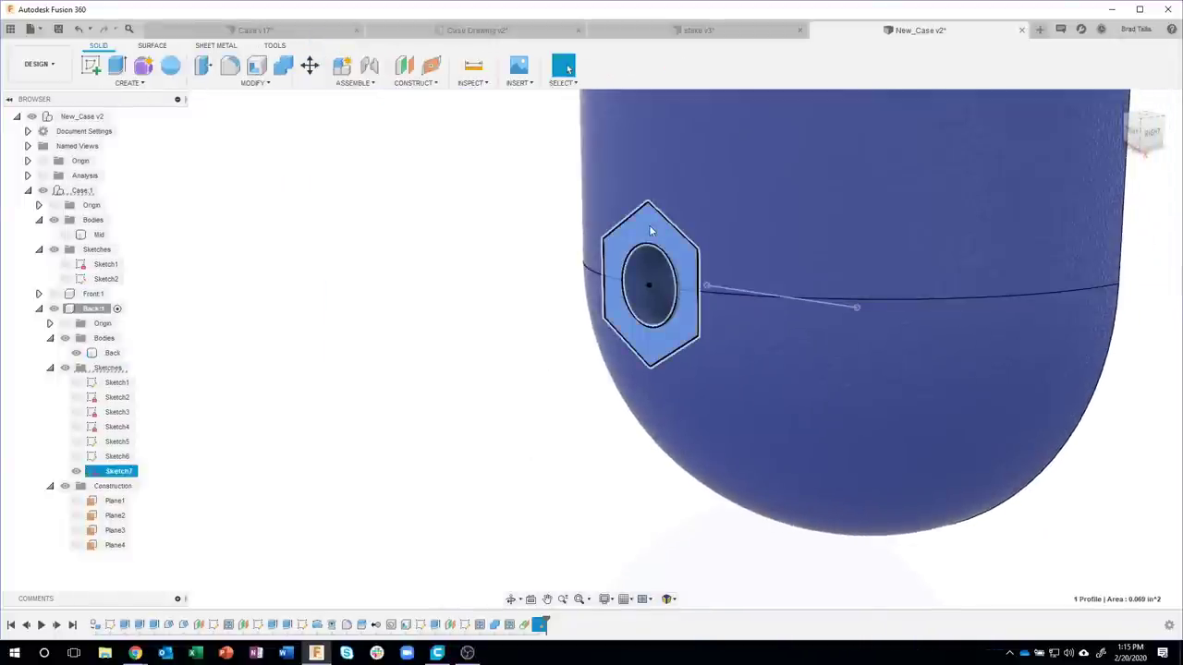
right_click(649, 229)
left_click(635, 280)
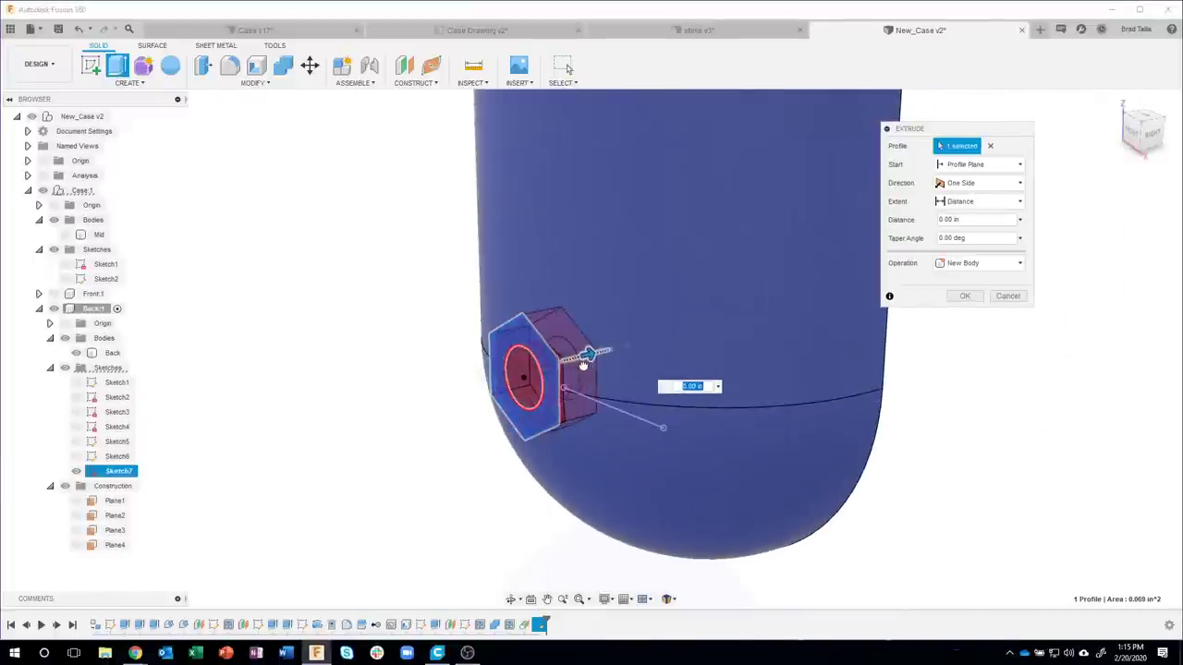
left_click_drag(603, 365, 720, 432)
type("-")
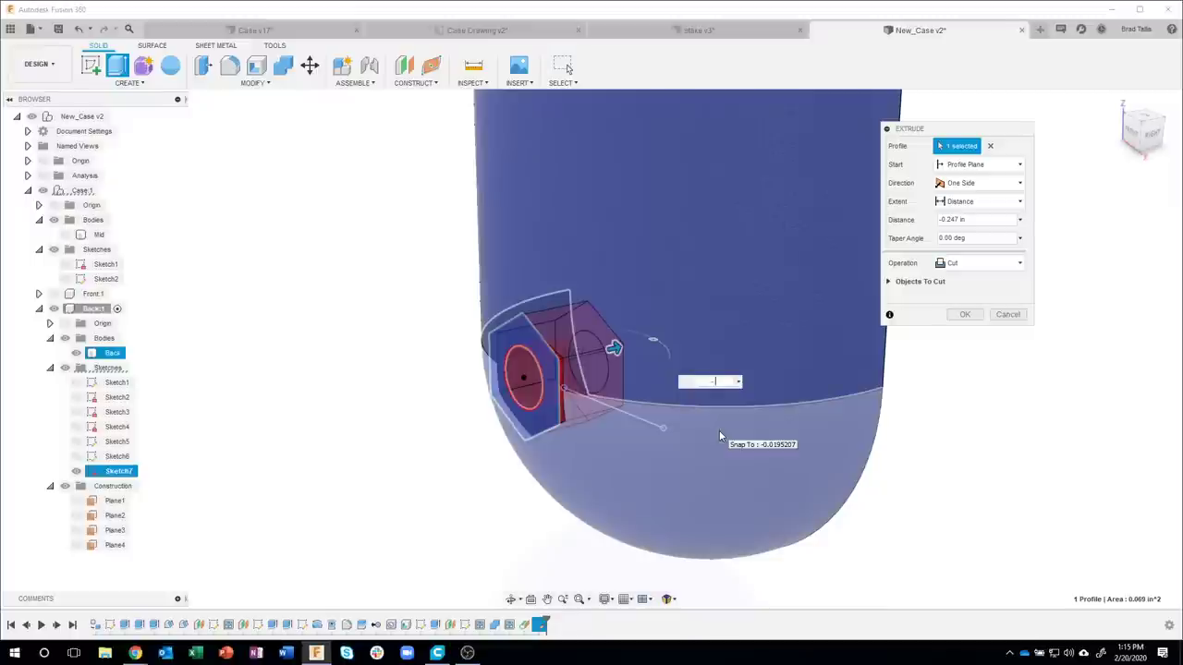
type(".65")
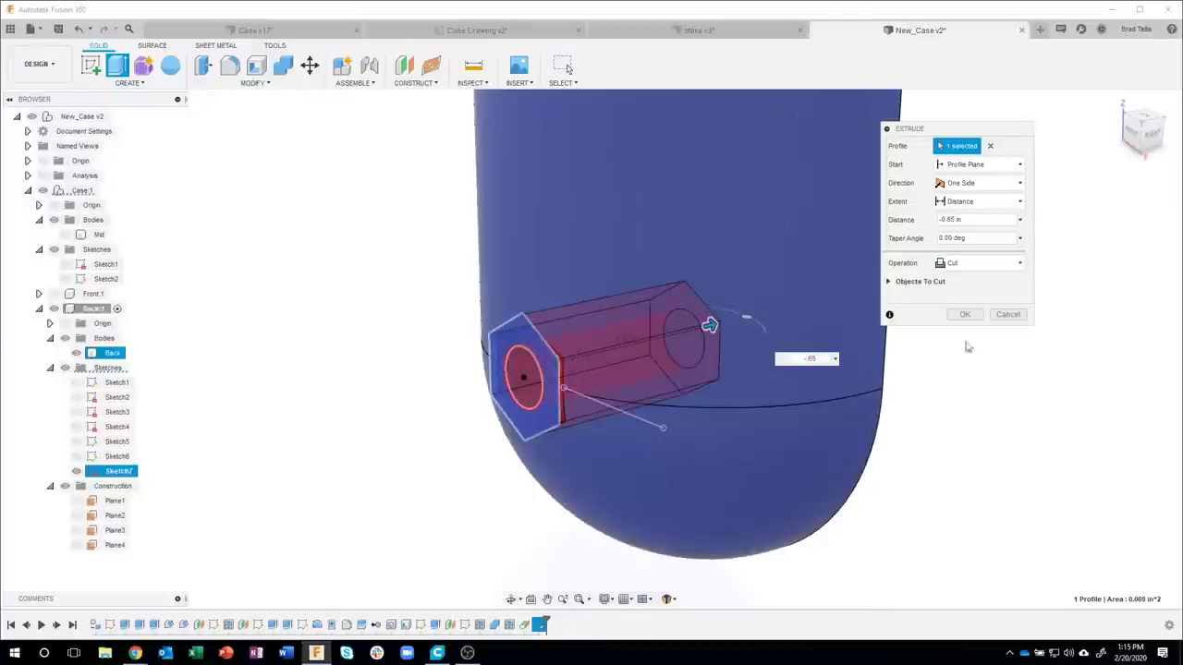
left_click(965, 315)
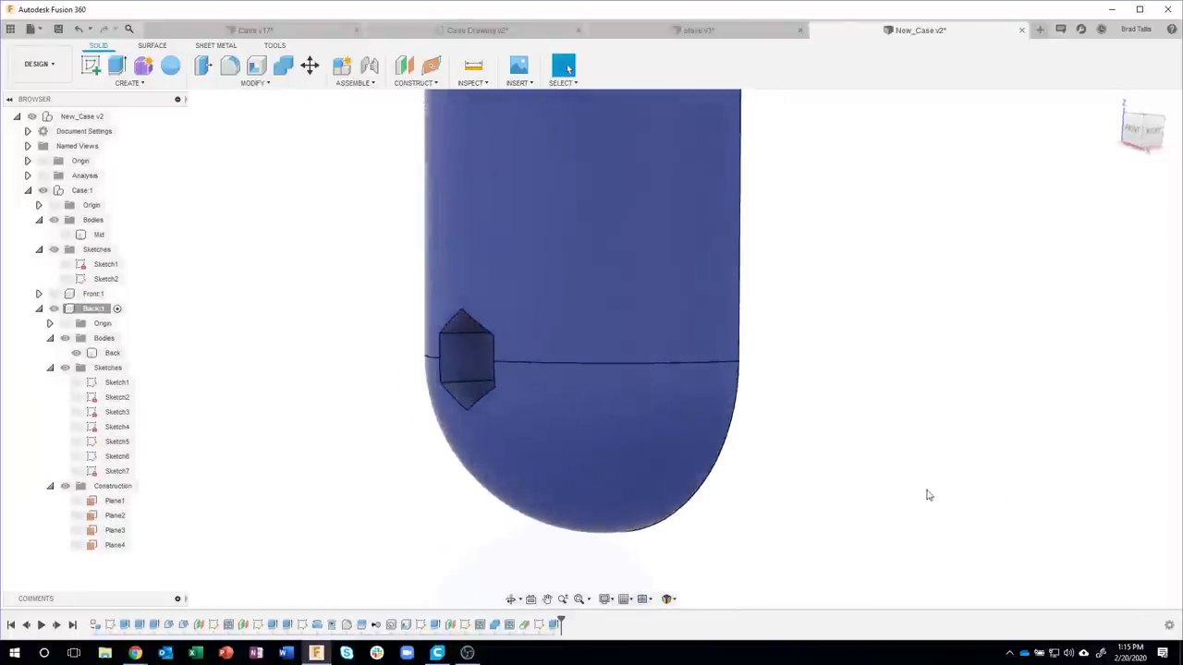
- Inspect the case's back face and open the Tech Thursdays data panel
middle_click_drag(929, 496, 680, 344, "shift")
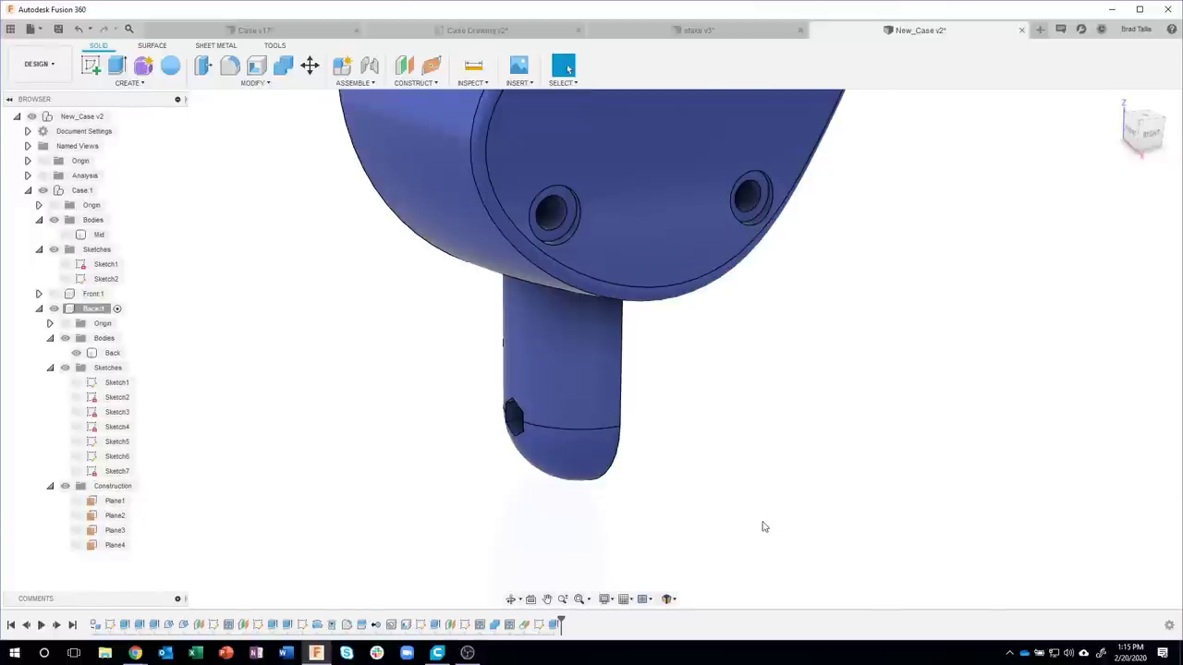
mouse_move(637, 484)
middle_mouse_down("shift")
mouse_move(739, 449)
mouse_move(560, 430)
mouse_move(582, 388)
mouse_move(758, 370)
mouse_move(737, 366)
mouse_move(575, 472)
middle_mouse_up("shift")
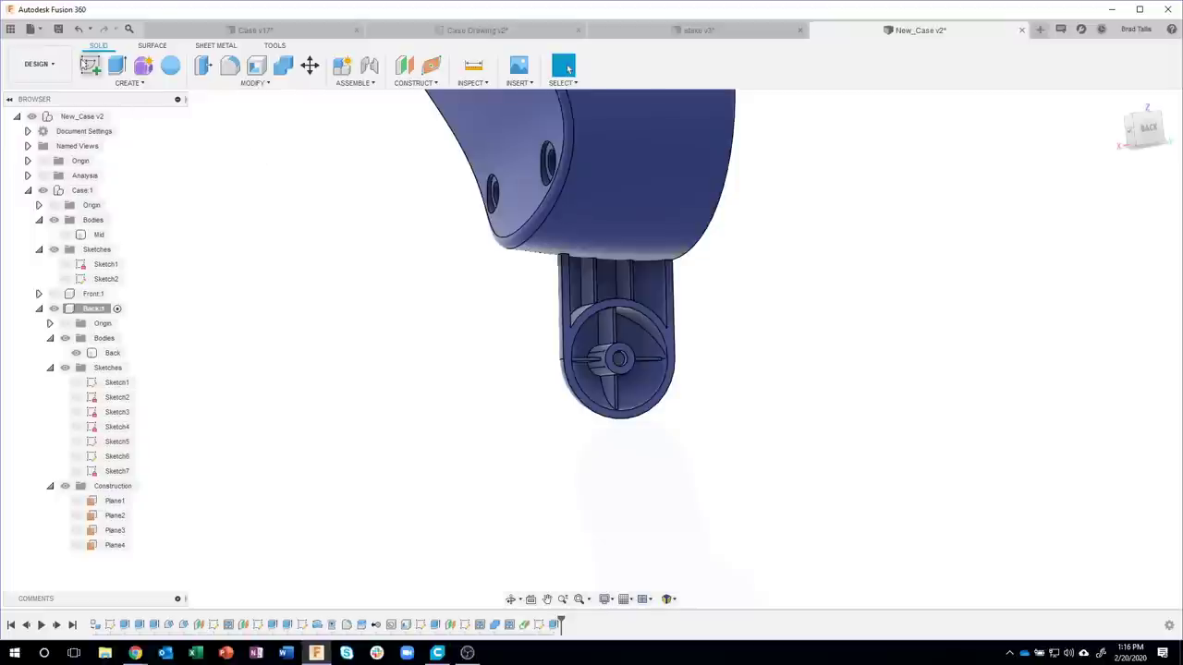
left_click(10, 29)
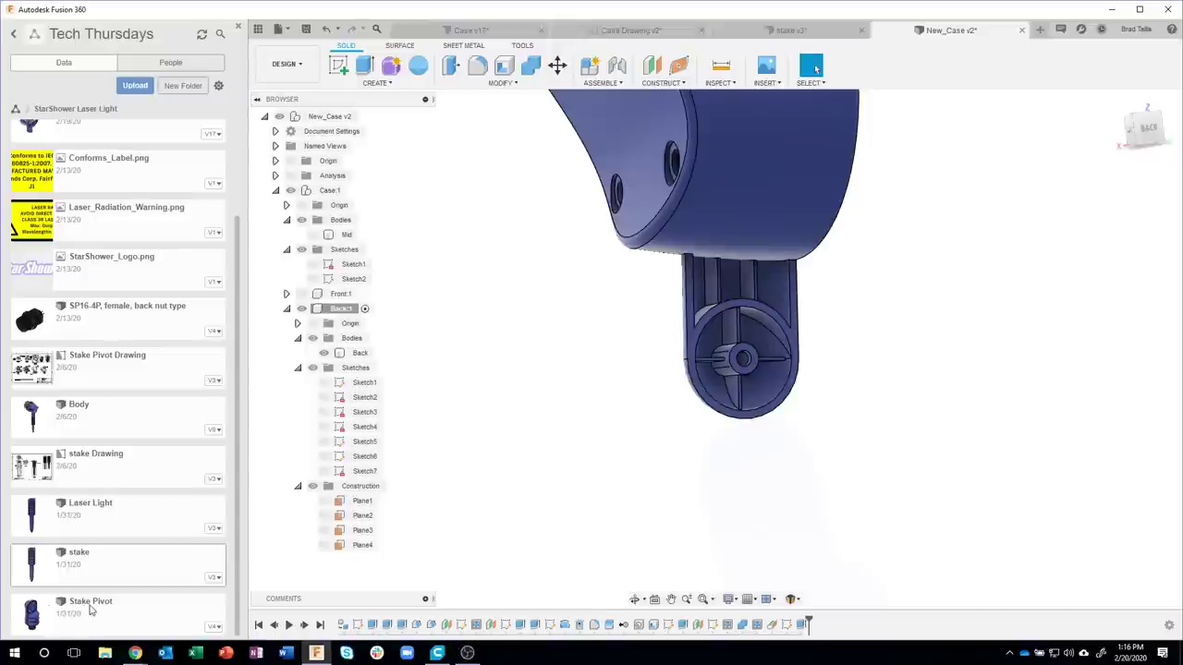
- Save New_Case as version 3, then insert Stake Pivot into the current design
right_click(83, 612)
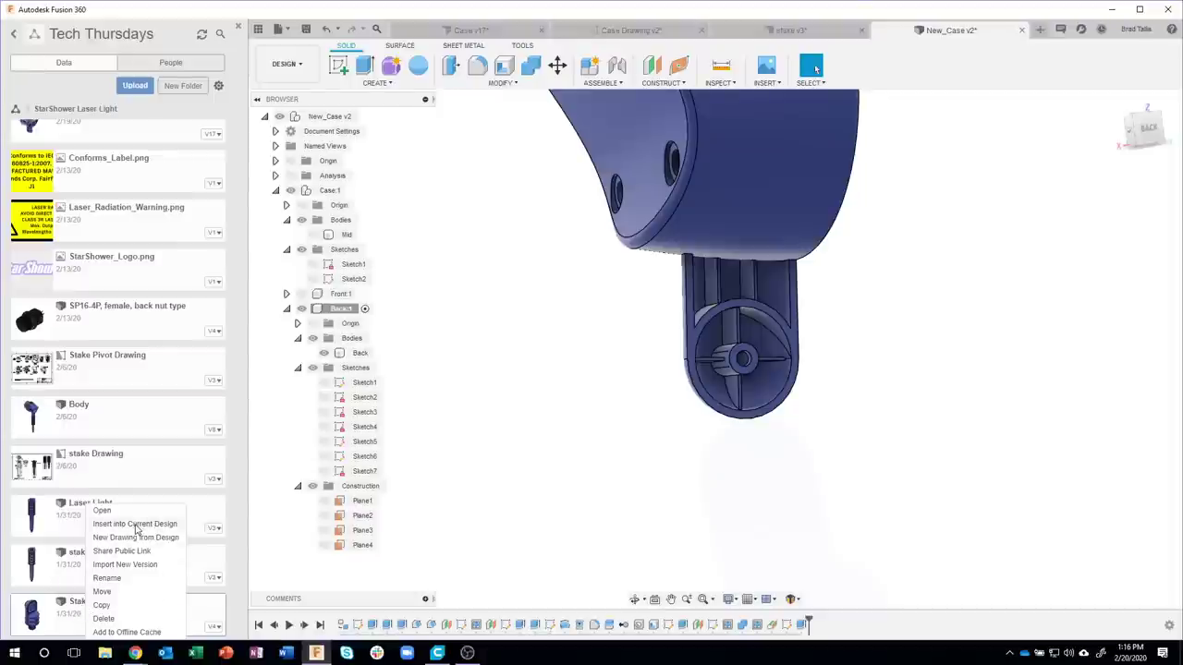
left_click(615, 464)
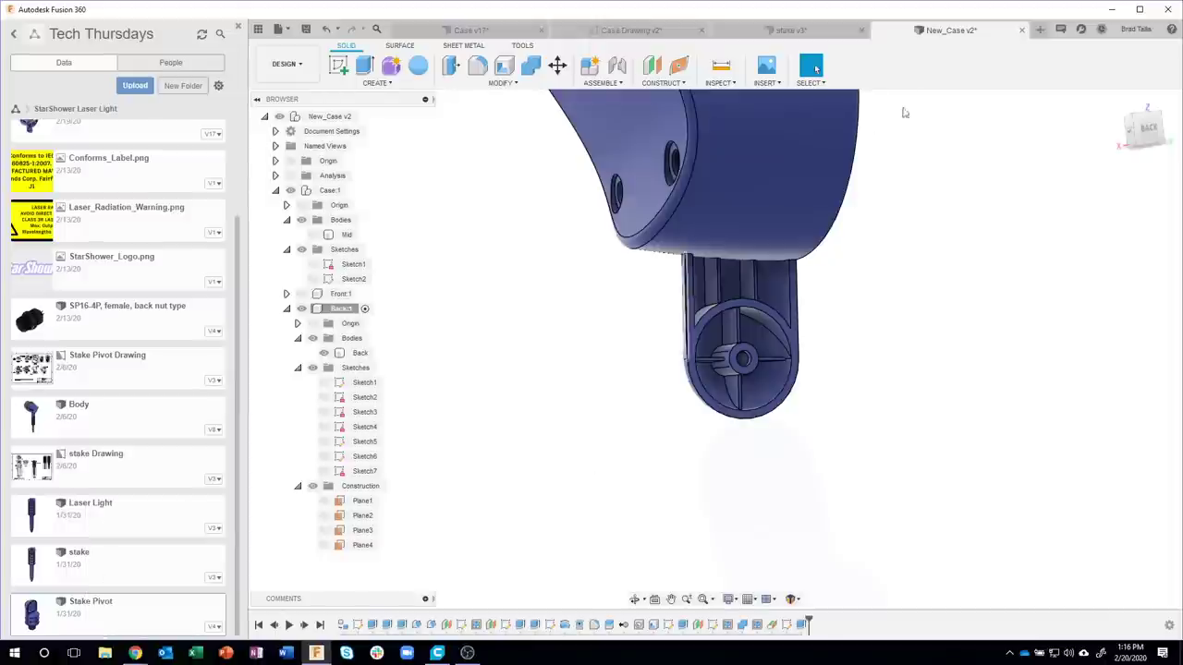
left_click(305, 28)
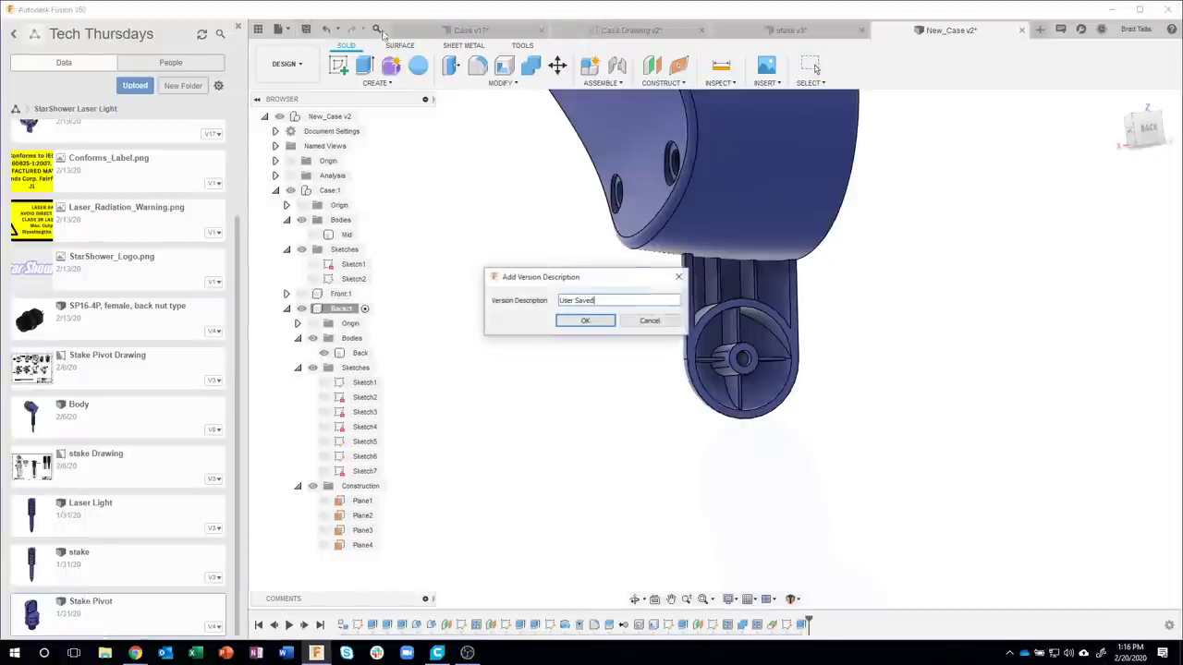
left_click(585, 321)
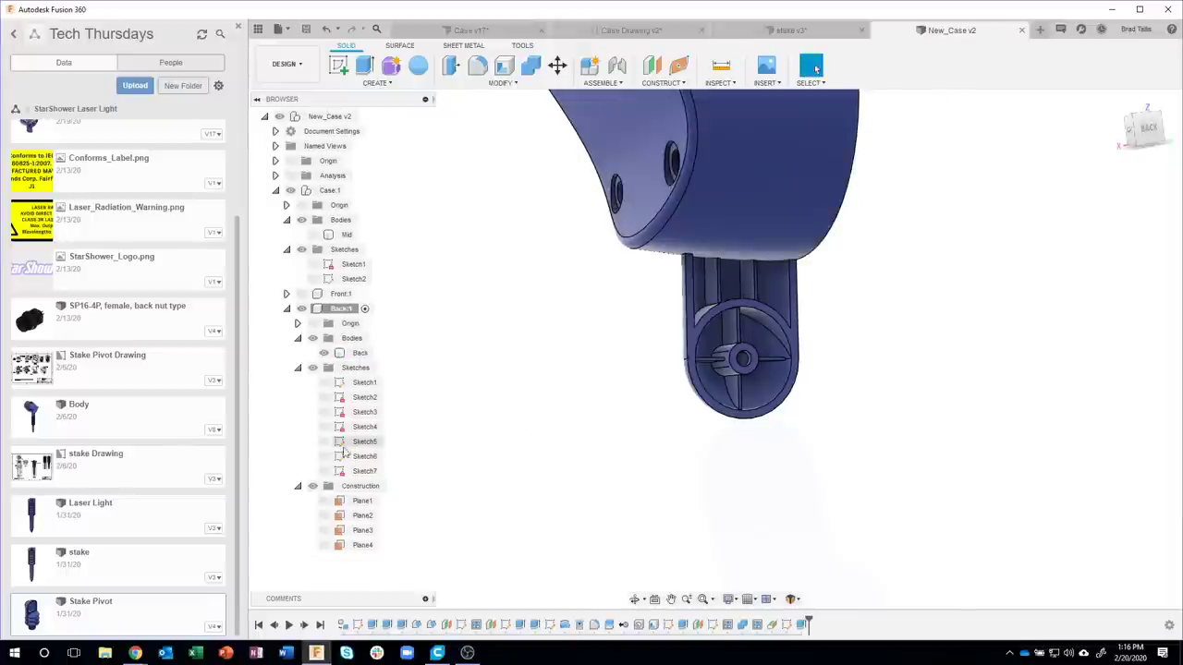
right_click(100, 615)
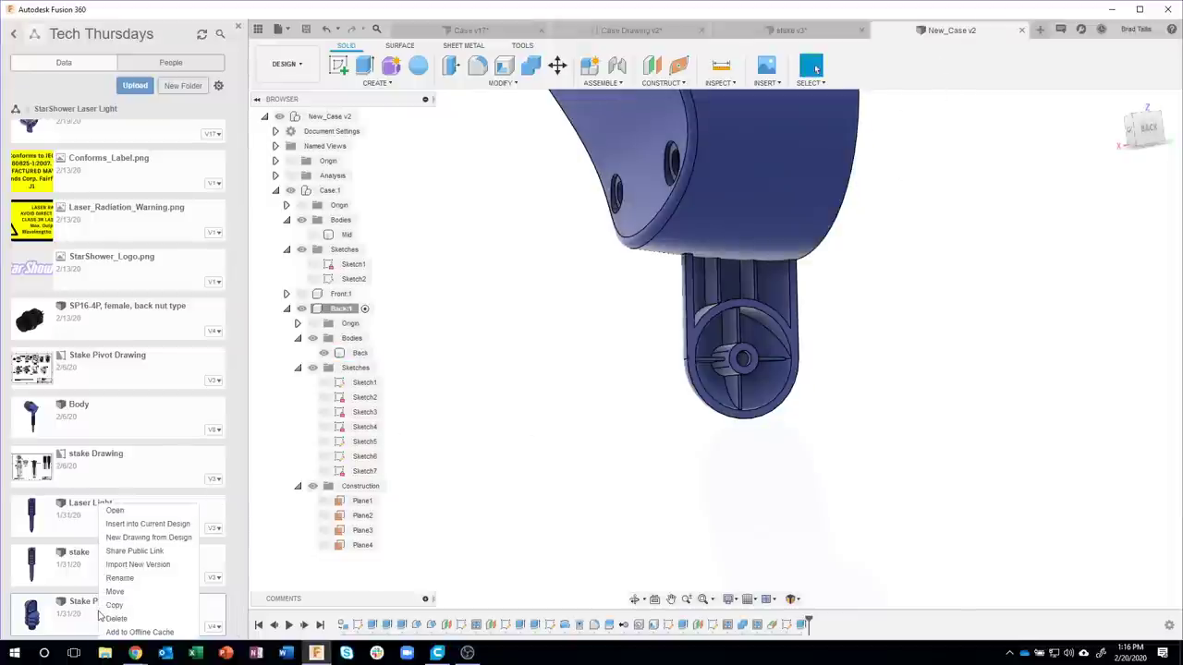
left_click(128, 527)
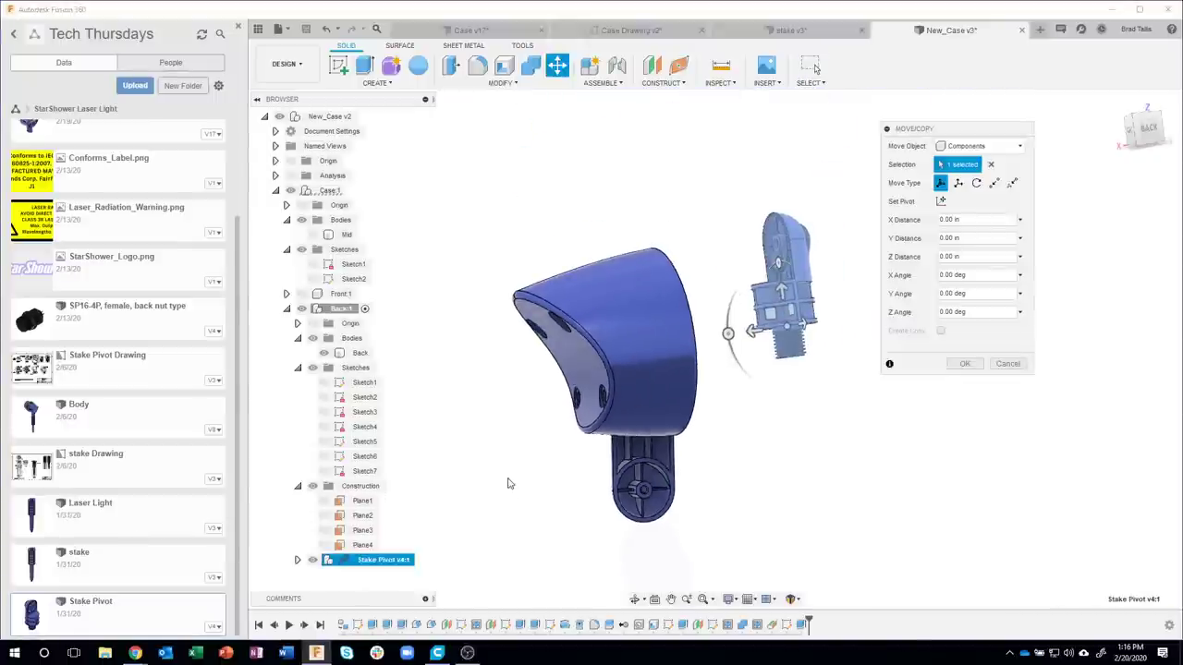
- Rotate the Stake Pivot -90 deg about Z and drag it near the case post
mouse_move(507, 484)
middle_mouse_down("shift")
mouse_move(692, 527)
mouse_move(752, 417)
mouse_move(730, 402)
mouse_move(712, 256)
mouse_move(726, 240)
middle_mouse_up("shift")
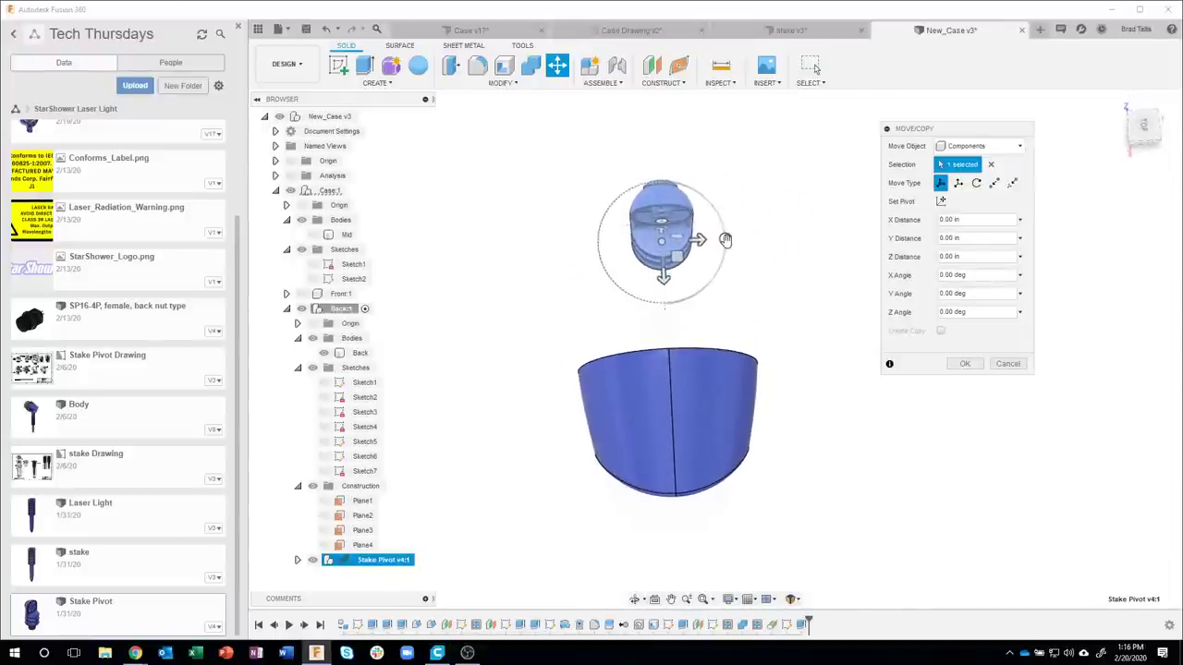
mouse_move(726, 254)
left_mouse_down()
mouse_move(689, 314)
mouse_move(664, 313)
left_mouse_up()
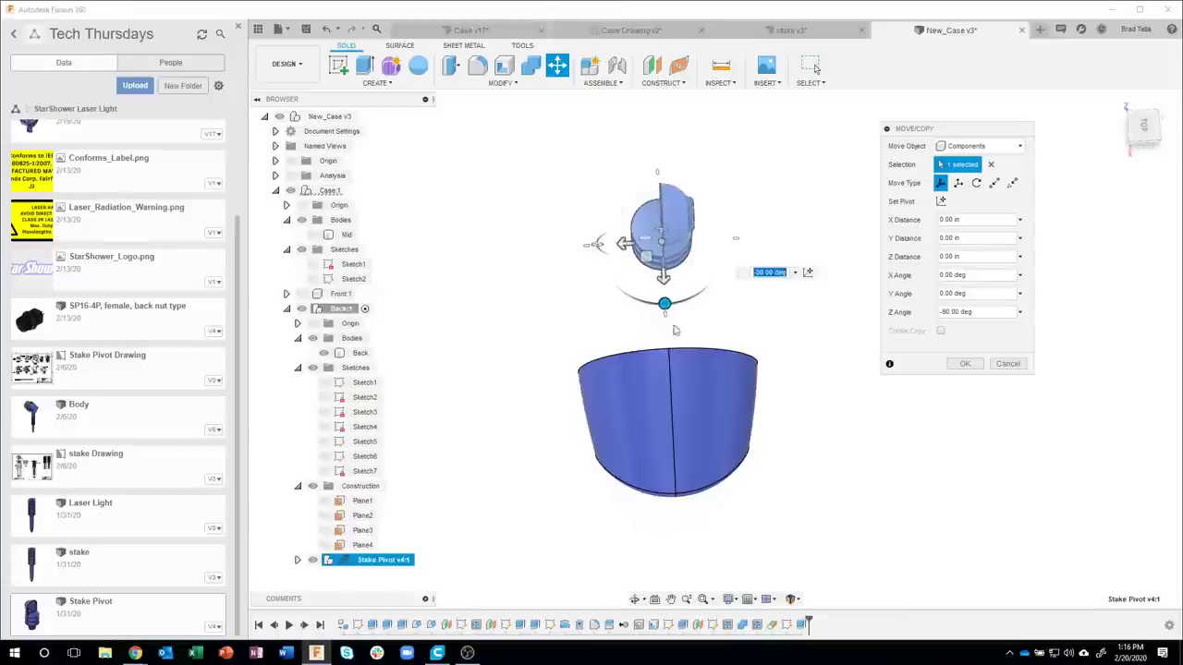
mouse_move(664, 313)
middle_mouse_down("shift")
mouse_move(708, 362)
mouse_move(673, 368)
mouse_move(703, 388)
middle_mouse_up("shift")
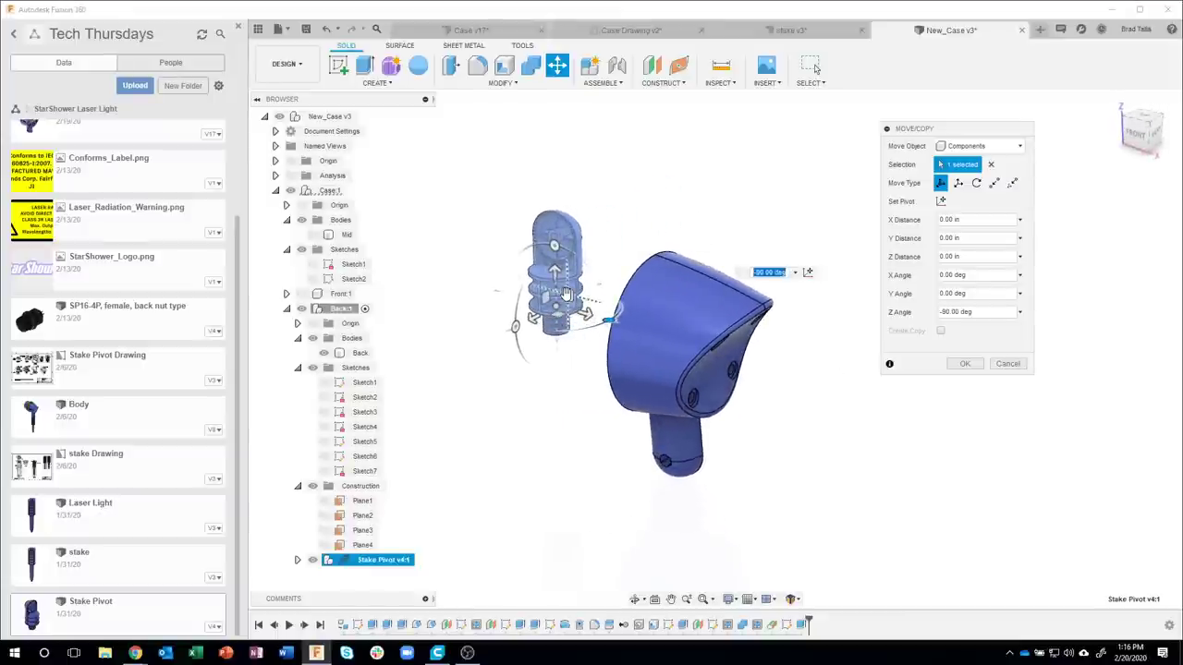
left_click_drag(577, 296, 786, 499)
mouse_move(786, 499)
middle_mouse_down("shift")
mouse_move(758, 536)
mouse_move(682, 492)
middle_mouse_up("shift")
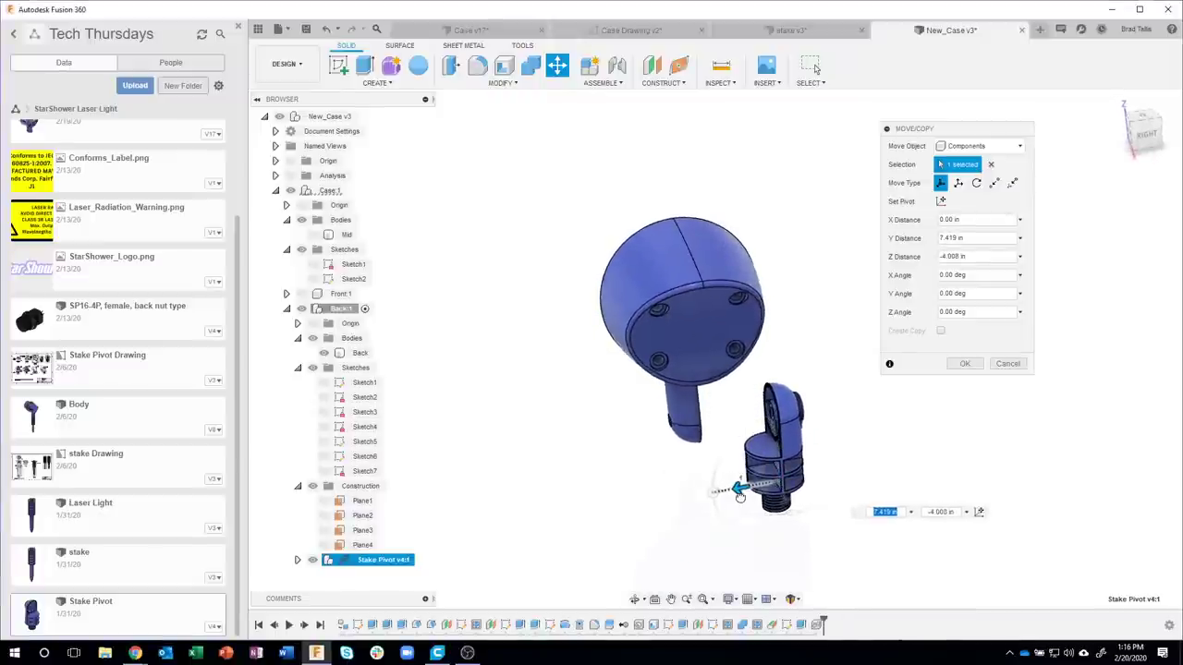
left_click_drag(681, 495, 726, 467)
middle_click_drag(727, 467, 867, 319, "shift")
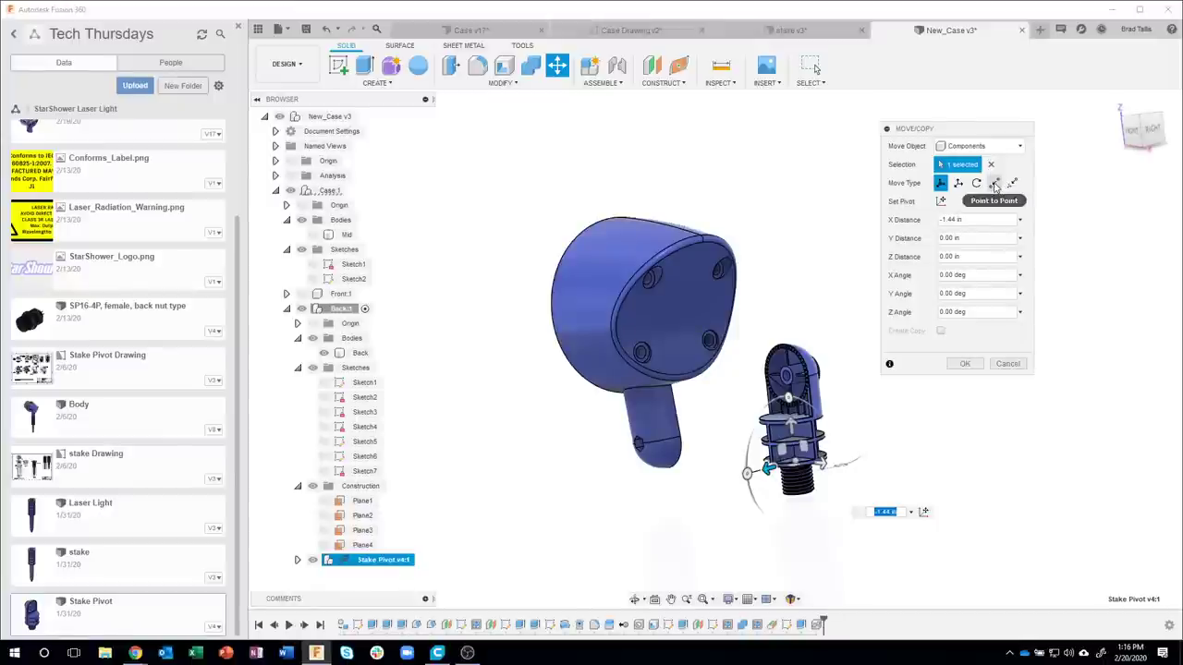
- Move the pivot point-to-point so its hole centre lands on the post's hole centre
left_click(994, 184)
scroll(799, 383, "up", 2)
scroll(790, 374, "up", 3)
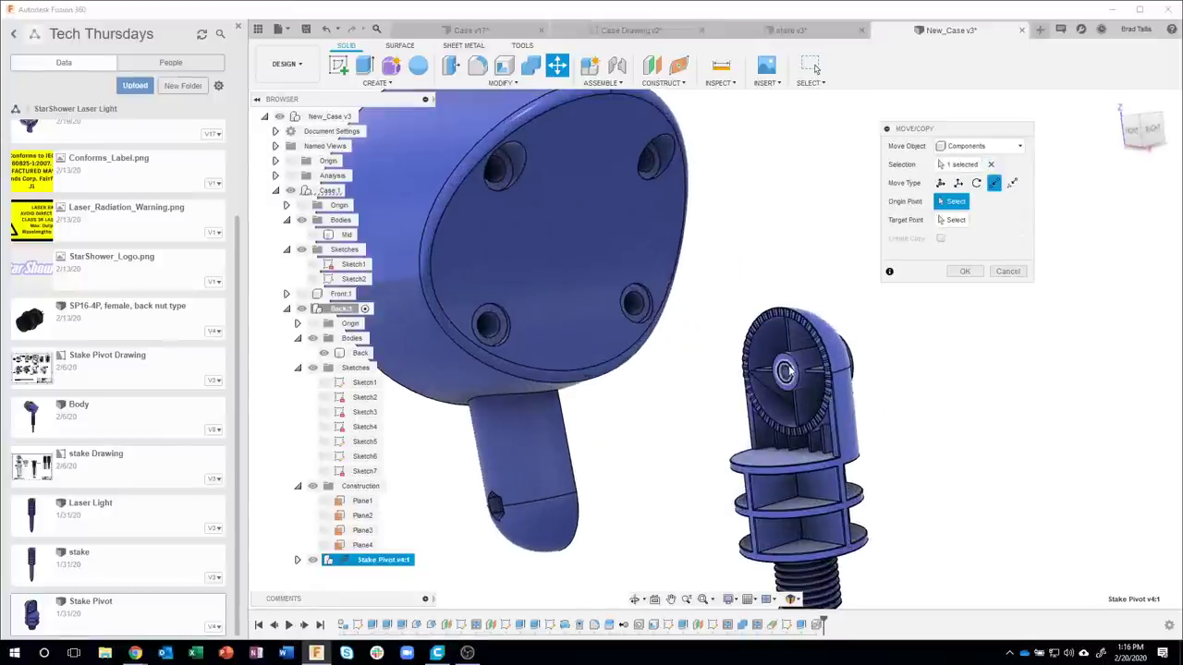
left_click(784, 372)
mouse_move(721, 462)
middle_mouse_down("shift")
mouse_move(673, 507)
mouse_move(685, 508)
mouse_move(664, 469)
middle_mouse_up("shift")
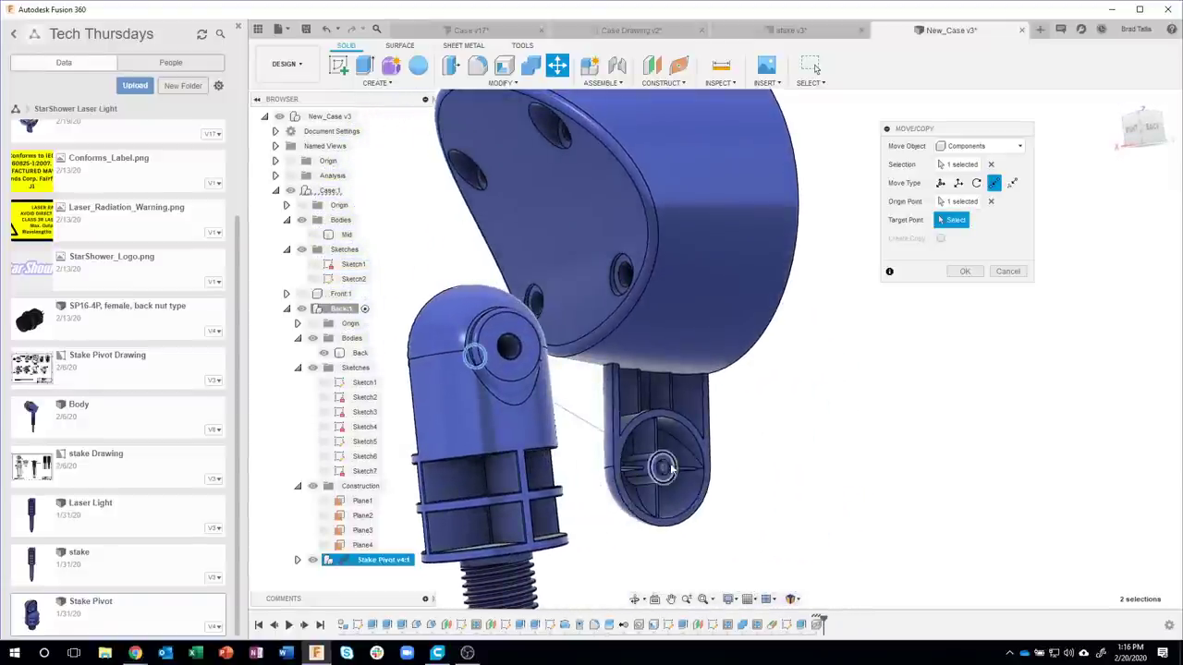
left_click(663, 468)
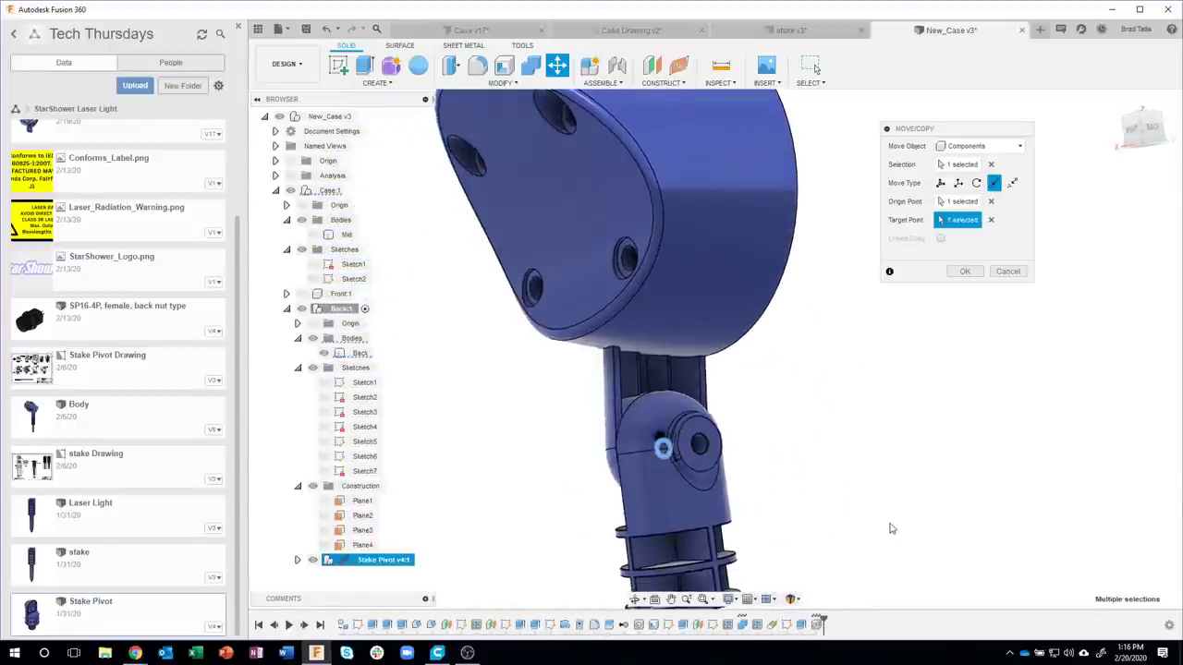
mouse_move(890, 529)
middle_mouse_down("shift")
mouse_move(647, 421)
mouse_move(707, 422)
mouse_move(633, 440)
mouse_move(863, 459)
mouse_move(814, 426)
mouse_move(869, 361)
middle_mouse_up("shift")
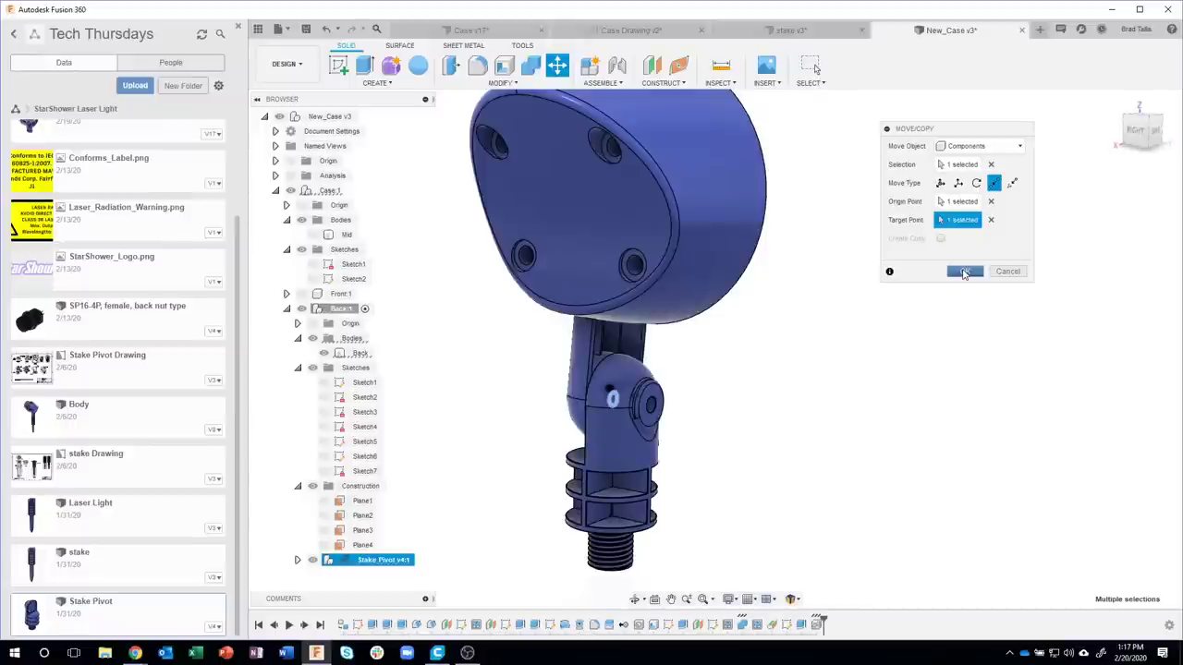
left_click(964, 272)
mouse_move(956, 287)
middle_mouse_down("shift")
mouse_move(831, 450)
mouse_move(563, 342)
middle_mouse_up("shift")
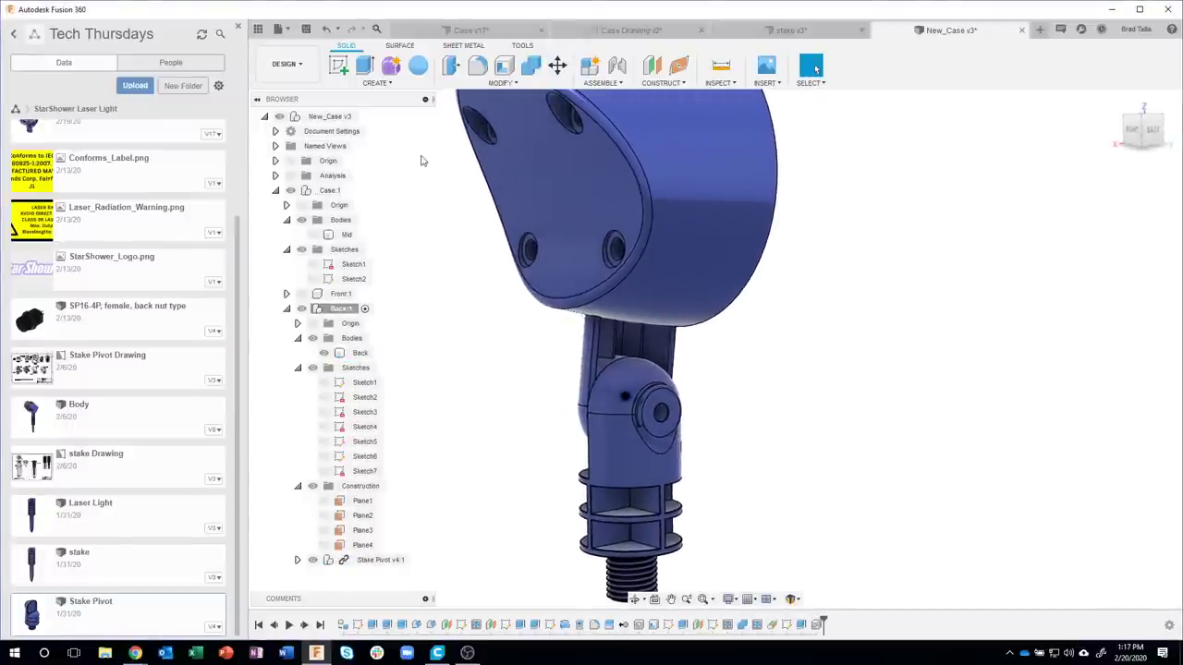
- Combine with Back as target and Stake Pivot as tool using Cut, keeping the pivot
left_click(500, 82)
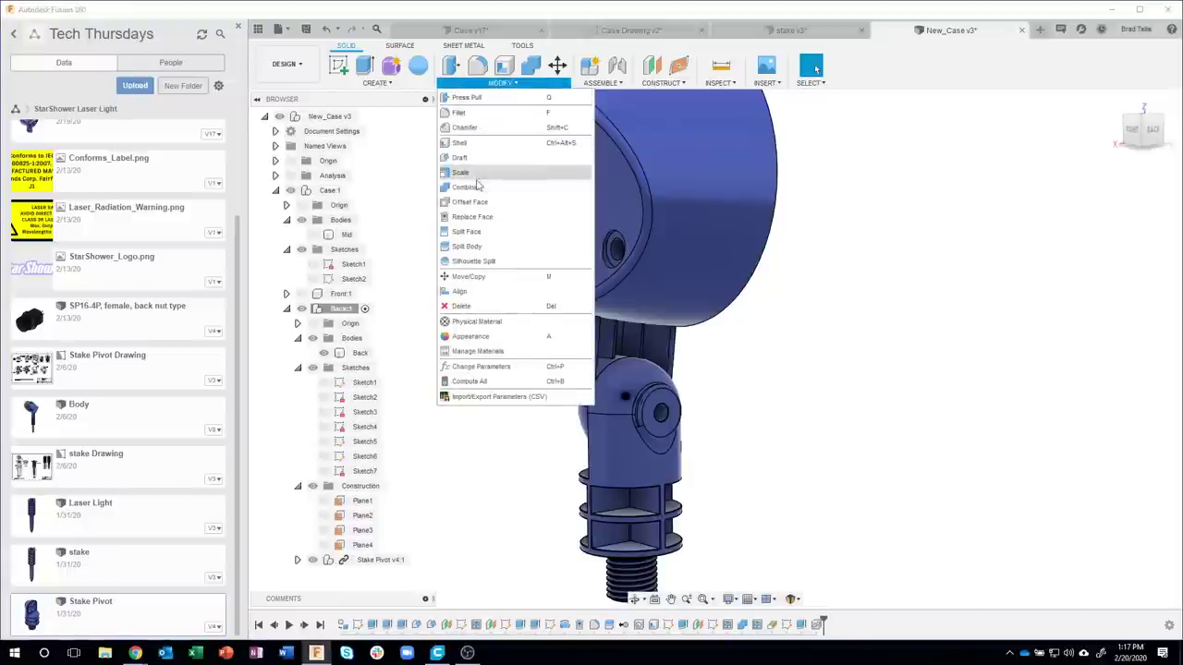
left_click(467, 187)
middle_click_drag(857, 477, 844, 464, "shift")
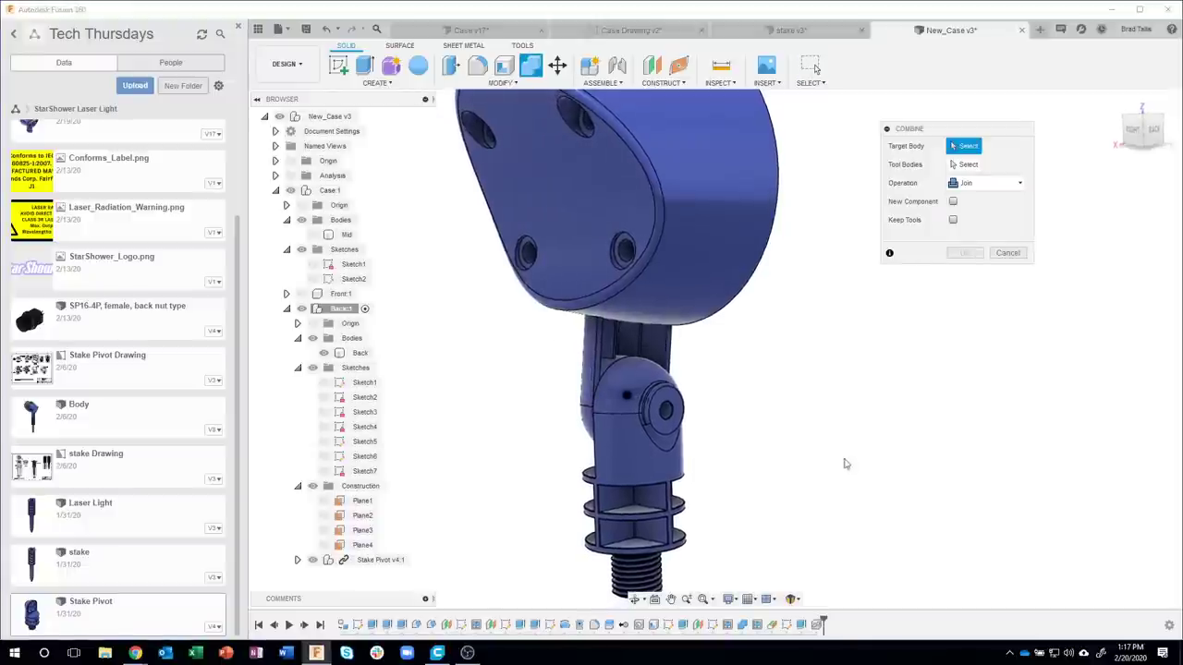
left_click(590, 355)
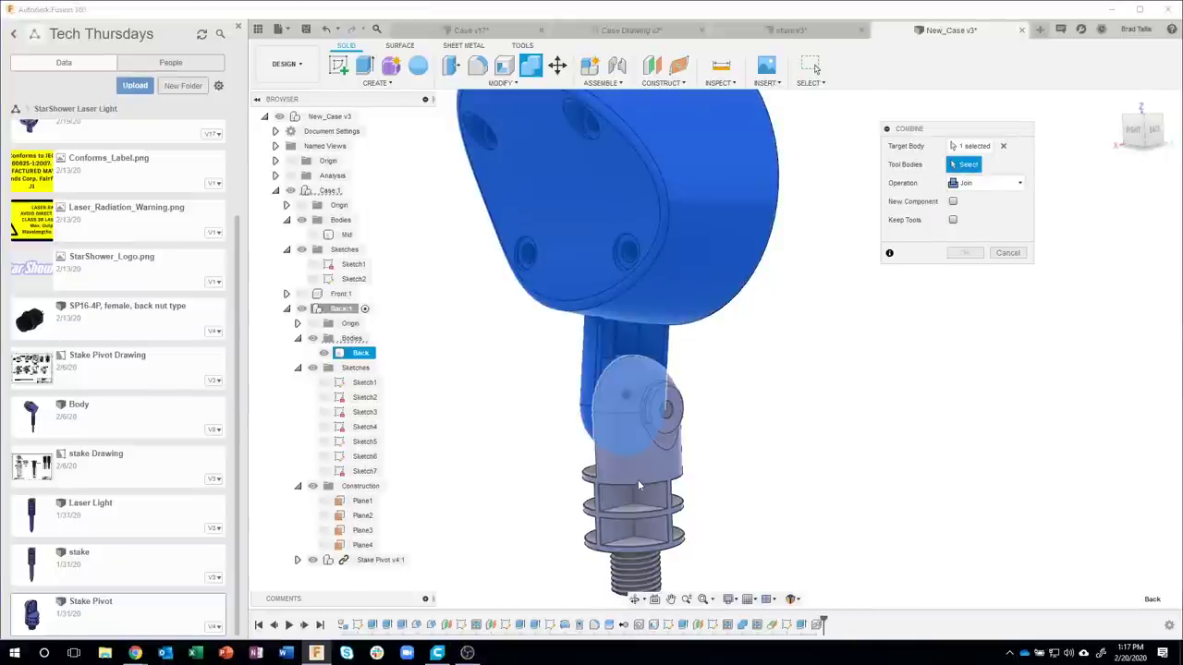
left_click(979, 191)
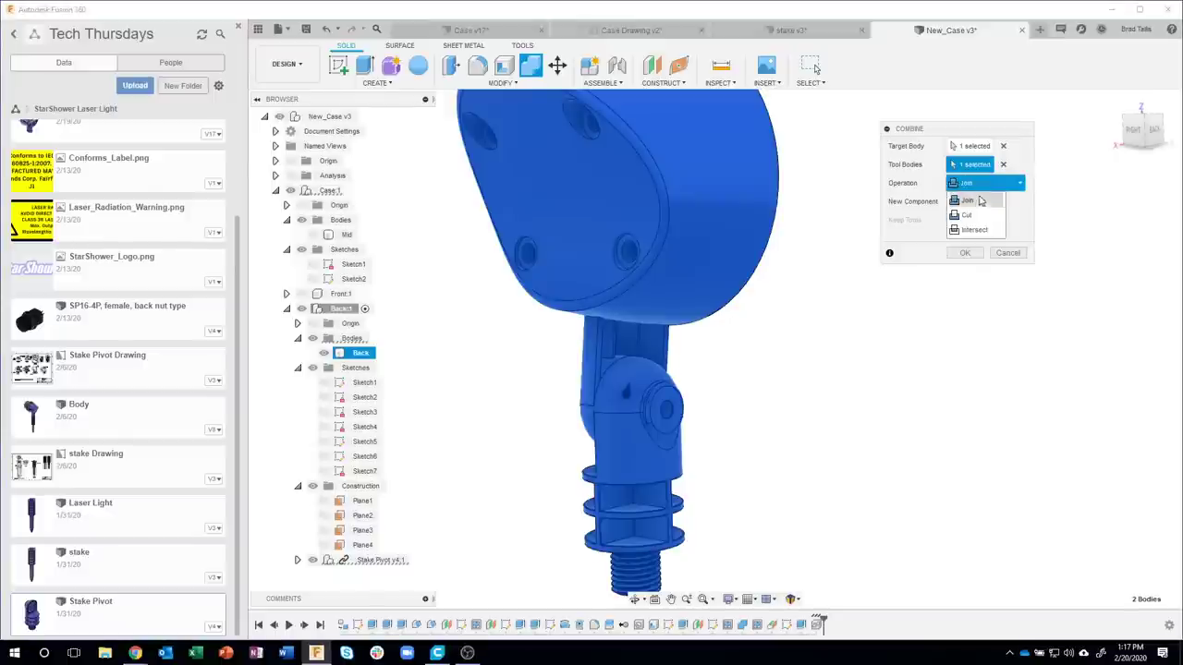
left_click(967, 197)
key("Down")
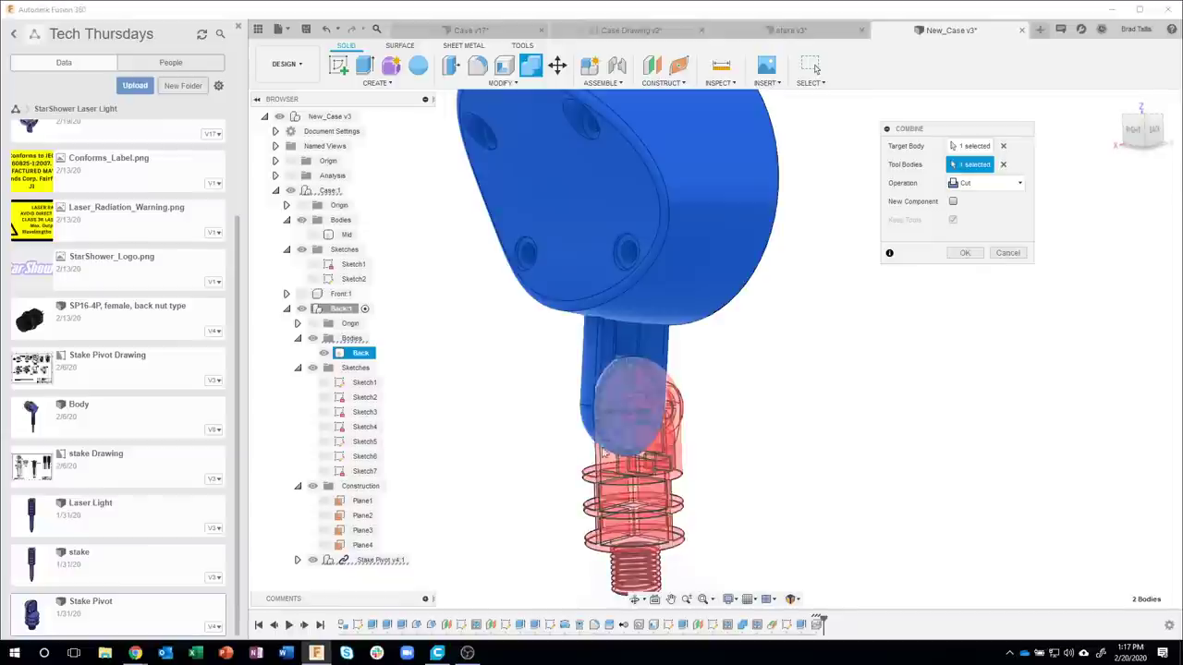
middle_click_drag(693, 480, 569, 390, "shift")
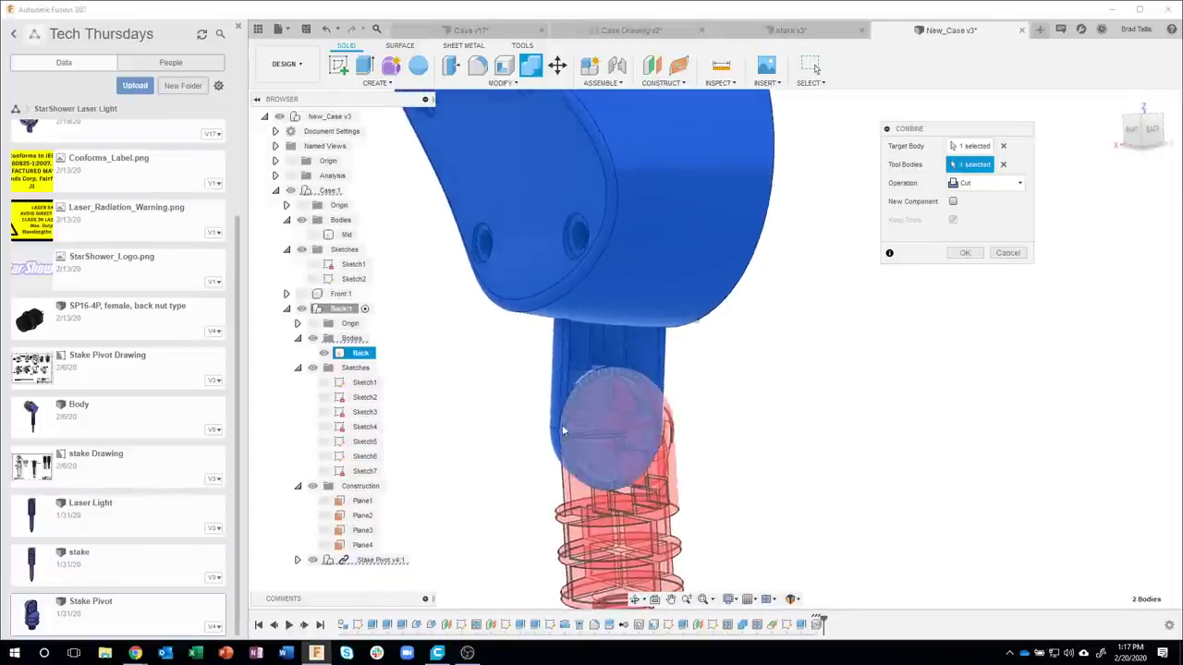
middle_click_drag(649, 397, 615, 403, "shift")
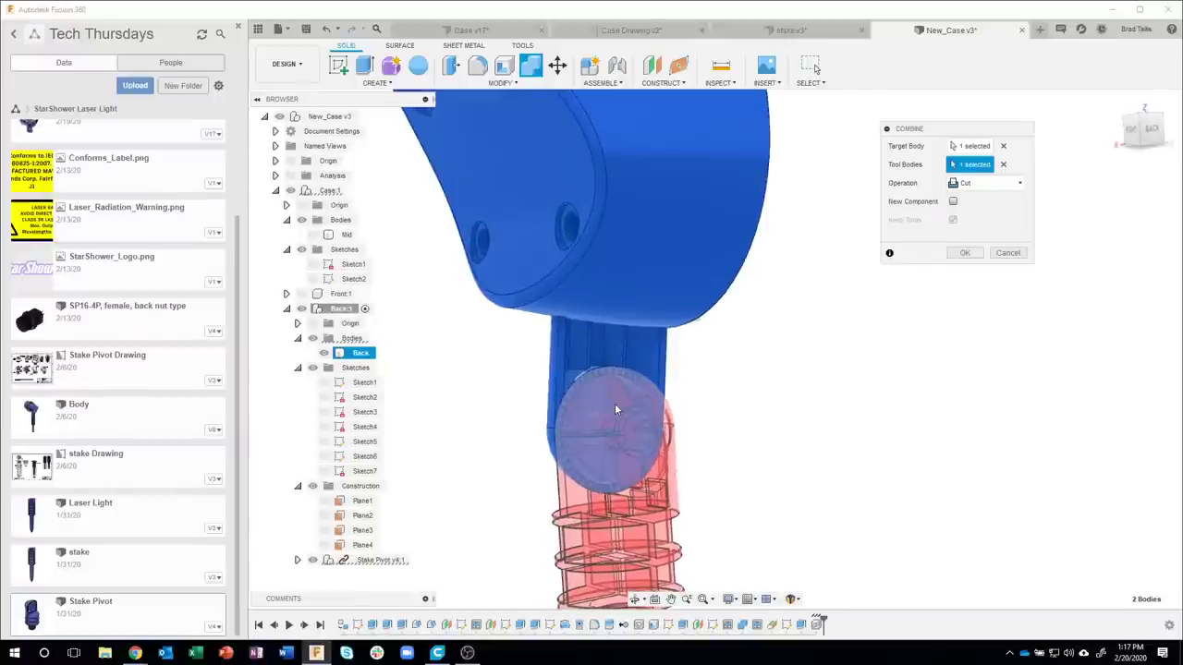
left_click(965, 254)
middle_click_drag(518, 462, 446, 521, "shift")
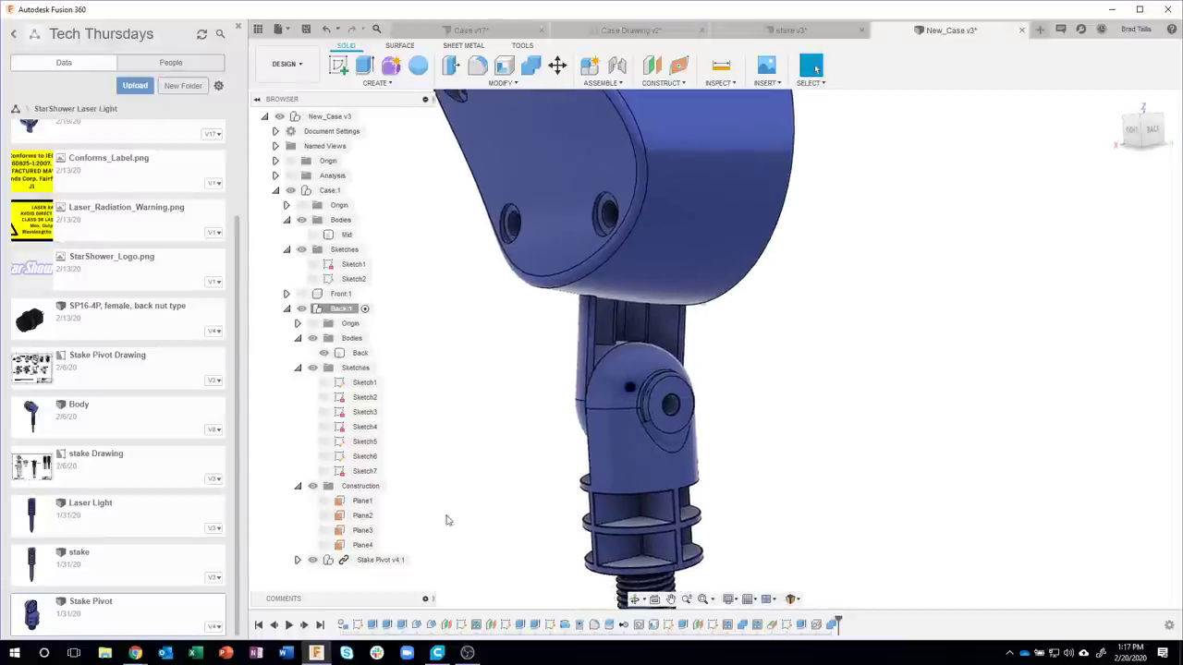
- Hide Stake Pivot v4:1, view the toothed recess in the Back post, then open its context menu
left_click(313, 560)
mouse_move(554, 527)
middle_mouse_down("shift")
mouse_move(740, 458)
mouse_move(527, 301)
middle_mouse_up("shift")
left_click(544, 509)
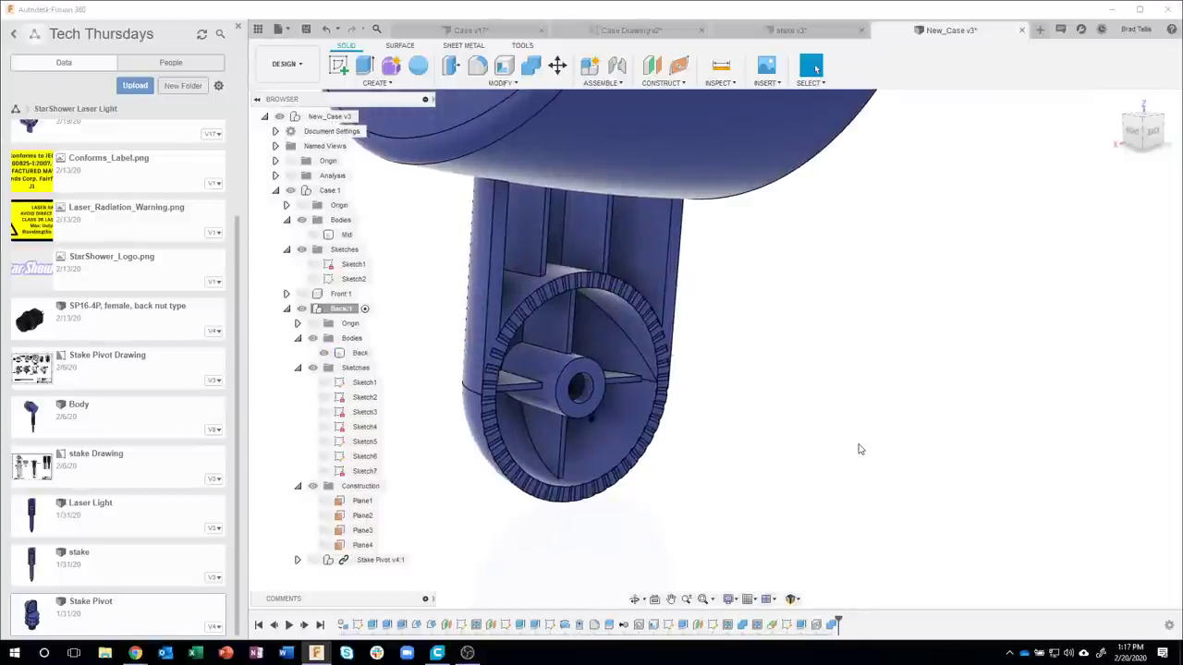
middle_click_drag(570, 516, 686, 556, "shift")
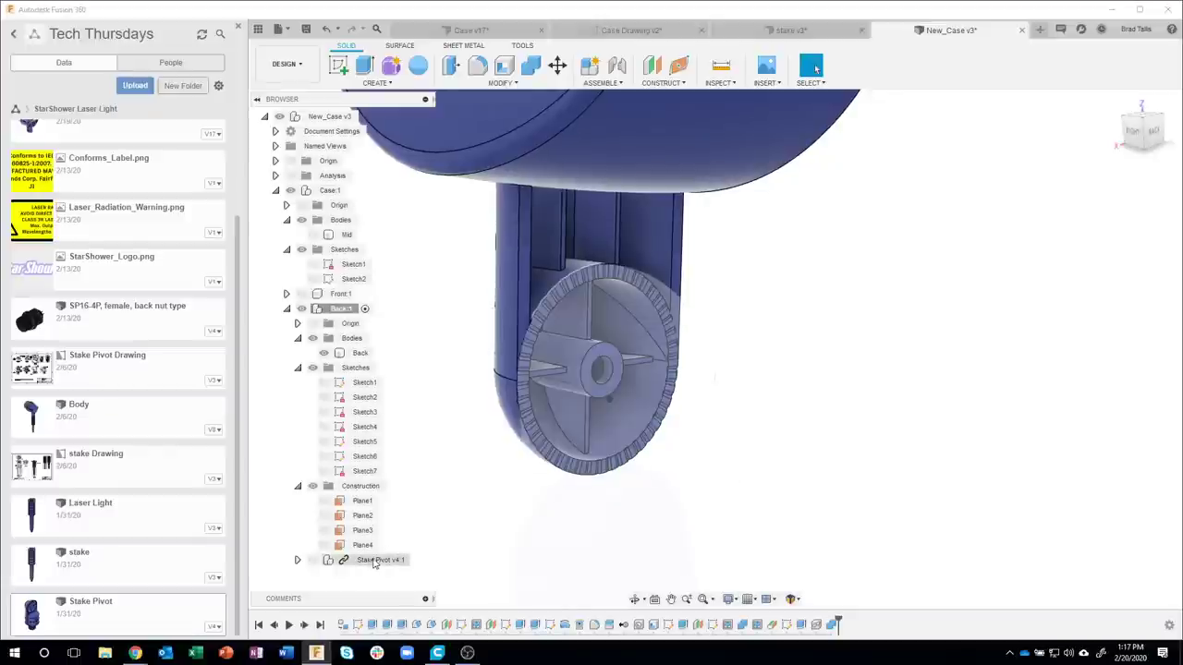
right_click(376, 563)
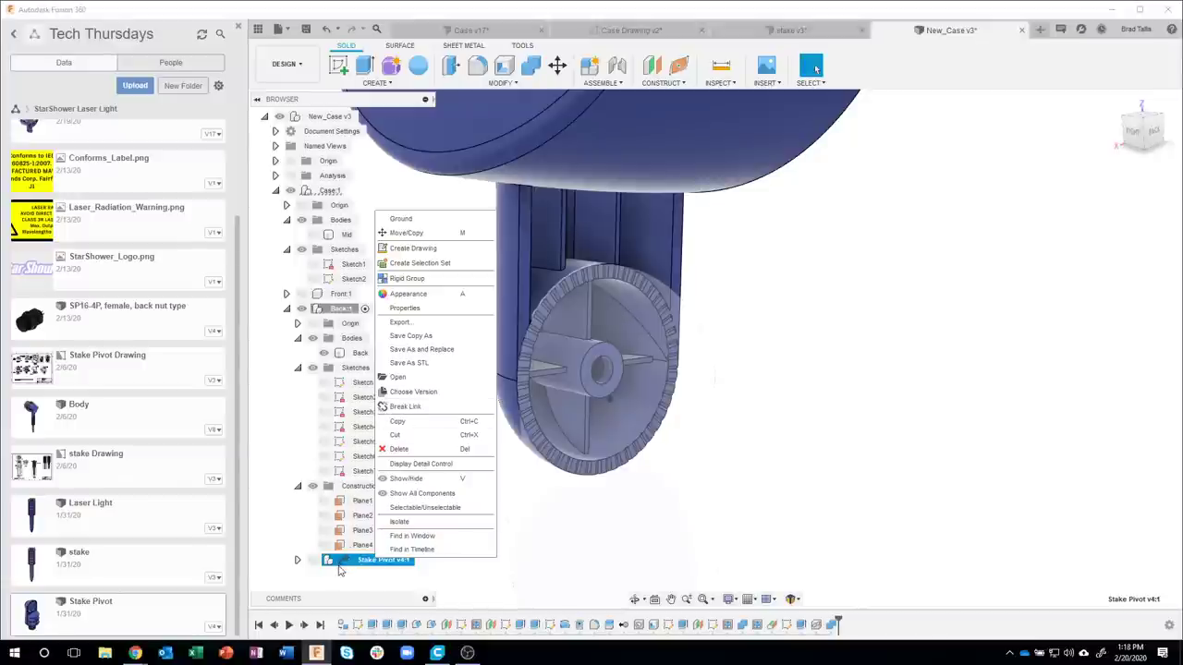
- Break the link to Stake Pivot v4:1, remove it from the design, and orbit to inspect the case
left_click(402, 407)
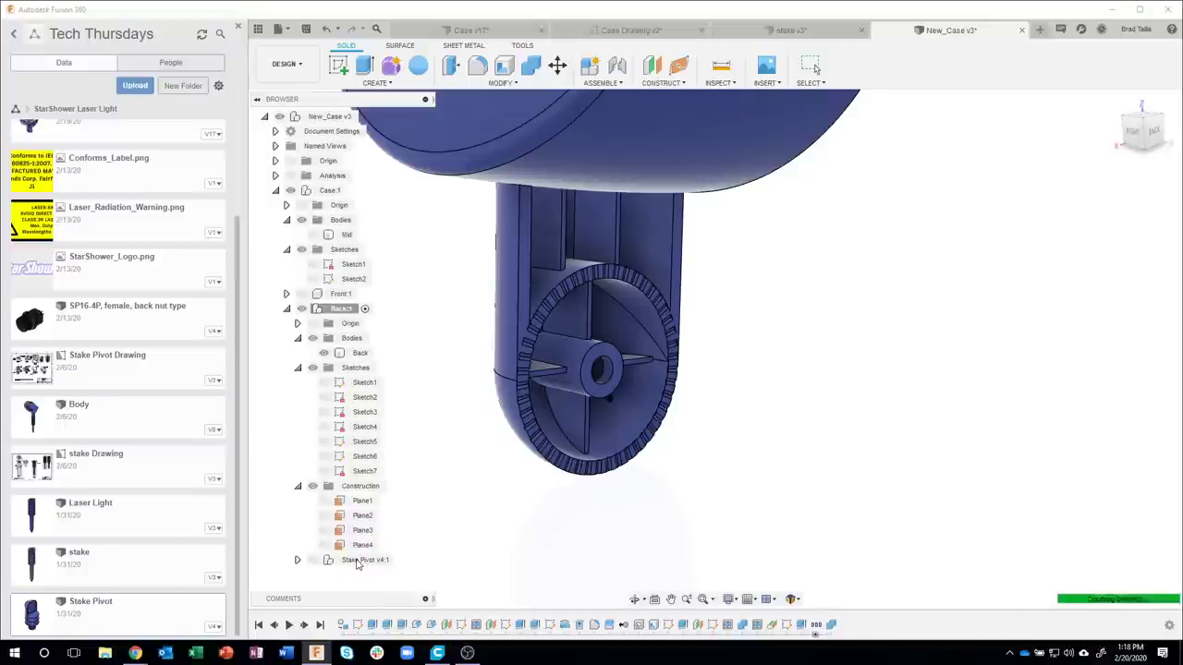
right_click(358, 561)
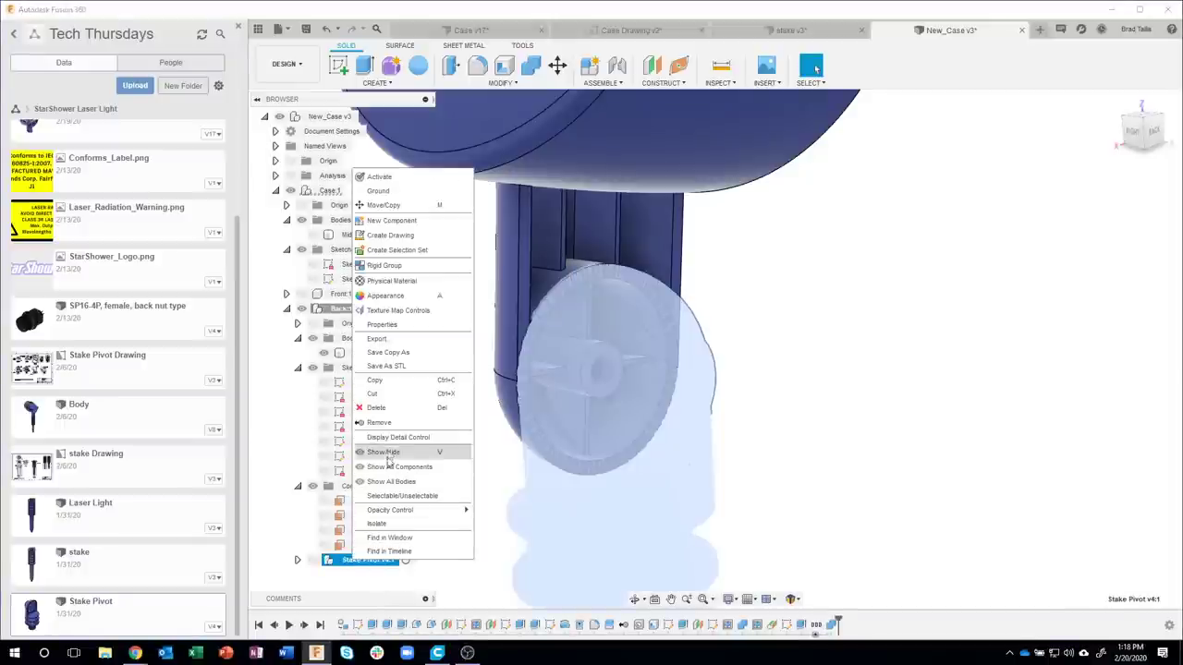
left_click(379, 422)
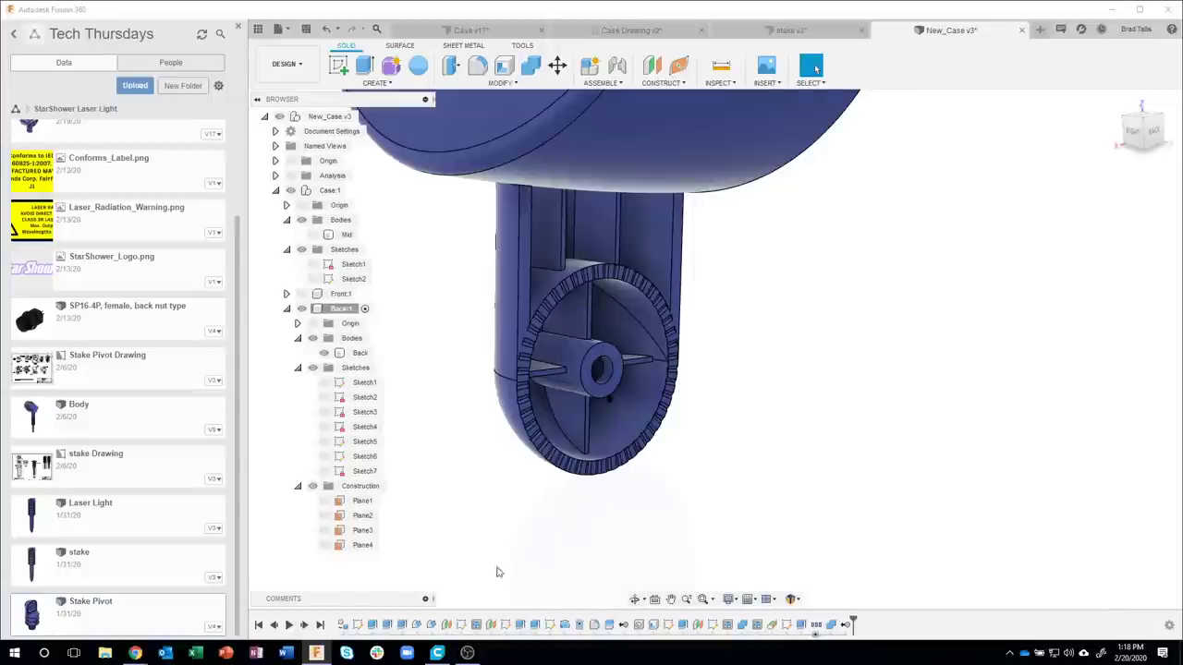
middle_click_drag(811, 471, 820, 467, "shift")
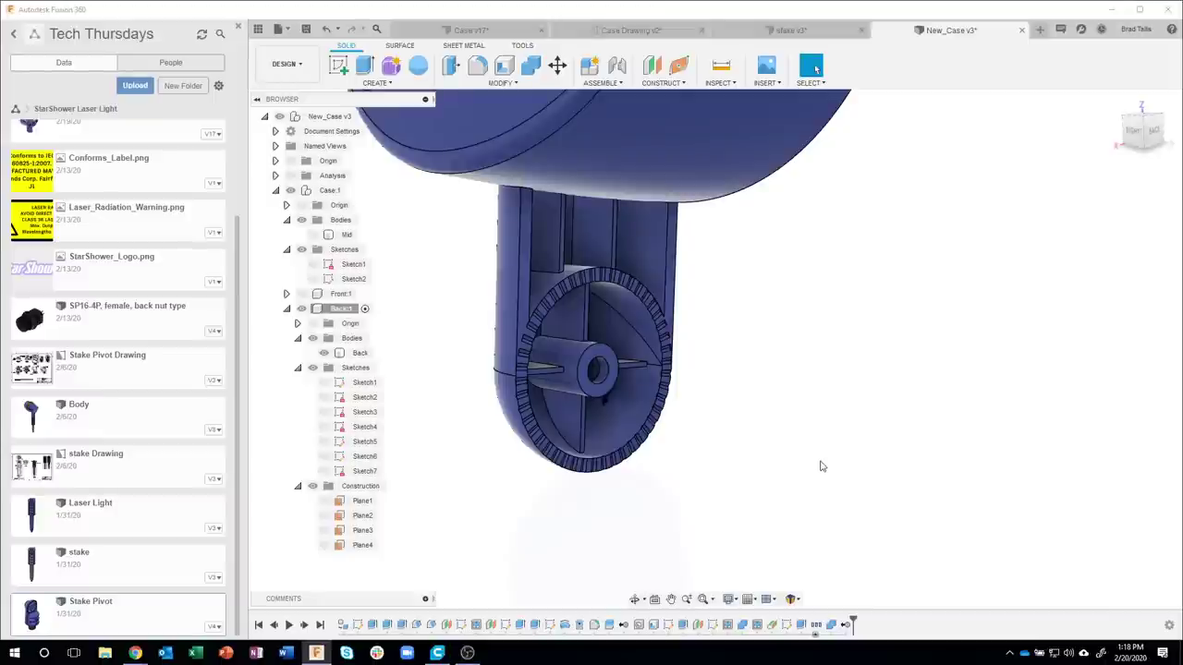
mouse_move(820, 467)
middle_mouse_down("shift")
mouse_move(785, 466)
mouse_move(805, 470)
mouse_move(708, 309)
mouse_move(675, 466)
mouse_move(755, 462)
mouse_move(723, 276)
mouse_move(714, 303)
mouse_move(750, 352)
mouse_move(606, 139)
mouse_move(685, 311)
middle_mouse_up("shift")
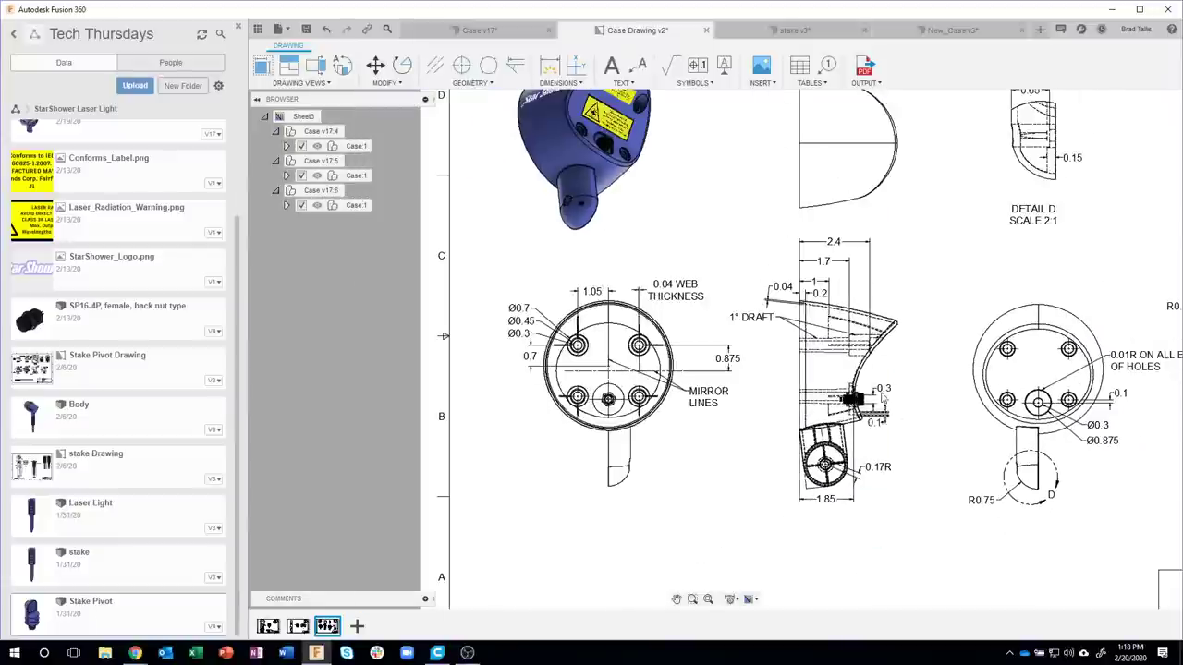
- Zoom in on the nut and decals in Case Drawing v2, then return to New_Case v3
scroll(592, 139, "up", 2)
scroll(587, 132, "up", 3)
scroll(600, 161, "up", 2)
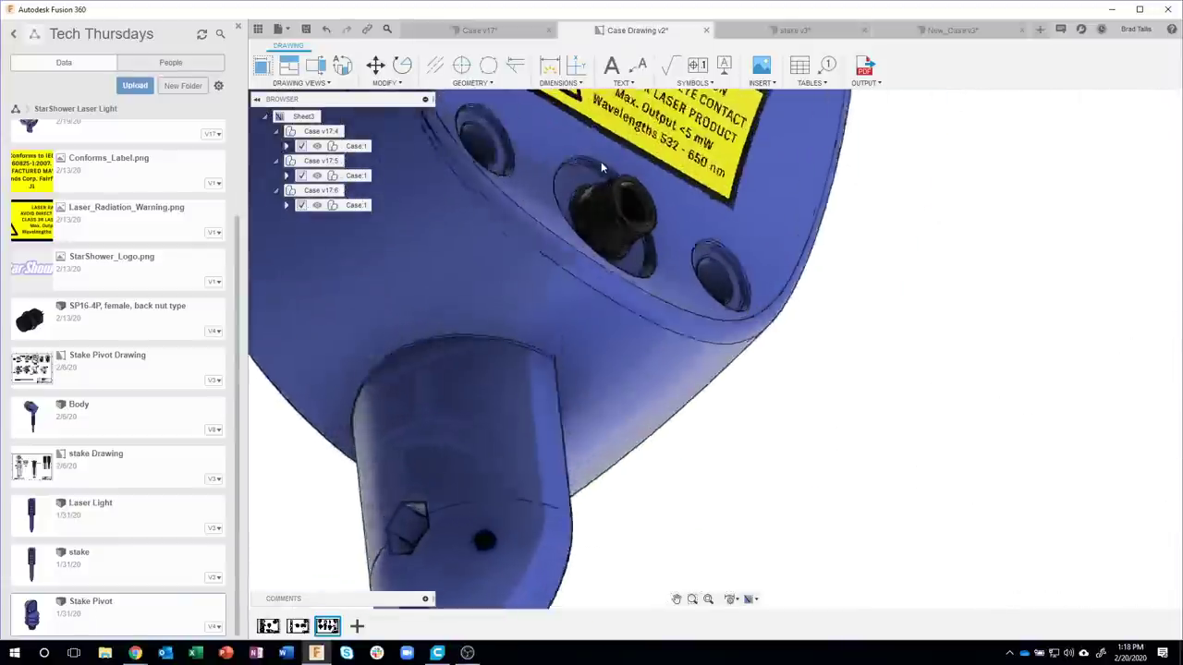
scroll(600, 164, "up", 2)
scroll(601, 193, "up", 3)
scroll(601, 217, "up", 2)
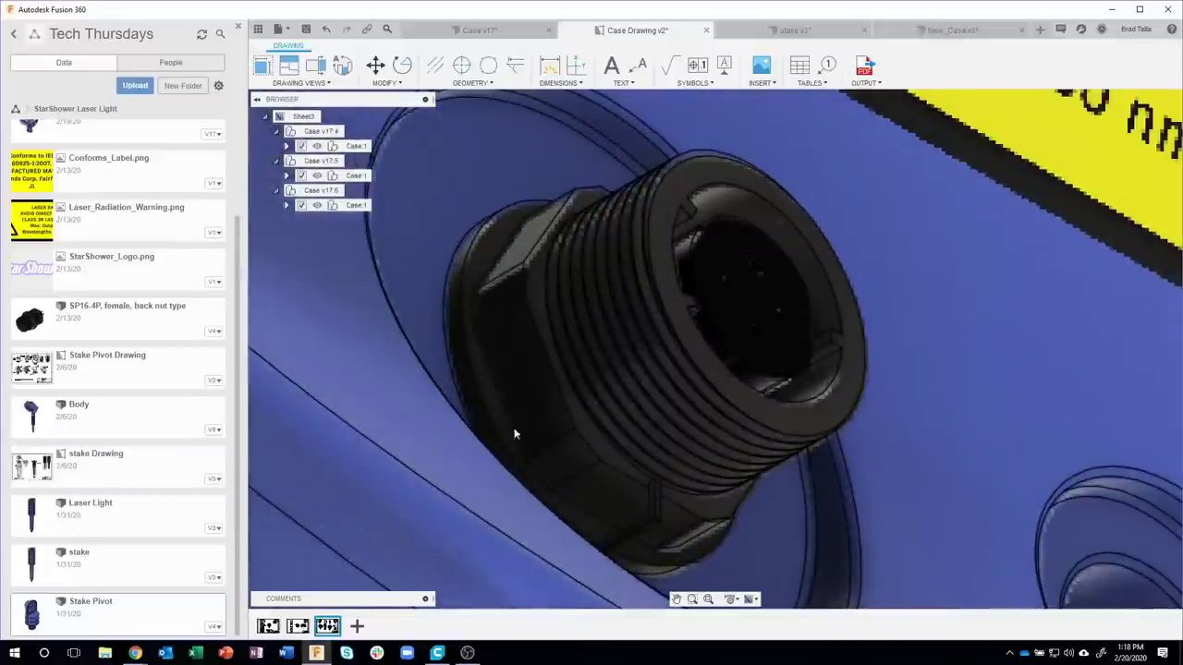
scroll(619, 372, "down", 2)
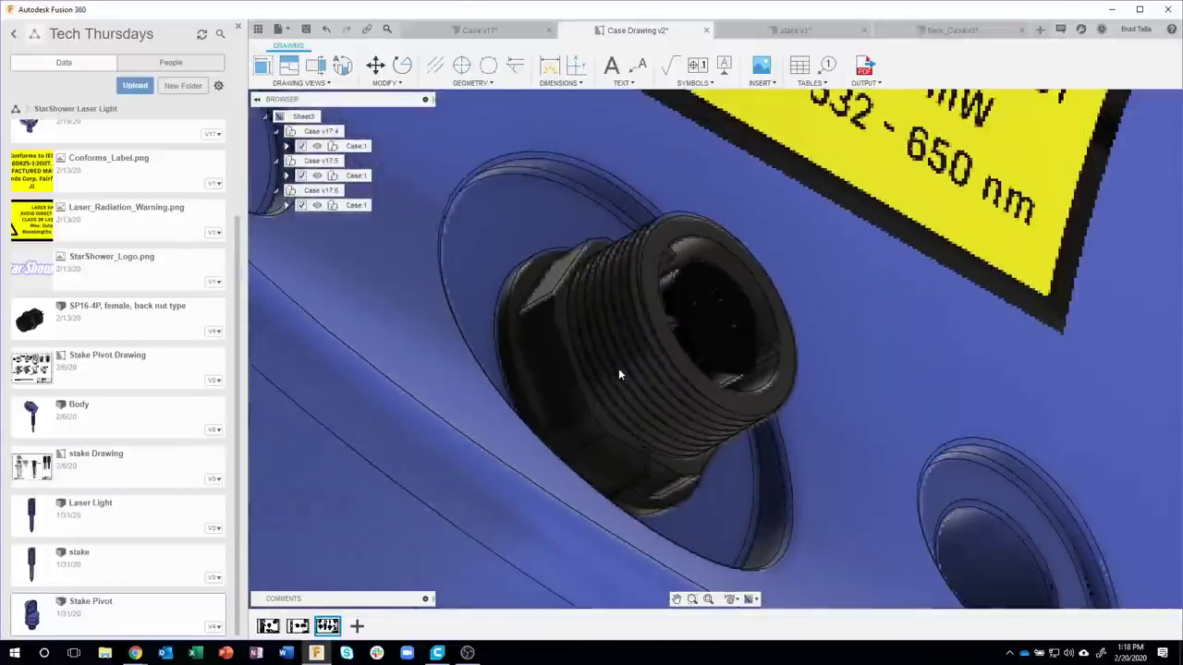
scroll(619, 372, "down", 1)
scroll(619, 371, "down", 2)
scroll(619, 371, "down", 2)
scroll(618, 368, "down", 3)
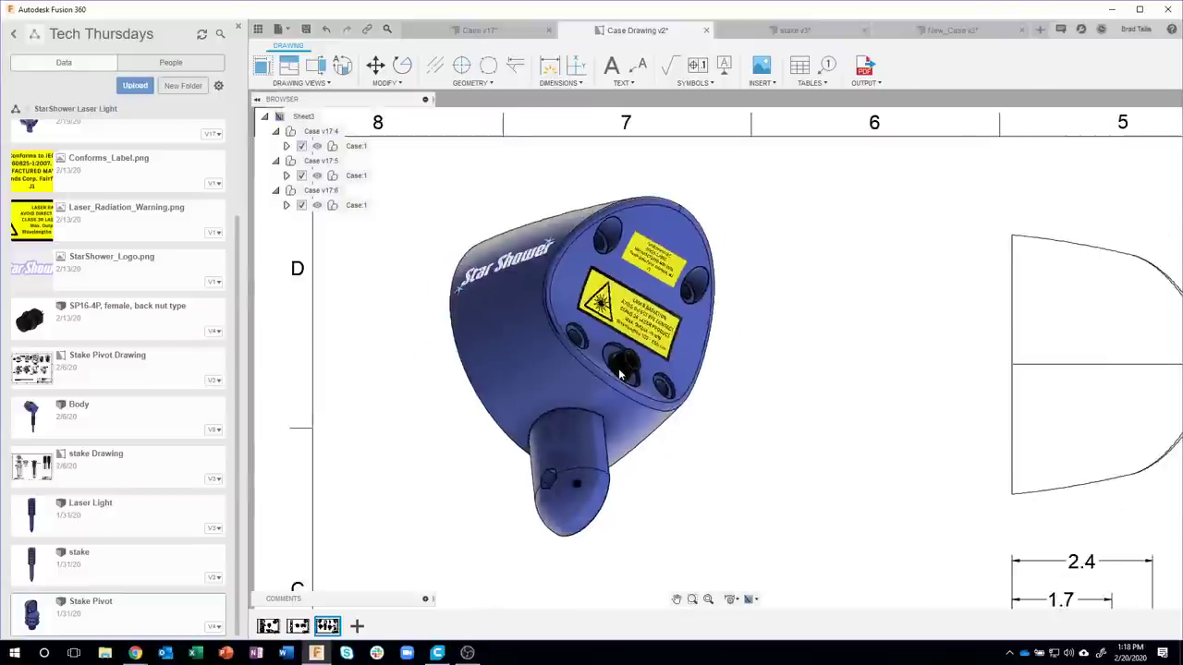
scroll(618, 368, "down", 2)
scroll(620, 364, "up", 4)
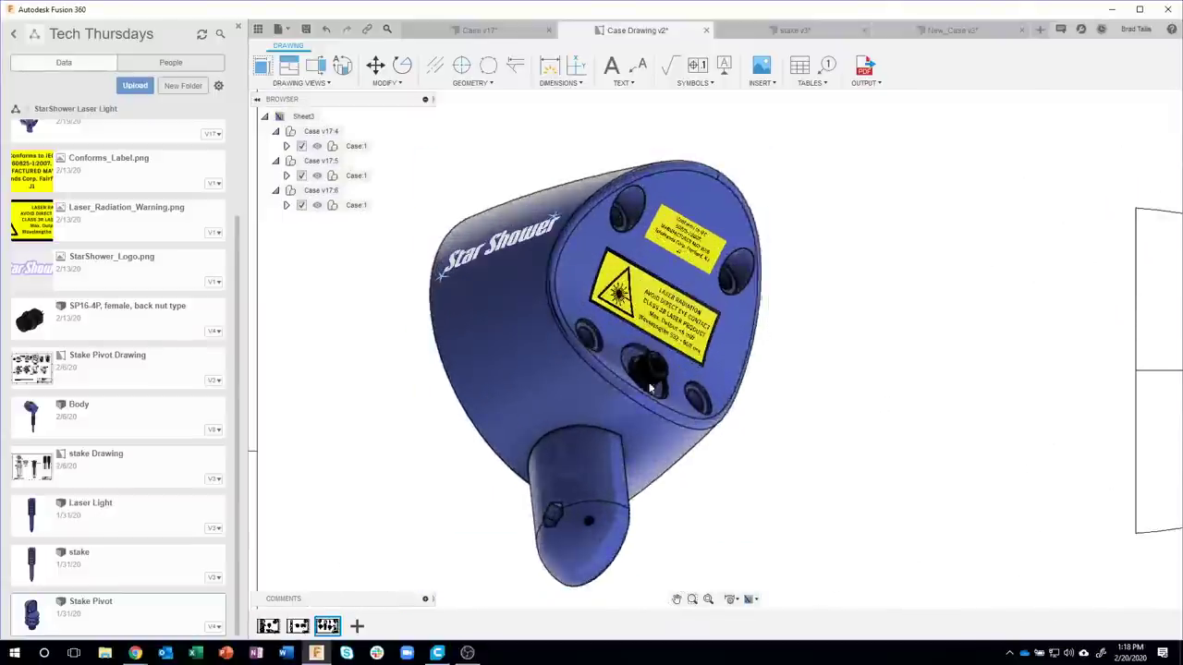
left_click(924, 35)
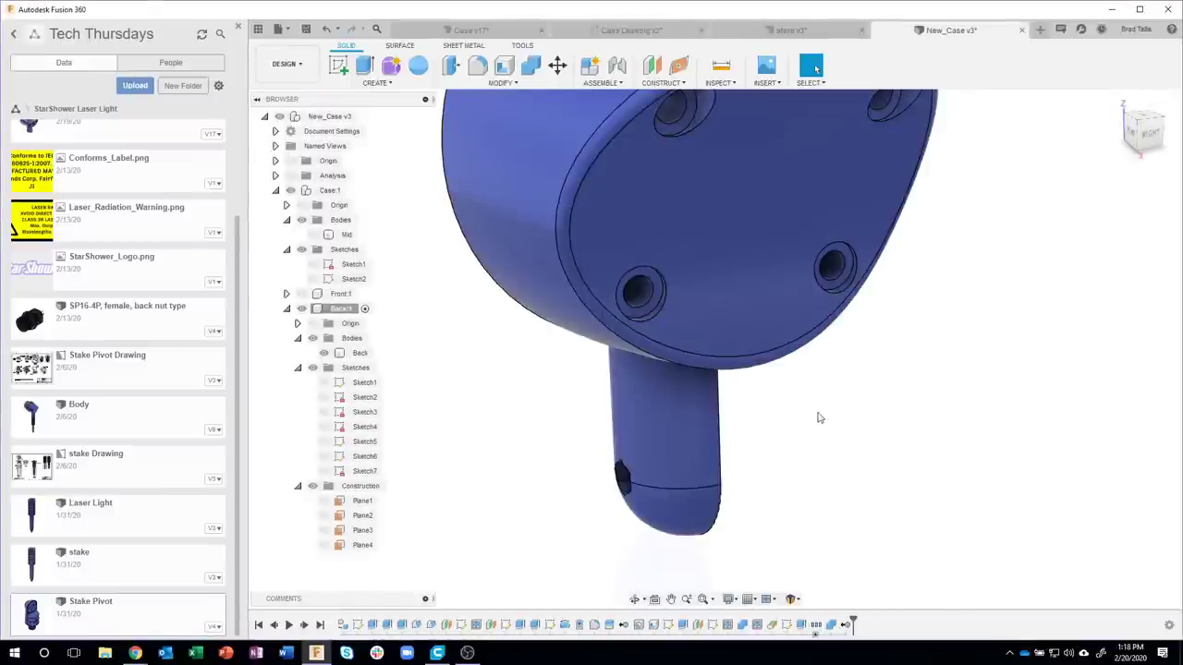
- Zoom in and start a new sketch on the left hole's counterbore face
scroll(817, 418, "up", 1)
scroll(840, 496, "up", 1)
scroll(726, 378, "up", 2)
scroll(684, 320, "up", 1)
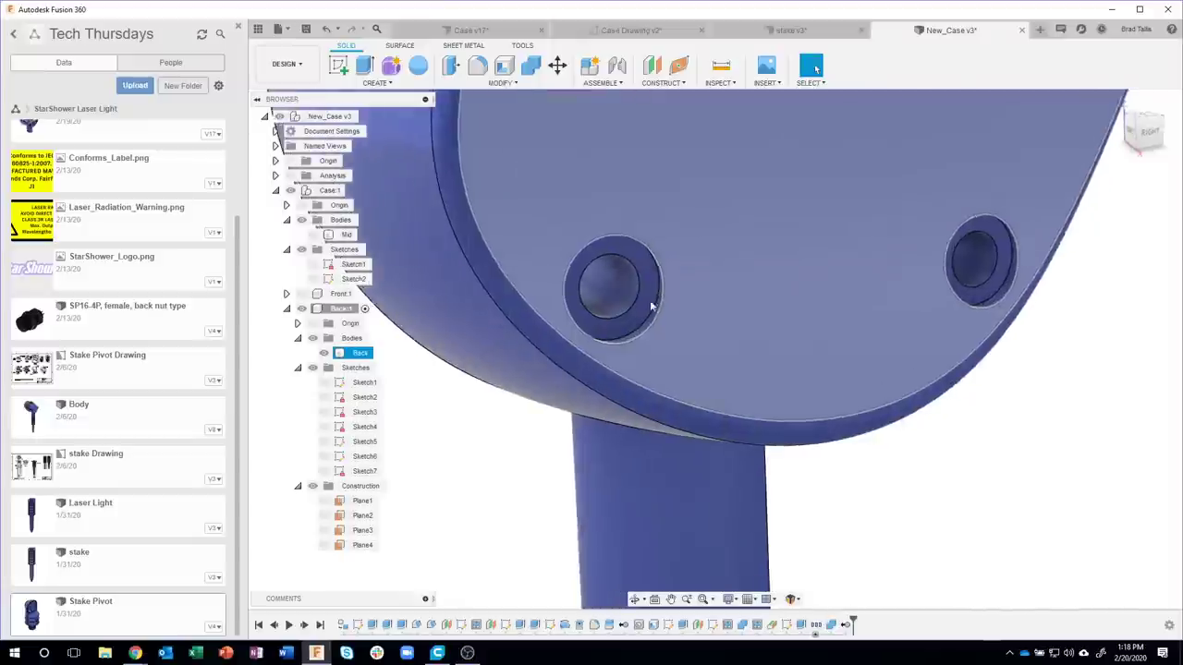
left_click(647, 287)
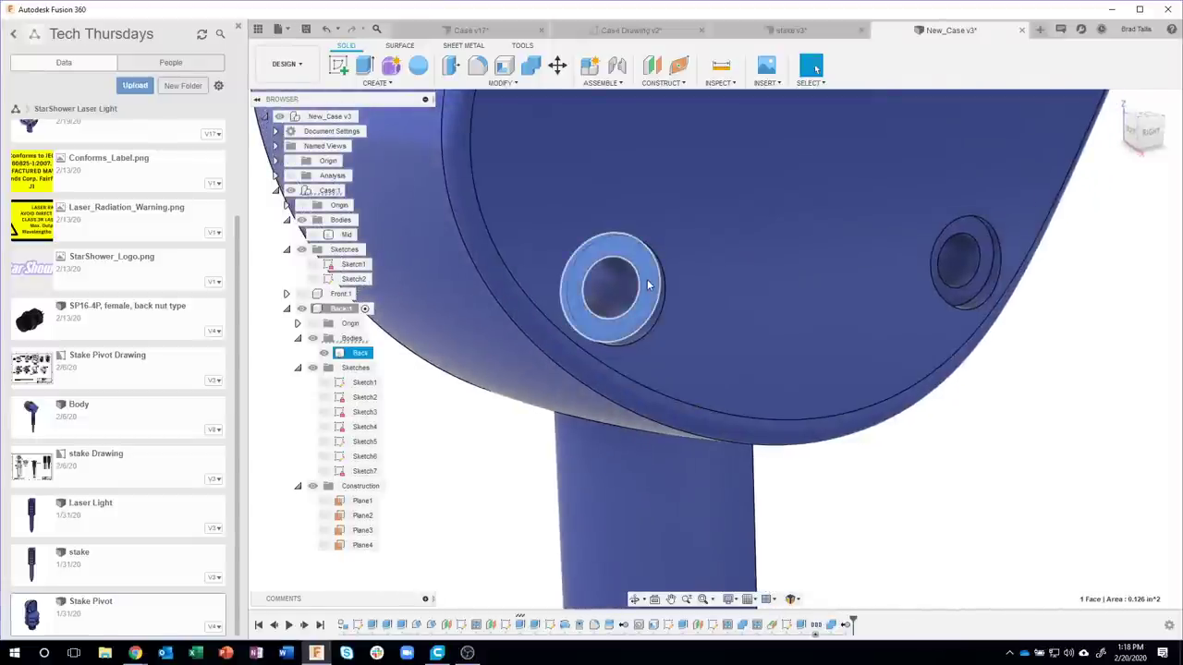
right_click(648, 285)
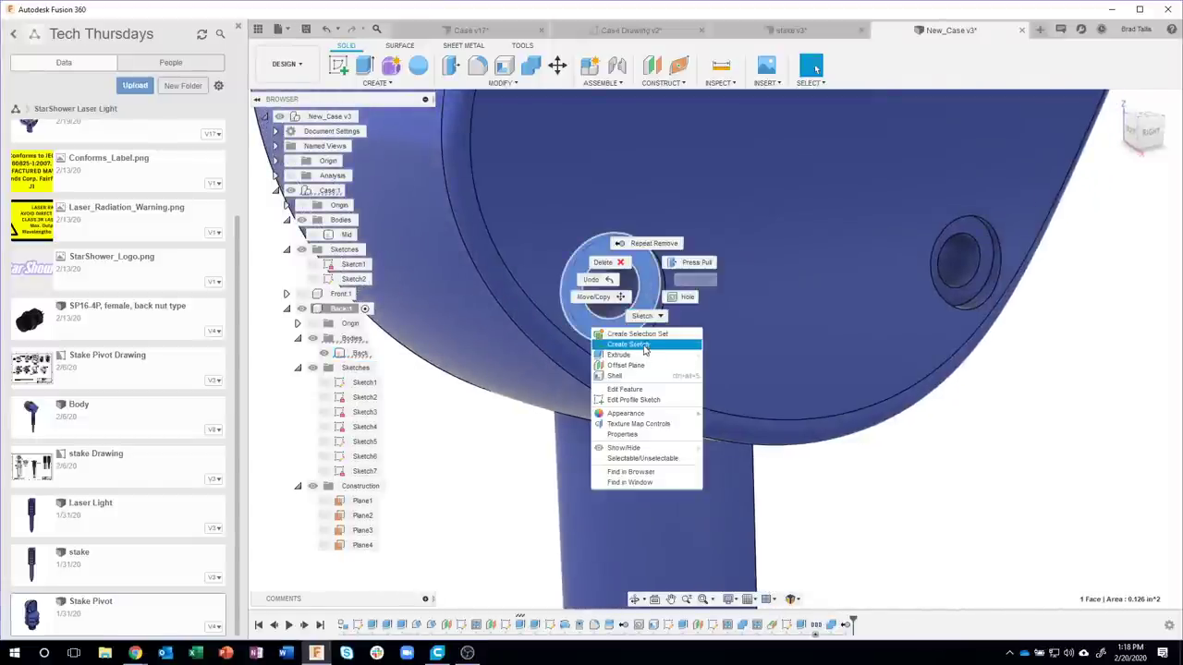
left_click(639, 343)
type(".875")
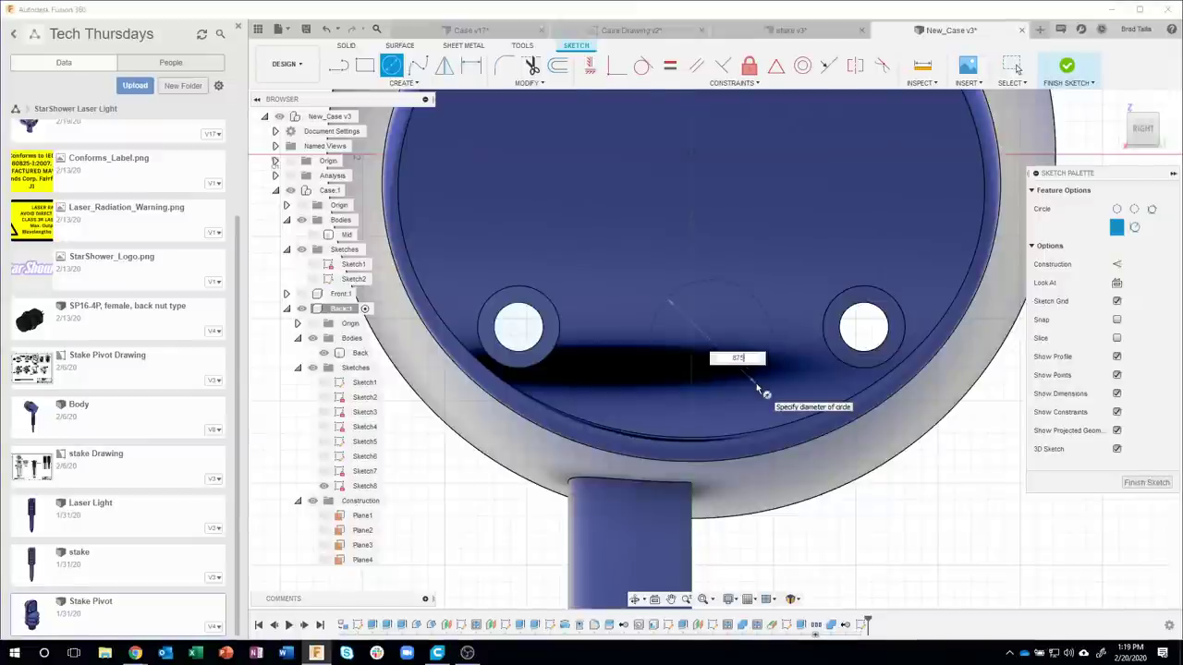
- Place the circle and align its centre vertically with the sketch point
key("Return")
left_click(673, 129)
key("Escape")
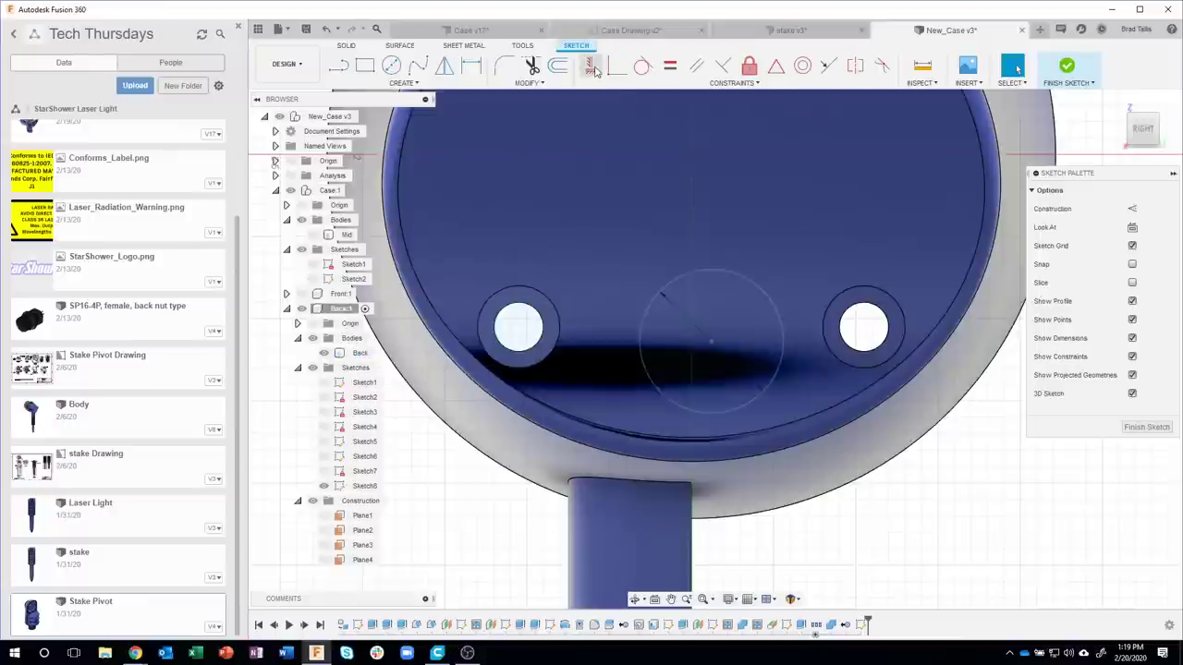
key("h")
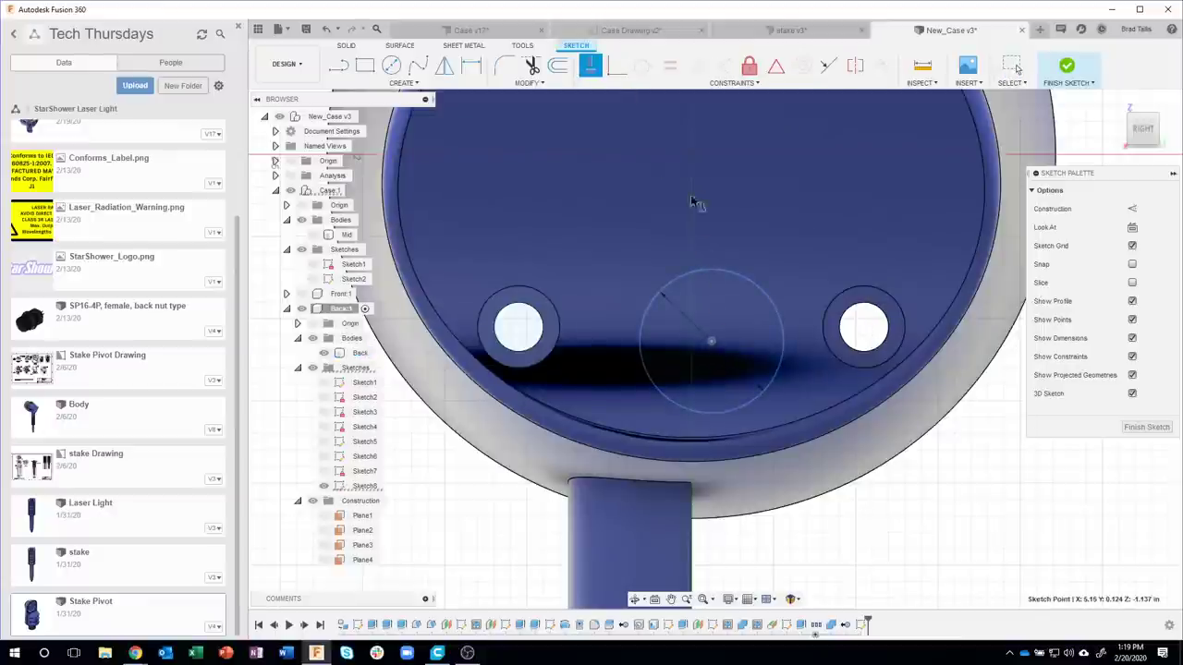
left_click(692, 155)
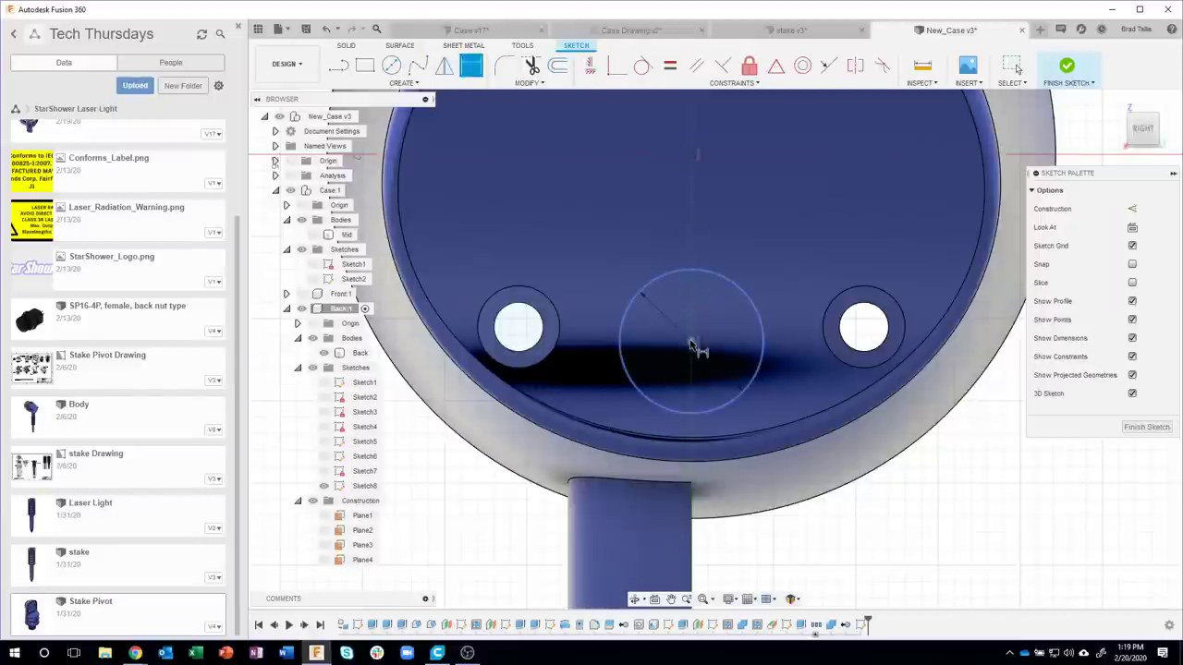
left_click(691, 342)
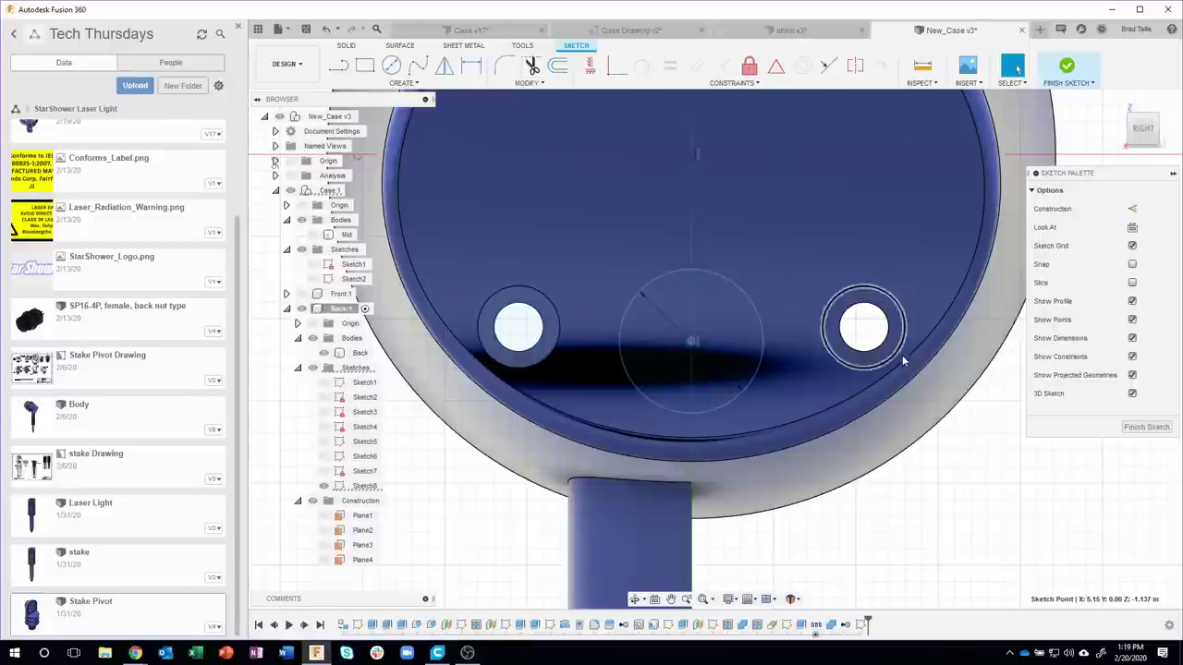
- Project the right hole, dimension the circle's centre to it, and finish the sketch
key("p")
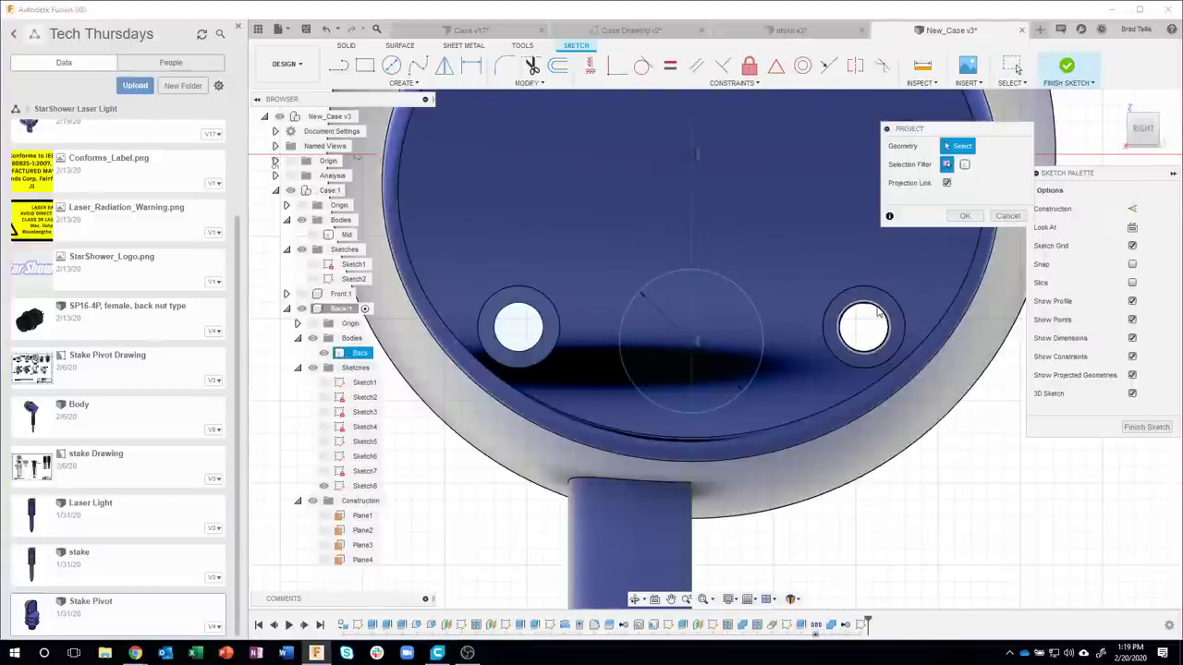
left_click(877, 312)
left_click(964, 215)
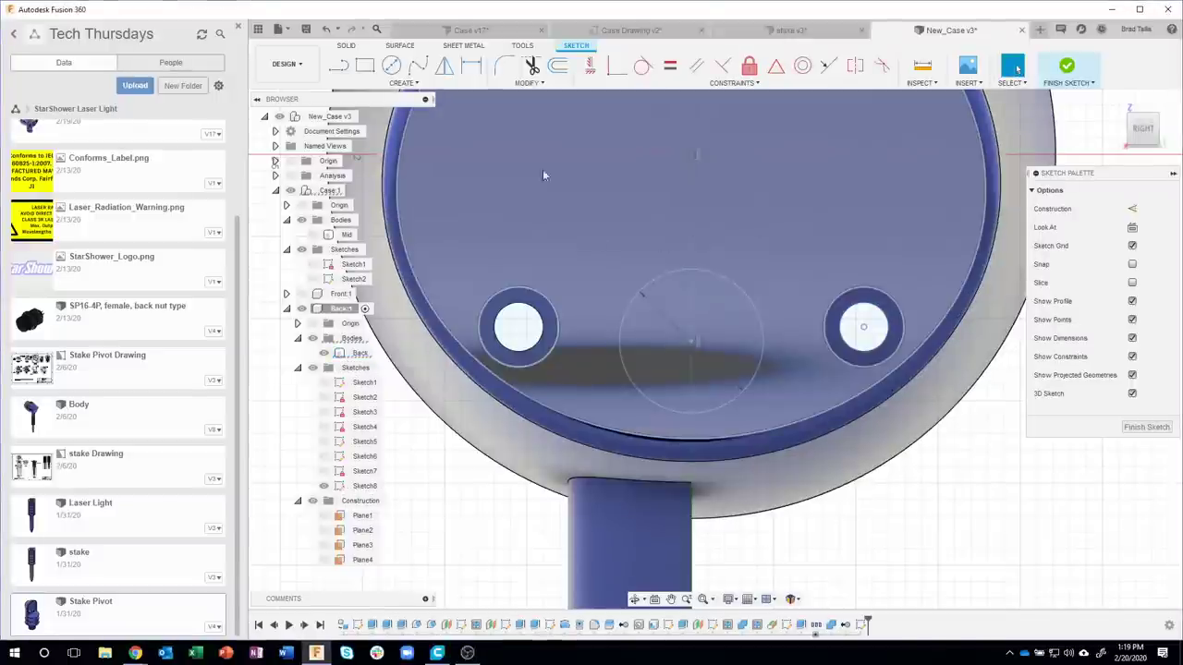
key("r")
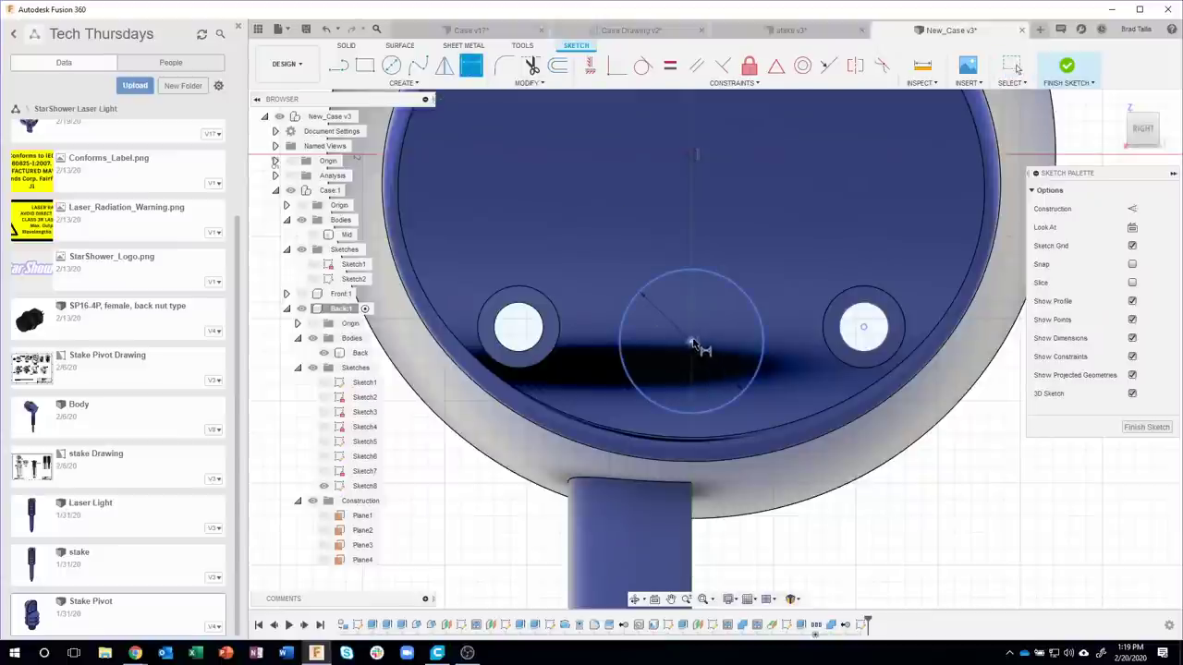
left_click(693, 342)
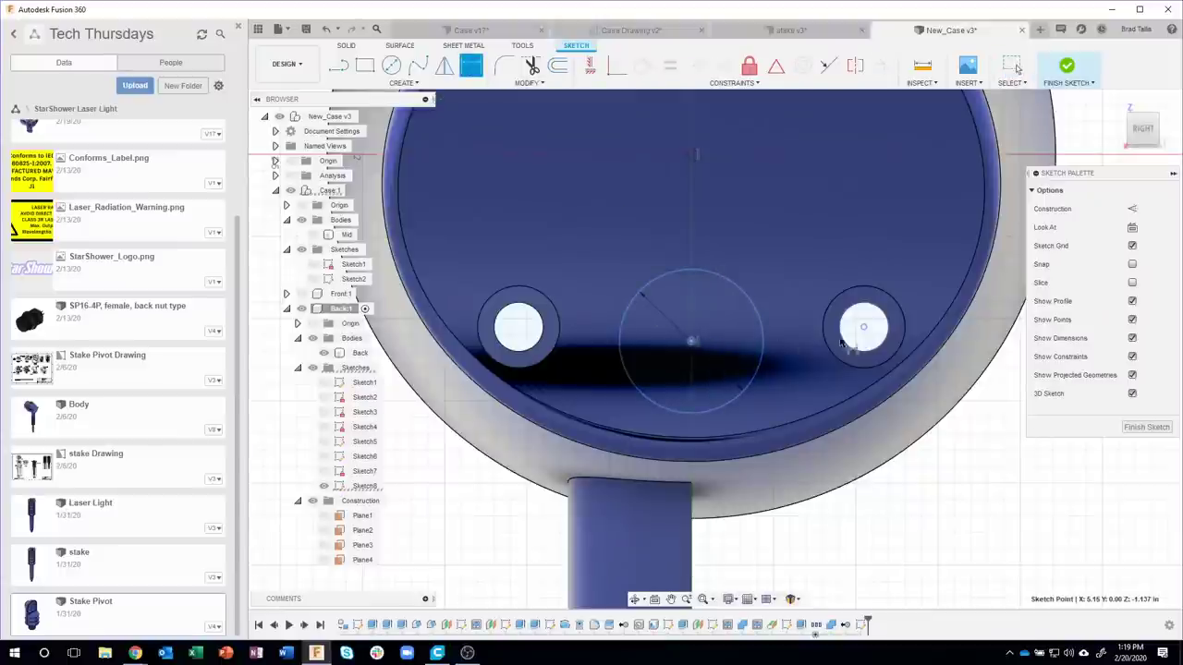
right_click(789, 331)
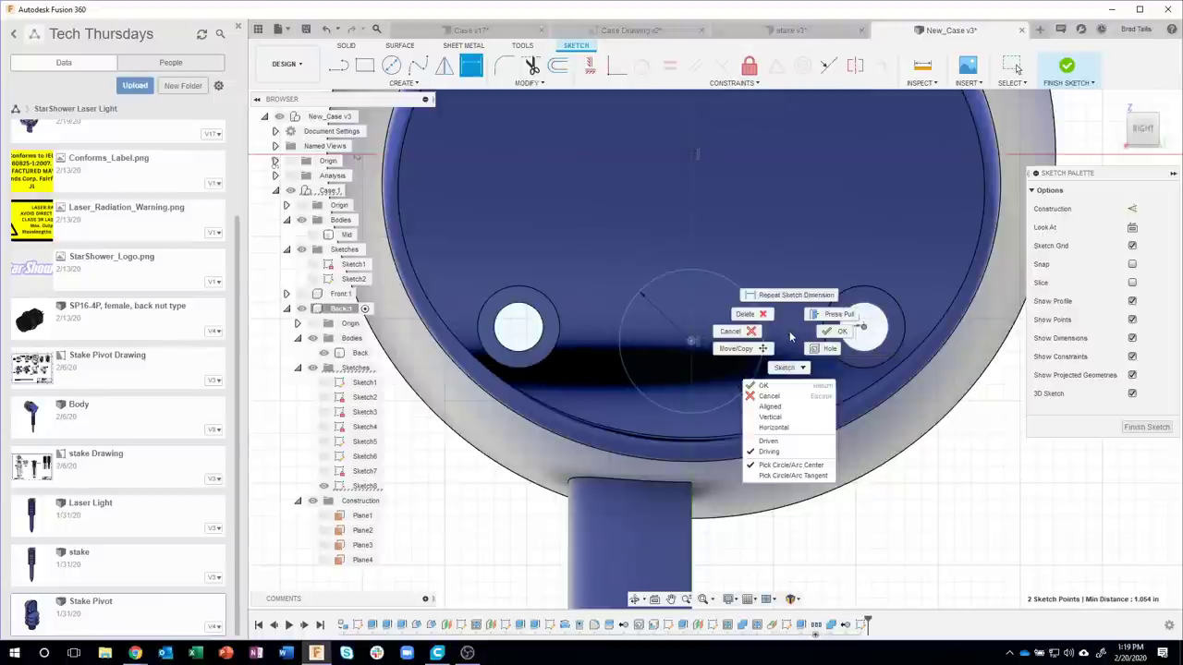
left_click(776, 415)
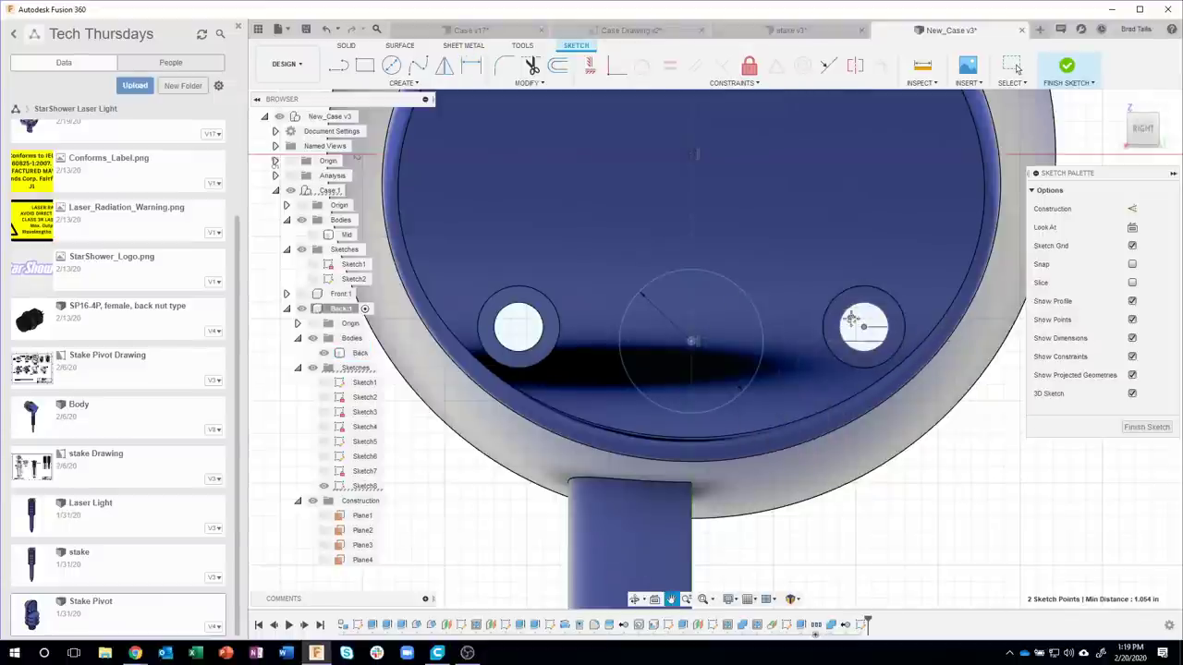
left_click(864, 325)
middle_click_drag(851, 319, 713, 319)
left_click(913, 334)
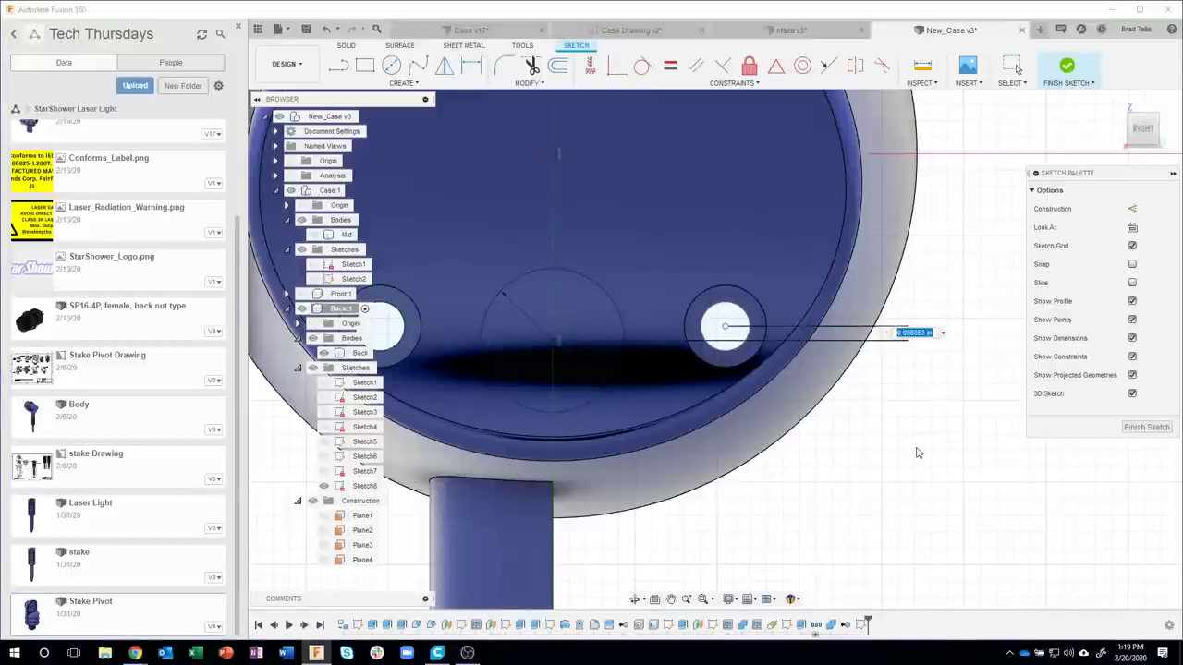
key("Return")
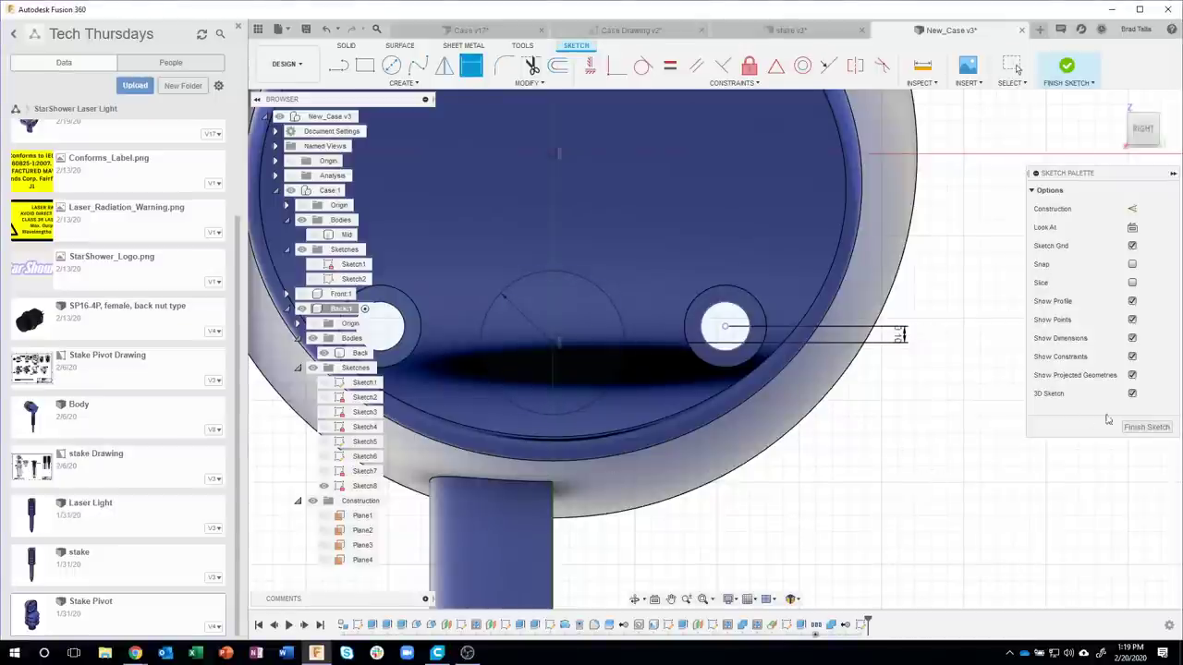
left_click(1145, 427)
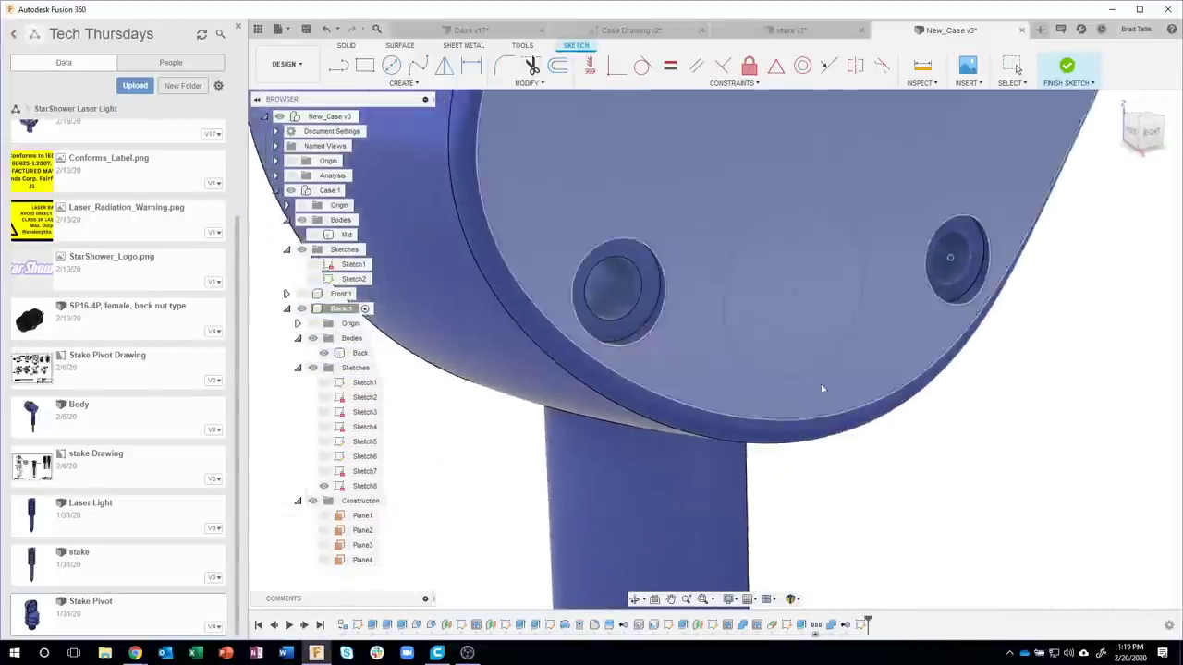
- Extrude the circle profile into the case with the operation set to Join
left_click(774, 268)
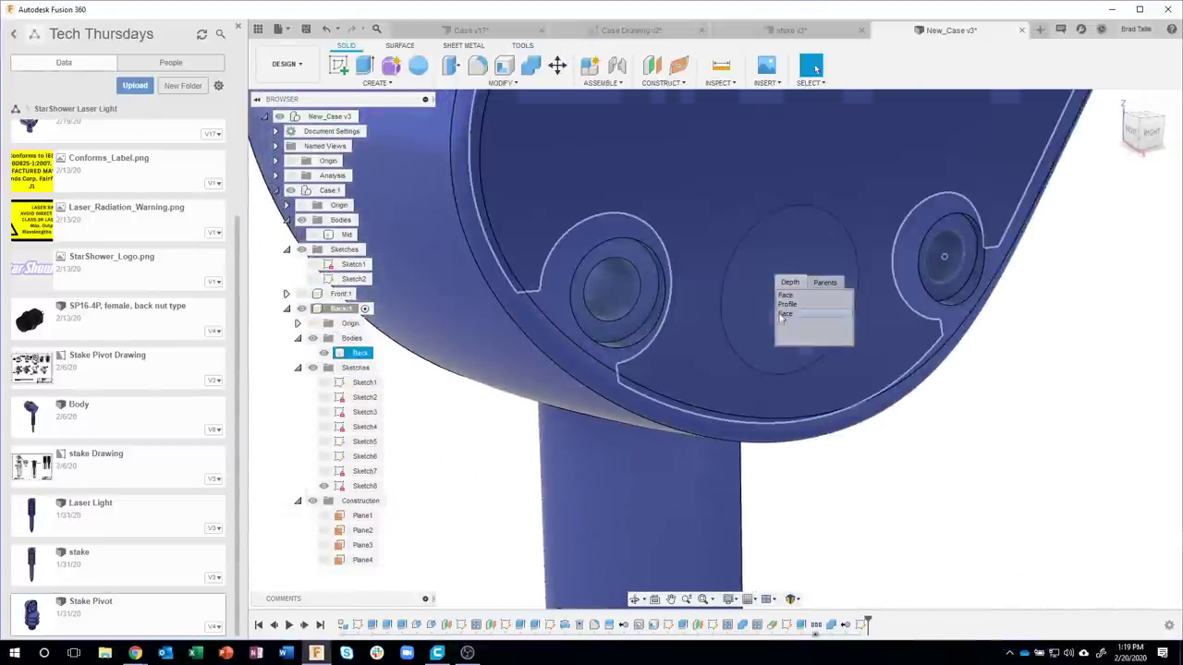
left_click(788, 305)
right_click(764, 296)
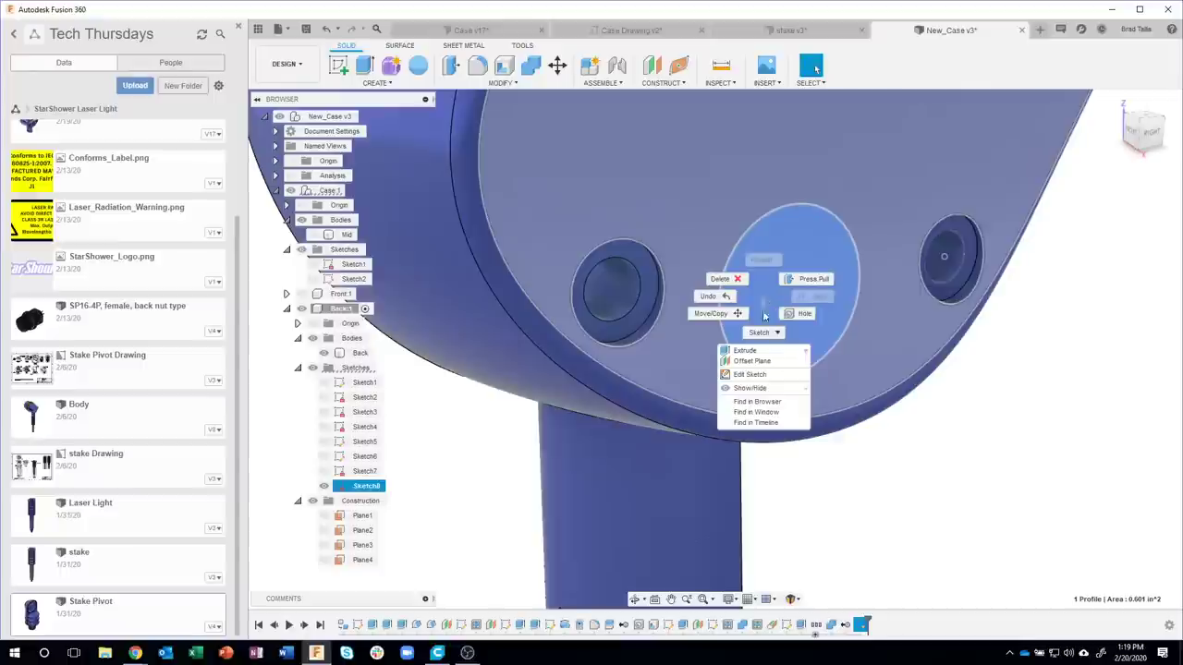
left_click(763, 352)
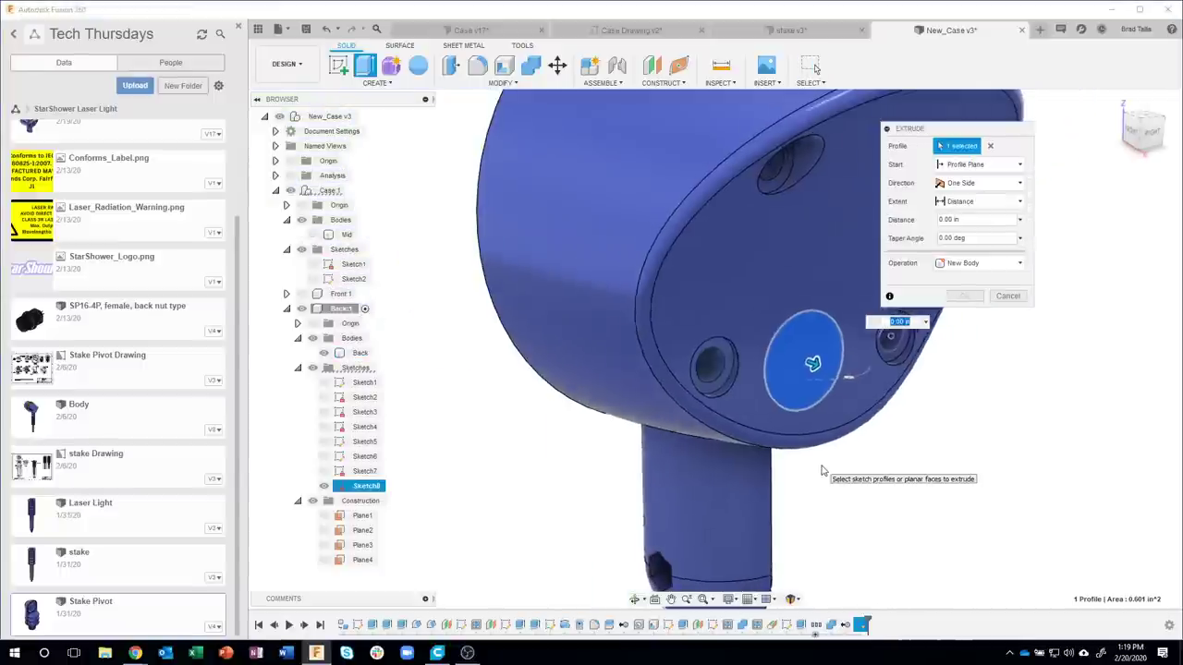
mouse_move(821, 470)
middle_mouse_down("shift")
mouse_move(730, 311)
mouse_move(647, 332)
middle_mouse_up("shift")
left_click_drag(647, 335, 878, 407)
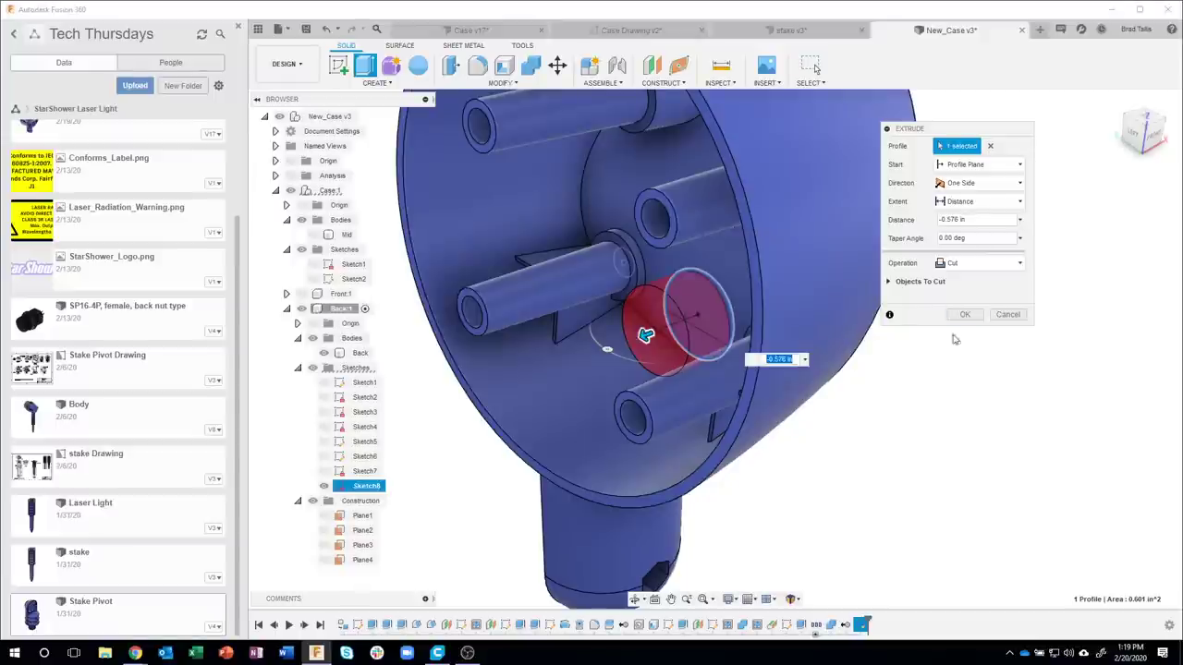
left_click(989, 262)
left_click(977, 277)
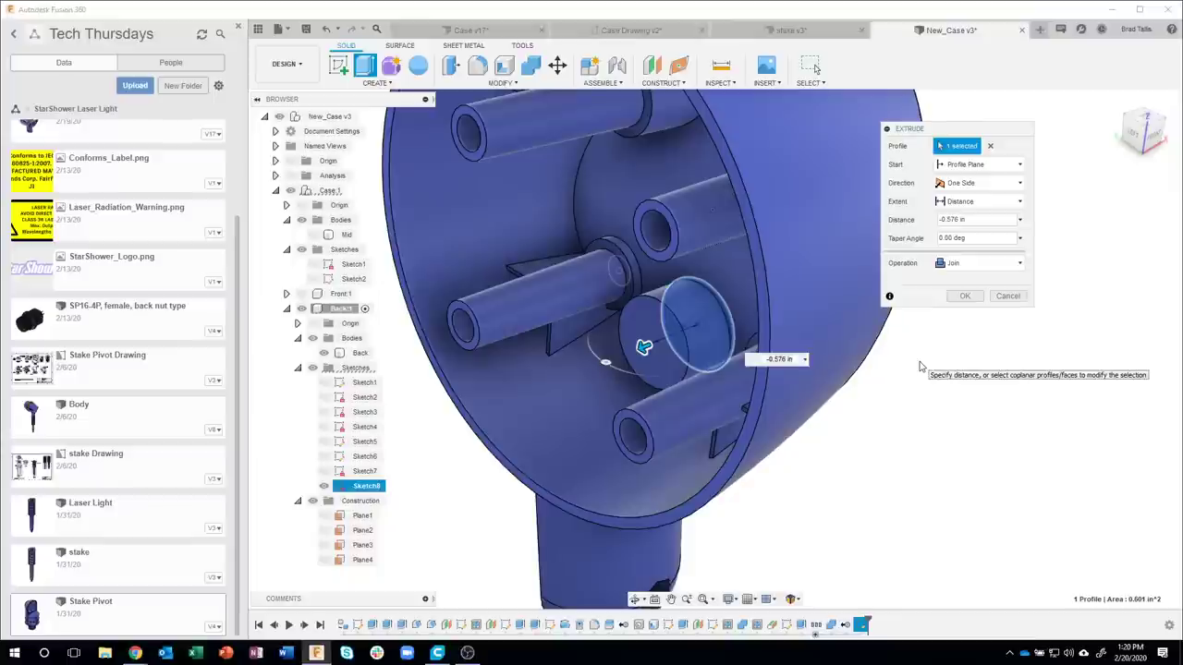
- Check the preview from several angles and confirm the 0.15 in extrusion
mouse_move(920, 367)
middle_mouse_down("shift")
mouse_move(1028, 216)
mouse_move(724, 344)
middle_mouse_up("shift")
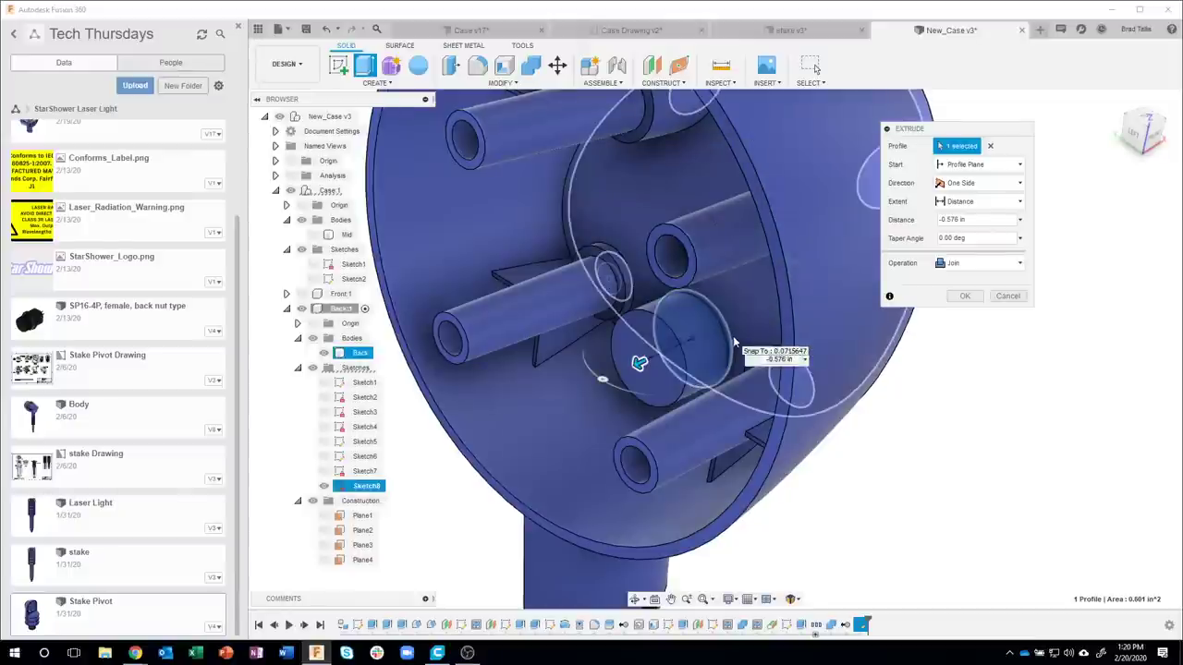
middle_click_drag(729, 346, 586, 260, "shift")
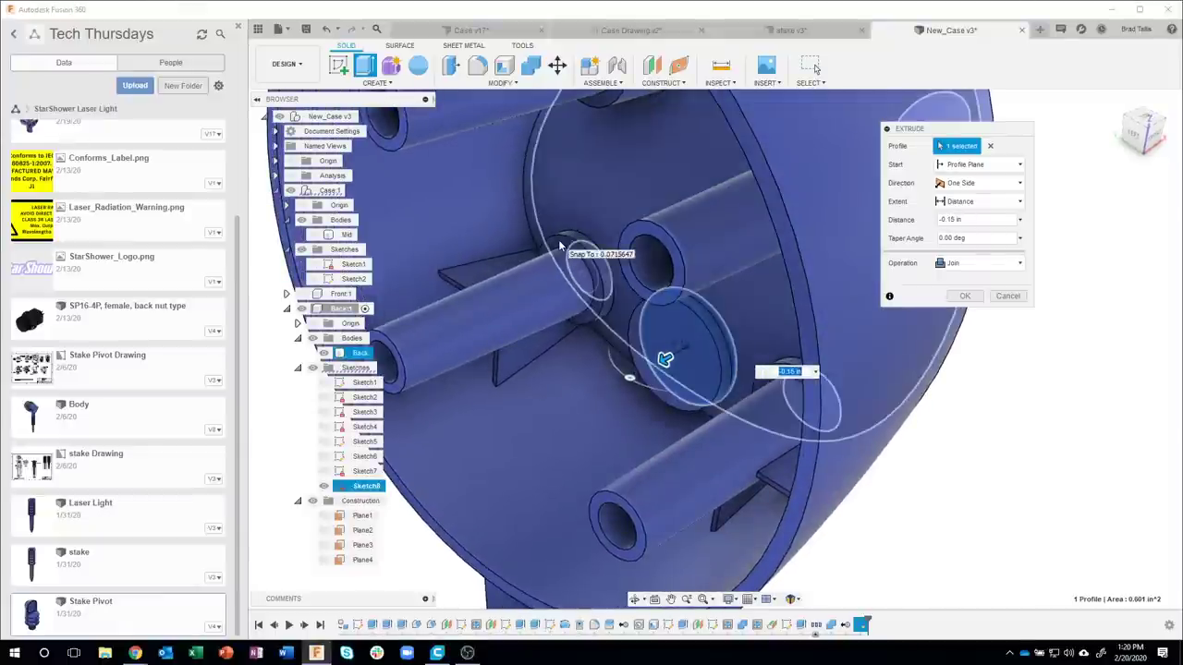
mouse_move(567, 249)
middle_mouse_down("shift")
mouse_move(1007, 434)
mouse_move(979, 305)
middle_mouse_up("shift")
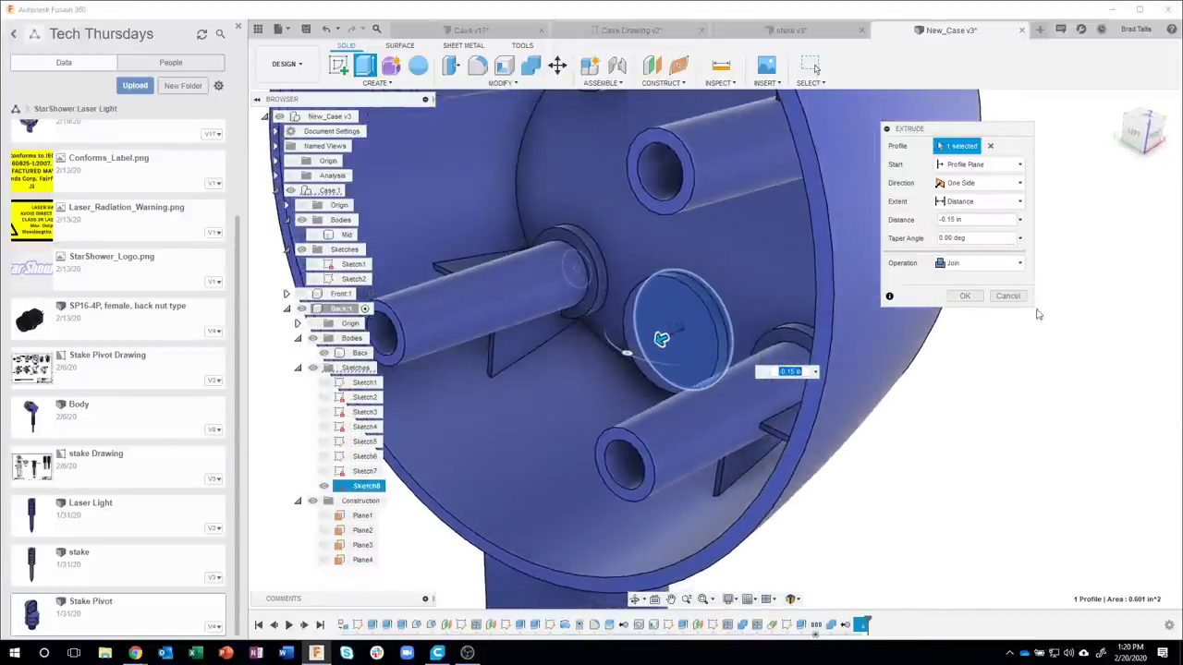
middle_click_drag(978, 224, 981, 278, "shift")
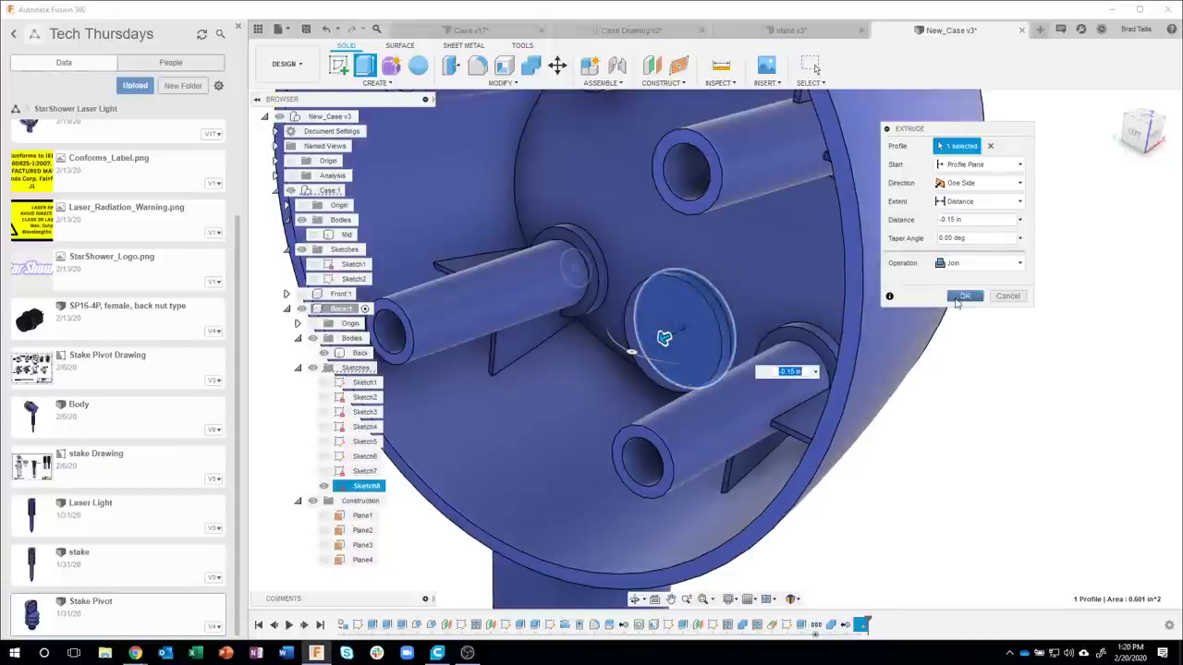
key("Return")
middle_click_drag(1037, 544, 715, 309, "shift")
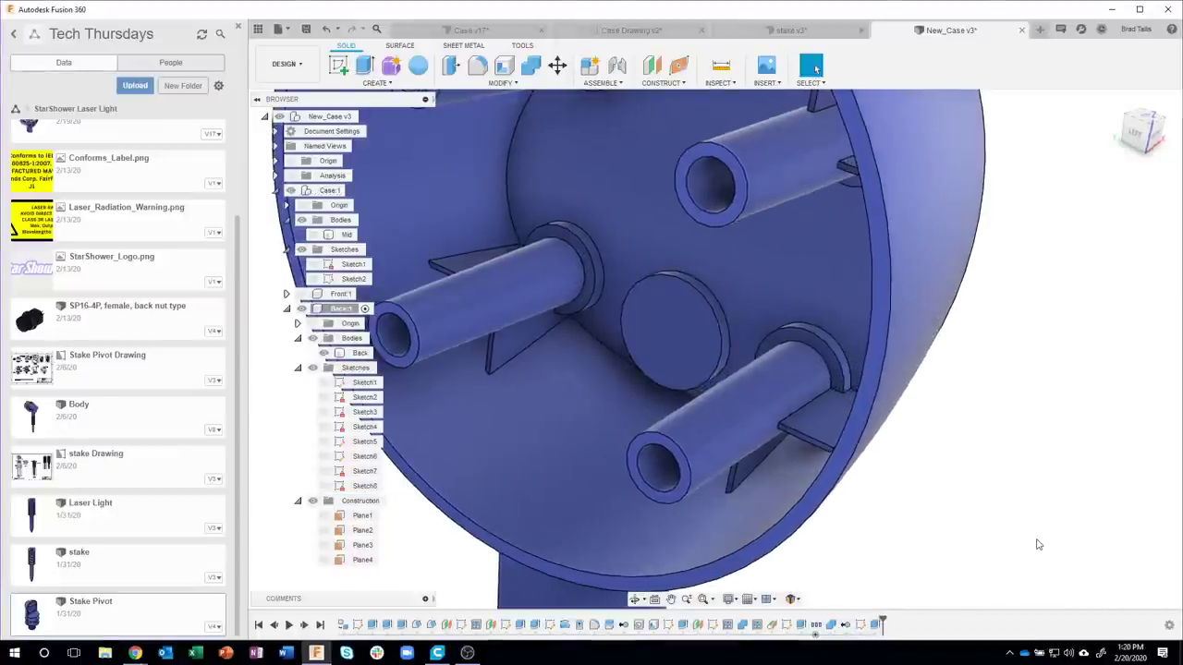
scroll(714, 310, "up", 2)
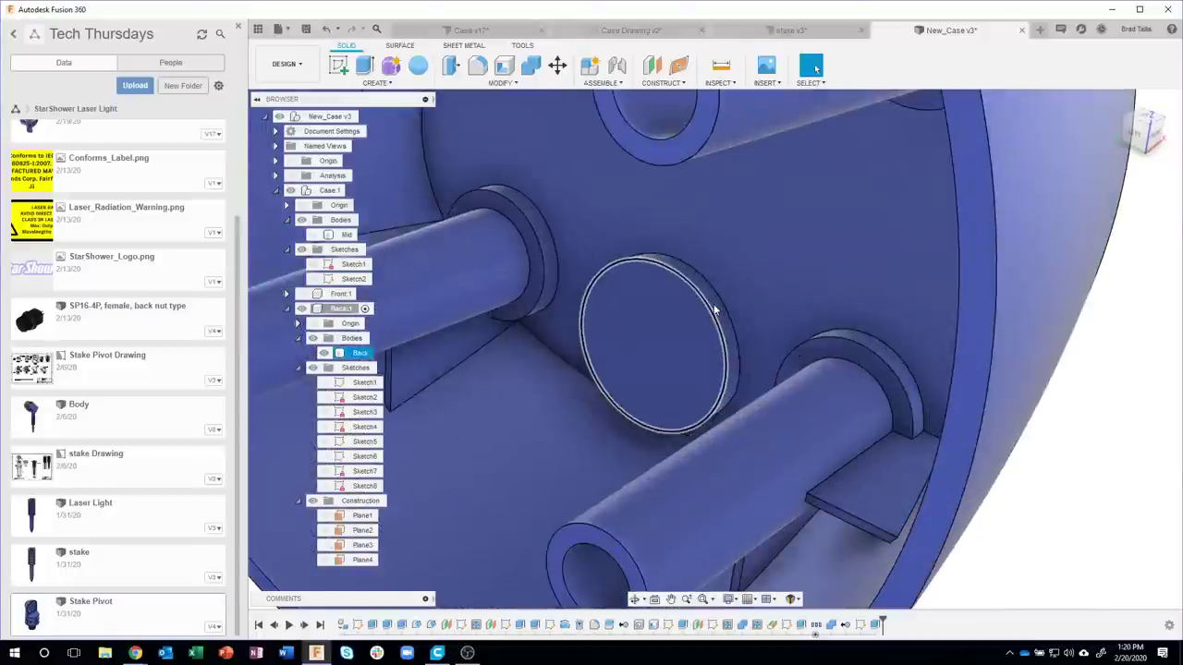
scroll(703, 282, "up", 2)
right_click(699, 277)
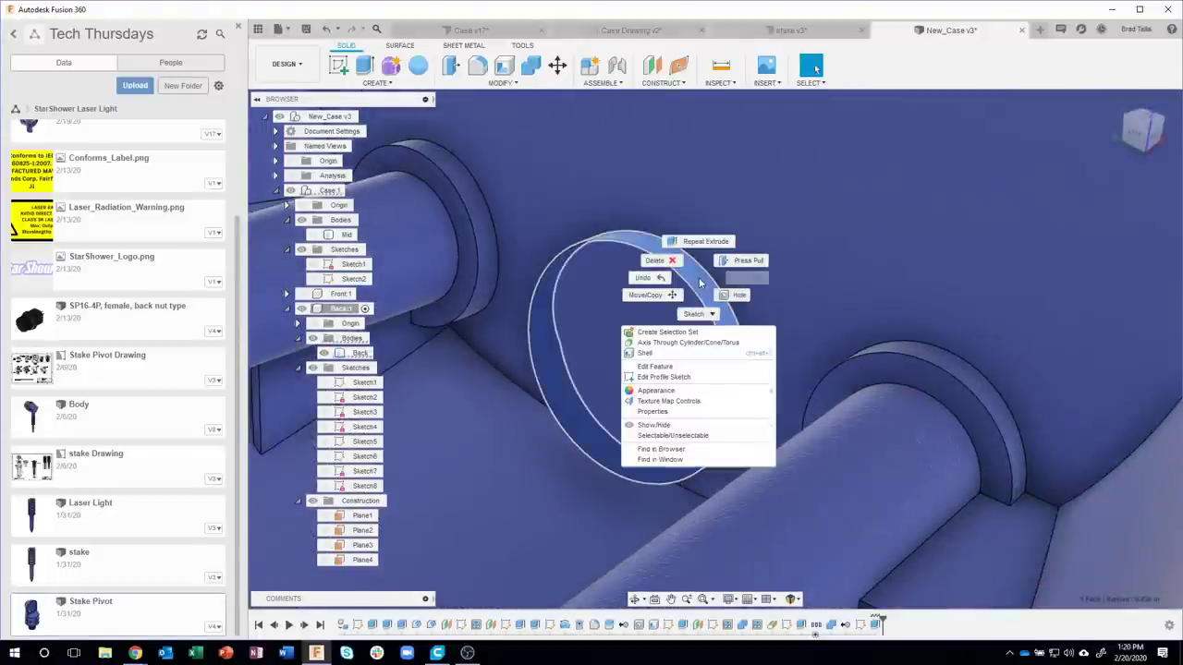
- Offset the disc's round rim face outward by 0.1 in
left_click(744, 261)
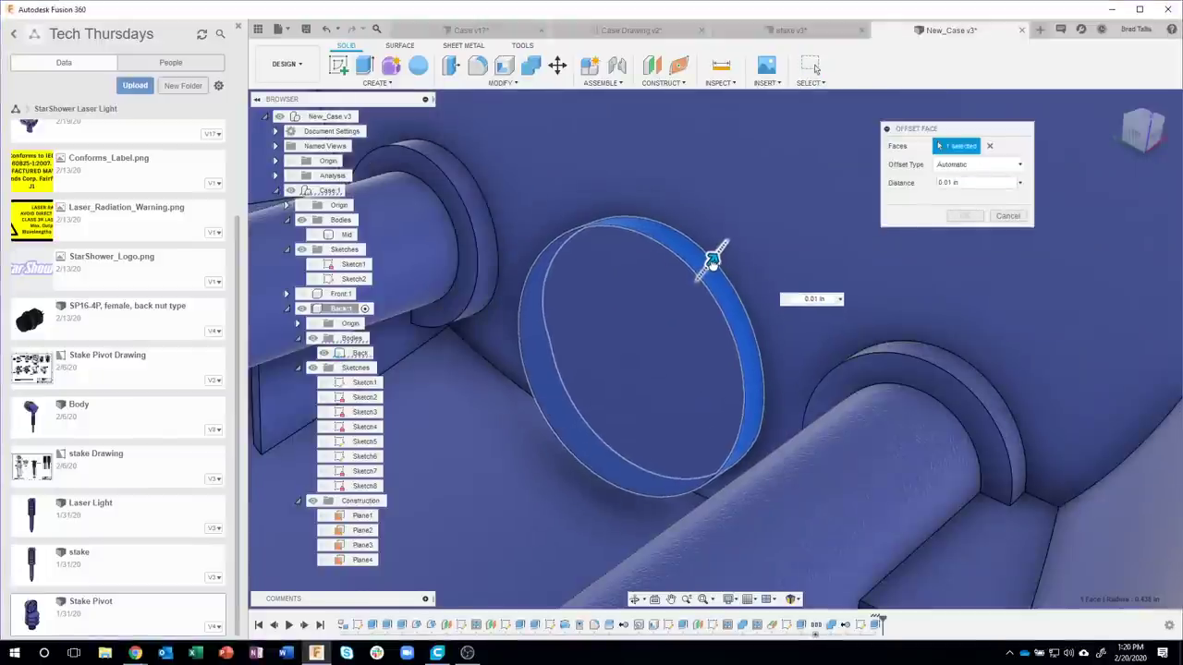
left_click_drag(705, 268, 767, 342)
type(".")
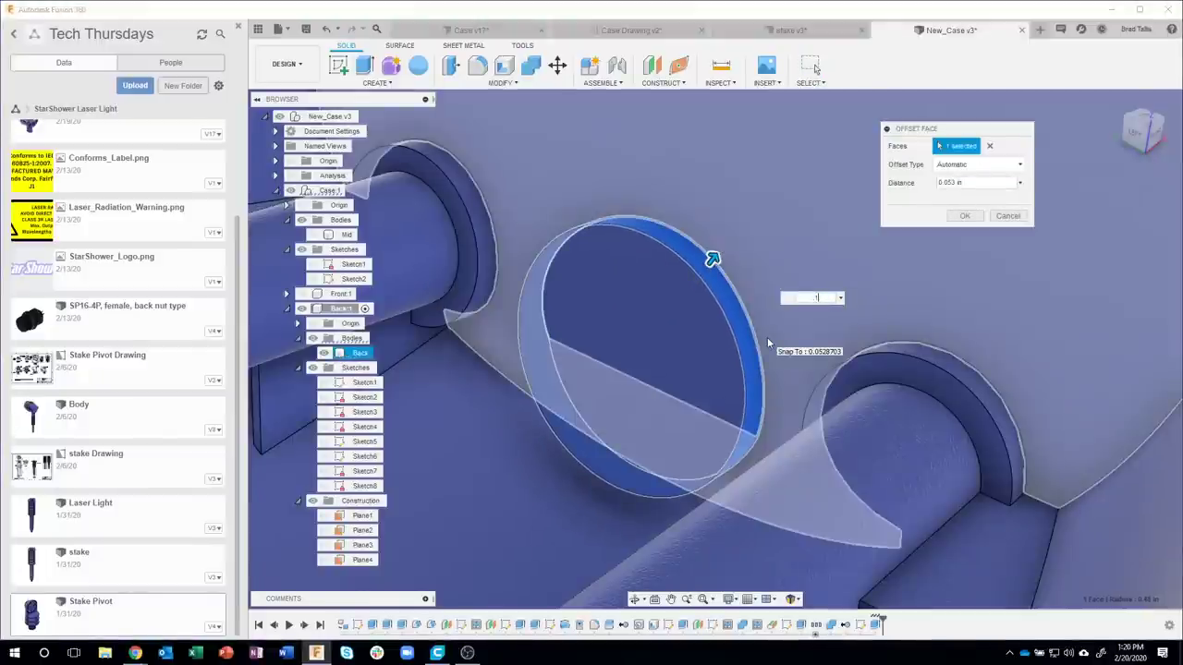
type("1")
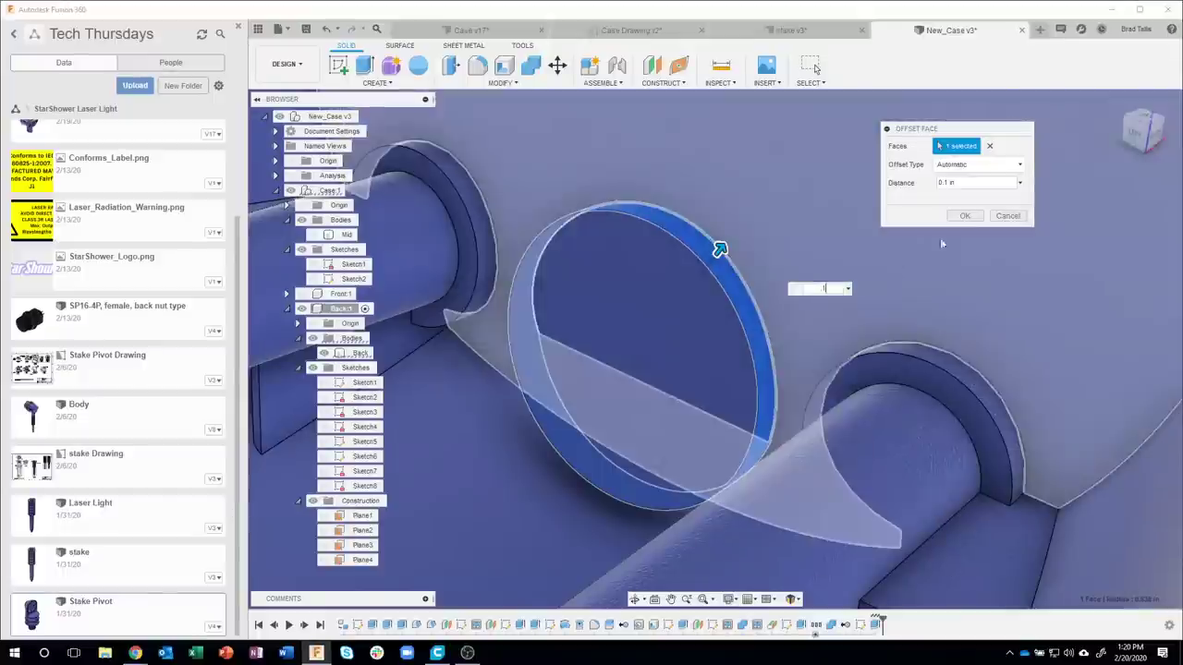
left_click(964, 217)
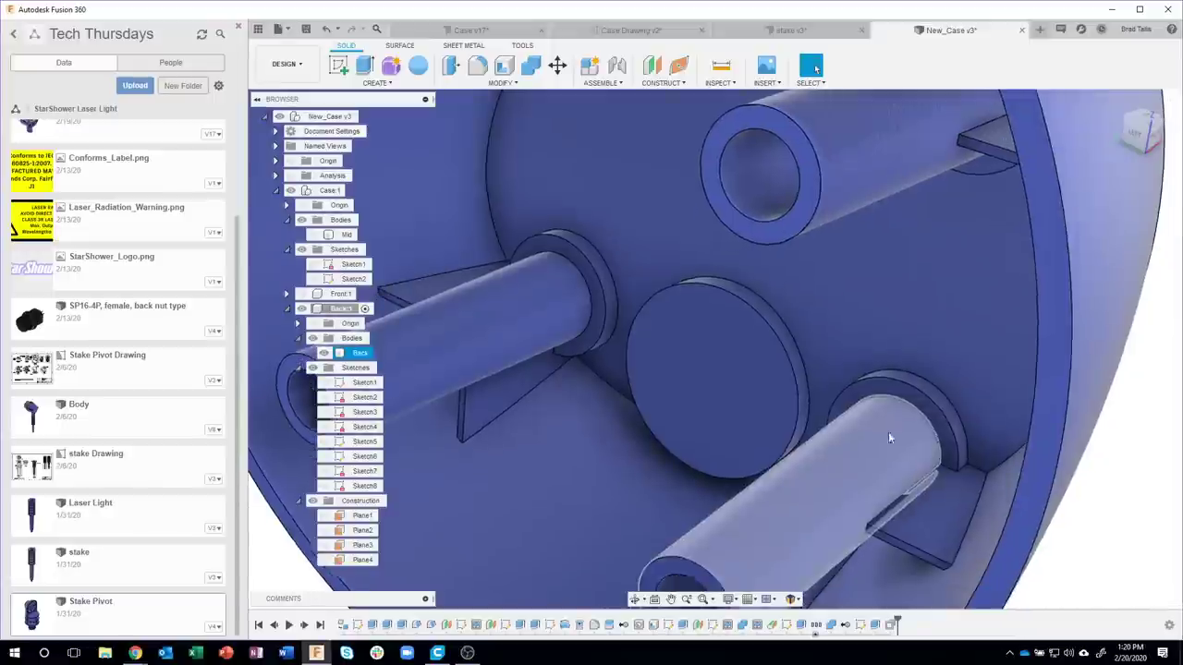
scroll(888, 438, "down", 3)
- Turn on the section analysis cut and zoom in on the disc at the back wall
middle_click_drag(888, 438, 913, 468, "shift")
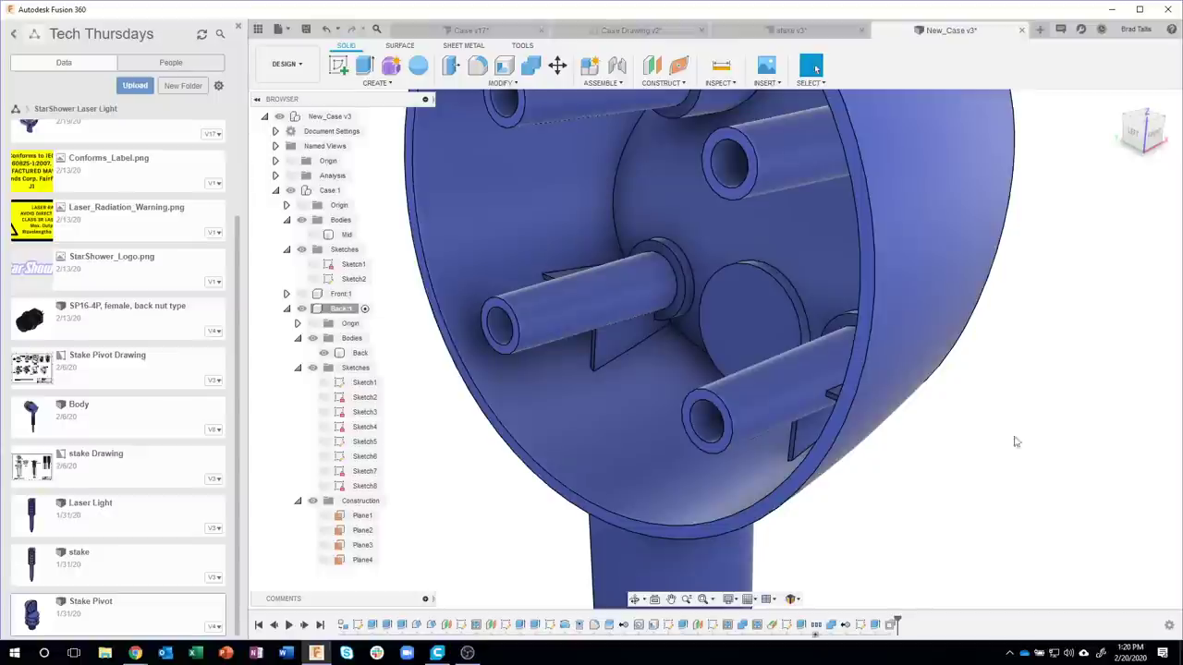
middle_click_drag(1015, 442, 524, 406, "shift")
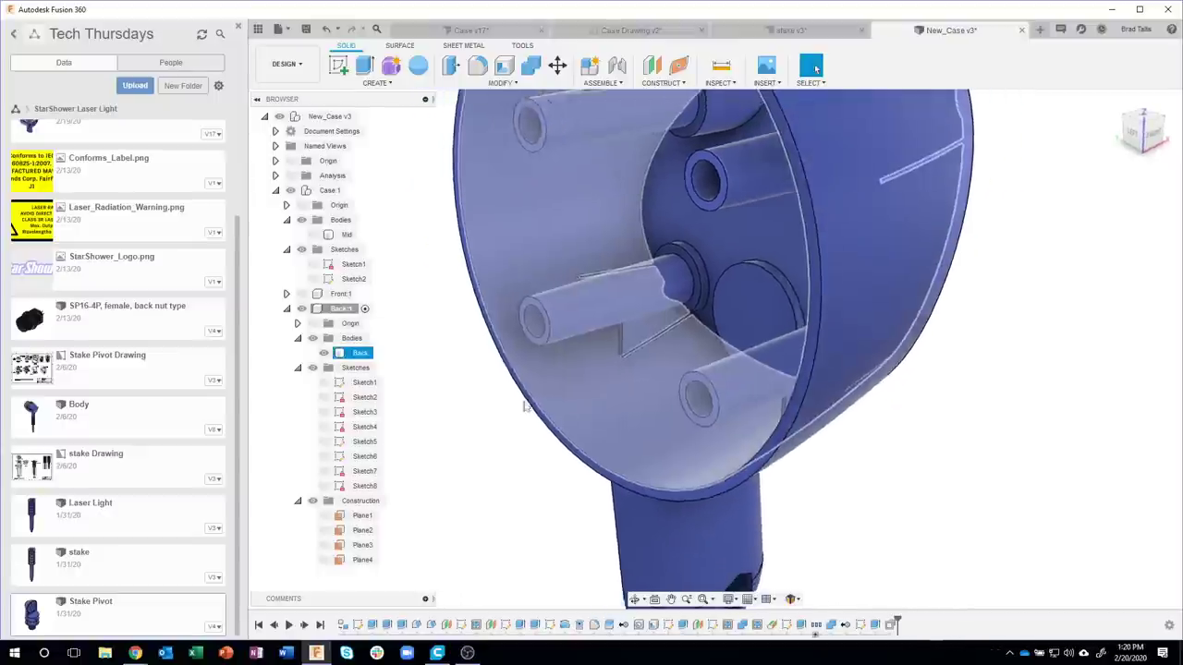
left_click(290, 176)
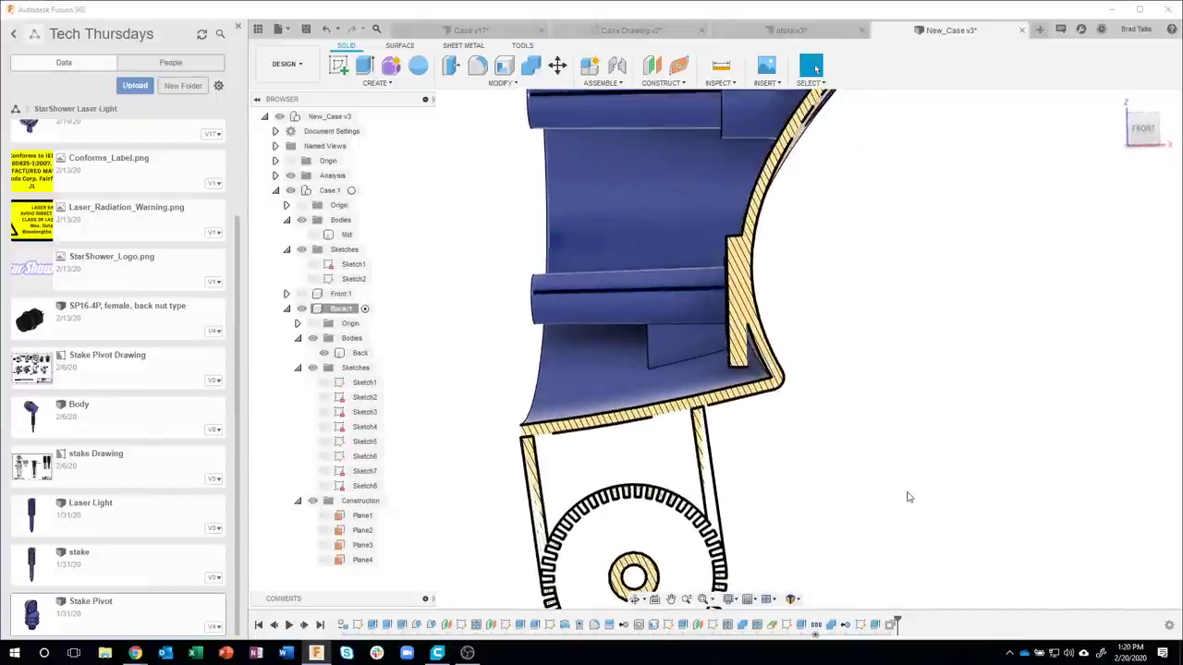
scroll(767, 308, "up", 4)
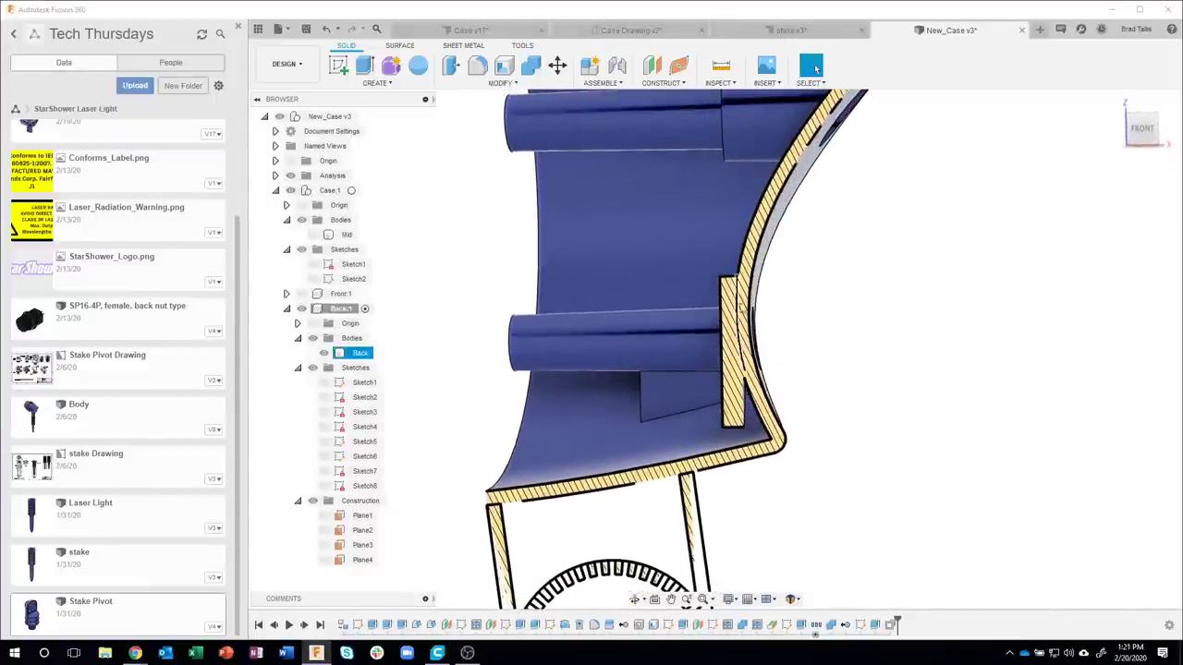
scroll(743, 333, "up", 1)
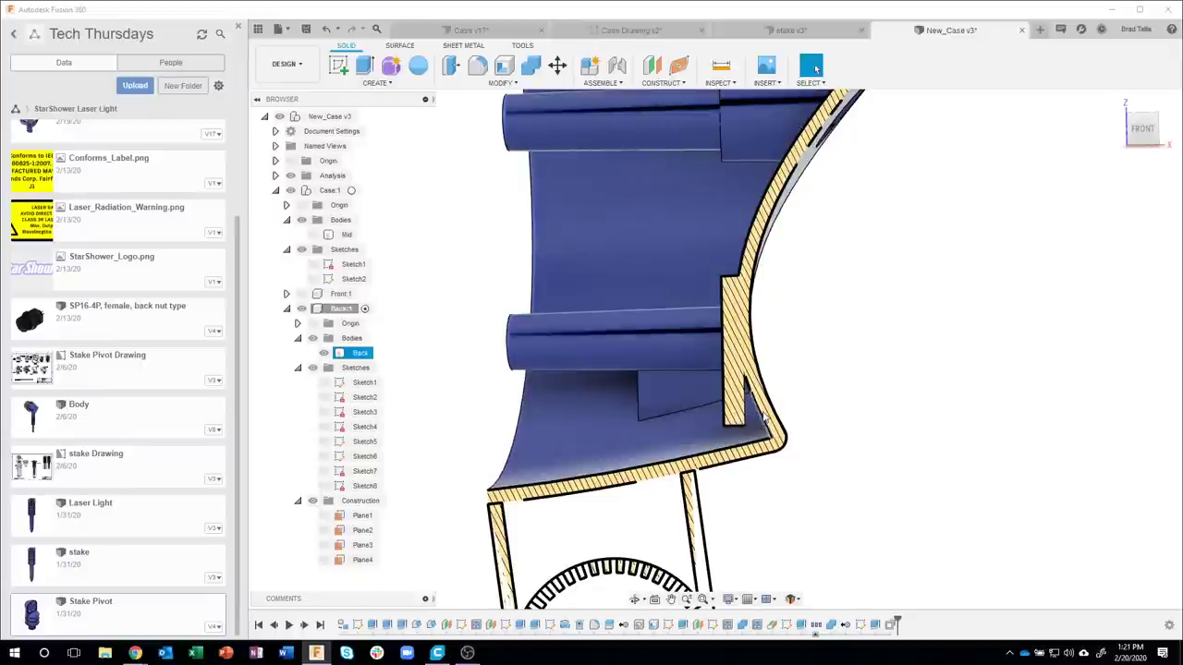
key("Escape")
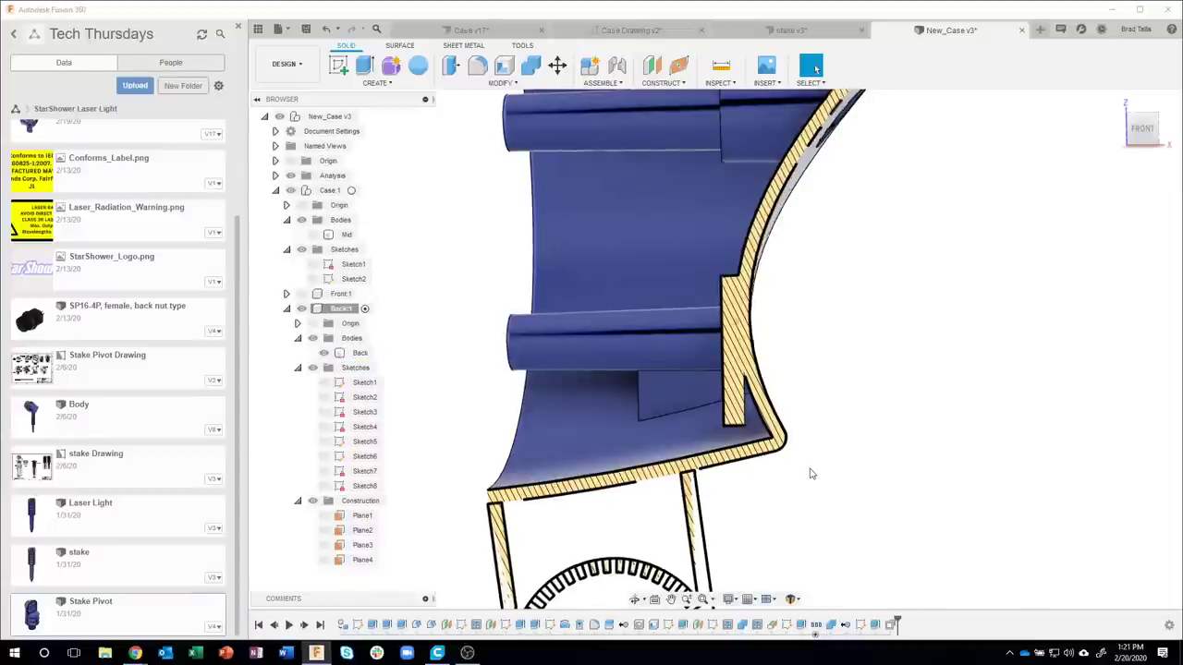
scroll(810, 476, "up", 2)
scroll(805, 481, "up", 1)
scroll(821, 500, "up", 1)
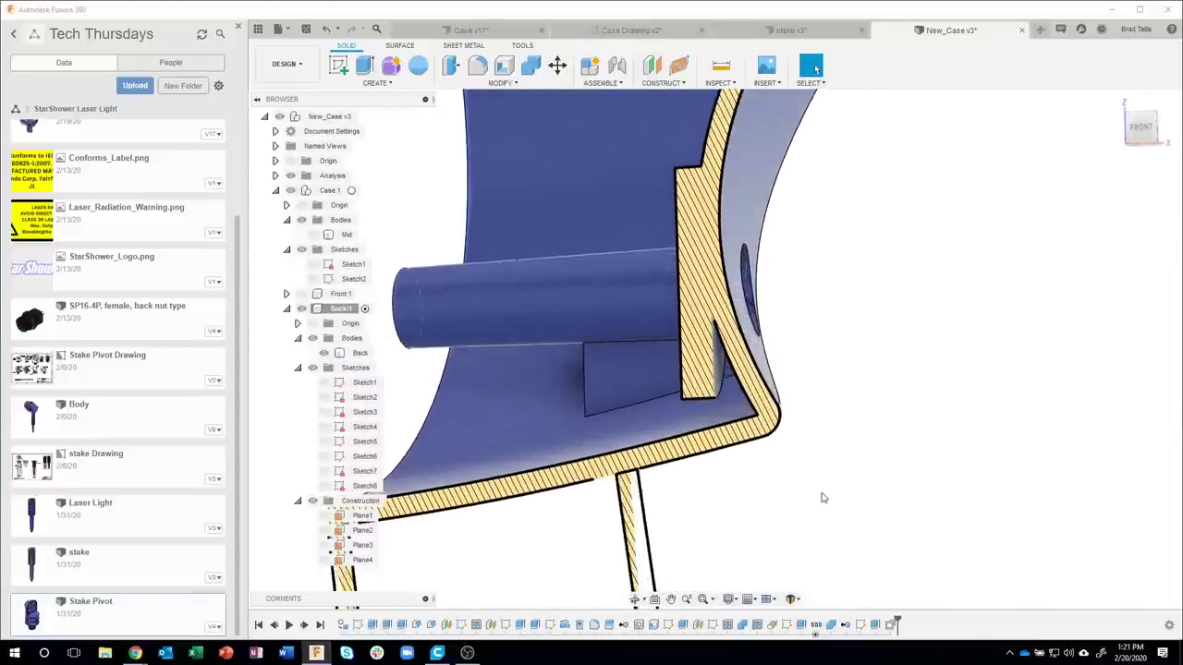
scroll(822, 499, "up", 1)
scroll(748, 493, "up", 2)
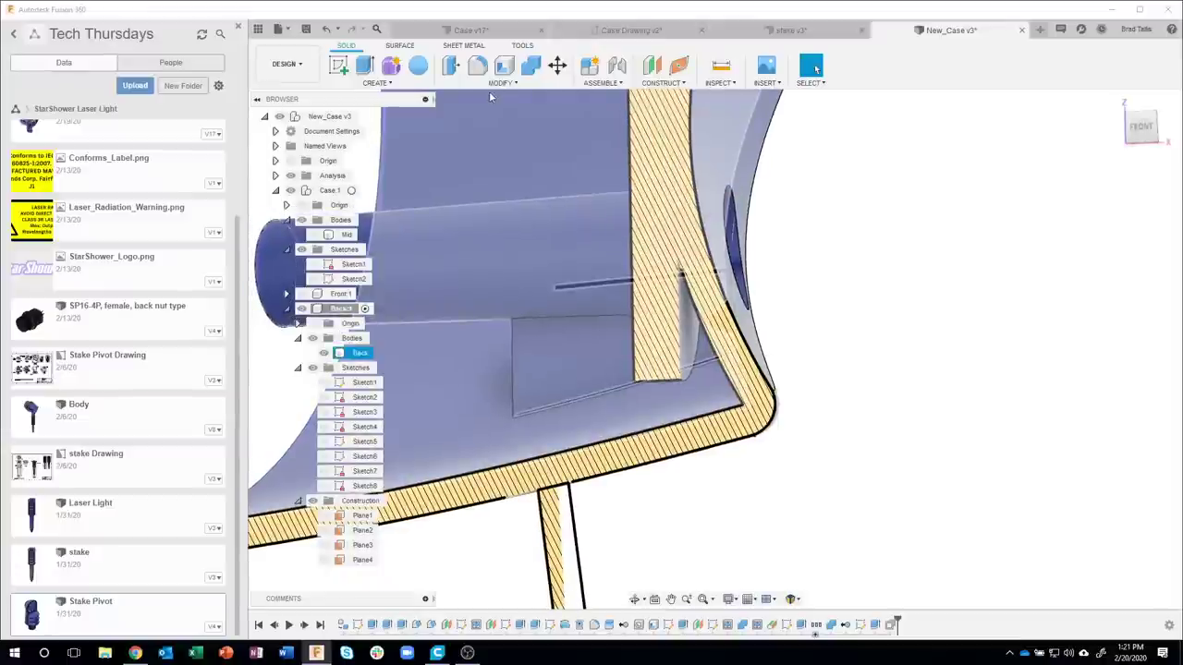
- Replace the small face beside the slot with the case's target face, then orbit to verify
left_click(492, 83)
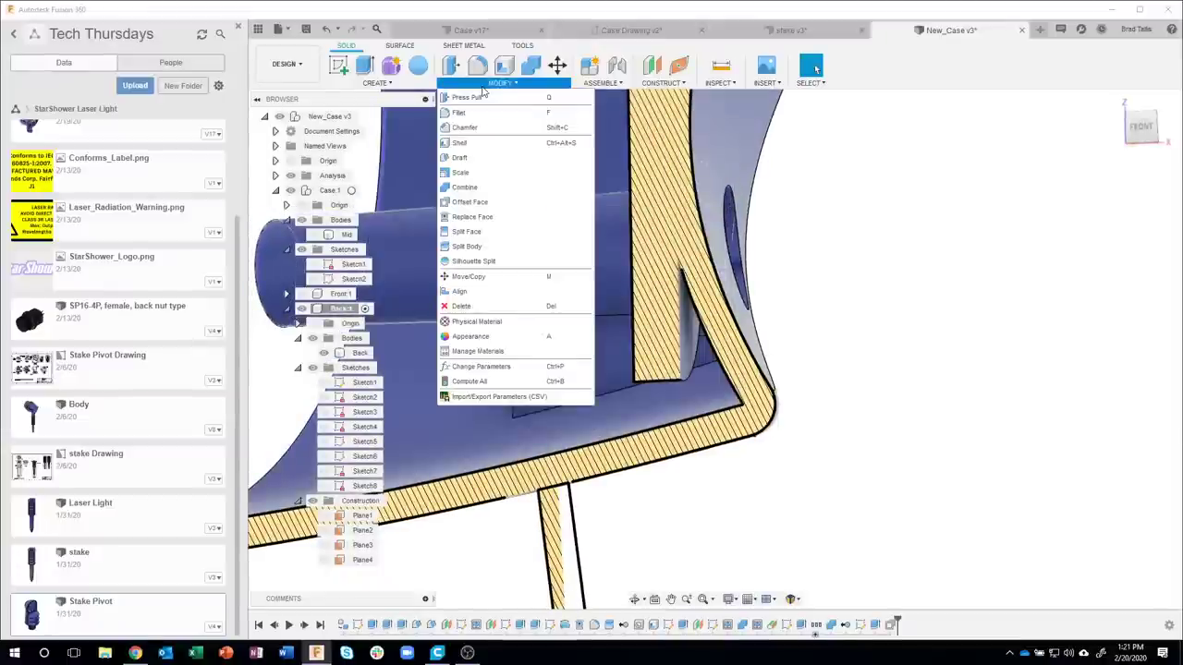
left_click(473, 217)
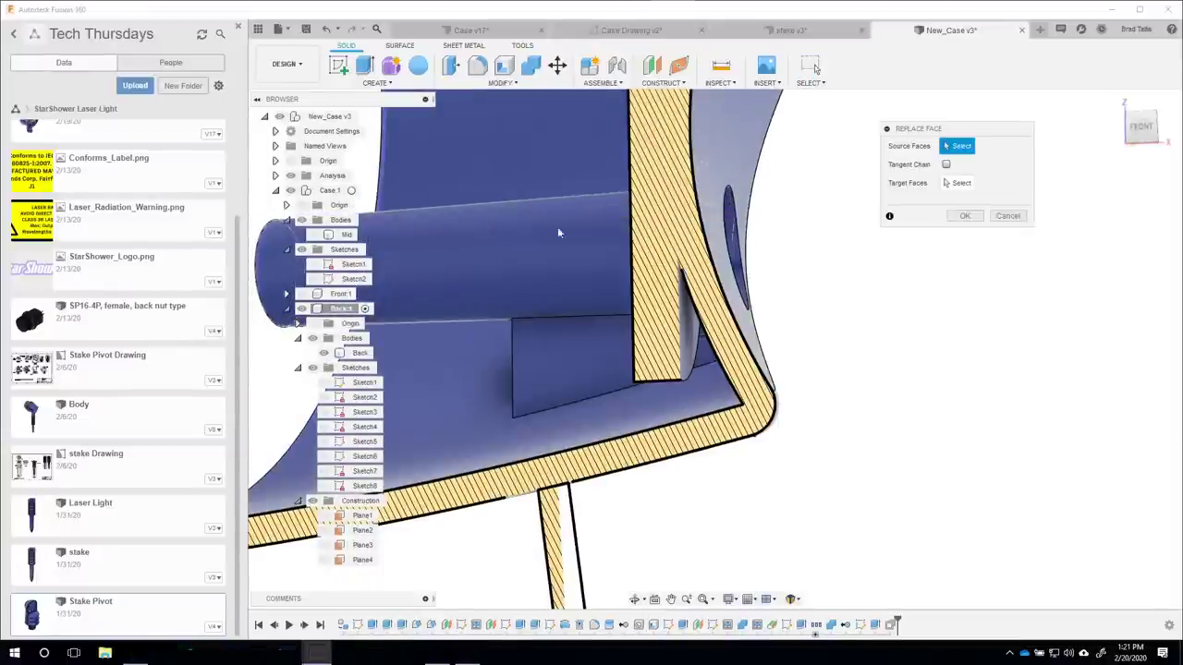
left_click(693, 337)
left_click(957, 183)
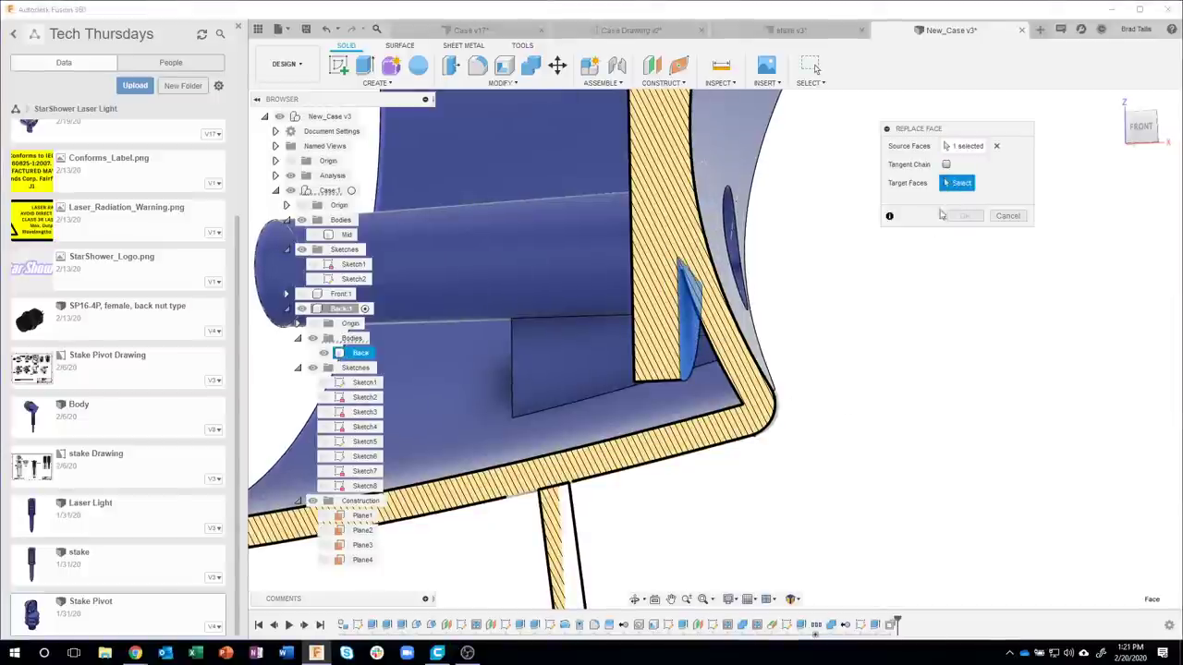
middle_click_drag(739, 370, 715, 367, "shift")
left_click(713, 366)
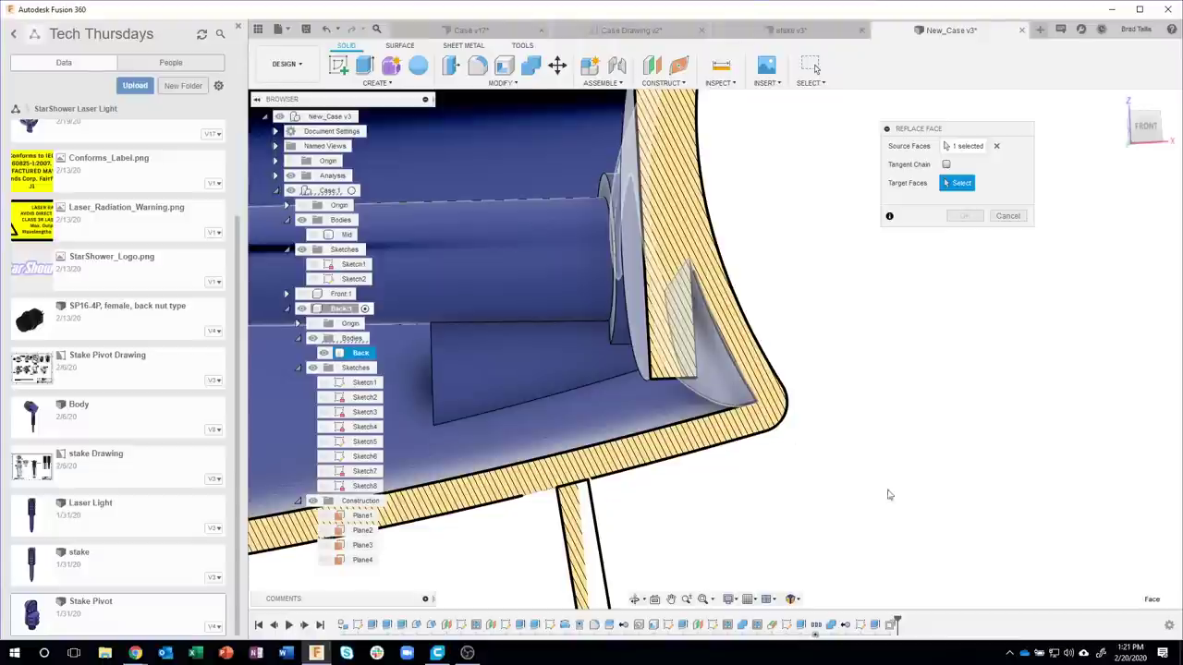
middle_click_drag(910, 457, 951, 231, "shift")
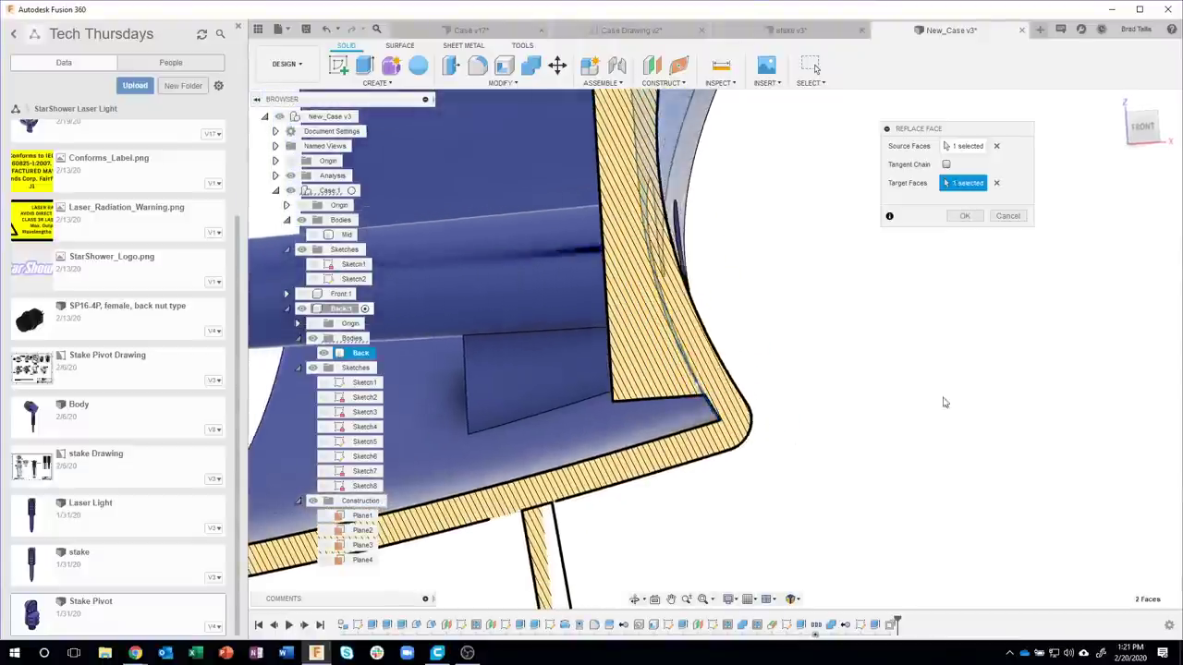
left_click(966, 216)
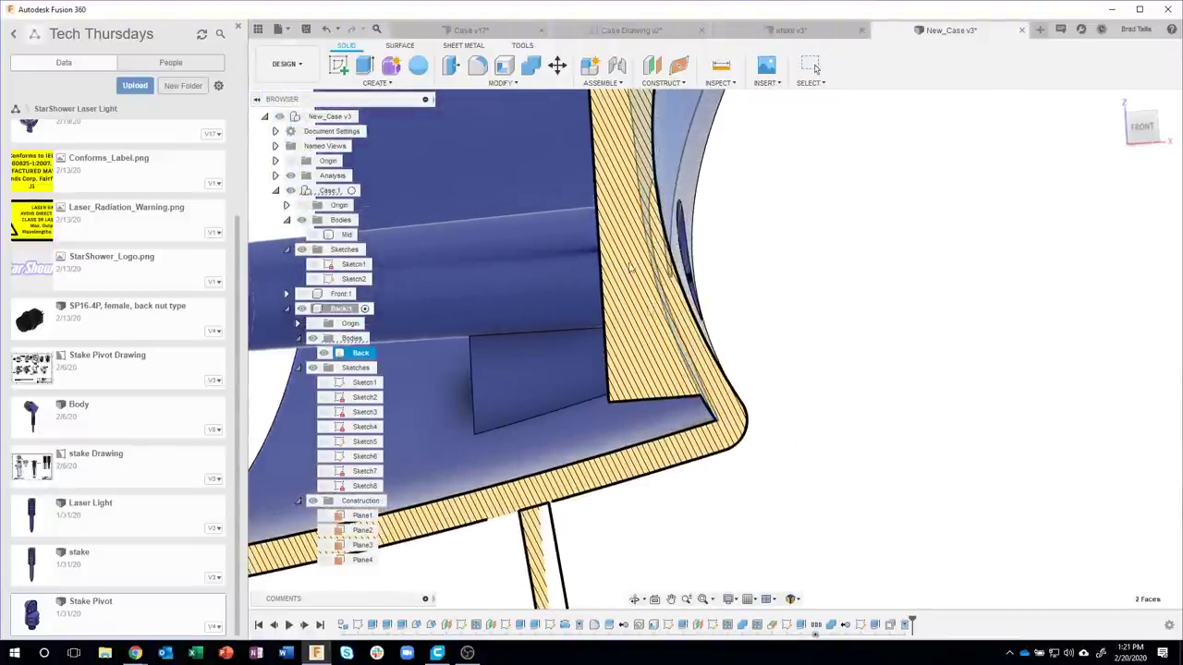
middle_click_drag(946, 401, 952, 388, "shift")
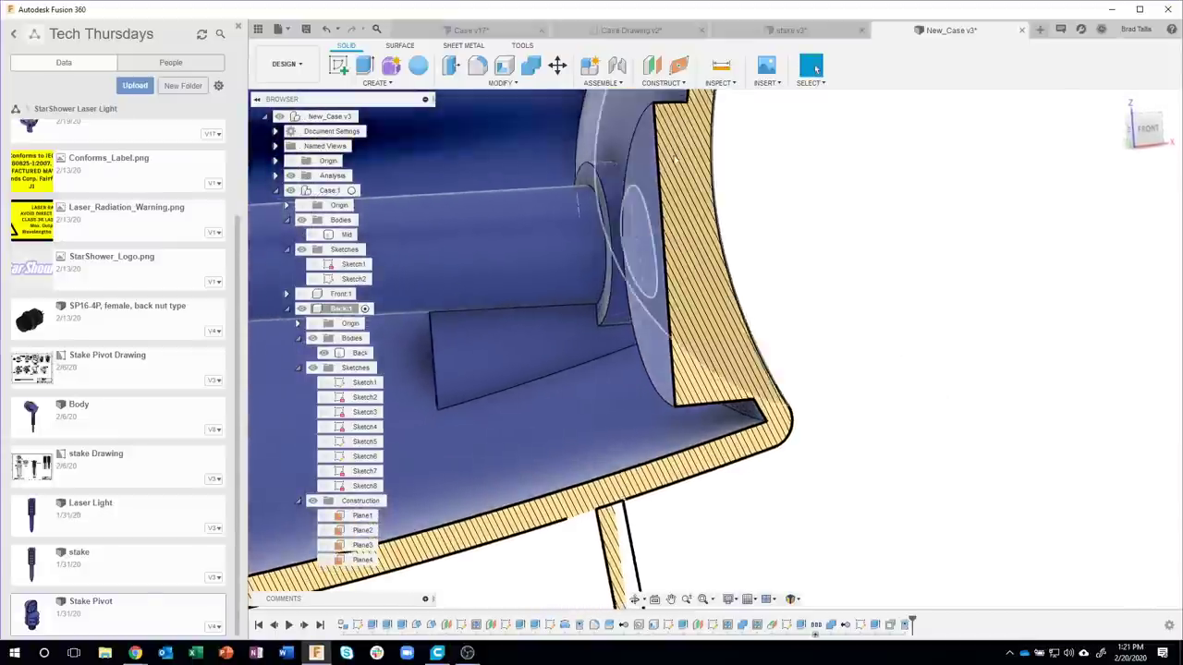
middle_click_drag(674, 159, 706, 262, "shift")
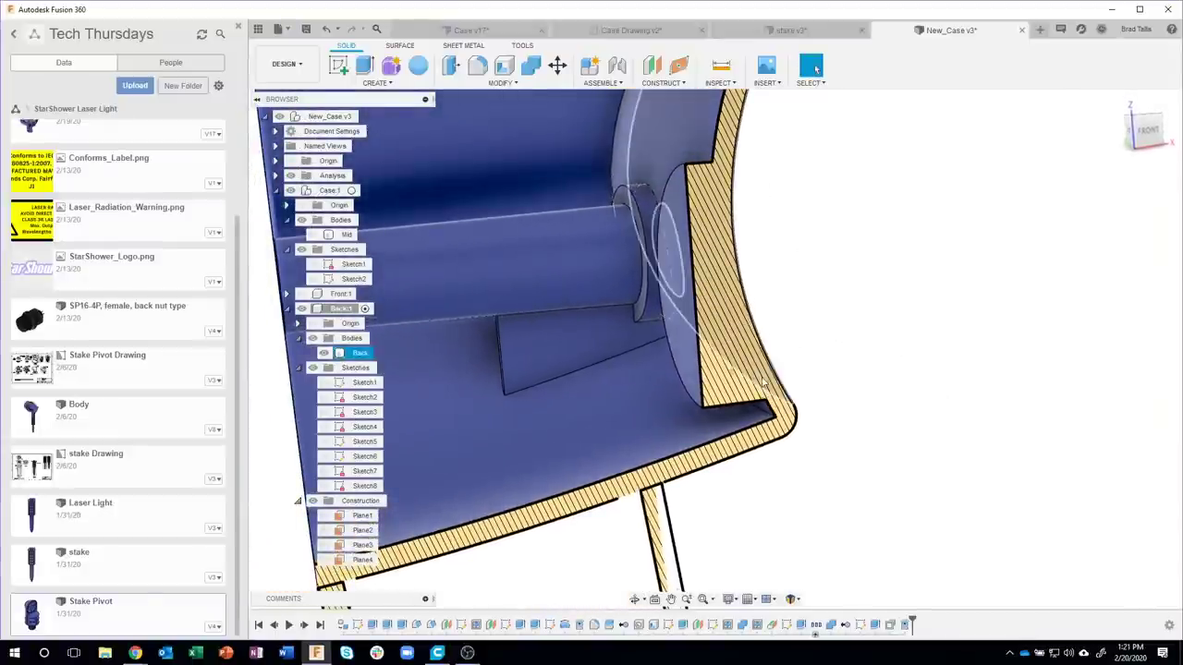
mouse_move(714, 258)
middle_mouse_down("shift")
mouse_move(360, 235)
mouse_move(305, 184)
middle_mouse_up("shift")
- Hide the section analysis and cut the Sketch8 circle 0.423 in into the back's end face
left_click(290, 175)
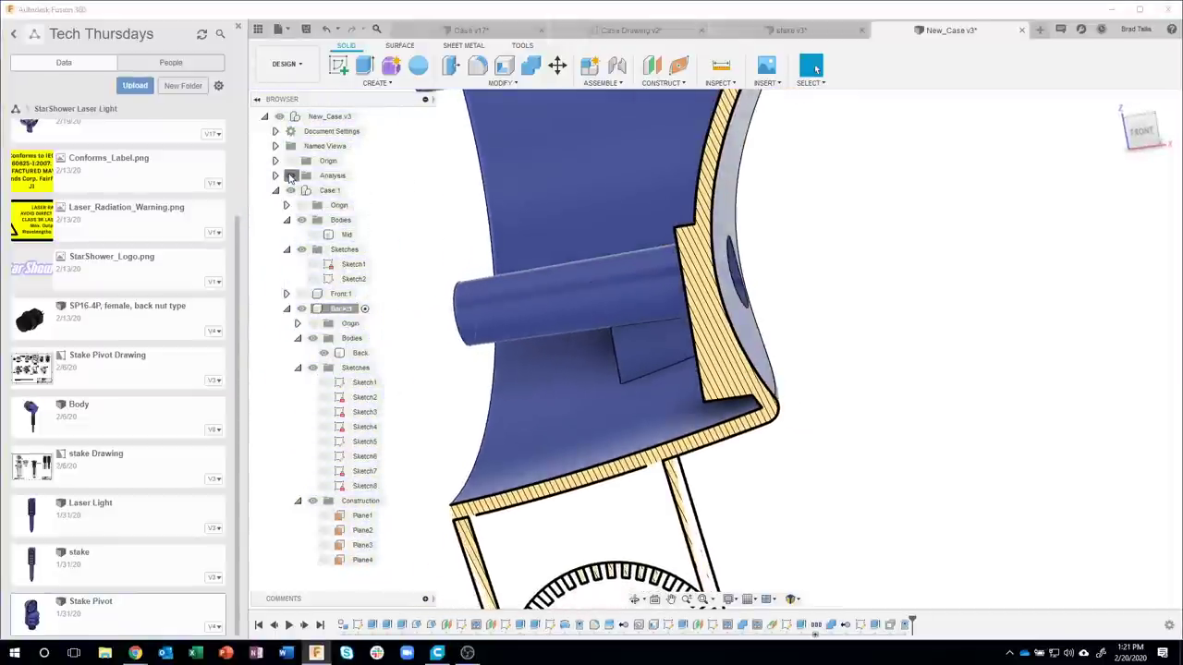
middle_click_drag(1013, 483, 444, 536, "shift")
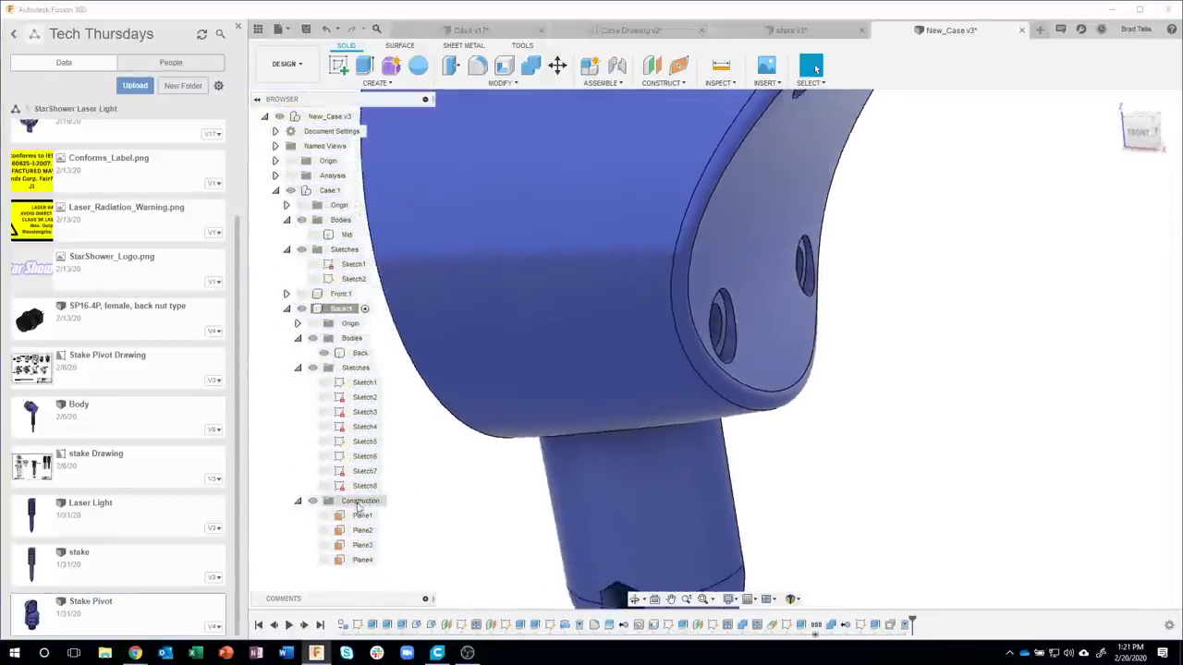
middle_click_drag(335, 490, 787, 293, "shift")
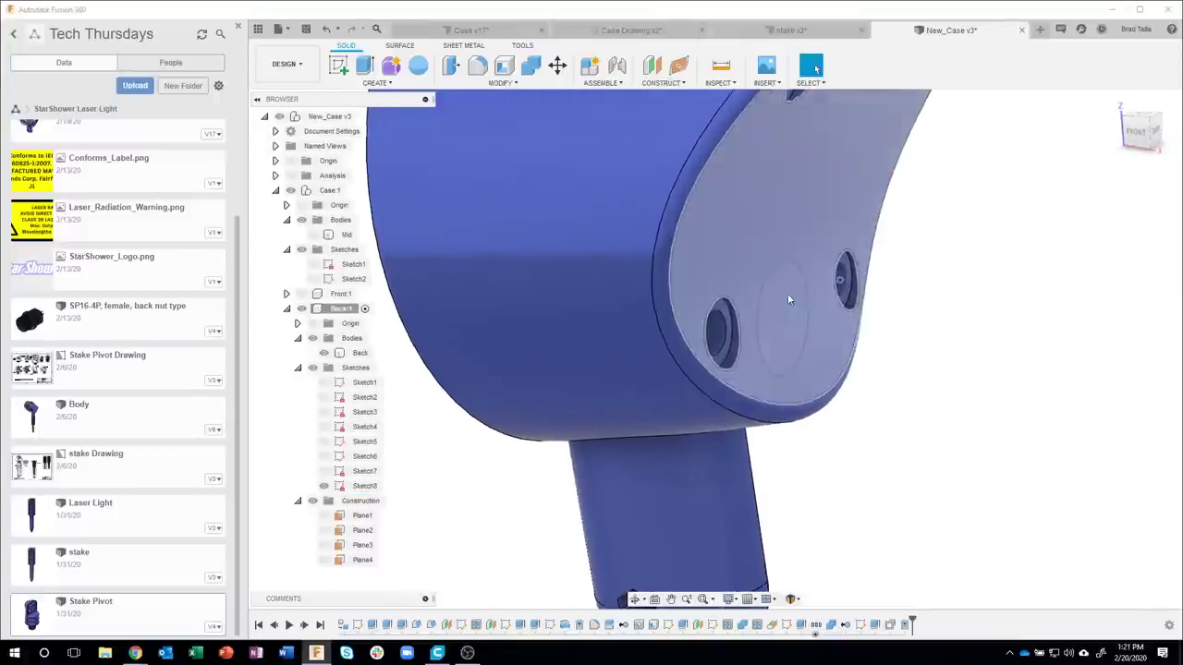
left_click(787, 296)
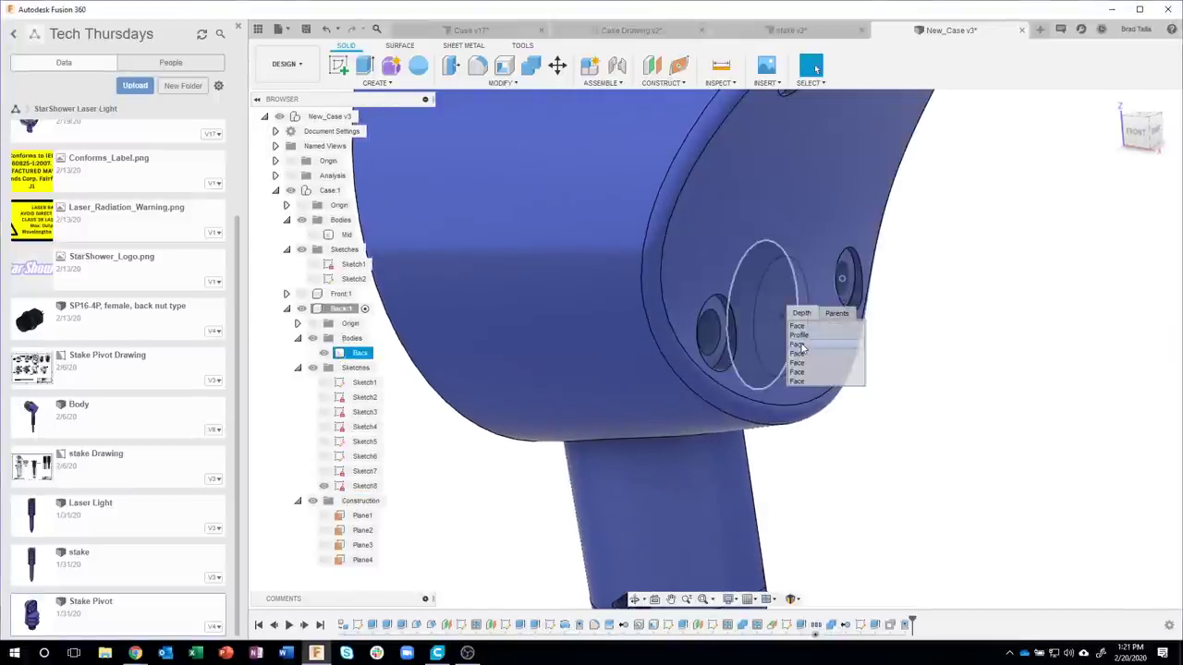
left_click(798, 334)
right_click(790, 293)
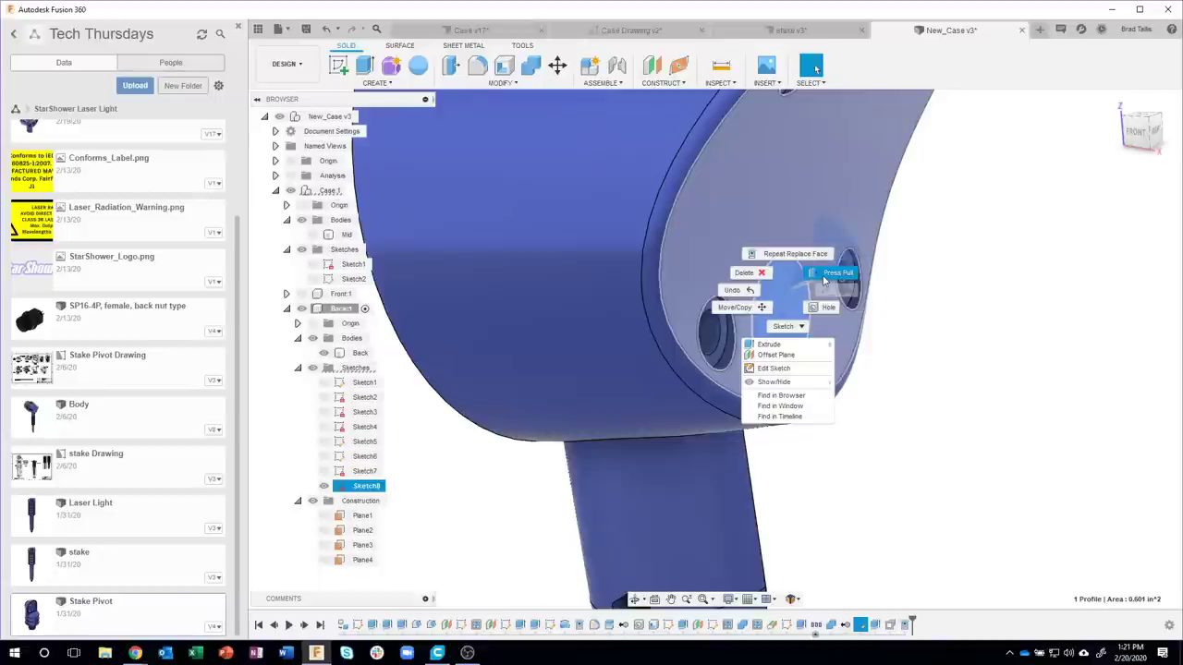
left_click(825, 275)
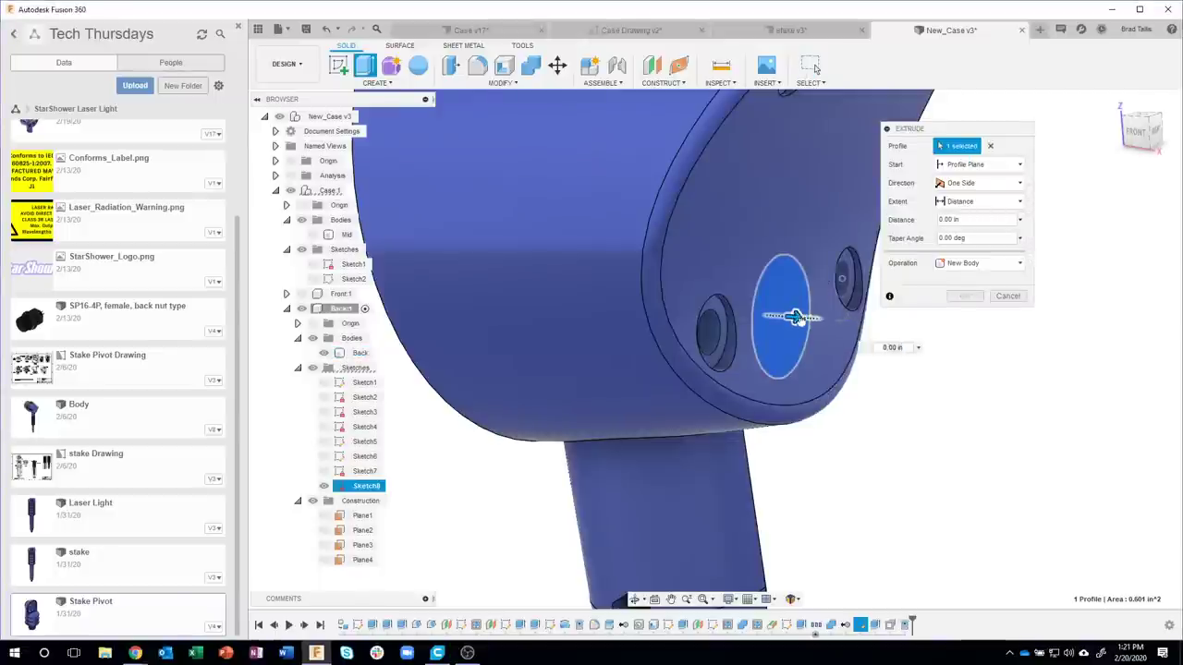
left_click_drag(847, 338, 839, 317)
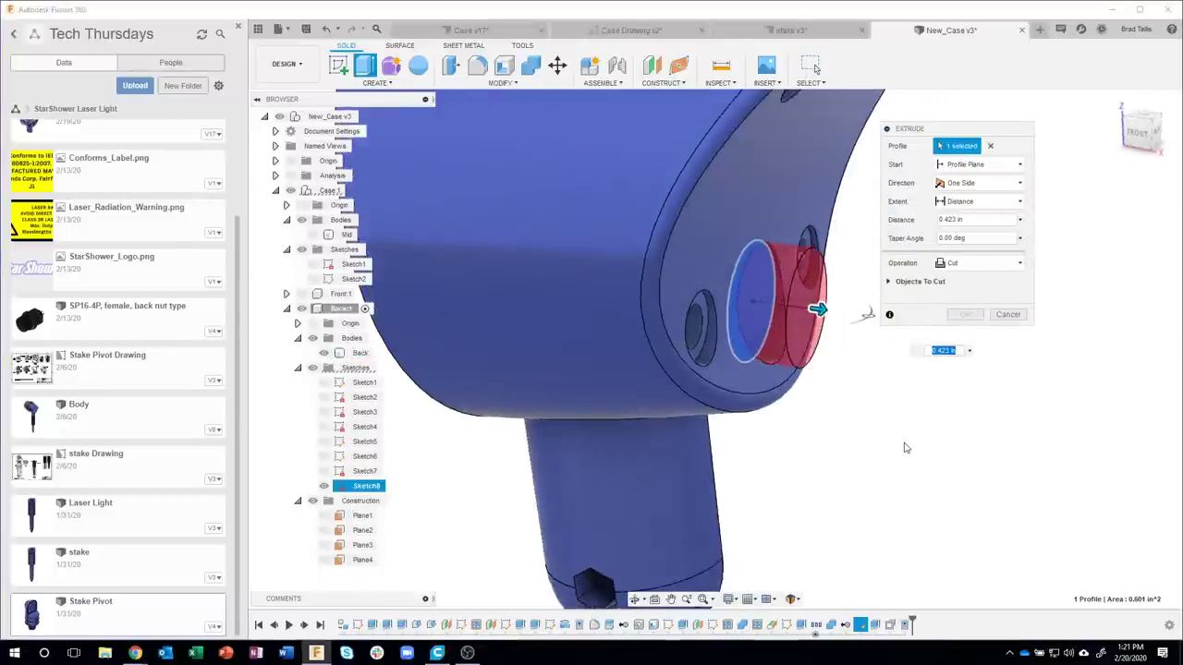
middle_click_drag(819, 312, 972, 319, "shift")
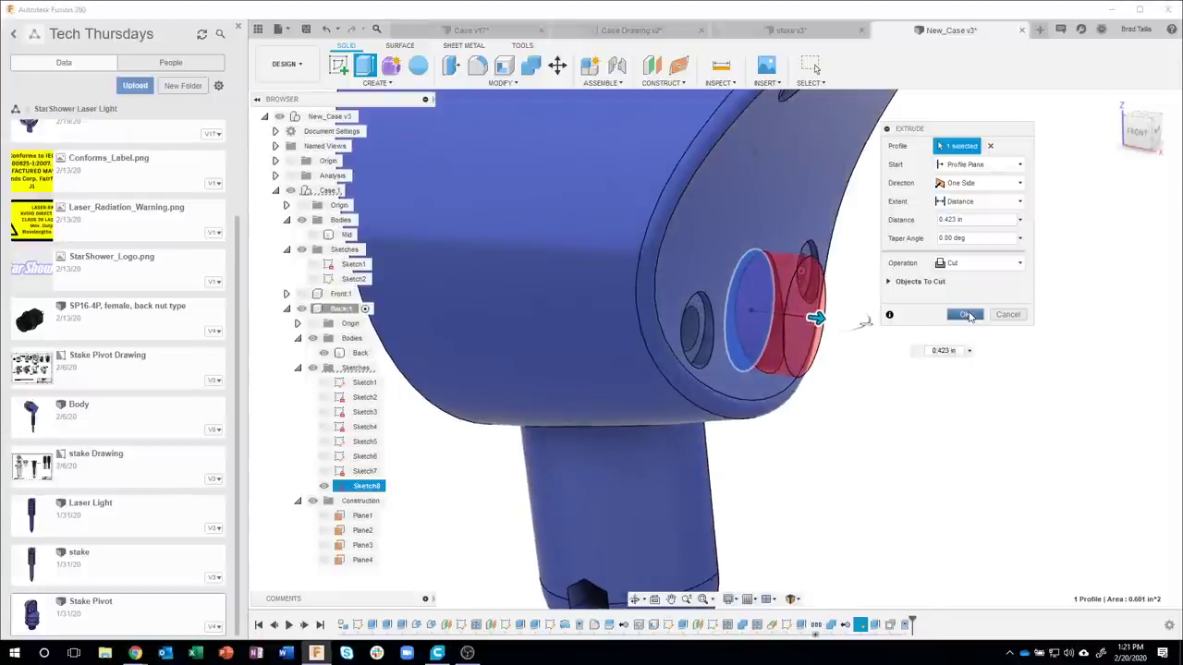
left_click(966, 315)
middle_click_drag(956, 494, 294, 179, "shift")
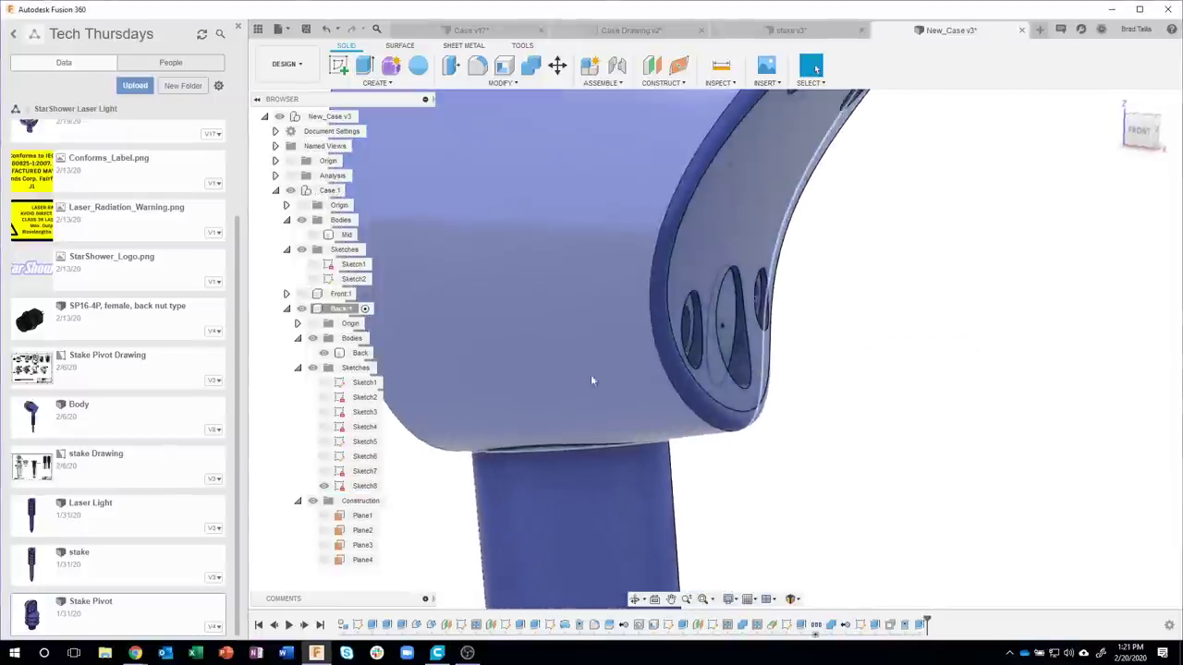
left_click(291, 176)
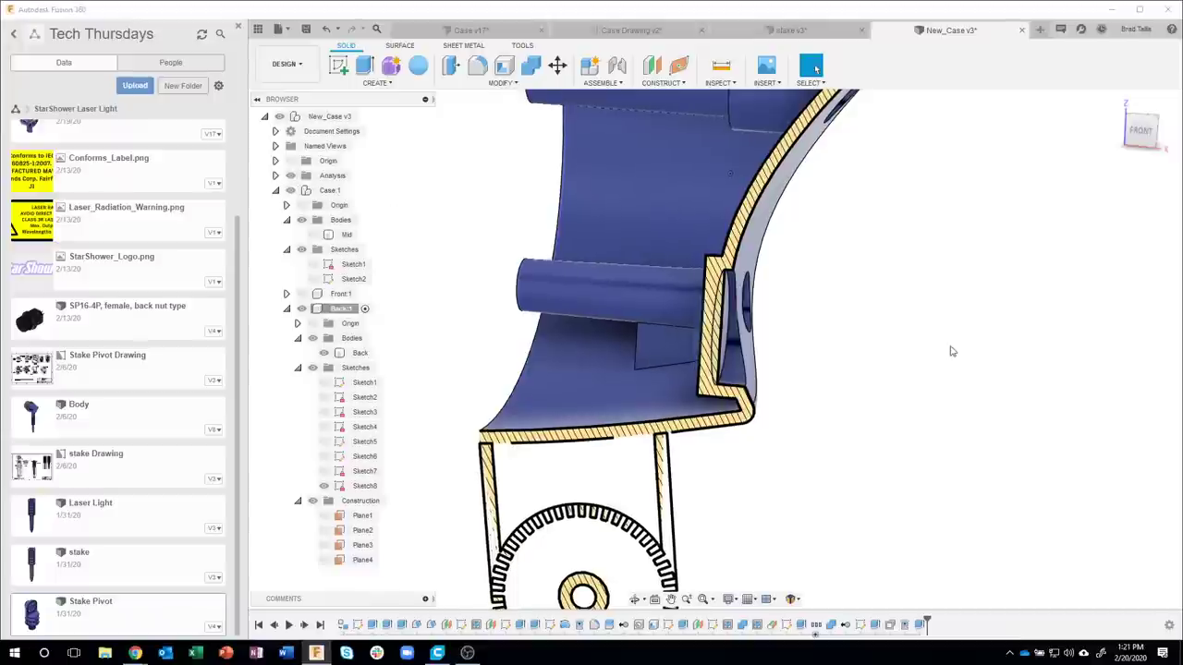
mouse_move(950, 348)
middle_mouse_down("shift")
mouse_move(978, 263)
mouse_move(766, 309)
mouse_move(897, 256)
middle_mouse_up("shift")
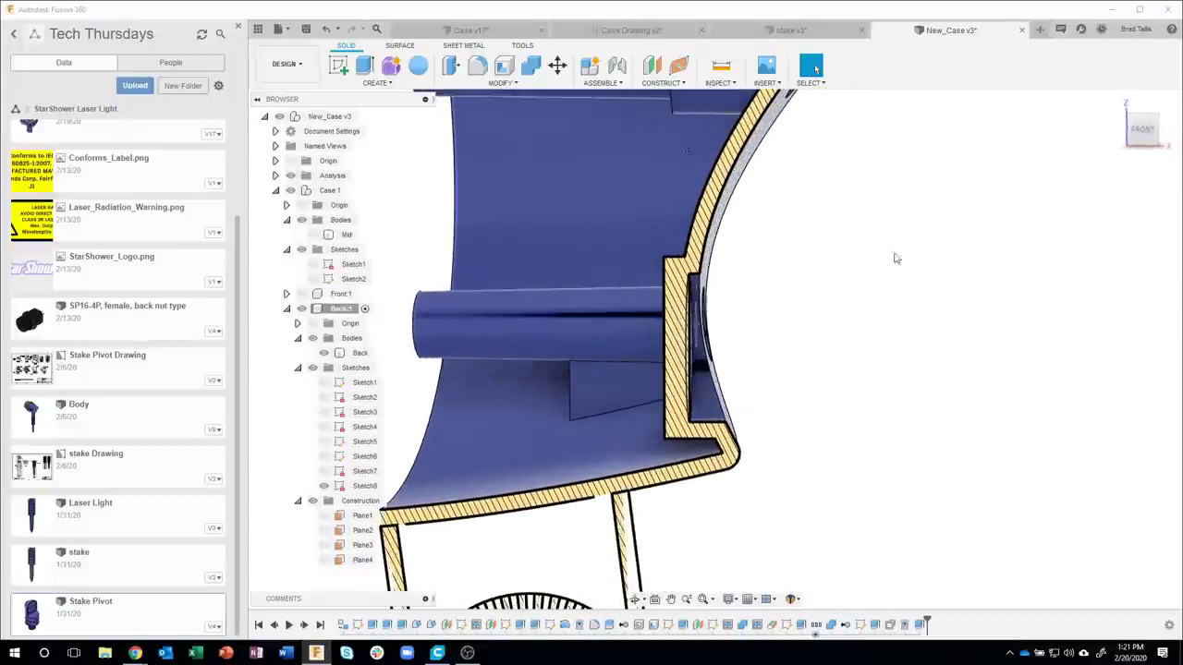
middle_click_drag(709, 275, 695, 283, "shift")
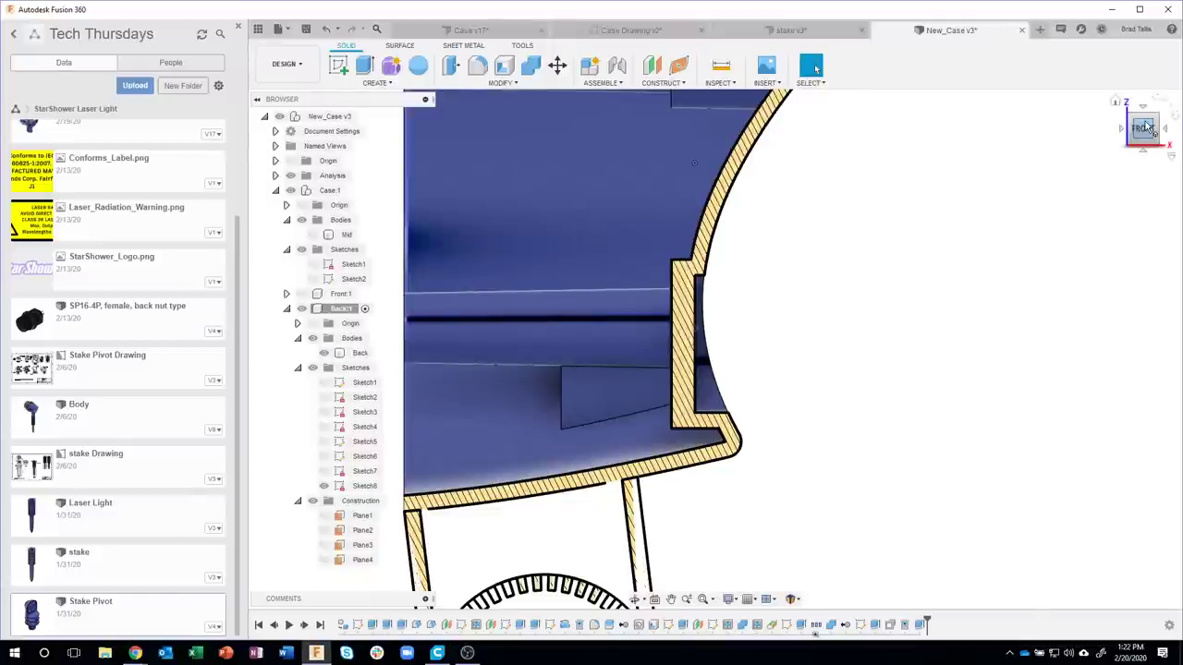
left_click(290, 176)
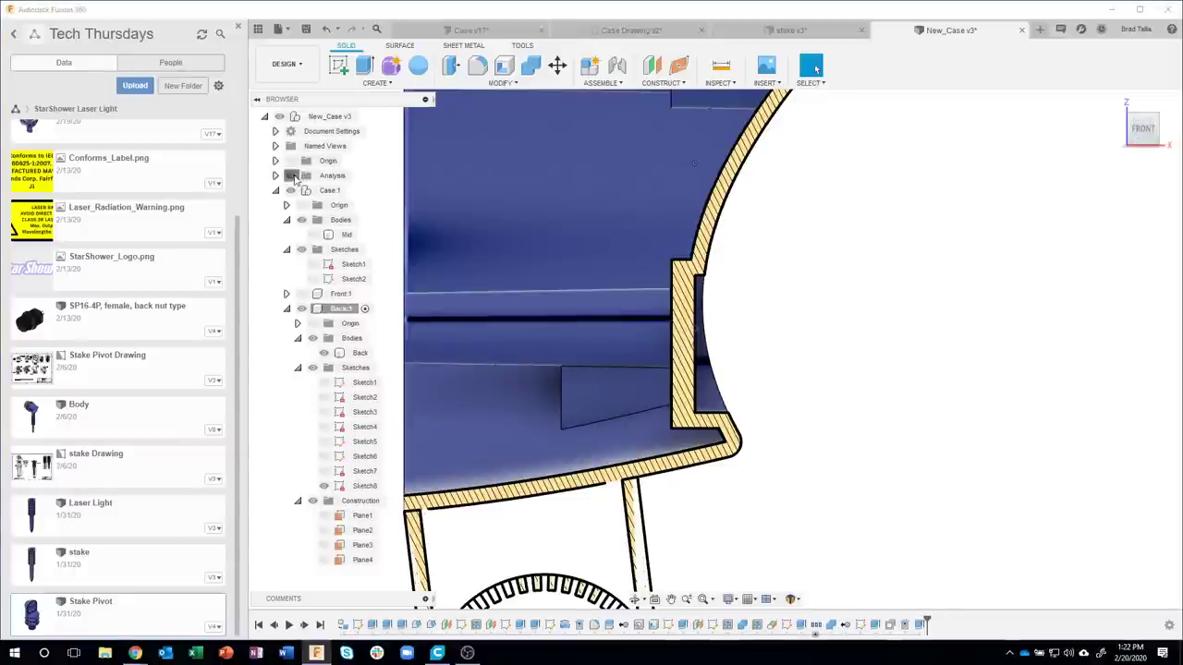
mouse_move(825, 390)
middle_mouse_down("shift")
mouse_move(858, 397)
mouse_move(905, 375)
mouse_move(434, 501)
mouse_move(703, 331)
middle_mouse_up("shift")
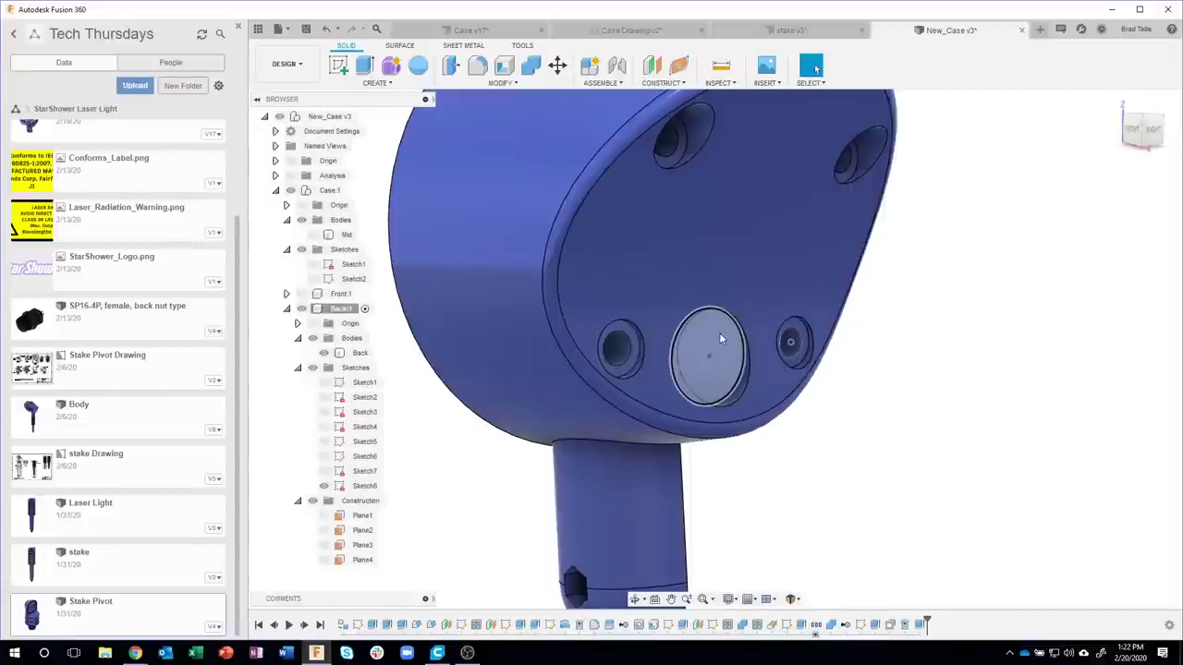
- Place a default hole at the centre of the round recess face
left_click(720, 339)
right_click(721, 339)
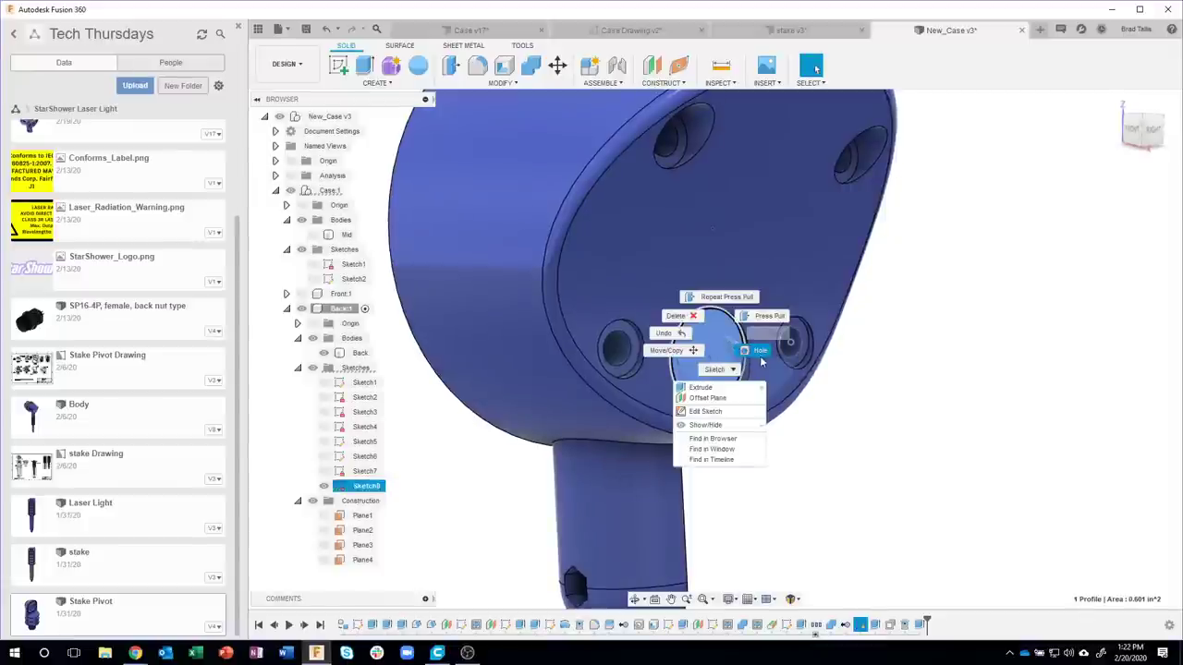
key("Escape")
left_click(765, 349)
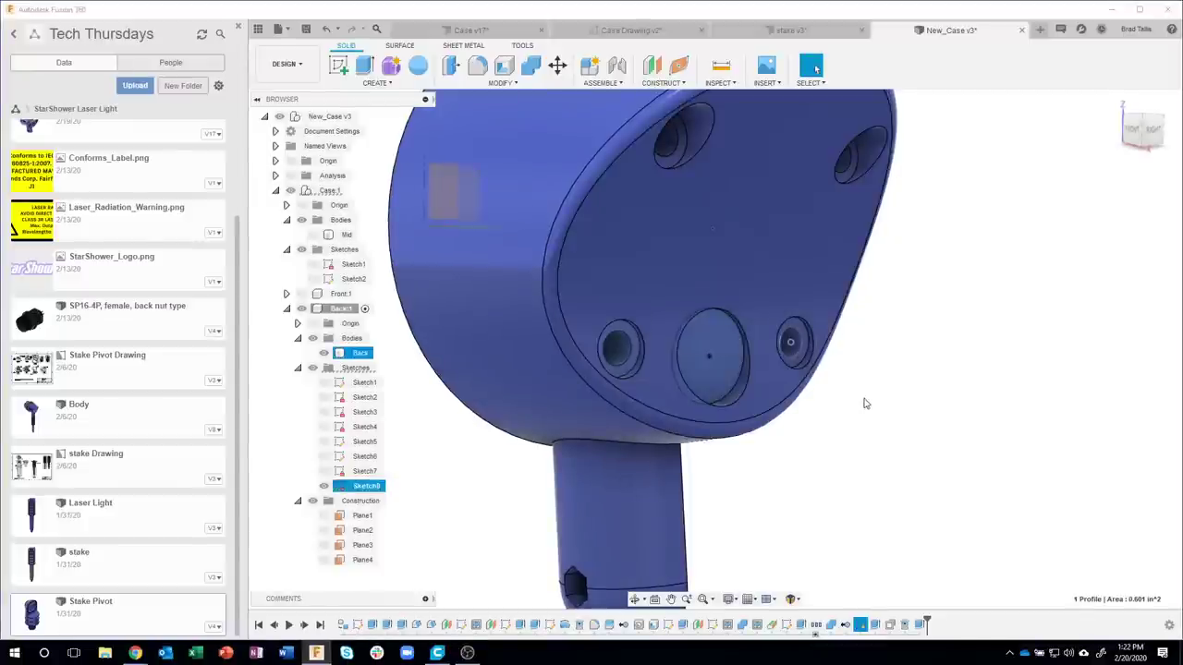
scroll(763, 426, "up", 3)
key("h")
left_click(689, 301)
type("3")
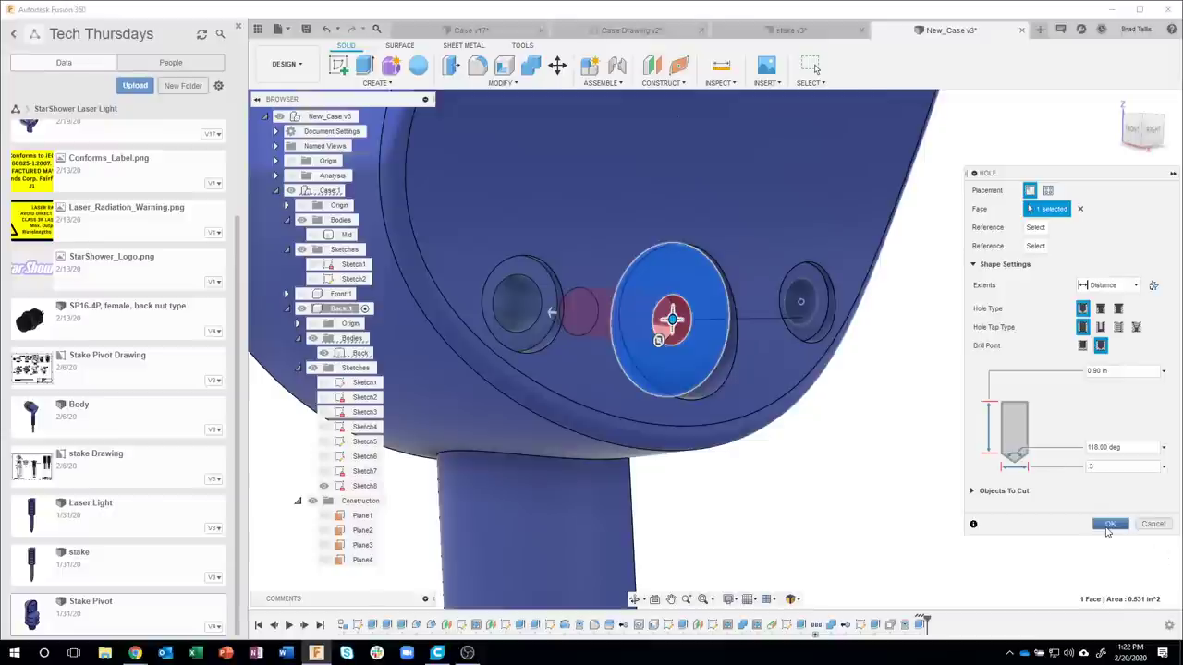
left_click(1108, 529)
mouse_move(975, 517)
middle_mouse_down("shift")
mouse_move(619, 523)
mouse_move(858, 452)
mouse_move(871, 267)
mouse_move(988, 351)
mouse_move(992, 469)
mouse_move(921, 510)
mouse_move(848, 509)
mouse_move(920, 510)
middle_mouse_up("shift")
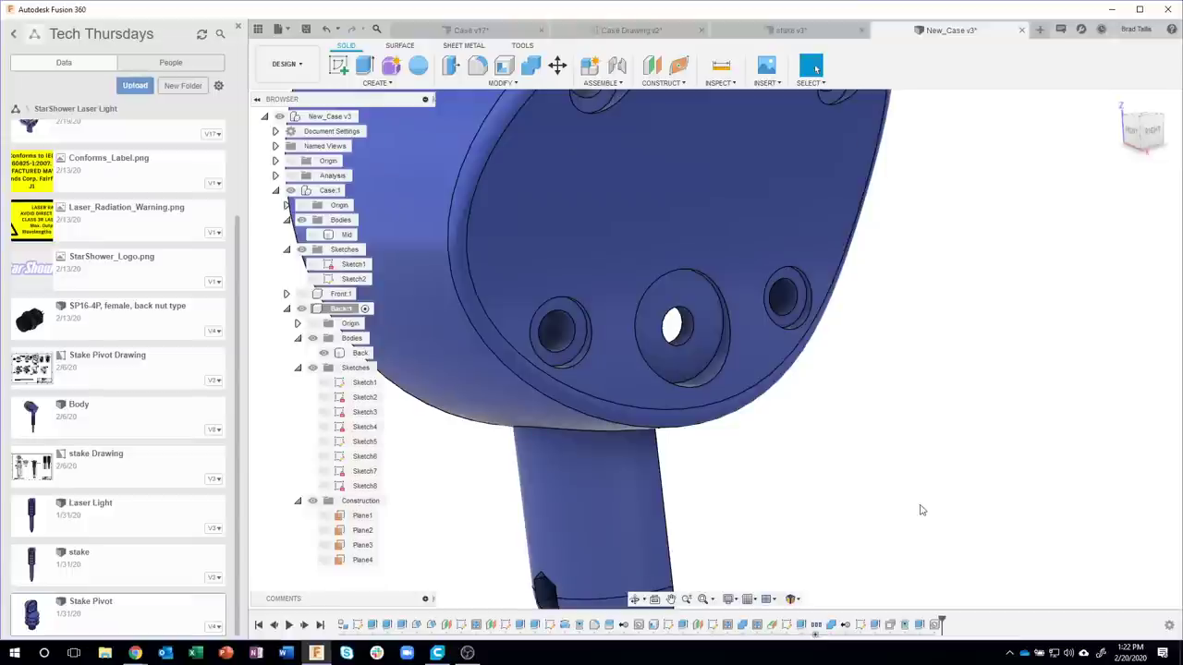
- Orbit to review the case side, then show options for the SP16-4P connector in the Data panel
mouse_move(781, 368)
middle_mouse_down("shift")
mouse_move(619, 395)
mouse_move(518, 379)
middle_mouse_up("shift")
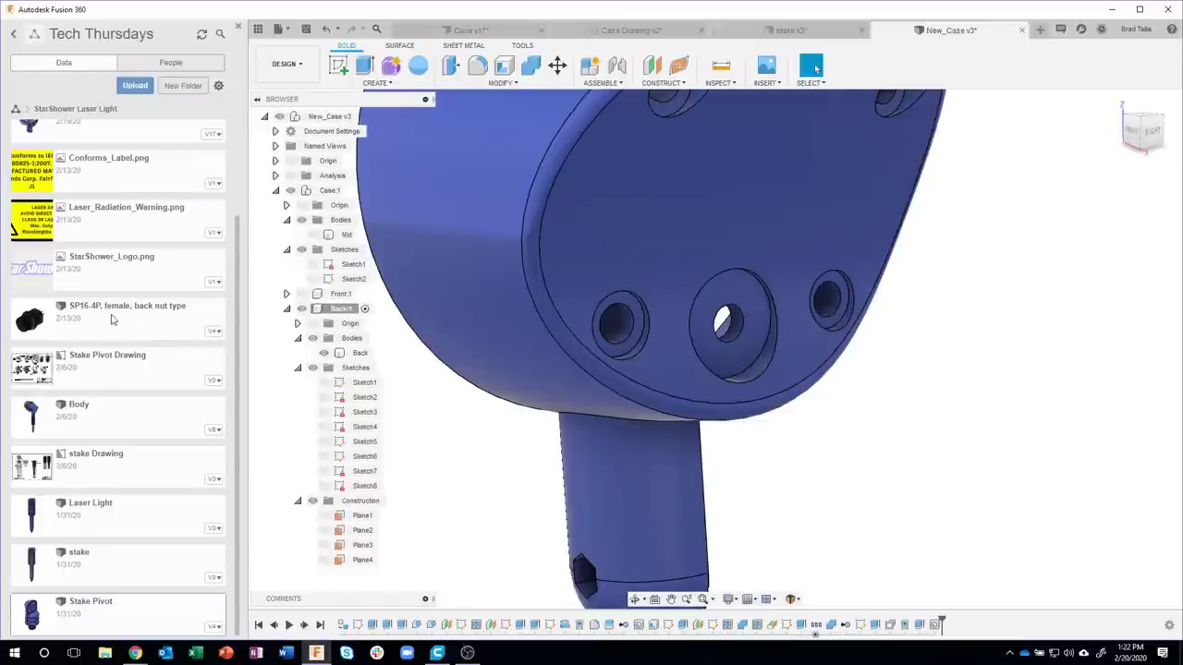
right_click(106, 317)
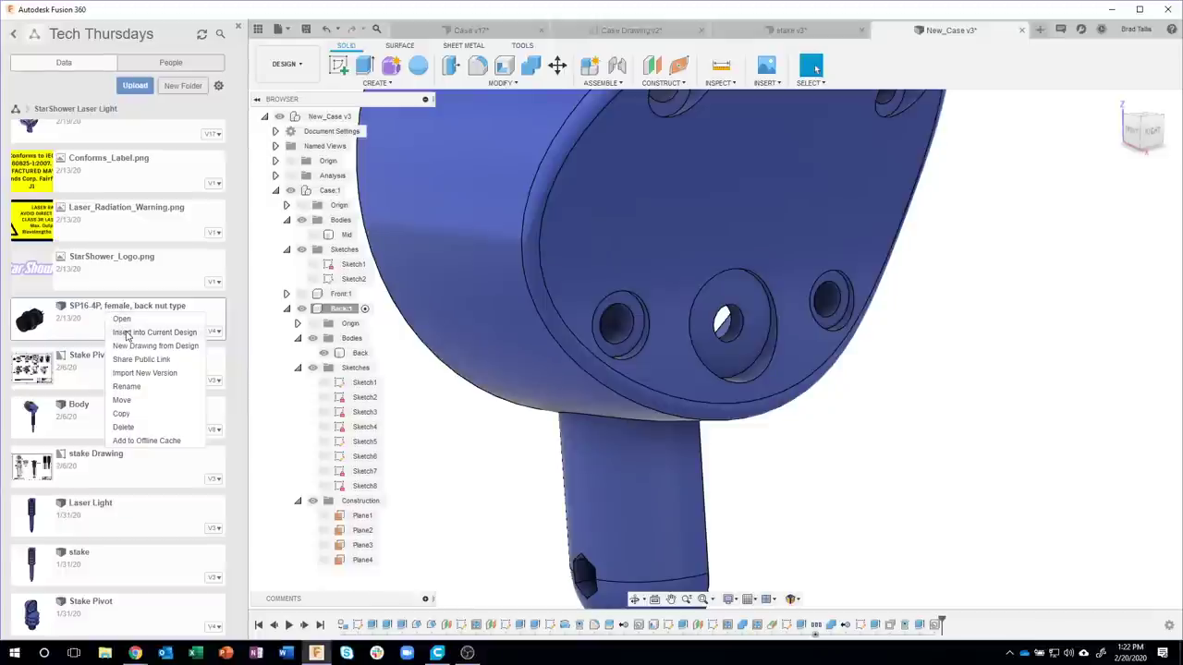
- Insert the SP16-4P connector and drag it down beside the case's back face
left_click(127, 334)
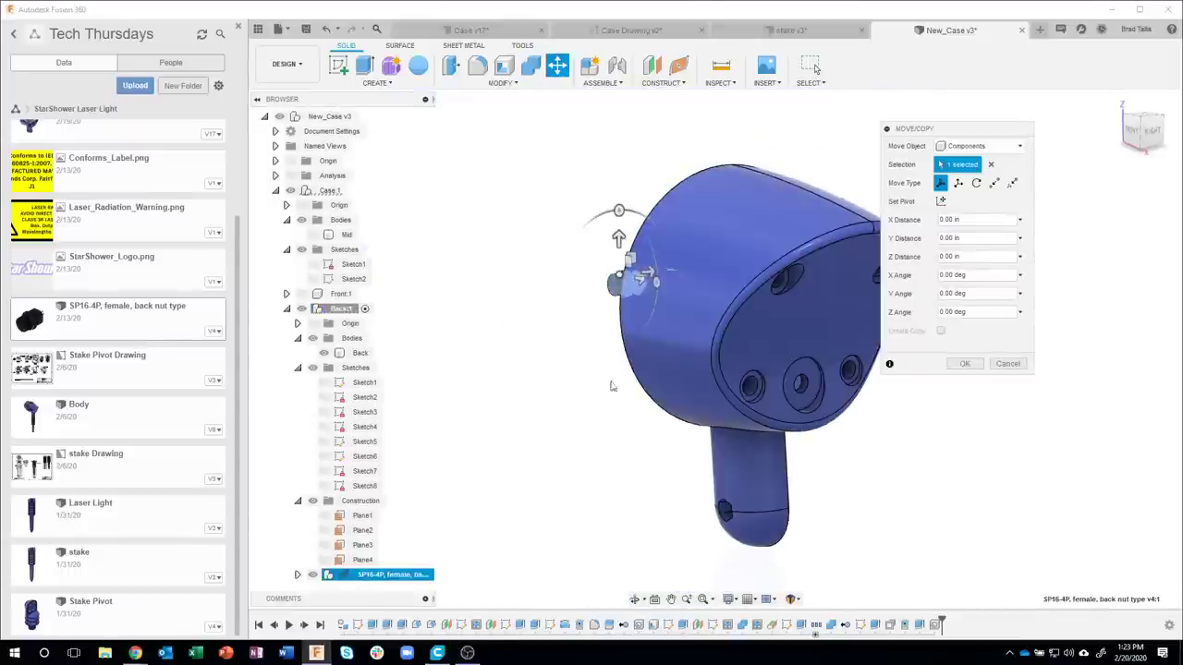
mouse_move(629, 289)
middle_mouse_down("shift")
mouse_move(595, 360)
mouse_move(626, 223)
middle_mouse_up("shift")
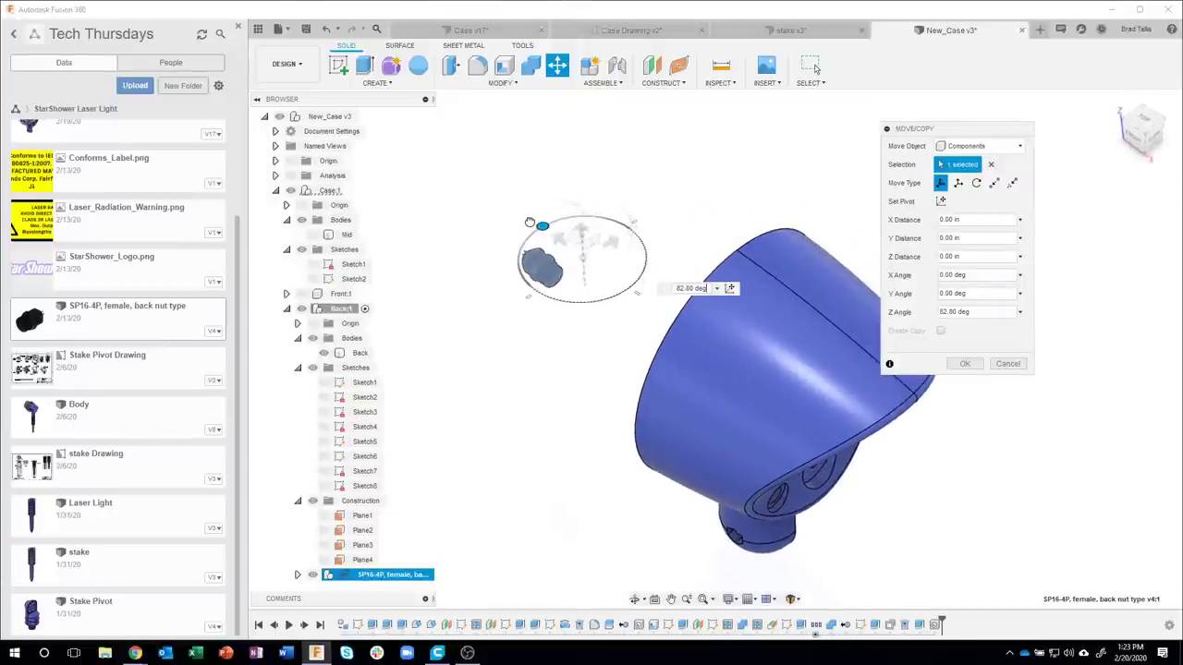
middle_click_drag(617, 317, 549, 229, "shift")
mouse_move(630, 290)
left_mouse_down()
mouse_move(943, 490)
mouse_move(949, 473)
left_mouse_up()
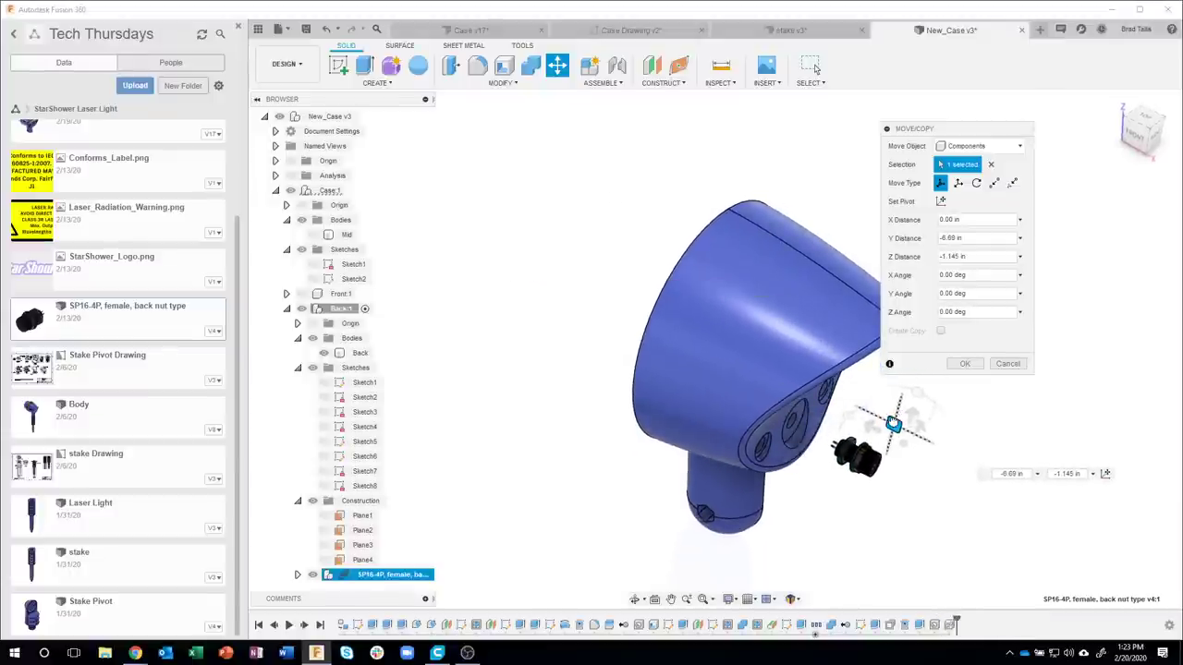
middle_click_drag(949, 473, 766, 428, "shift")
scroll(766, 428, "up", 5)
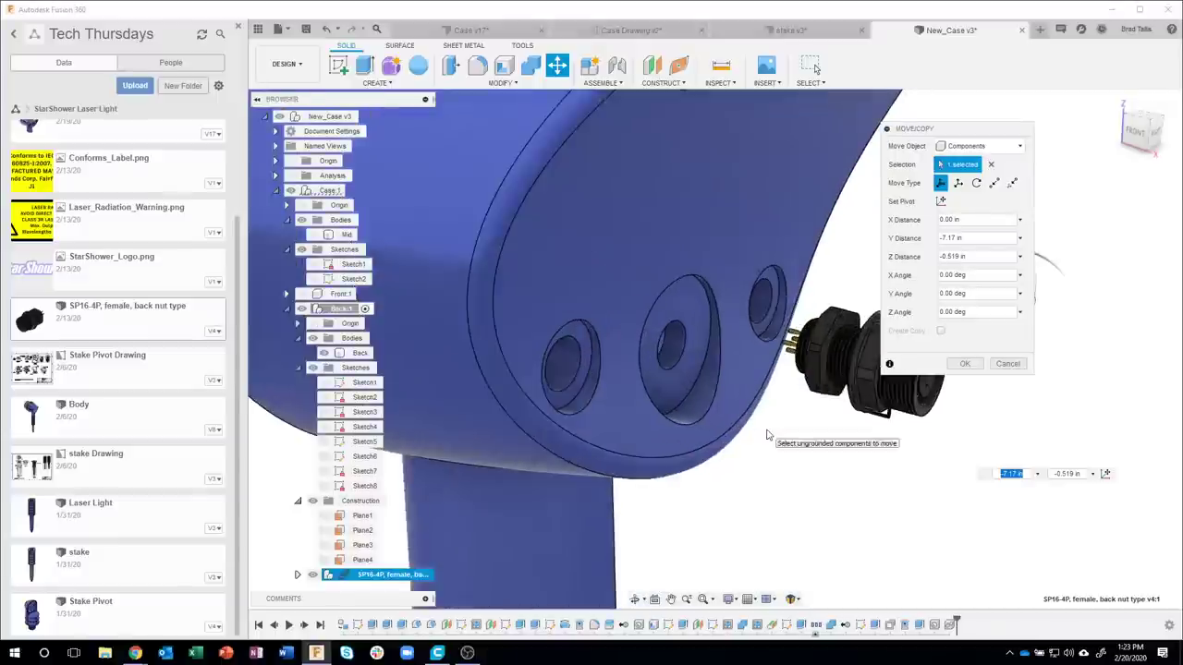
scroll(896, 239, "up", 3)
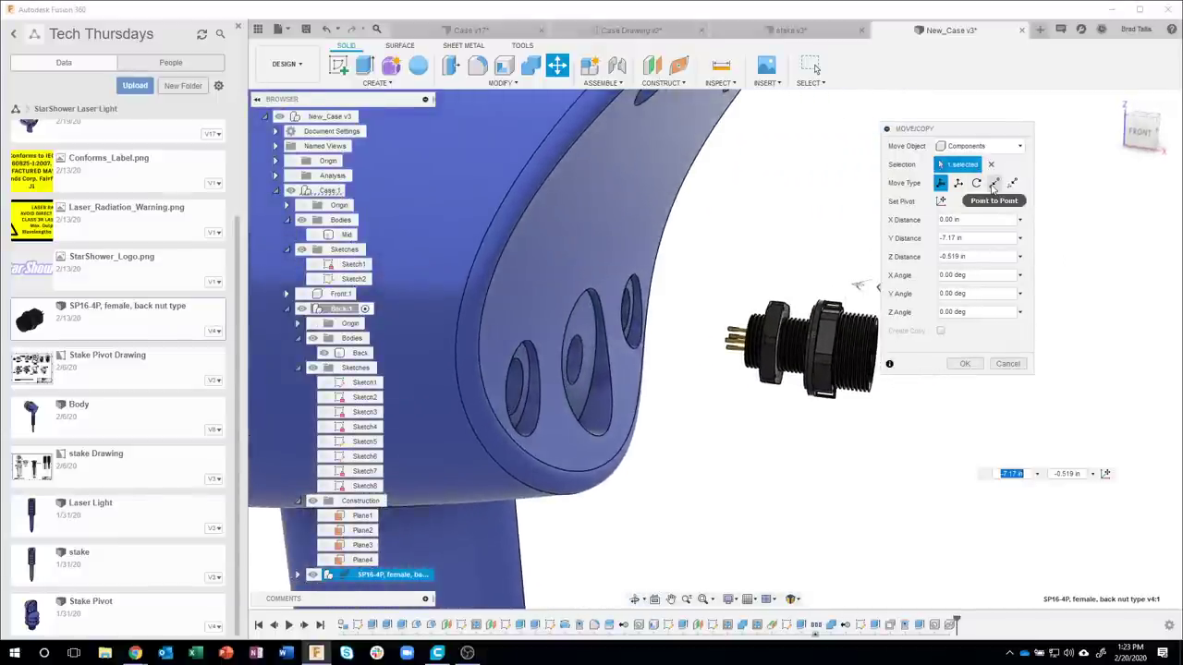
- Move the connector point to point, from its rim to the centre hole's edge
left_click(993, 184)
scroll(796, 353, "up", 3)
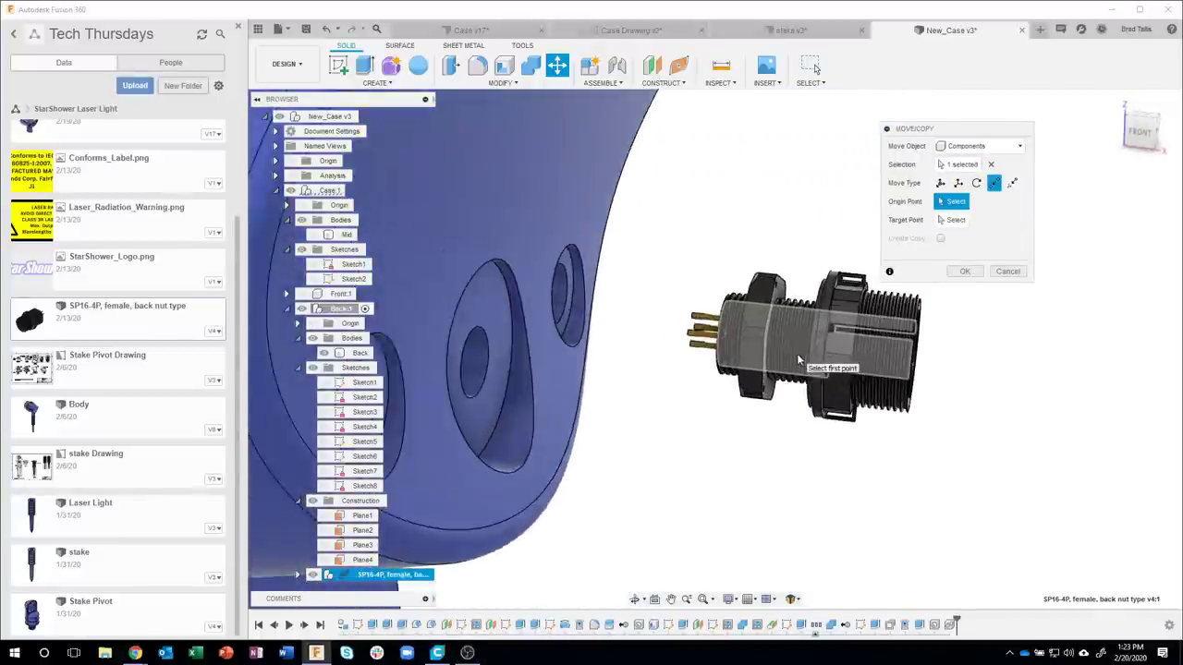
scroll(807, 310, "up", 3)
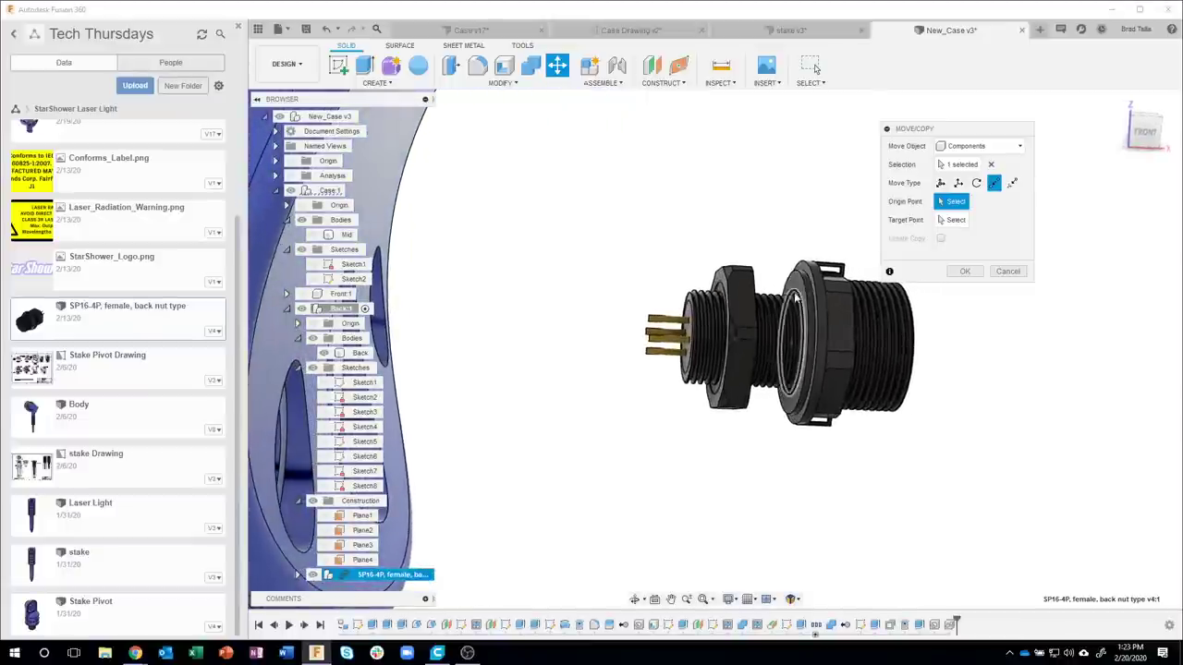
middle_click_drag(819, 443, 790, 286, "shift")
scroll(798, 300, "up", 2)
scroll(798, 291, "up", 2)
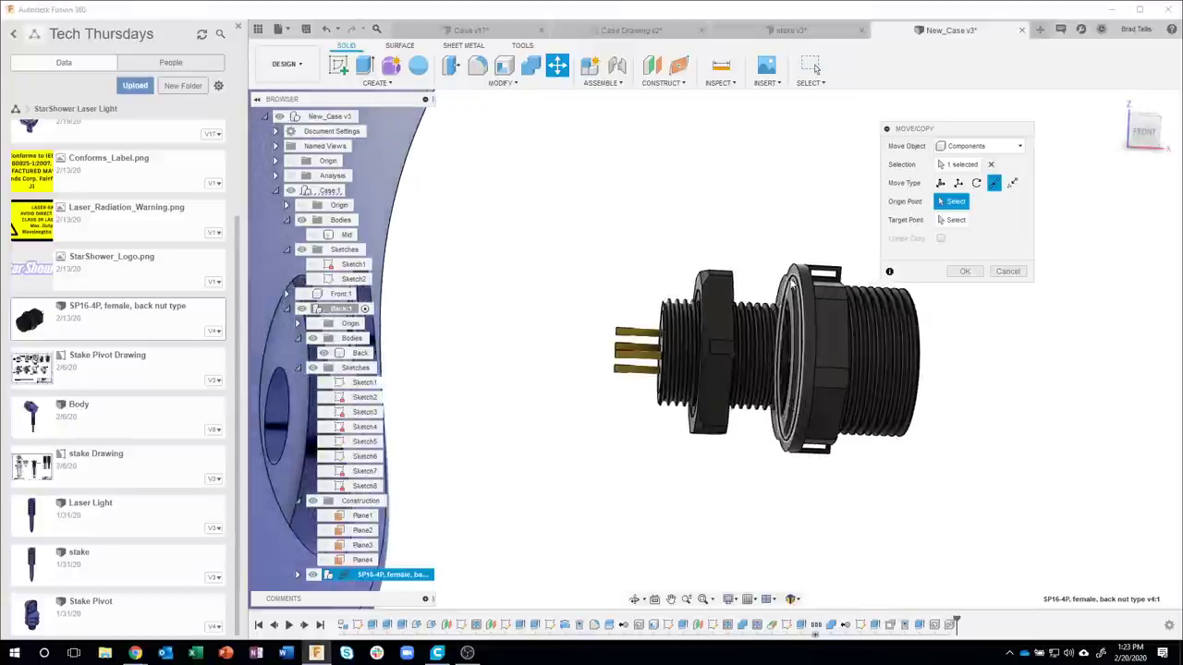
left_click(797, 292)
mouse_move(797, 294)
middle_mouse_down("shift")
mouse_move(634, 434)
mouse_move(478, 370)
middle_mouse_up("shift")
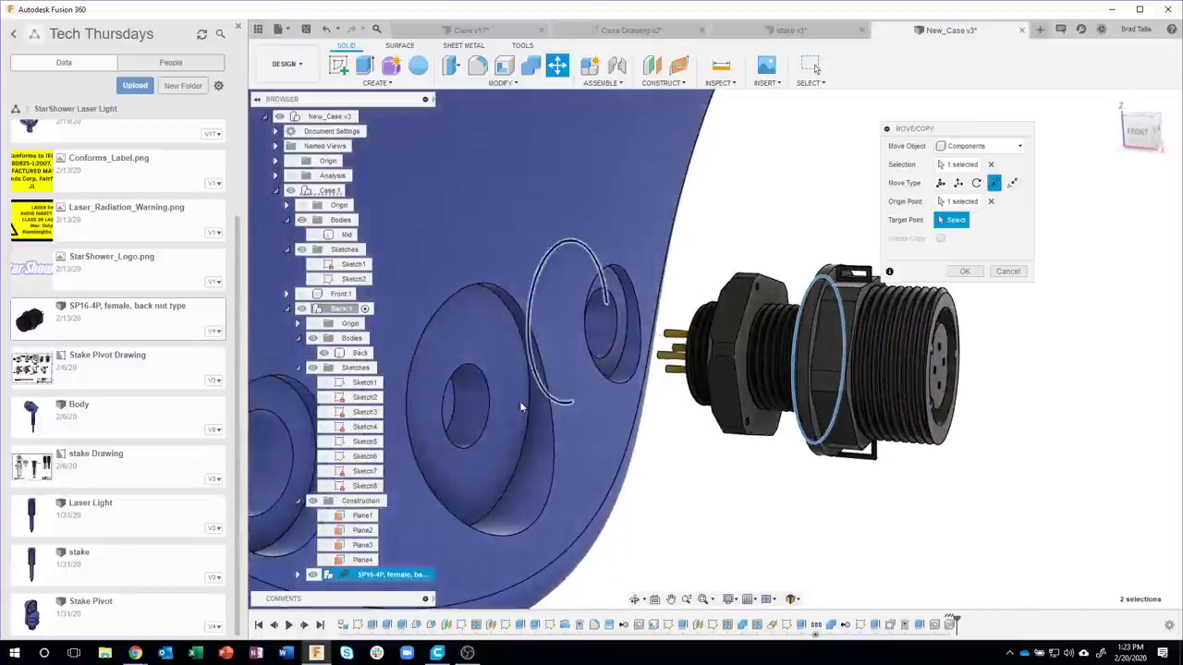
left_click(478, 370)
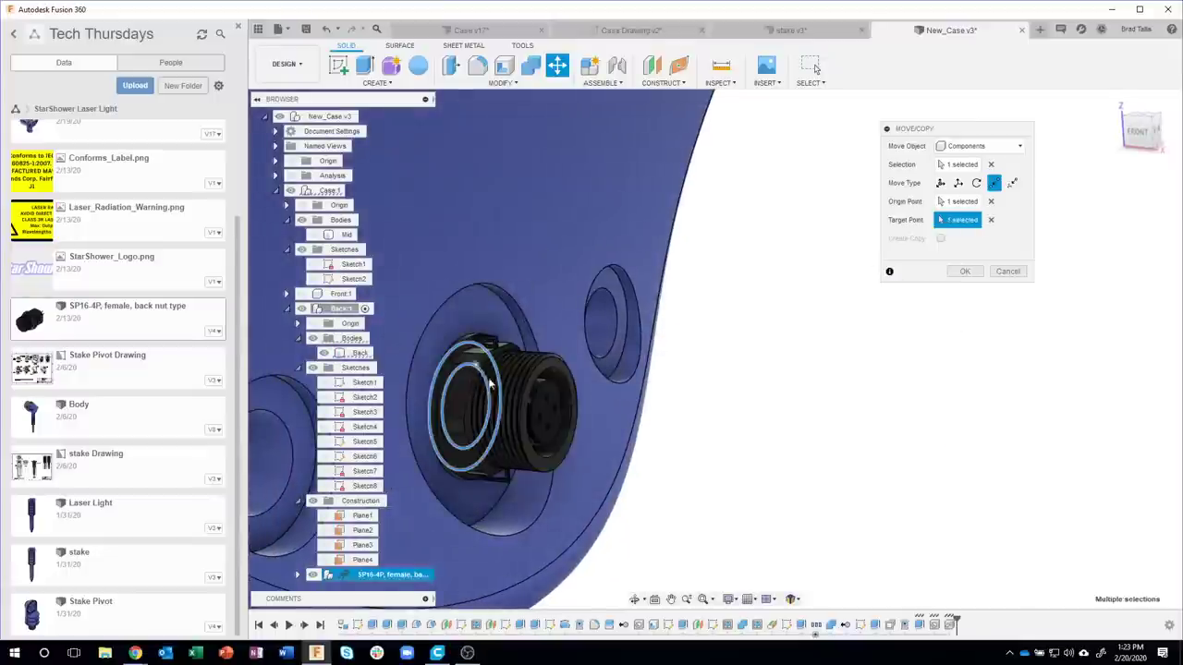
left_click(963, 271)
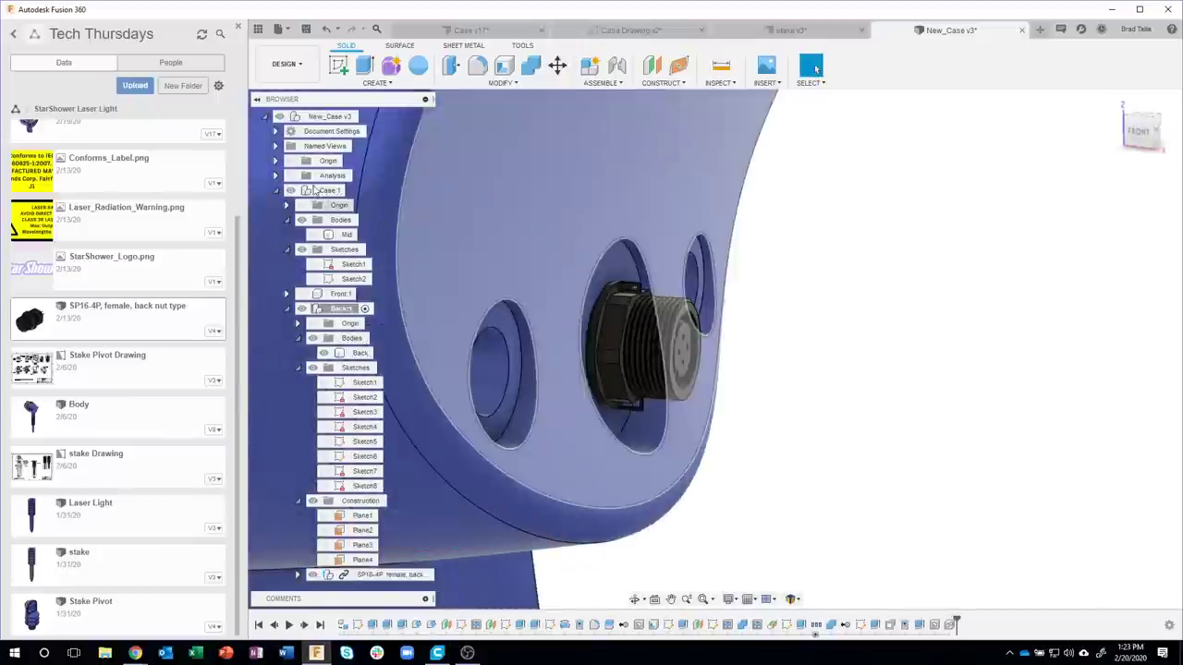
middle_click_drag(804, 500, 292, 177, "shift")
left_click(291, 176)
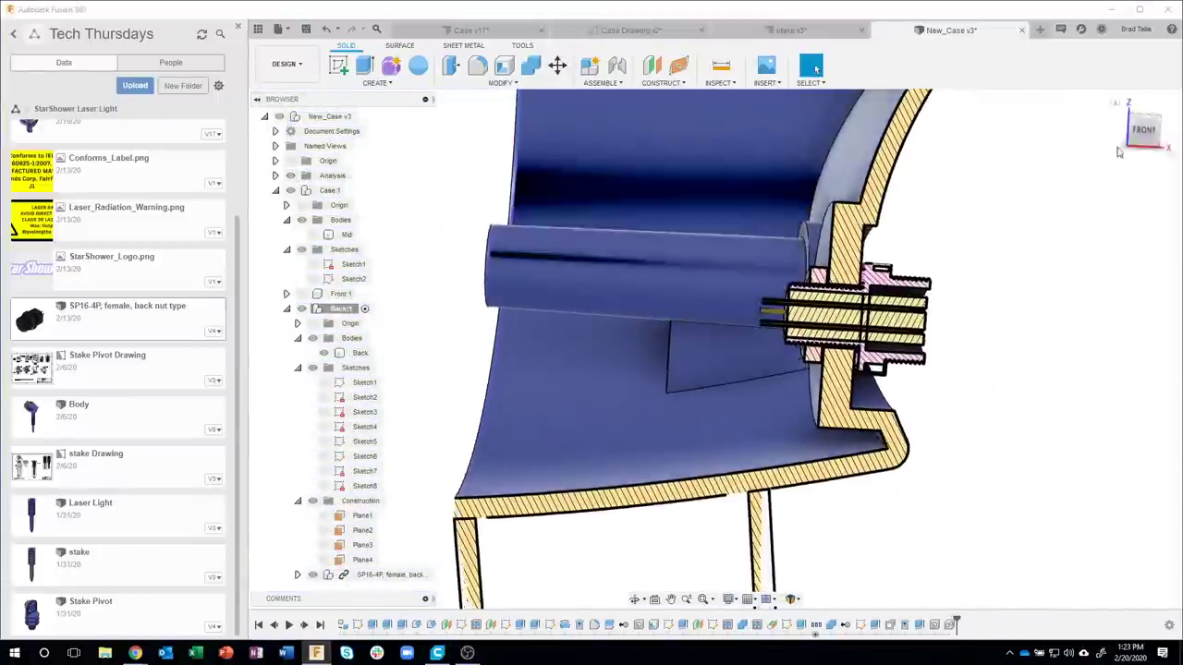
scroll(902, 251, "up", 1)
scroll(903, 251, "up", 2)
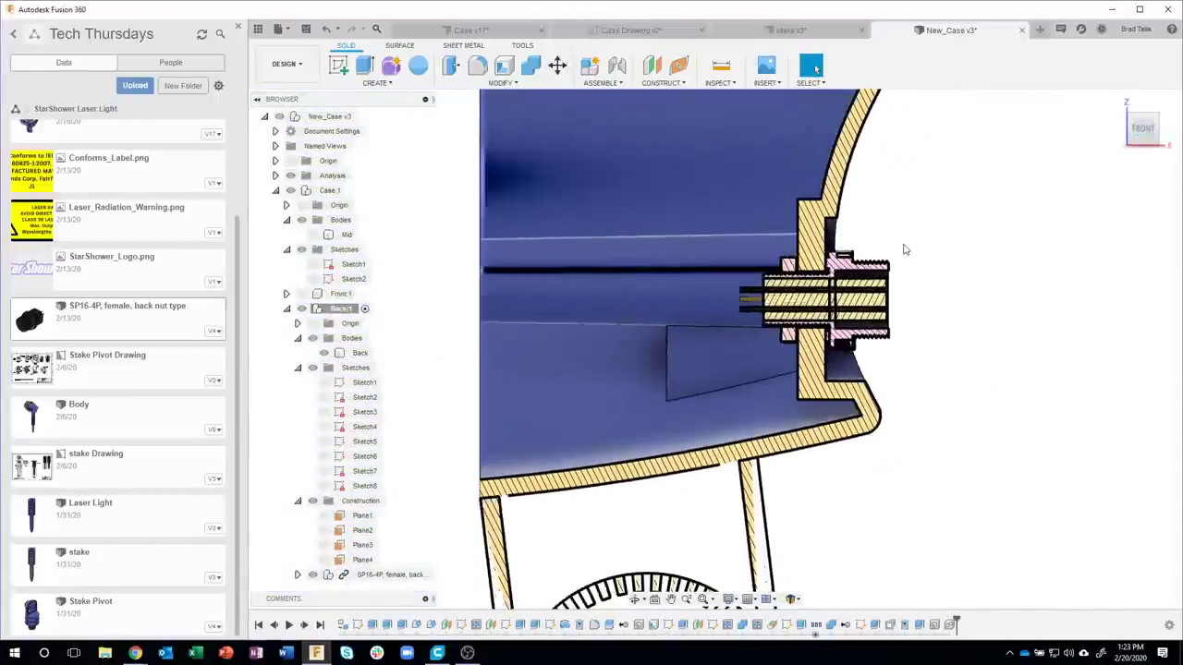
scroll(900, 263, "up", 3)
scroll(898, 268, "up", 2)
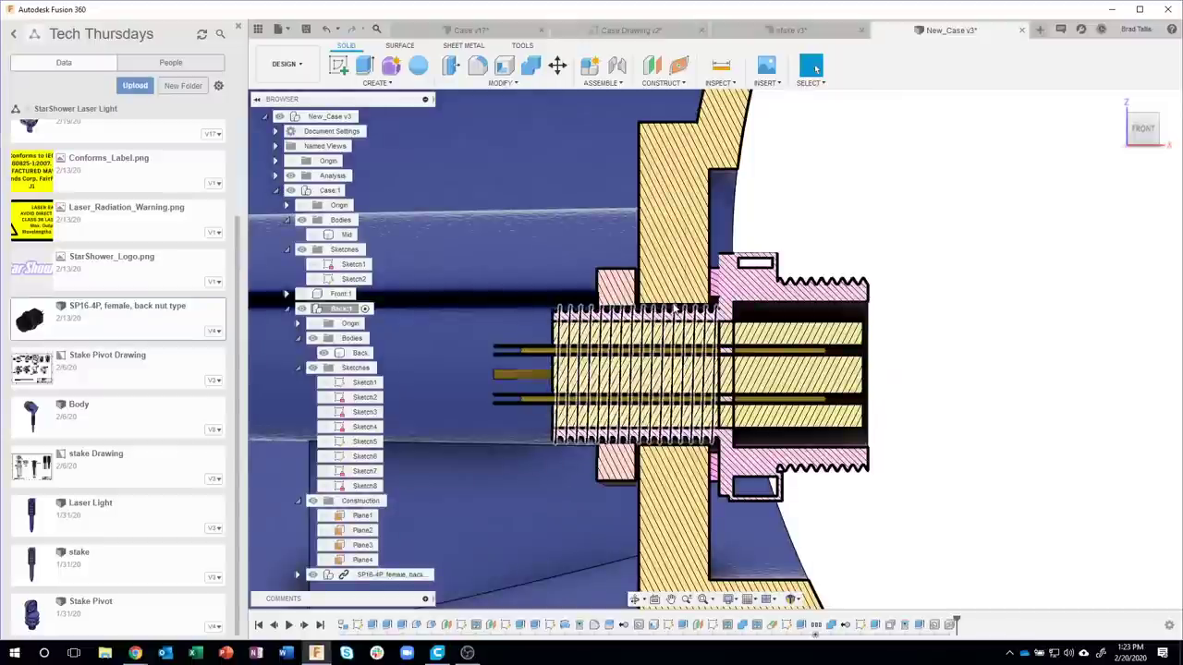
left_click(676, 310)
left_click(617, 286)
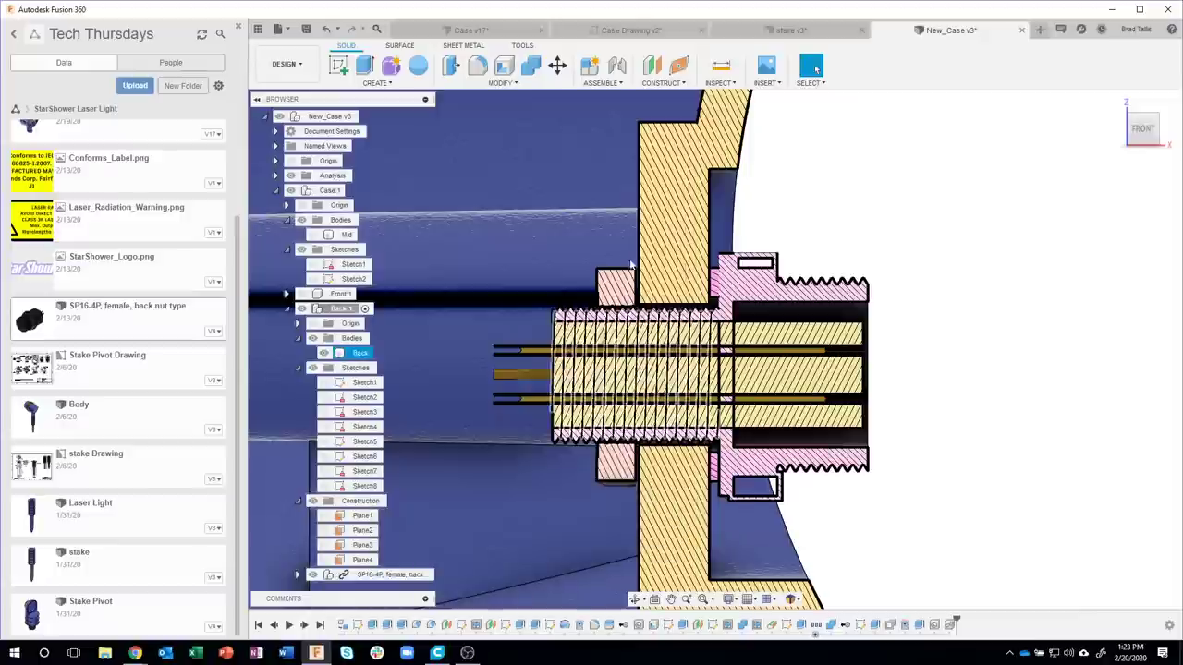
left_click(747, 289)
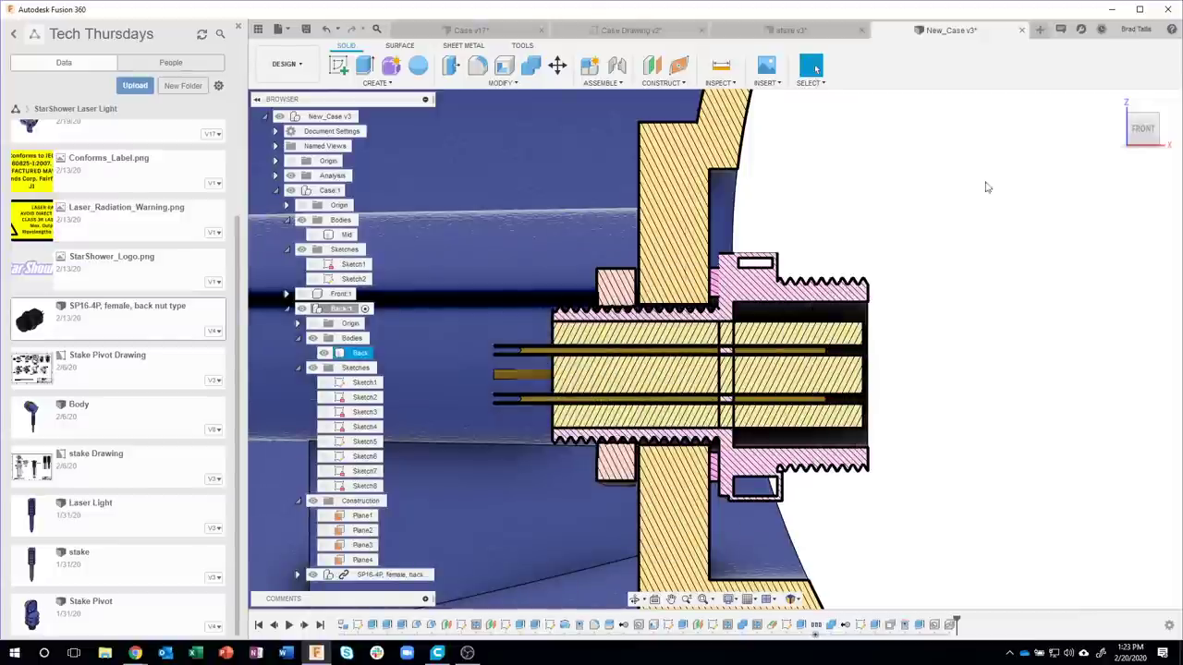
mouse_move(318, 191)
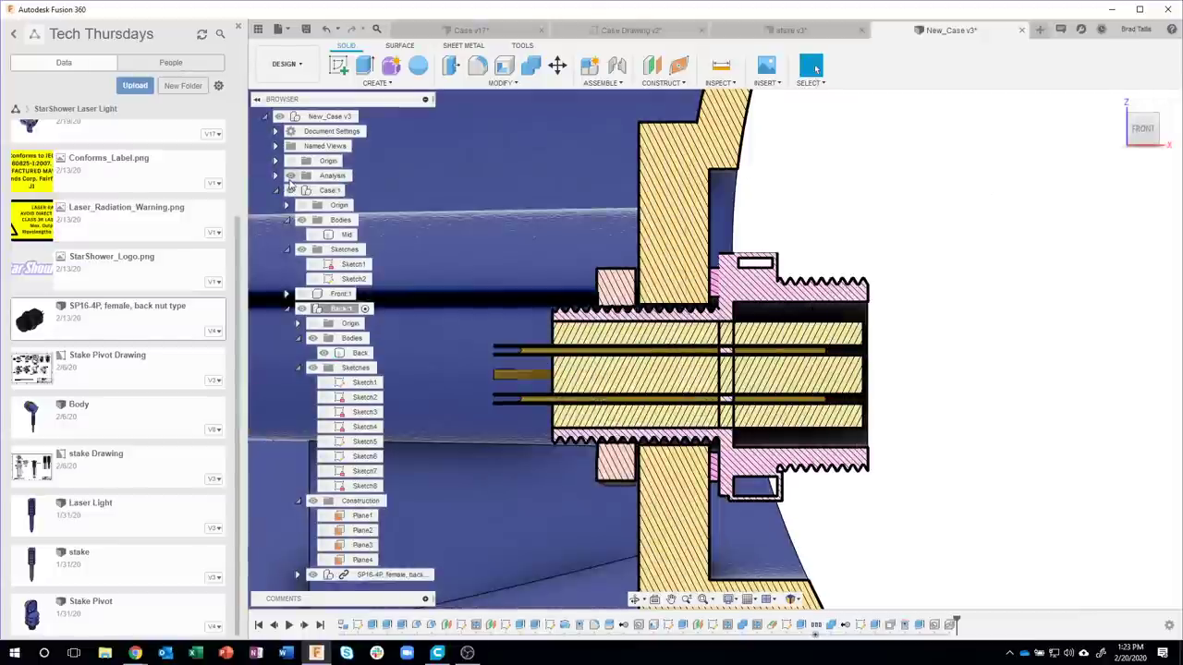
left_click(292, 175)
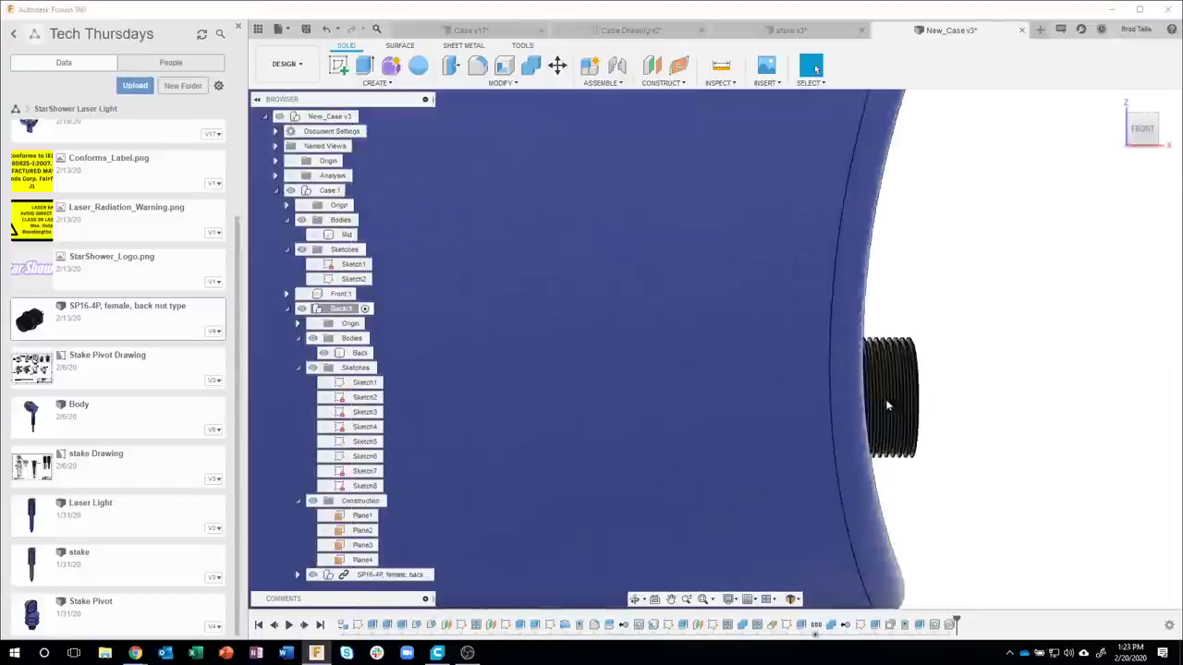
mouse_move(920, 409)
middle_mouse_down("shift")
mouse_move(753, 402)
mouse_move(946, 440)
middle_mouse_up("shift")
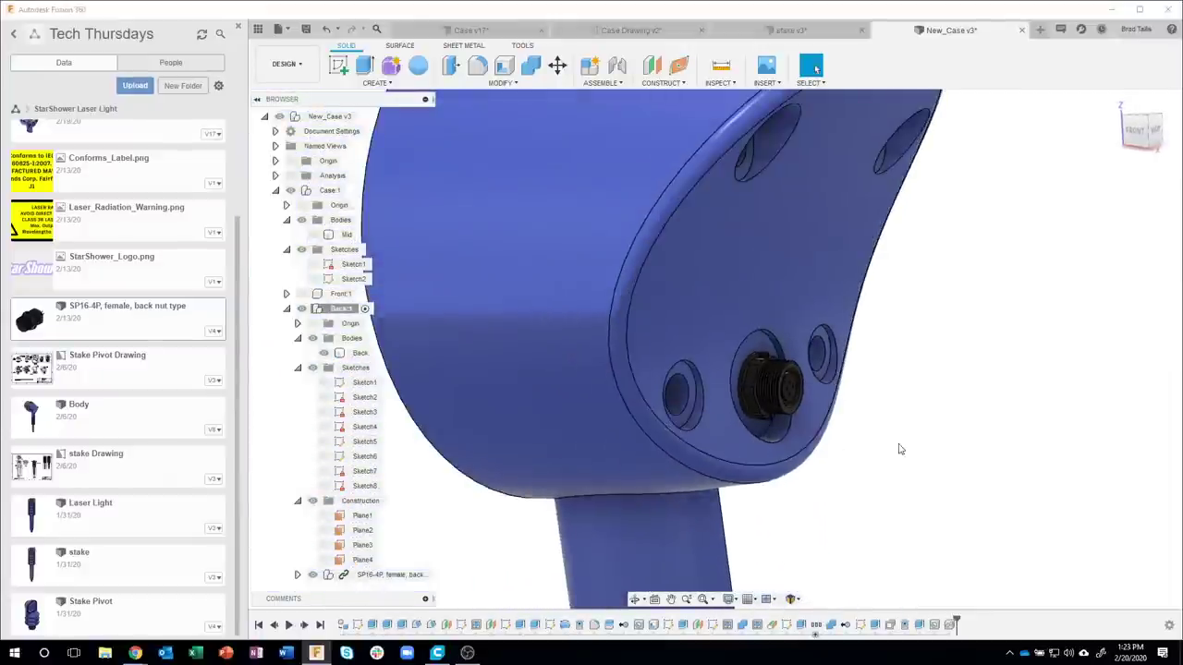
scroll(943, 442, "down", 3)
middle_click_drag(937, 441, 939, 446, "shift")
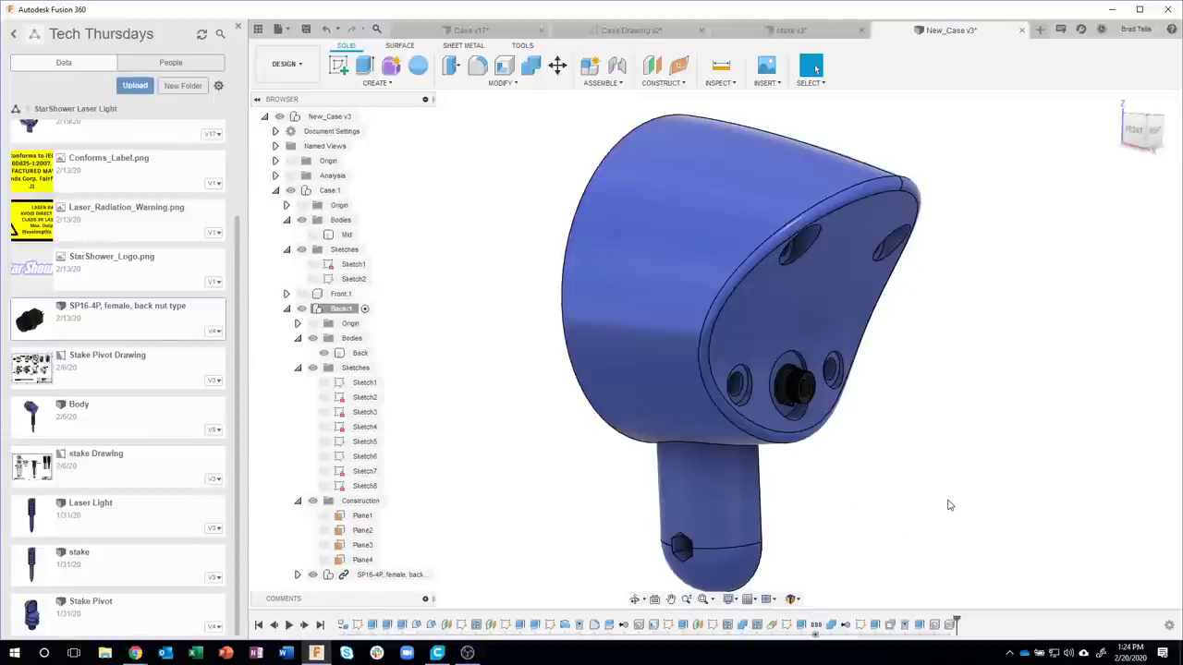
- Suppress the Combine2 feature so the stem's round end is plain again
mouse_move(949, 506)
middle_mouse_down("shift")
mouse_move(890, 503)
mouse_move(834, 426)
mouse_move(742, 366)
middle_mouse_up("shift")
scroll(833, 426, "up", 3)
middle_click_drag(635, 354, 595, 363, "shift")
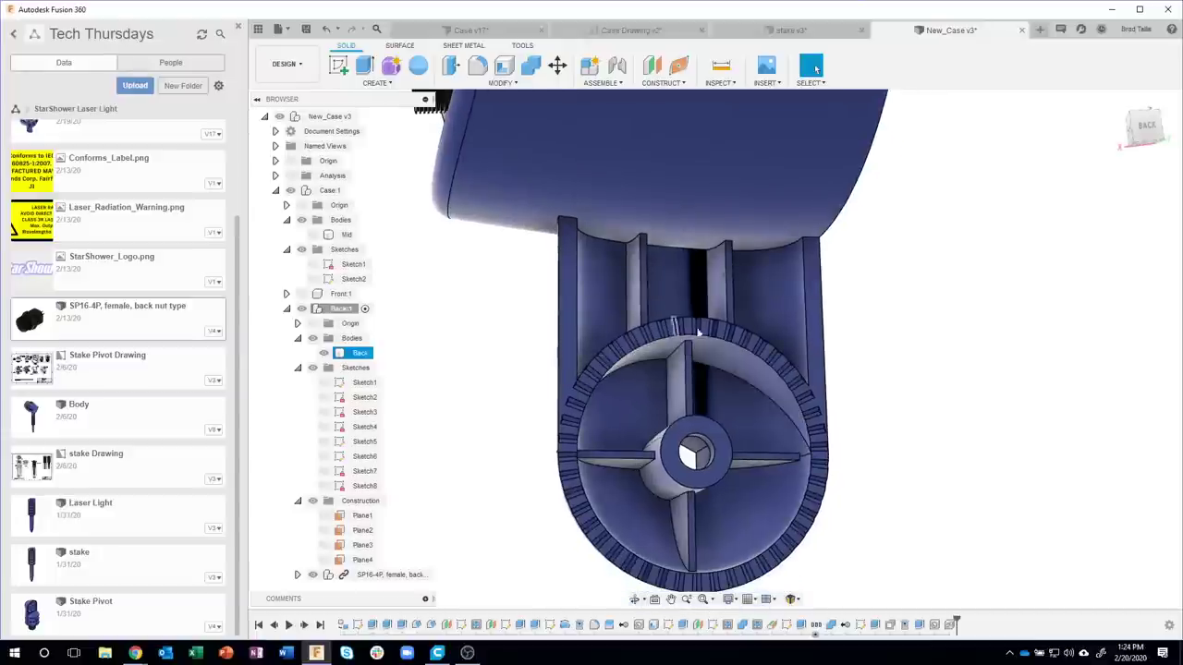
middle_click_drag(859, 518, 901, 554, "shift")
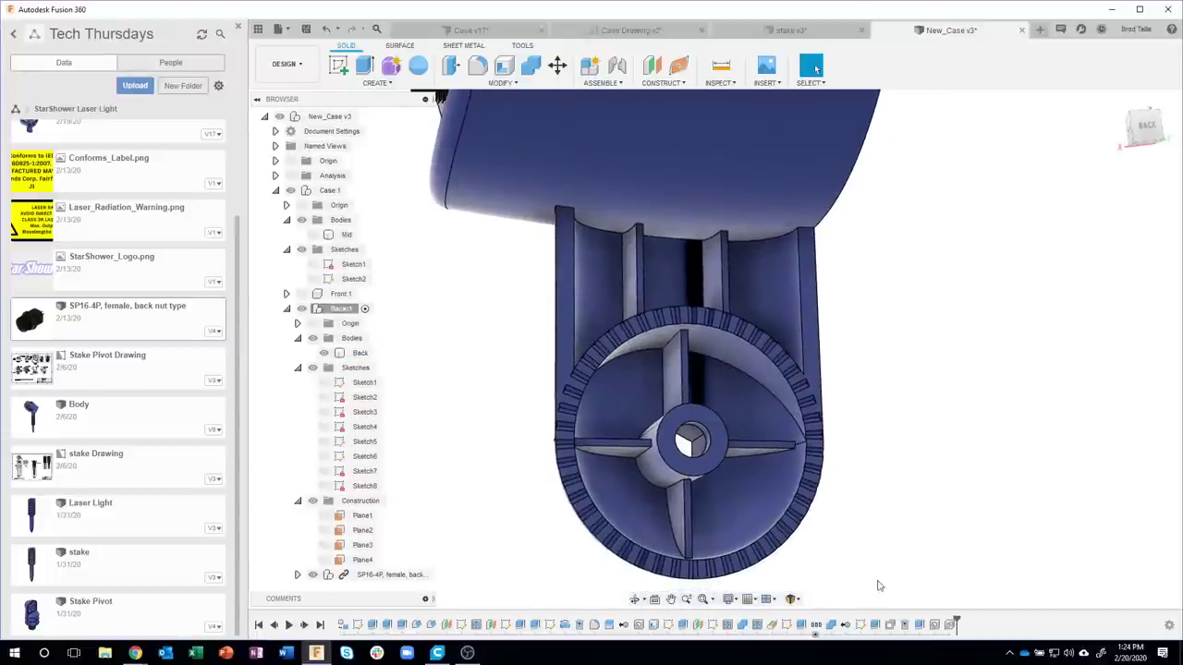
left_click(831, 627)
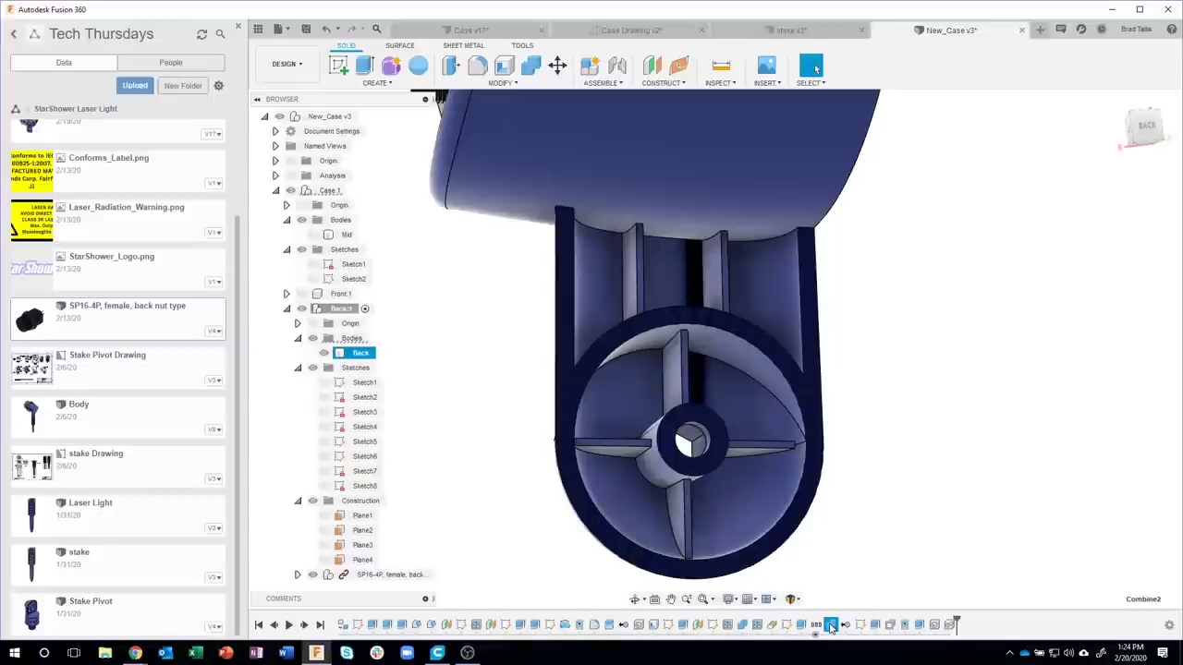
left_click(860, 589)
- Start a Constant Radius fillet on the case back from Modify > Fillet
left_click(970, 450)
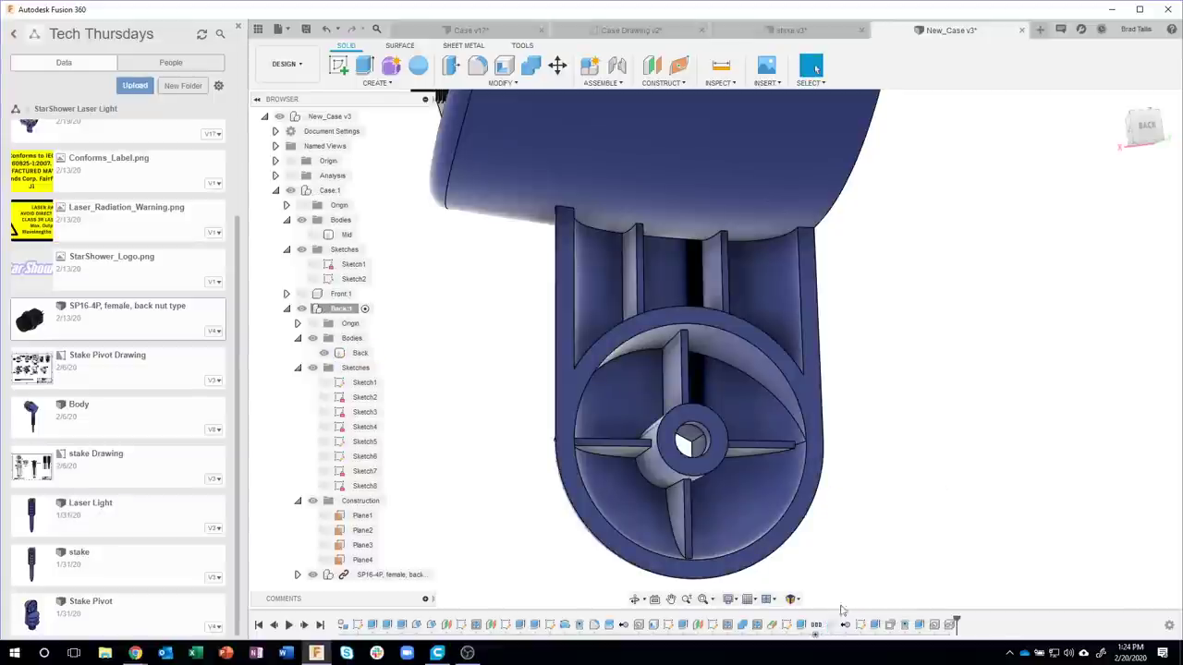
middle_click_drag(826, 420, 729, 332, "shift")
left_click(720, 327)
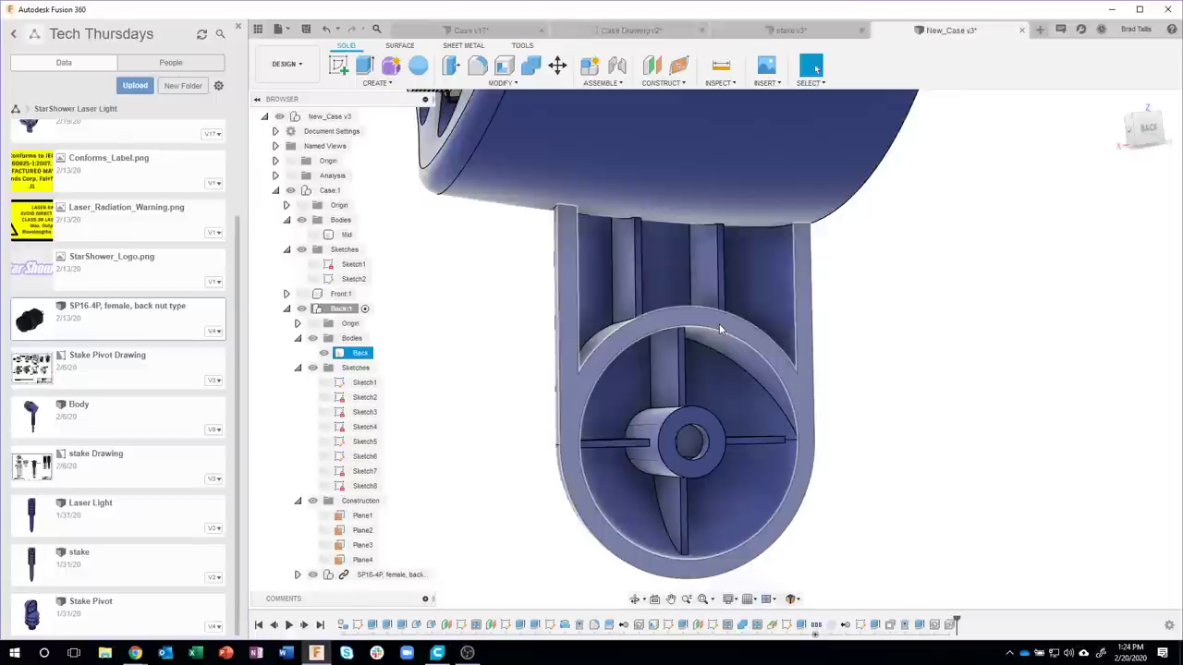
left_click(867, 382)
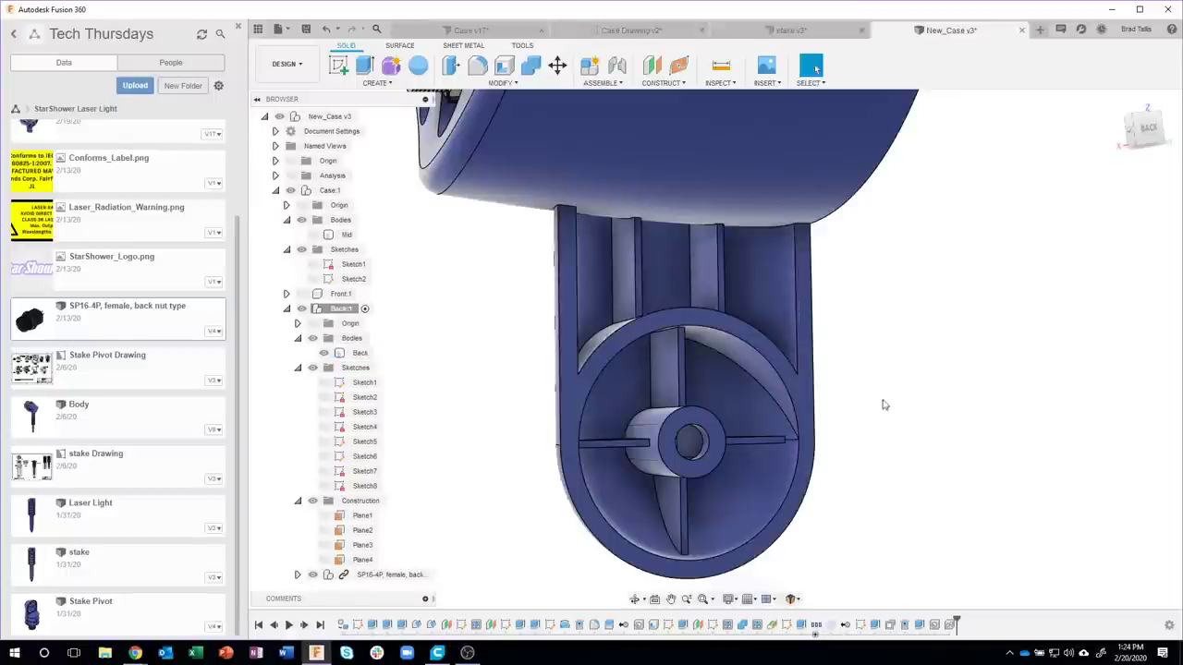
mouse_move(934, 367)
middle_mouse_down("shift")
mouse_move(915, 394)
mouse_move(887, 388)
middle_mouse_up("shift")
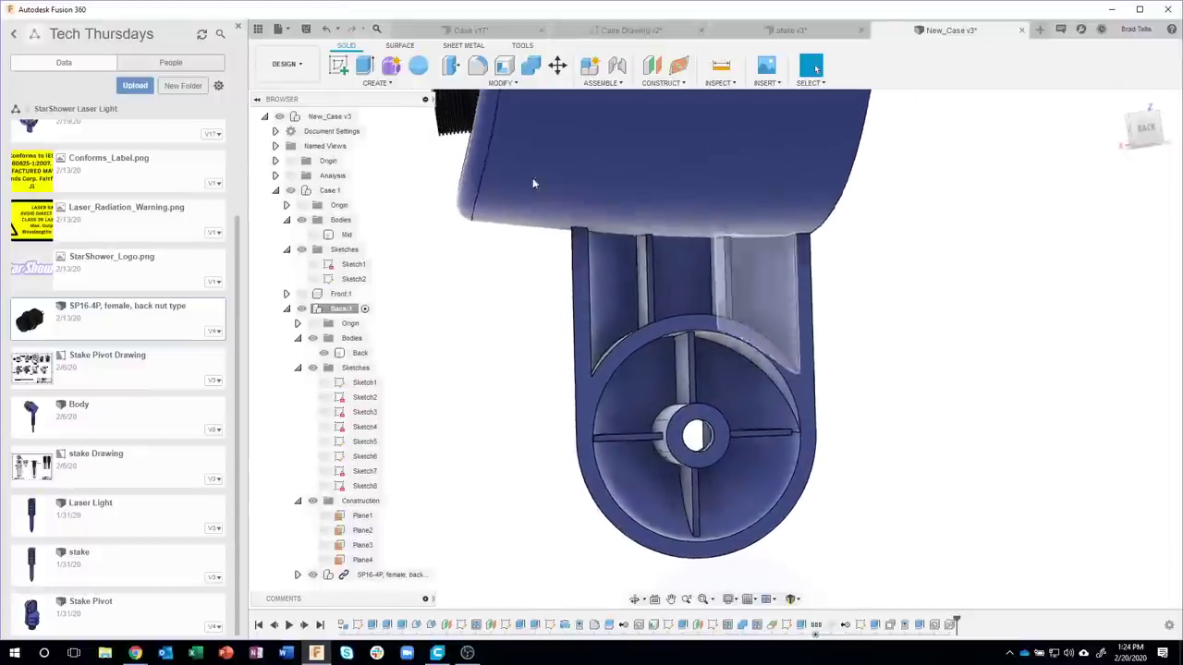
left_click(477, 86)
left_click(460, 112)
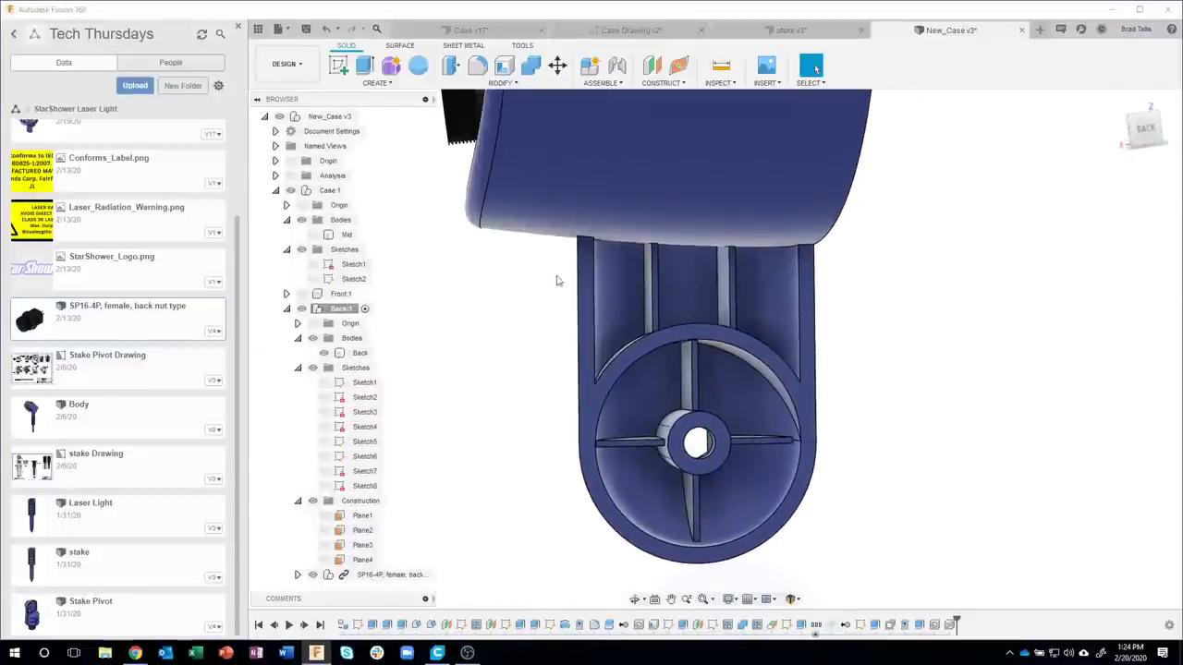
left_click_drag(934, 281, 1059, 253)
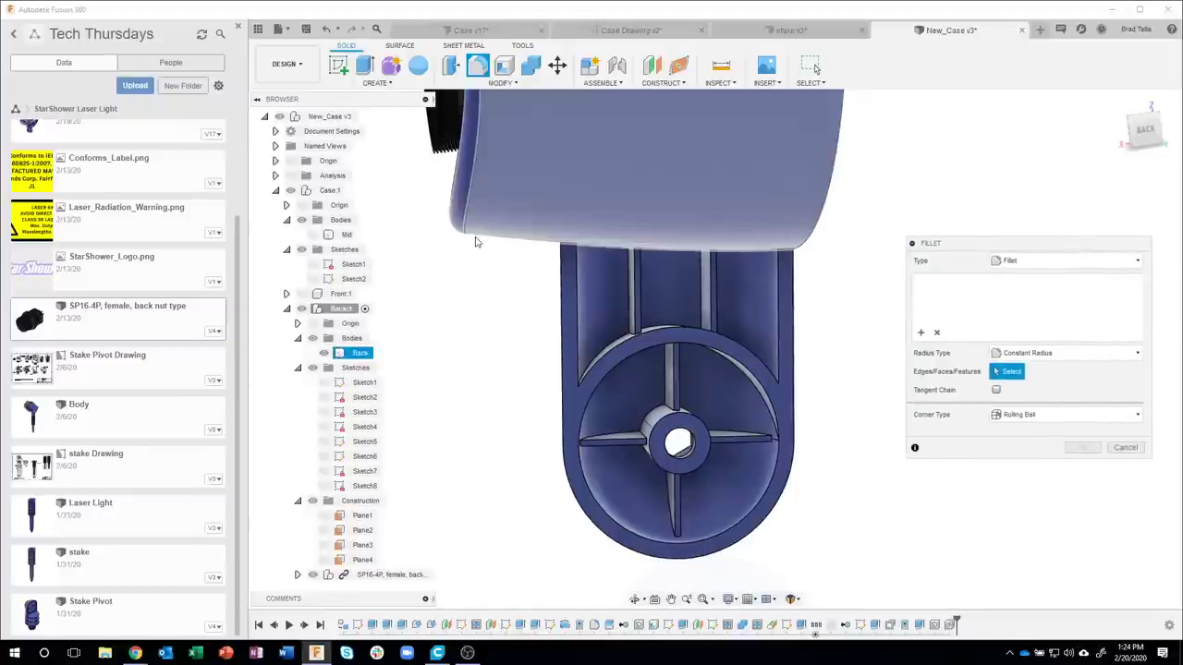
left_click_drag(476, 241, 832, 585)
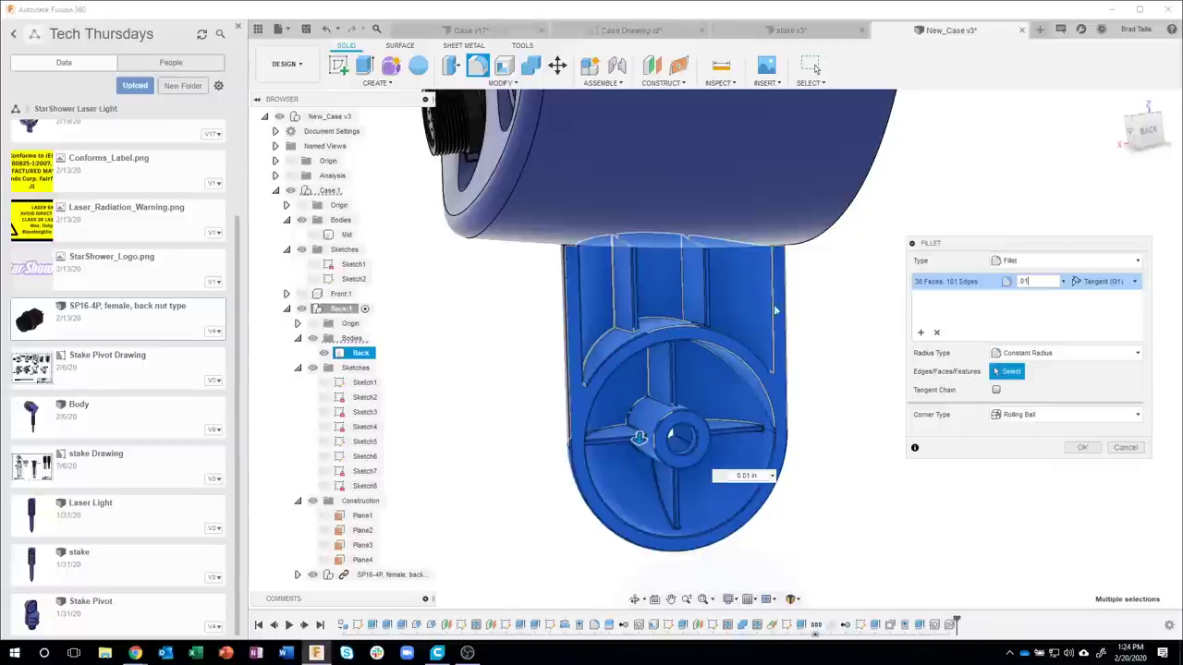
left_click(1079, 451)
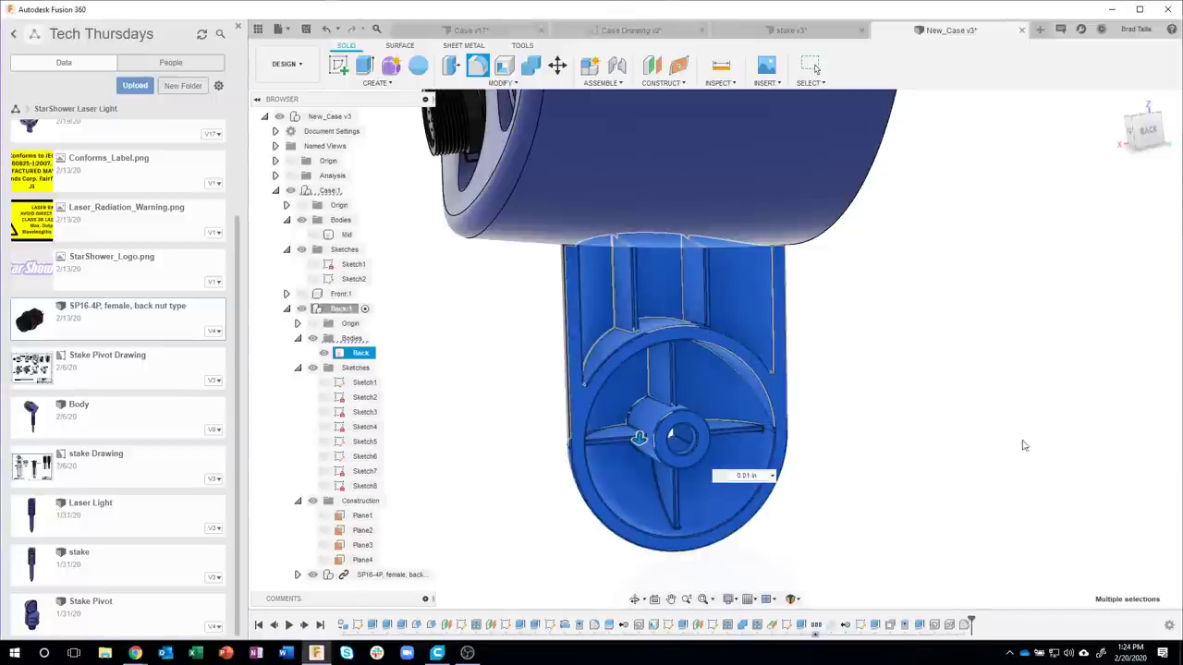
left_click(836, 416)
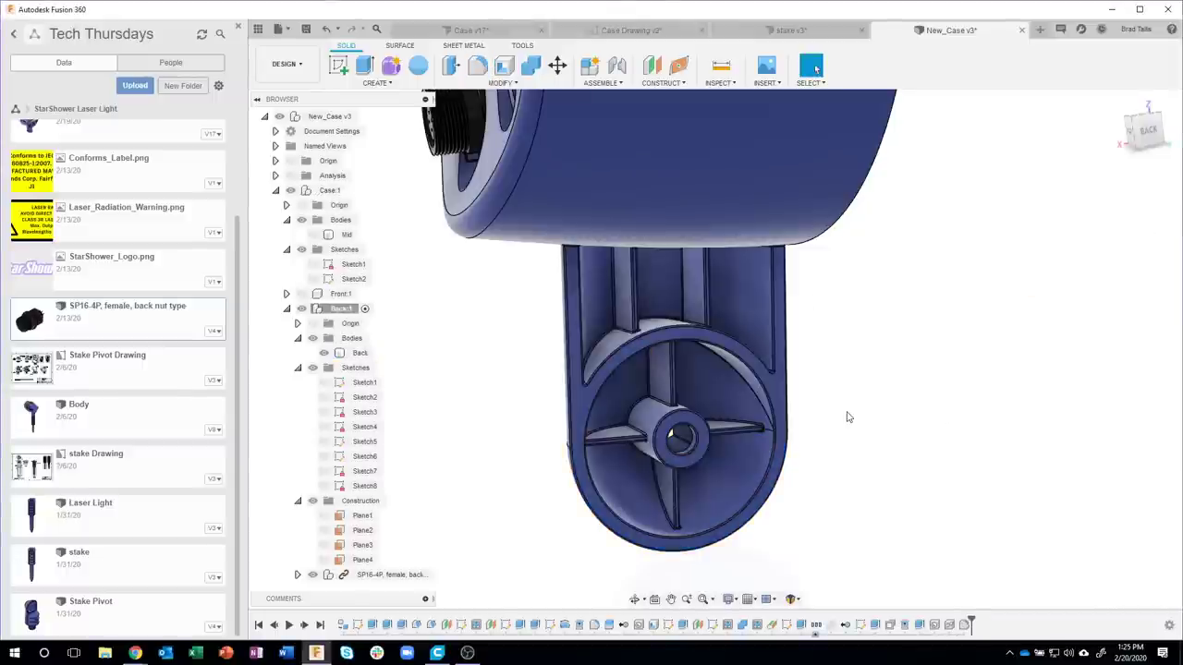
mouse_move(856, 415)
middle_mouse_down("shift")
mouse_move(858, 432)
mouse_move(870, 432)
middle_mouse_up("shift")
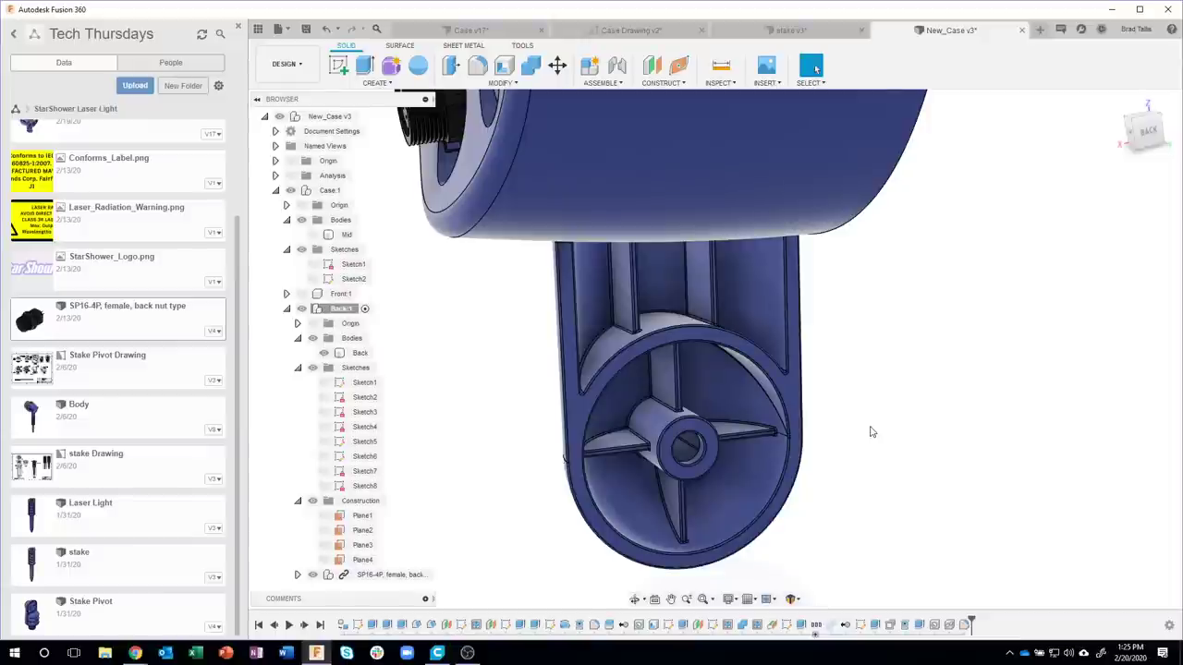
- Convert Combine2 to a path feature, then undo the conversion
right_click(832, 547)
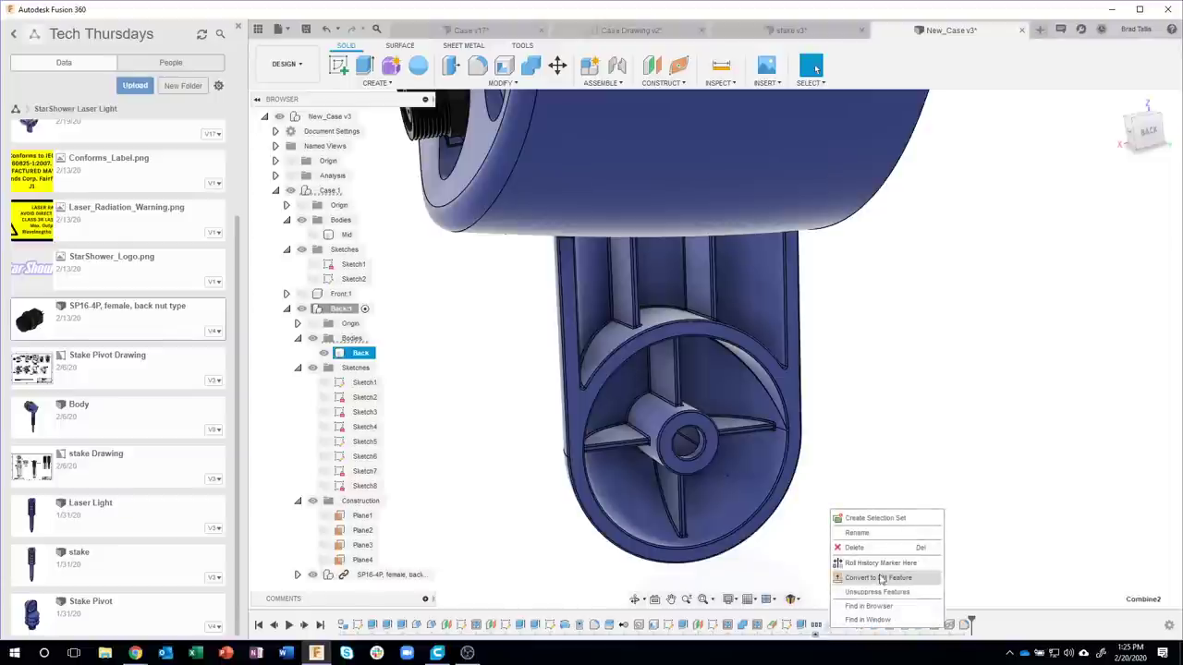
left_click(878, 580)
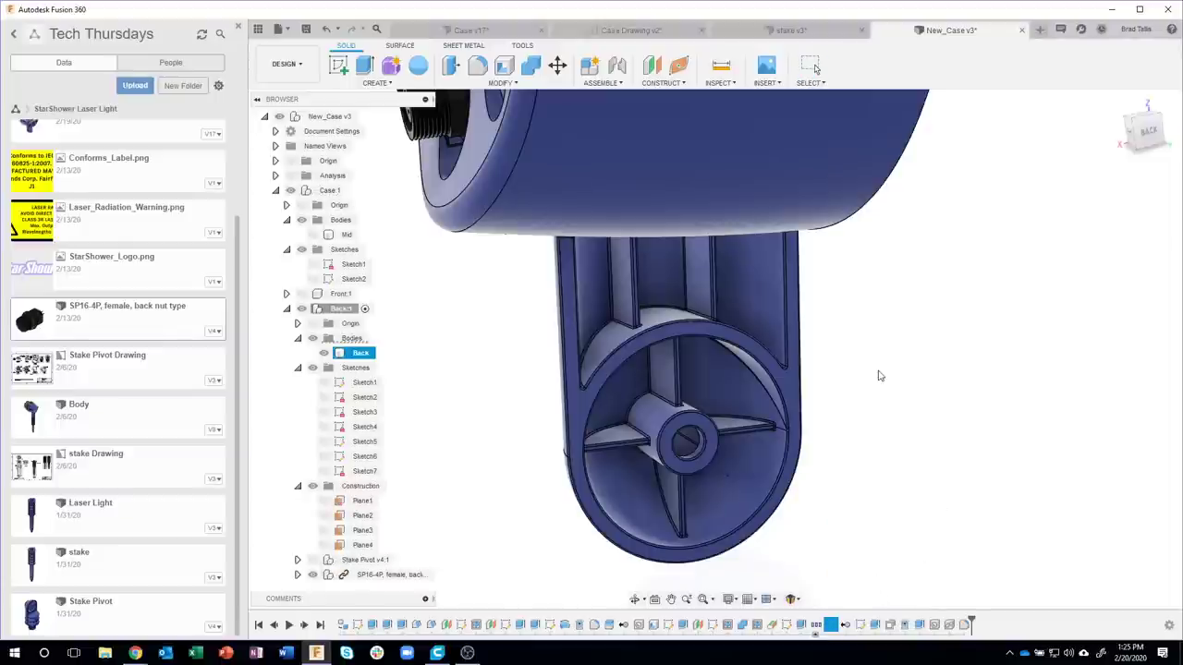
key("ctrl+z")
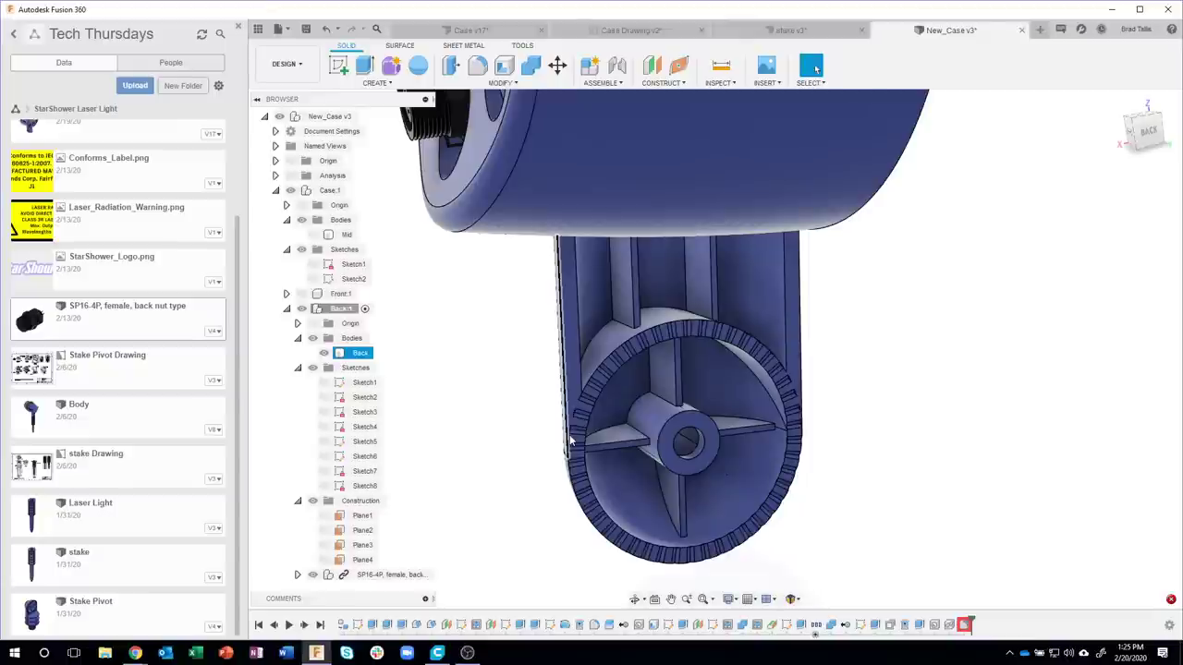
- Roll the history back before Extrude8 and start a fillet facing the stand's back
left_click(958, 562)
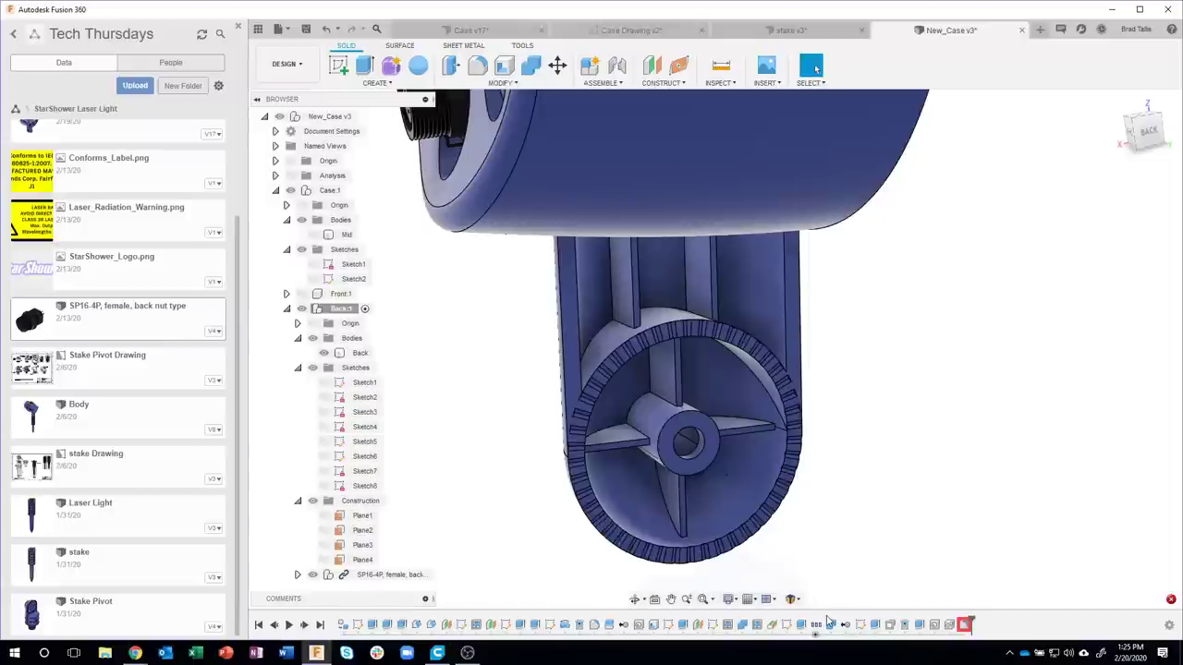
left_click(718, 278)
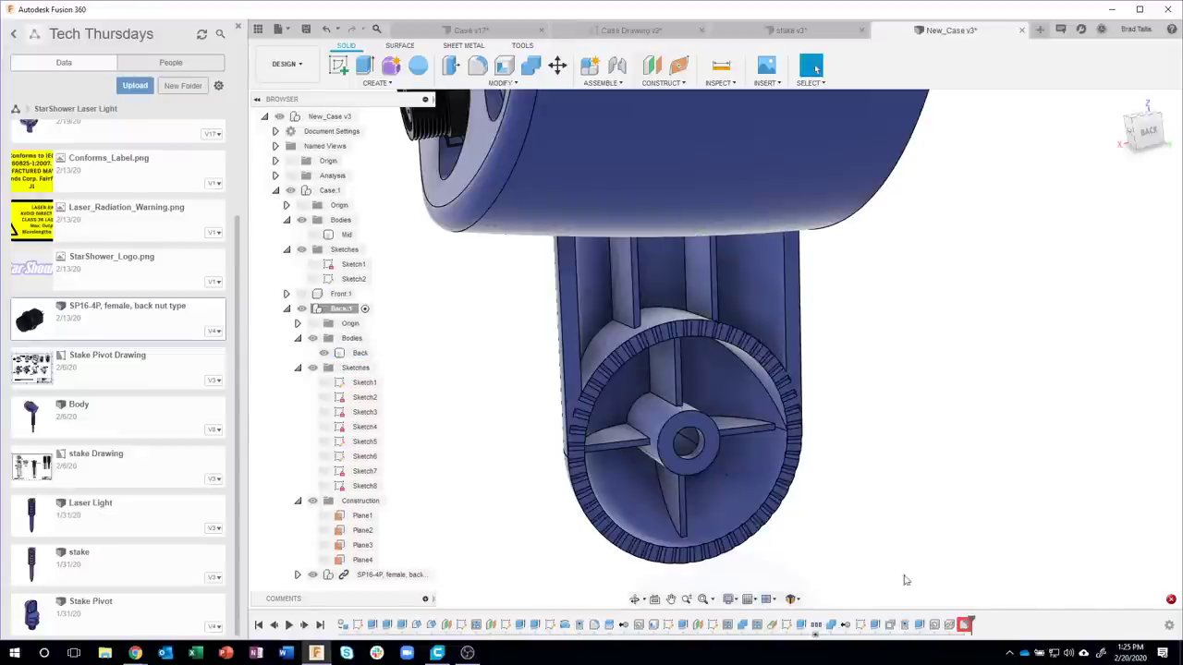
left_click_drag(972, 619, 823, 625)
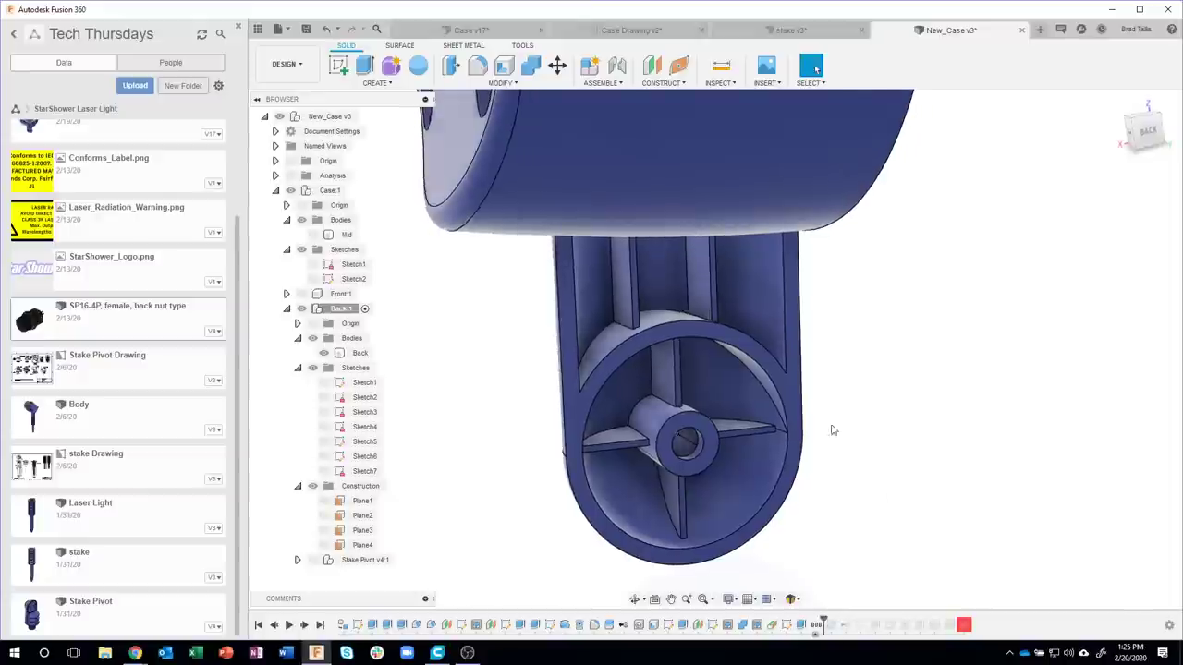
middle_click_drag(910, 504, 829, 428, "shift")
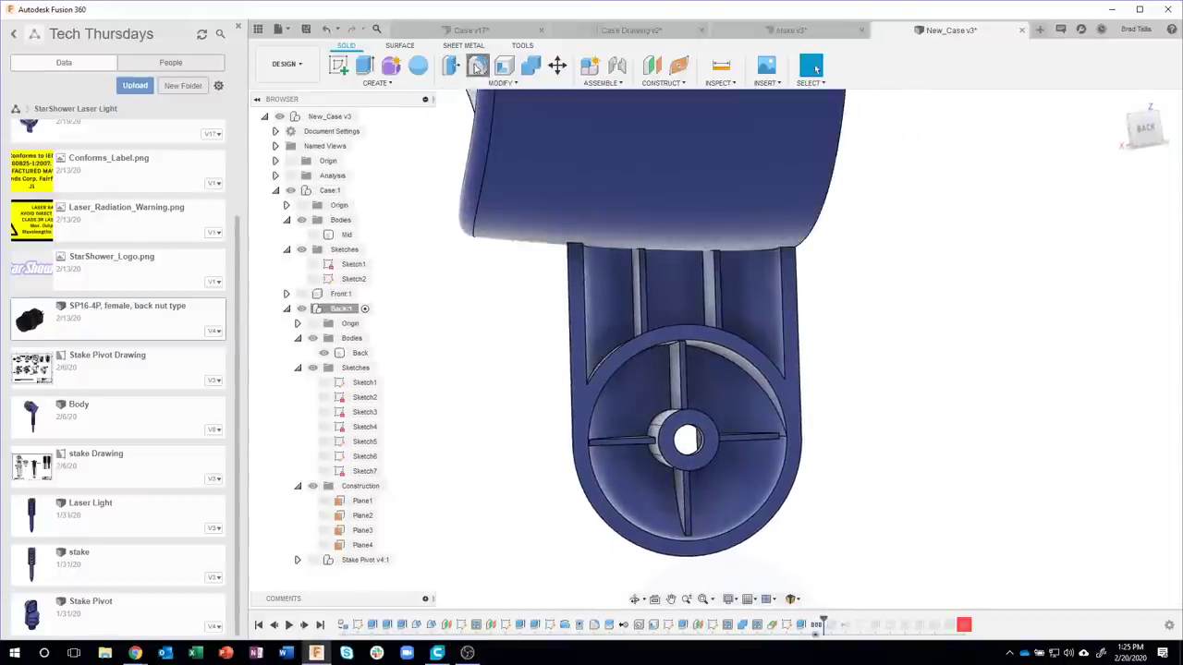
left_click(477, 65)
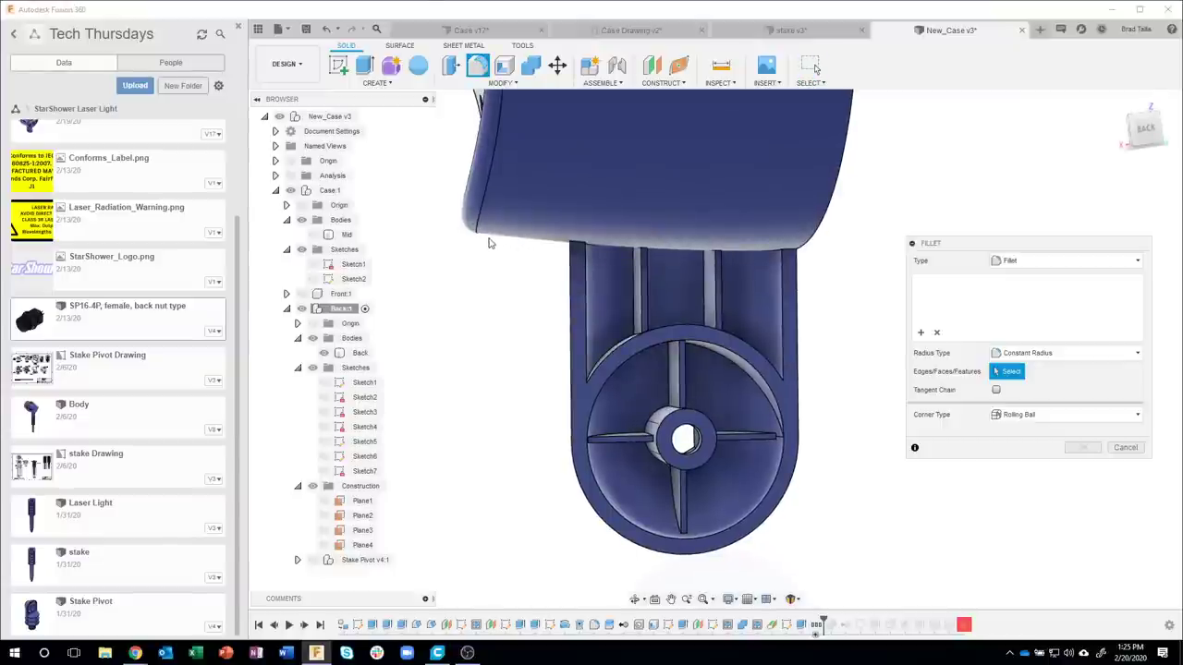
- Fillet all Back body edges at 0.01 in, then roll the history forward to the end
mouse_move(489, 236)
left_mouse_down()
mouse_move(829, 522)
mouse_move(851, 573)
left_mouse_up()
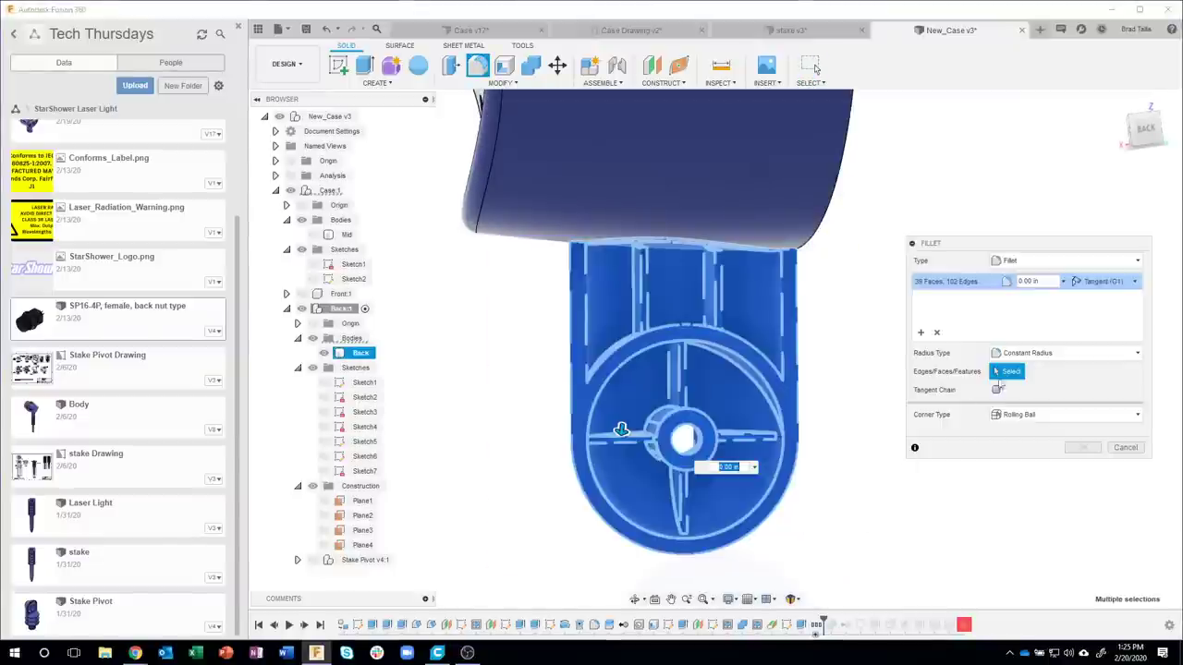
left_click(1062, 283)
left_click(1039, 299)
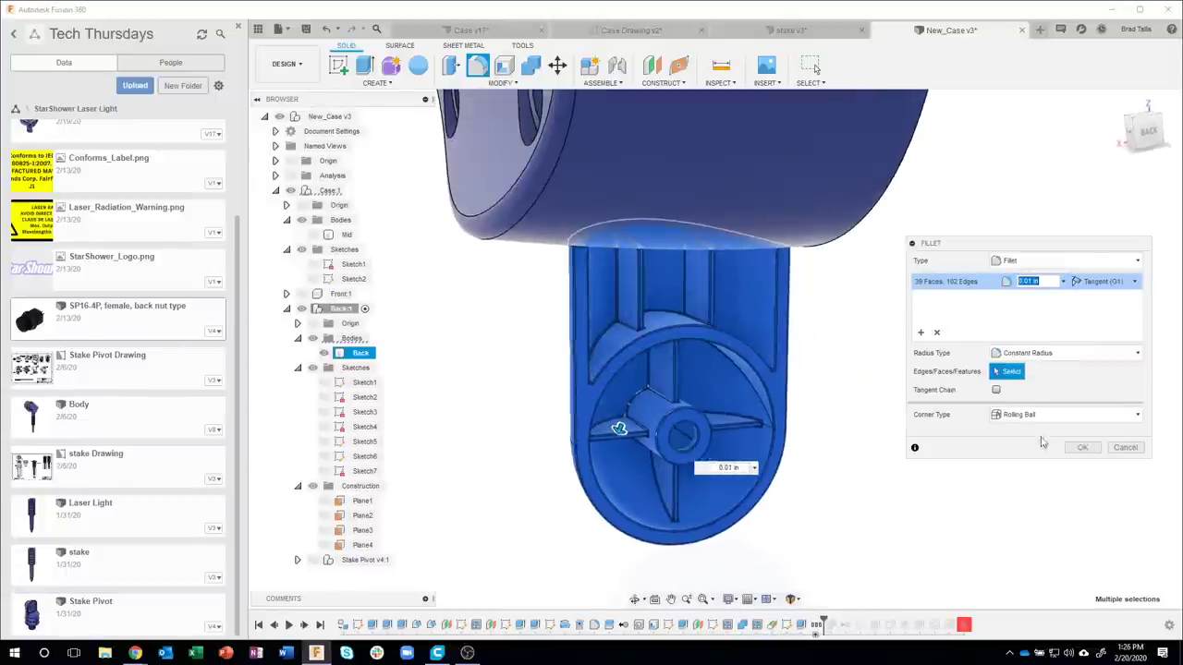
left_click(1078, 448)
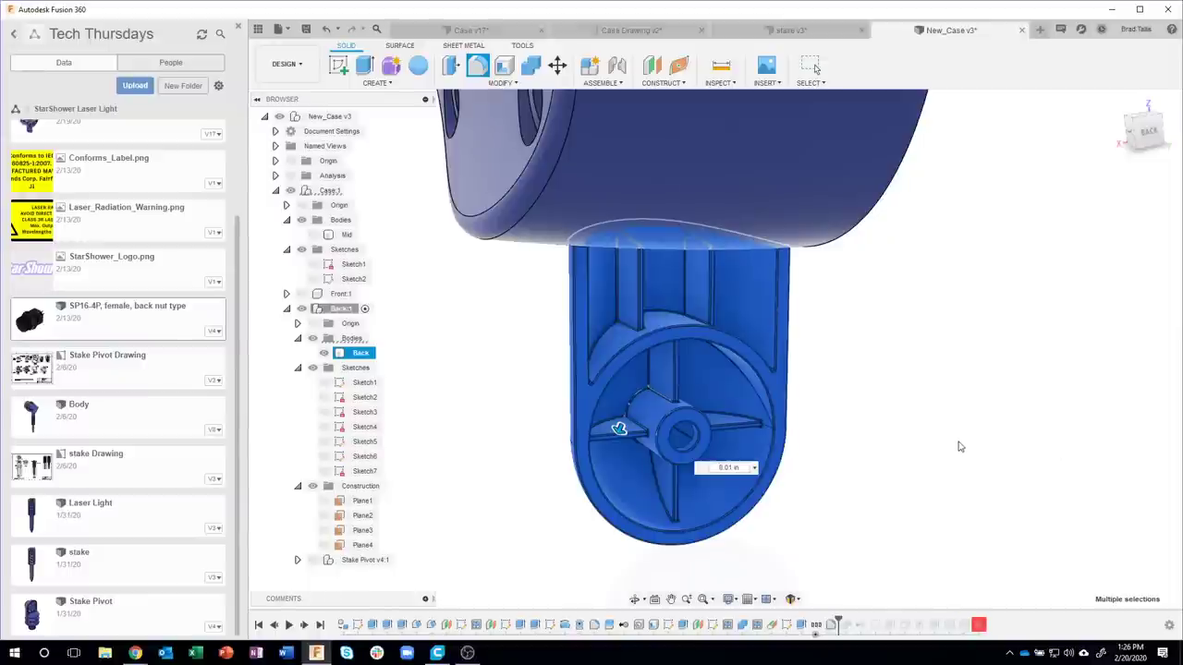
middle_click_drag(930, 435, 838, 621, "shift")
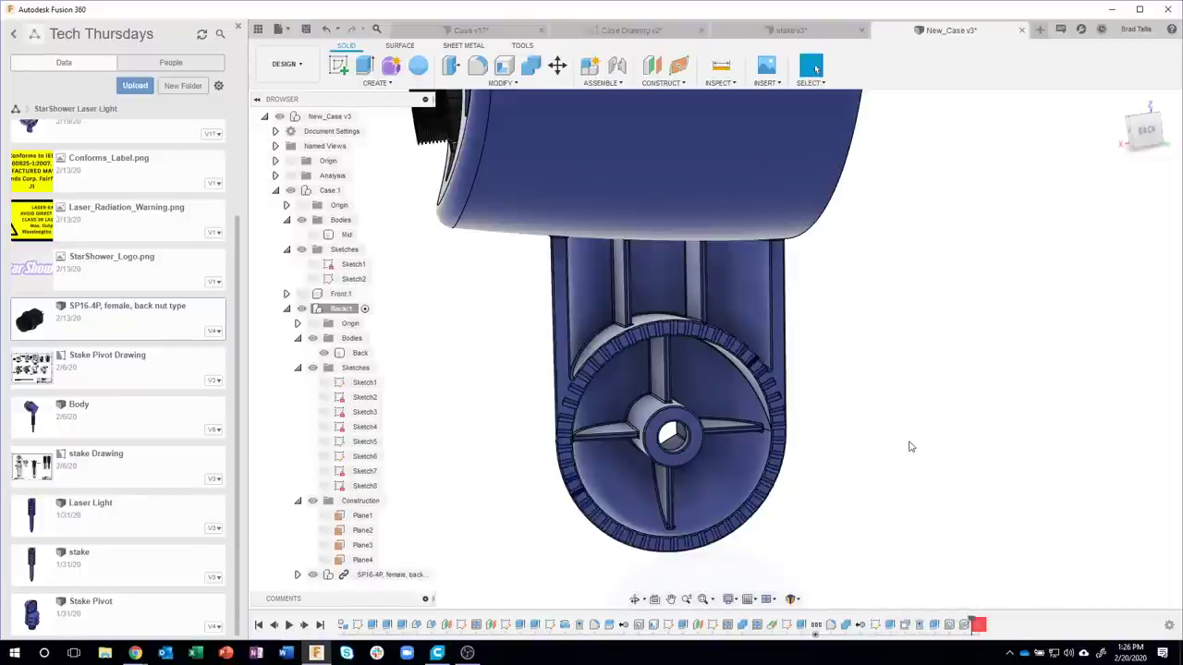
- Delete the Fillet2 feature at the end of the timeline
middle_click_drag(911, 447, 692, 357, "shift")
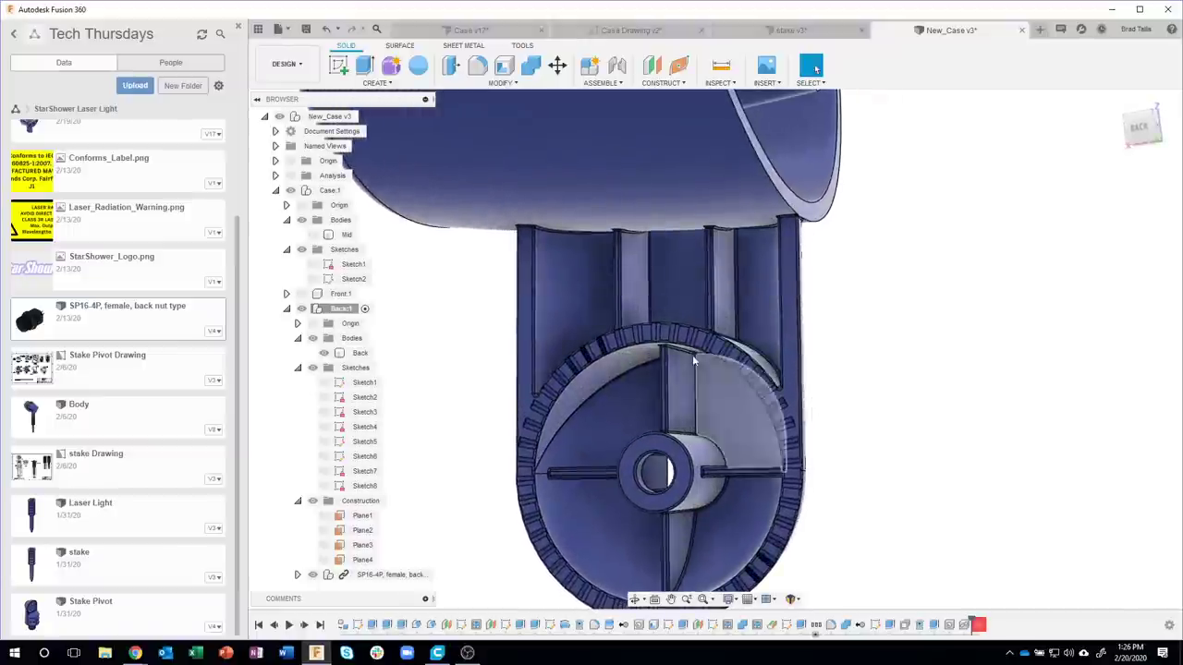
left_click(692, 358)
mouse_move(692, 359)
middle_mouse_down("shift")
mouse_move(692, 227)
mouse_move(937, 488)
mouse_move(930, 561)
middle_mouse_up("shift")
left_click(922, 491)
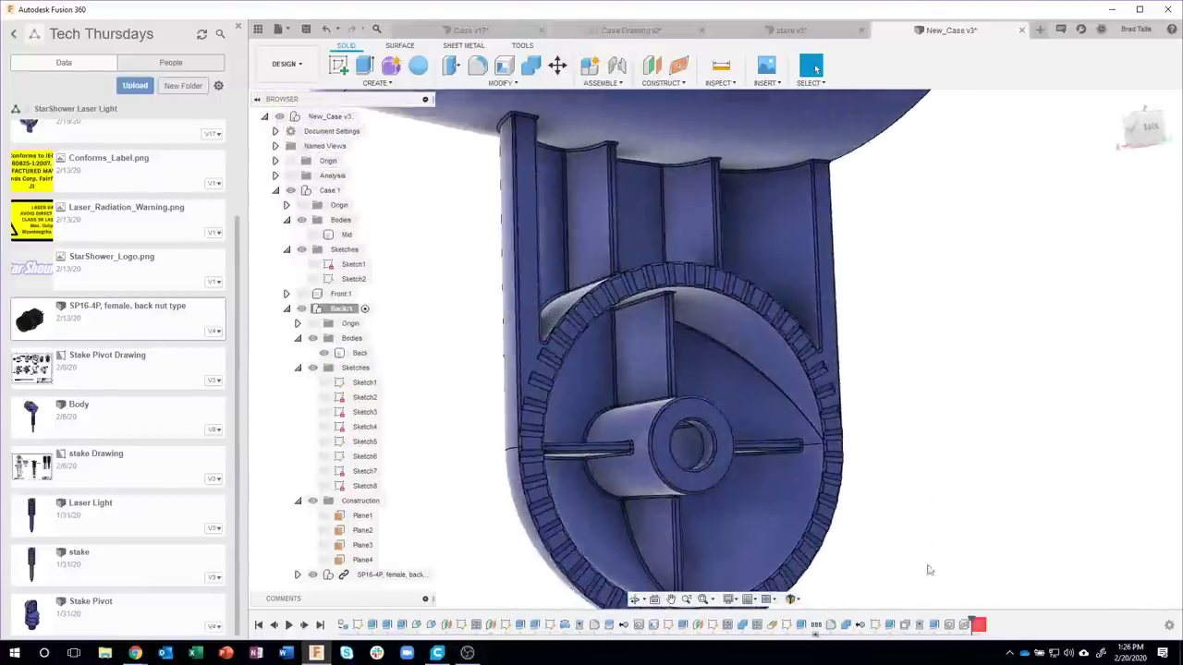
right_click(979, 624)
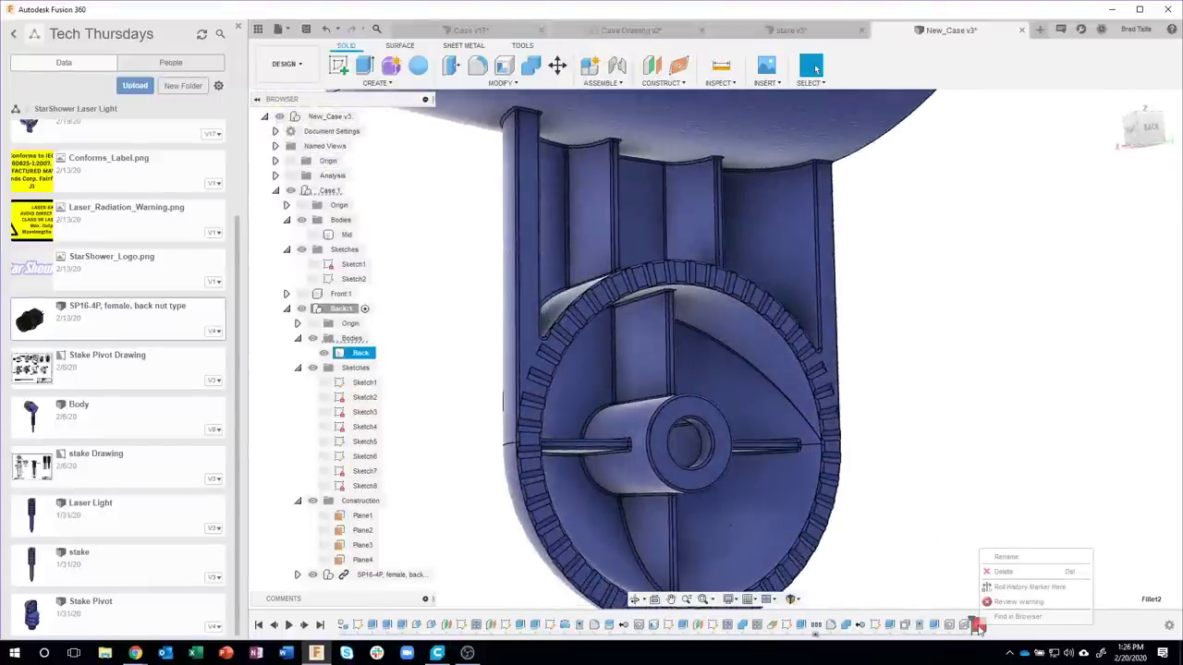
left_click(1004, 572)
mouse_move(998, 465)
middle_mouse_down("shift")
mouse_move(983, 463)
mouse_move(915, 554)
middle_mouse_up("shift")
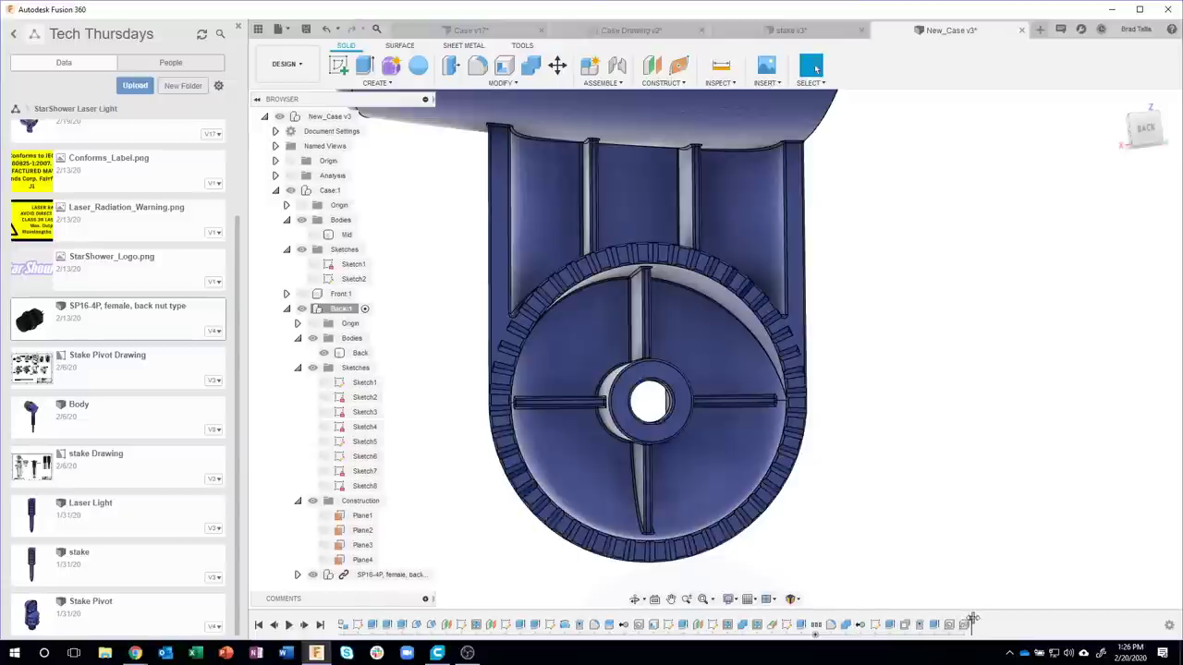
- Scrub the history to Fillet3 and back, then orbit to the back face
left_click_drag(972, 618, 834, 618)
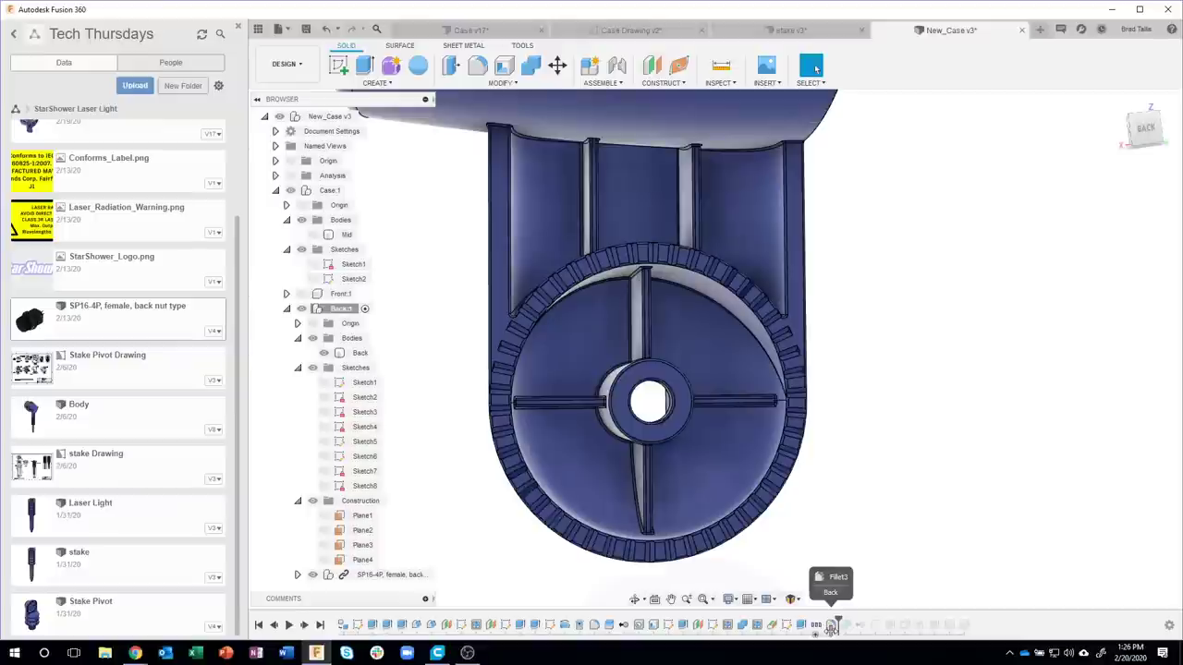
left_click_drag(834, 618, 966, 620)
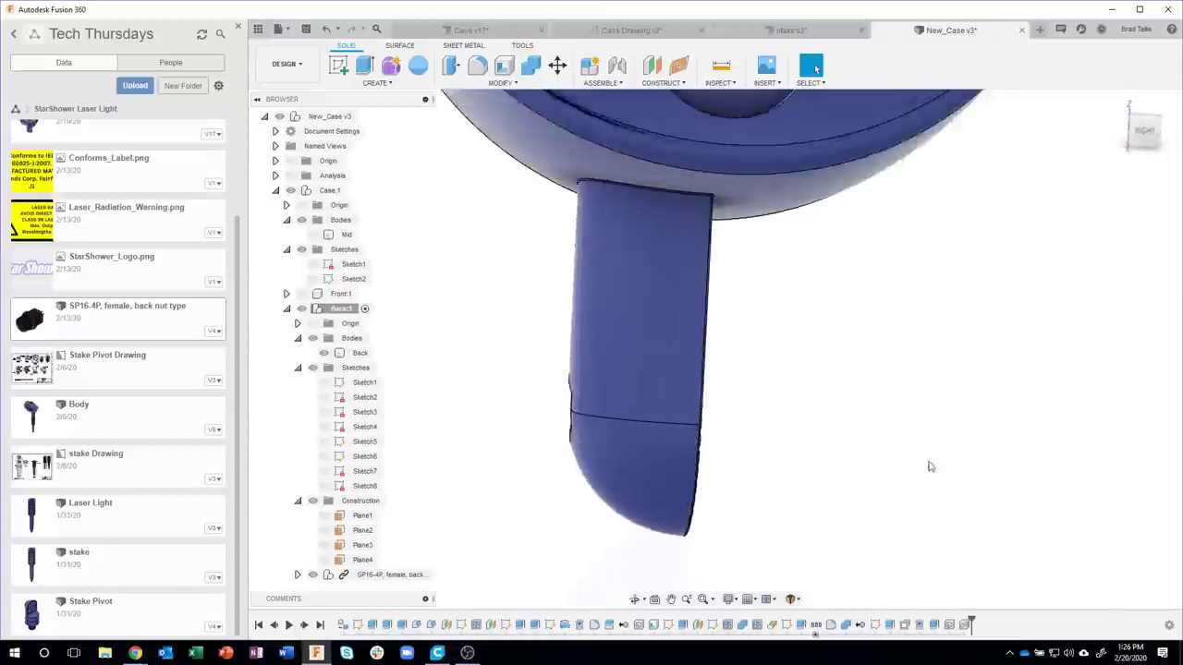
scroll(949, 365, "up", 5)
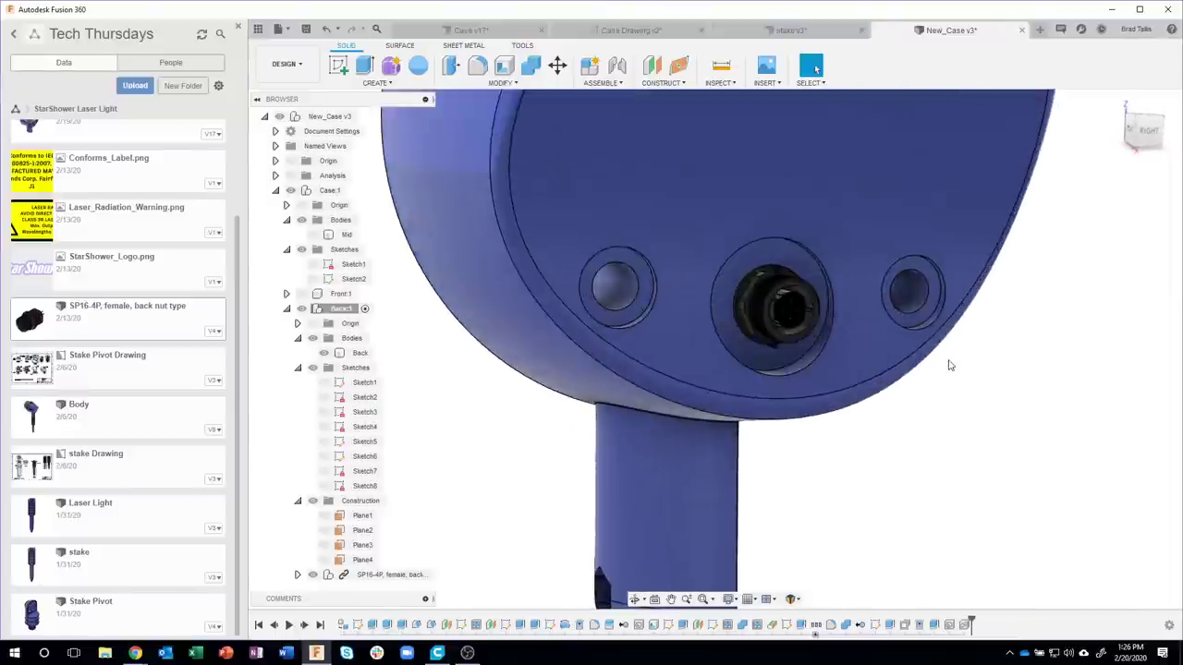
scroll(949, 365, "up", 2)
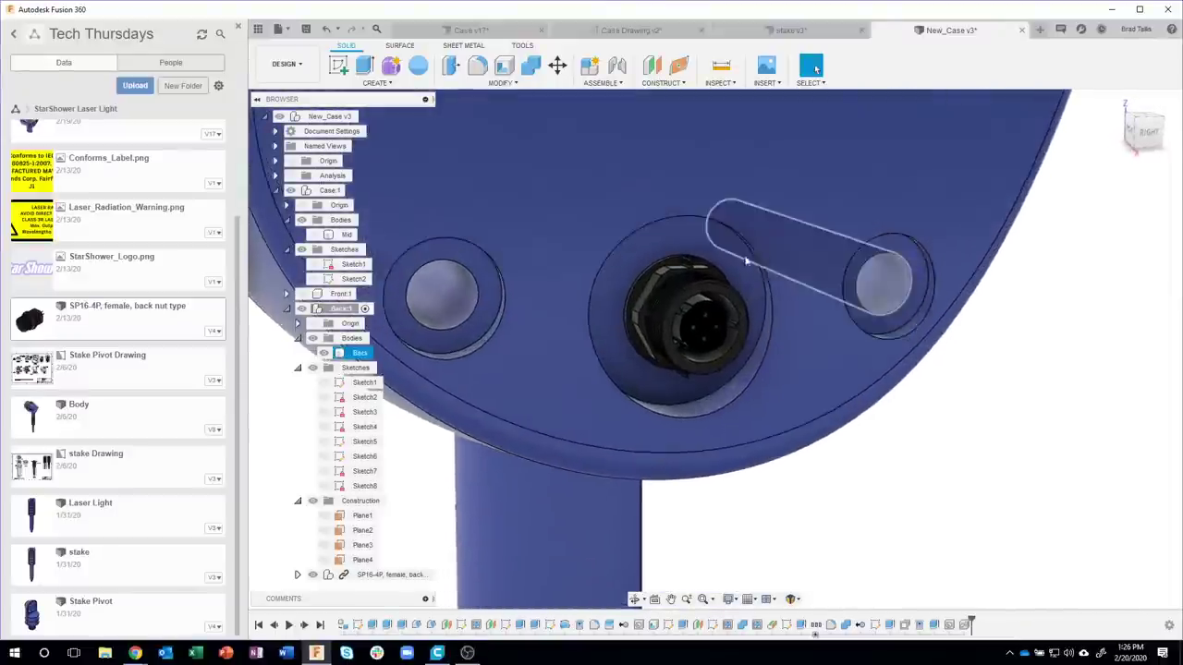
scroll(746, 261, "down", 3)
mouse_move(860, 311)
middle_mouse_down("shift")
mouse_move(1004, 496)
mouse_move(600, 246)
middle_mouse_up("shift")
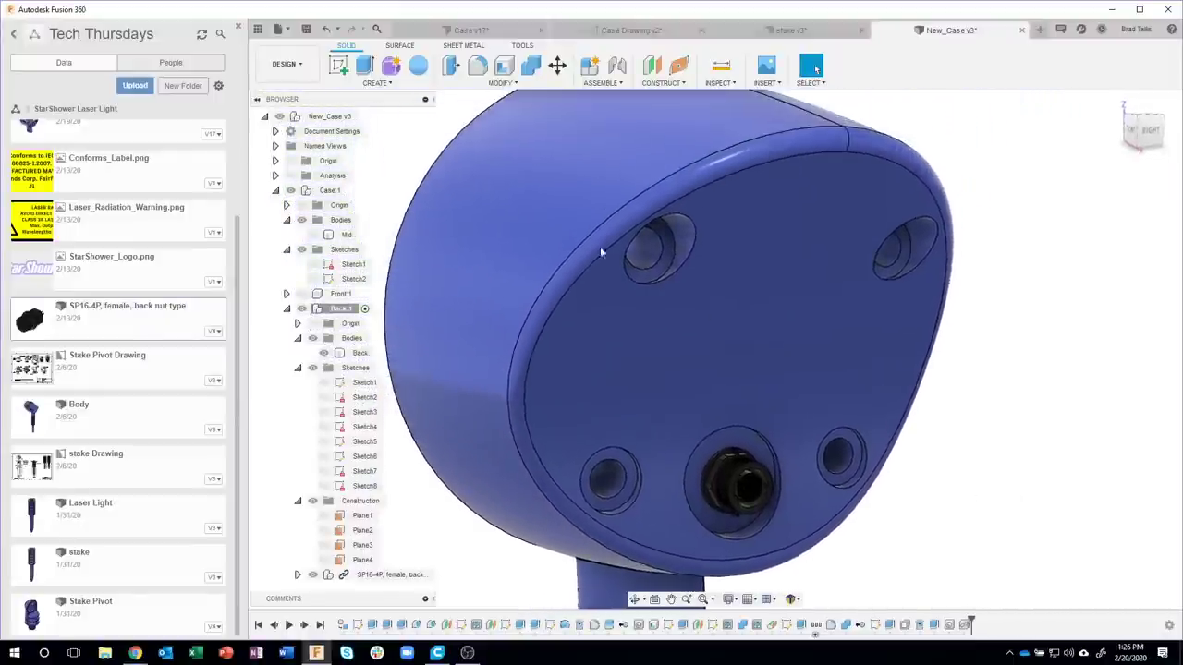
- Start a fillet and pick the first hole face on the case back
key("f")
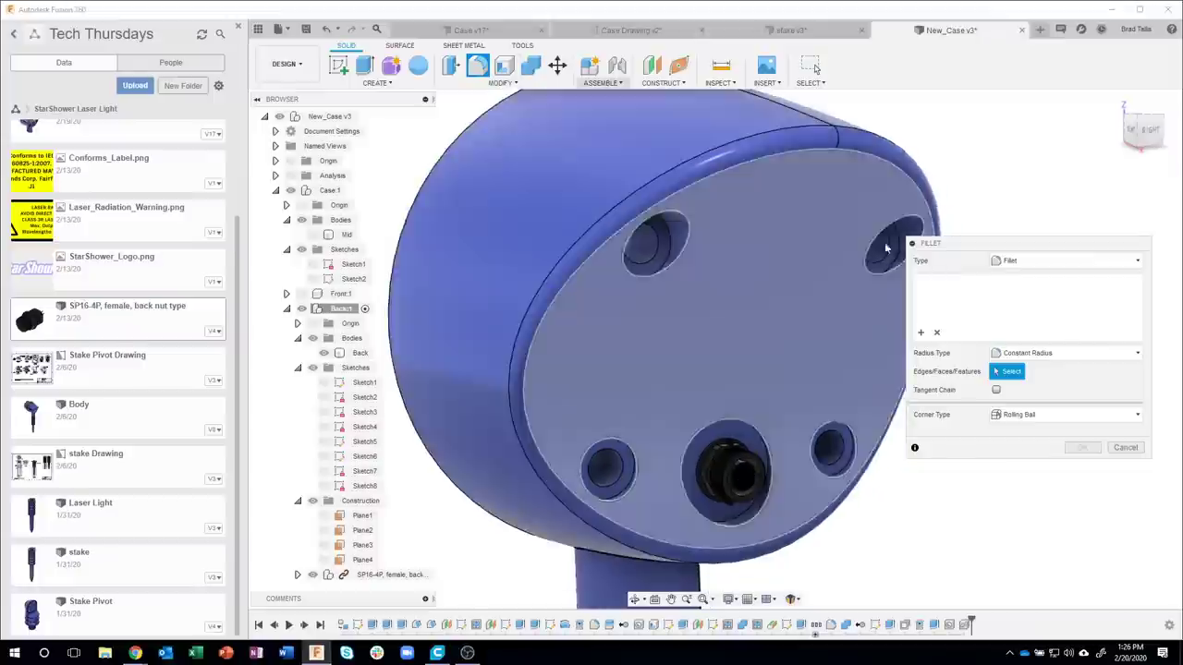
mouse_move(885, 247)
middle_mouse_down("shift")
mouse_move(998, 391)
mouse_move(1026, 400)
mouse_move(834, 465)
middle_mouse_up("shift")
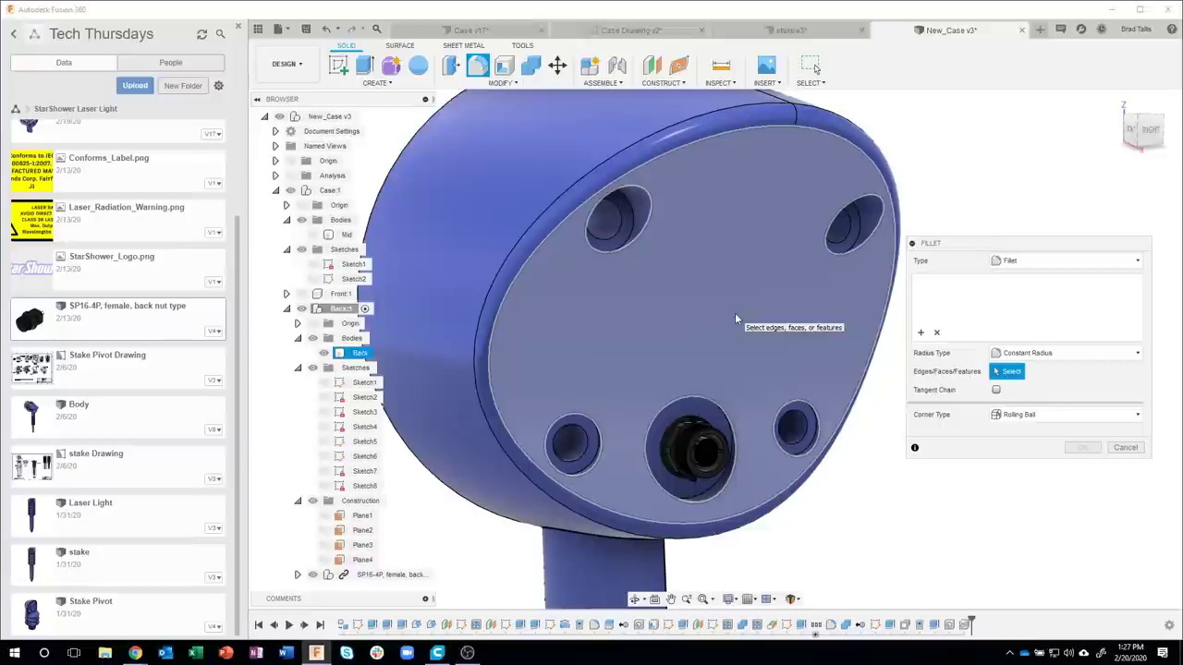
left_click(735, 312)
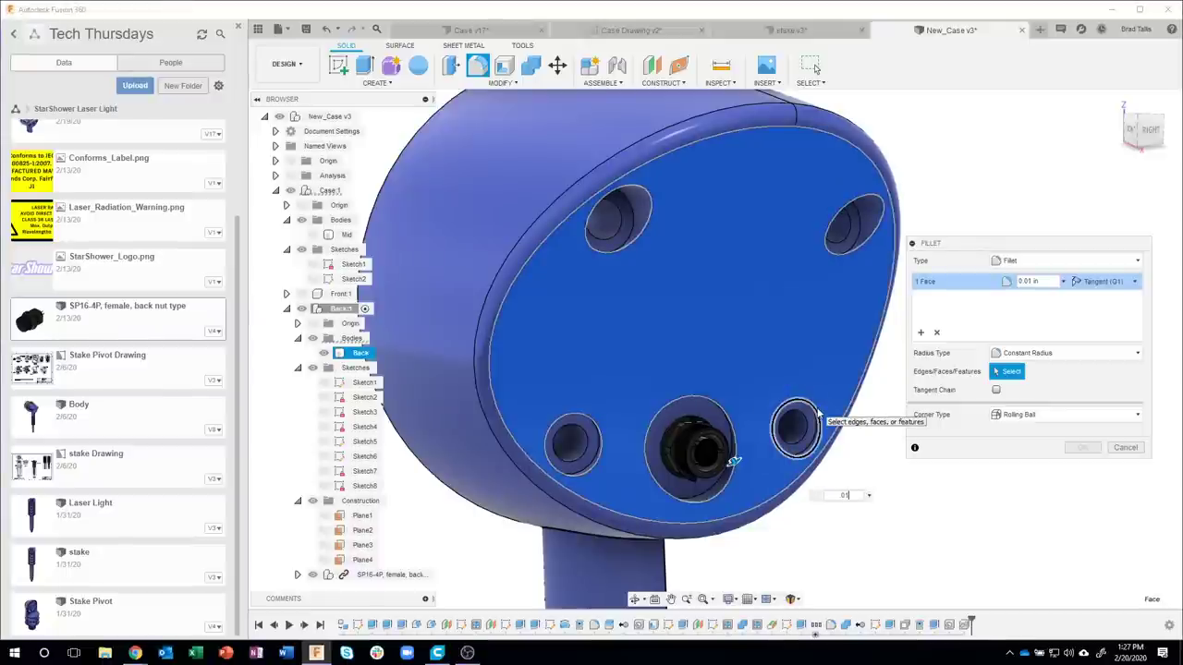
scroll(670, 268, "up", 2)
scroll(660, 254, "up", 3)
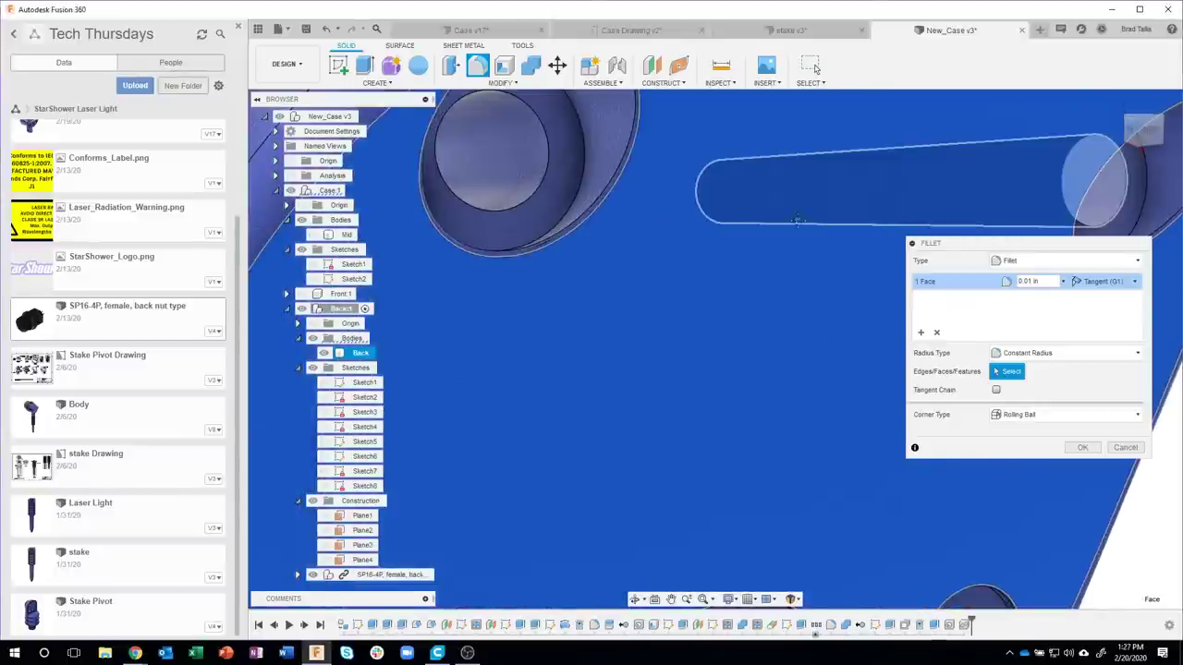
scroll(774, 324, "down", 3)
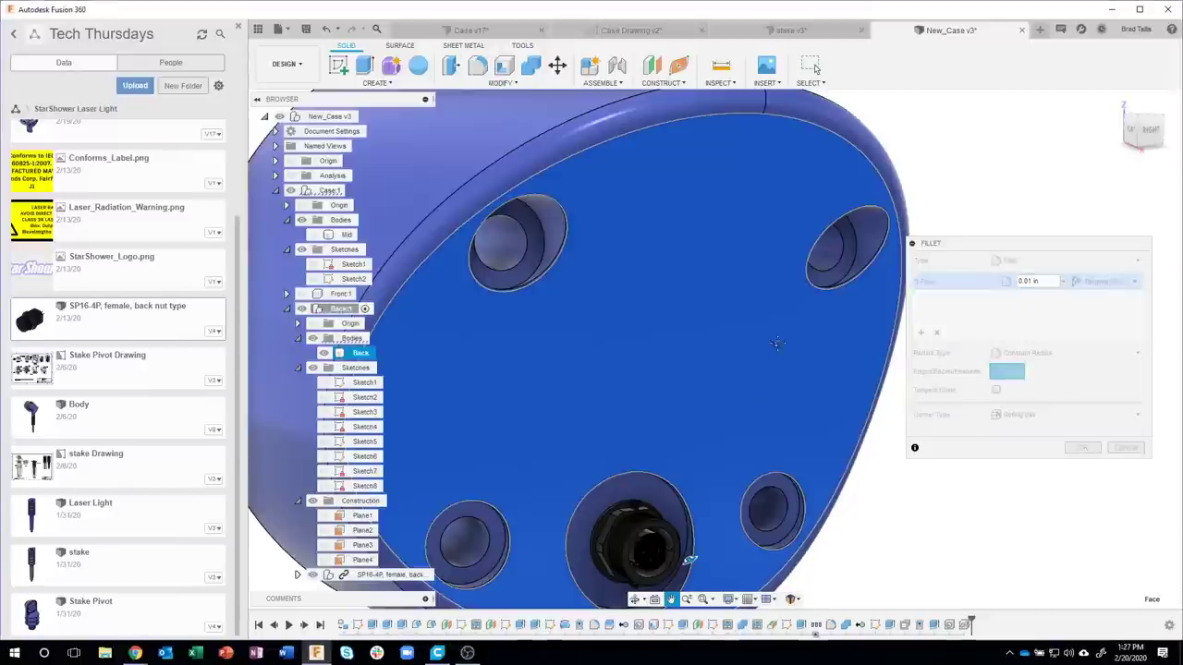
middle_click_drag(776, 344, 721, 382, "shift")
scroll(709, 568, "up", 2)
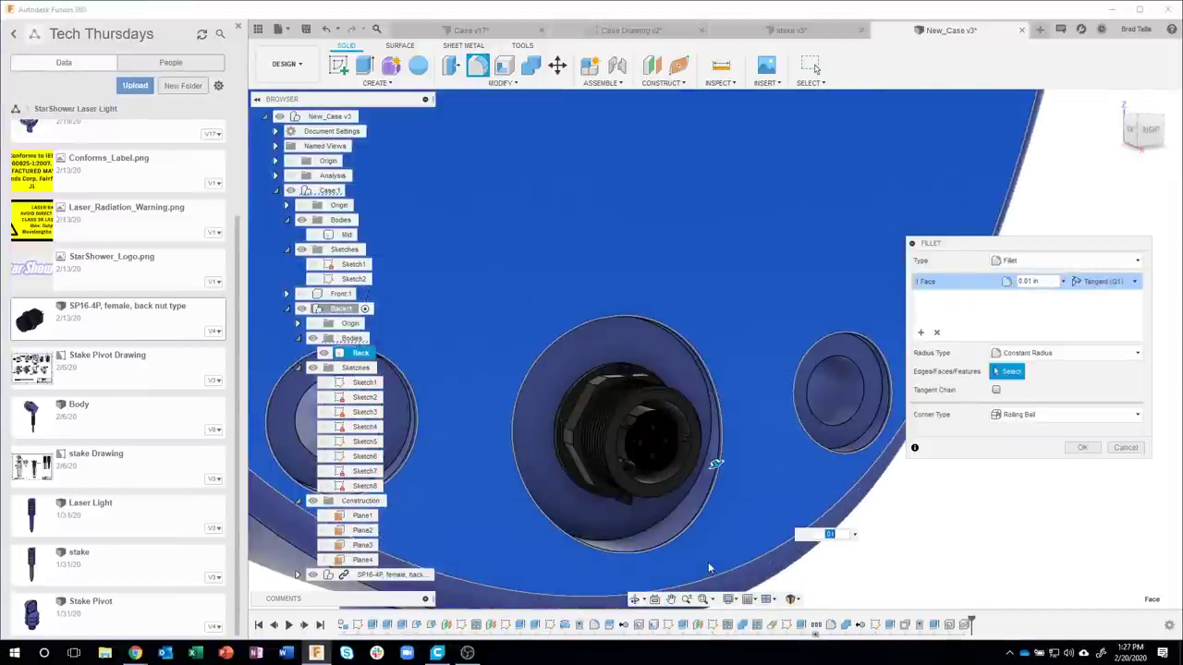
scroll(703, 554, "up", 2)
scroll(689, 527, "up", 3)
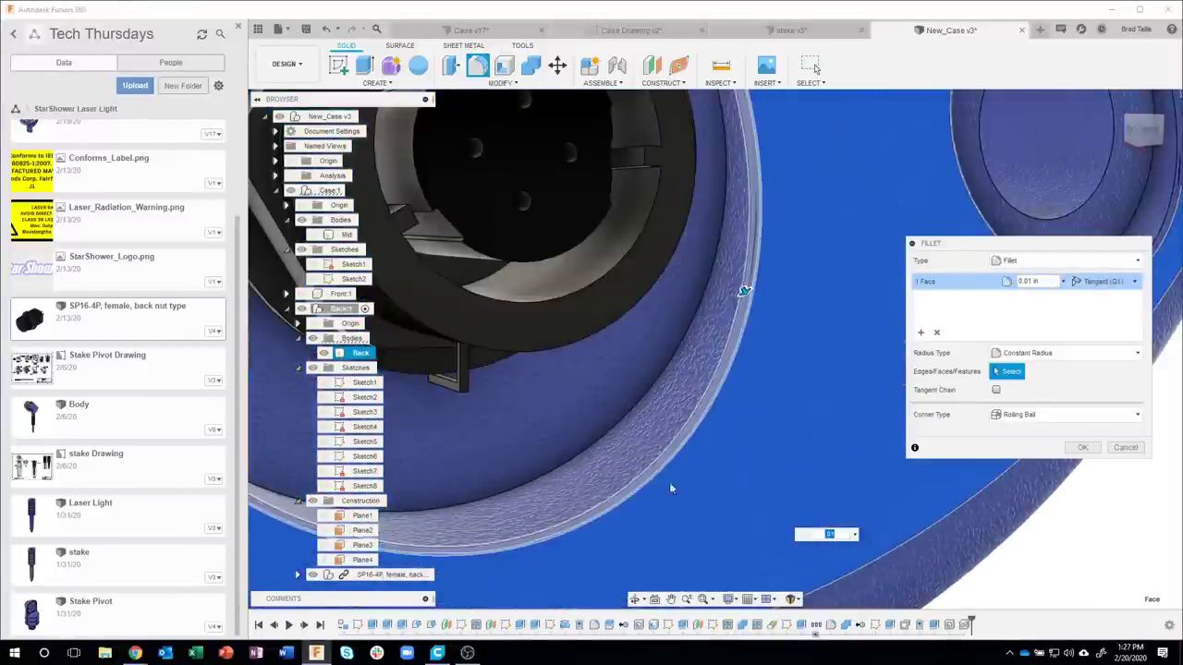
scroll(684, 494, "down", 2)
scroll(694, 500, "down", 2)
scroll(694, 500, "down", 3)
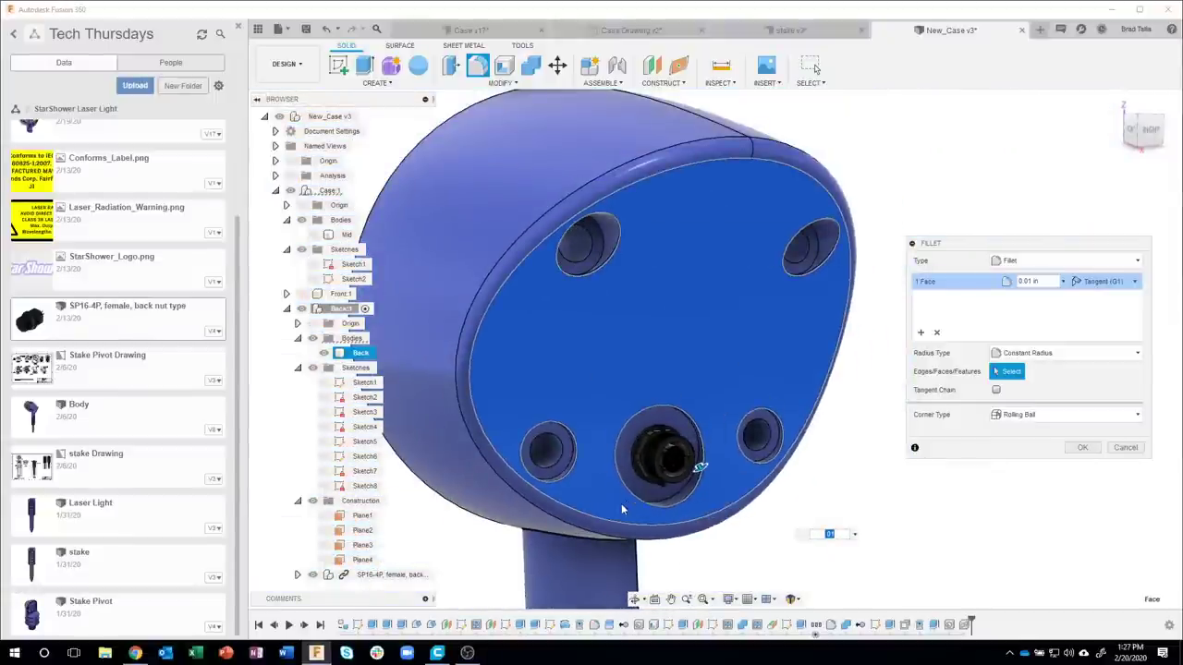
scroll(621, 504, "up", 2)
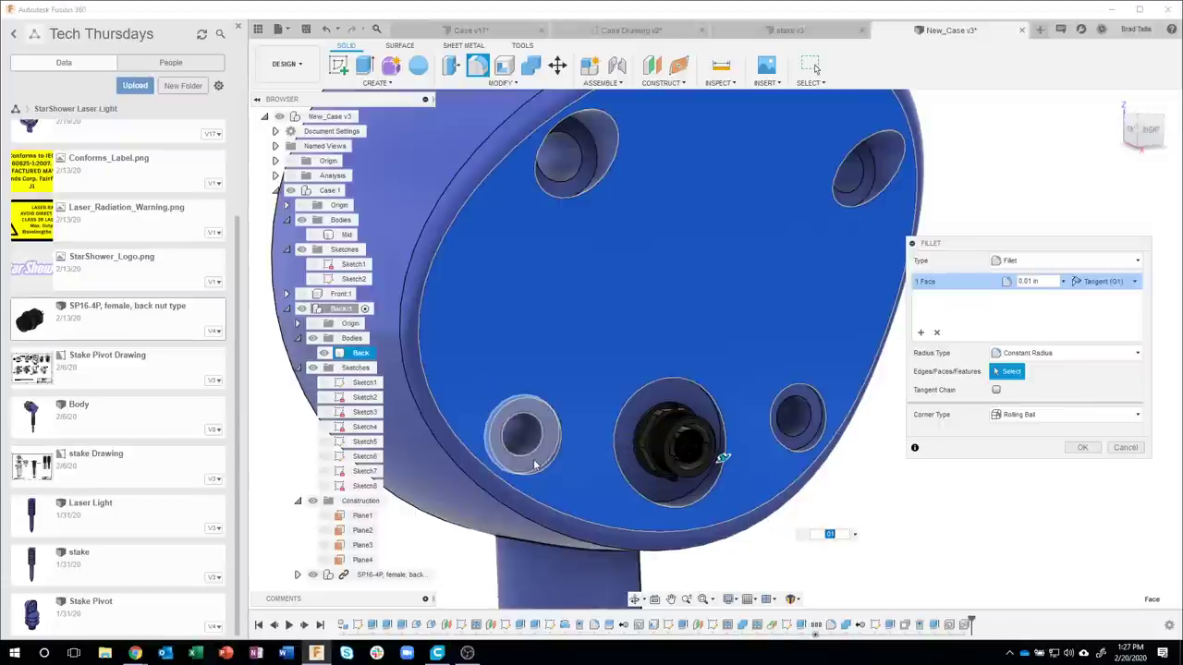
scroll(554, 448, "up", 3)
- Add the remaining hole faces, including the connector opening, and apply the 0.01 in fillet
left_click(551, 458)
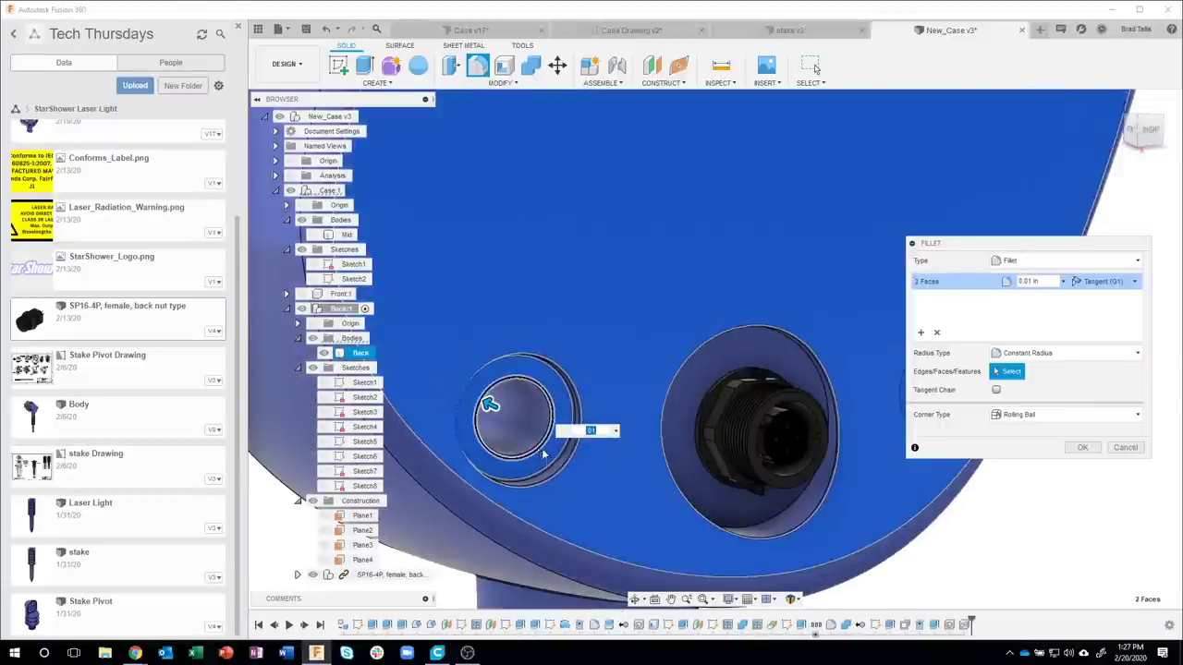
scroll(545, 452, "down", 5)
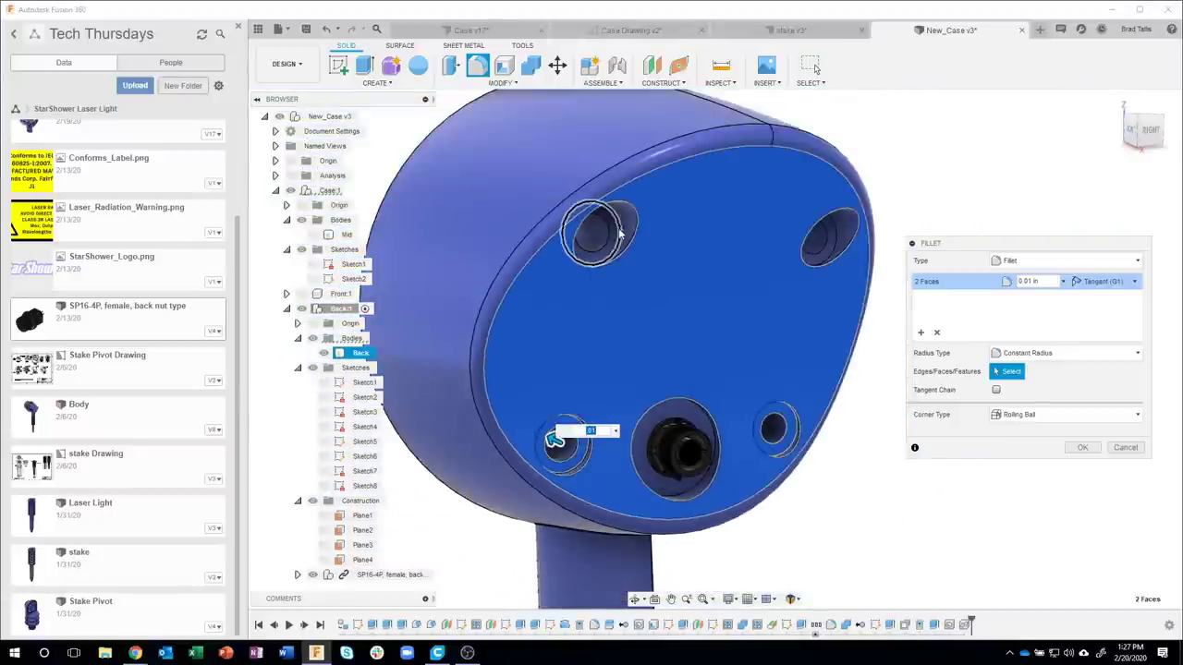
scroll(619, 241, "up", 3)
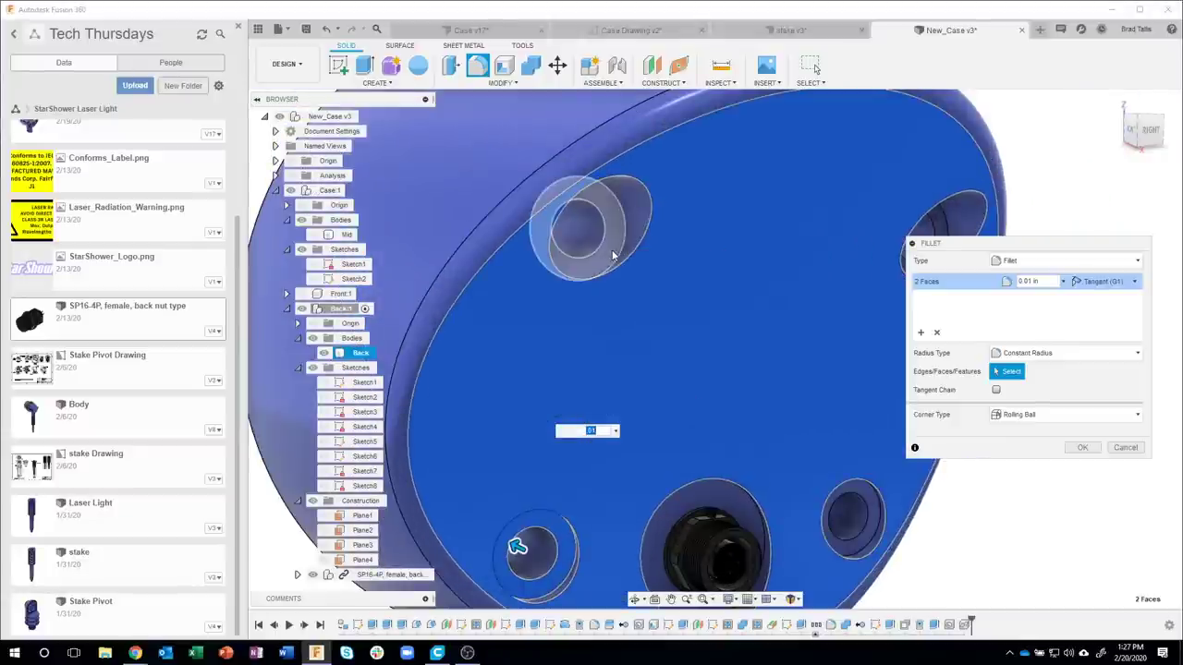
left_click(612, 255)
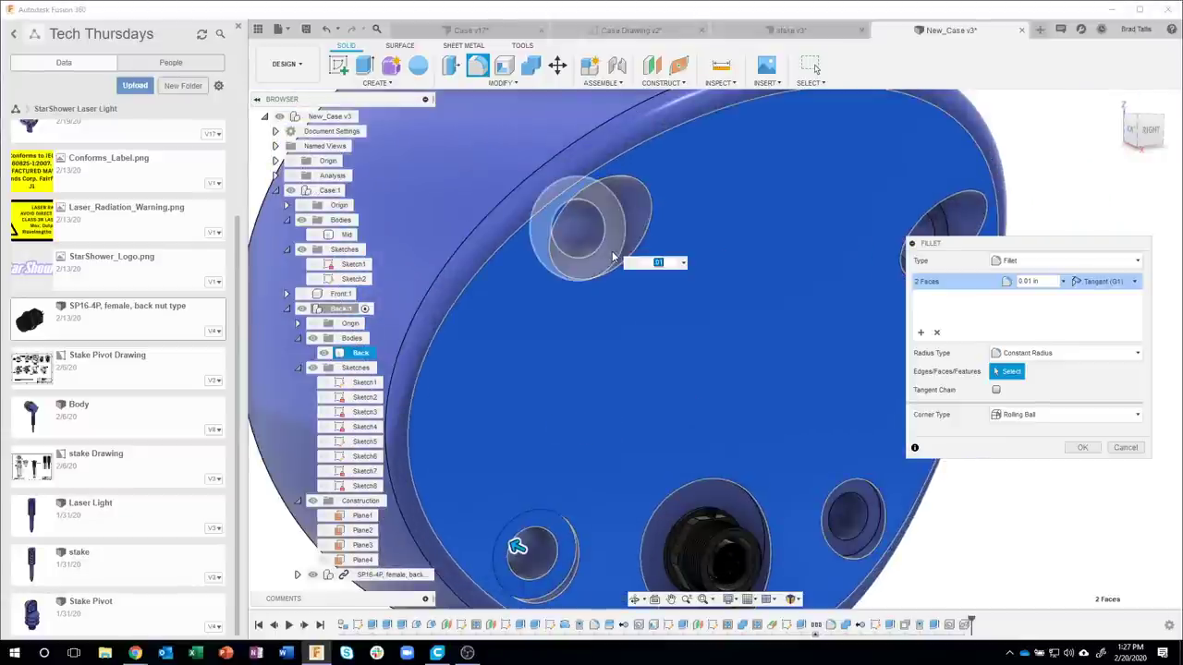
left_click(938, 220)
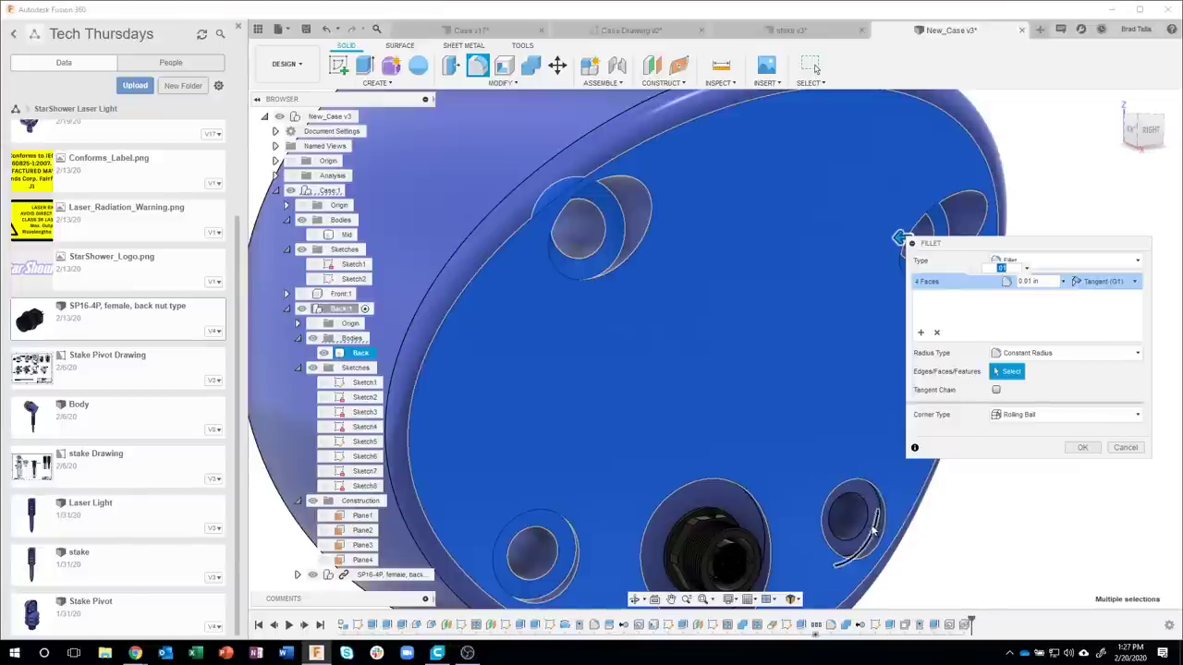
left_click(863, 515)
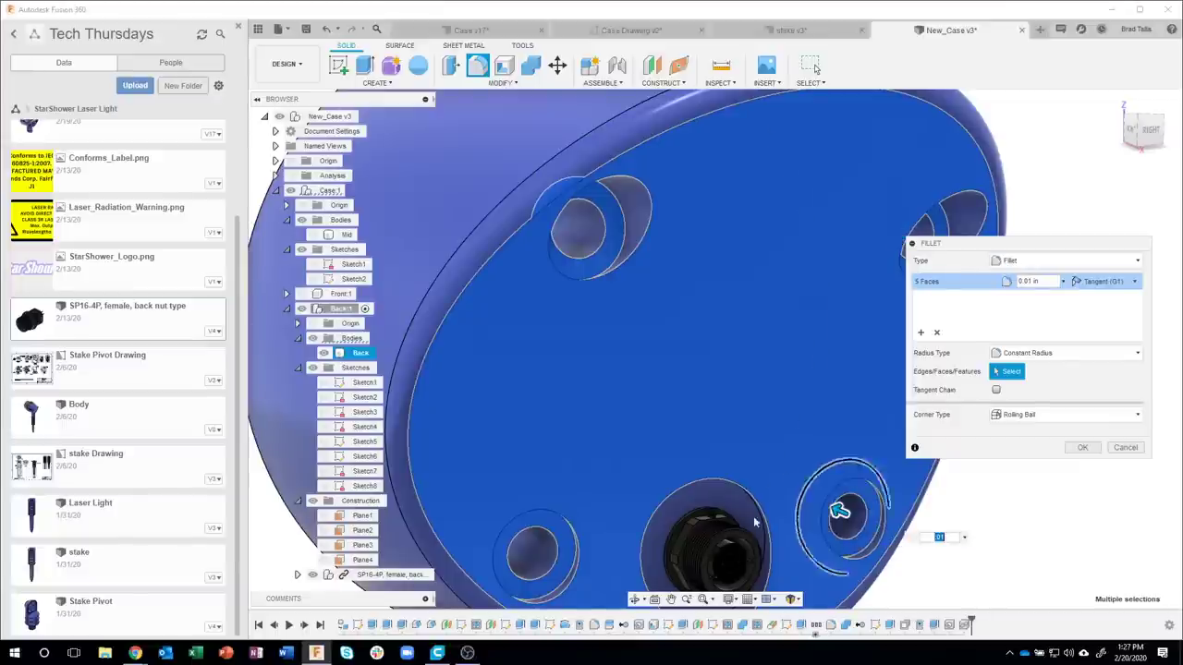
left_click(723, 497)
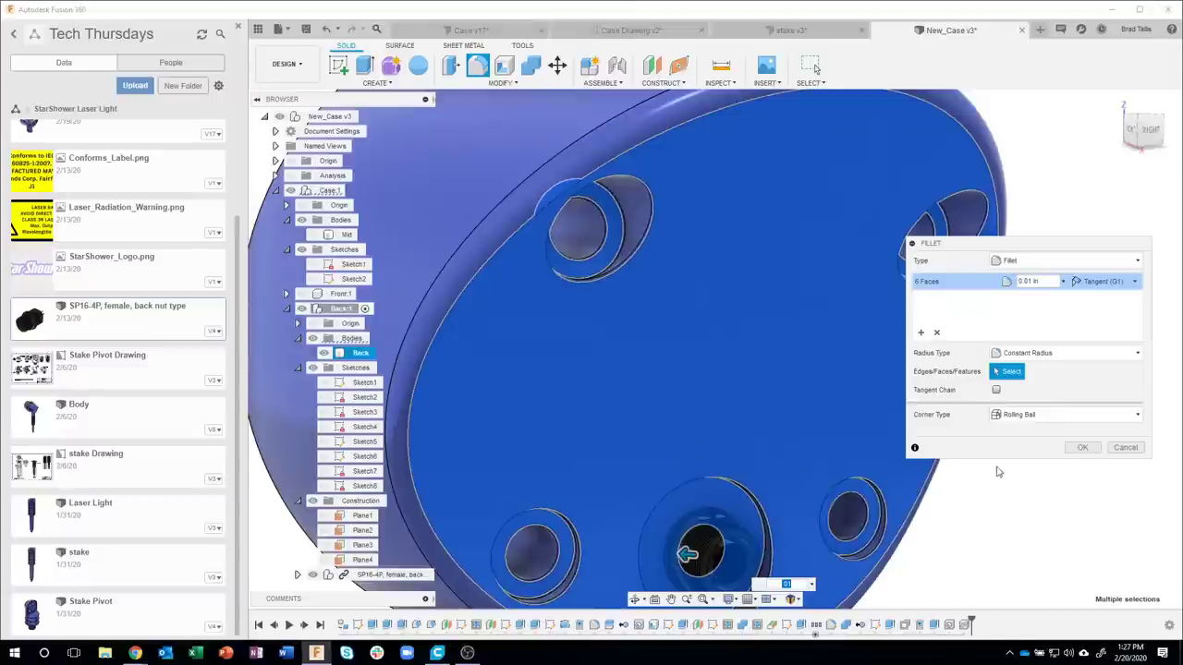
middle_click_drag(974, 484, 1074, 446, "shift")
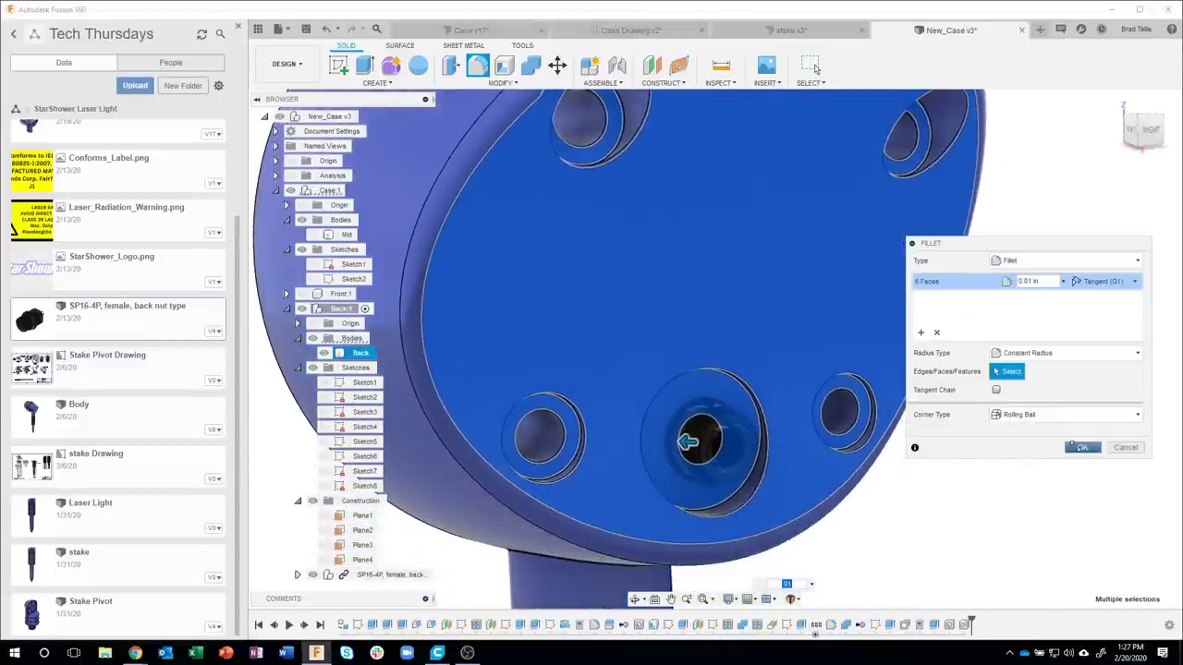
left_click(1081, 447)
scroll(740, 517, "up", 2)
scroll(740, 517, "up", 2)
scroll(743, 514, "up", 2)
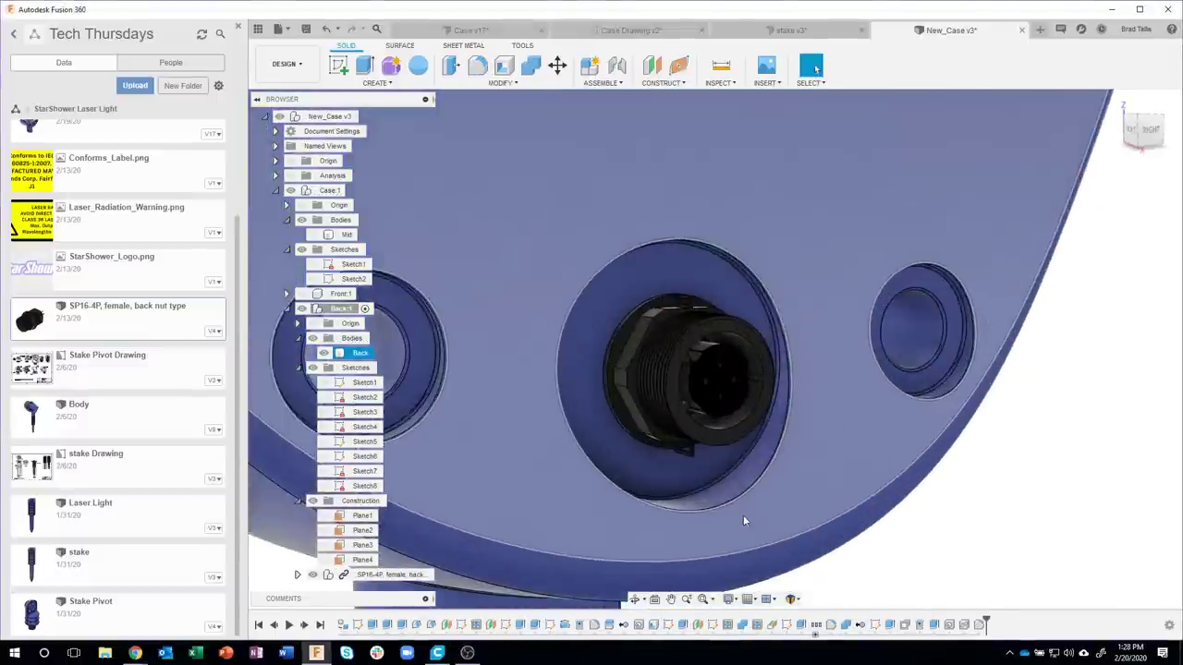
scroll(743, 515, "up", 2)
middle_click_drag(744, 512, 979, 567, "shift")
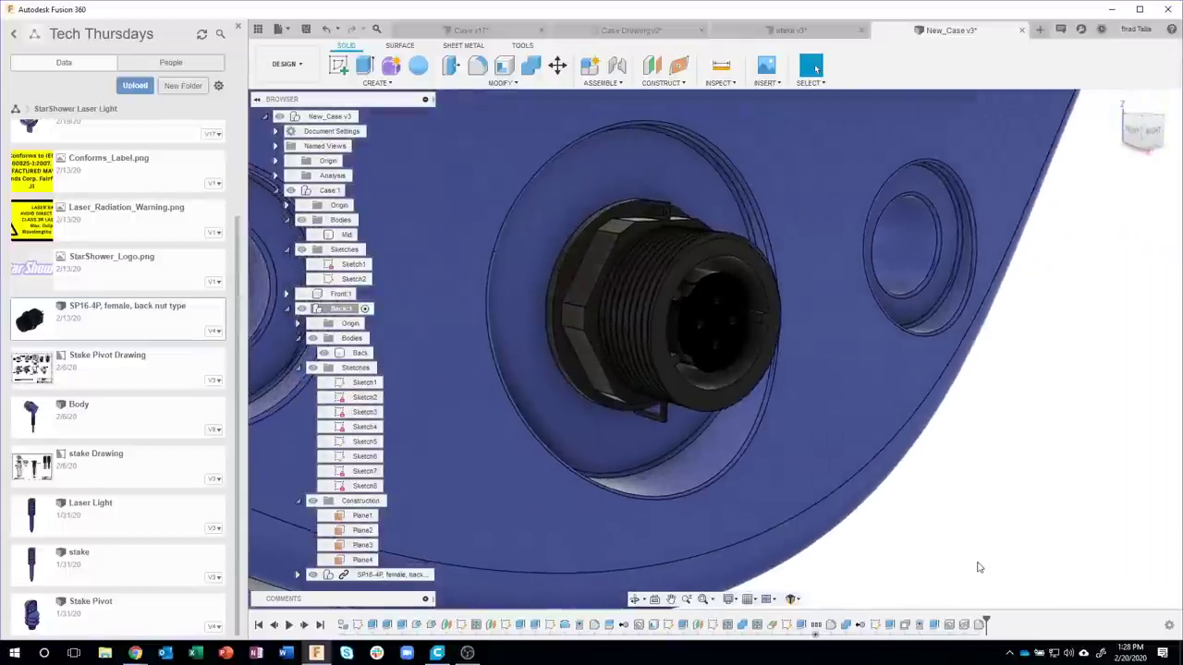
scroll(979, 568, "down", 2)
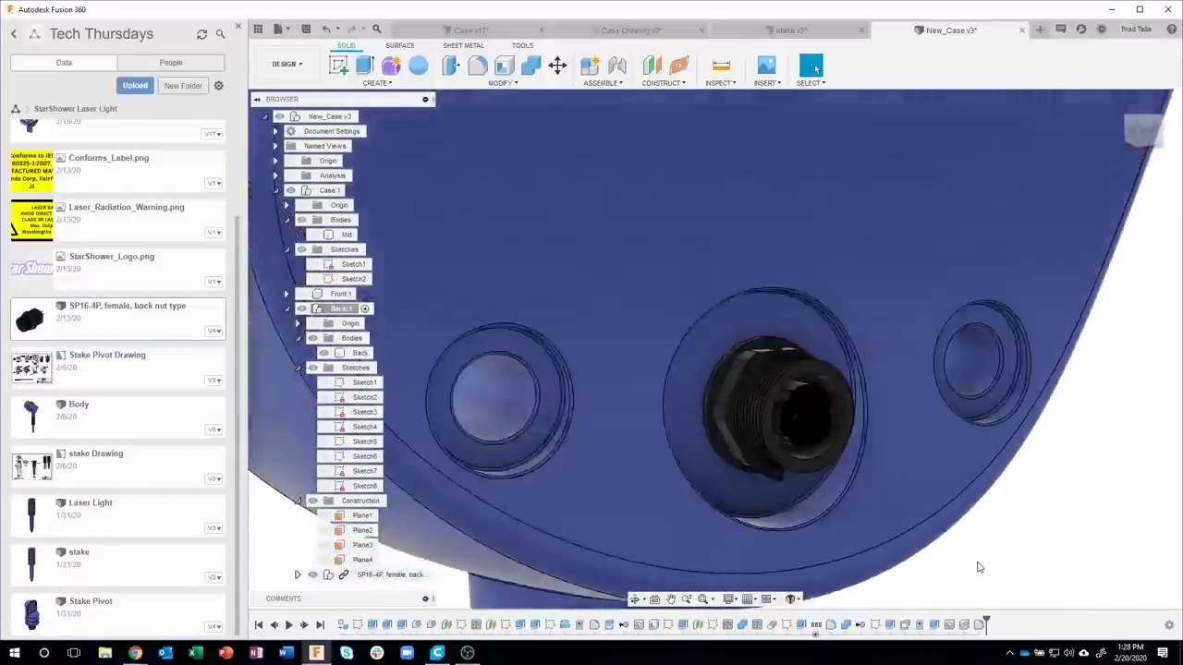
scroll(980, 567, "down", 3)
middle_click_drag(976, 568, 961, 409, "shift")
middle_click_drag(963, 335, 850, 320, "shift")
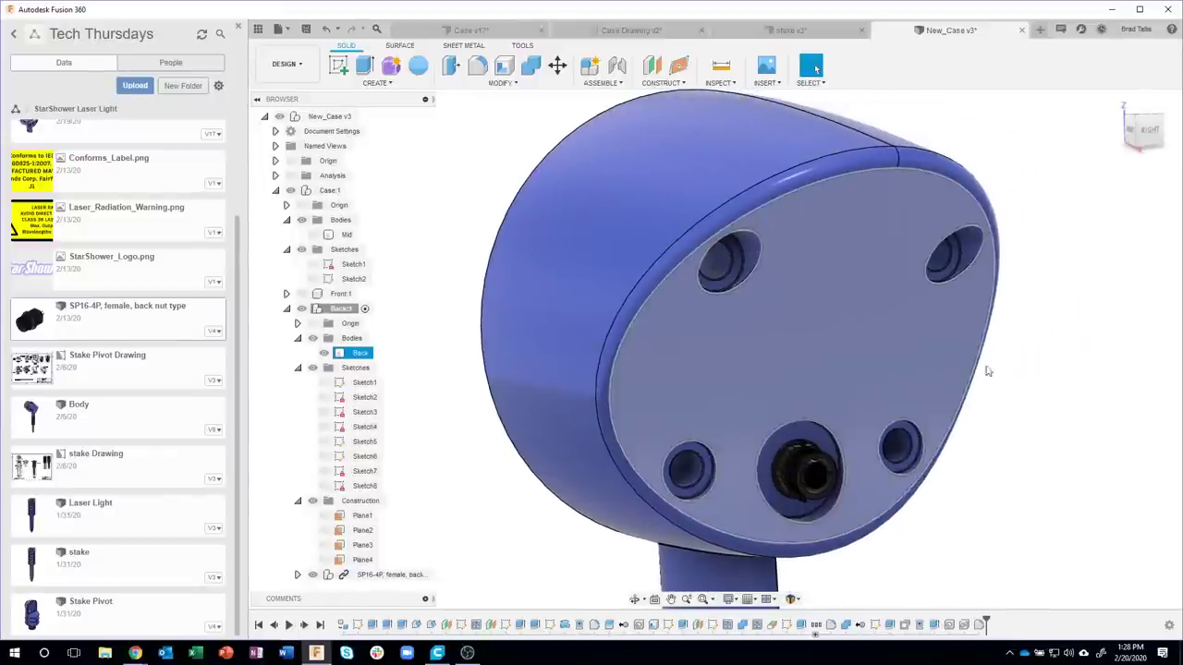
left_click(988, 372)
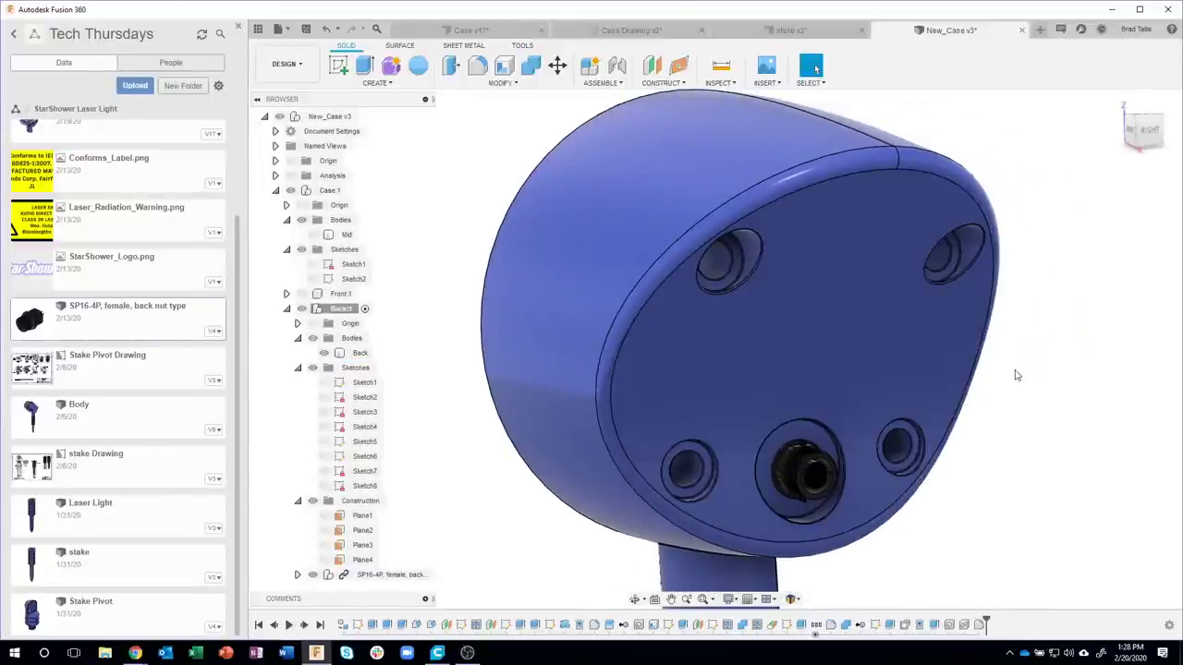
mouse_move(1017, 375)
middle_mouse_down("shift")
mouse_move(1055, 305)
mouse_move(813, 212)
middle_mouse_up("shift")
- Create Plane5 offset -0.2 in from the case back's rim face
left_click(651, 65)
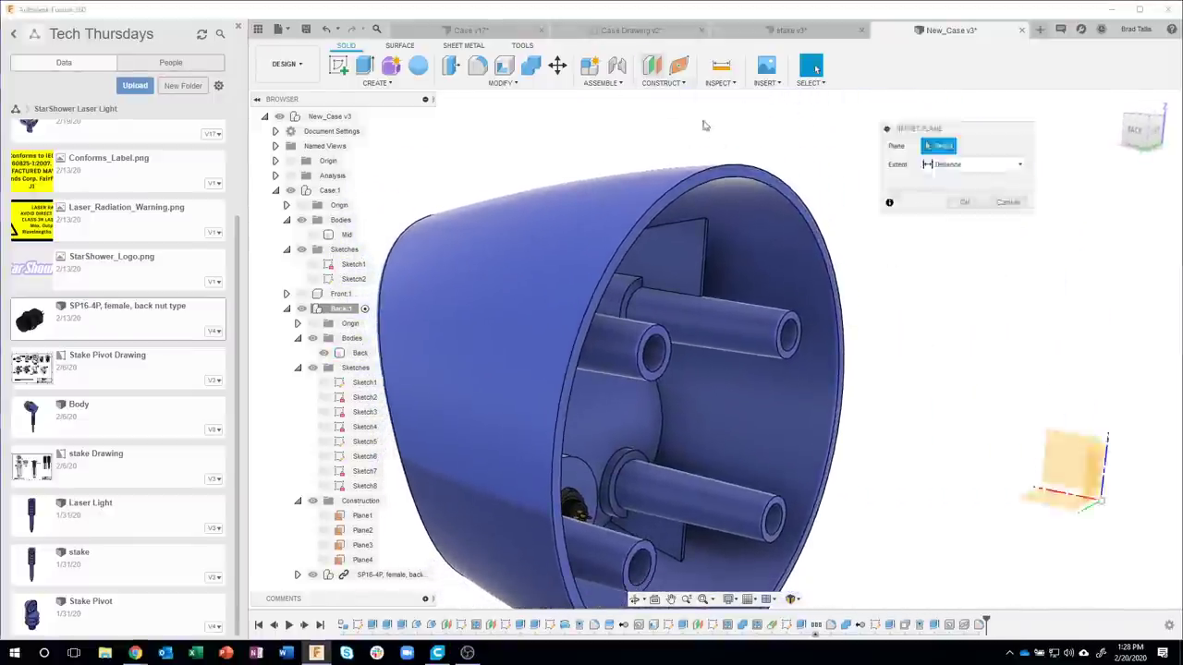
left_click(759, 173)
middle_click_drag(910, 377, 748, 524, "shift")
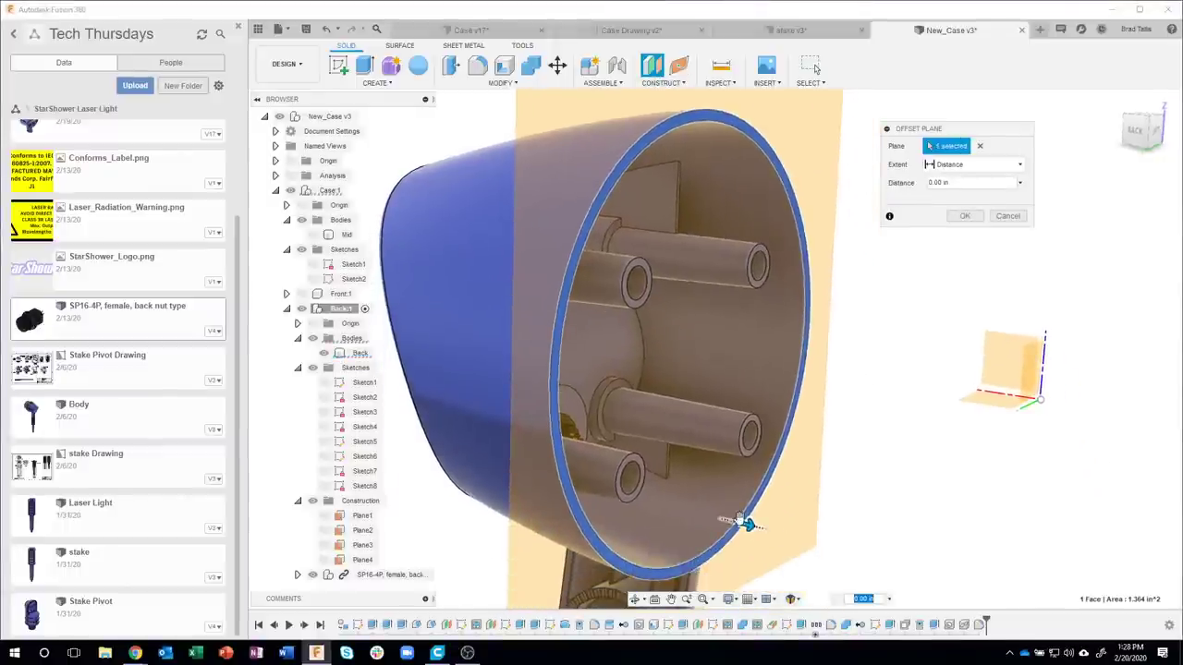
left_click_drag(748, 524, 713, 516)
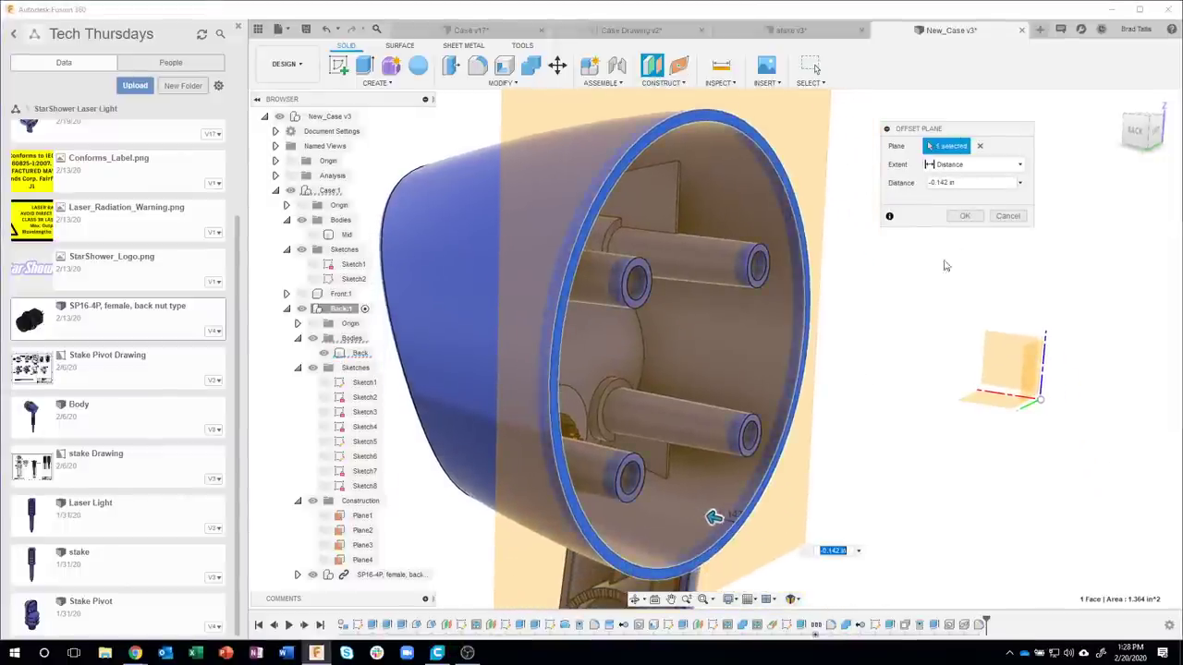
left_click_drag(982, 182, 894, 178)
type("-.2")
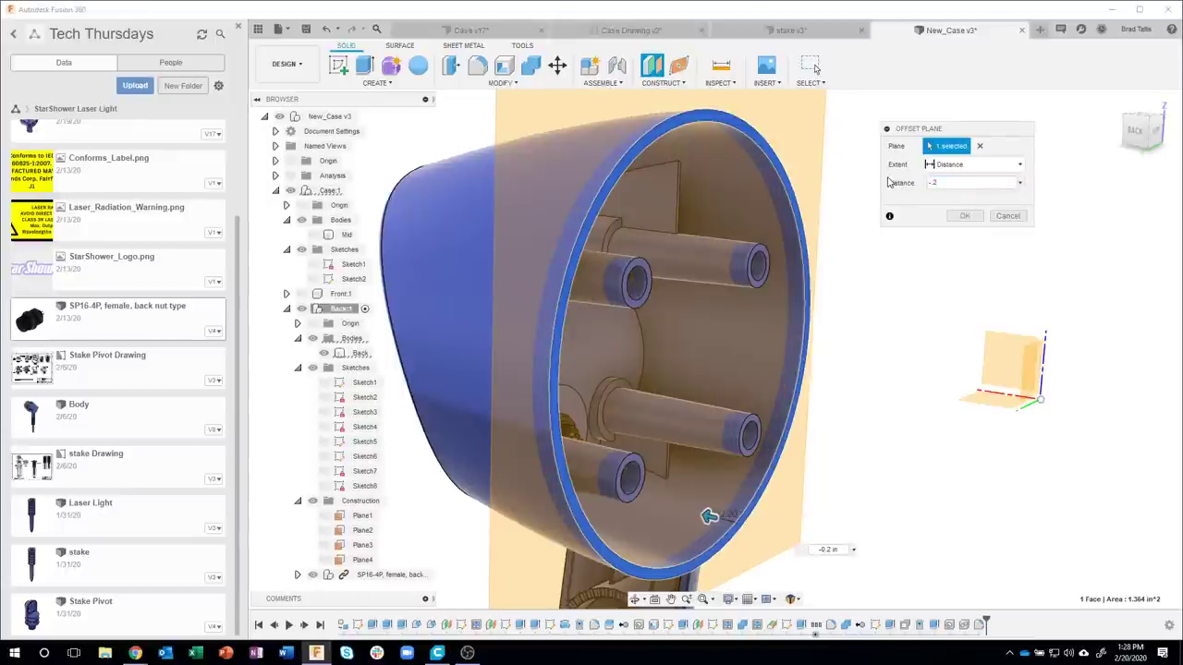
key("Return")
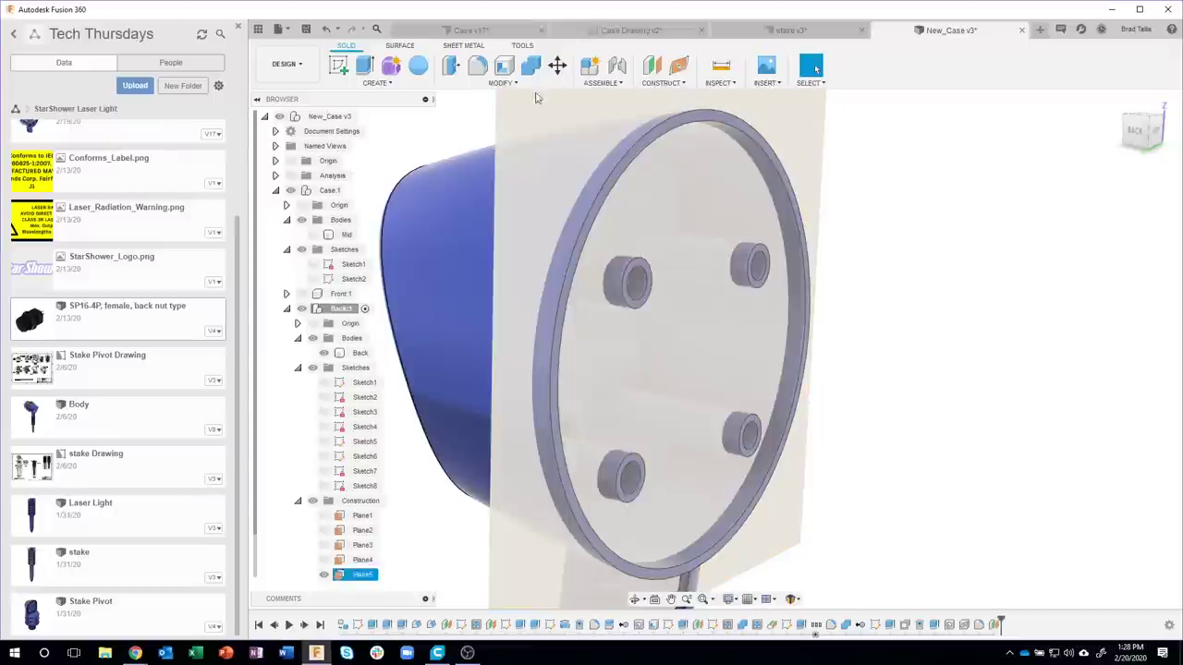
- Split the inner case face along Plane5, then hide Plane5
left_click(497, 83)
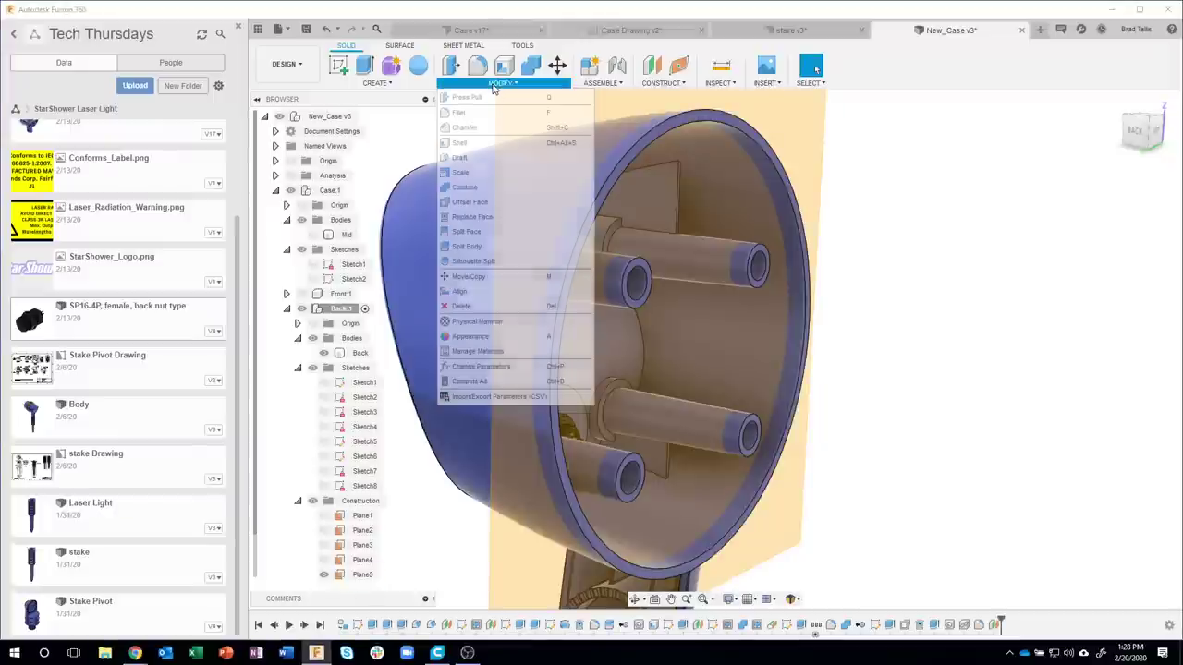
mouse_move(466, 231)
left_click(478, 232)
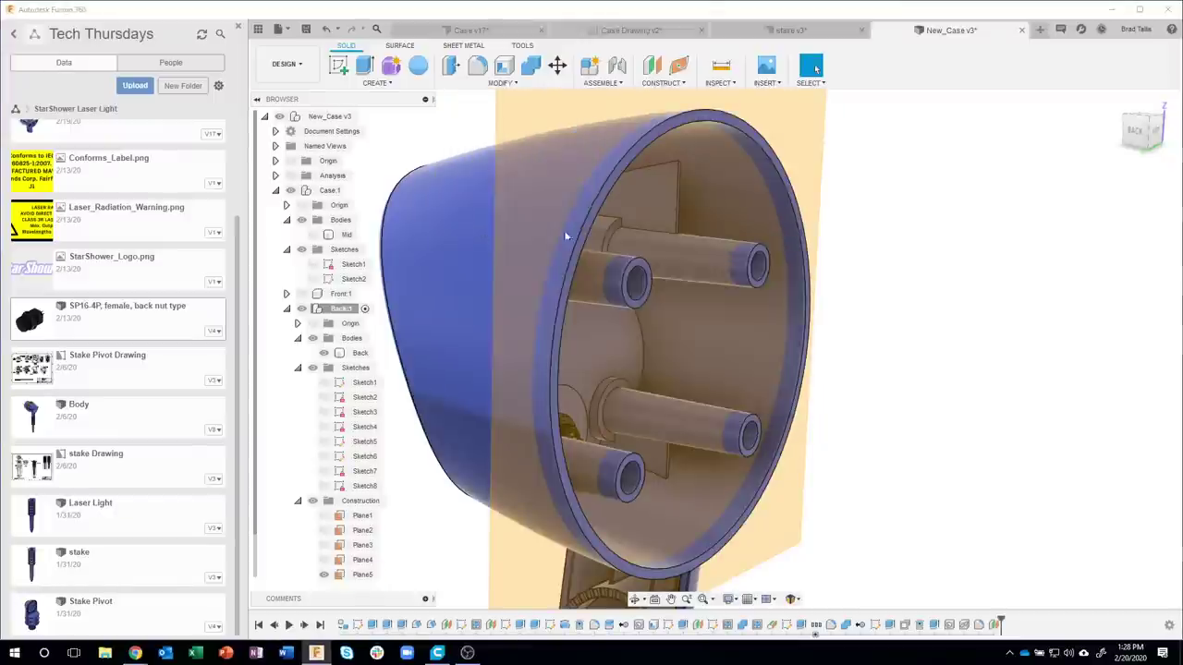
left_click(766, 186)
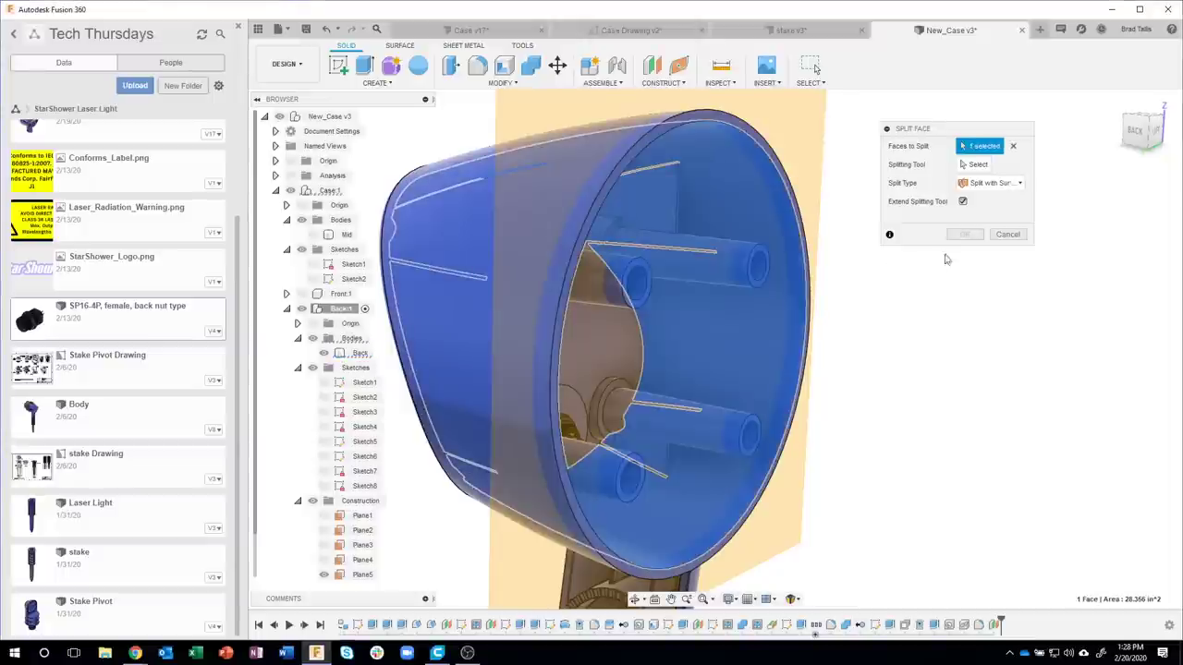
left_click(970, 164)
left_click(813, 212)
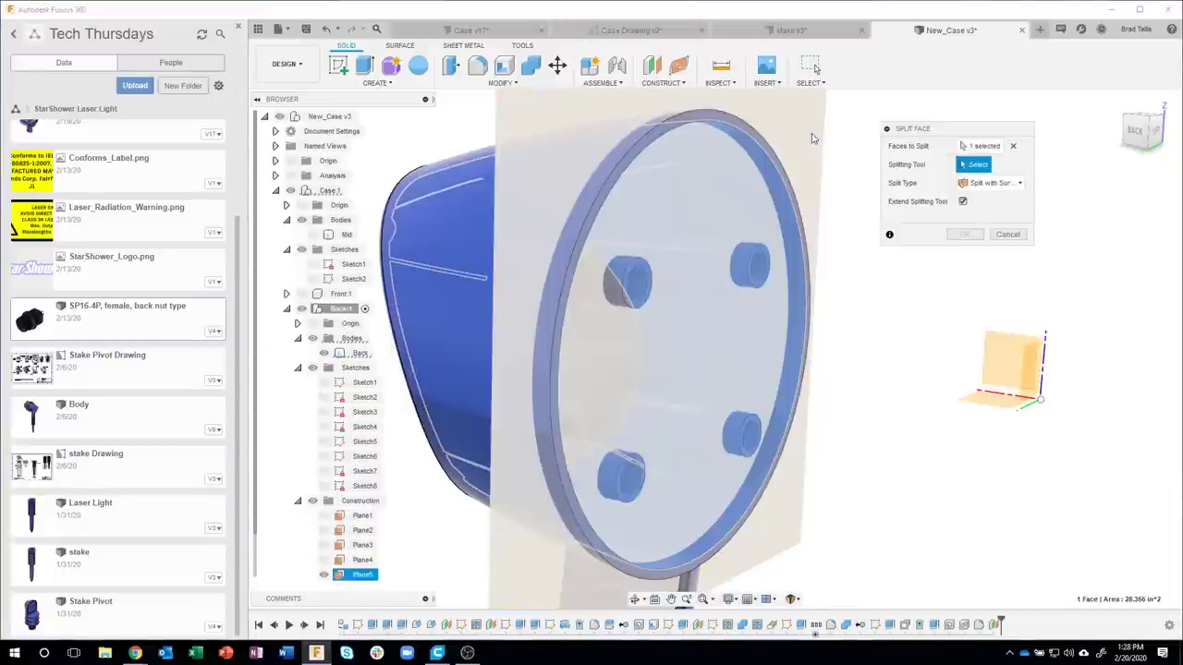
left_click(964, 203)
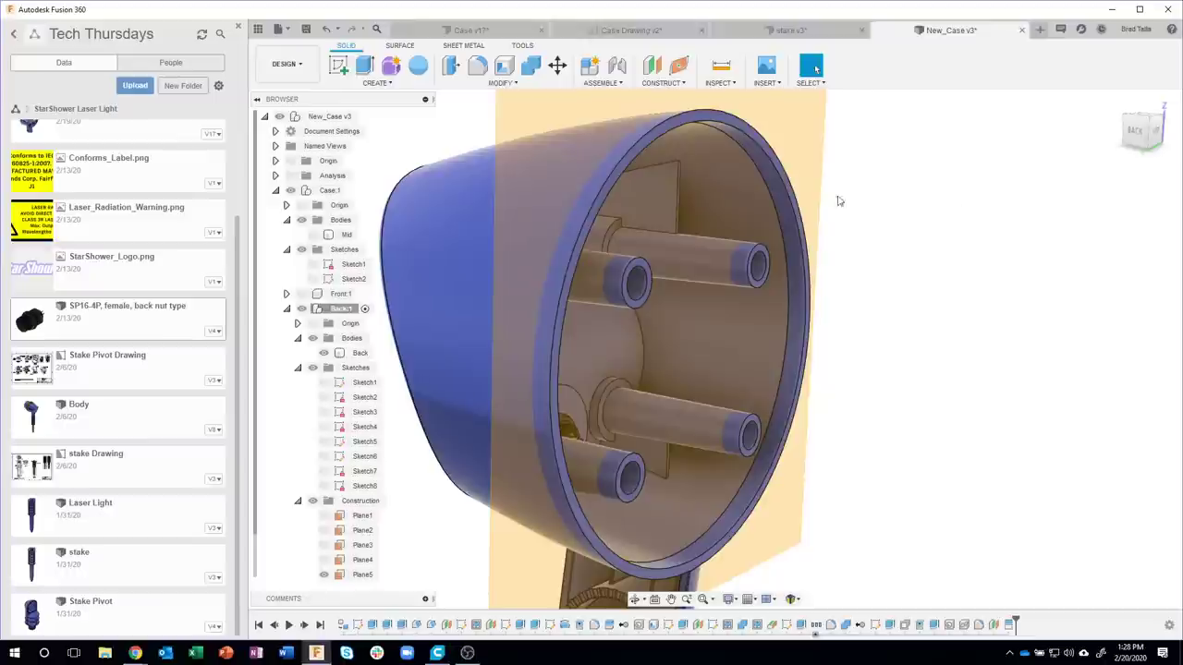
left_click(323, 574)
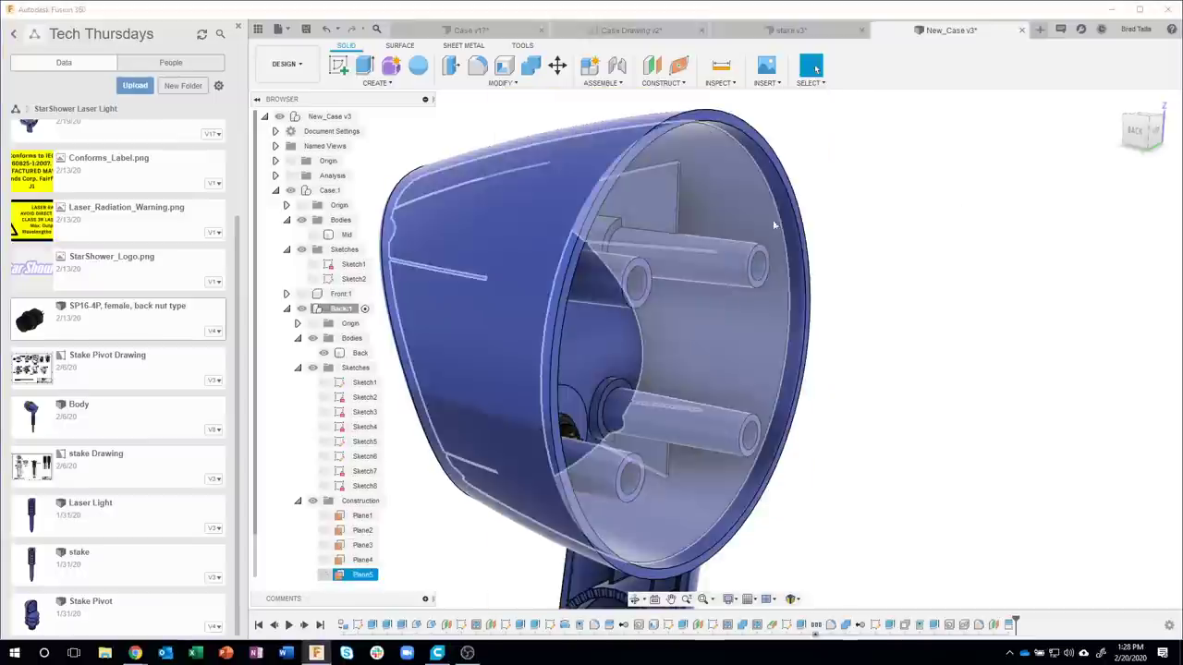
- Offset the rim face by -0.04 in to form the recessed lip
left_click(779, 194)
right_click(779, 194)
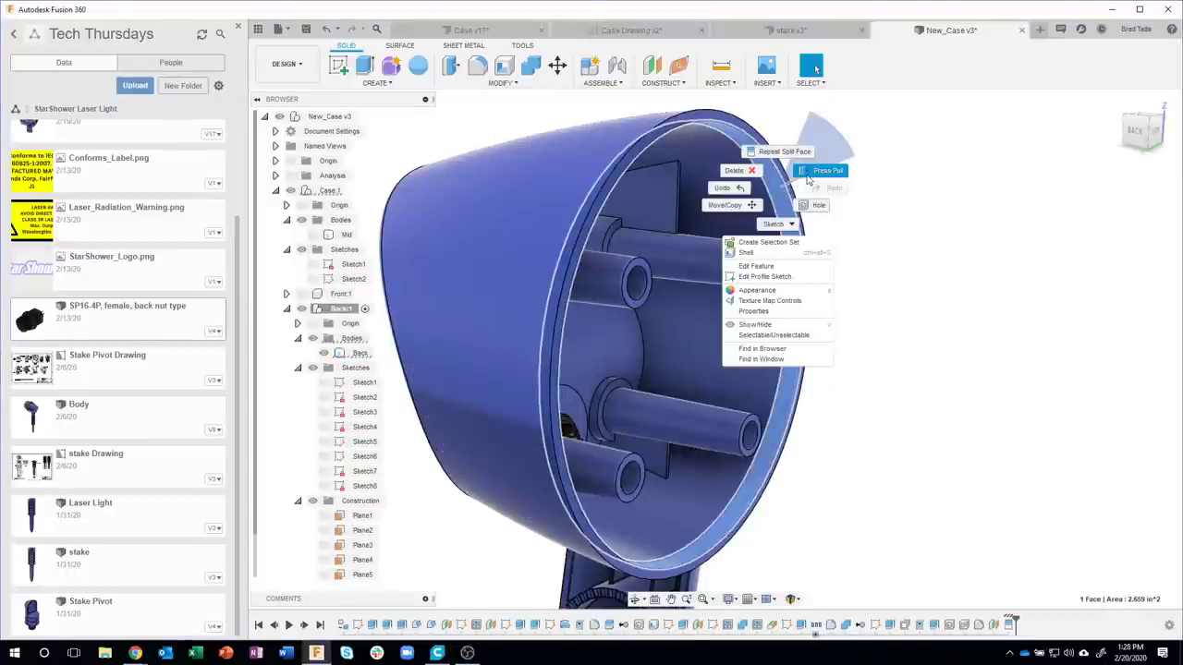
left_click(813, 179)
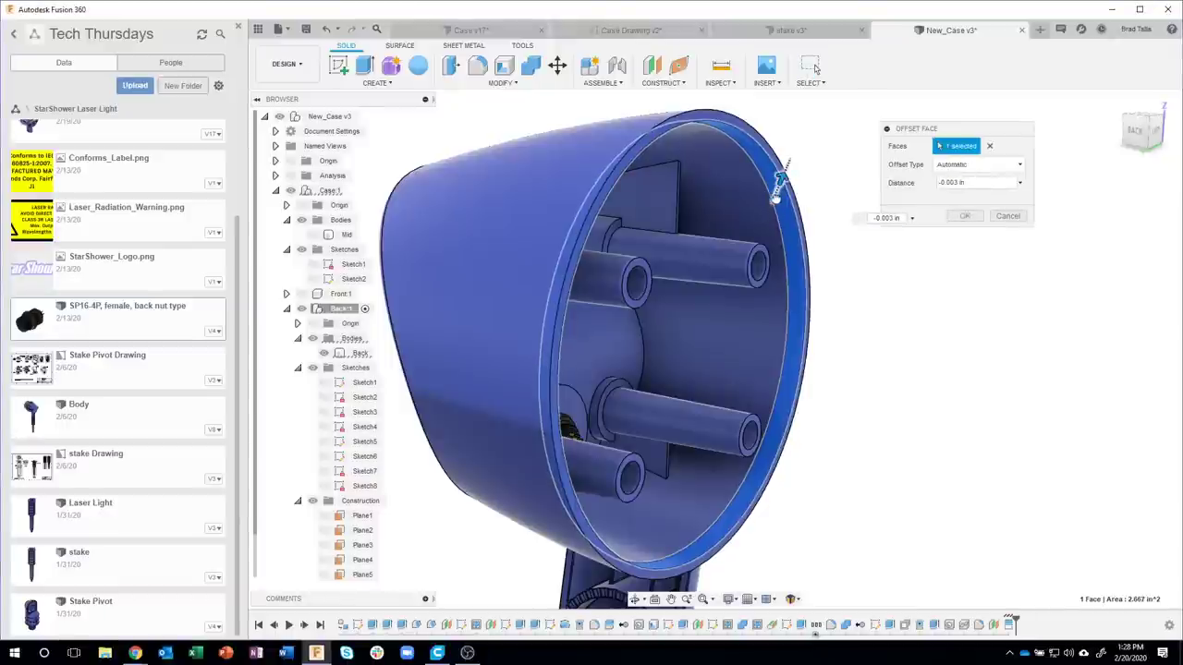
left_click_drag(776, 196, 783, 175)
type("-.04")
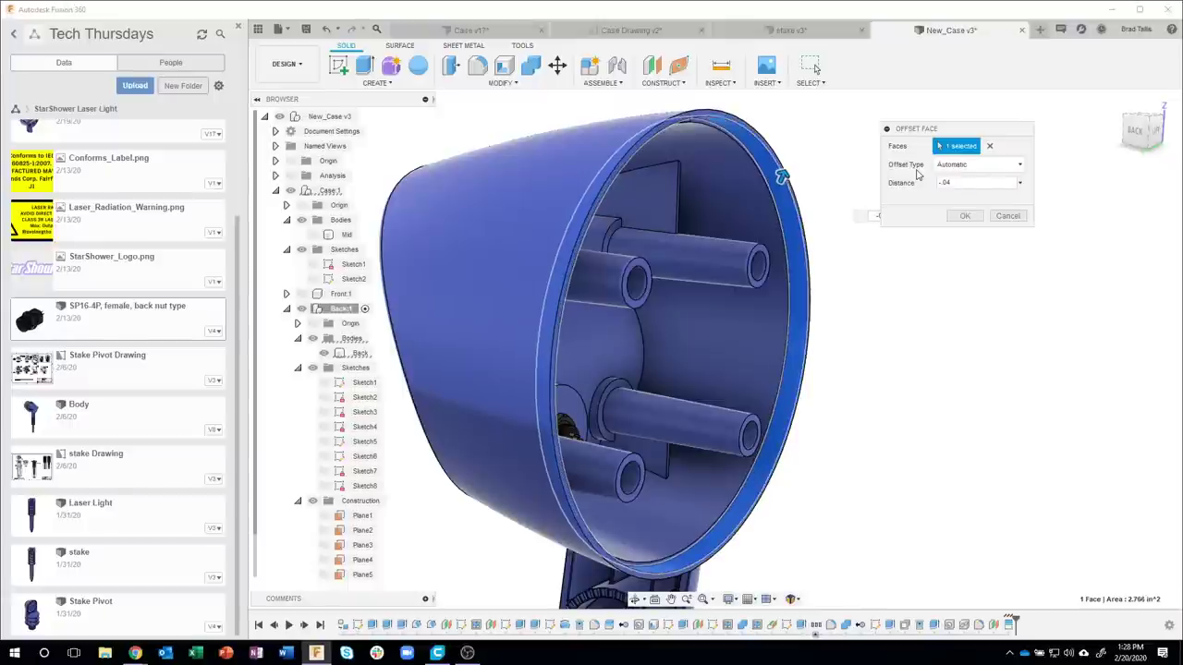
key("Return")
scroll(768, 162, "up", 2)
scroll(768, 162, "up", 2)
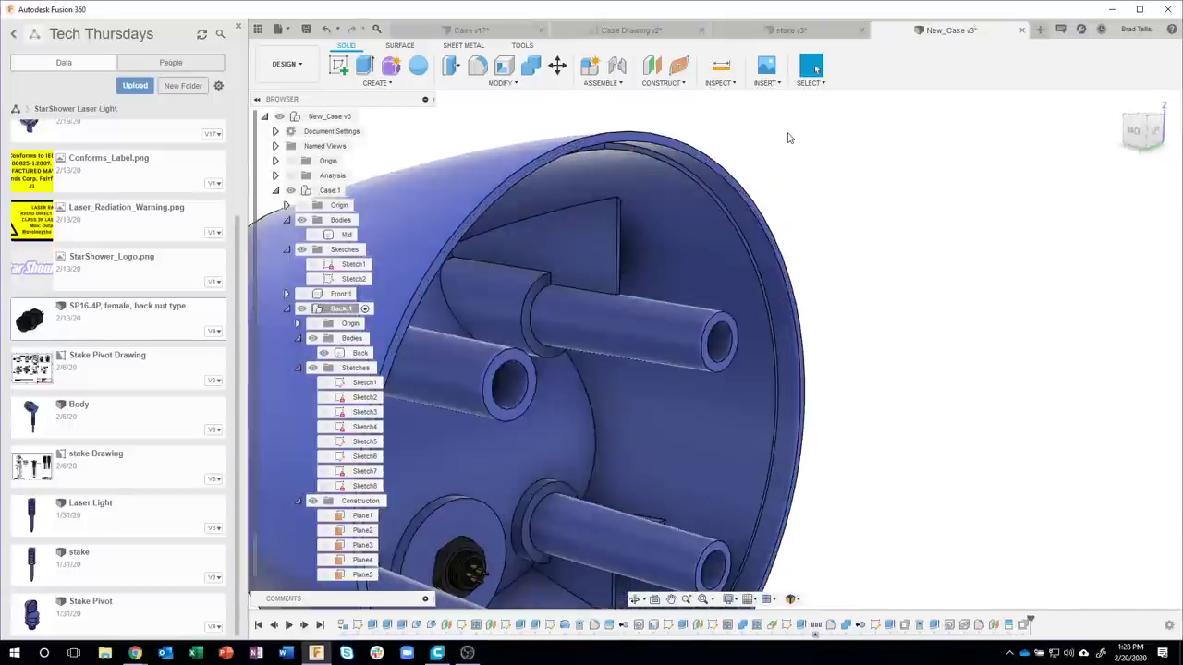
scroll(768, 162, "up", 2)
mouse_move(768, 162)
middle_mouse_down("shift")
mouse_move(755, 349)
mouse_move(847, 322)
mouse_move(876, 278)
mouse_move(1014, 269)
mouse_move(964, 276)
mouse_move(884, 319)
mouse_move(832, 317)
mouse_move(700, 428)
mouse_move(818, 404)
mouse_move(890, 366)
mouse_move(941, 319)
mouse_move(917, 266)
middle_mouse_up("shift")
scroll(876, 278, "down", 5)
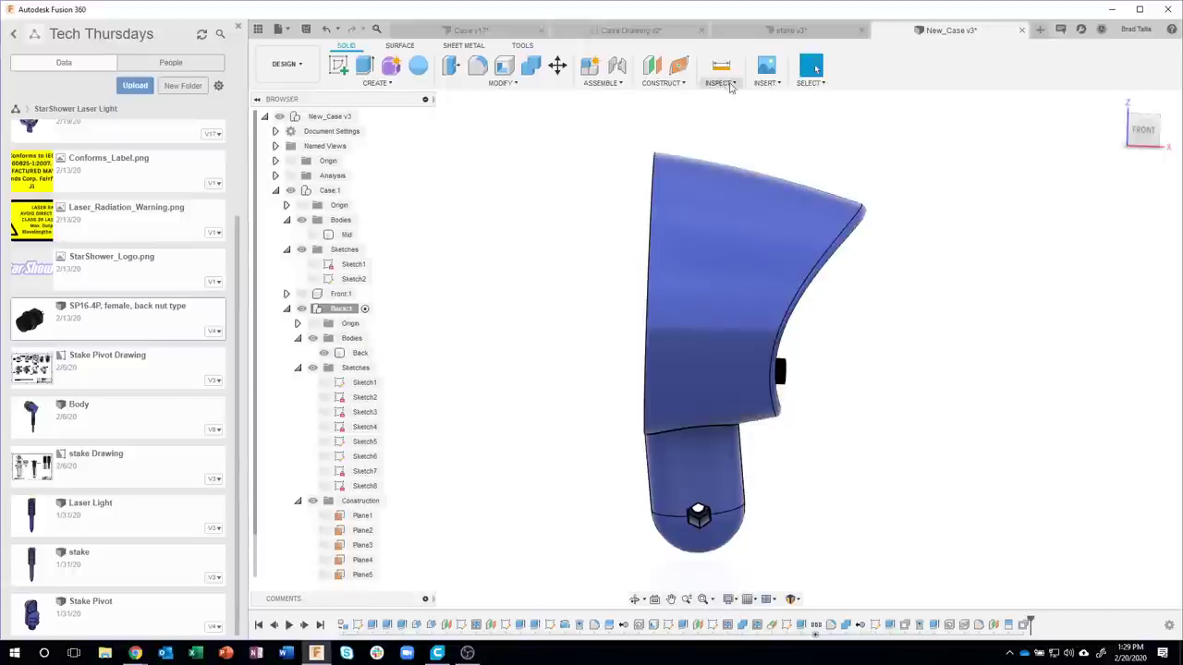
- Place StarShower_Logo.png as a decal on the case side, rotated 2.93 degrees
left_click(765, 83)
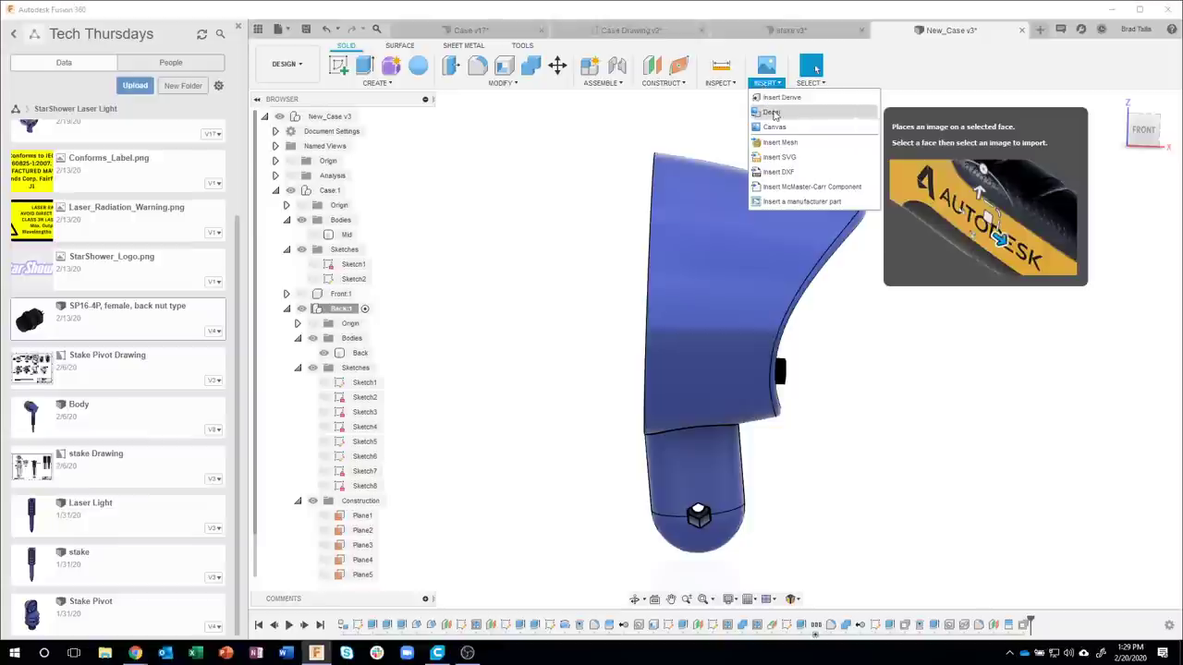
left_click(773, 113)
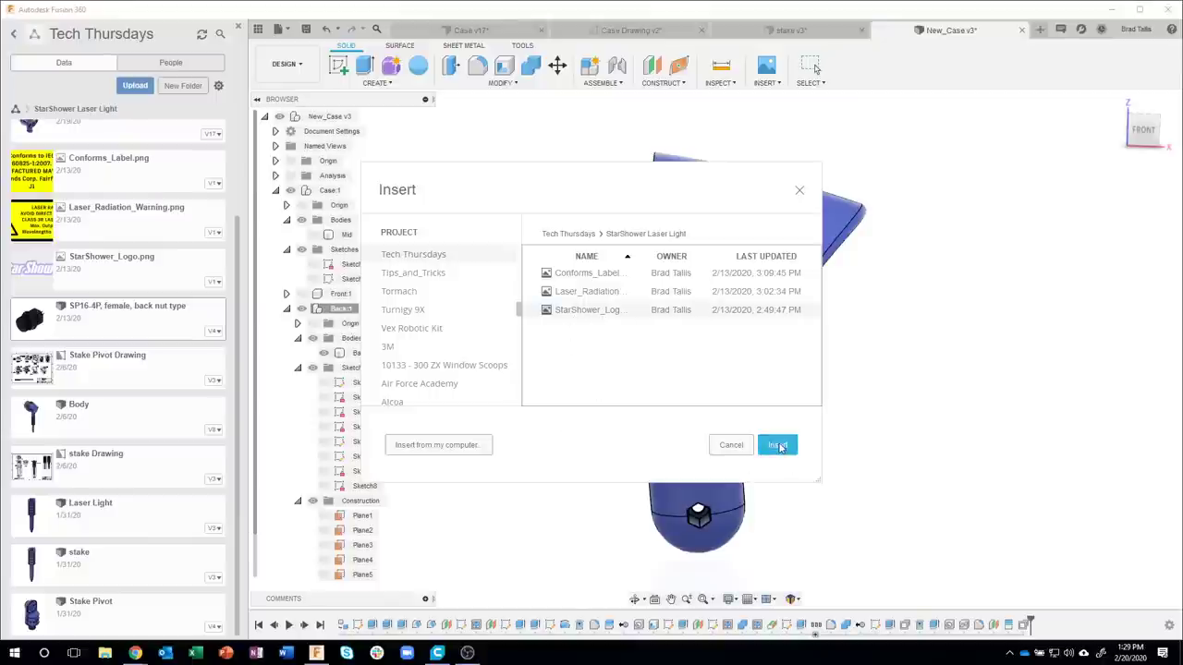
left_click(779, 446)
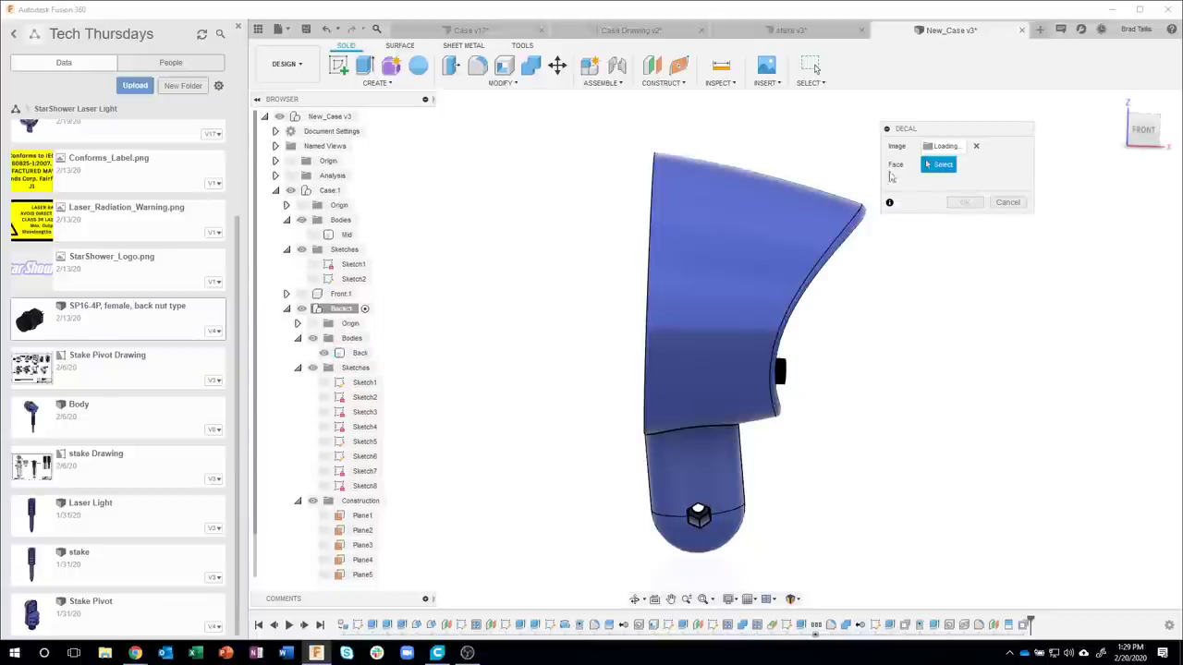
left_click(705, 292)
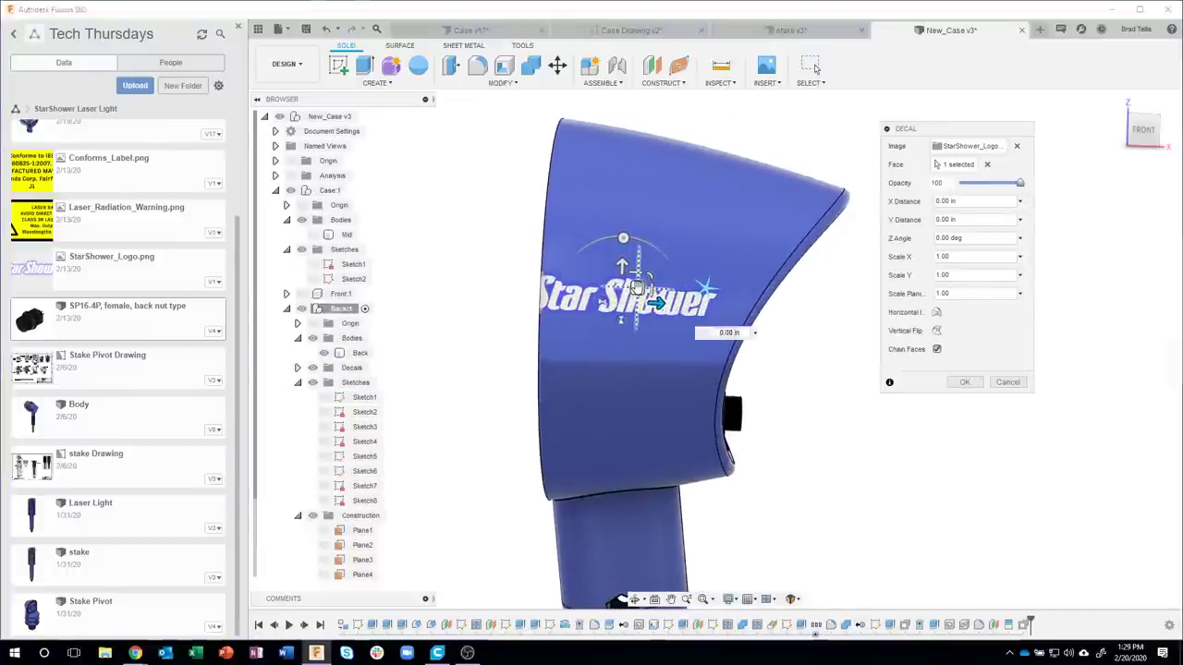
left_click_drag(672, 288, 670, 281)
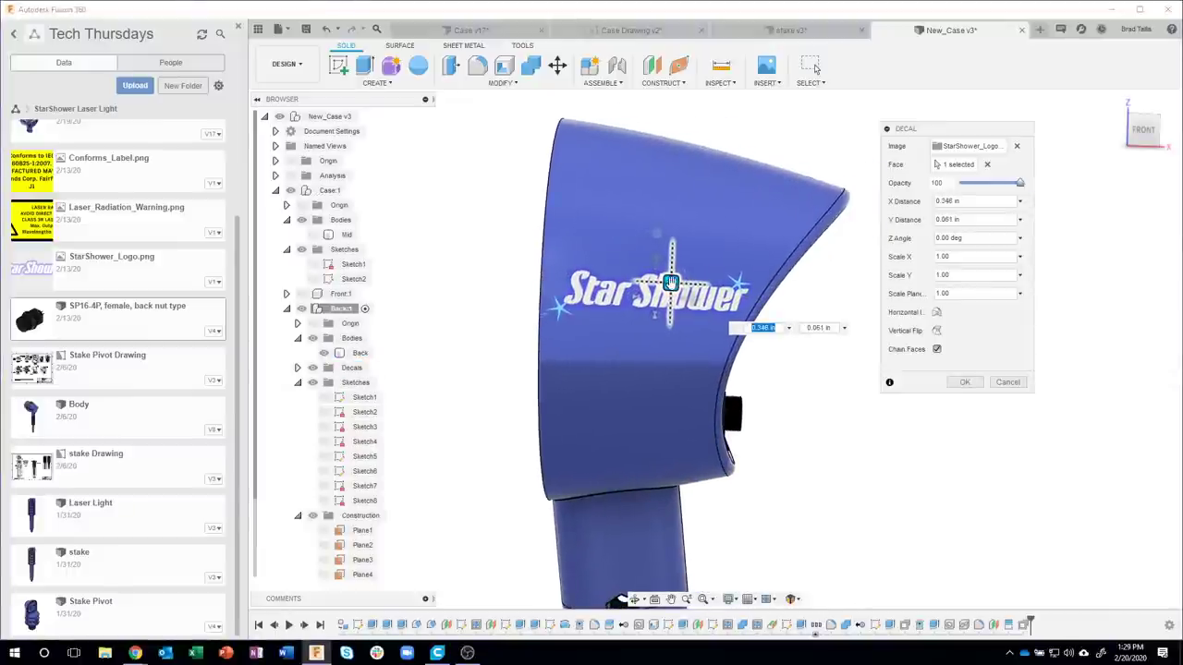
left_click(669, 233)
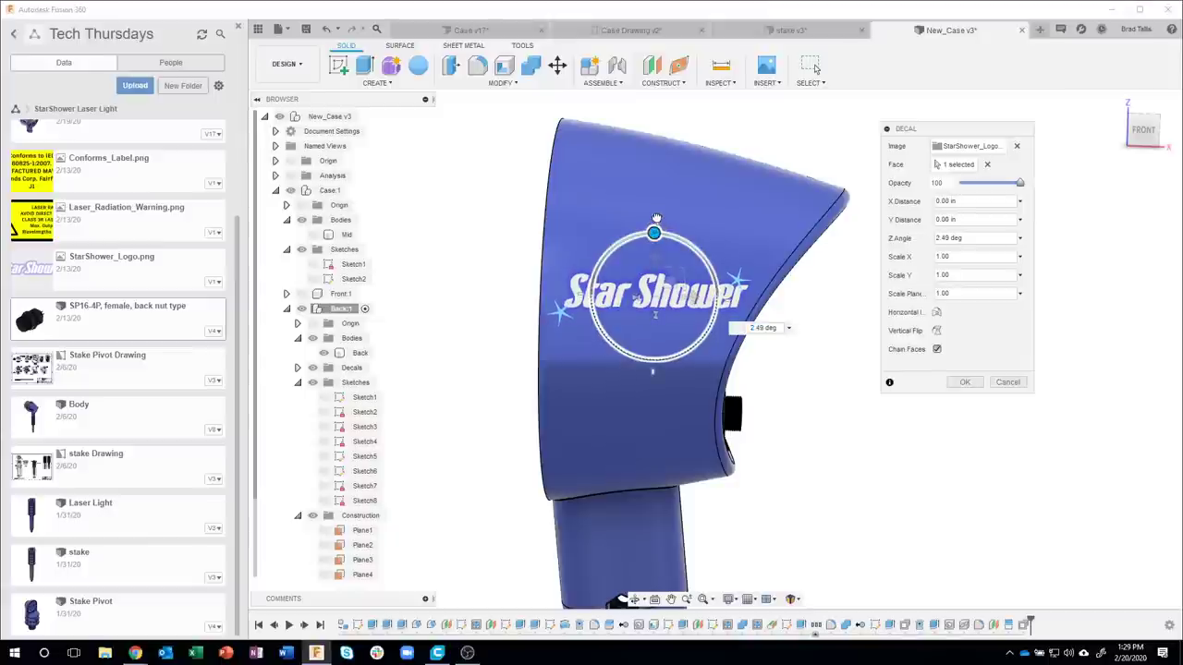
left_click_drag(656, 218, 655, 218)
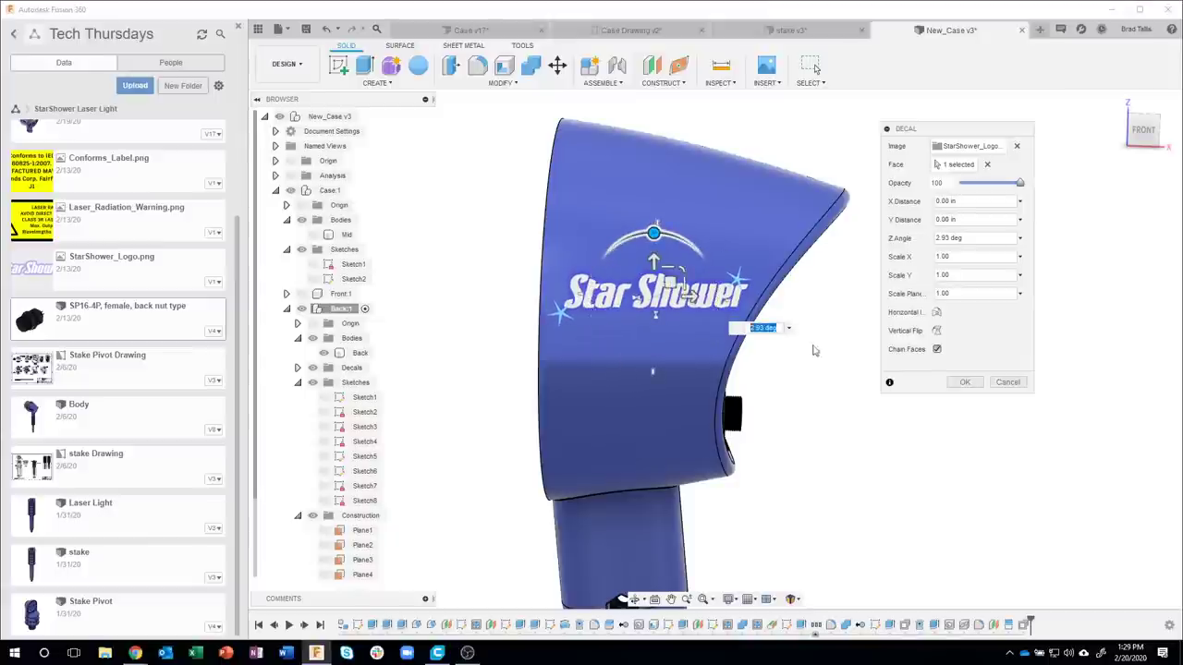
left_click(961, 383)
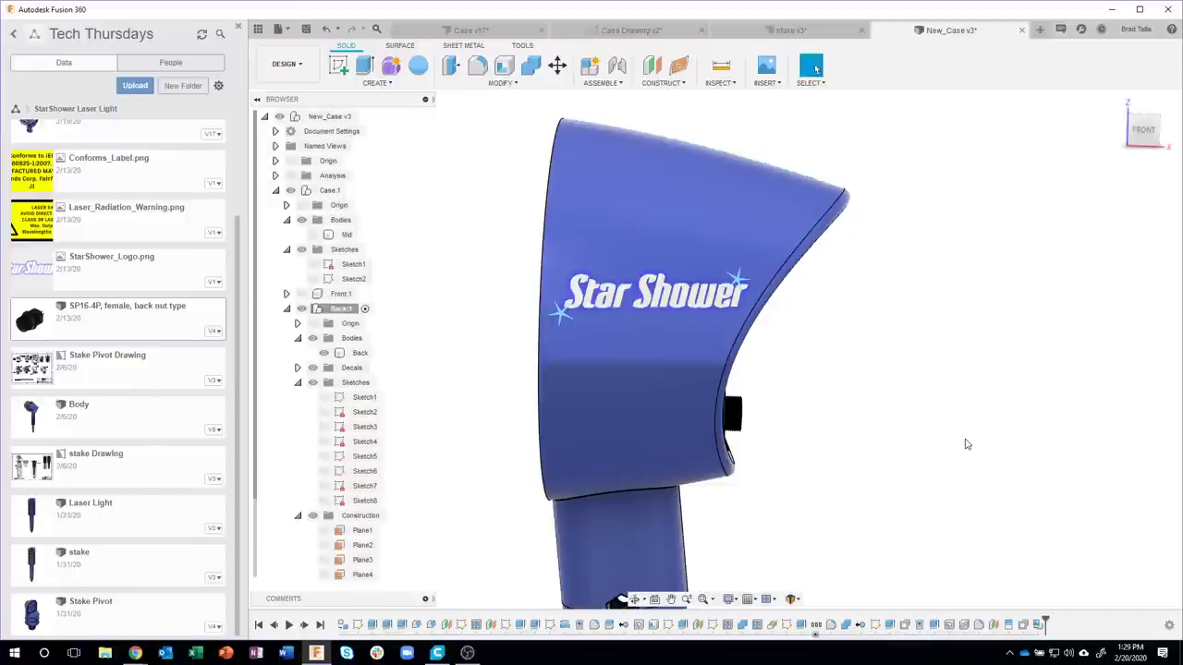
middle_click_drag(964, 445, 776, 88, "shift")
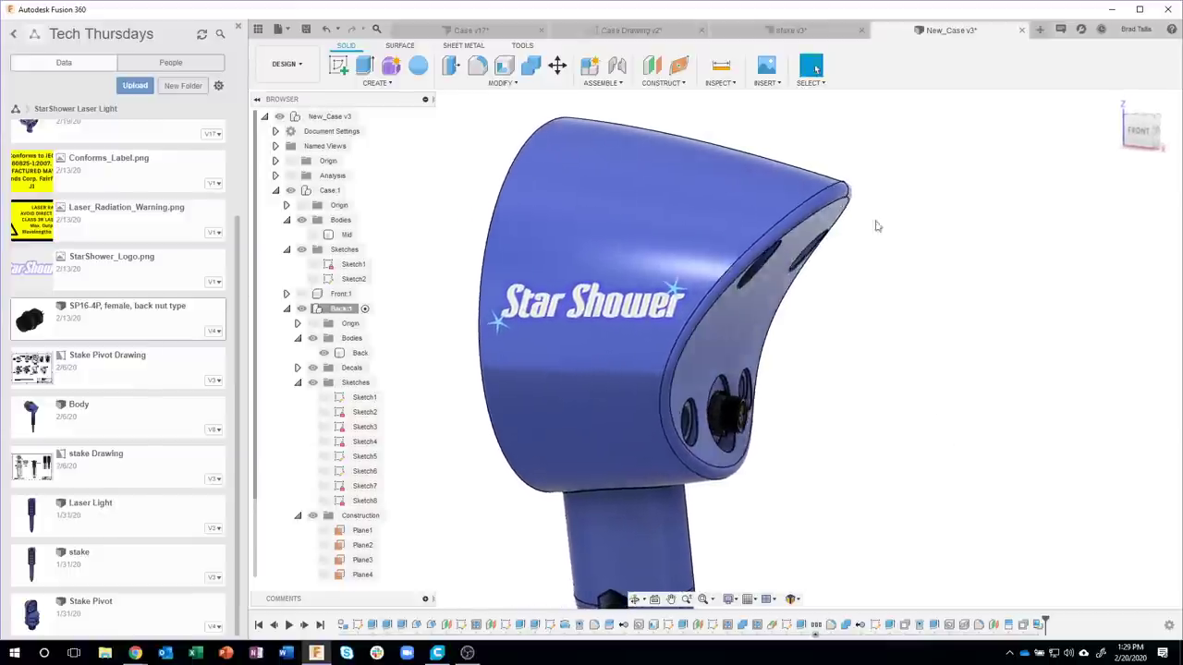
- Insert Laser_Radiation_Warning.png as a decal on the case's back face
left_click(775, 85)
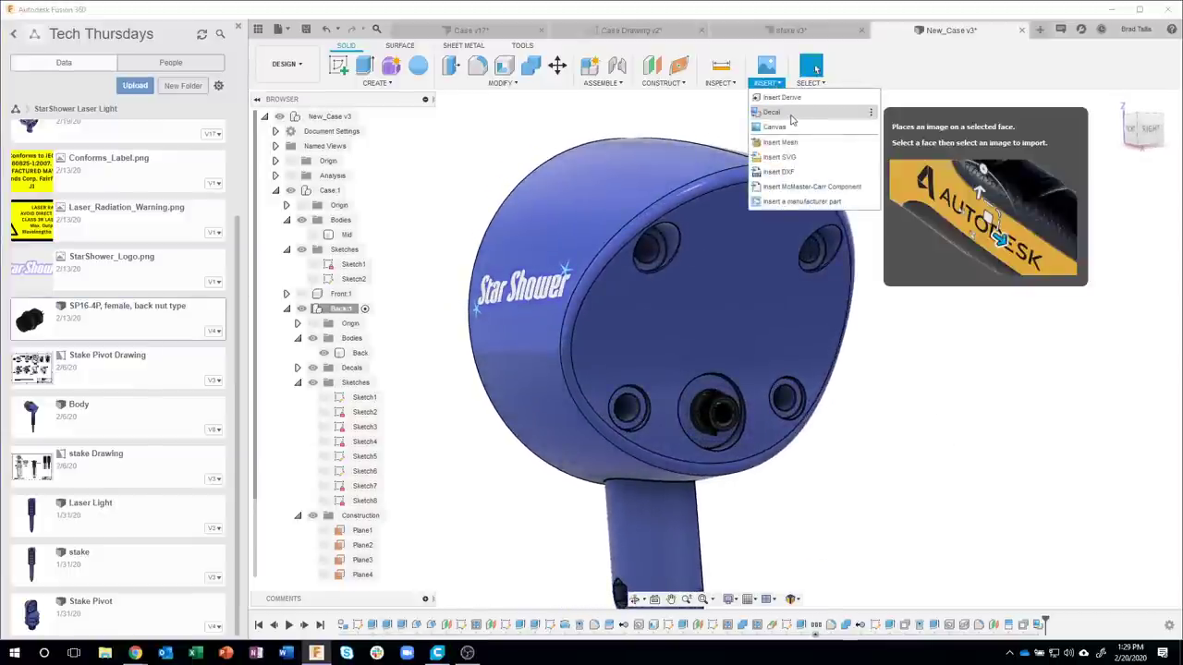
left_click(797, 114)
left_click(598, 296)
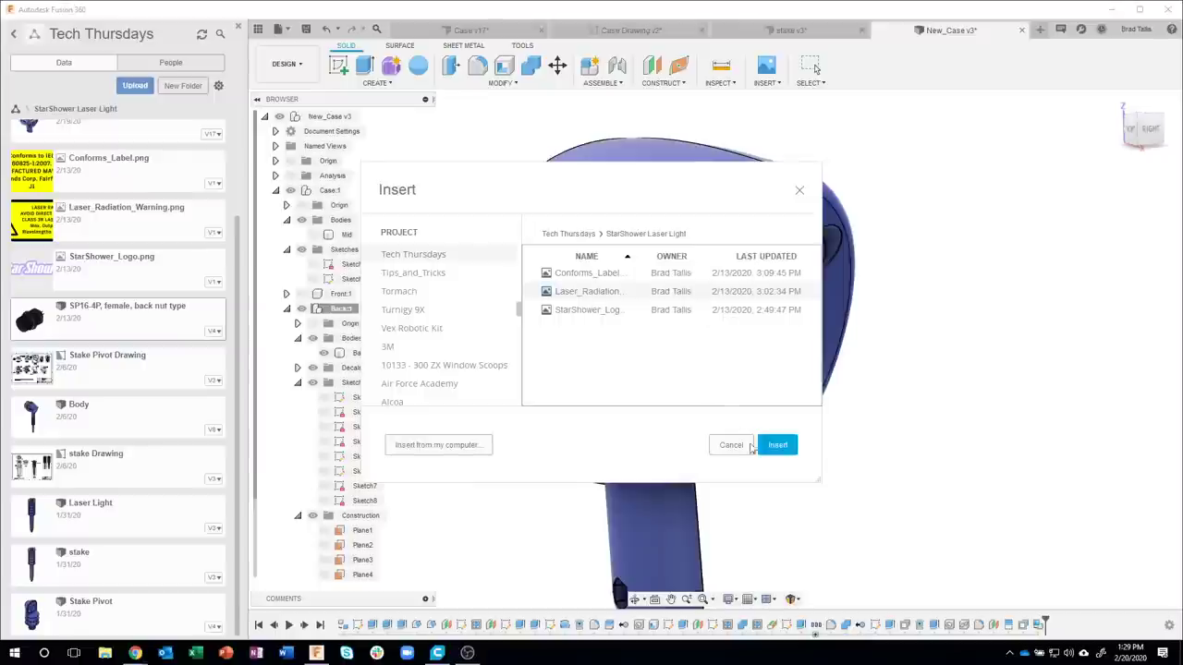
left_click(777, 446)
left_click(695, 329)
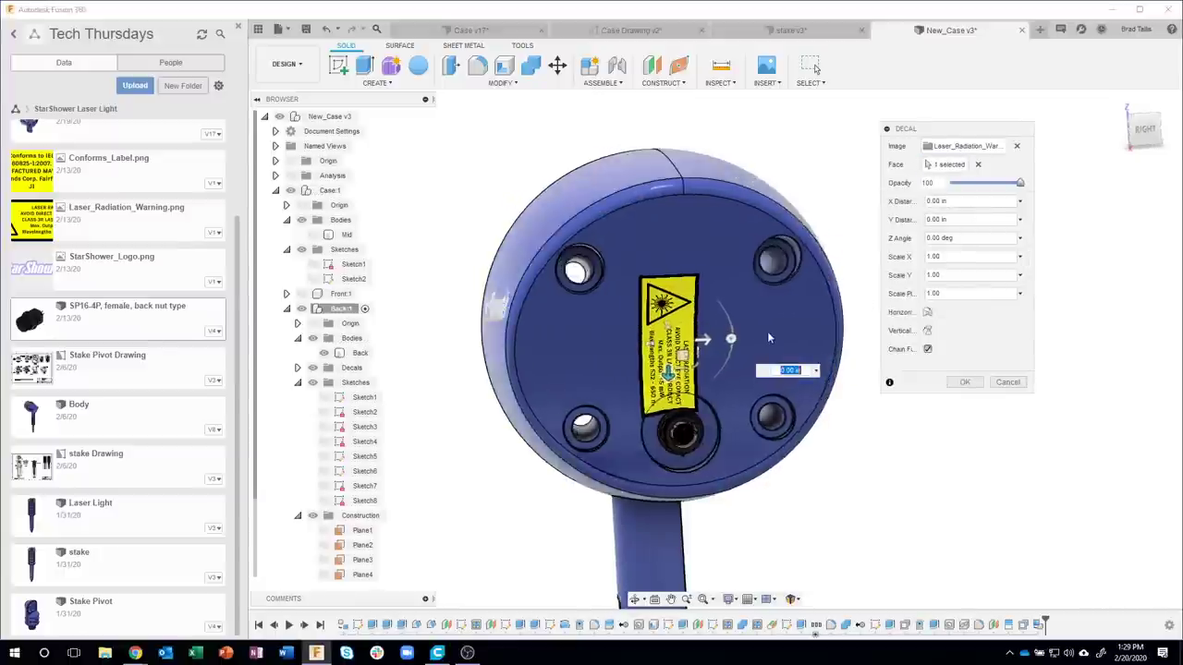
left_click(1142, 126)
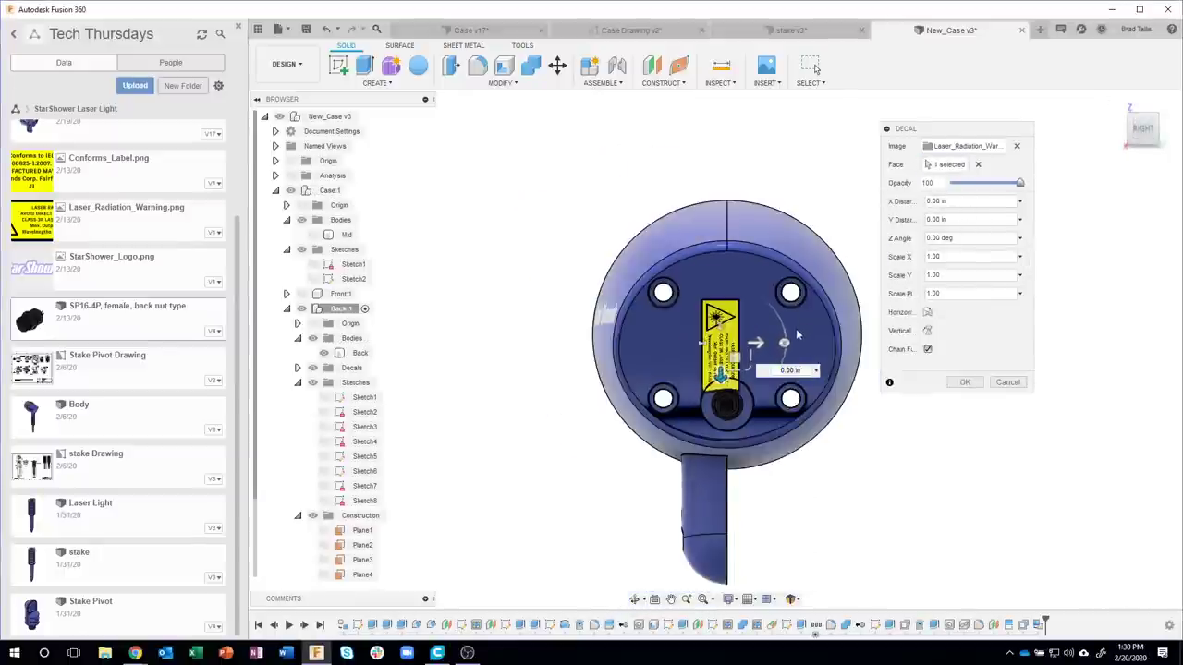
- Rotate the warning decal 90°, scale it to 1.436, centre it between the holes, and apply
left_click_drag(783, 345, 727, 279)
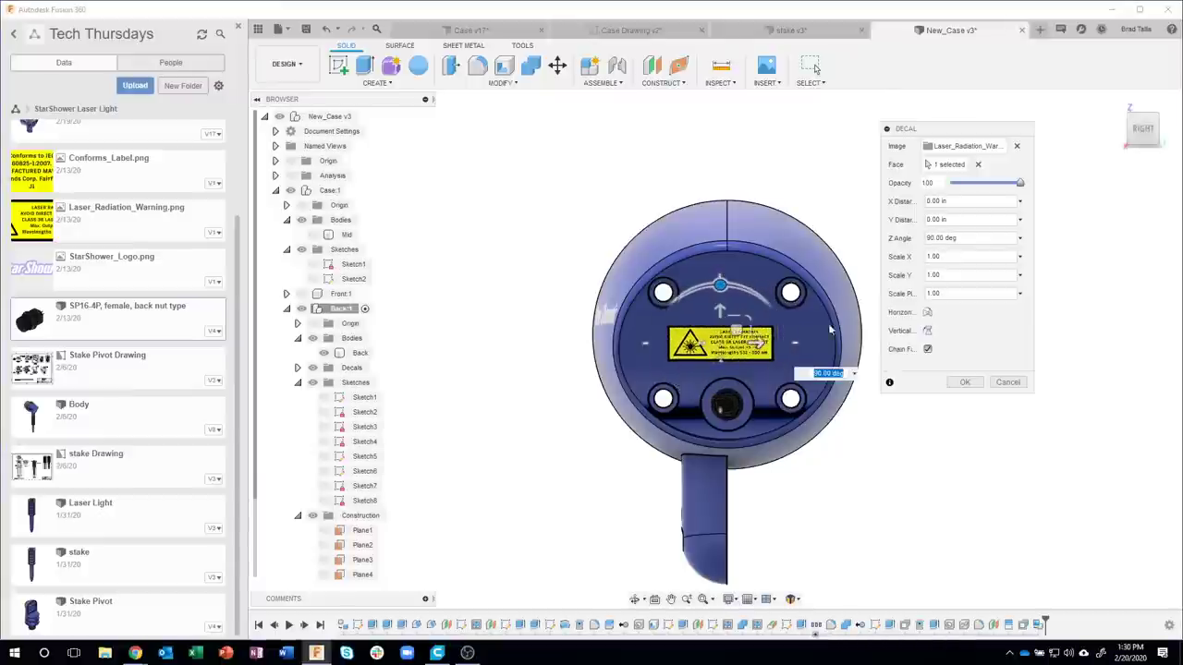
scroll(781, 351, "up", 2)
scroll(780, 351, "up", 2)
left_click_drag(685, 319, 708, 319)
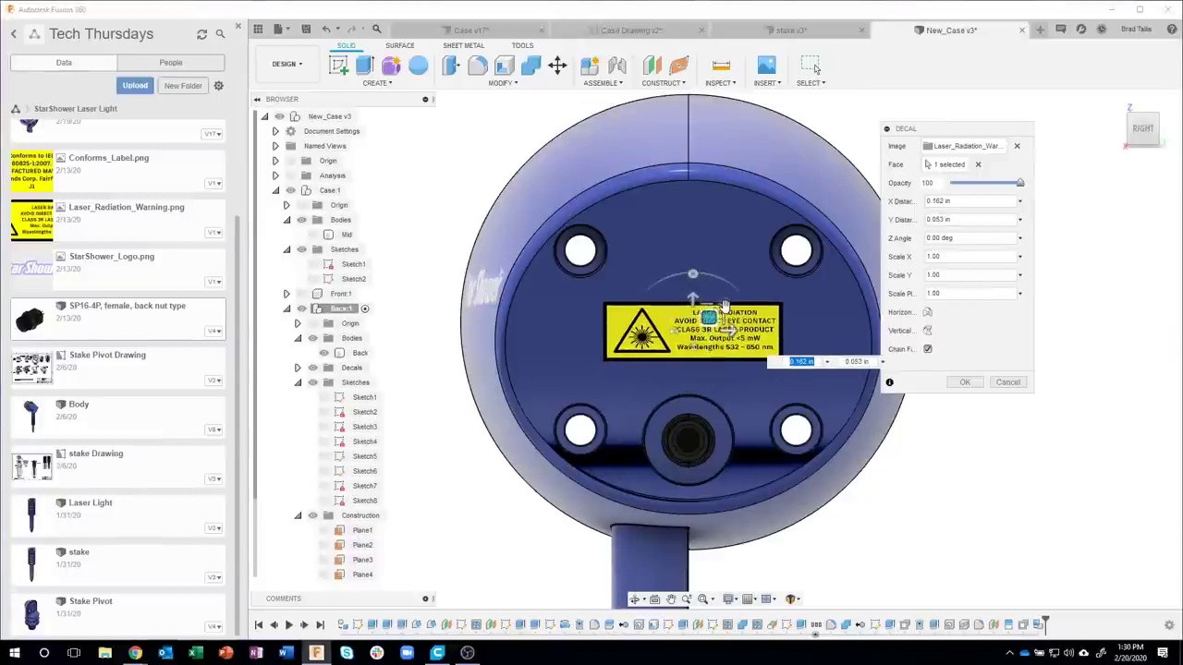
left_click(725, 305)
left_click_drag(725, 305, 731, 293)
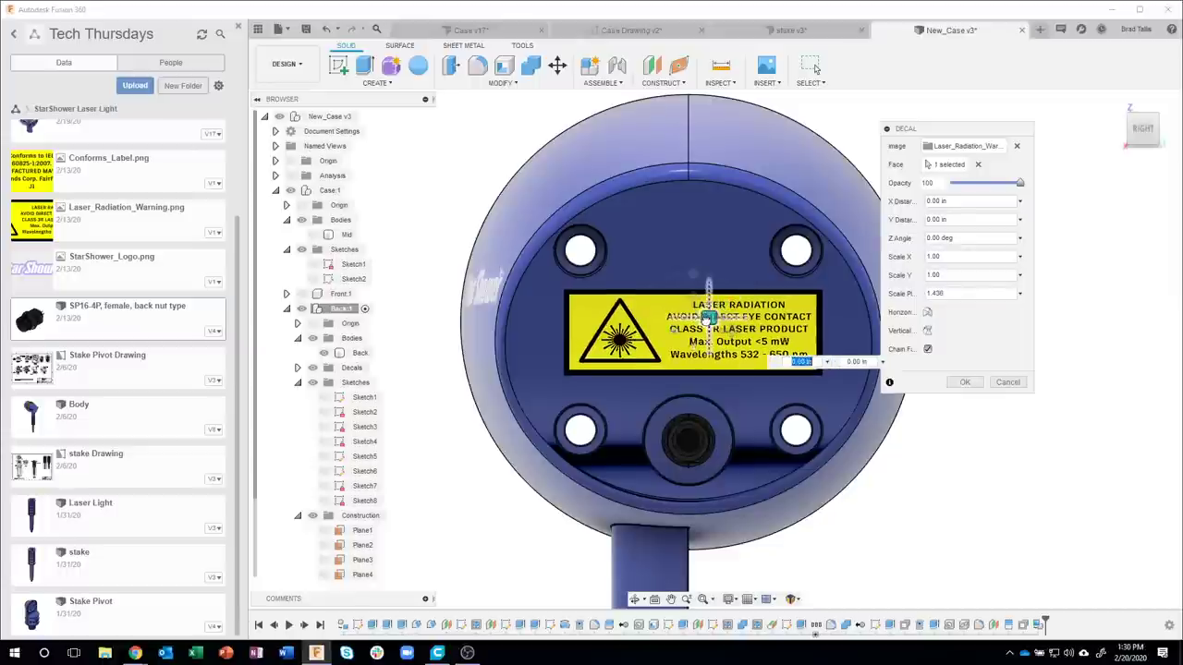
left_click_drag(708, 316, 704, 318)
left_click(965, 384)
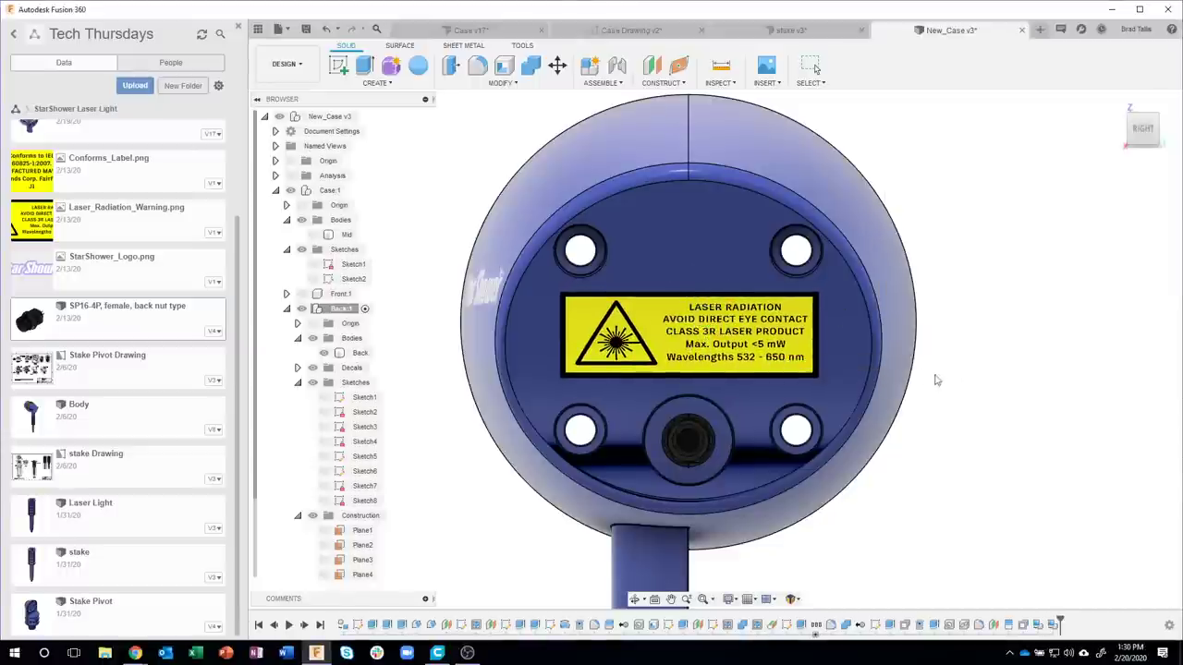
left_click(784, 84)
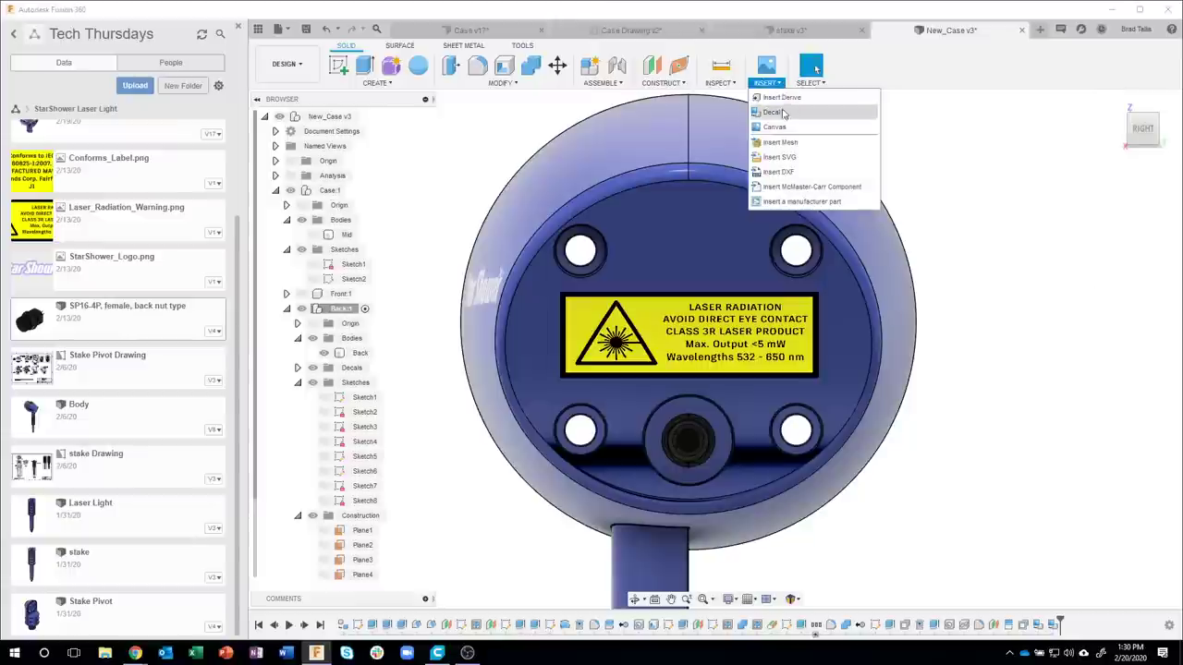
- Apply Conforms_Label.png to the back face, rotated 90° and scaled to 0.864, above the warning label
left_click(784, 116)
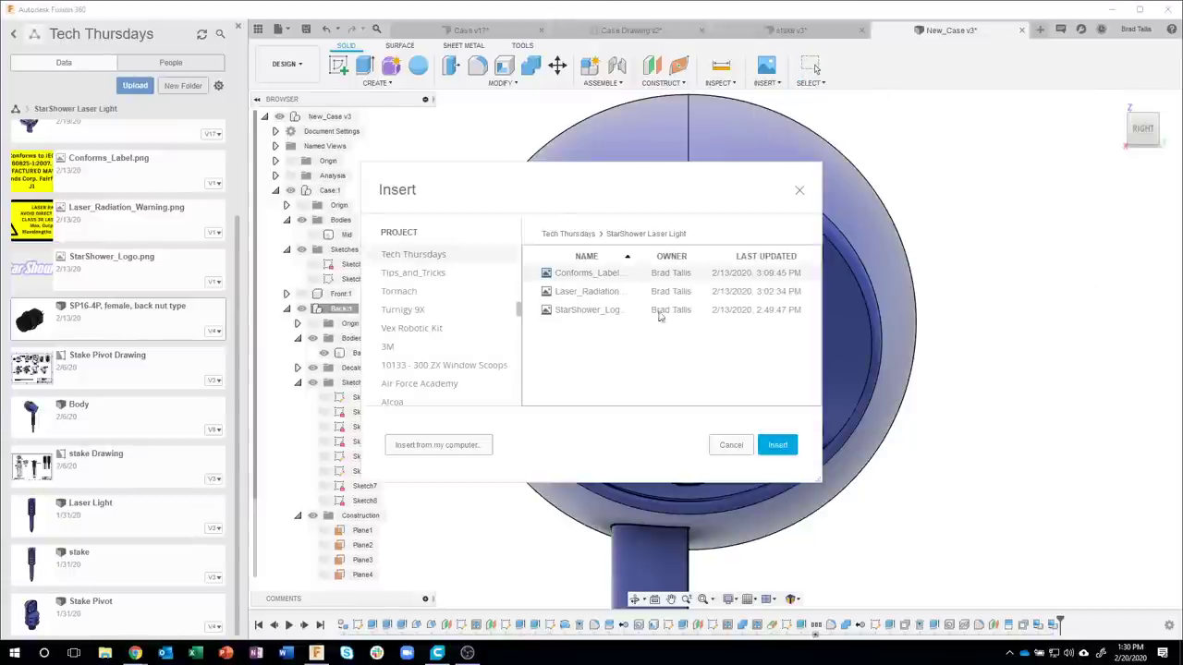
left_click(775, 445)
left_click(691, 235)
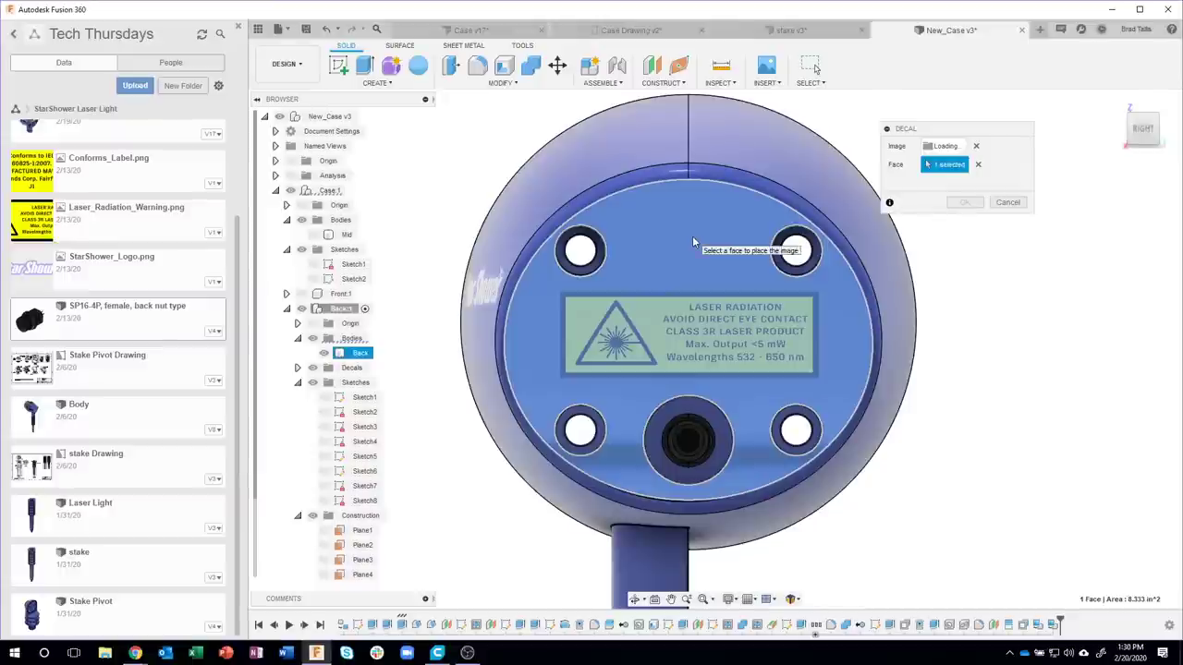
left_click_drag(755, 235, 691, 185)
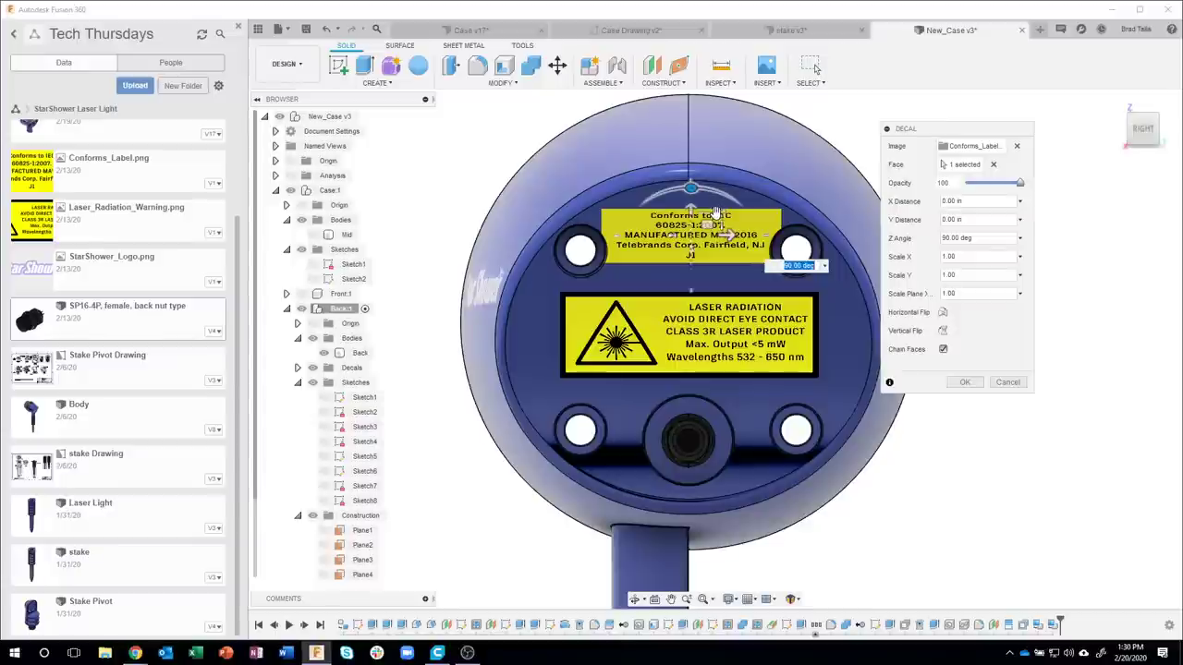
left_click_drag(719, 211, 705, 238)
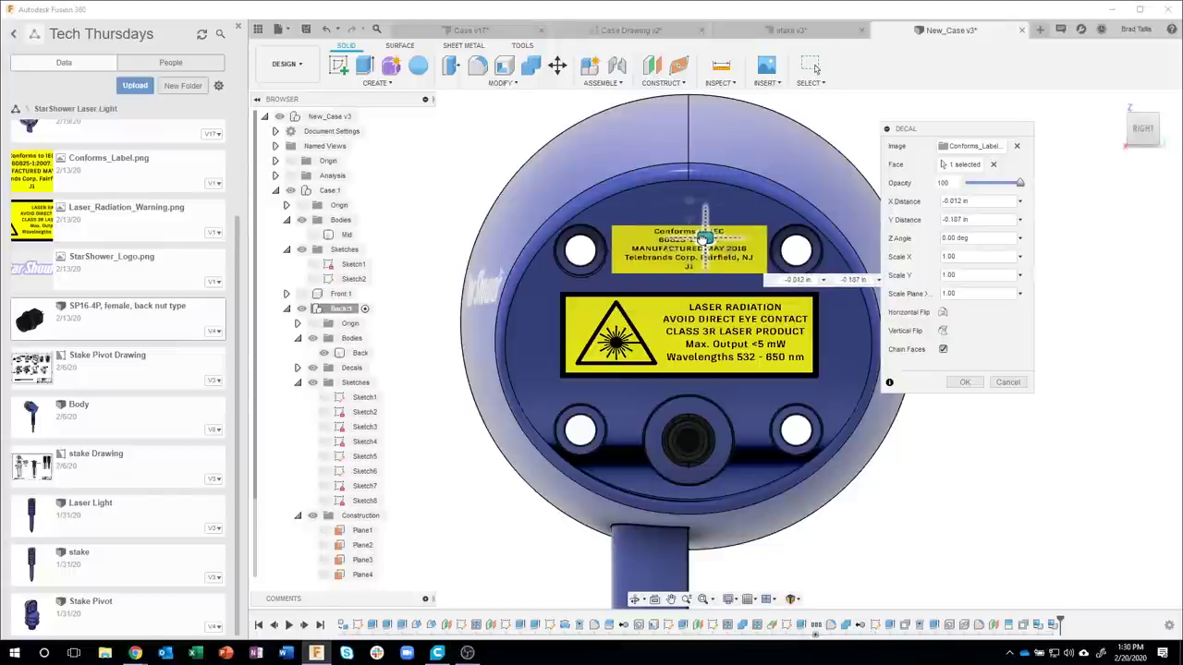
left_click(964, 382)
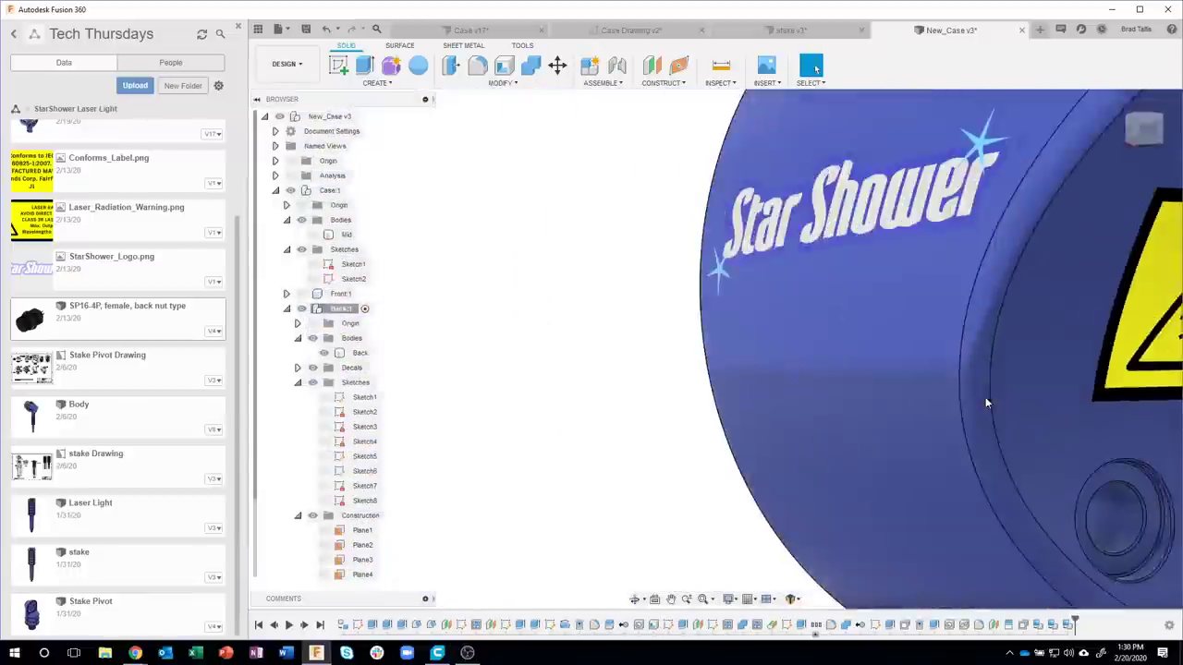
mouse_move(985, 396)
middle_mouse_down("shift")
mouse_move(947, 393)
mouse_move(1074, 490)
mouse_move(1035, 459)
middle_mouse_up("shift")
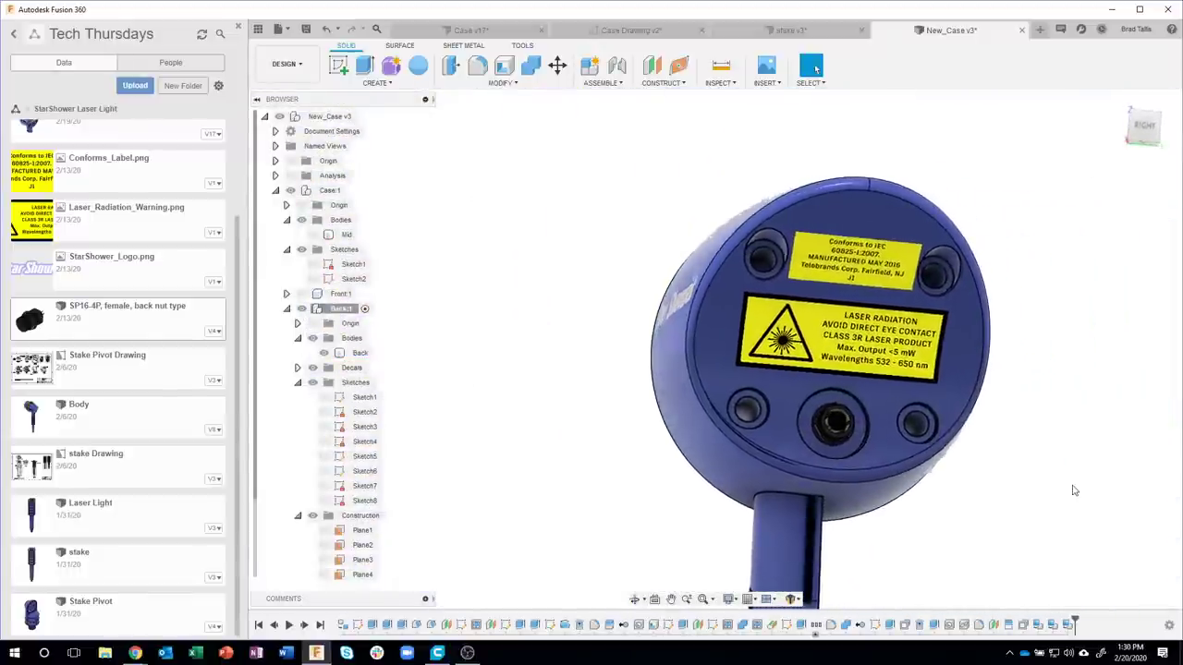